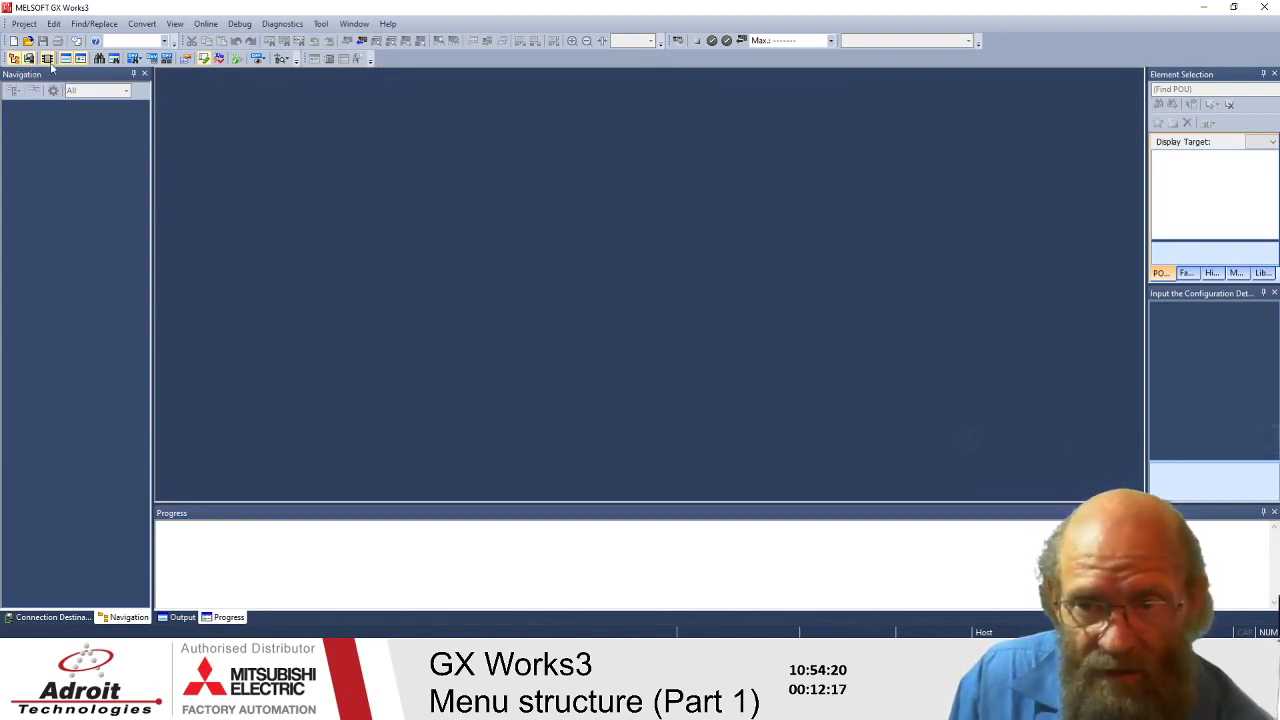
- Look through the Debug and Online menus without choosing a command
click(241, 25)
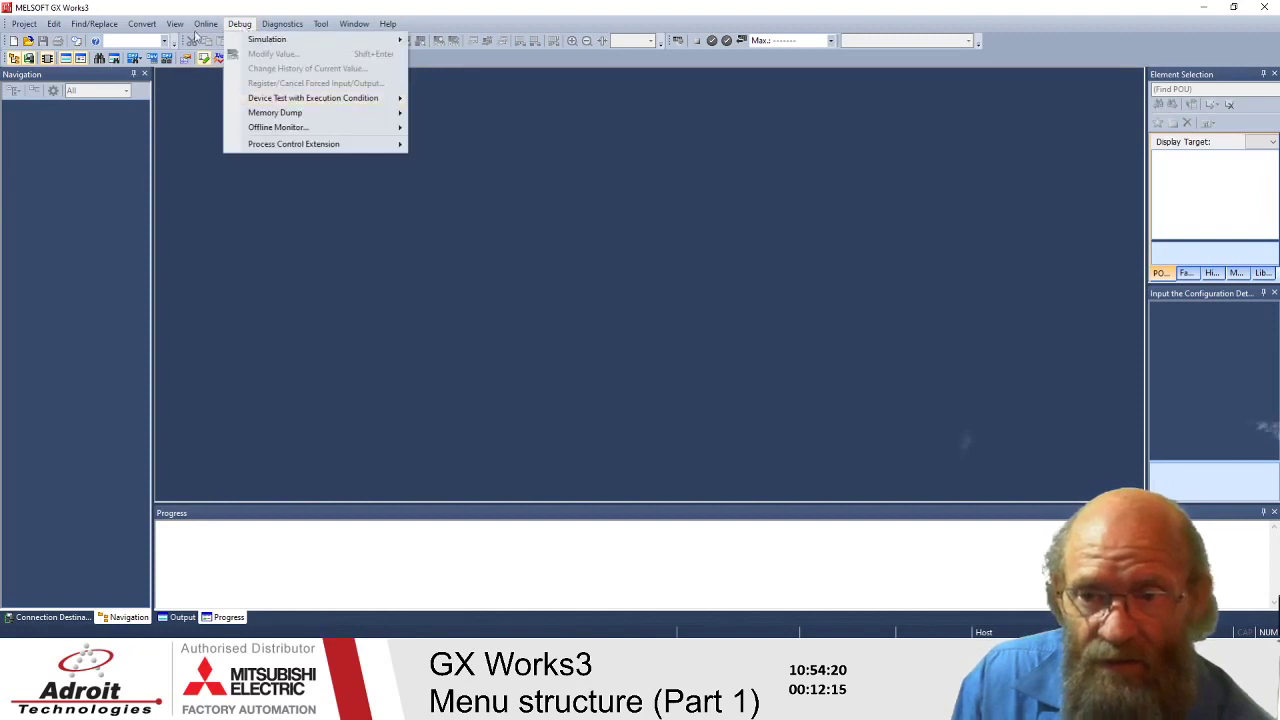
mouse_move(205, 24)
key(Escape)
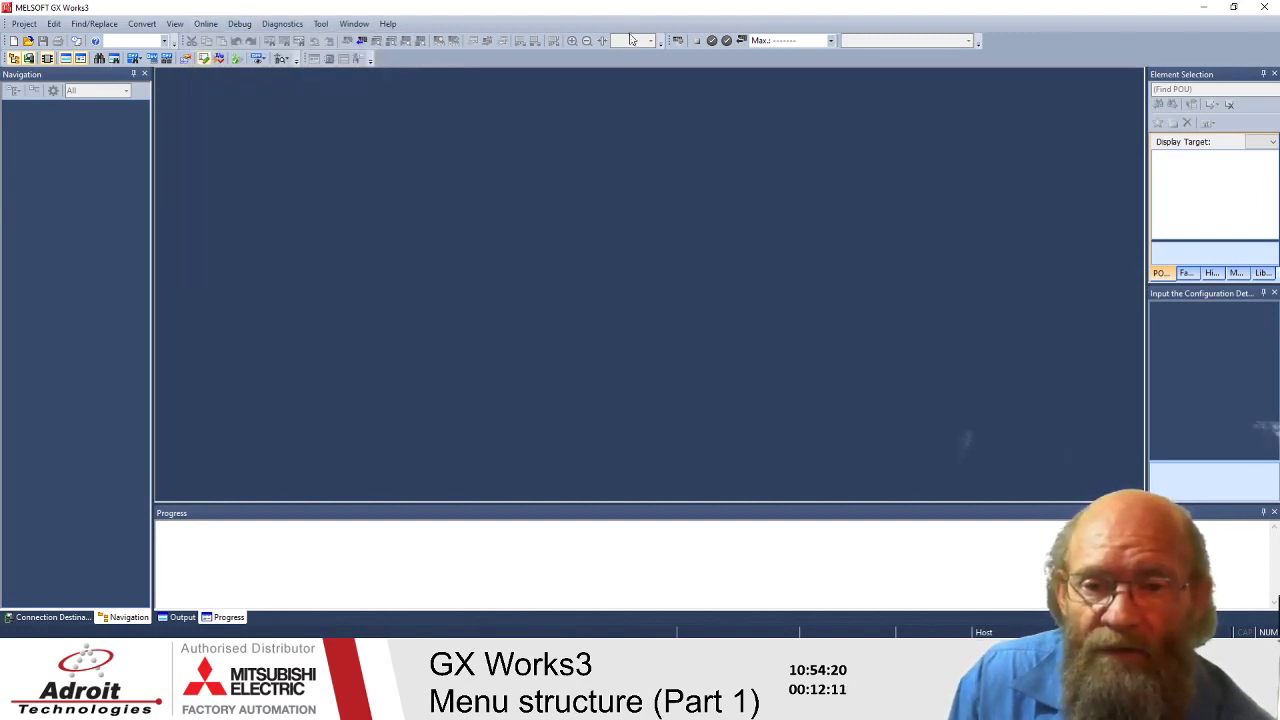
- Widen the Element Selection panel so POU List, History, Module and Library tabs read fully
mouse_move(666, 40)
mouse_down()
mouse_move(545, 96)
mouse_move(537, 78)
mouse_move(649, 56)
mouse_up()
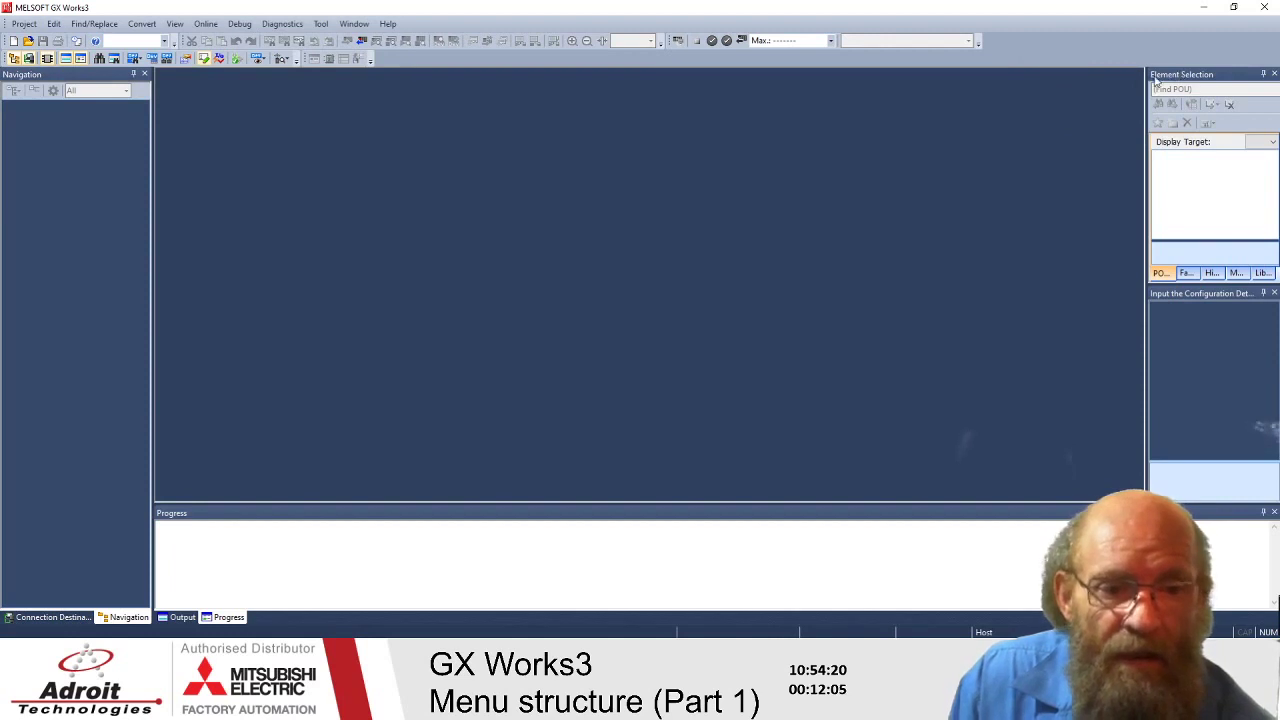
drag(1150, 84, 1100, 84)
click(137, 178)
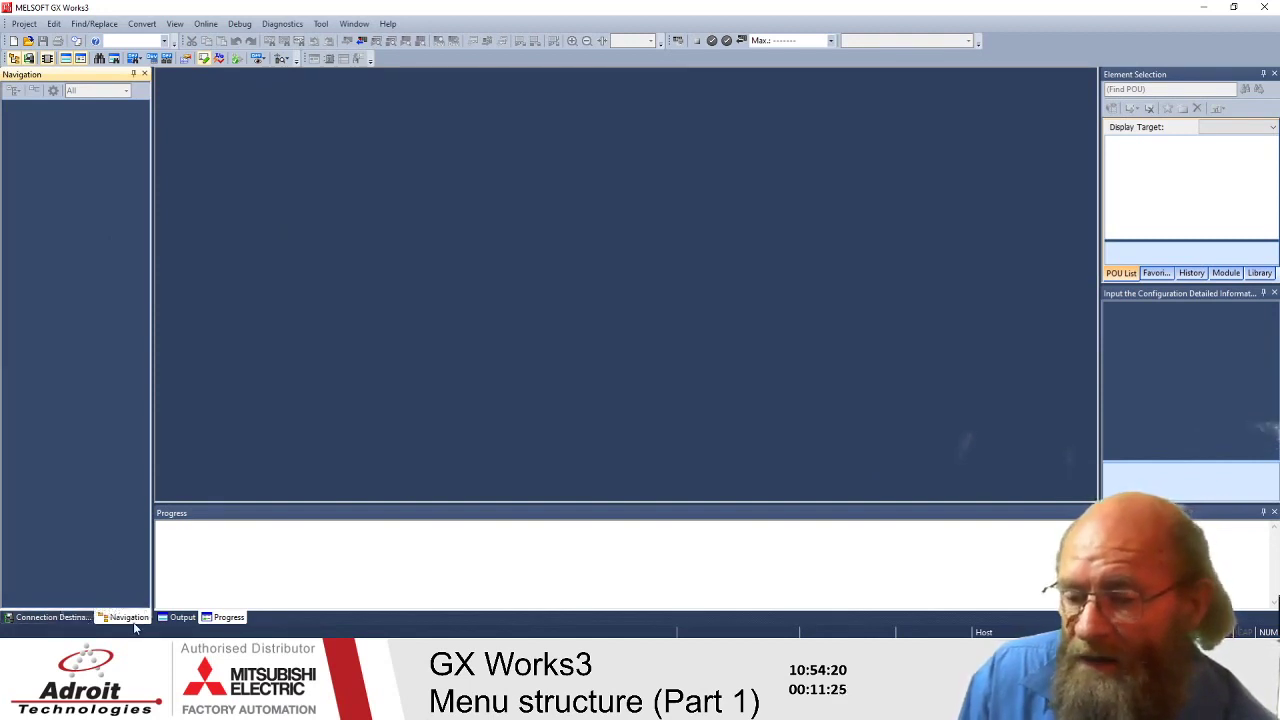
- Leave Connection Destination showing in the bottom-left pane and glance through the Online menu
click(58, 620)
click(122, 617)
click(60, 617)
click(122, 617)
click(62, 617)
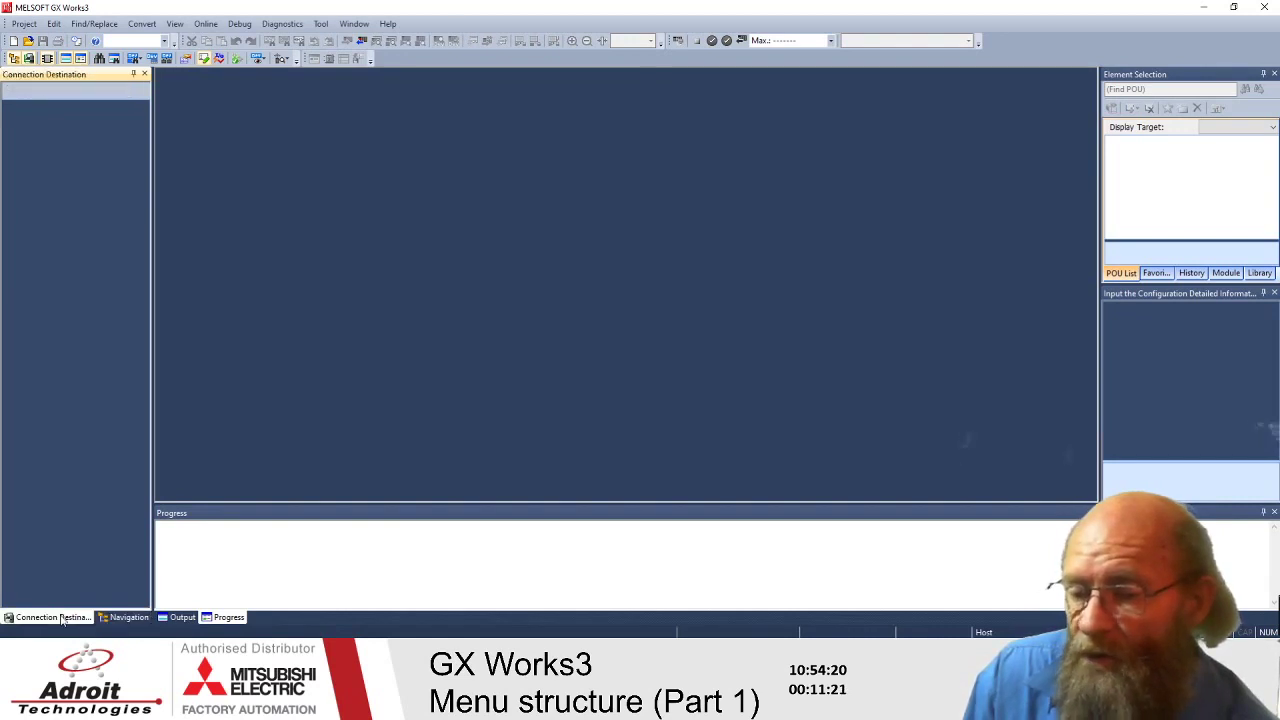
click(122, 619)
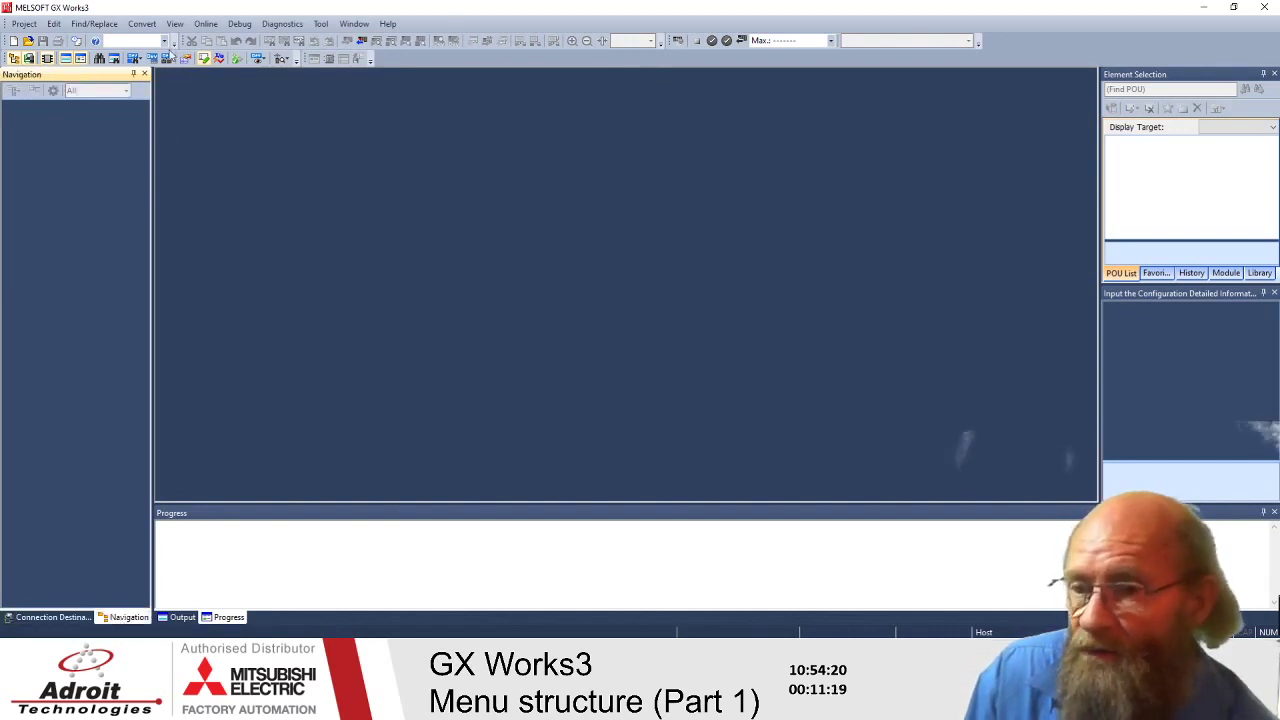
click(60, 618)
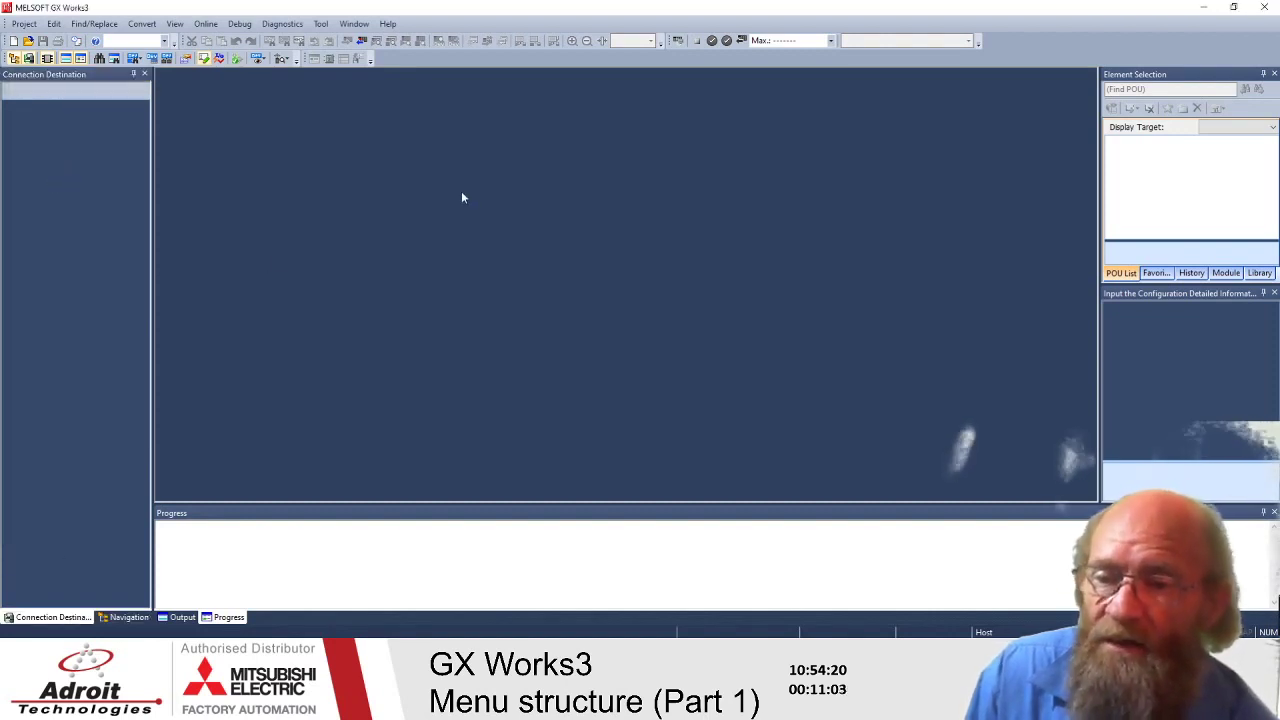
click(207, 23)
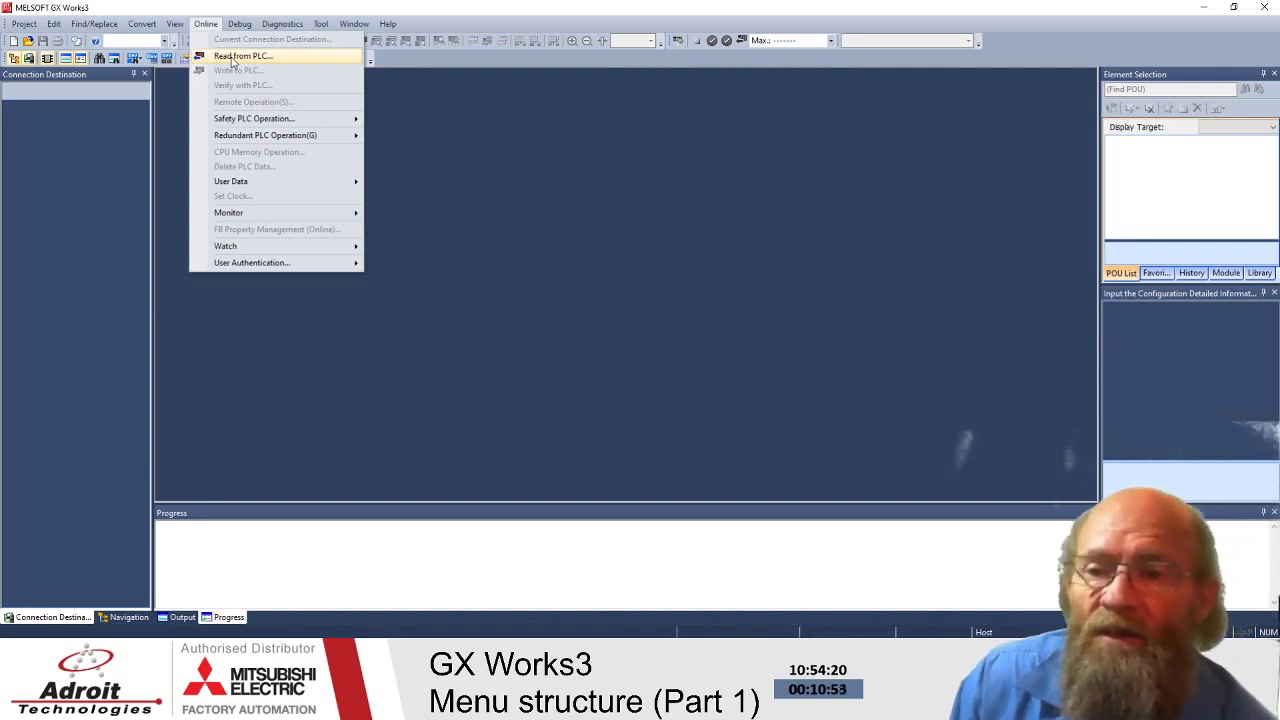
key(Escape)
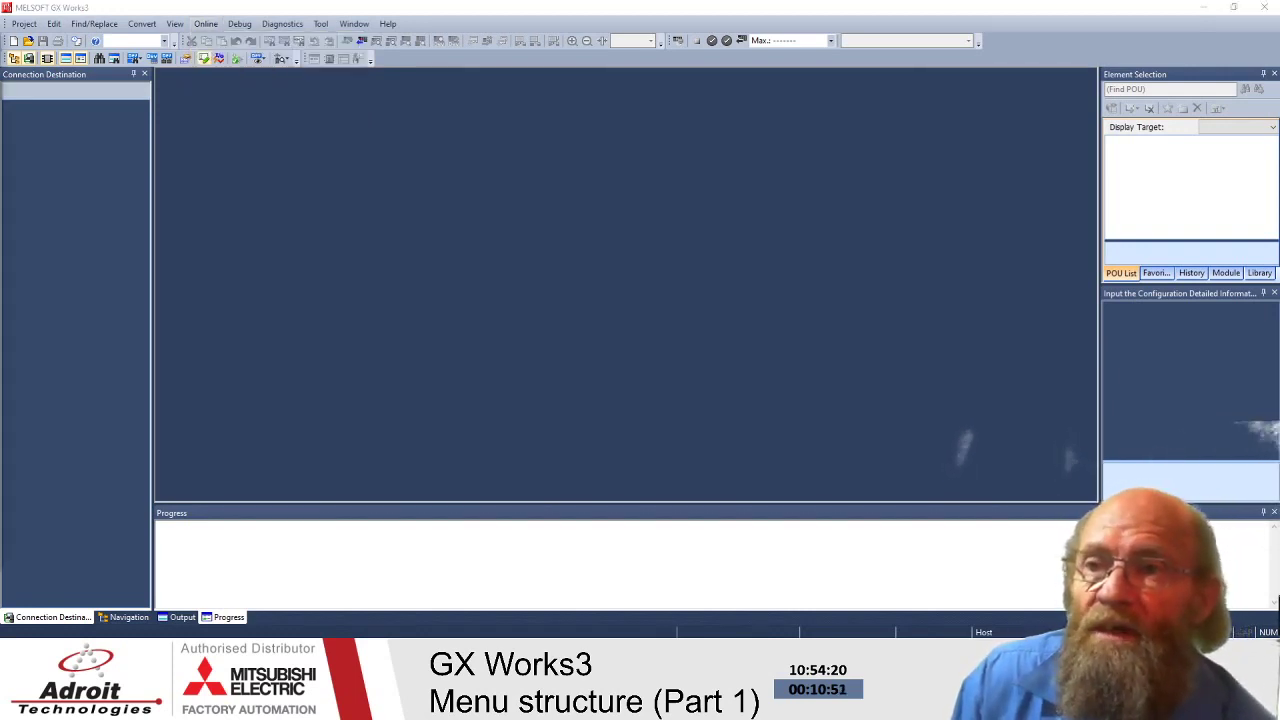
click(54, 132)
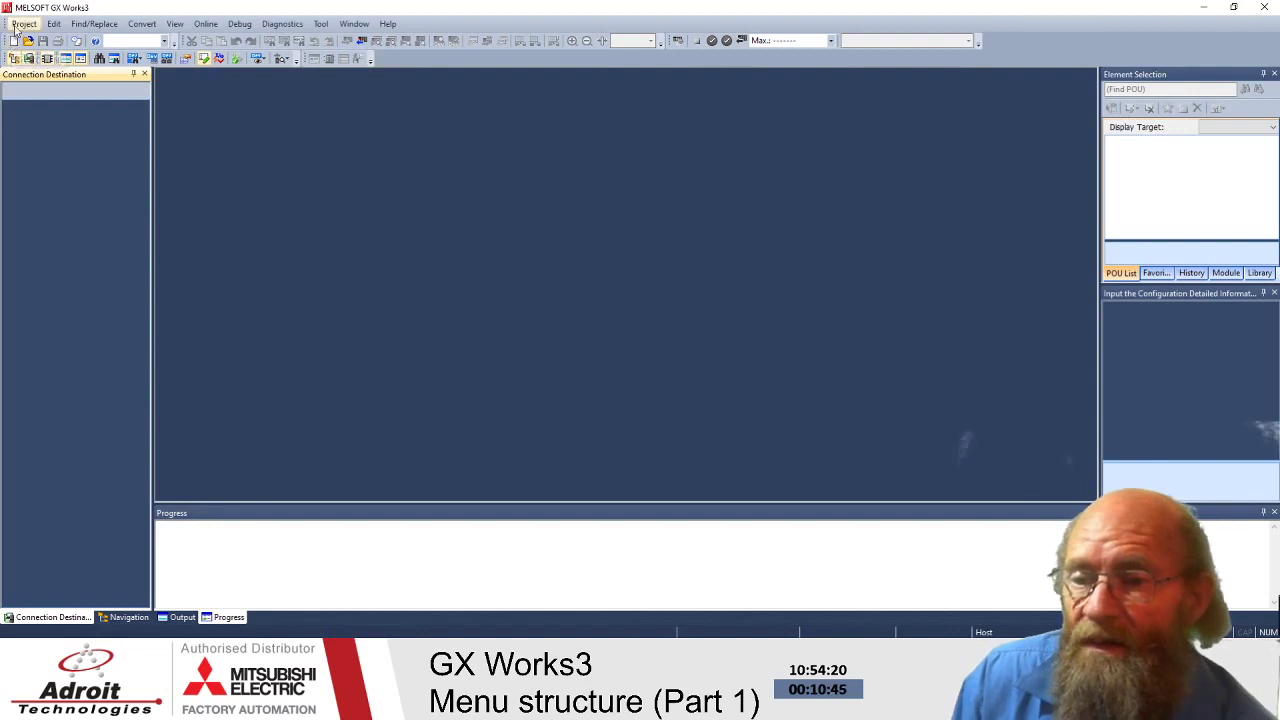
click(22, 24)
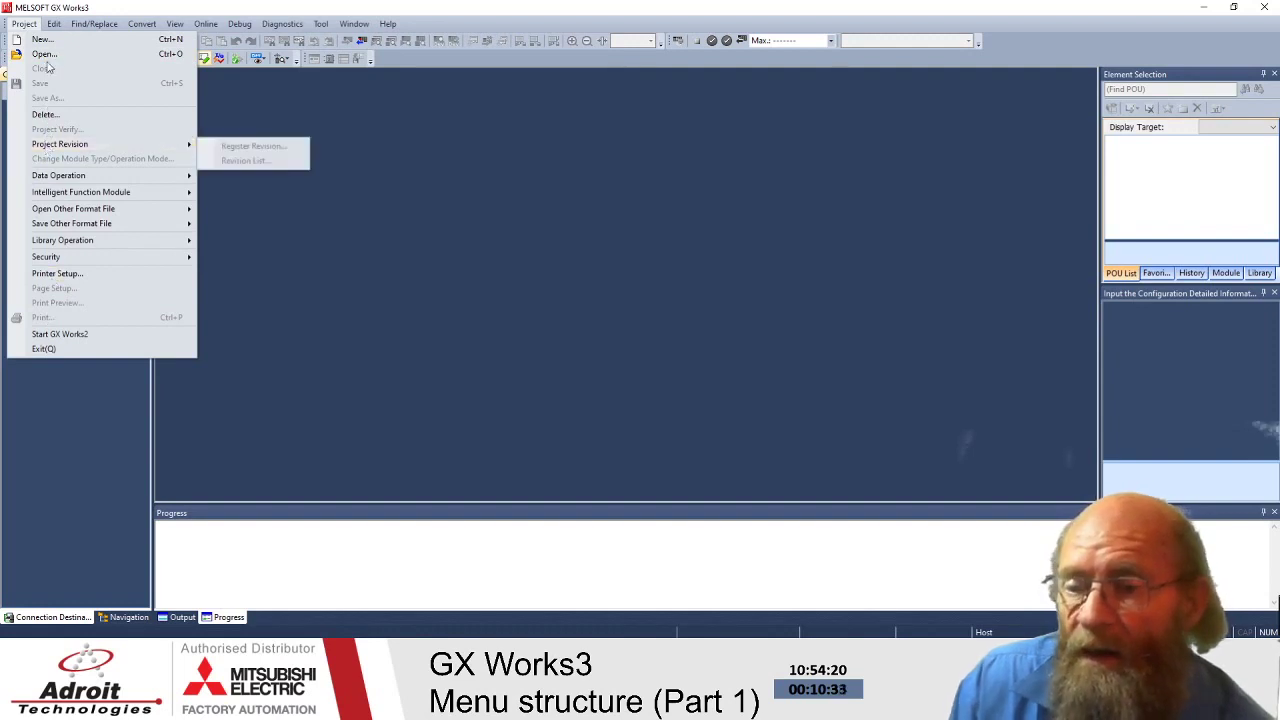
mouse_move(69, 183)
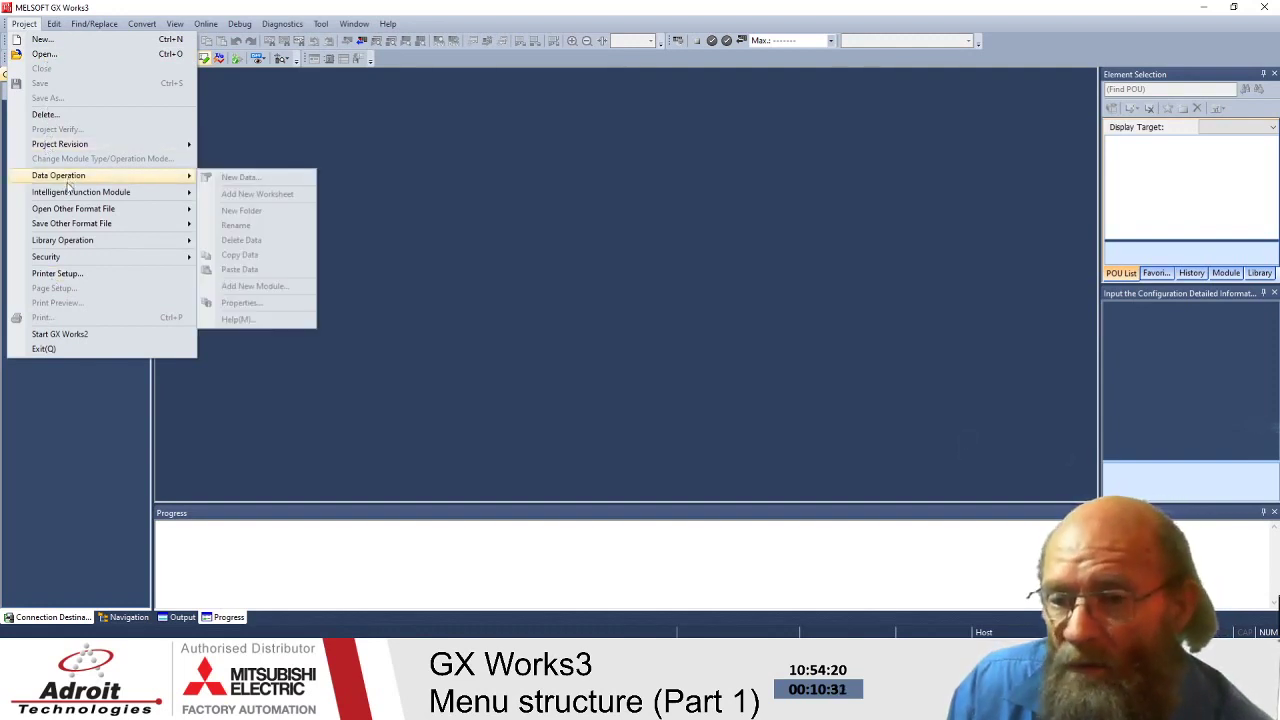
mouse_move(60, 212)
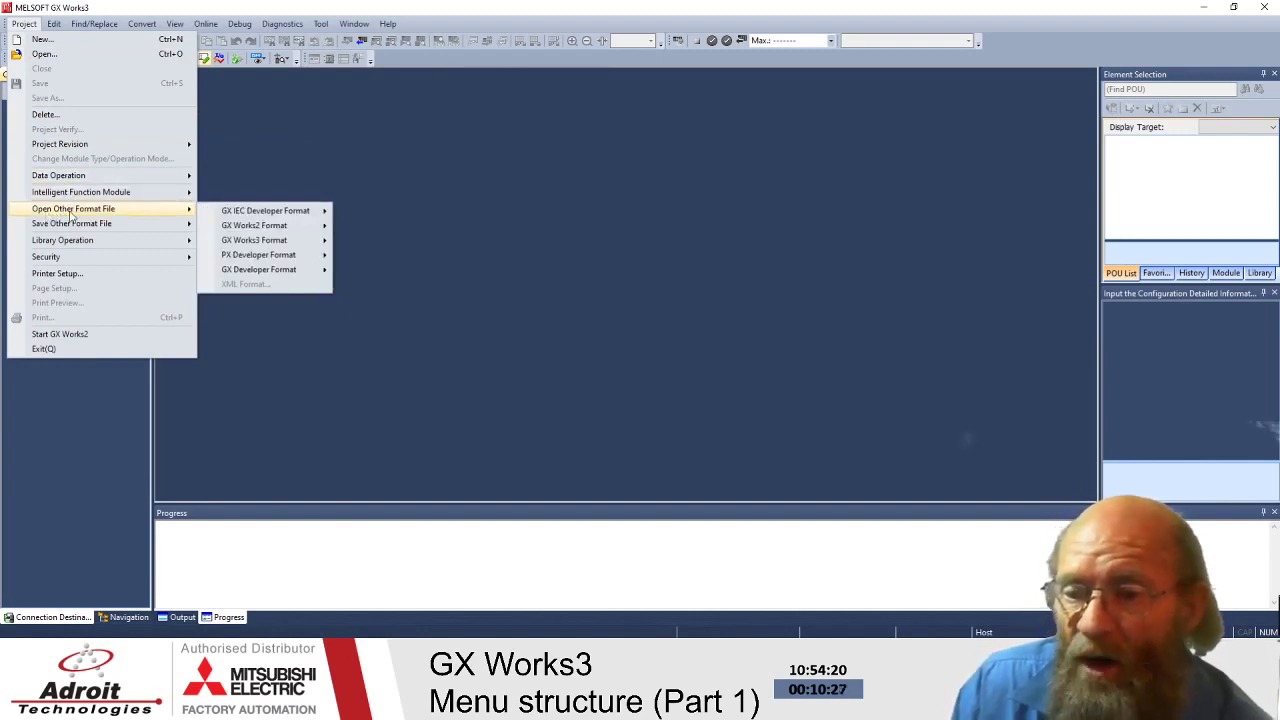
mouse_move(253, 218)
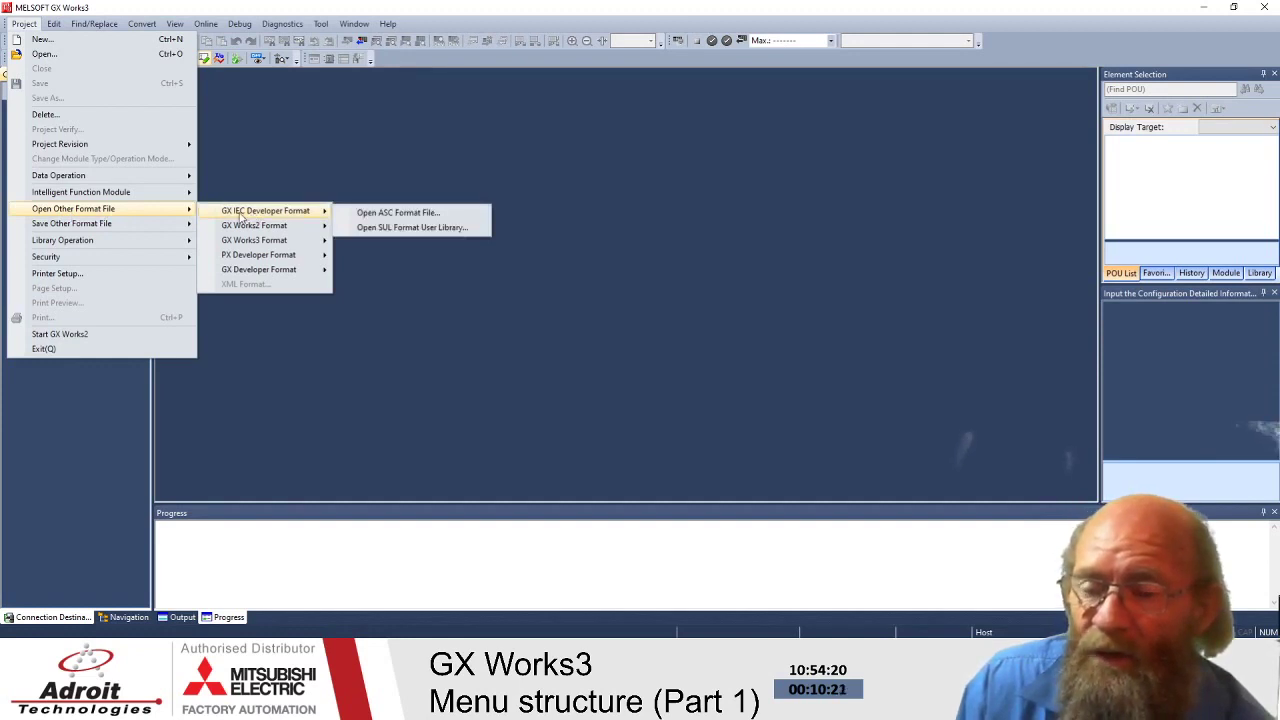
click(319, 130)
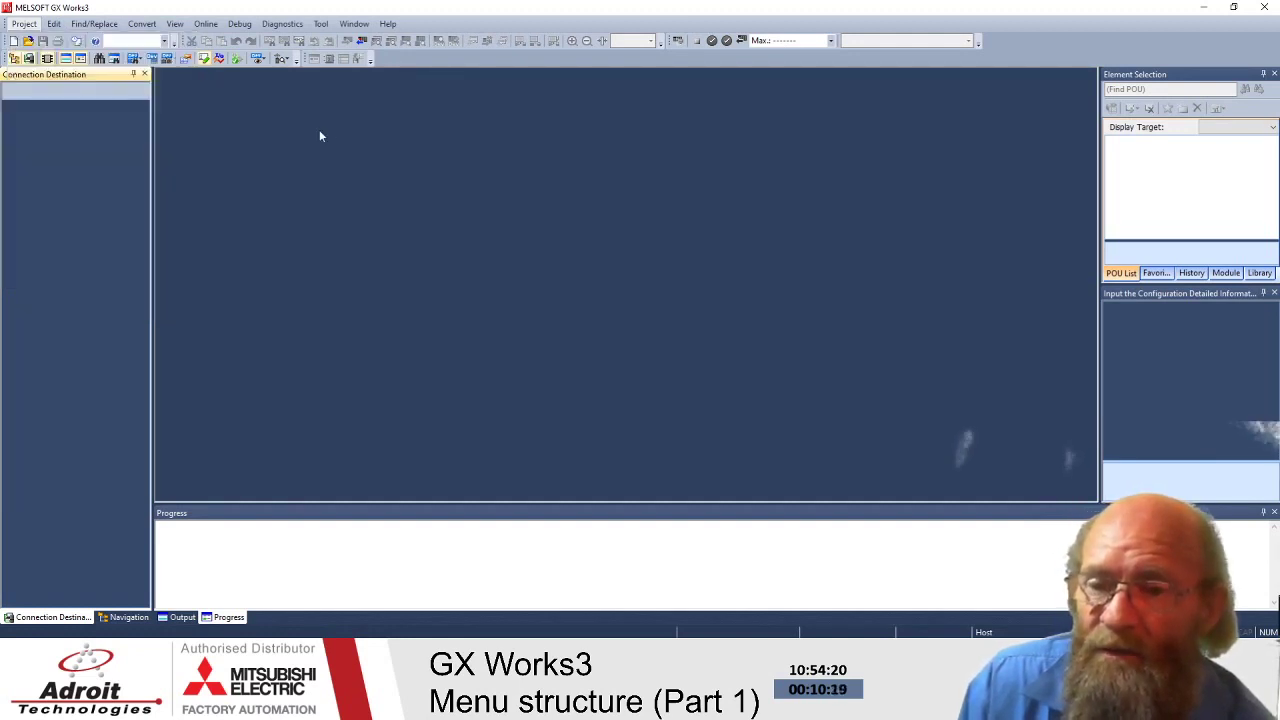
click(387, 24)
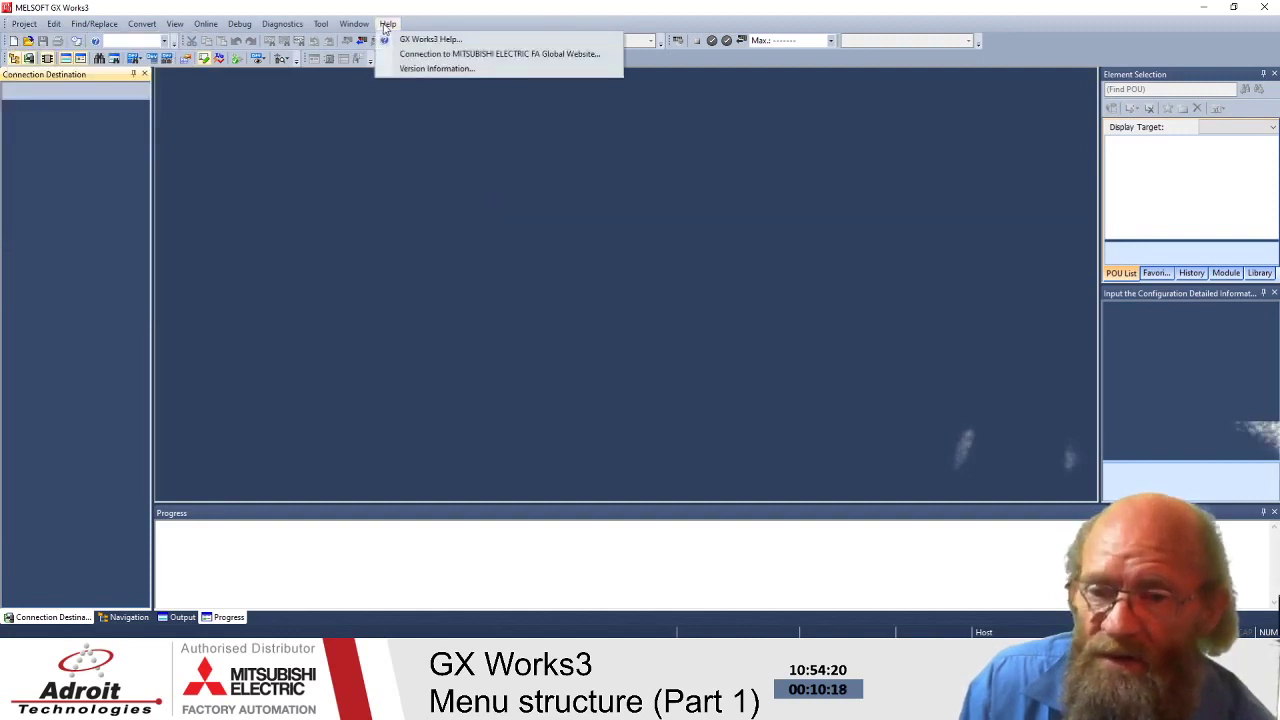
click(406, 70)
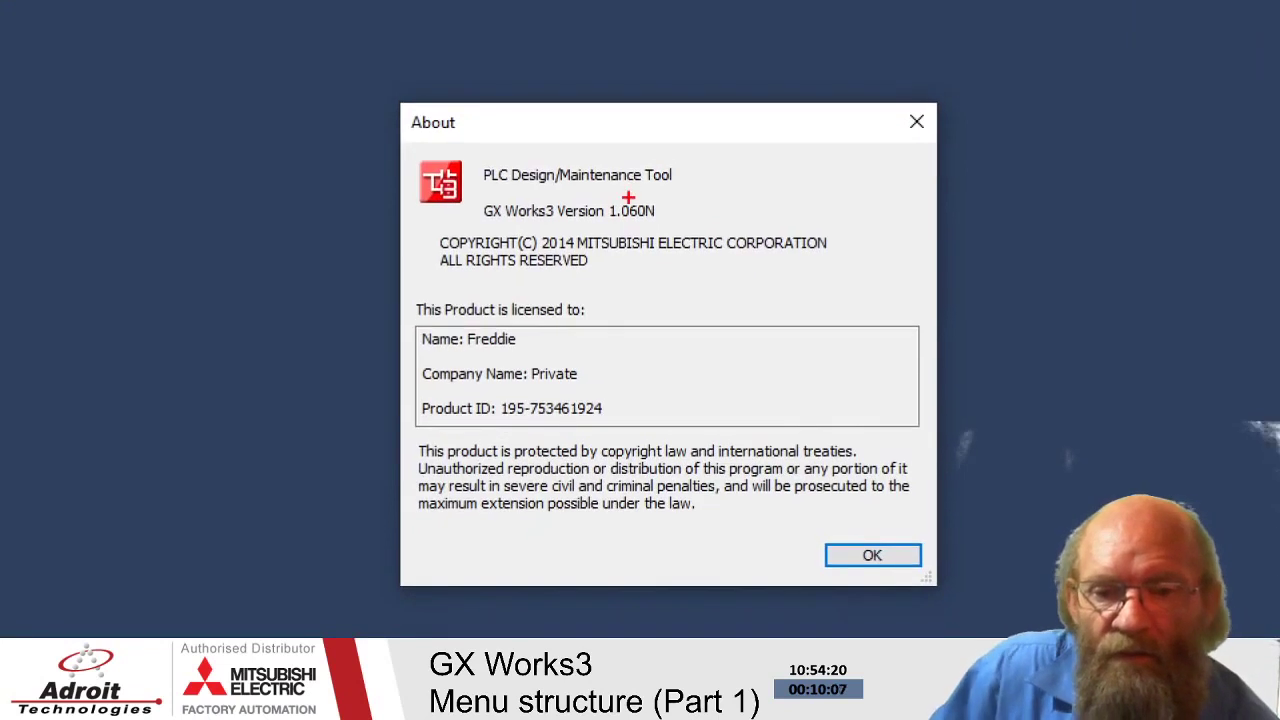
mouse_move(632, 195)
mouse_down()
mouse_move(596, 199)
mouse_move(672, 220)
mouse_move(630, 194)
mouse_up()
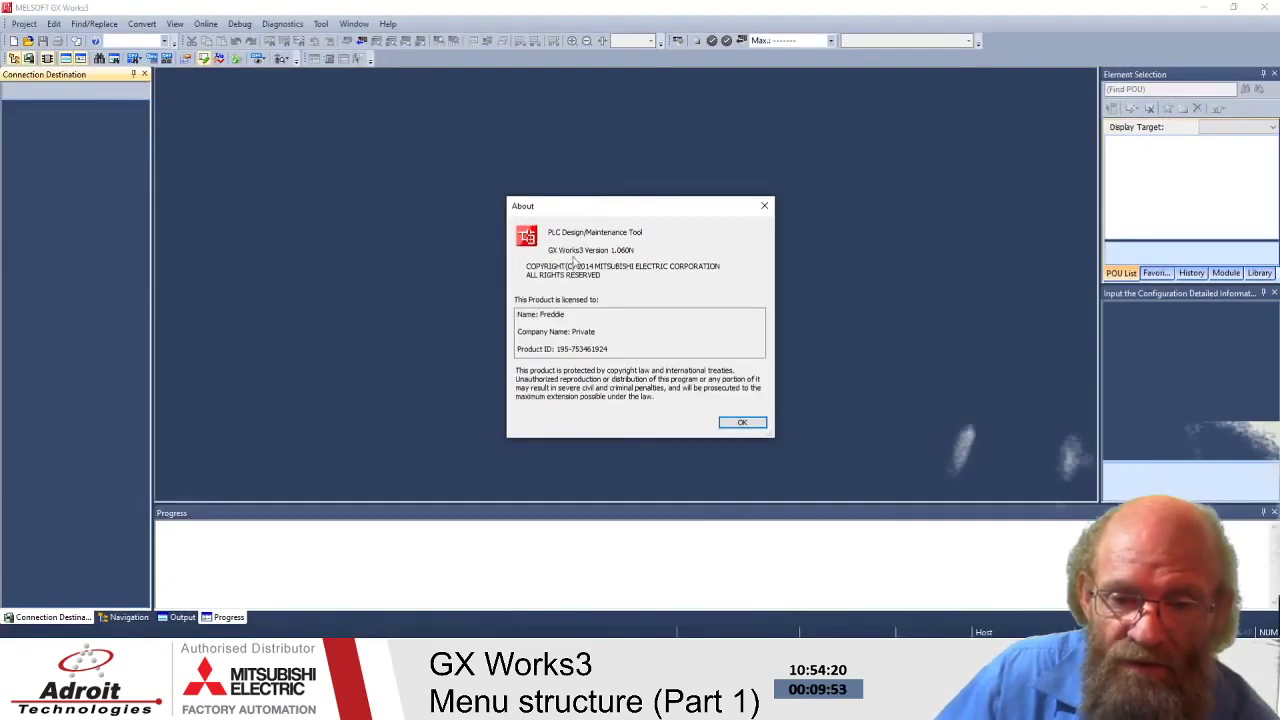
click(764, 206)
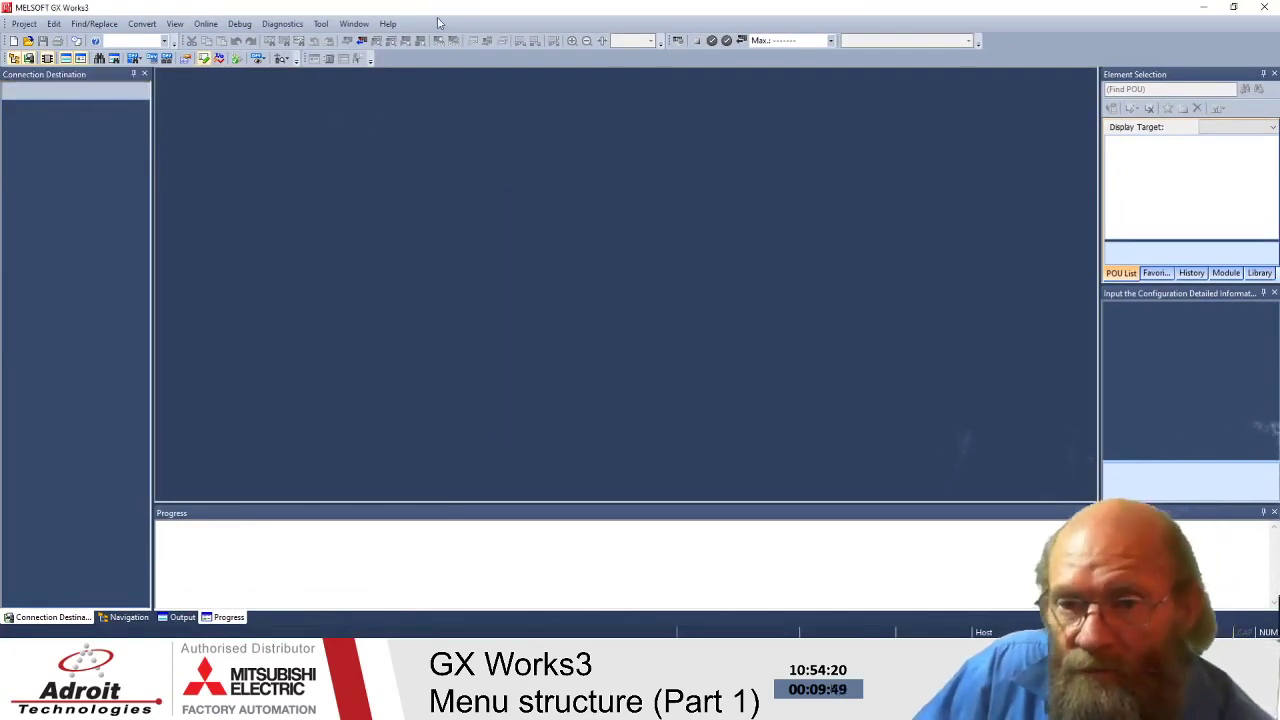
- Start a new project with series FX5CPU, type FX5U and FBD/LD language
click(24, 23)
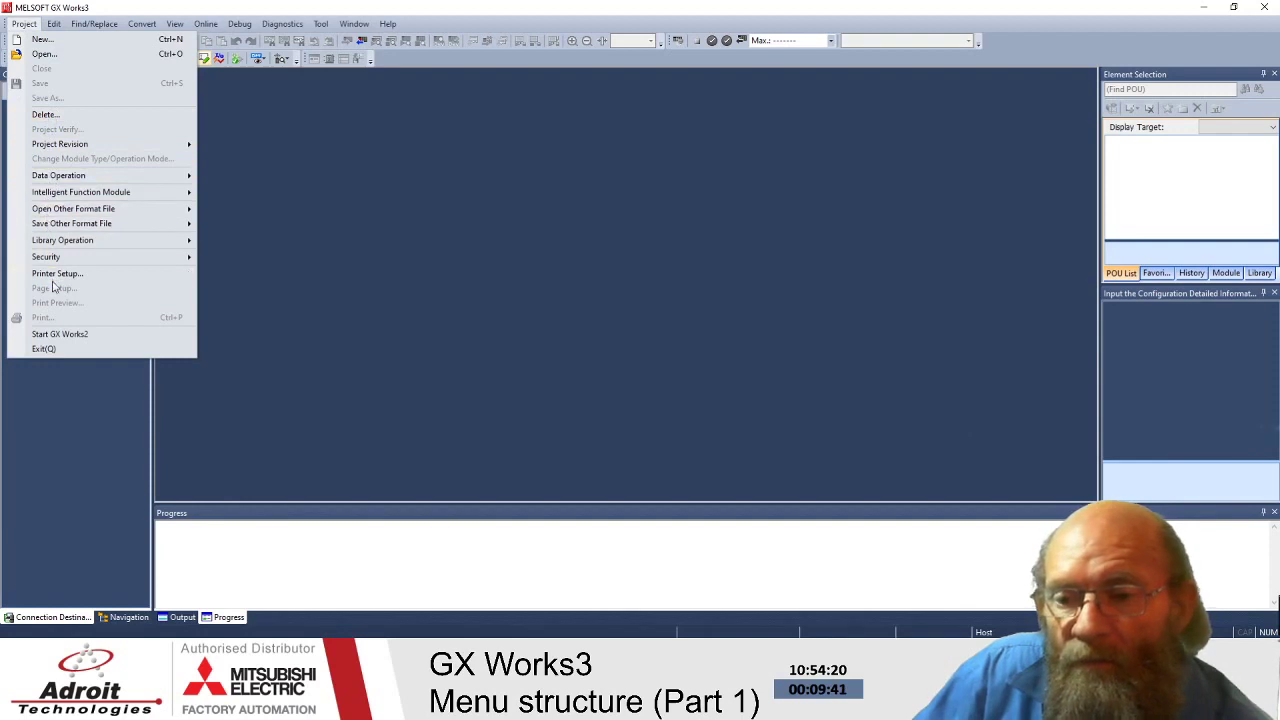
click(40, 39)
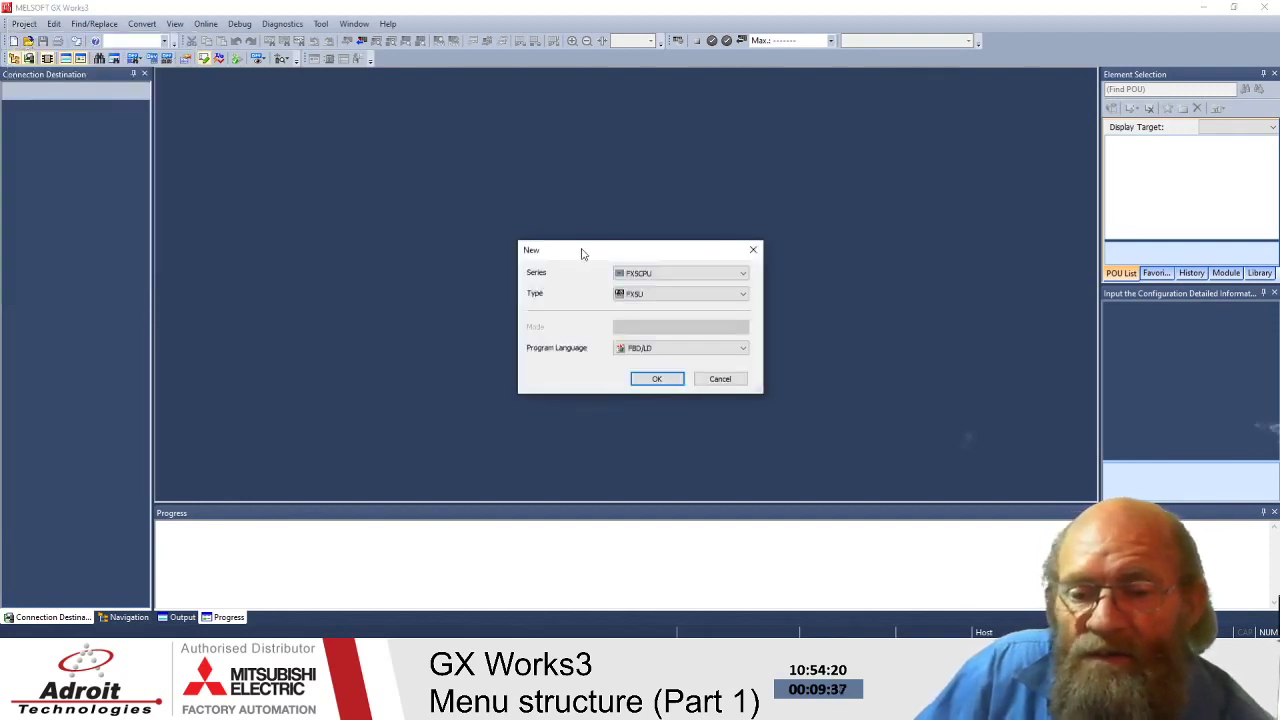
click(671, 273)
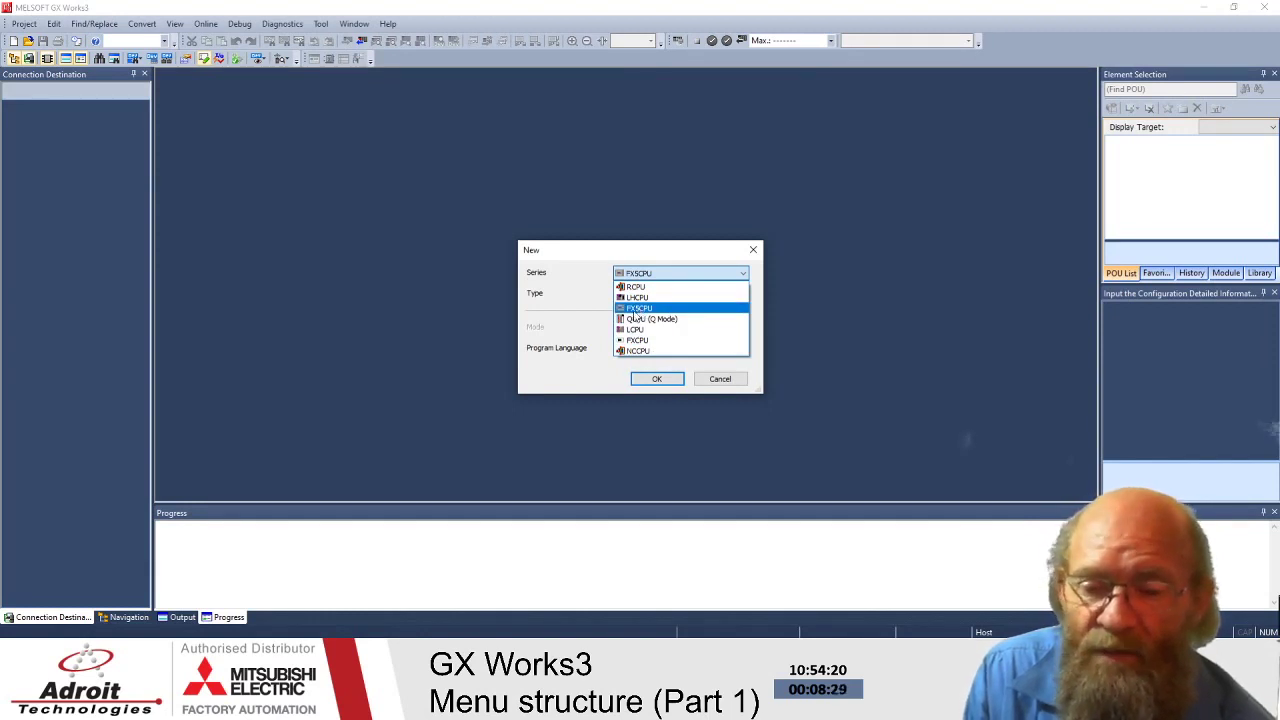
click(645, 309)
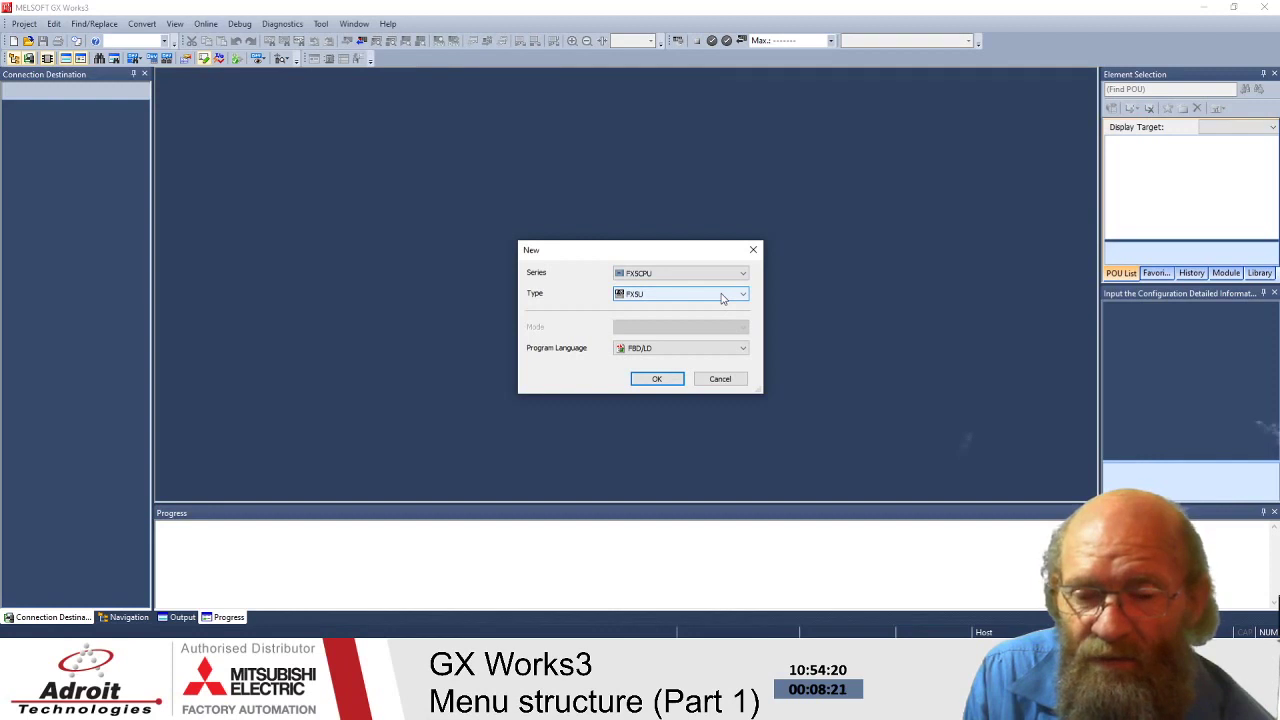
- Keep FBD/LD as the program language and confirm the New project dialog
click(731, 352)
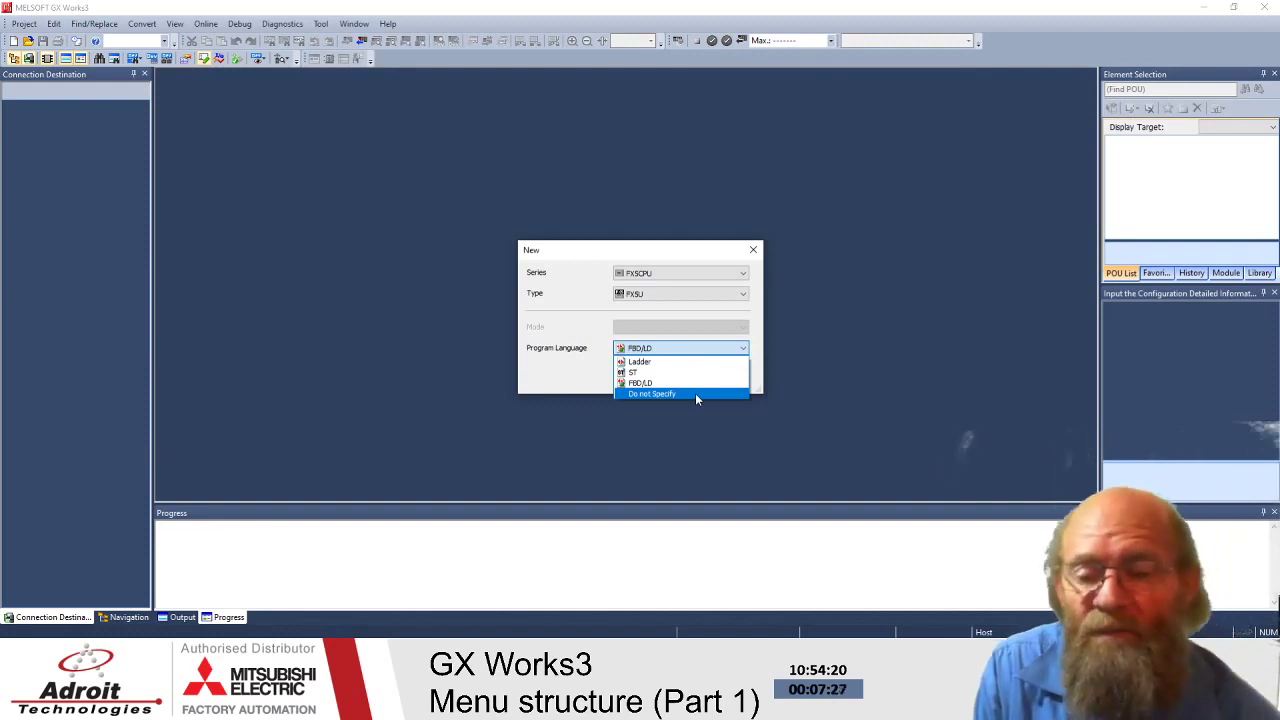
click(576, 365)
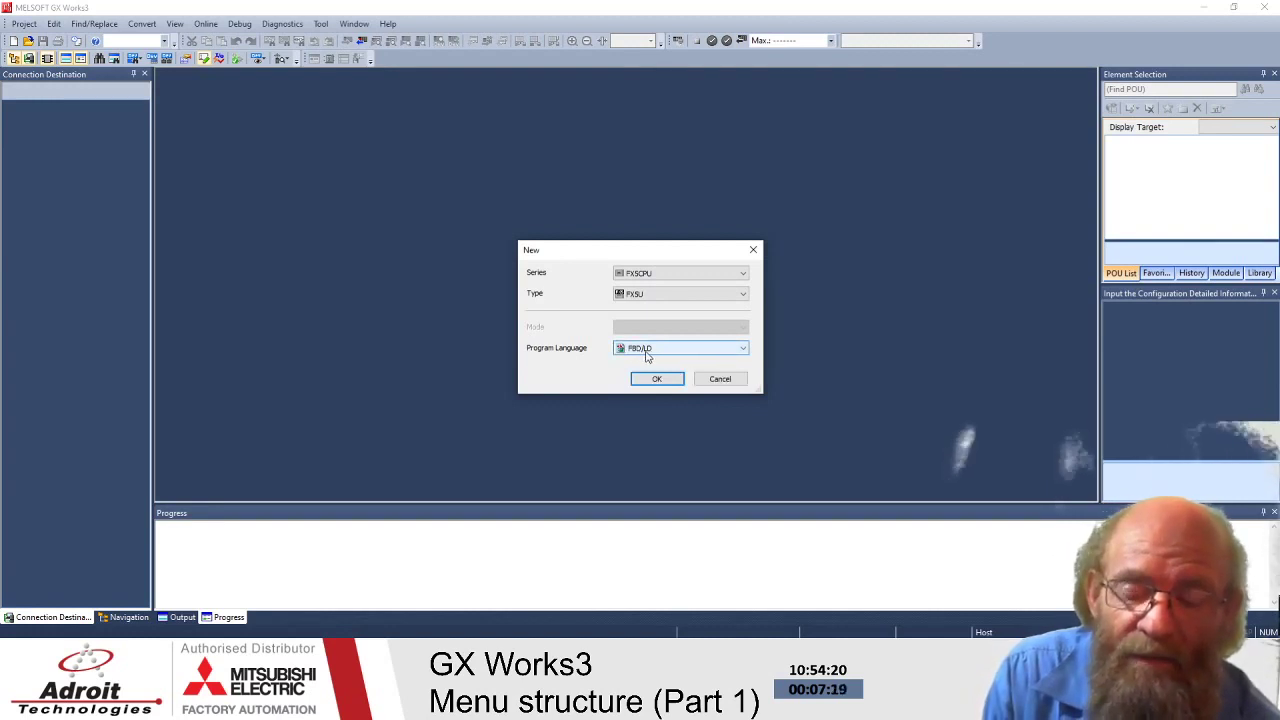
click(655, 382)
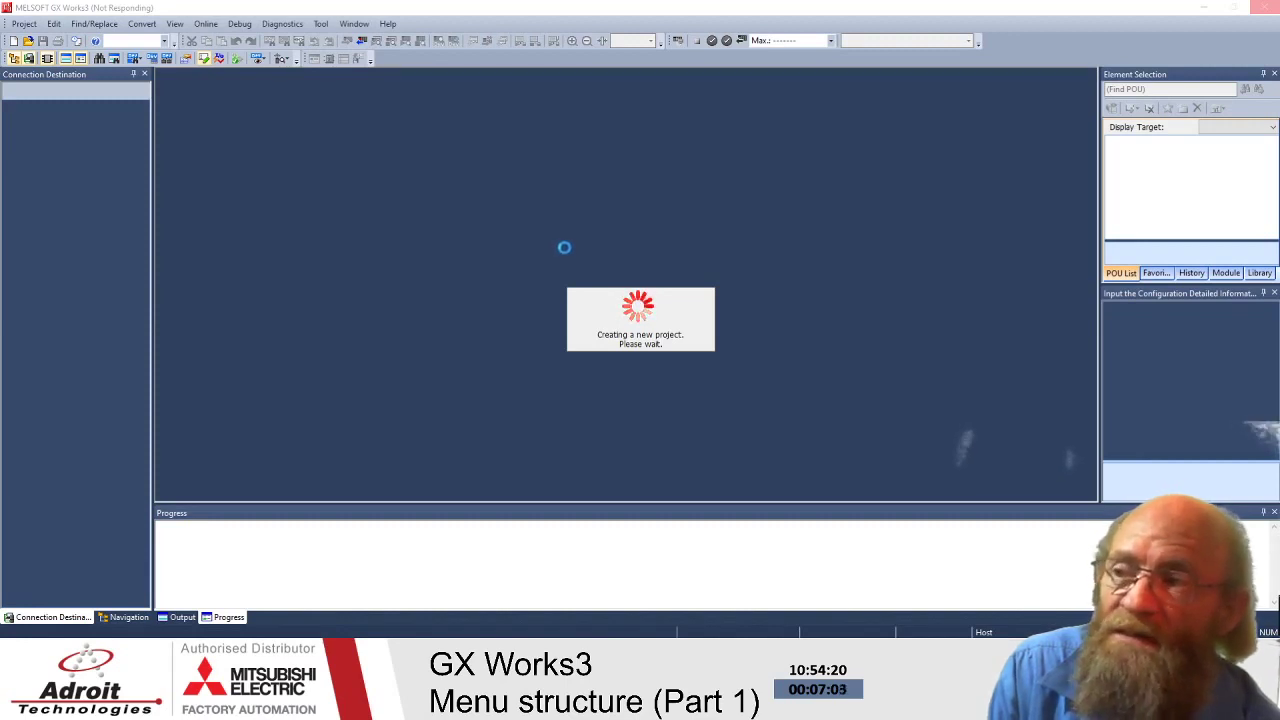
- Accept adding the FX5UCPU module and move the label-tracking notice aside
key(alt+Tab)
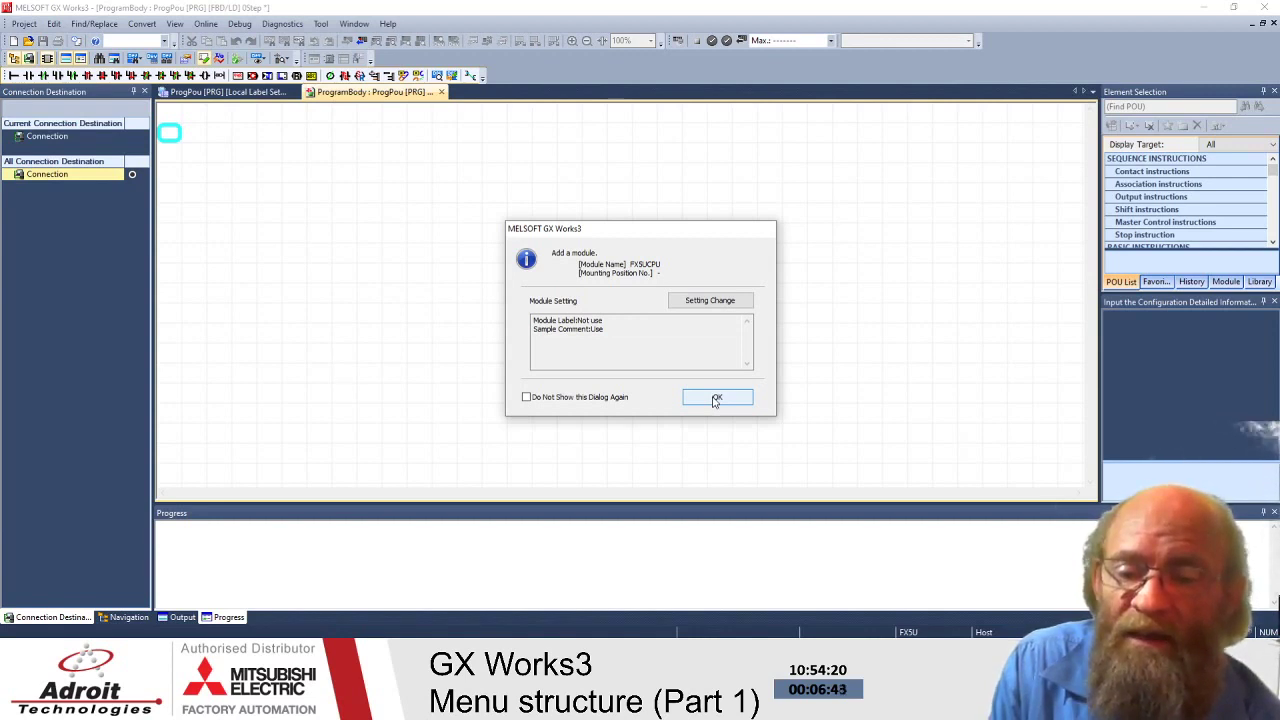
click(716, 398)
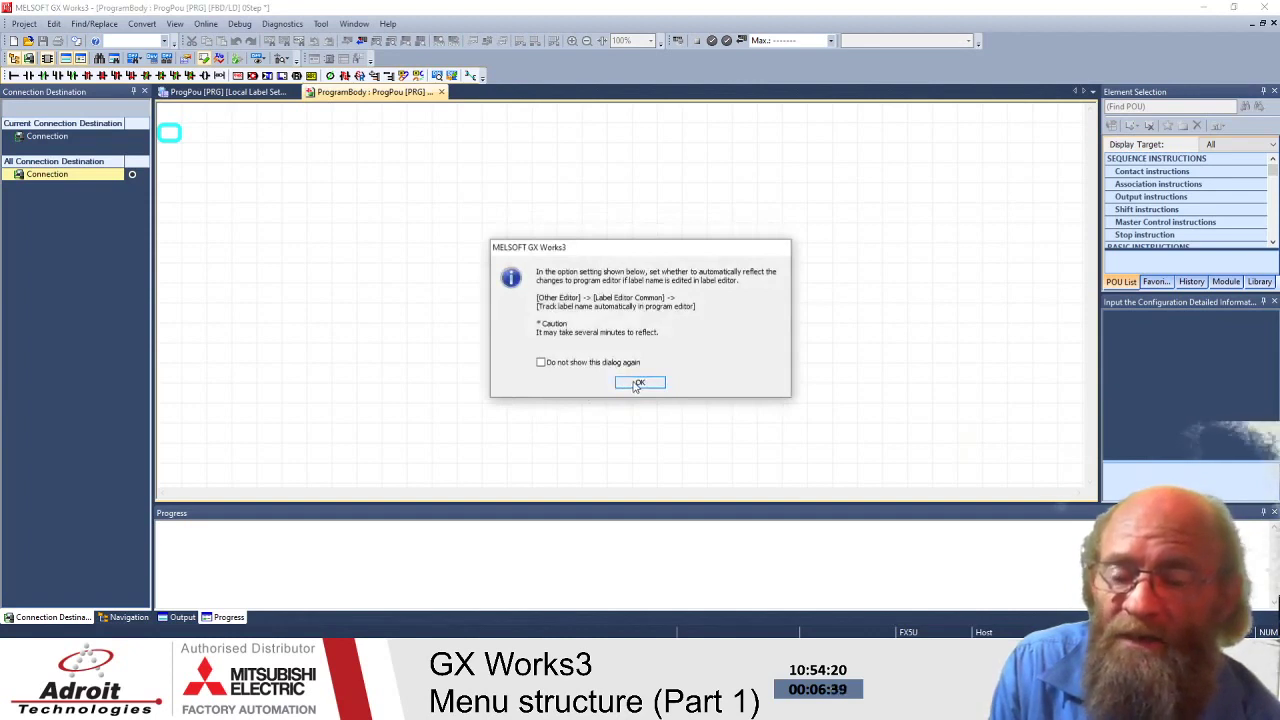
drag(591, 250, 618, 190)
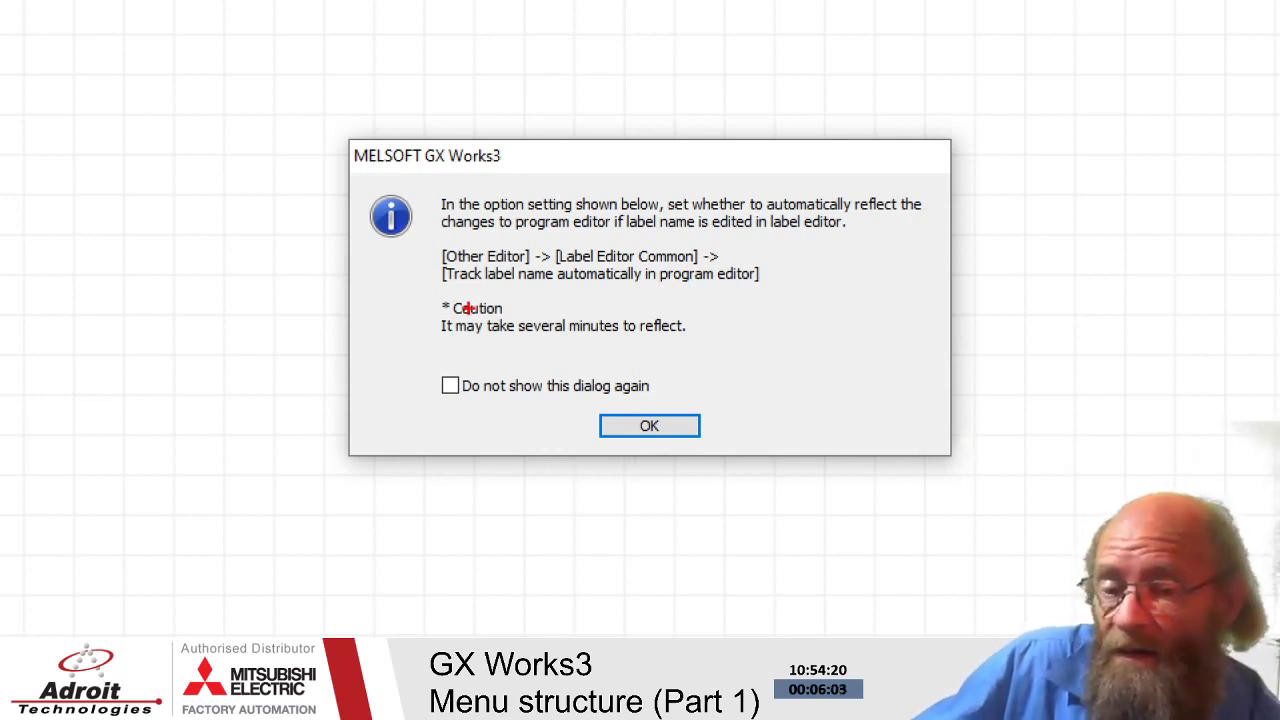
- Dismiss the label-tracking notice to reveal the empty FBD/LD ProgramBody editor
mouse_move(440, 297)
mouse_down()
mouse_move(438, 310)
mouse_move(503, 318)
mouse_move(514, 295)
mouse_move(437, 300)
mouse_up()
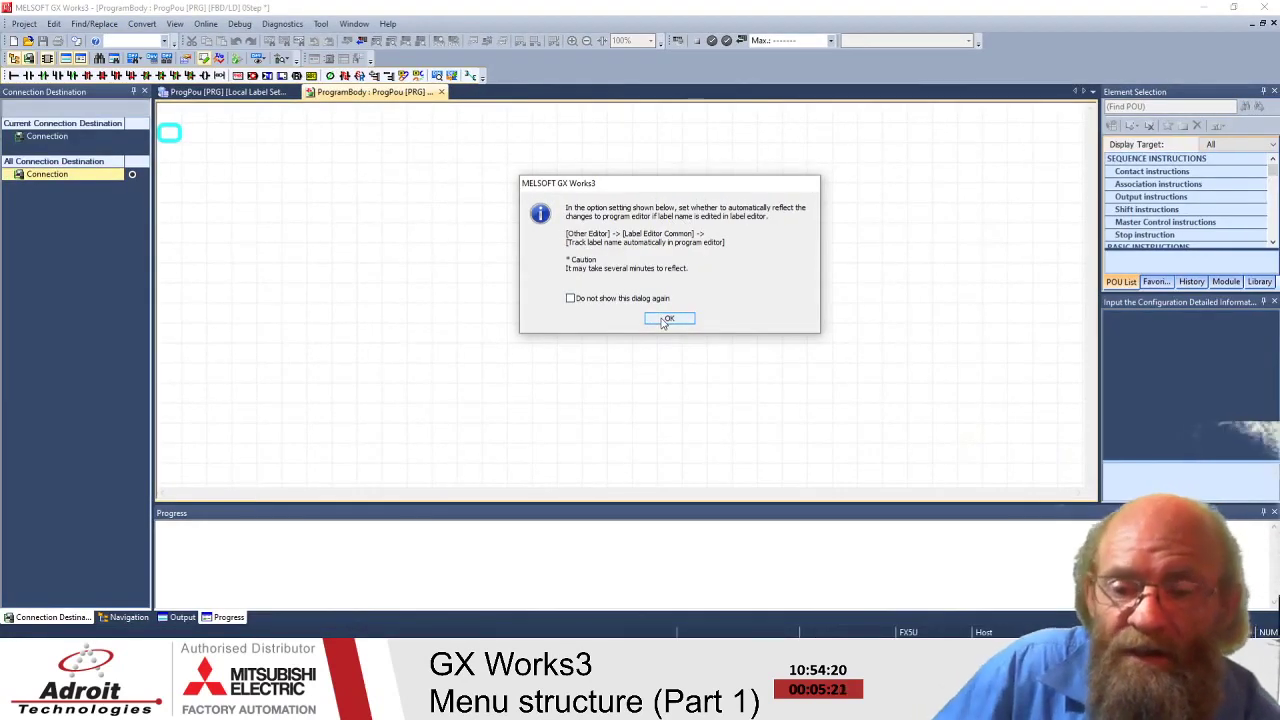
click(668, 319)
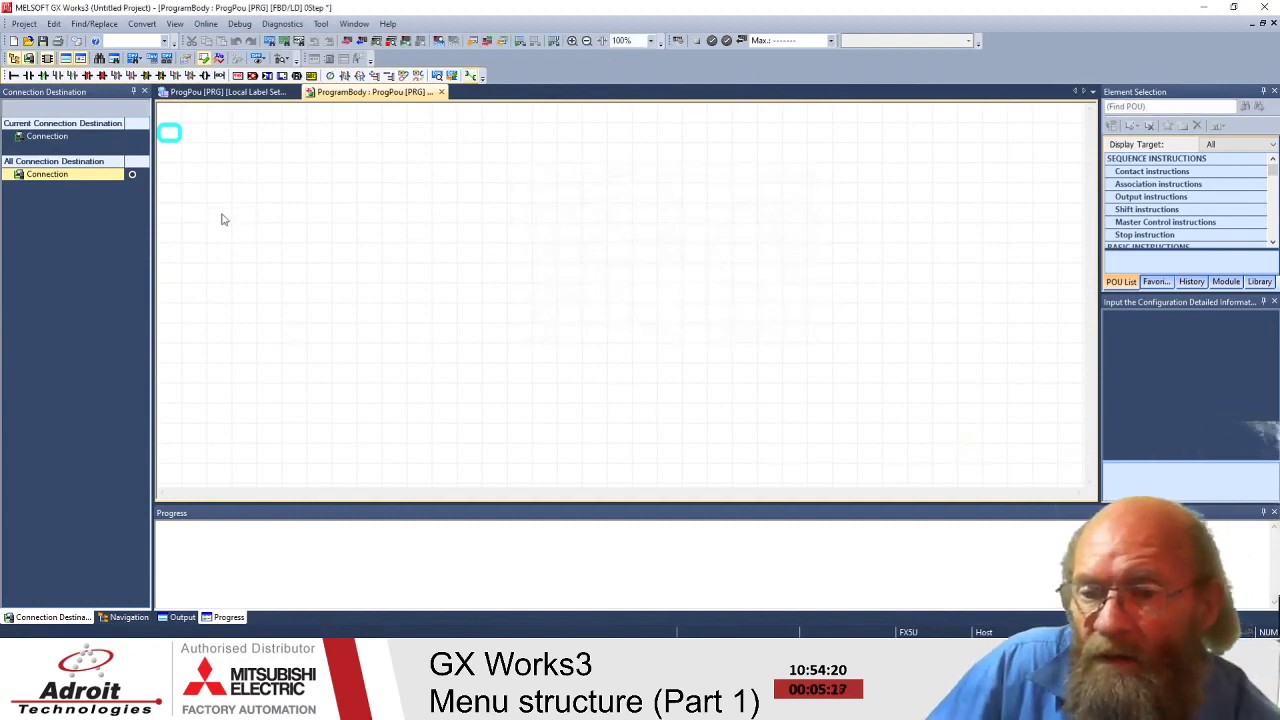
- Select ProgramBody and then MAIN in the Navigation tree, then show the Convert menu
click(125, 617)
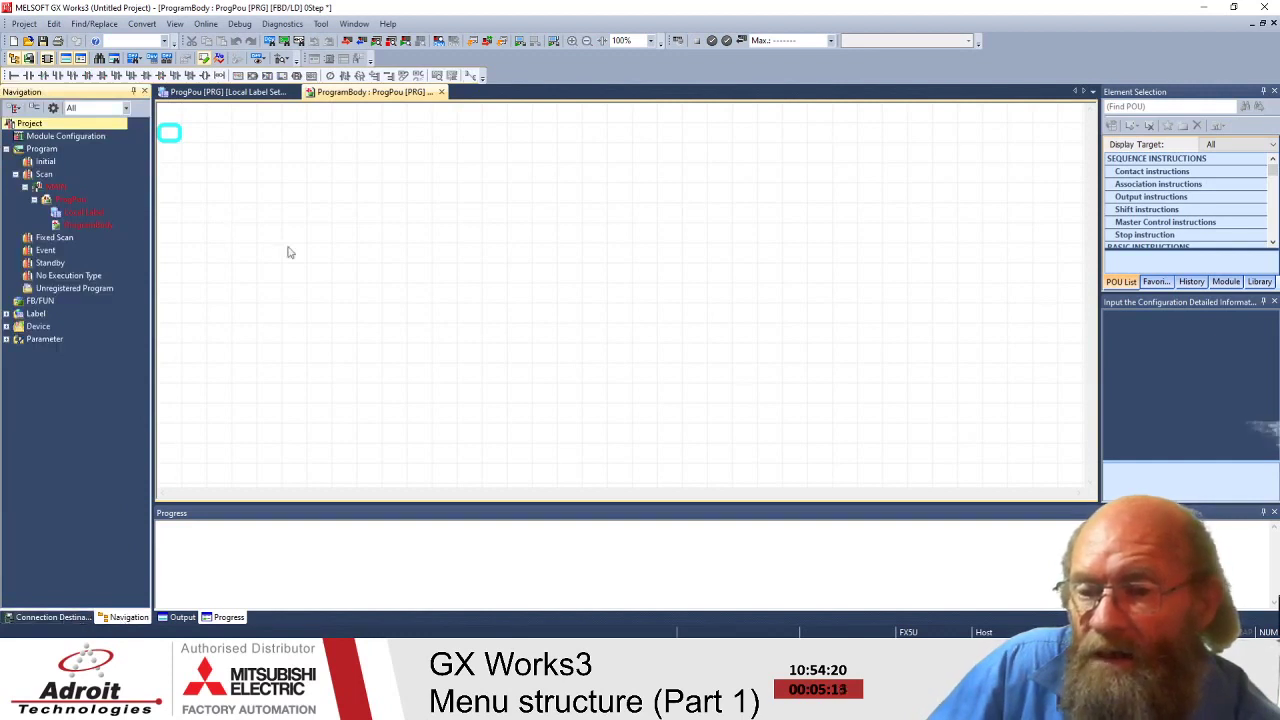
click(90, 224)
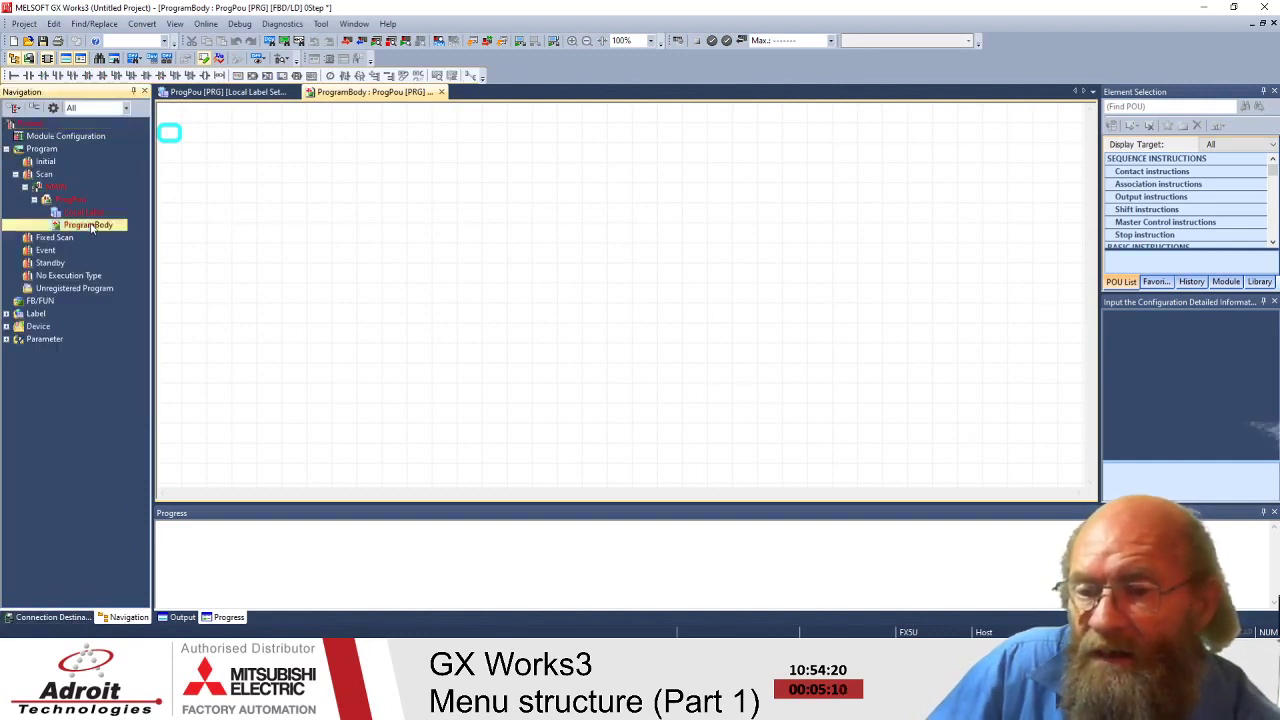
click(42, 187)
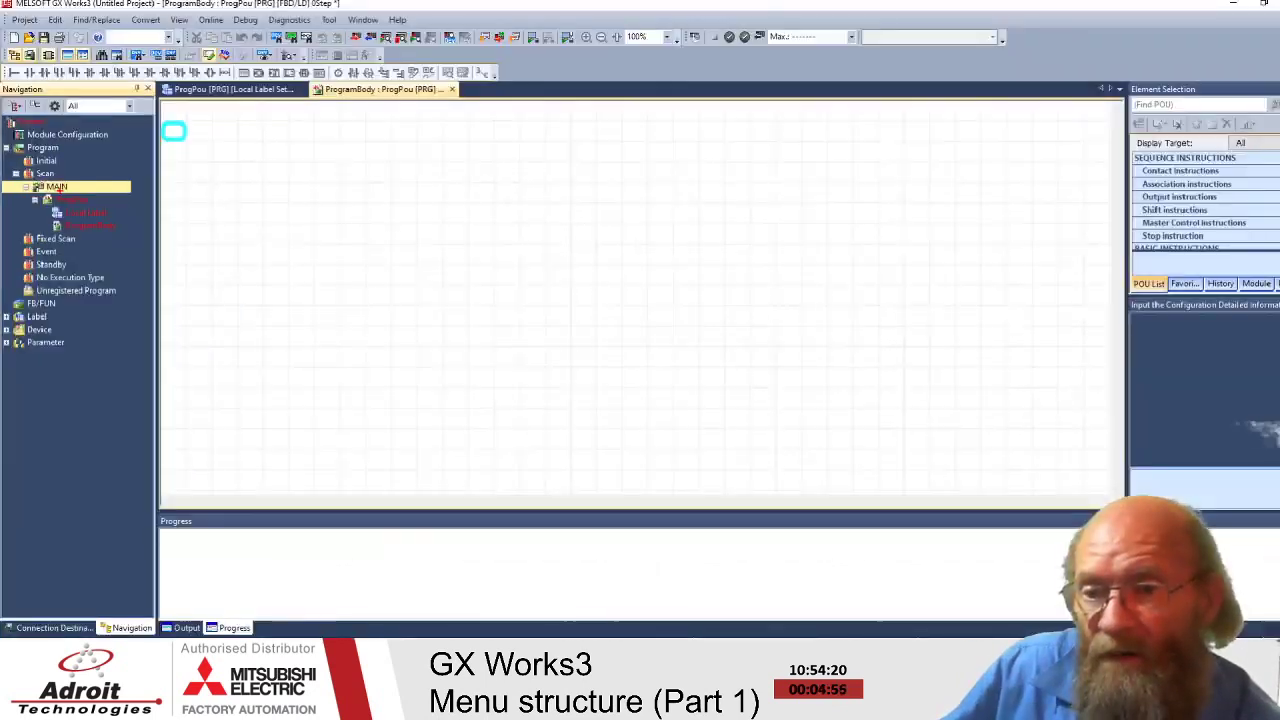
click(133, 30)
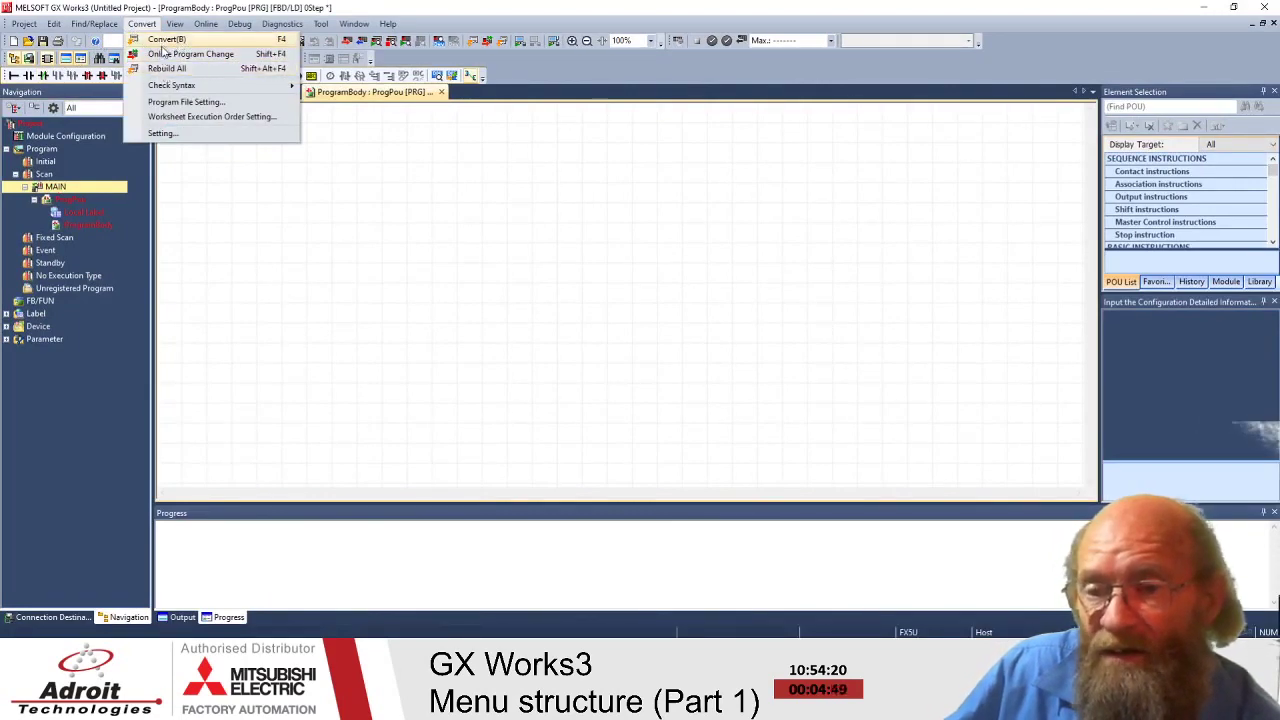
- Put away the Convert menu and show the Project menu's file commands
click(113, 231)
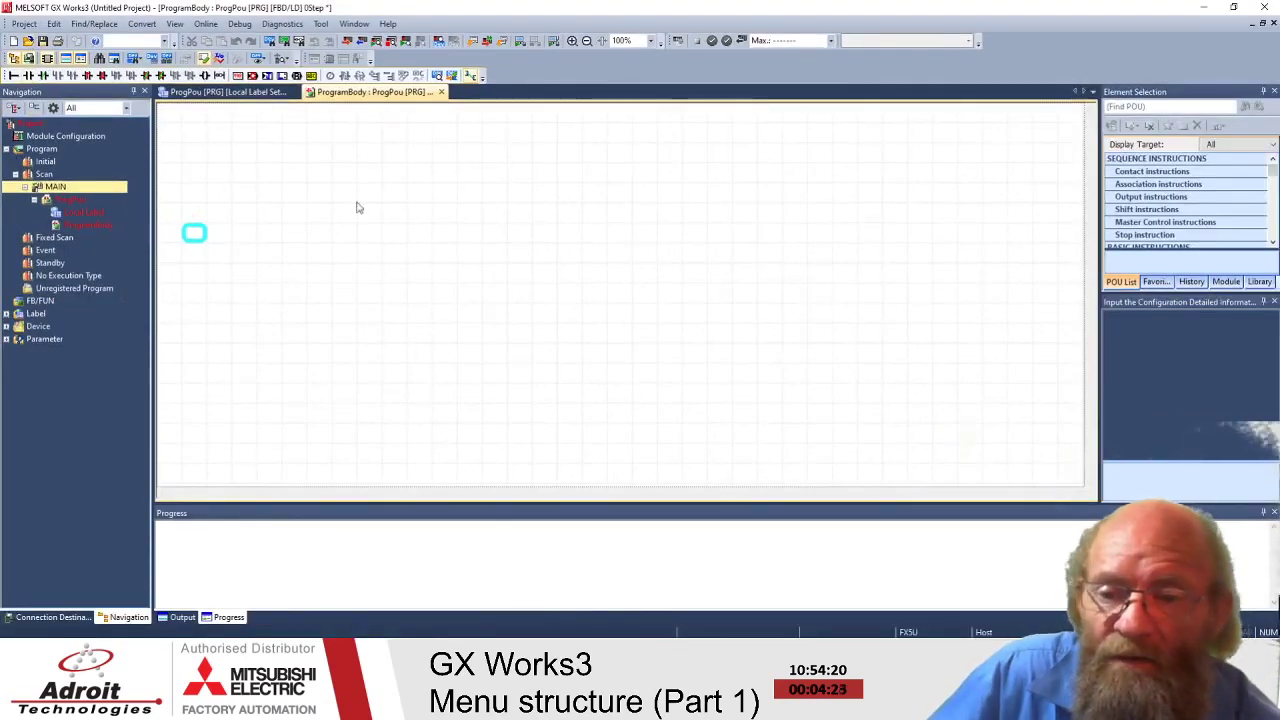
click(23, 23)
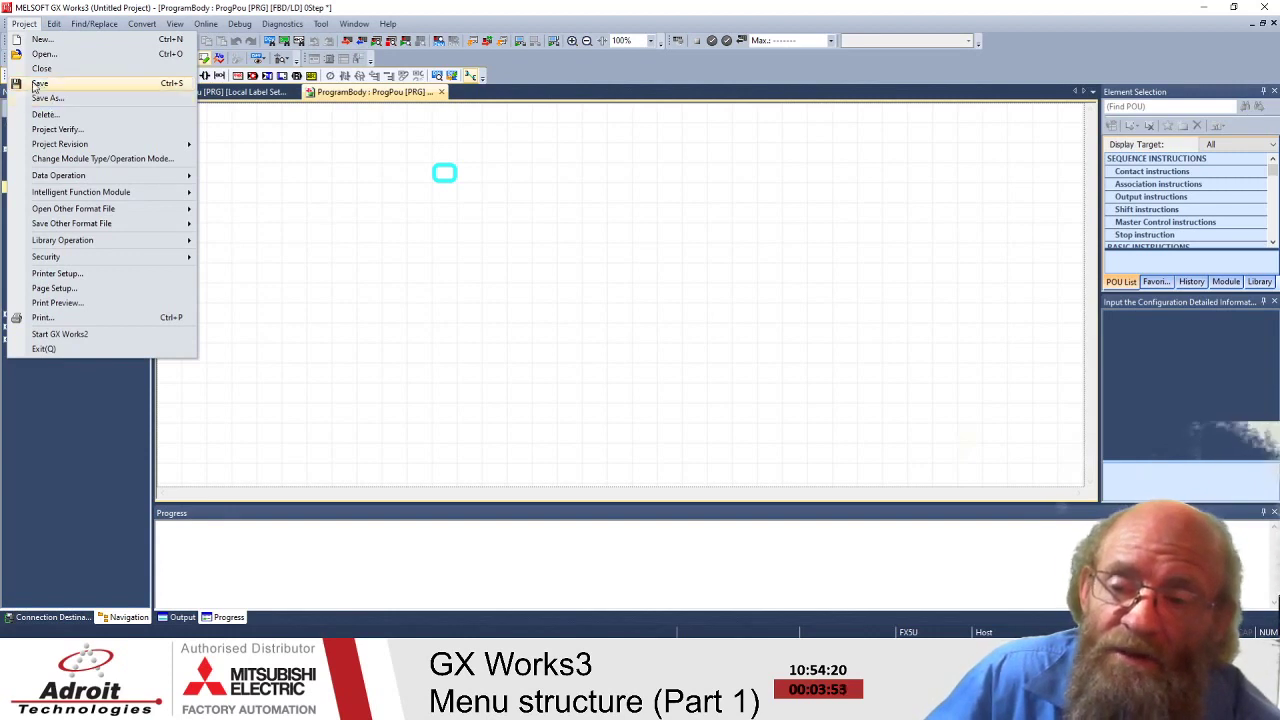
- Bring up the Save as dialog for the untitled project and move it higher
key(Escape)
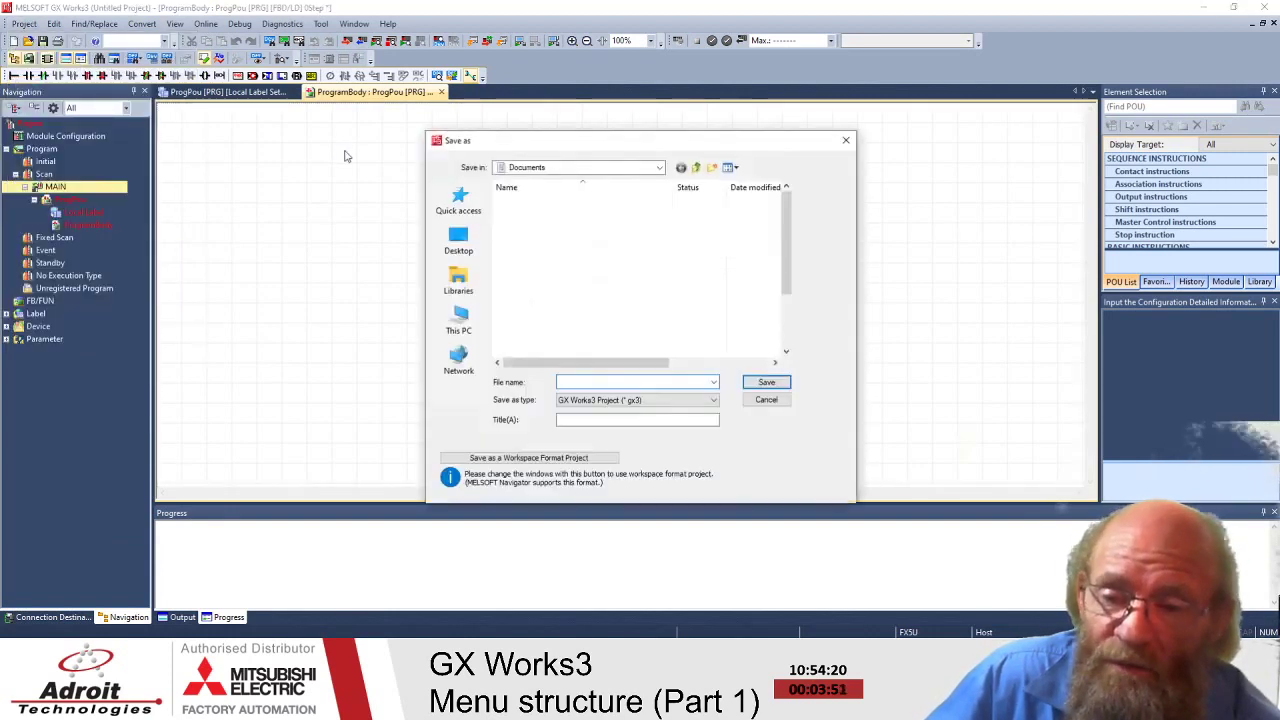
drag(479, 134, 454, 100)
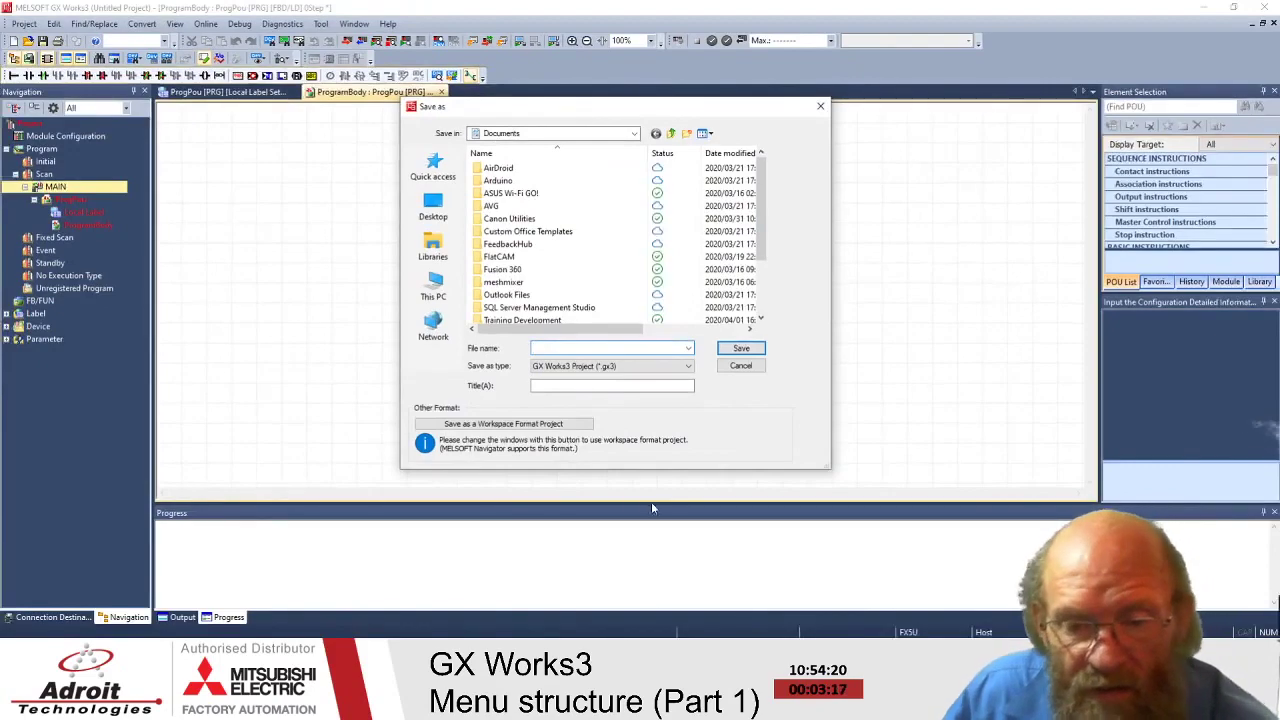
click(687, 367)
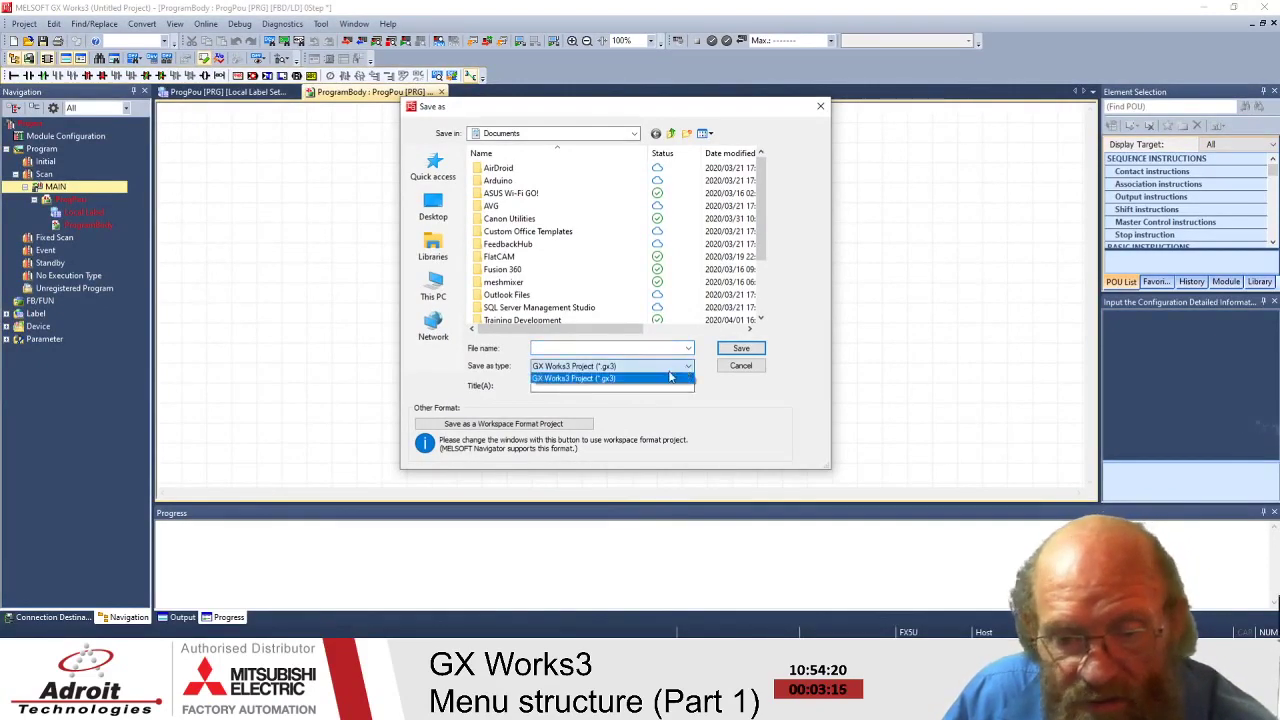
click(688, 380)
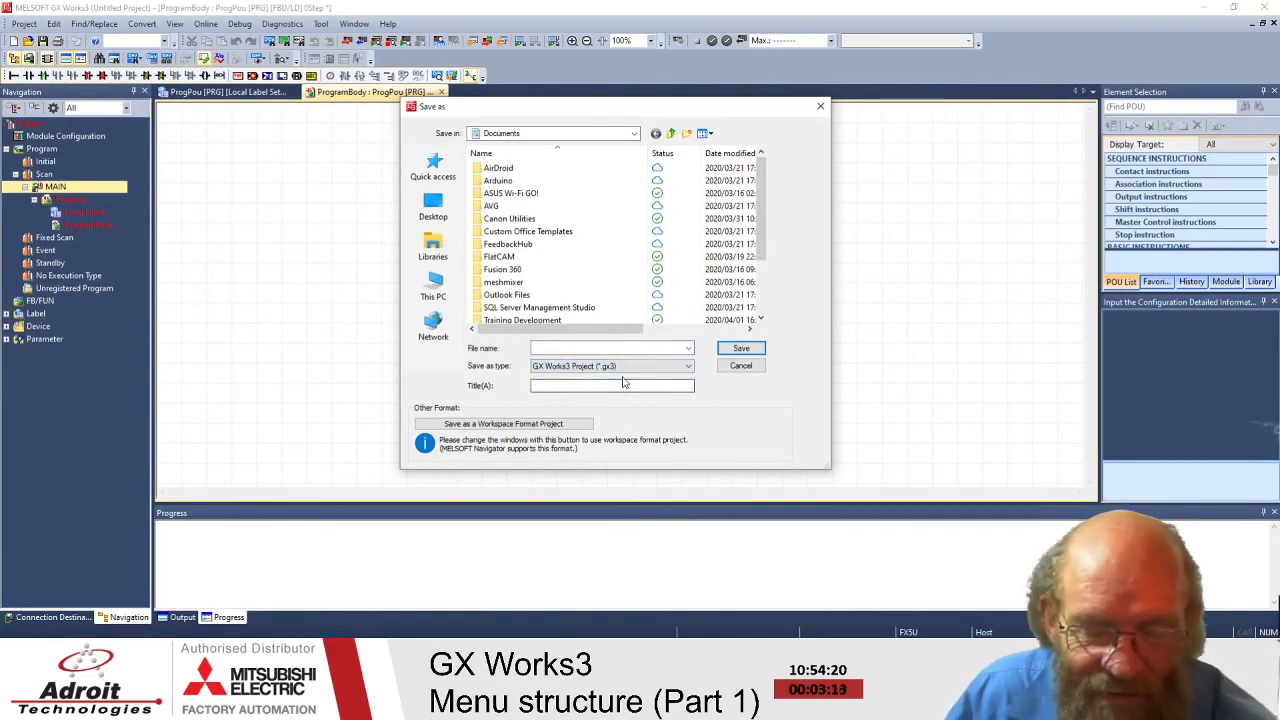
click(607, 349)
click(688, 348)
click(577, 386)
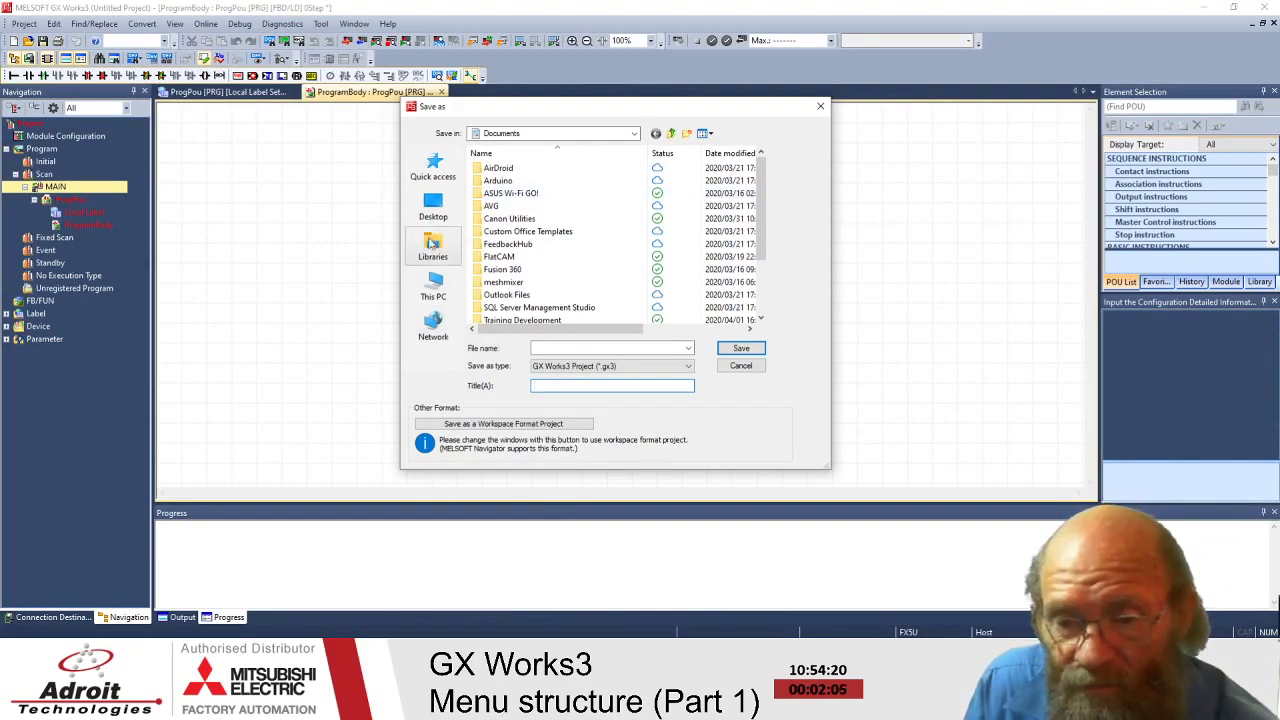
- Browse the Save as dialog through This PC and drive C: into the aaa folder
click(427, 300)
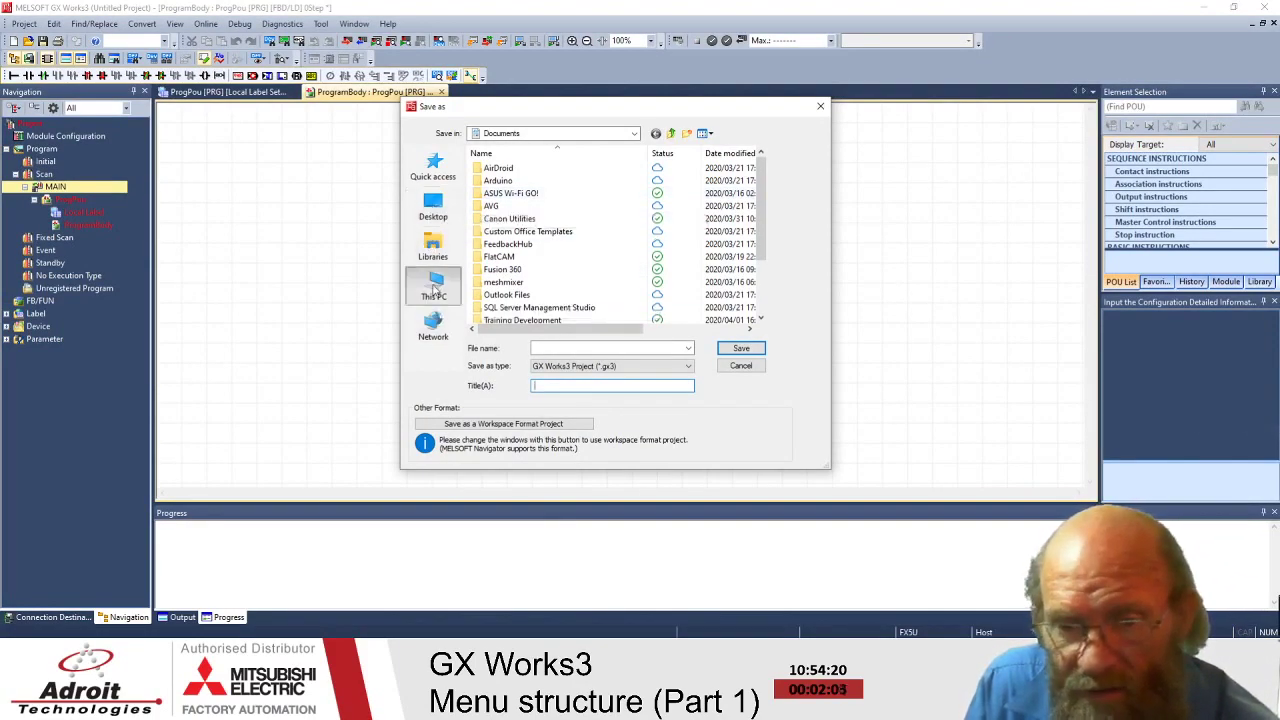
scroll(543, 235, down, 5)
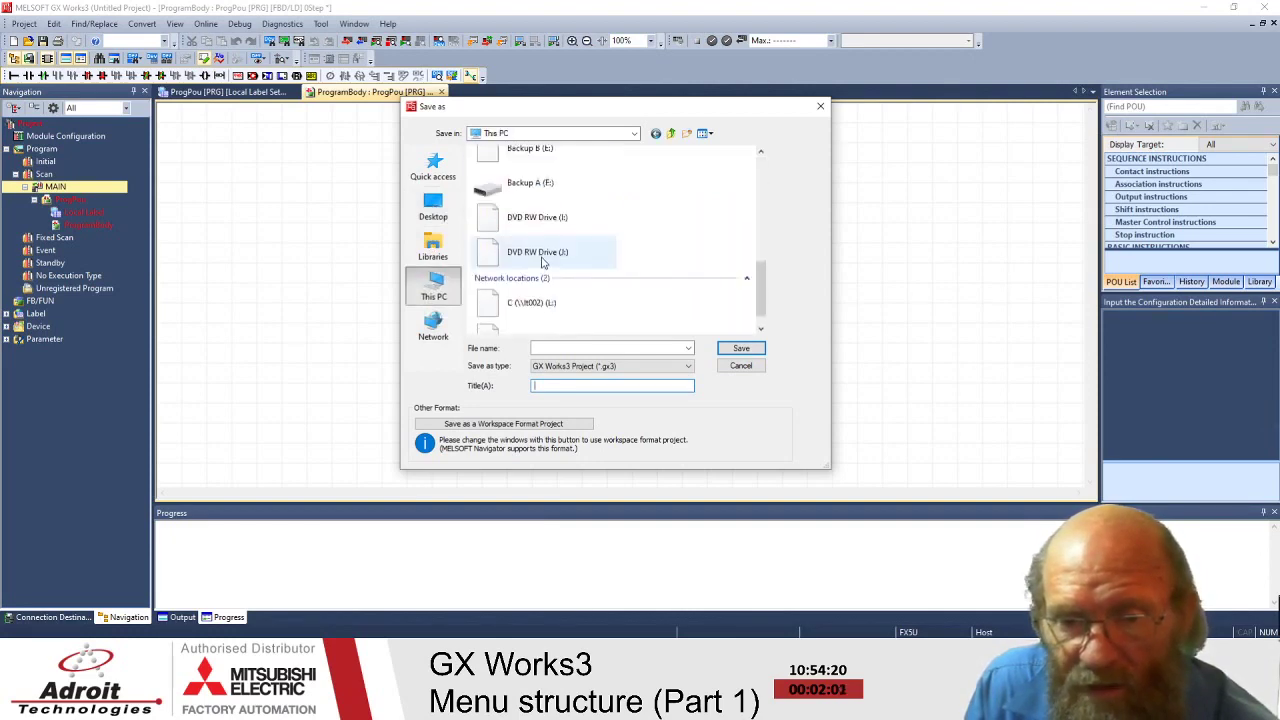
scroll(541, 244, up, 4)
scroll(543, 244, down, 3)
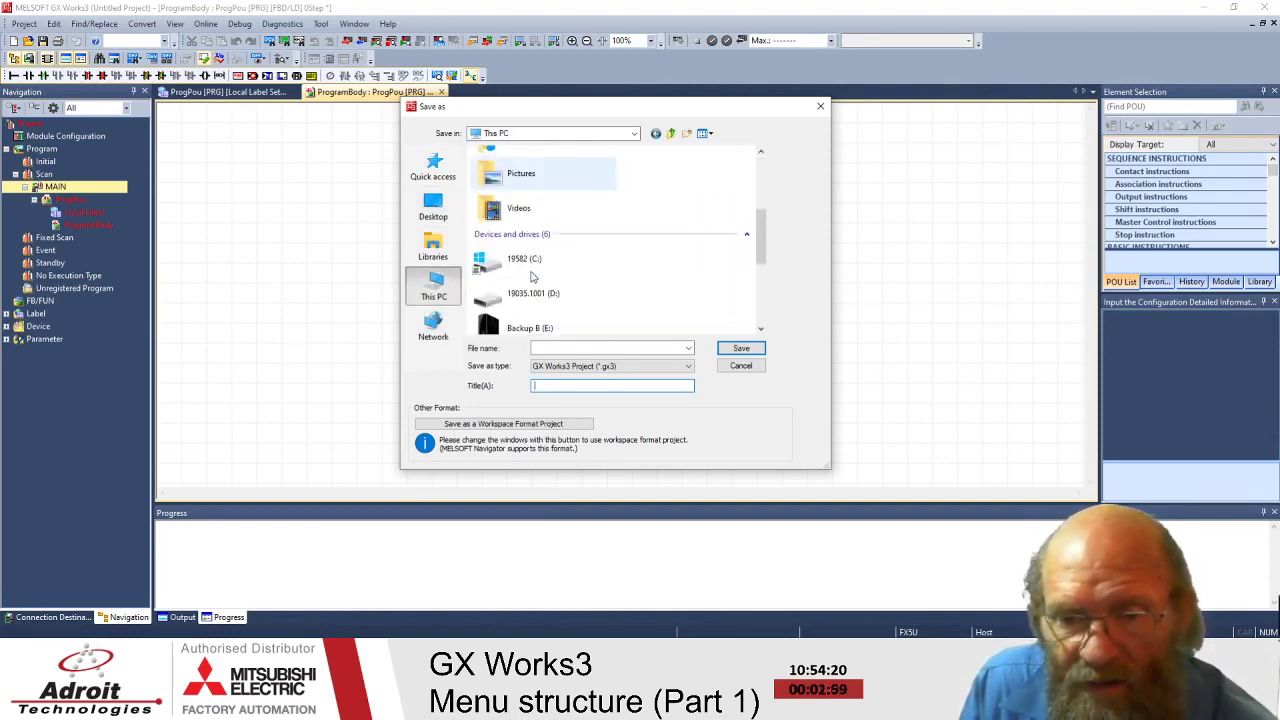
double_click(531, 258)
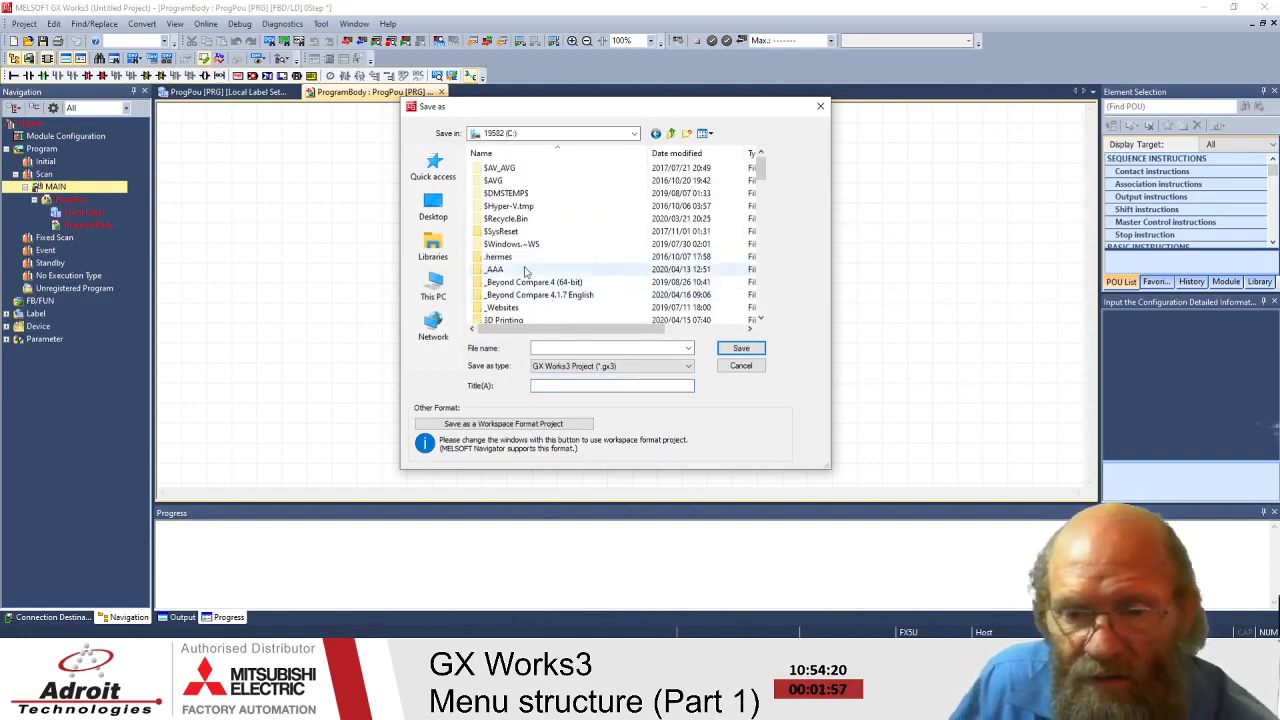
scroll(527, 266, down, 3)
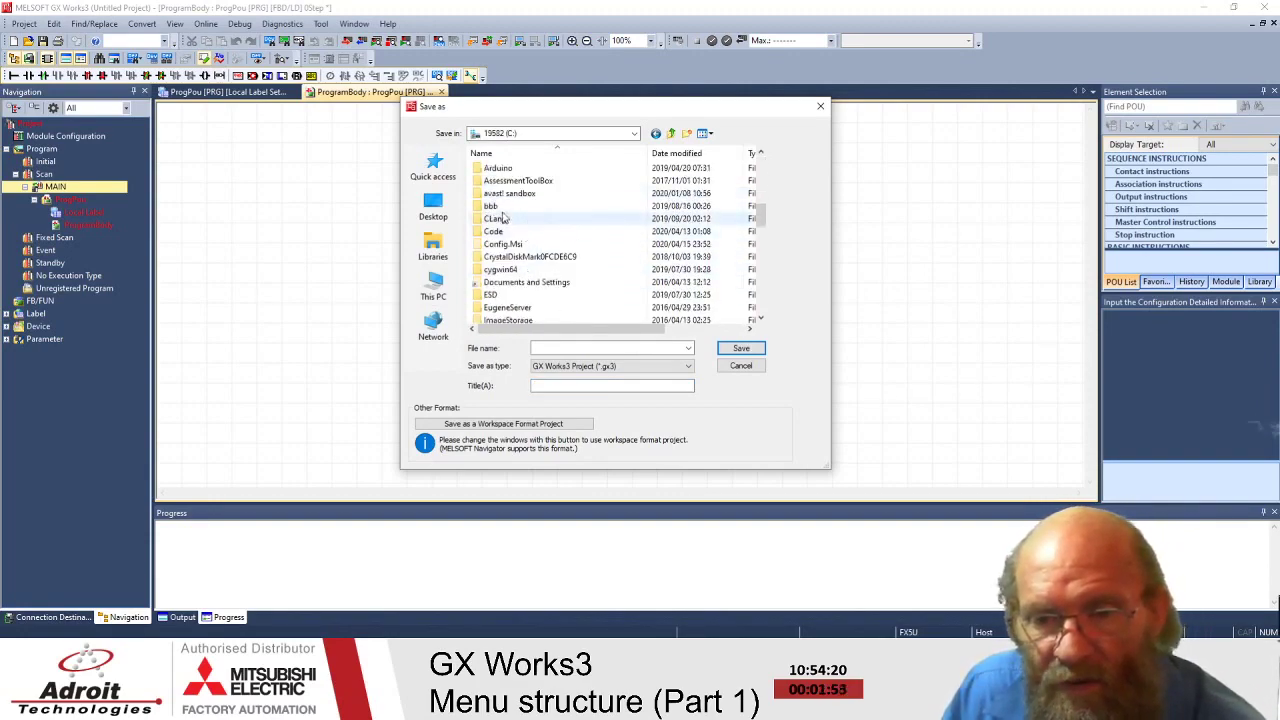
scroll(515, 212, up, 3)
scroll(522, 206, up, 1)
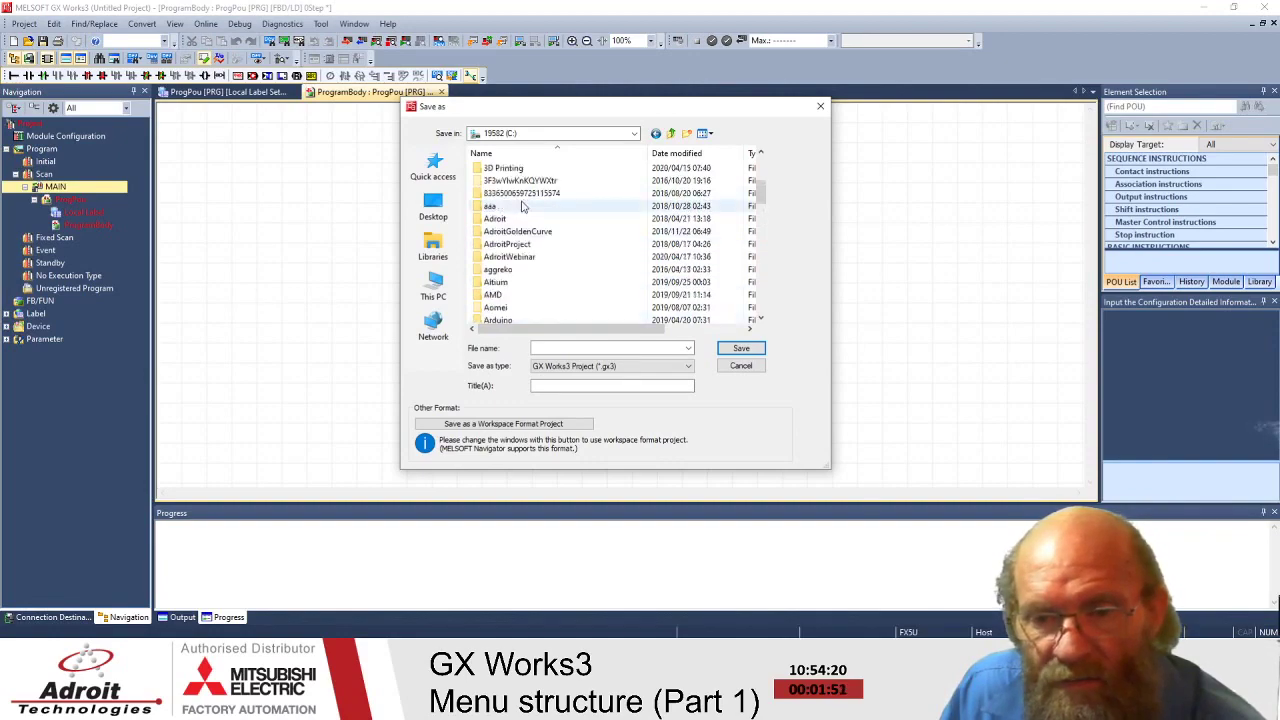
double_click(520, 206)
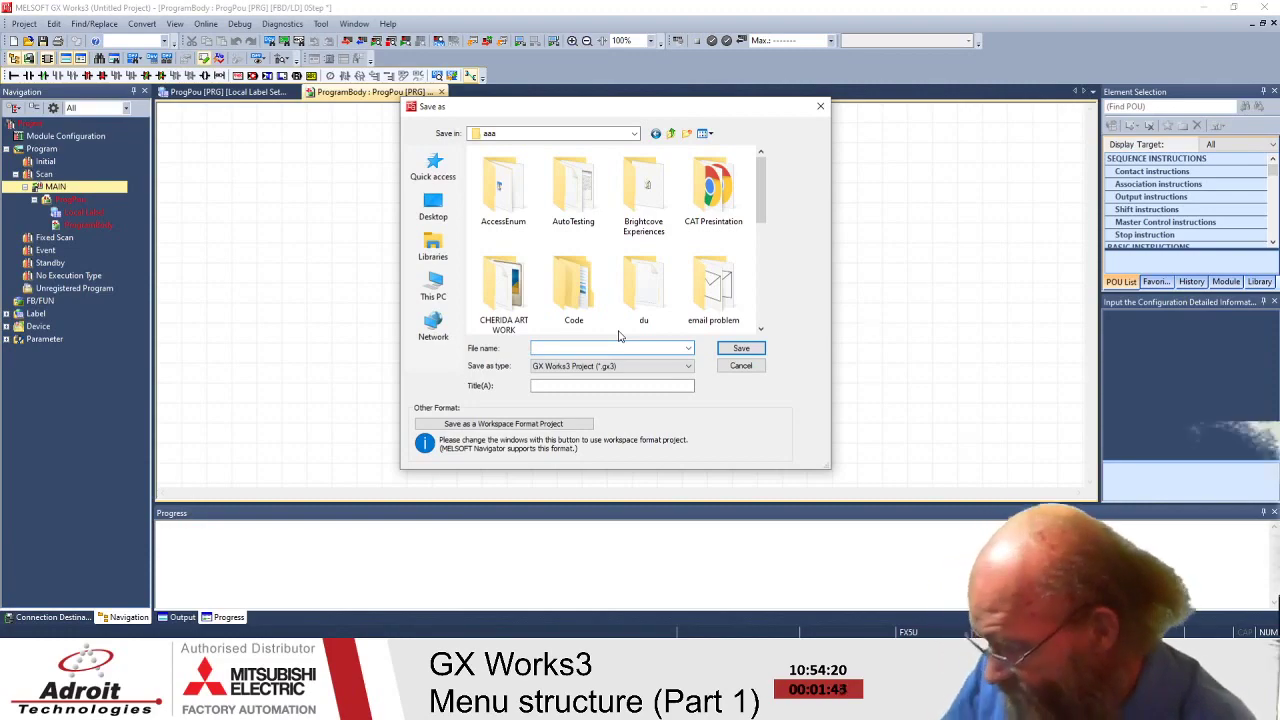
- Set the file name to MenuDemo and the project title to 'This Menu Demo'
text(Demo)
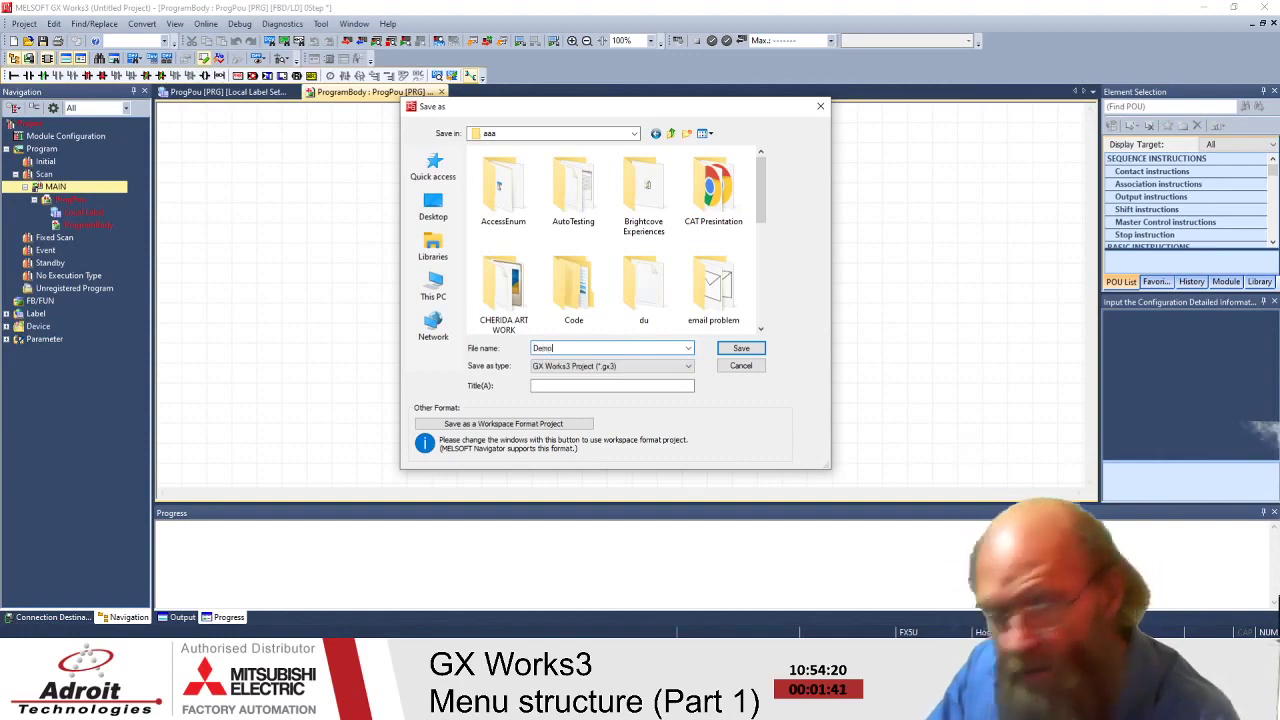
click(605, 385)
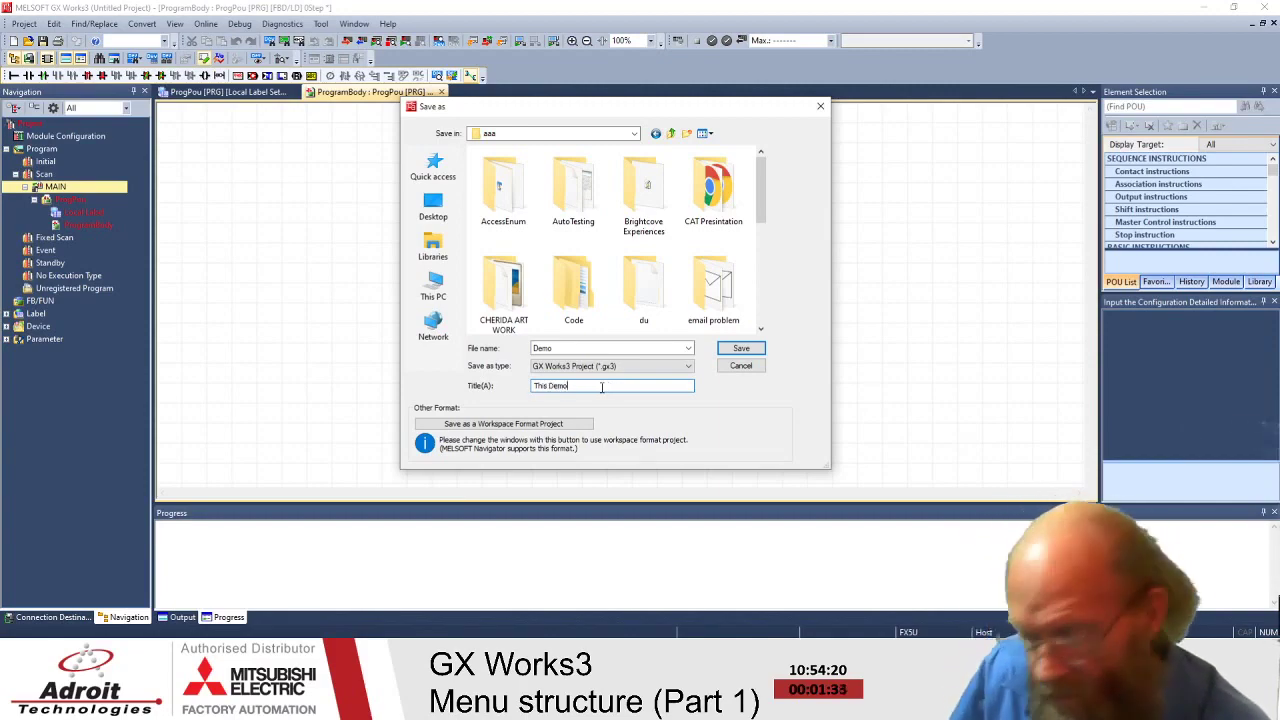
double_click(540, 348)
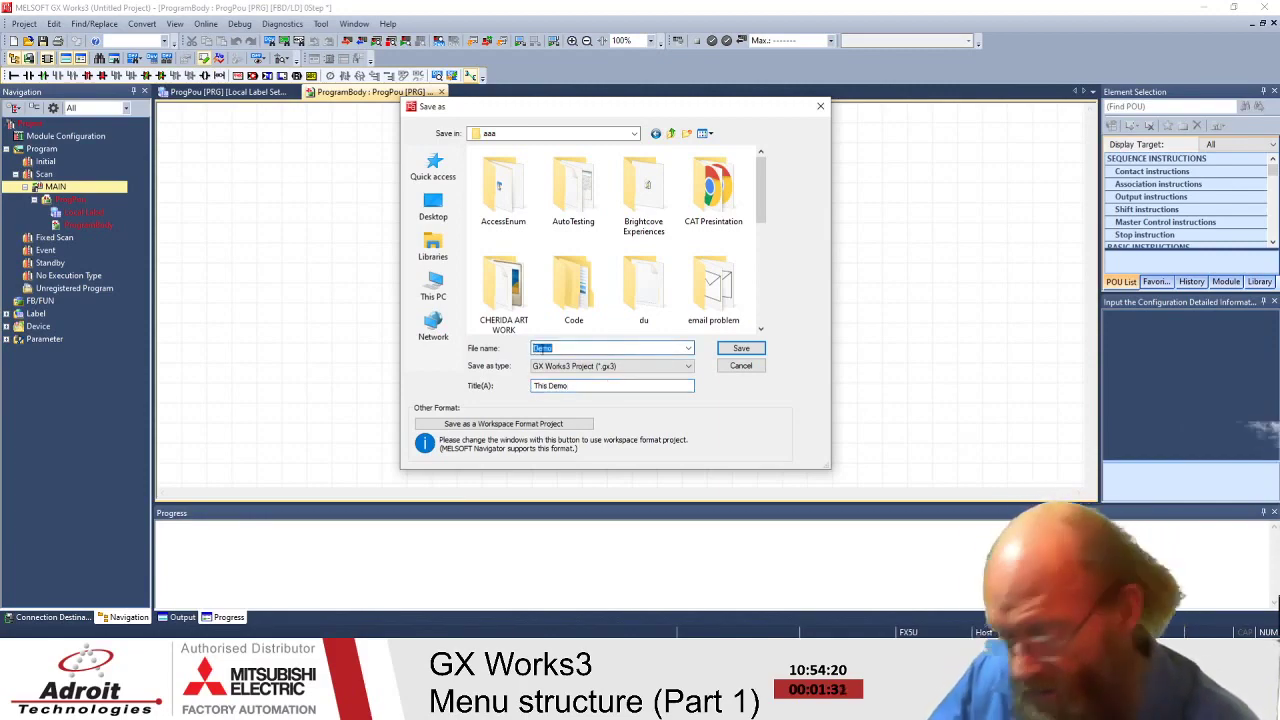
click(541, 348)
text(Me)
click(547, 389)
text(Menu)
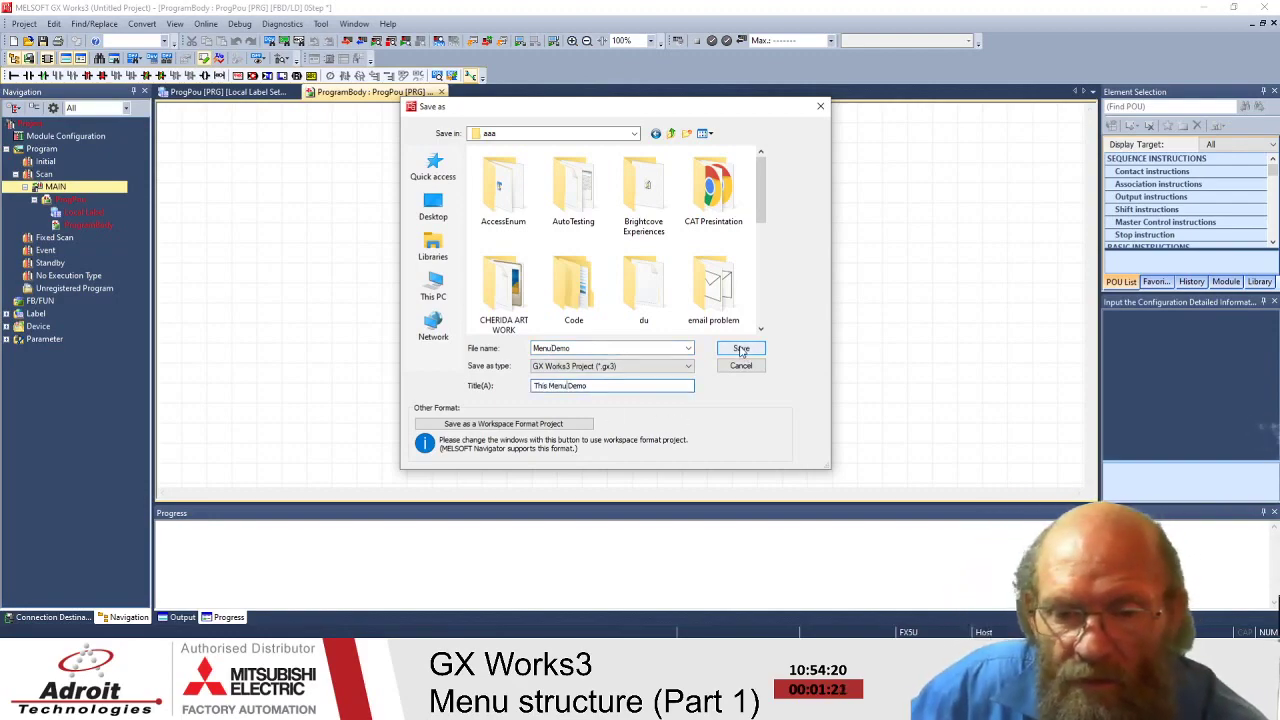
- Create a new folder named 'Menu Demo' and open it as the save location
click(687, 133)
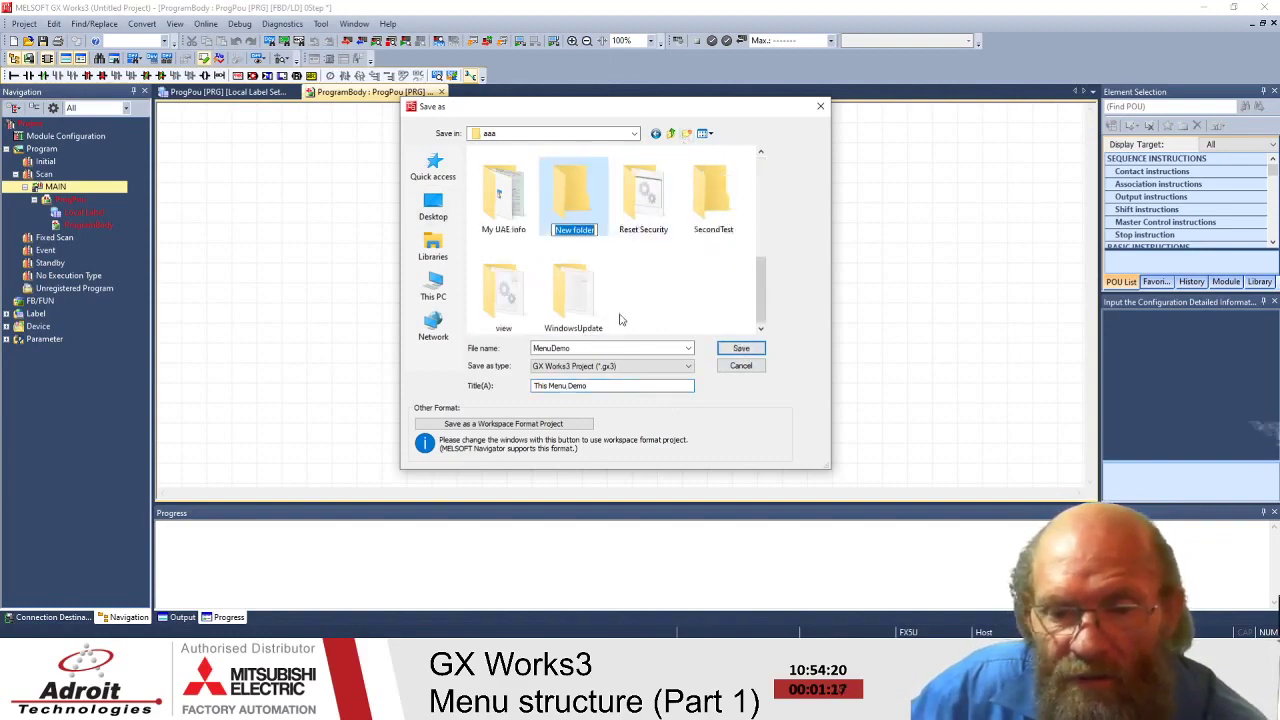
drag(594, 230, 545, 233)
text(Menu Demo)
key(Return)
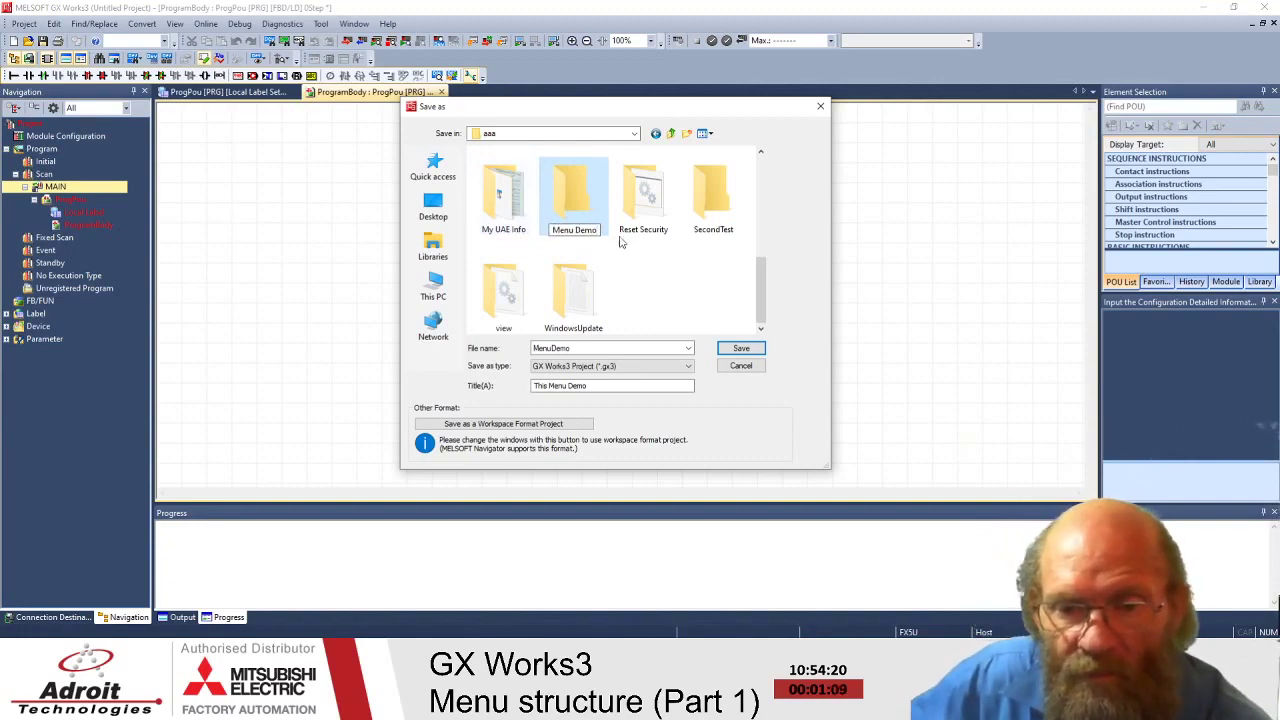
double_click(572, 208)
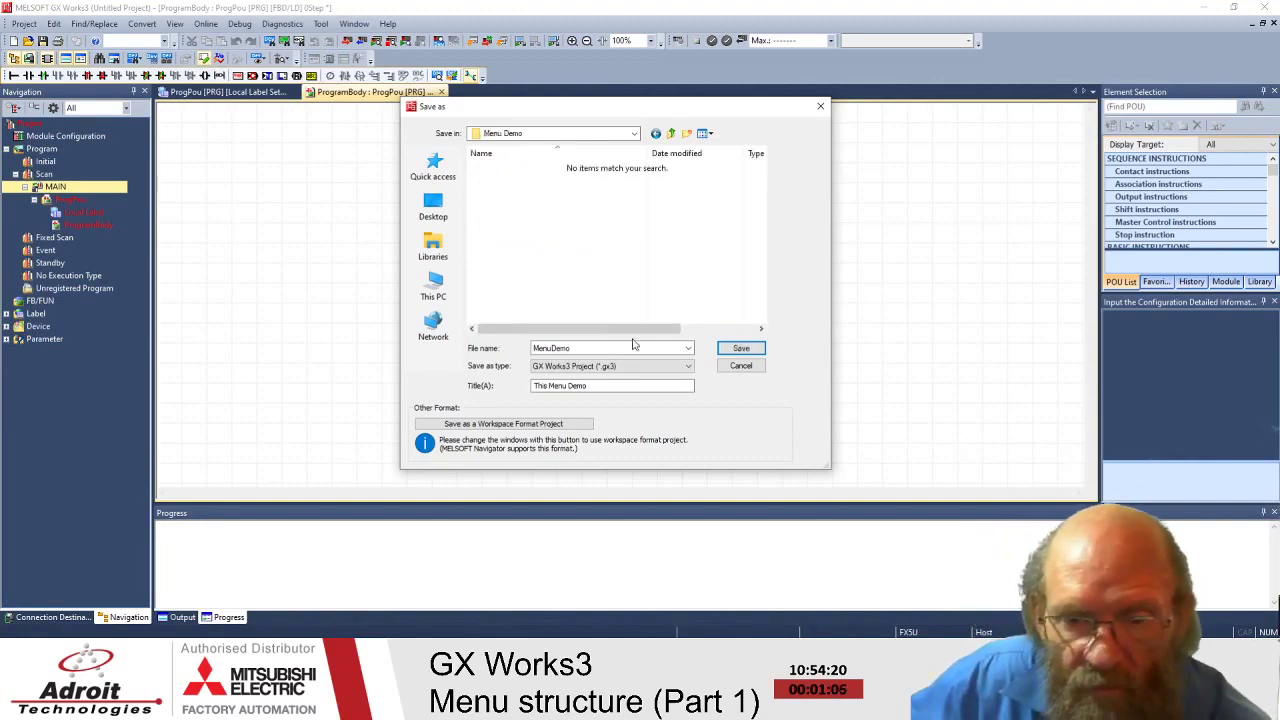
- Save the project as MenuDemo into the Menu Demo folder
click(739, 349)
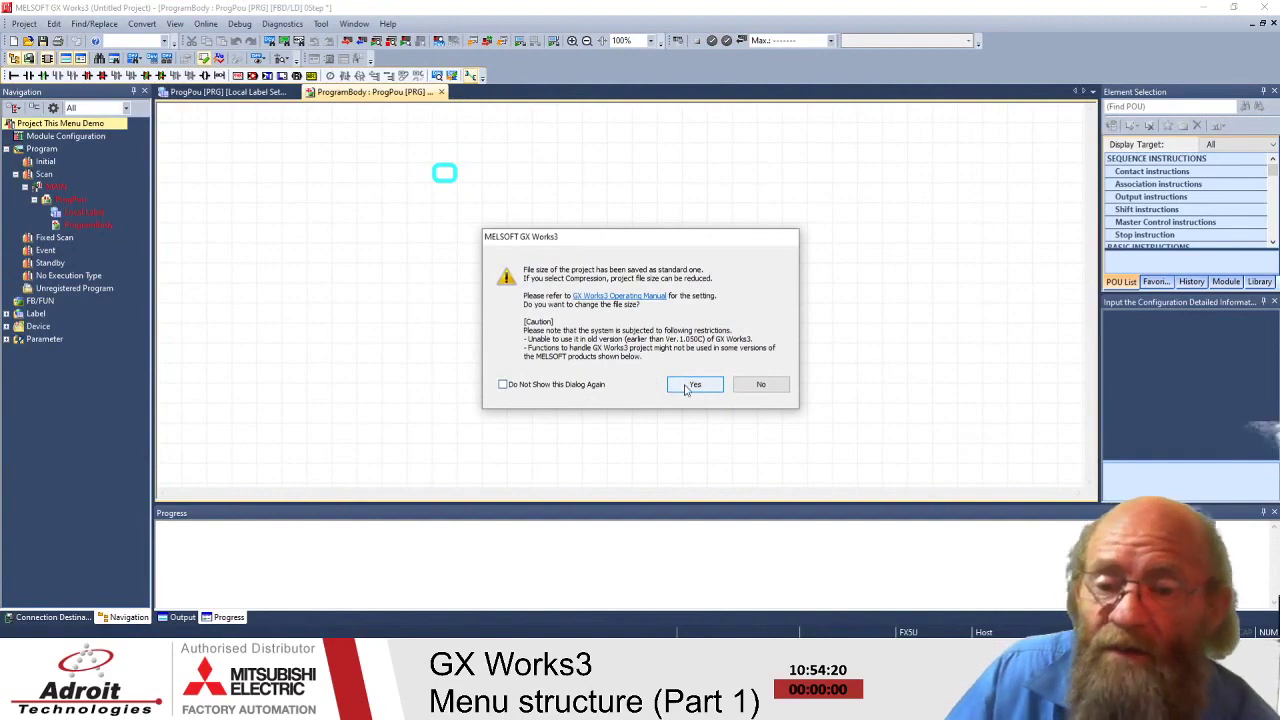
- Accept the file-size prompt and enter 1.0 as the project's Version property
click(690, 385)
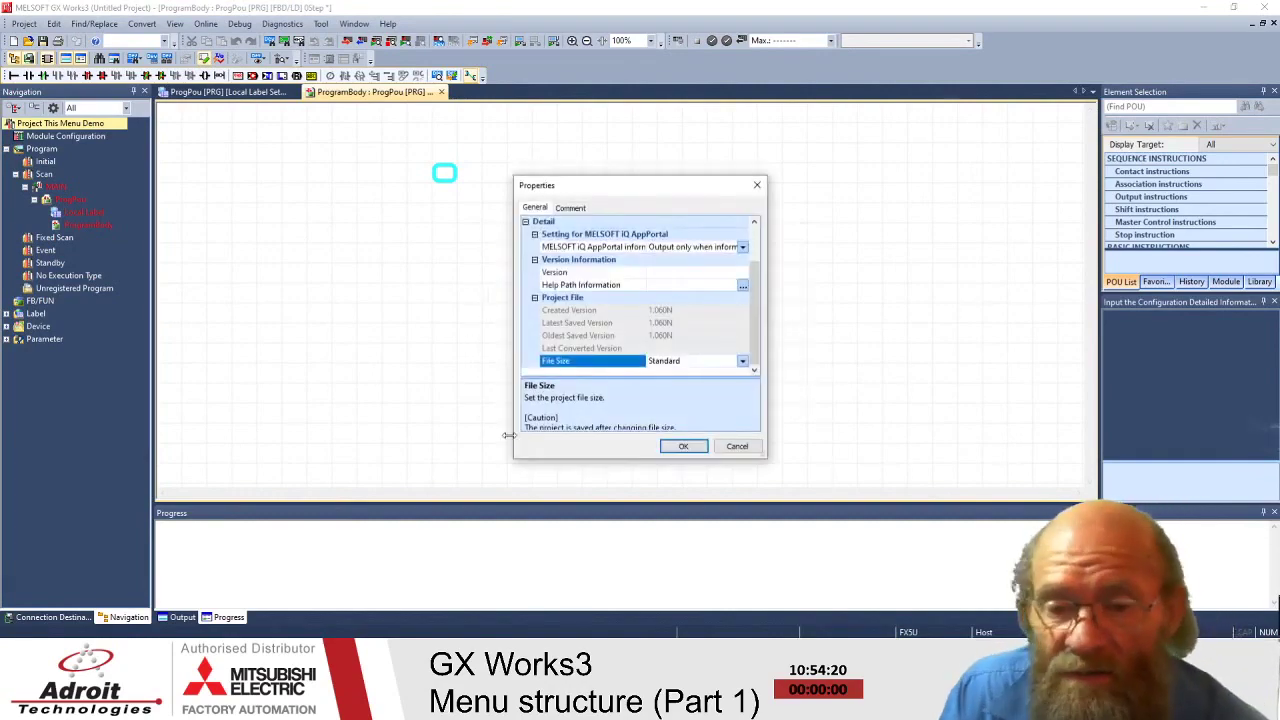
drag(617, 193, 641, 135)
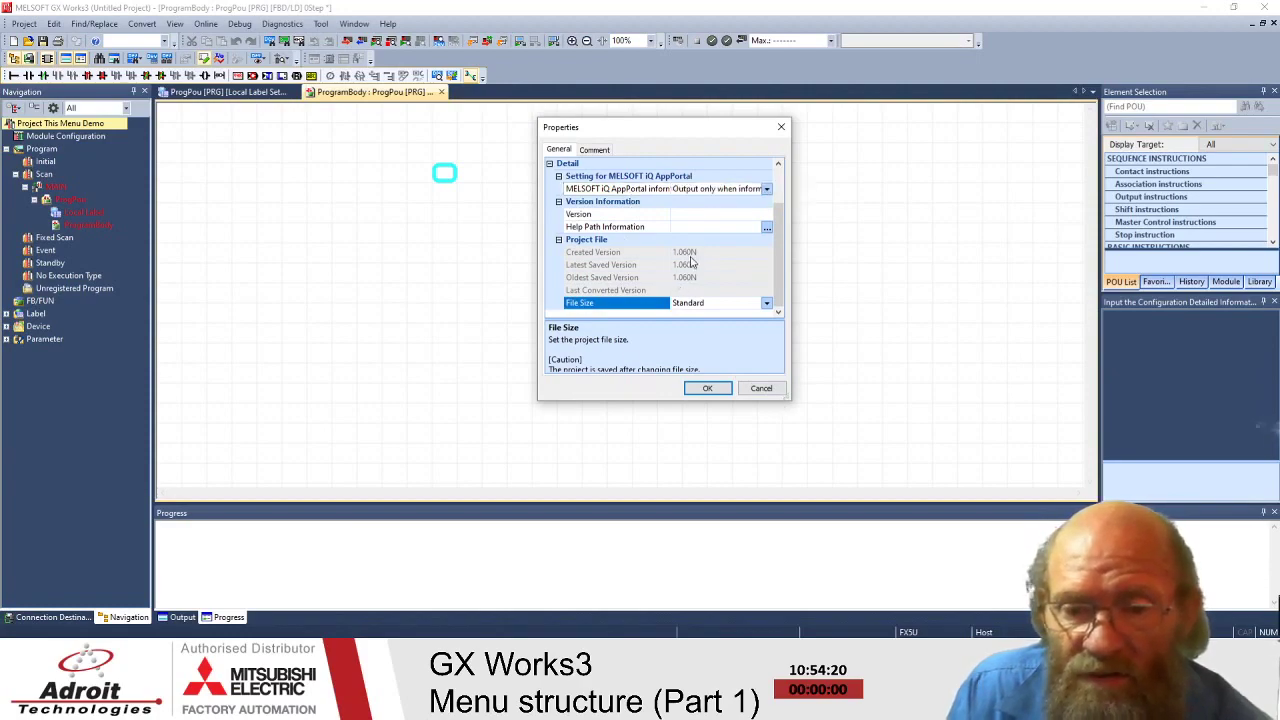
click(687, 214)
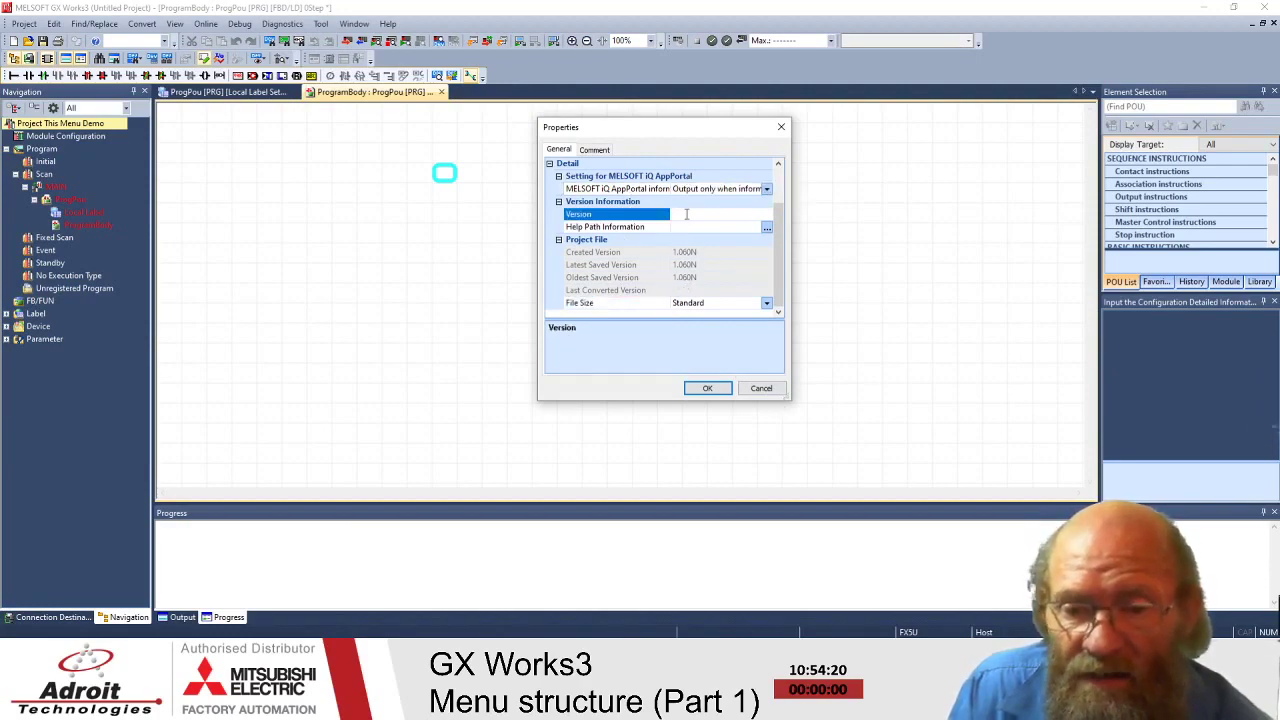
scroll(720, 240, up, 2)
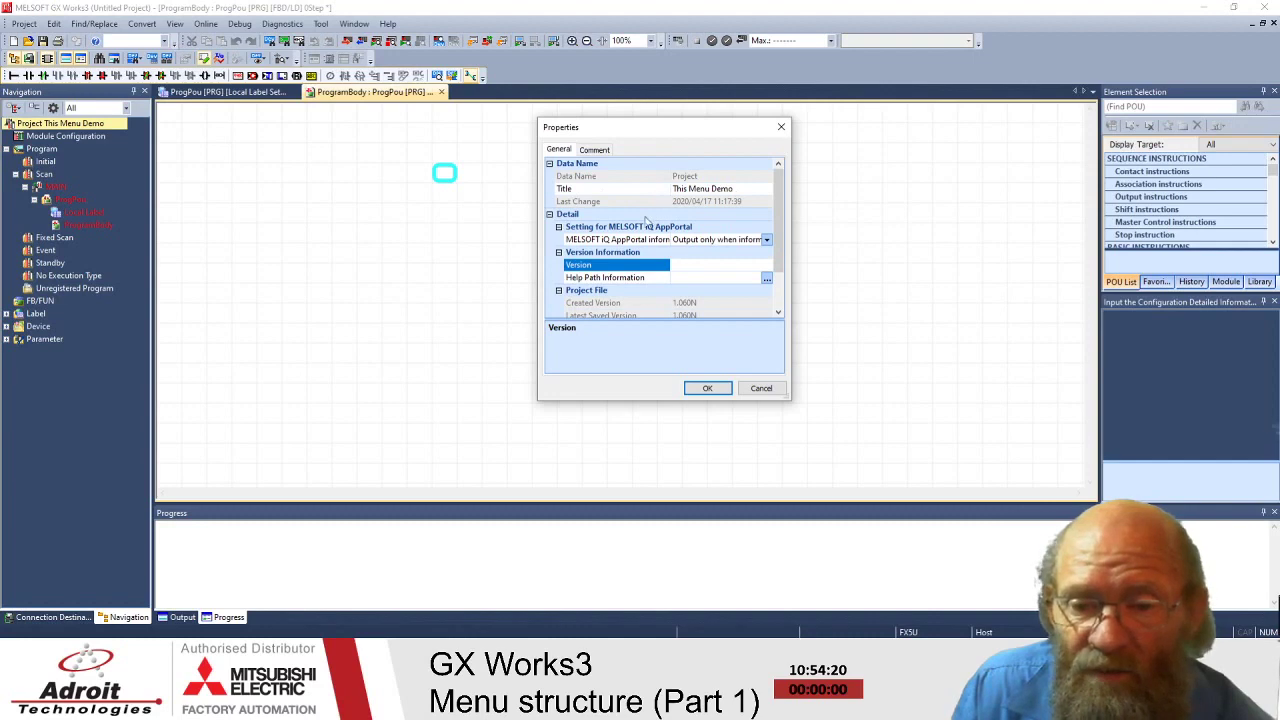
text(V1)
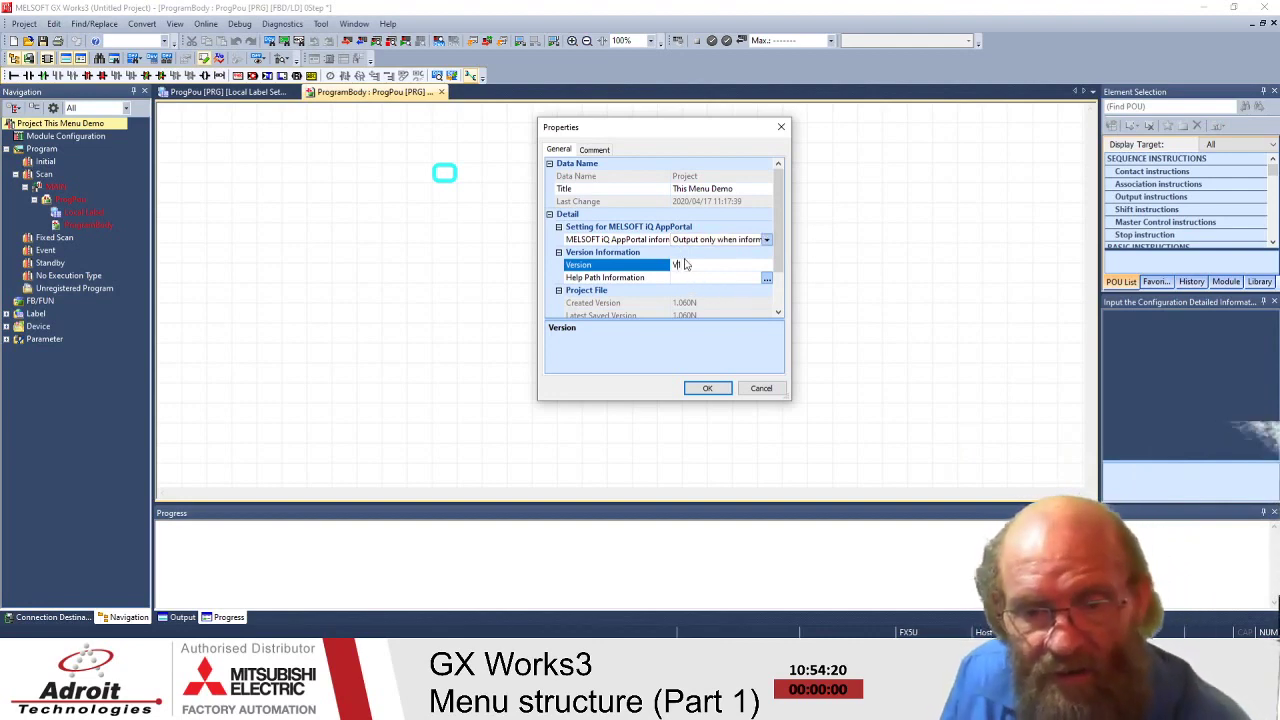
key(BackSpace)
key(BackSpace)
text(1)
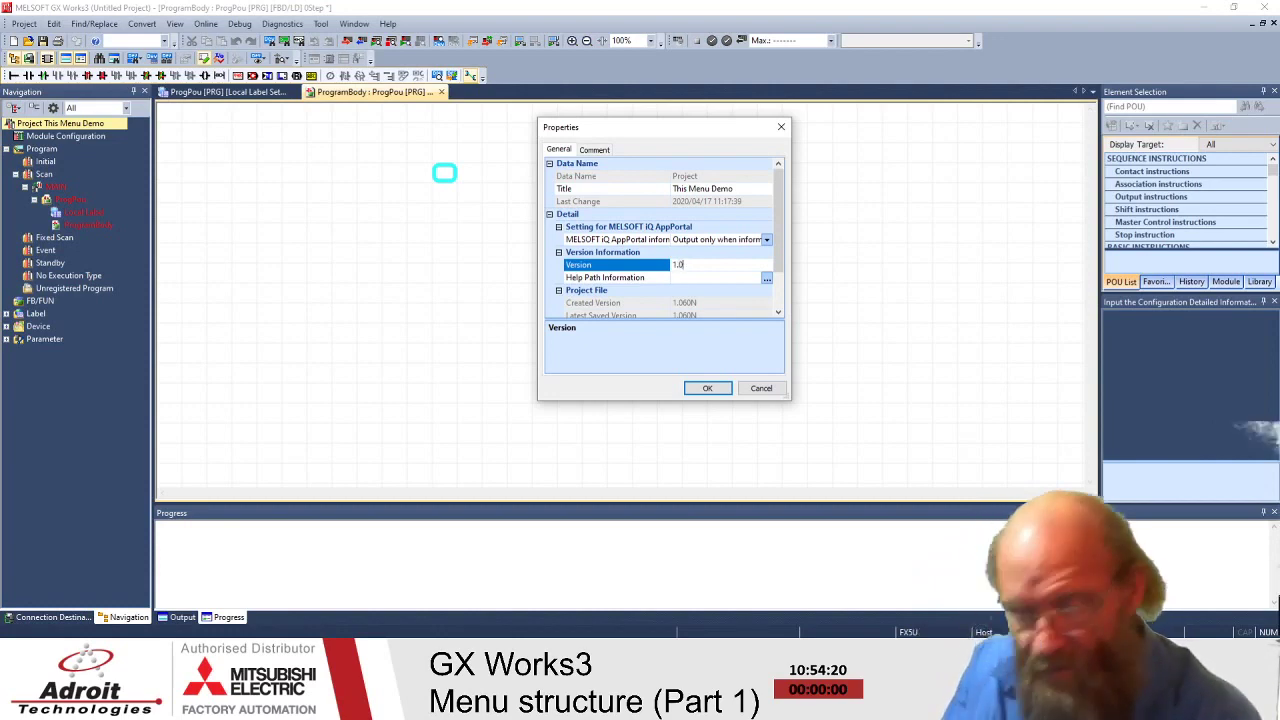
text(.0)
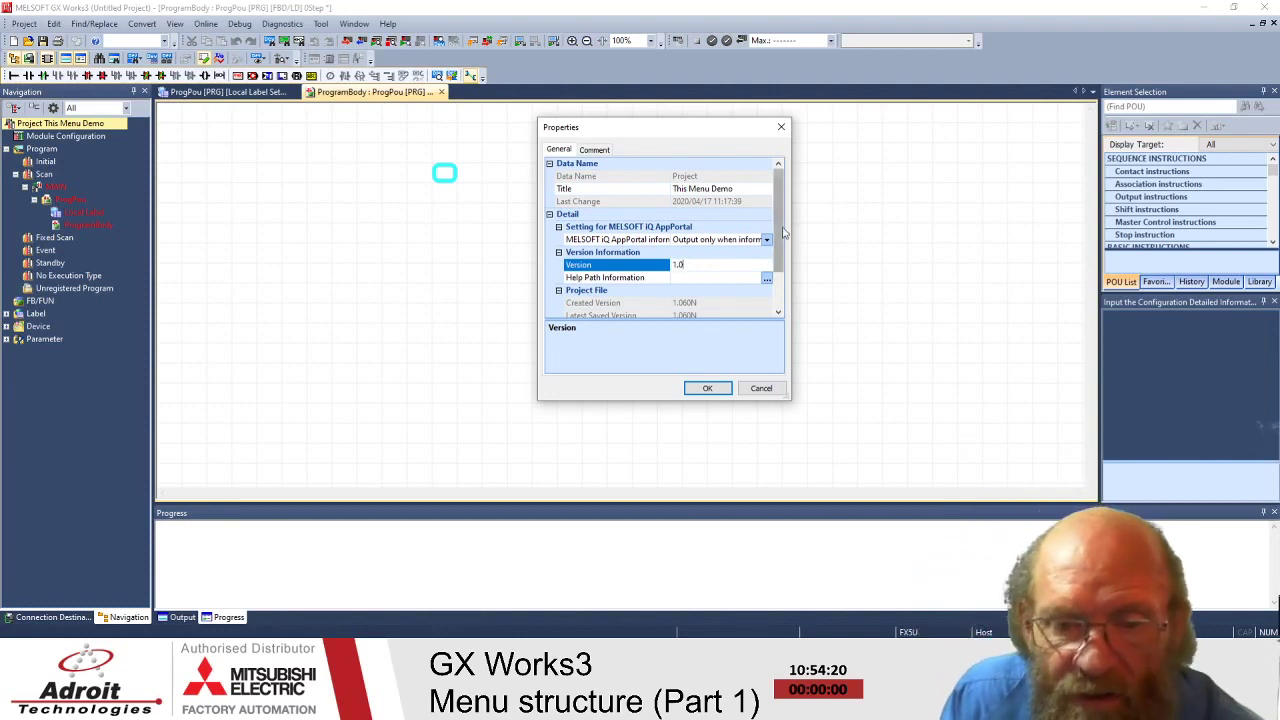
scroll(785, 264, down, 2)
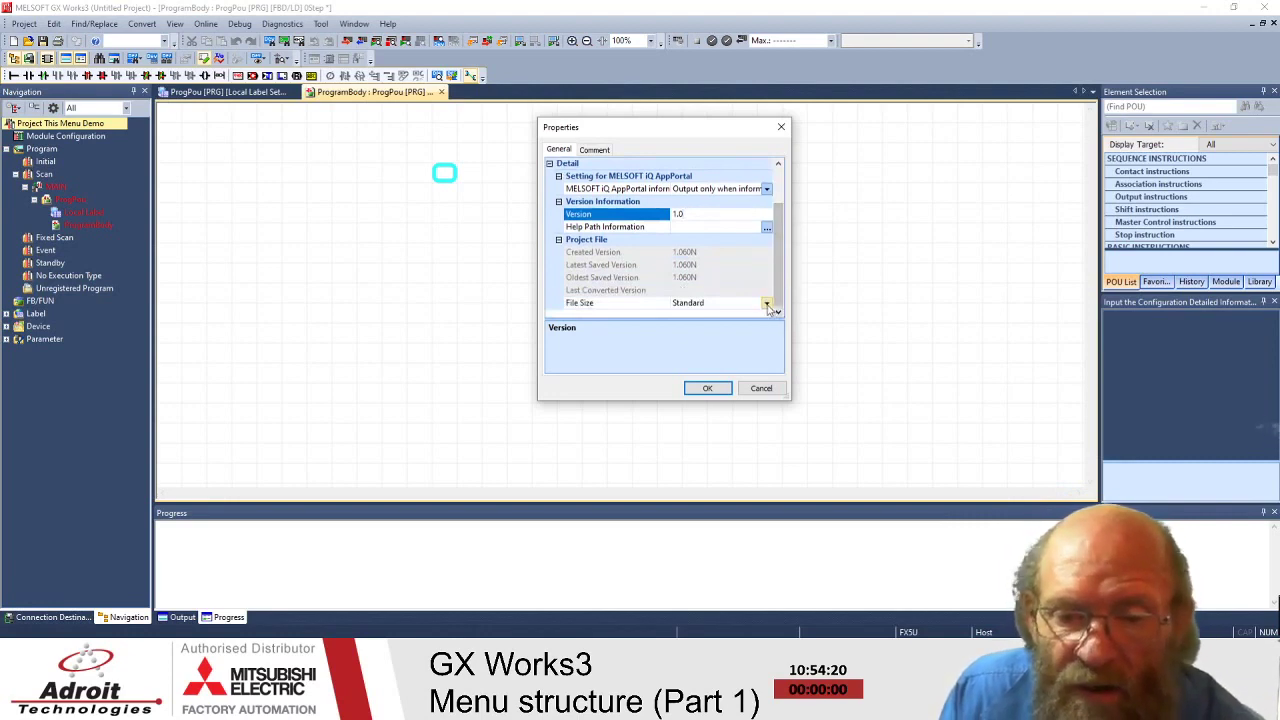
- Keep File Size at Standard and the AppPortal output unchanged, then show the Comment page
click(767, 304)
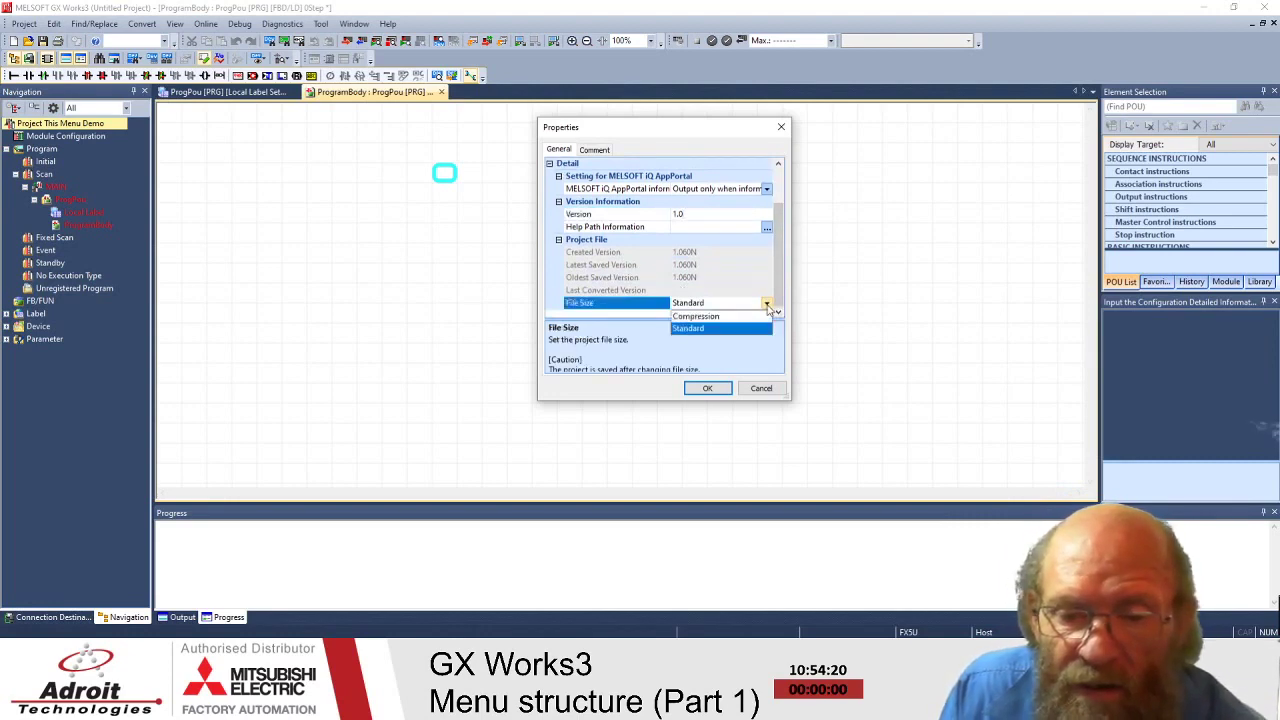
click(703, 336)
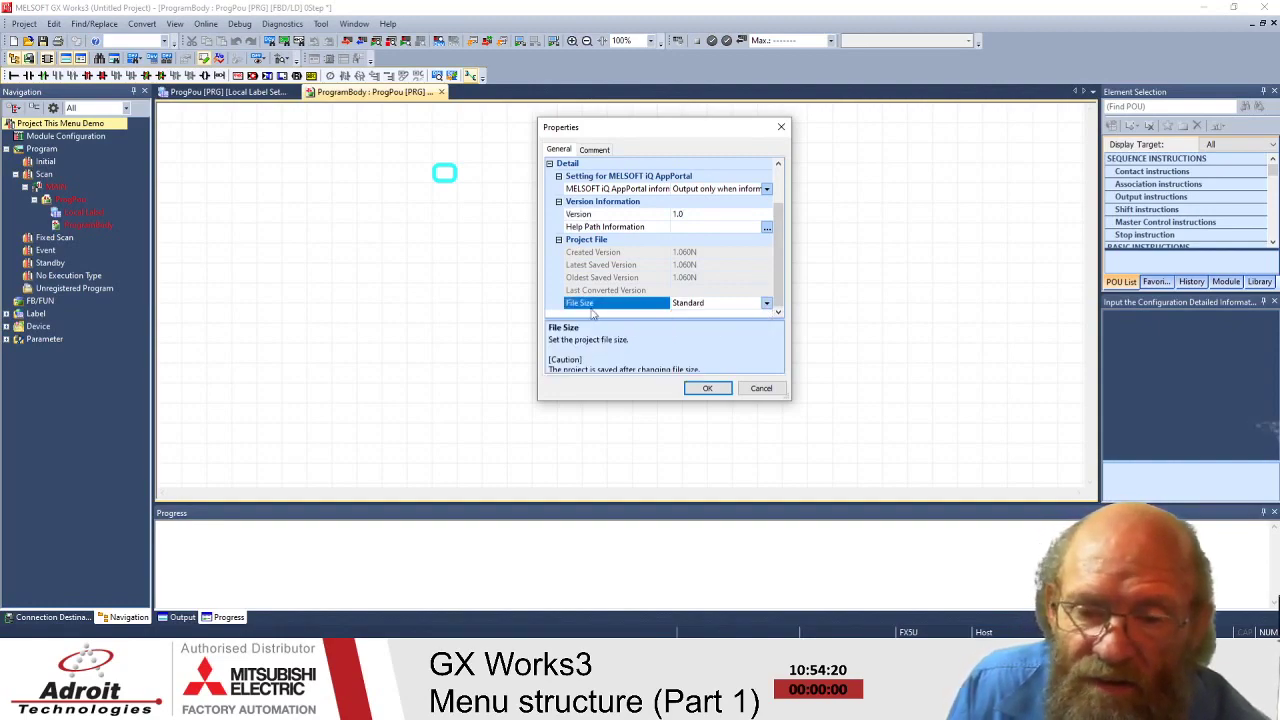
click(551, 292)
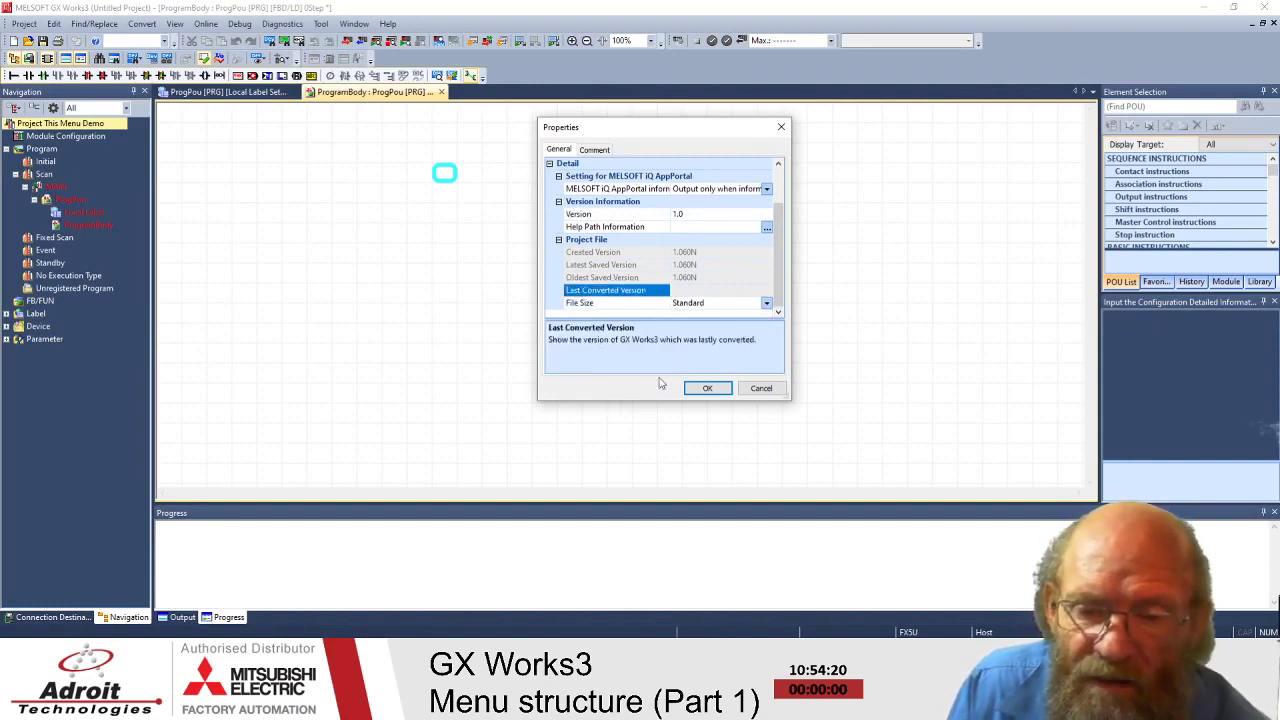
click(767, 189)
click(769, 190)
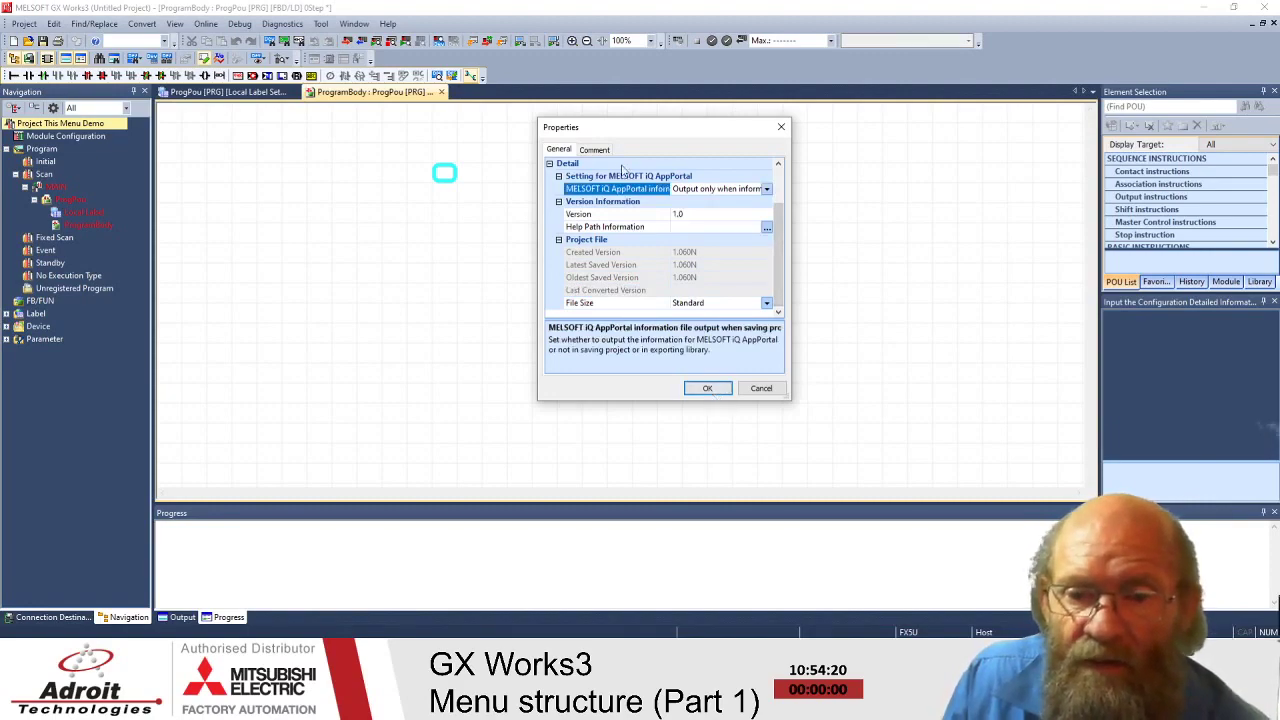
click(594, 149)
- Enter the comment 'This is to demonstrate GX Works3 Menu structure.' and confirm with OK
click(626, 230)
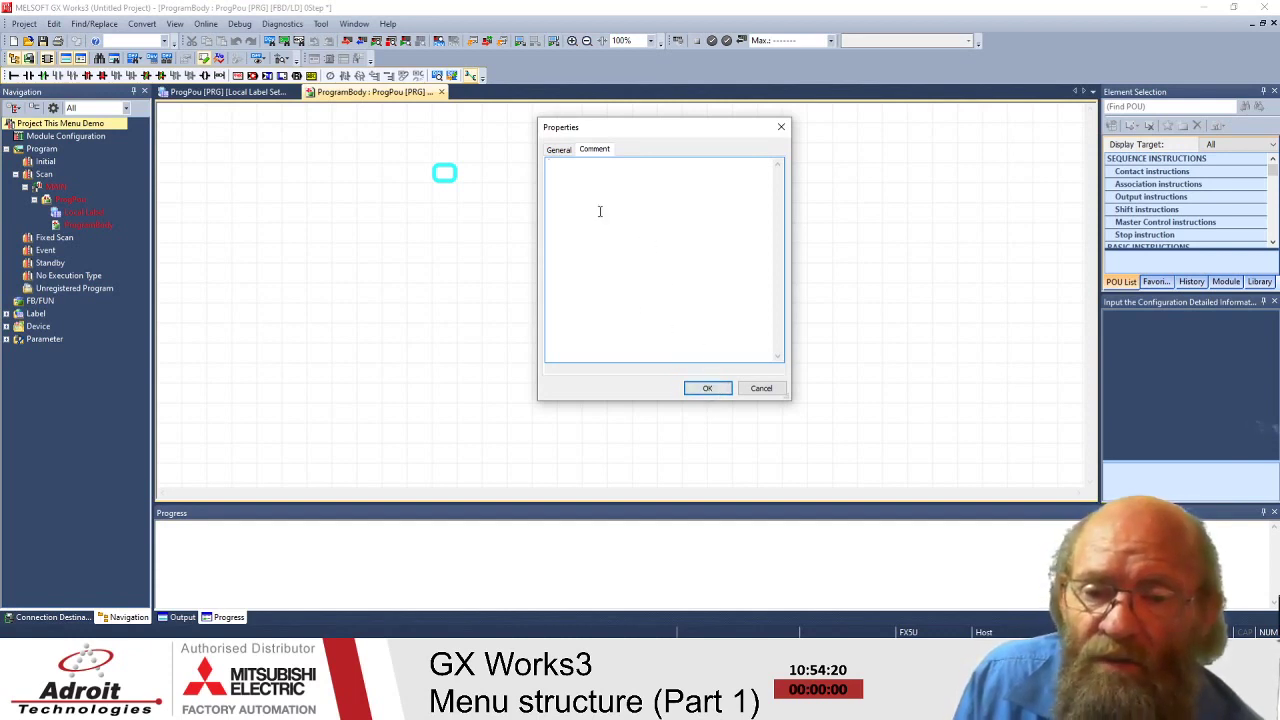
text(Th)
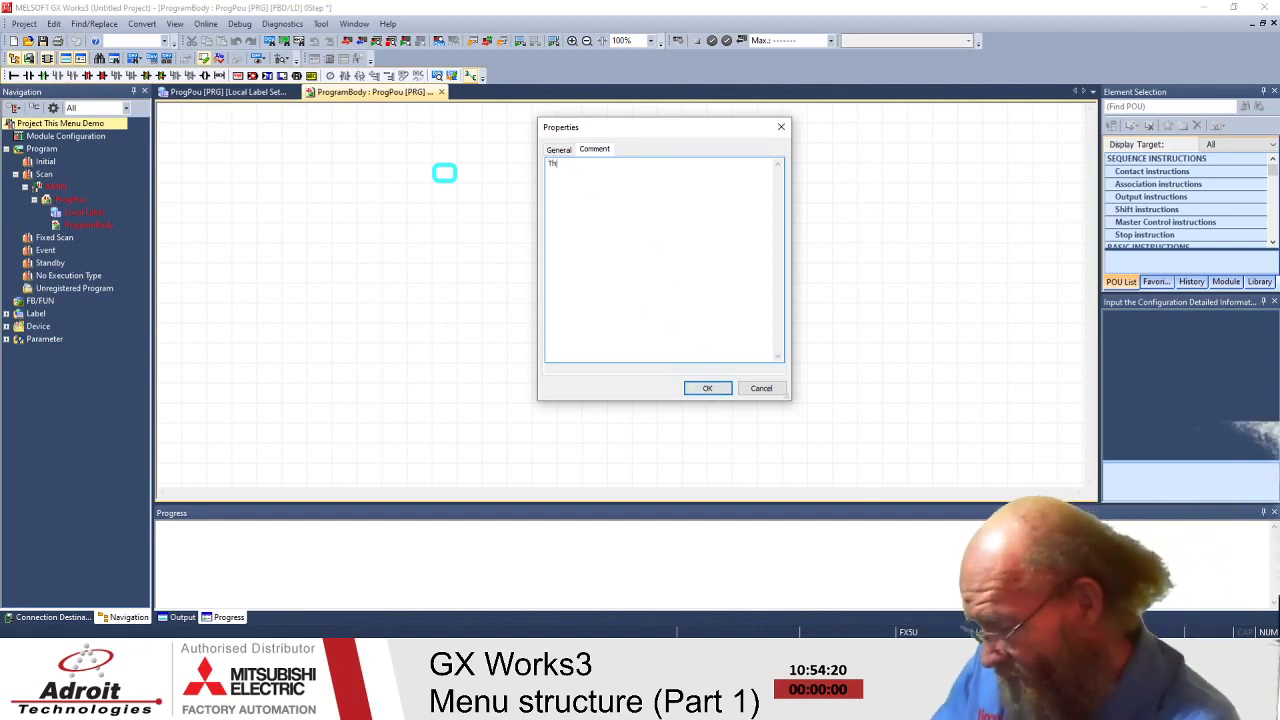
text(is is )
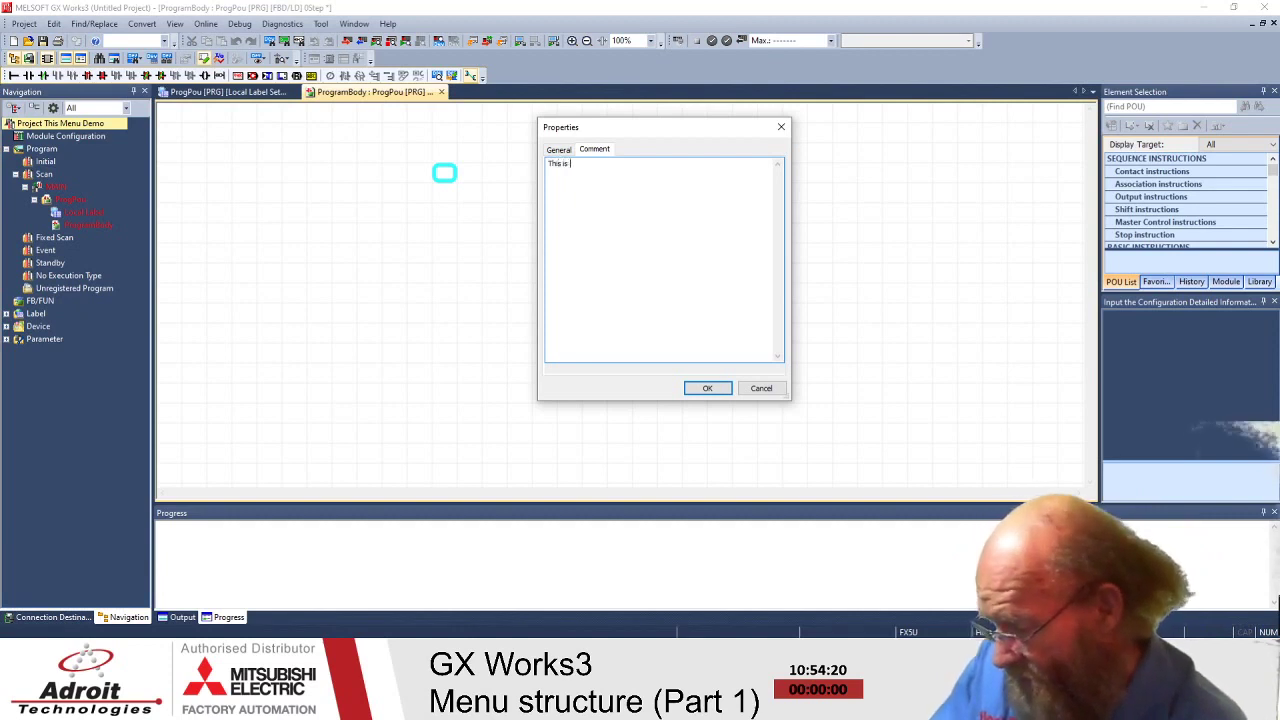
text(to demonstrat)
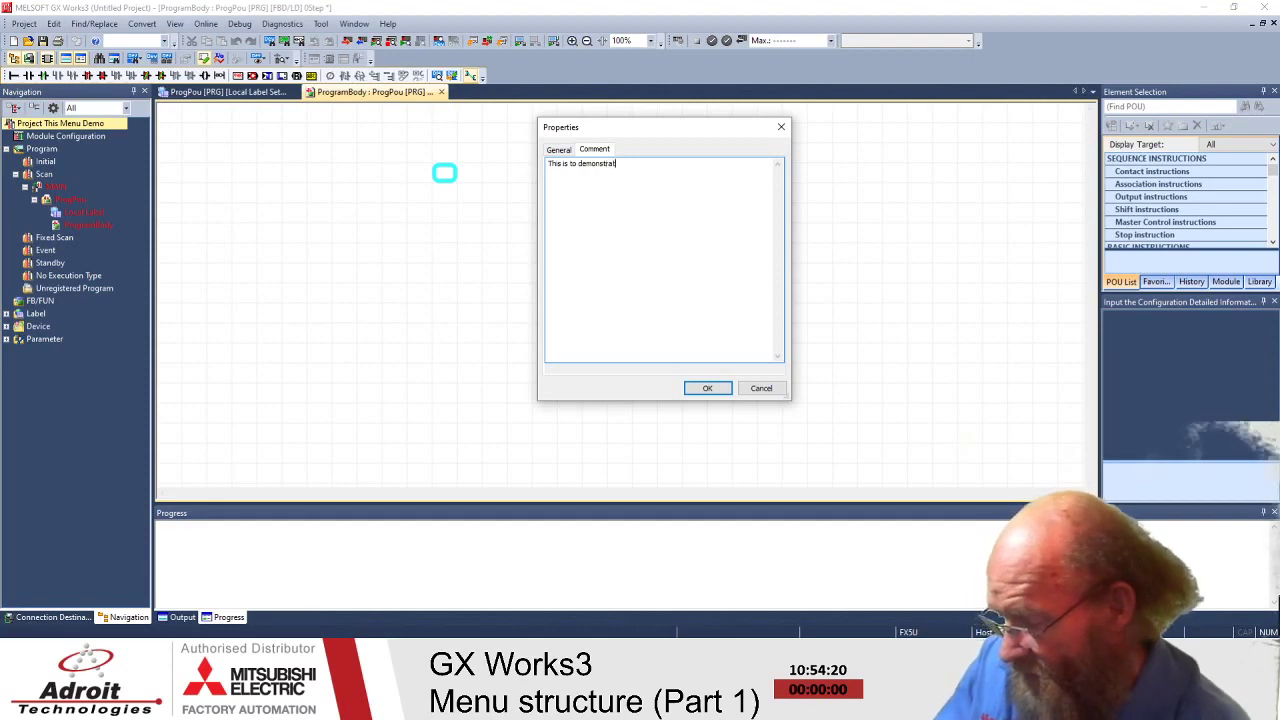
text(e the)
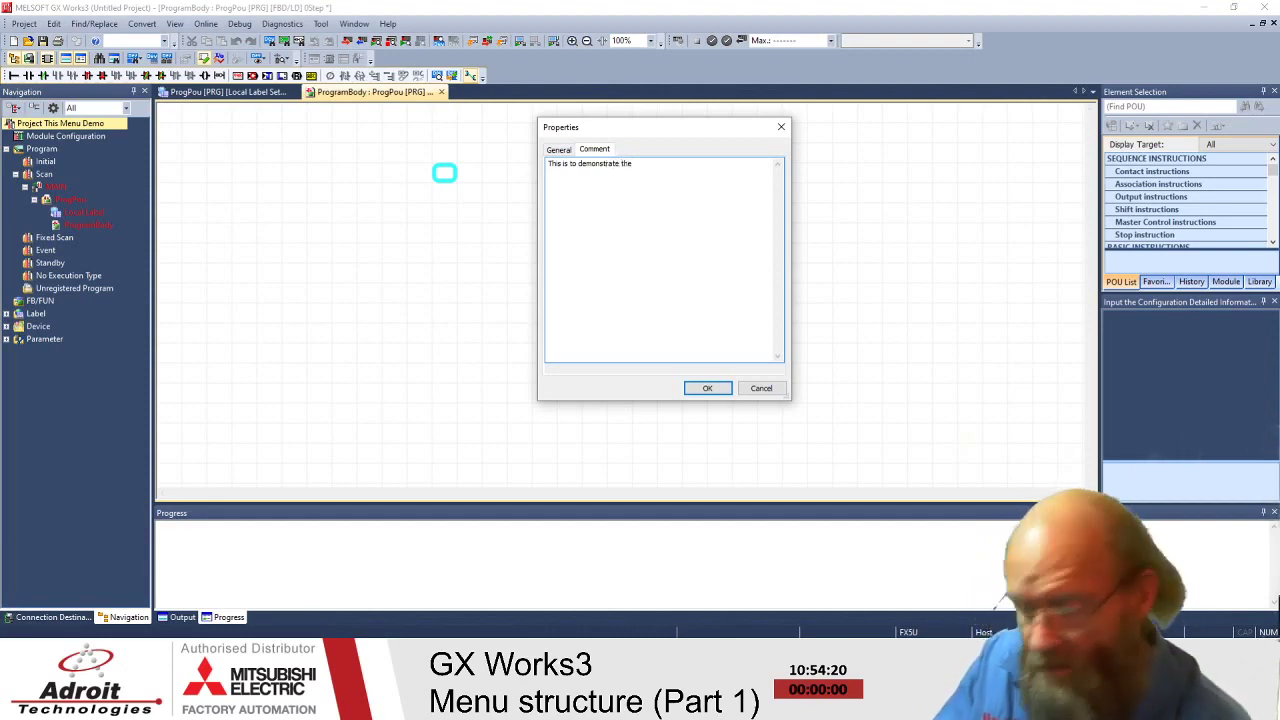
key(BackSpace)
key(BackSpace)
key(BackSpace)
key(BackSpace)
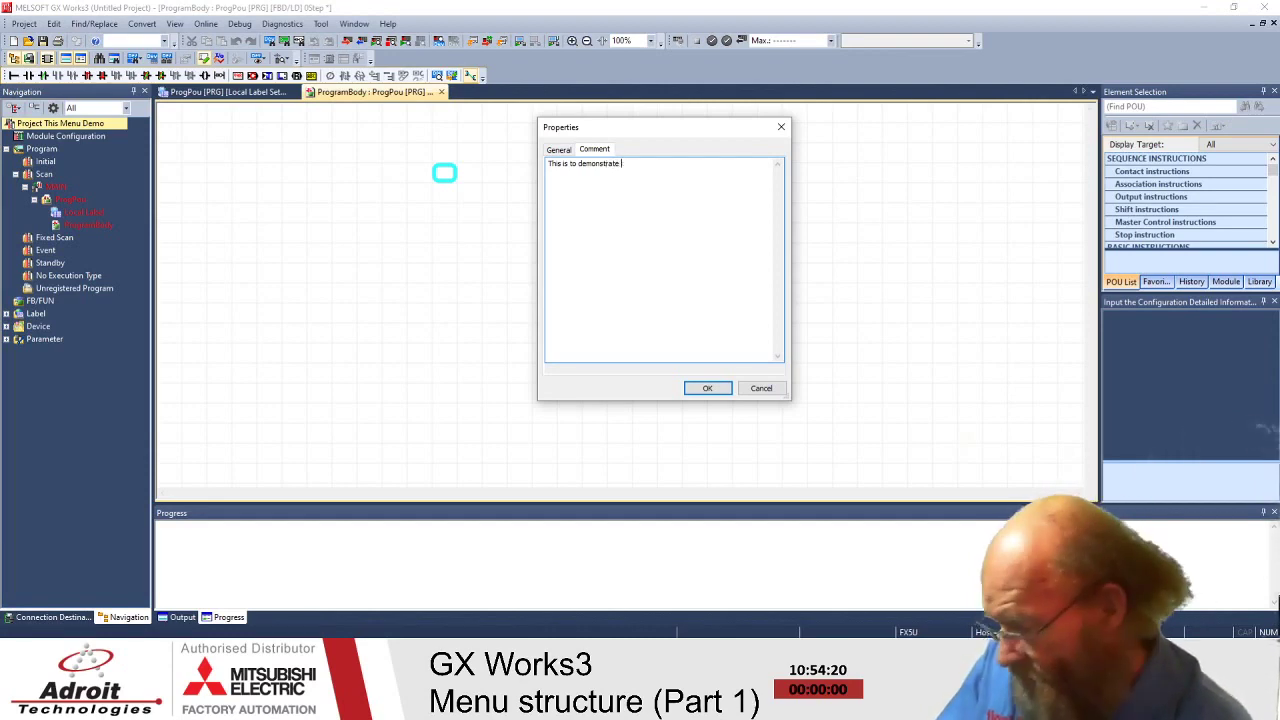
text(GX W)
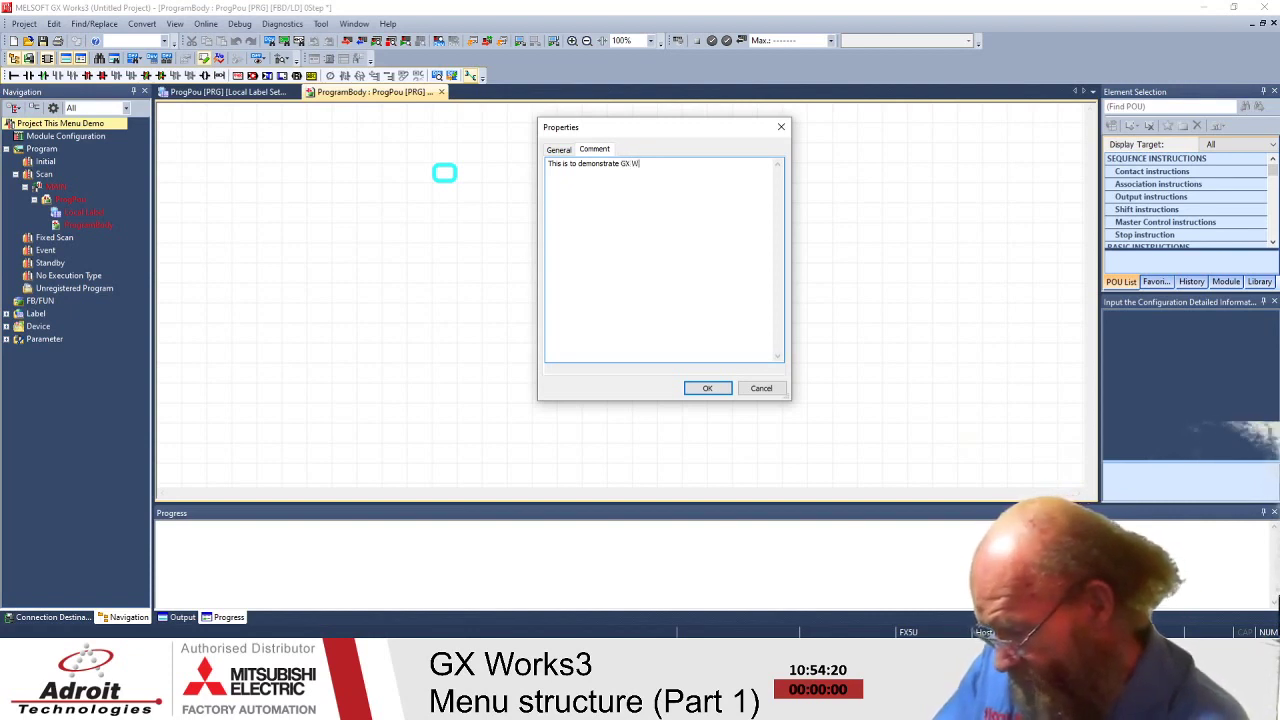
text(orks3 Menue)
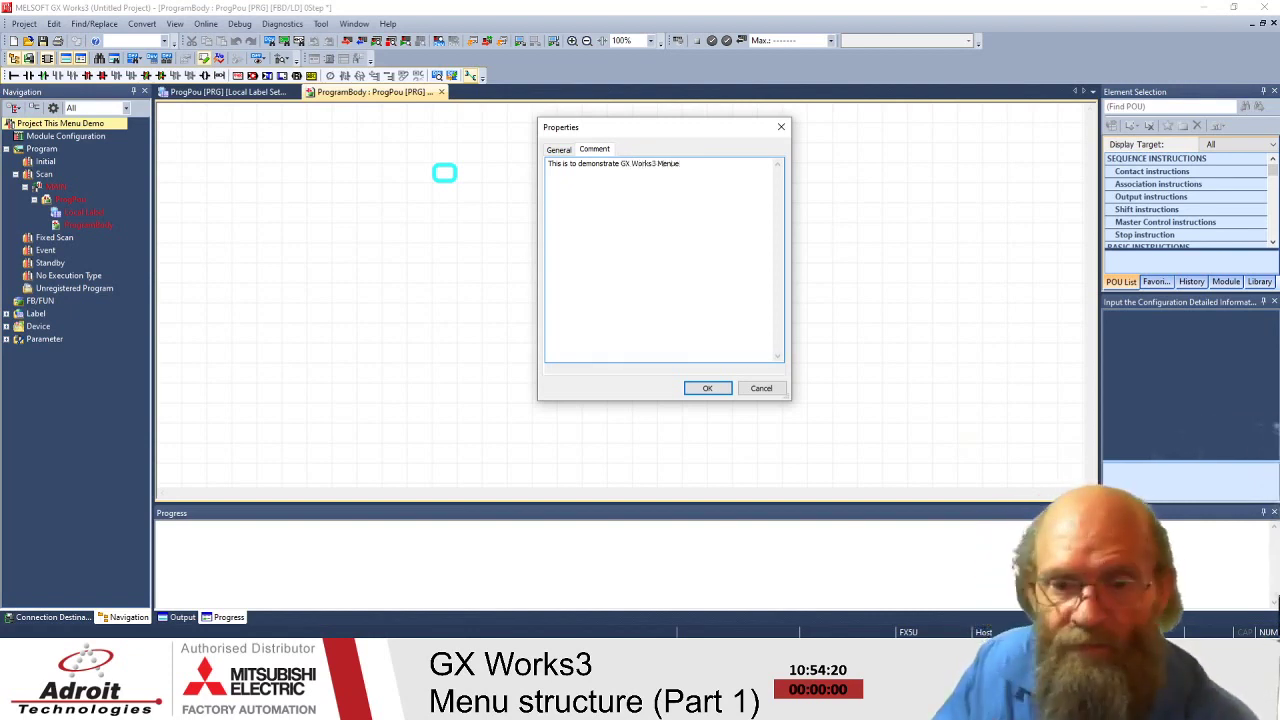
key(BackSpace)
text(str)
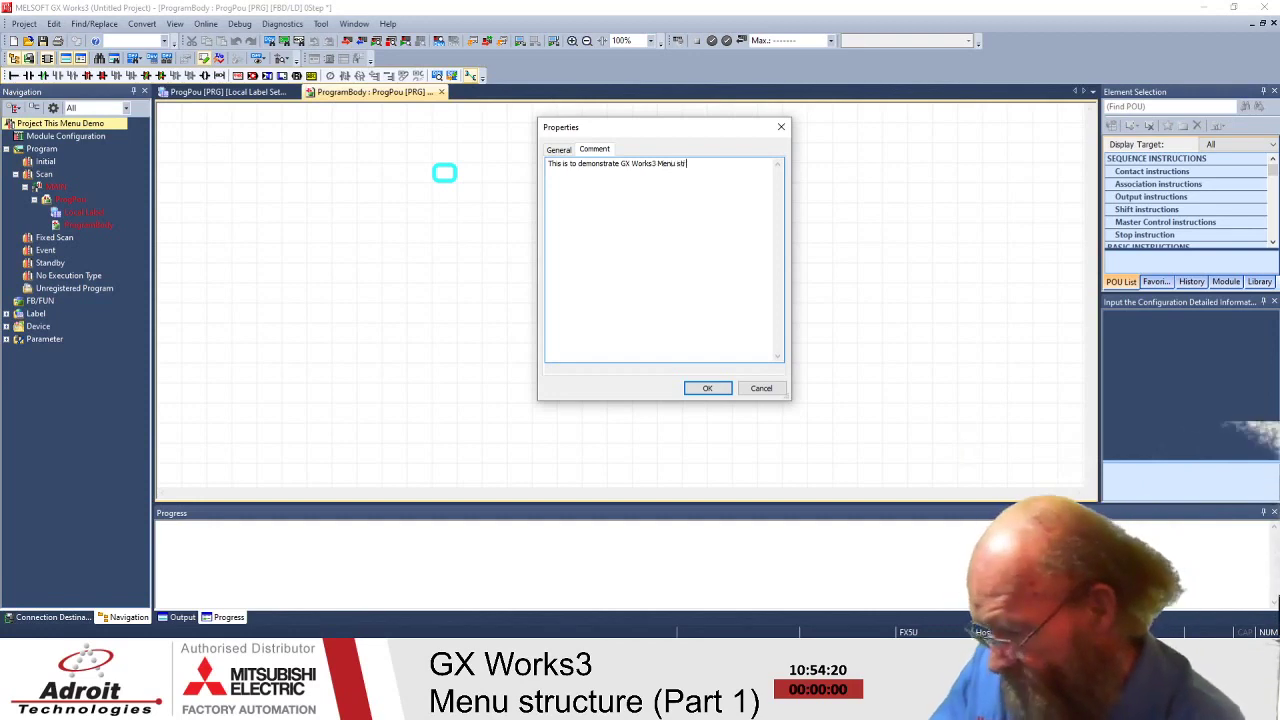
text(uctu)
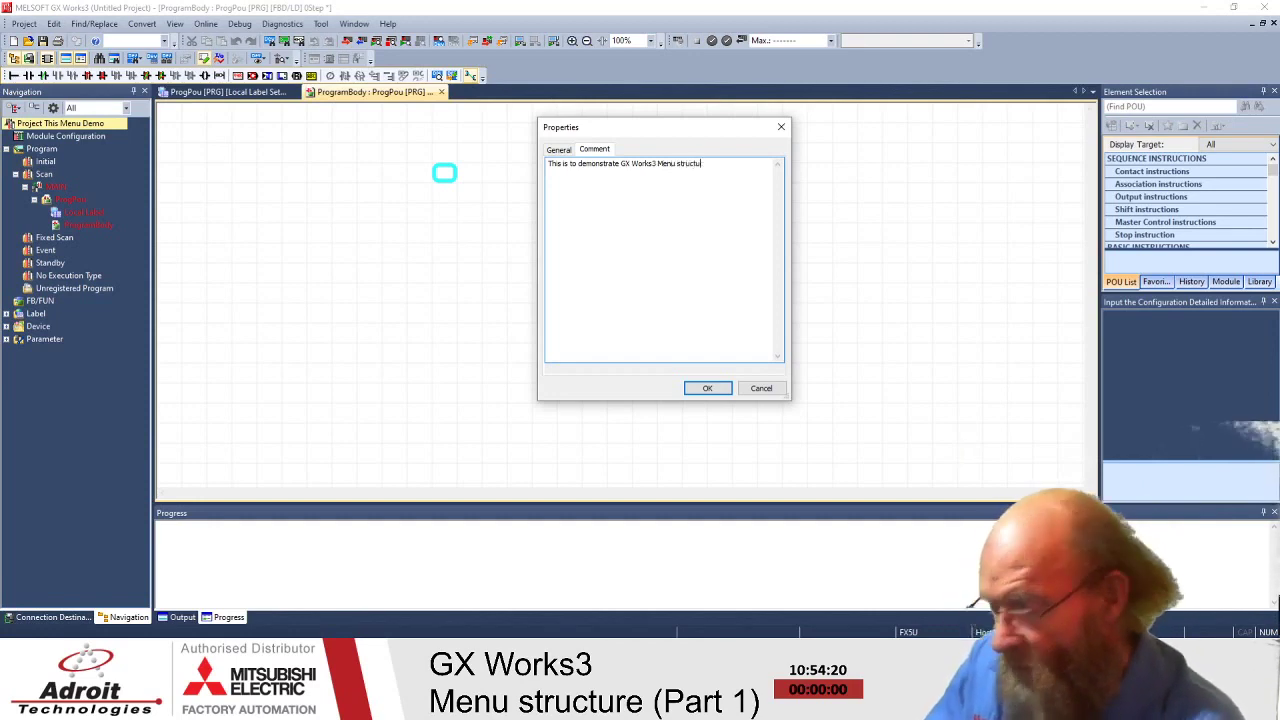
text(re.)
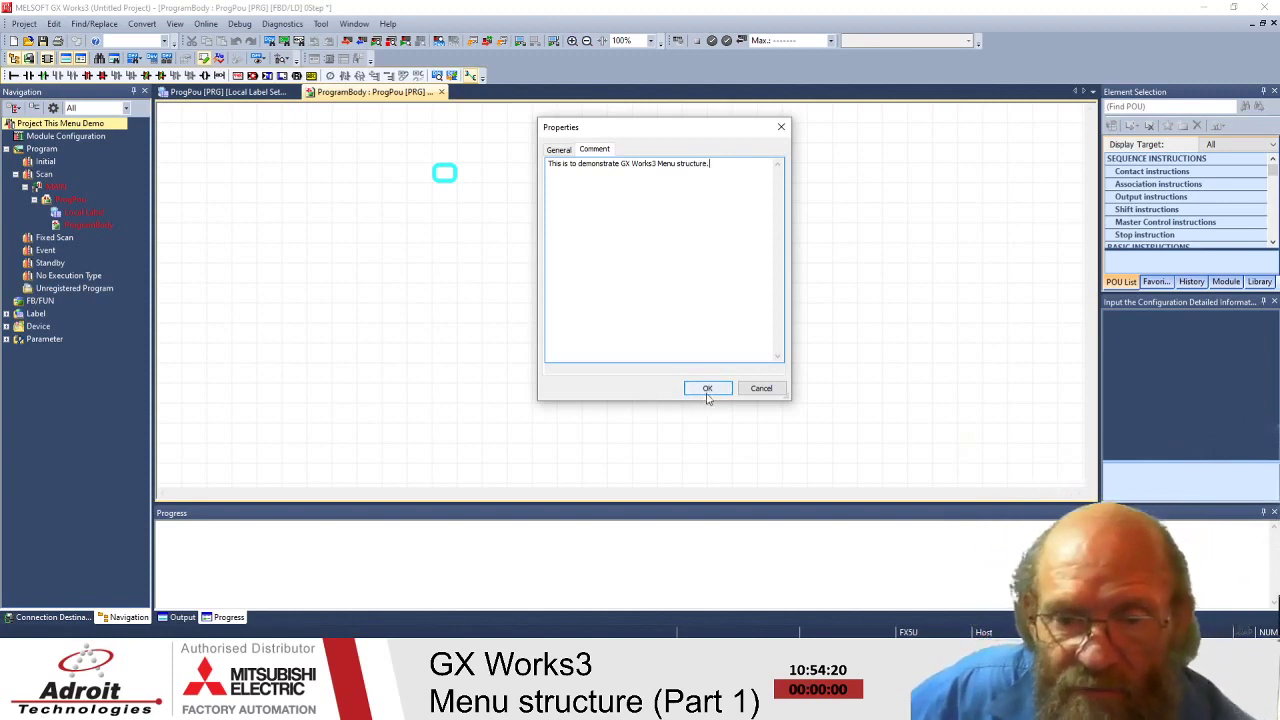
click(706, 390)
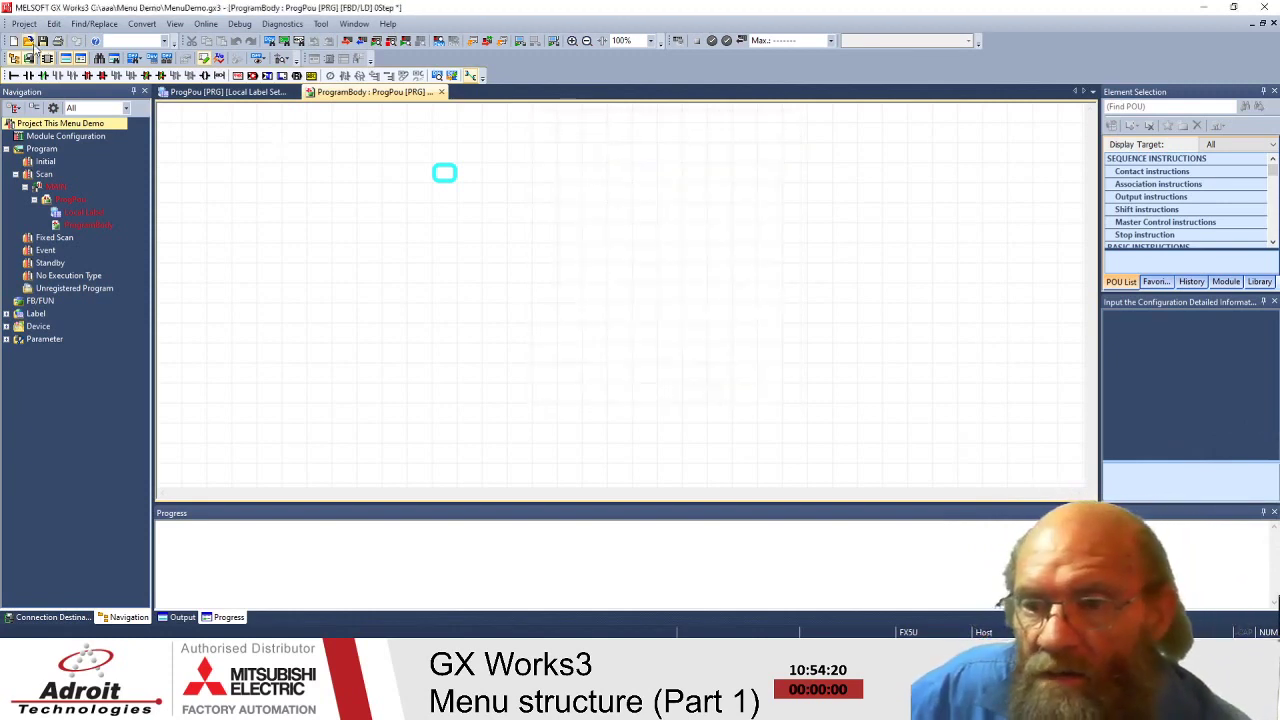
- Show the Project menu, dismiss it over the empty ProgramBody, then bring it back
click(24, 23)
click(367, 373)
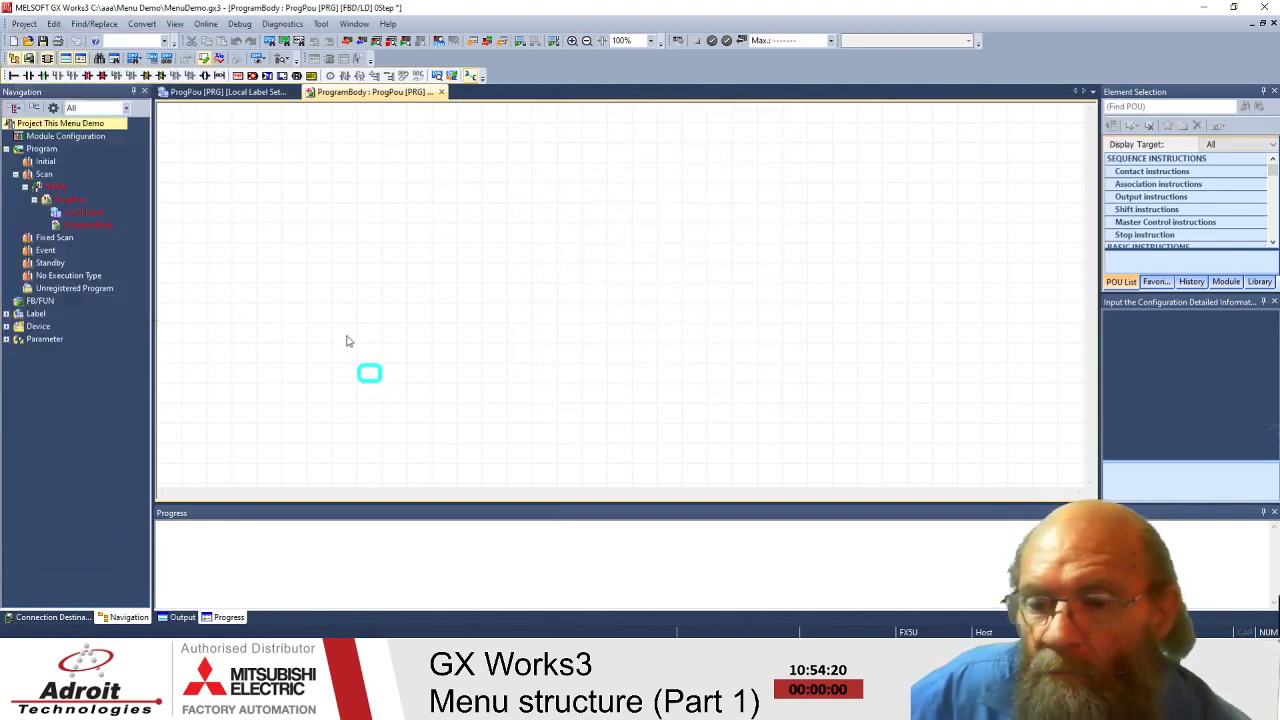
click(24, 23)
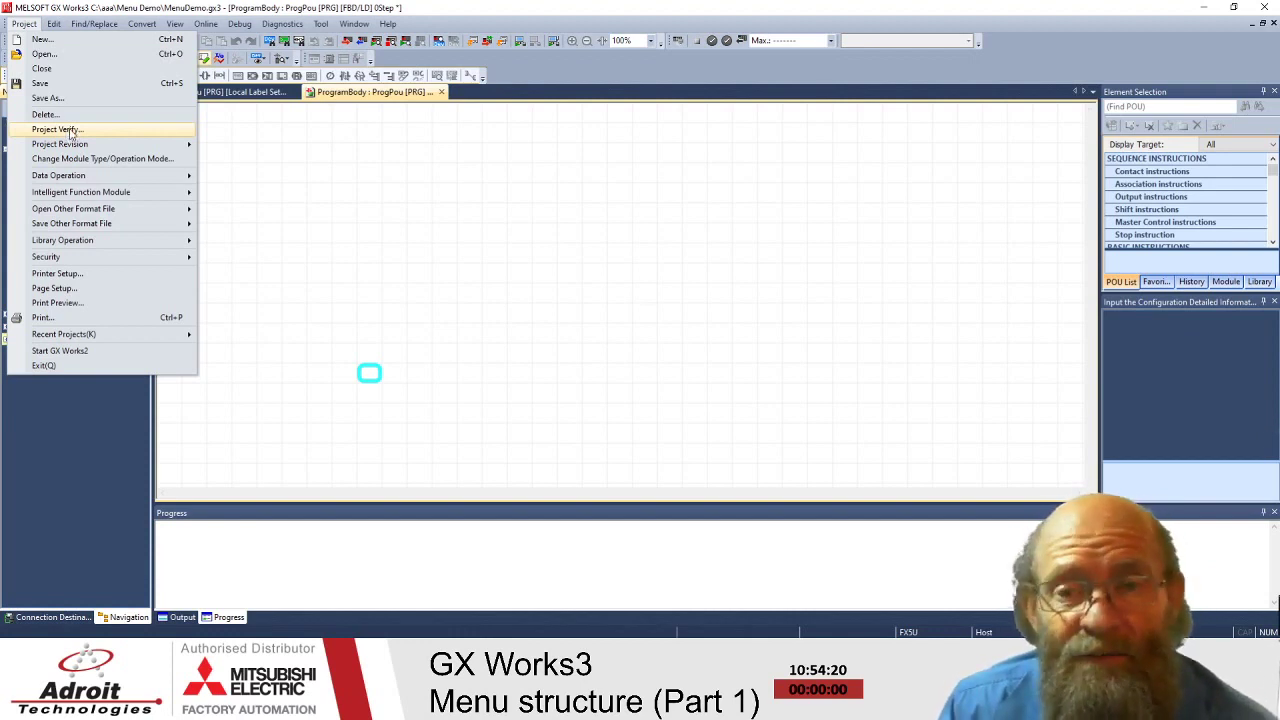
- Open Project Verify, move its window higher, and cancel without comparing projects
click(56, 129)
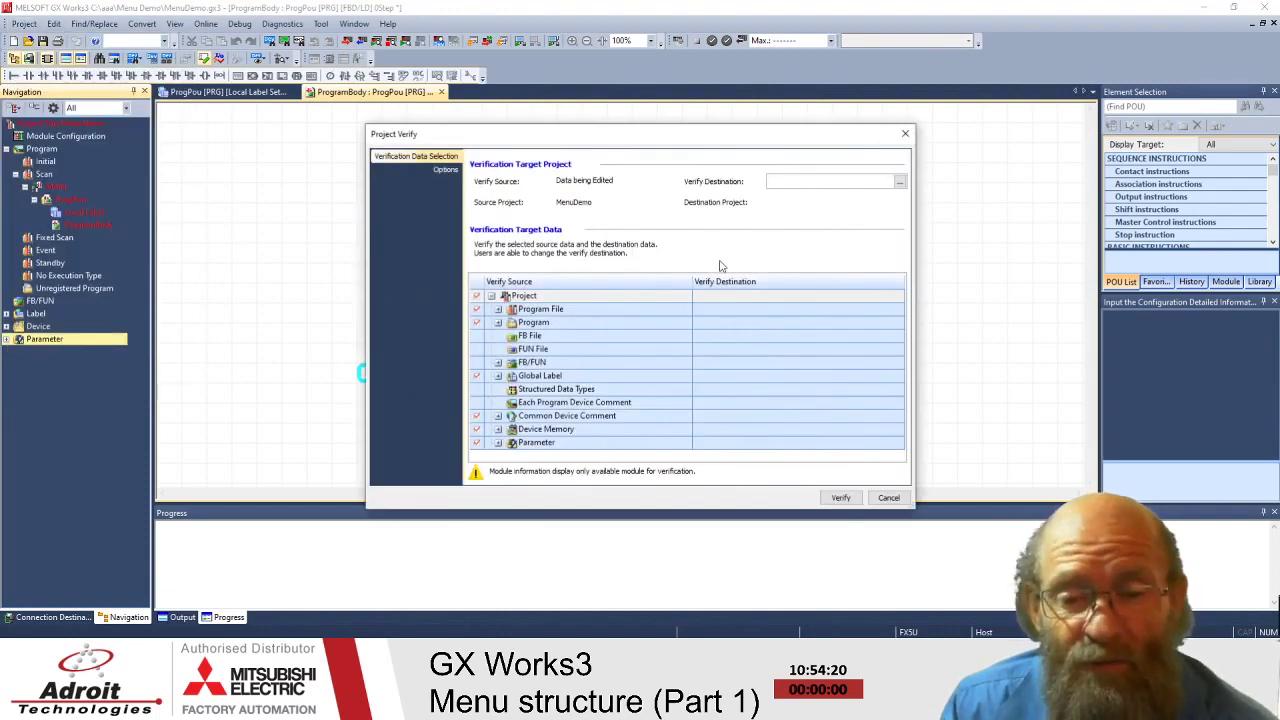
drag(620, 128, 620, 40)
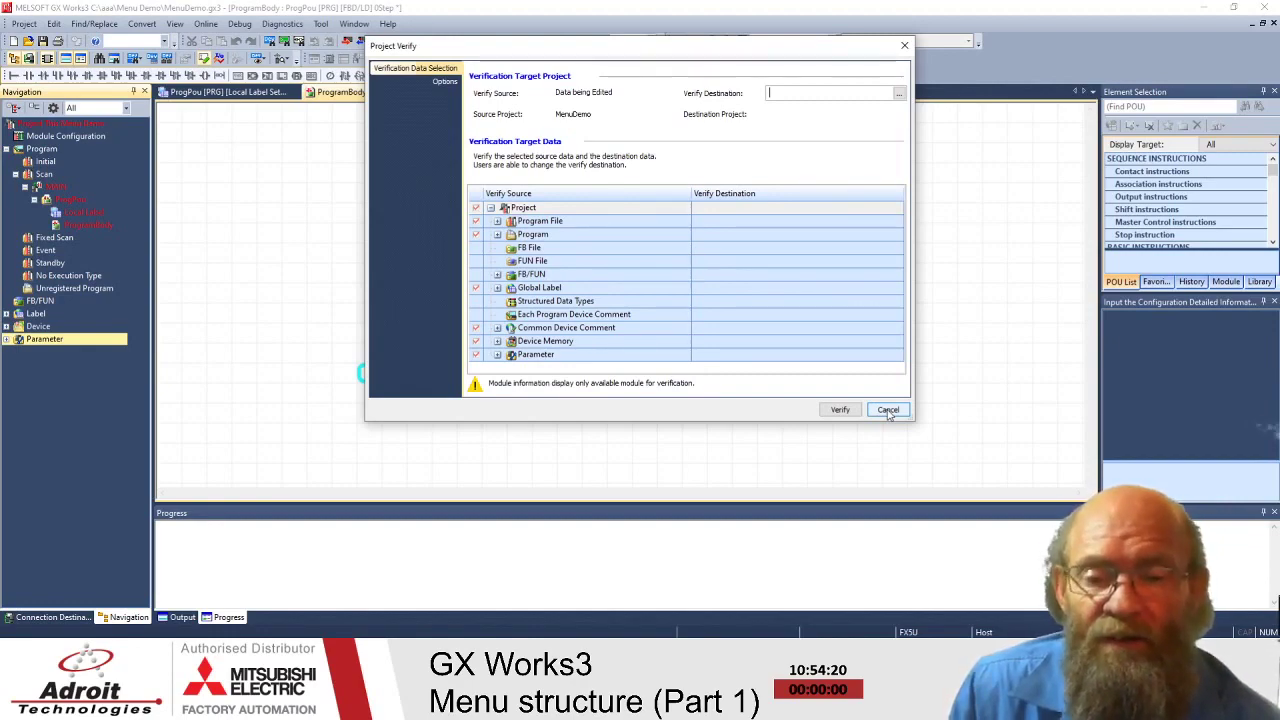
click(888, 411)
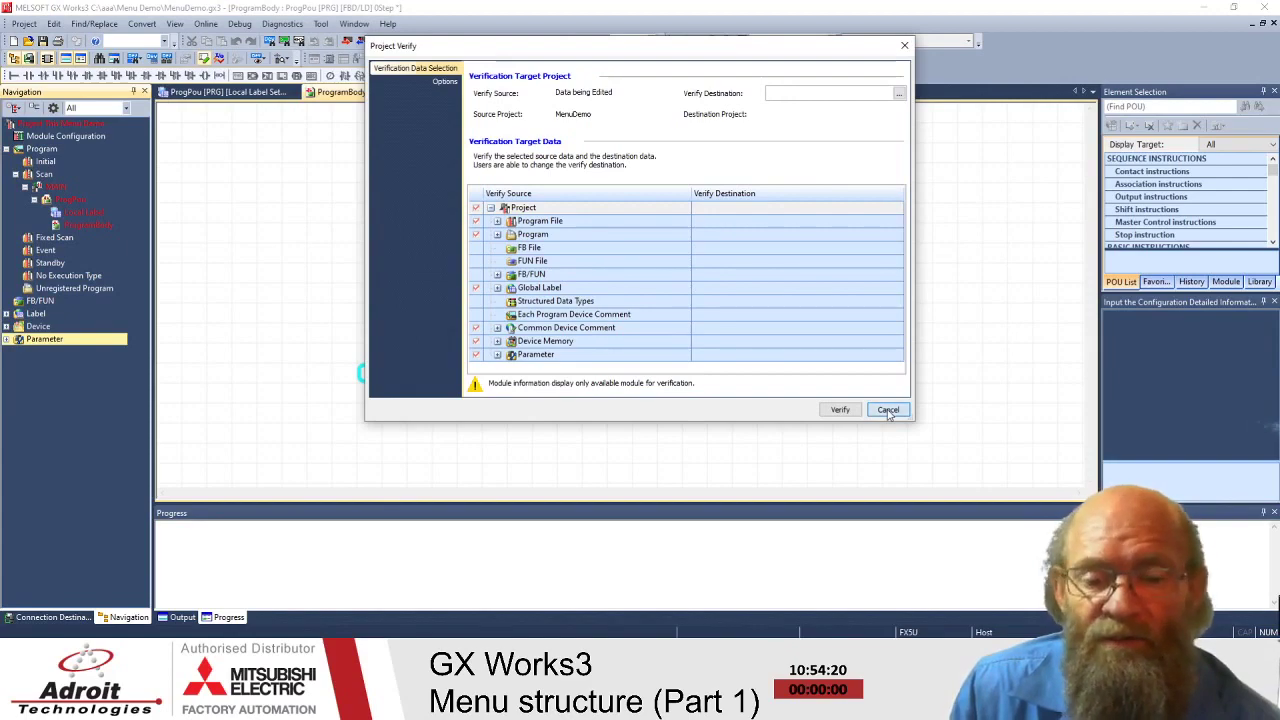
- Start Project Revision > Register Revision, decline with No, then reshow the Project menu
click(22, 23)
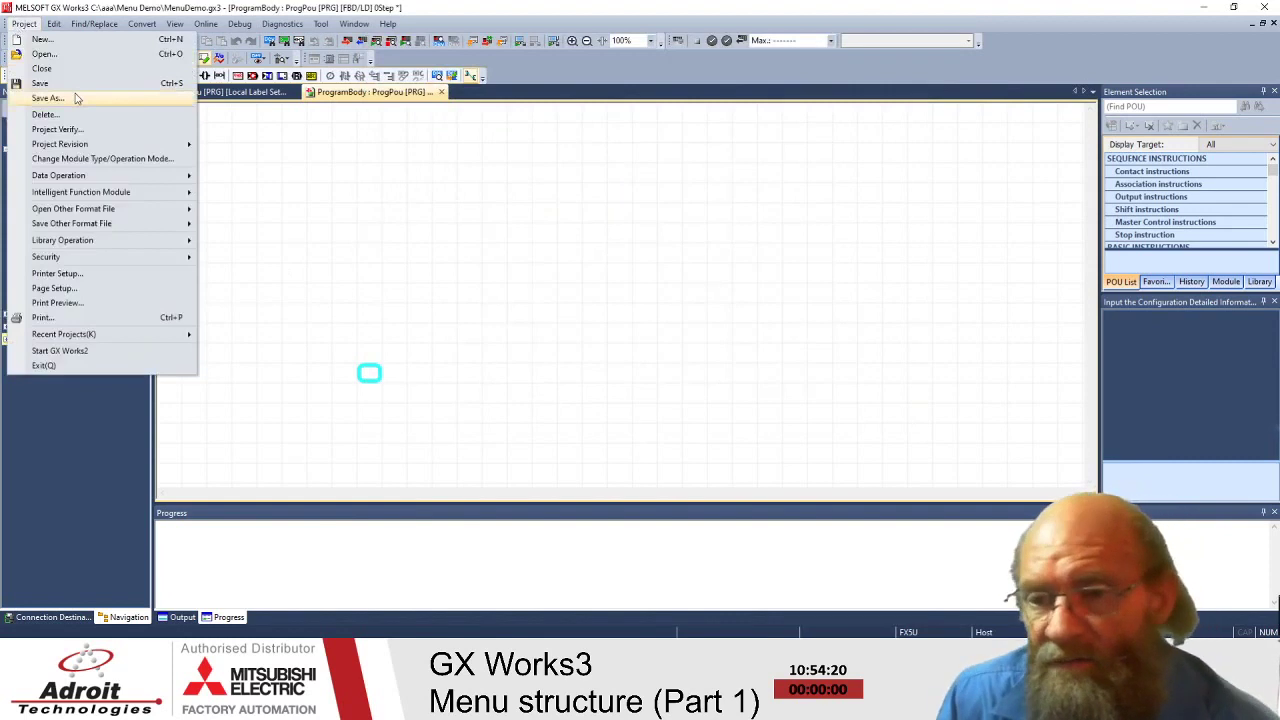
mouse_move(70, 148)
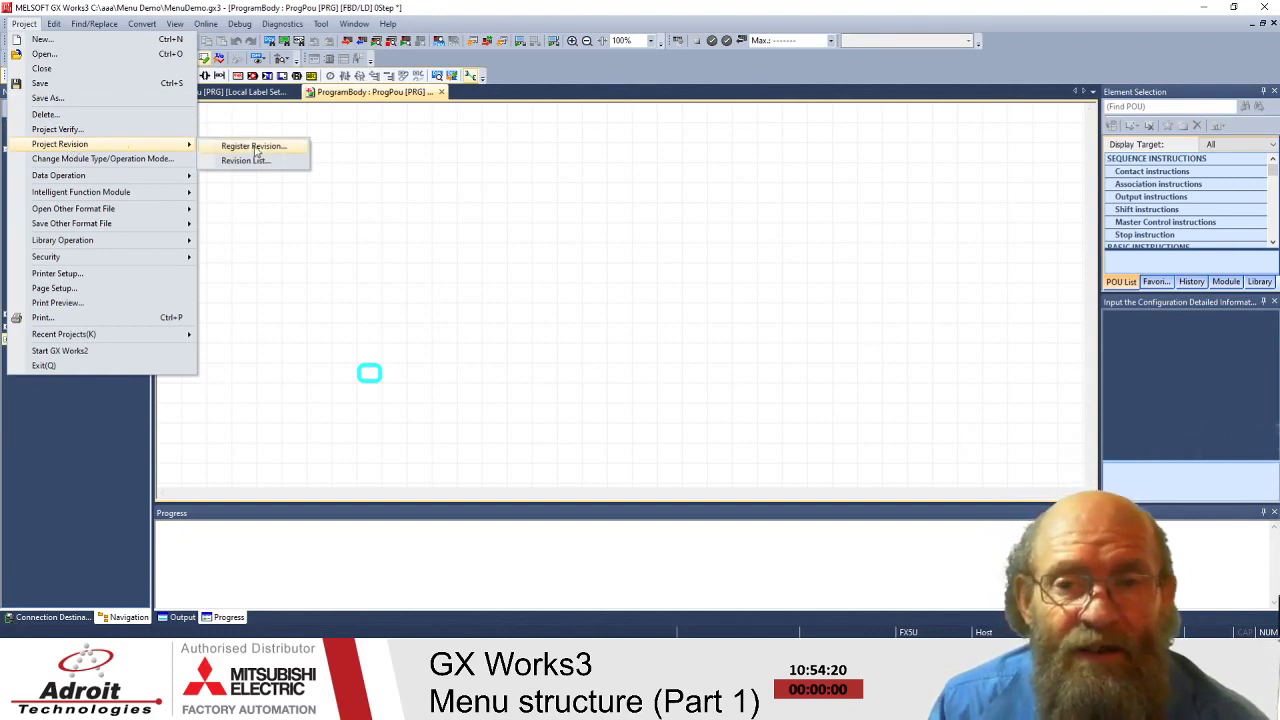
click(256, 151)
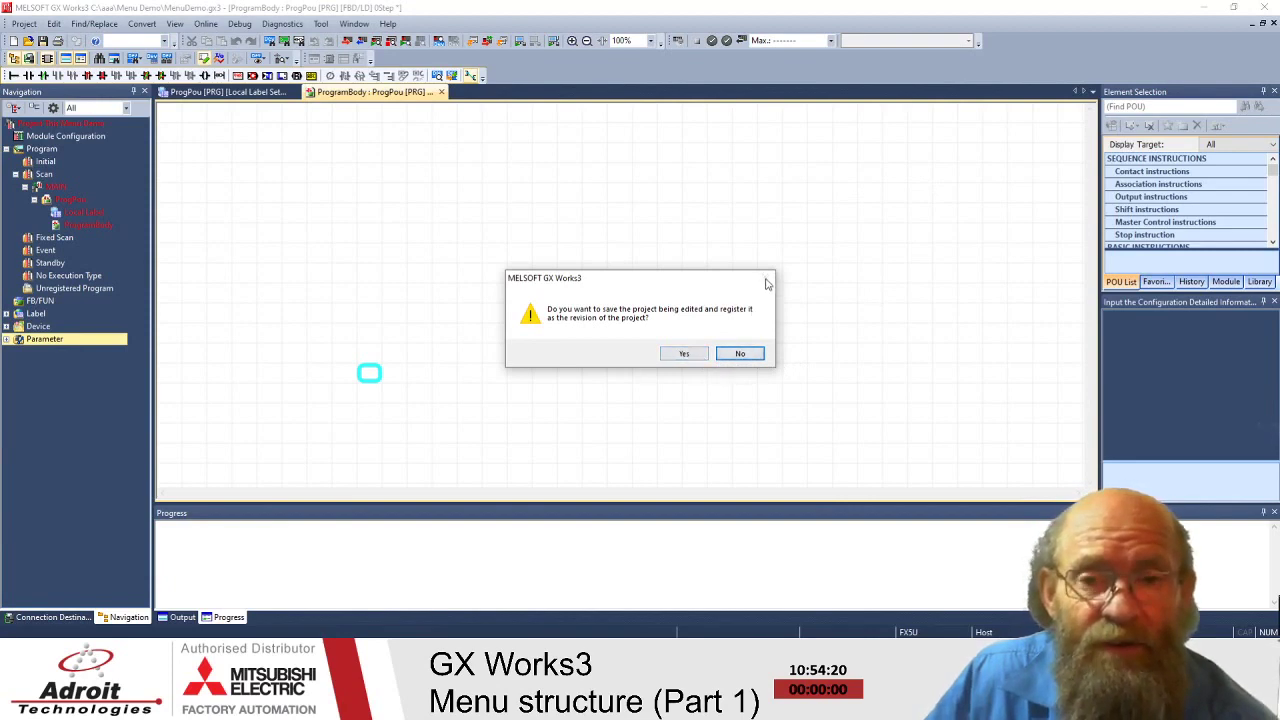
click(760, 357)
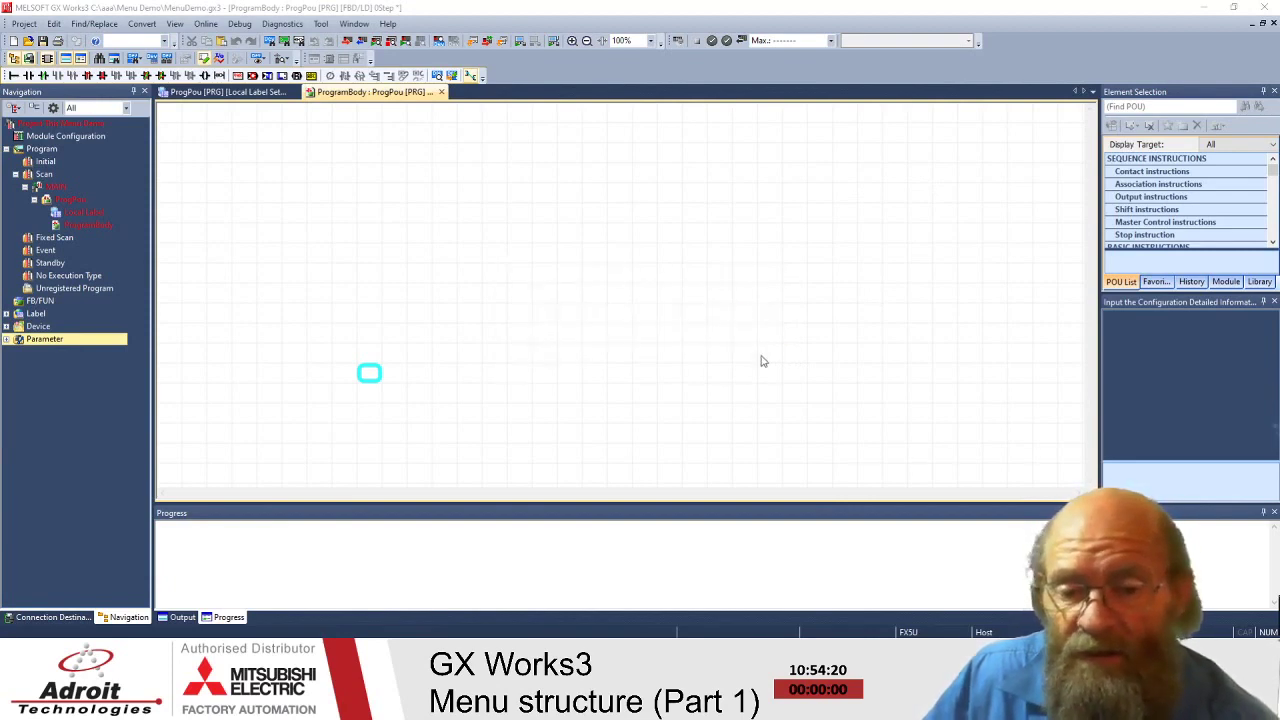
click(24, 23)
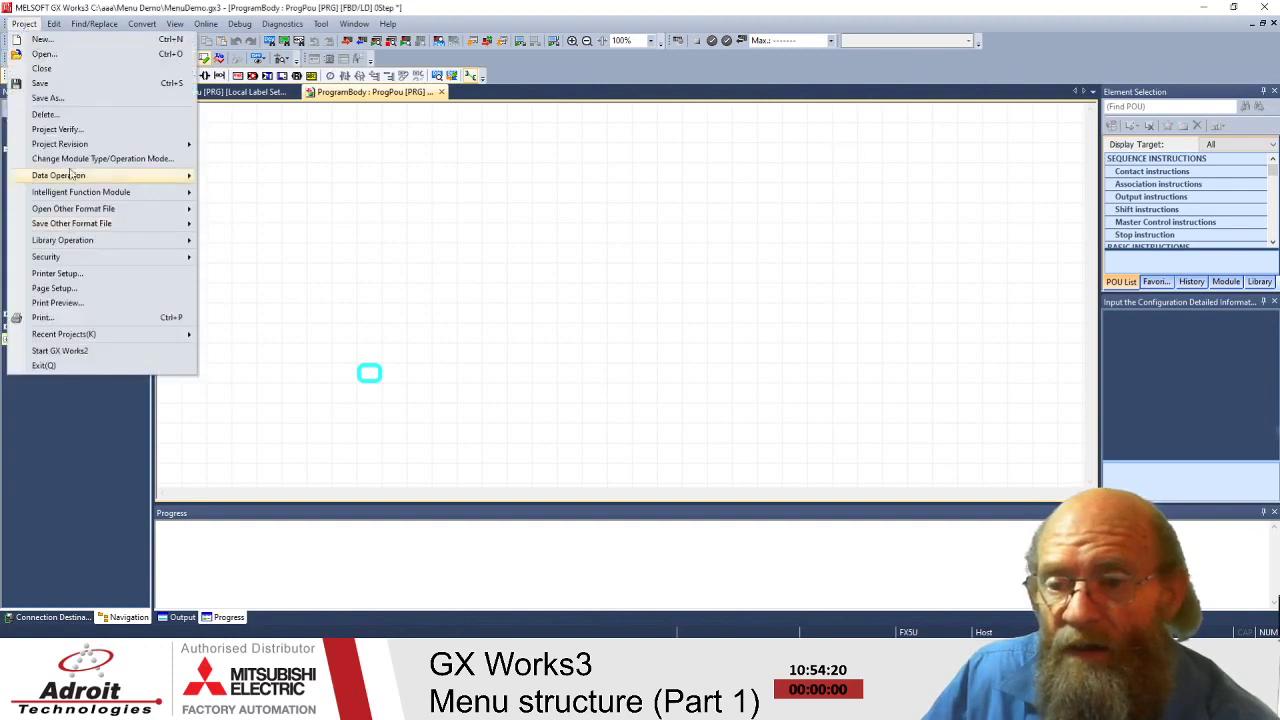
mouse_move(58, 151)
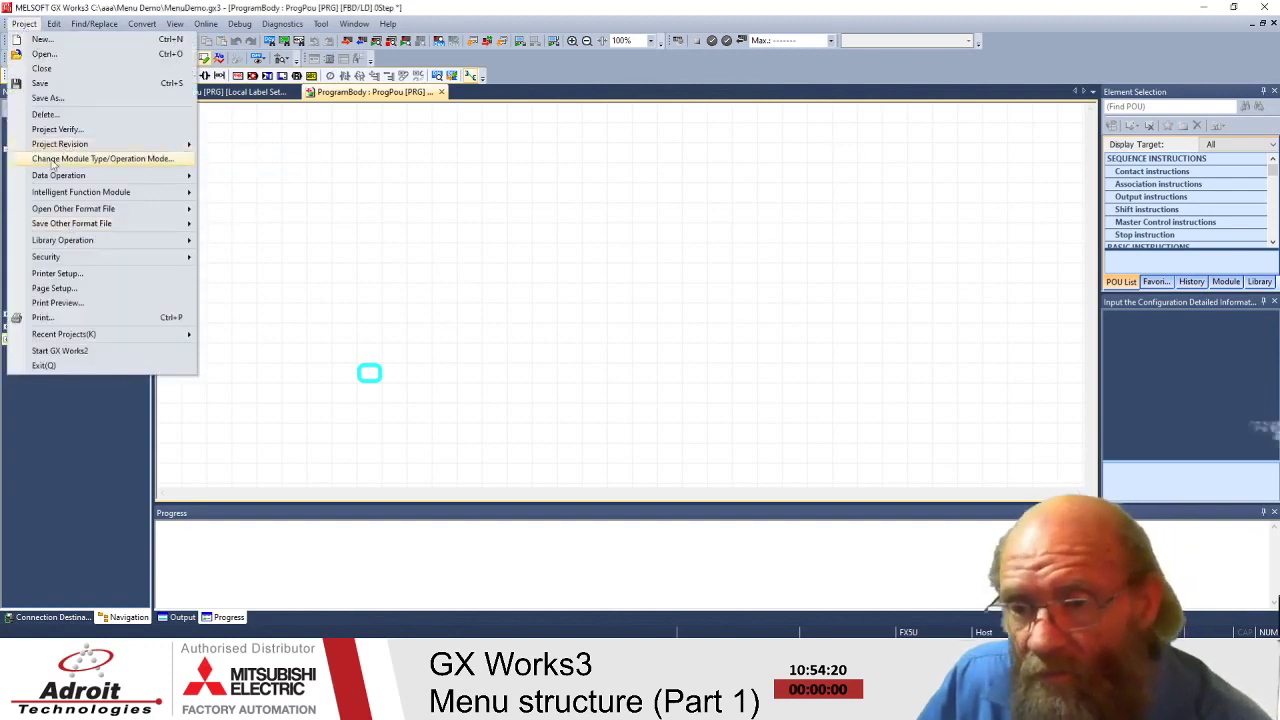
mouse_move(149, 144)
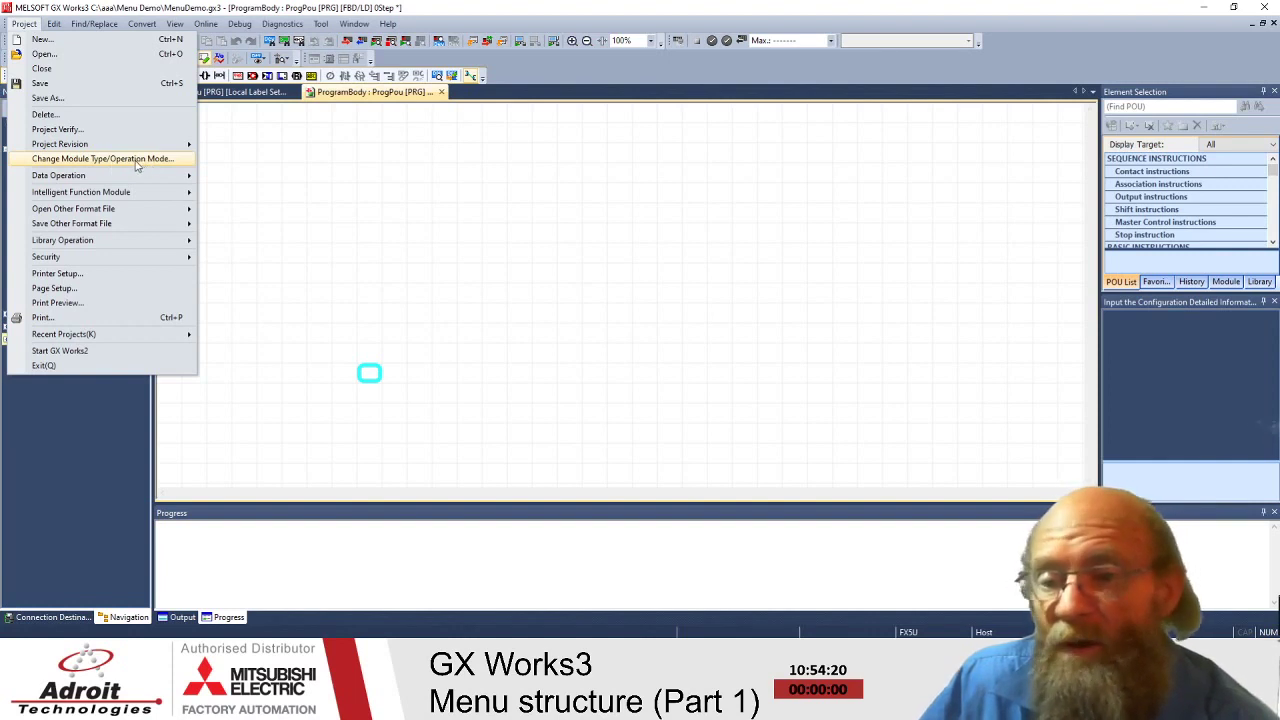
- Open Change Module Type/Operation Mode and browse the Series and Type lists, keeping FX5CPU and FX5U
click(97, 160)
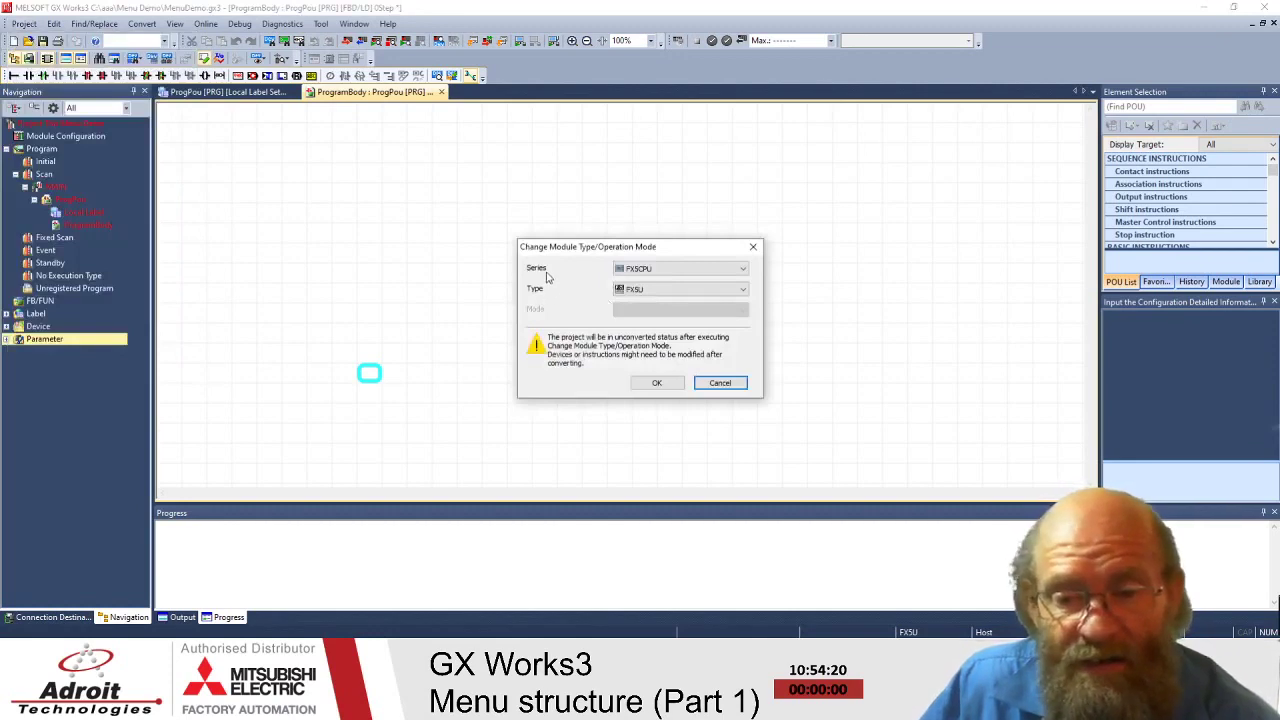
click(744, 270)
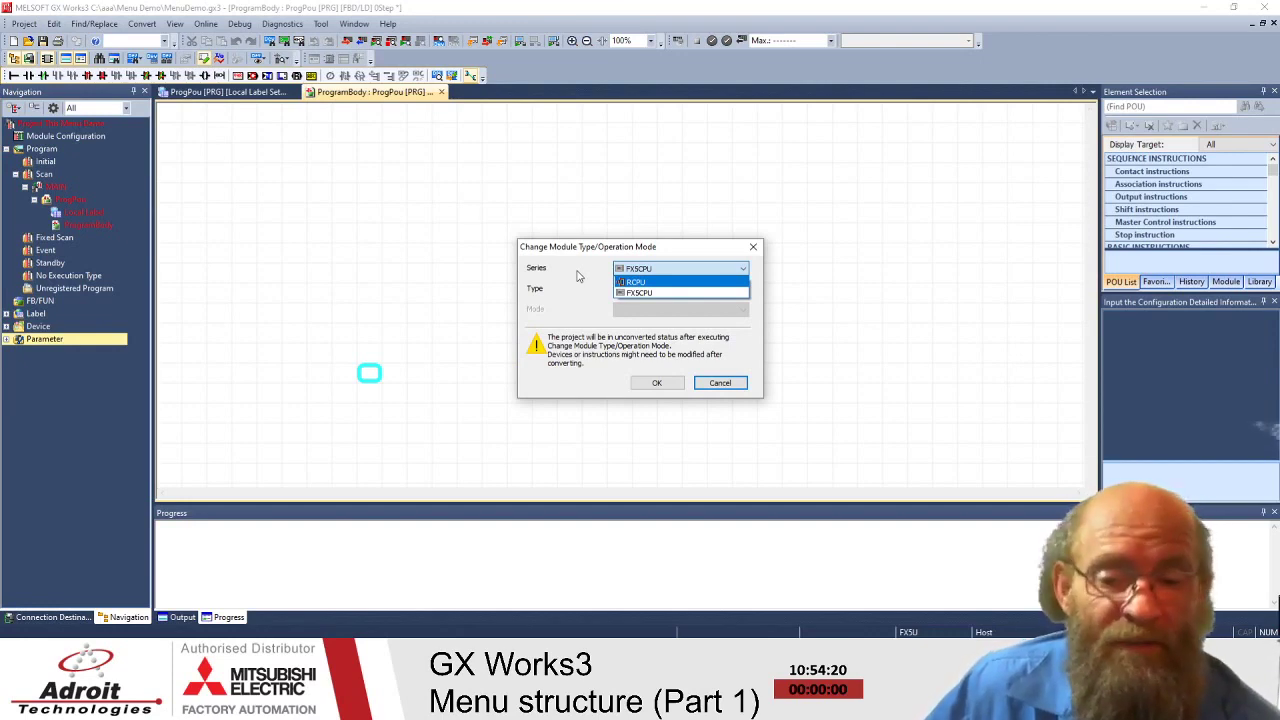
click(585, 267)
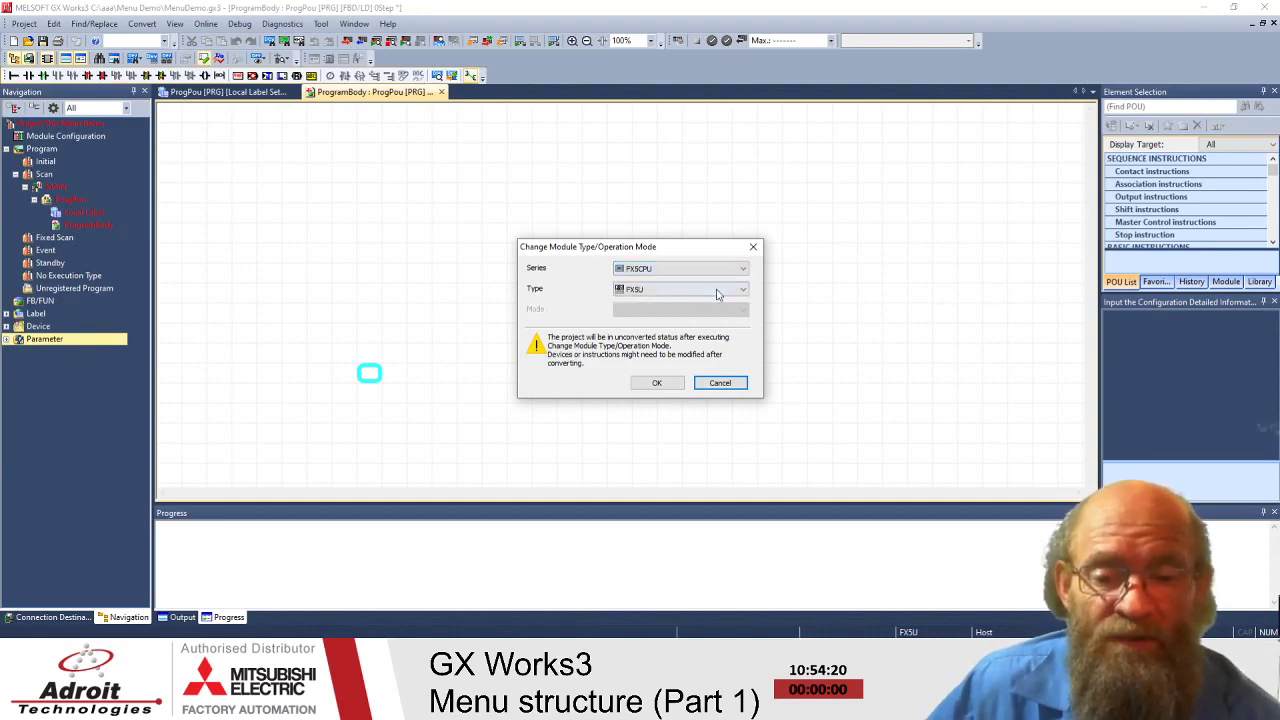
click(738, 292)
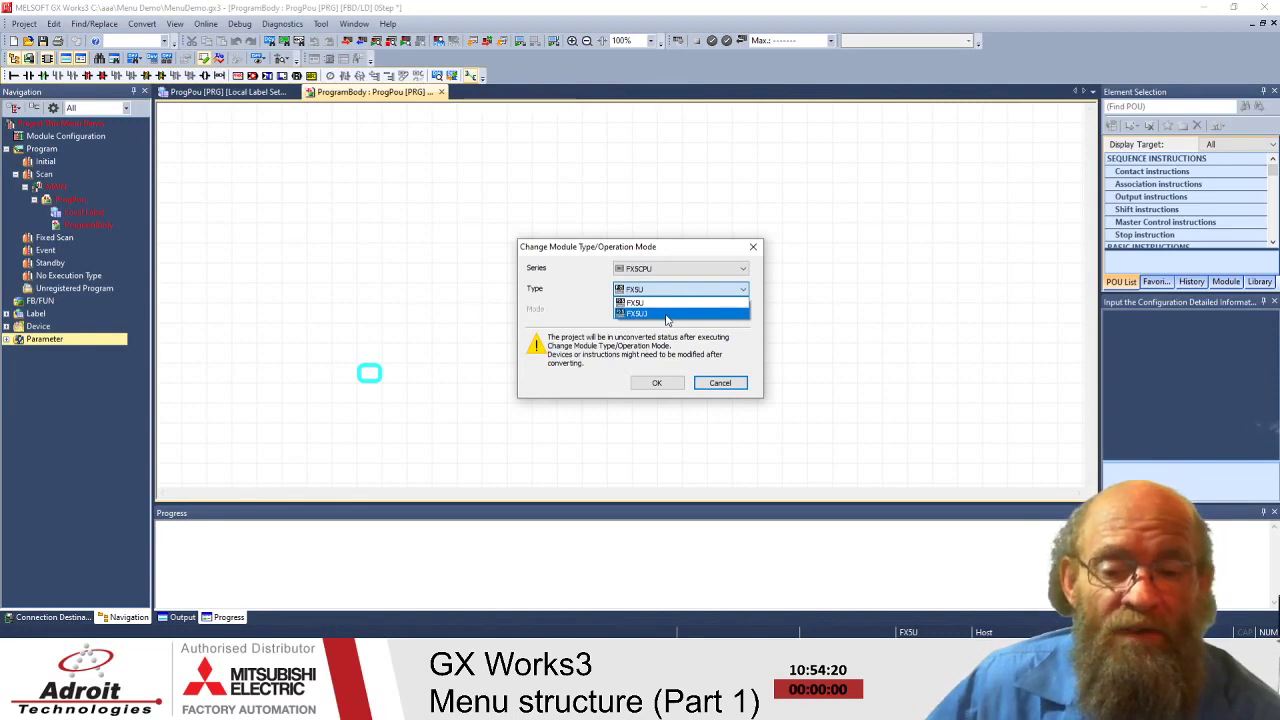
click(577, 271)
click(700, 290)
click(585, 322)
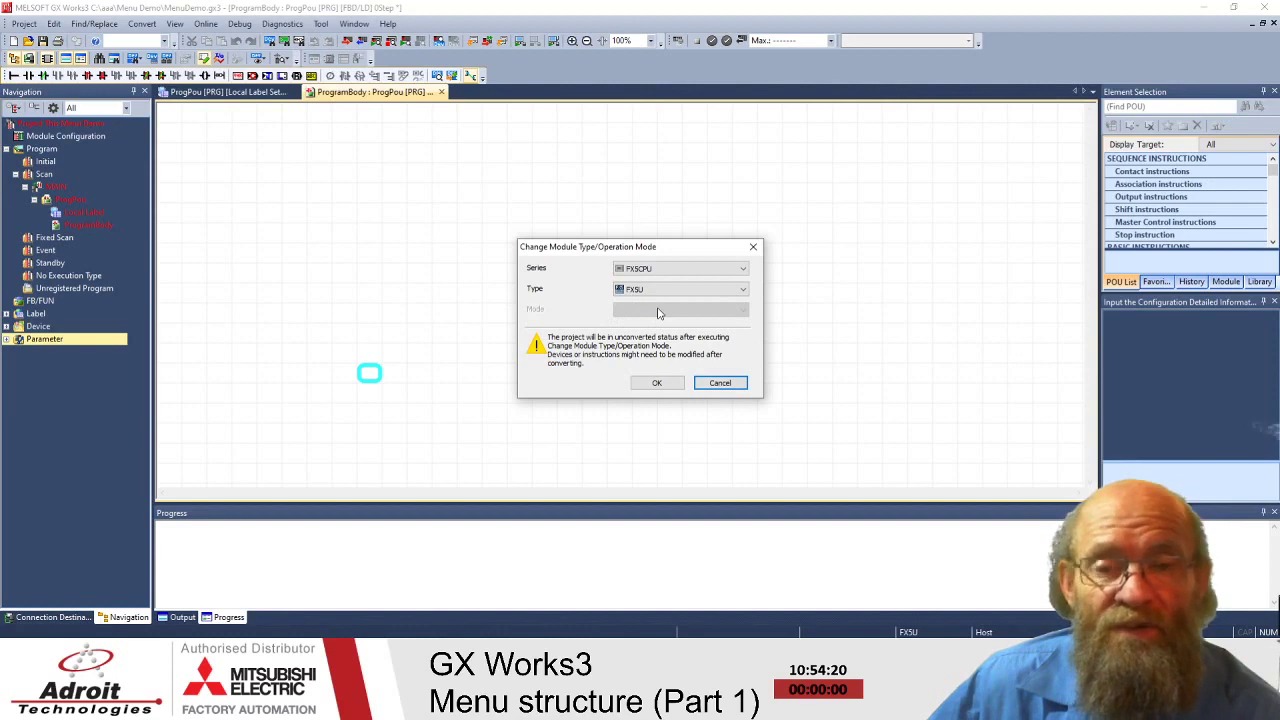
click(655, 271)
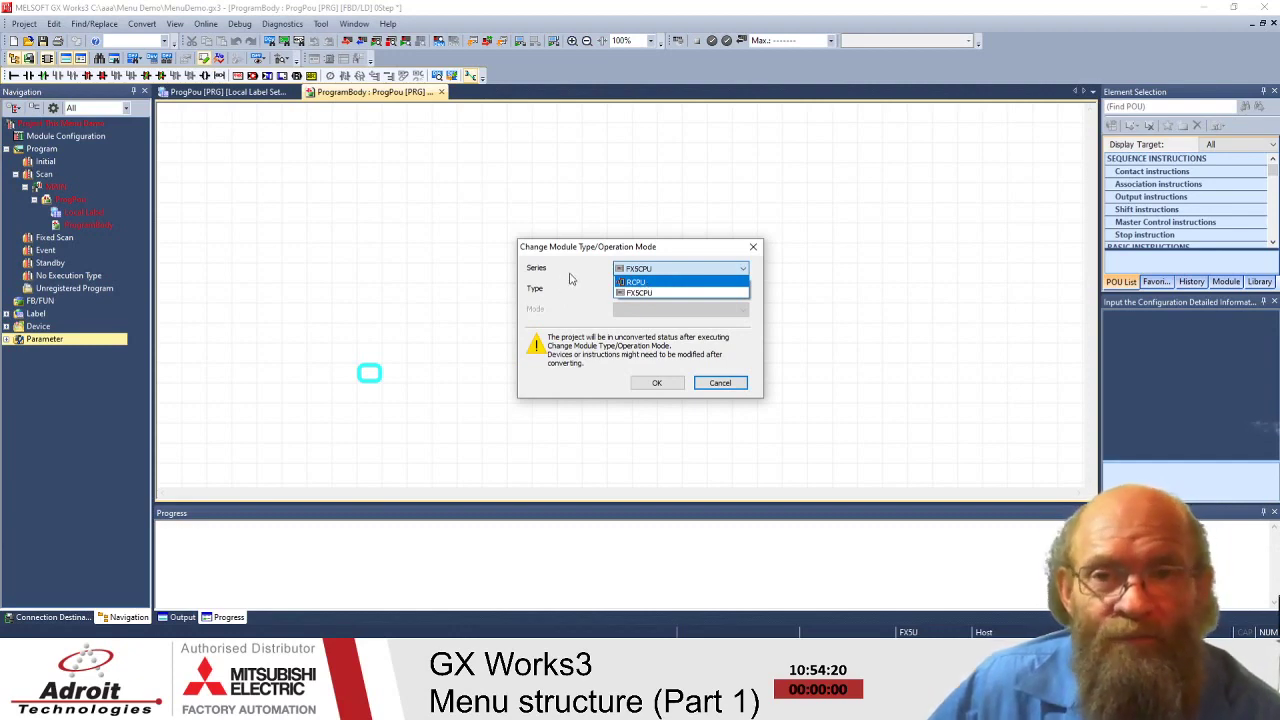
click(572, 279)
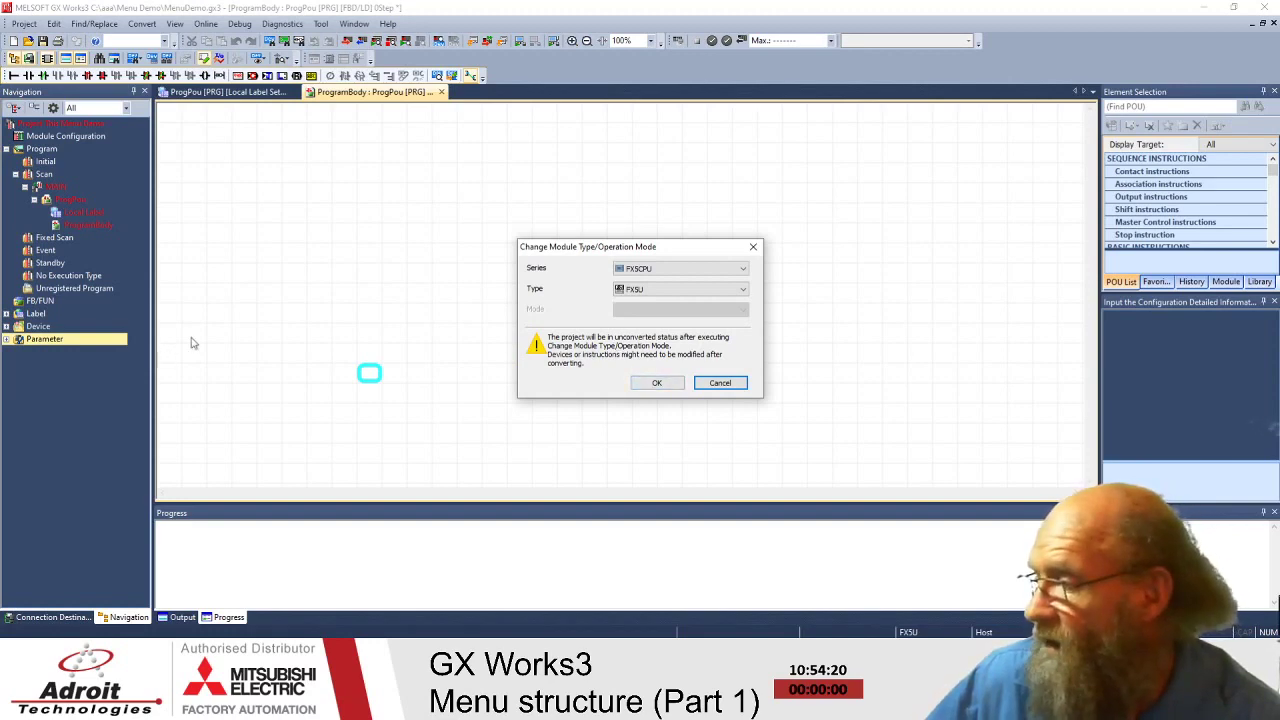
click(369, 373)
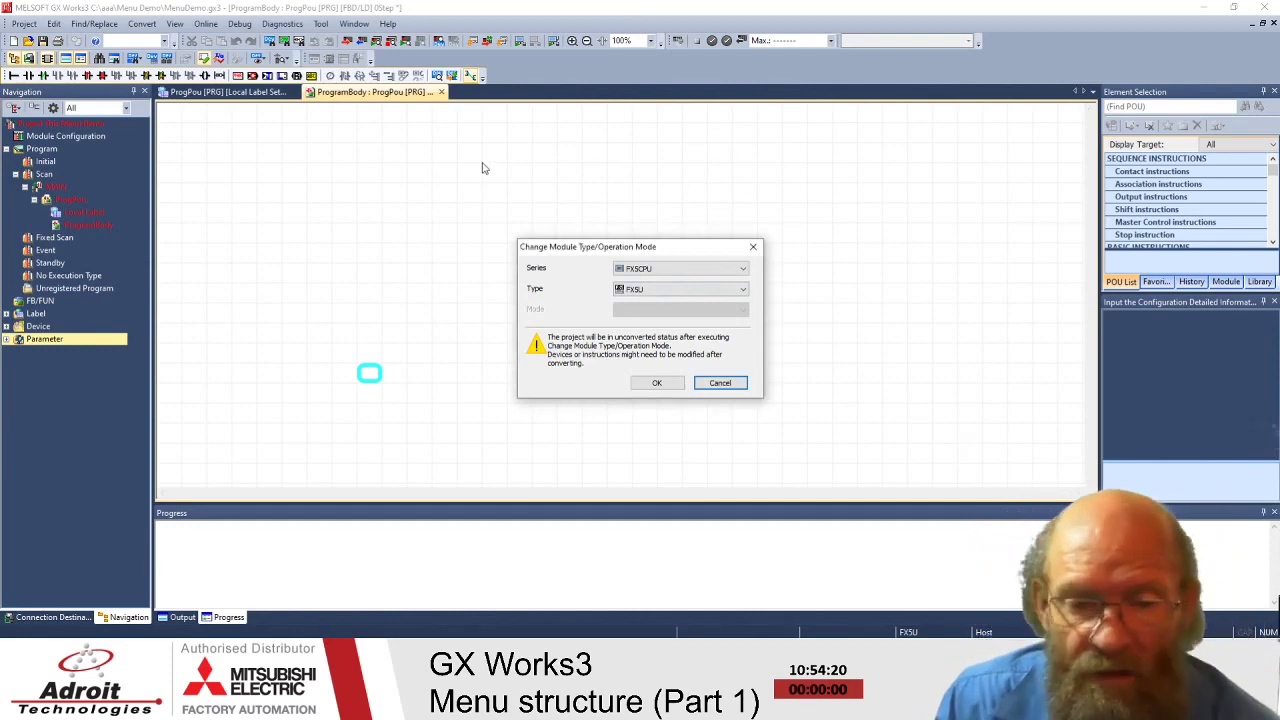
click(694, 269)
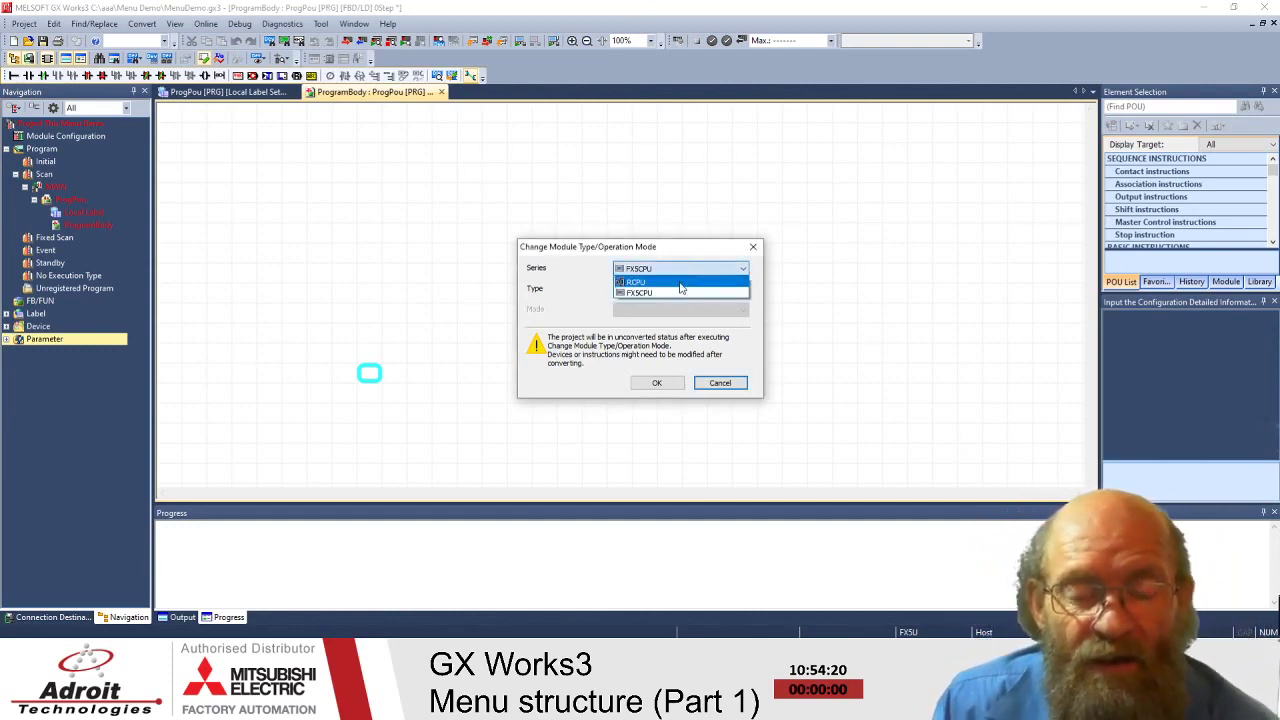
- Reselect series FX5CPU with type FX5U and confirm the module type change with OK
click(680, 283)
click(666, 290)
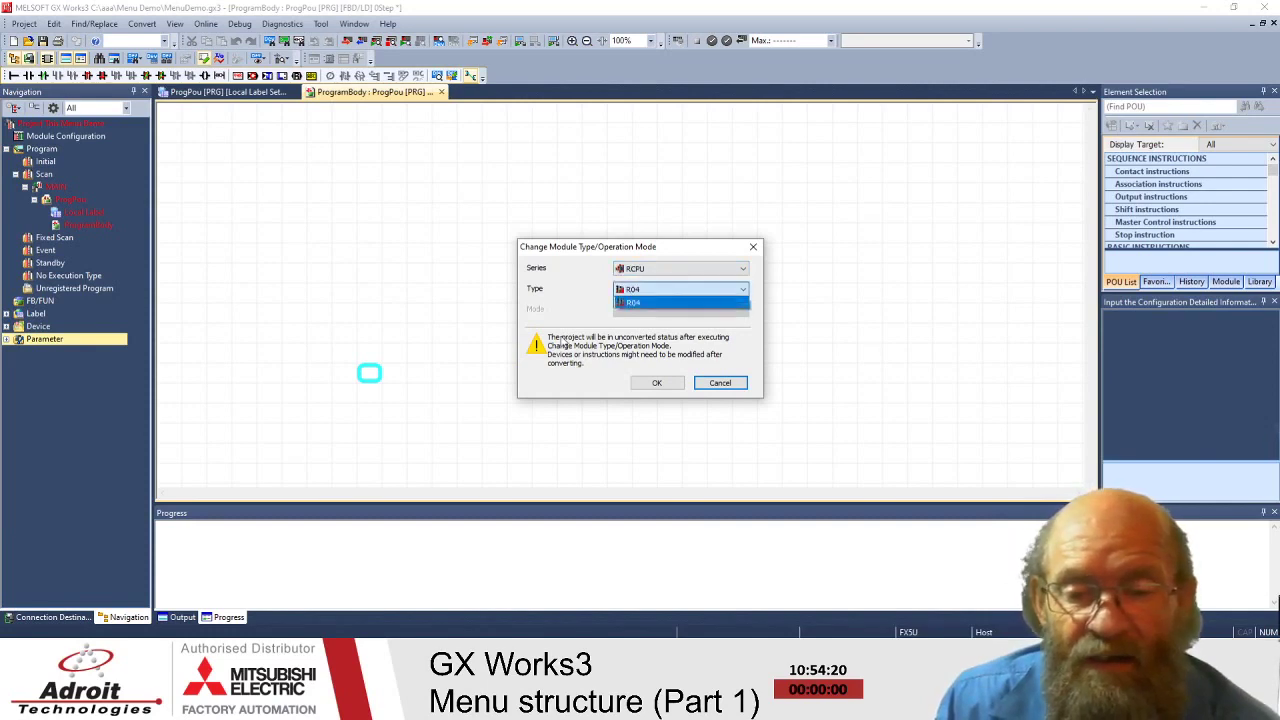
click(661, 277)
click(664, 269)
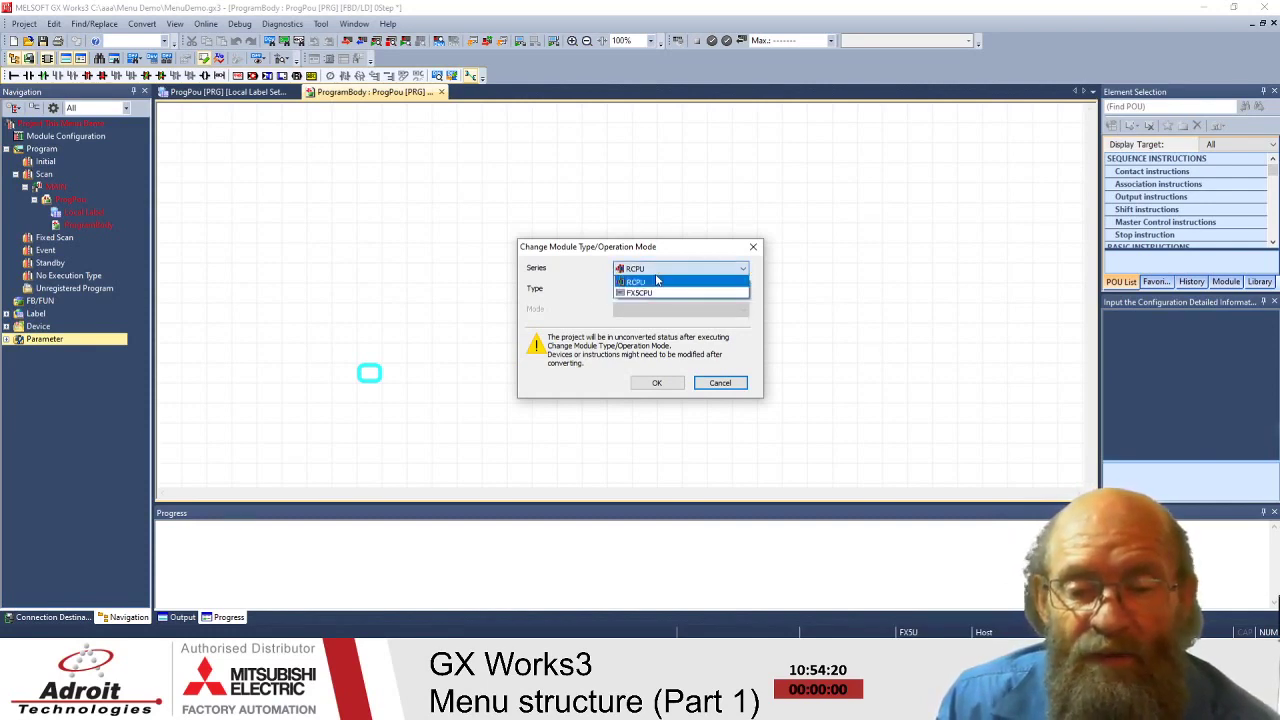
click(660, 292)
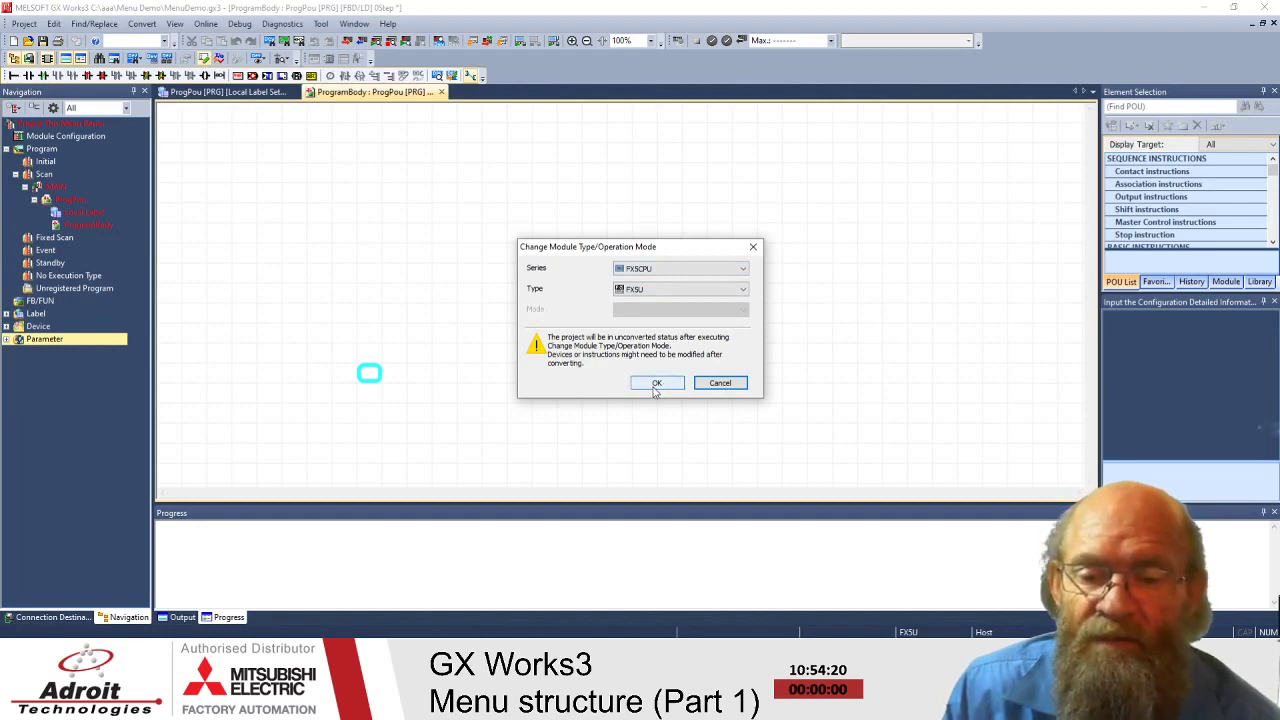
click(656, 386)
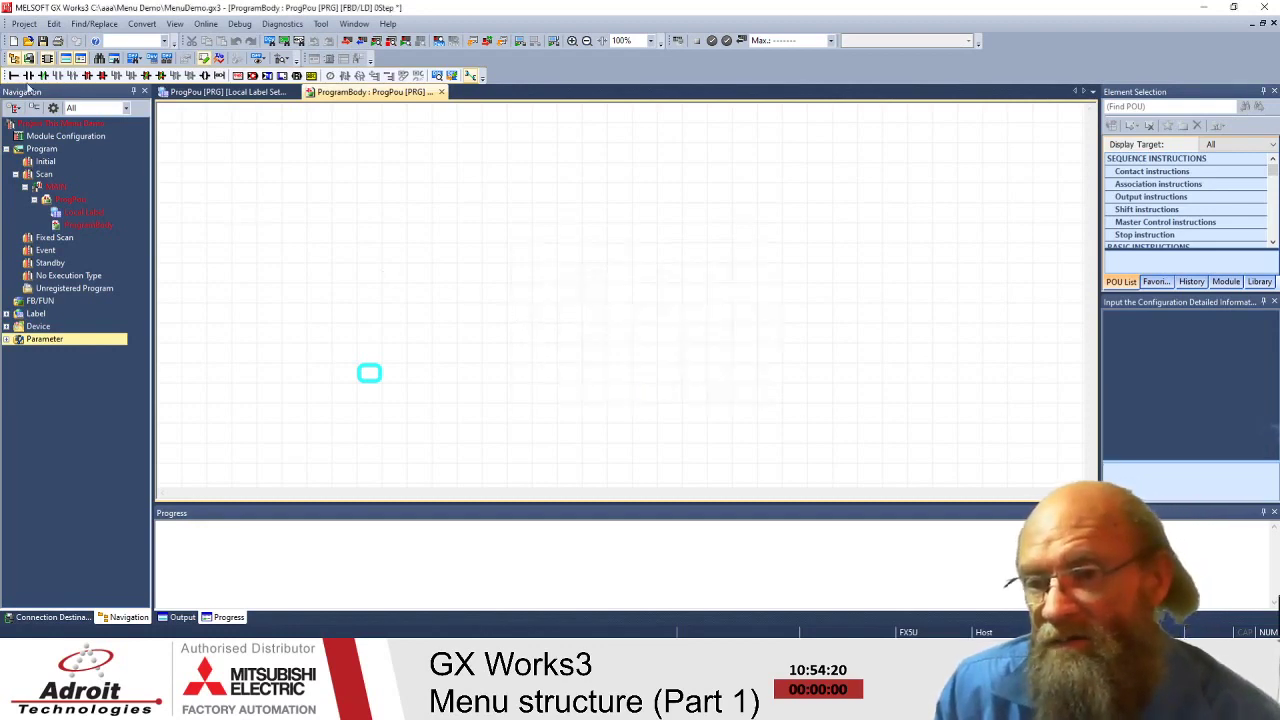
- Show the Project menu's Data Operation submenu, close the menu, then bring it back
click(22, 24)
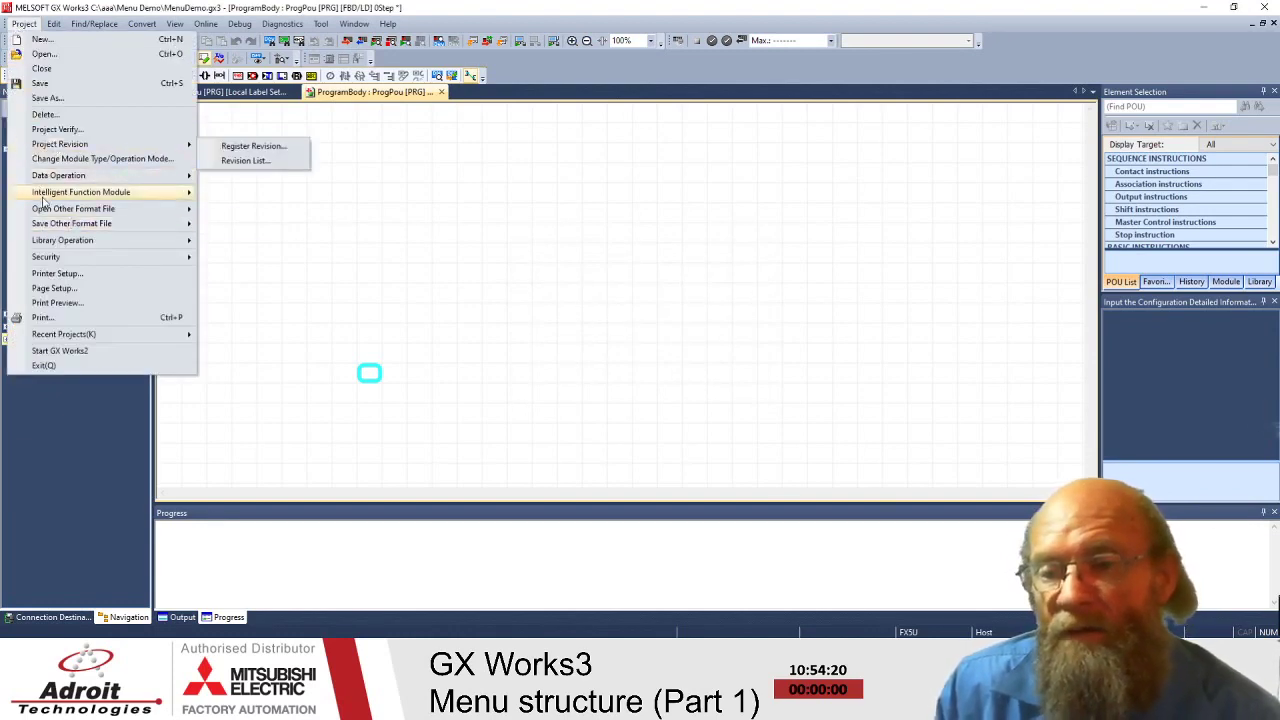
mouse_move(58, 194)
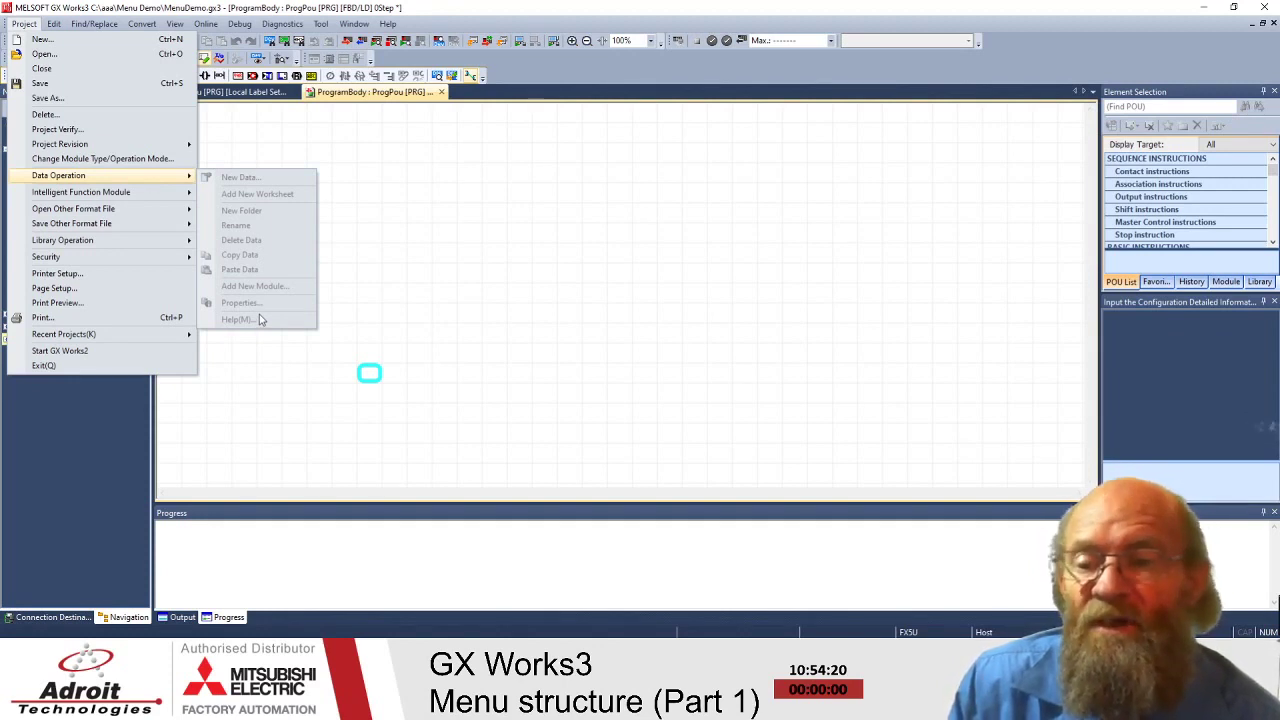
click(378, 17)
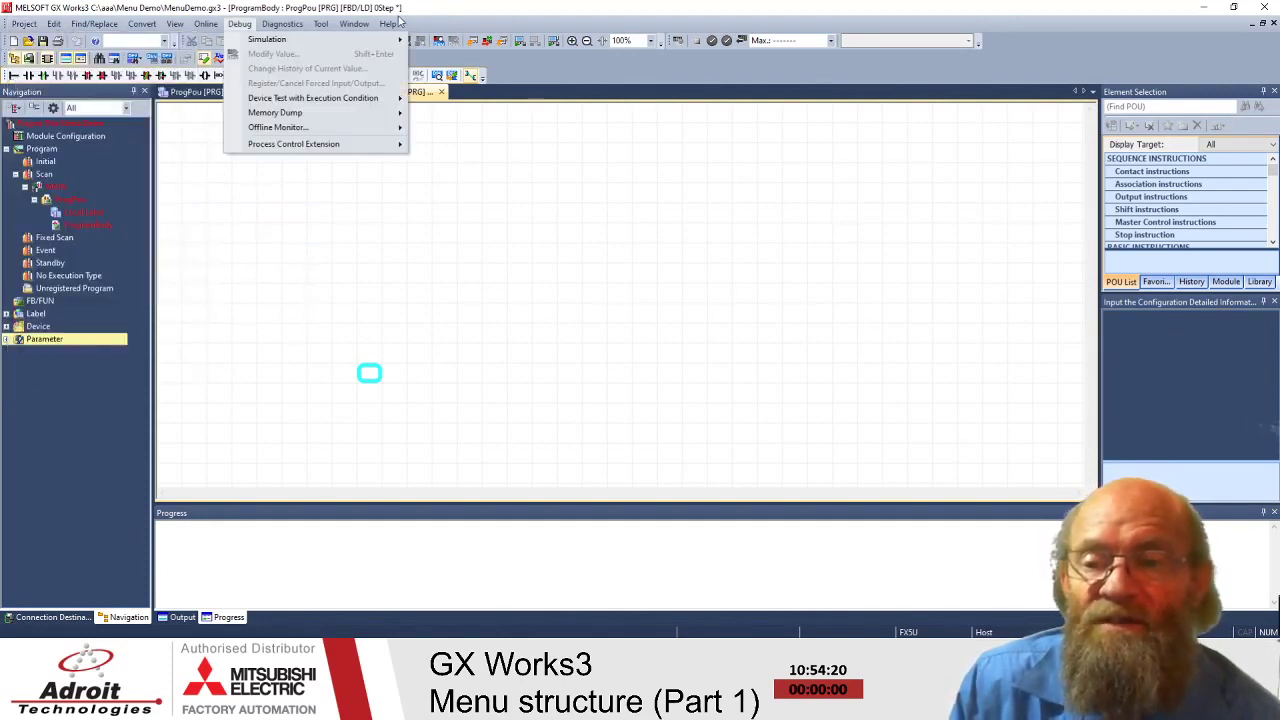
mouse_move(23, 28)
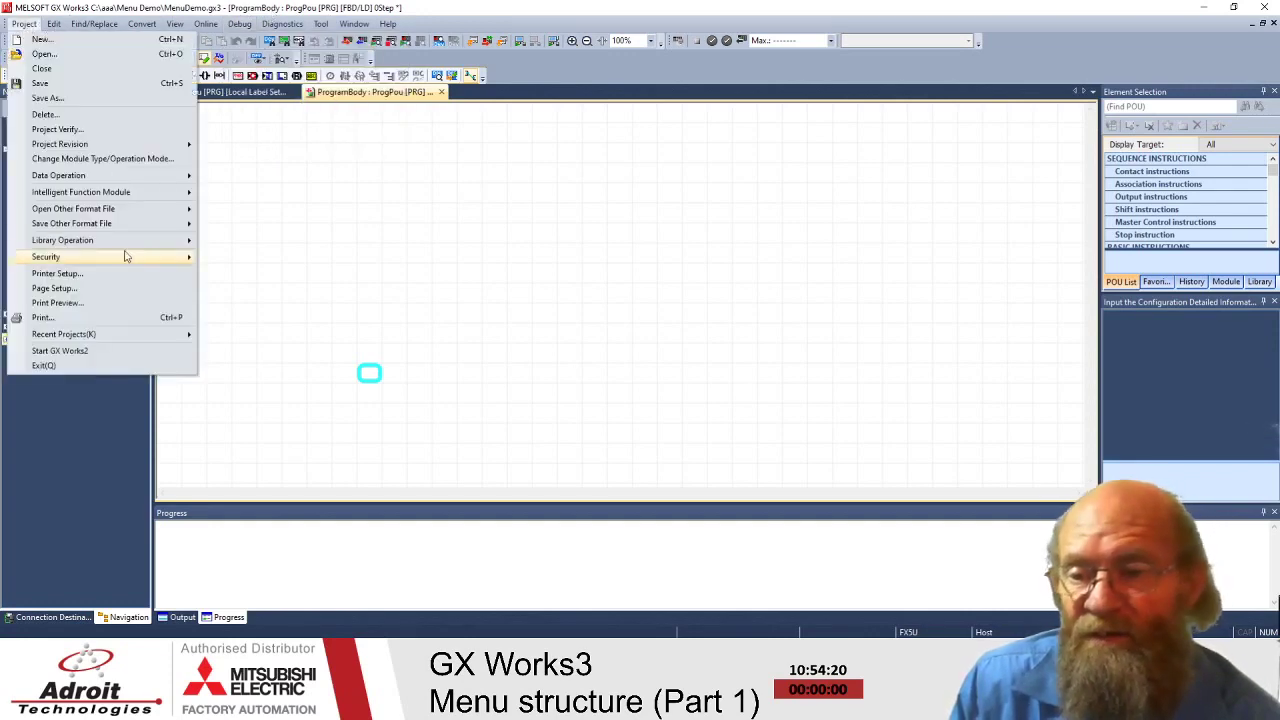
- Browse each Open Other Format File submenu, from GX IEC Developer formats down to XML
mouse_move(110, 183)
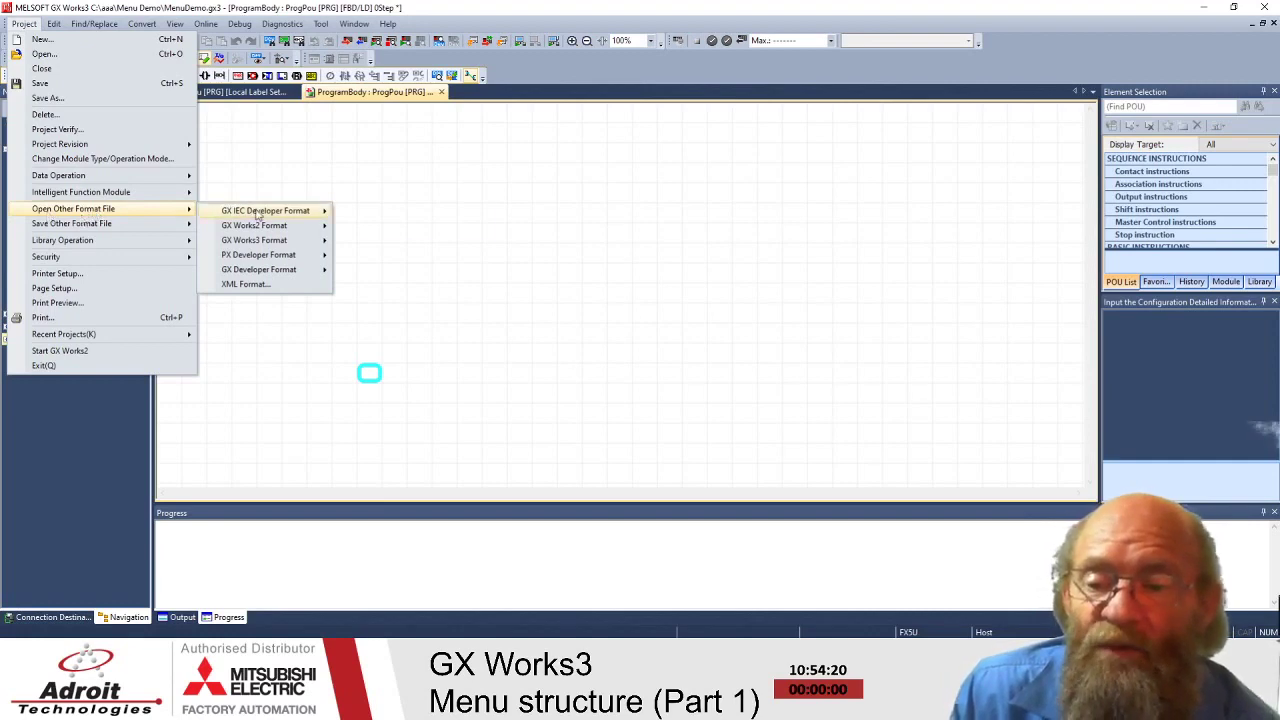
mouse_move(258, 215)
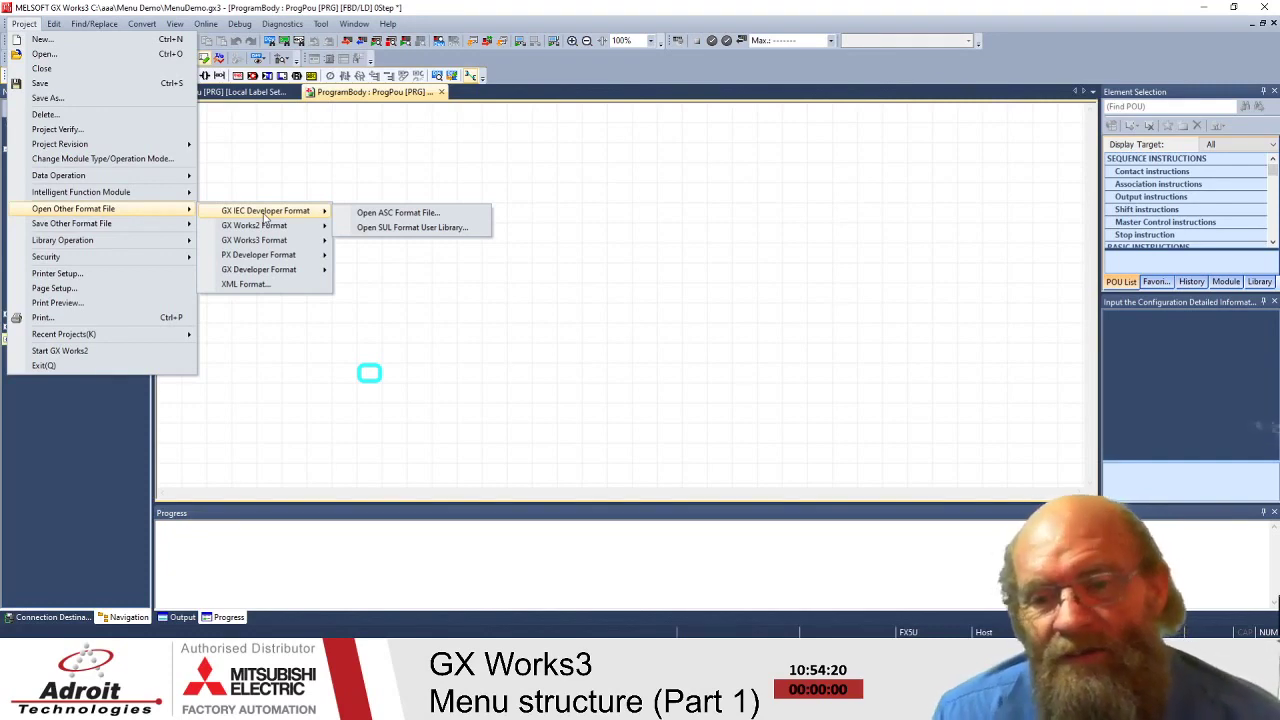
mouse_move(265, 229)
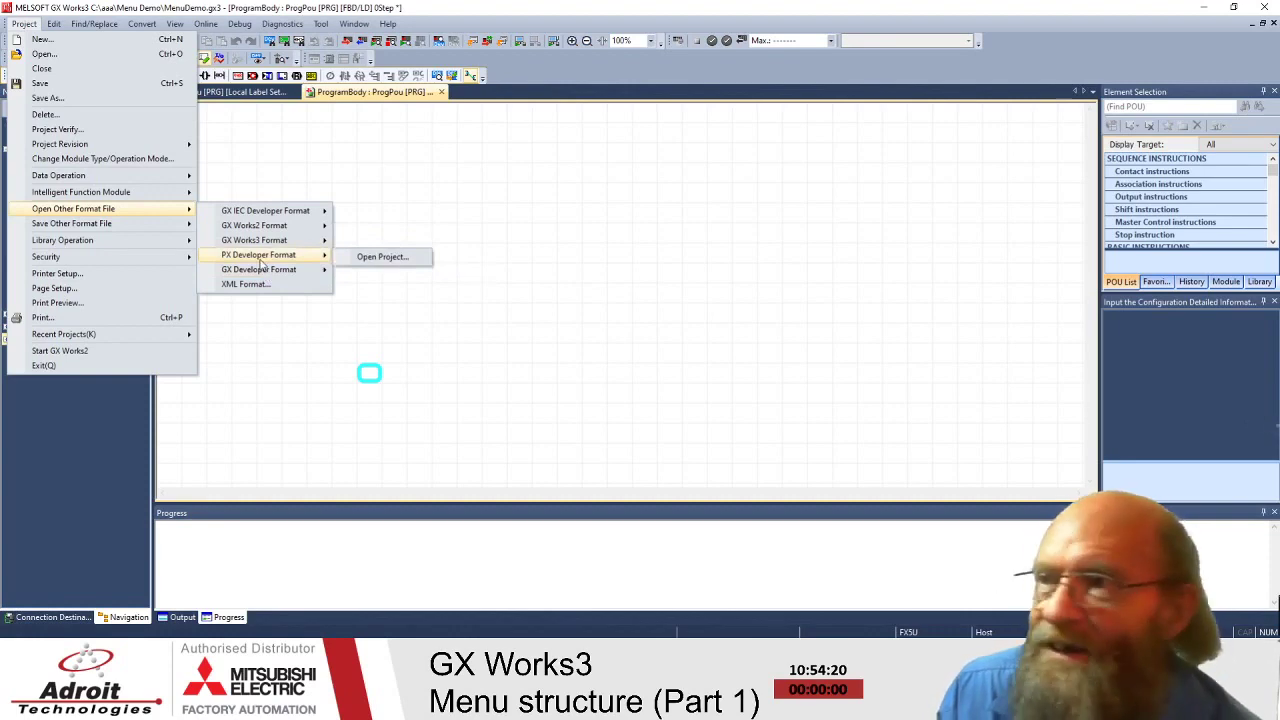
mouse_move(262, 240)
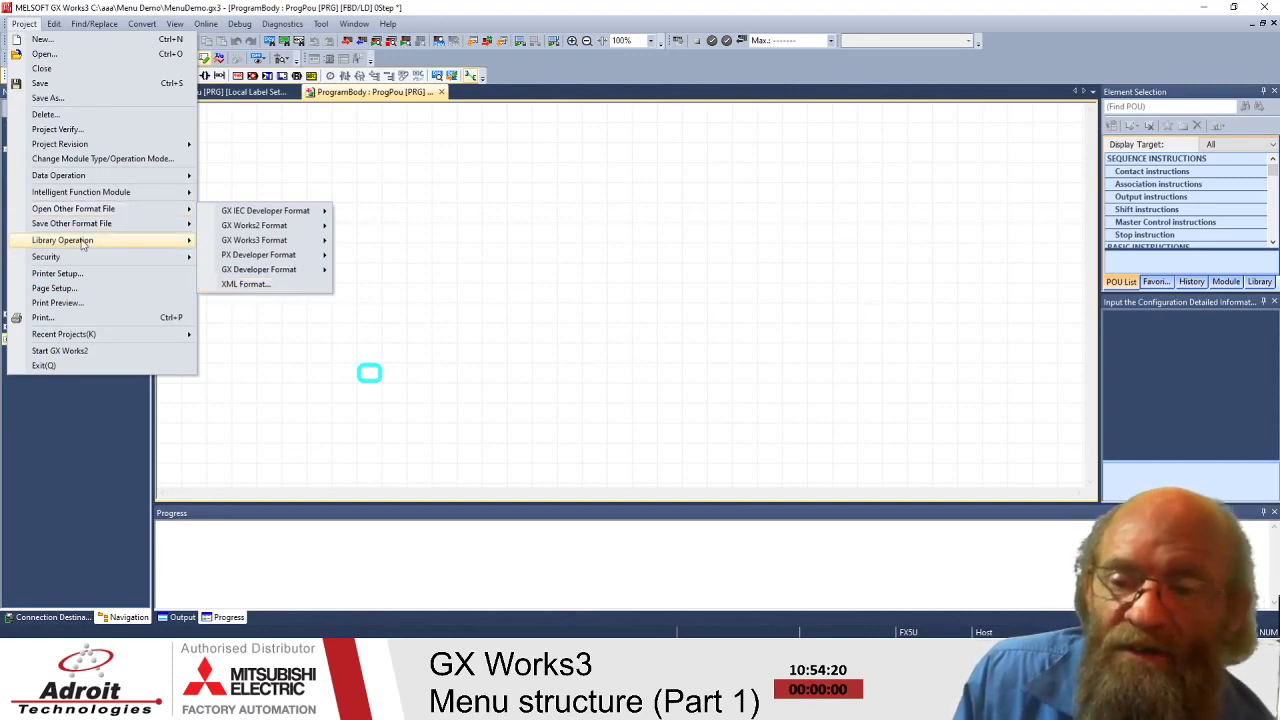
mouse_move(79, 225)
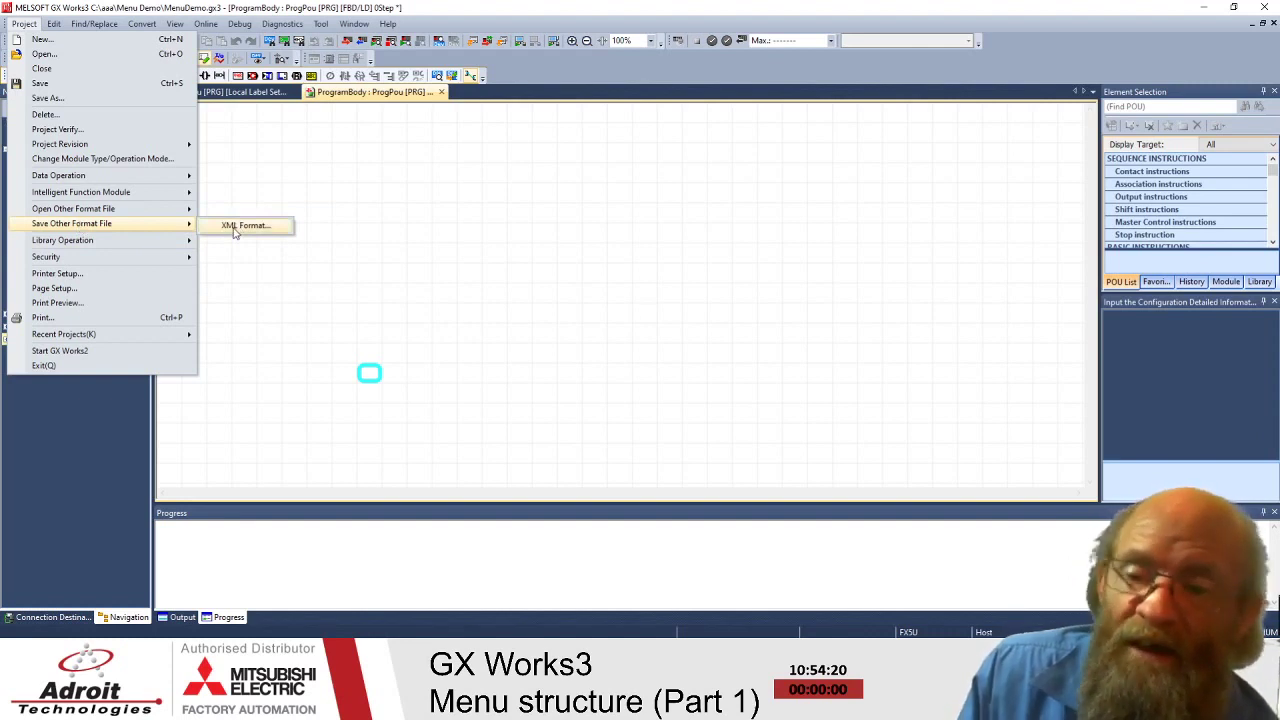
mouse_move(120, 213)
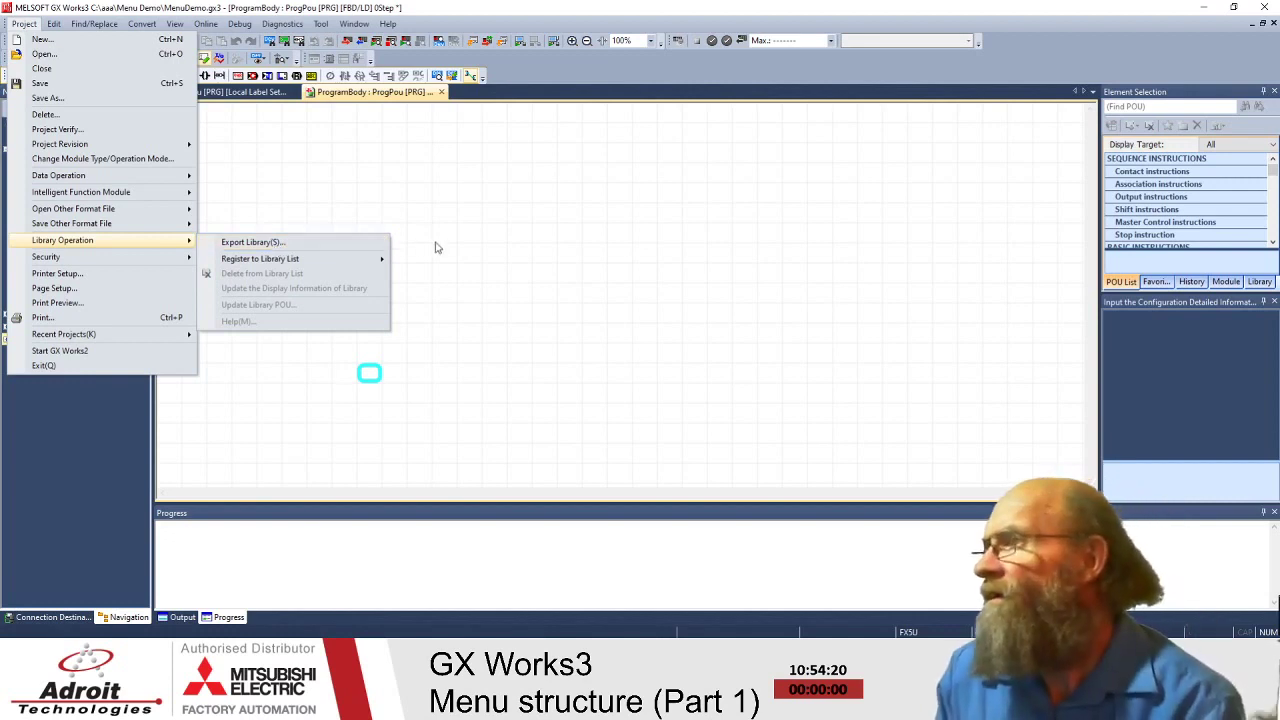
- Dismiss the Library Operation submenu and the Project menu with Esc
key(Escape)
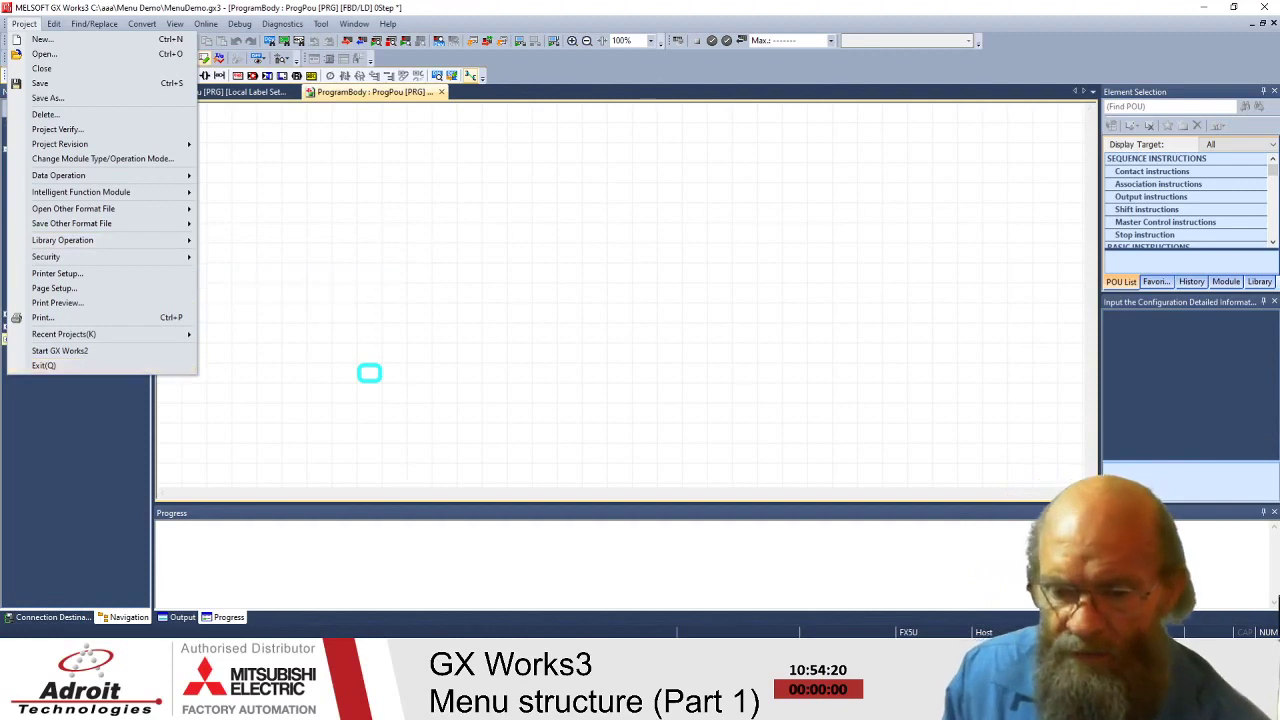
key(Escape)
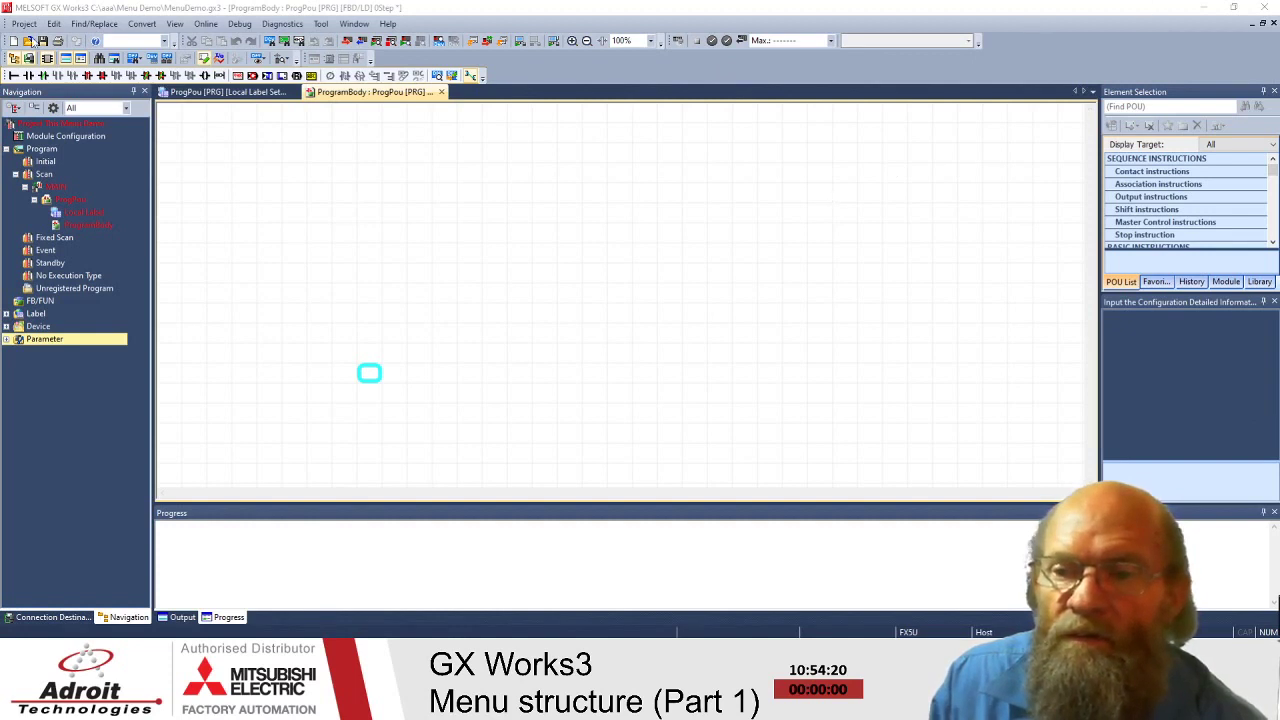
- Show the Project menu's Security submenu listing security key, user management and password settings
click(22, 24)
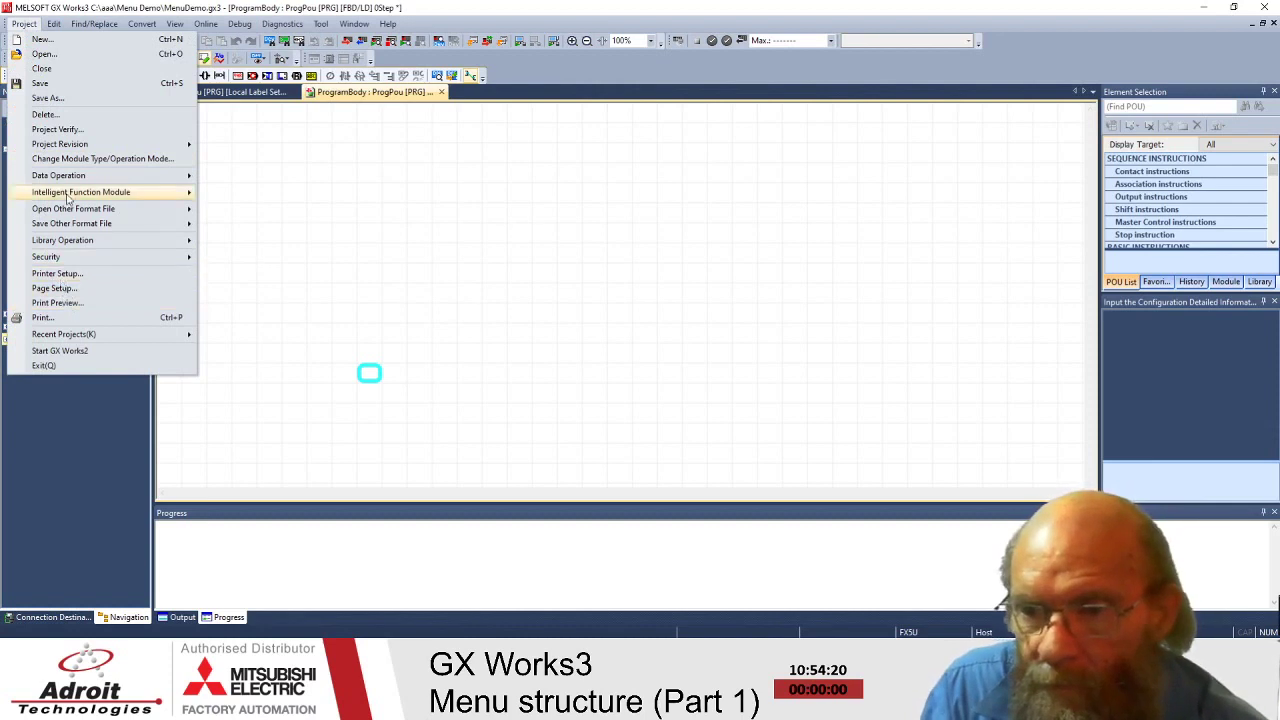
mouse_move(74, 230)
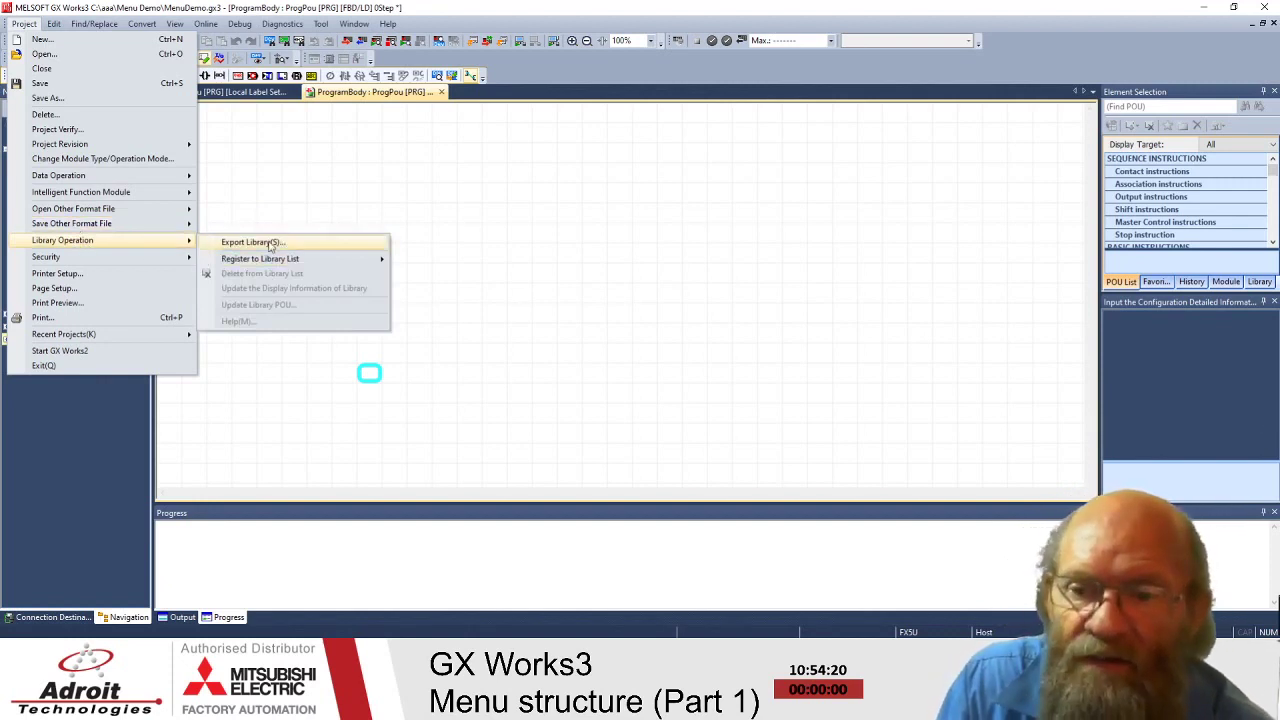
mouse_move(281, 264)
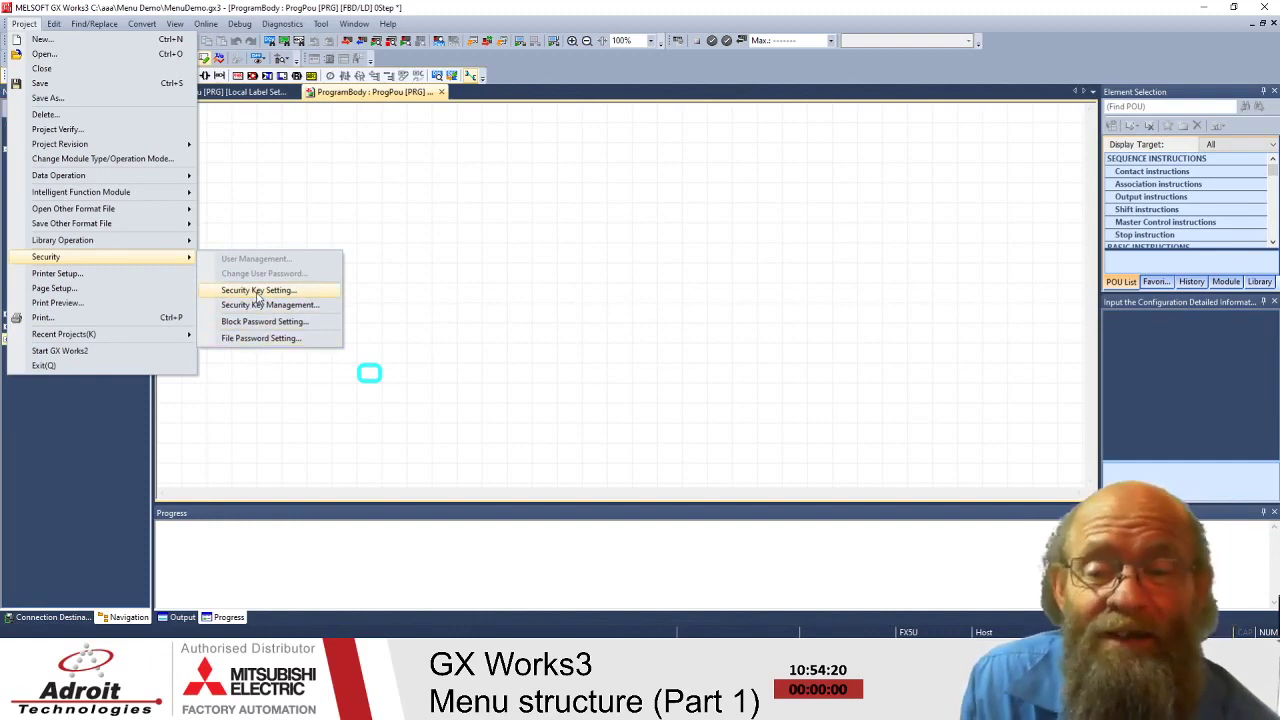
- Review the Security Key Setting CPU and Project tabs, keeping the key name at No Setting
key(Escape)
key(Escape)
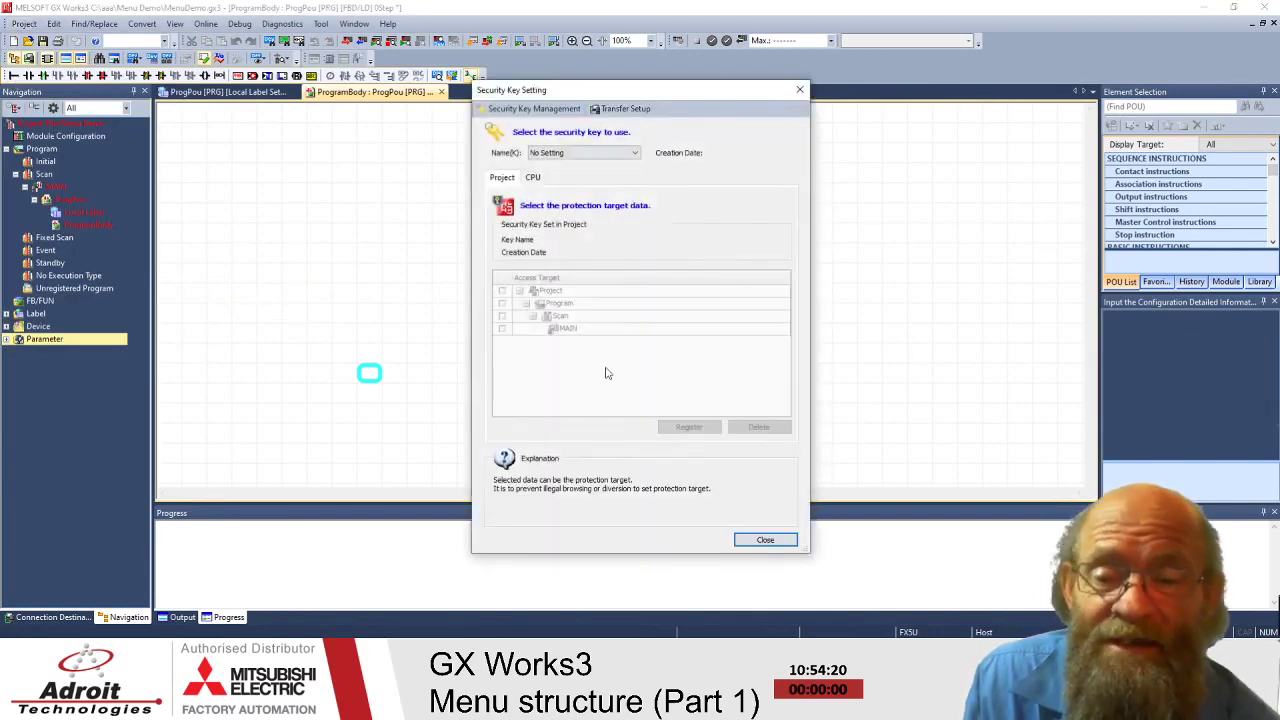
click(533, 177)
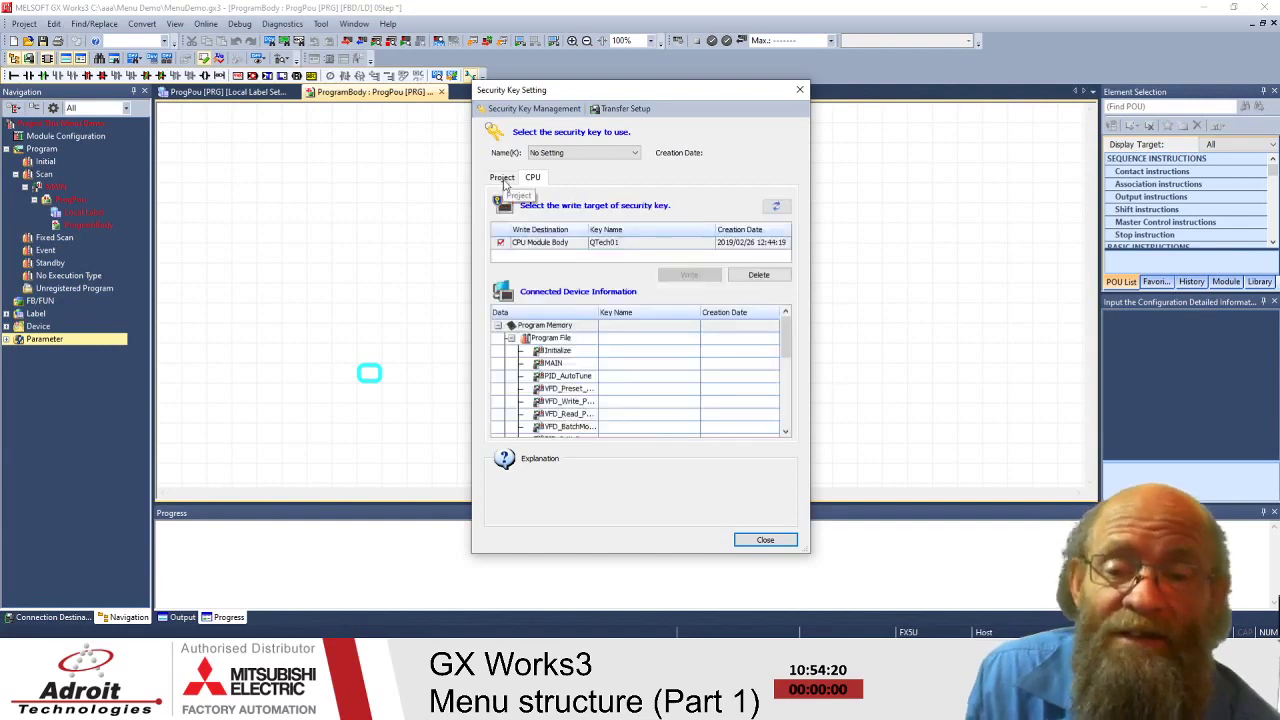
click(507, 180)
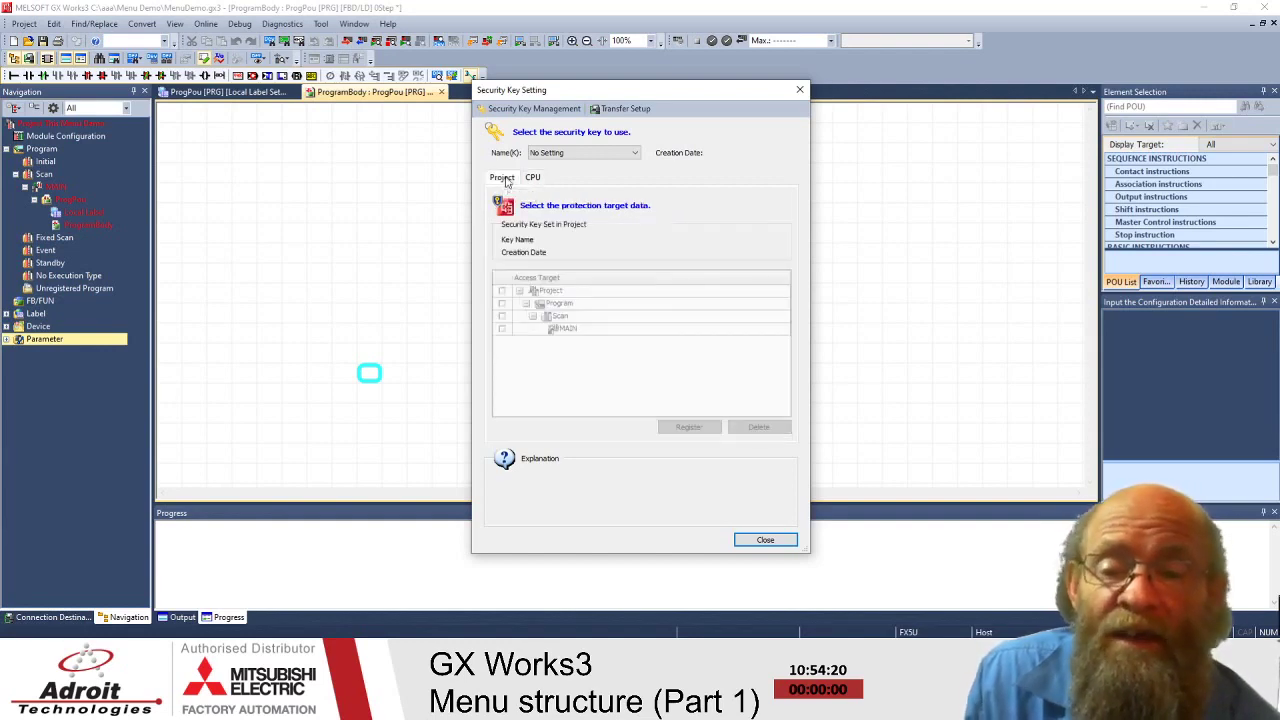
click(590, 156)
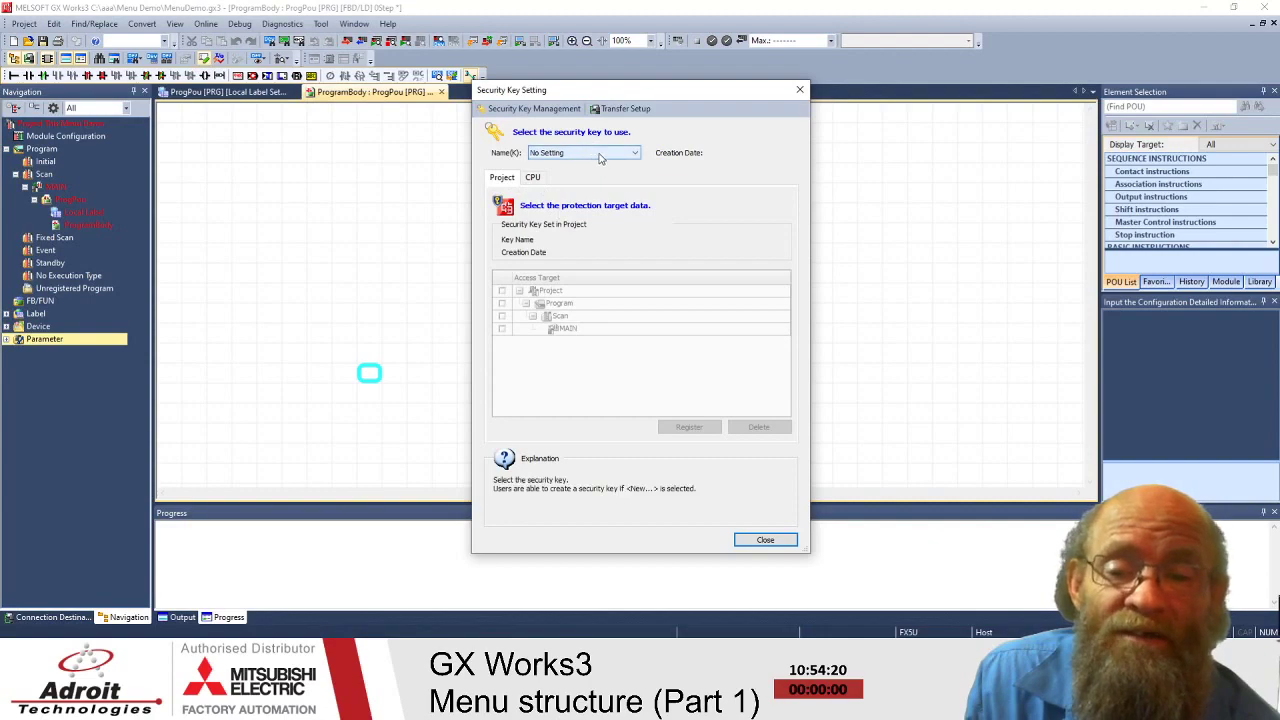
click(703, 183)
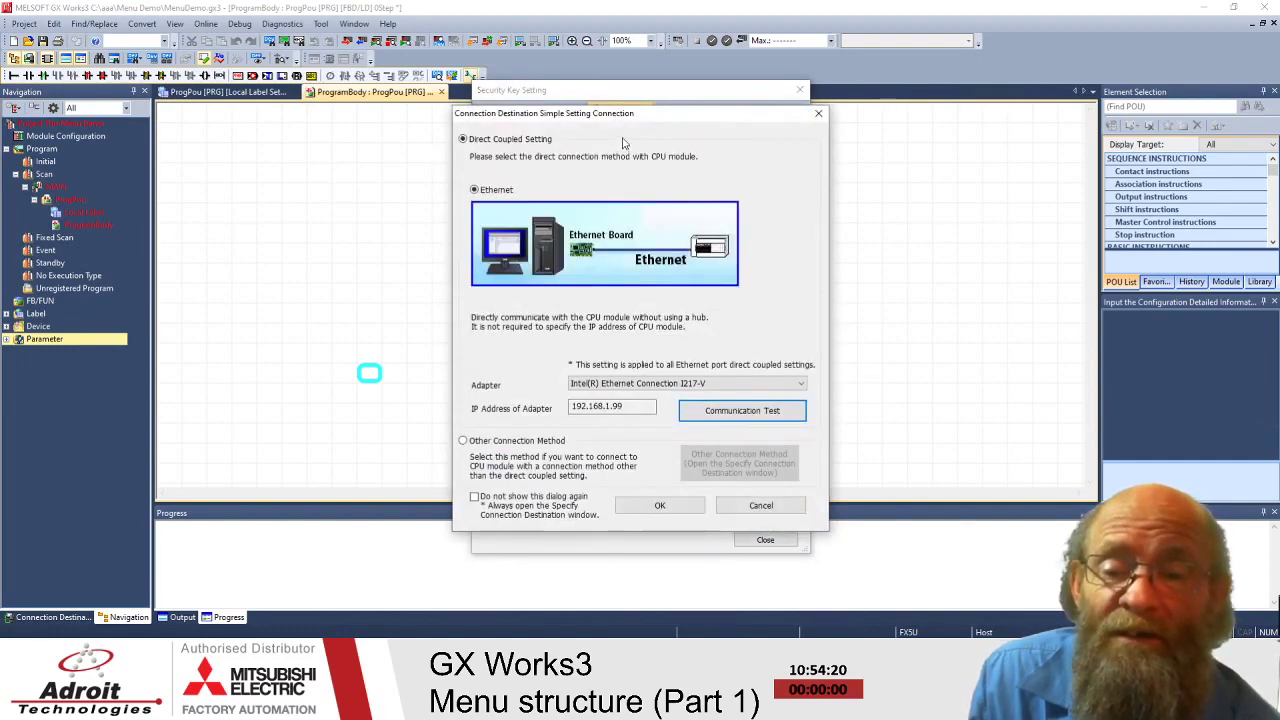
- Move the Transfer Setup dialog aside, then close it and the Security Key Setting dialog
drag(629, 114, 946, 101)
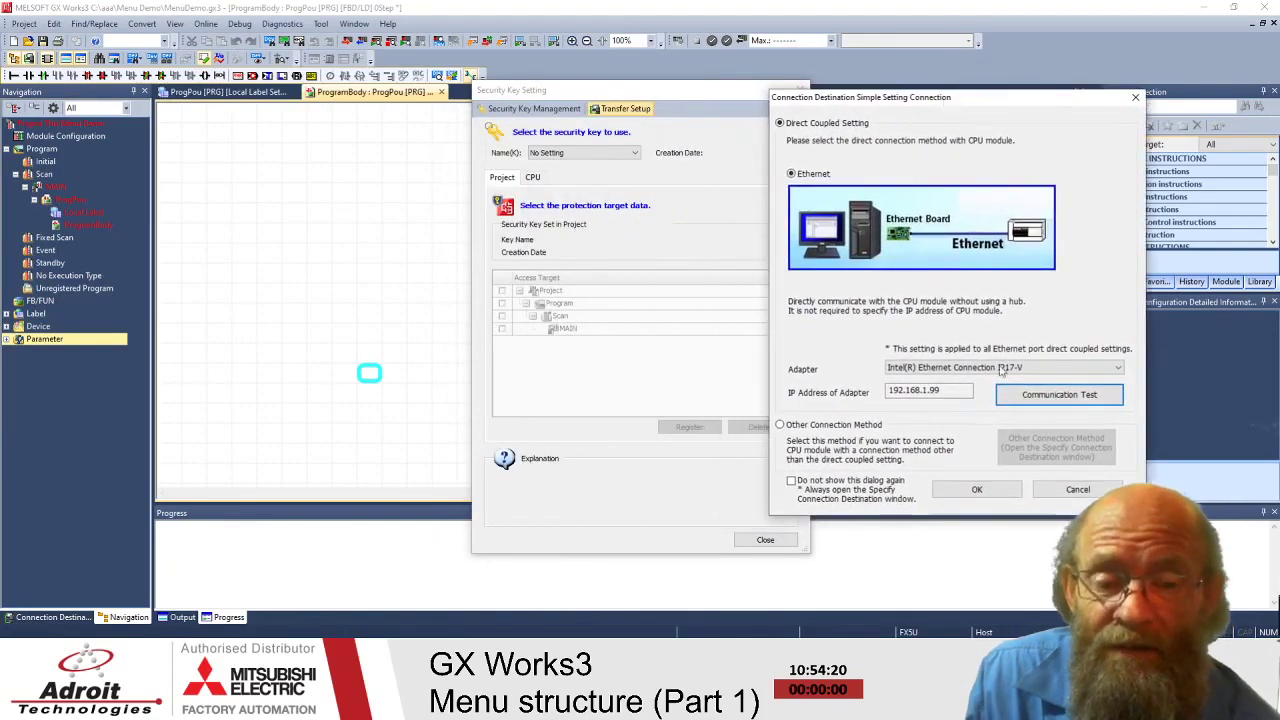
click(1135, 97)
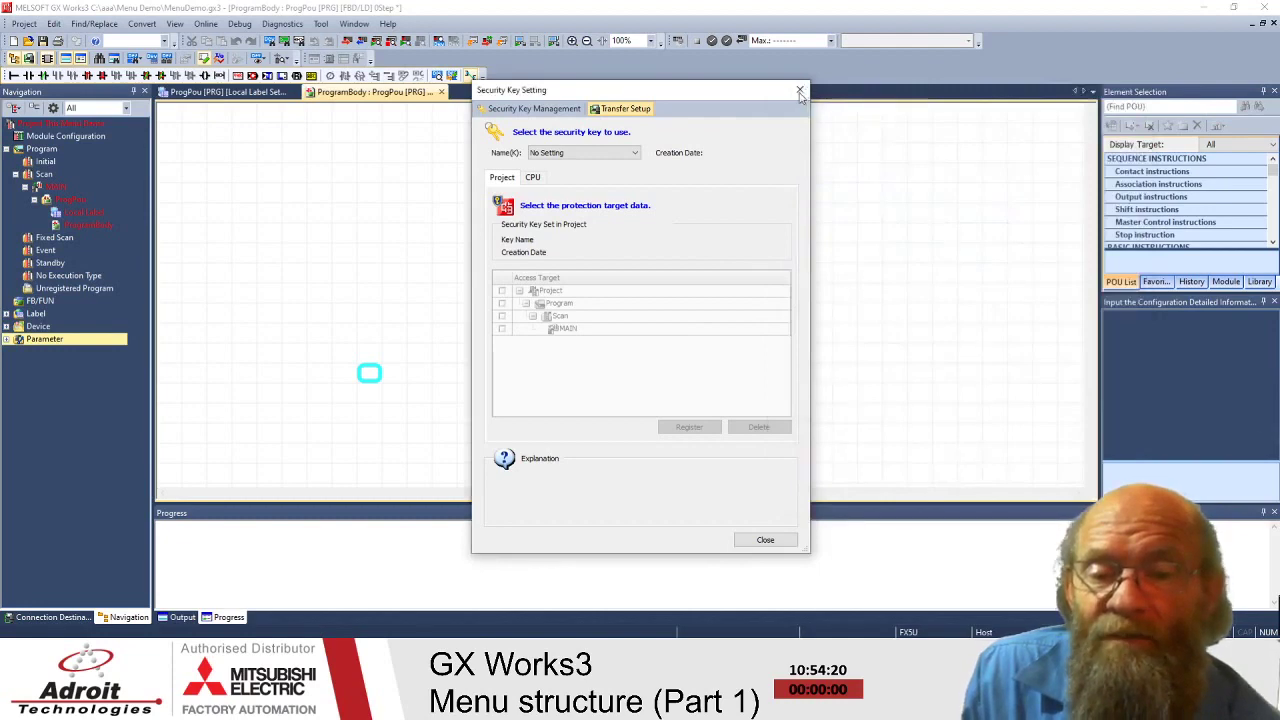
click(801, 90)
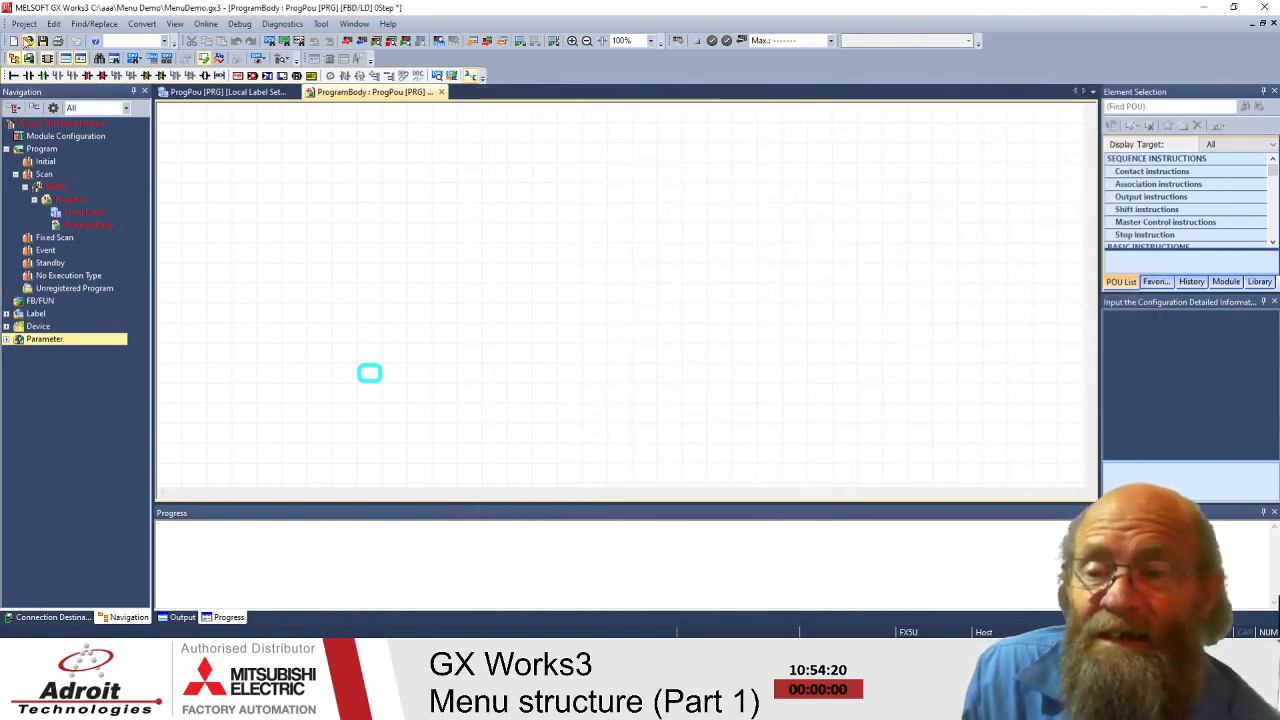
- Look through the Project menu's Security and Recent Projects submenus, then bring up the Edit menu
click(20, 25)
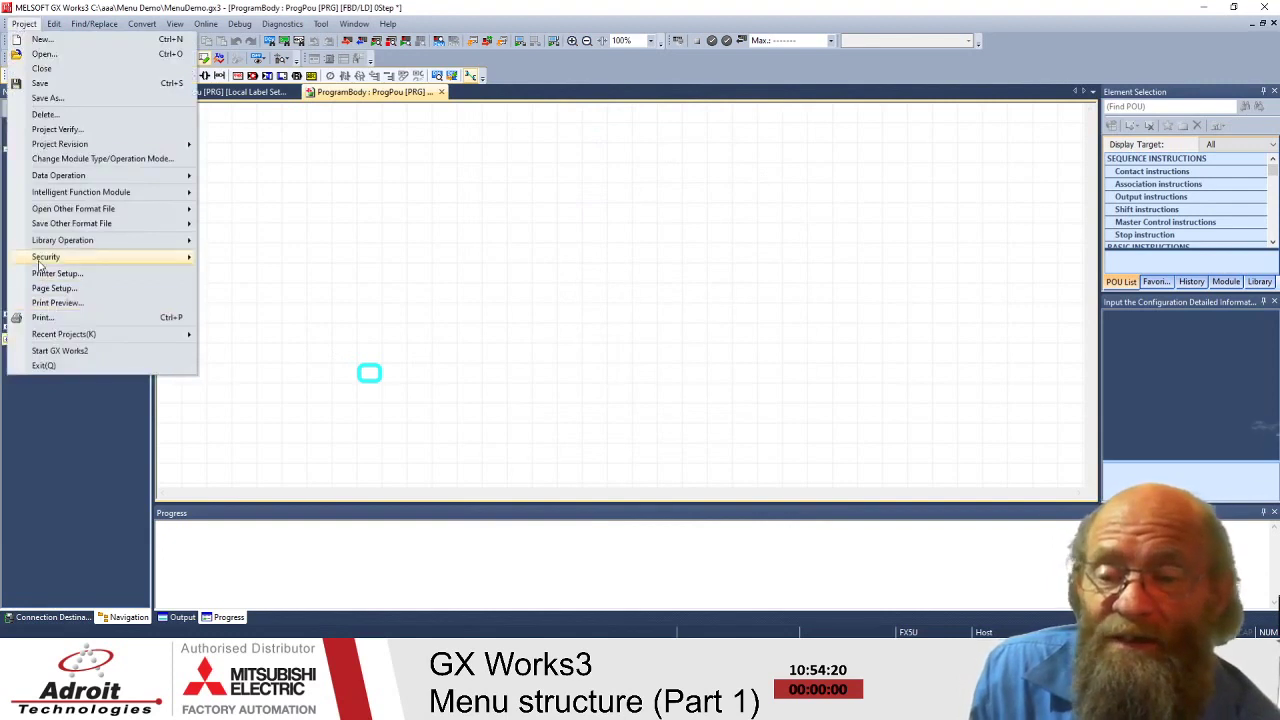
mouse_move(40, 262)
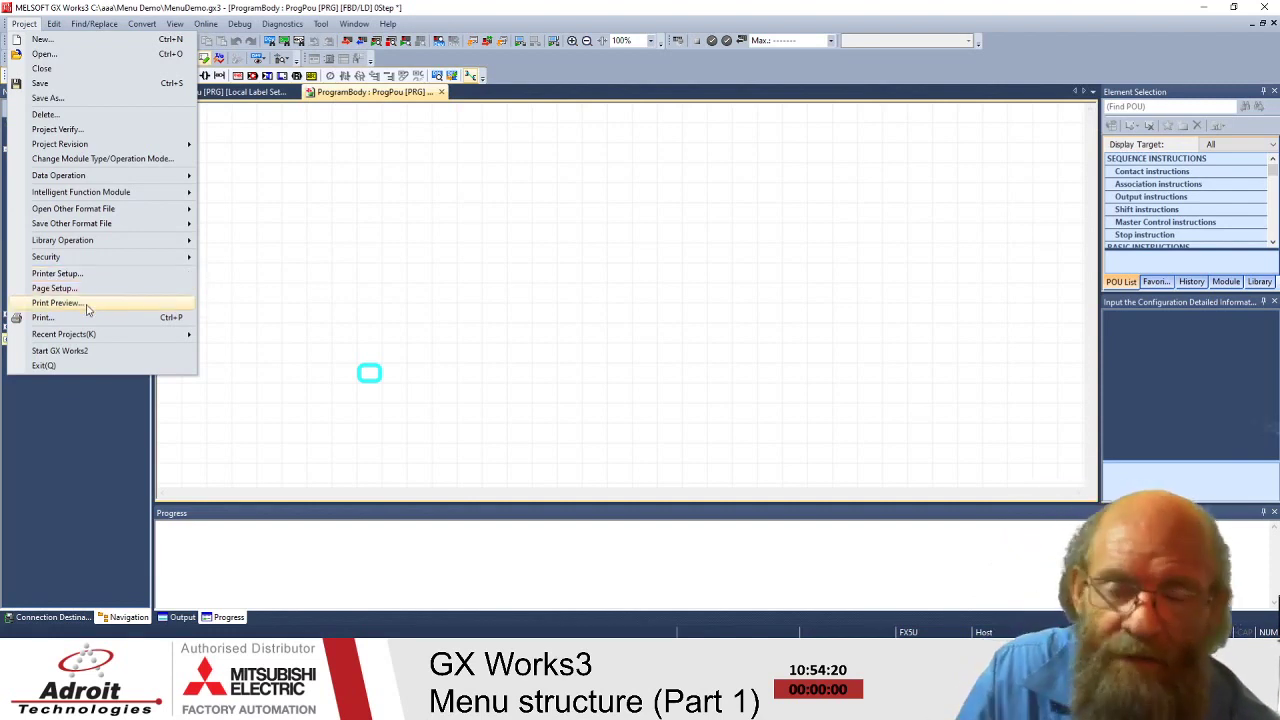
mouse_move(82, 338)
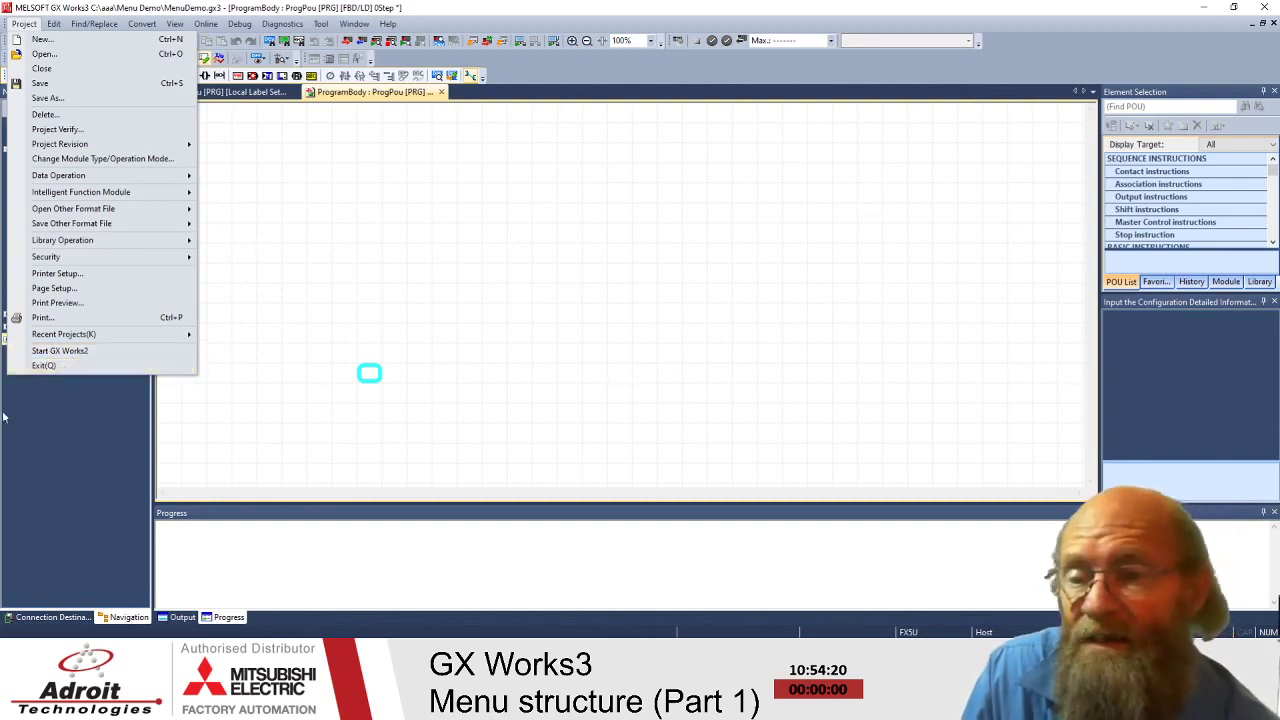
mouse_move(94, 23)
mouse_move(21, 14)
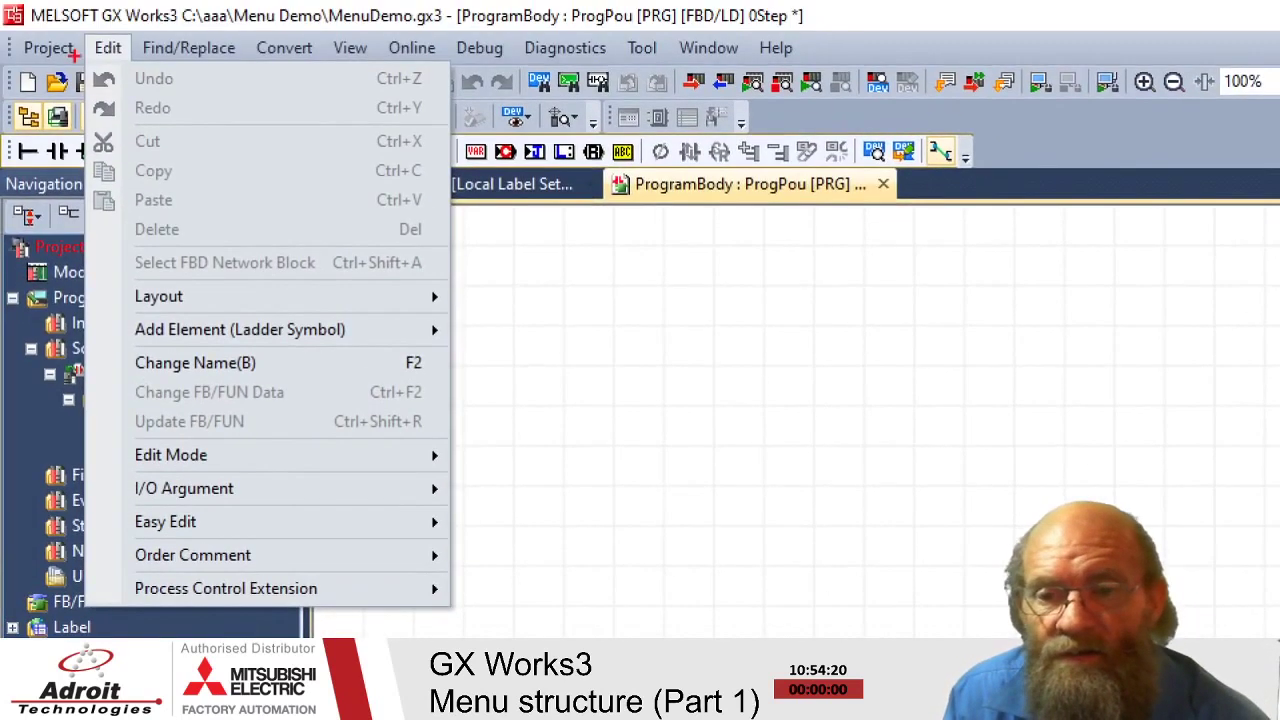
- Pen-mark the Edit menu shortcuts for undo, cut, clipboard, rename/FB update and network block selection
drag(365, 87, 442, 90)
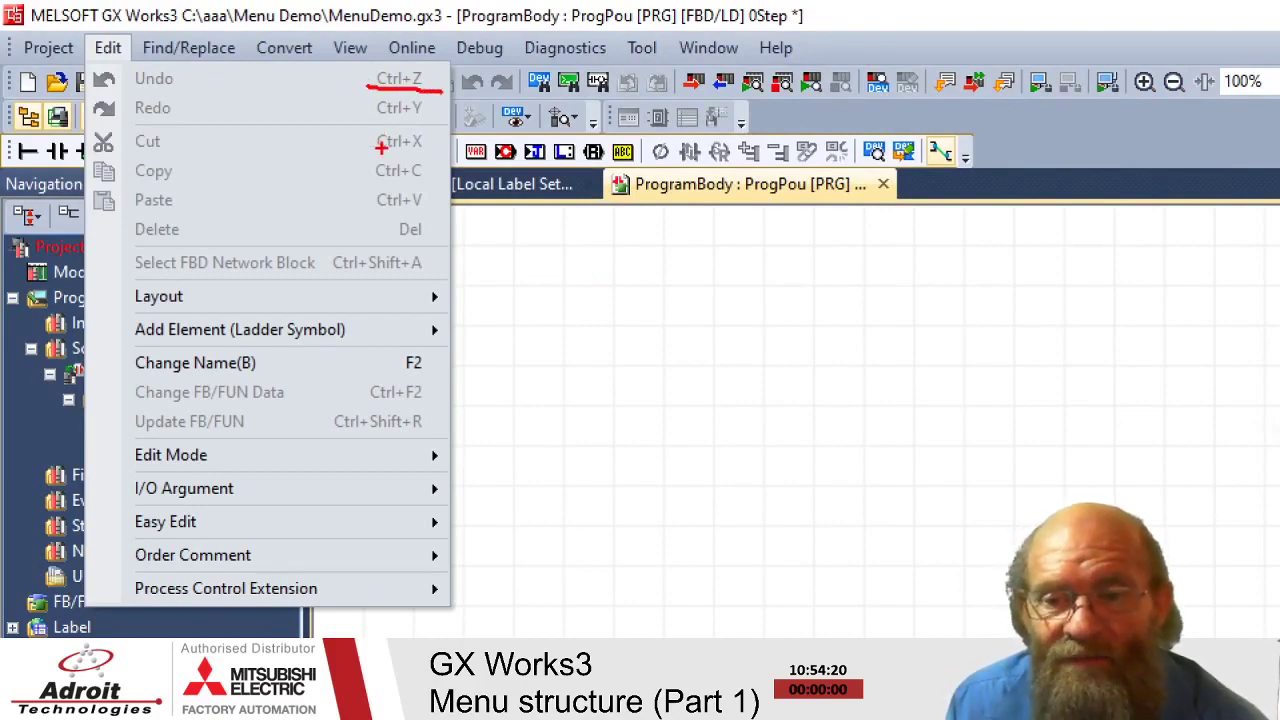
drag(376, 154, 434, 153)
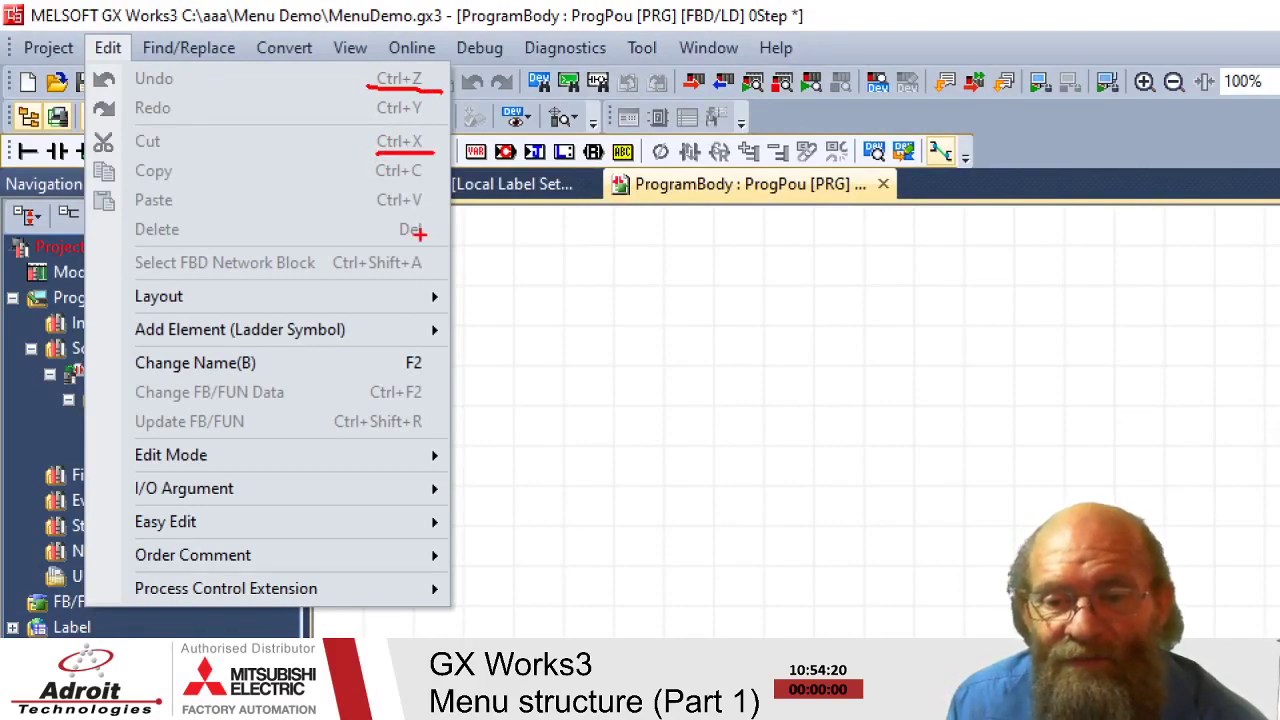
mouse_move(424, 246)
mouse_down()
mouse_move(428, 66)
mouse_move(362, 66)
mouse_move(364, 238)
mouse_move(428, 242)
mouse_up()
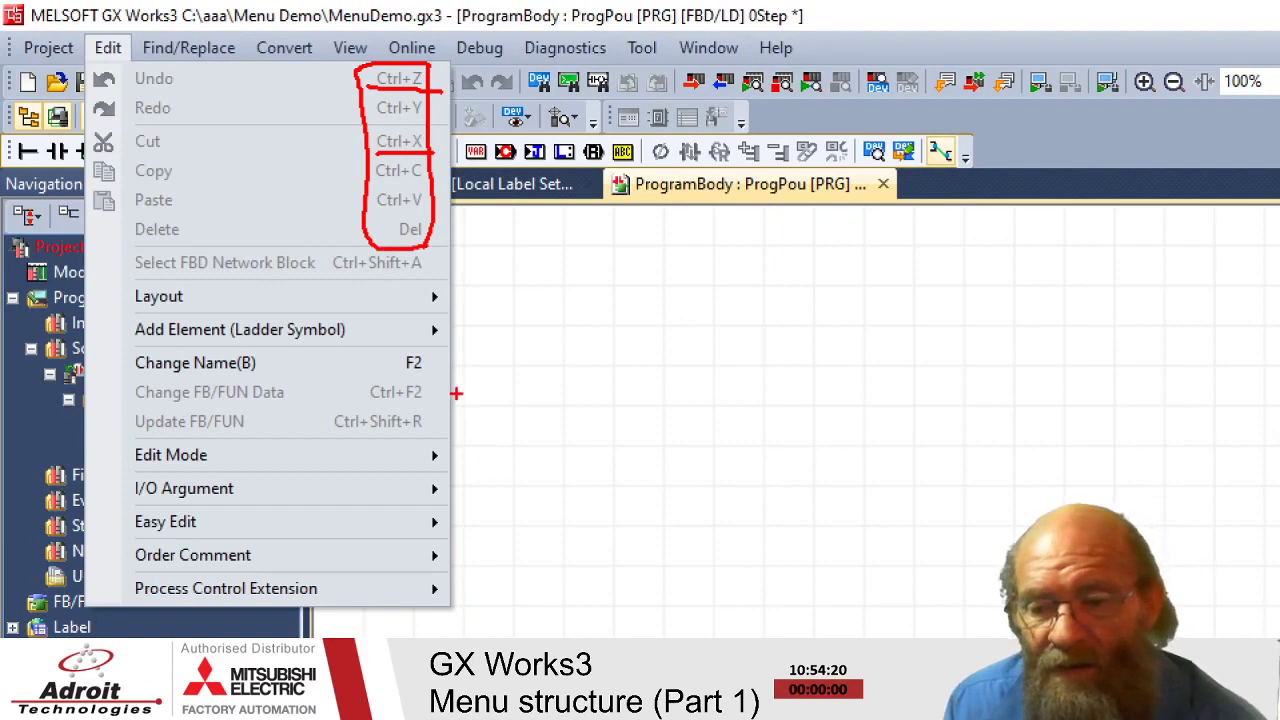
mouse_move(322, 433)
mouse_down()
mouse_move(434, 436)
mouse_move(446, 410)
mouse_move(421, 349)
mouse_move(362, 350)
mouse_move(320, 431)
mouse_up()
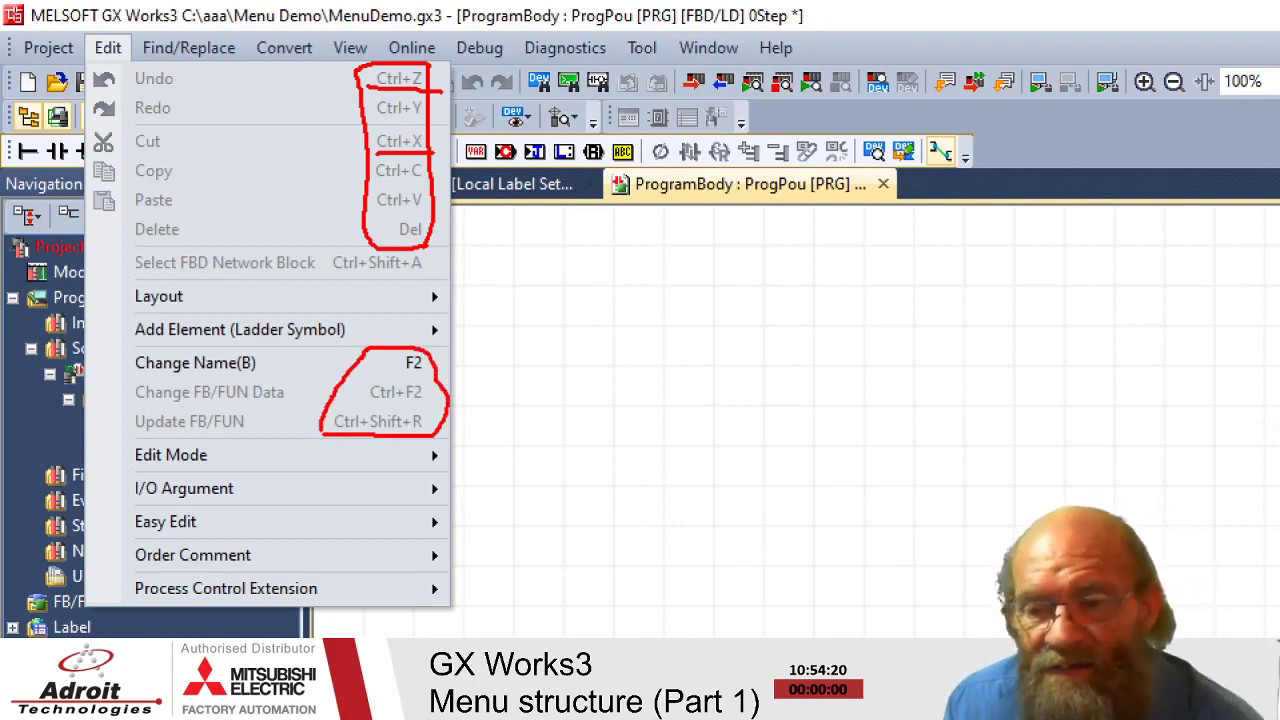
drag(329, 278, 448, 279)
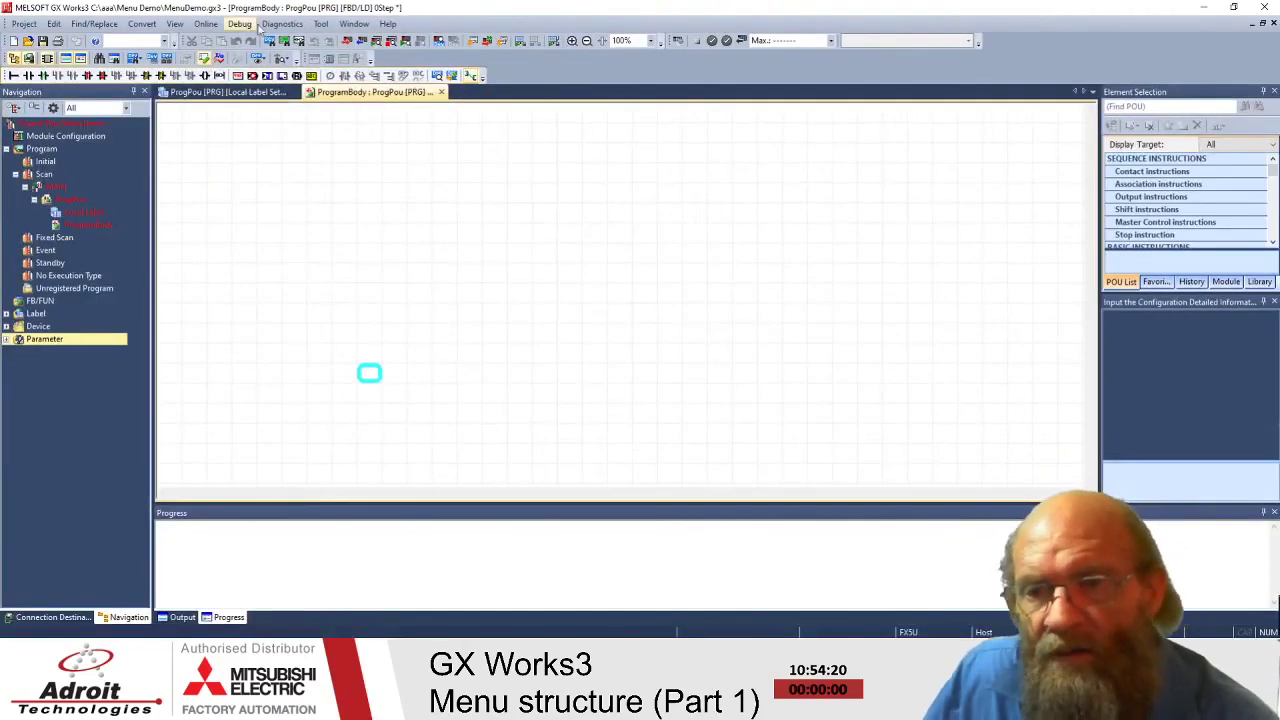
click(57, 26)
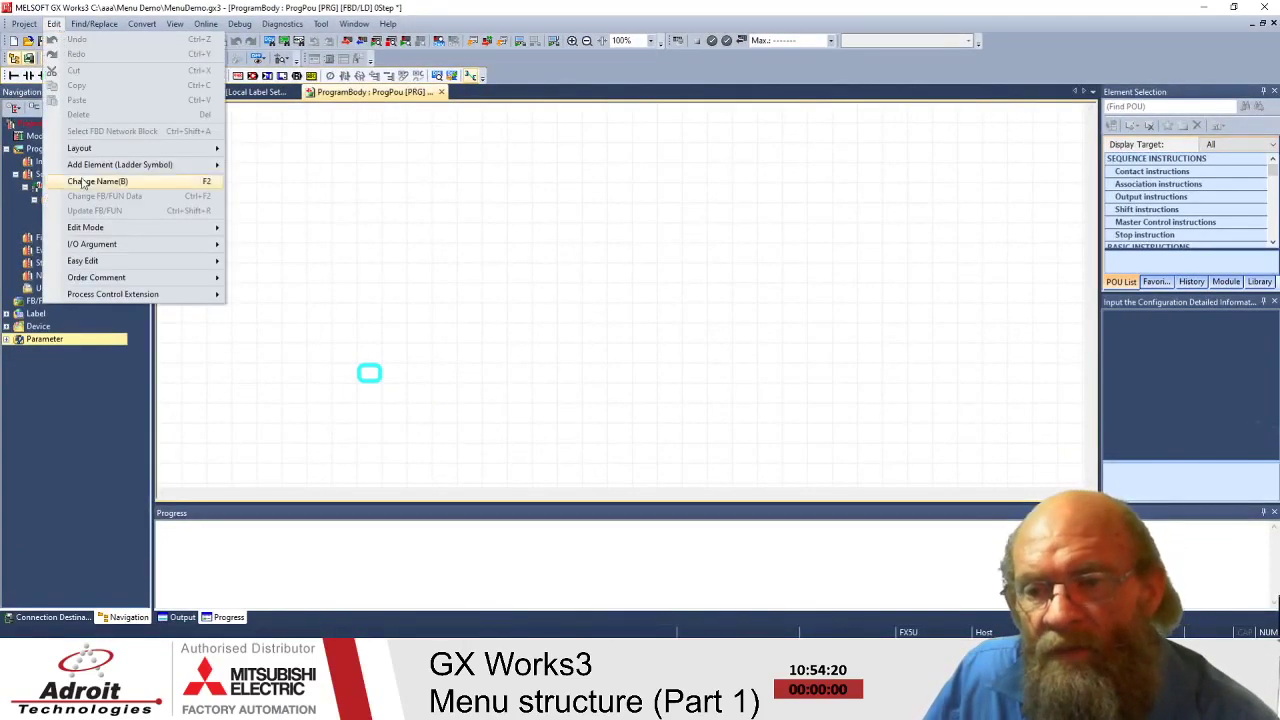
mouse_move(88, 152)
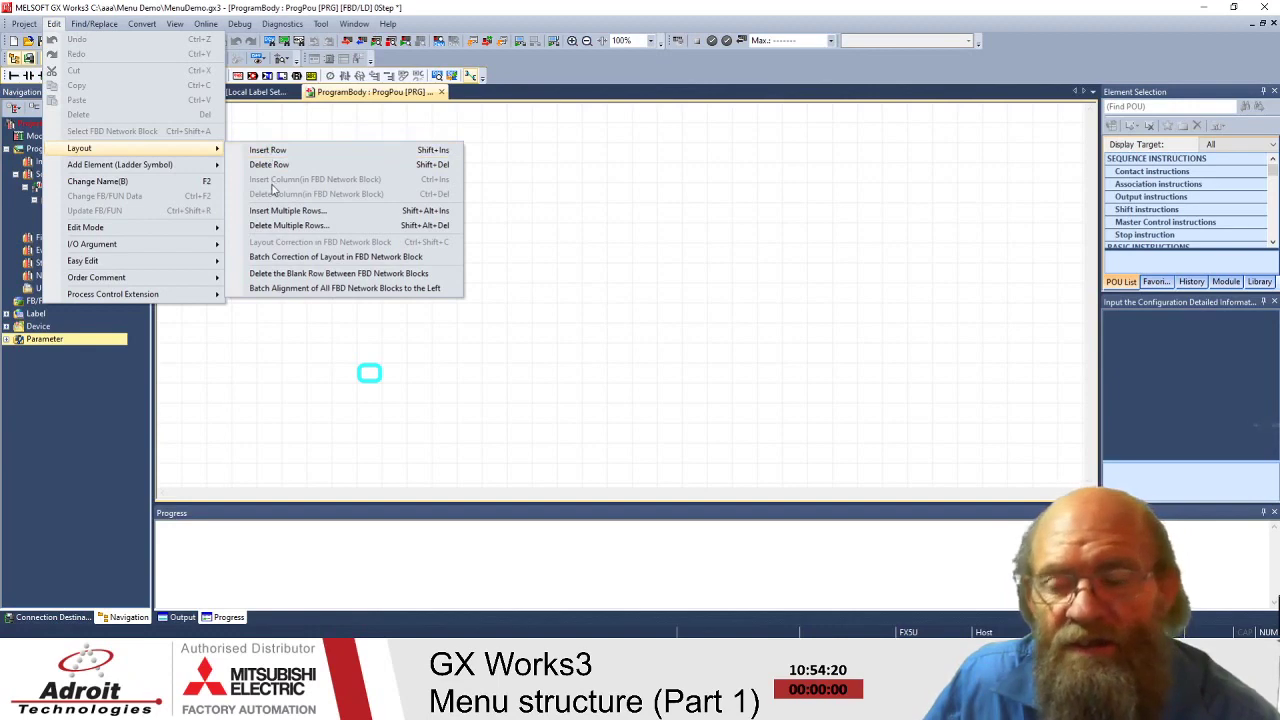
click(500, 316)
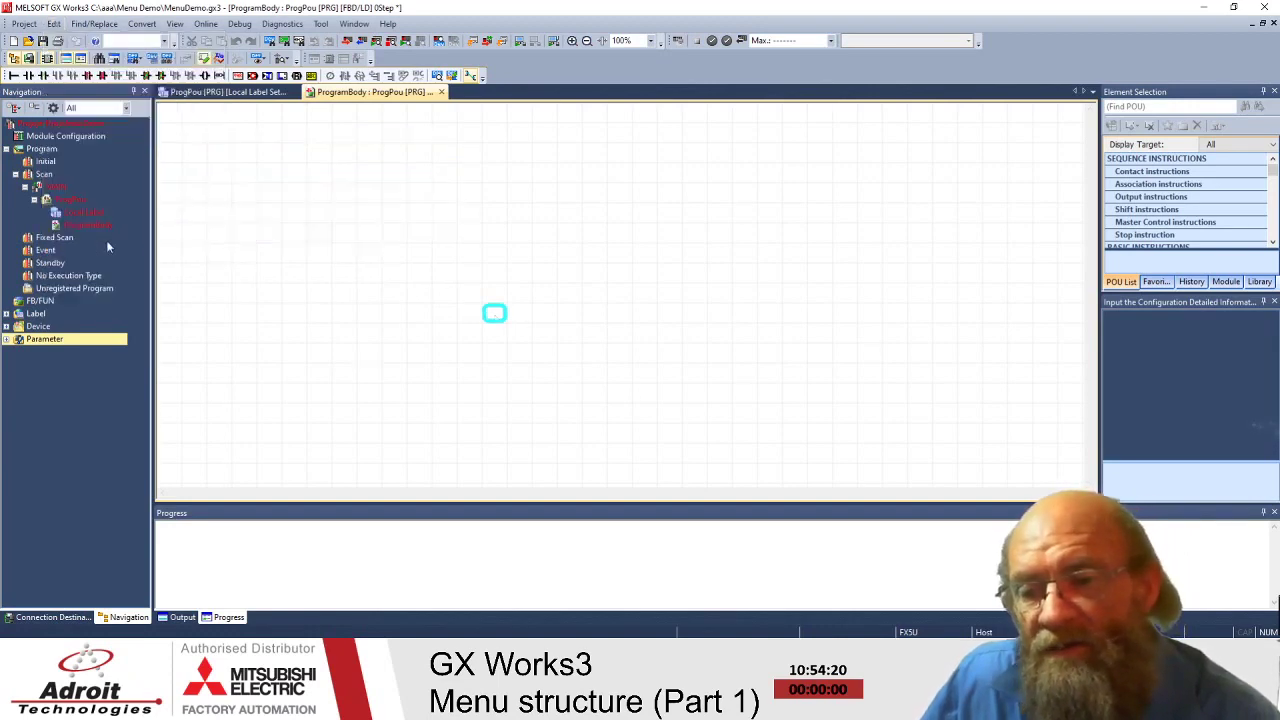
- Select ProgramBody, view ProgPou's context menu without adding a worksheet, and shift the canvas cursor left
click(94, 224)
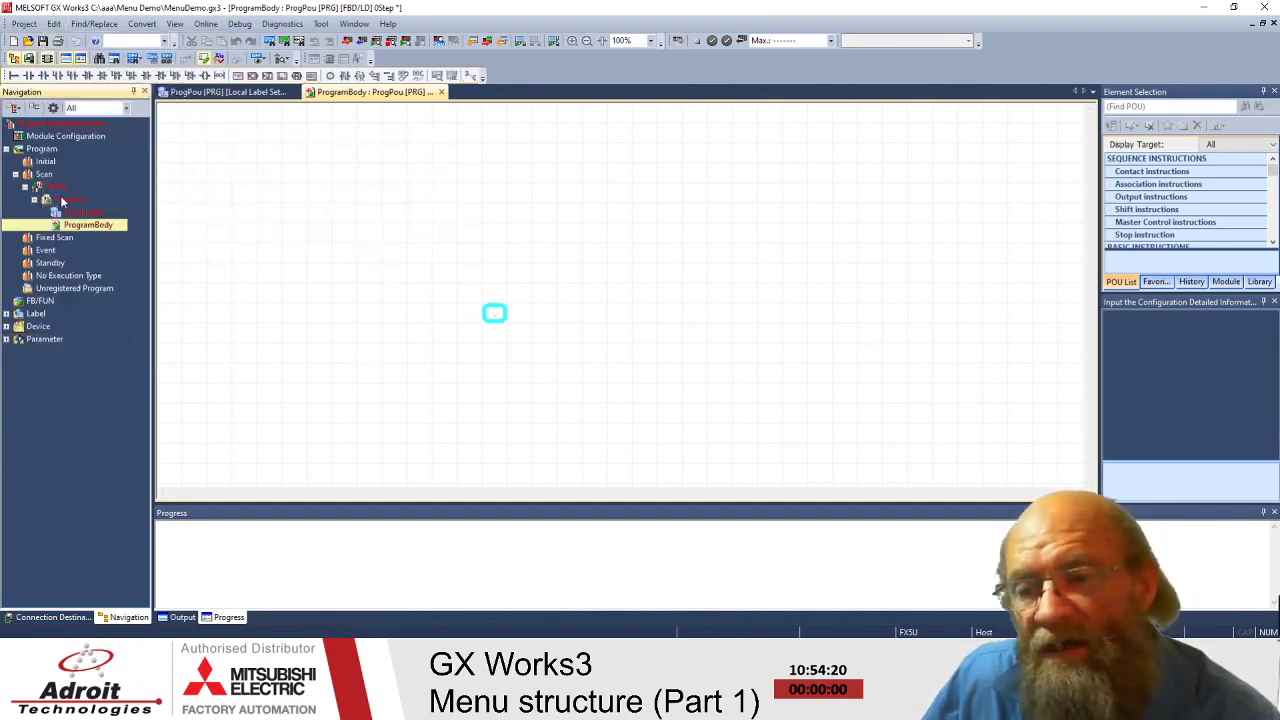
right_click(62, 202)
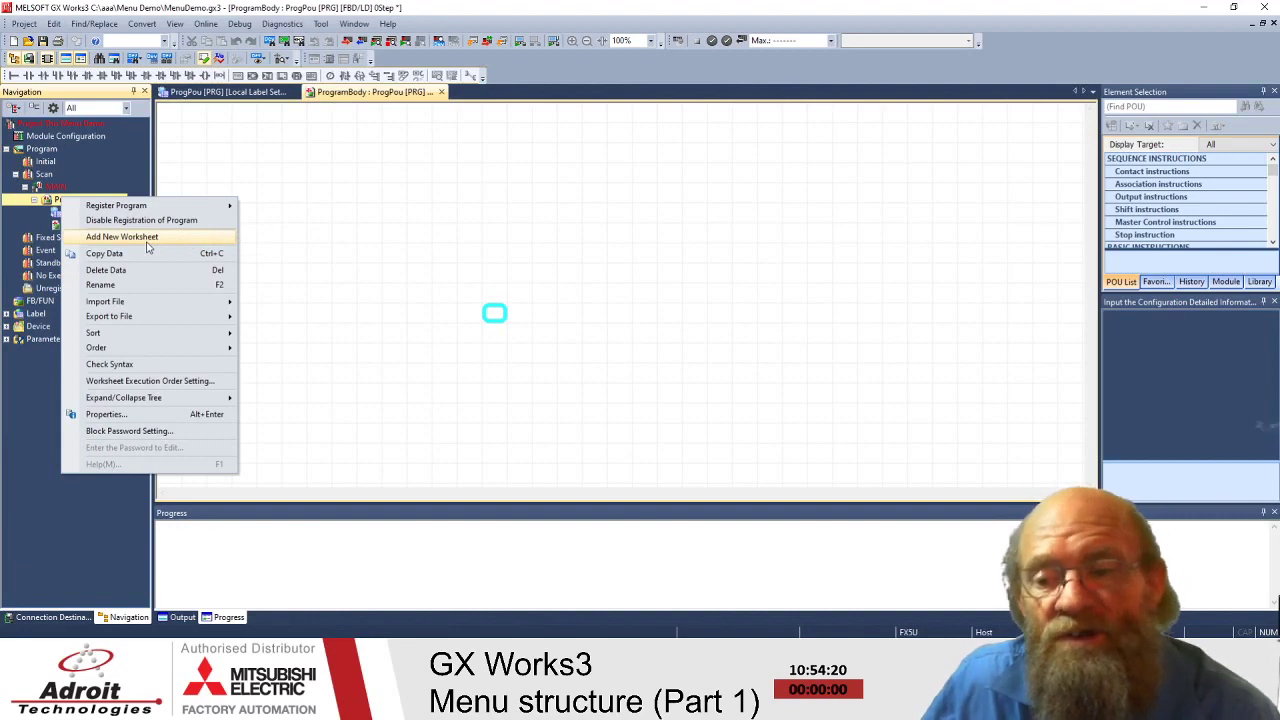
click(388, 232)
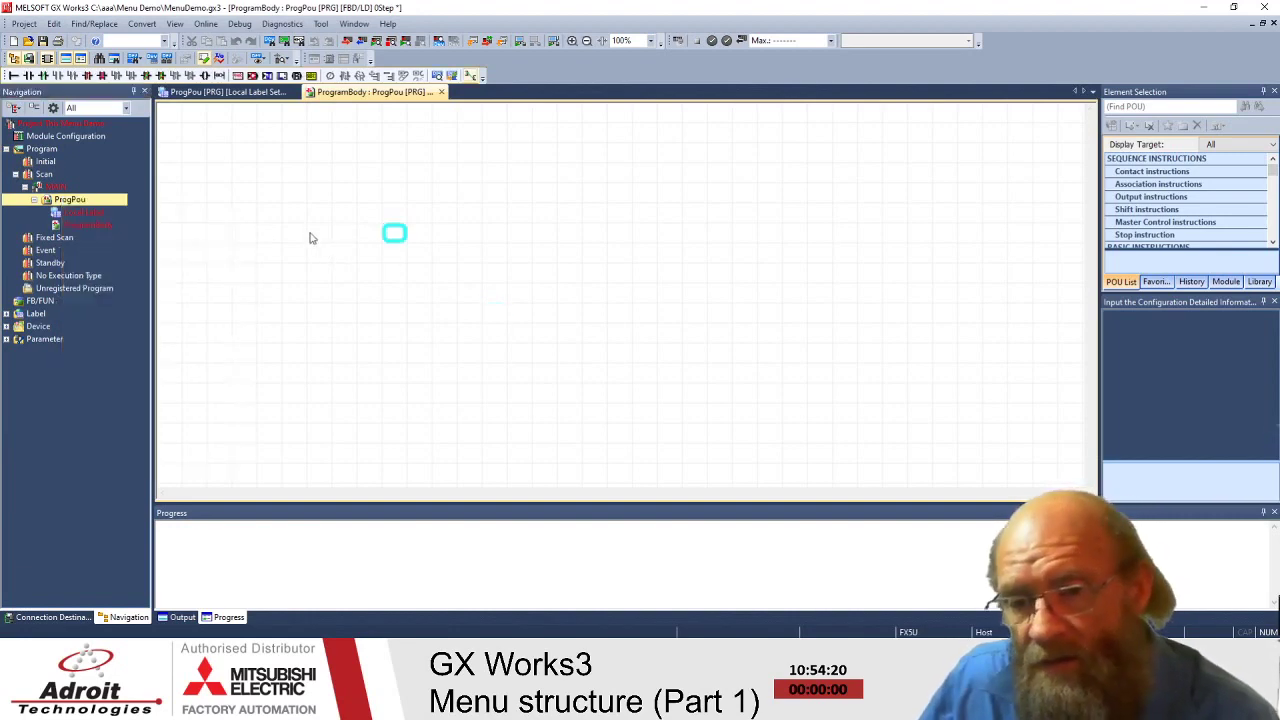
key(Left)
key(Left)
key(Left)
key(Left)
- Bring up the canvas command list with Shift+F10, then view and close Edit > Layout
key(shift+F10)
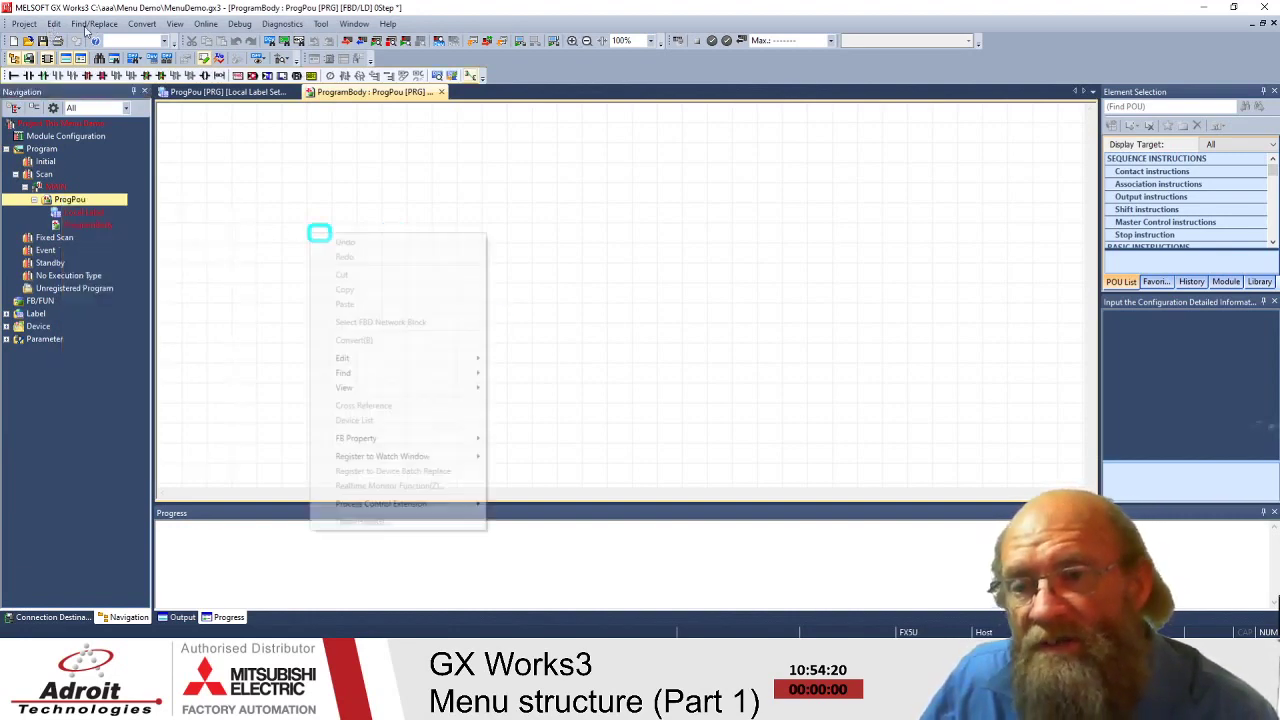
click(57, 30)
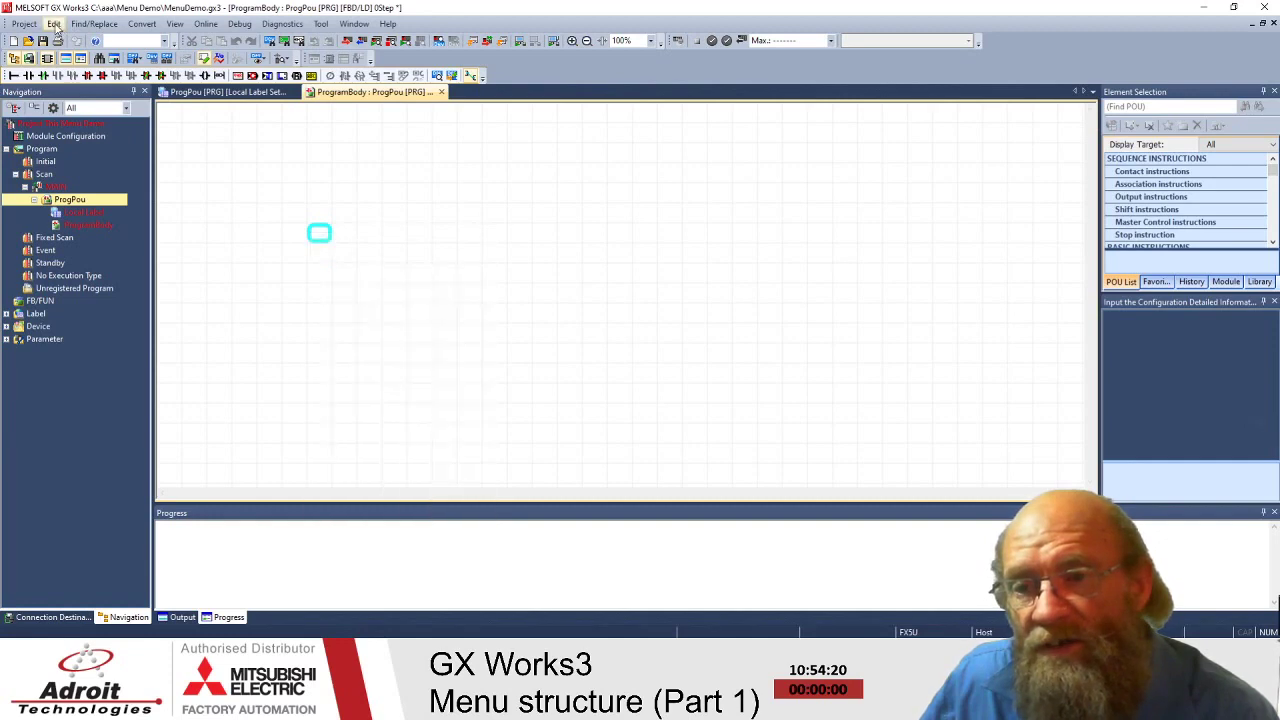
click(54, 23)
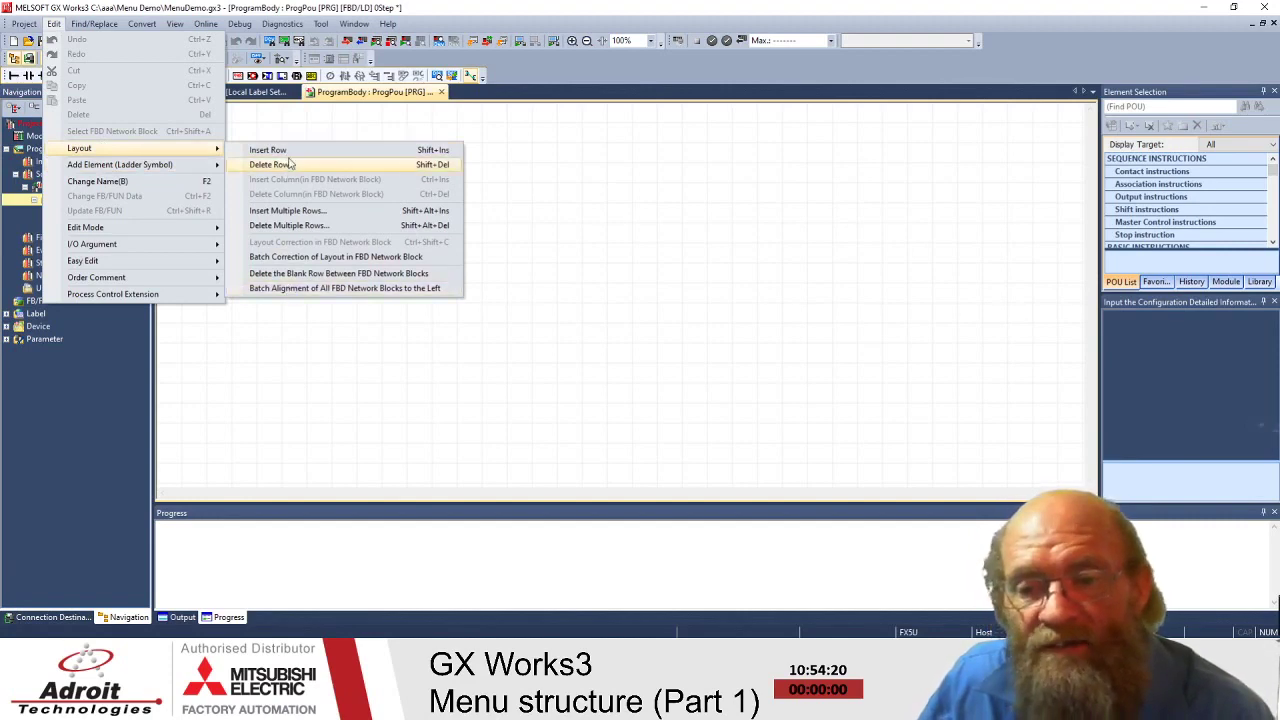
click(596, 269)
- Show the canvas right-click Edit submenu, then return to the Edit > Layout row commands
right_click(596, 269)
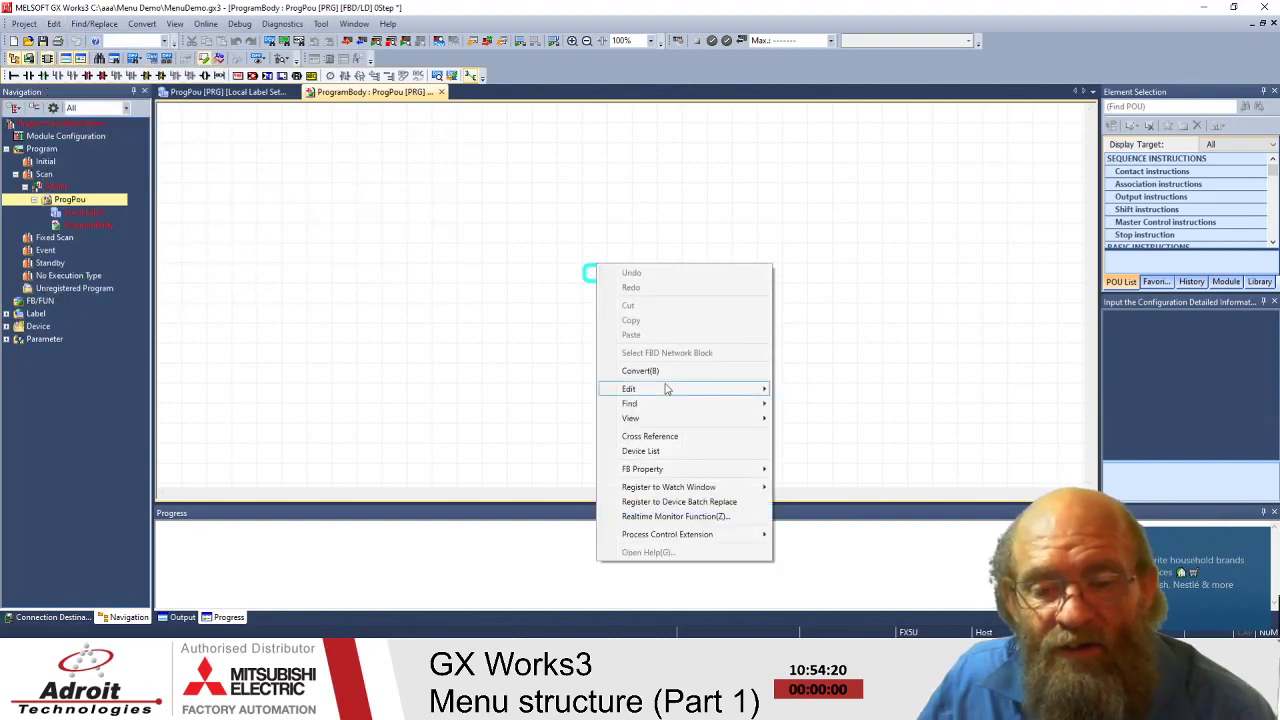
mouse_move(667, 389)
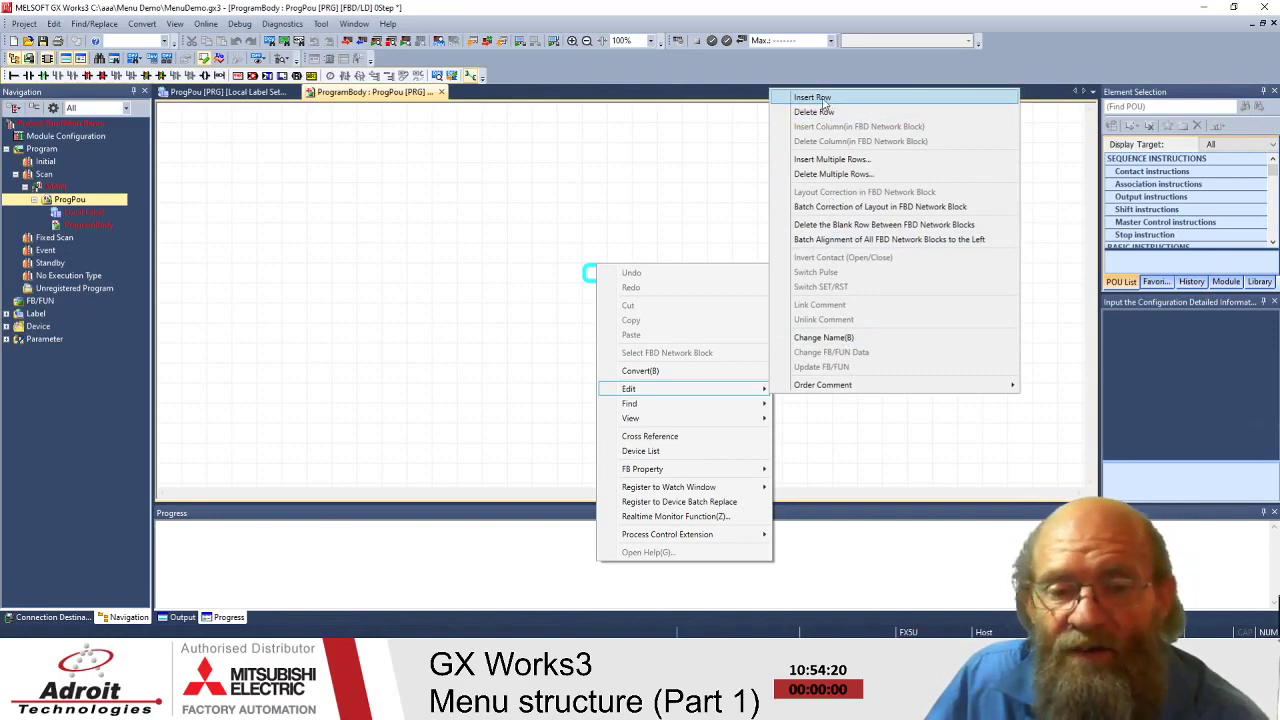
click(57, 22)
click(54, 23)
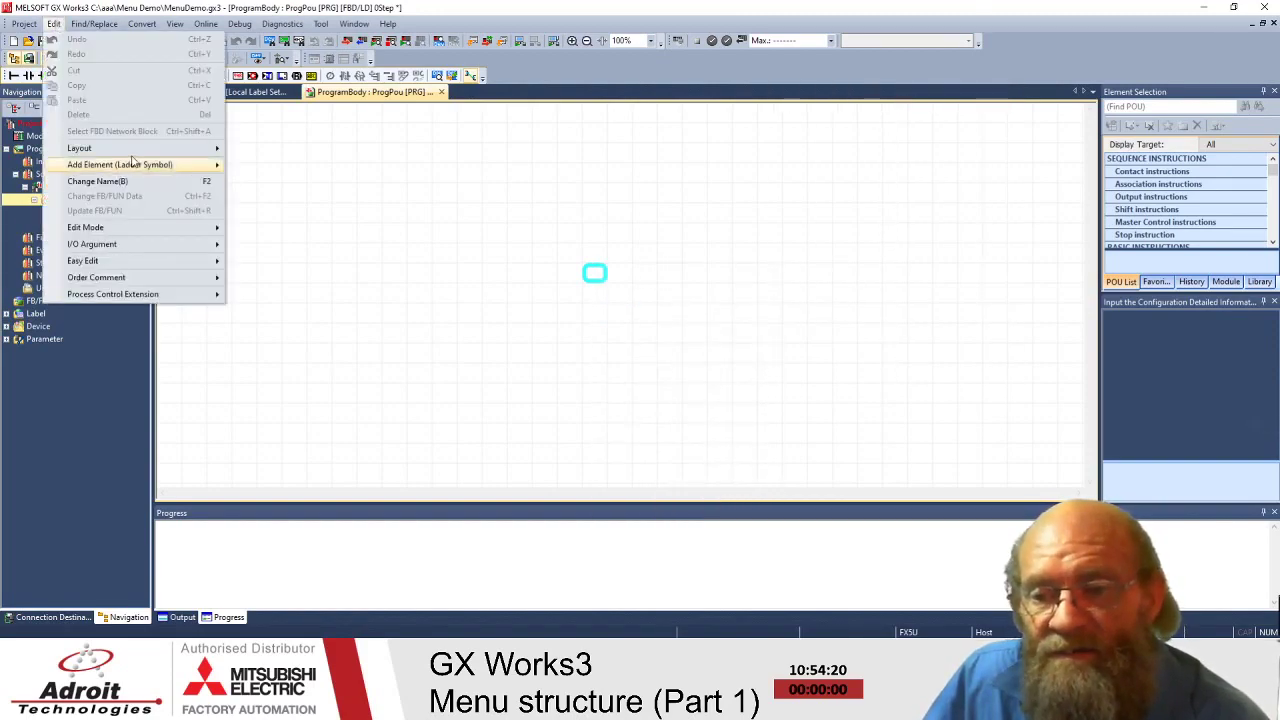
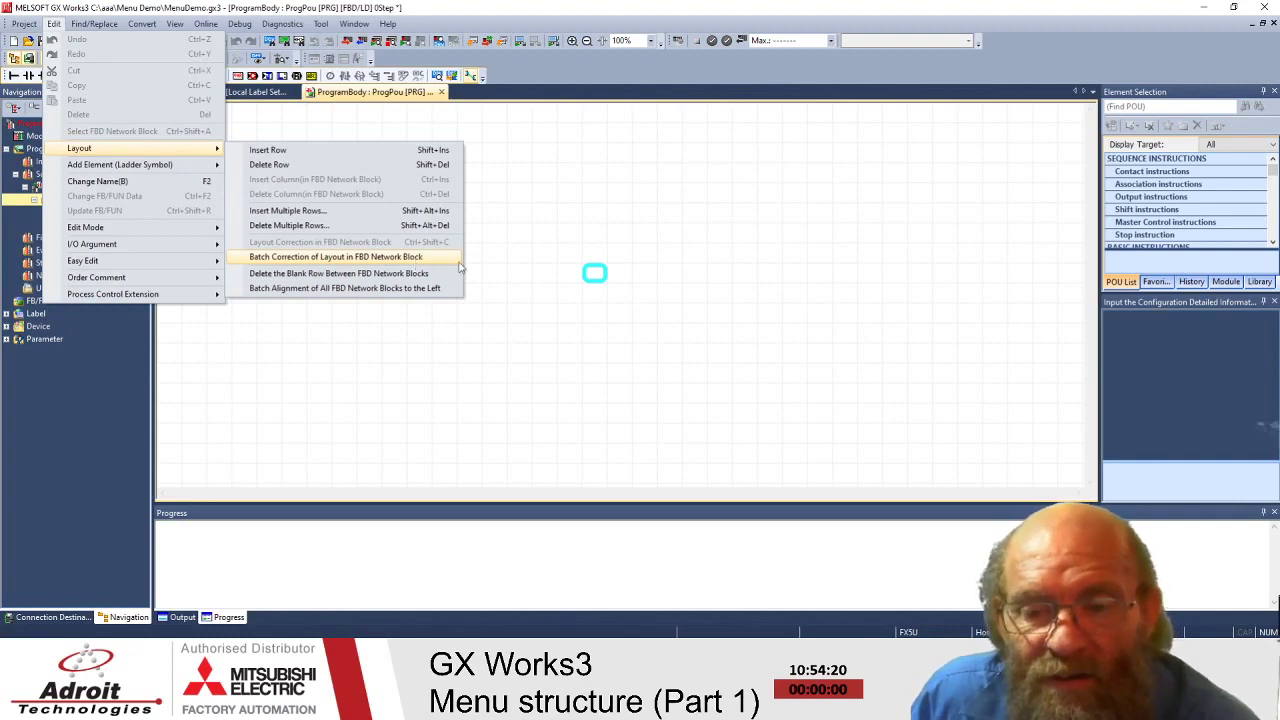
- Dismiss the Edit > Layout options by clicking the empty FBD canvas, applying no layout command
click(555, 308)
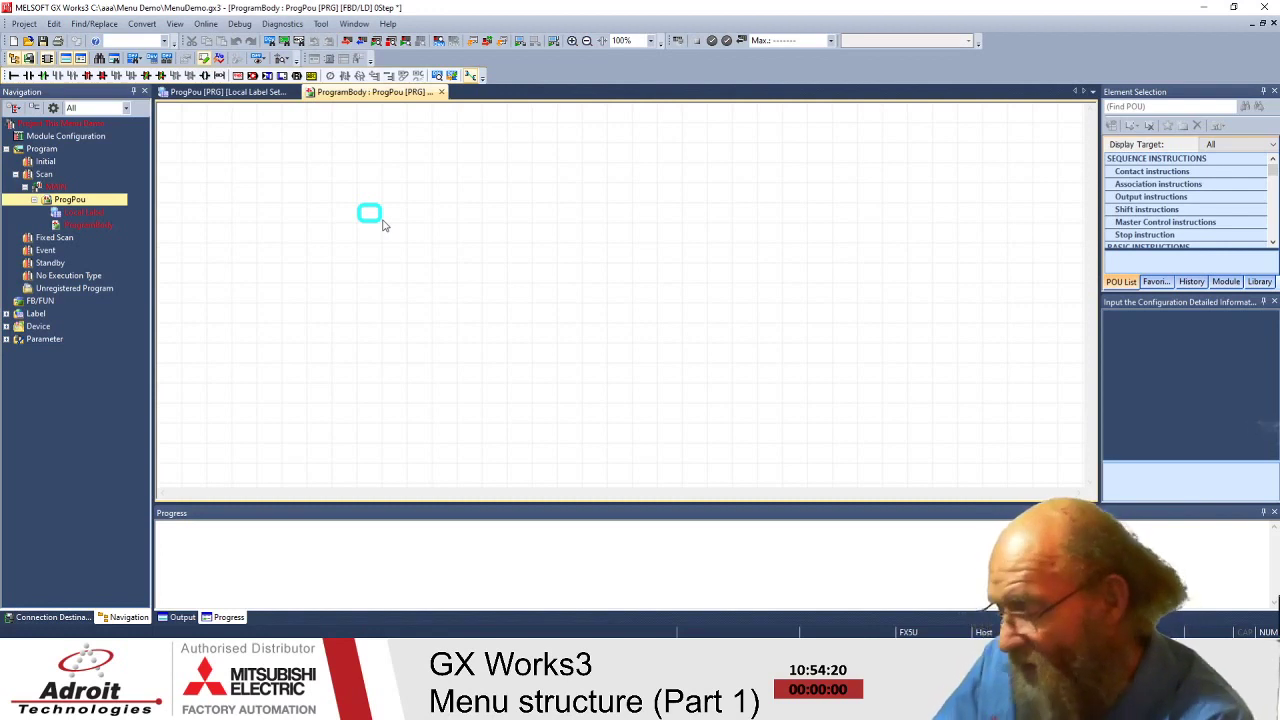
- Enter m0 to place an M0 element on the sheet and shift it left
text(m)
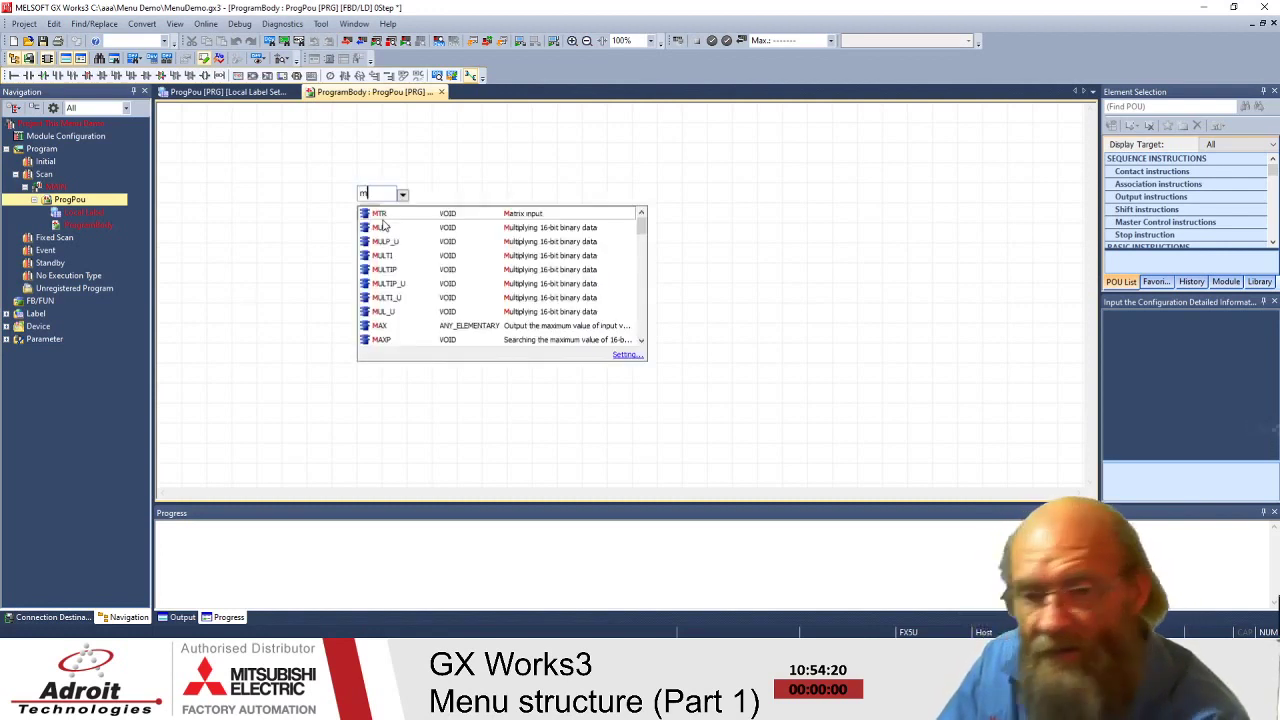
text(0)
key(Return)
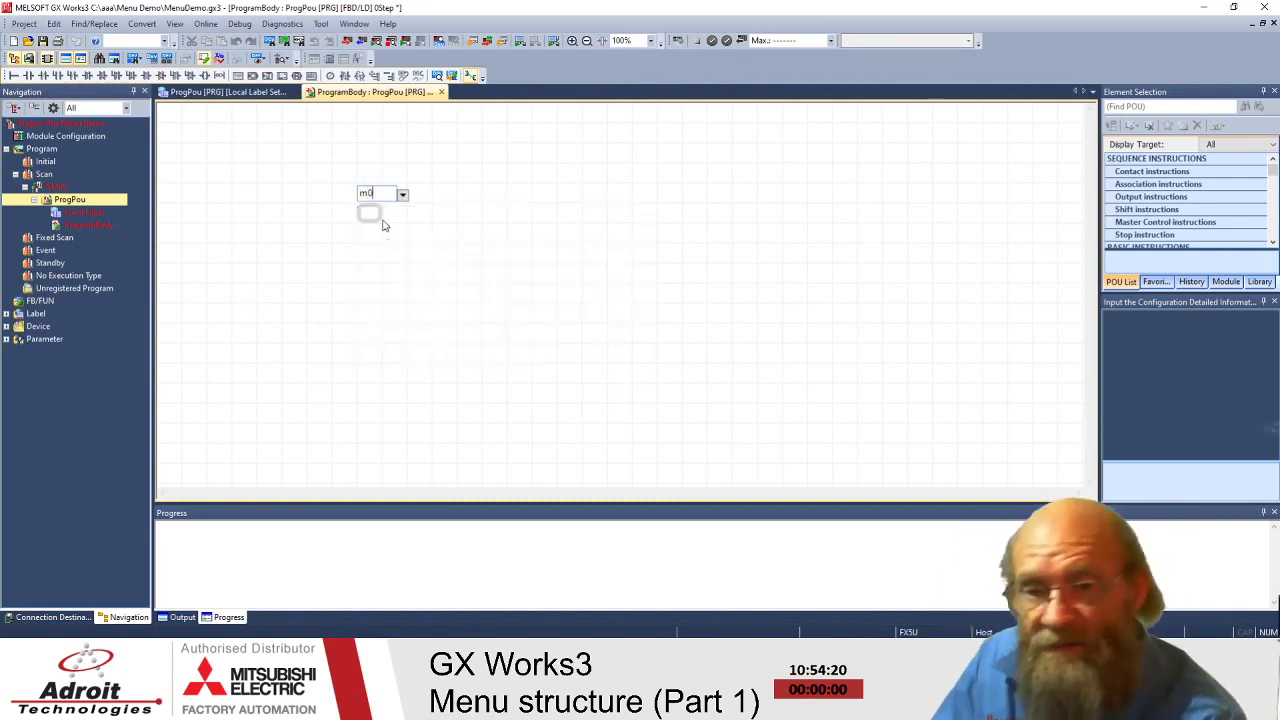
click(418, 290)
drag(397, 218, 326, 224)
- Add a variable box near the top, plus open contacts lower on the sheet and right of M0
click(329, 140)
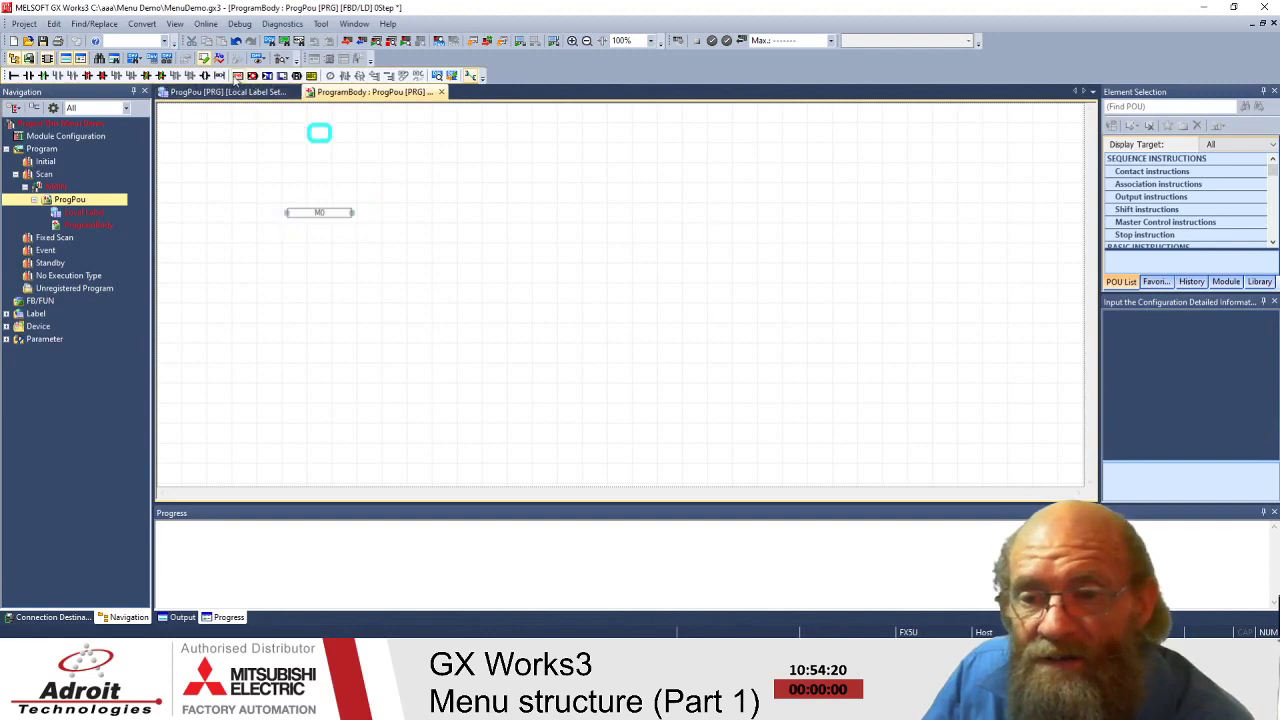
click(238, 77)
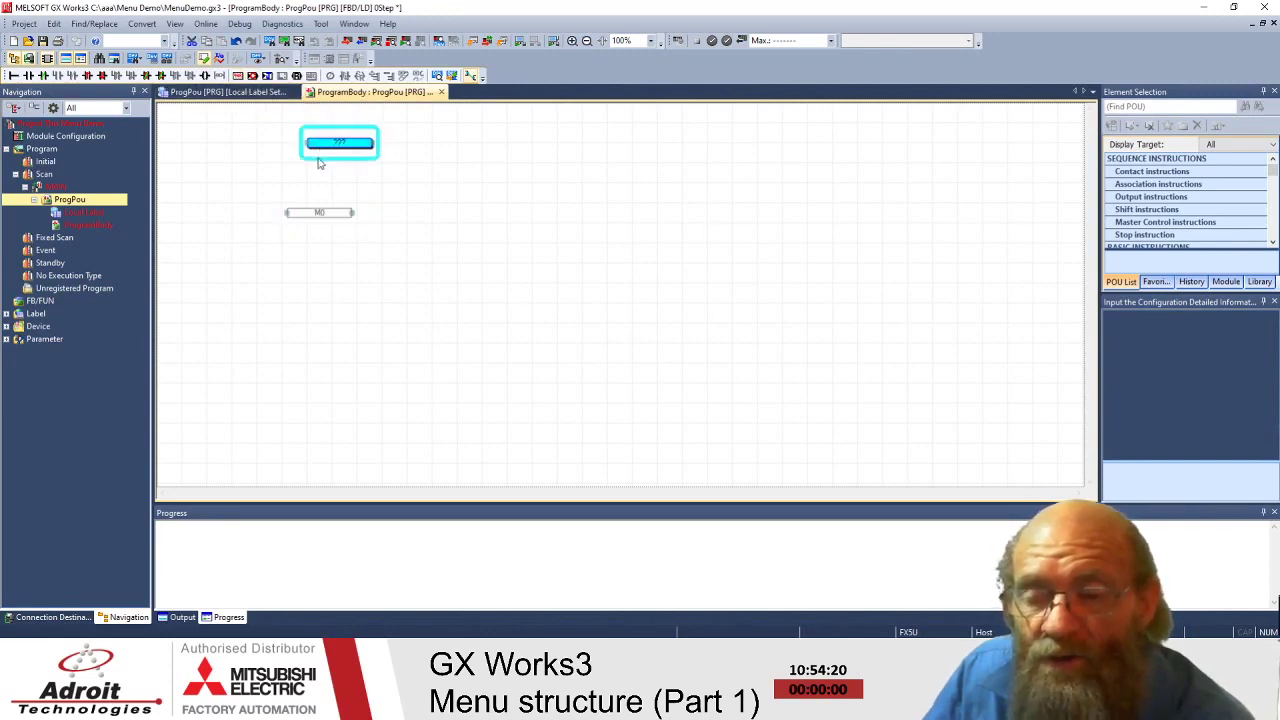
drag(344, 140, 344, 180)
click(350, 353)
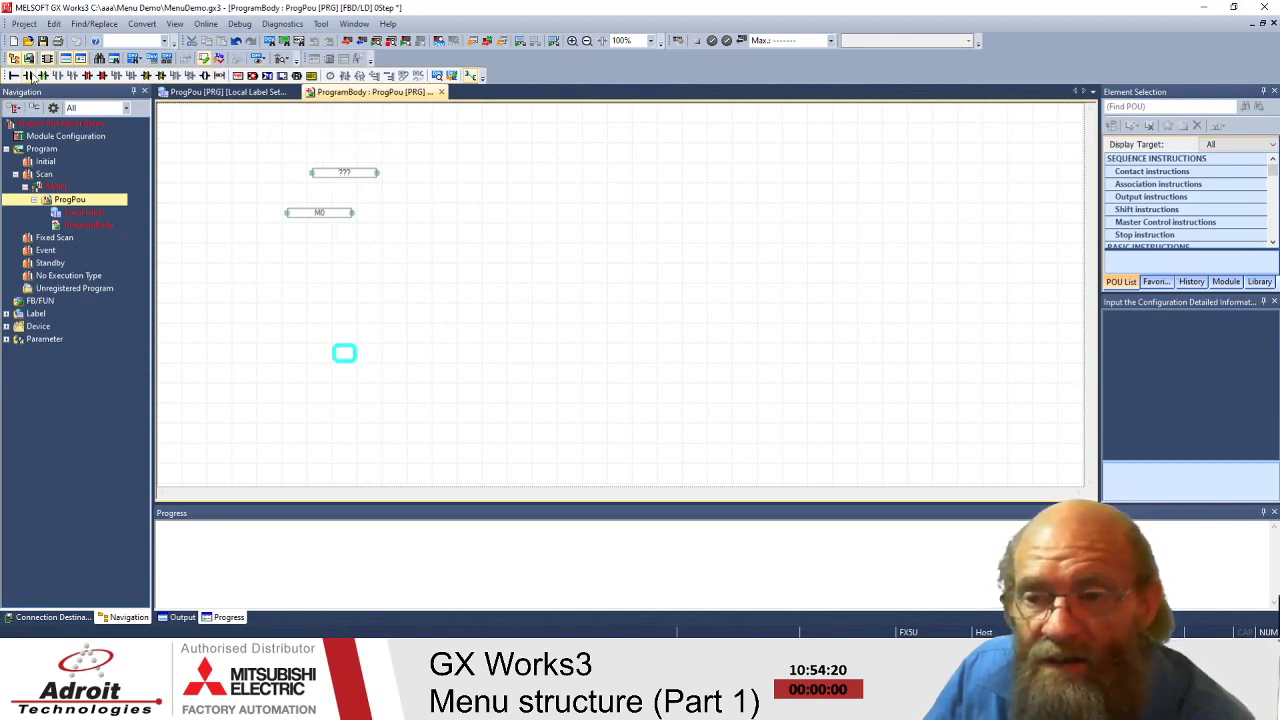
click(29, 75)
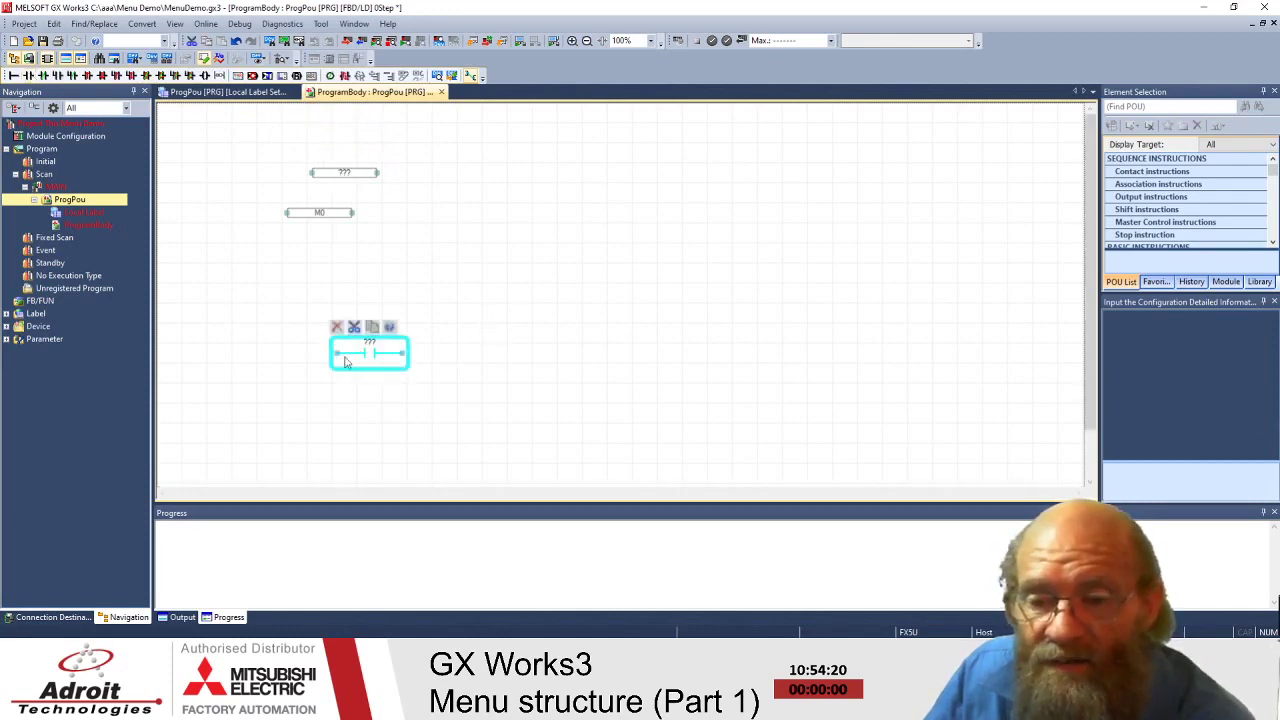
click(345, 222)
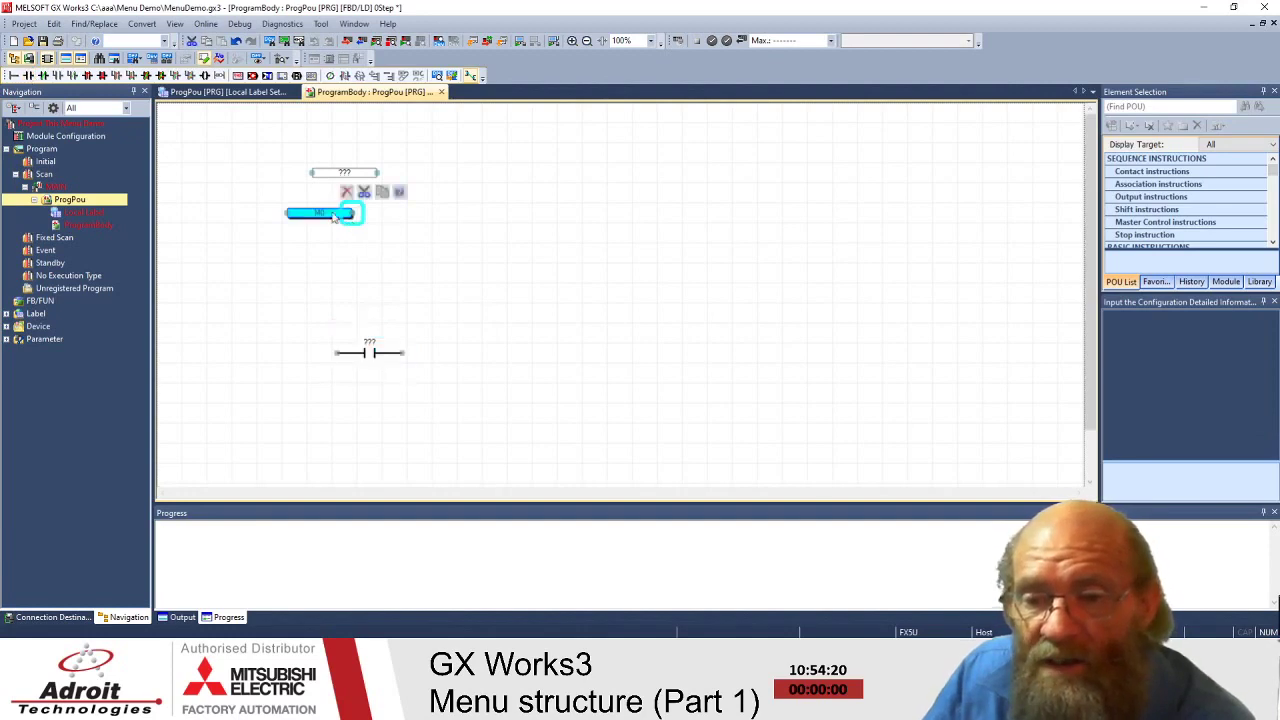
click(29, 75)
- Delete the lower open contact and the contact wired right of M0
click(478, 270)
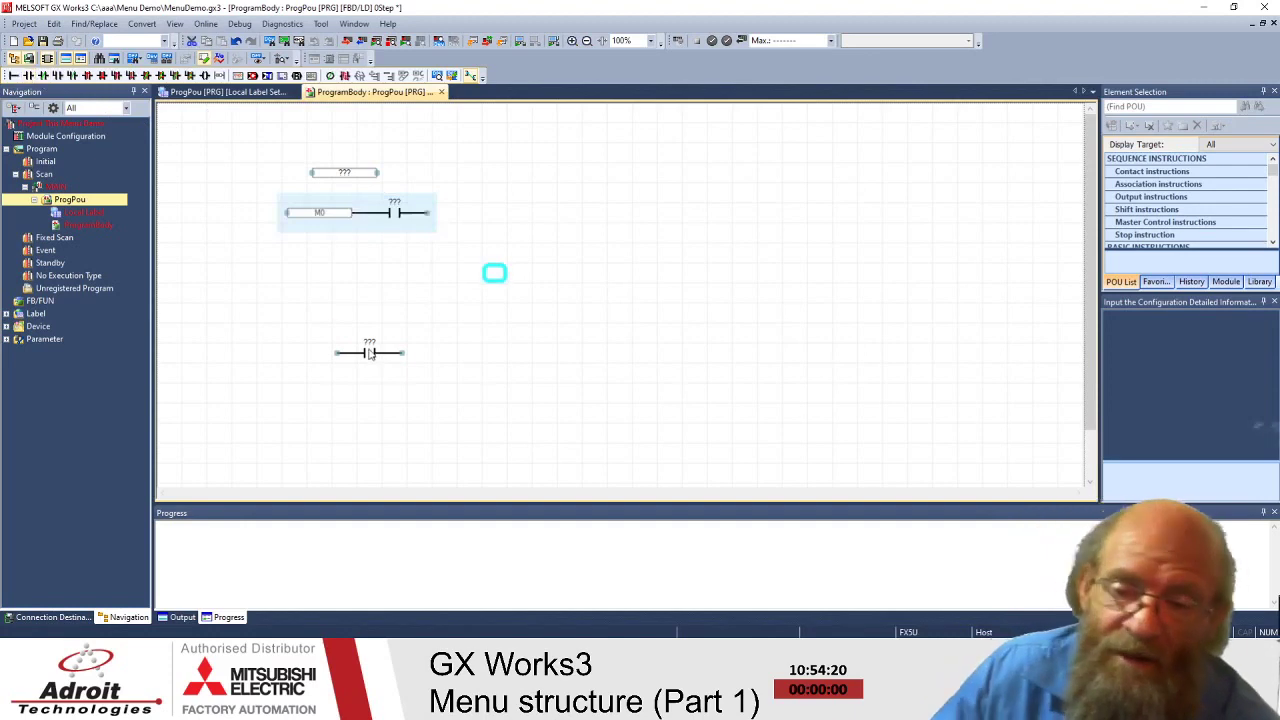
click(370, 352)
click(337, 327)
click(408, 212)
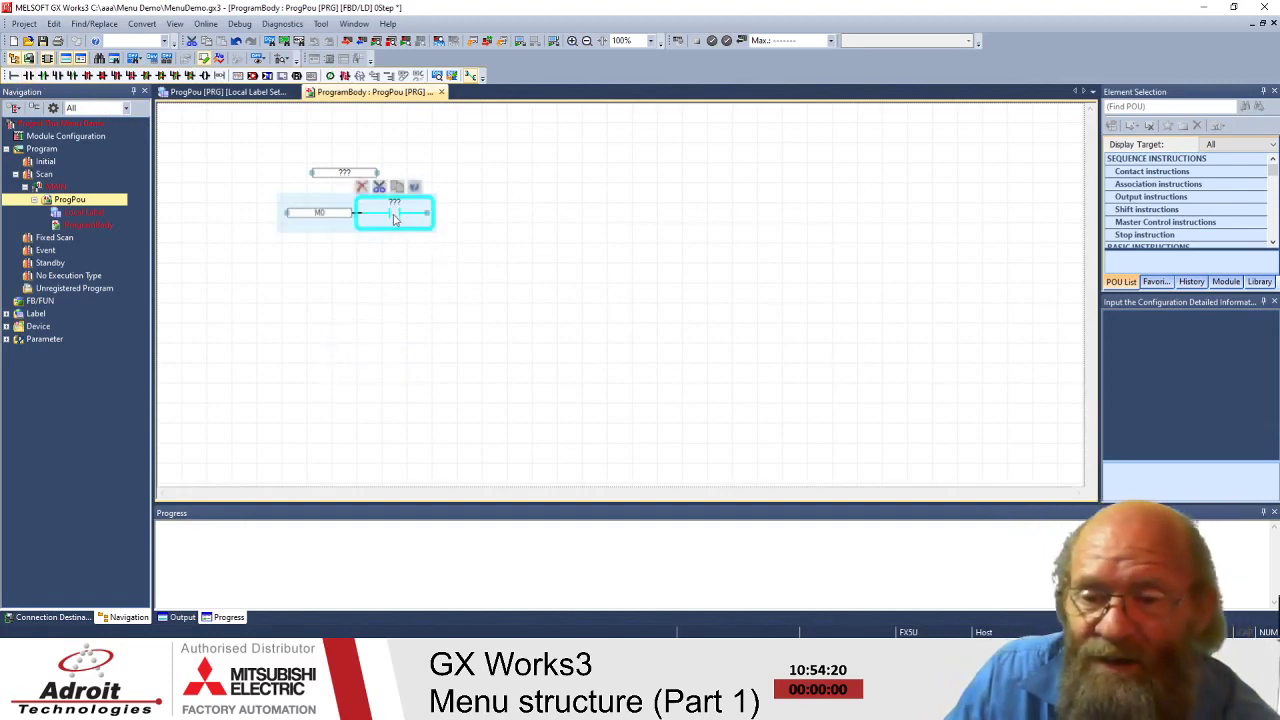
click(360, 186)
- Reposition the variable box, add a second one with F5, and place an open contact lower right
drag(340, 183, 419, 272)
click(498, 200)
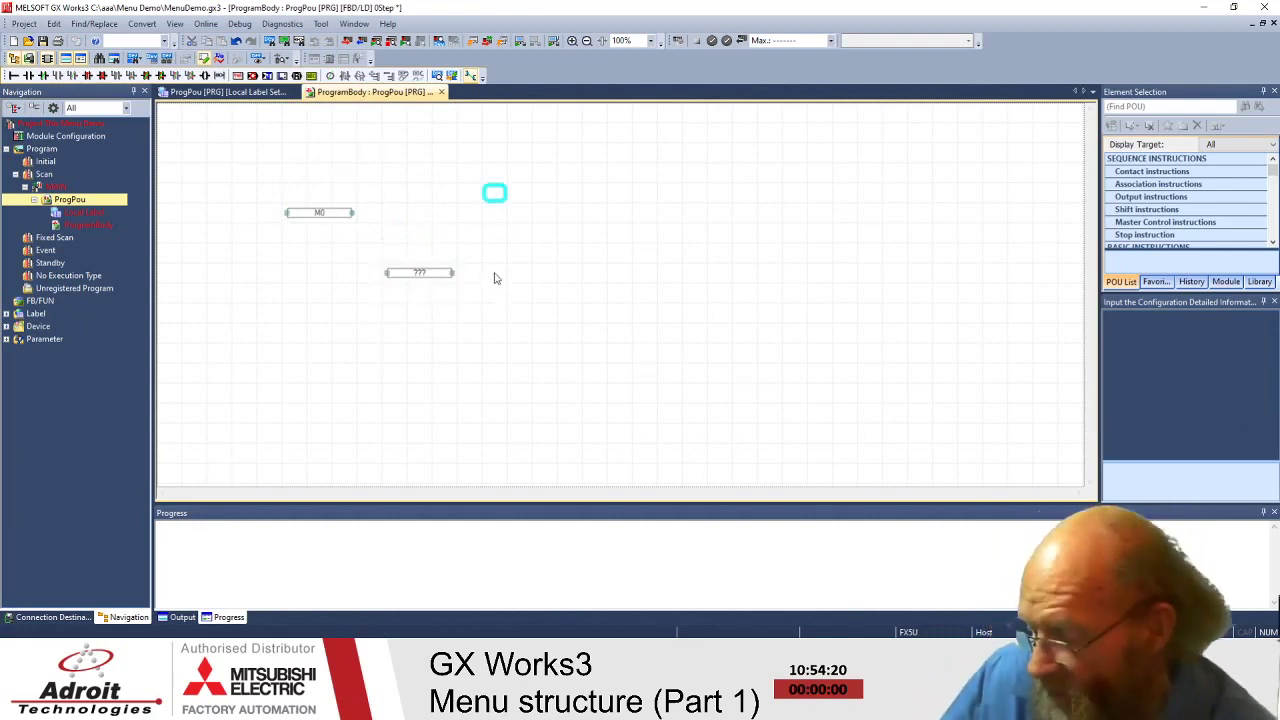
key(F5)
click(340, 370)
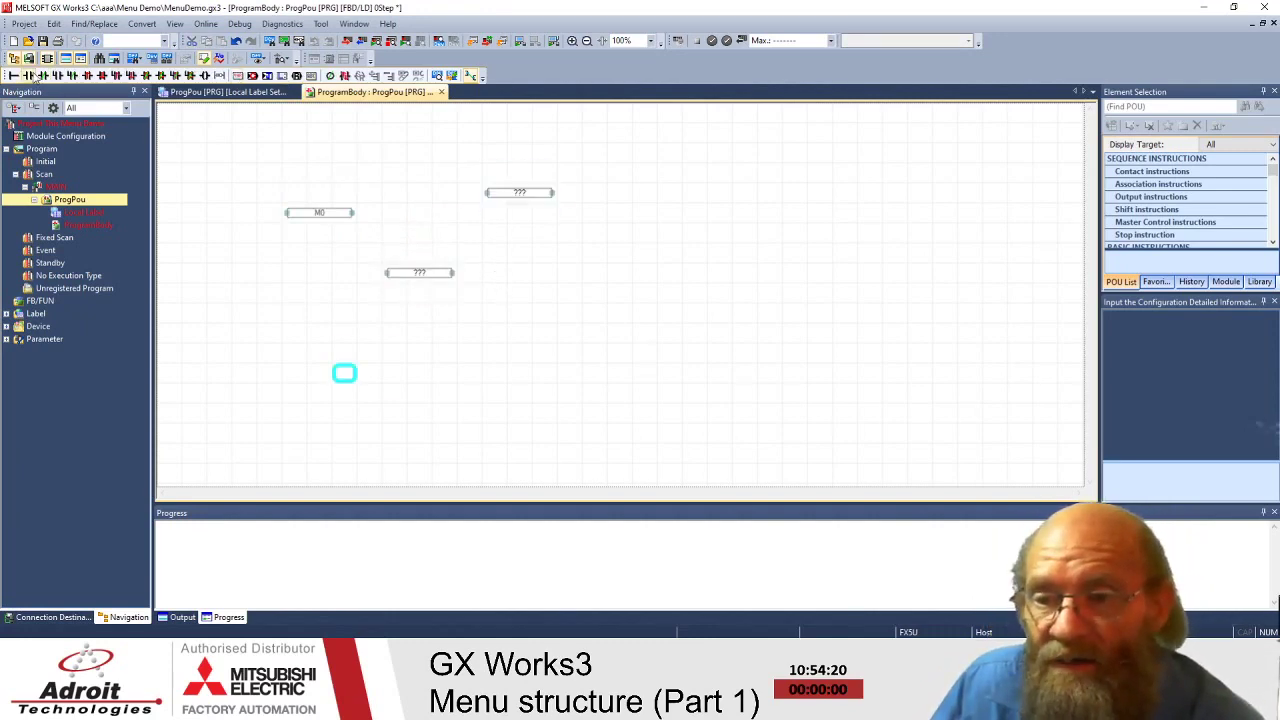
click(28, 75)
drag(373, 379, 495, 363)
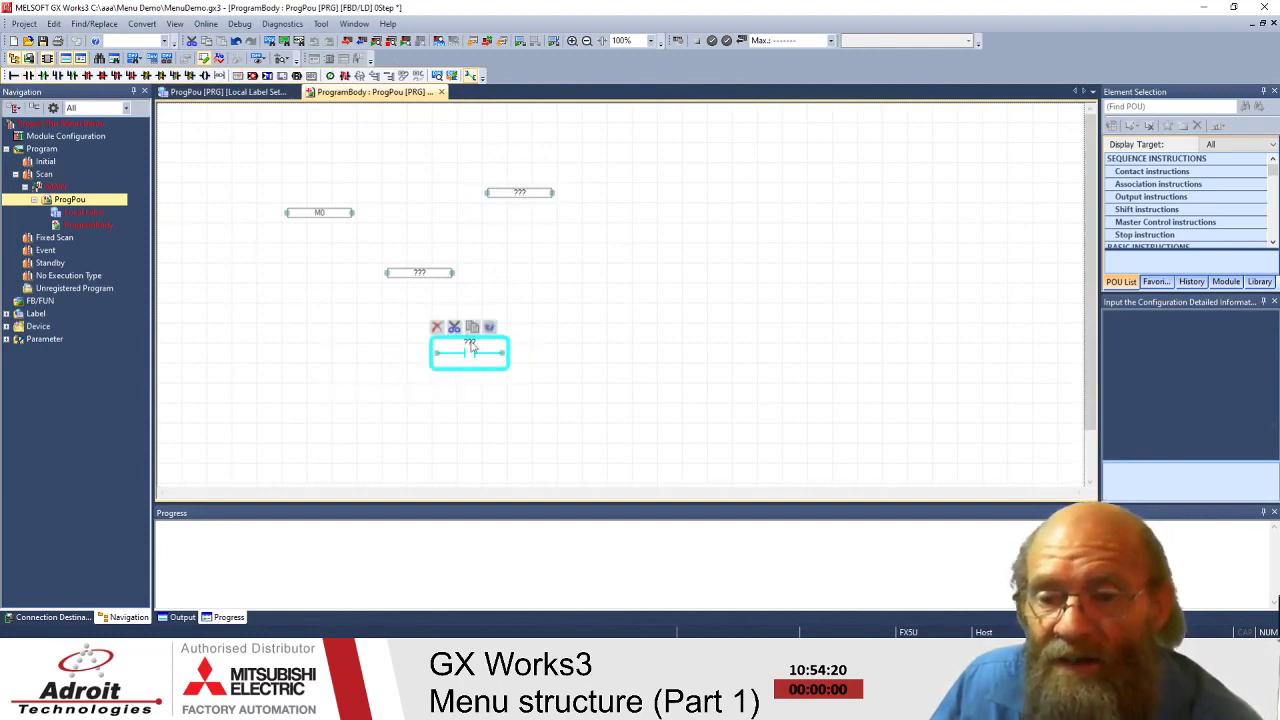
- Bring up the canvas shortcut Edit submenu listing Insert Row and layout-correction commands
right_click(420, 212)
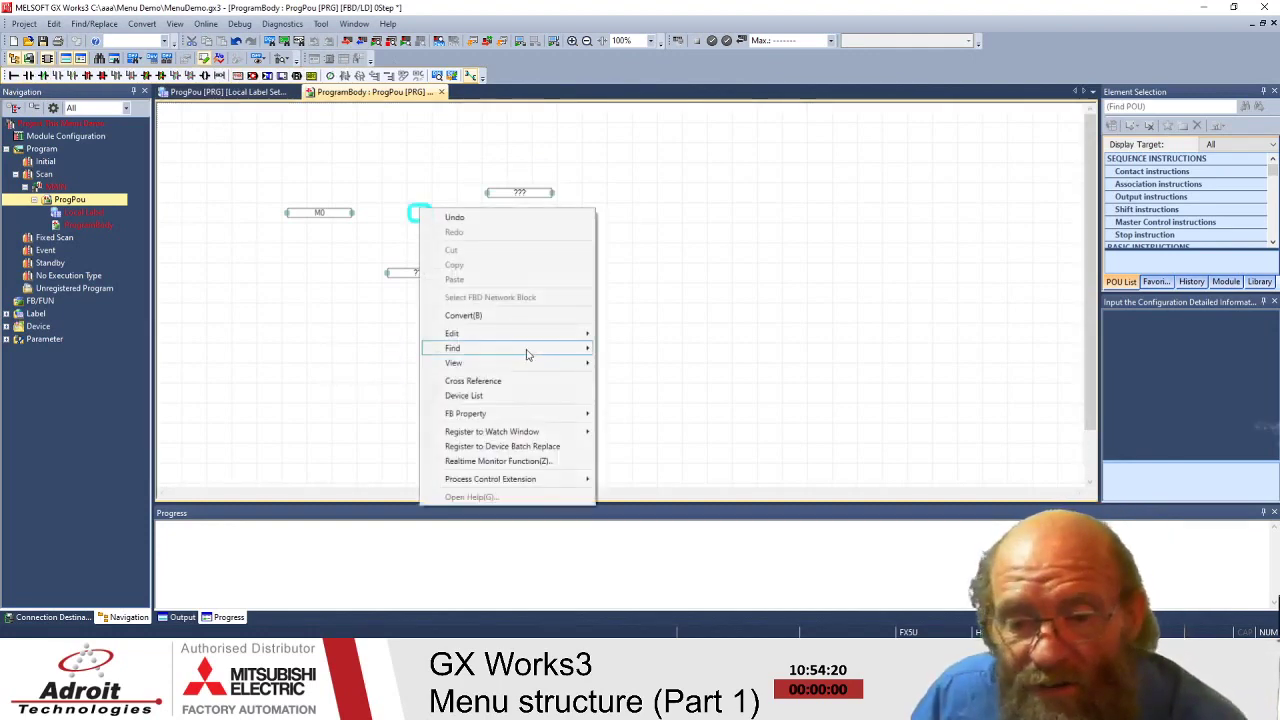
mouse_move(513, 336)
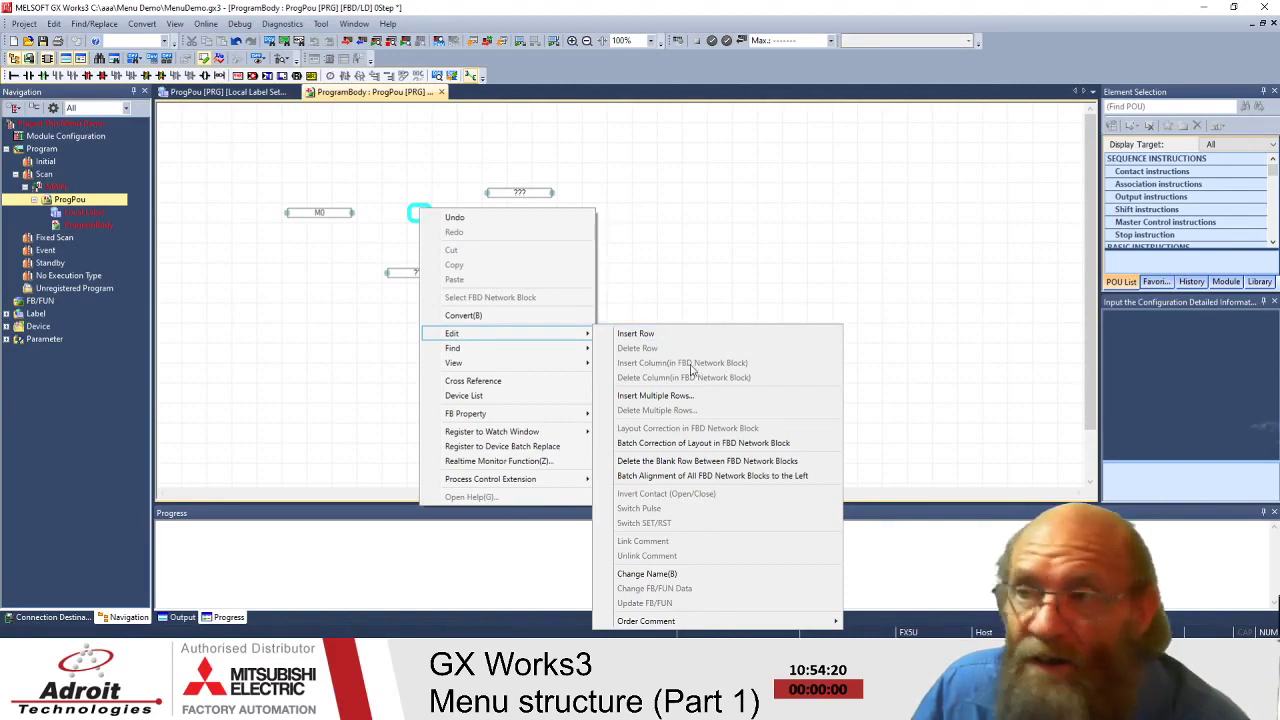
- Insert a blank row into the sheet and move the open contact lower and right
click(640, 335)
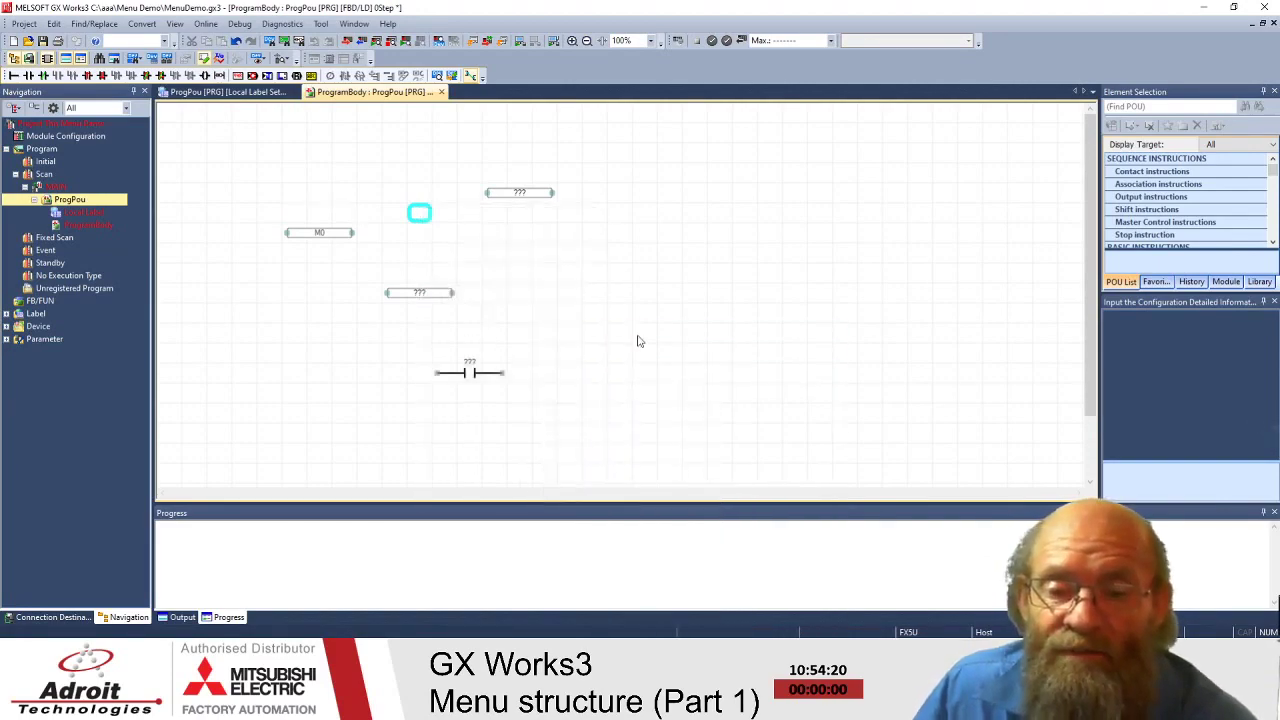
click(619, 292)
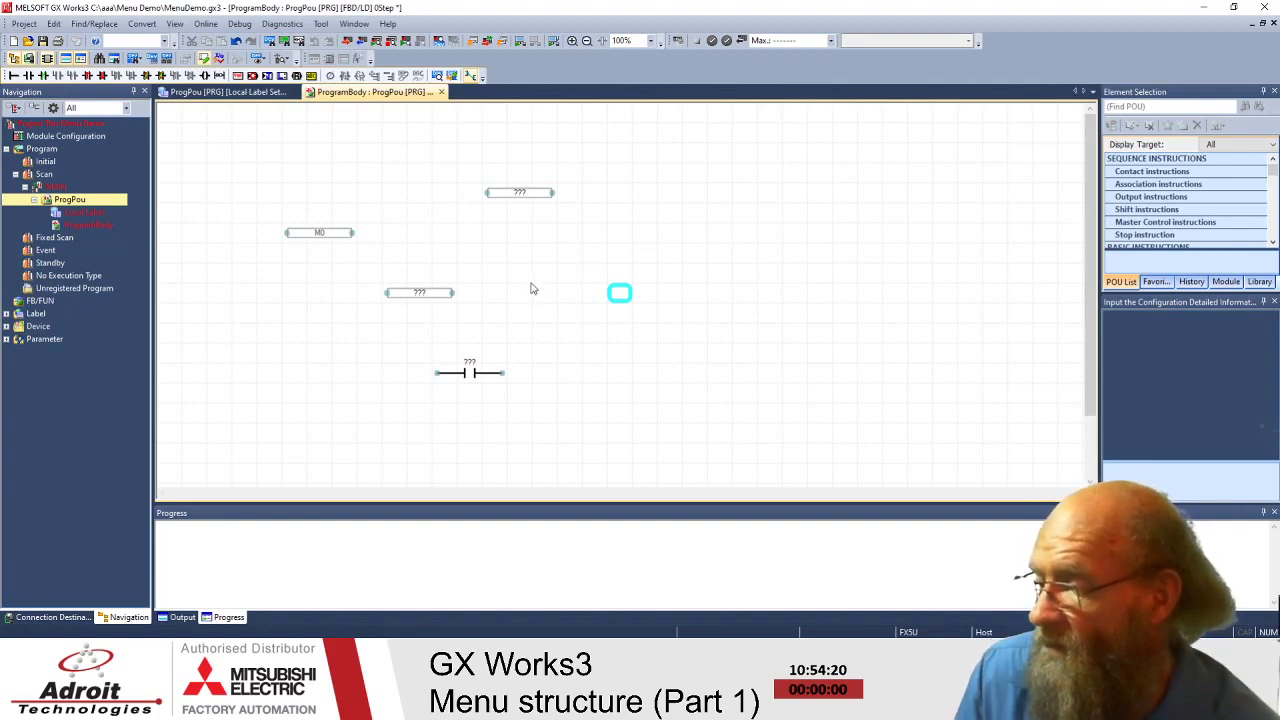
click(471, 372)
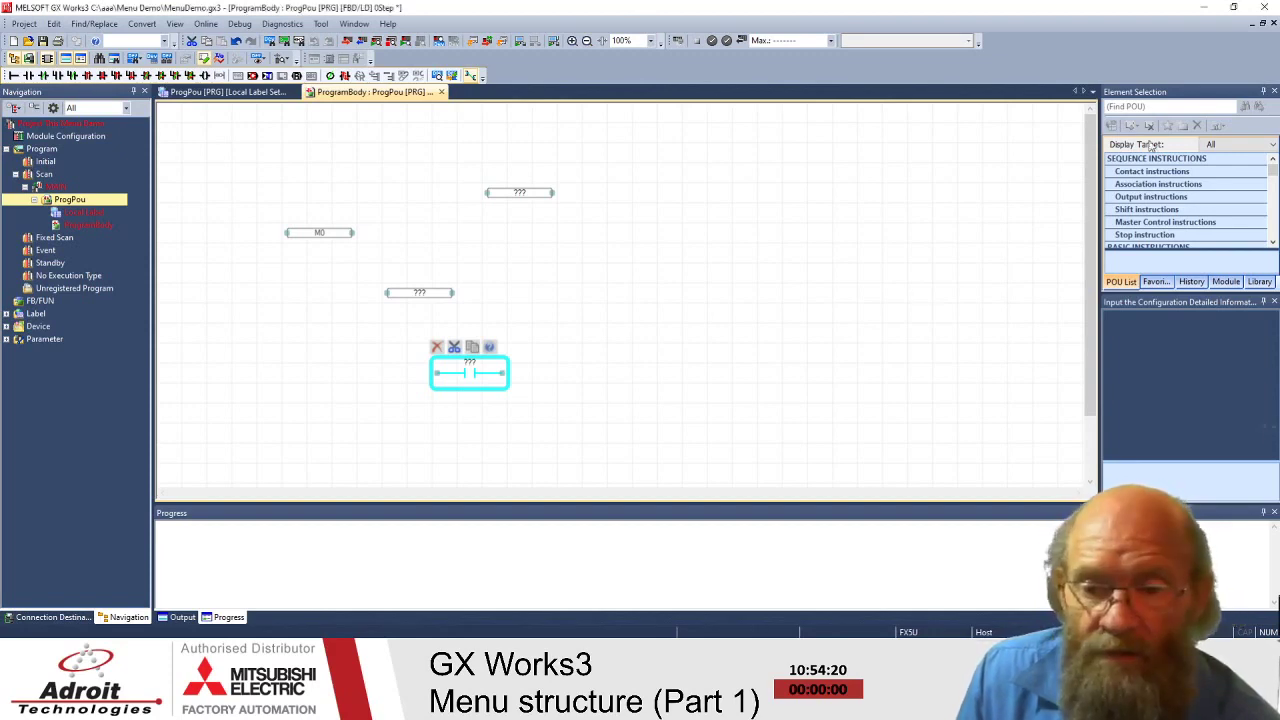
click(814, 316)
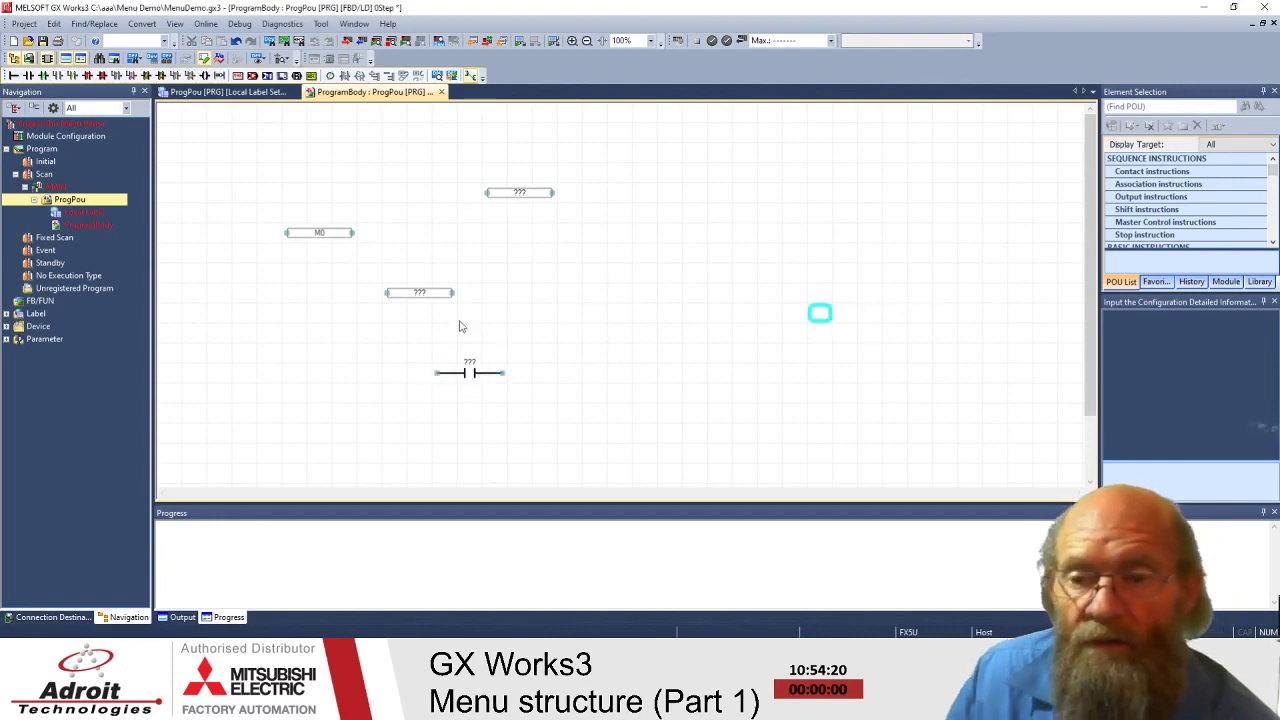
click(472, 377)
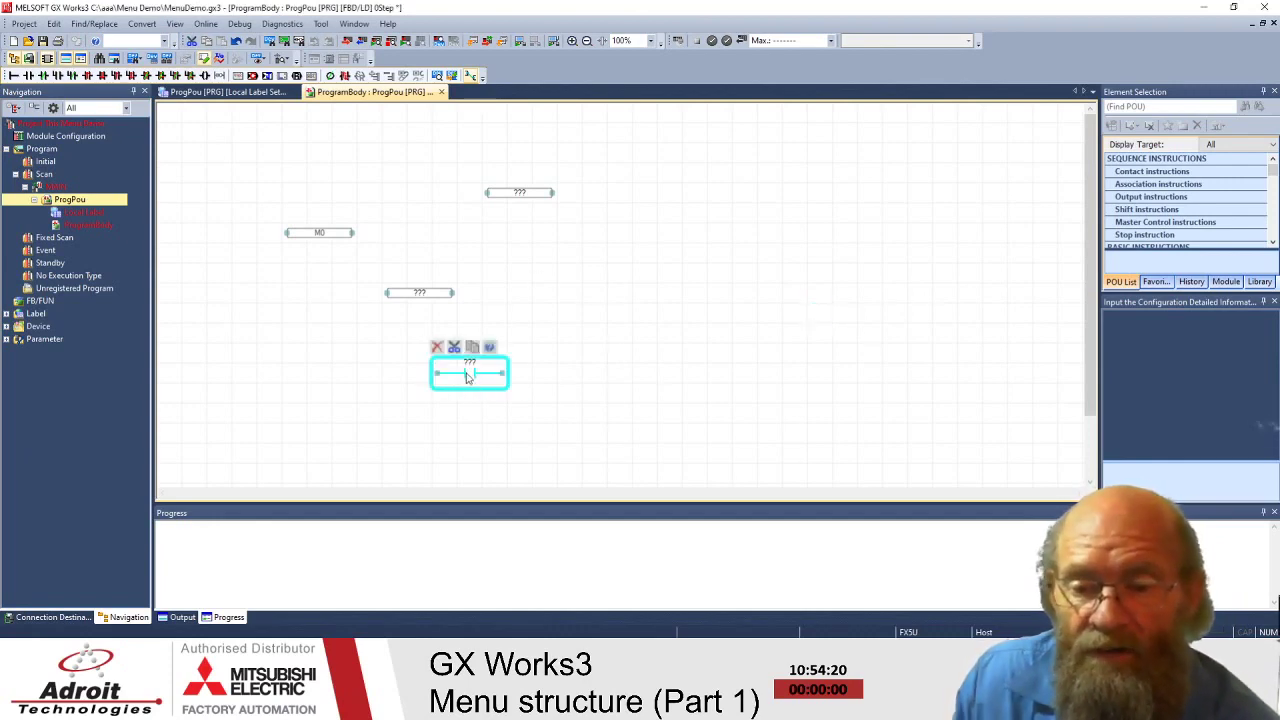
drag(474, 379, 547, 395)
- Delete both unassigned ??? variable boxes, then type 'and' at M0's output
click(432, 302)
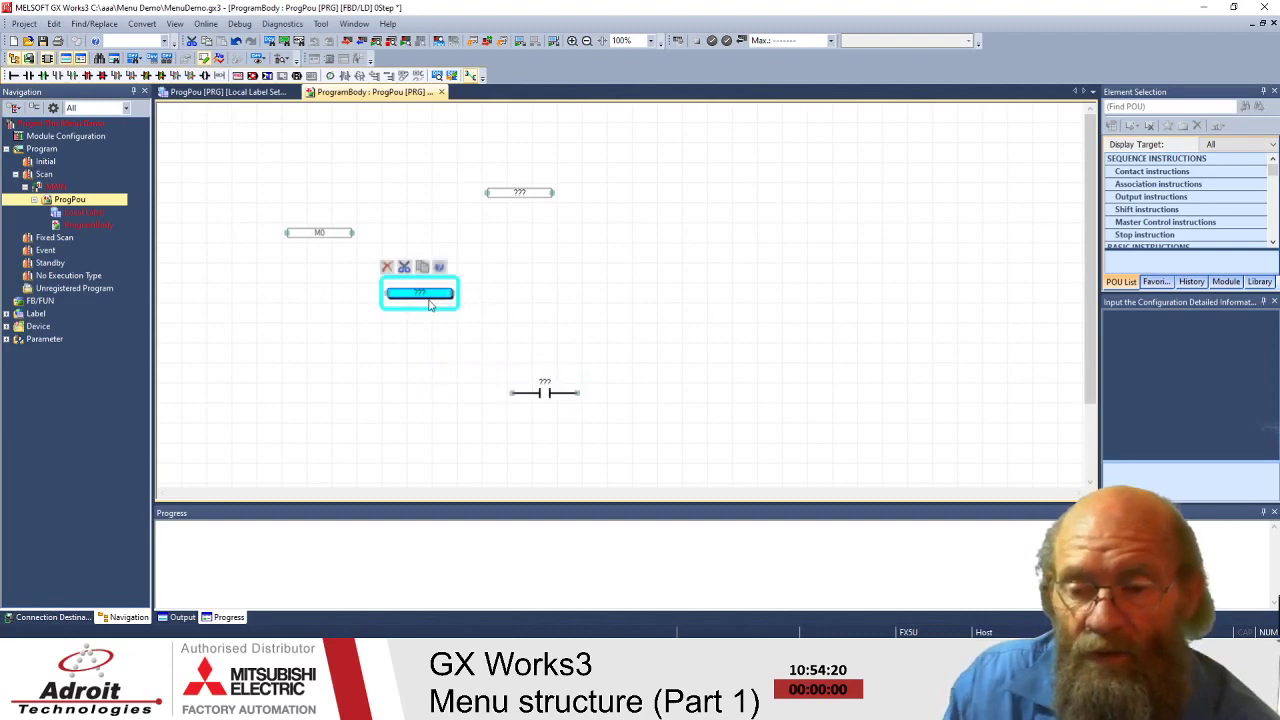
key(Delete)
click(519, 196)
key(Delete)
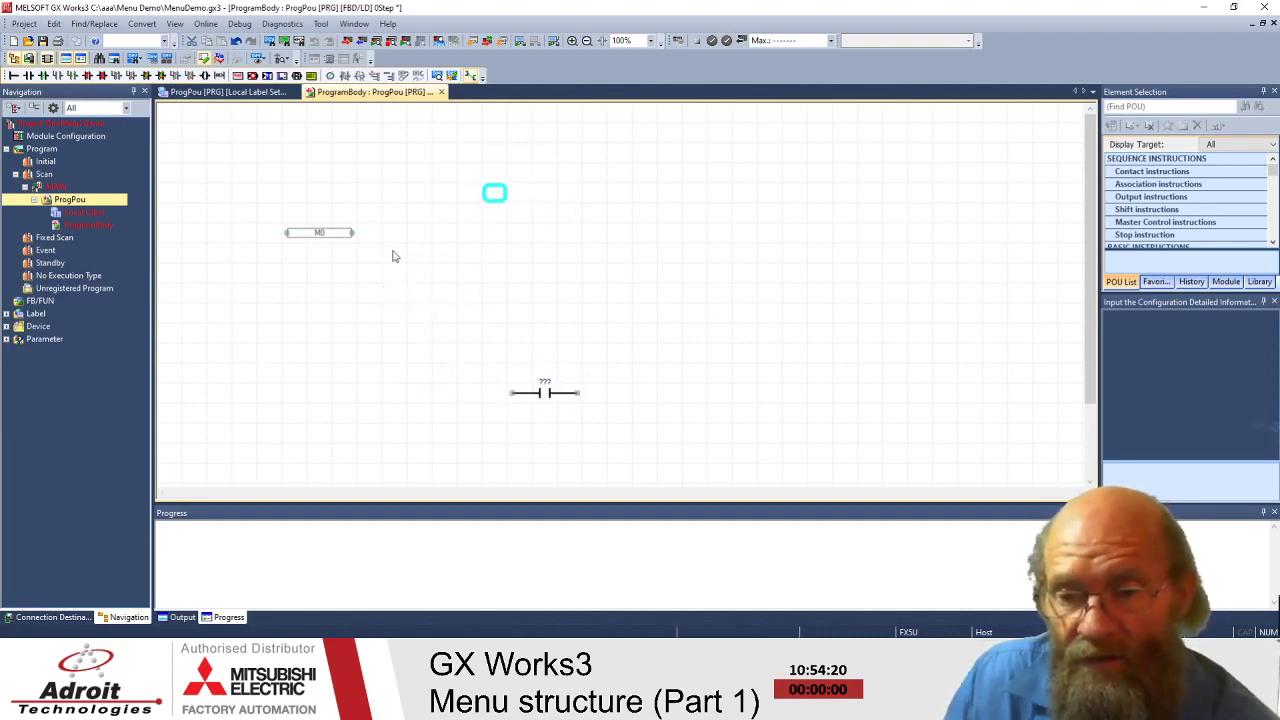
click(355, 238)
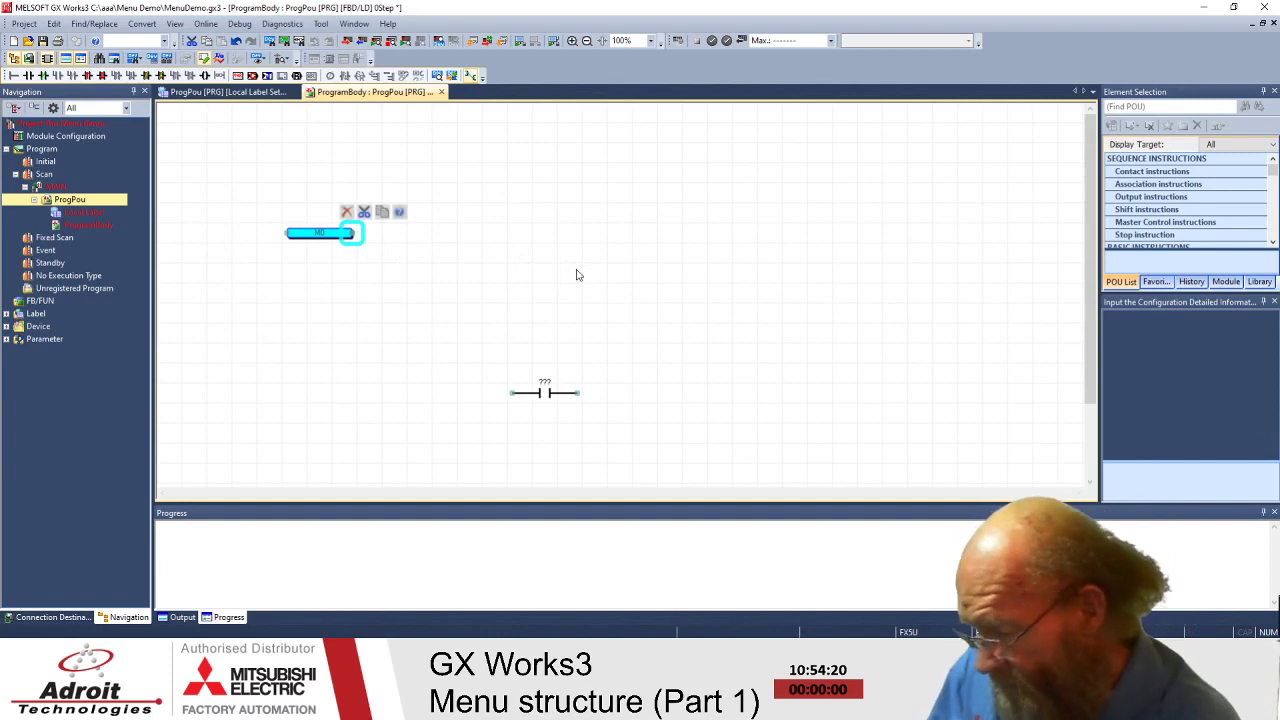
text(and)
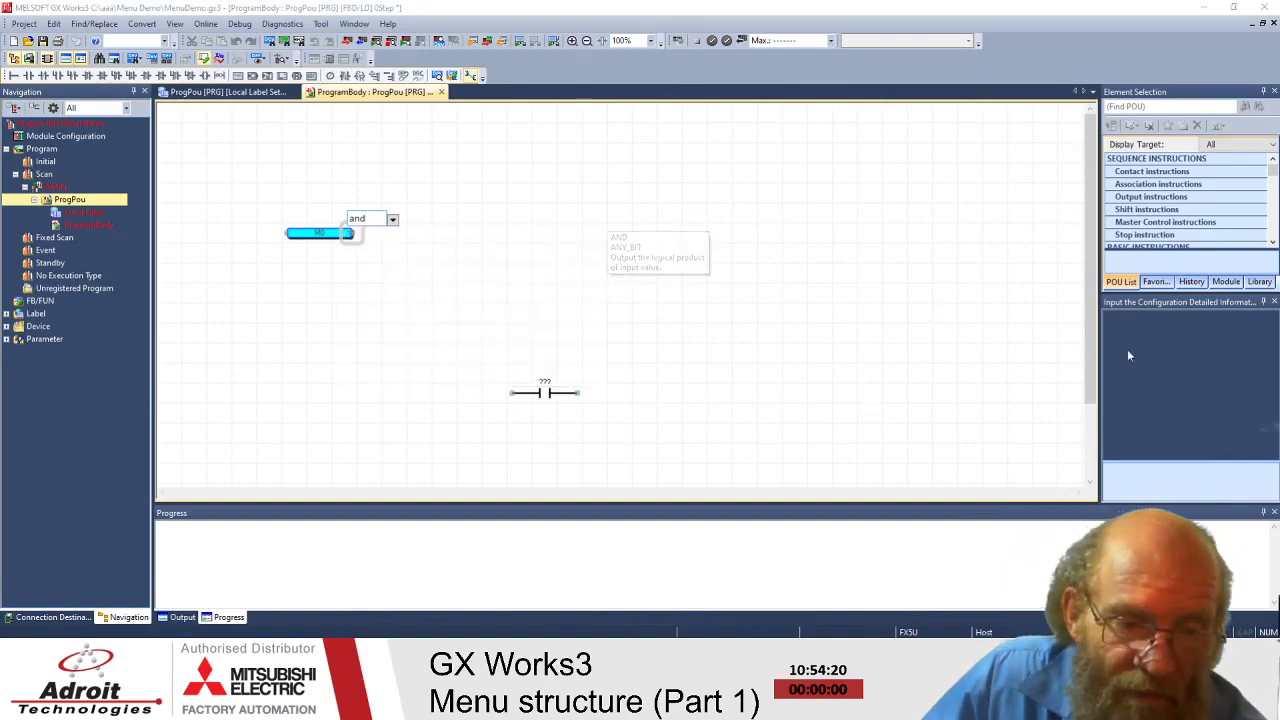
- Add the AND function block after M0 and enlarge the Element Selection instruction list
click(1173, 334)
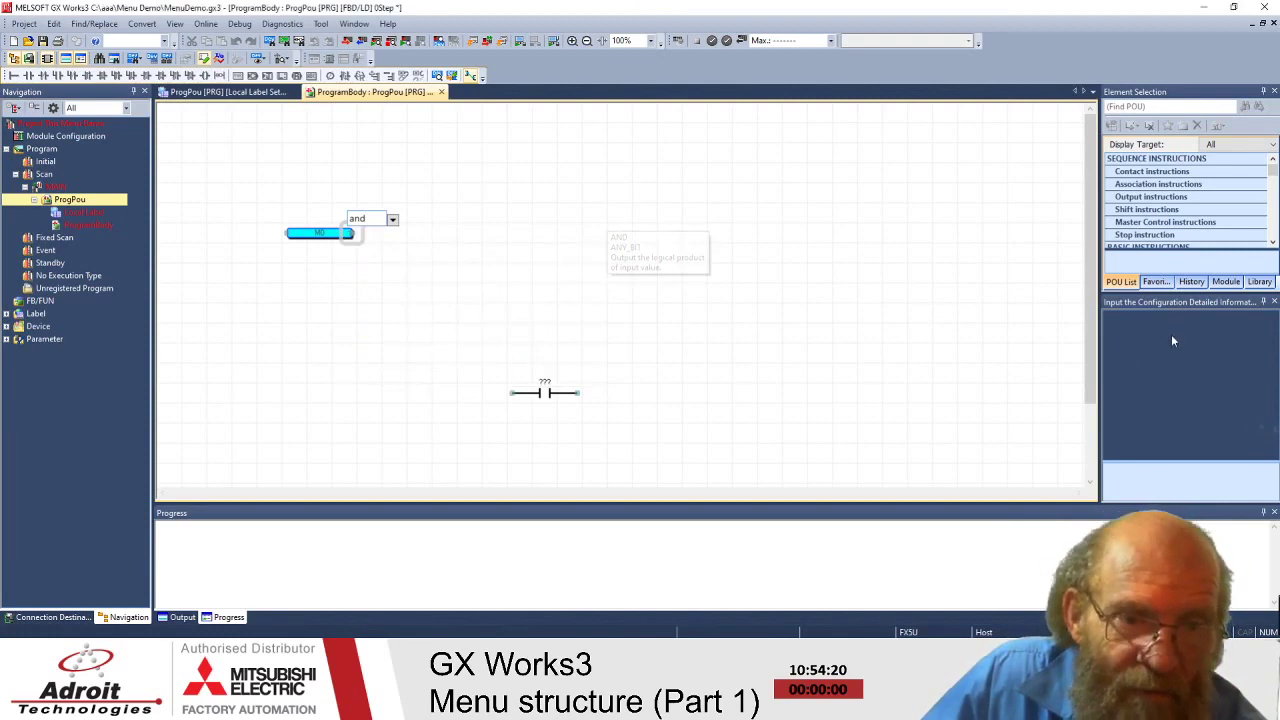
key(Return)
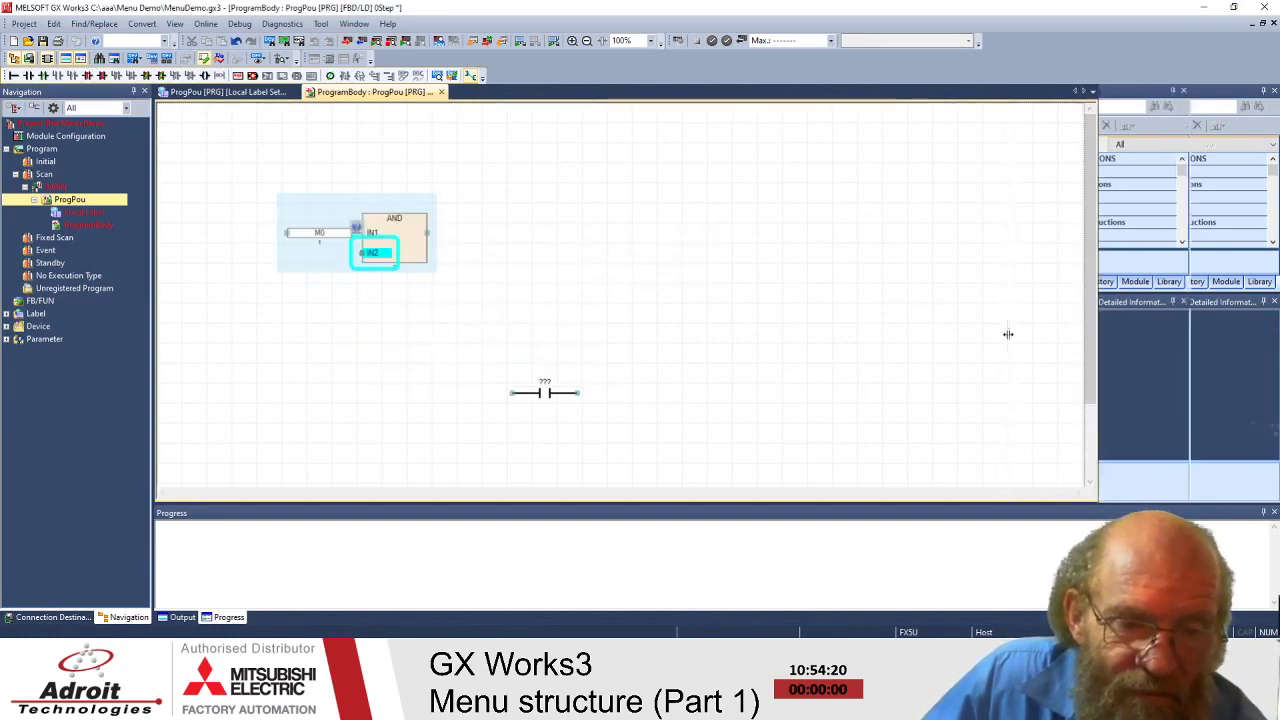
drag(1008, 334, 1008, 334)
drag(1154, 292, 1152, 360)
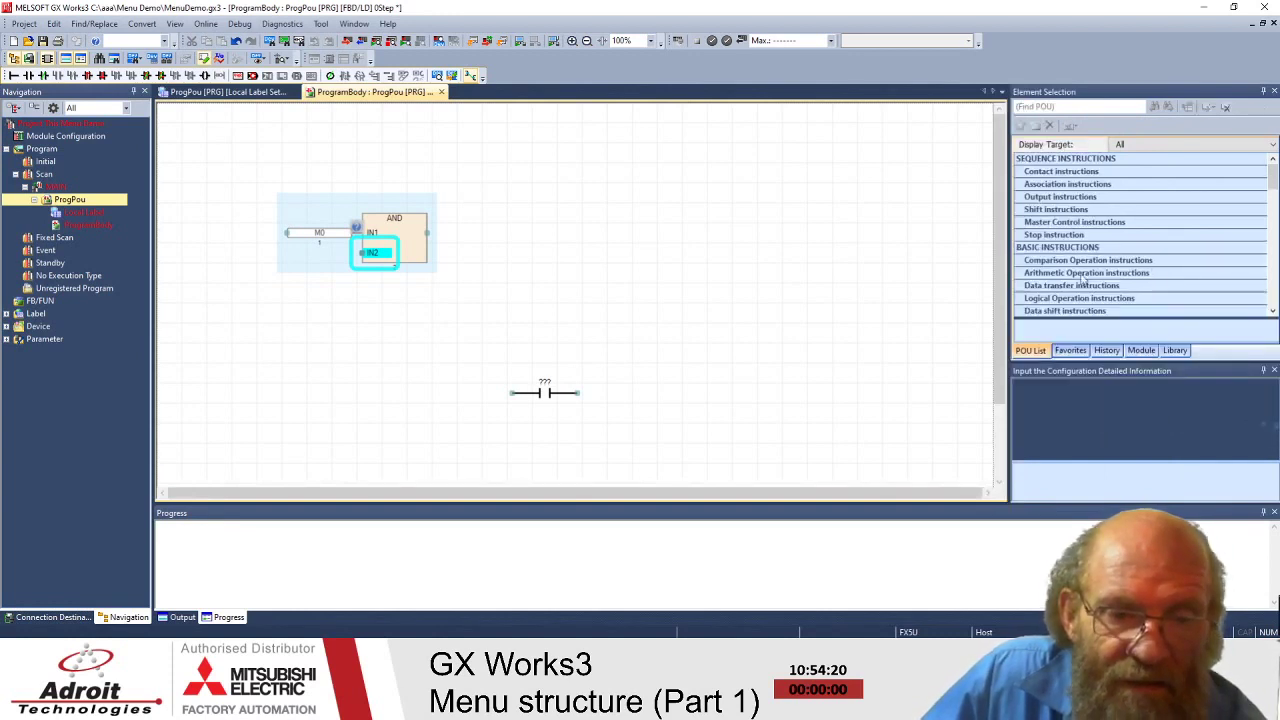
click(1076, 173)
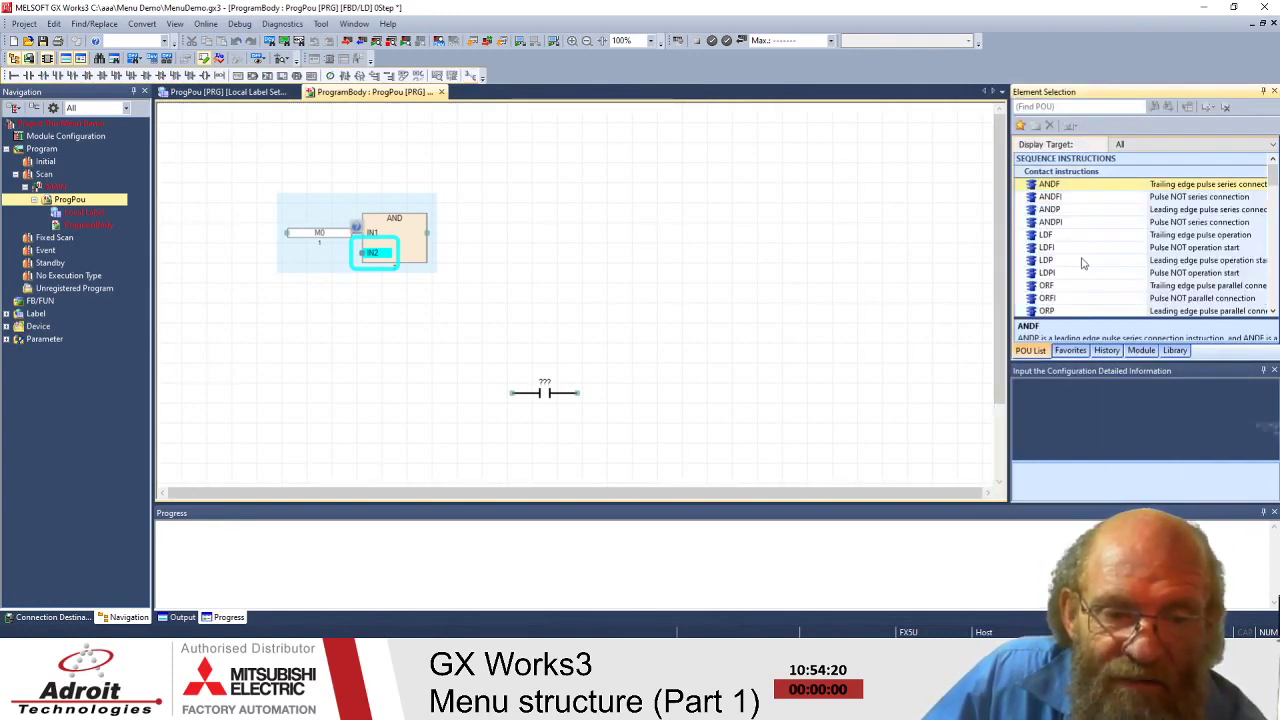
click(399, 224)
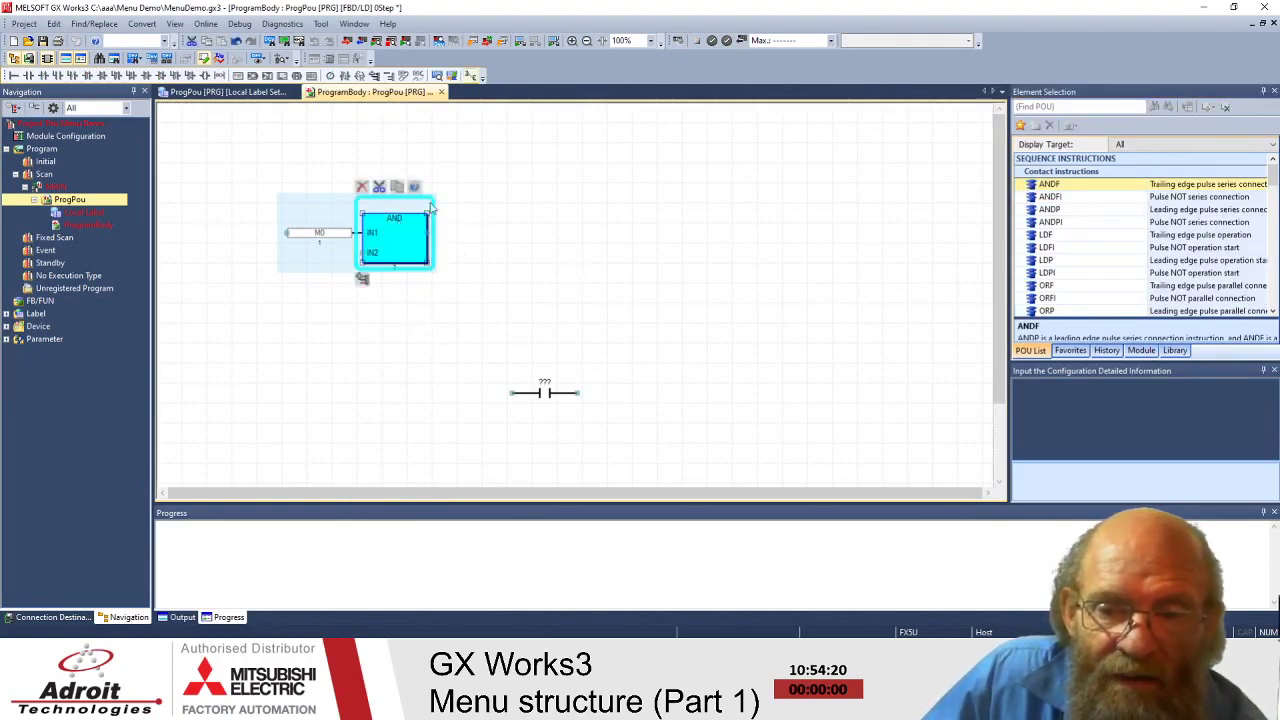
- Expand the Output instructions group so RST and SET show in the list
scroll(1080, 228, down, 3)
click(1072, 224)
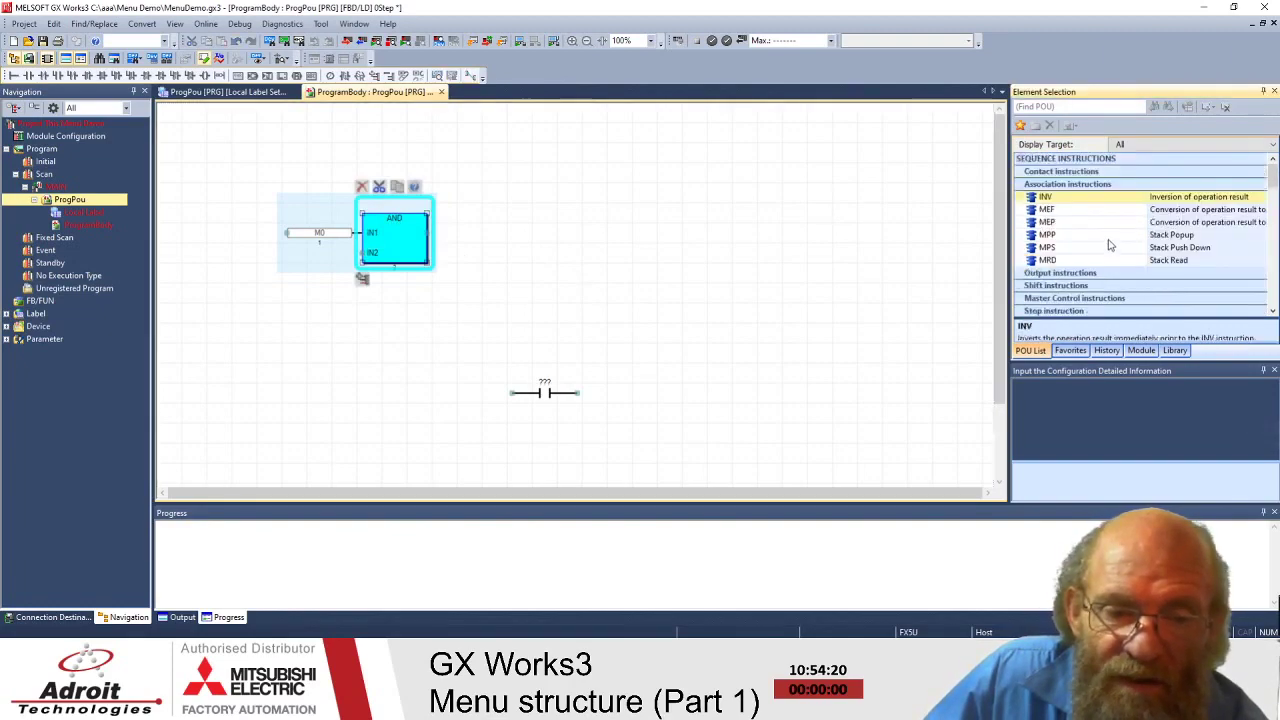
click(1080, 238)
scroll(1080, 244, down, 4)
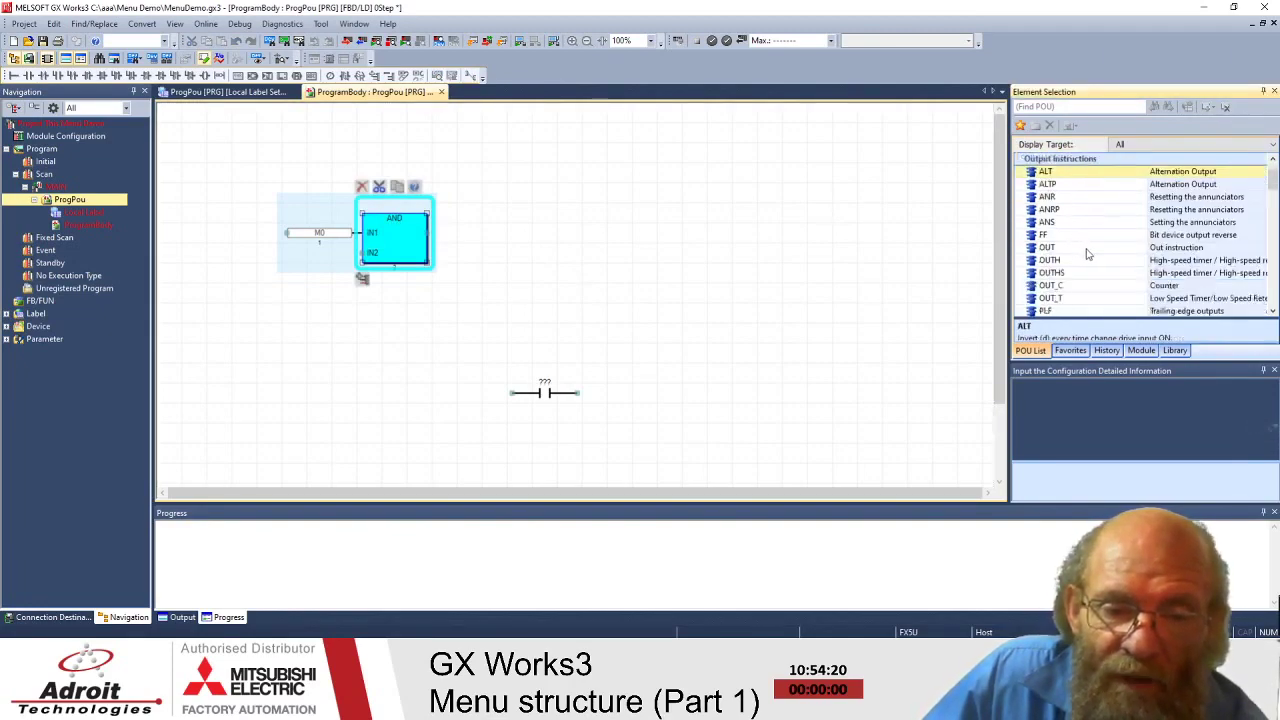
scroll(1087, 253, up, 2)
scroll(1085, 250, down, 1)
- Drag an RST instruction onto the canvas and move it next to the AND output
drag(1048, 265, 697, 252)
click(896, 274)
click(494, 272)
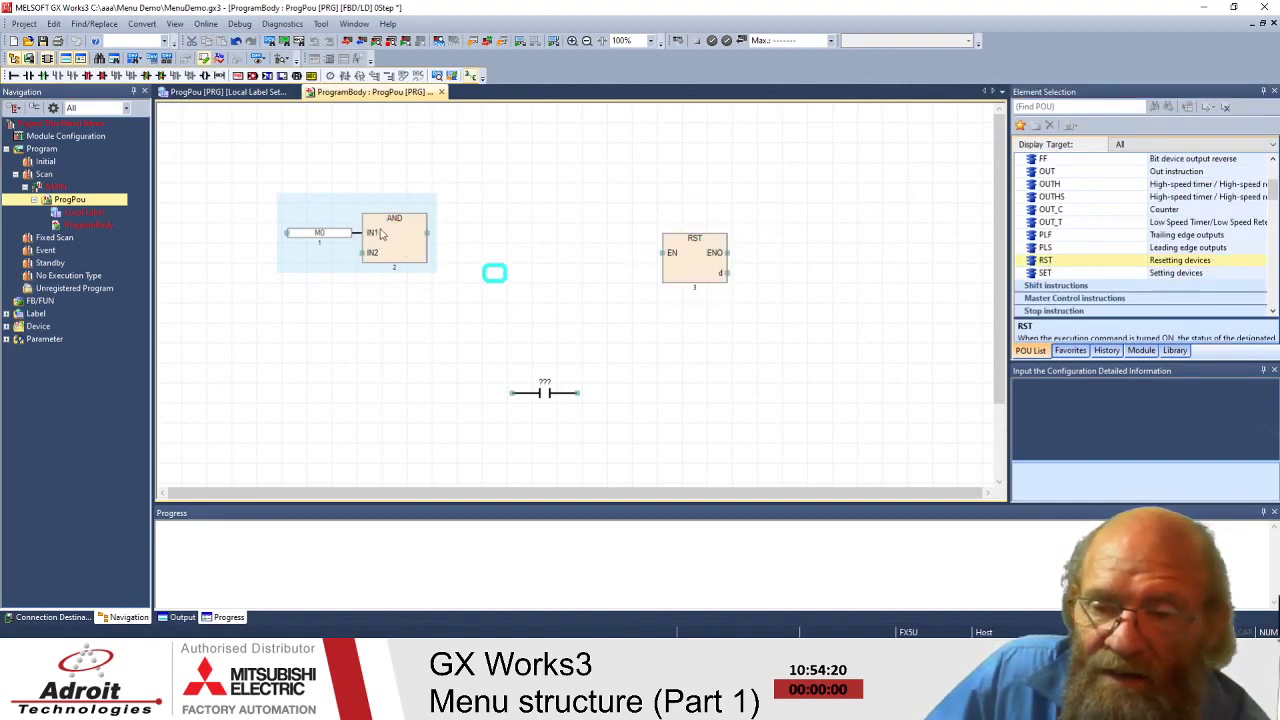
drag(682, 243, 427, 233)
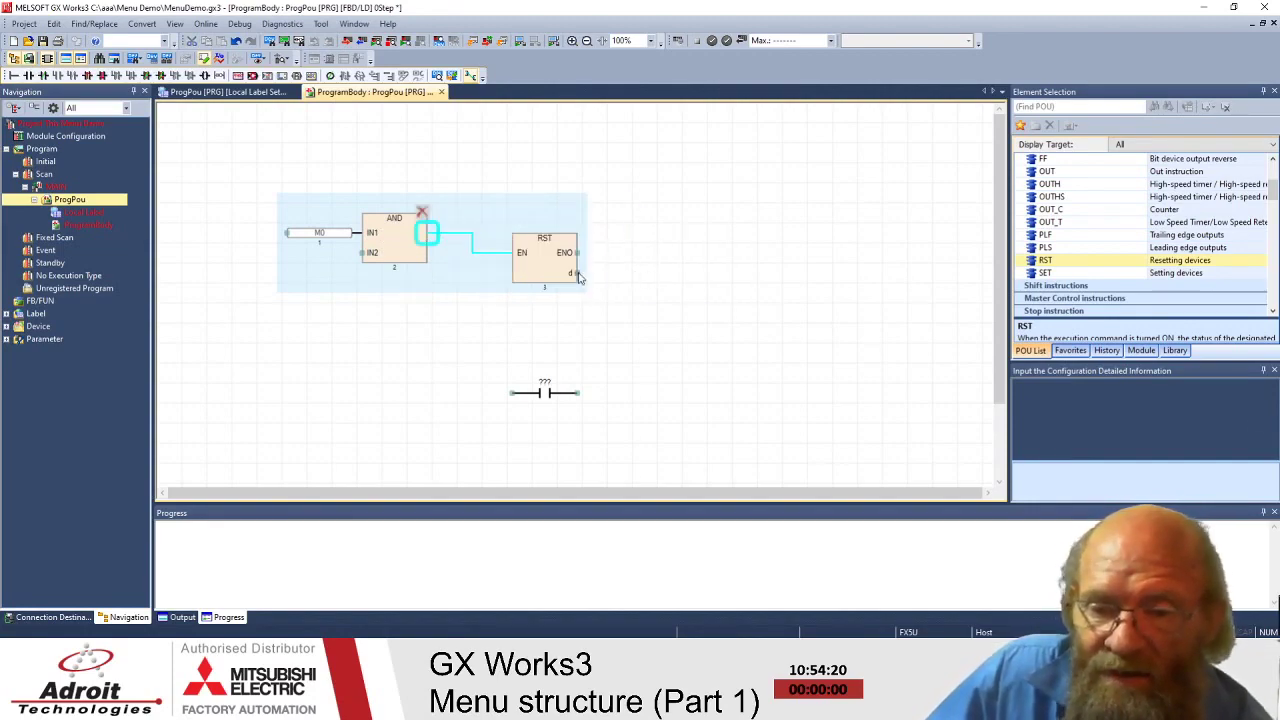
- Set the RST operand to M1 and the AND block's IN2 input to M2
double_click(578, 276)
text(M1)
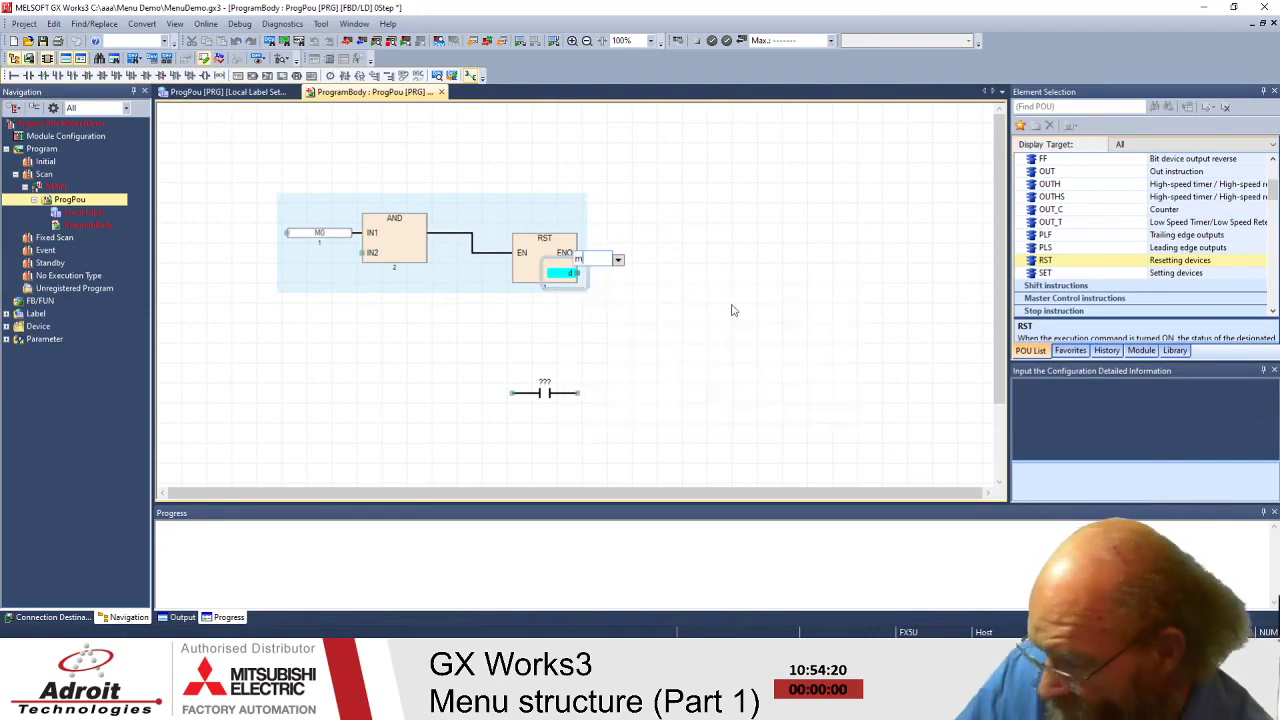
key(Return)
click(758, 279)
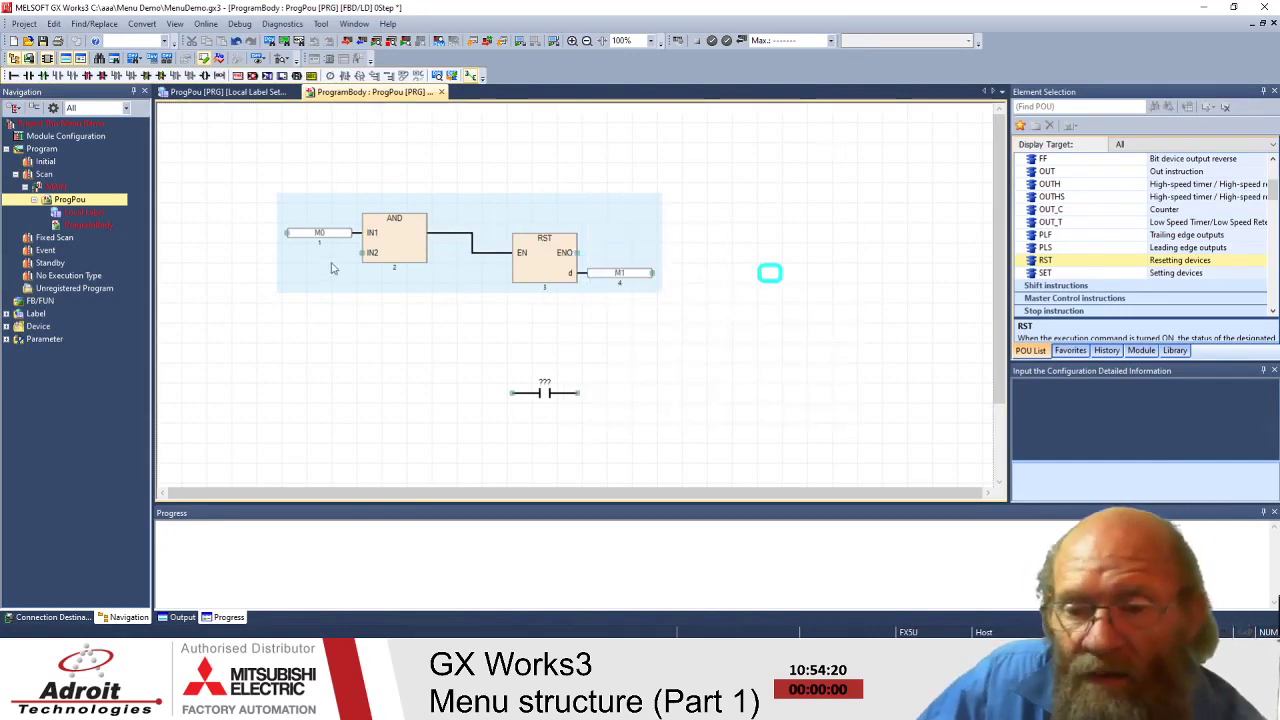
click(361, 256)
text(m)
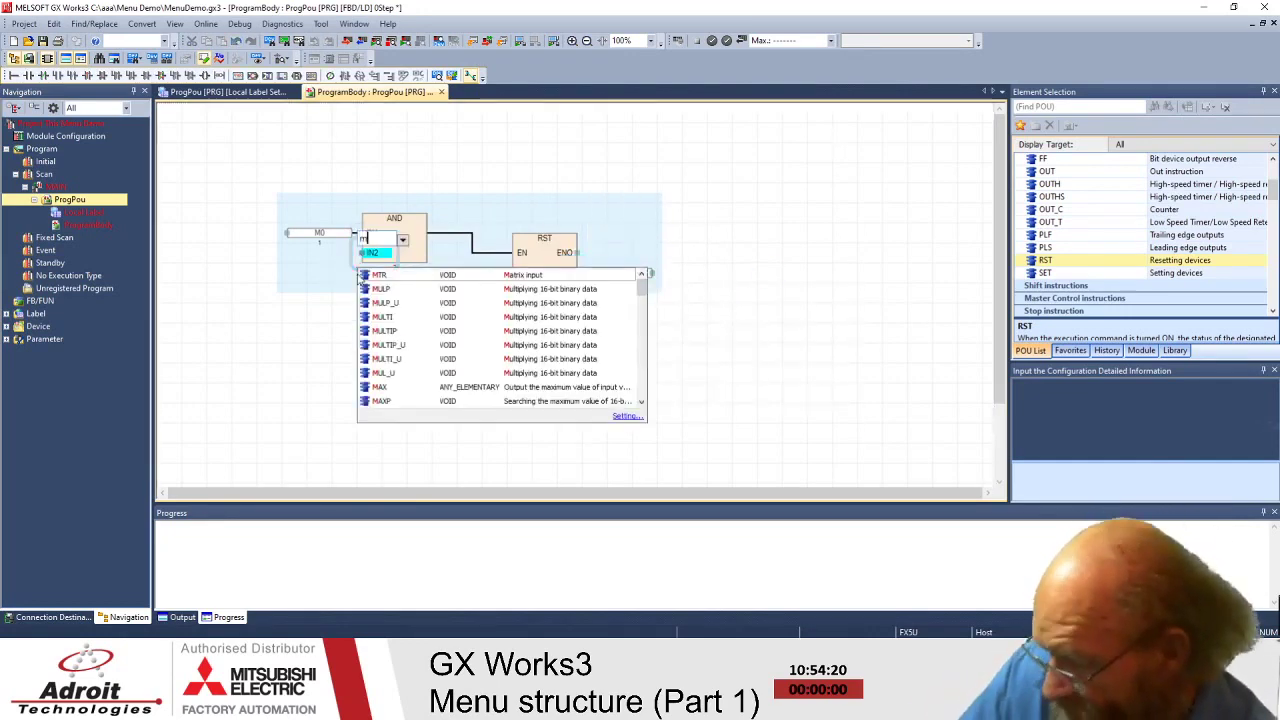
text(2)
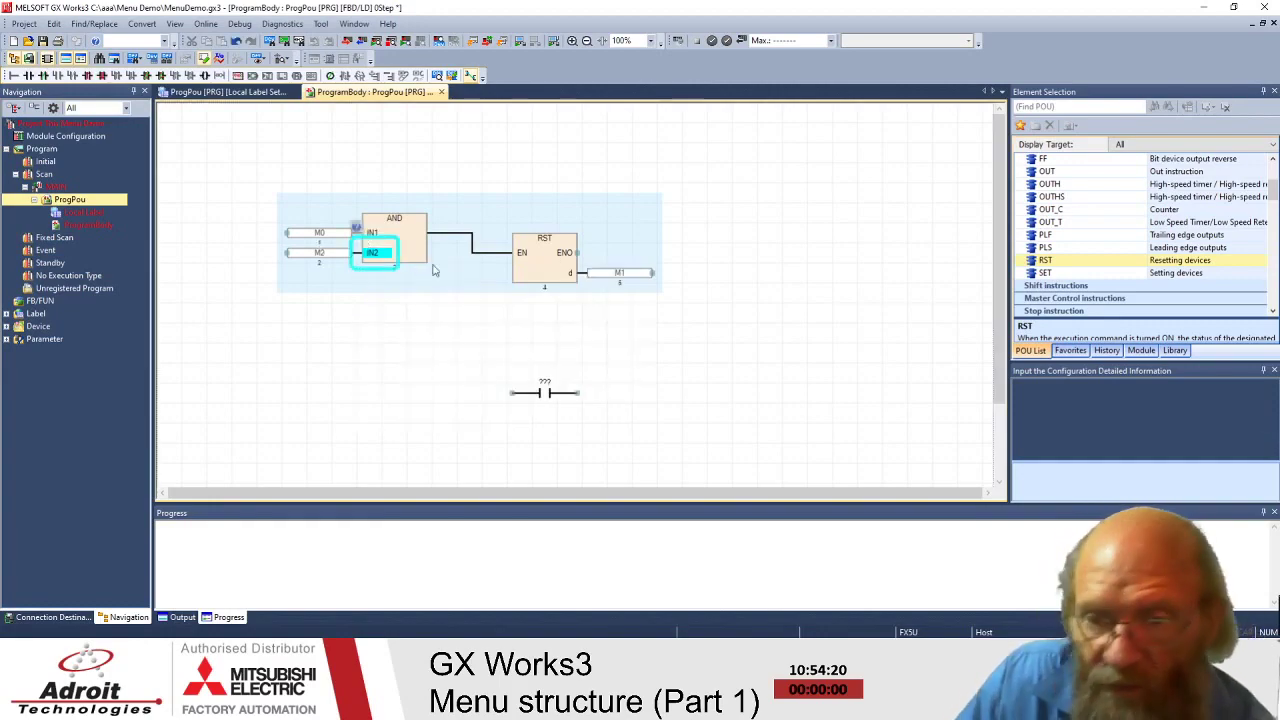
click(761, 222)
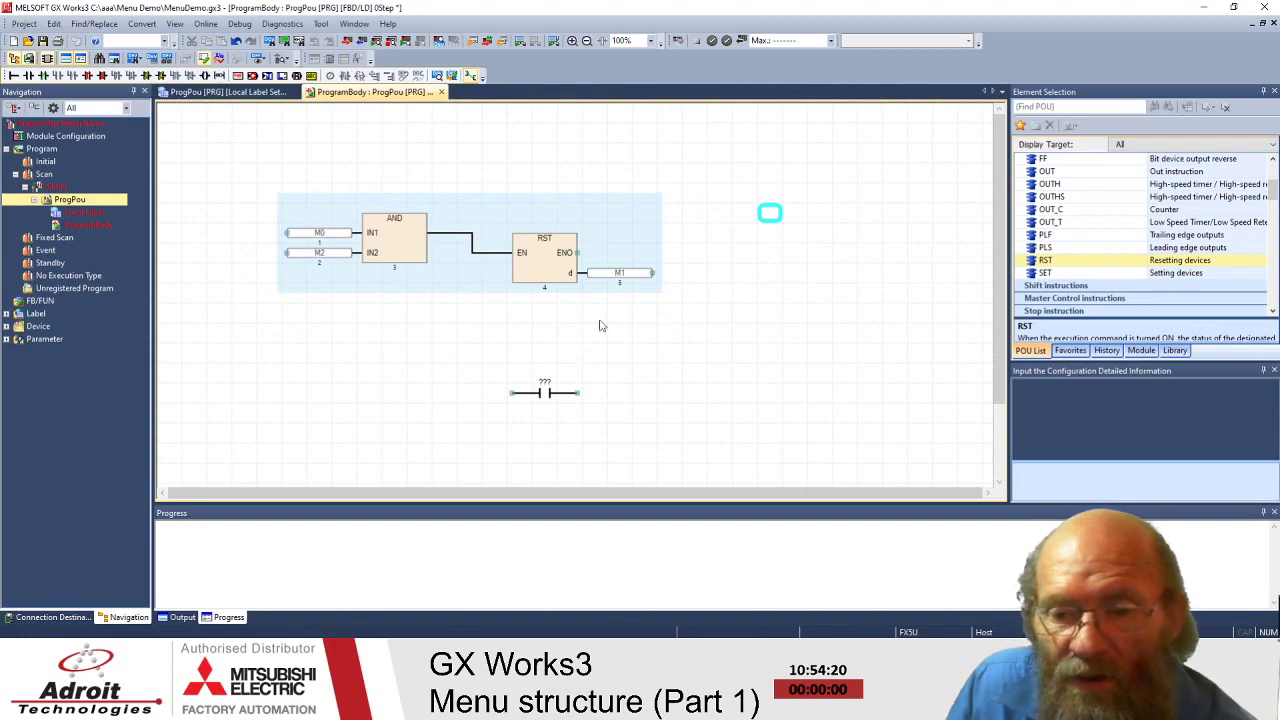
click(553, 399)
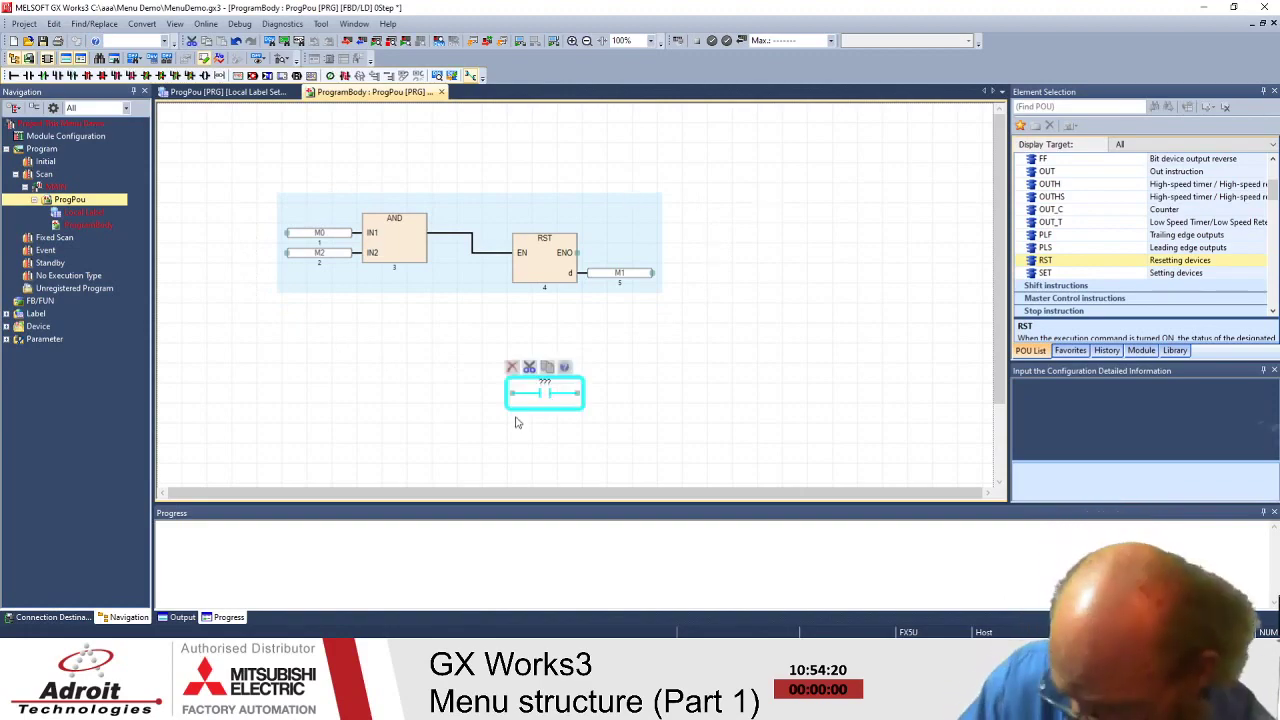
- Copy the M0/M2 AND-to-RST M1 network with Edit > Copy and paste a duplicate below it
drag(757, 354, 206, 140)
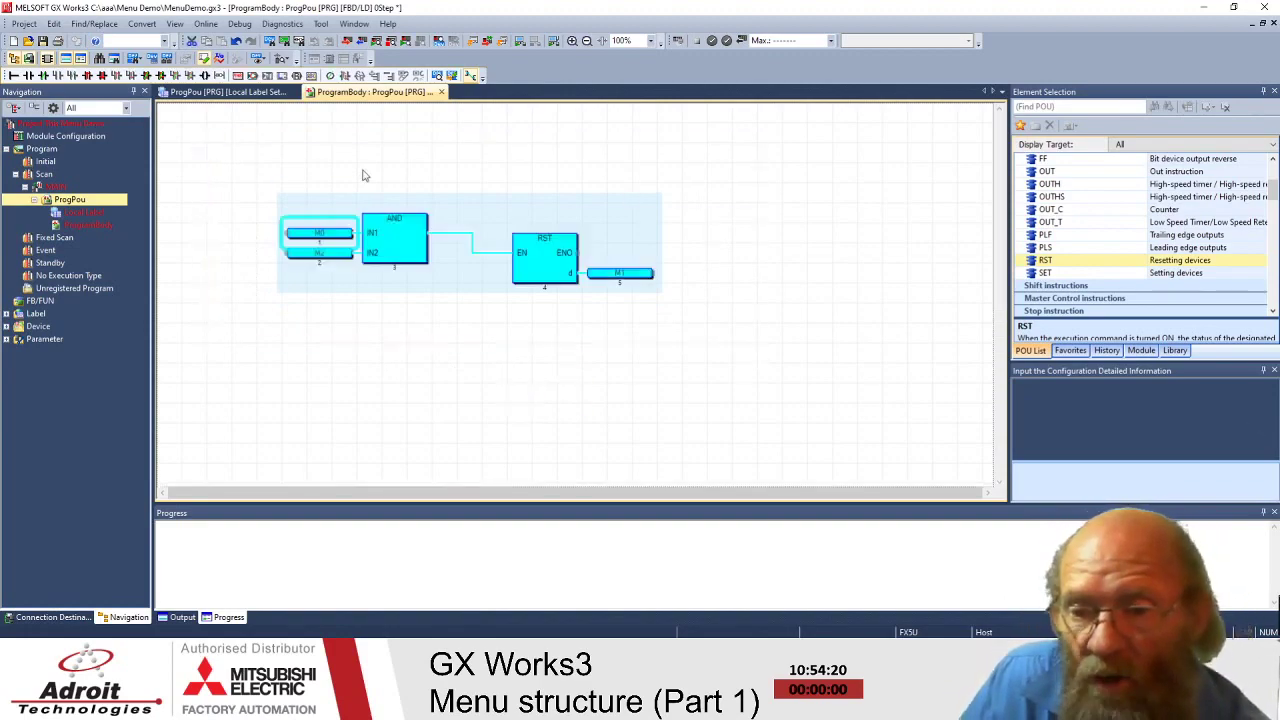
mouse_move(350, 236)
right_click(393, 240)
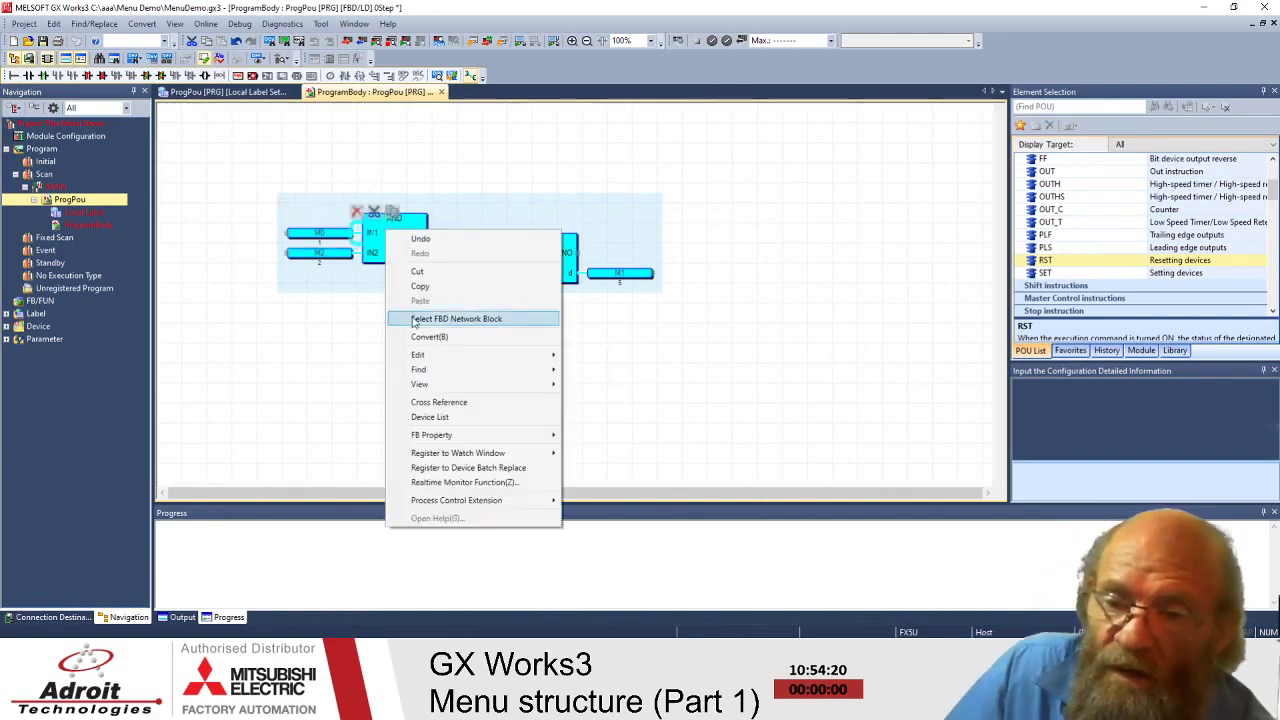
key(Escape)
click(53, 23)
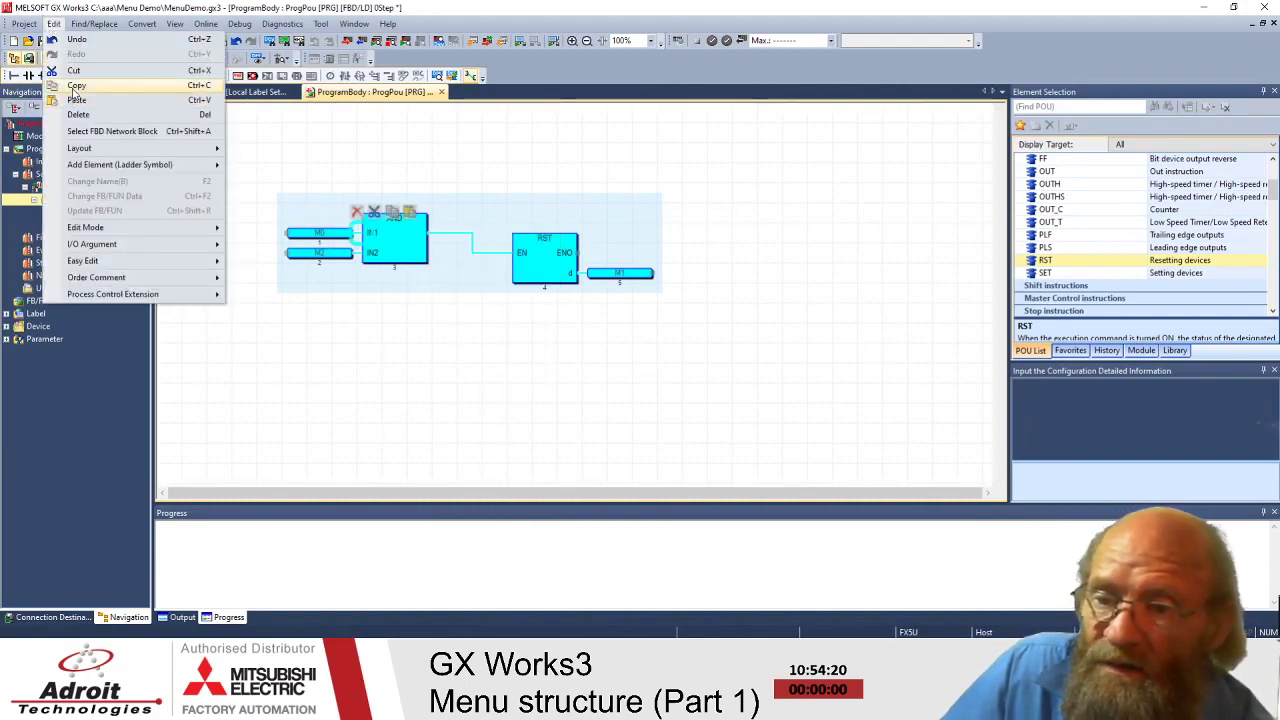
click(76, 85)
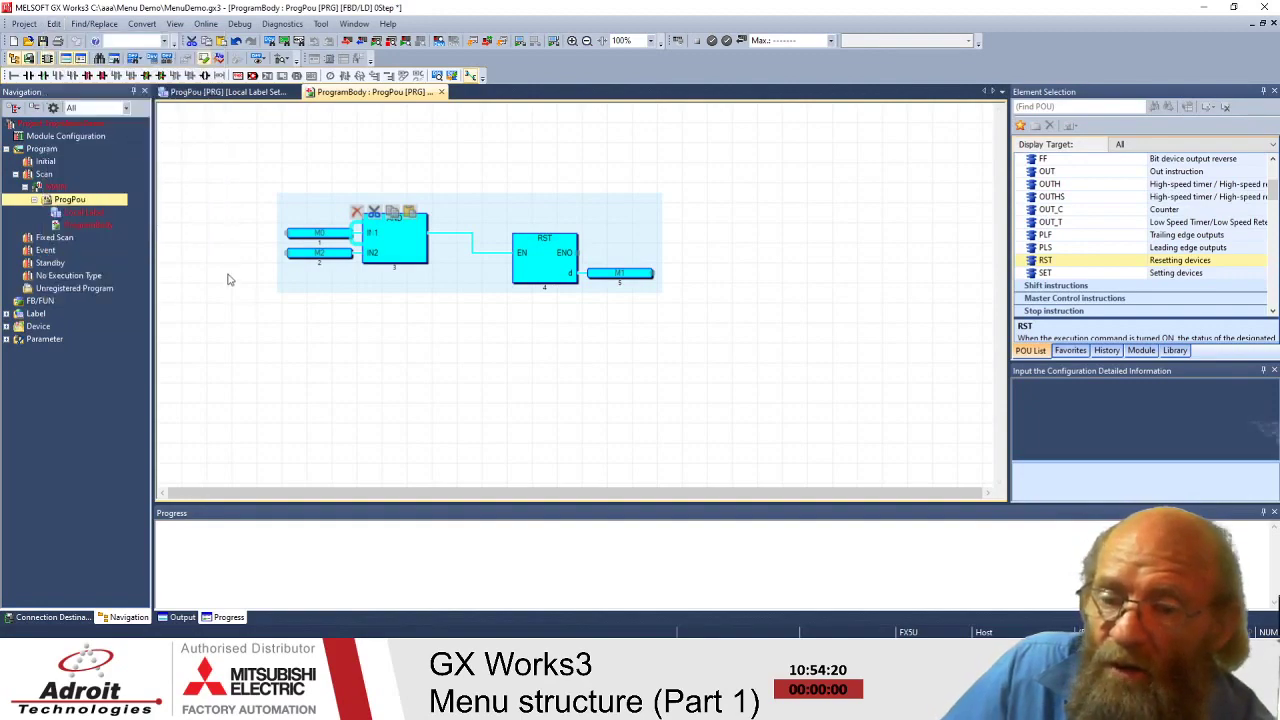
key(ctrl+v)
right_click(298, 372)
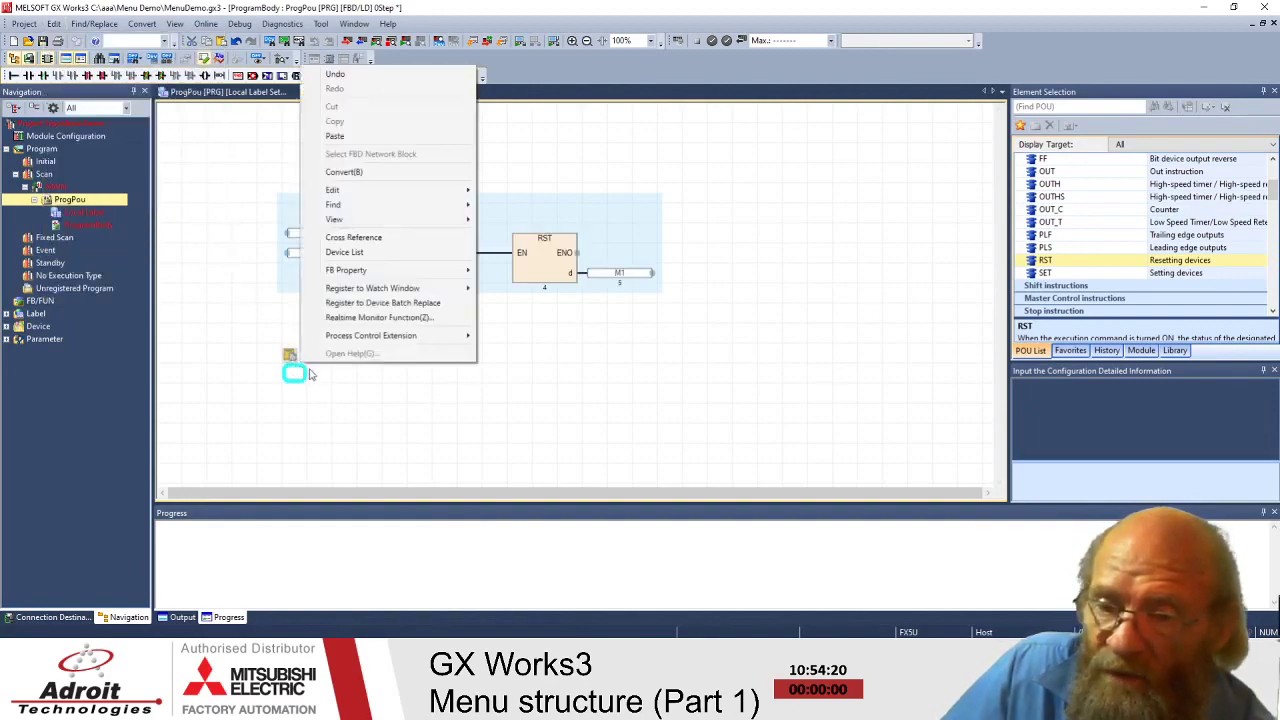
click(337, 142)
click(769, 252)
click(828, 386)
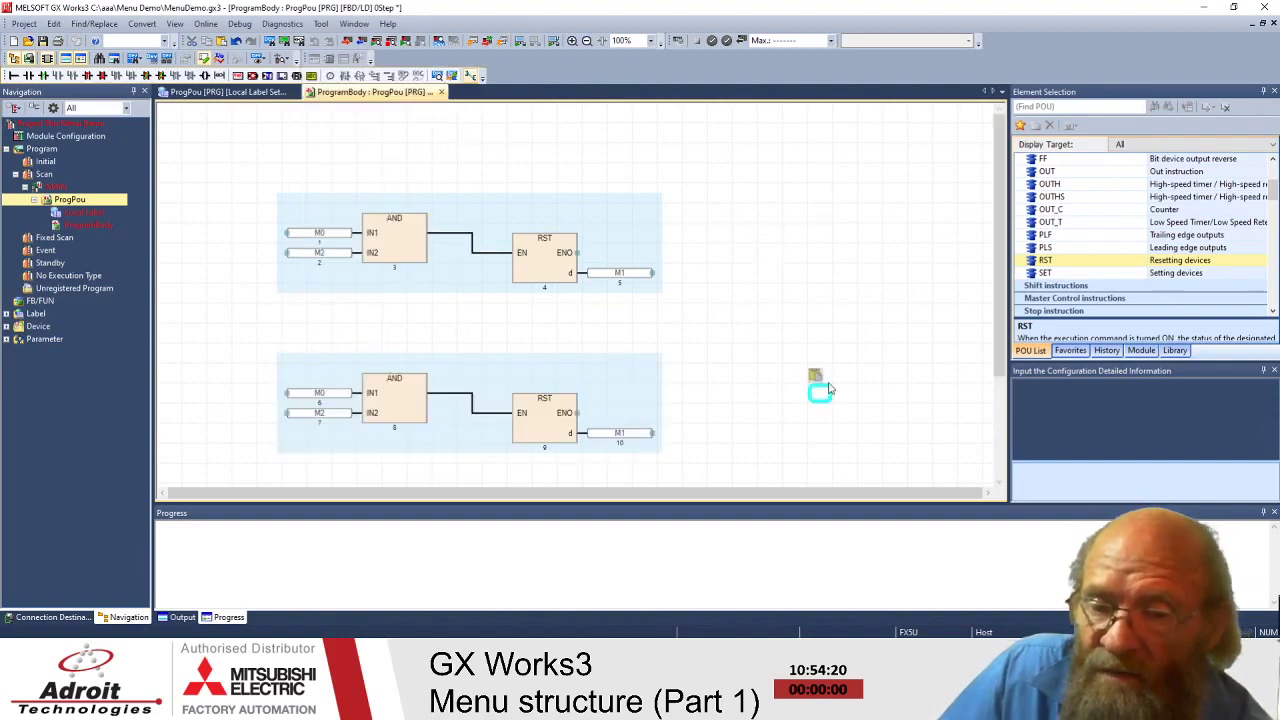
- Move the pasted lower network up to sit beside the original network
click(58, 27)
mouse_move(104, 150)
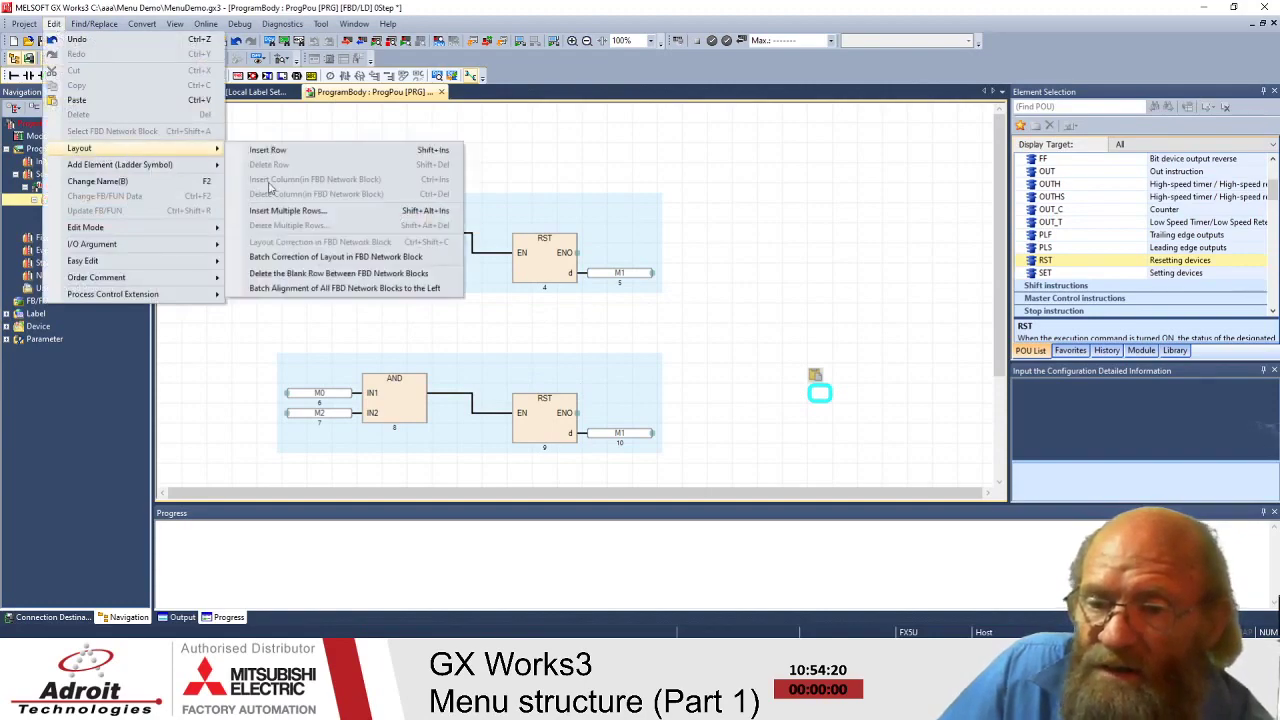
click(730, 265)
drag(237, 323, 688, 468)
drag(393, 397, 810, 210)
click(569, 345)
- Select the original network and nudge it slightly to the left
click(56, 25)
mouse_move(90, 150)
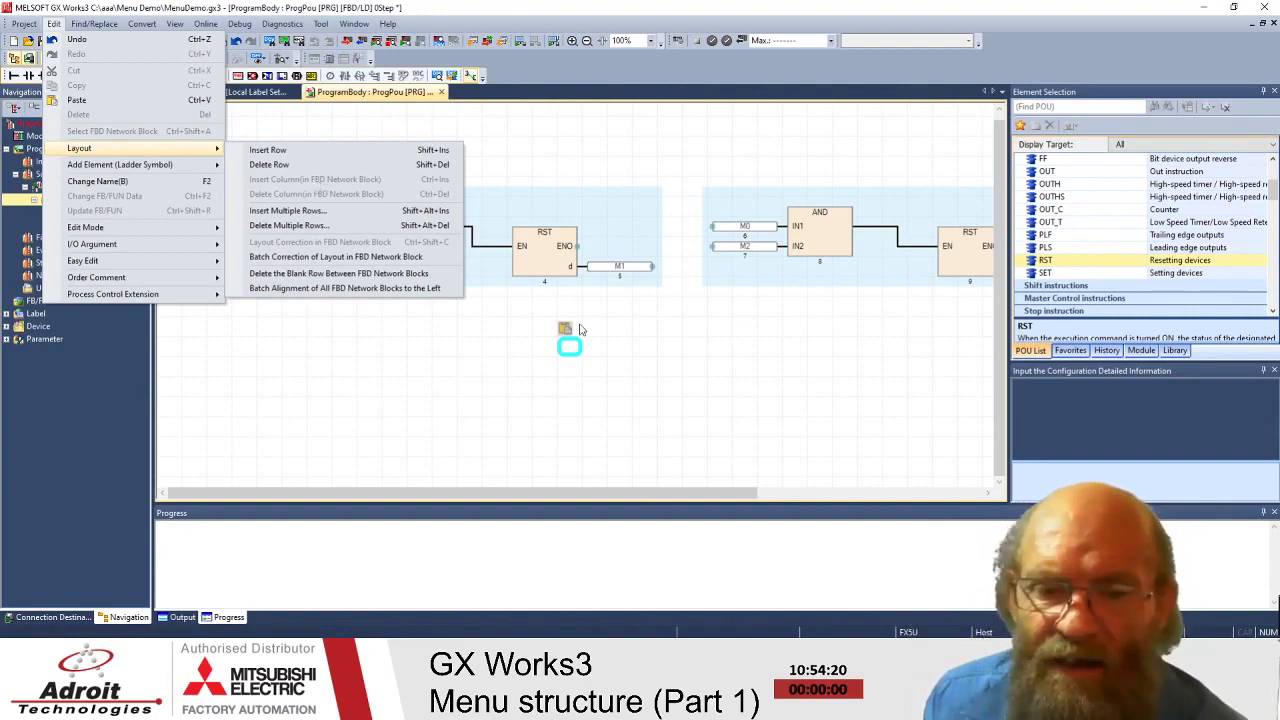
key(Escape)
click(698, 362)
drag(228, 168, 645, 311)
drag(672, 317, 670, 310)
drag(450, 240, 400, 240)
click(379, 379)
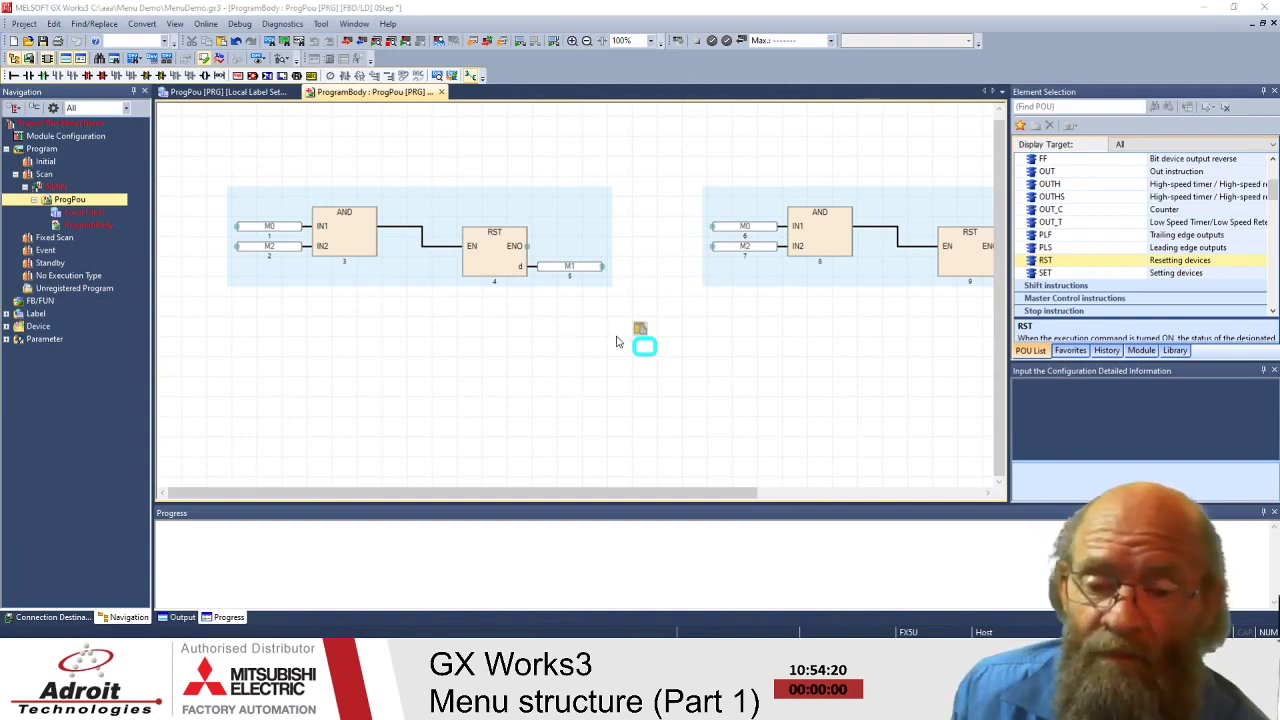
- Drag elements further to tidy the side-by-side arrangement of the two networks
drag(619, 342, 542, 338)
drag(413, 399, 395, 439)
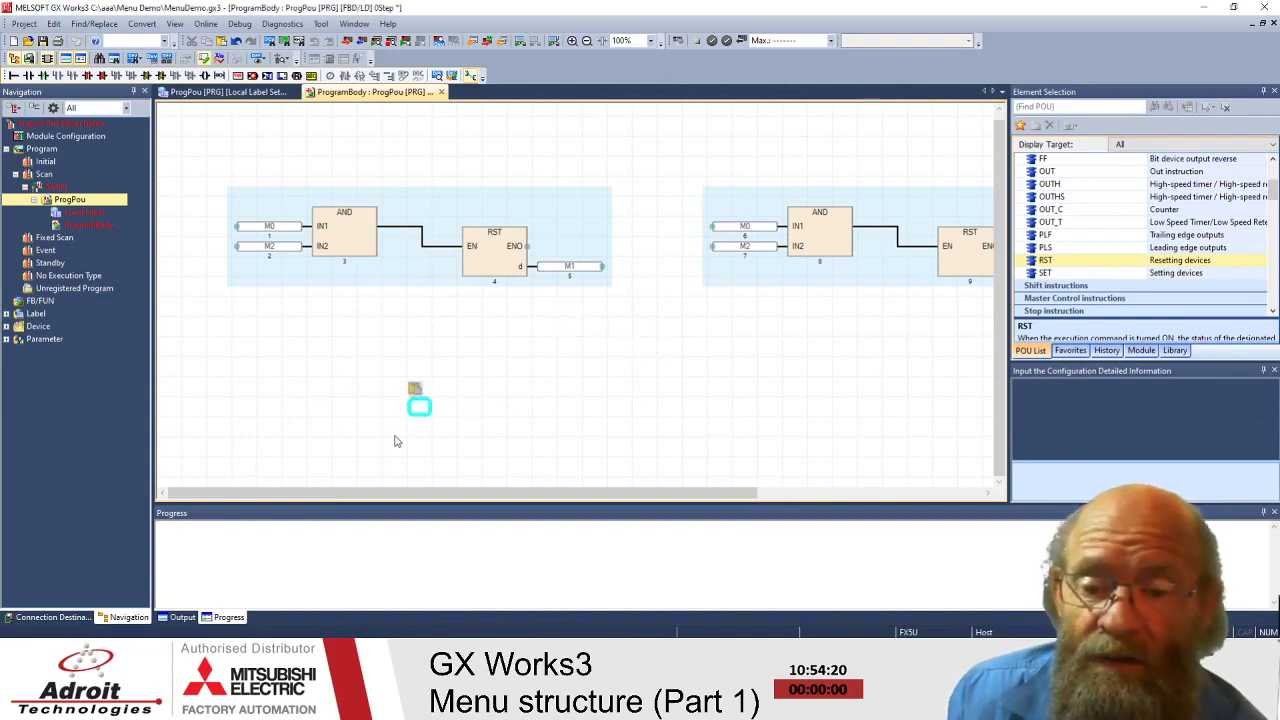
drag(633, 397, 506, 355)
drag(310, 352, 660, 168)
right_click(663, 177)
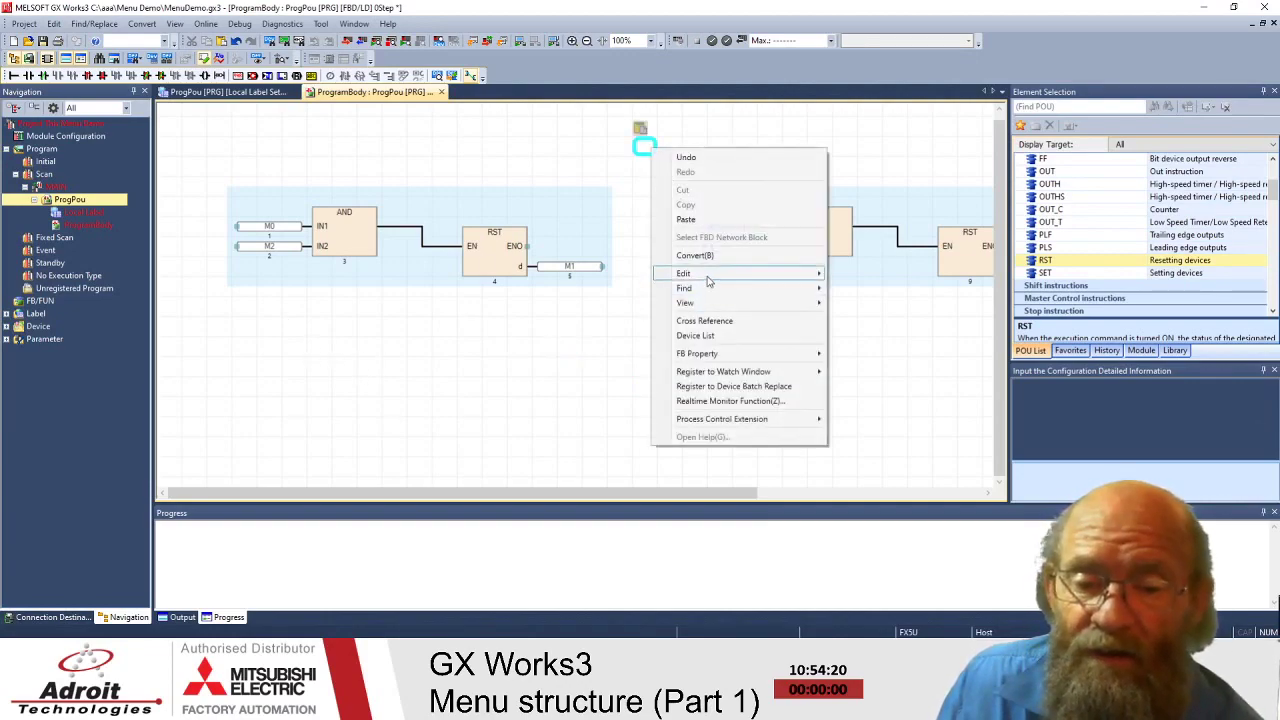
mouse_move(712, 278)
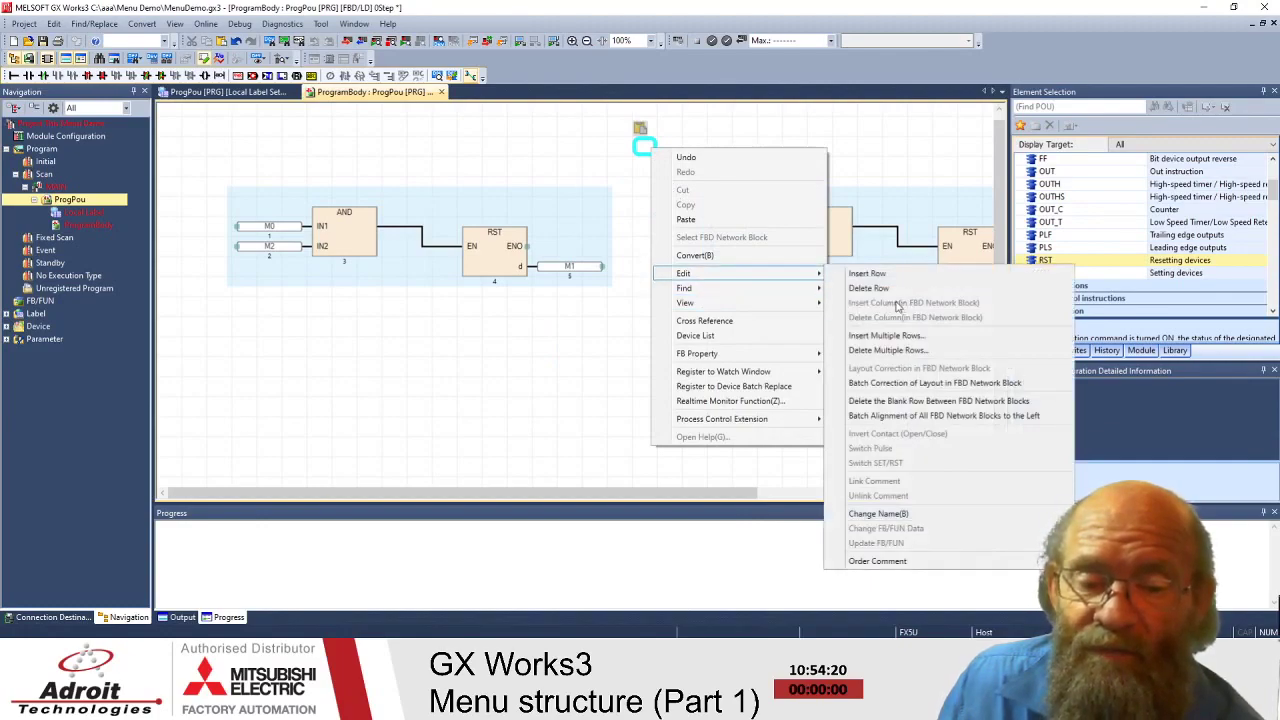
click(452, 364)
right_click(355, 362)
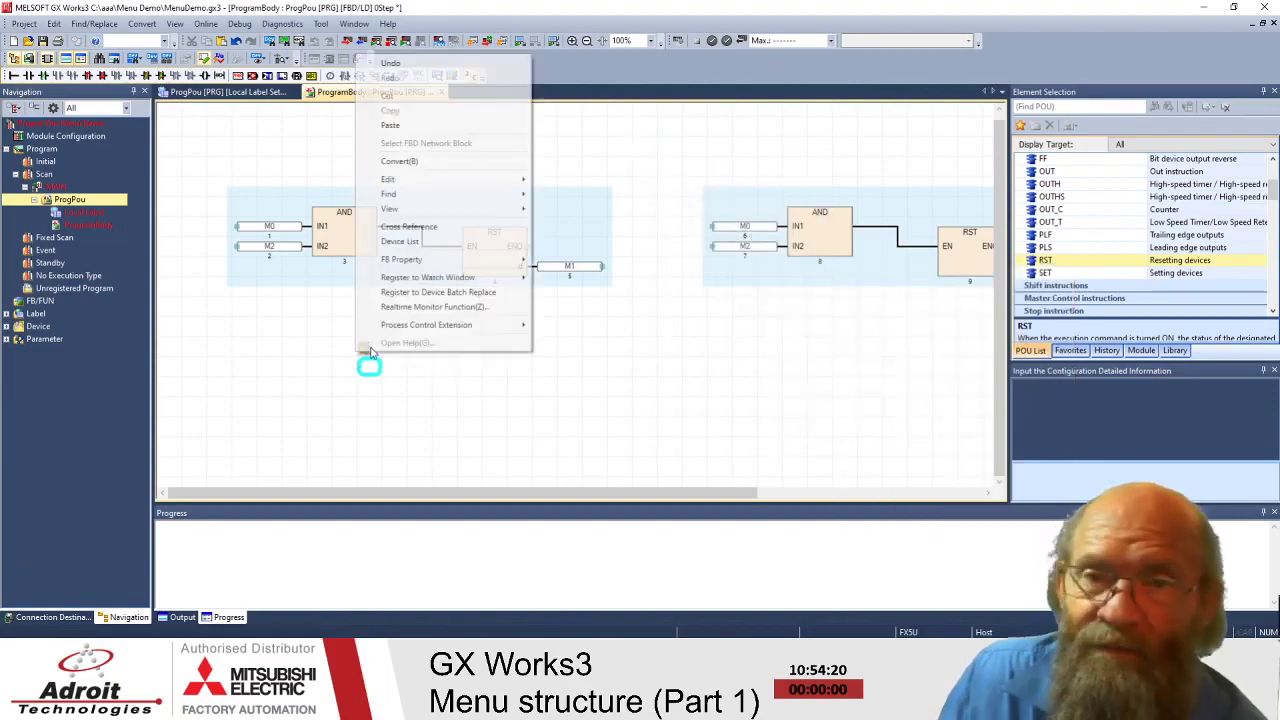
click(310, 378)
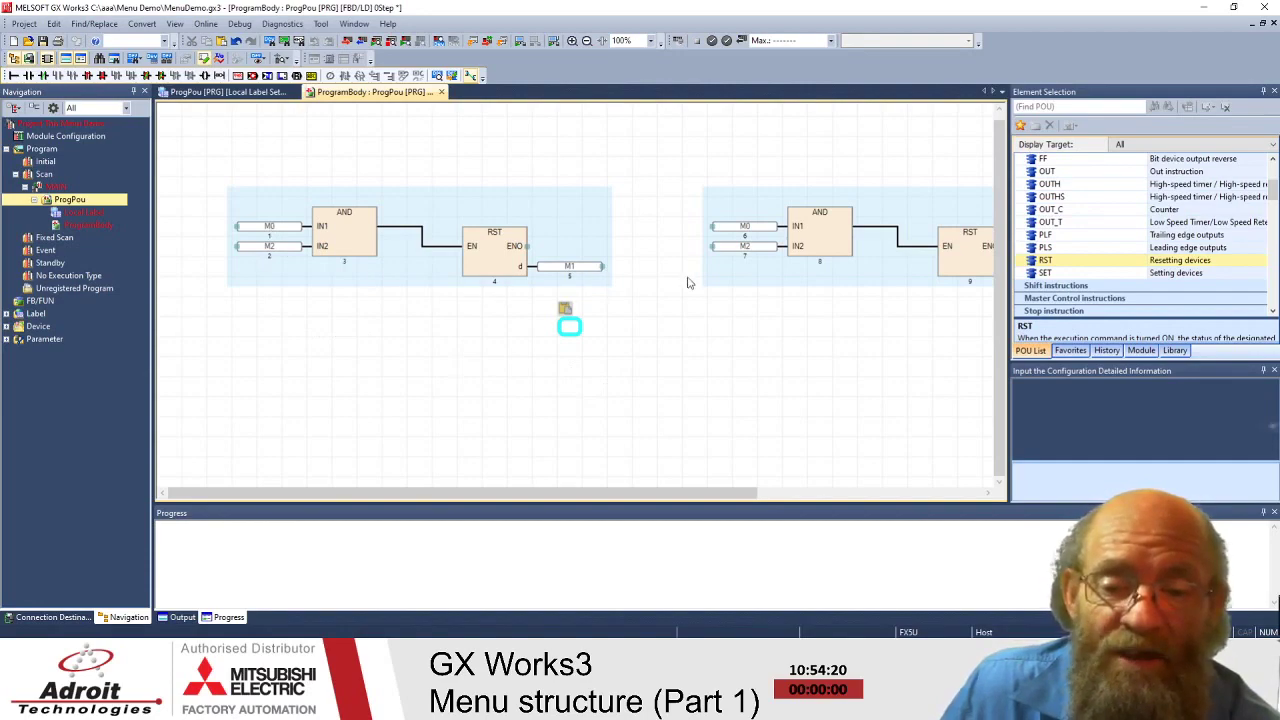
- Change the second network's AND inputs from M0 to M3 and from M2 to M4
drag(714, 495, 686, 495)
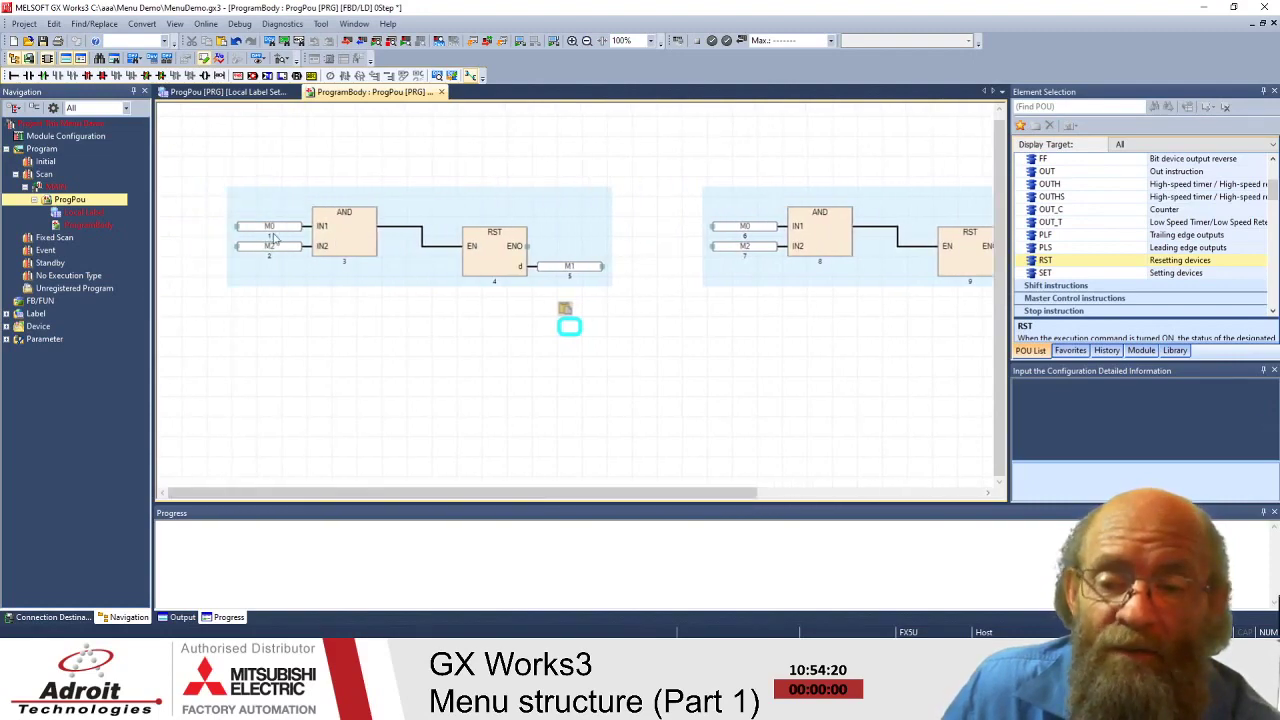
drag(560, 495, 785, 495)
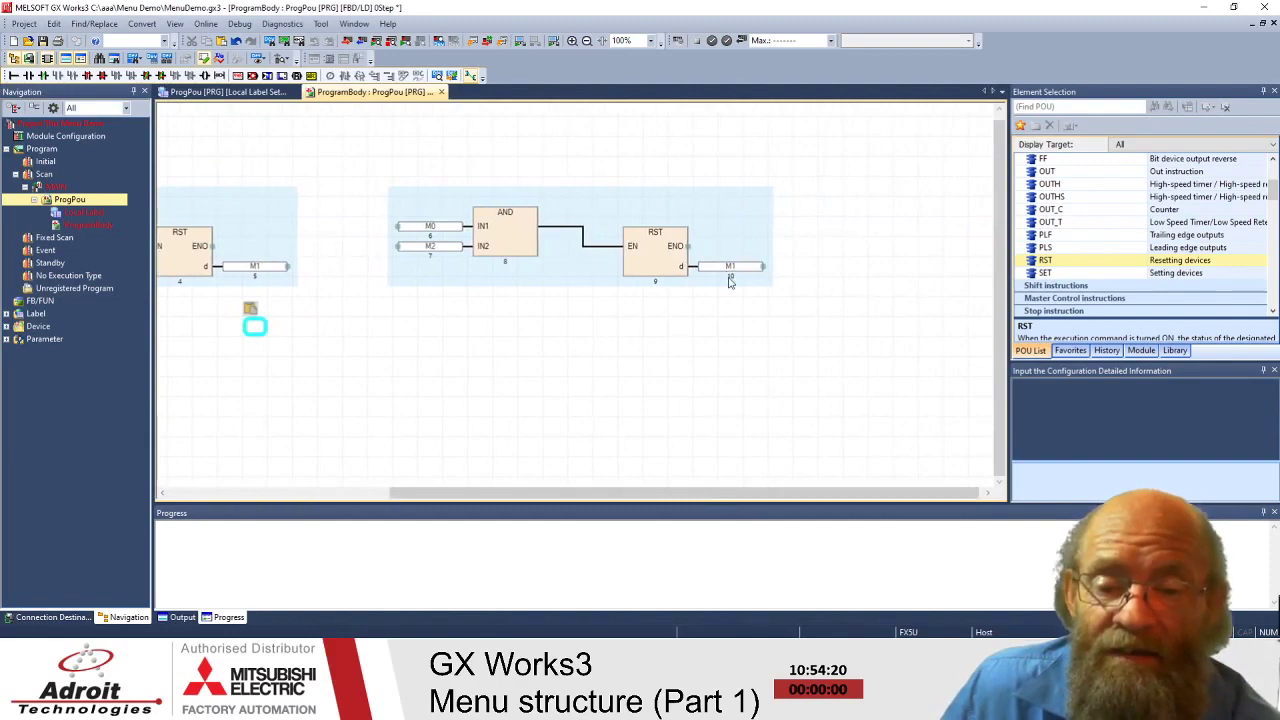
drag(677, 494, 501, 494)
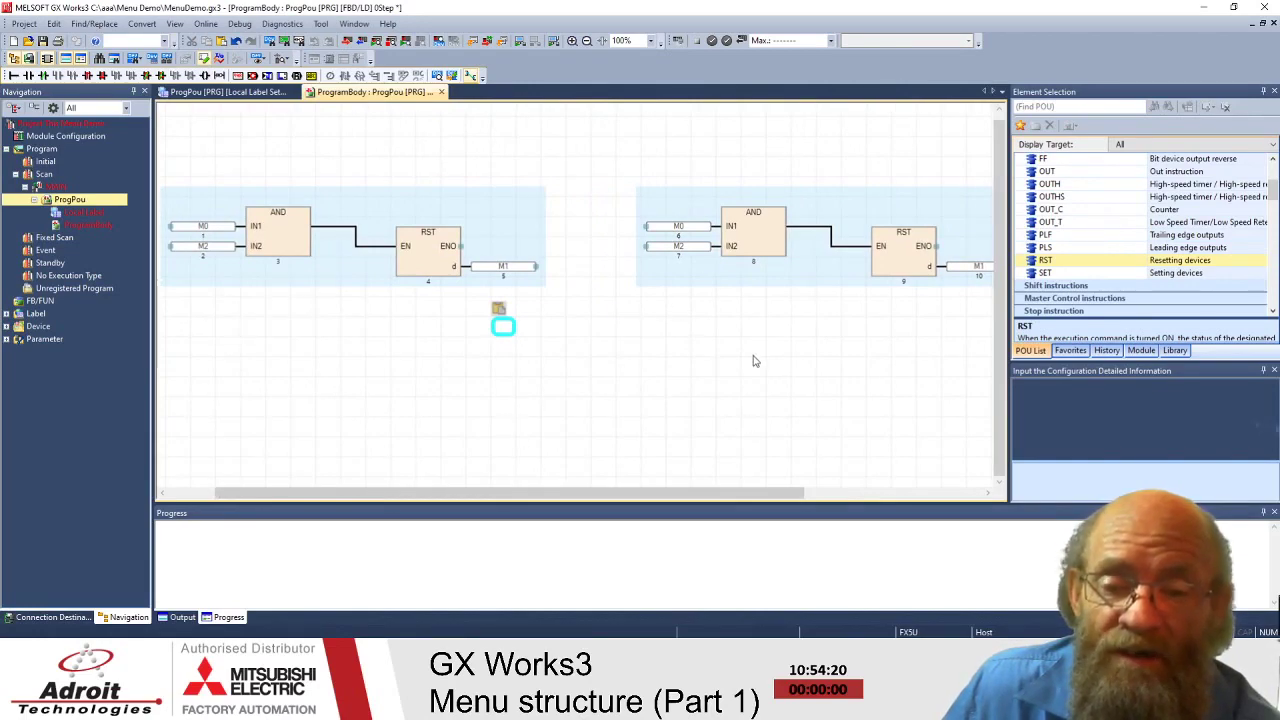
click(678, 228)
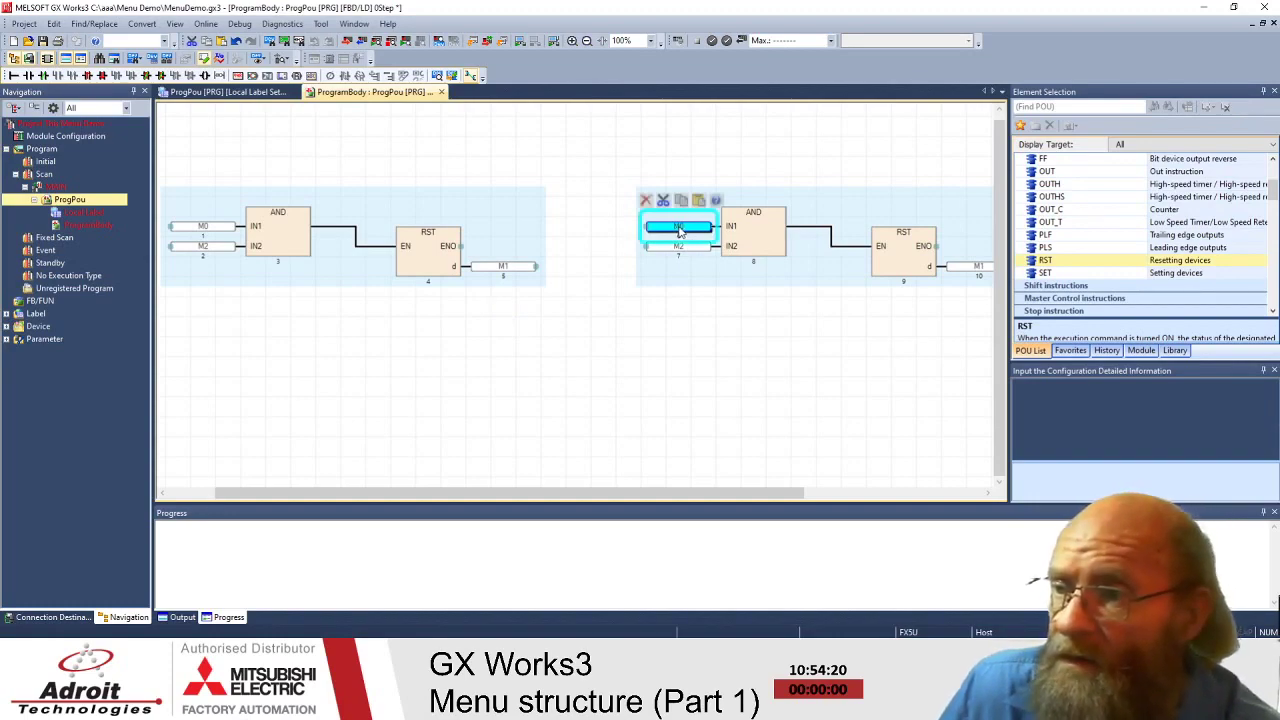
double_click(680, 230)
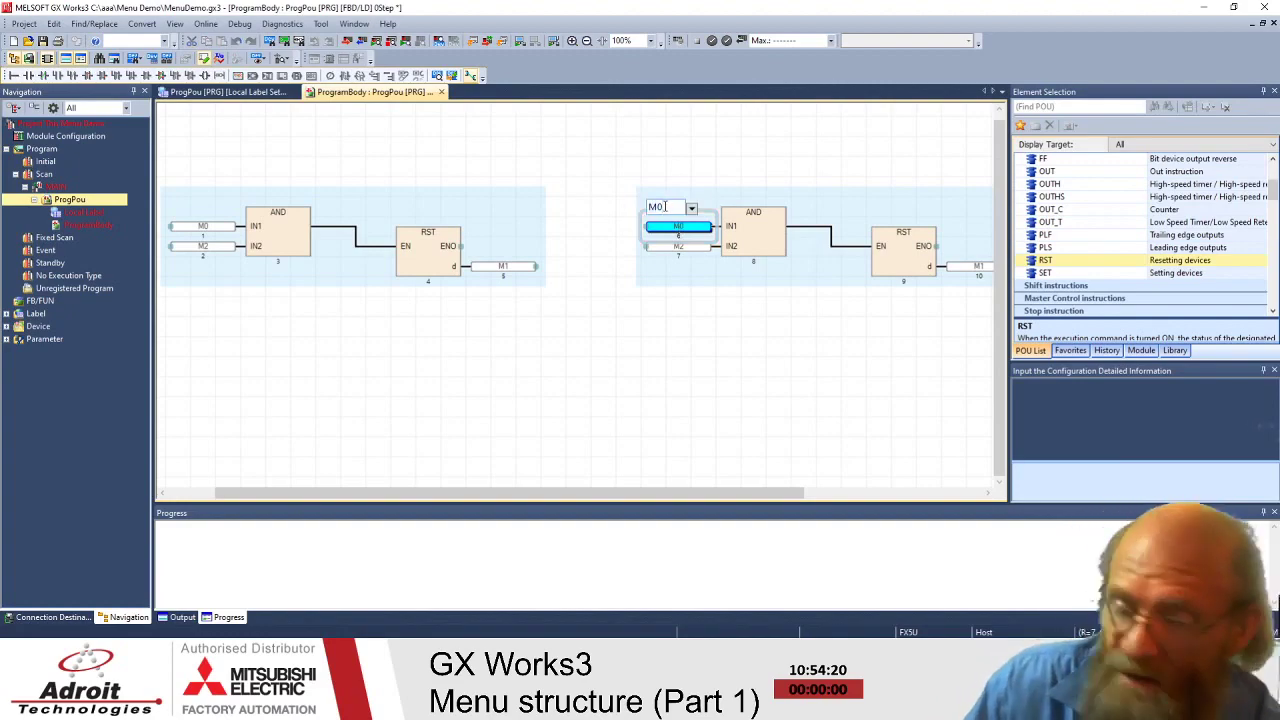
click(688, 250)
double_click(686, 248)
click(669, 227)
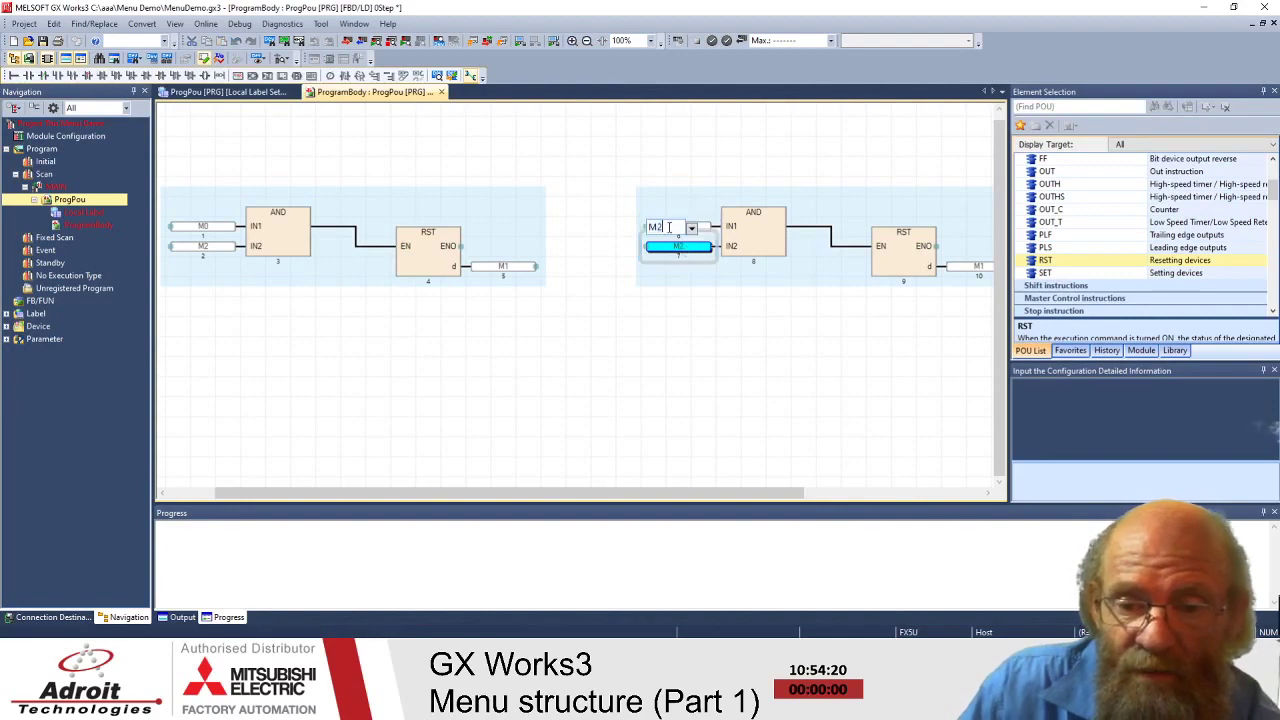
text(4)
click(700, 341)
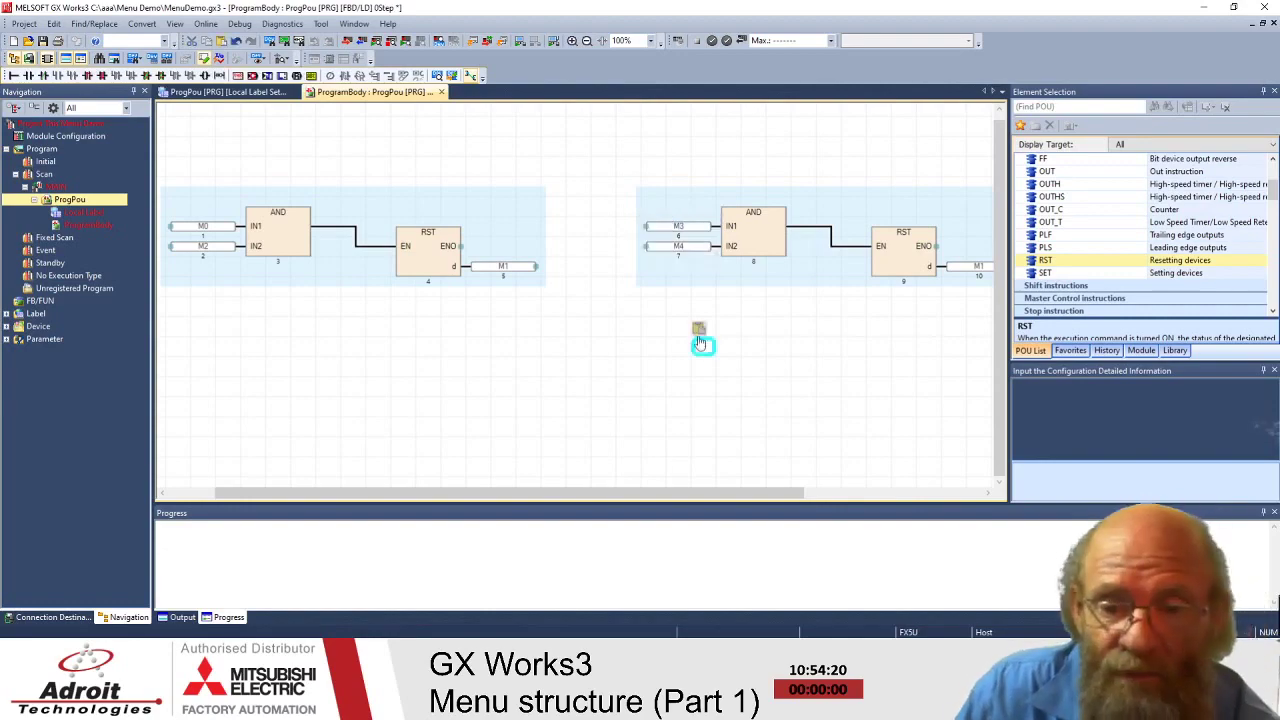
- Change the second network's RST output from M1 to M6
drag(670, 492, 808, 490)
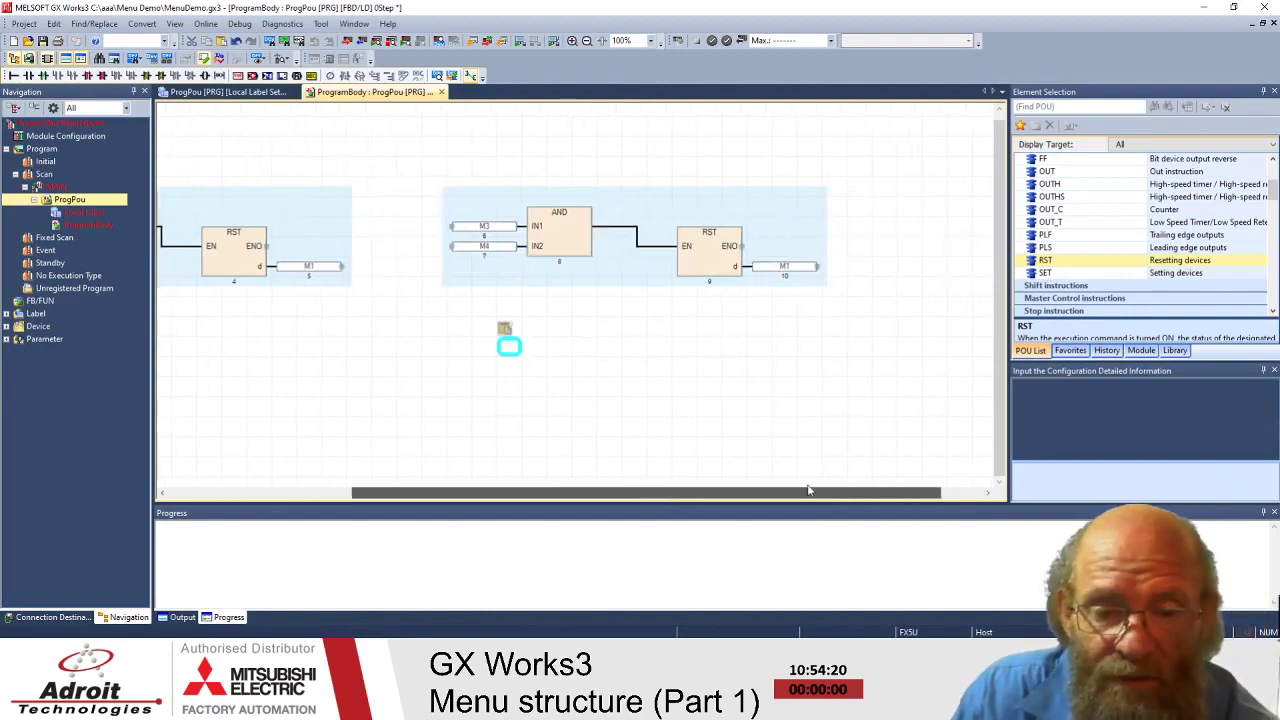
double_click(786, 267)
click(775, 247)
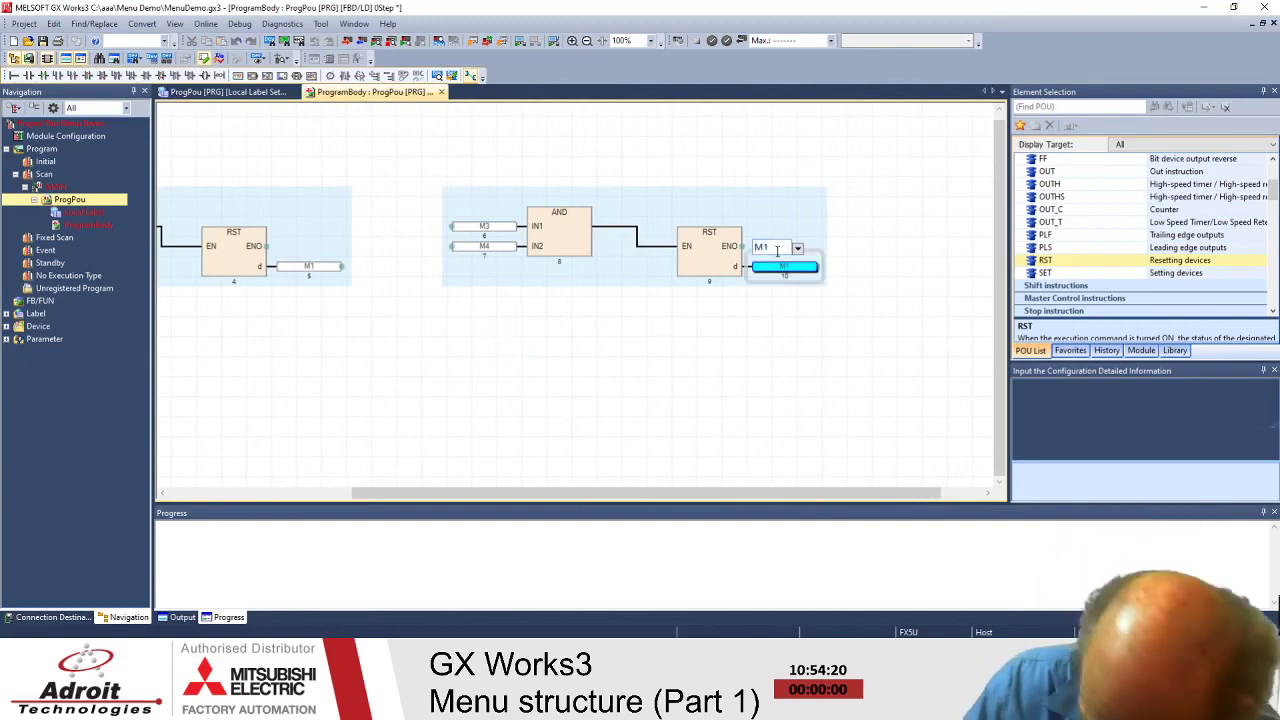
key(BackSpace)
text(6)
click(782, 345)
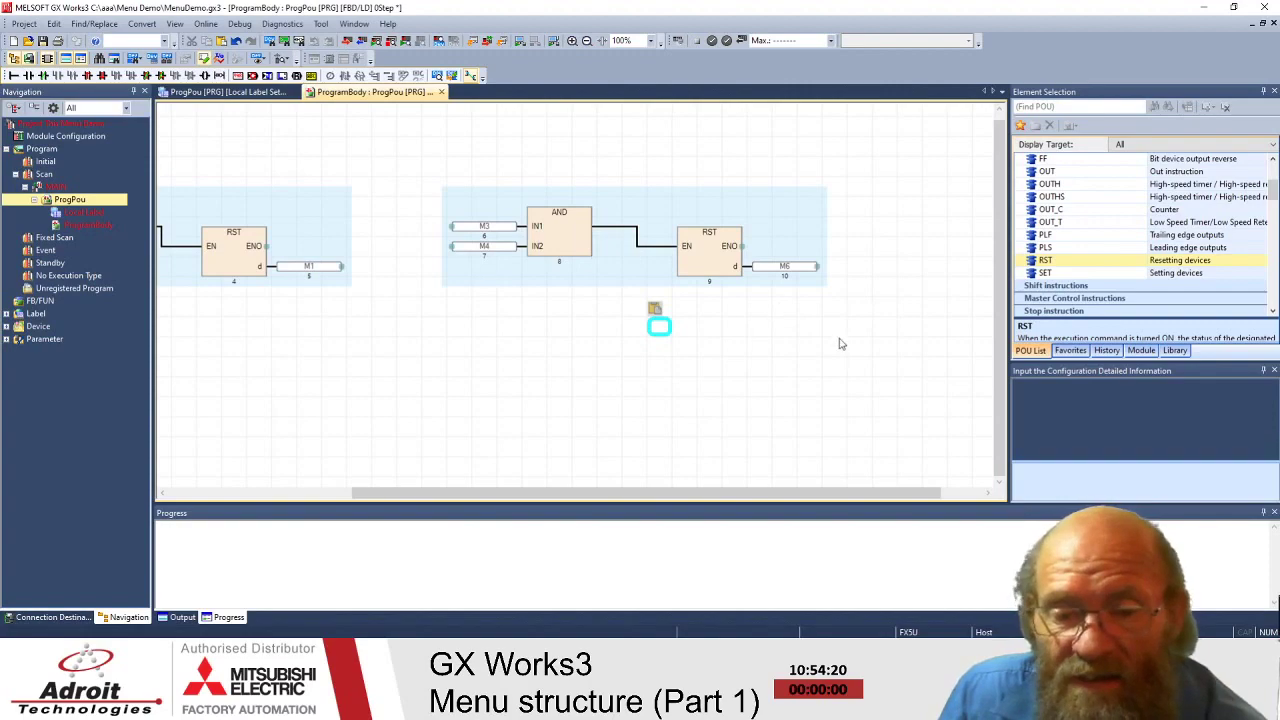
- Move the M3/M4/M6 network to the left and the M0/M2/M1 network to the right
drag(682, 492, 530, 492)
drag(632, 176, 978, 330)
drag(923, 236, 470, 360)
drag(508, 492, 400, 492)
drag(206, 190, 621, 297)
drag(348, 239, 800, 345)
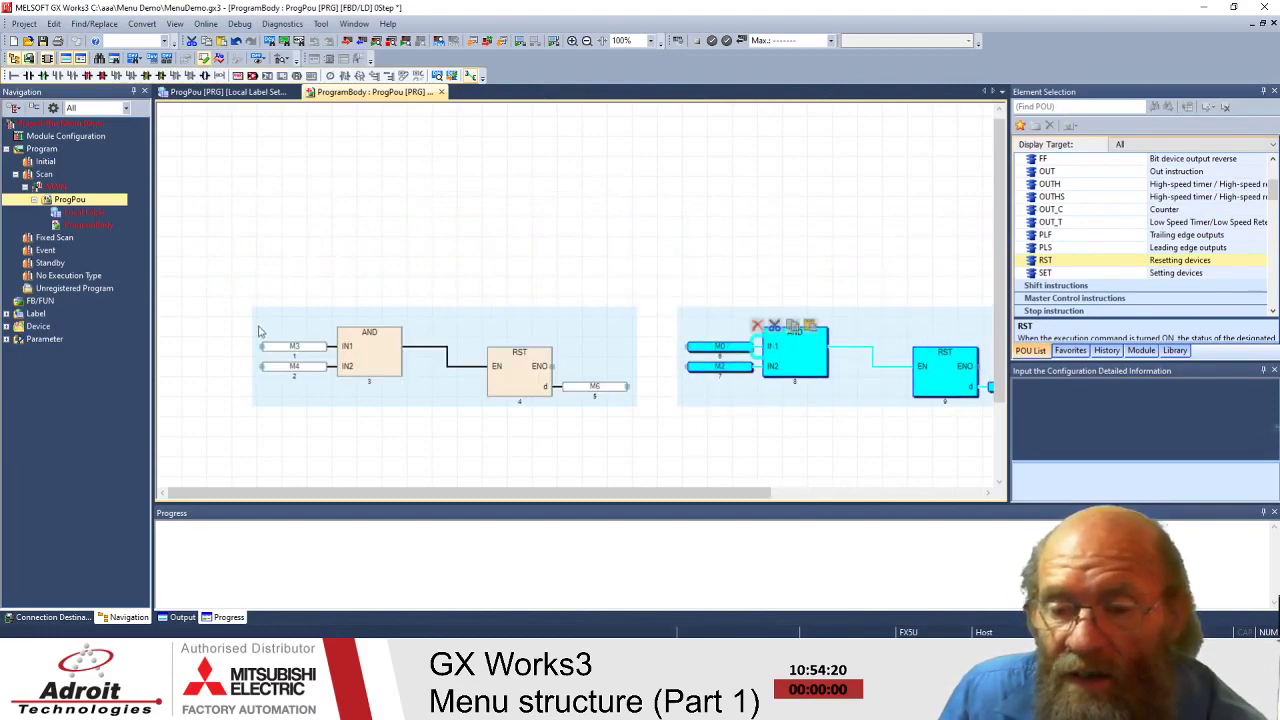
click(785, 430)
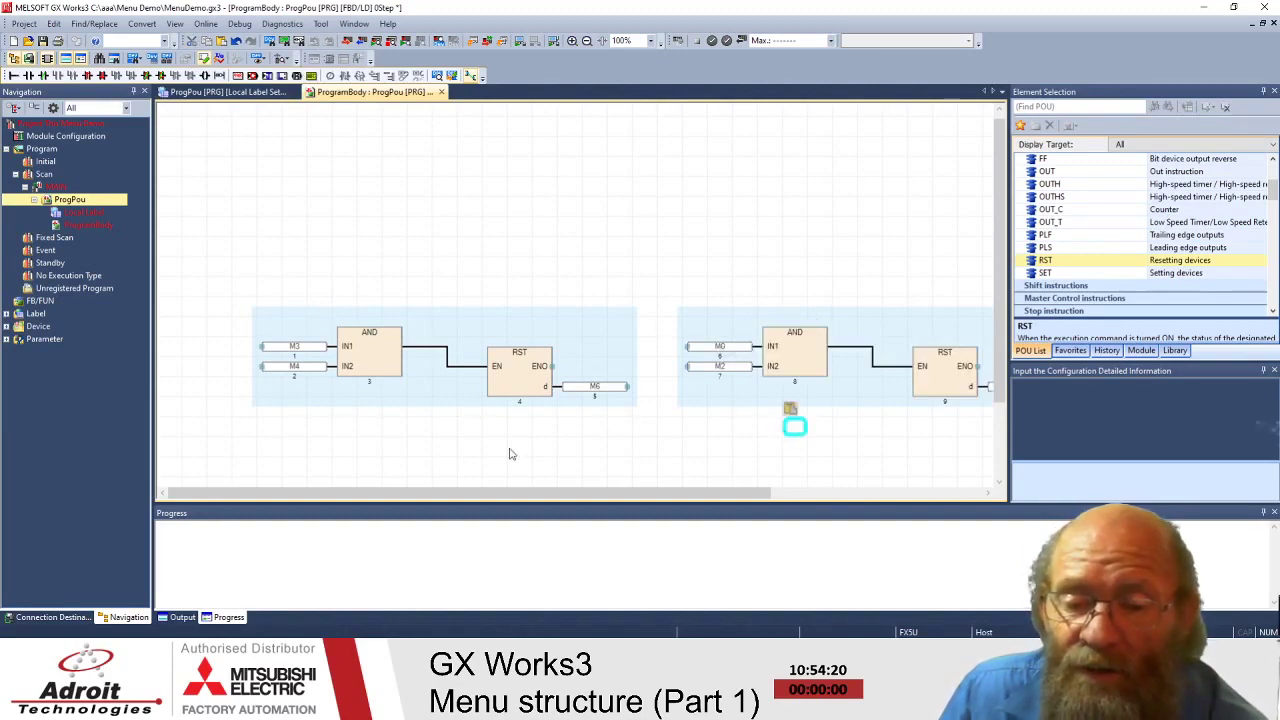
click(270, 211)
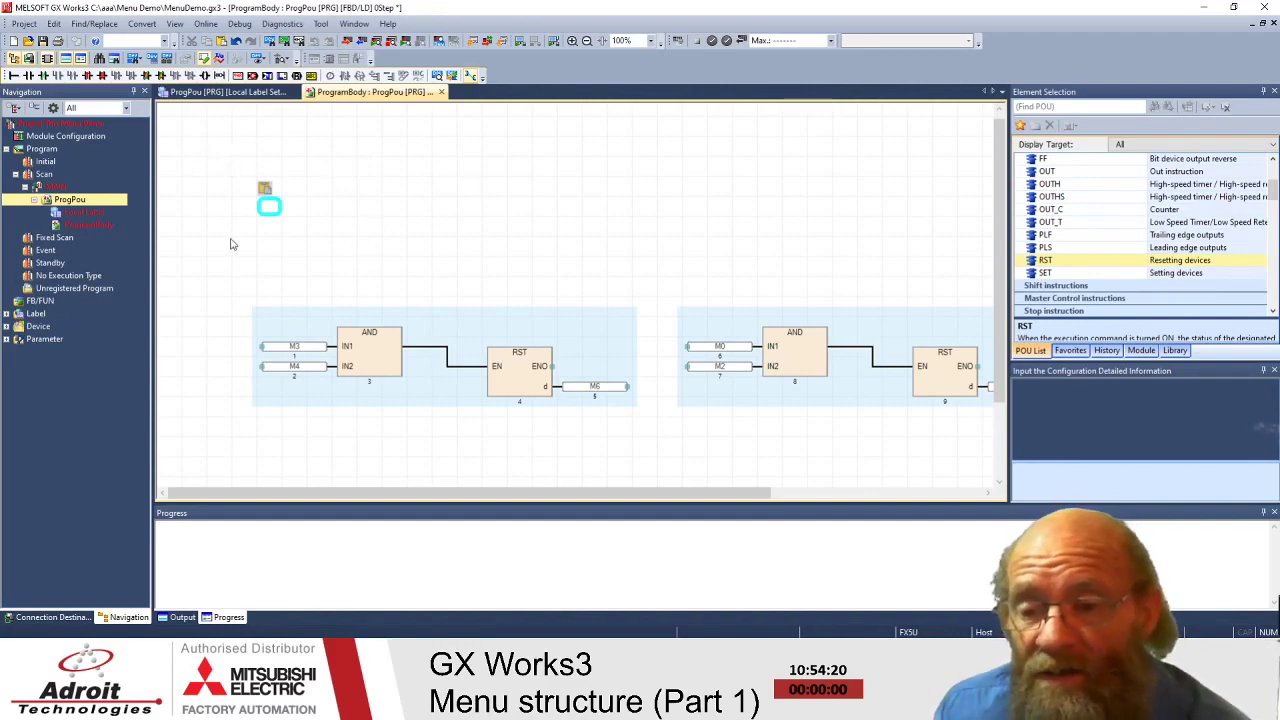
- Turn on Device/Label Comment display for the FBD diagram
click(215, 140)
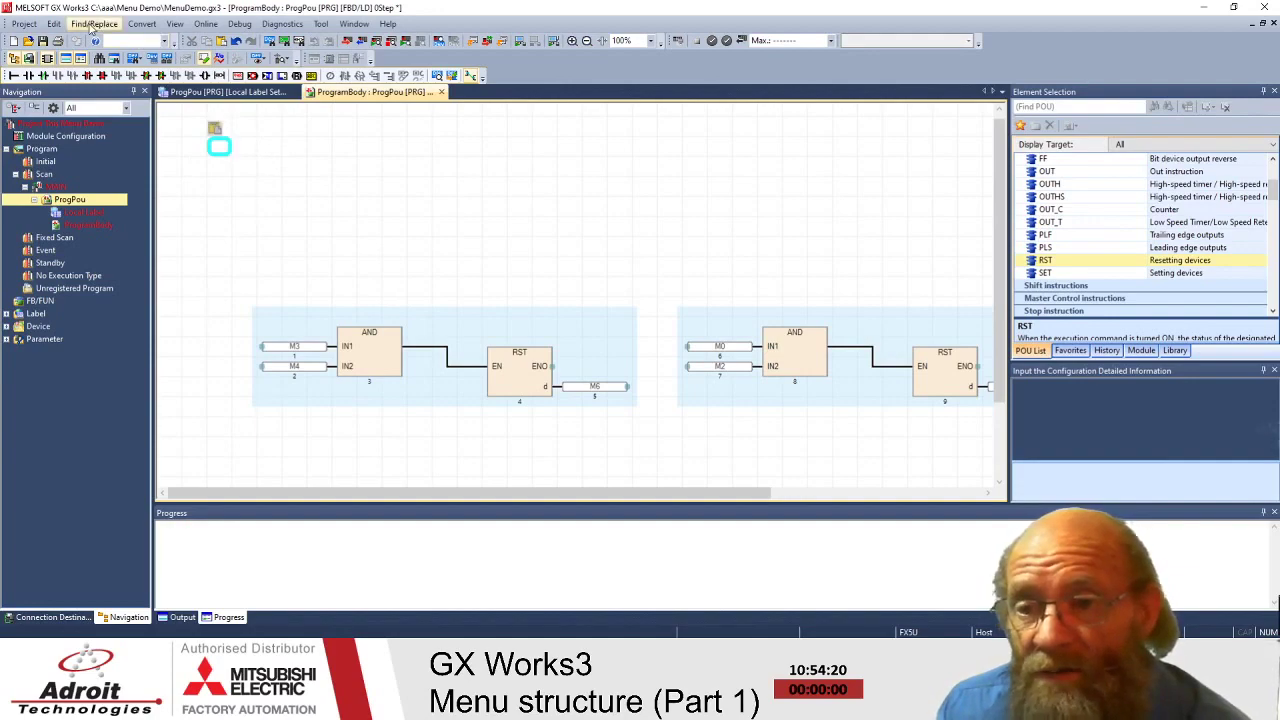
click(175, 25)
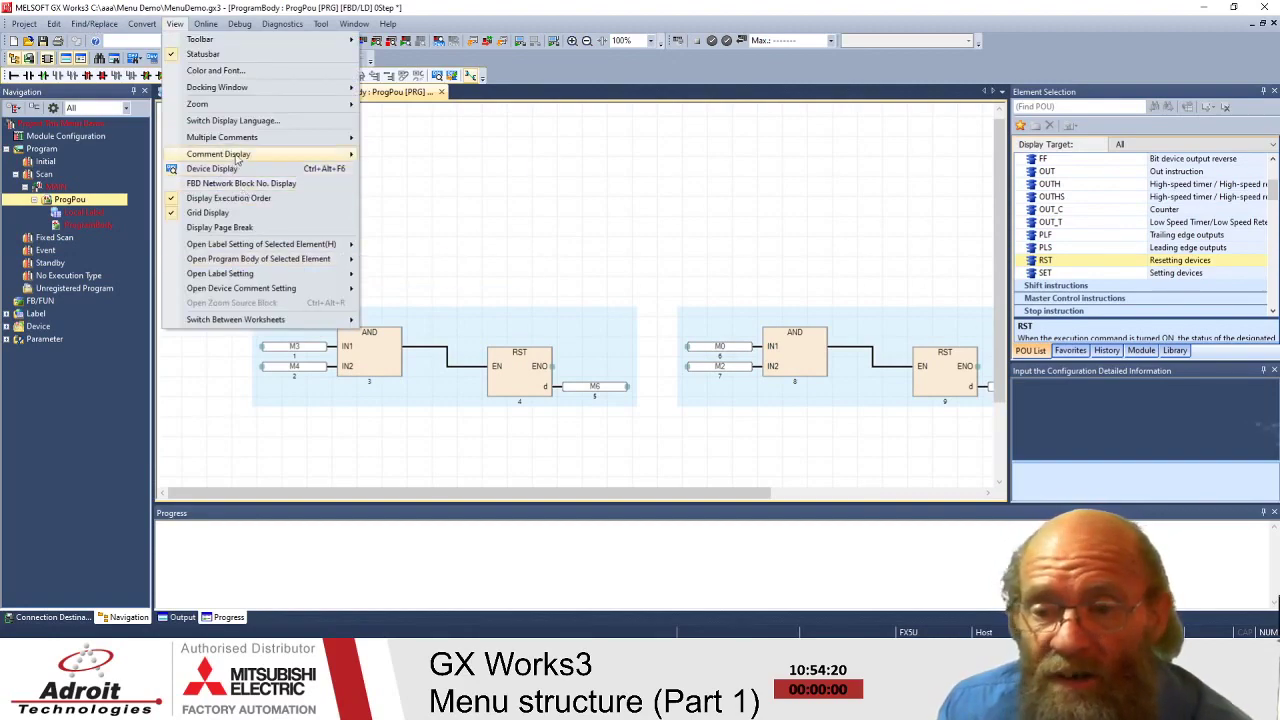
mouse_move(236, 160)
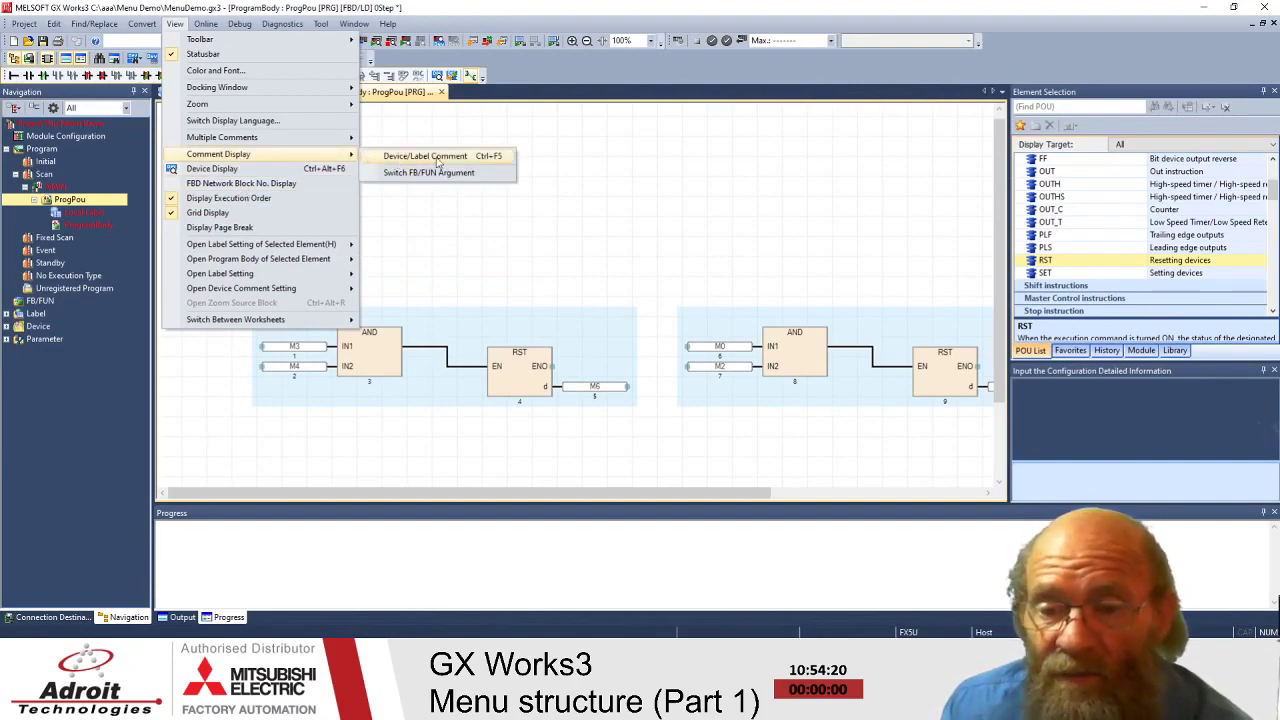
click(465, 157)
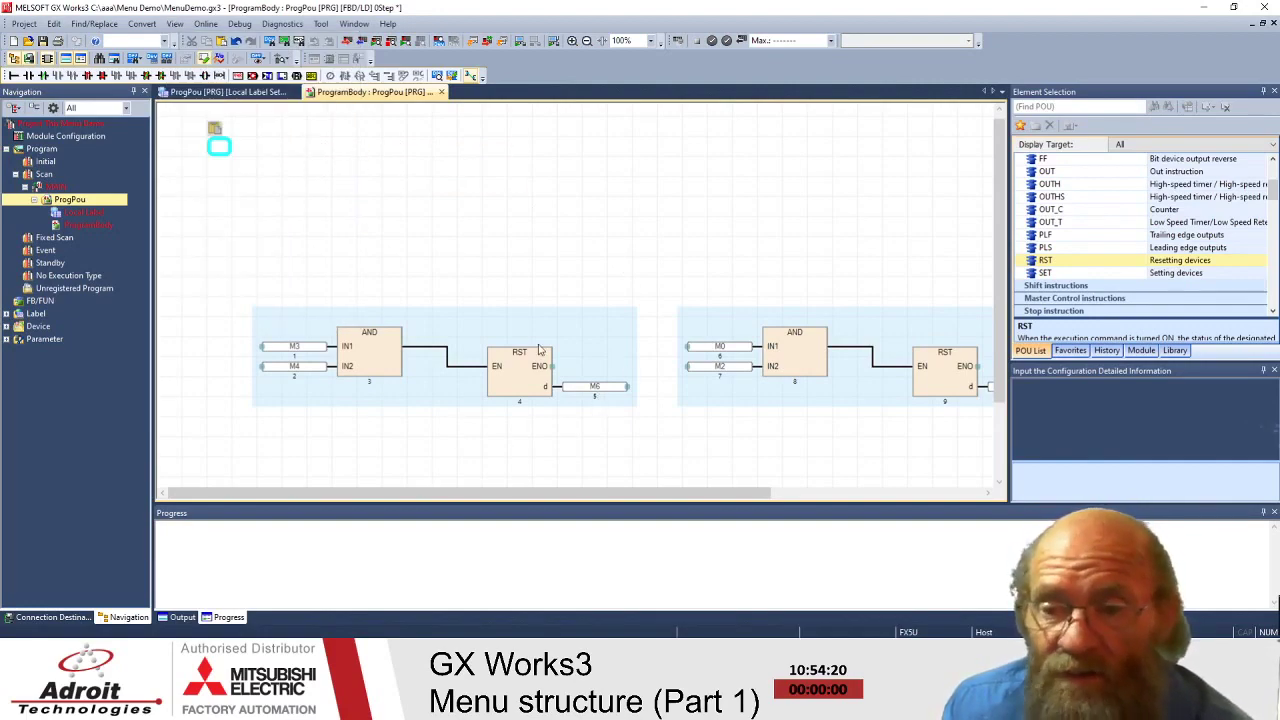
- Toggle Switch FB/FUN Argument and the Device Display mode
click(174, 23)
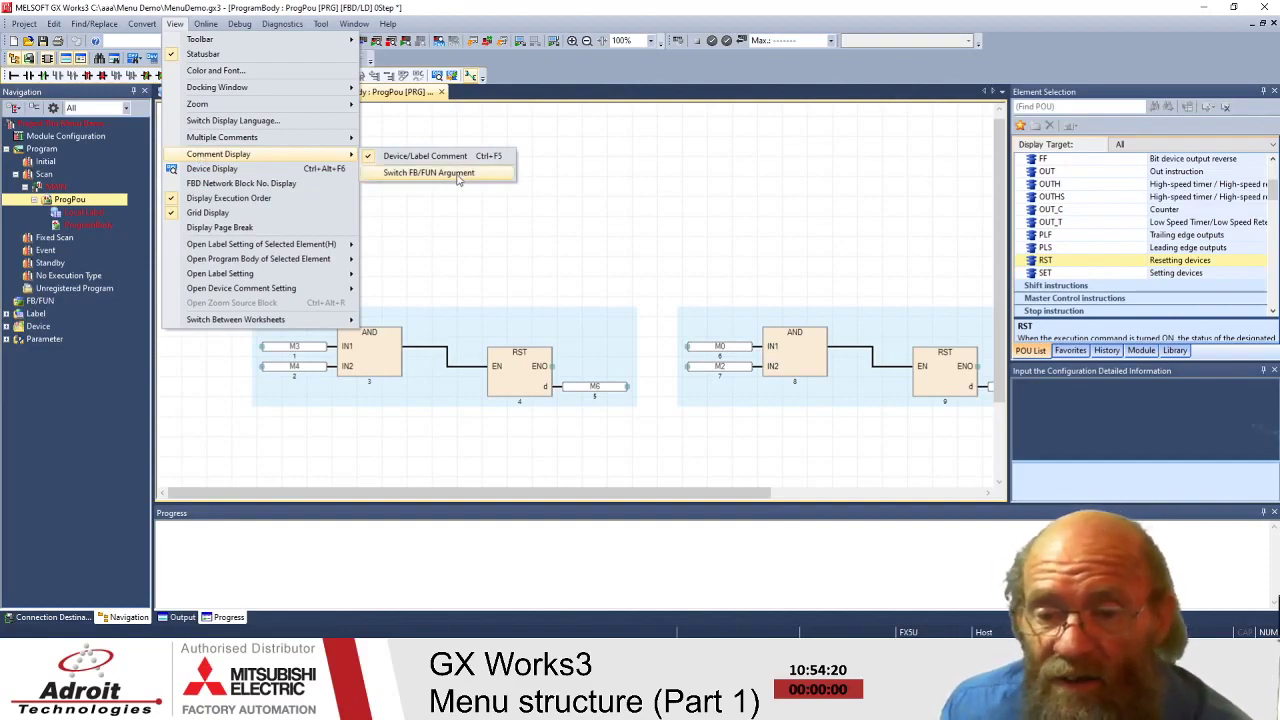
click(458, 176)
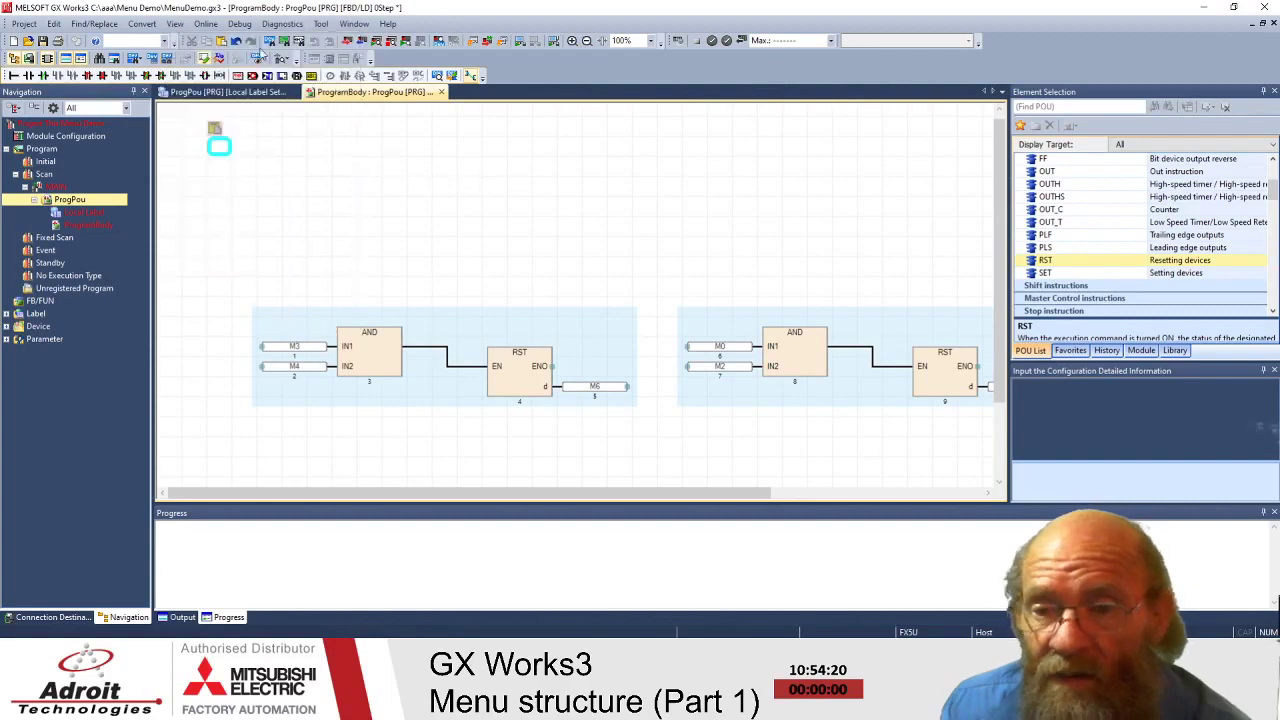
click(174, 24)
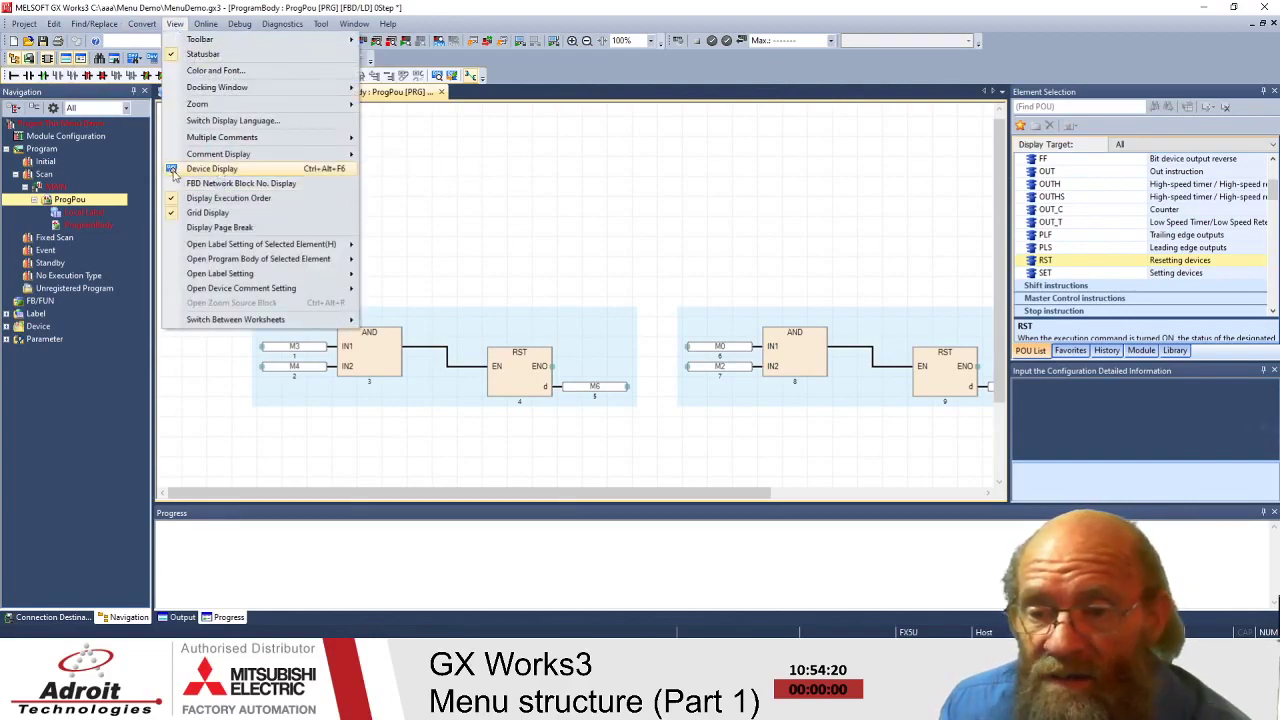
click(233, 172)
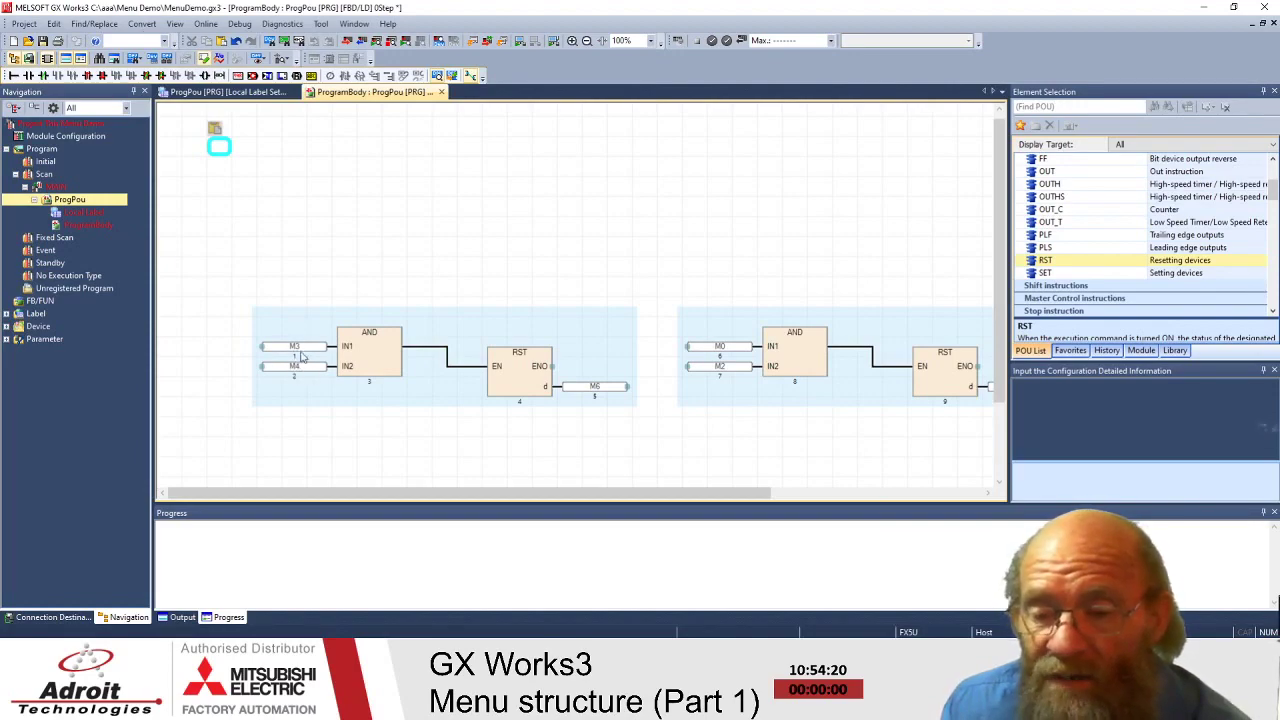
- Show the FBD network block numbers 1 and 2
click(290, 347)
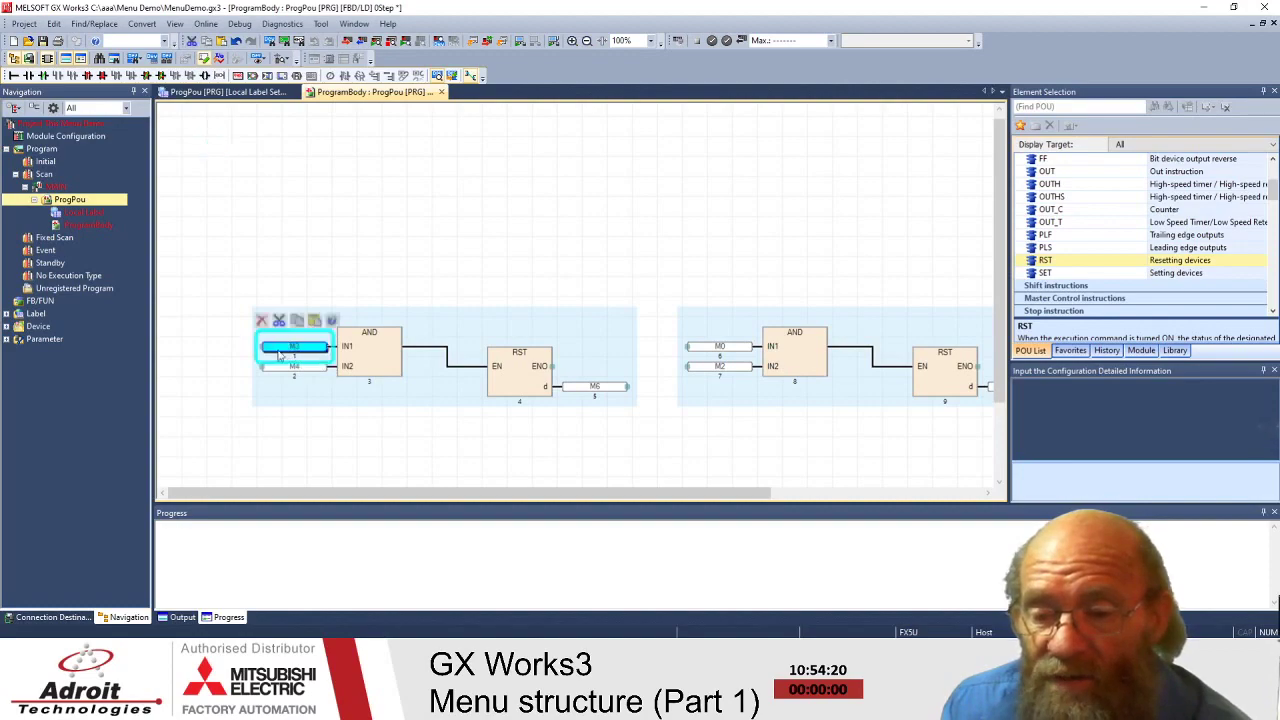
click(174, 23)
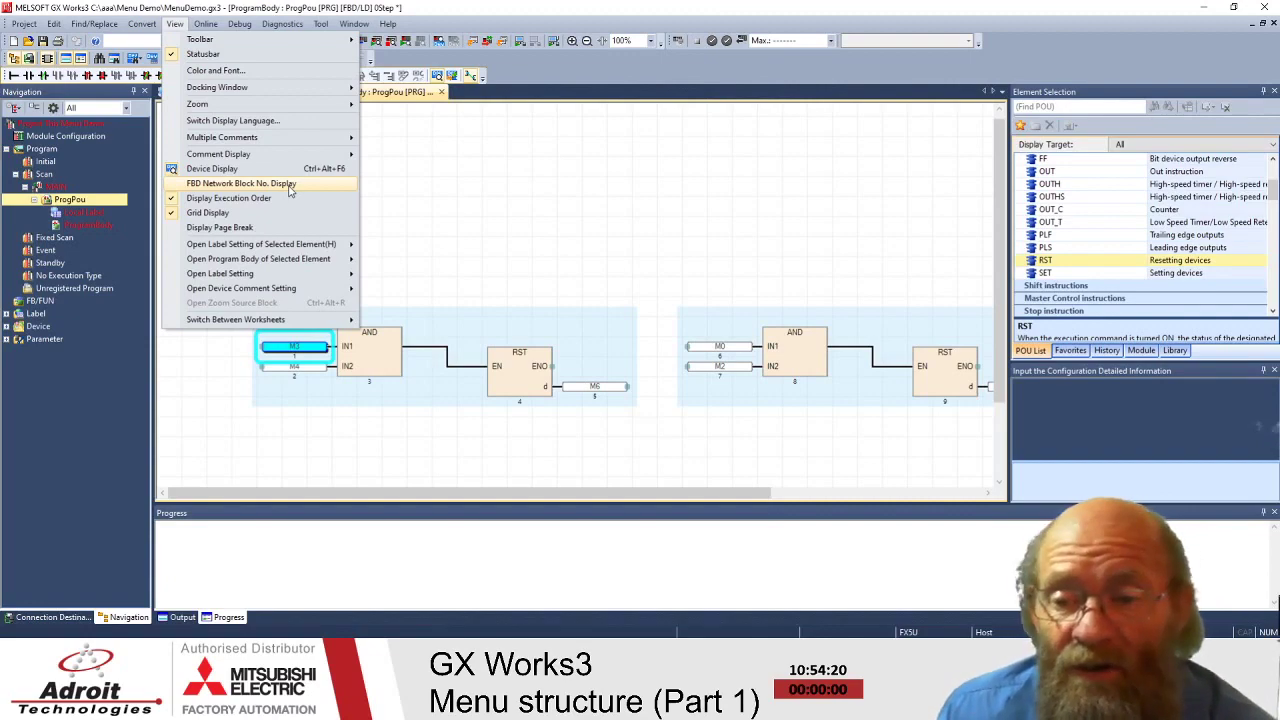
click(289, 190)
- Display the page-break line on the diagram
click(569, 205)
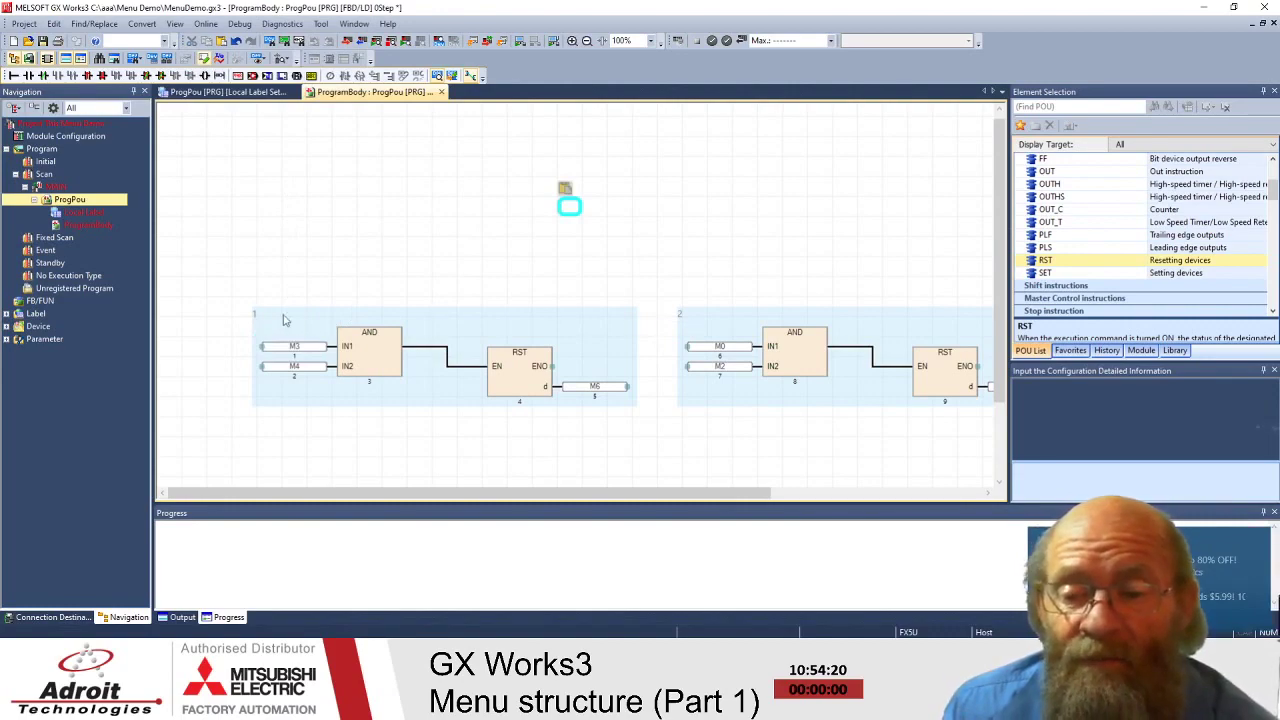
click(174, 23)
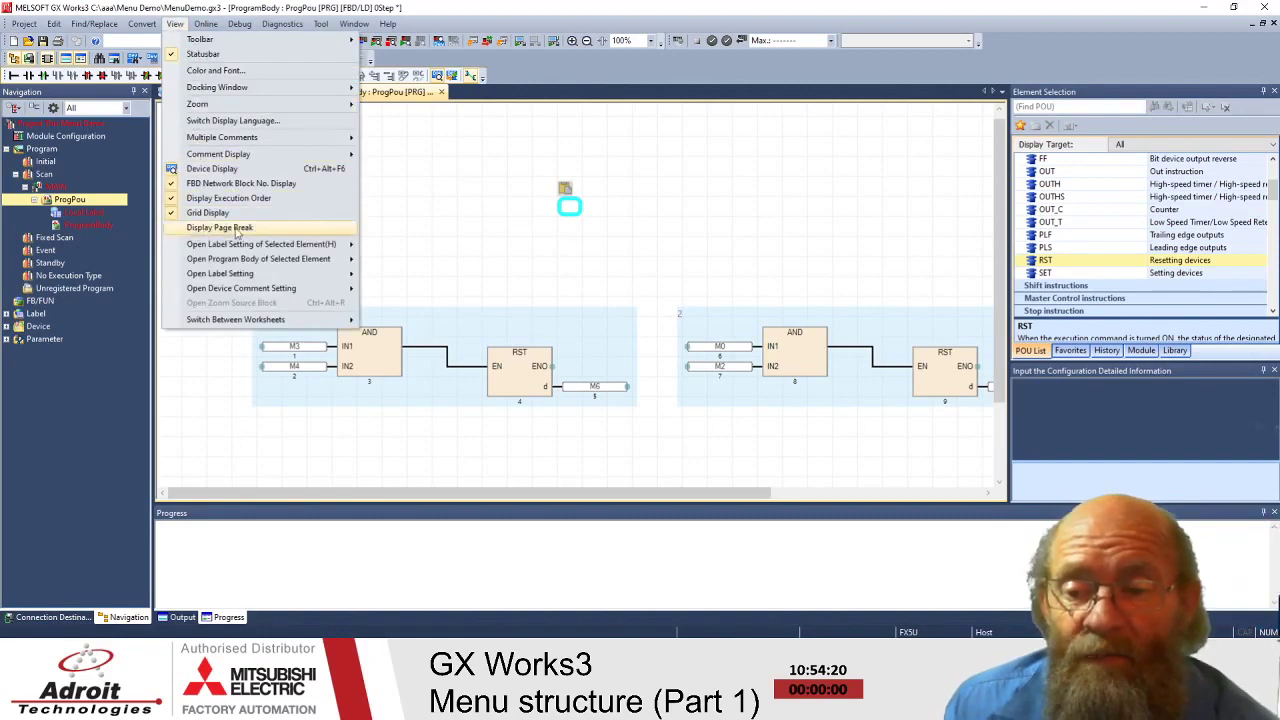
click(237, 230)
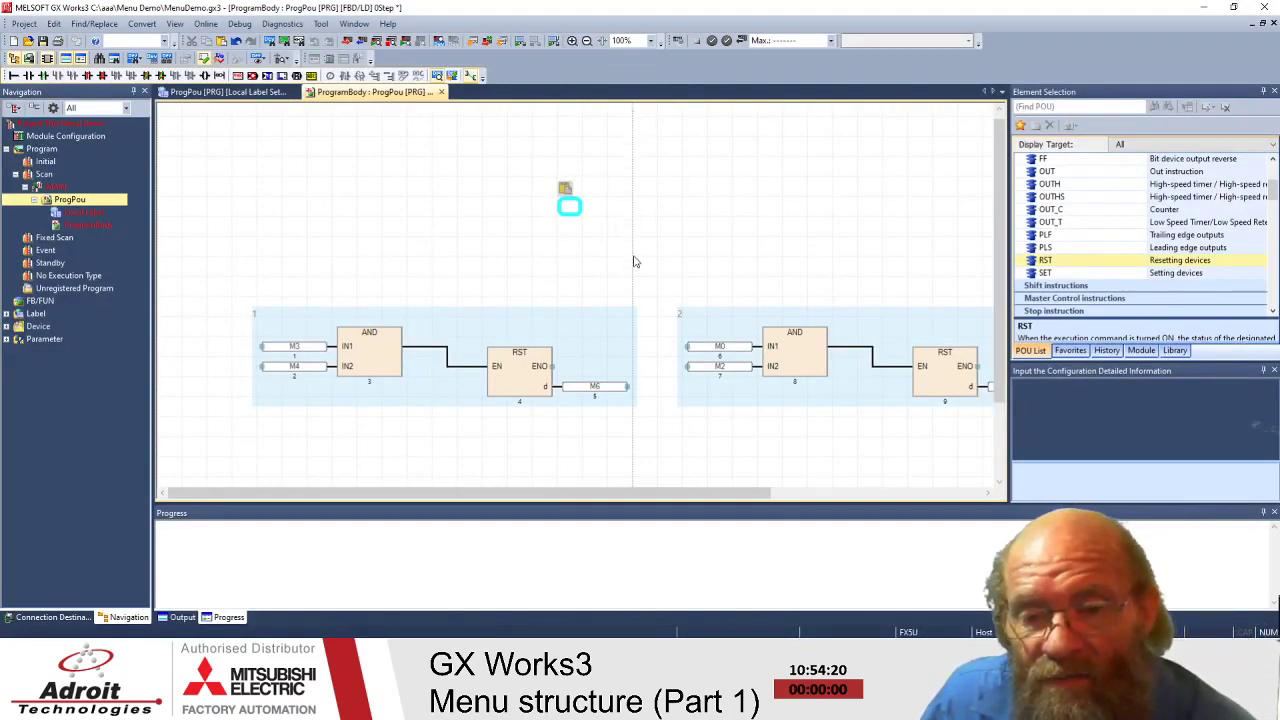
- Move network 1, the M3/M4 reset, up toward the top-left of the sheet
click(242, 292)
drag(417, 376, 714, 462)
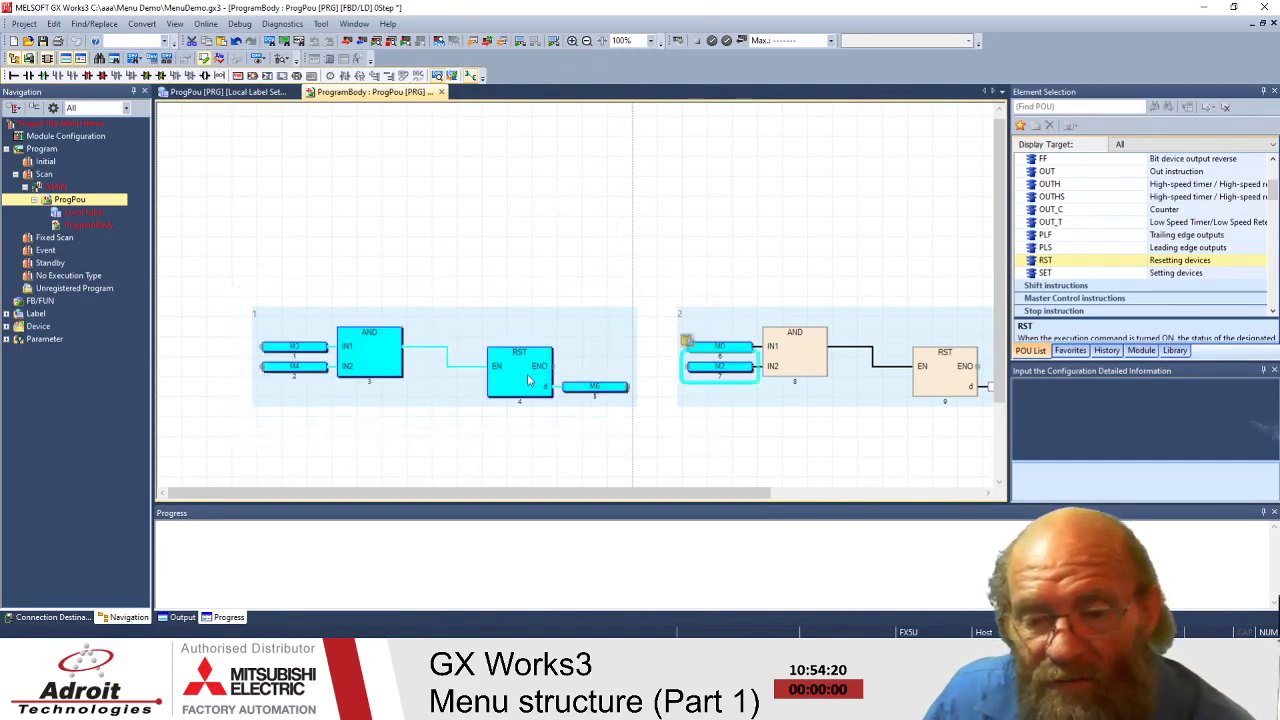
click(522, 252)
mouse_move(229, 280)
mouse_down()
mouse_move(632, 424)
mouse_move(591, 317)
mouse_up()
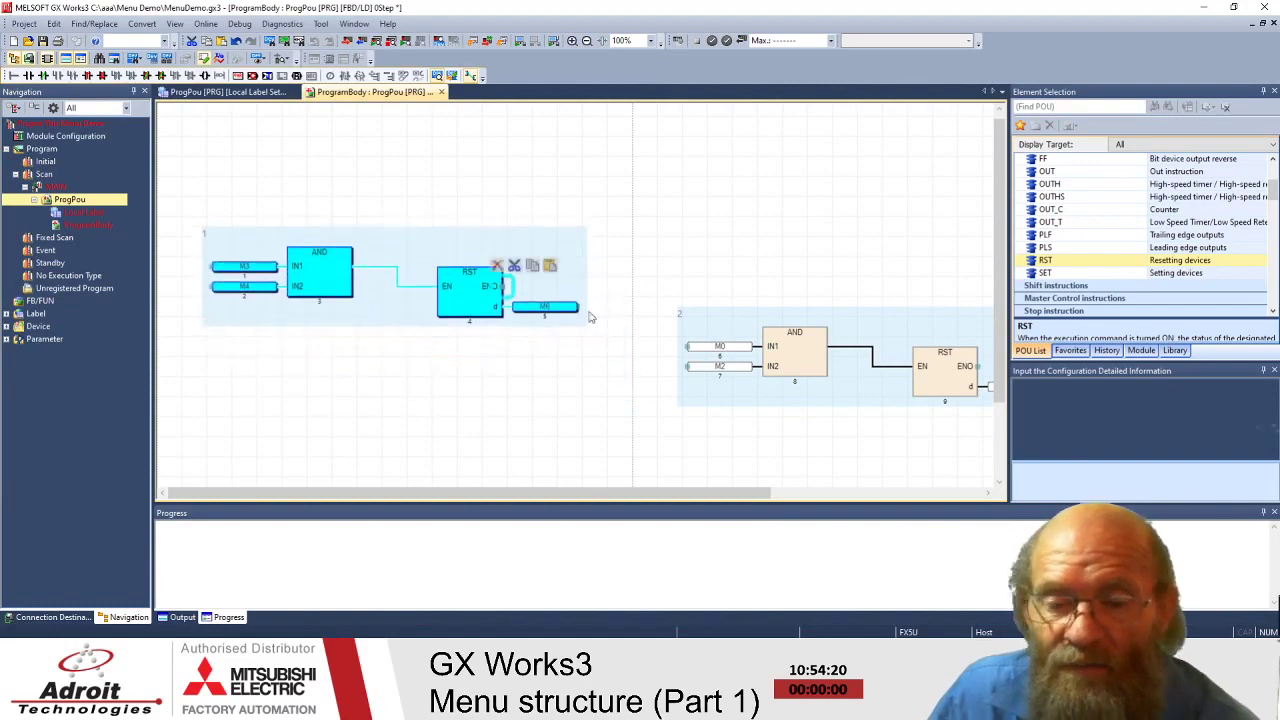
click(666, 260)
- Move network 2, the M0/M2 reset, directly beneath network 1
drag(658, 288, 988, 433)
drag(849, 371, 822, 292)
drag(619, 490, 808, 491)
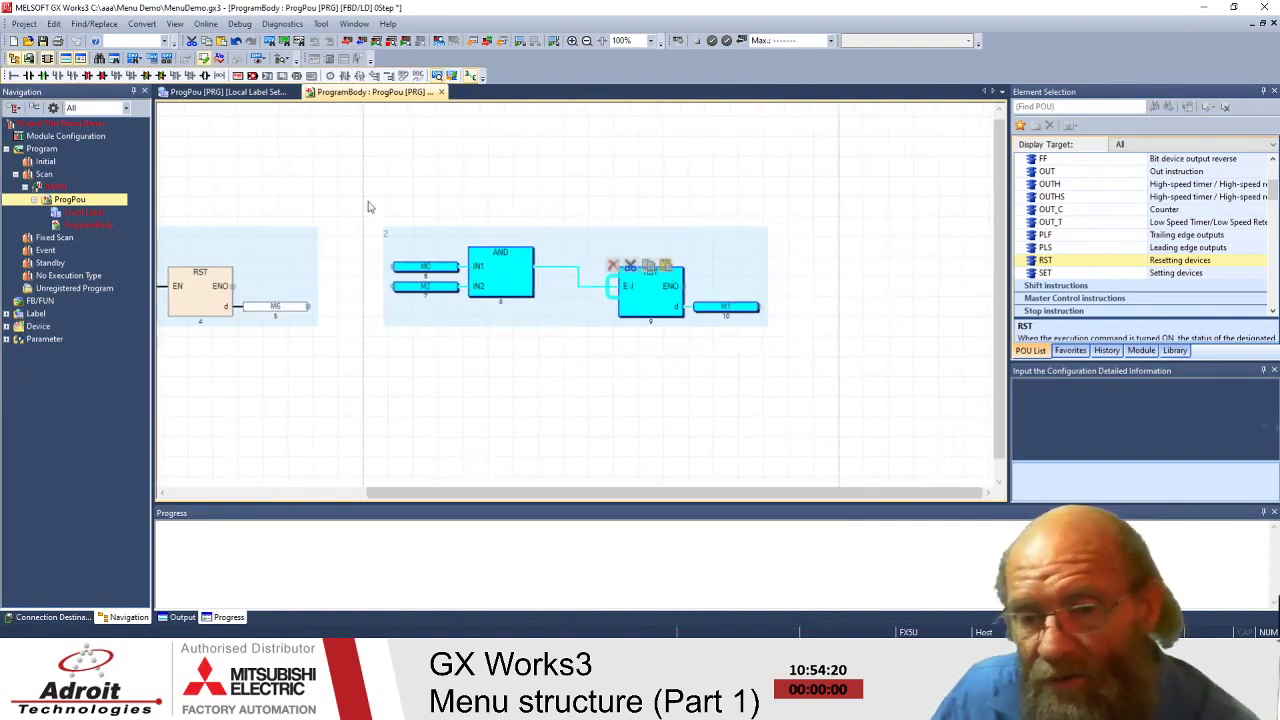
drag(831, 491, 632, 491)
drag(770, 262, 320, 402)
click(670, 308)
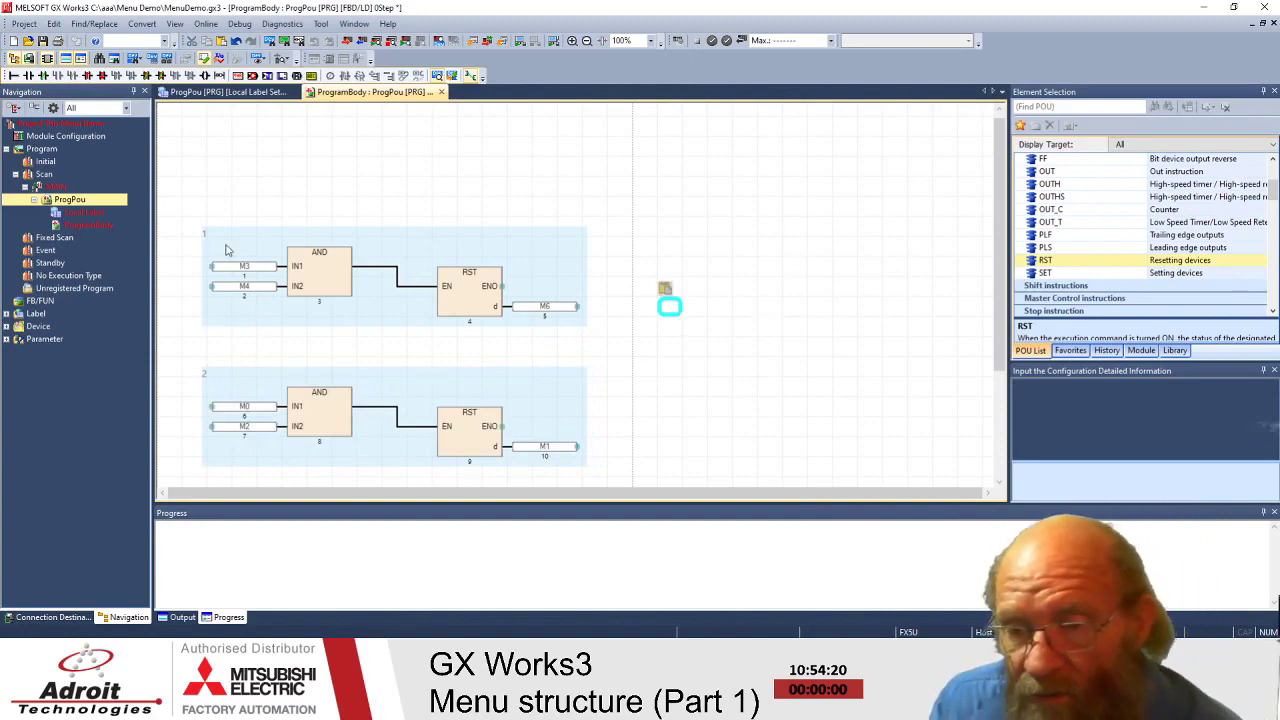
click(174, 23)
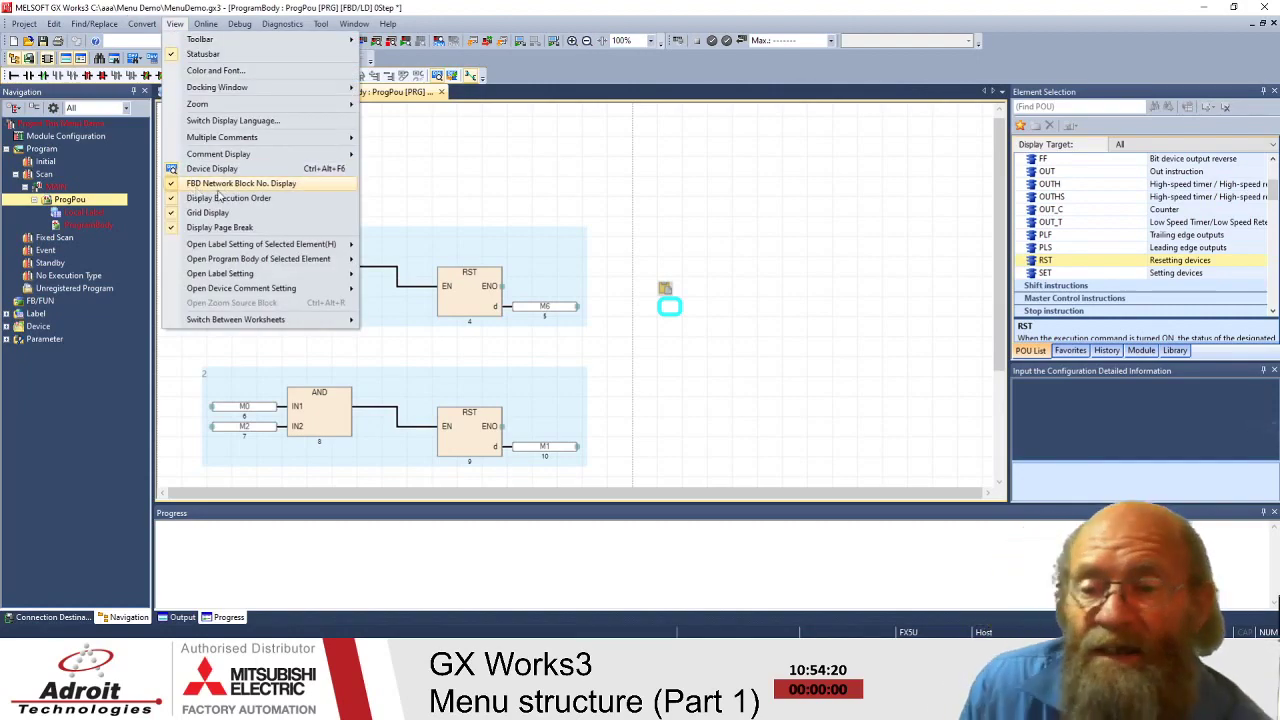
- Move network 2, the M0/M2 AND–RST, to the right of network 1
click(693, 381)
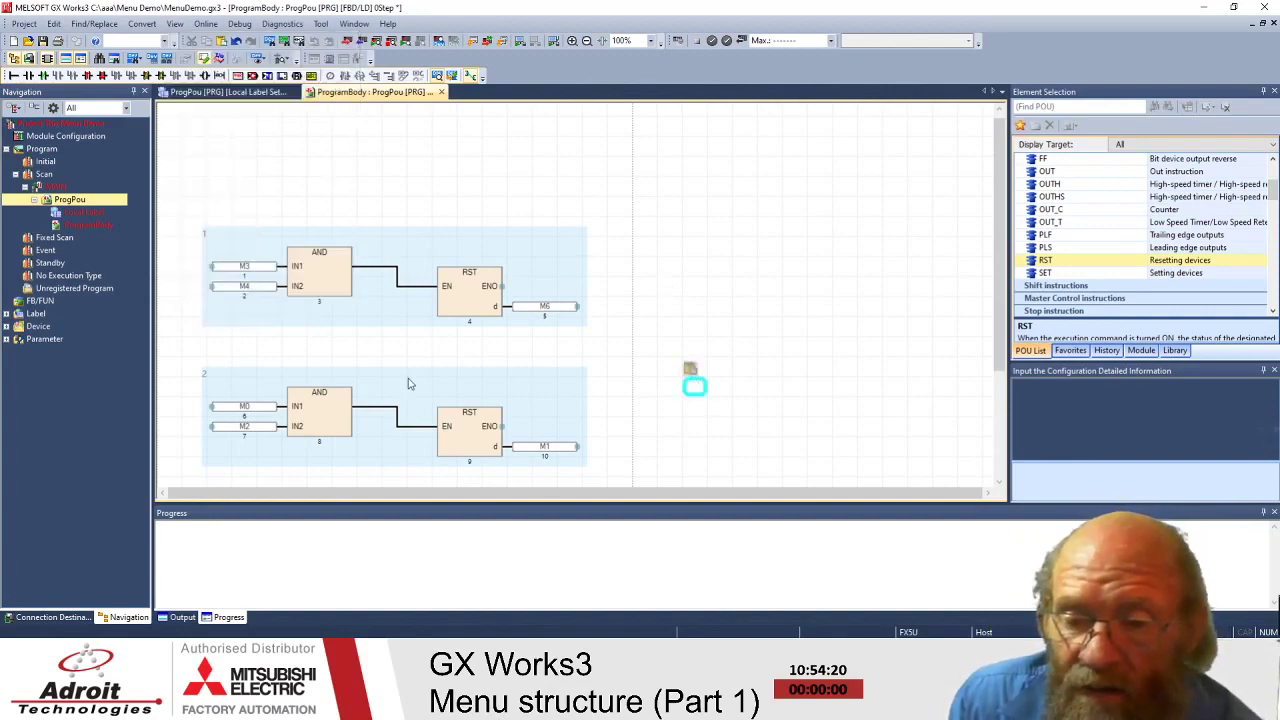
drag(202, 381, 600, 471)
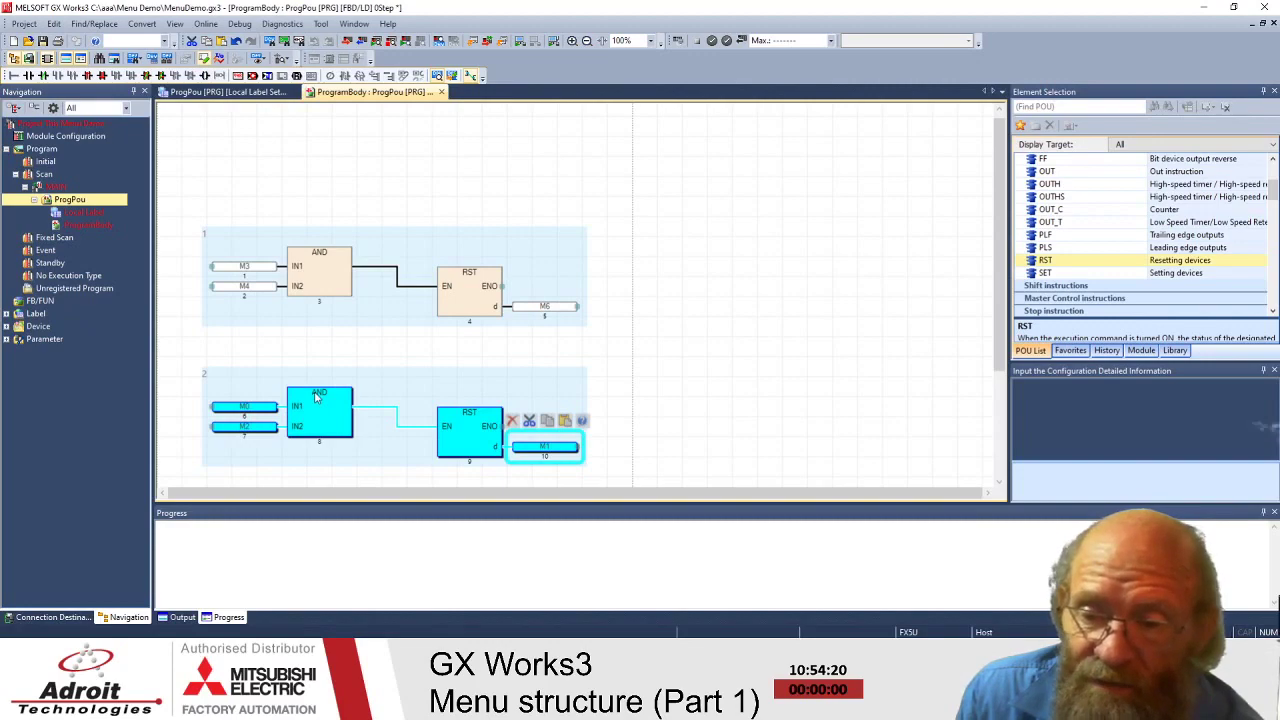
click(316, 396)
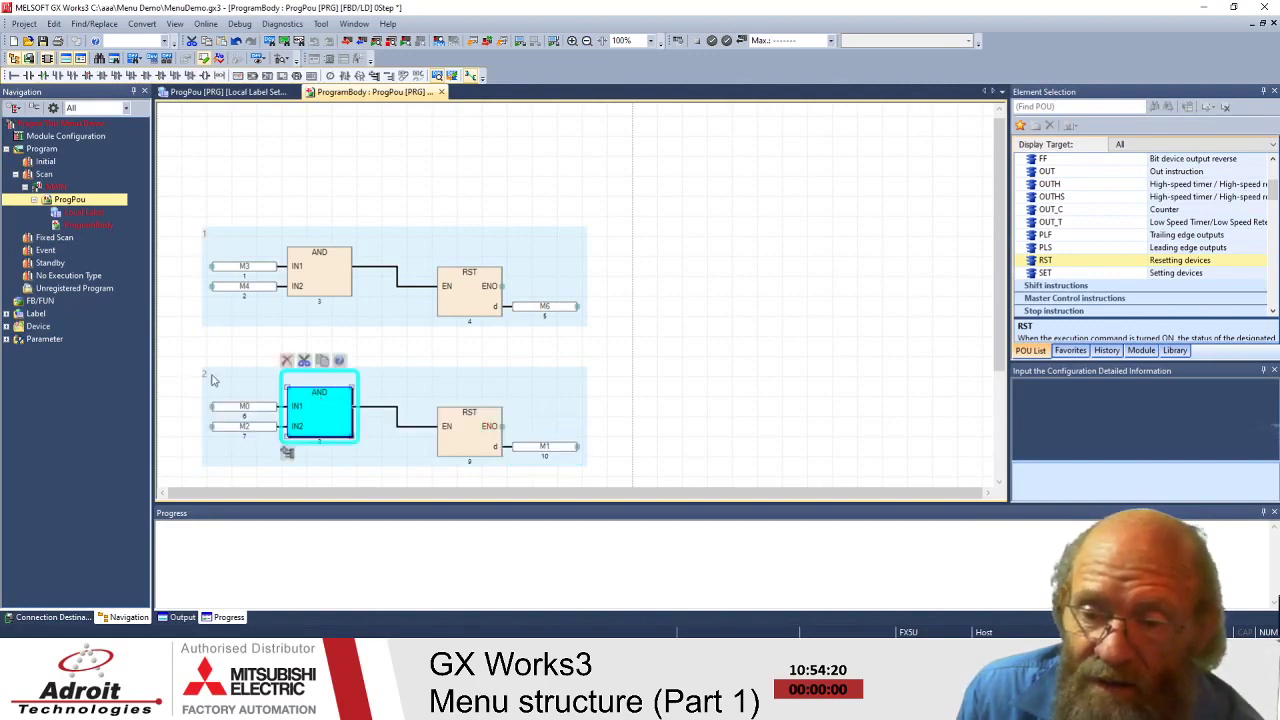
drag(307, 400, 268, 400)
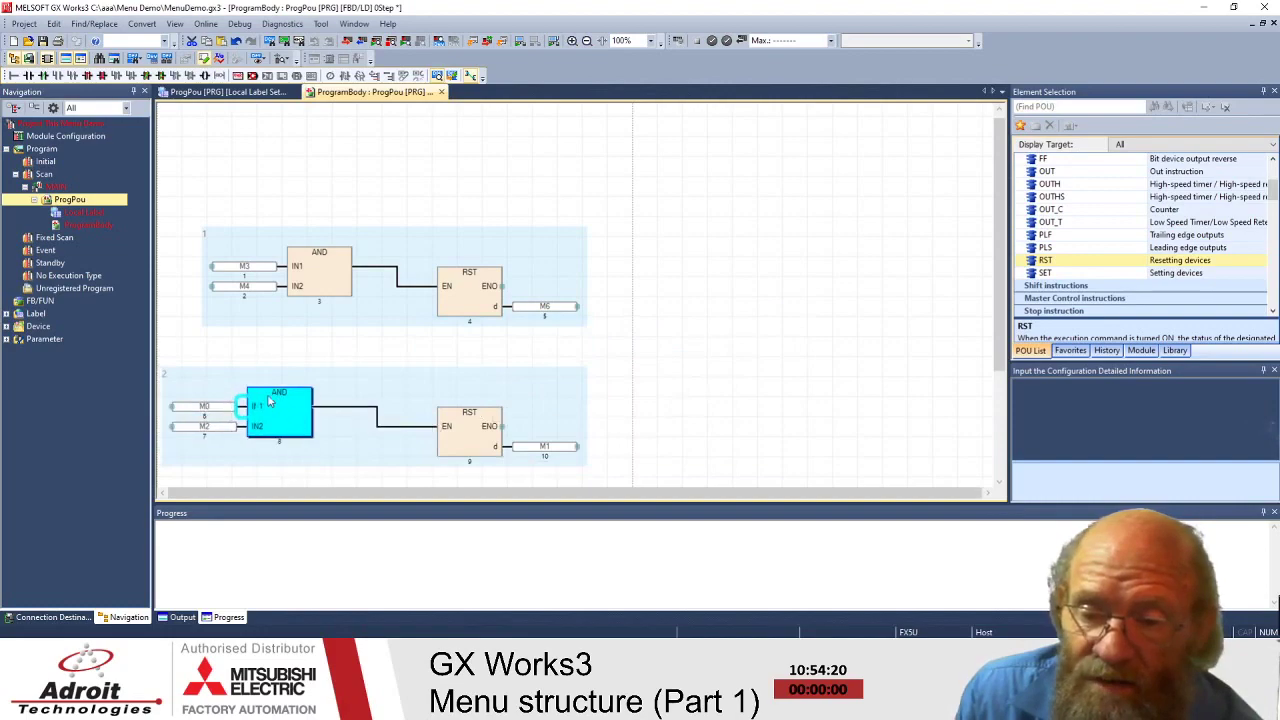
click(194, 363)
click(588, 467)
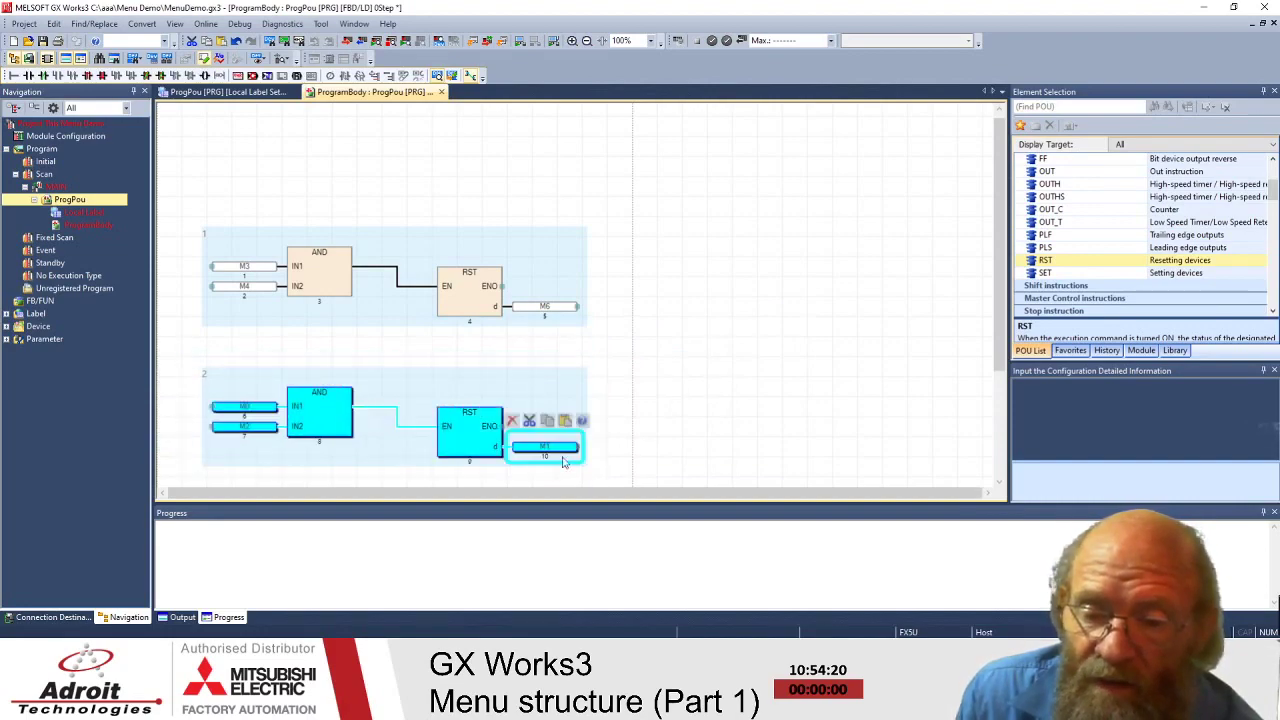
drag(321, 405, 754, 248)
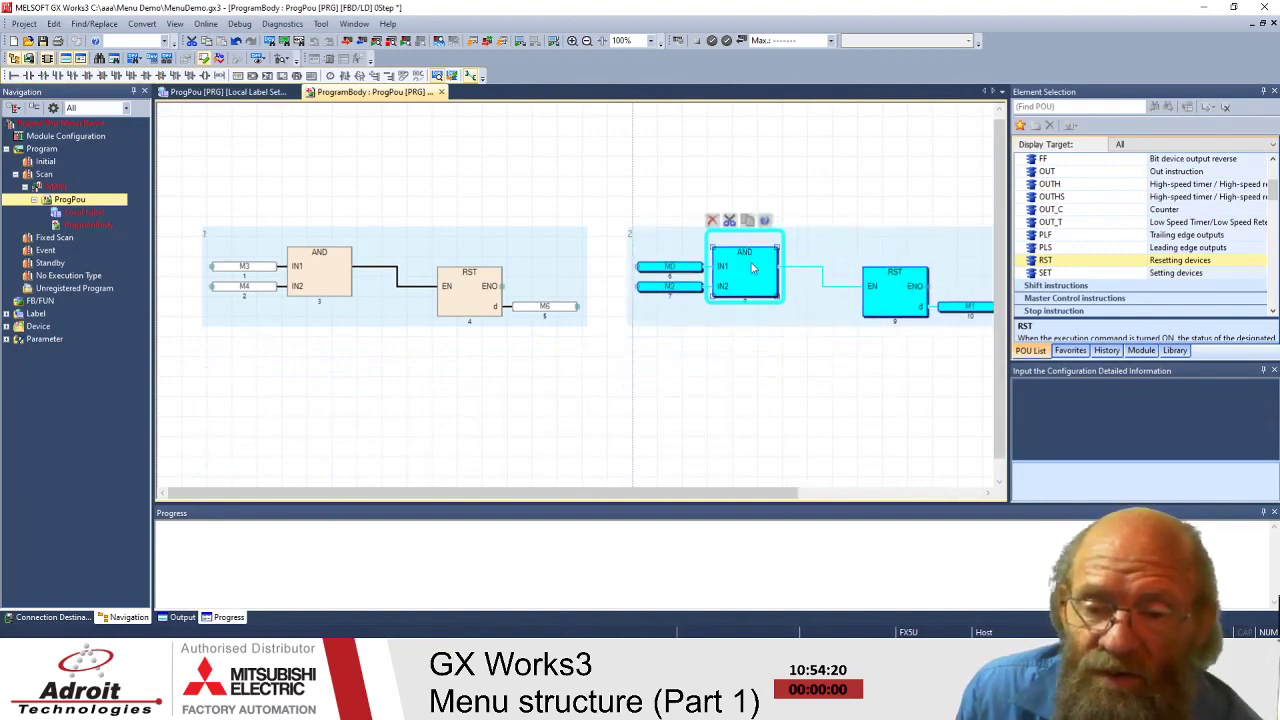
click(740, 334)
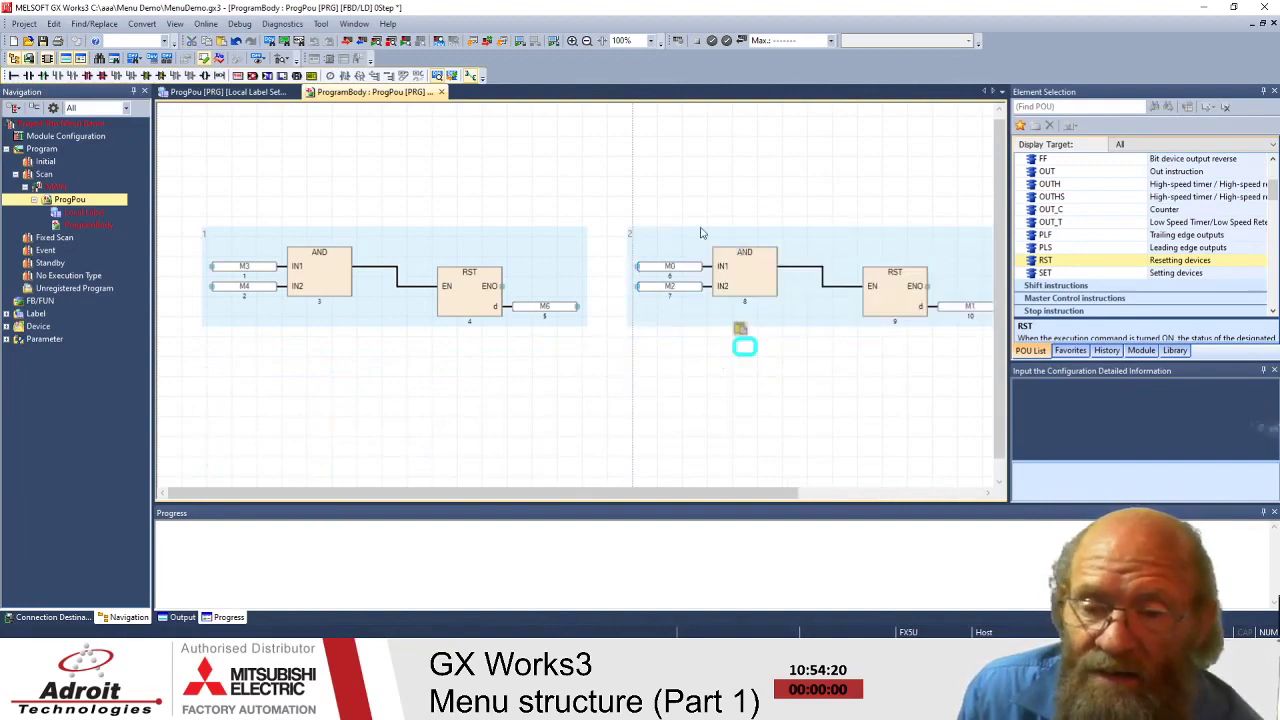
- Adjust network 2 so it sits lower, past the page-break line
drag(673, 497, 725, 497)
drag(534, 204, 965, 361)
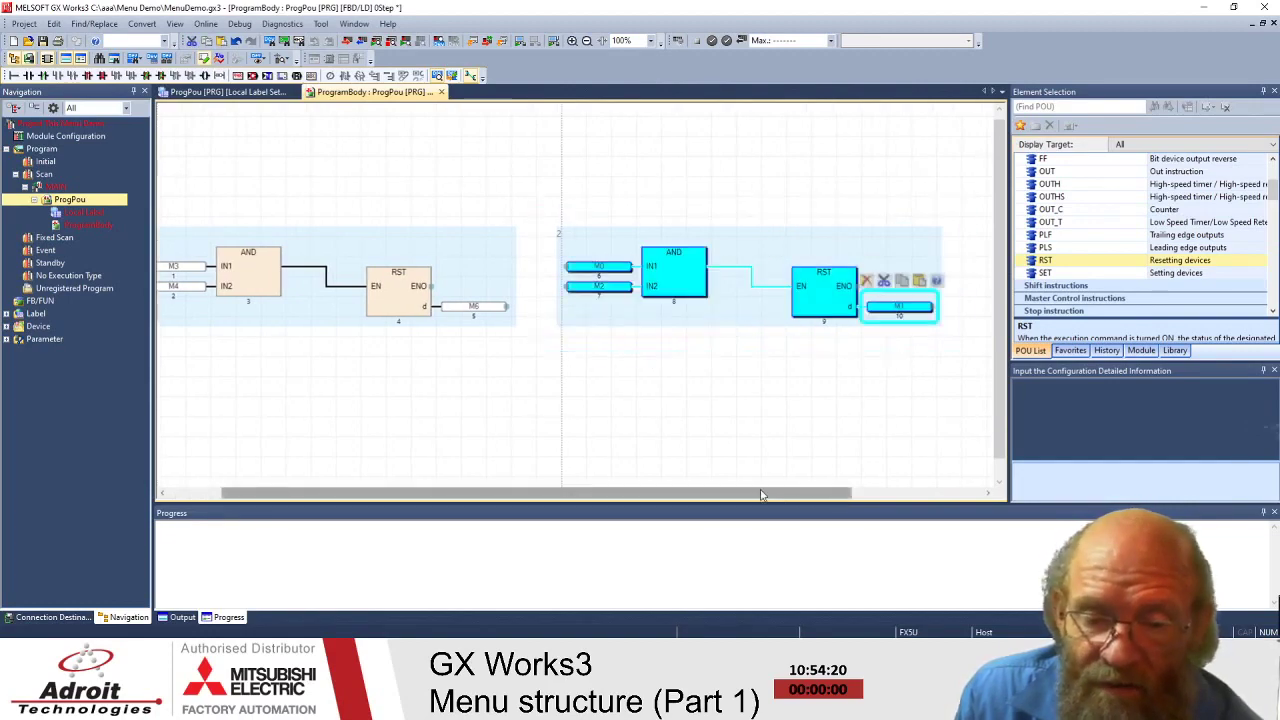
drag(723, 496, 668, 500)
drag(728, 262, 734, 237)
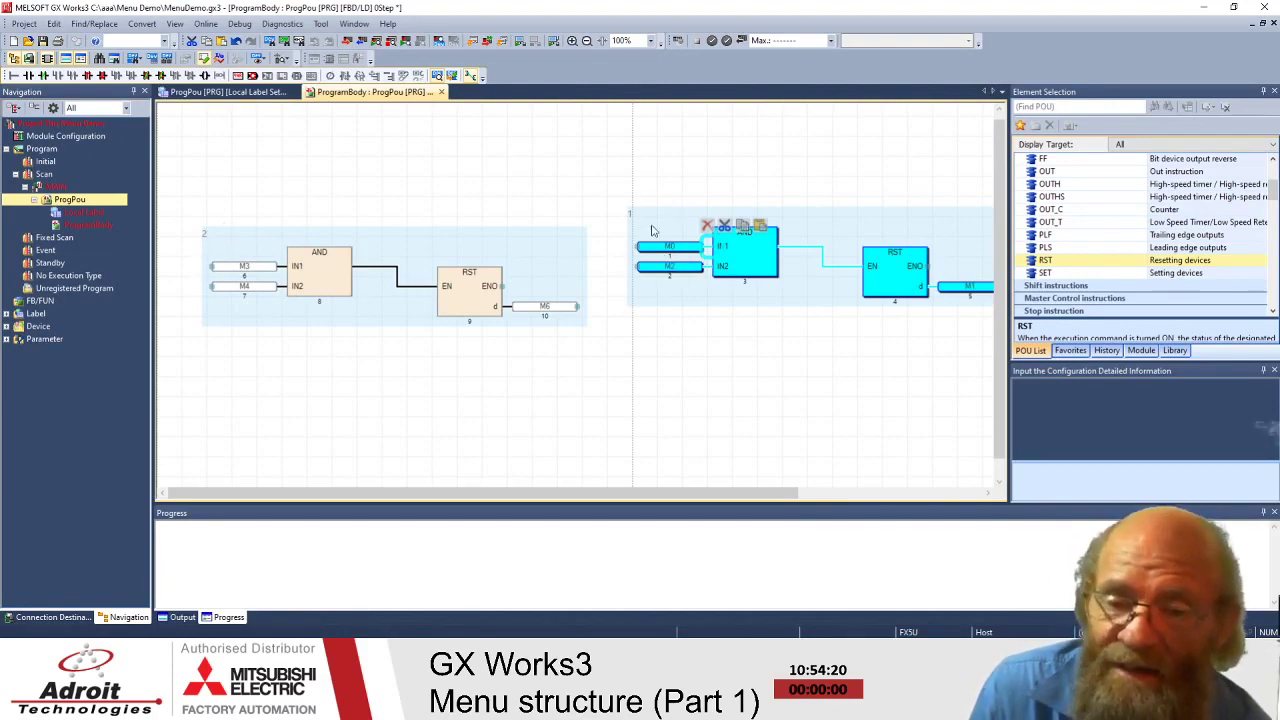
drag(754, 245, 752, 385)
click(745, 227)
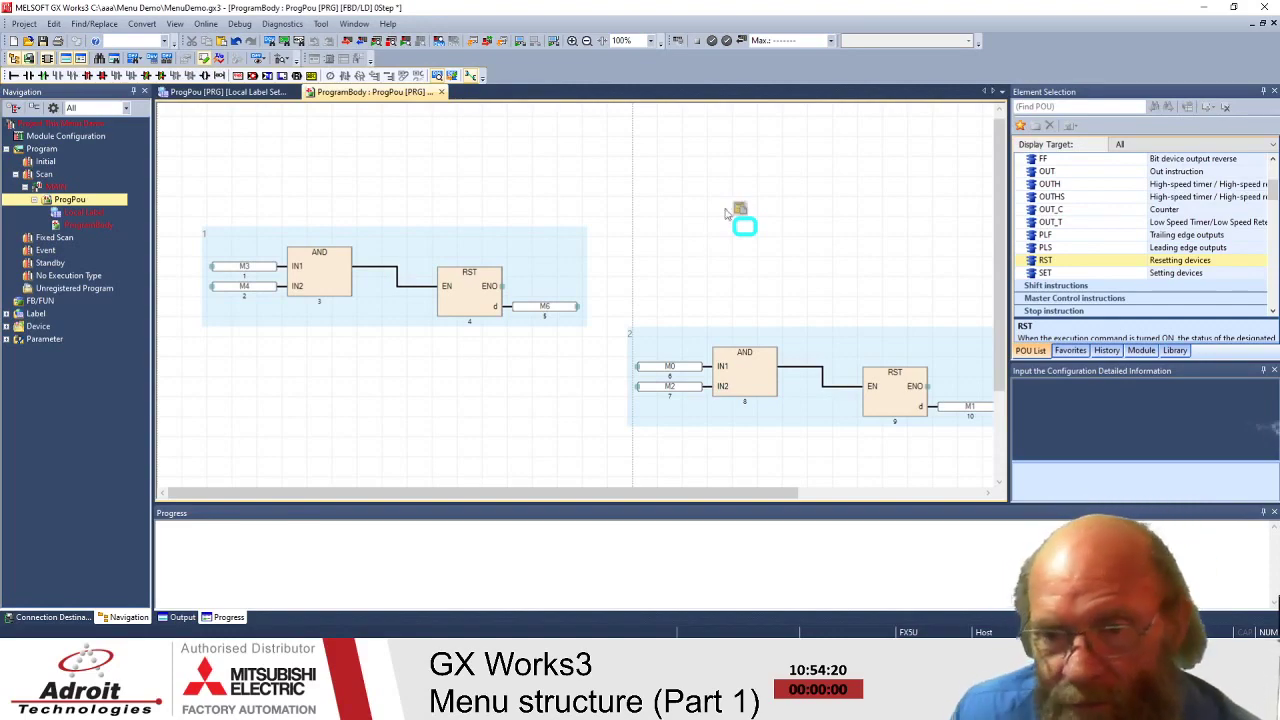
click(294, 405)
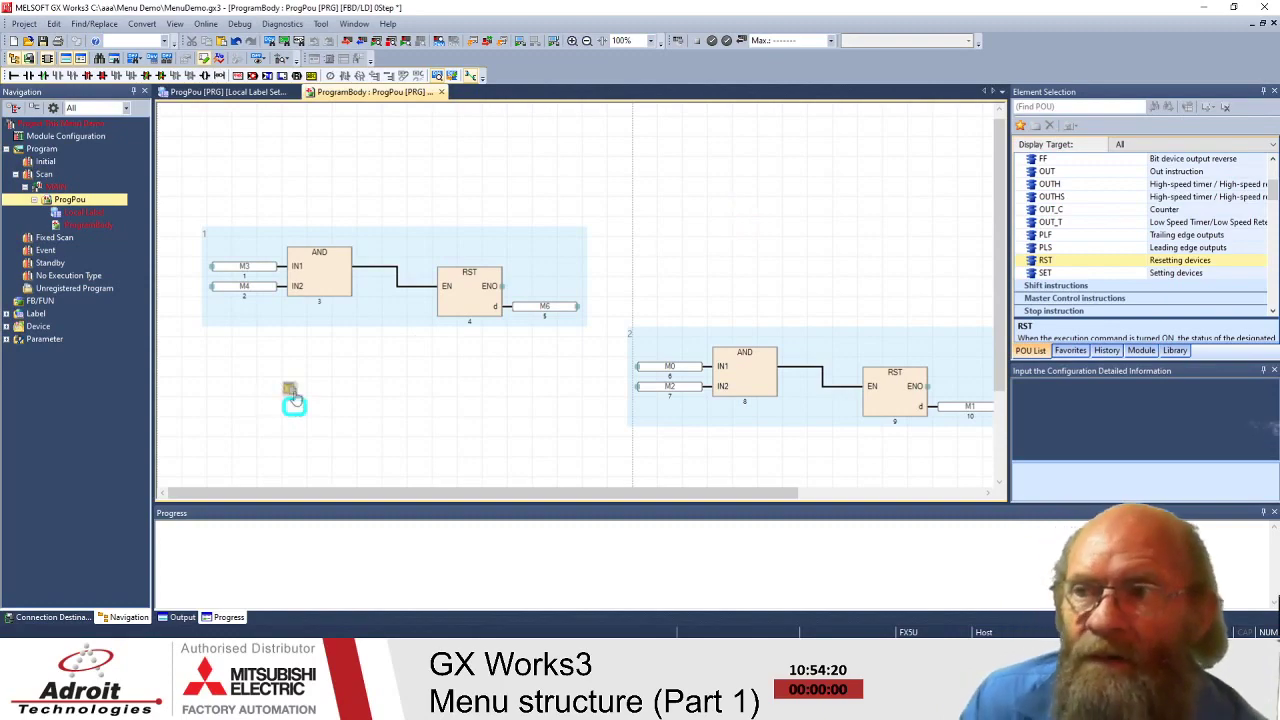
click(294, 148)
click(211, 162)
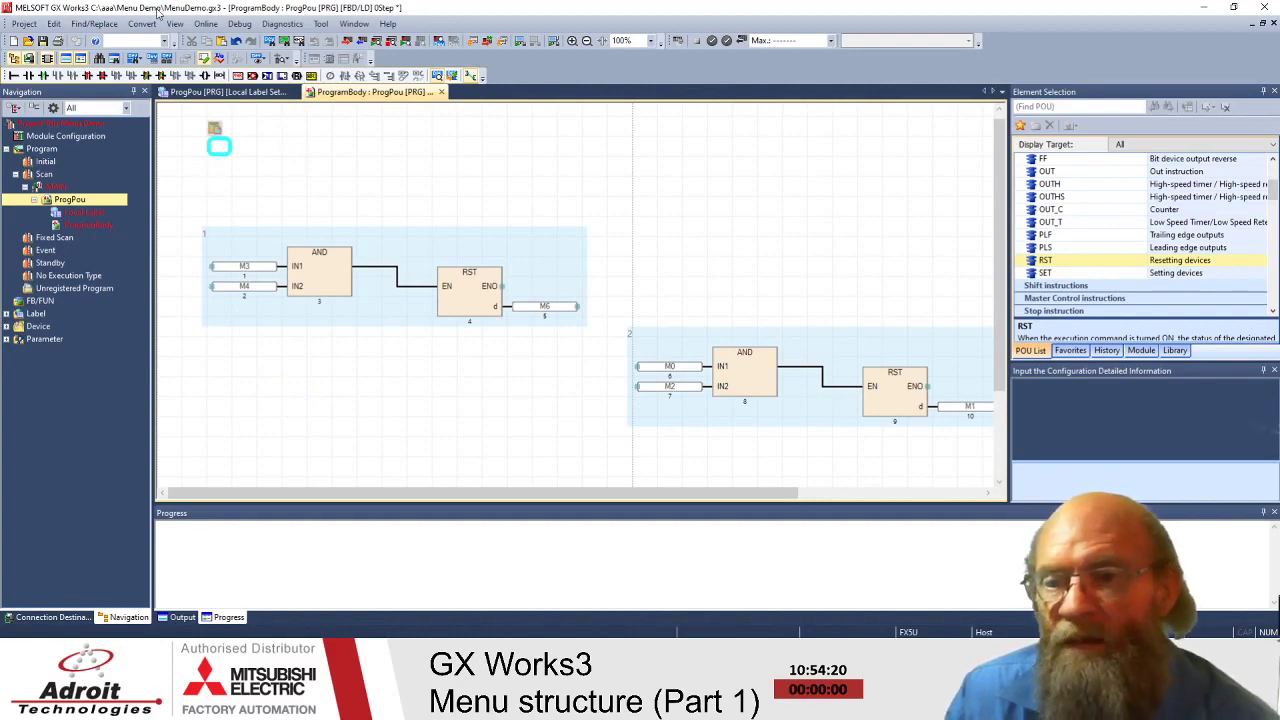
- Show the Edit > Add Element (Ladder Symbol) submenu of available symbols
click(88, 27)
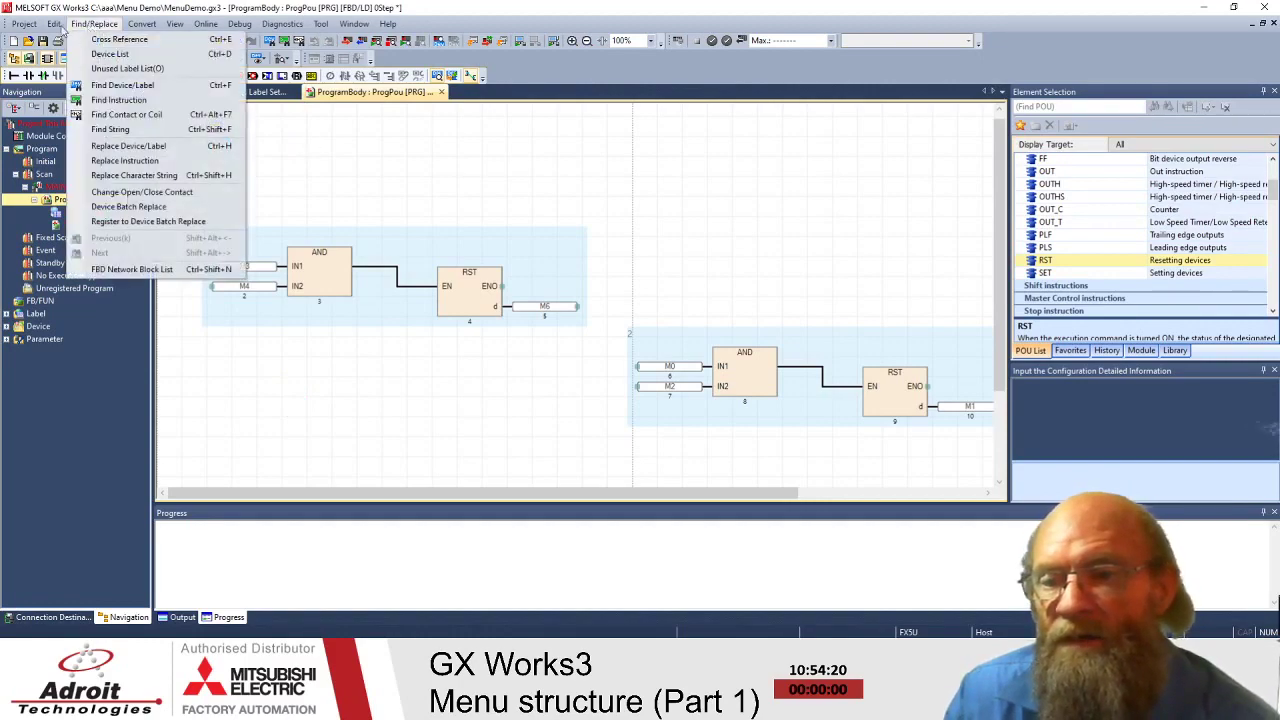
mouse_move(54, 24)
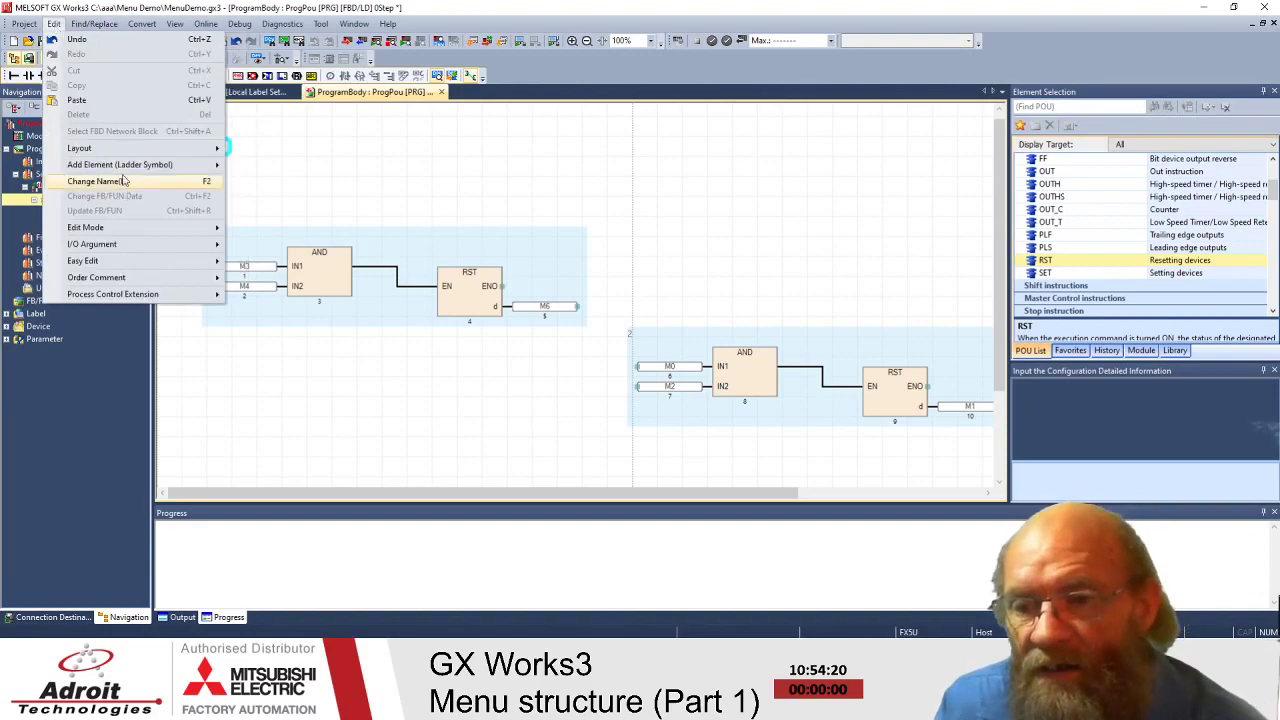
mouse_move(123, 168)
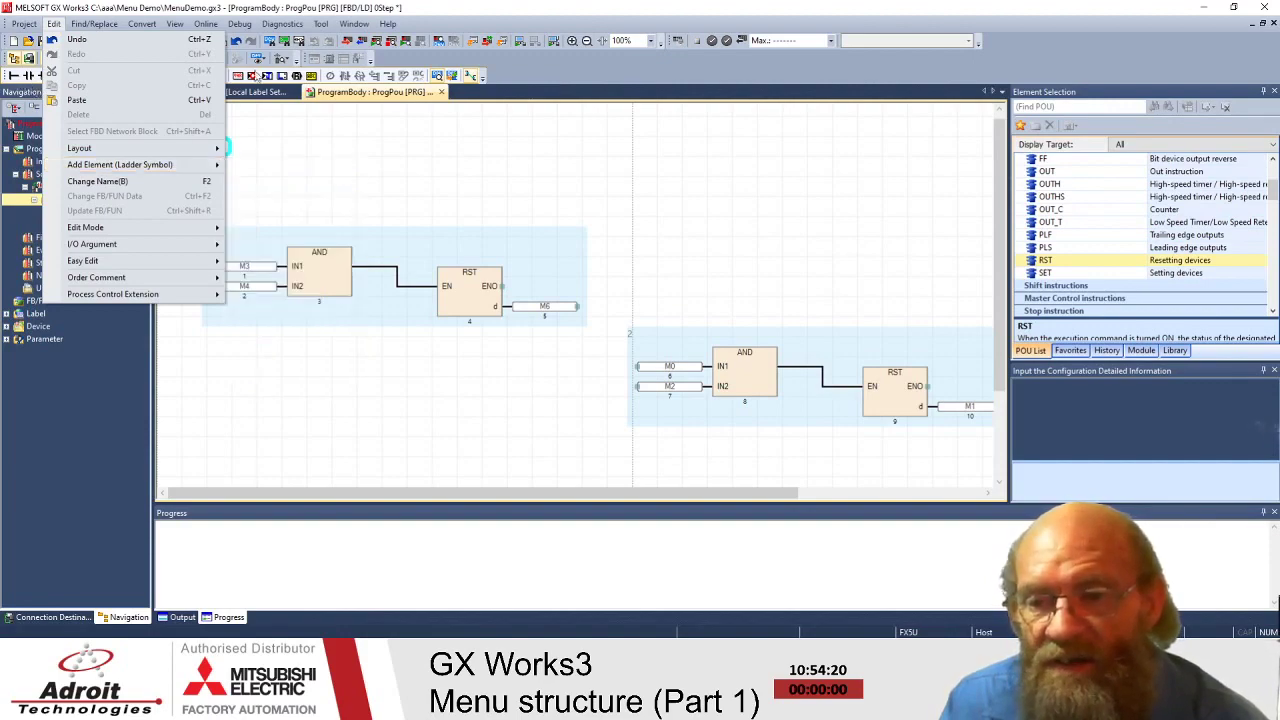
click(395, 147)
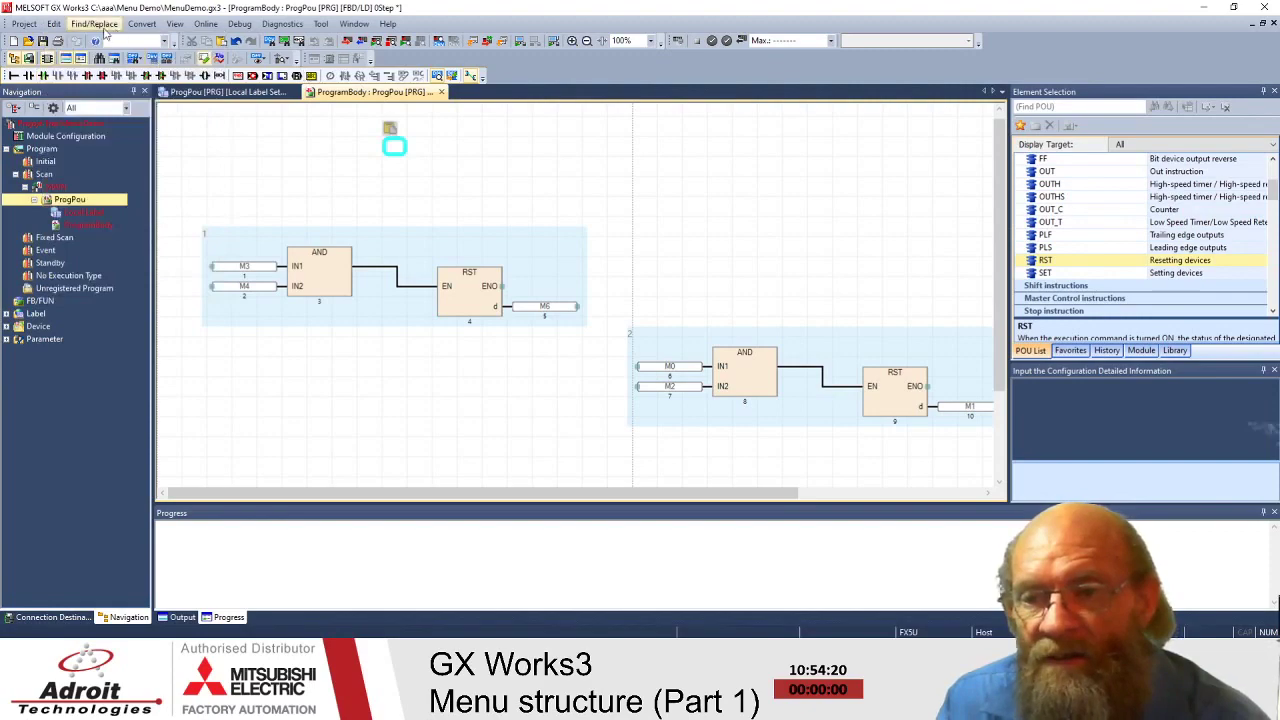
click(54, 28)
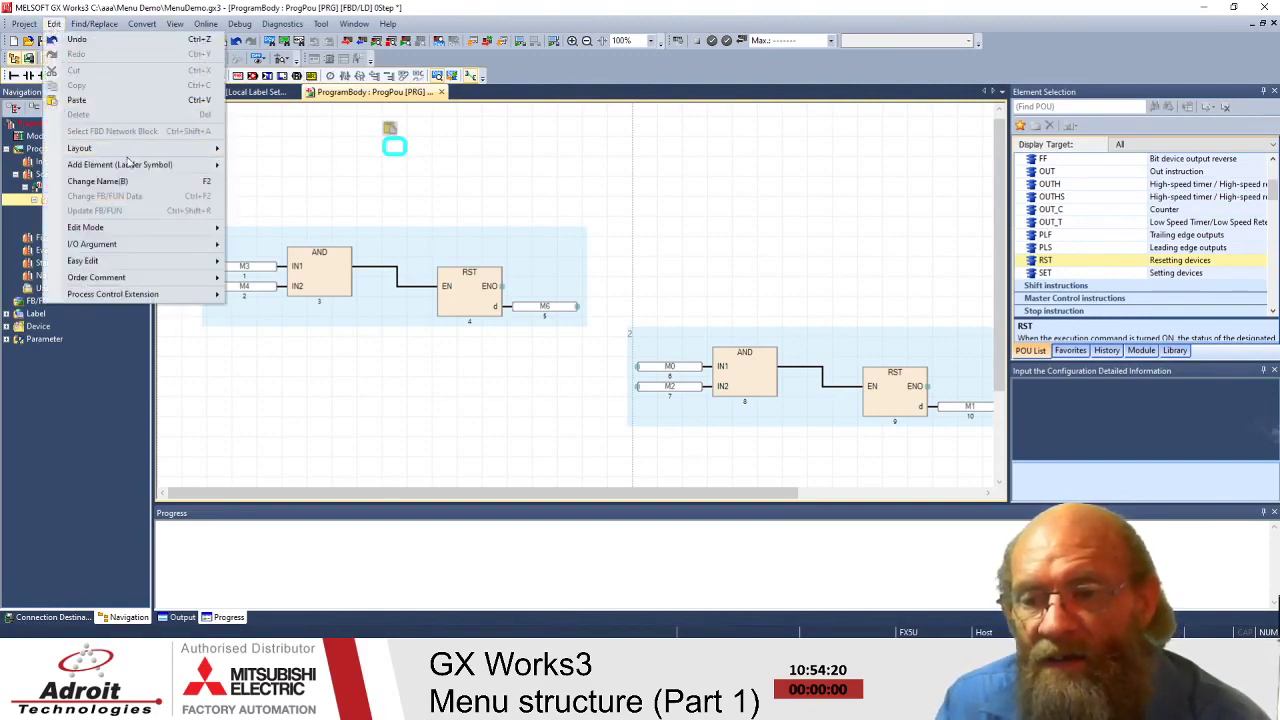
mouse_move(140, 165)
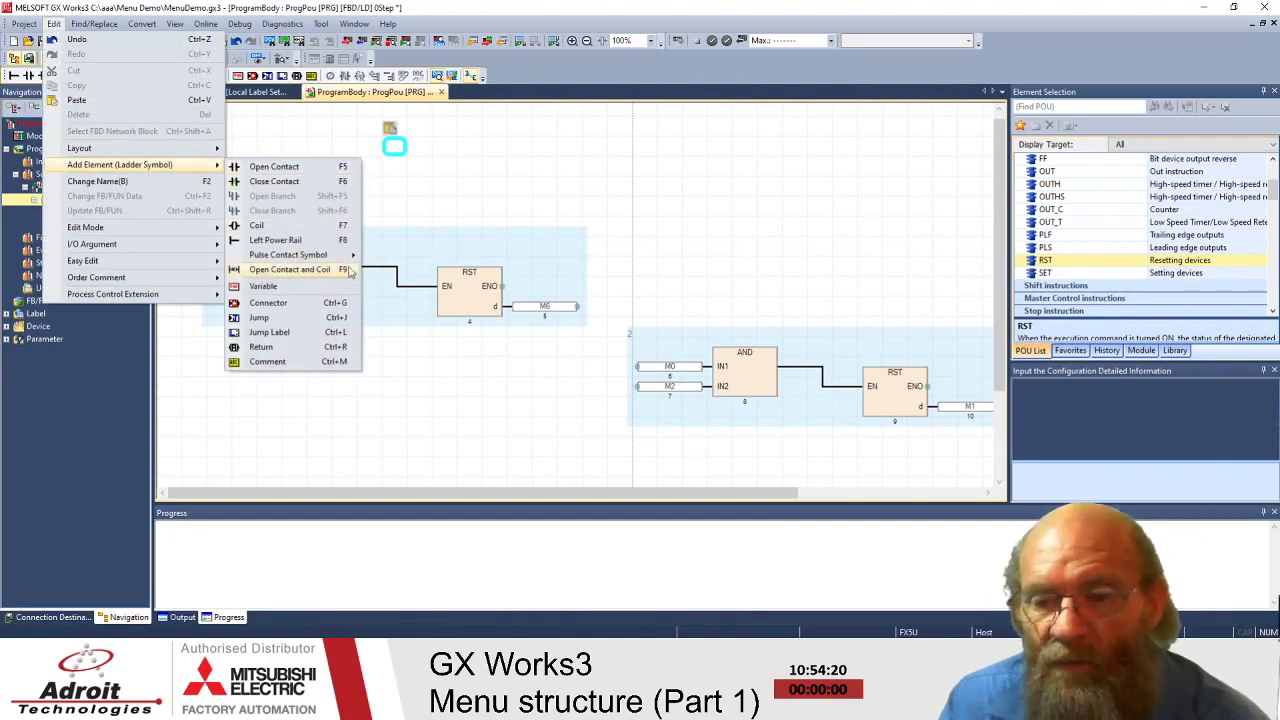
- Insert ladder block 1 with an unassigned open contact followed by a closed contact
mouse_move(351, 258)
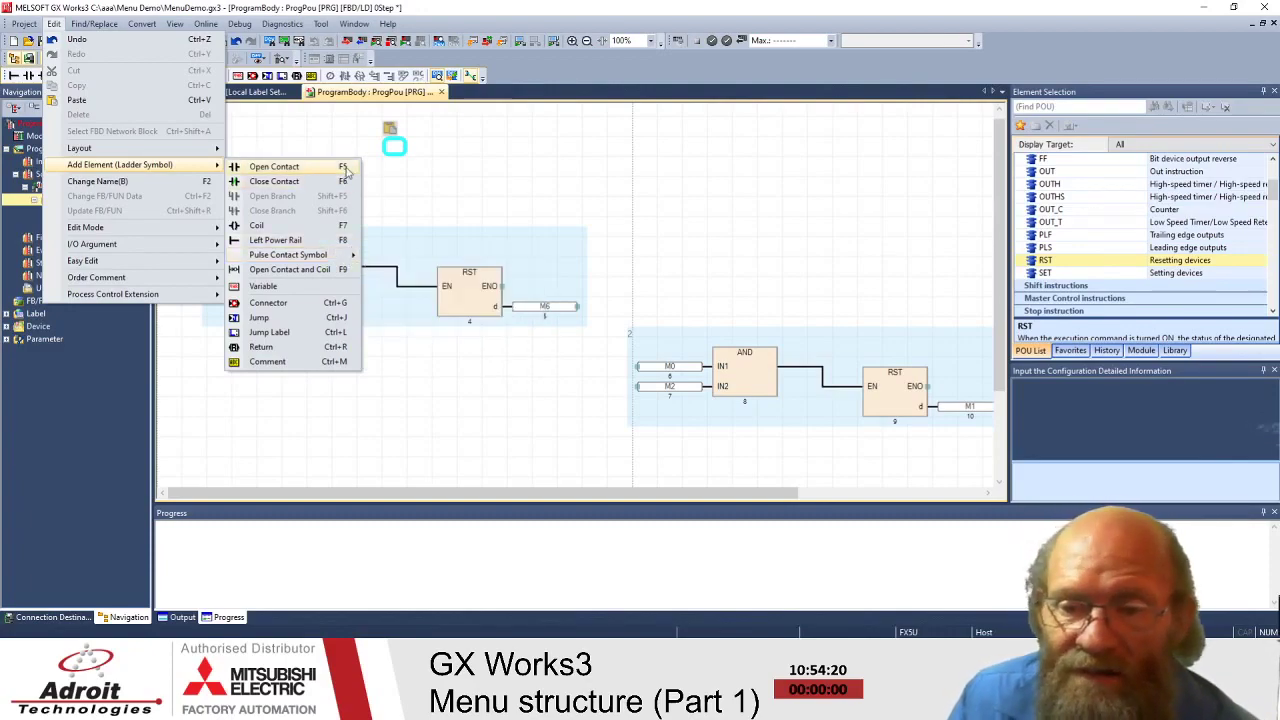
click(604, 200)
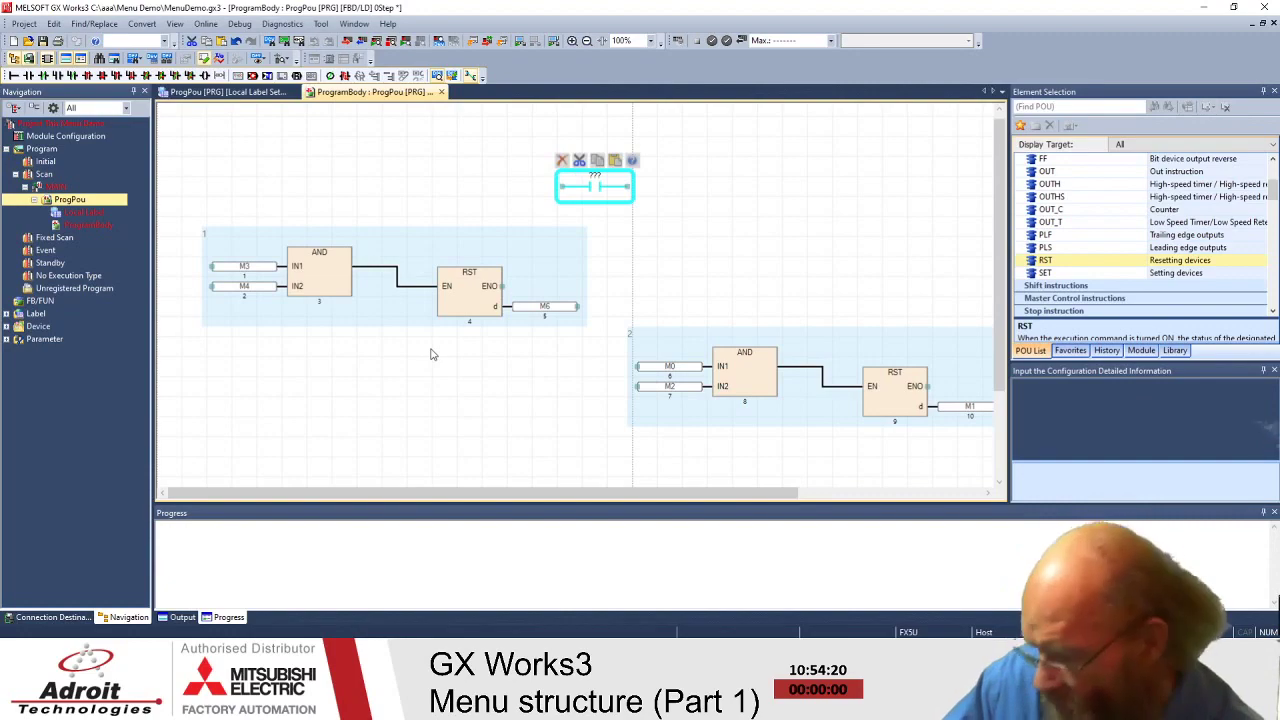
key(F6)
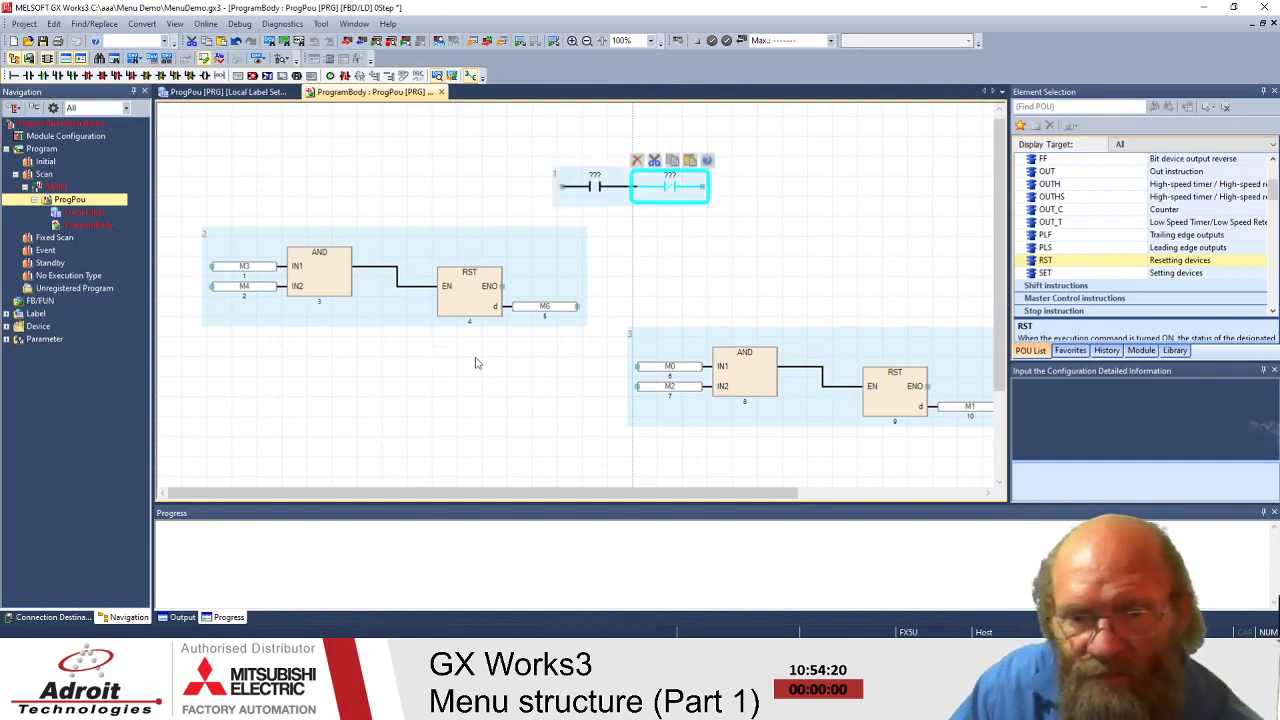
click(670, 267)
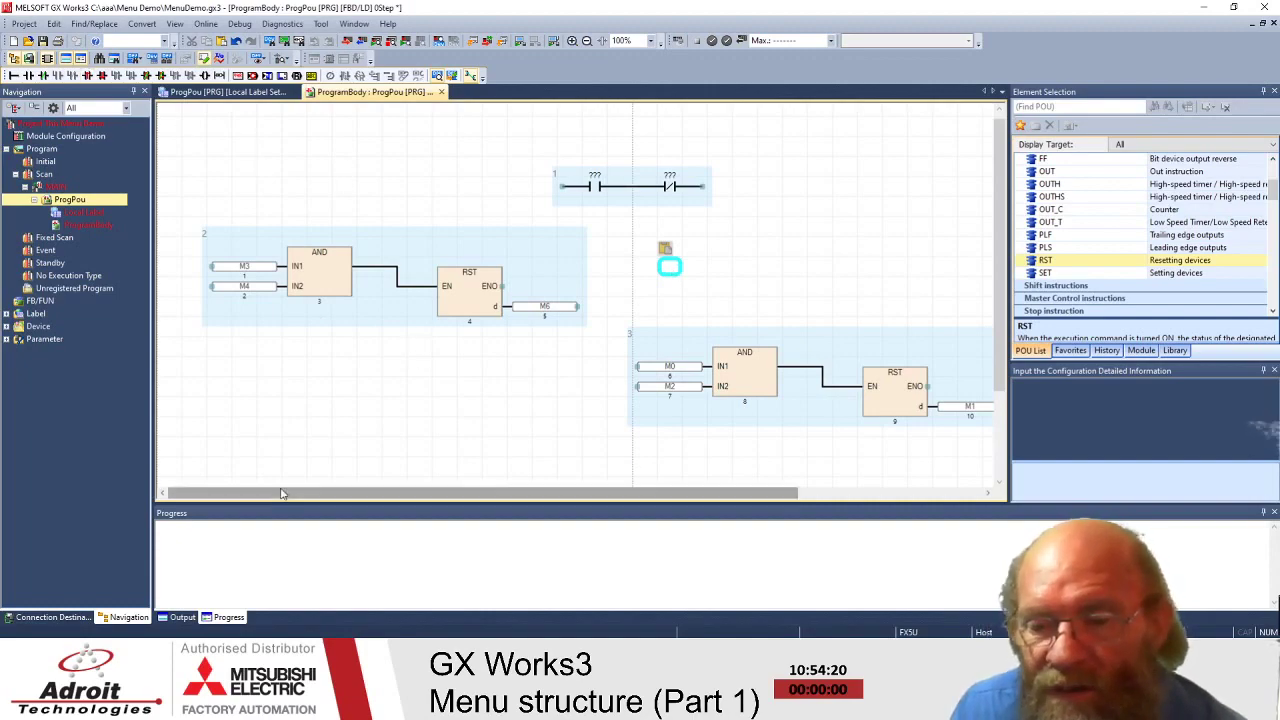
click(245, 386)
- Add a fourth ladder block below the resets with an open and a closed contact
click(30, 77)
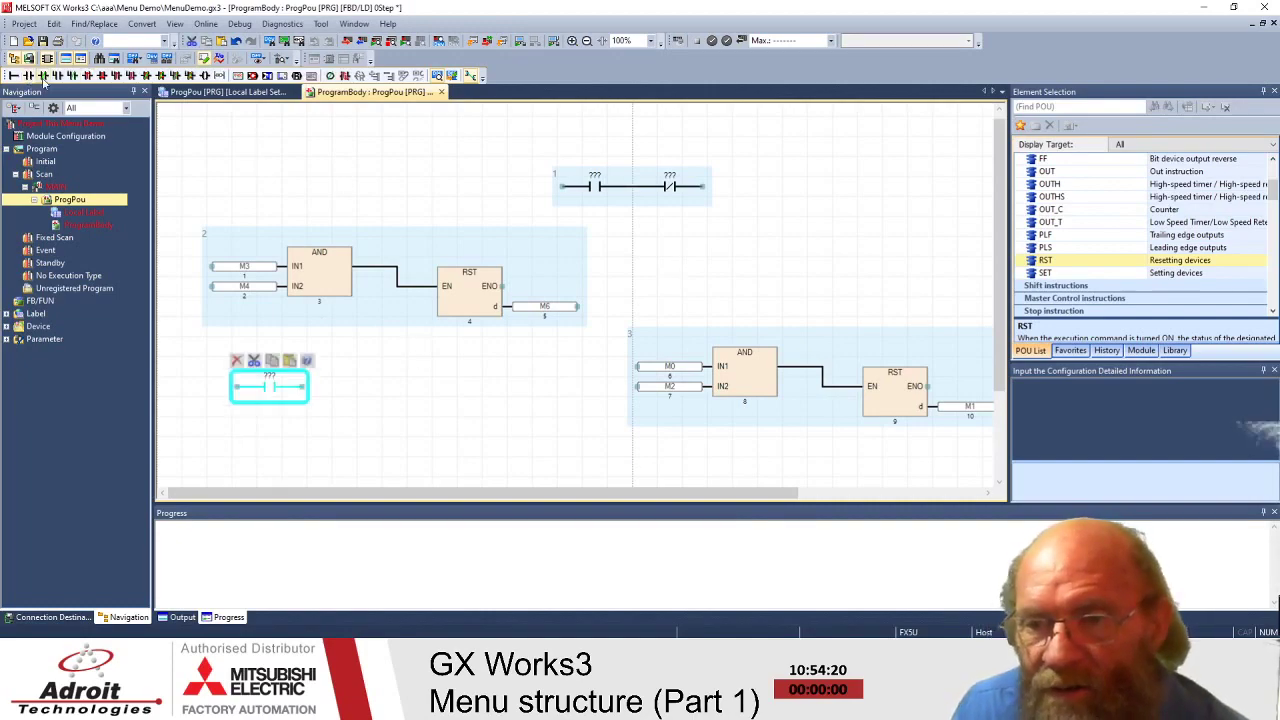
click(44, 77)
click(293, 186)
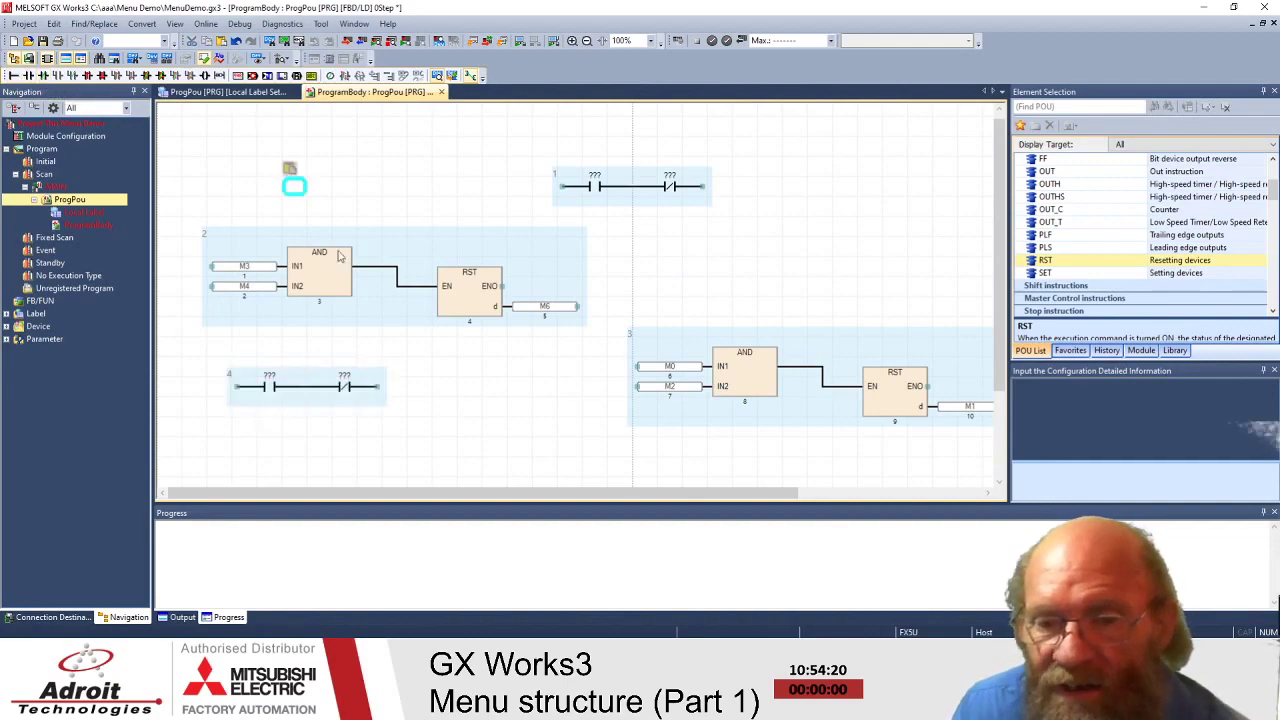
click(430, 401)
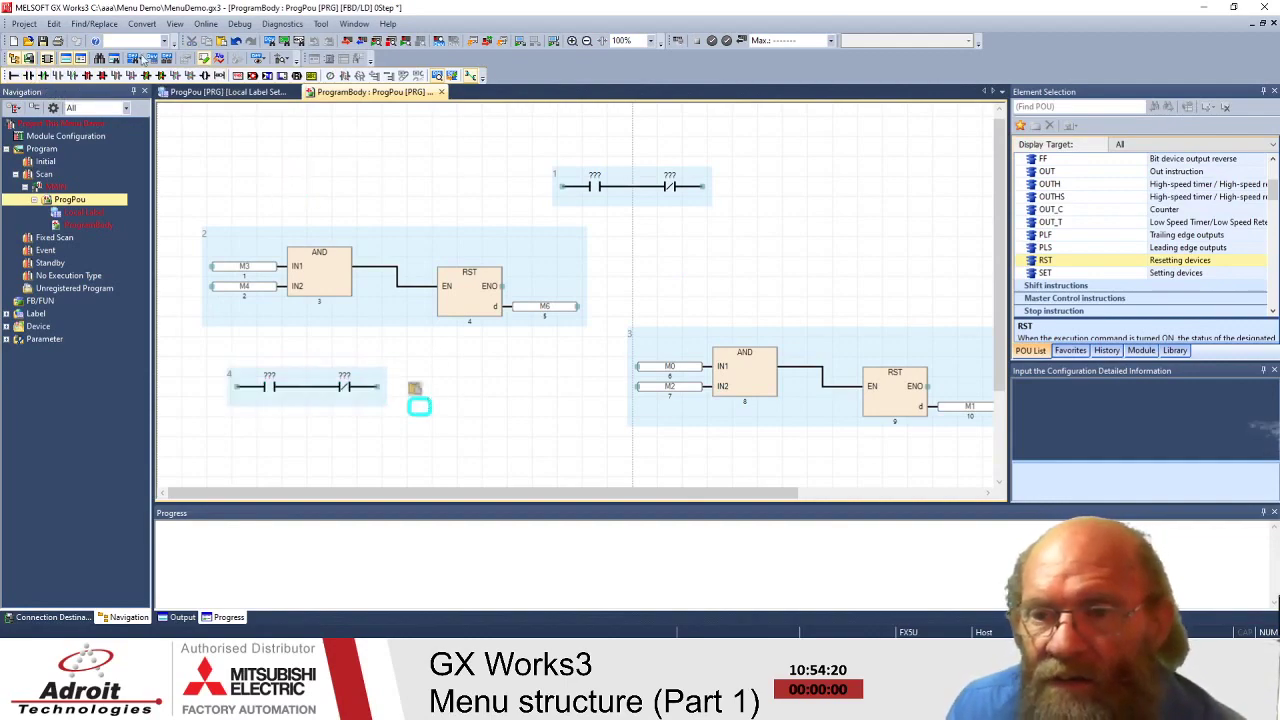
click(54, 23)
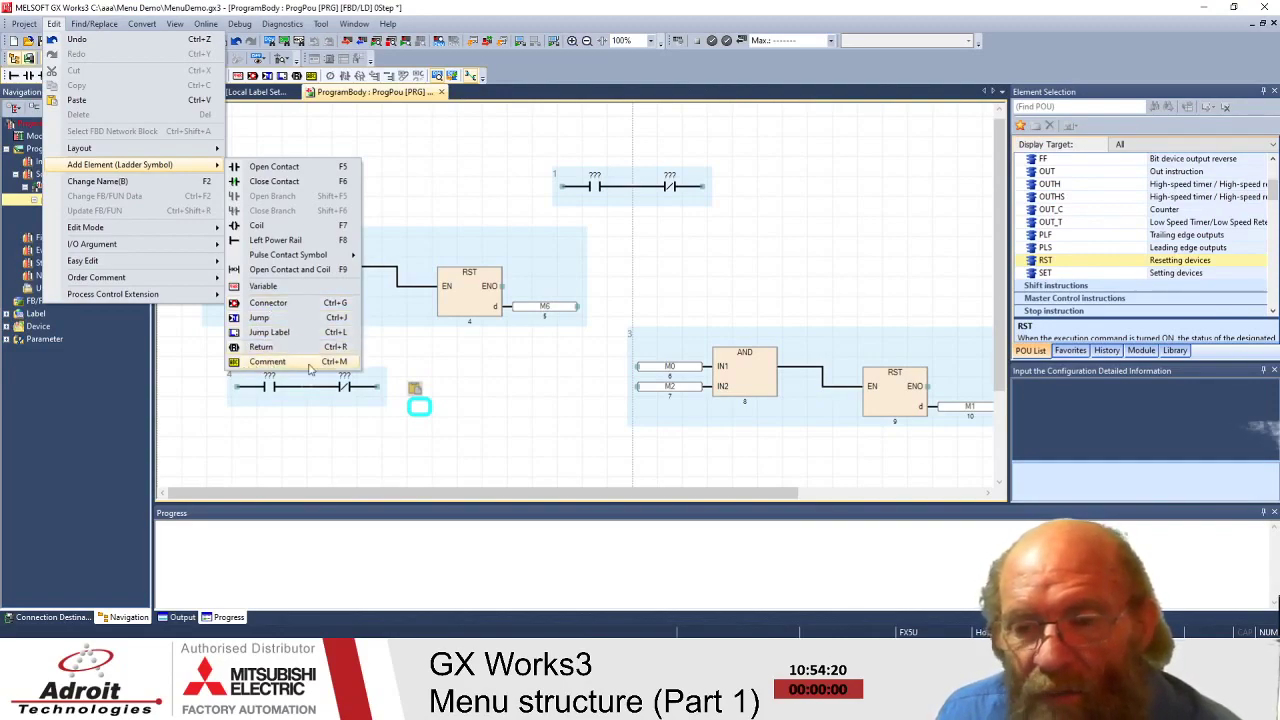
- Place a 'Comment' box to the right of ladder block 1 with left-aligned text
click(300, 362)
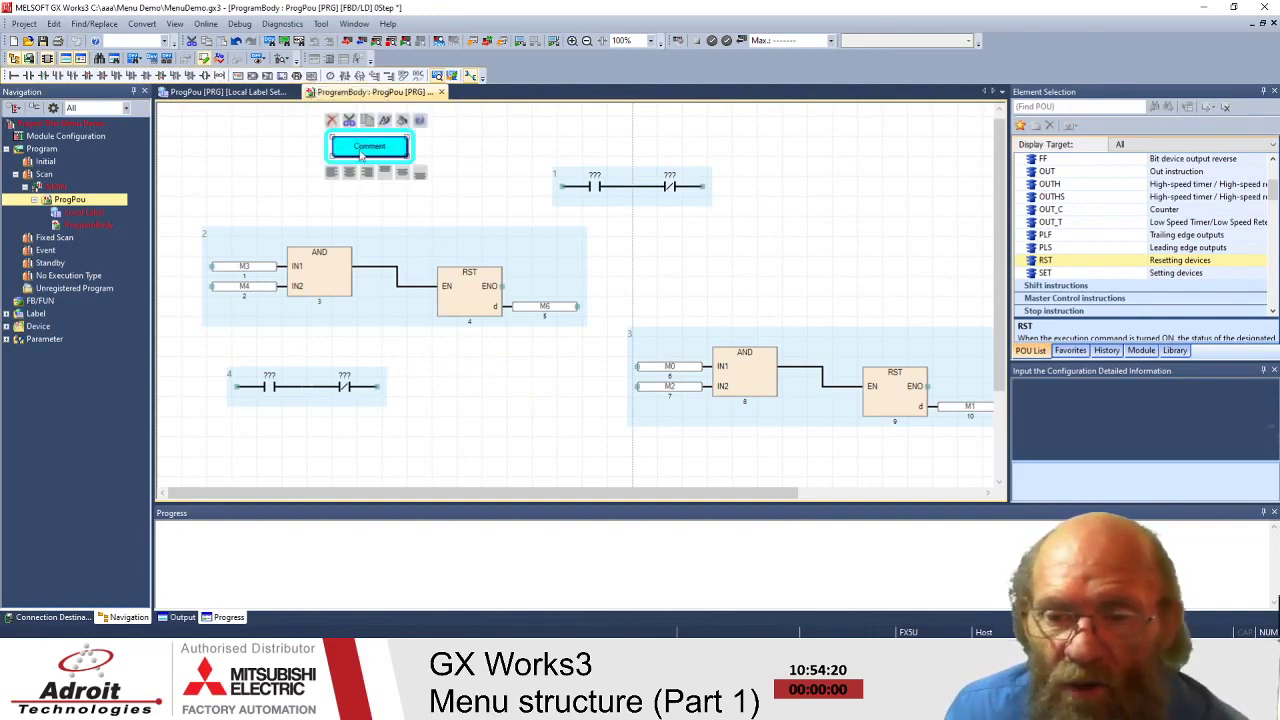
click(524, 196)
drag(524, 196, 844, 166)
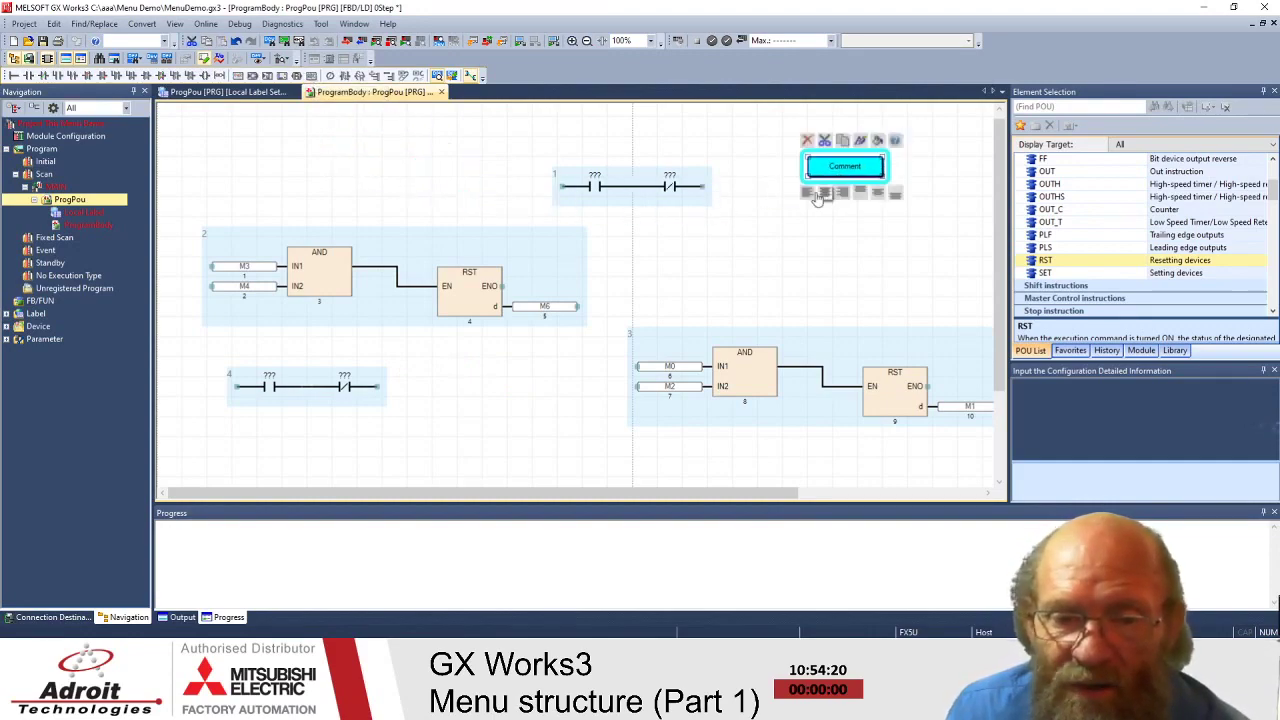
click(809, 193)
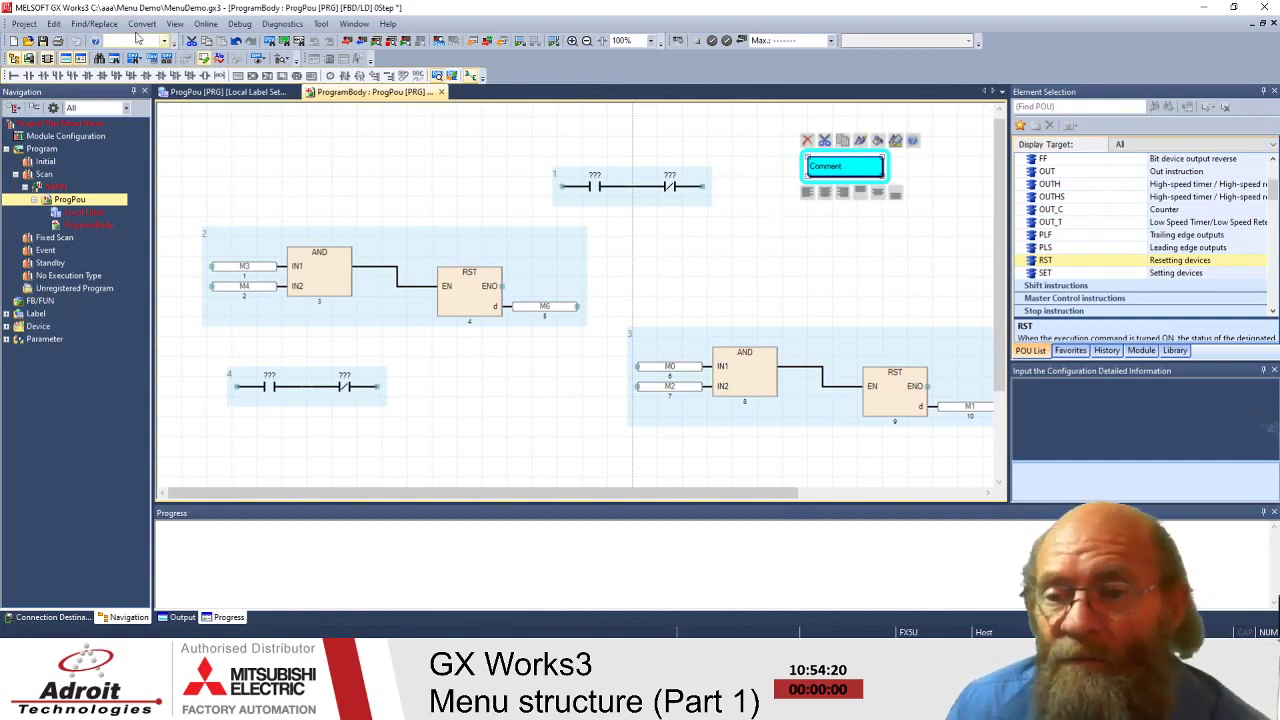
click(54, 24)
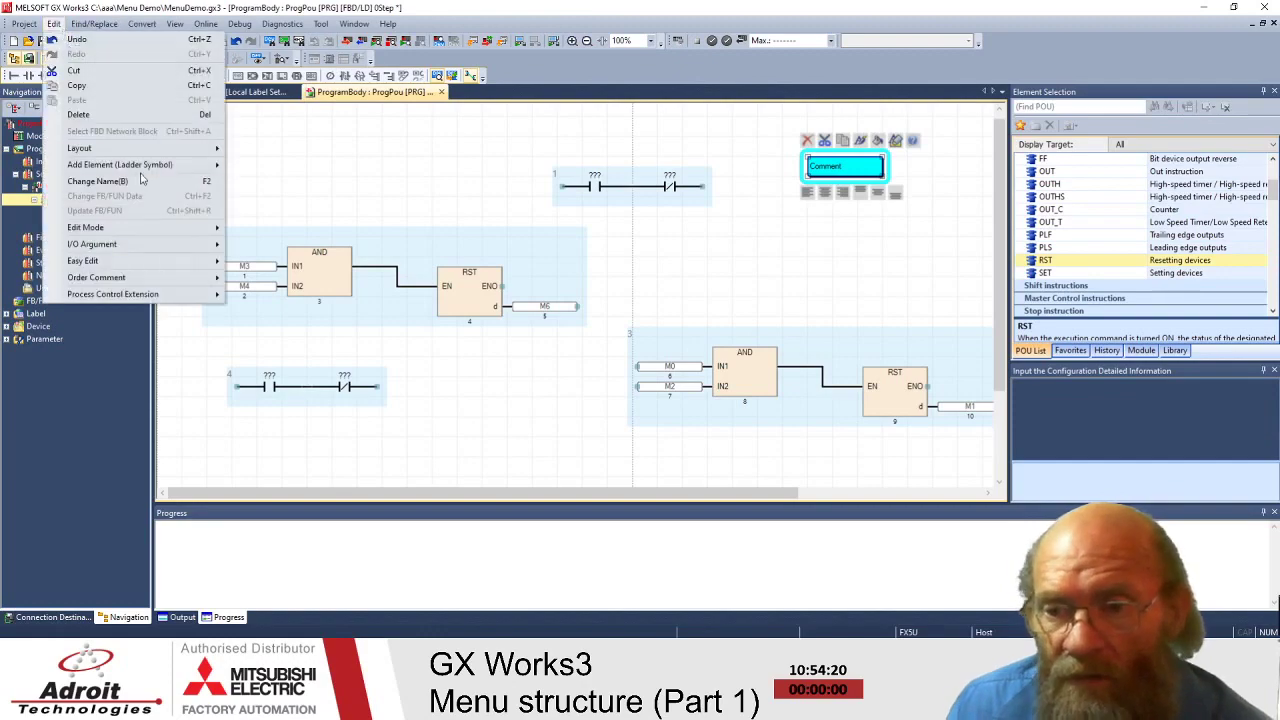
- Delete the closed contact in rung 4 and insert a normally open contact instead
mouse_move(139, 168)
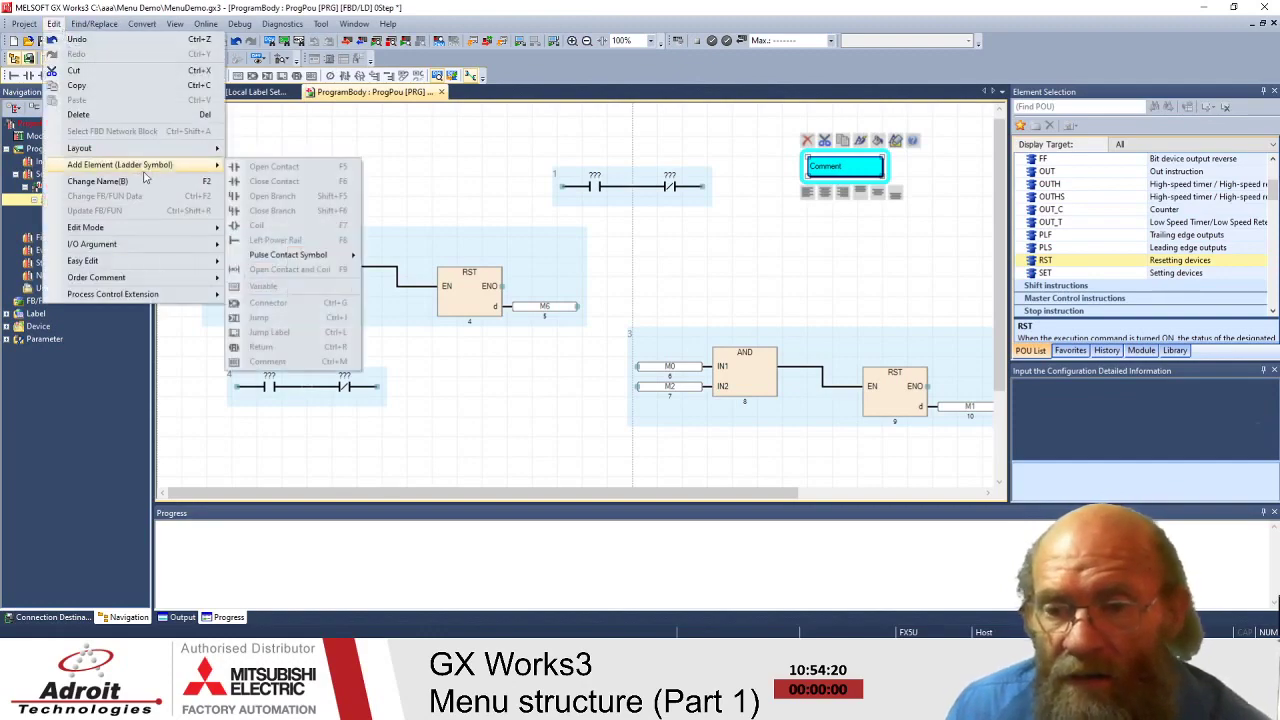
click(420, 172)
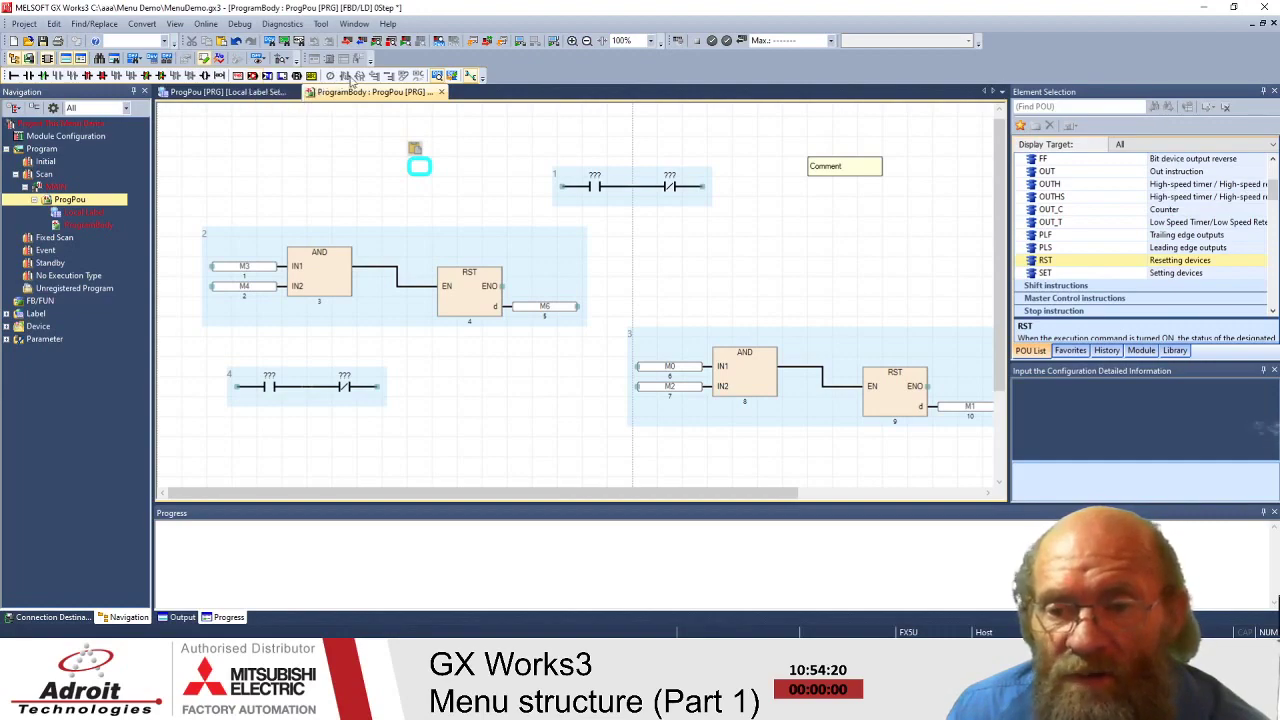
click(365, 168)
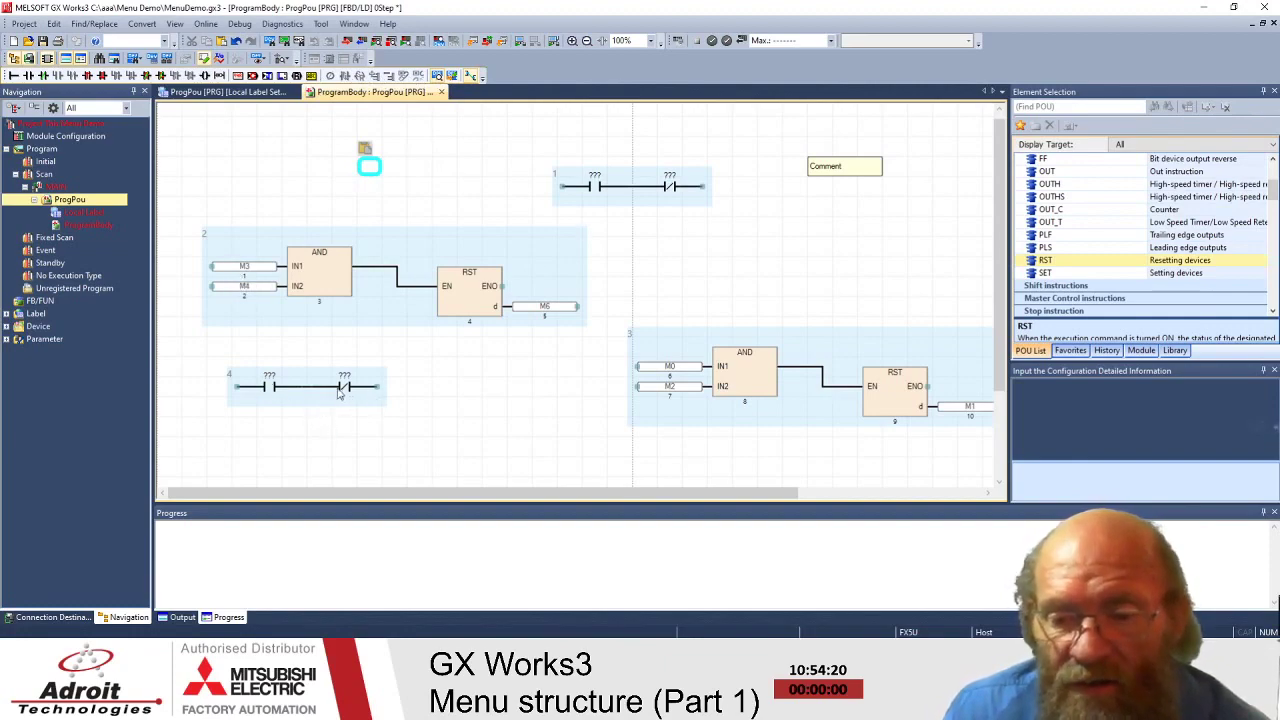
click(342, 390)
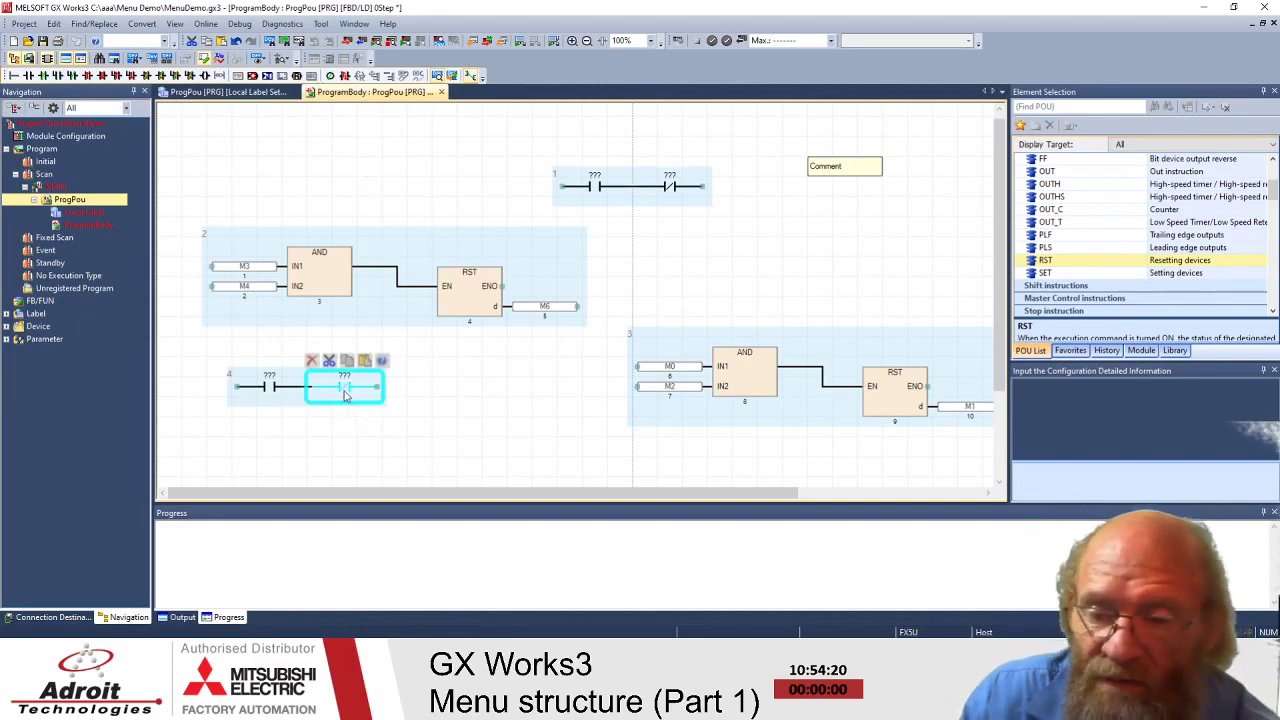
key(Delete)
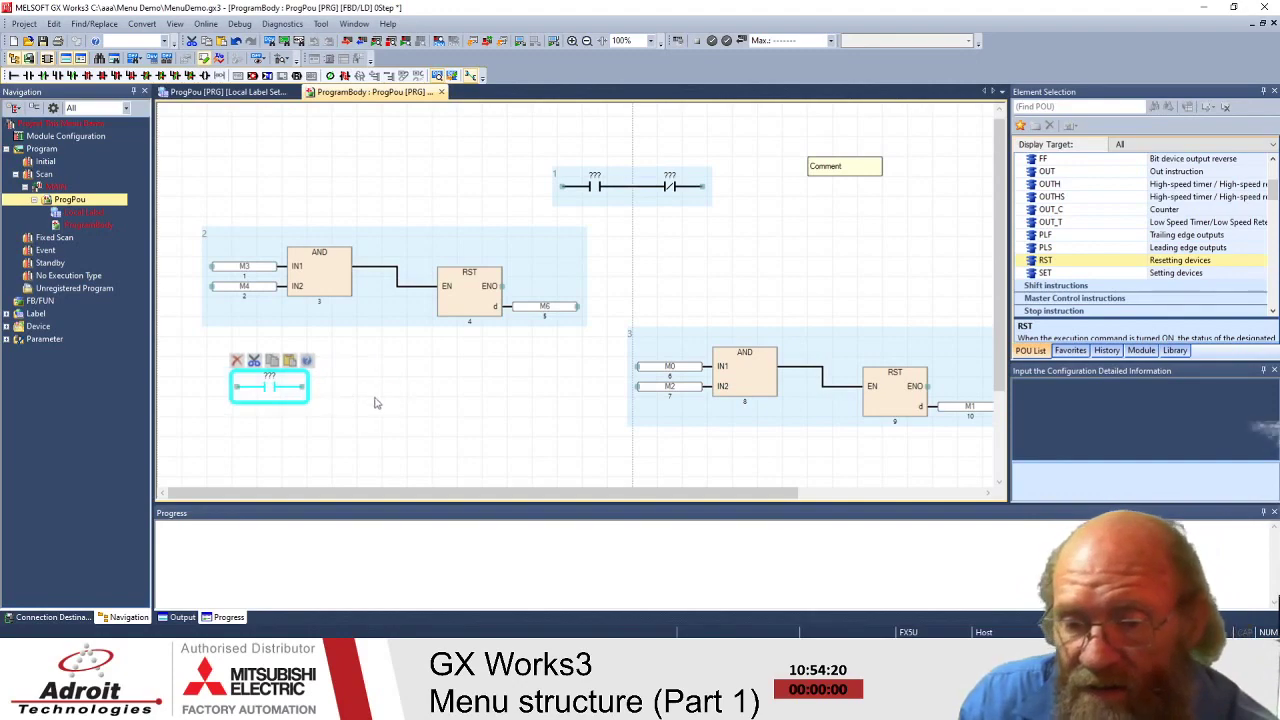
click(28, 77)
click(517, 367)
- Select the second contact in rung 4 to invert it back to closed
click(350, 391)
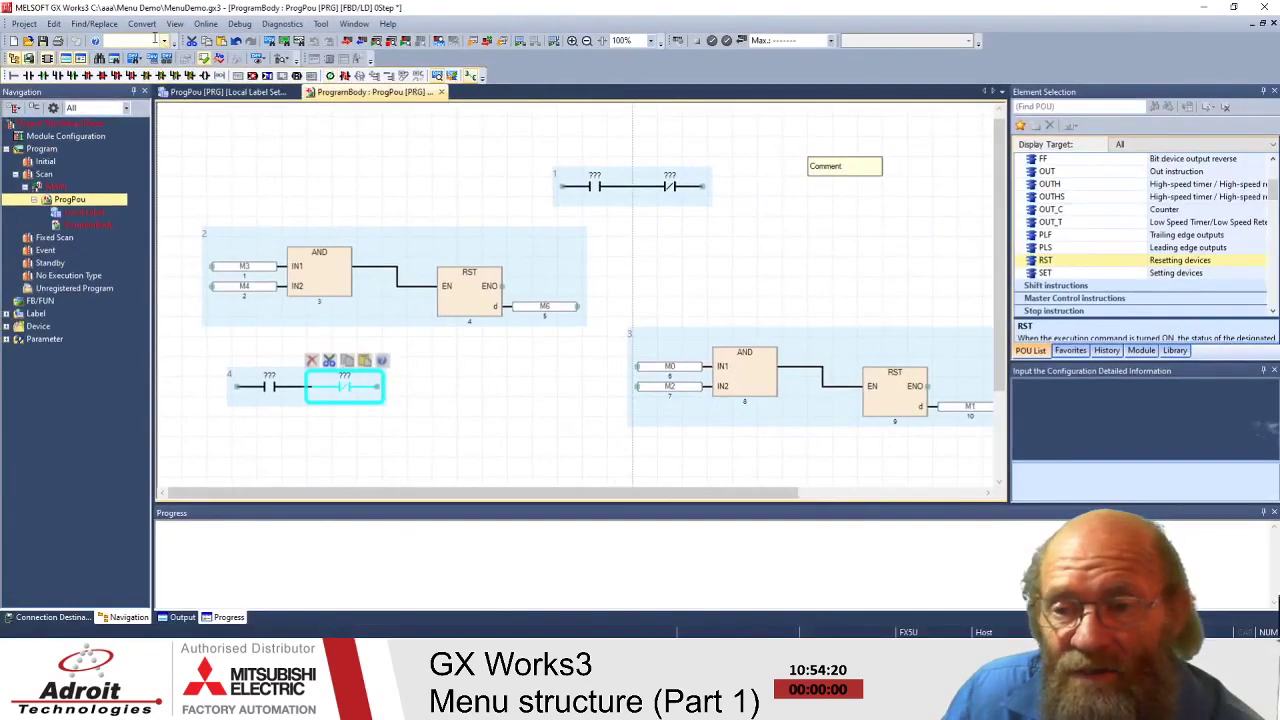
- Glance at the View menu, click around the FBD canvas, then expand Label to show Global Label and Structured Data Types
click(174, 23)
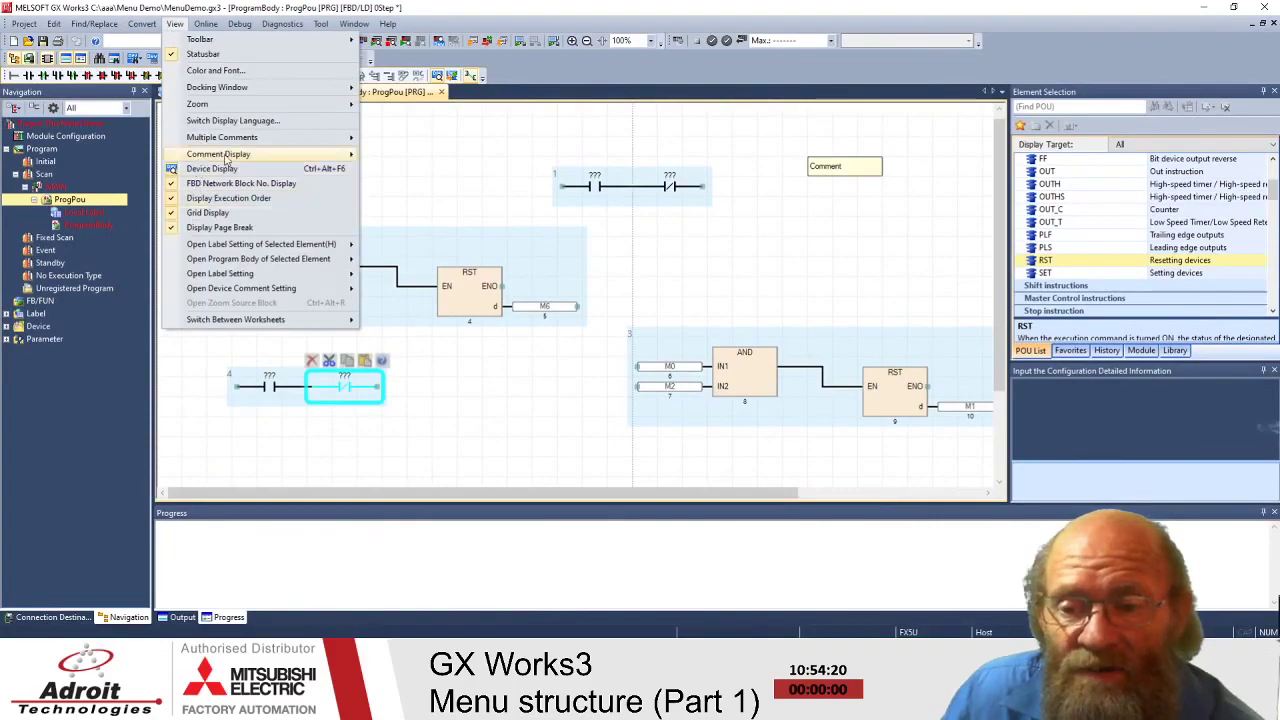
click(496, 126)
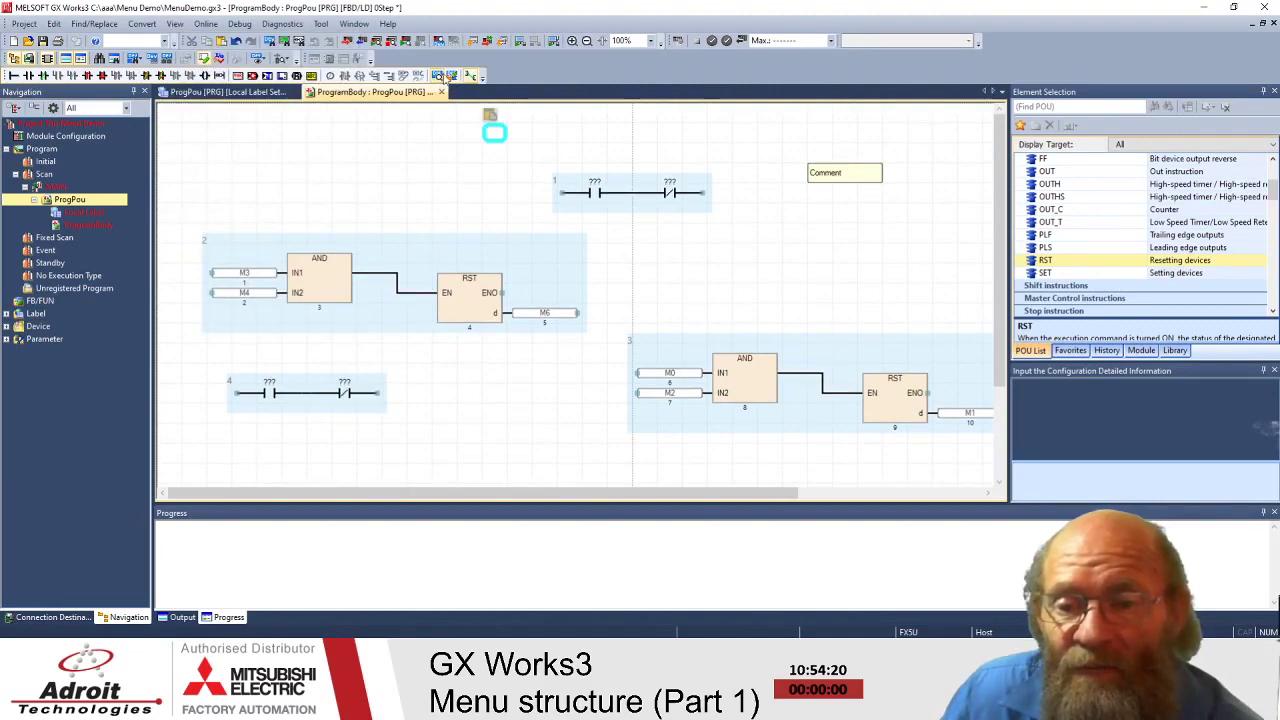
click(396, 148)
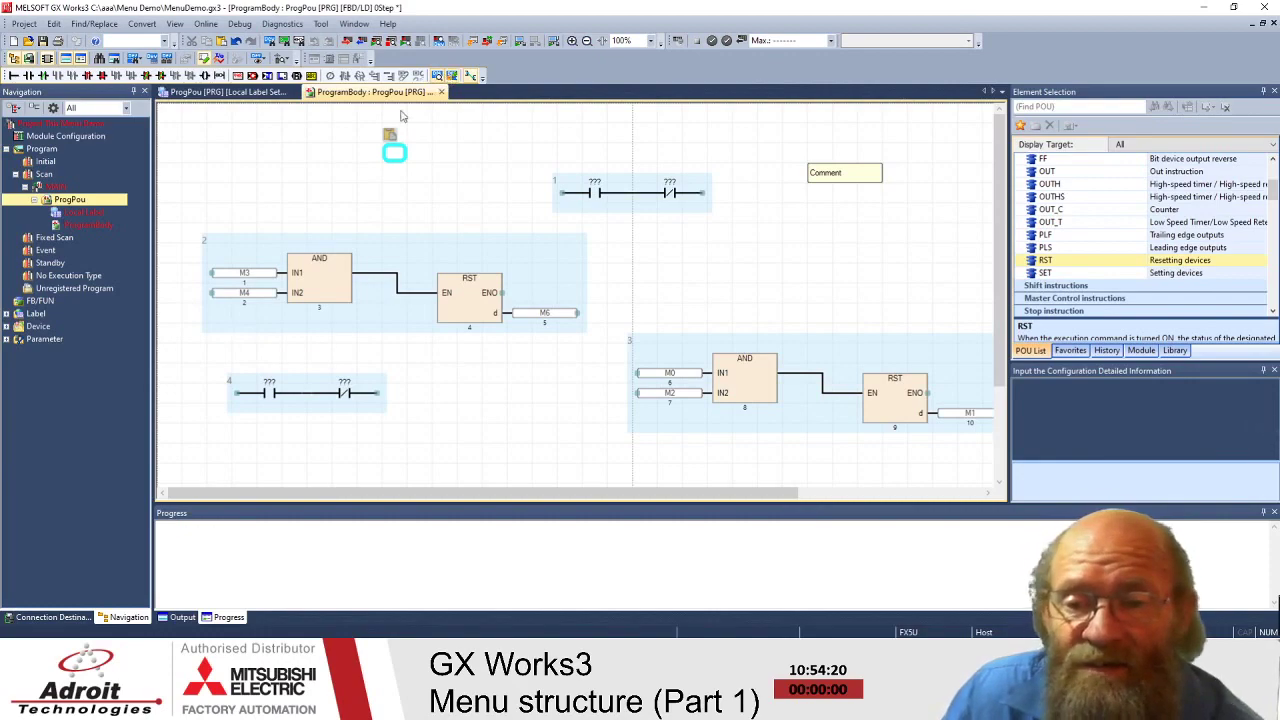
click(470, 176)
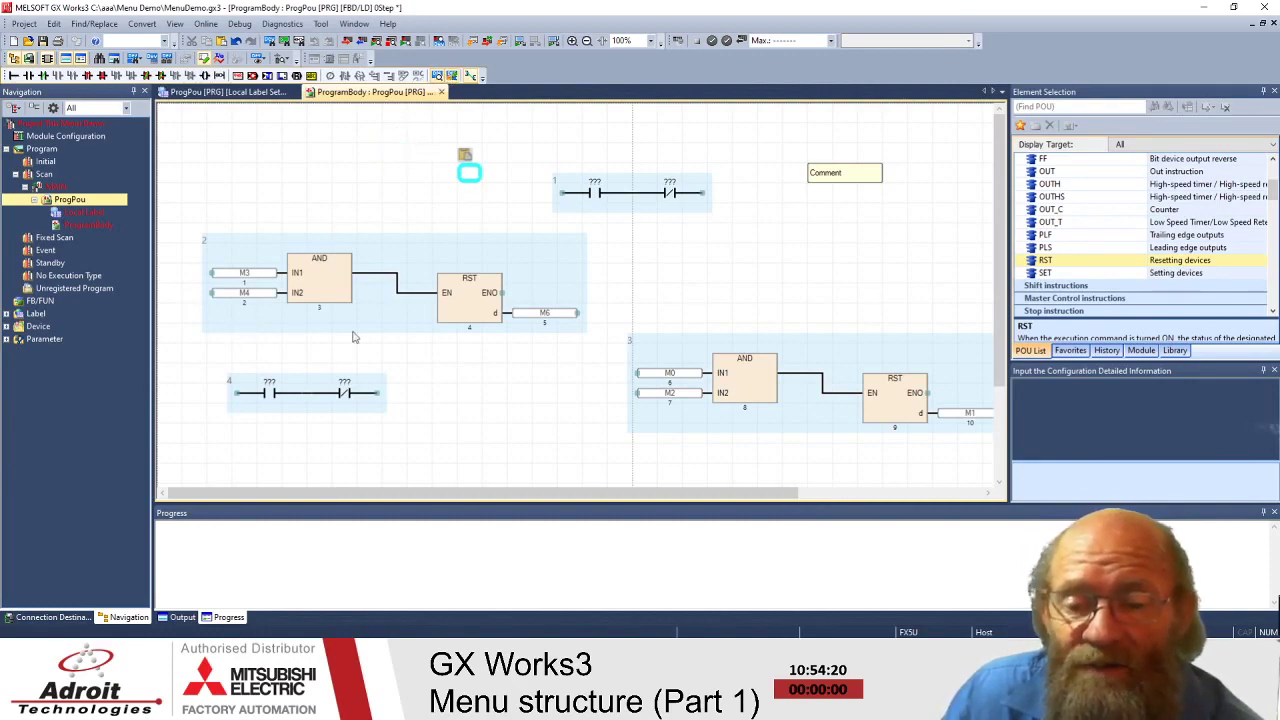
click(250, 278)
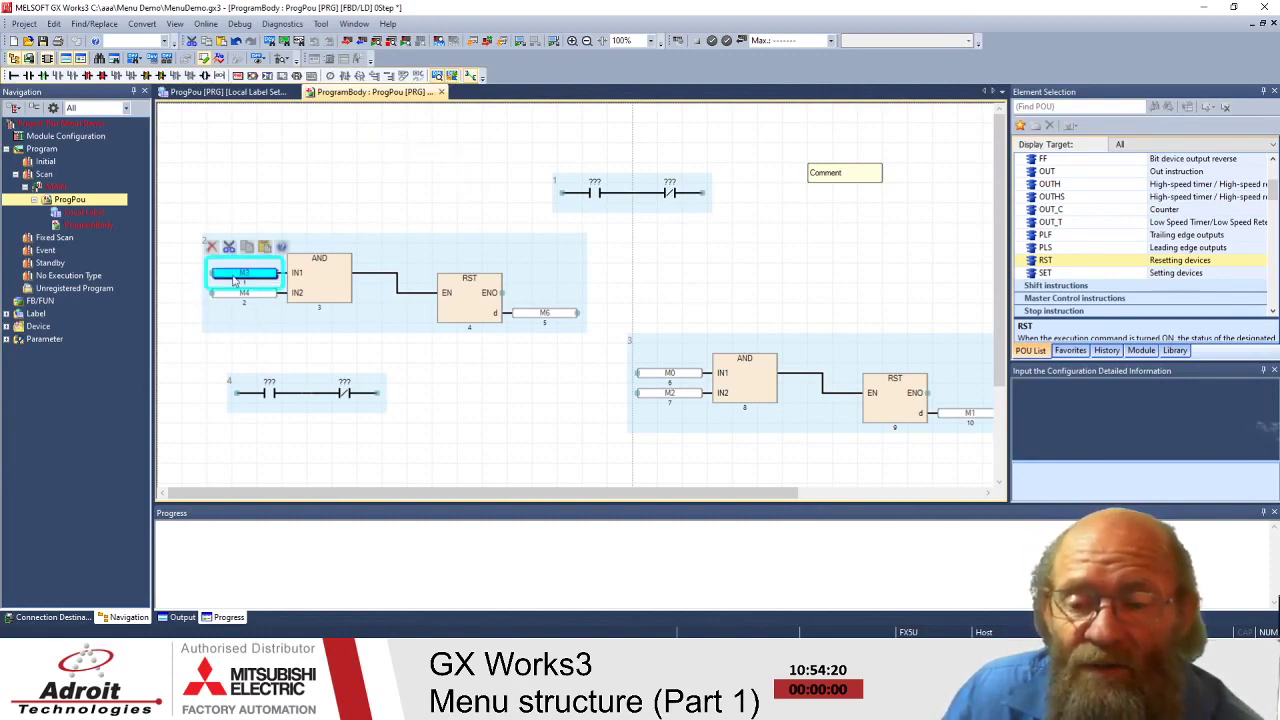
click(365, 199)
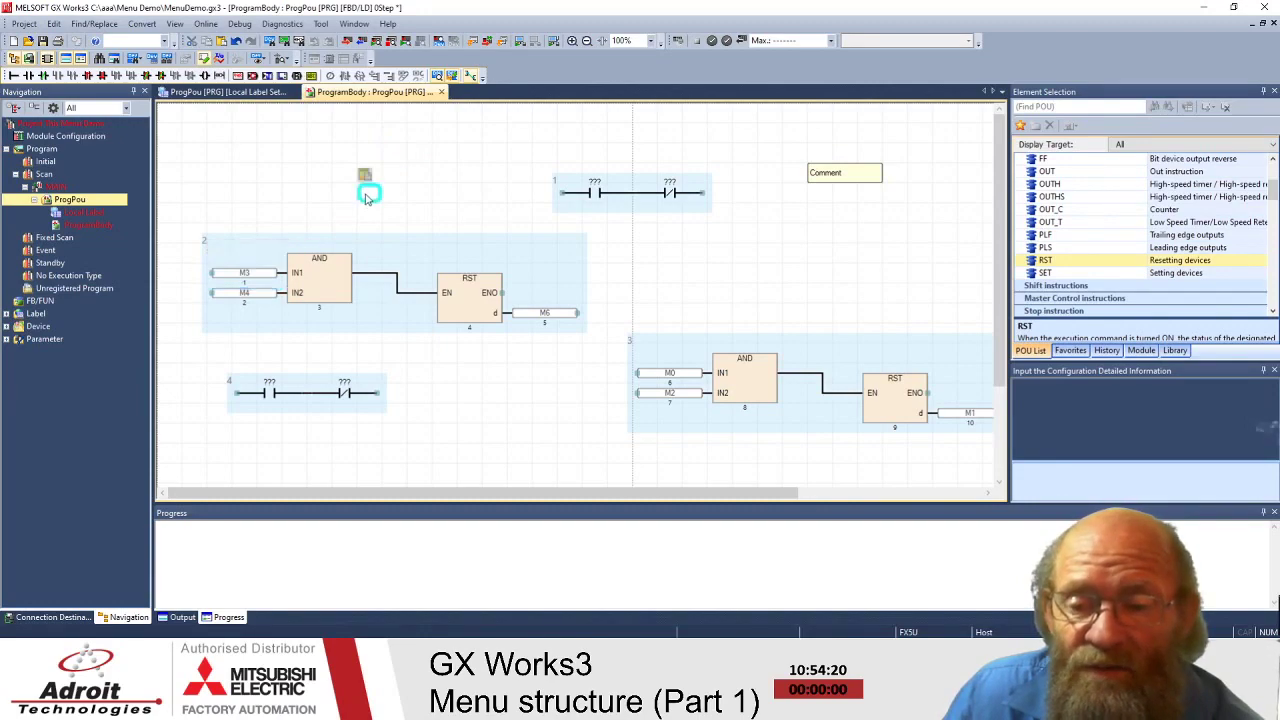
click(311, 192)
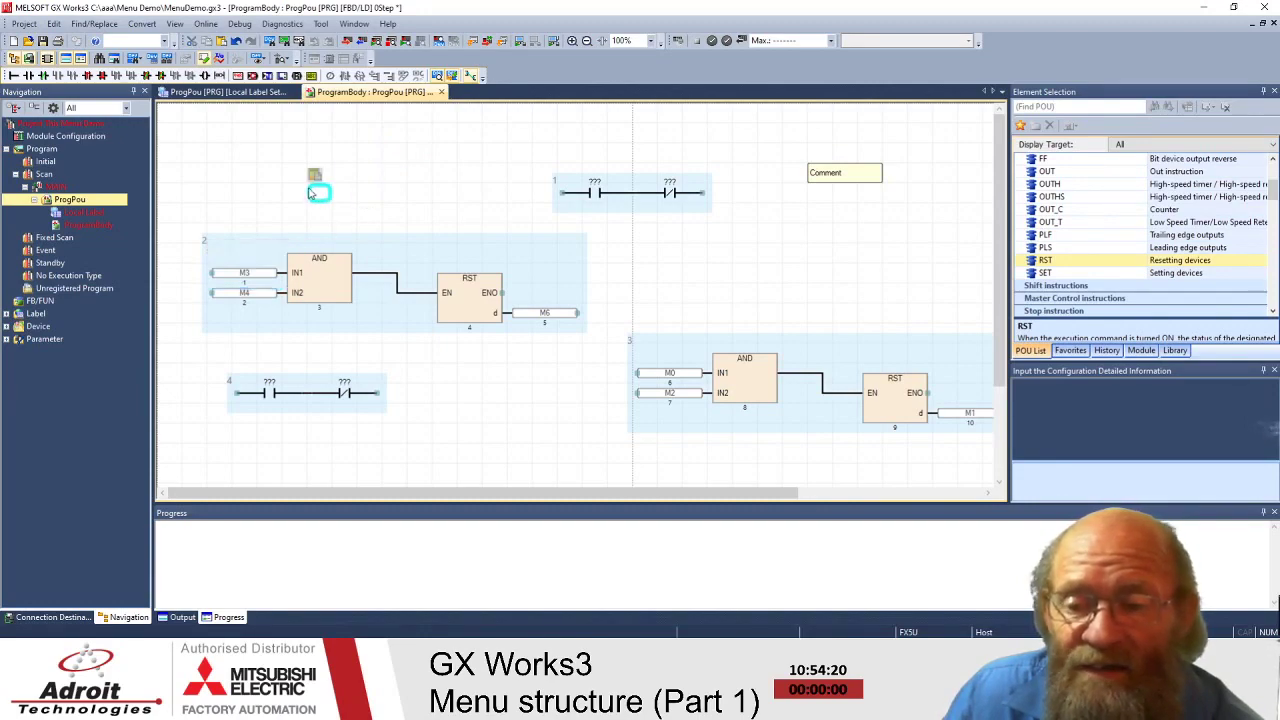
click(7, 314)
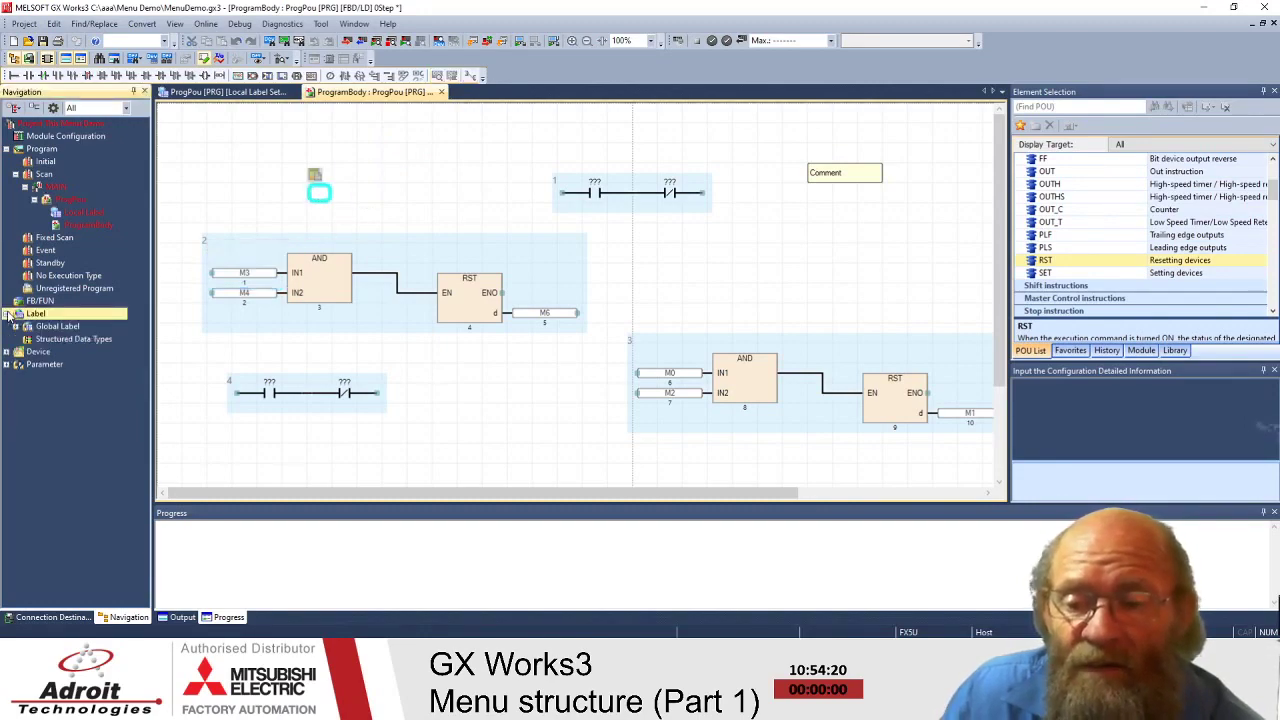
- Expand Global Label in the project tree and select its Global list
click(44, 329)
click(15, 327)
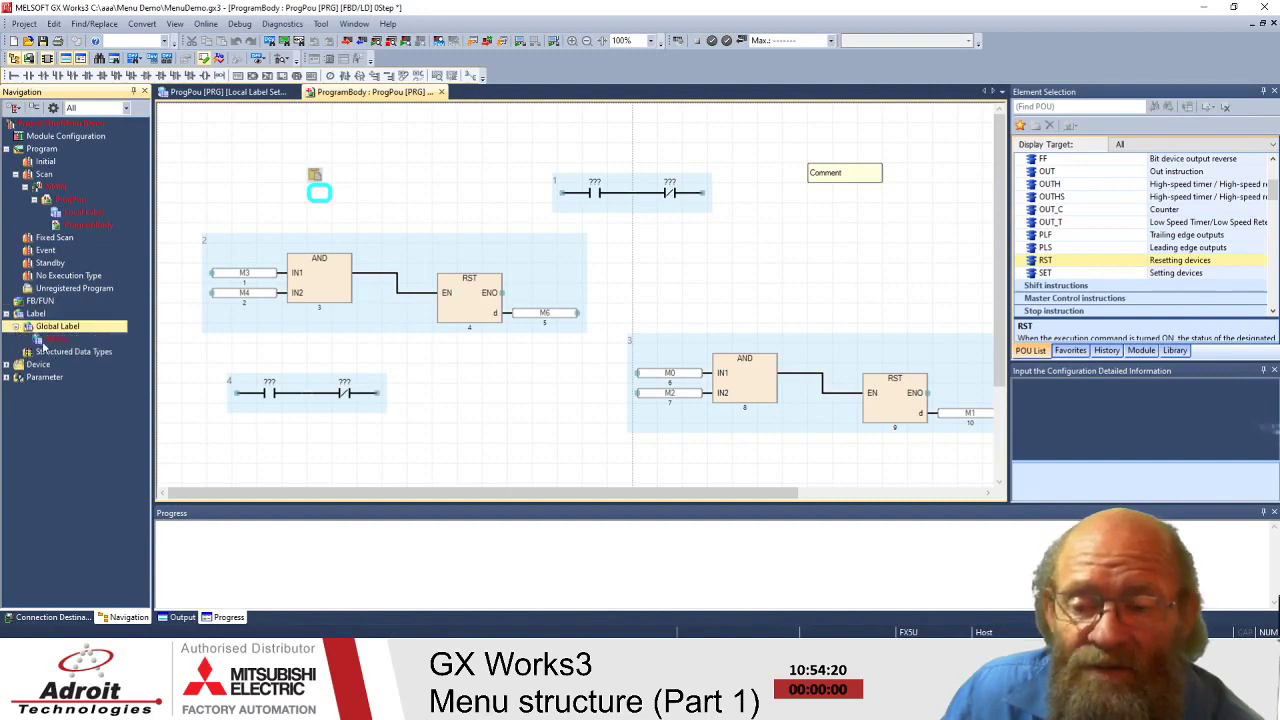
click(46, 339)
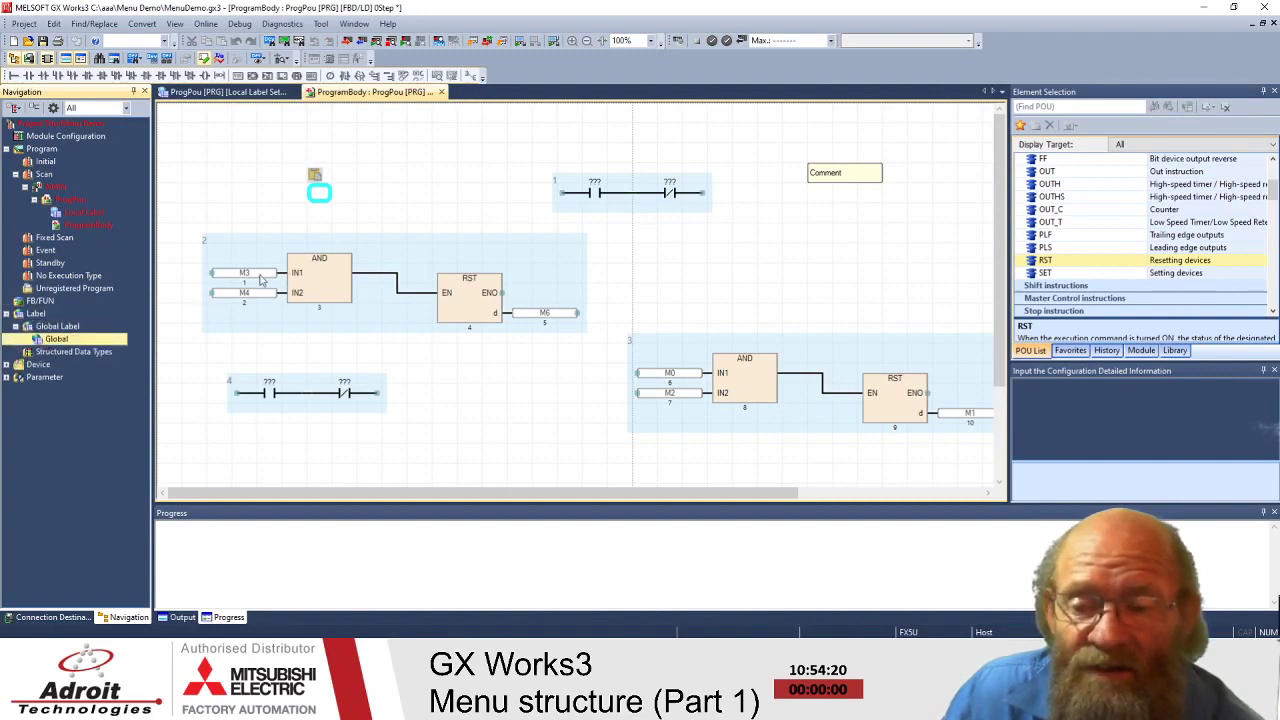
- Click empty canvas, then bring up the Edit menu at Add Element (Ladder Symbol)
click(248, 168)
click(318, 192)
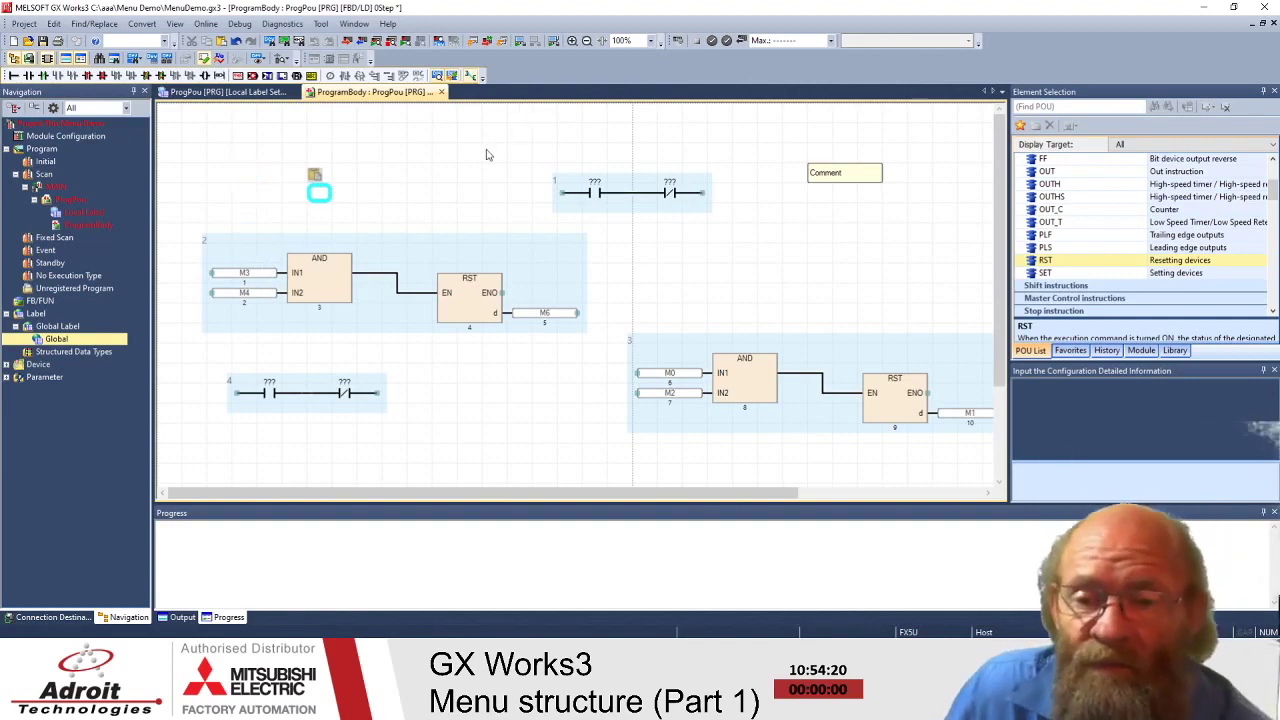
click(490, 153)
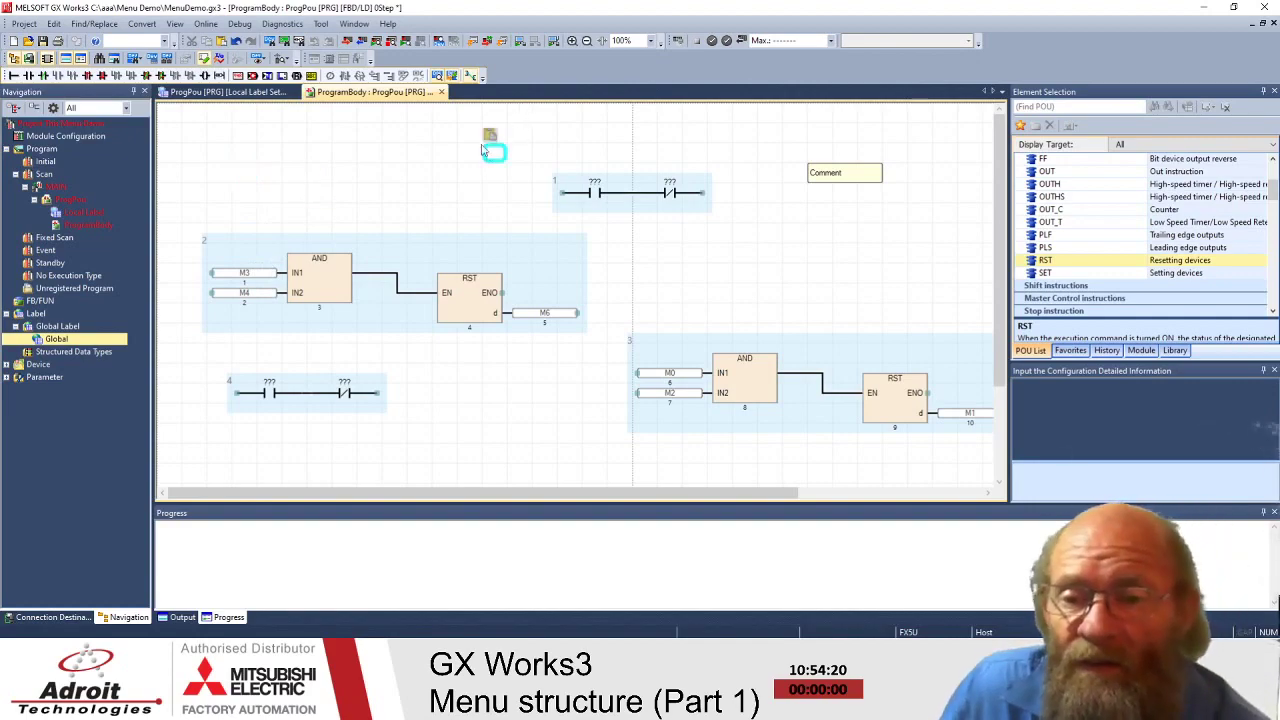
click(53, 23)
mouse_move(134, 168)
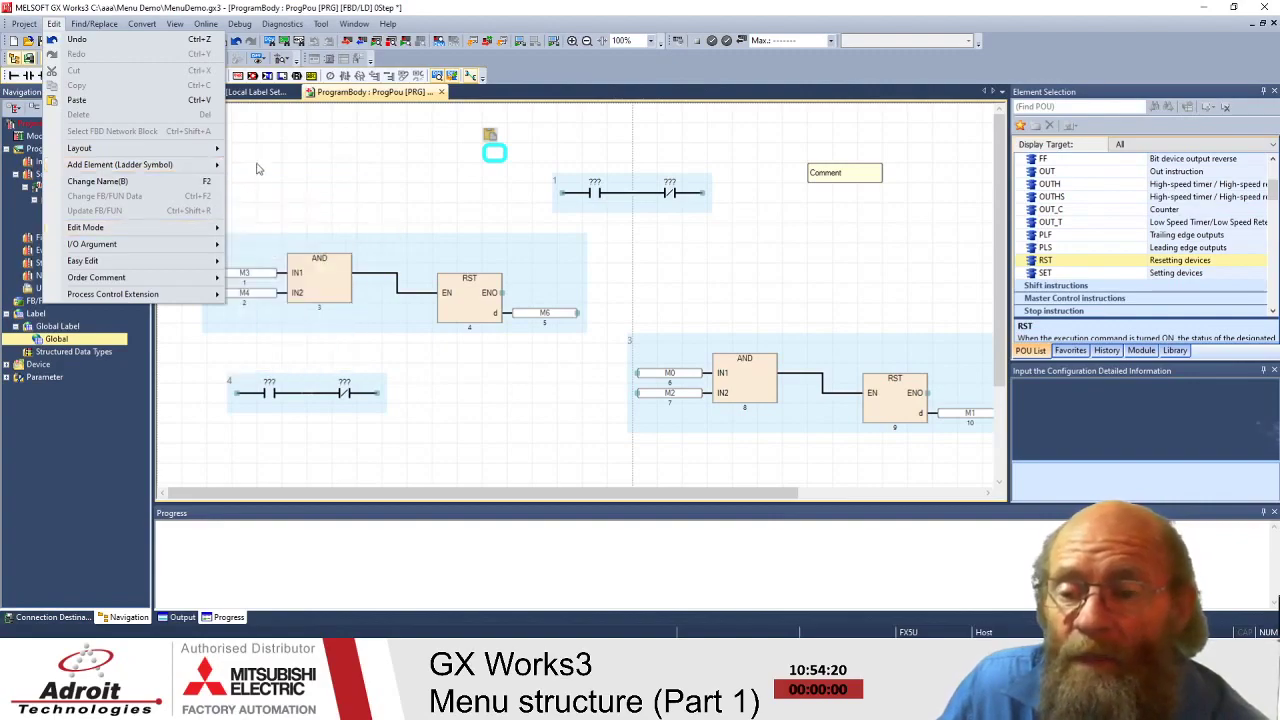
- Close the Edit menu, reopen it to browse Edit Mode and Easy Edit, then dismiss it with Esc
click(447, 188)
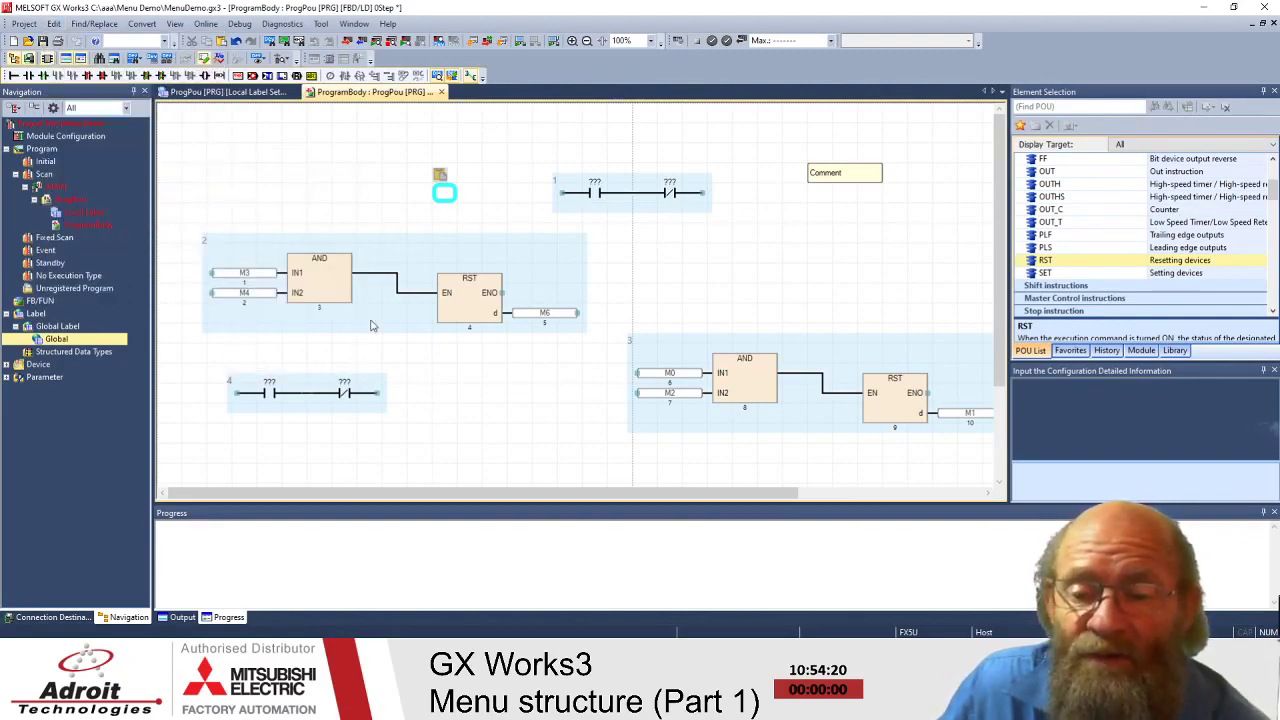
click(245, 158)
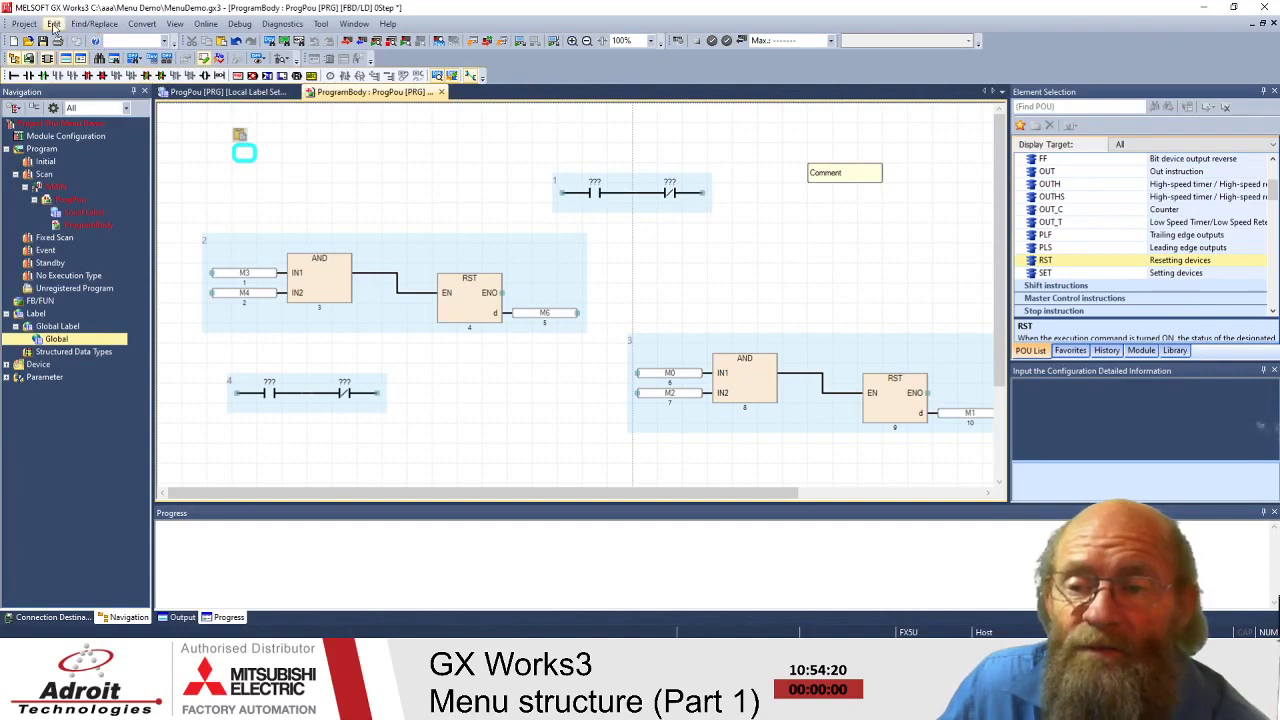
click(56, 24)
mouse_move(134, 234)
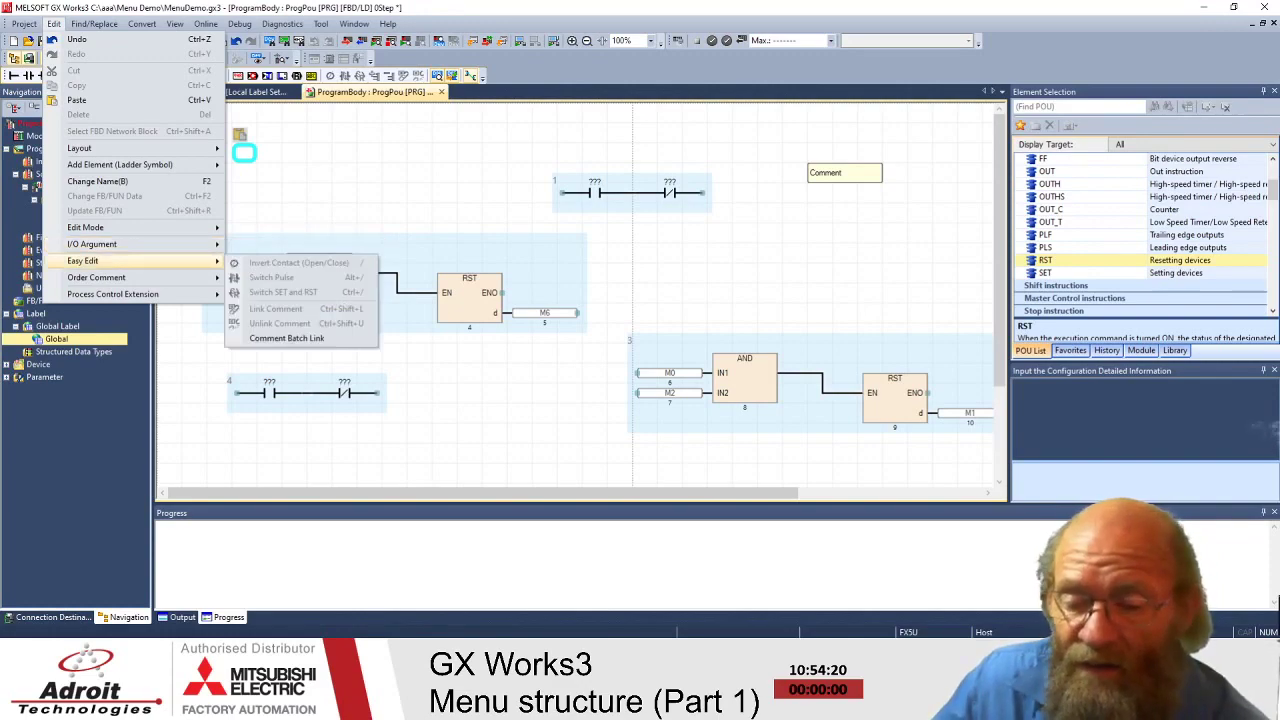
key(Escape)
key(Escape)
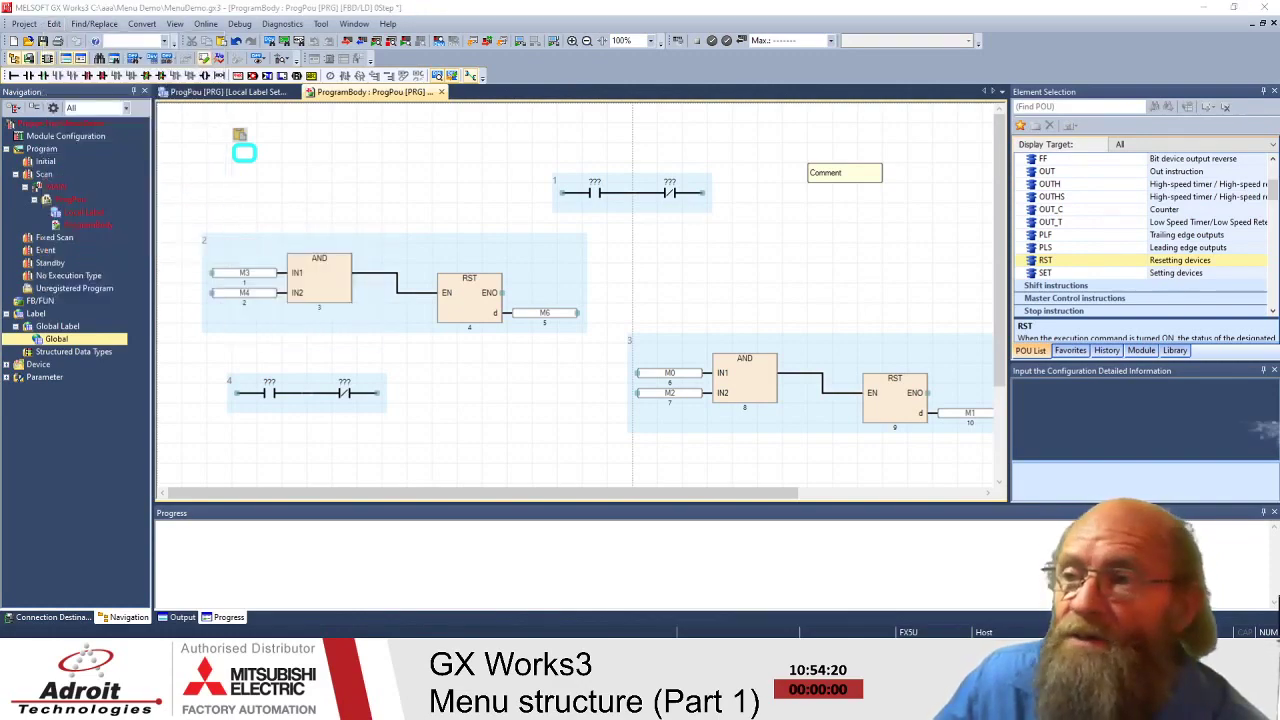
key(F1)
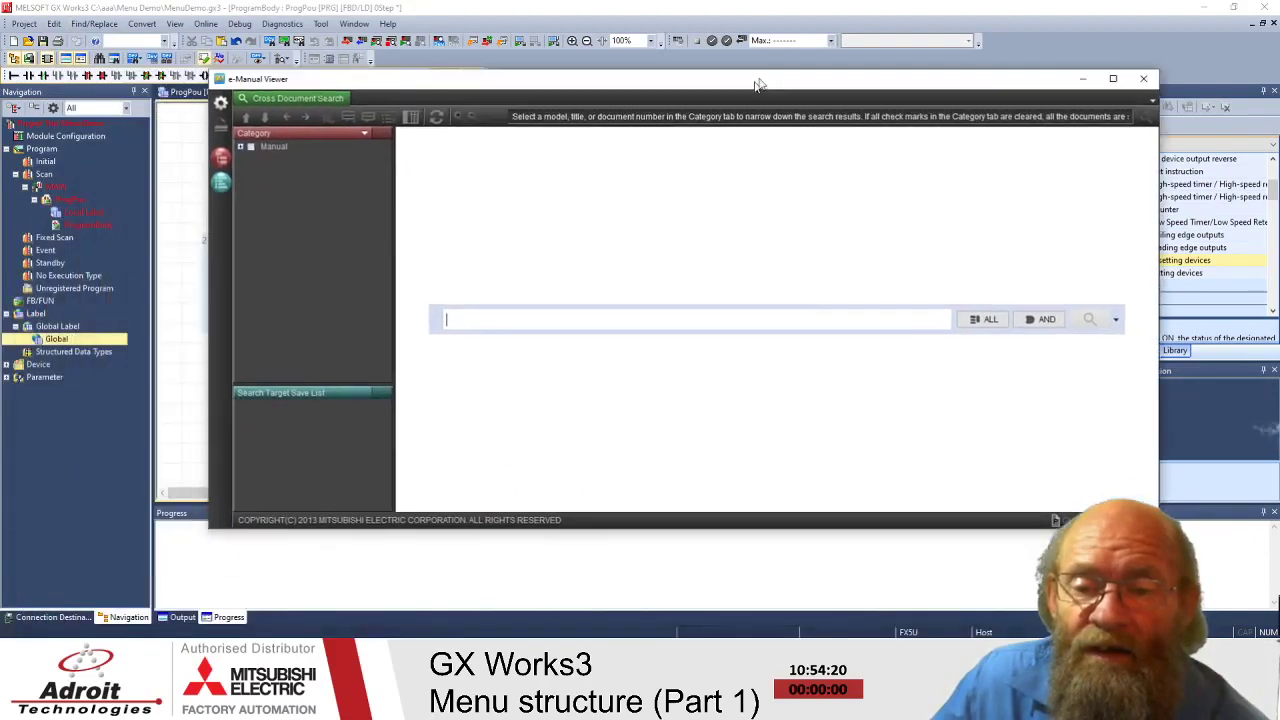
drag(768, 79, 606, 131)
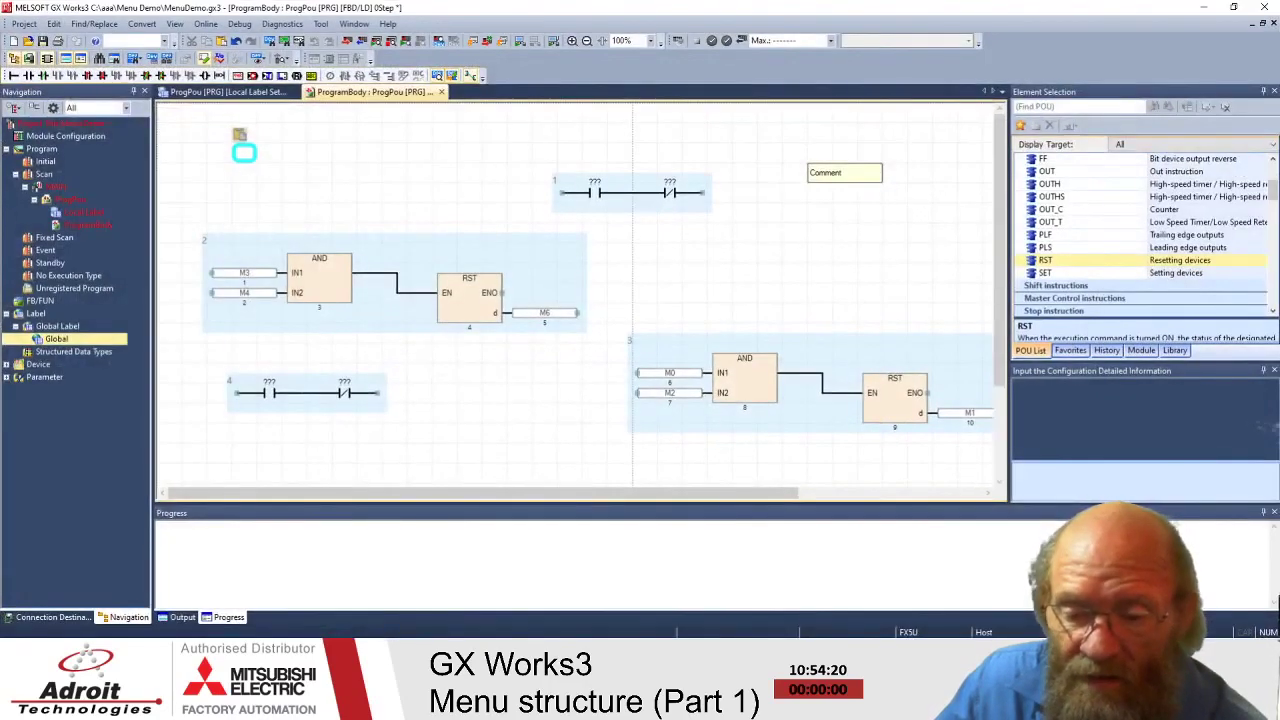
- Switch back to the e-Manual Viewer Cross Document Search window
key(alt+Tab)
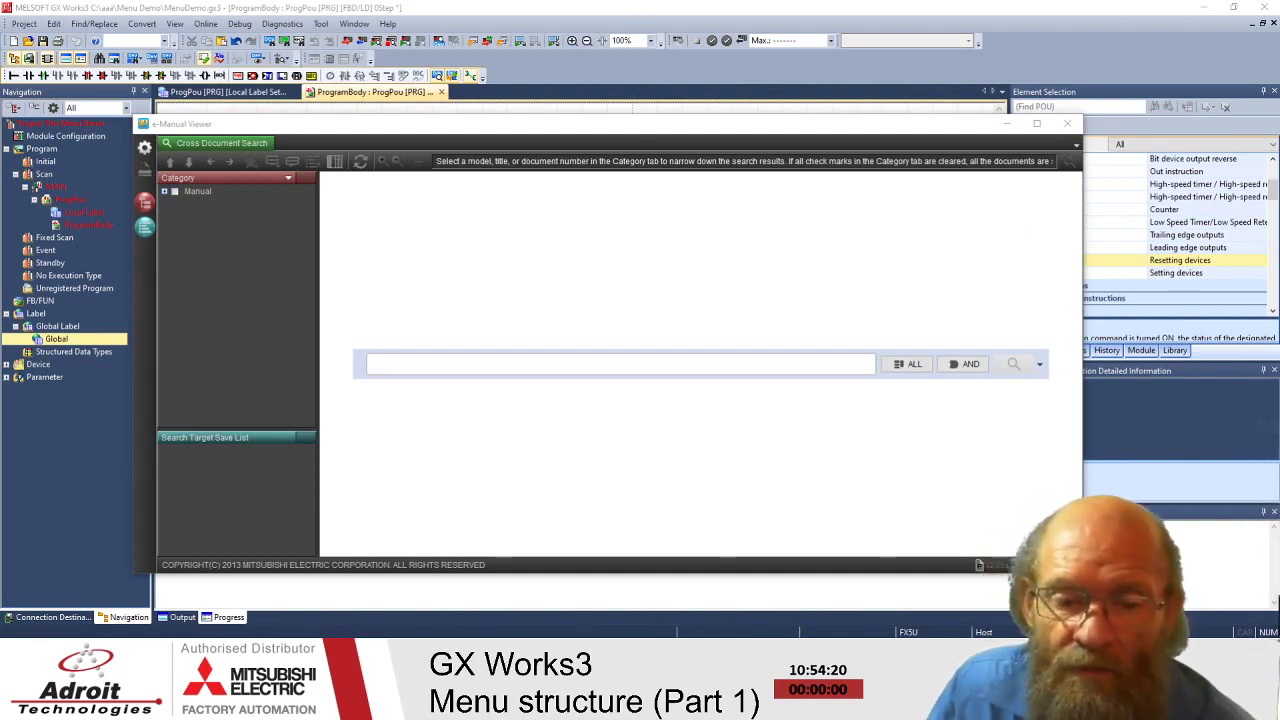
- Click into the manual search box, then close the e-Manual Viewer window
click(690, 356)
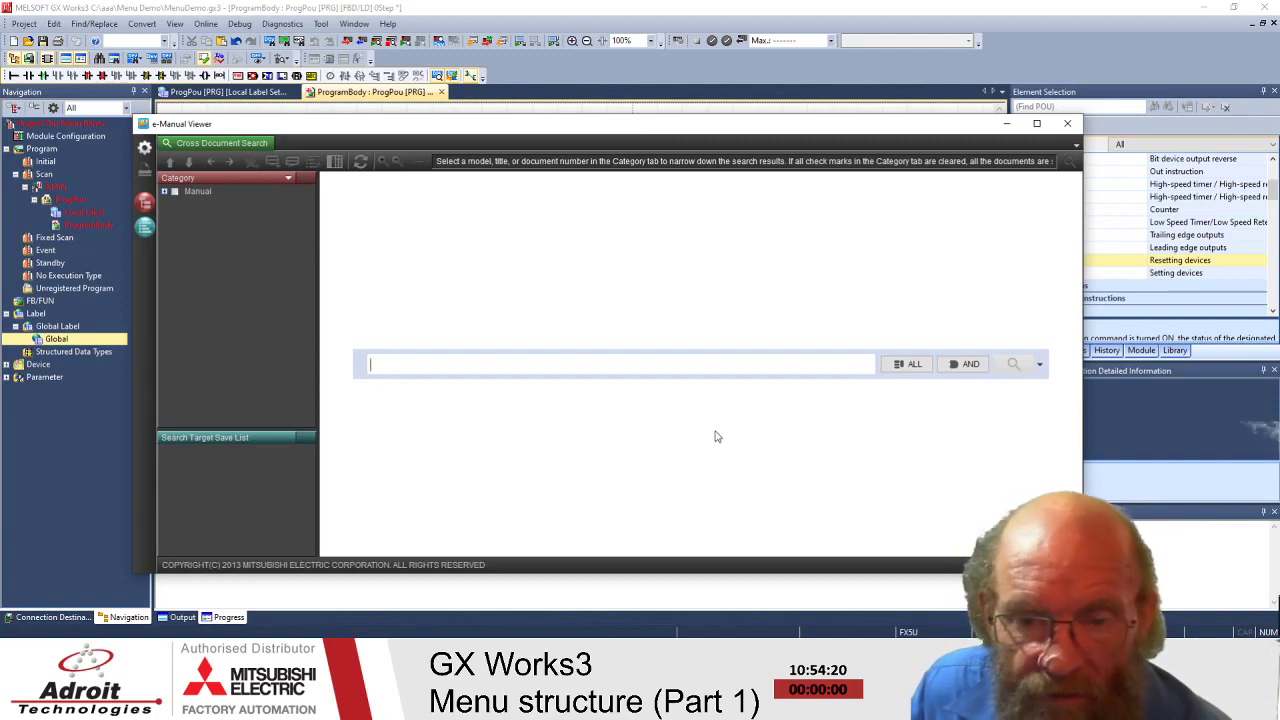
click(1007, 123)
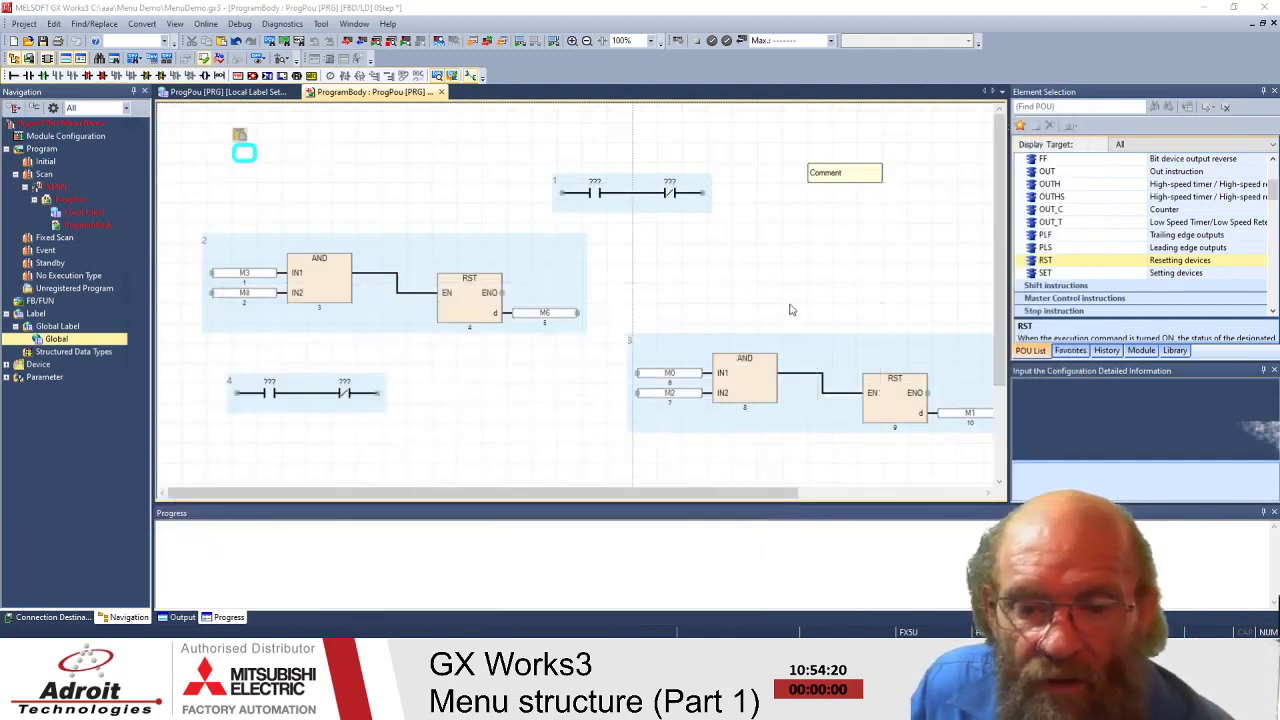
- Place the insertion point on empty canvas above network 2 and browse the Edit menu
click(469, 412)
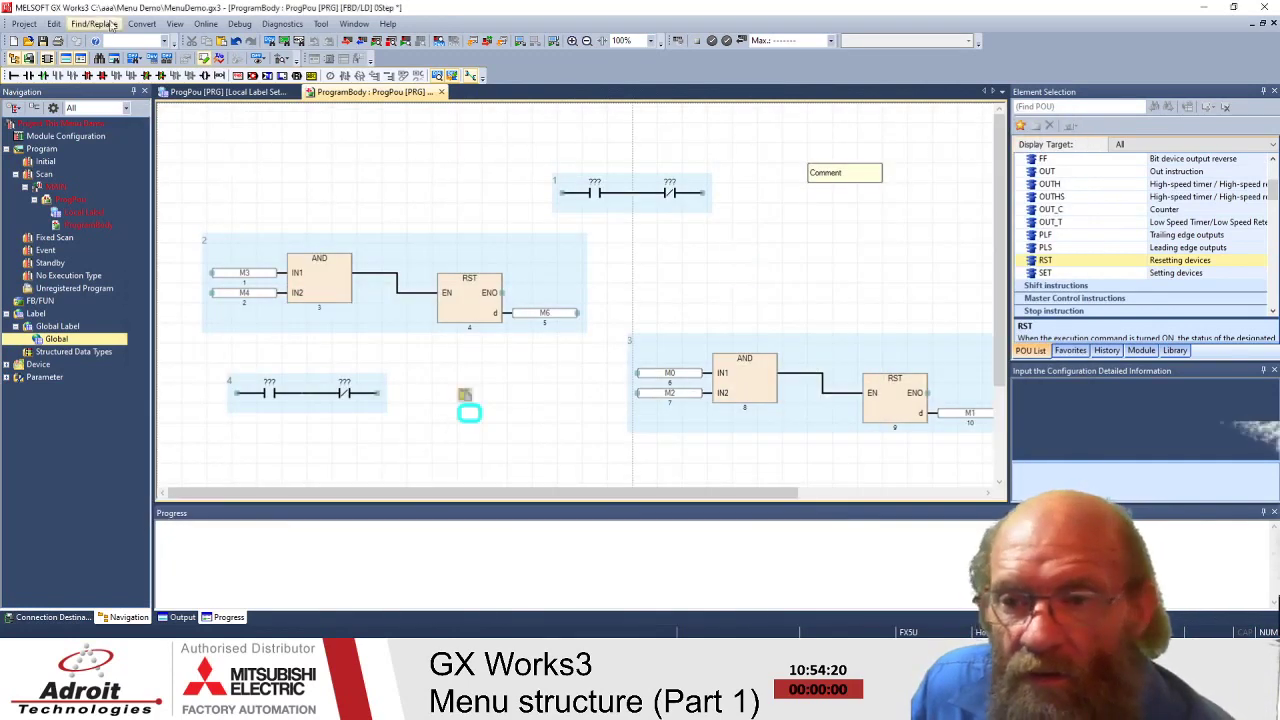
click(58, 24)
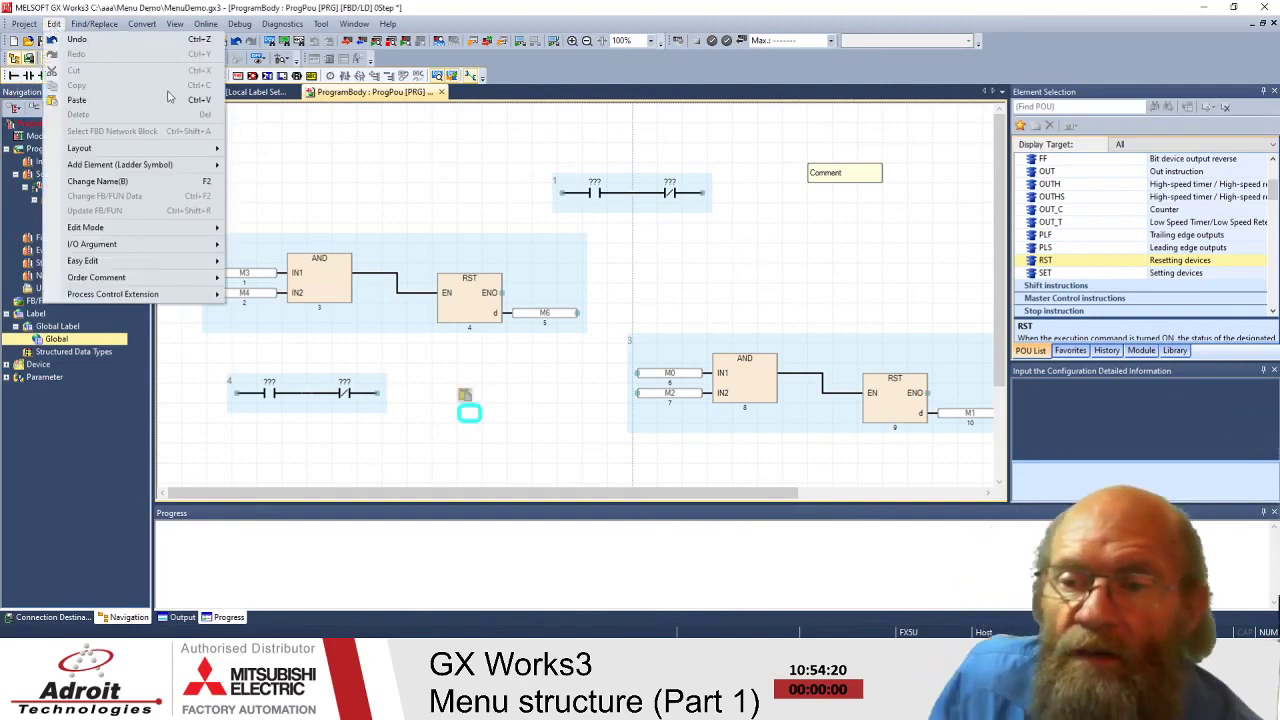
mouse_move(185, 229)
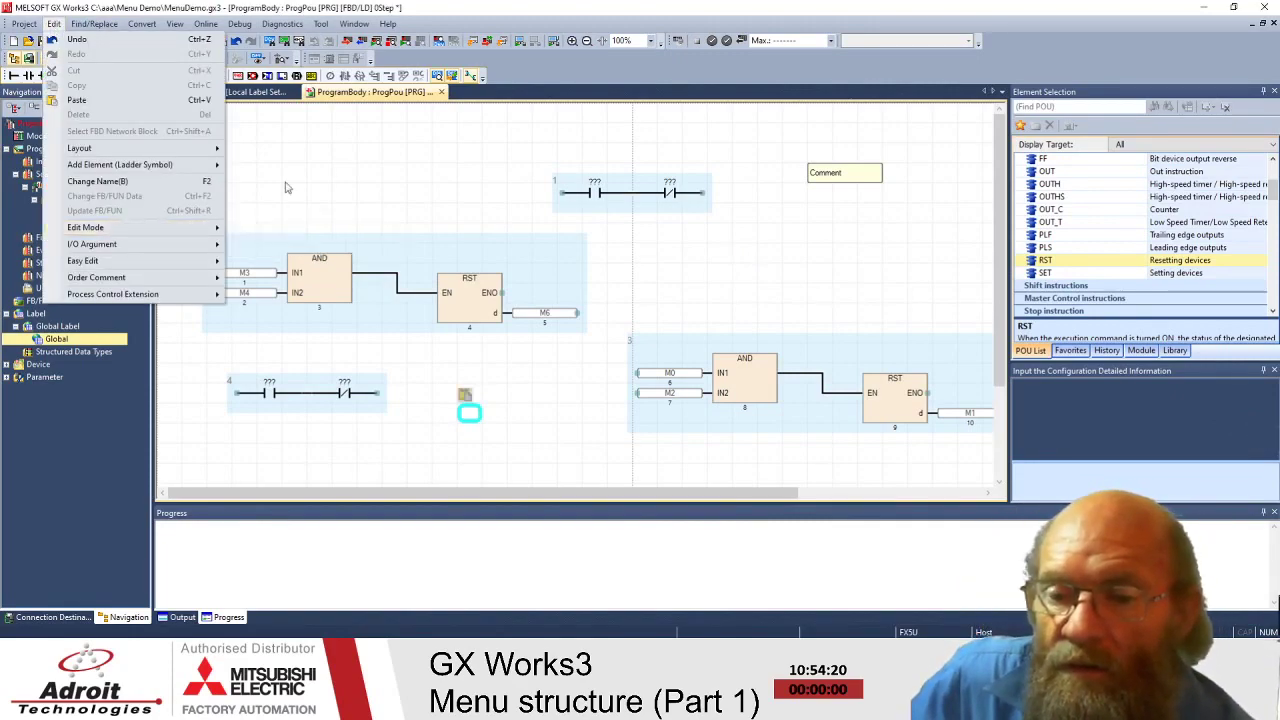
click(345, 172)
click(56, 24)
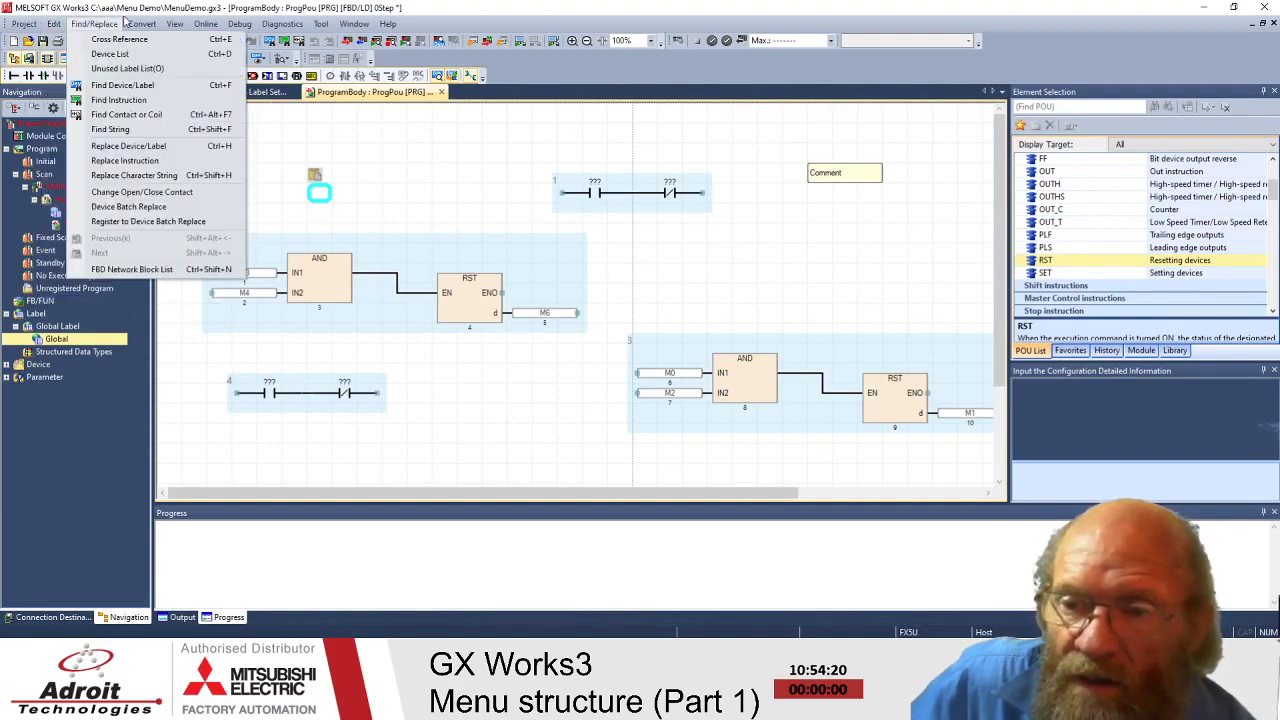
mouse_move(143, 30)
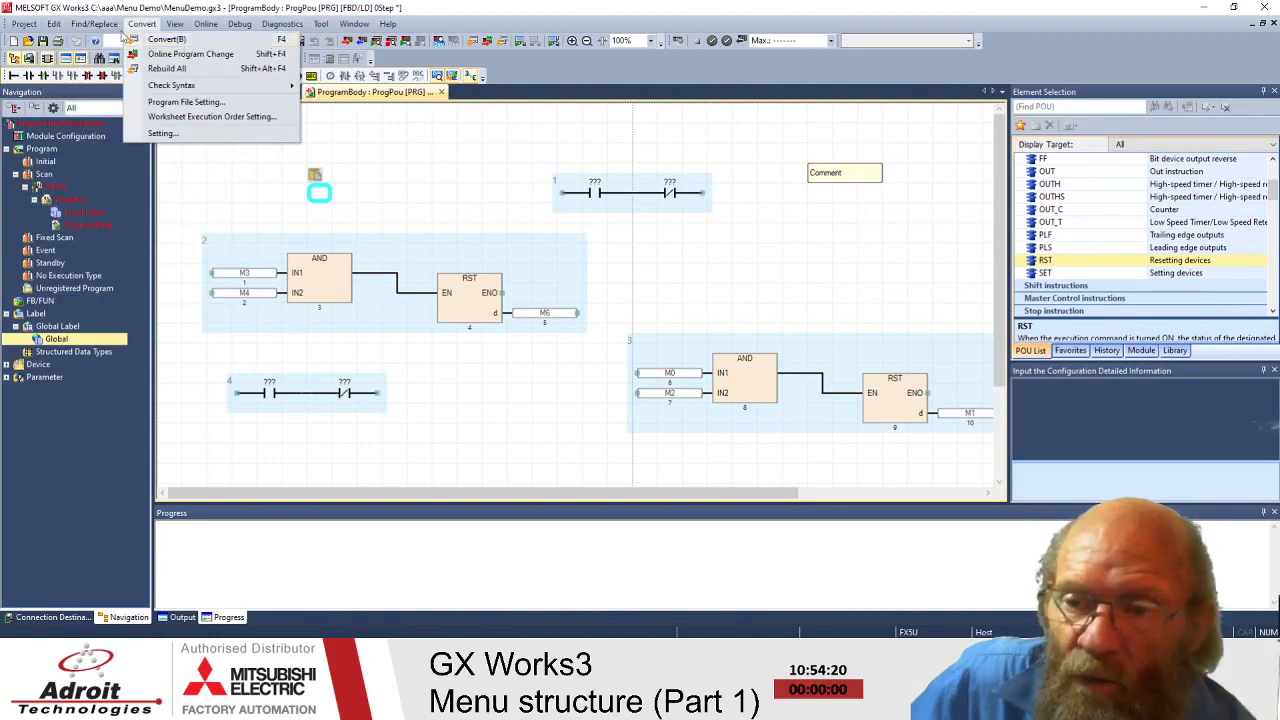
- Look through the Convert menu, then choose Edit > Change Name at the empty spot
click(55, 25)
click(155, 25)
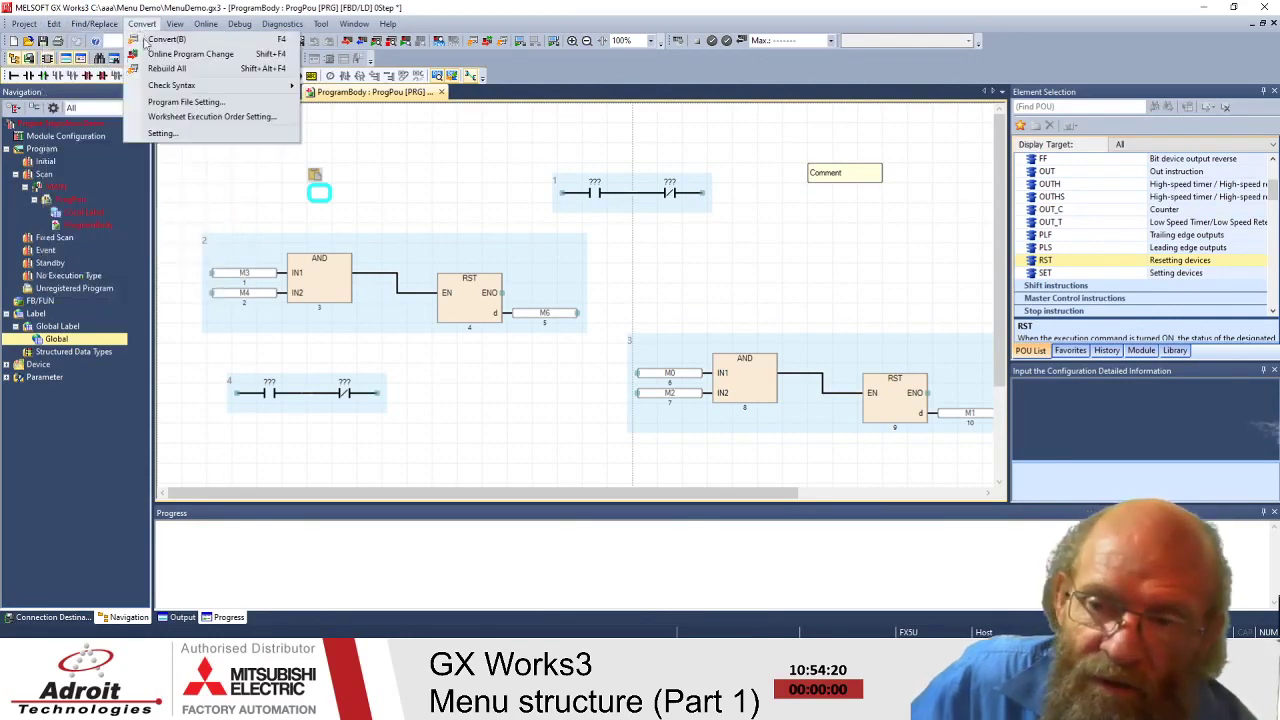
click(54, 24)
click(54, 24)
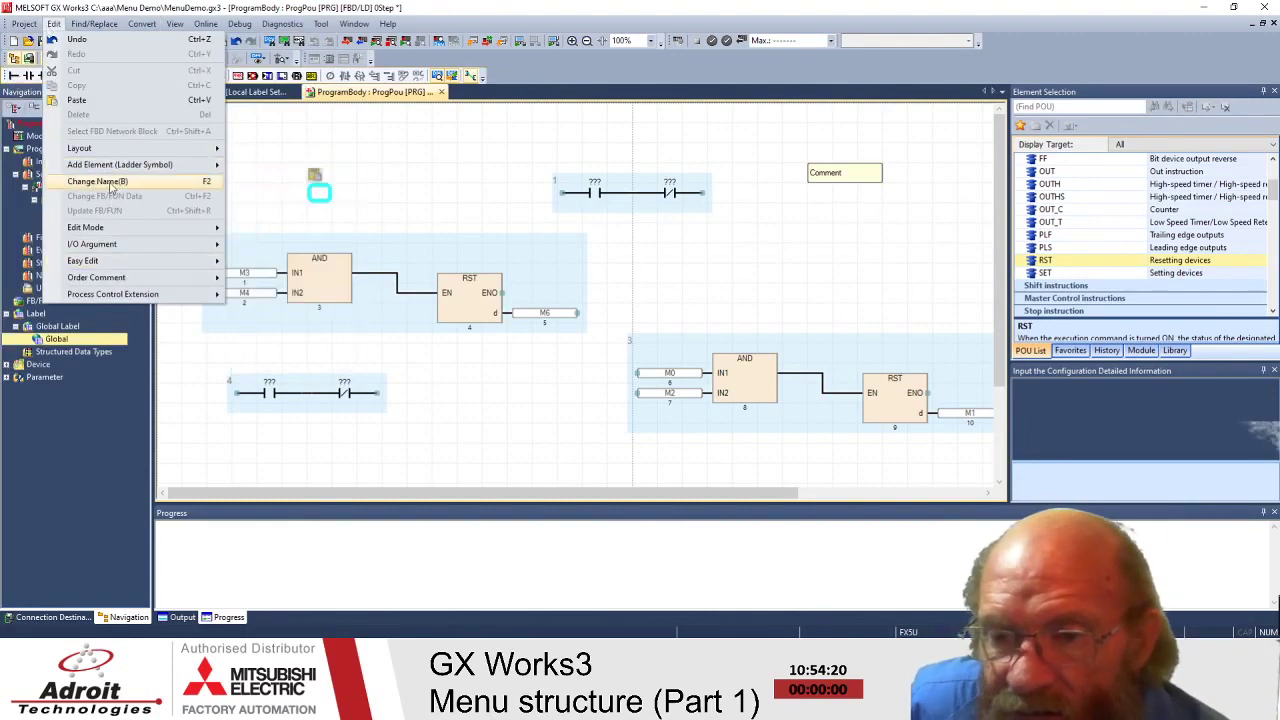
click(109, 182)
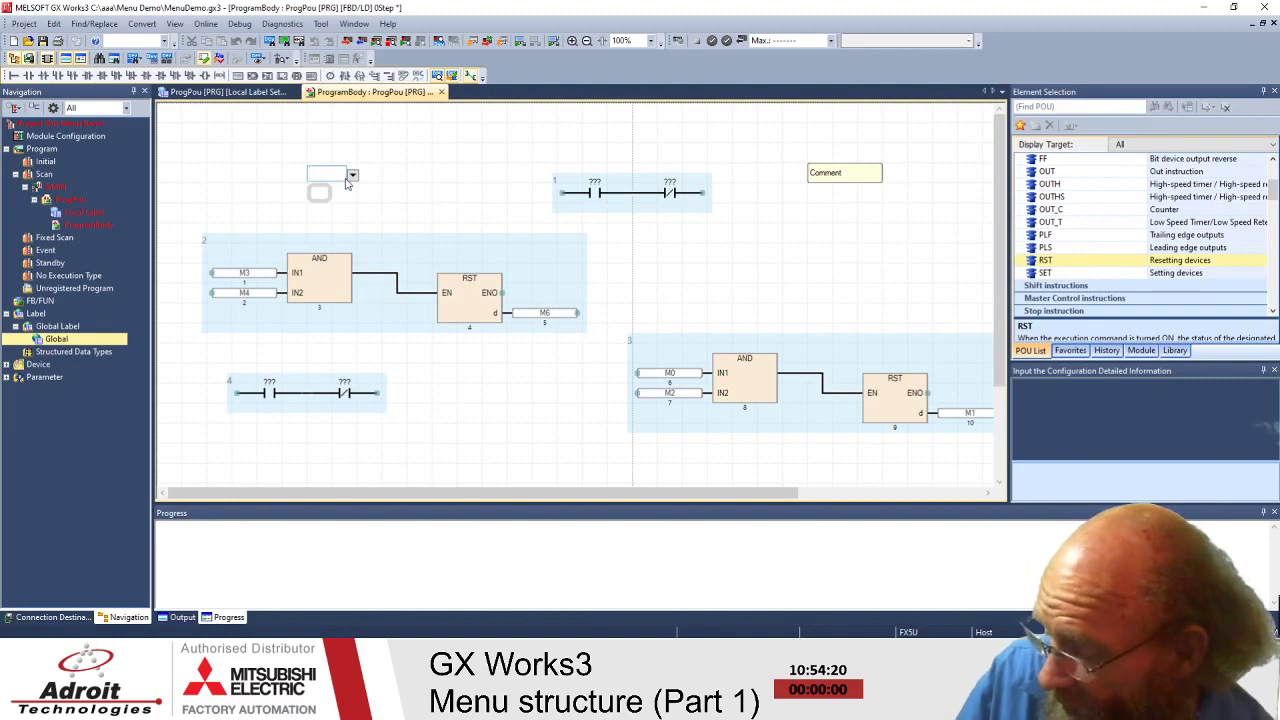
- Enter 'mov' to insert a MOV function block and select it
text(mov)
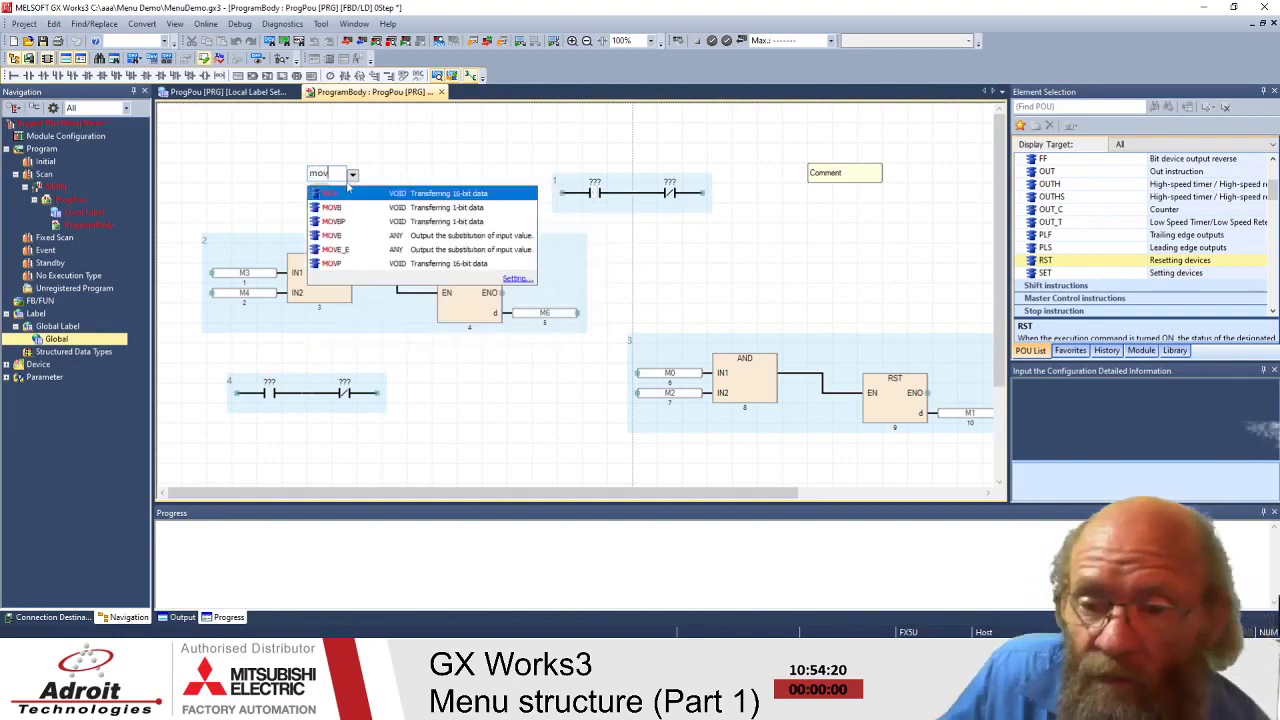
key(Return)
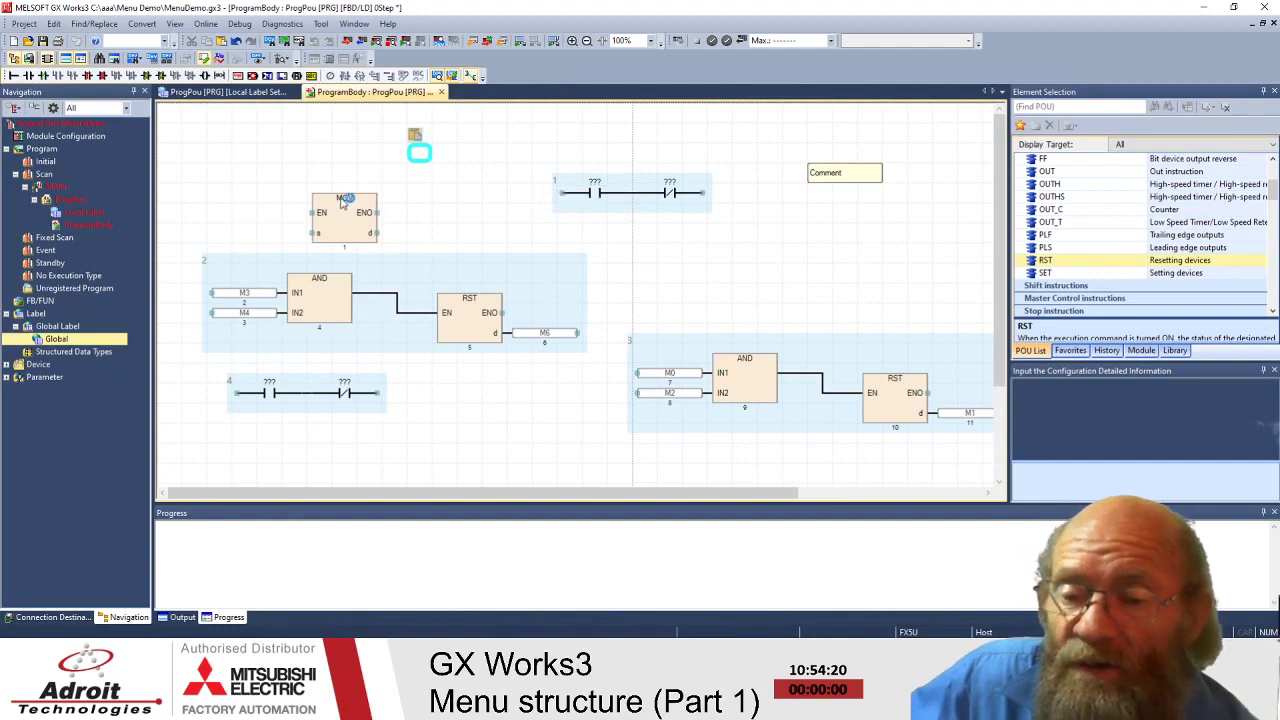
click(346, 203)
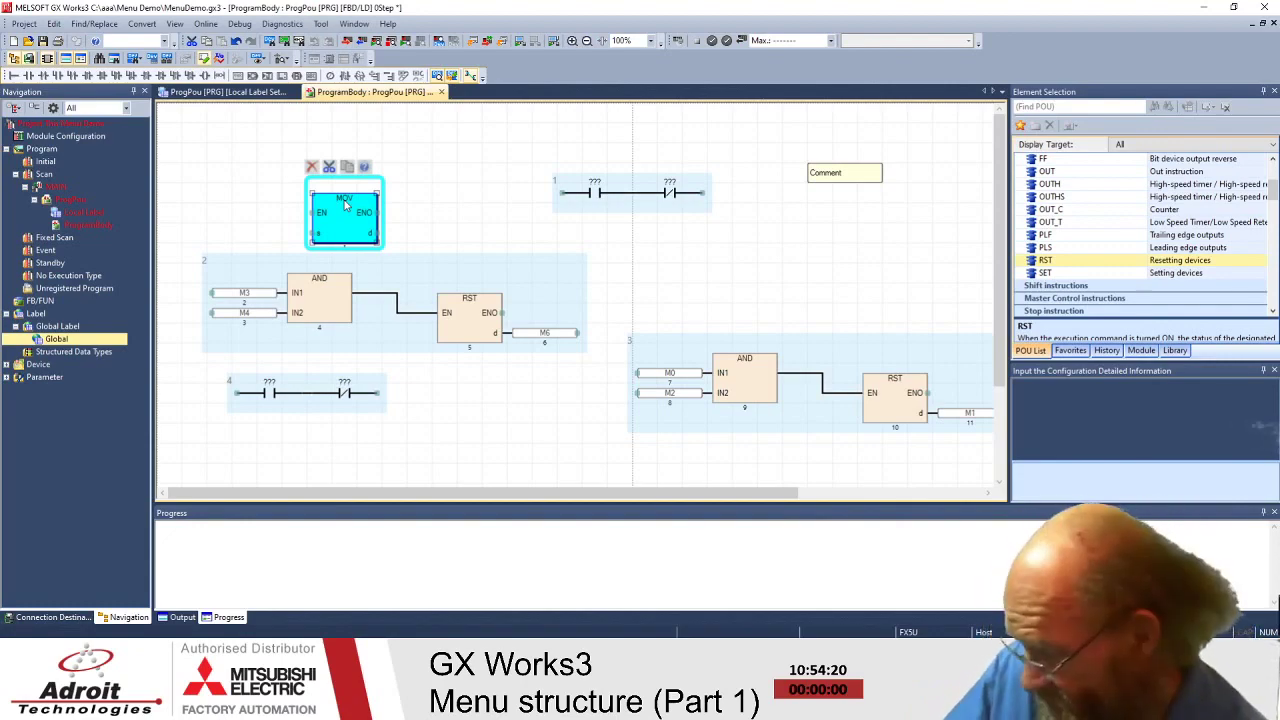
- Decline the monitor prompt, then choose Change FB/FUN Data on the MOV block
key(F3)
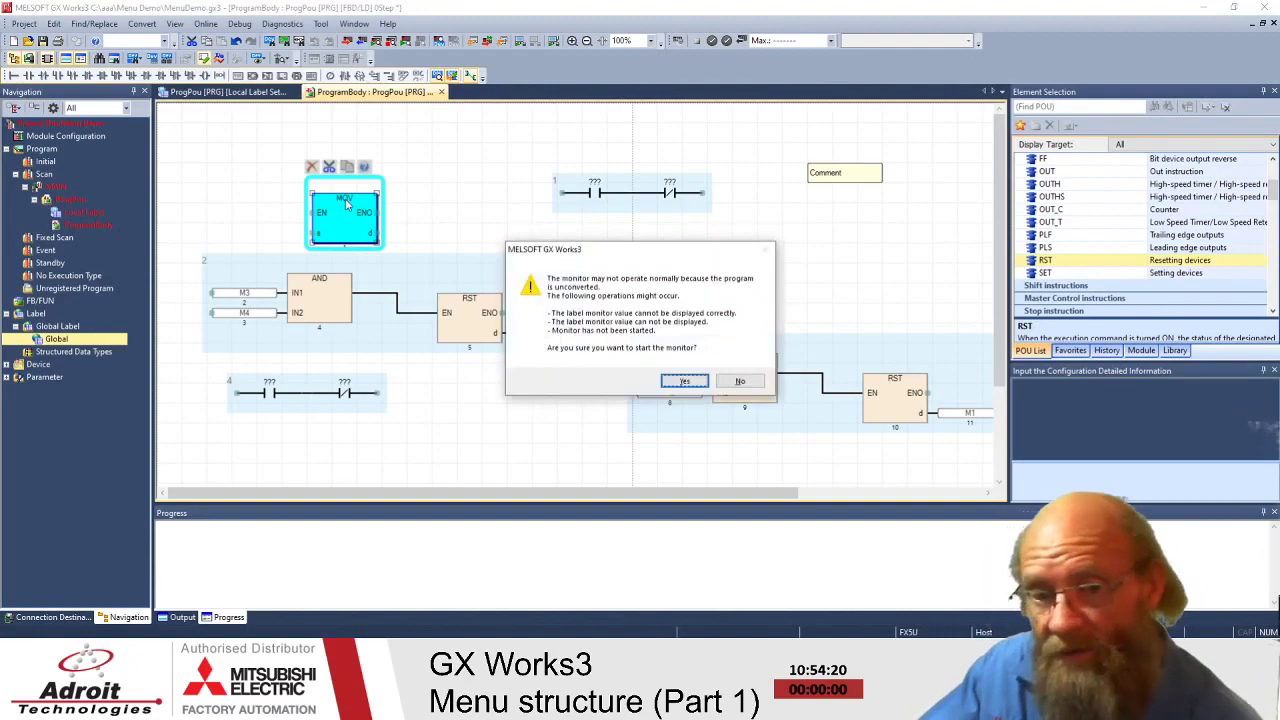
click(740, 381)
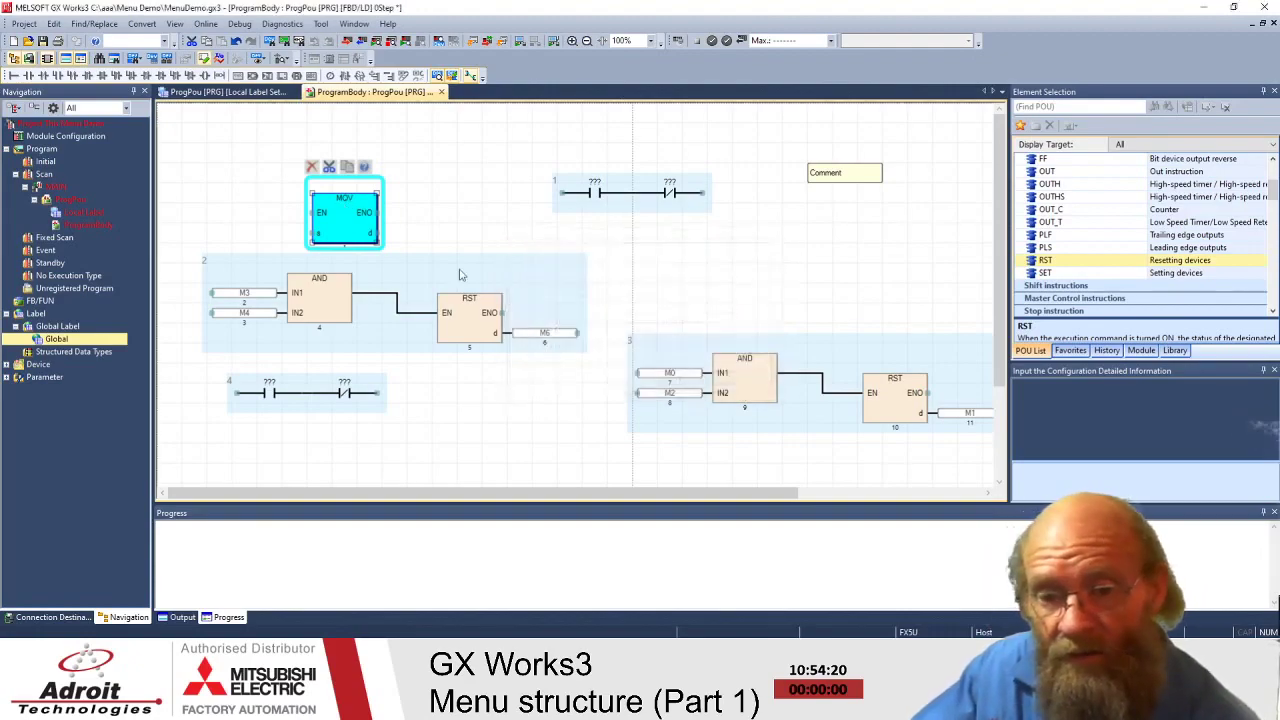
right_click(343, 201)
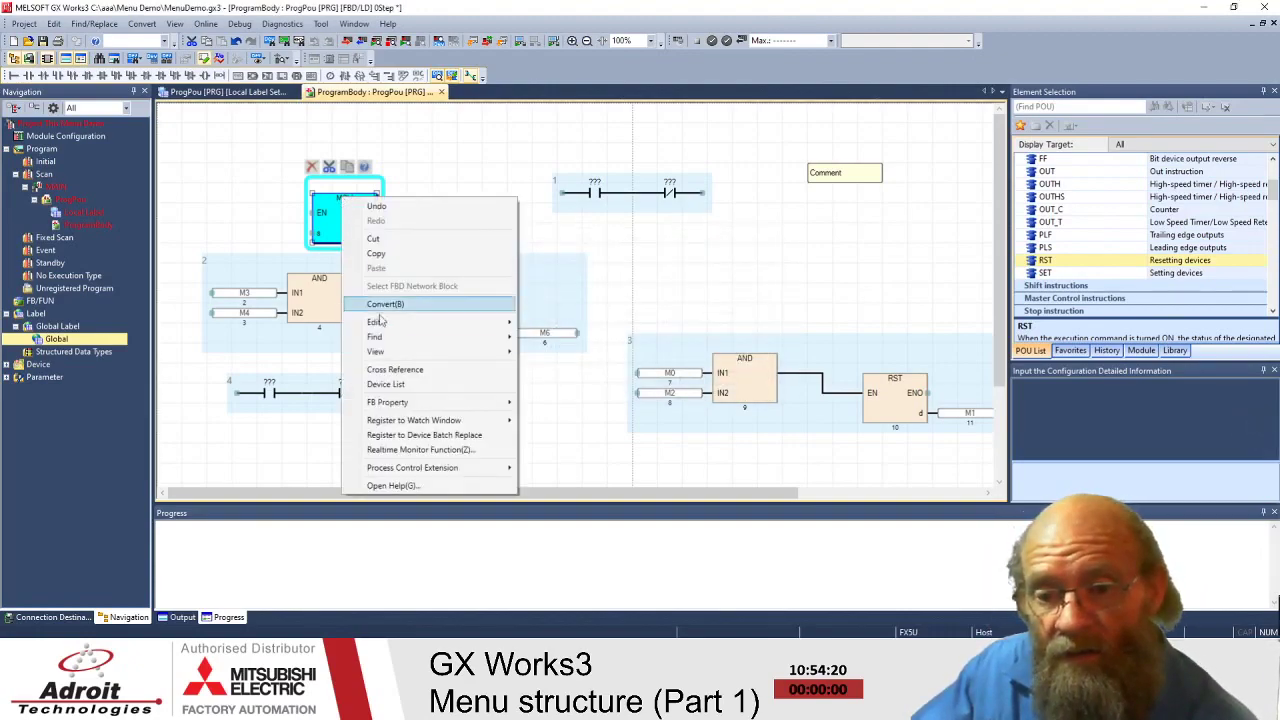
mouse_move(380, 323)
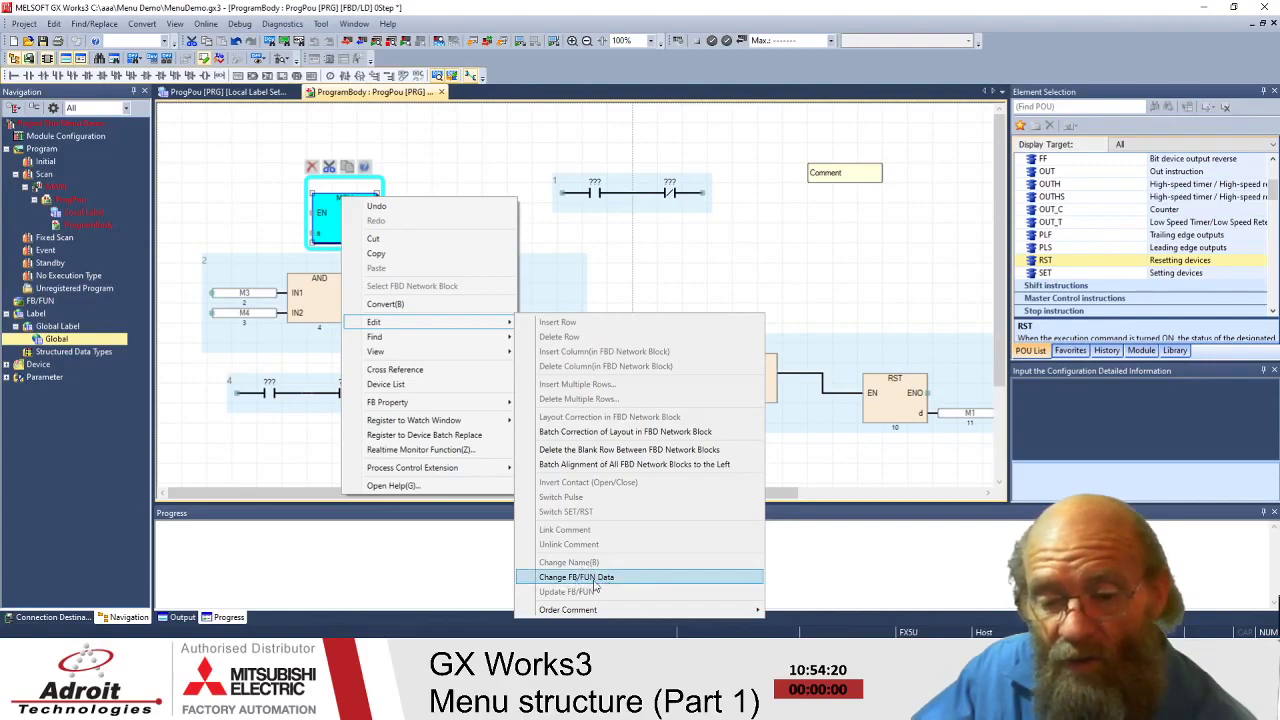
click(597, 580)
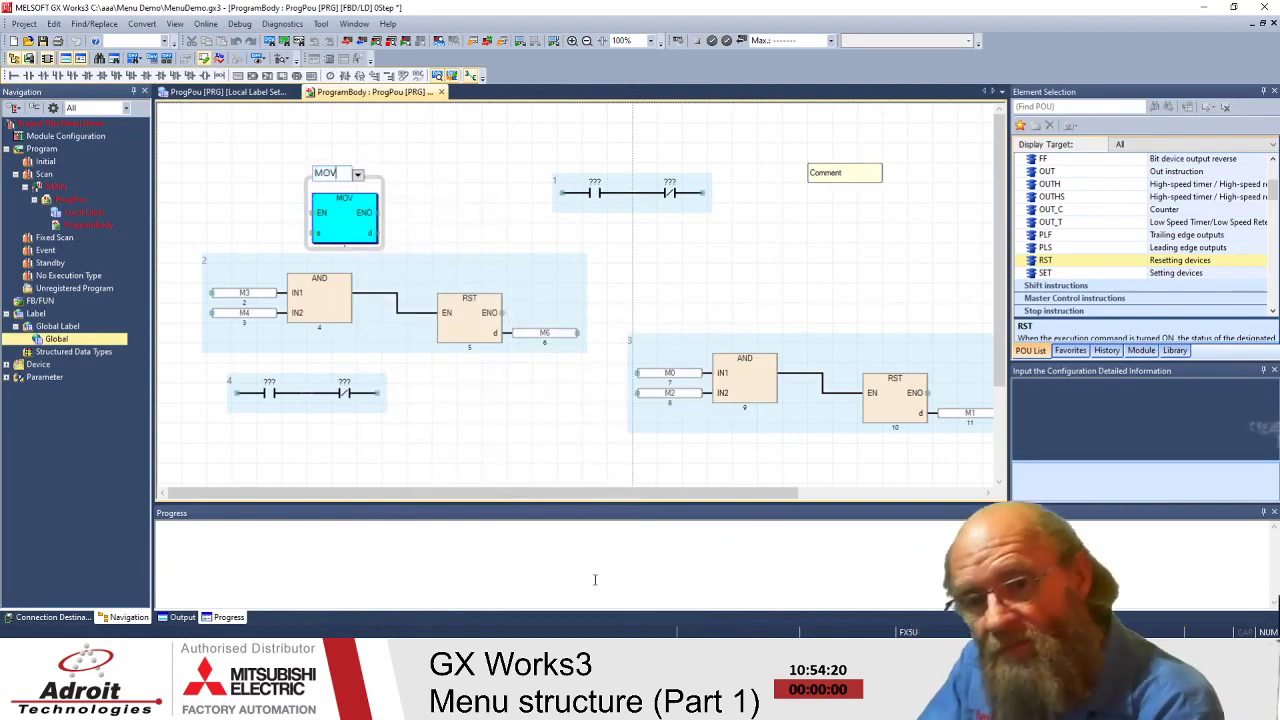
- Change the block's instruction from MOV to MOVE using the autocomplete list
key(BackSpace)
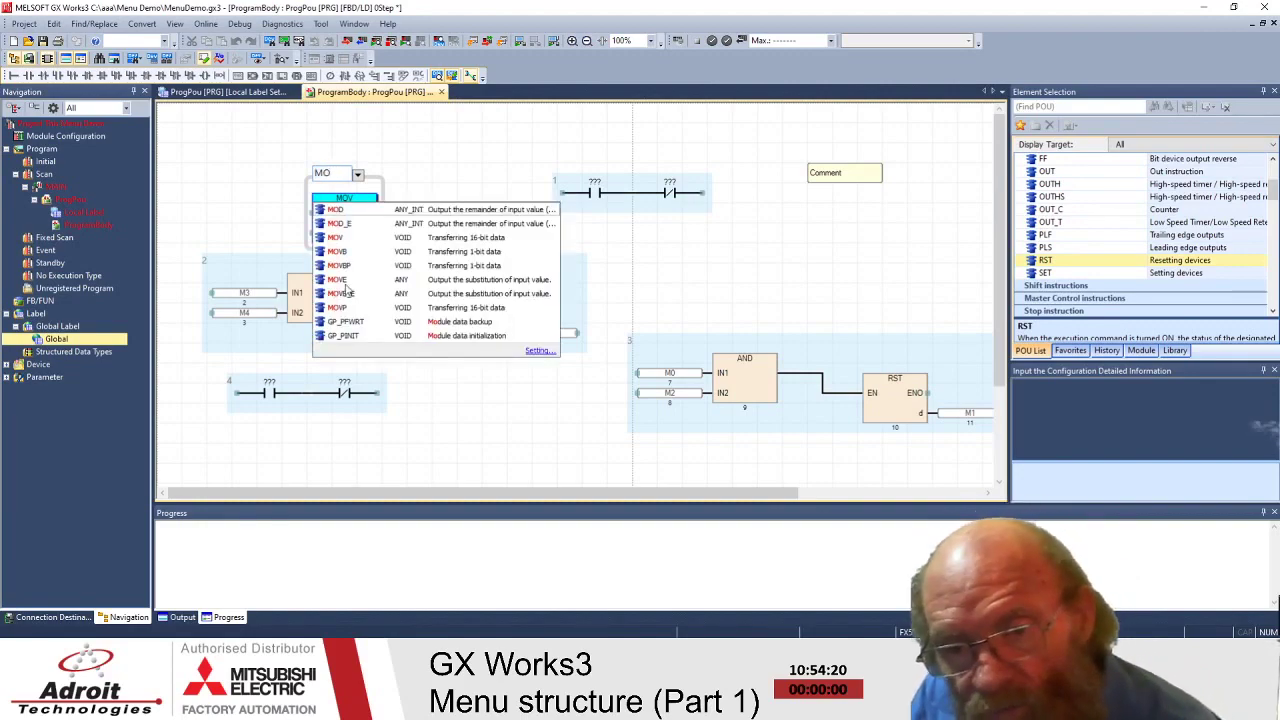
click(345, 281)
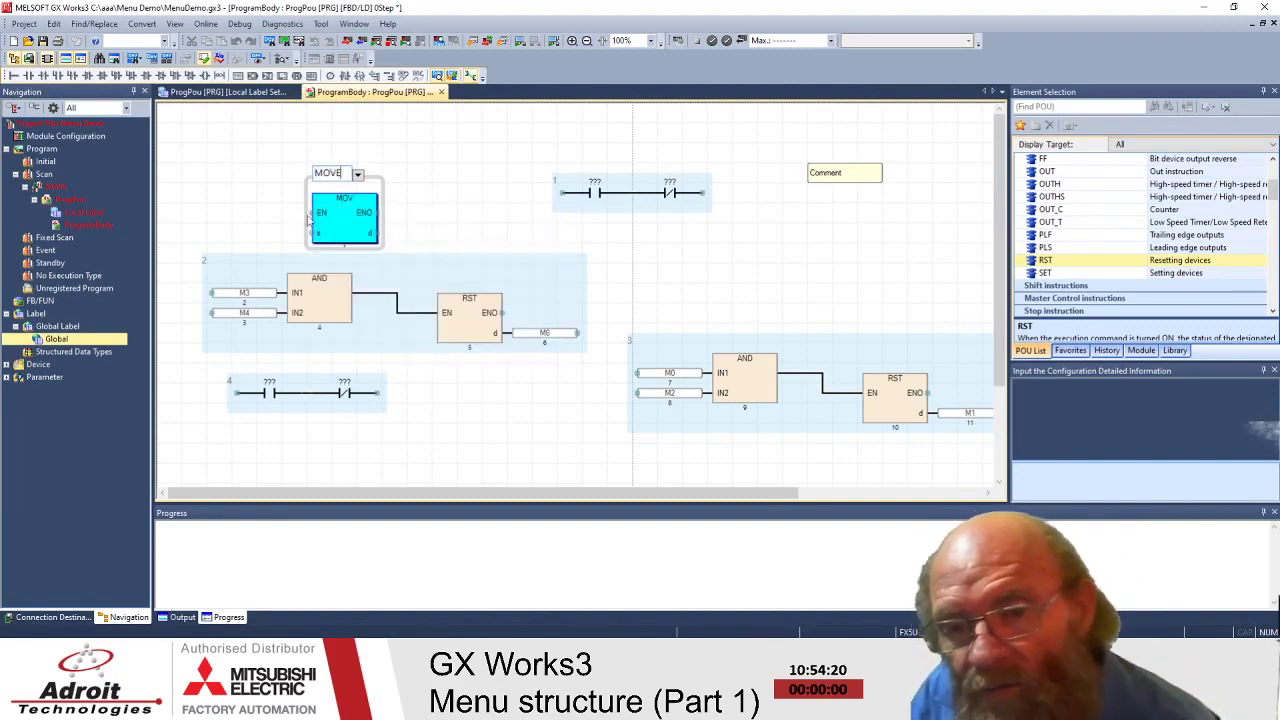
click(412, 147)
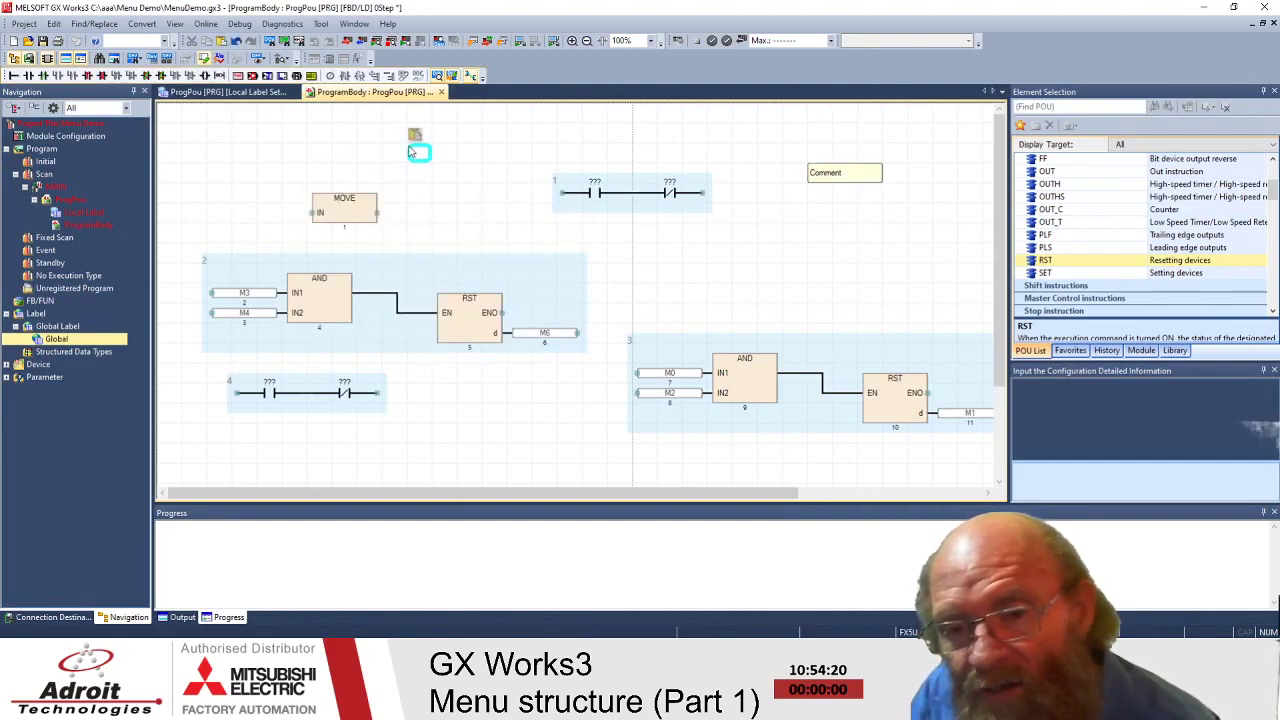
- Drag the MOVE block up and to the right, then select the AND-to-RST wire
click(323, 170)
click(494, 433)
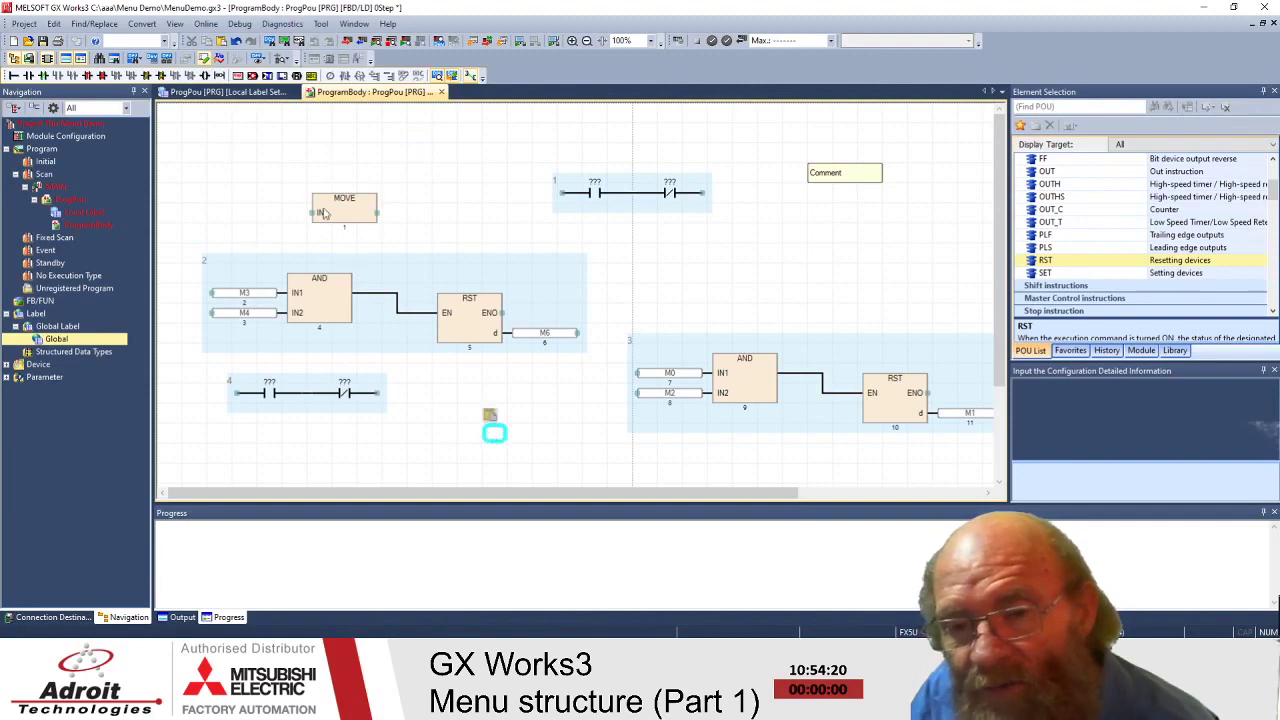
drag(338, 206, 388, 145)
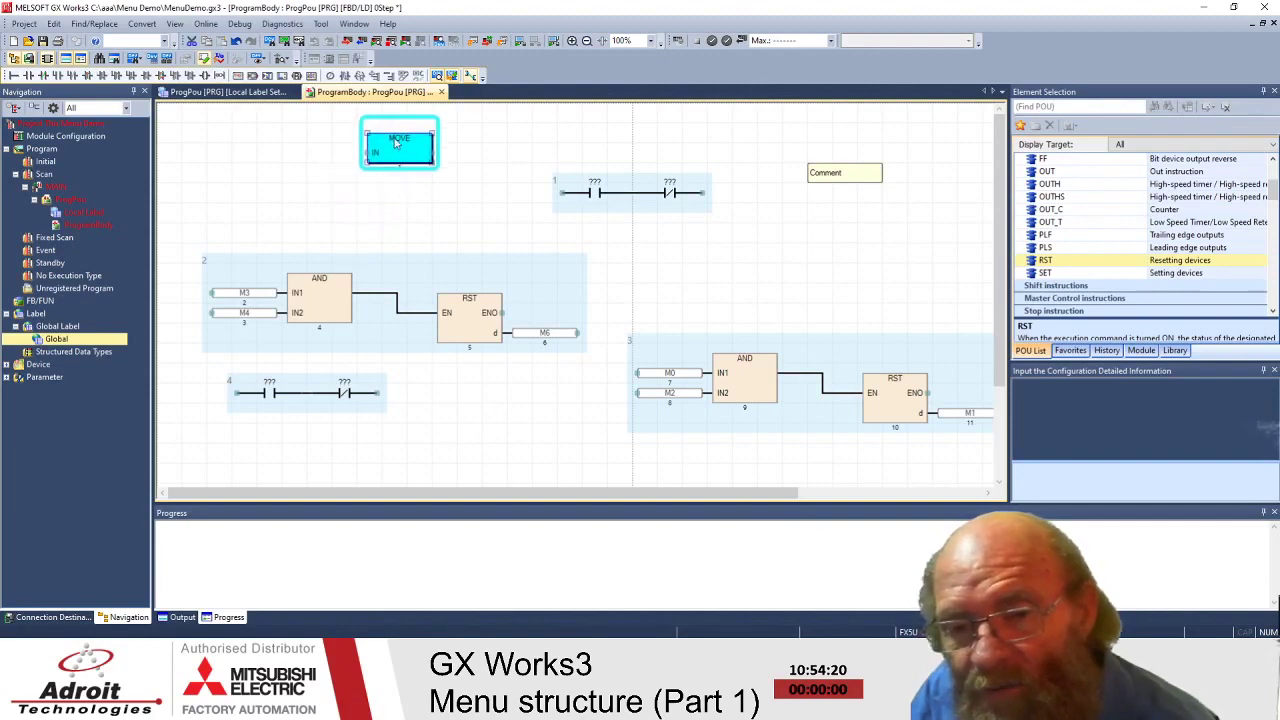
click(322, 154)
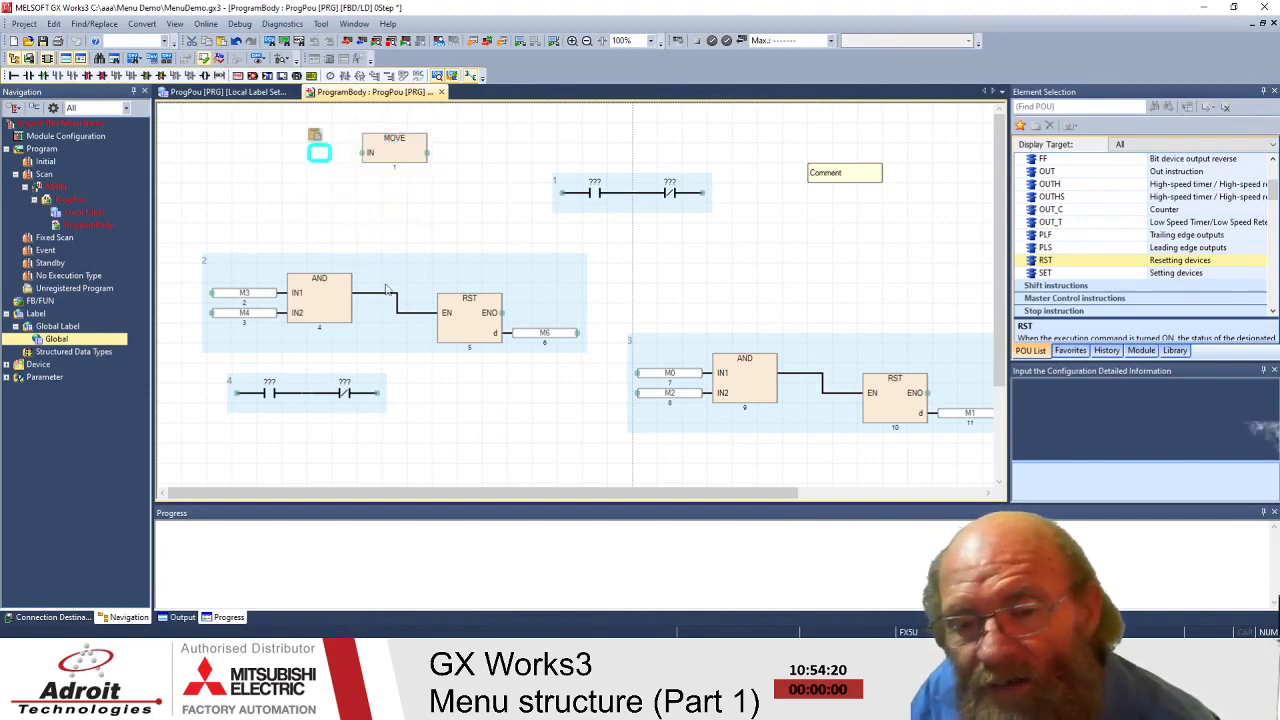
click(351, 292)
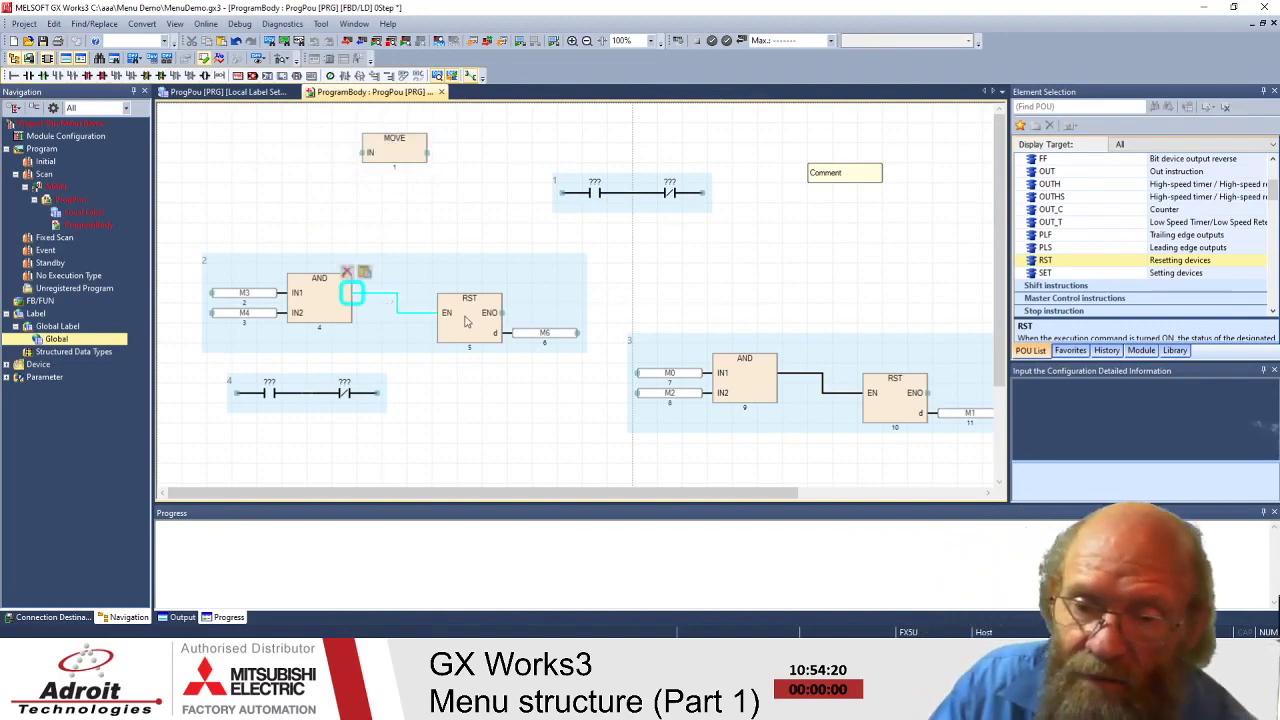
- Delete the wire from the AND output to RST EN, then click around the canvas
mouse_move(464, 318)
mouse_down()
mouse_move(408, 287)
mouse_move(455, 292)
mouse_move(413, 287)
mouse_move(464, 313)
mouse_up()
key(Delete)
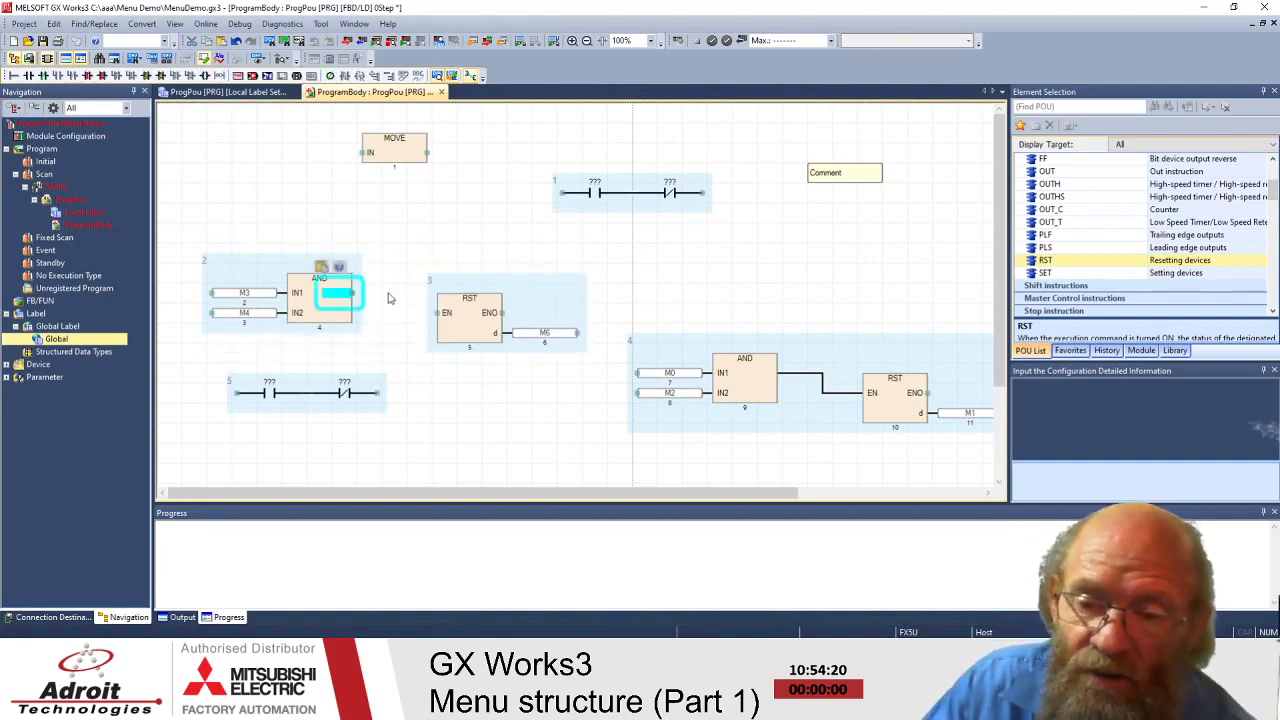
click(391, 150)
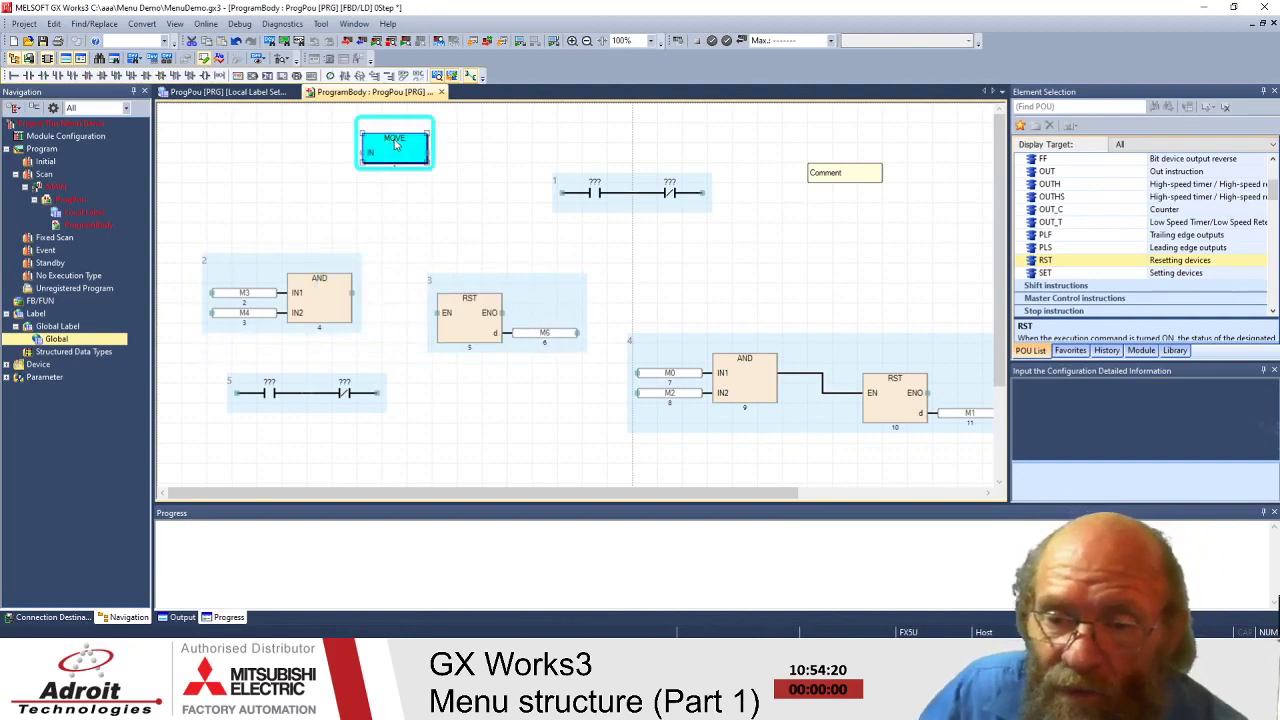
click(395, 217)
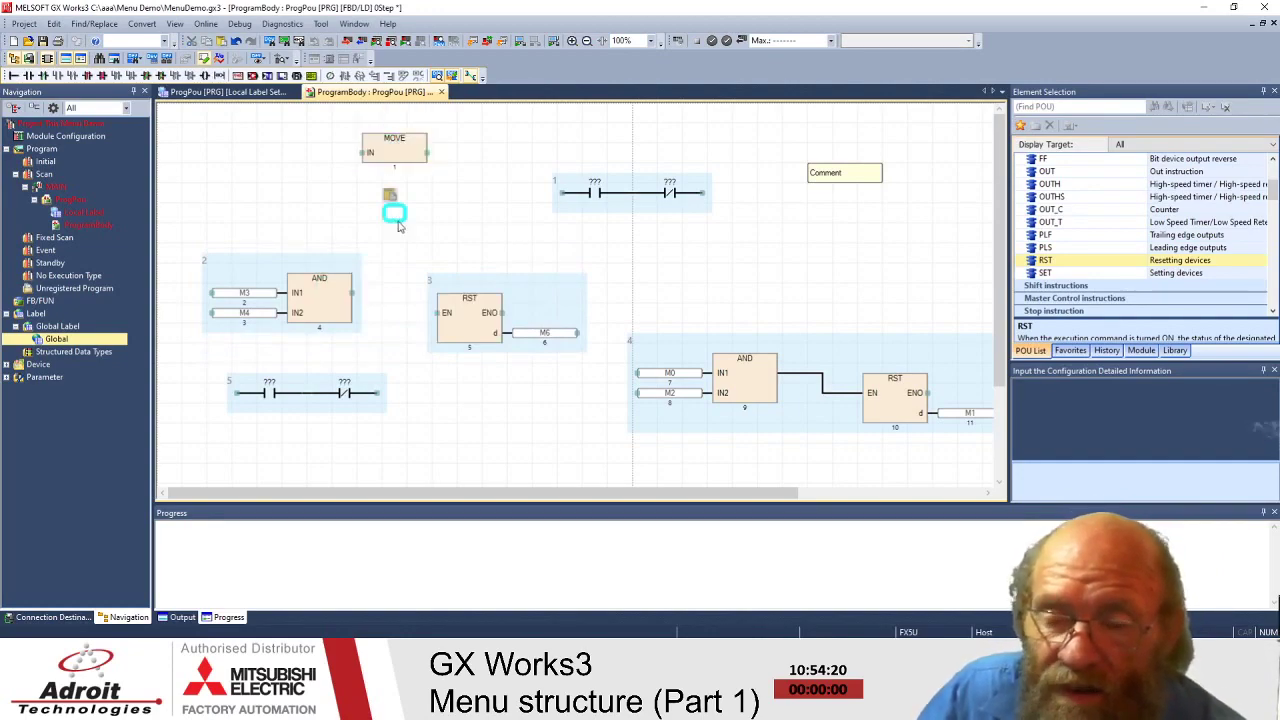
click(496, 236)
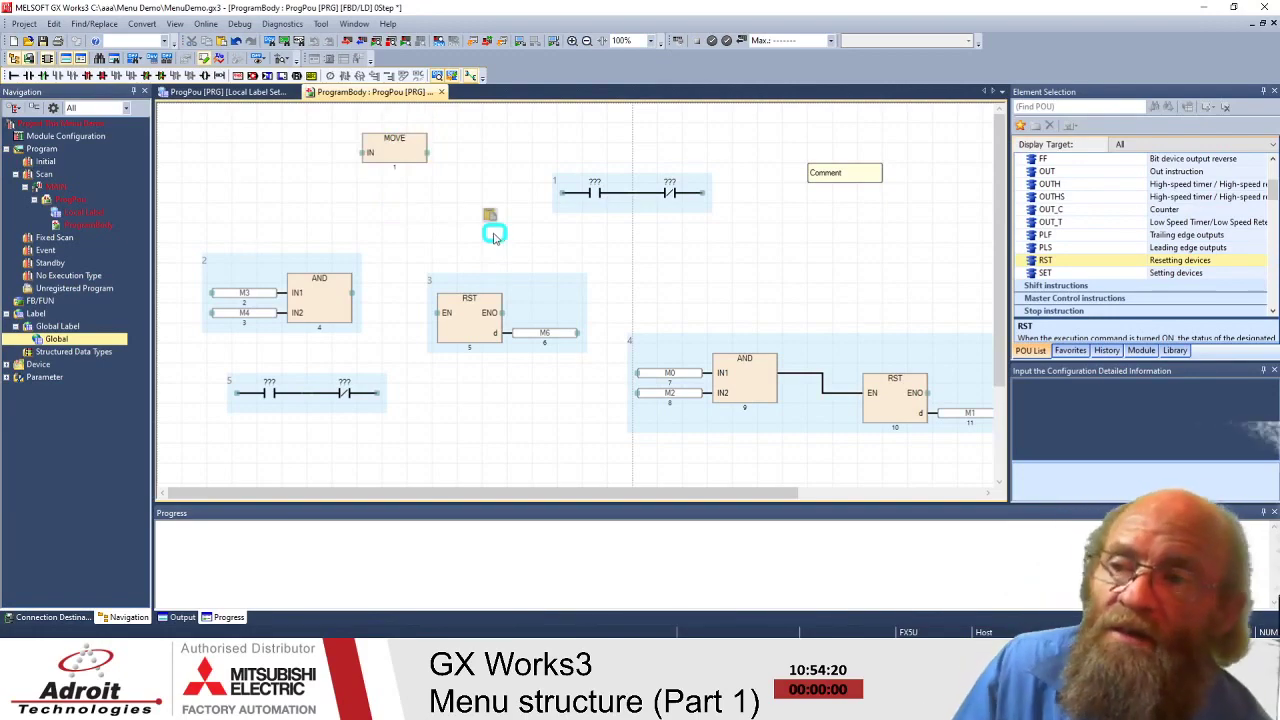
click(403, 213)
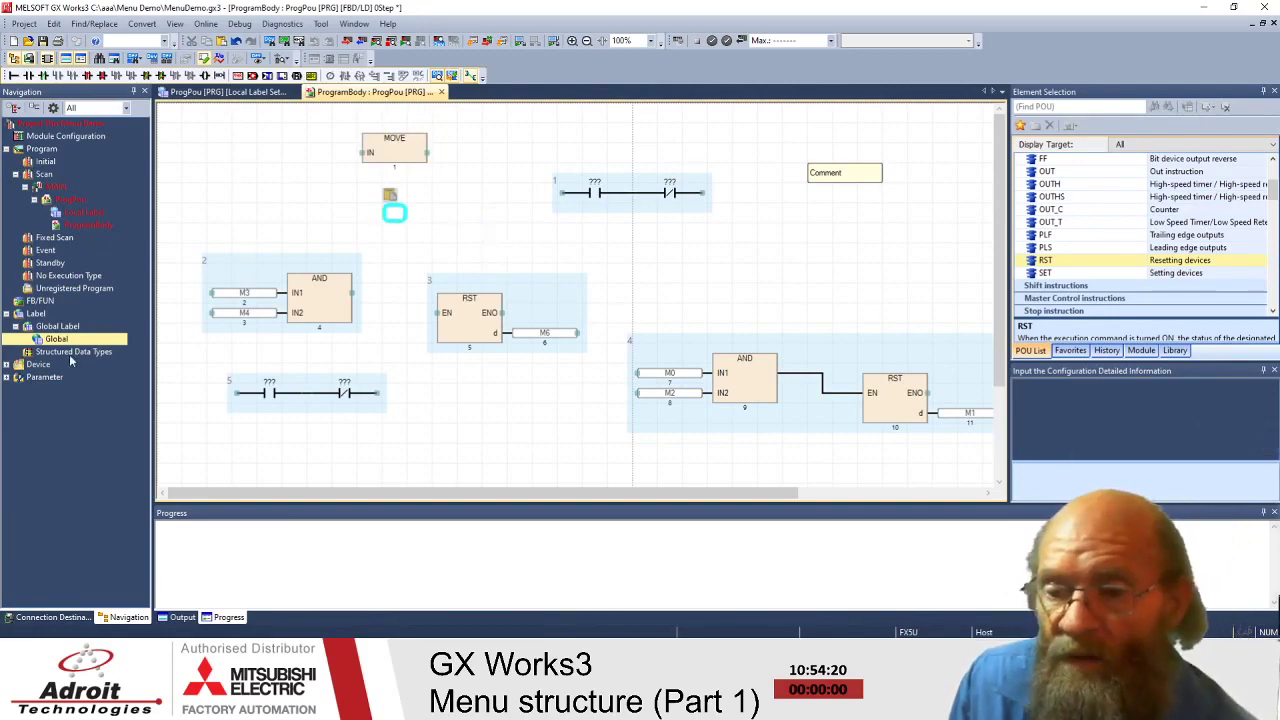
click(270, 195)
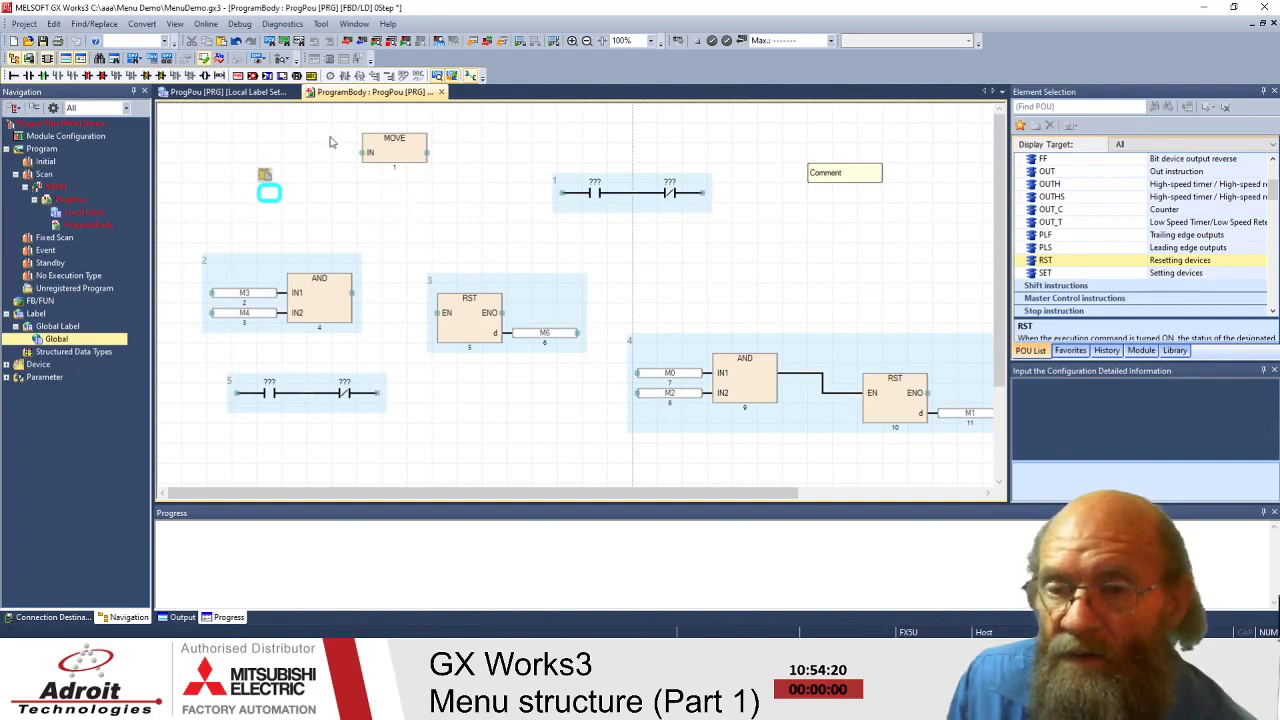
- Select the RST block and toggle Edit Mode > Use Assigned Device for Label Input
click(54, 23)
mouse_move(104, 250)
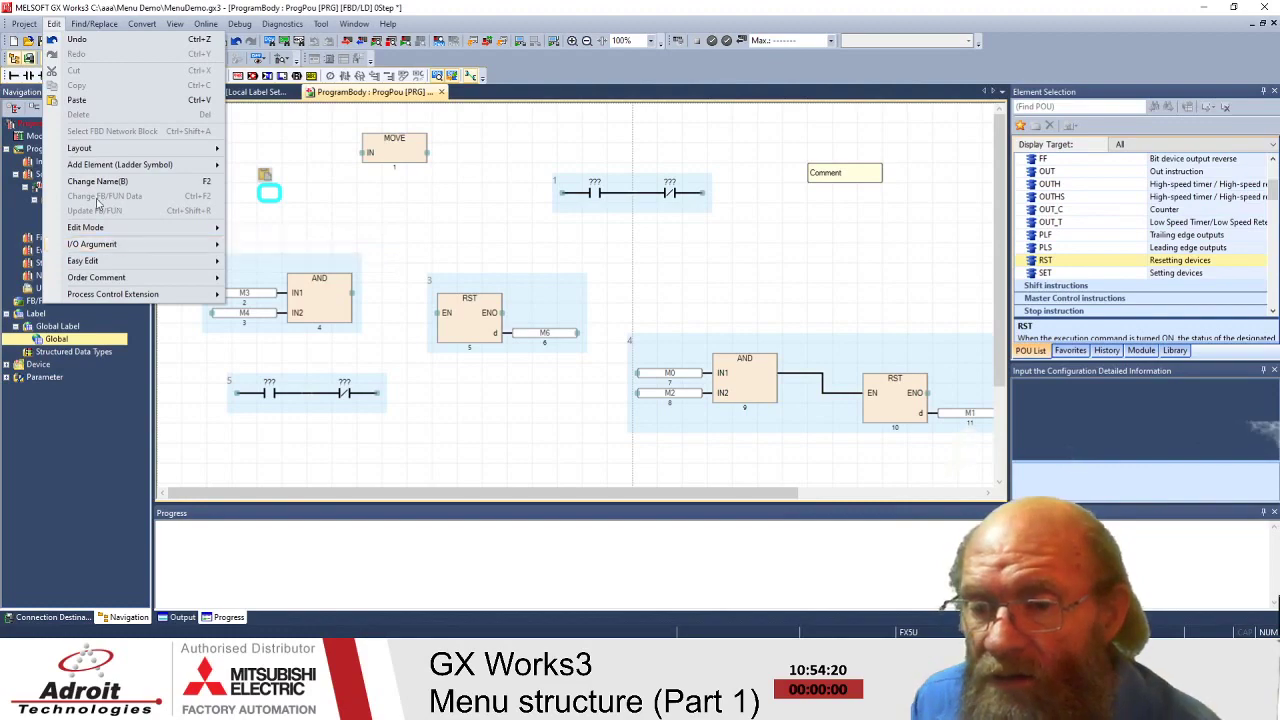
click(465, 332)
click(472, 308)
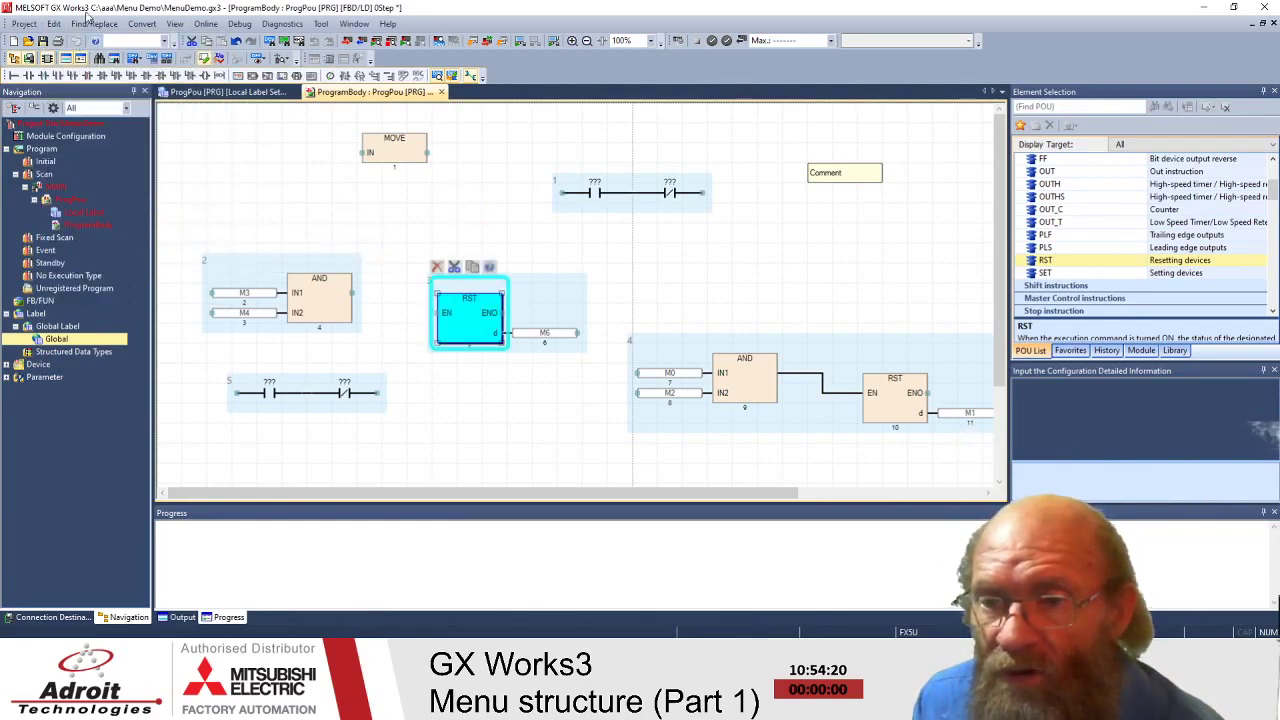
click(55, 24)
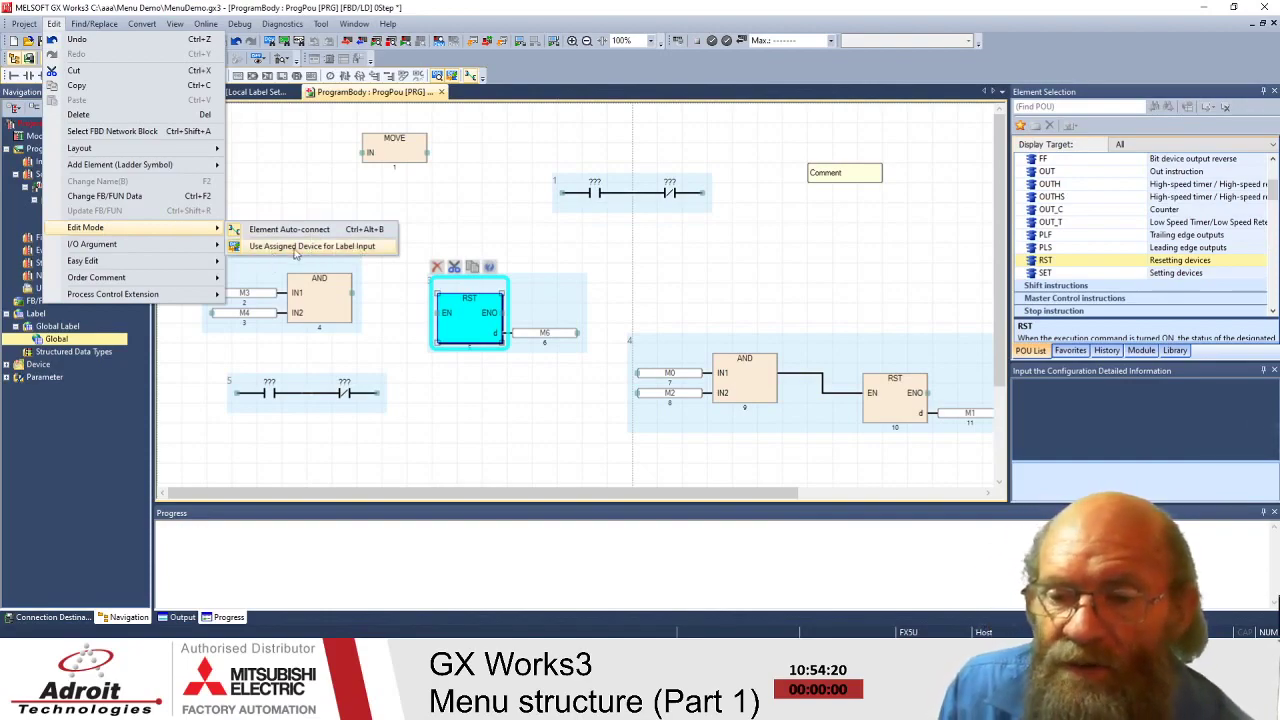
click(295, 254)
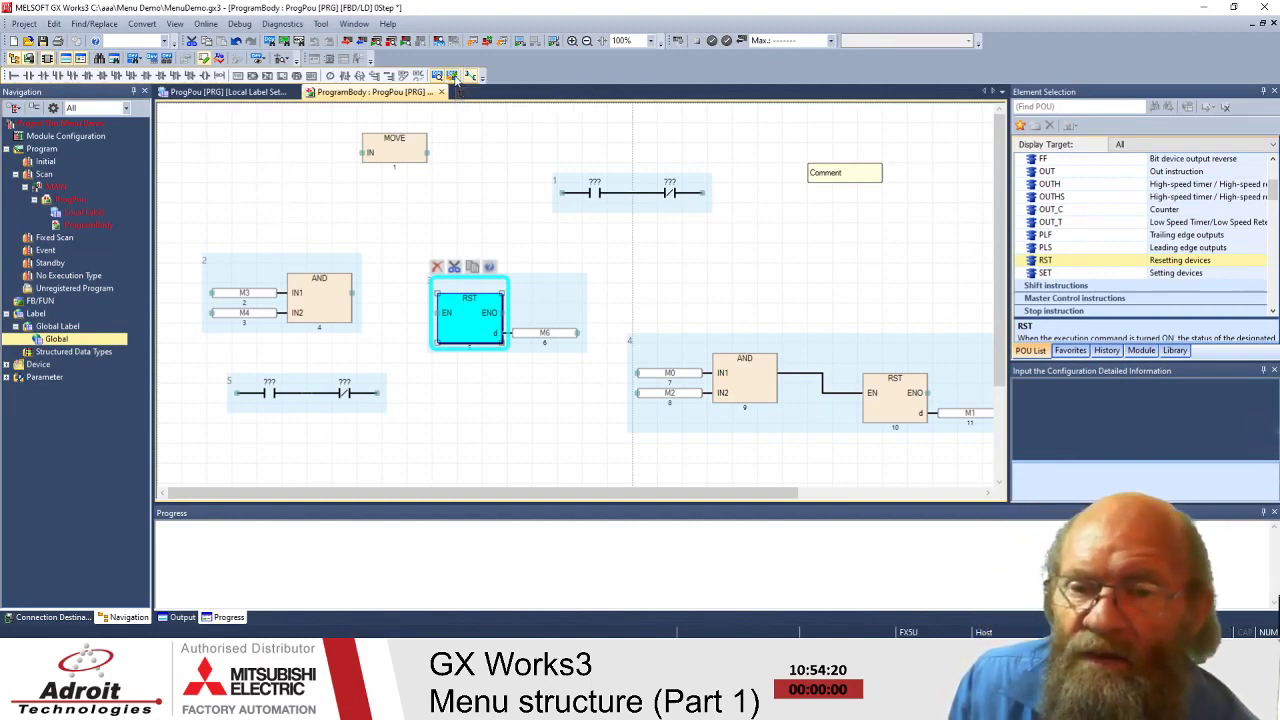
- Place a new label named testvalue on an empty spot of the FBD canvas
click(388, 210)
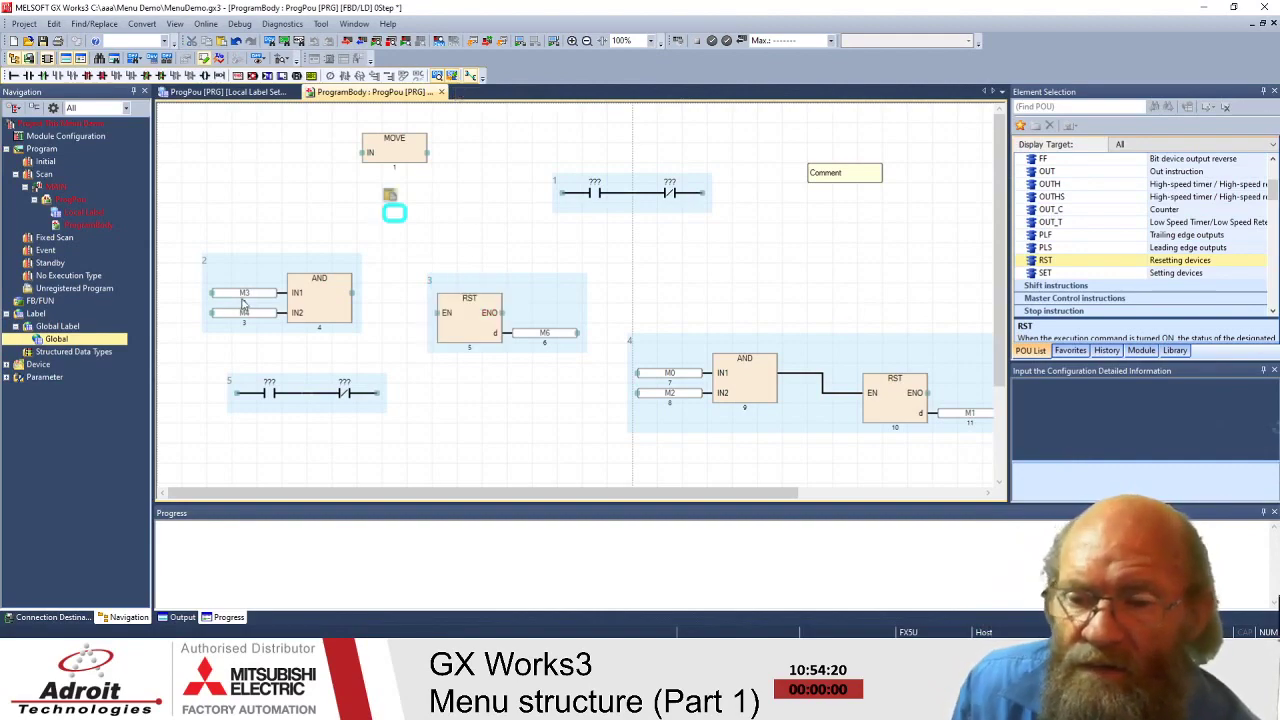
click(245, 192)
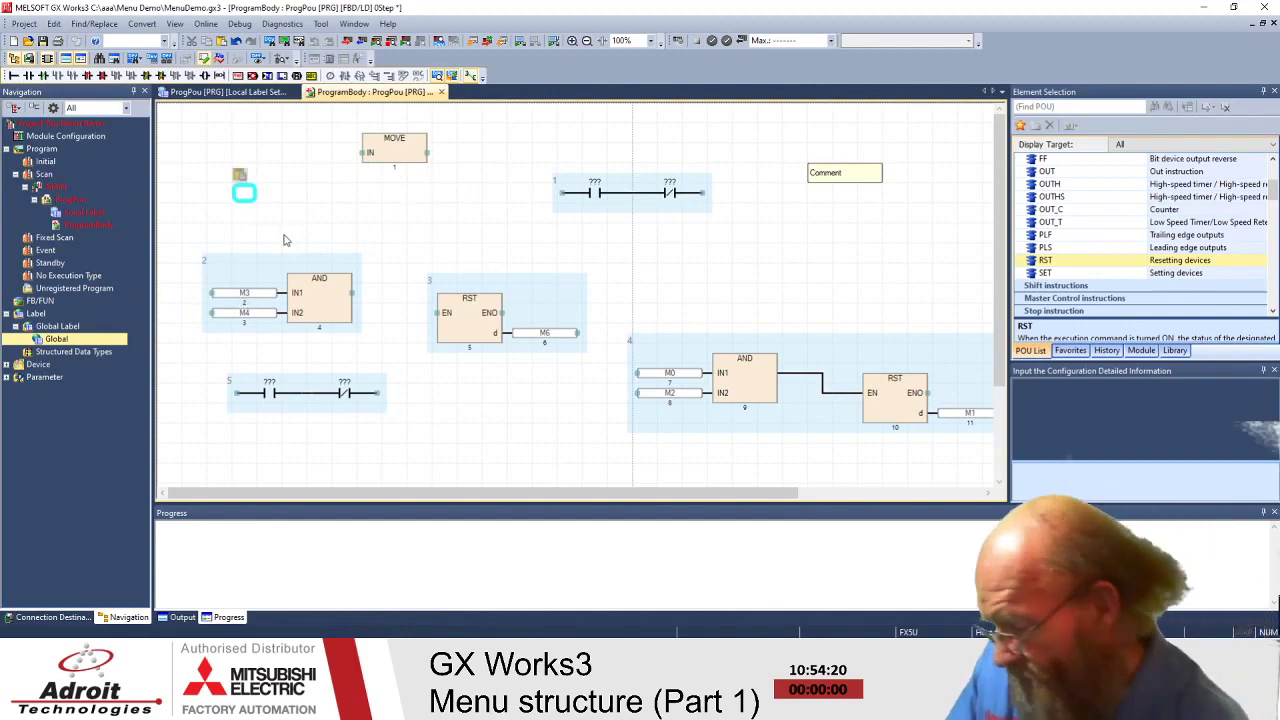
text(test)
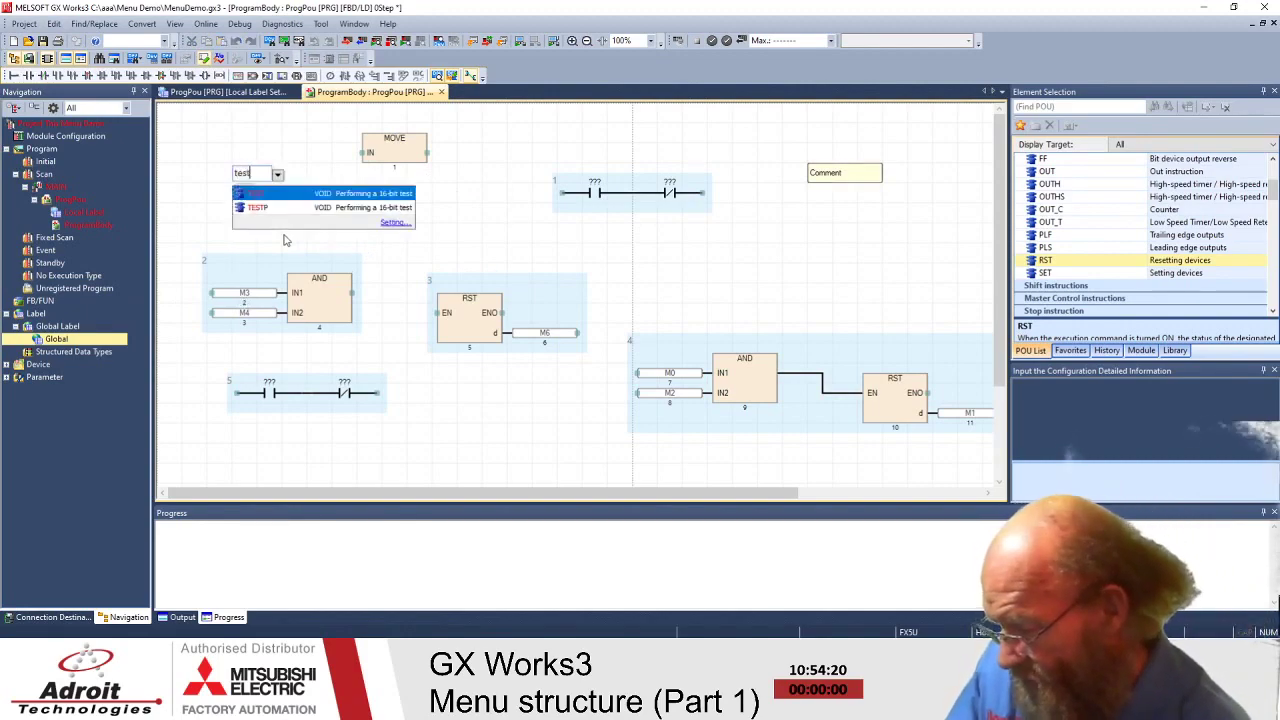
text(value)
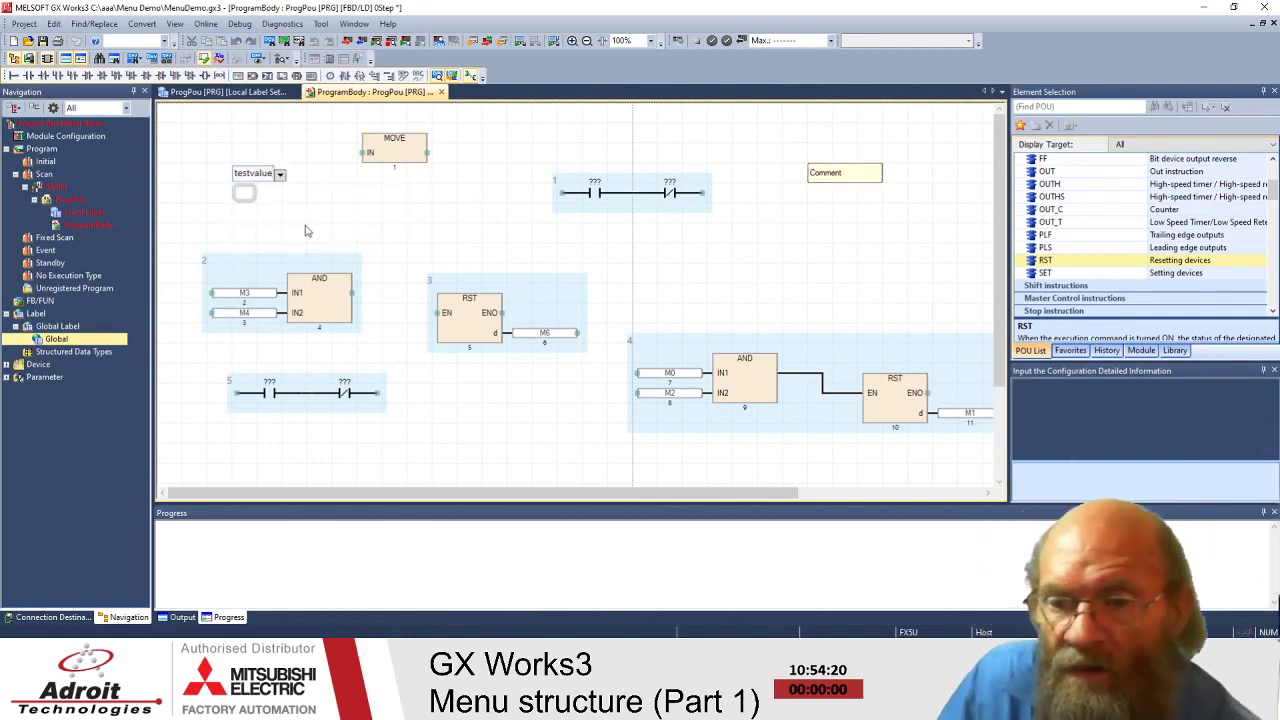
key(Return)
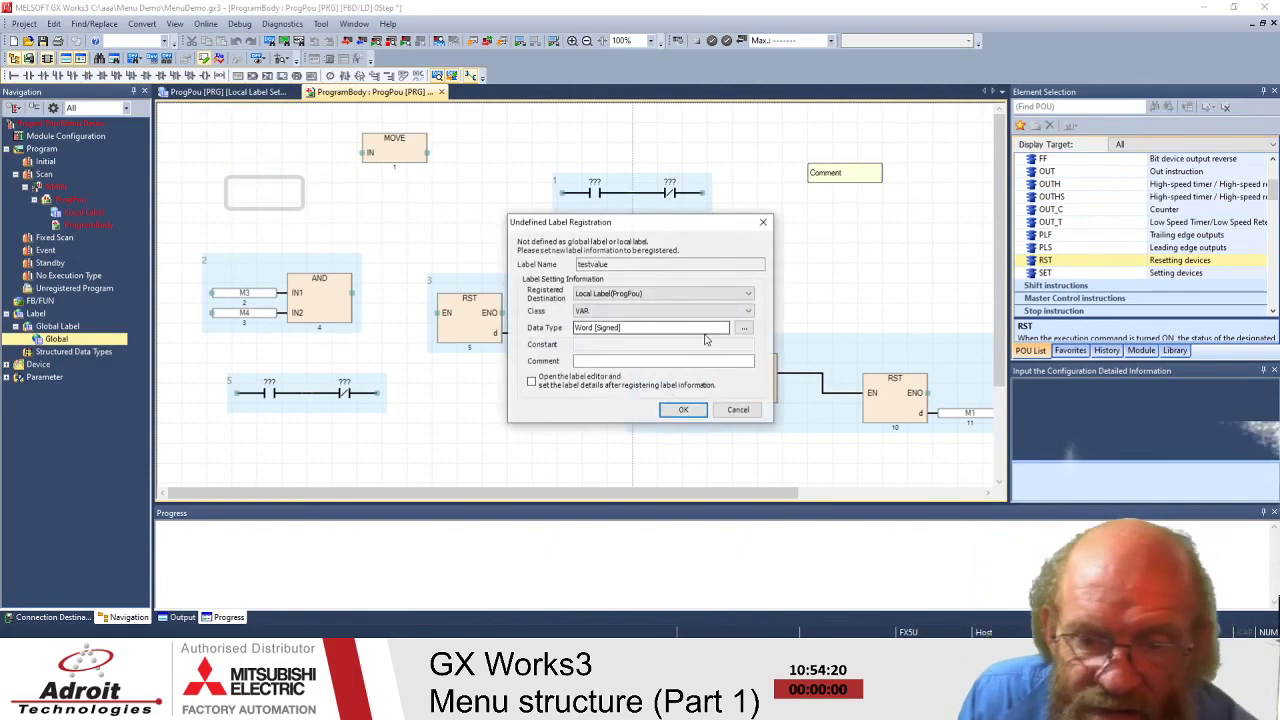
- Set testvalue's registration destination to Global and its data type to Bit
click(745, 313)
click(750, 294)
click(733, 314)
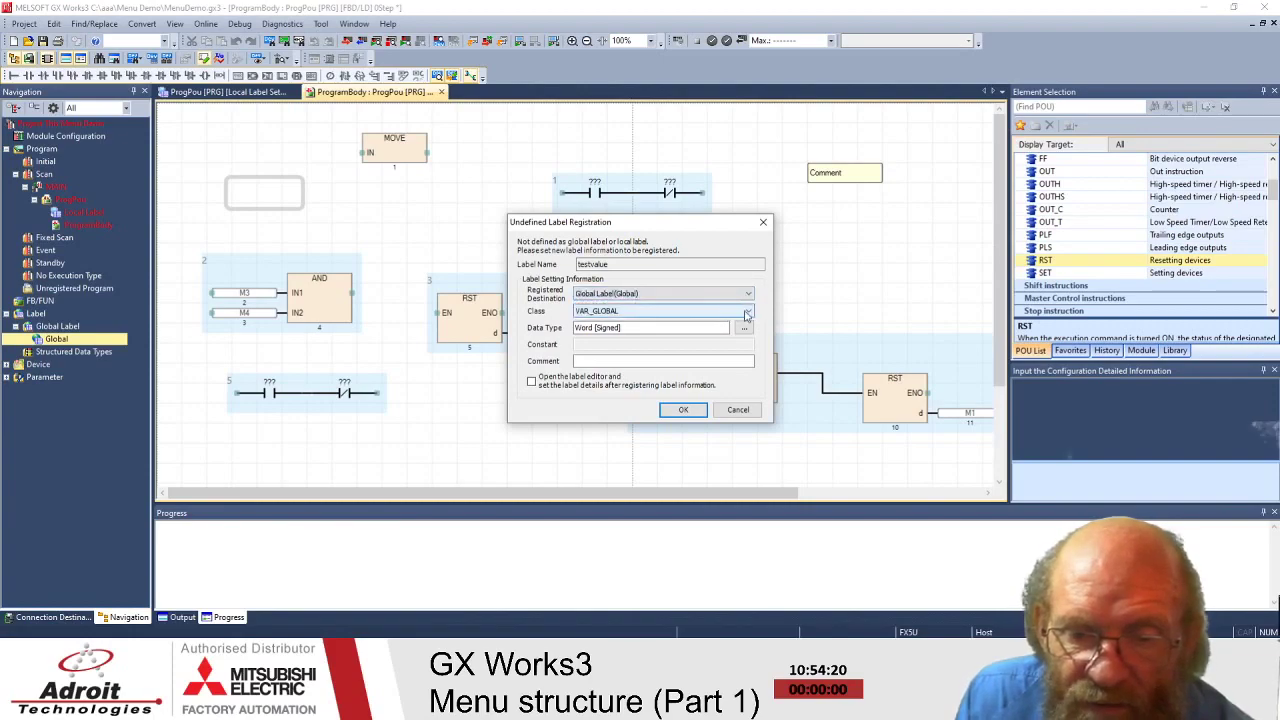
click(728, 329)
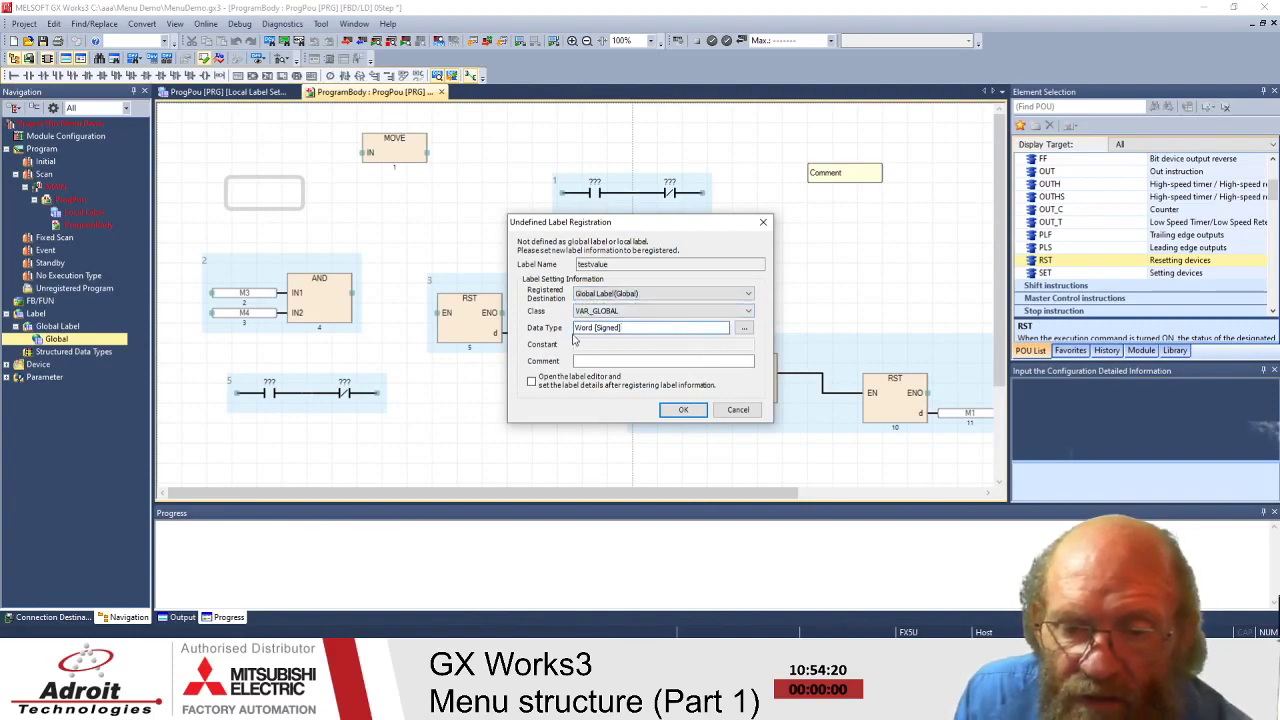
click(744, 328)
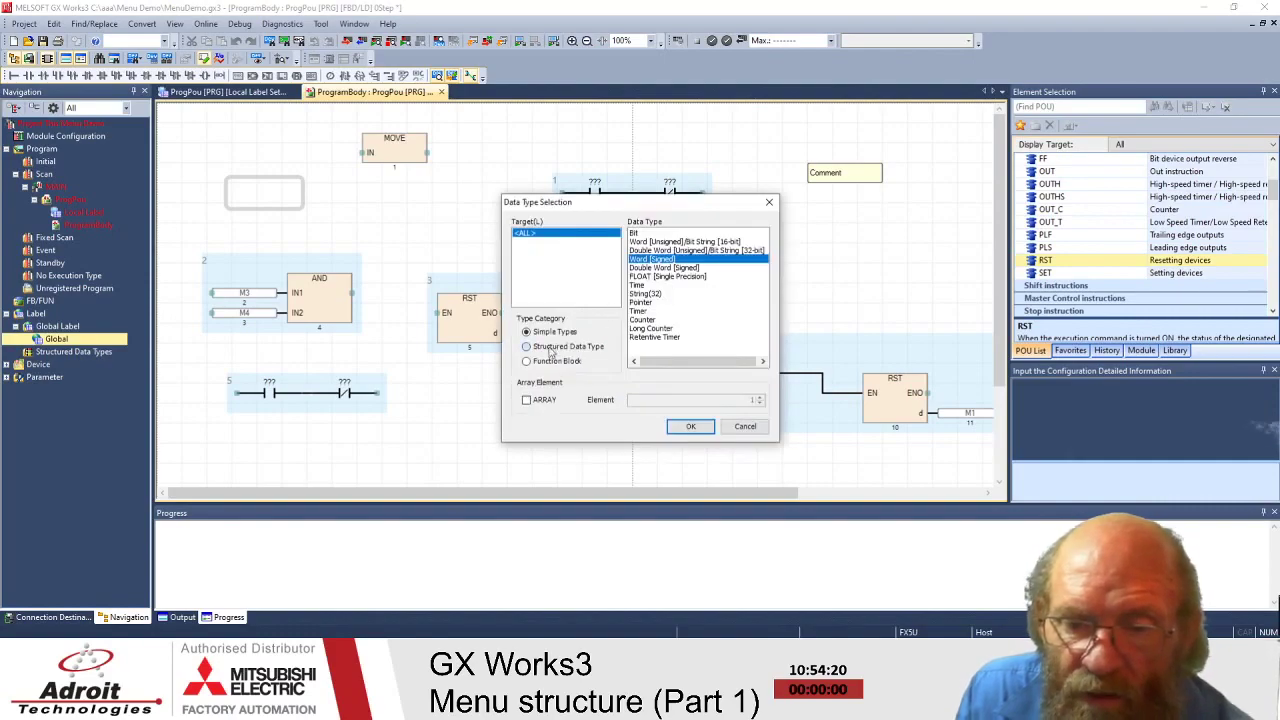
click(549, 352)
click(524, 242)
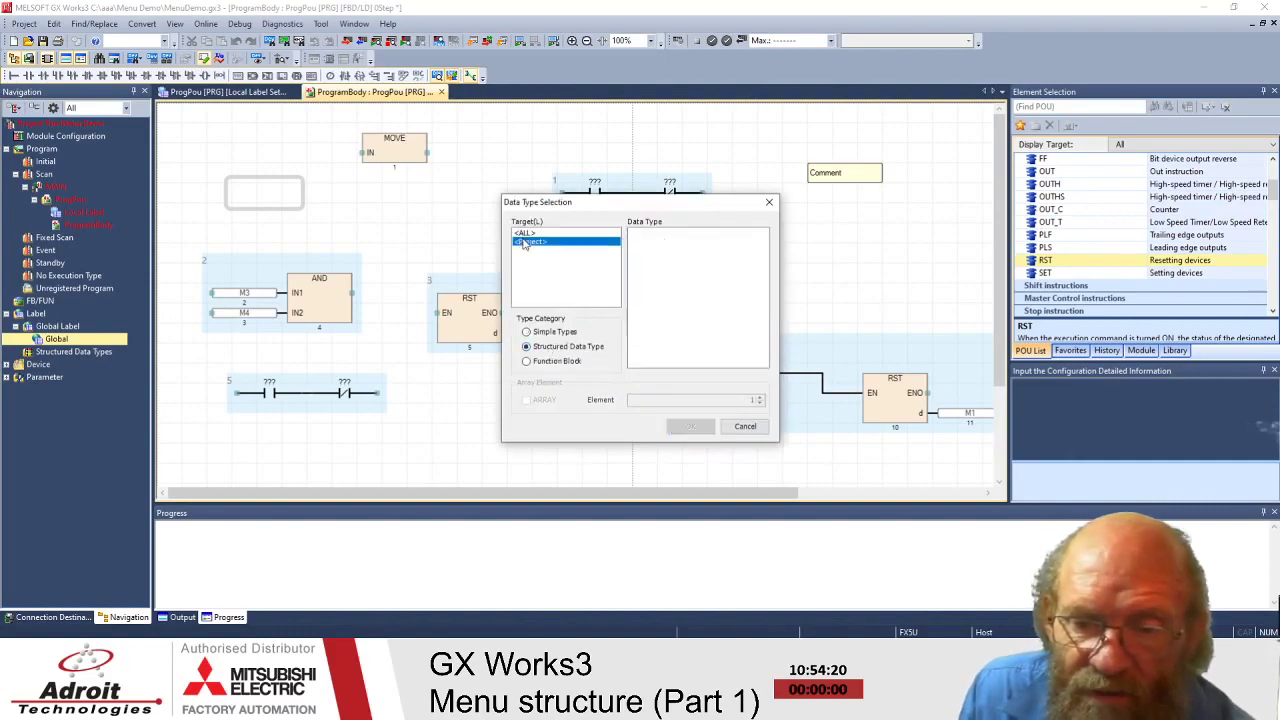
click(544, 362)
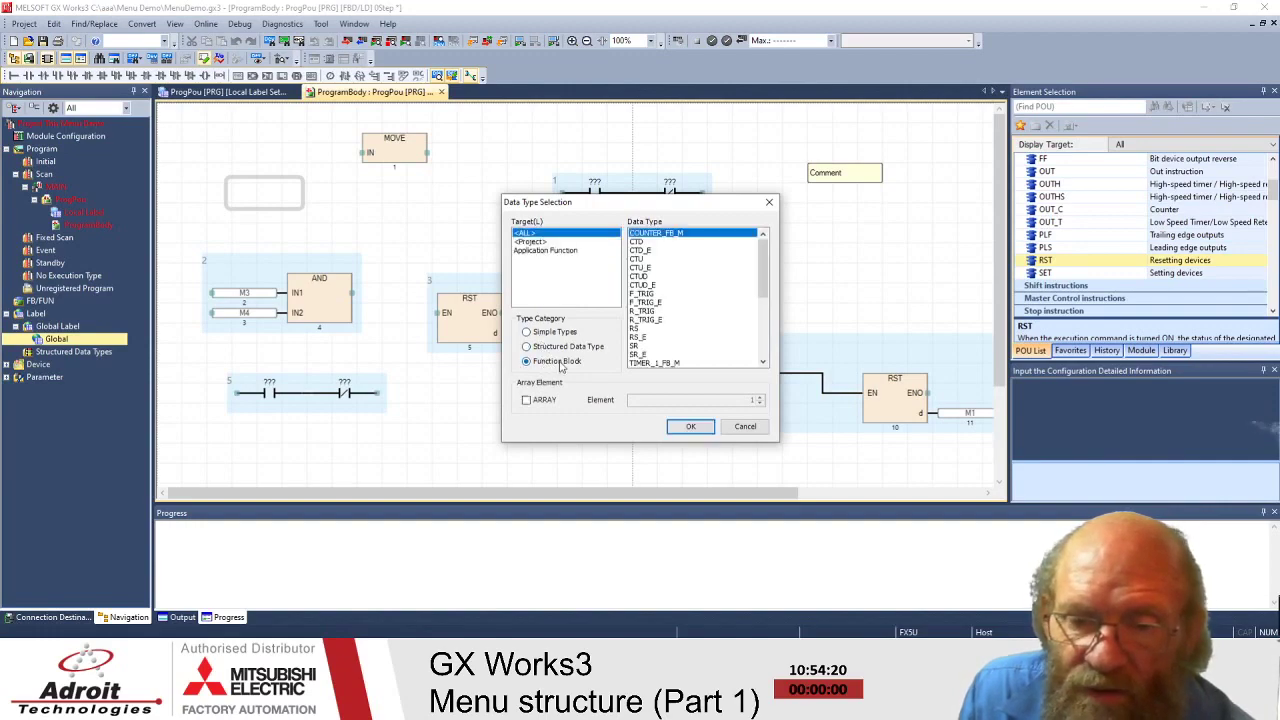
mouse_move(759, 259)
mouse_down()
mouse_move(760, 345)
mouse_move(760, 250)
mouse_up()
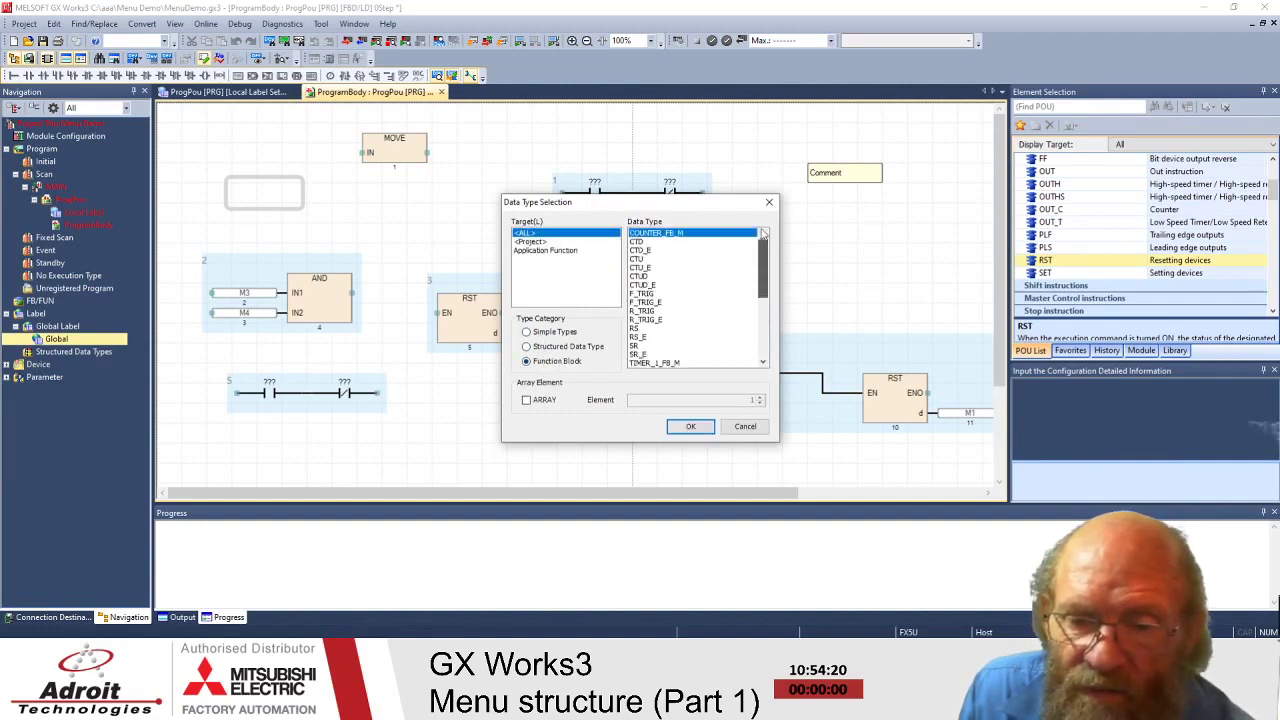
click(527, 332)
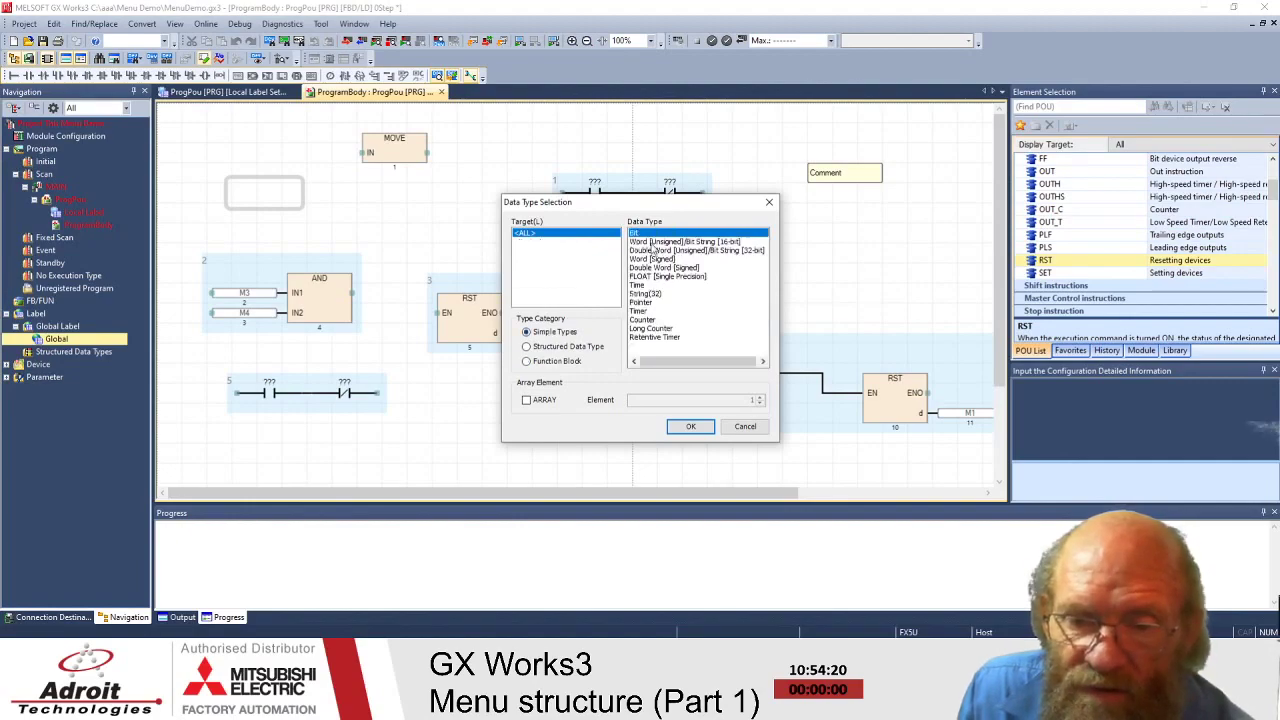
click(690, 427)
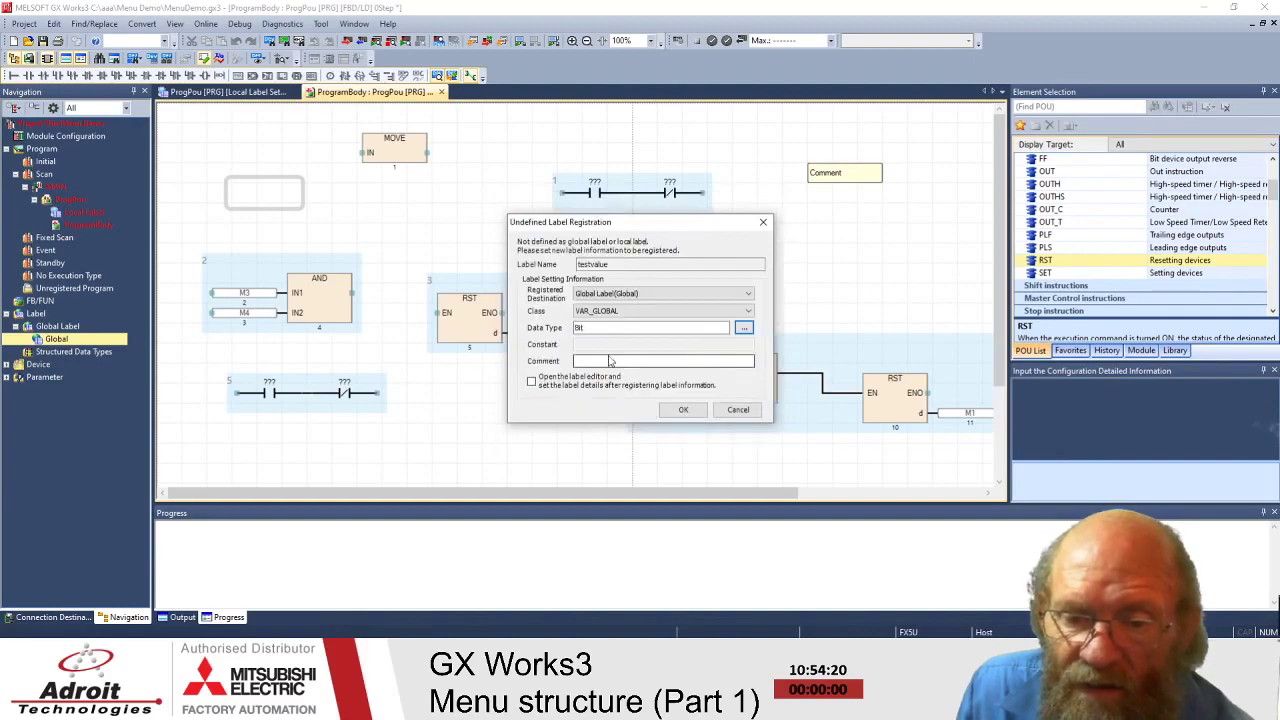
- Give the label the comment 'test bit' and register it with the label editor opening
click(670, 360)
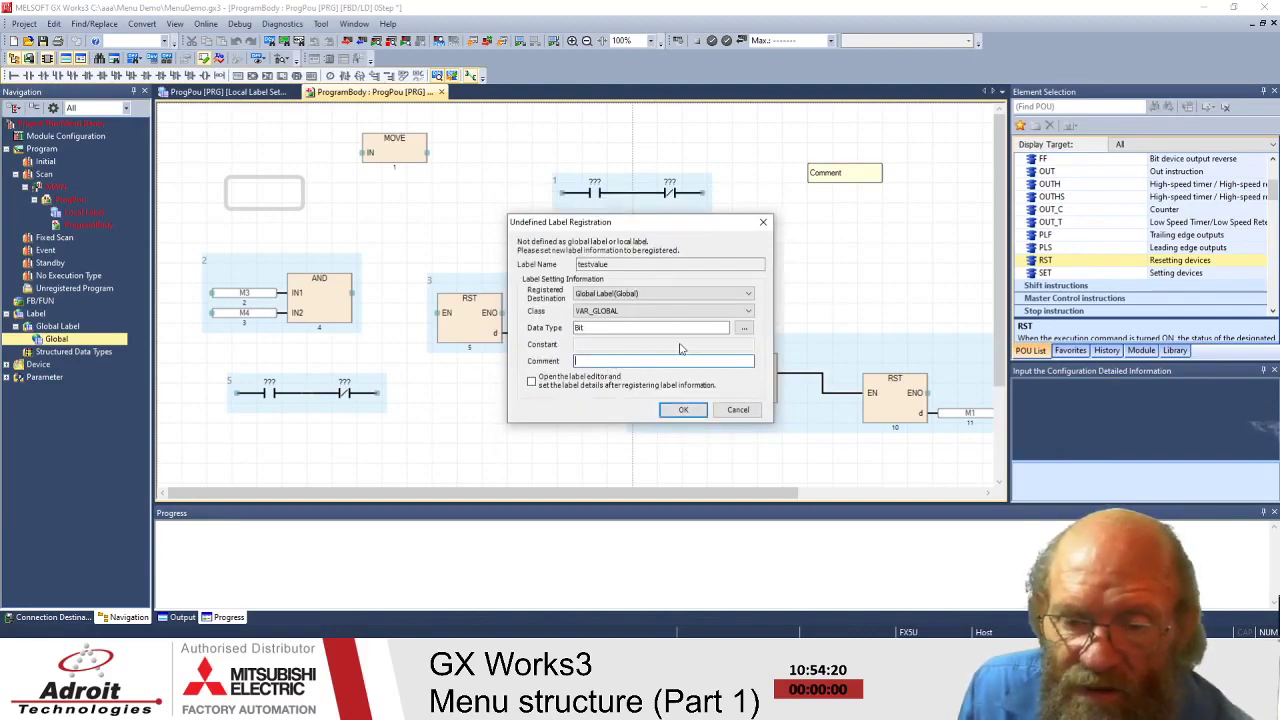
text(test )
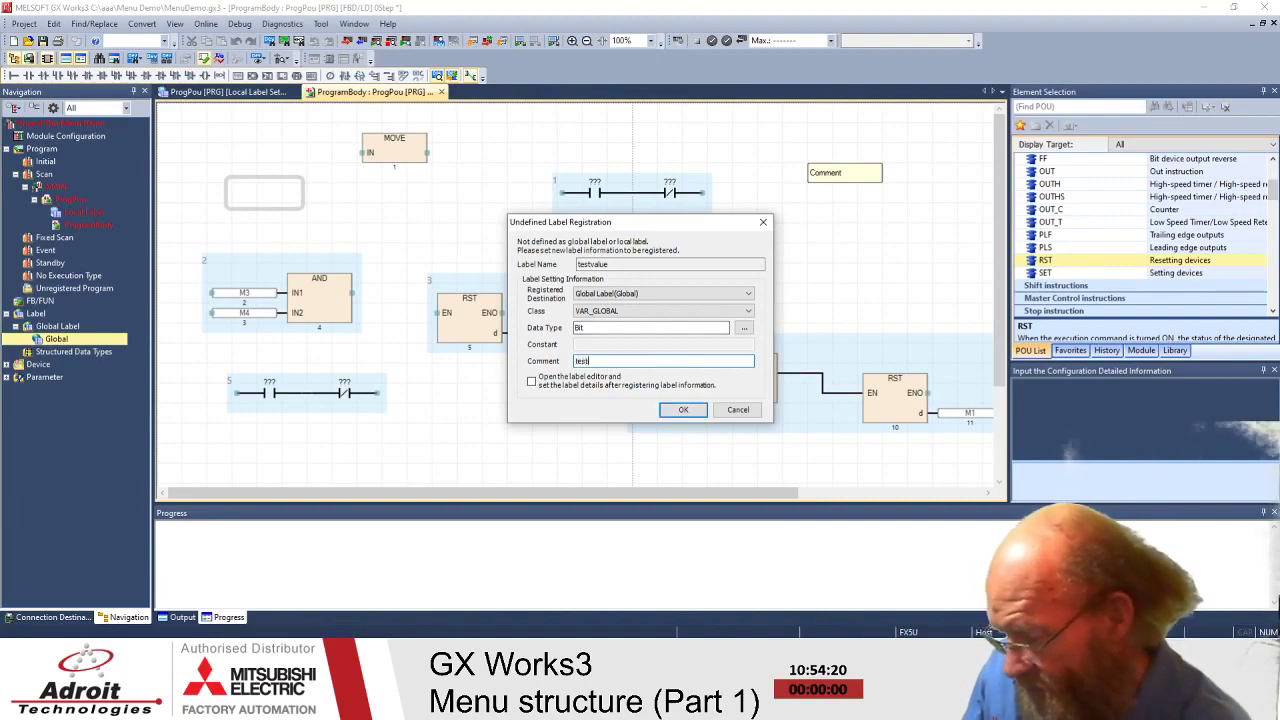
text(bit)
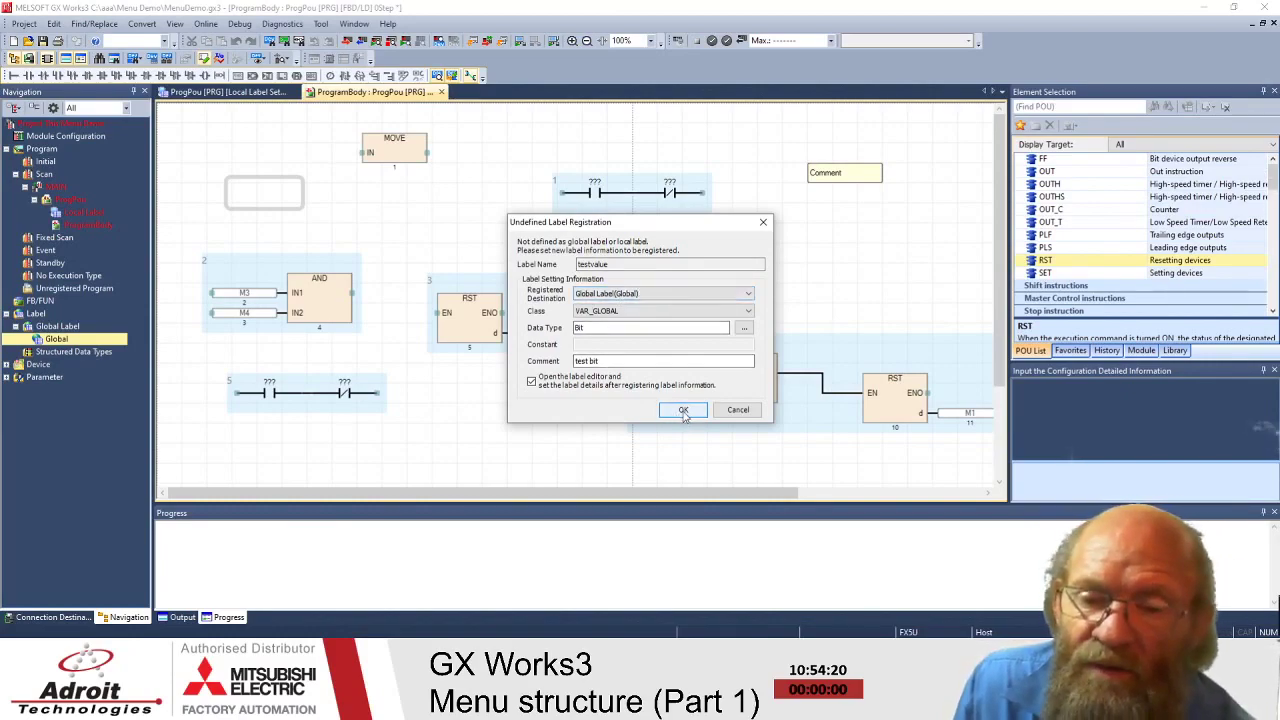
click(683, 411)
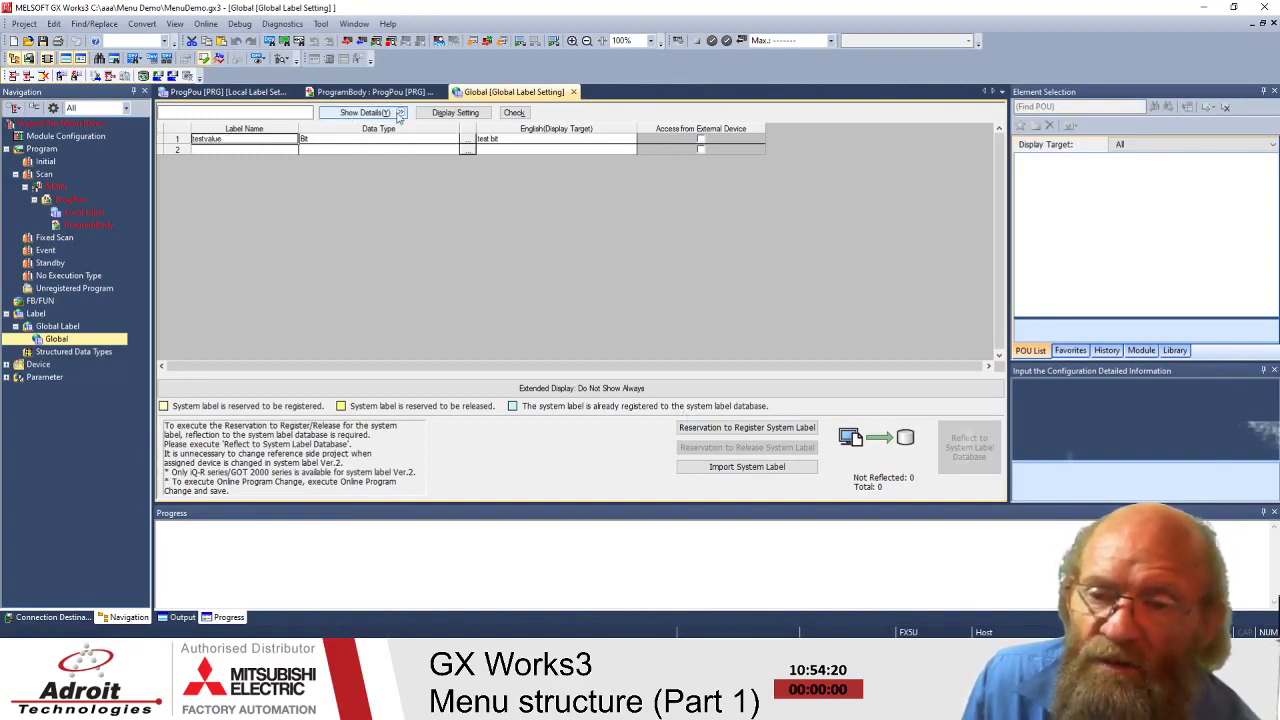
- Show the detailed global label columns and scroll back to the first columns
click(399, 114)
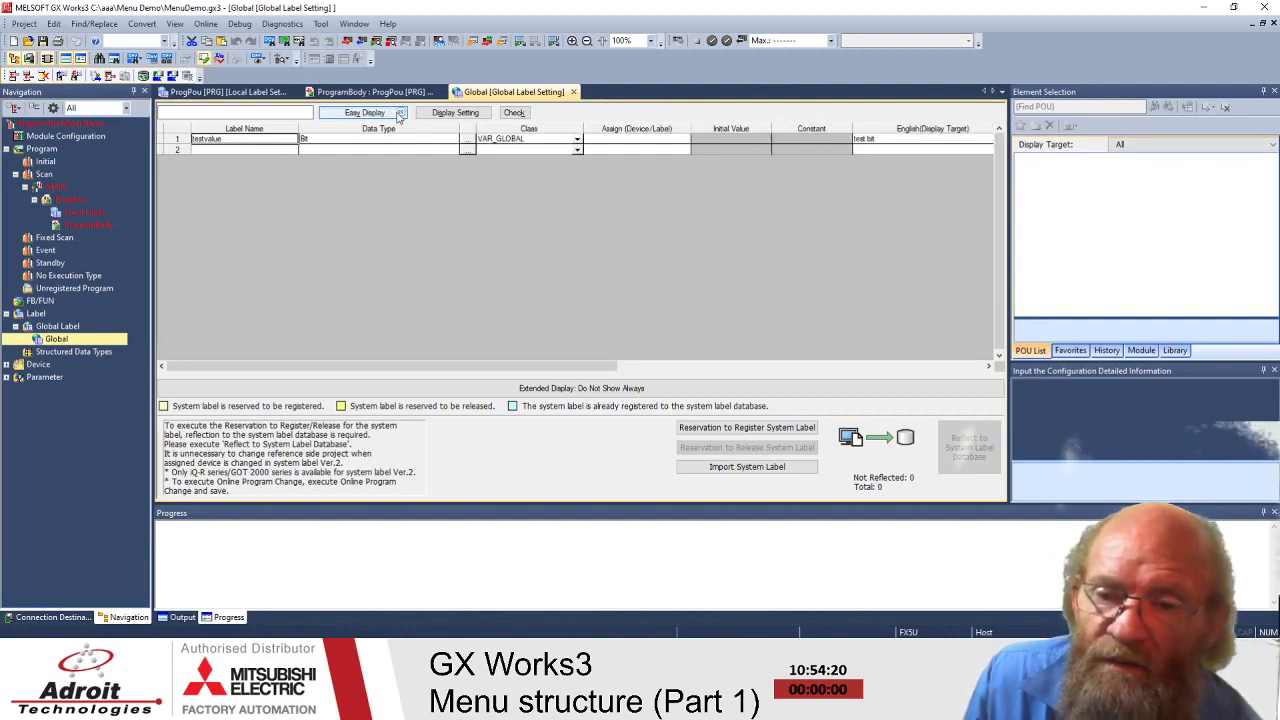
click(399, 114)
click(399, 114)
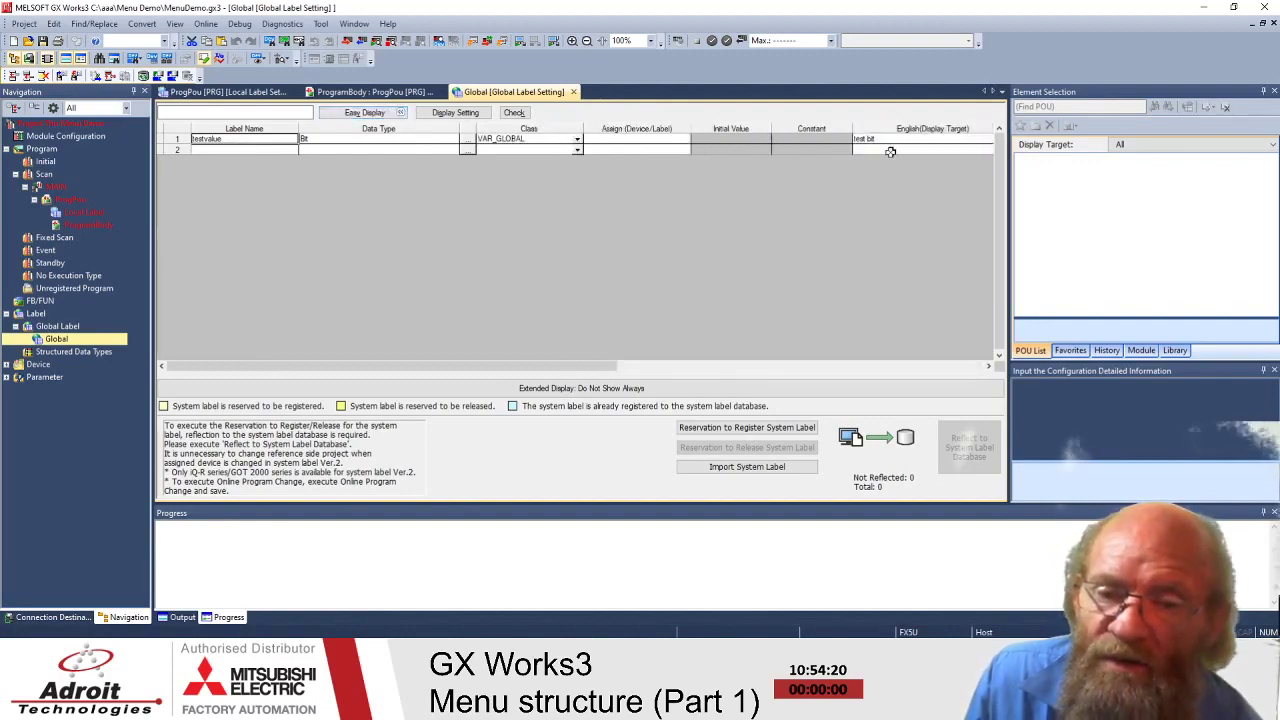
drag(577, 368, 712, 376)
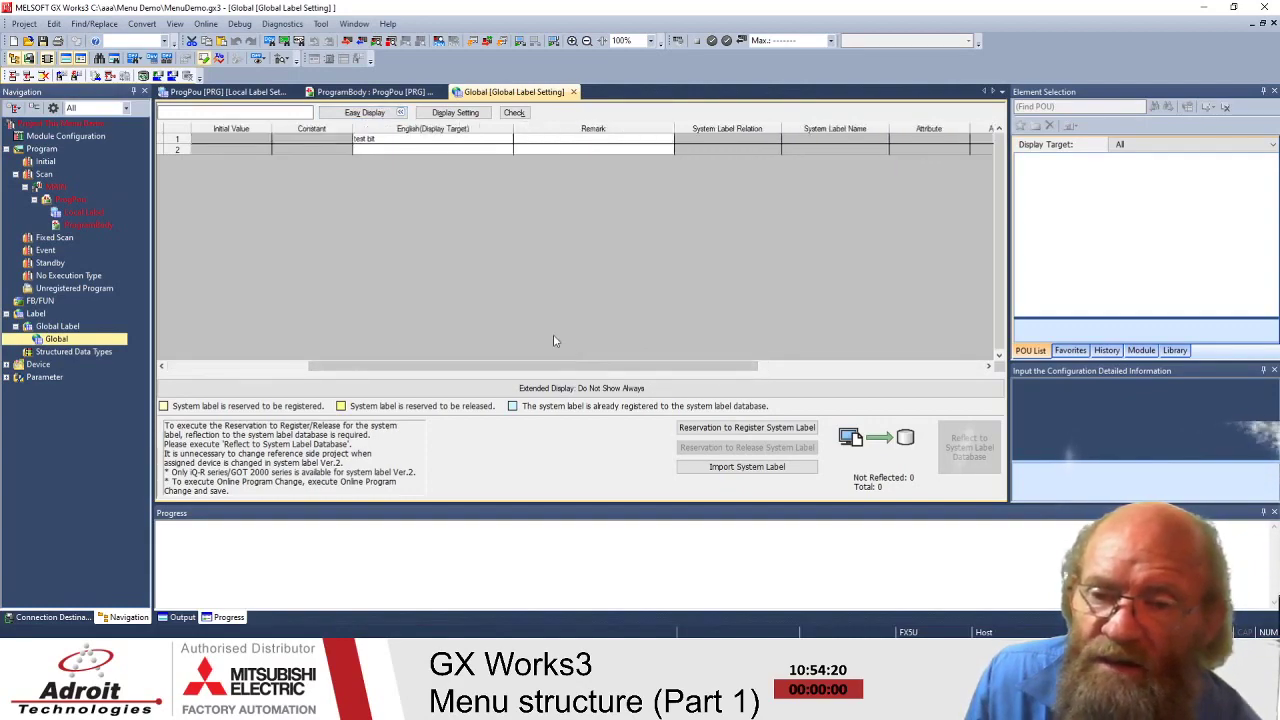
click(243, 370)
drag(243, 370, 610, 374)
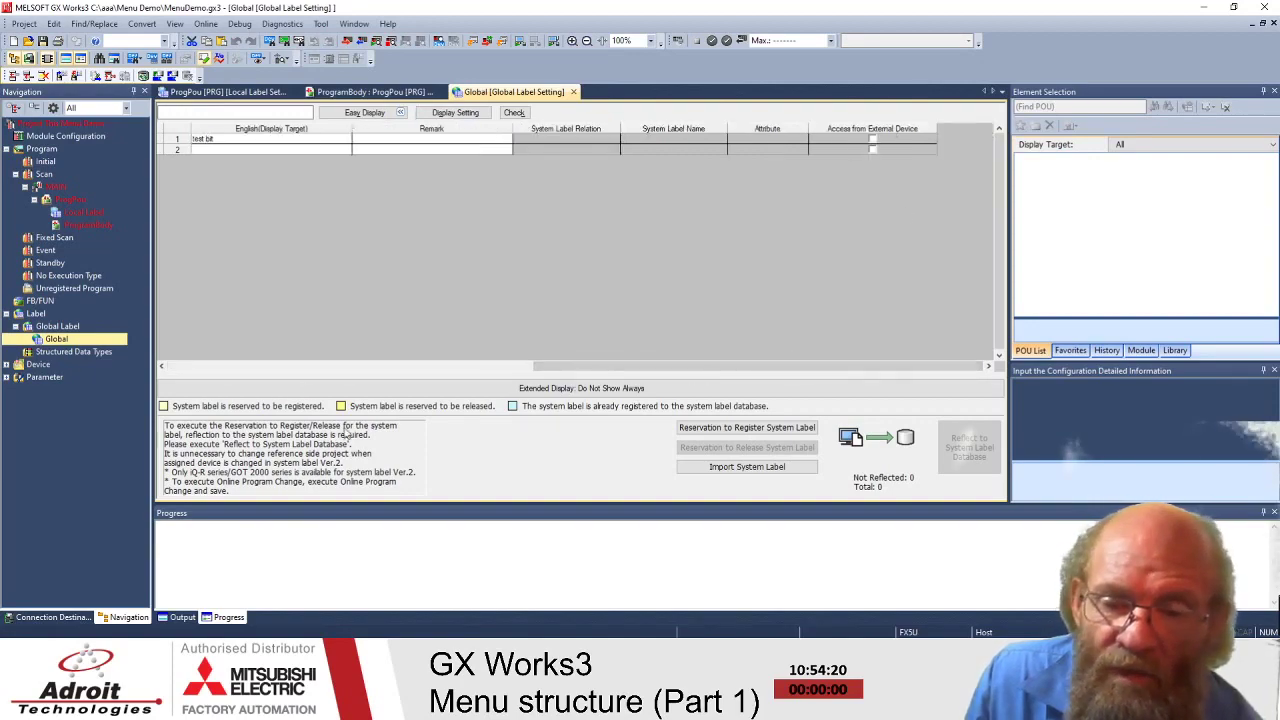
click(296, 368)
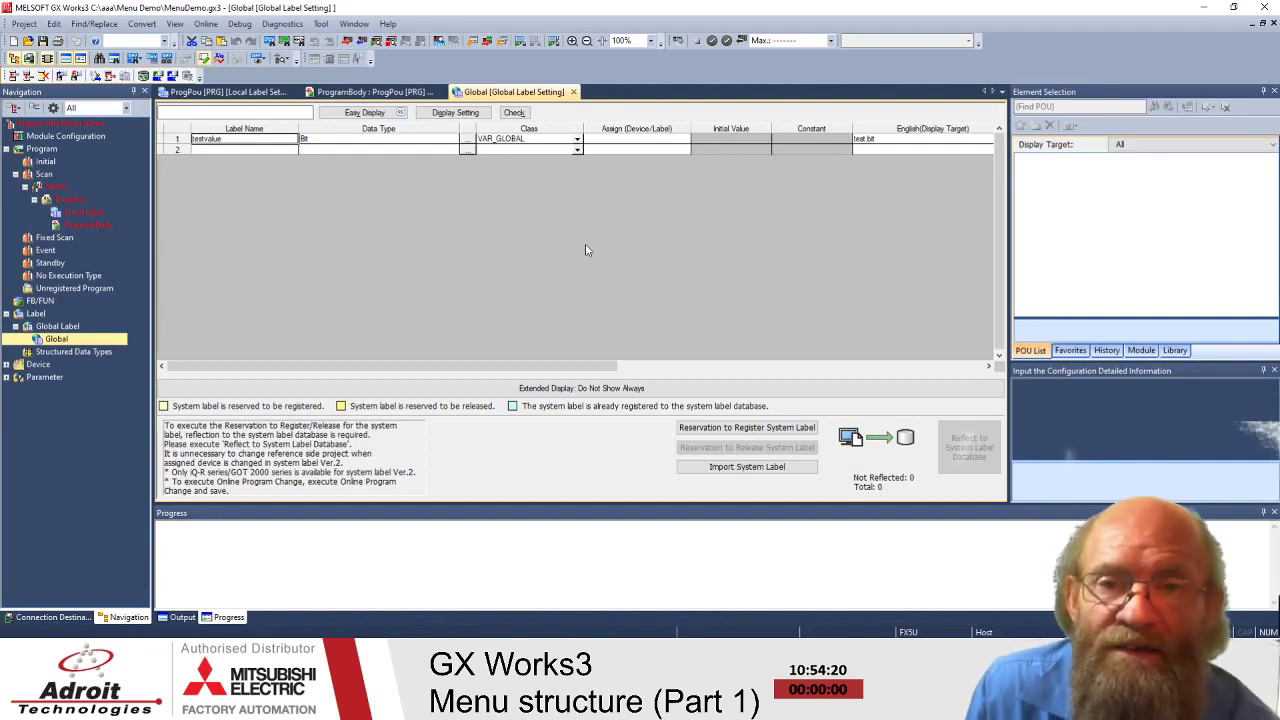
- Assign device M10 to testvalue in the Global Label Setting, then return to ProgramBody
click(626, 142)
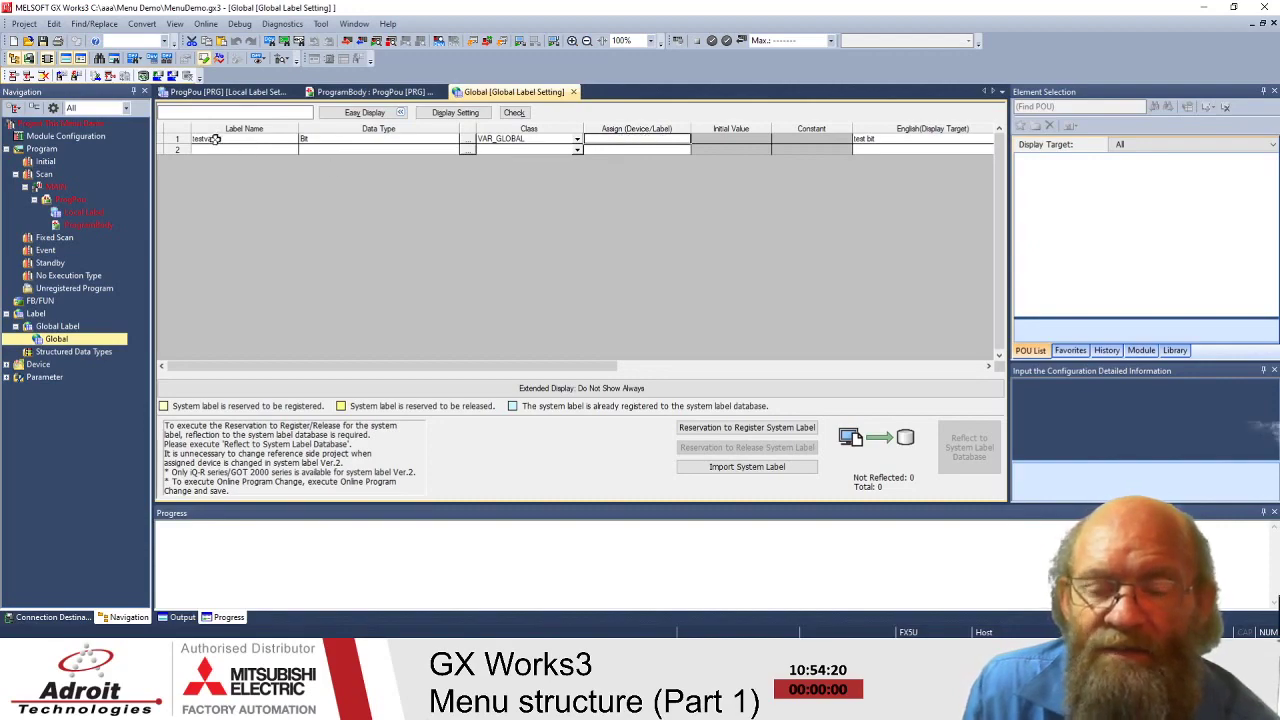
click(650, 141)
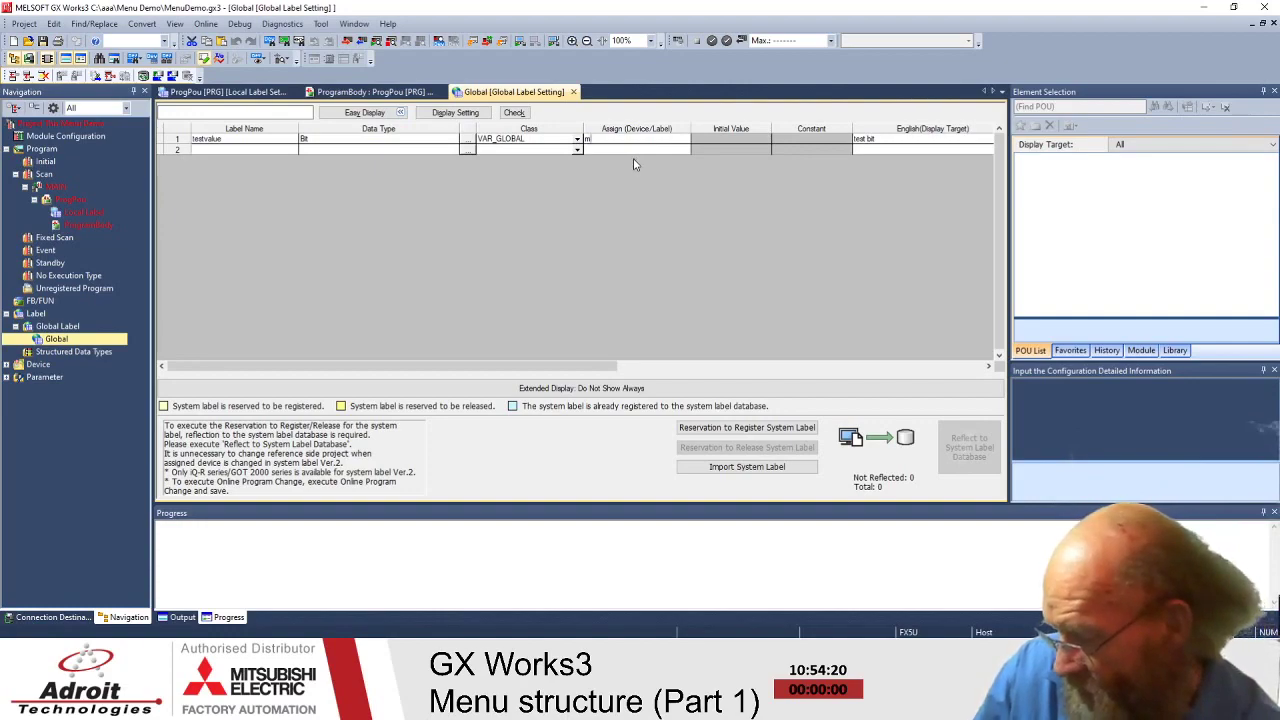
text(10)
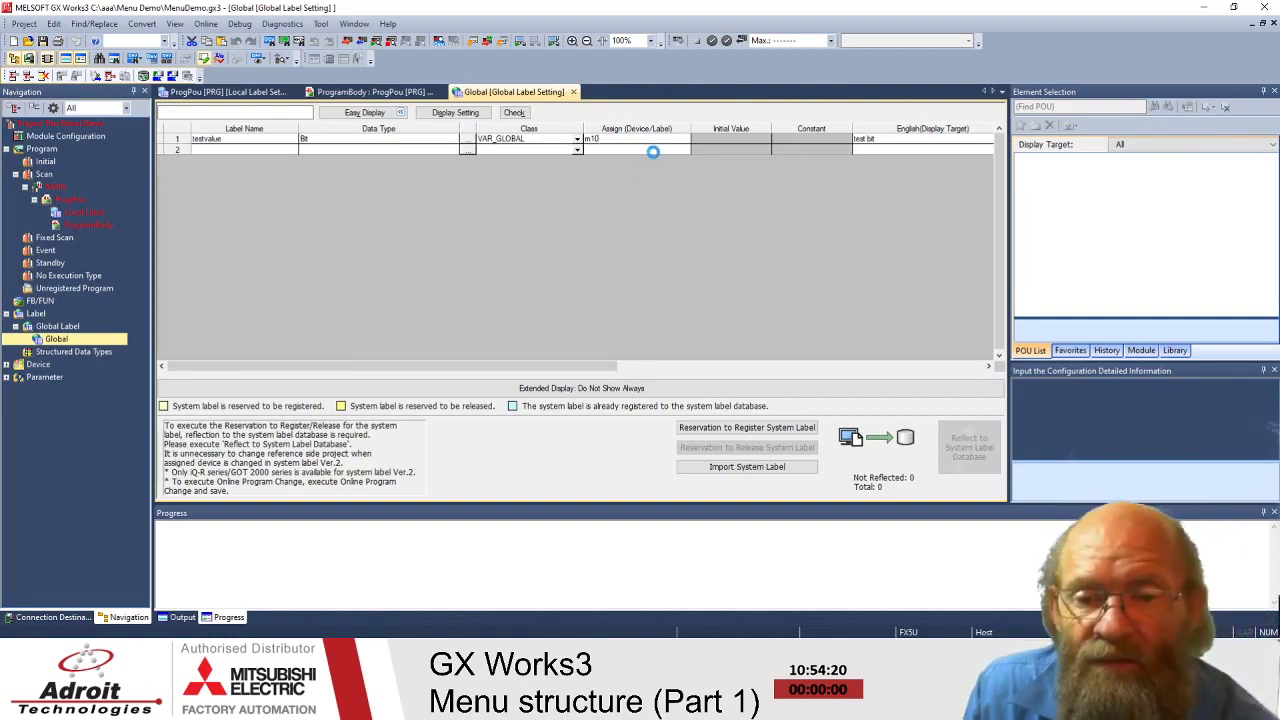
click(609, 141)
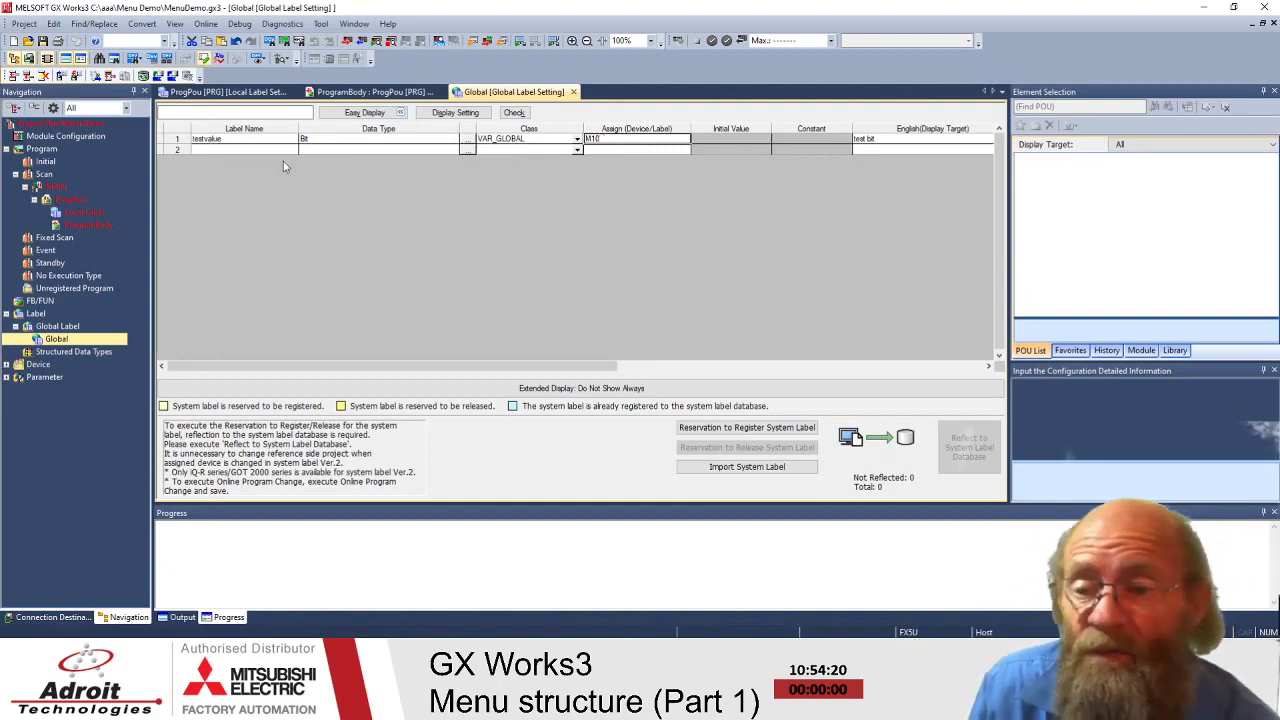
click(244, 139)
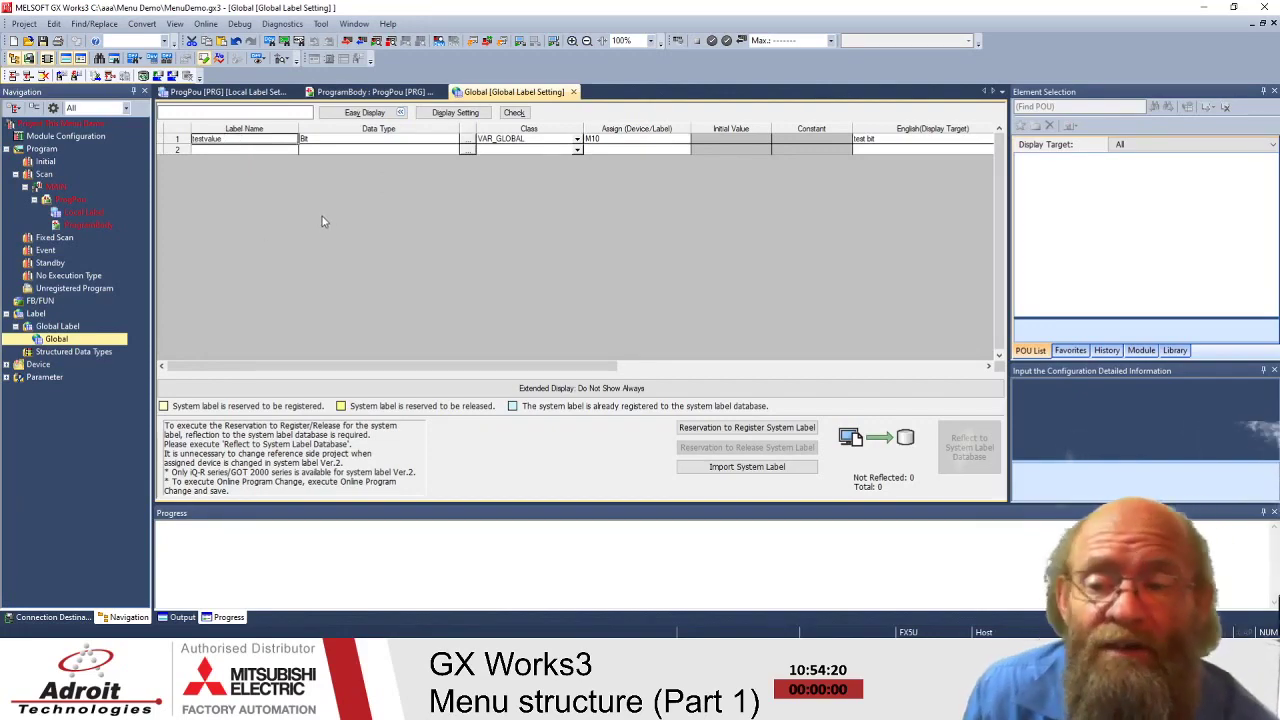
double_click(73, 226)
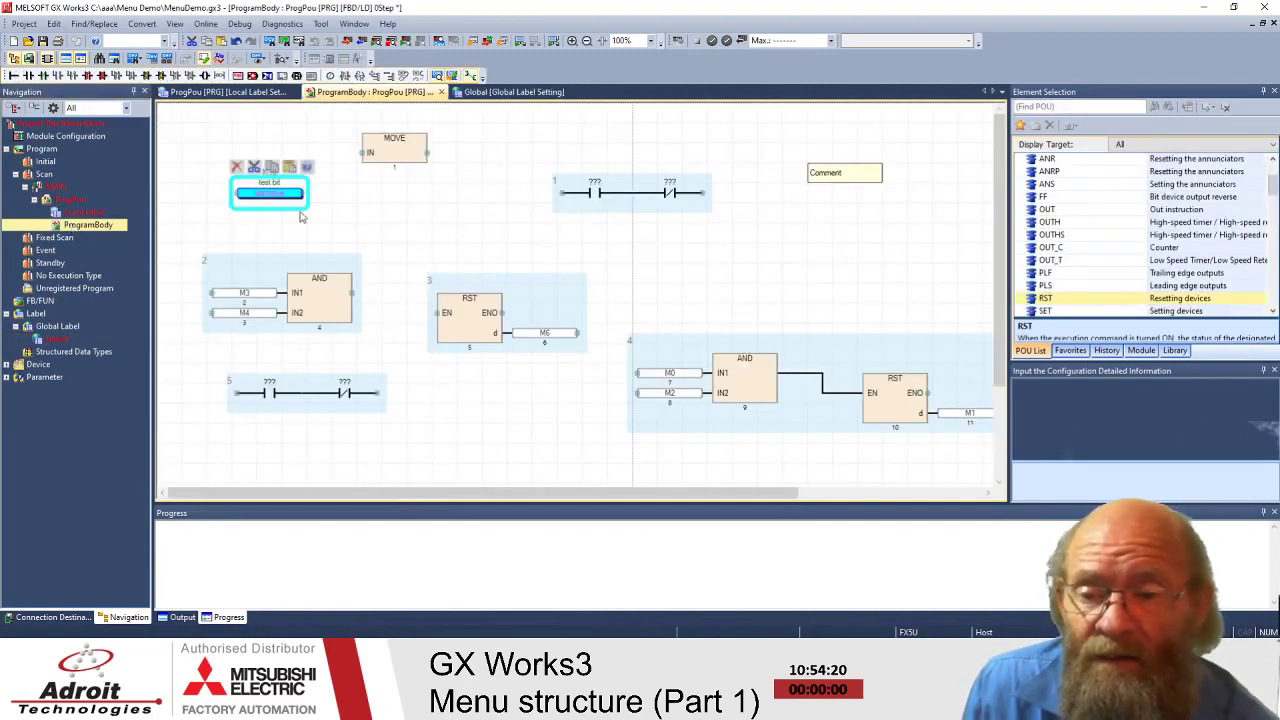
- Commit the testvalue element showing M10 and 'test bit', then review the View display options
click(320, 213)
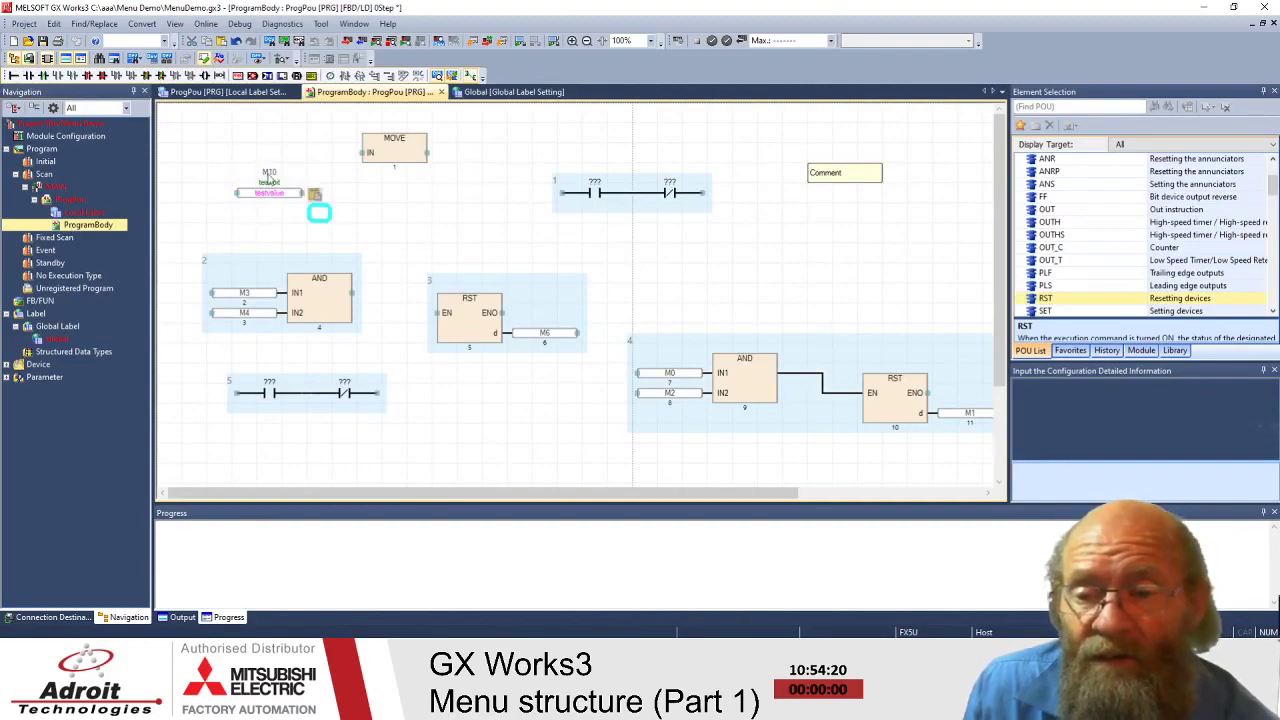
click(176, 25)
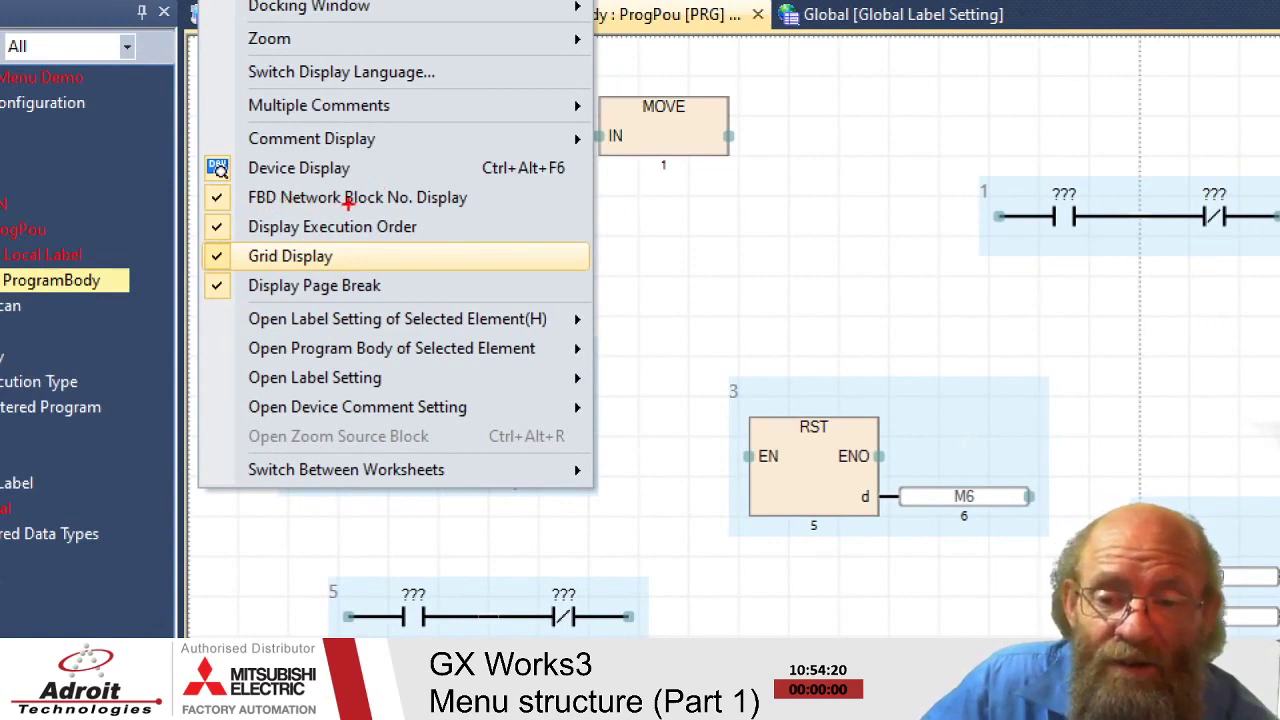
mouse_move(995, 164)
mouse_down()
mouse_move(968, 168)
mouse_move(990, 201)
mouse_move(988, 152)
mouse_up()
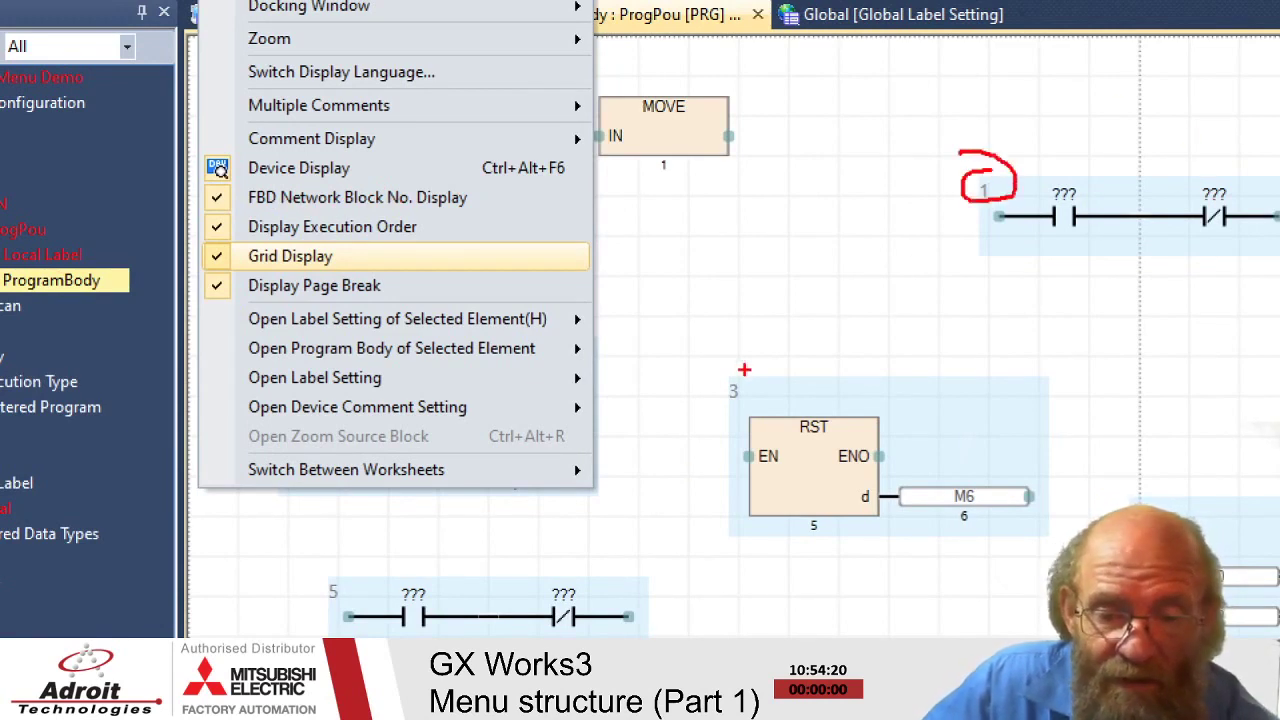
mouse_move(742, 372)
mouse_down()
mouse_move(772, 388)
mouse_move(731, 371)
mouse_up()
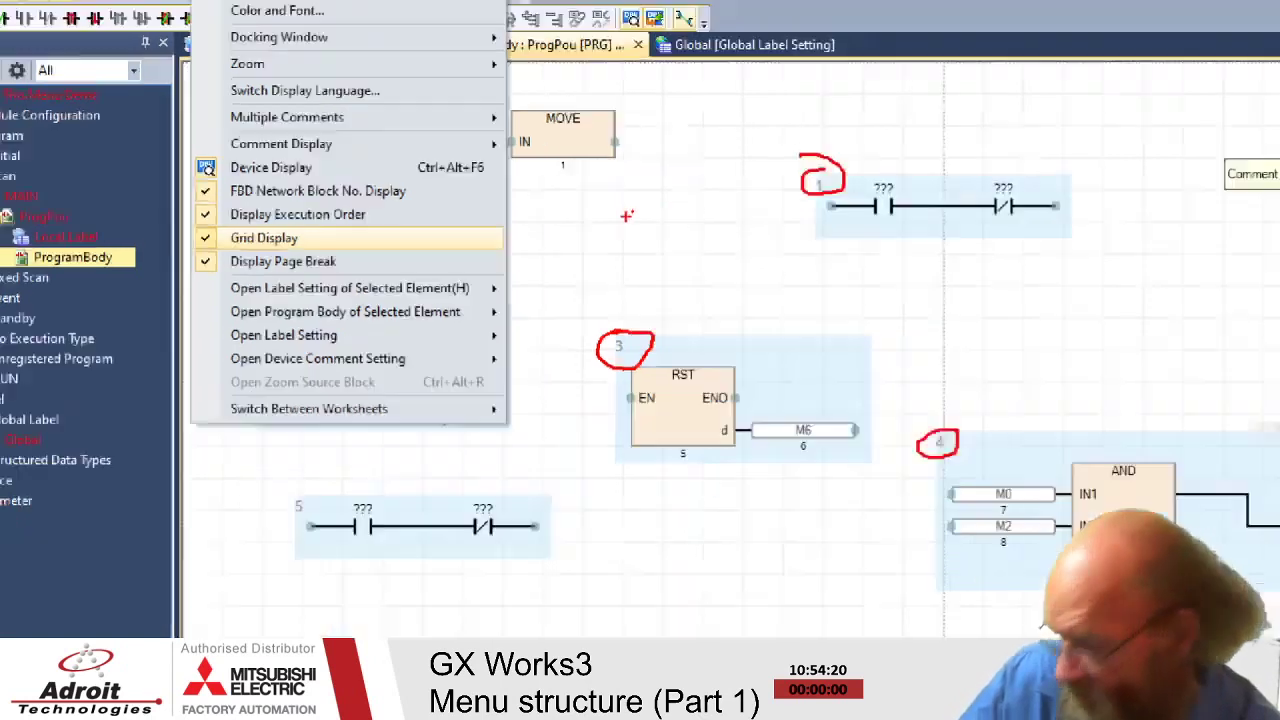
key(Escape)
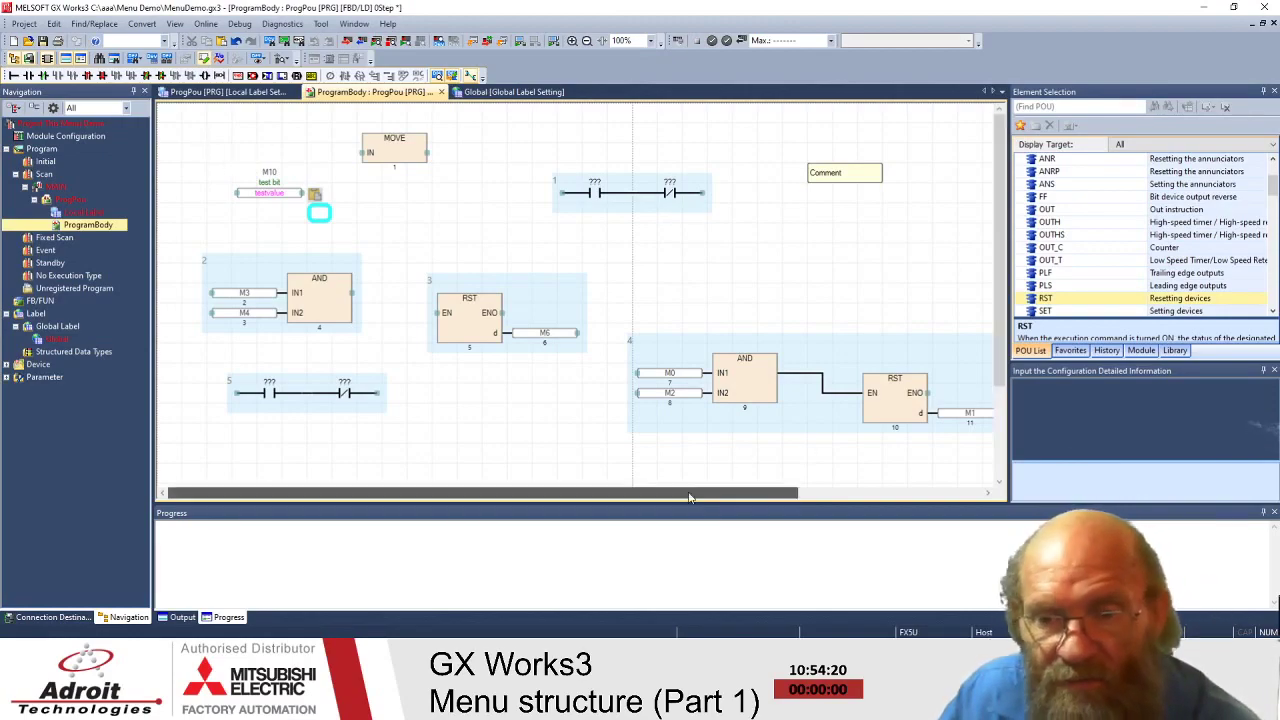
- Move the MOVE block and testvalue down-right, then toggle device name display
drag(230, 155, 368, 222)
drag(290, 203, 816, 283)
click(500, 197)
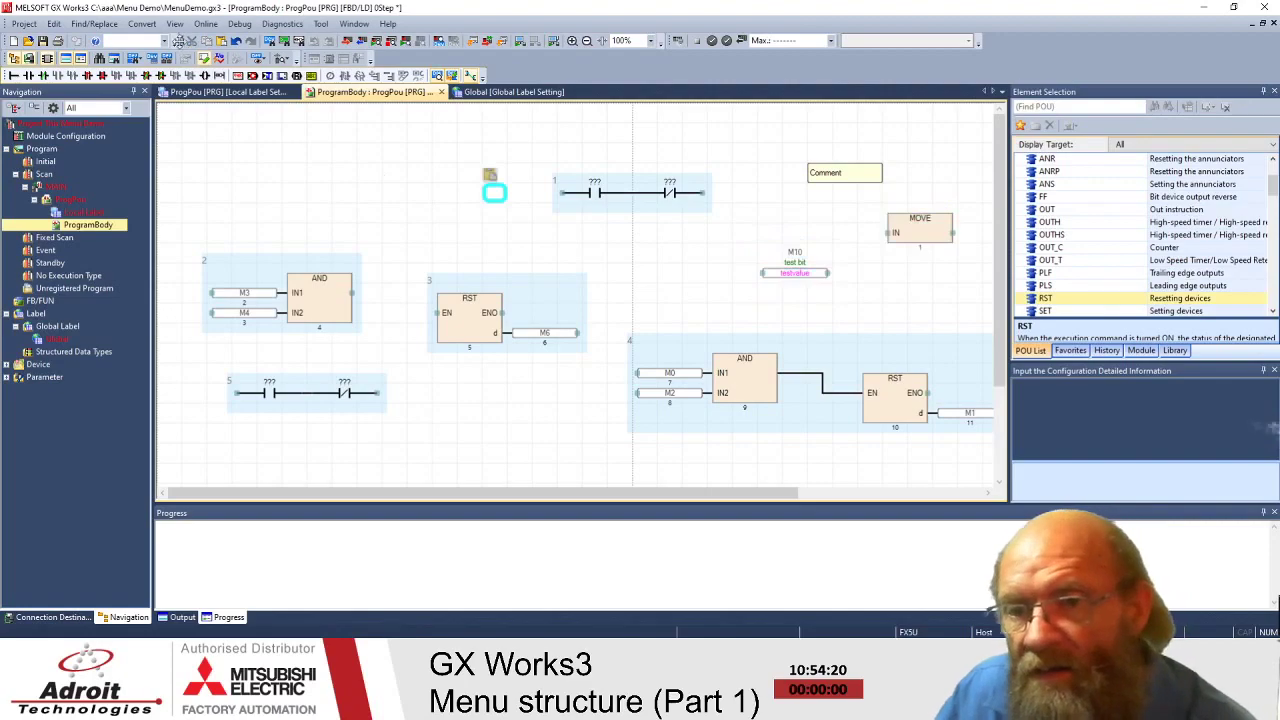
click(55, 24)
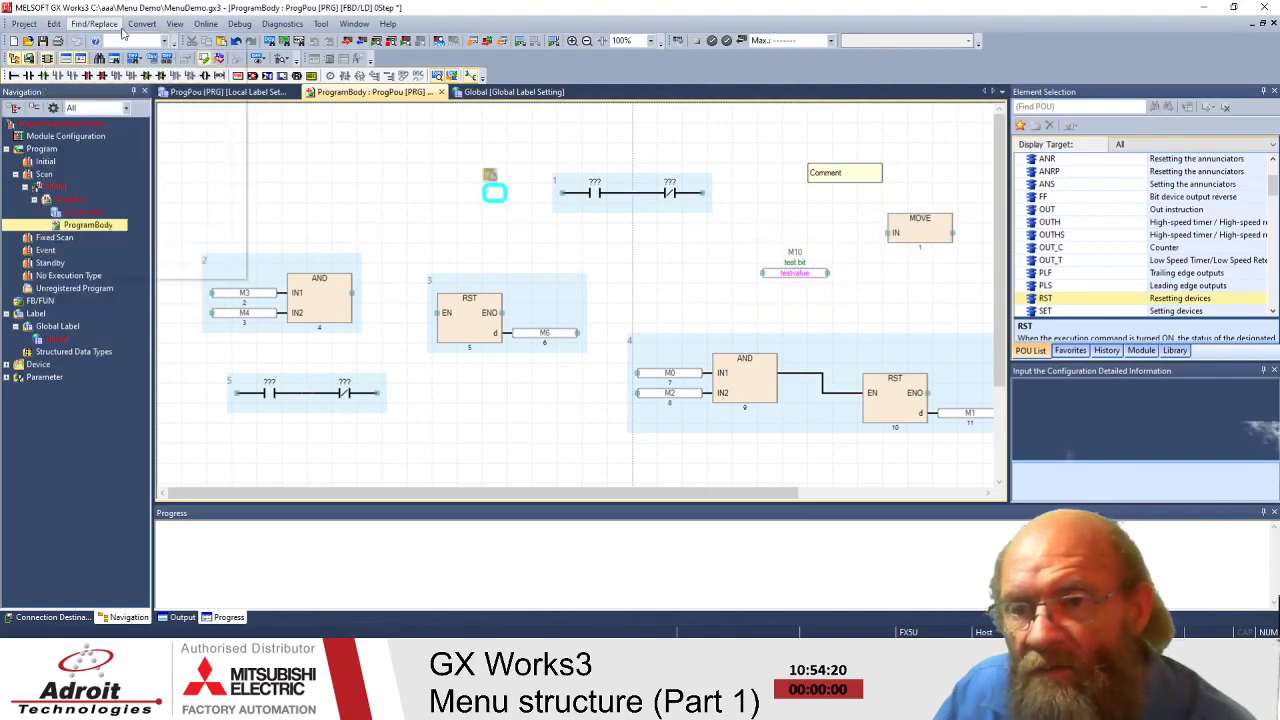
mouse_move(175, 30)
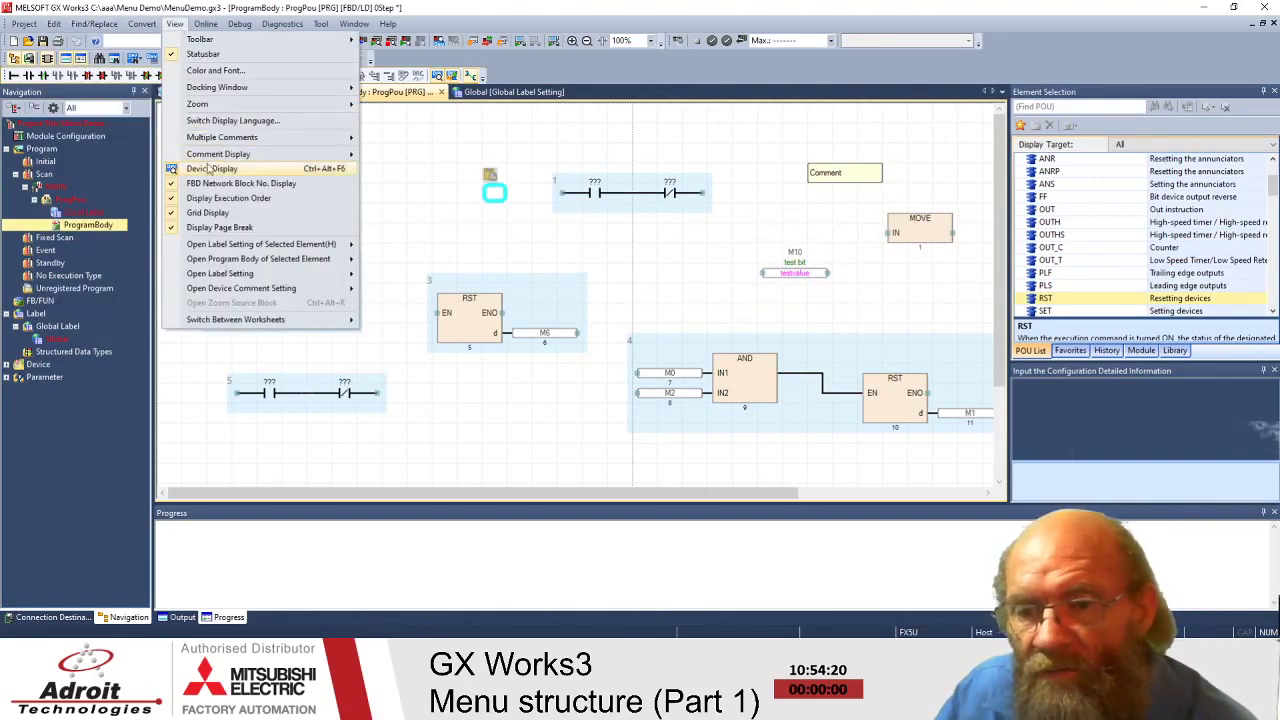
click(248, 172)
- Move the MOVE block and M10 variable back up-left above network 1
drag(780, 222, 918, 284)
drag(813, 282, 463, 202)
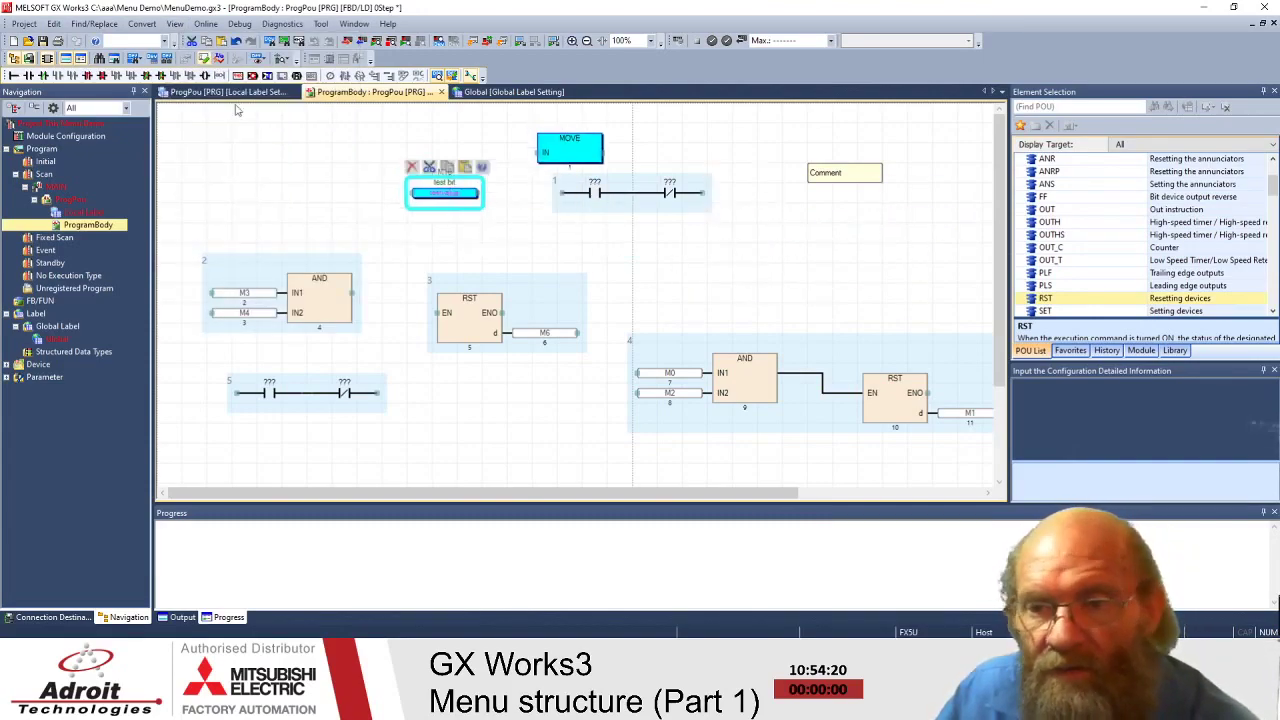
click(175, 28)
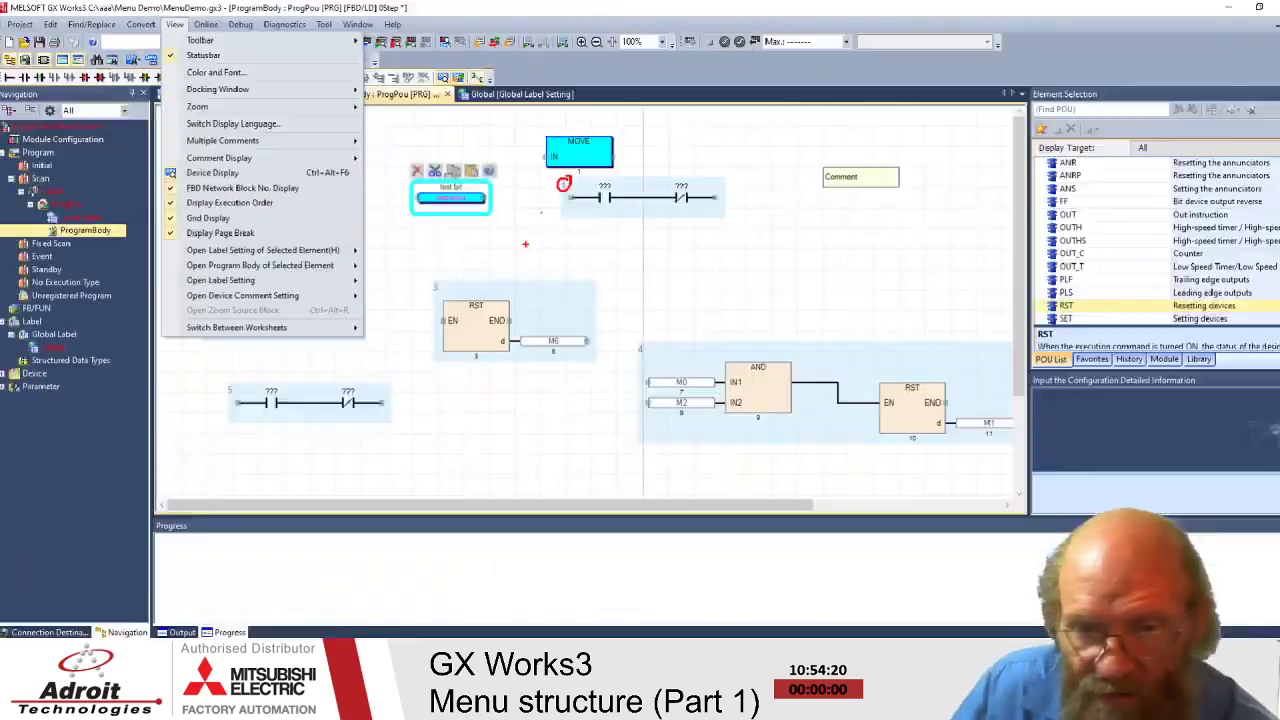
click(70, 6)
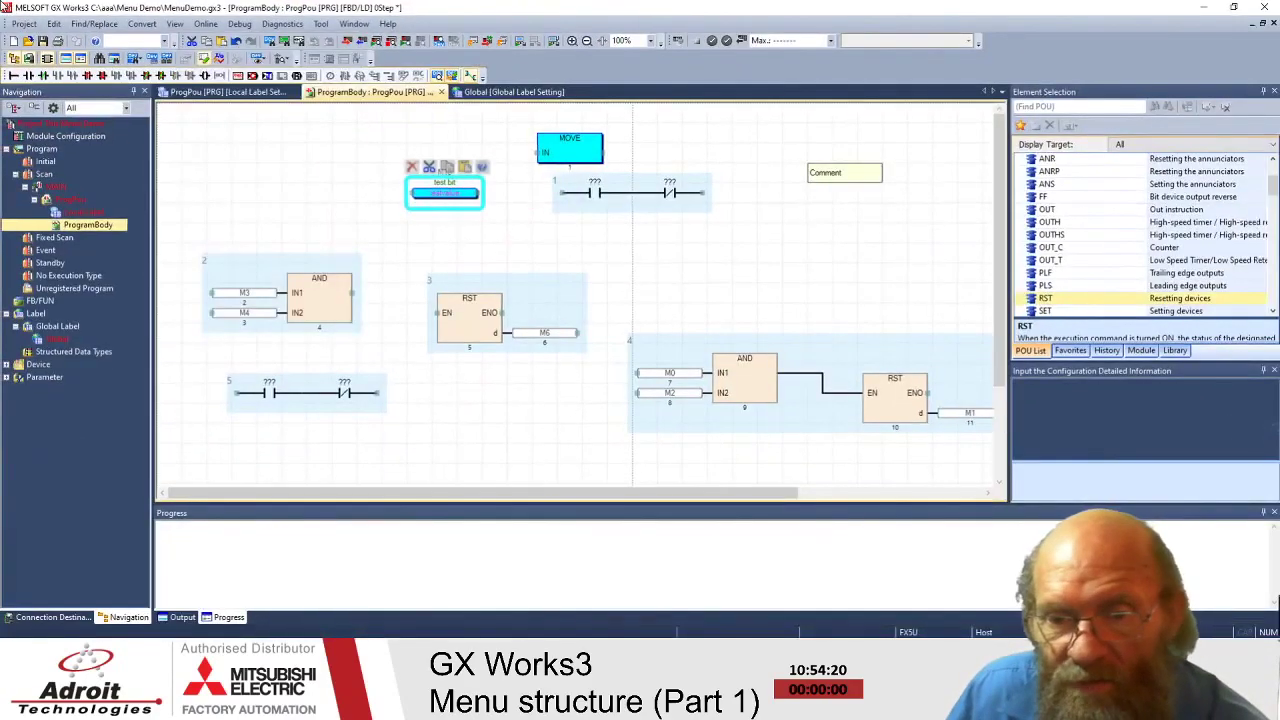
click(508, 236)
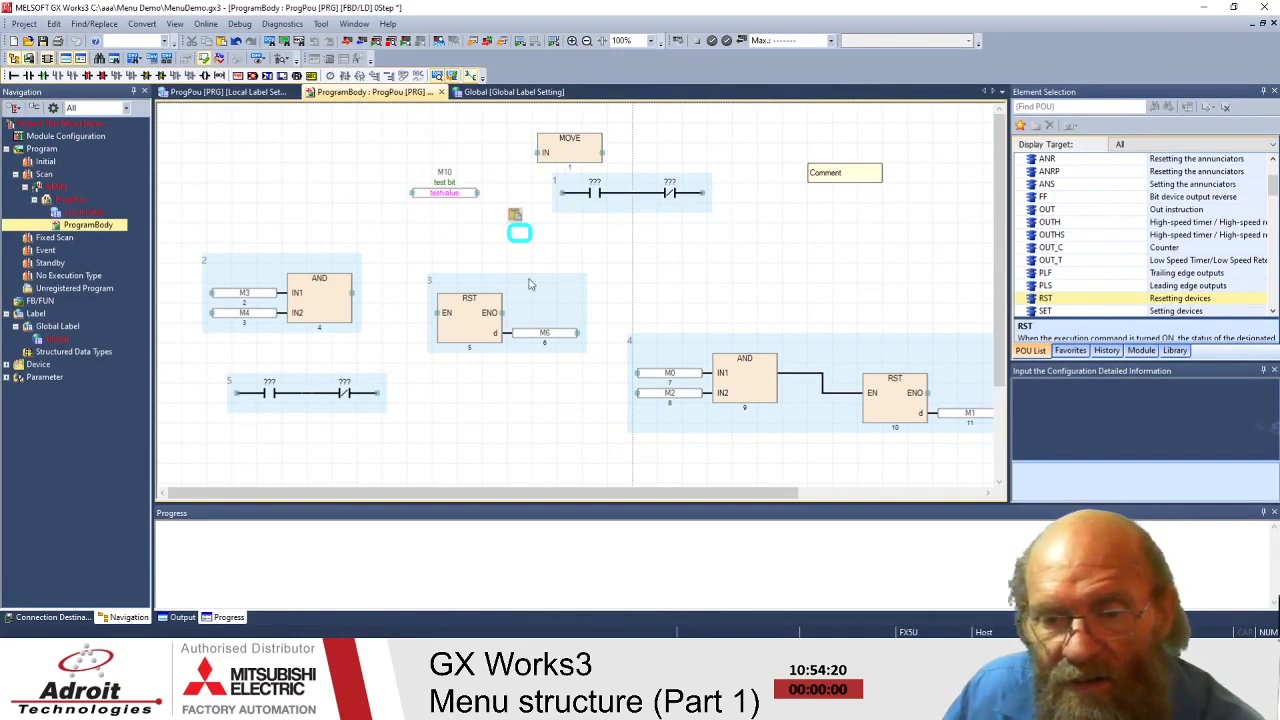
click(466, 306)
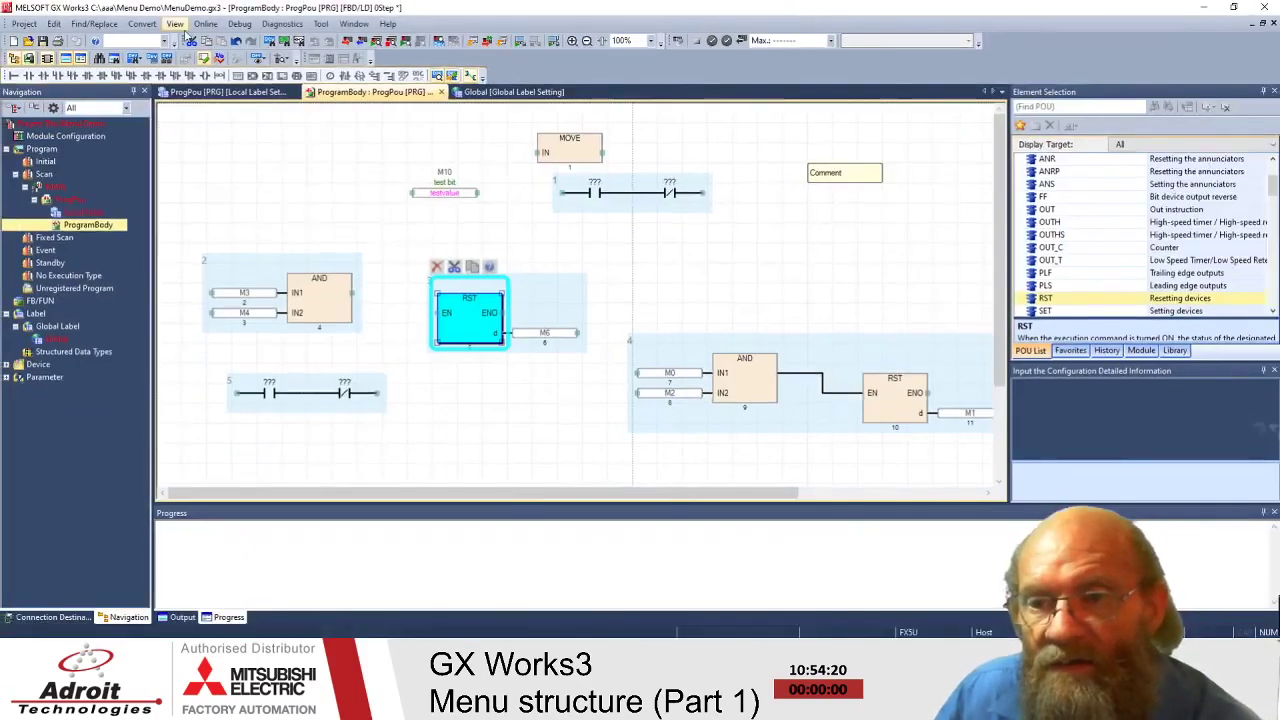
- Point out network 1 and the M10/'test bit' tag, then expand the Device node
click(174, 23)
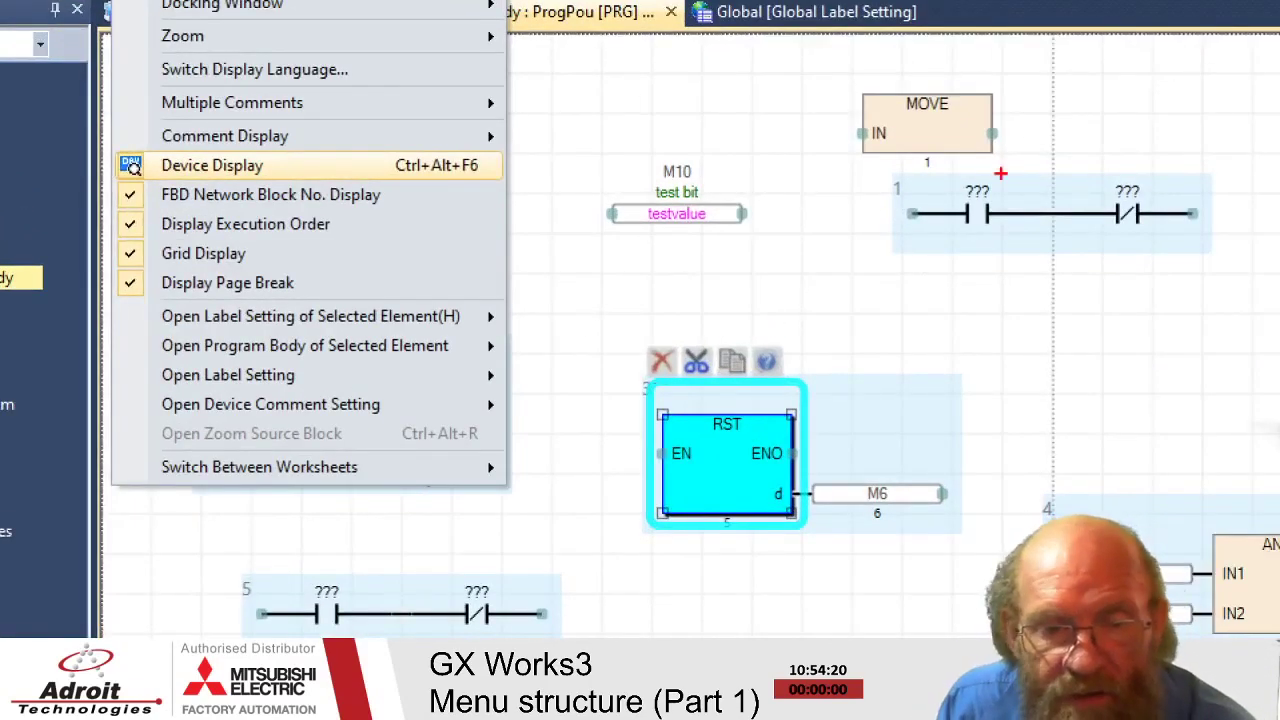
mouse_move(898, 180)
mouse_down()
mouse_move(888, 190)
mouse_move(904, 174)
mouse_up()
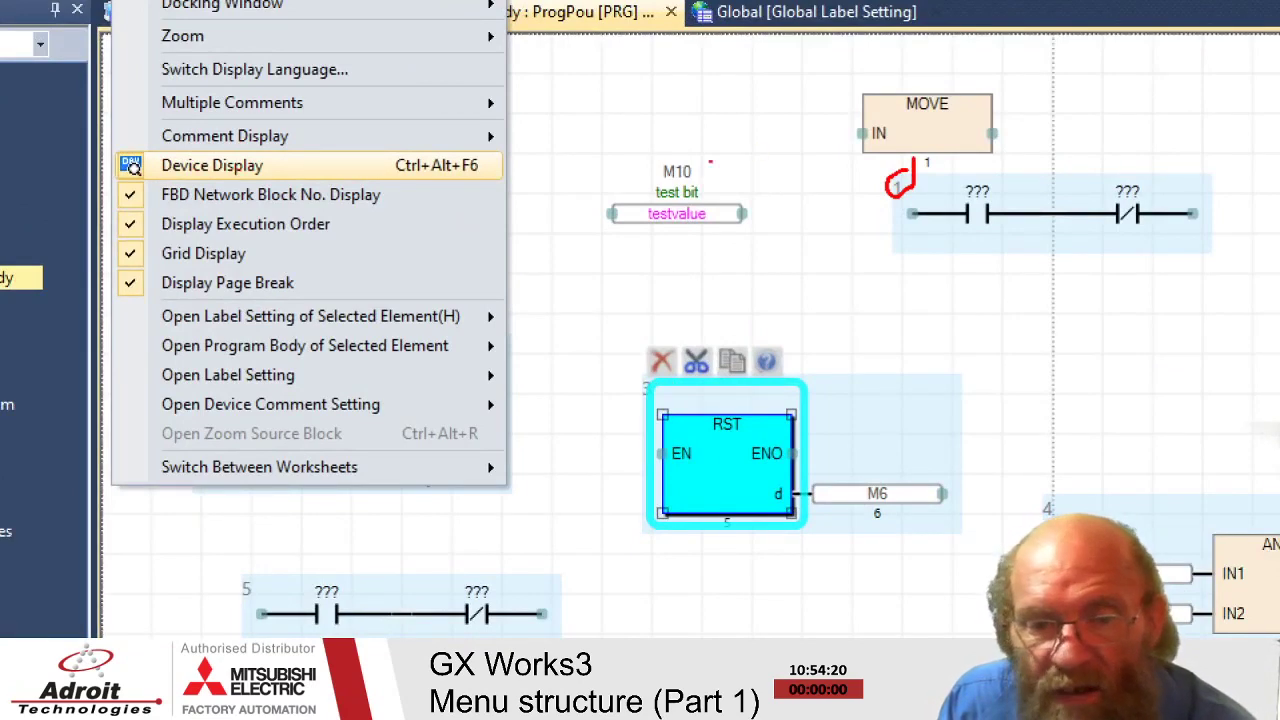
drag(707, 170, 765, 168)
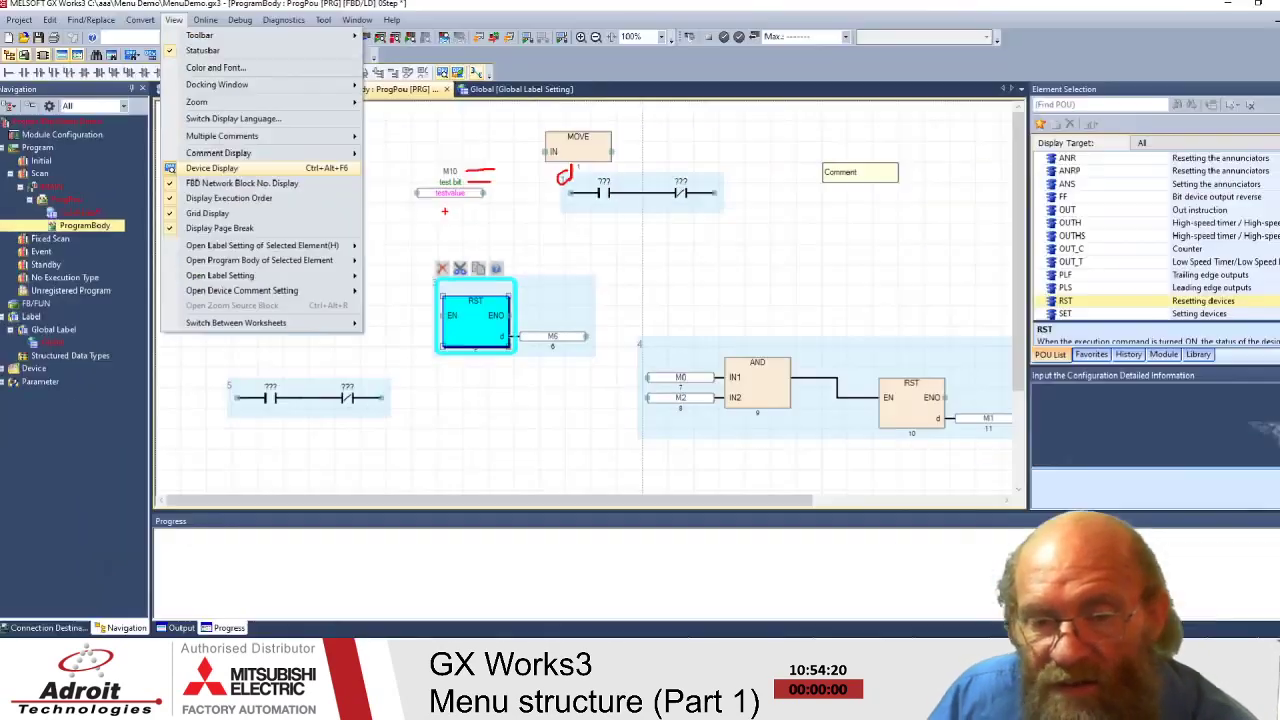
key(Escape)
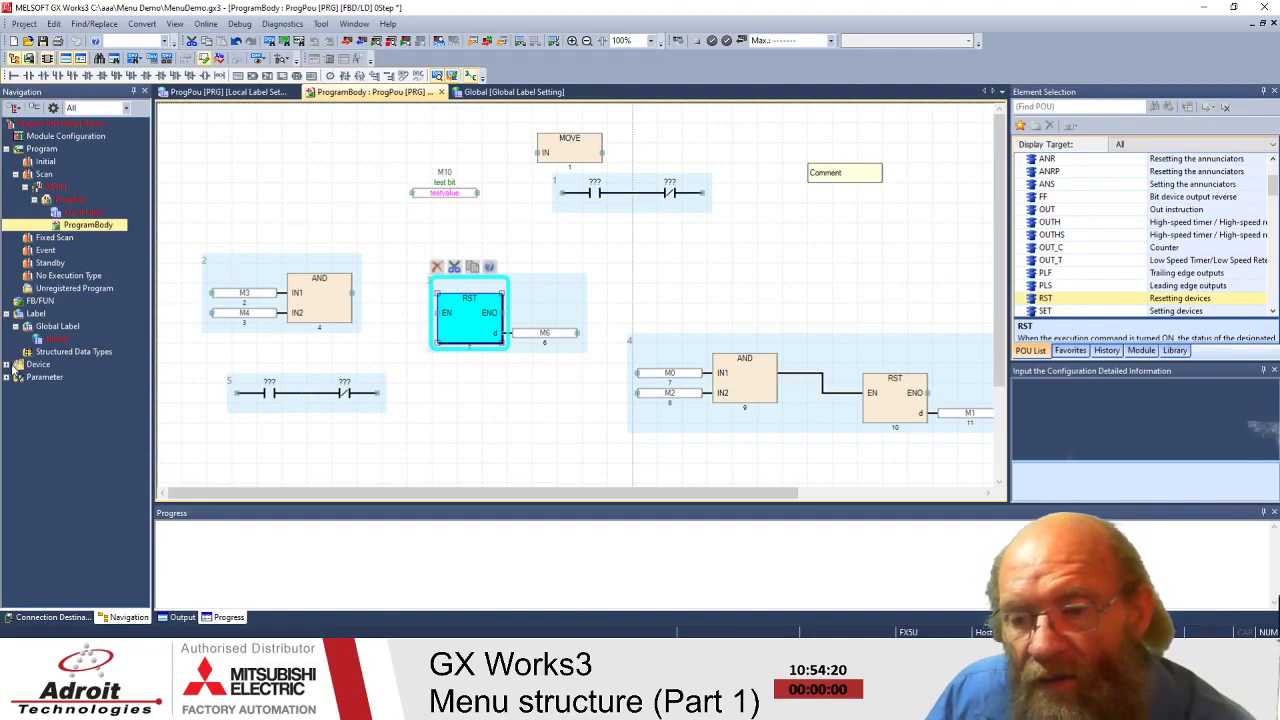
click(7, 364)
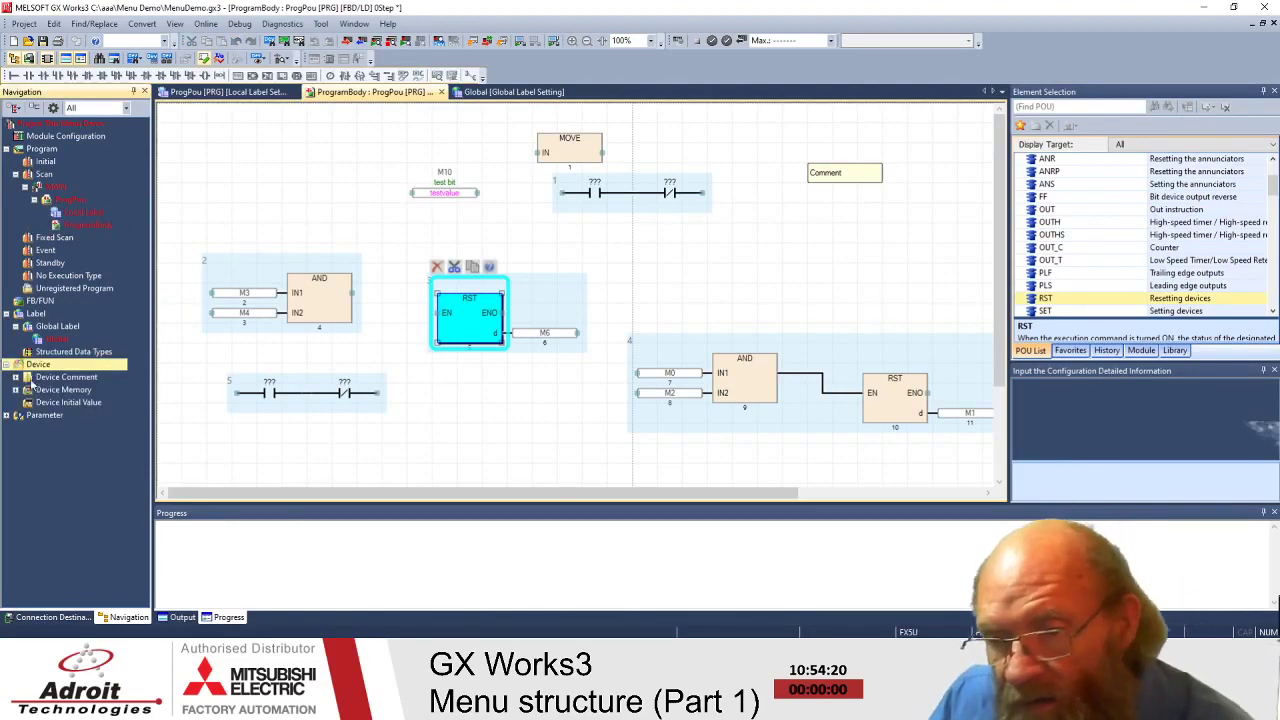
- Expand Device Comment and highlight its Each Program and Common Device Comment entries
click(16, 378)
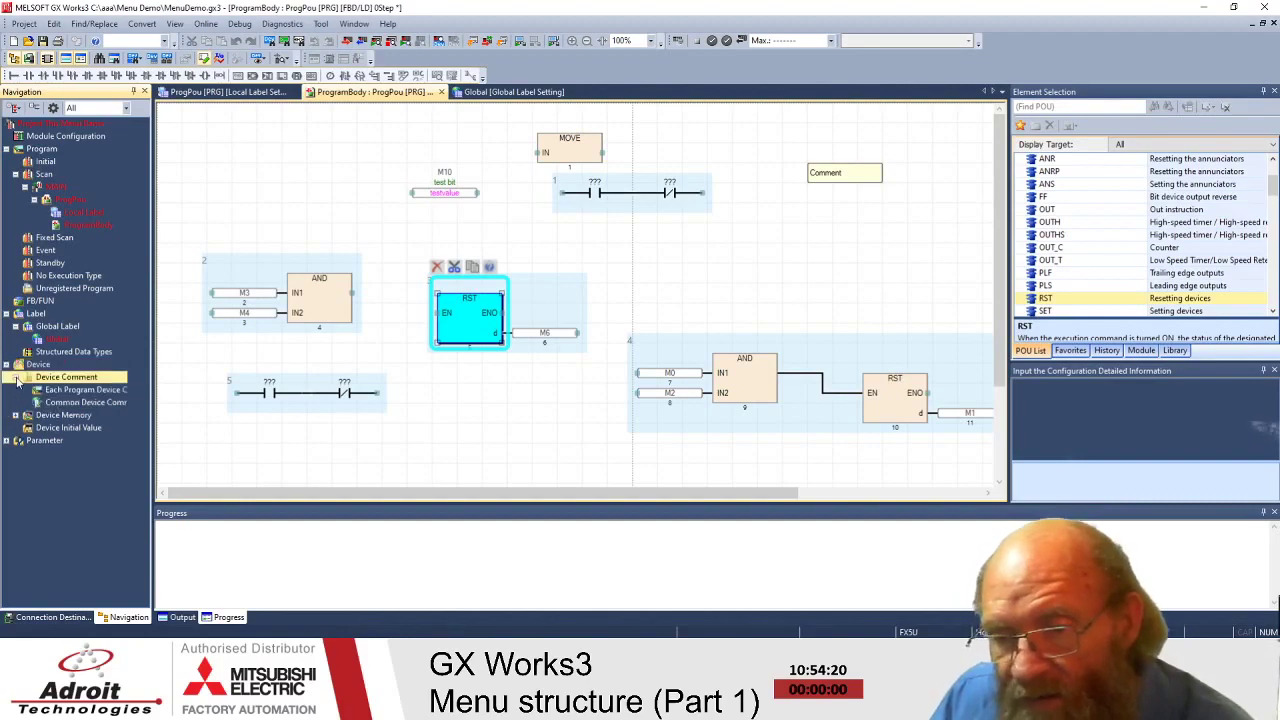
click(65, 403)
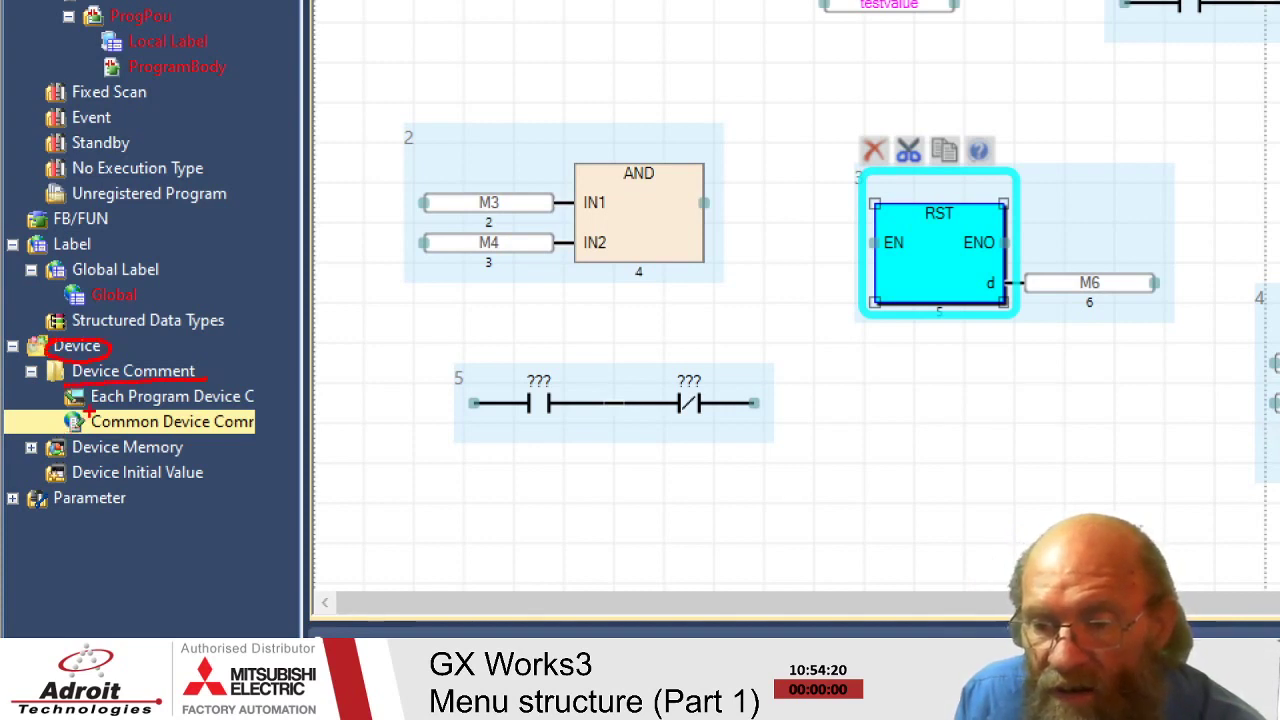
drag(89, 410, 197, 409)
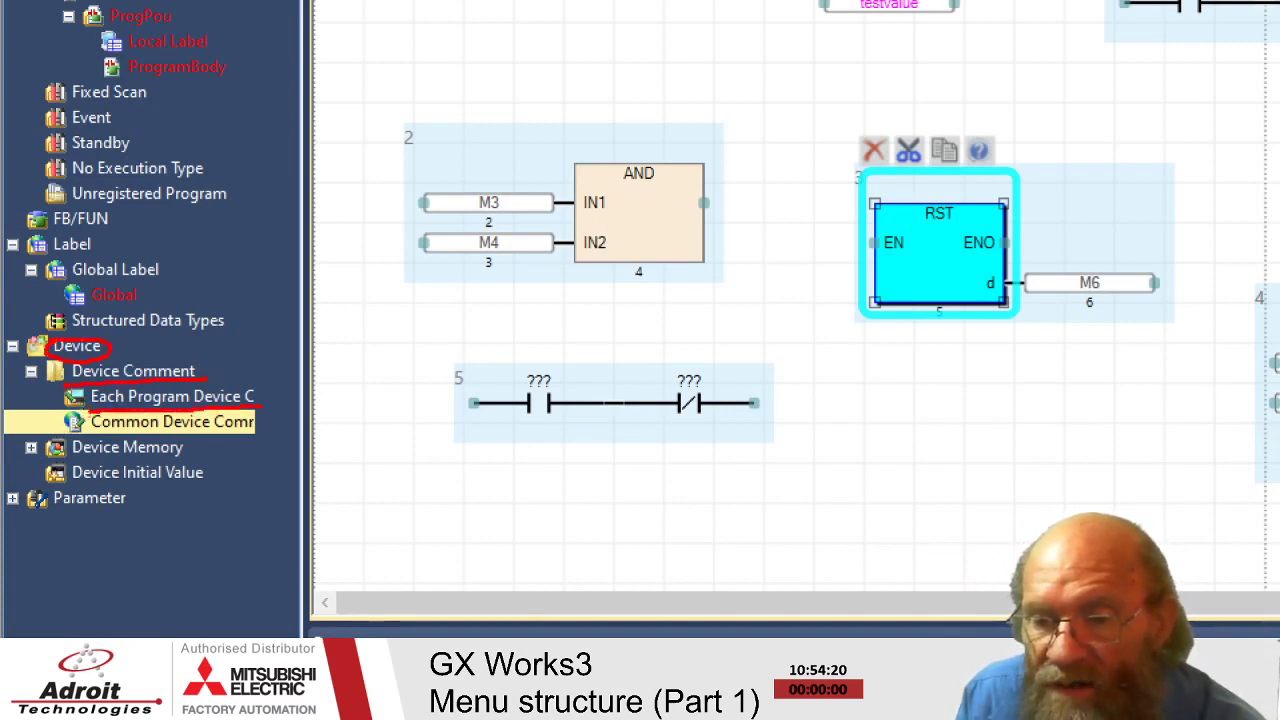
drag(136, 434, 270, 428)
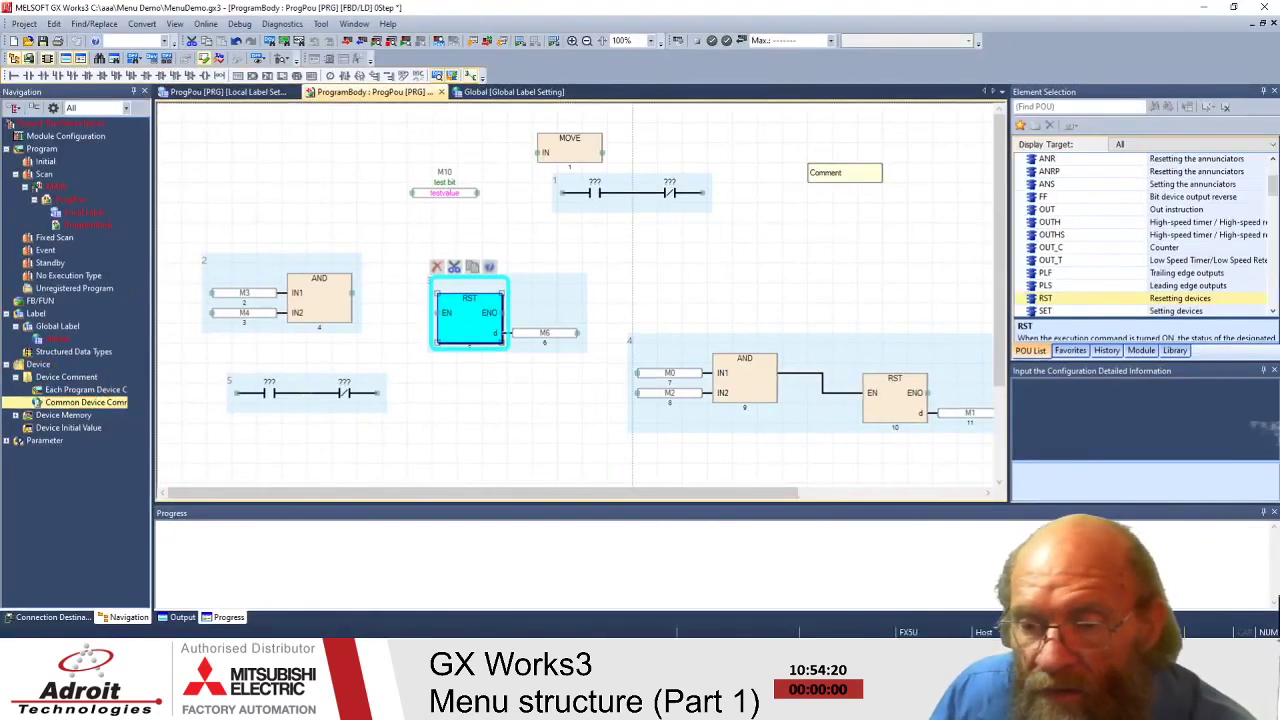
click(44, 403)
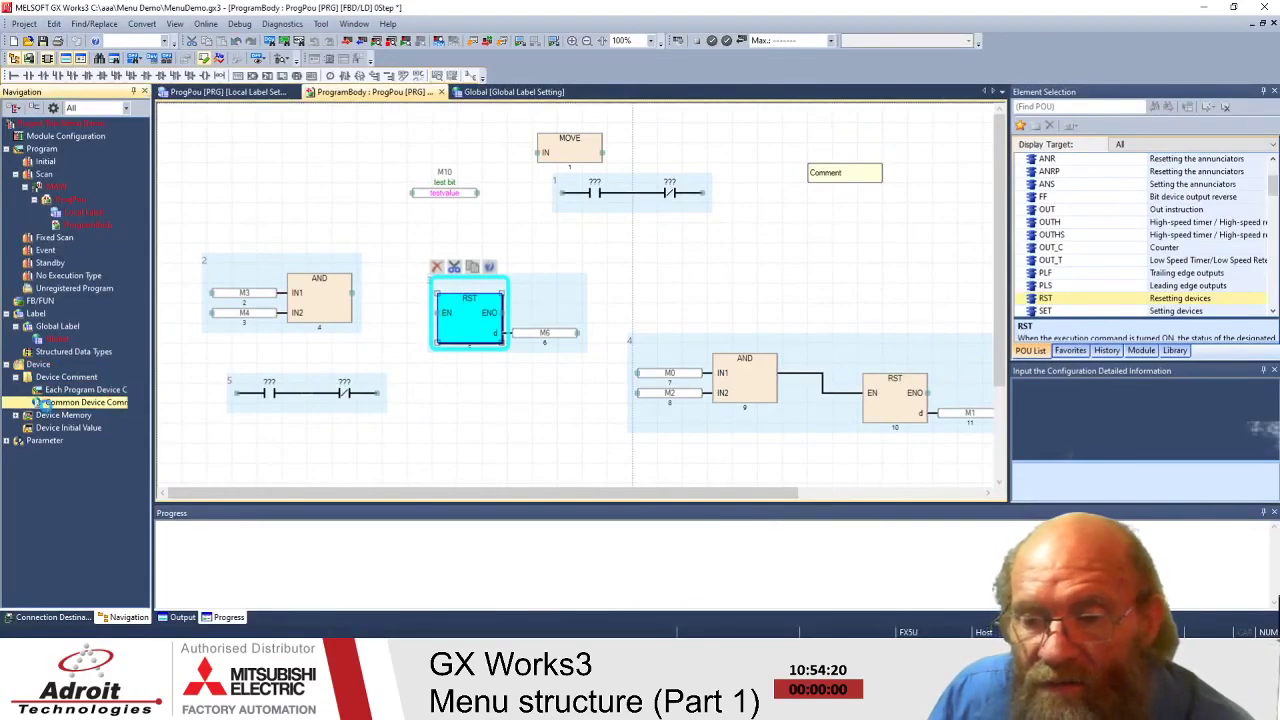
- Open the Common Device Comment editor, enter device name M, and expand Detailed Conditions
double_click(47, 405)
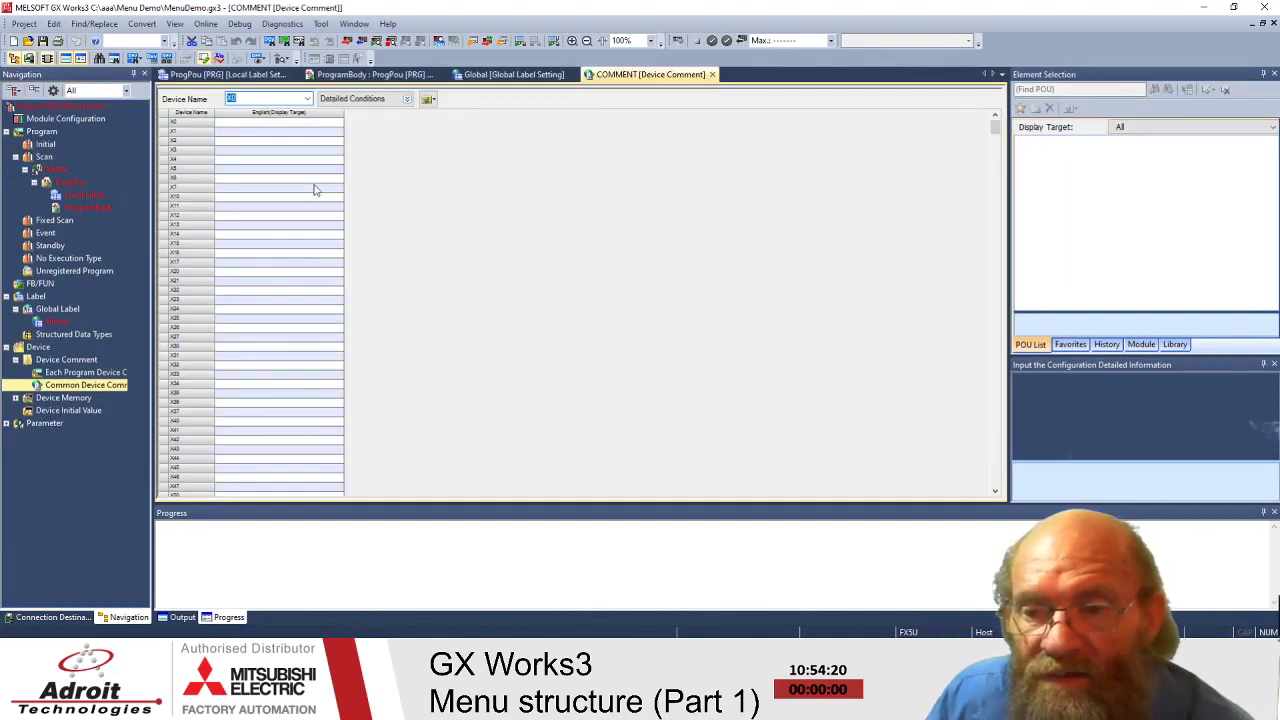
click(245, 97)
double_click(245, 97)
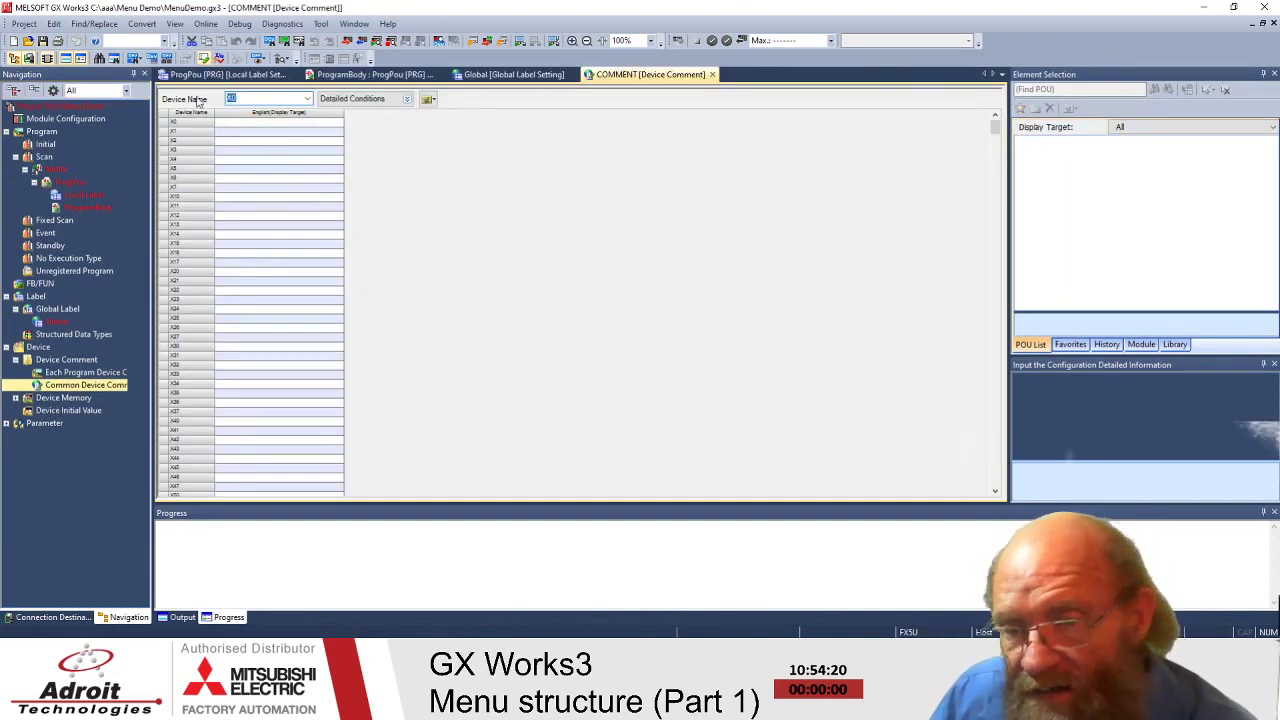
text(M)
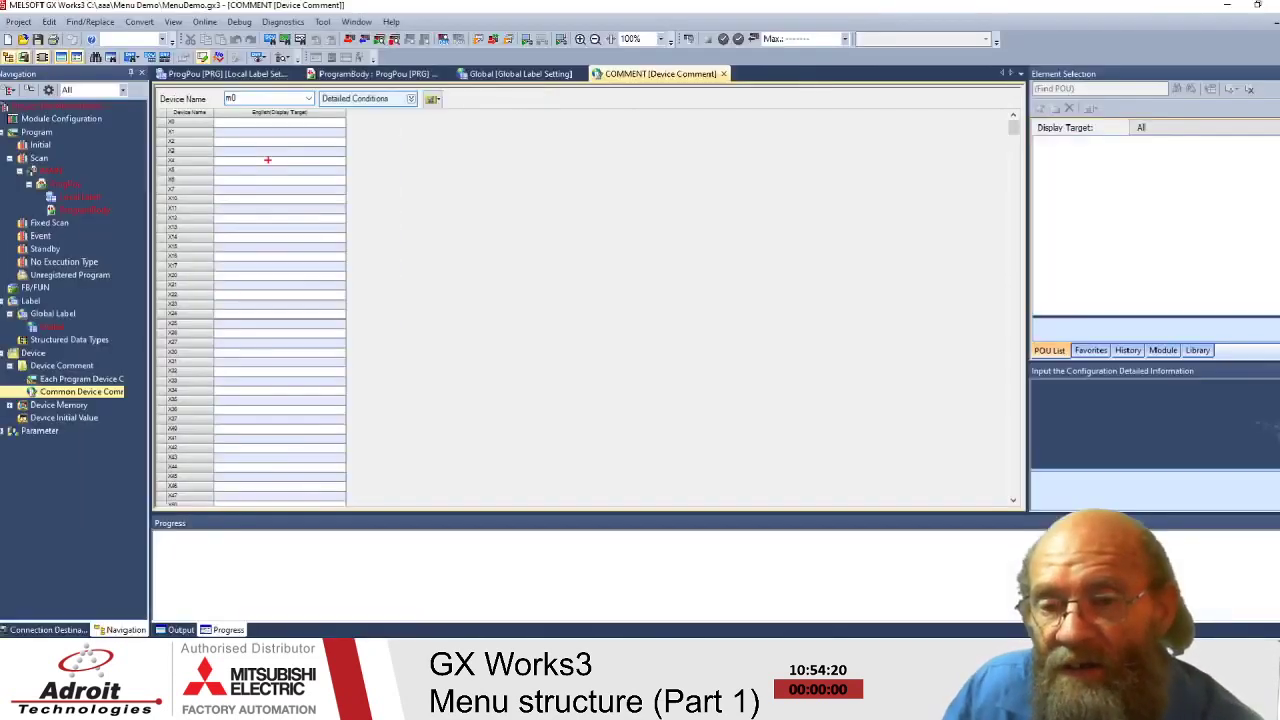
click(524, 100)
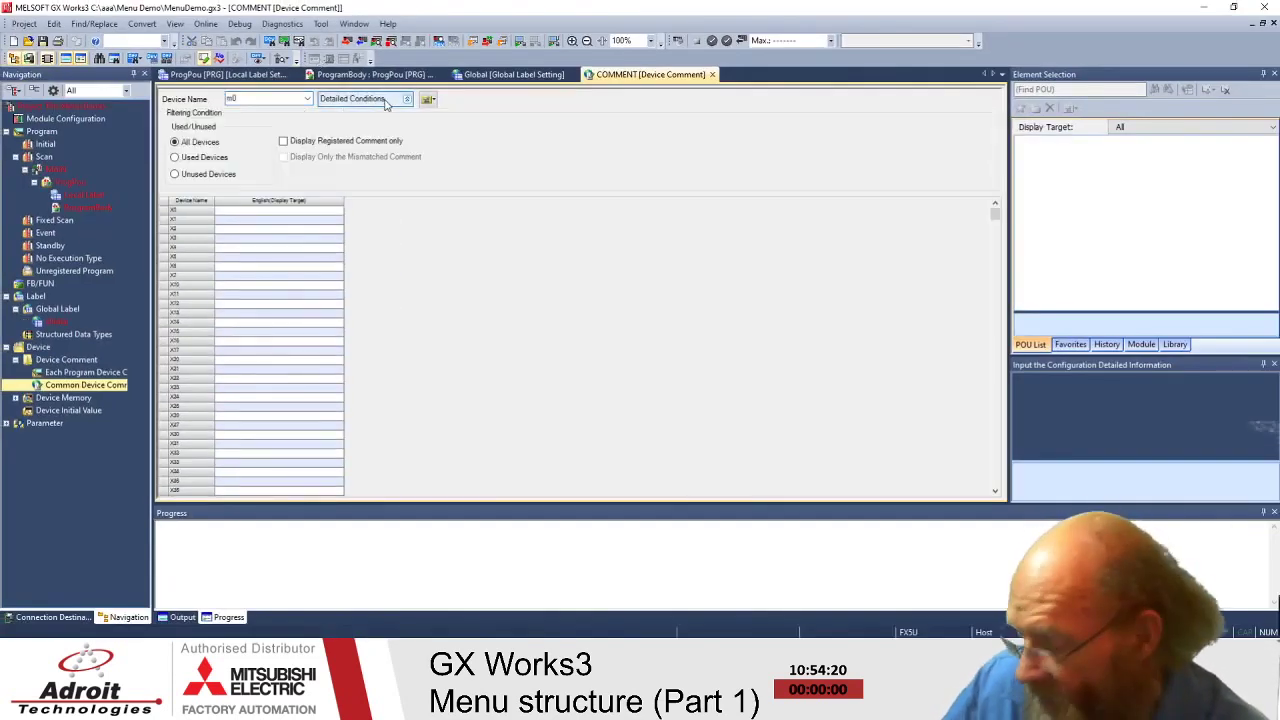
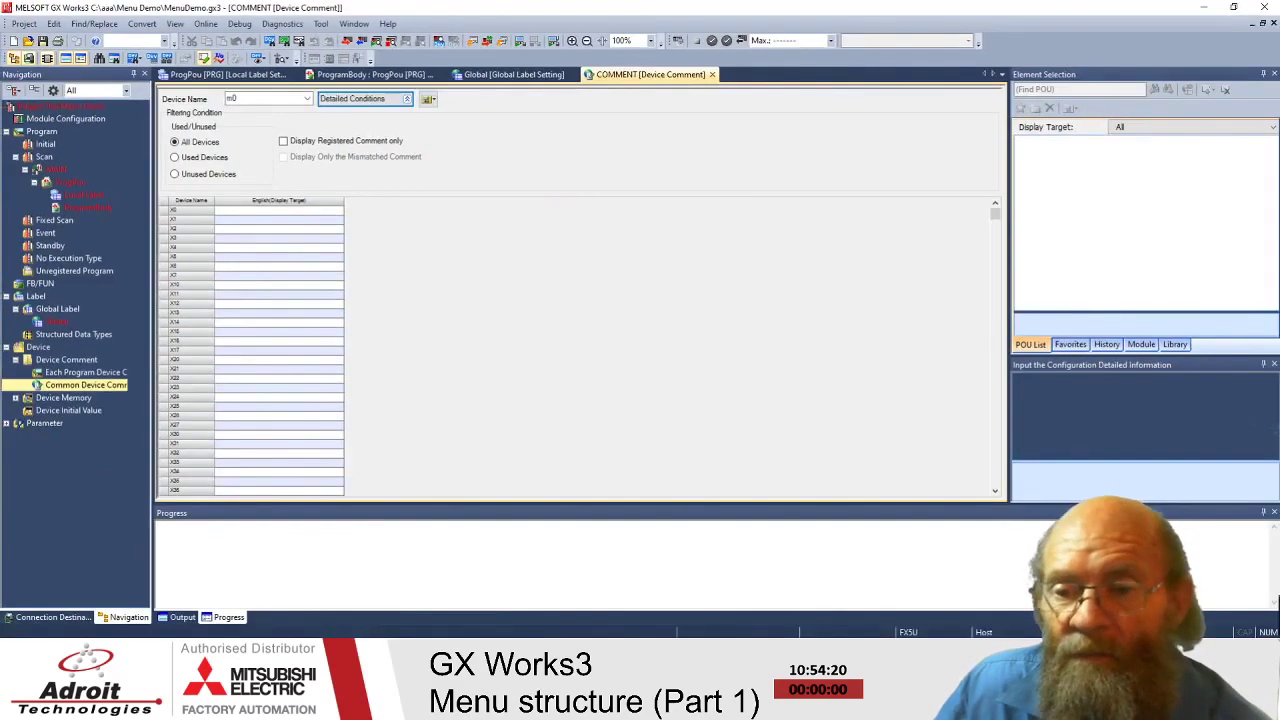
- Filter the common device comments to used devices from M0, select M10's comment cell, then go to ProgramBody
click(176, 160)
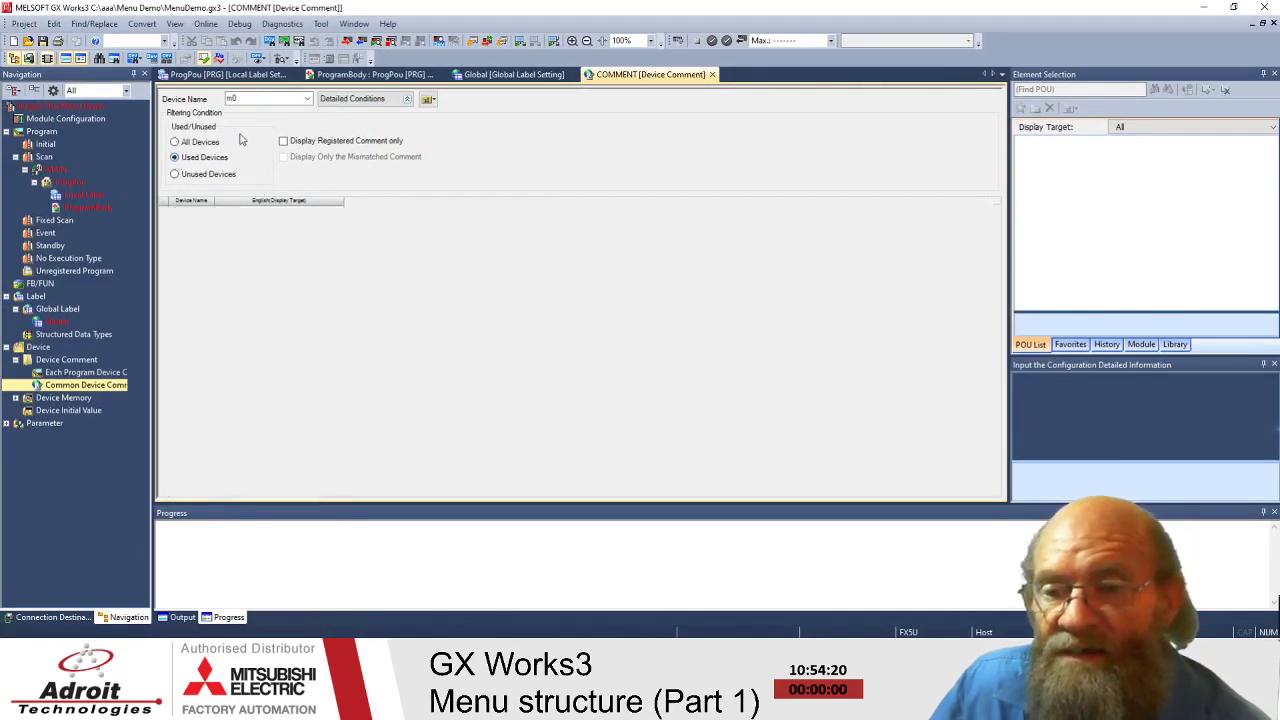
click(256, 104)
key(Return)
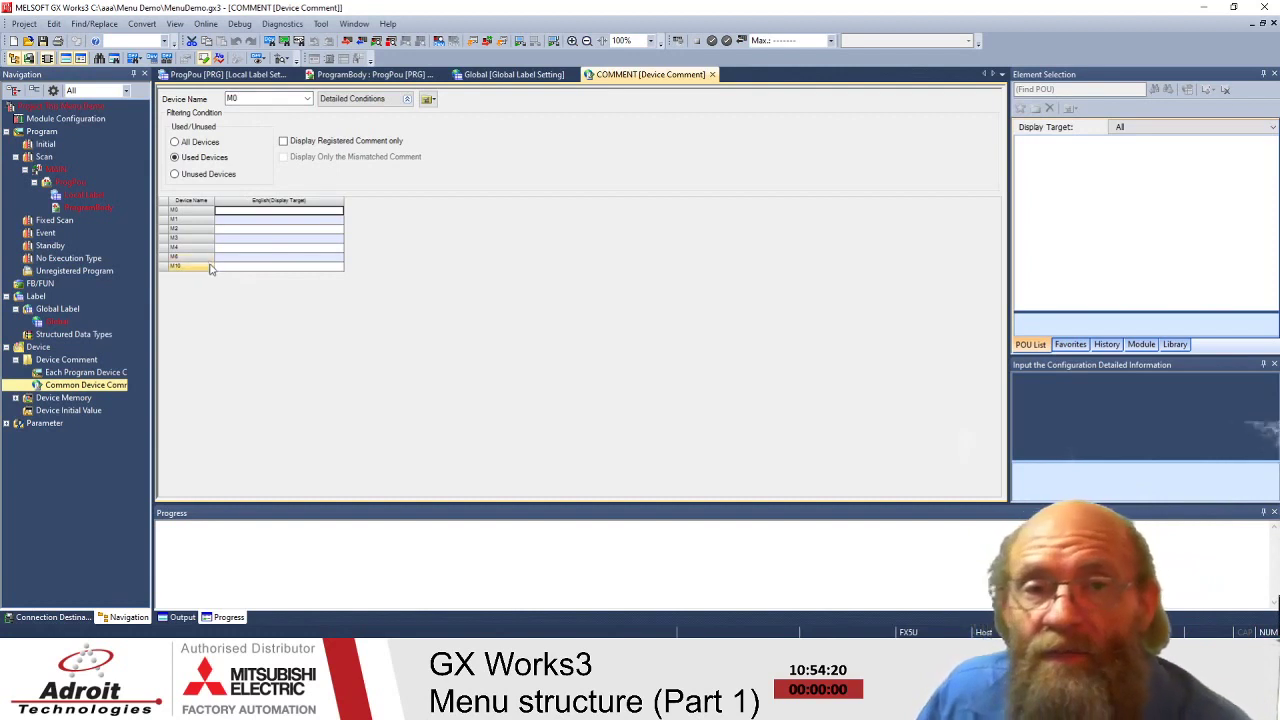
double_click(241, 267)
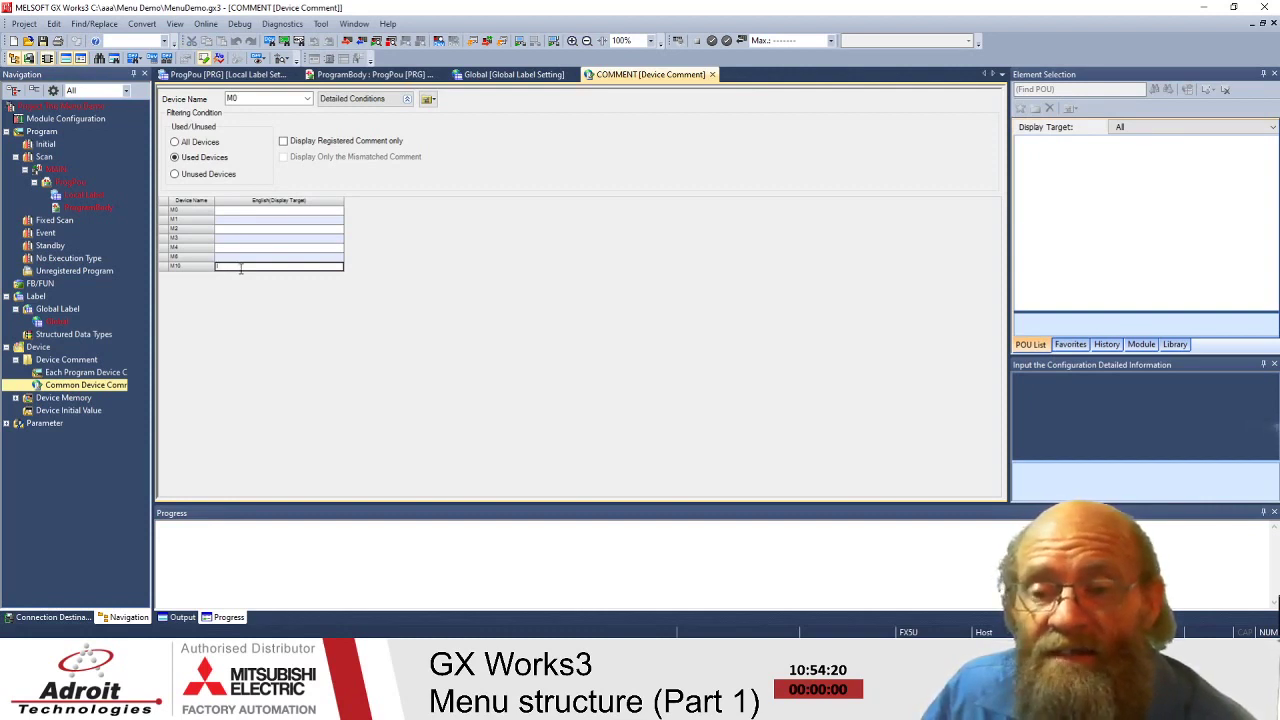
click(338, 78)
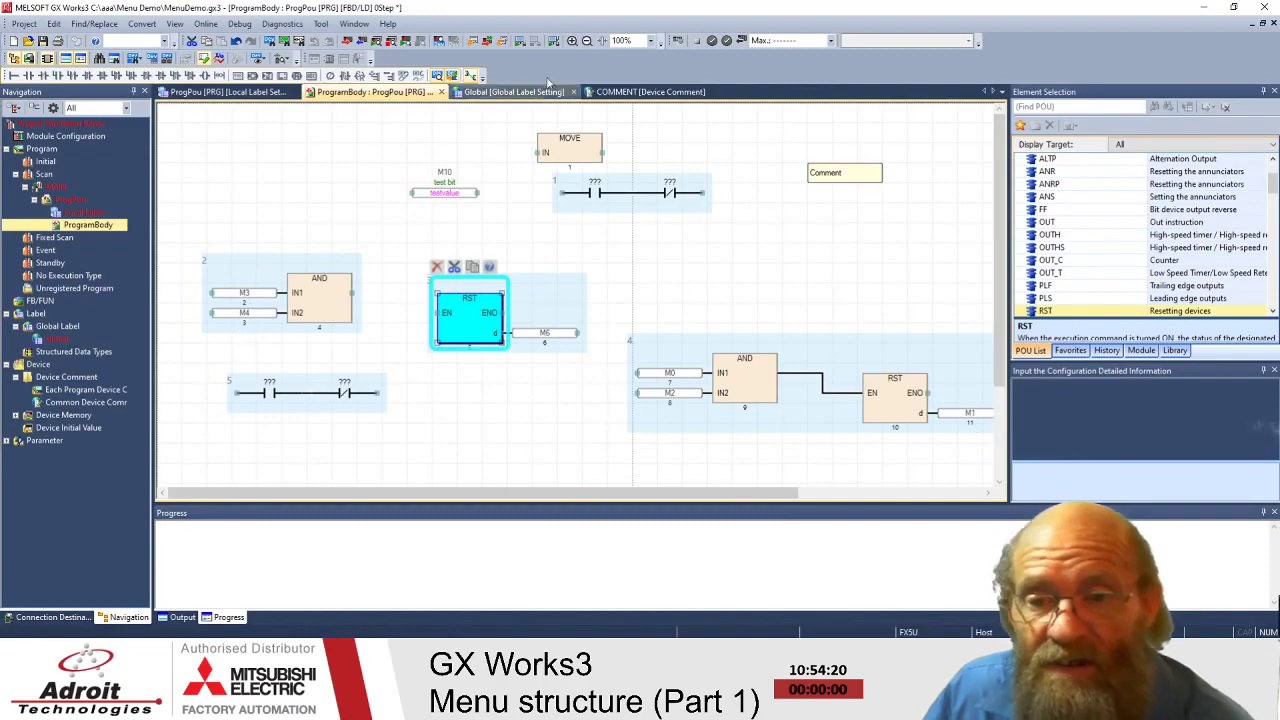
- Confirm GX Works3 version 1.060N under Help > Version Information, then return to the COMMENT table
click(645, 92)
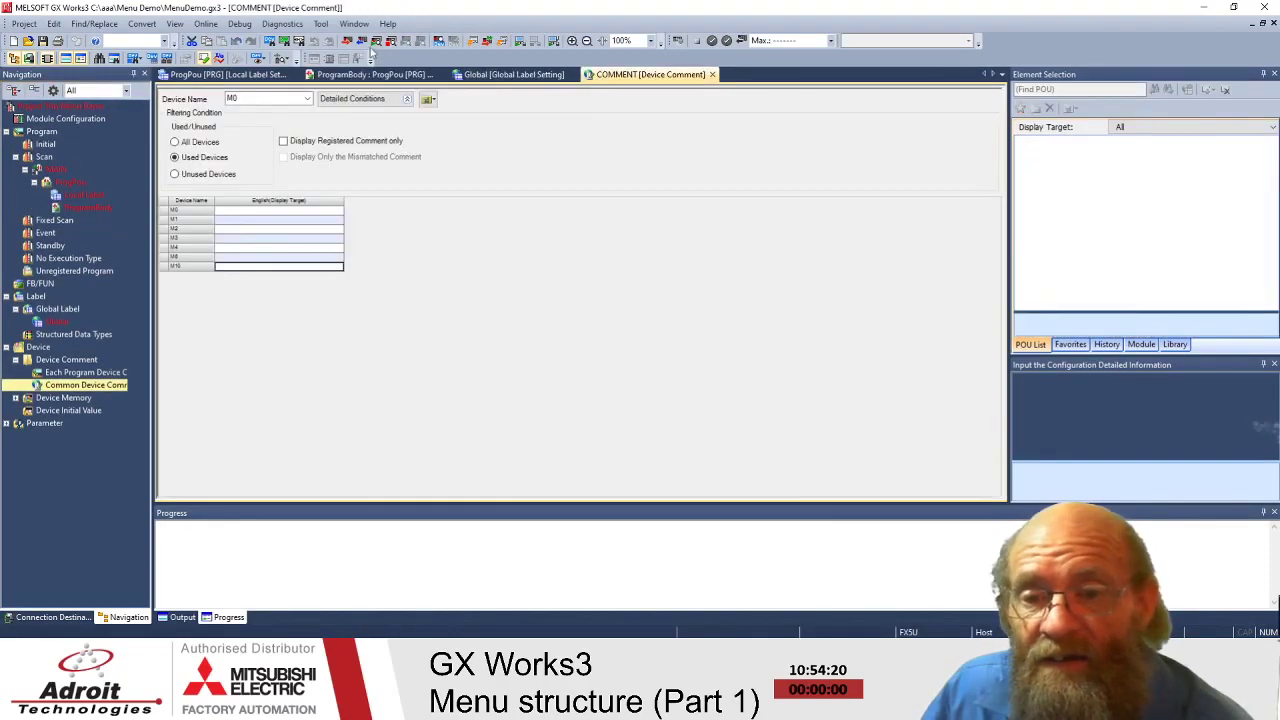
click(387, 23)
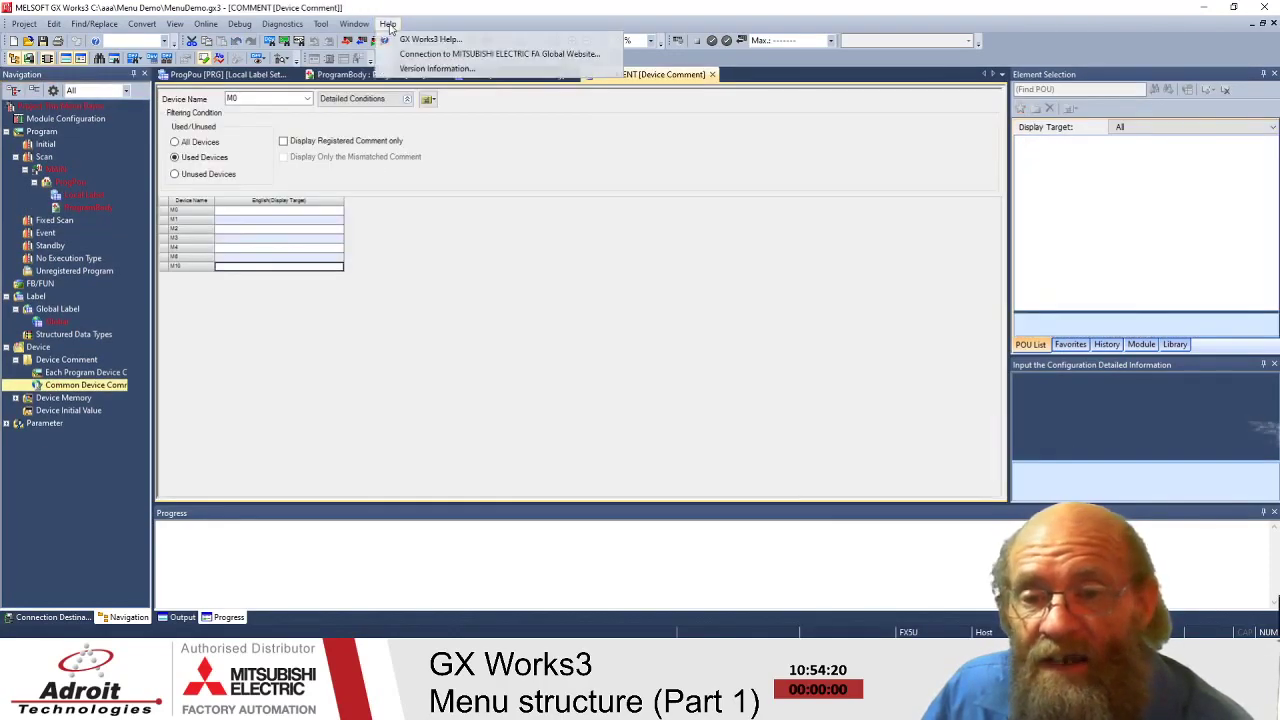
click(437, 69)
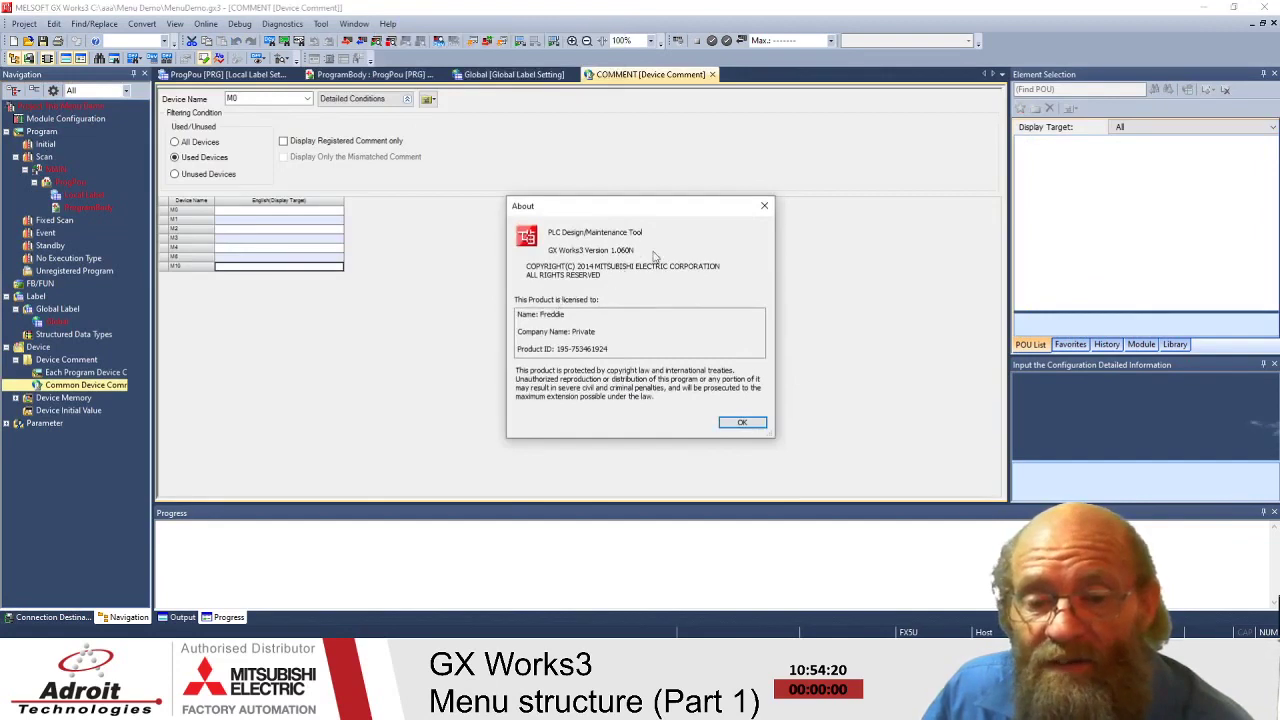
click(739, 423)
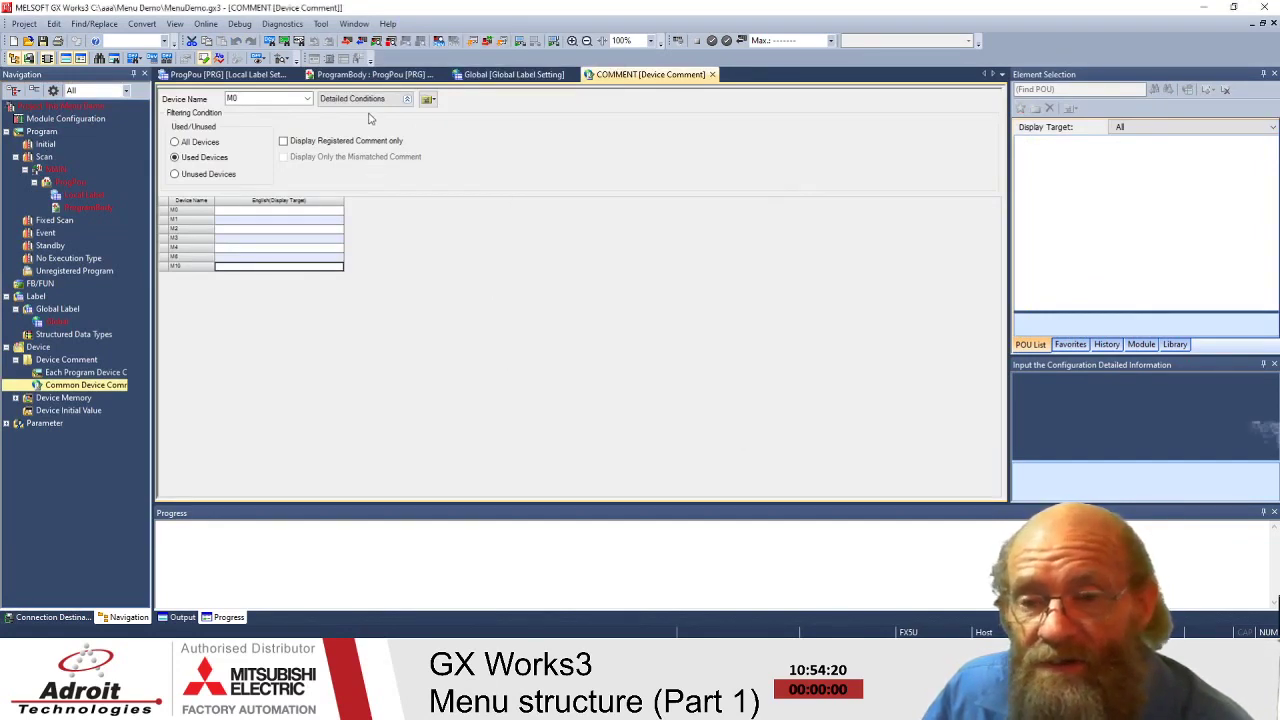
click(350, 76)
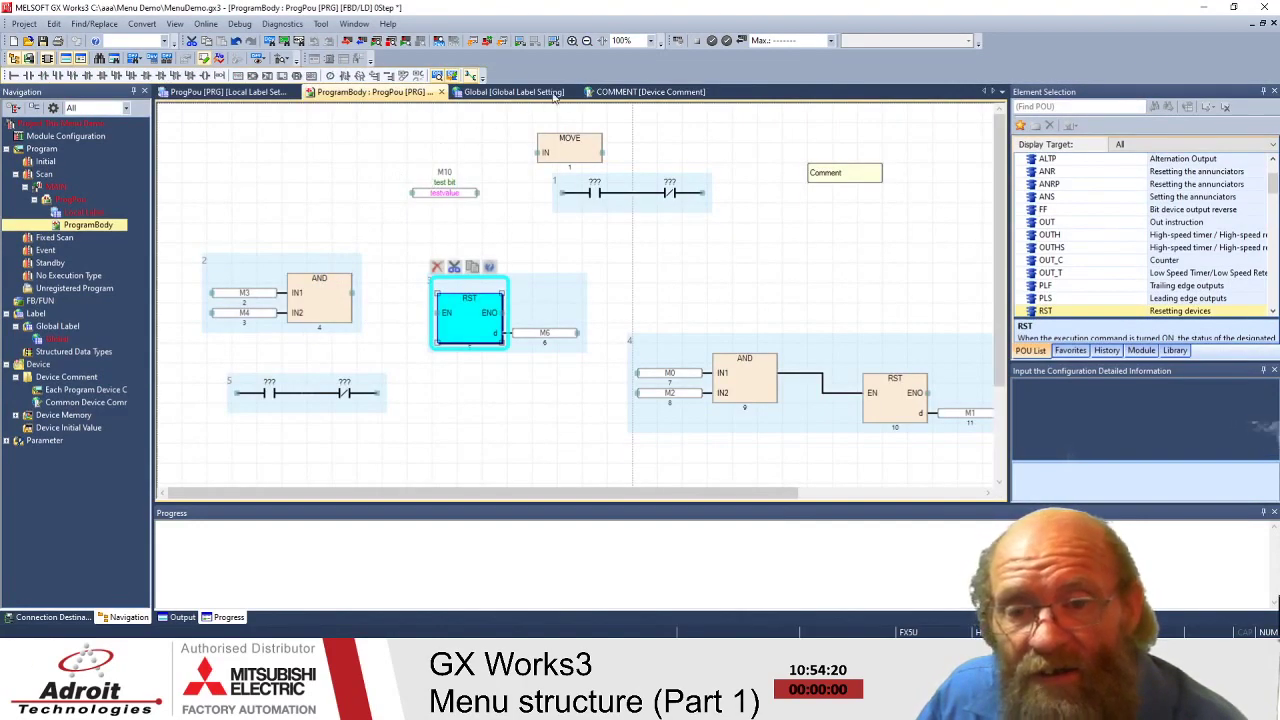
click(645, 91)
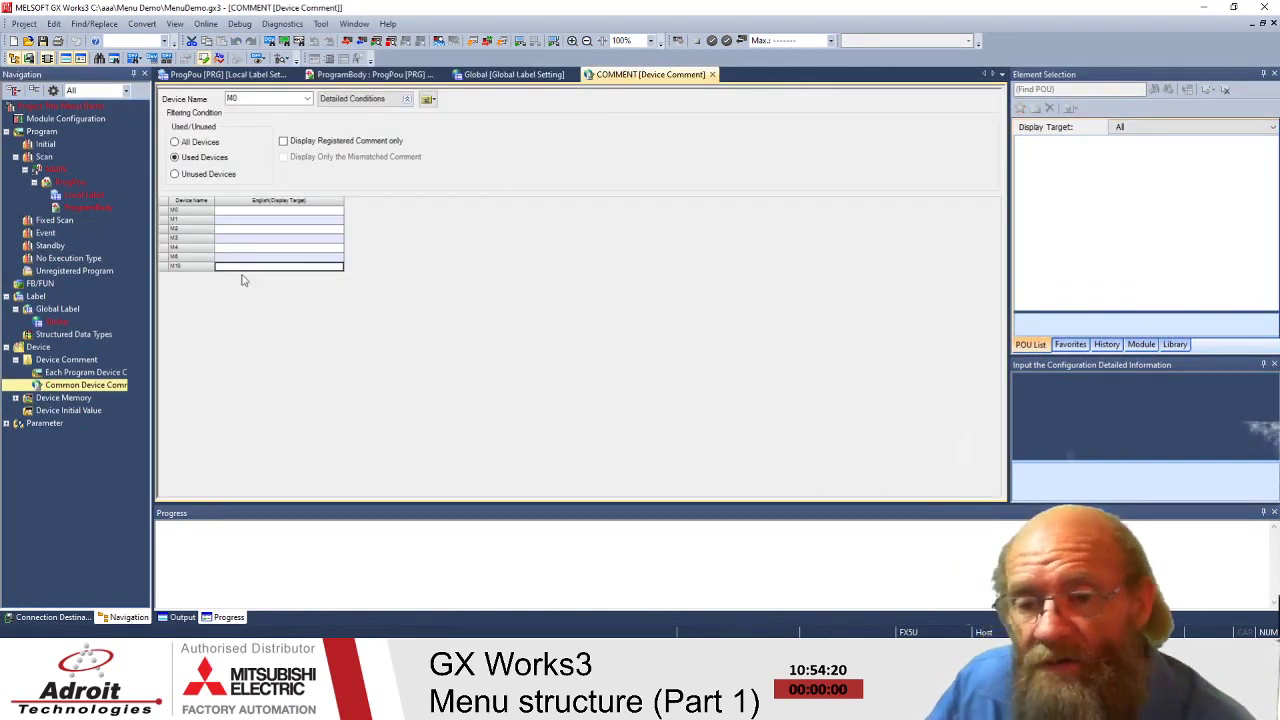
- Enter 'Test Menu Device' as M10's comment, then return to the ProgramBody sheet
double_click(240, 268)
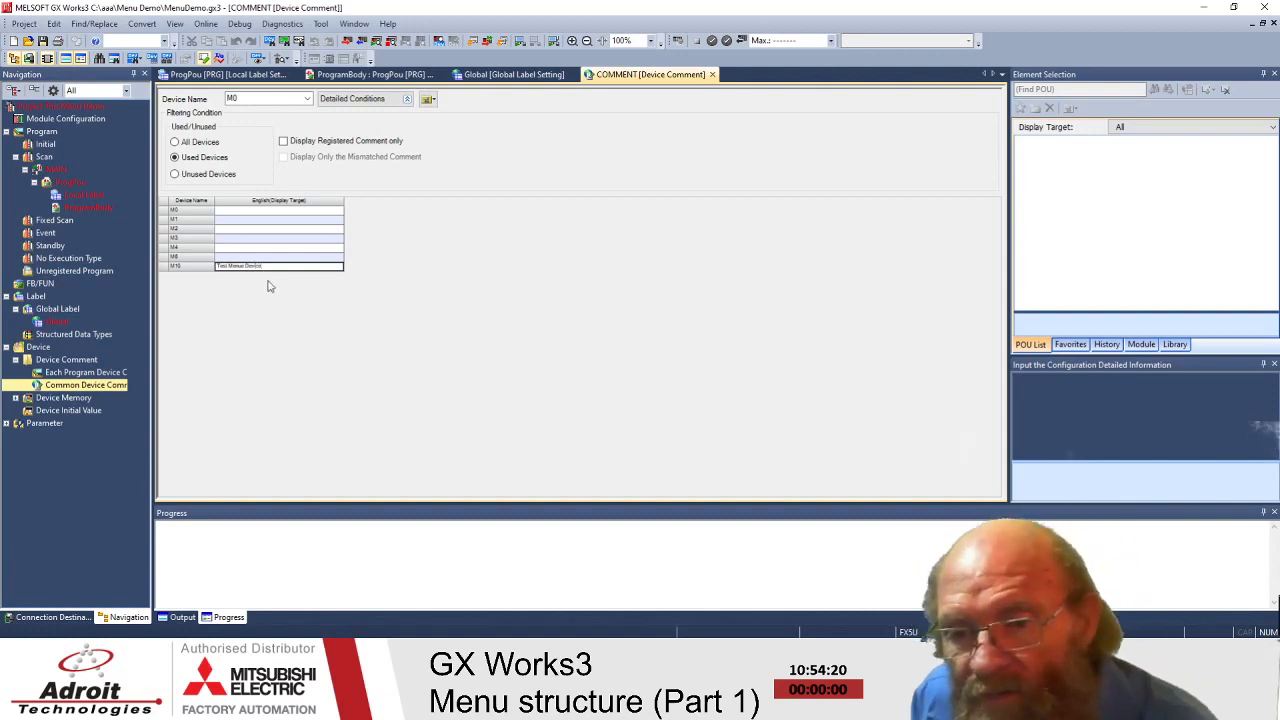
double_click(240, 265)
click(240, 265)
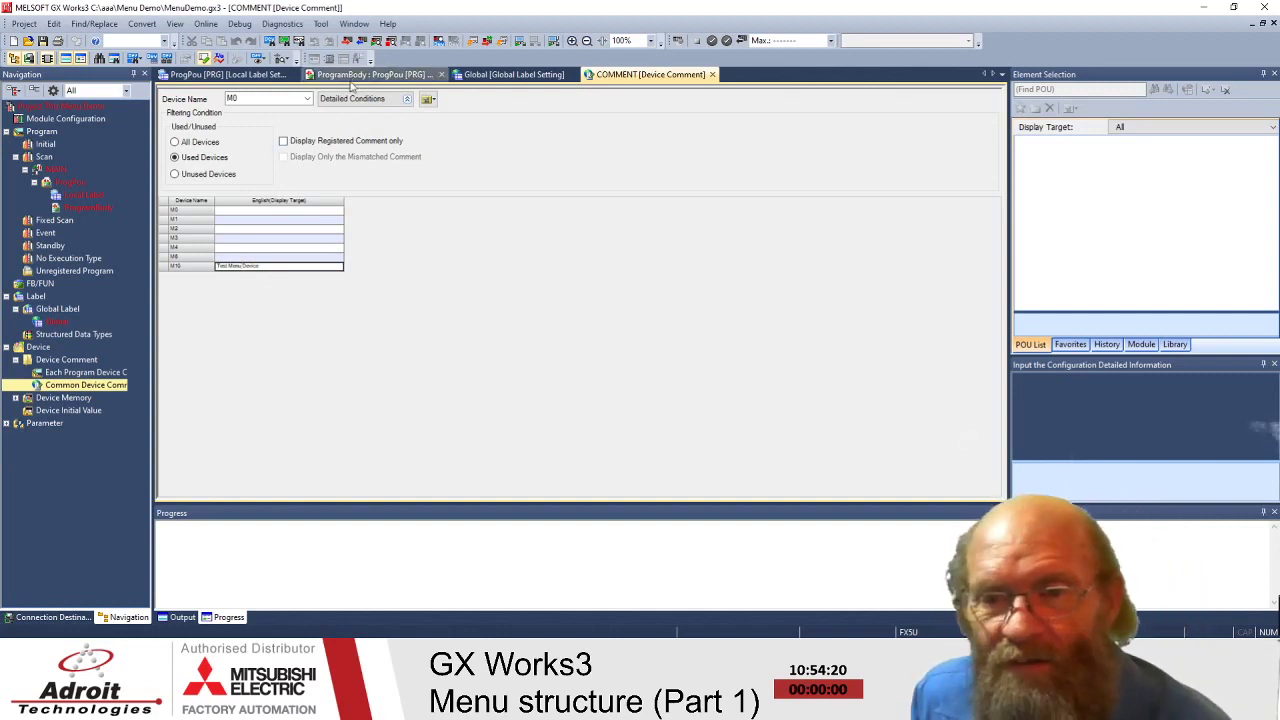
click(368, 74)
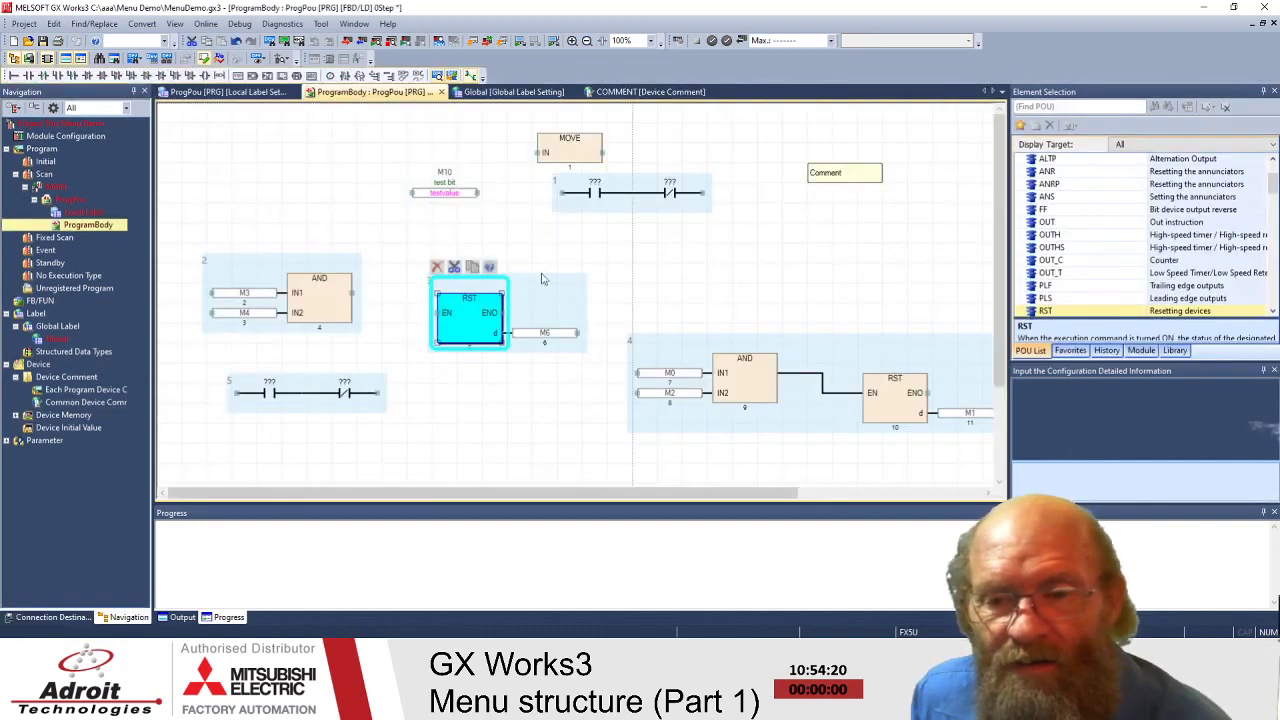
- Show comments for all devices in the Common Device Comment table
click(700, 278)
click(470, 252)
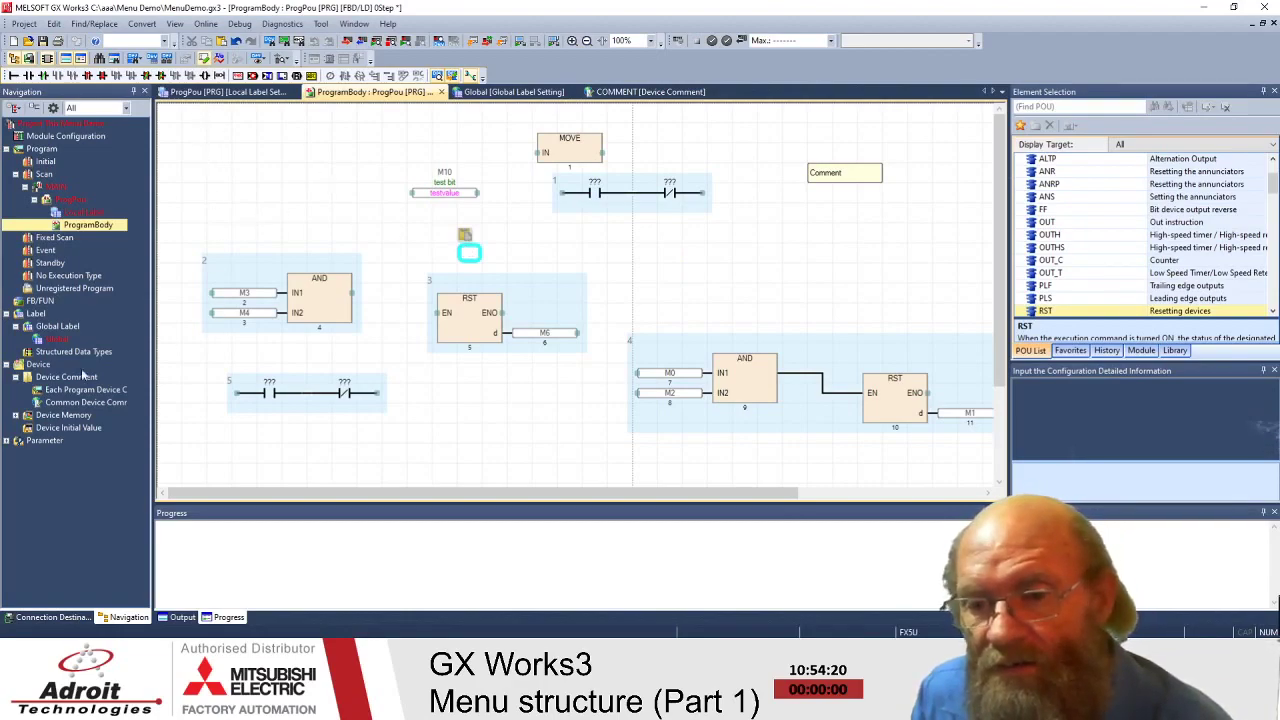
double_click(62, 404)
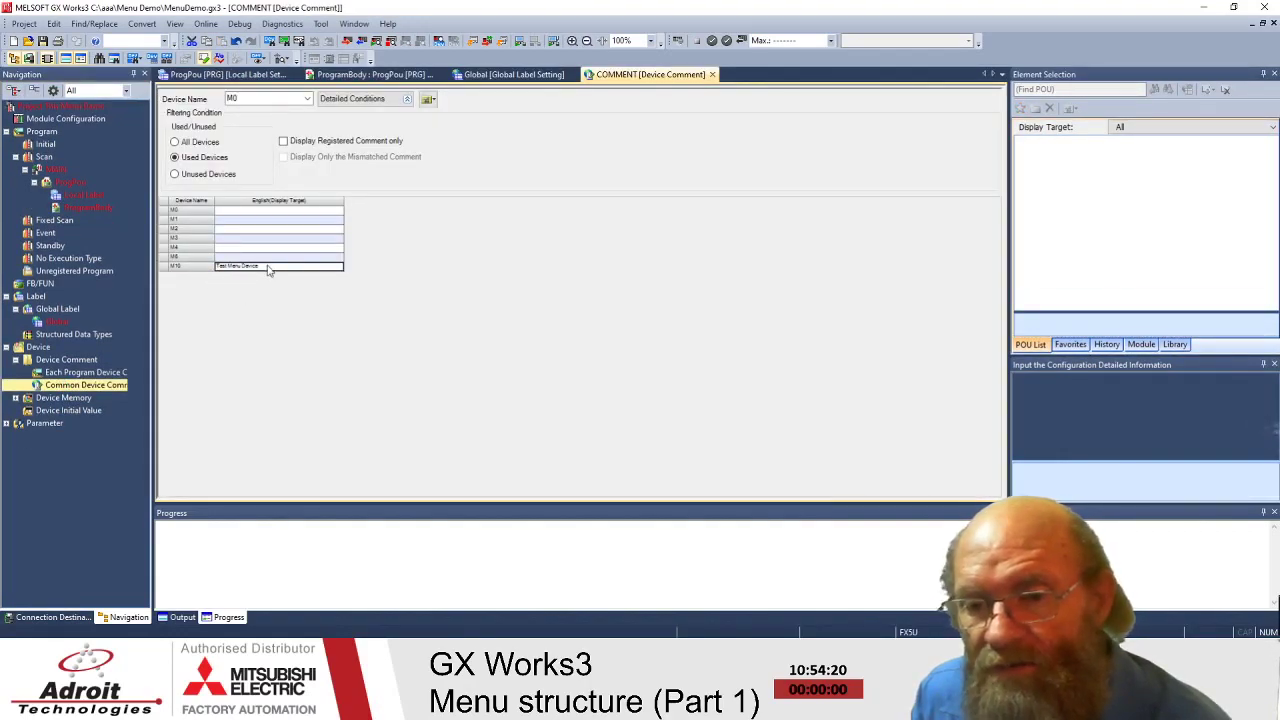
click(195, 142)
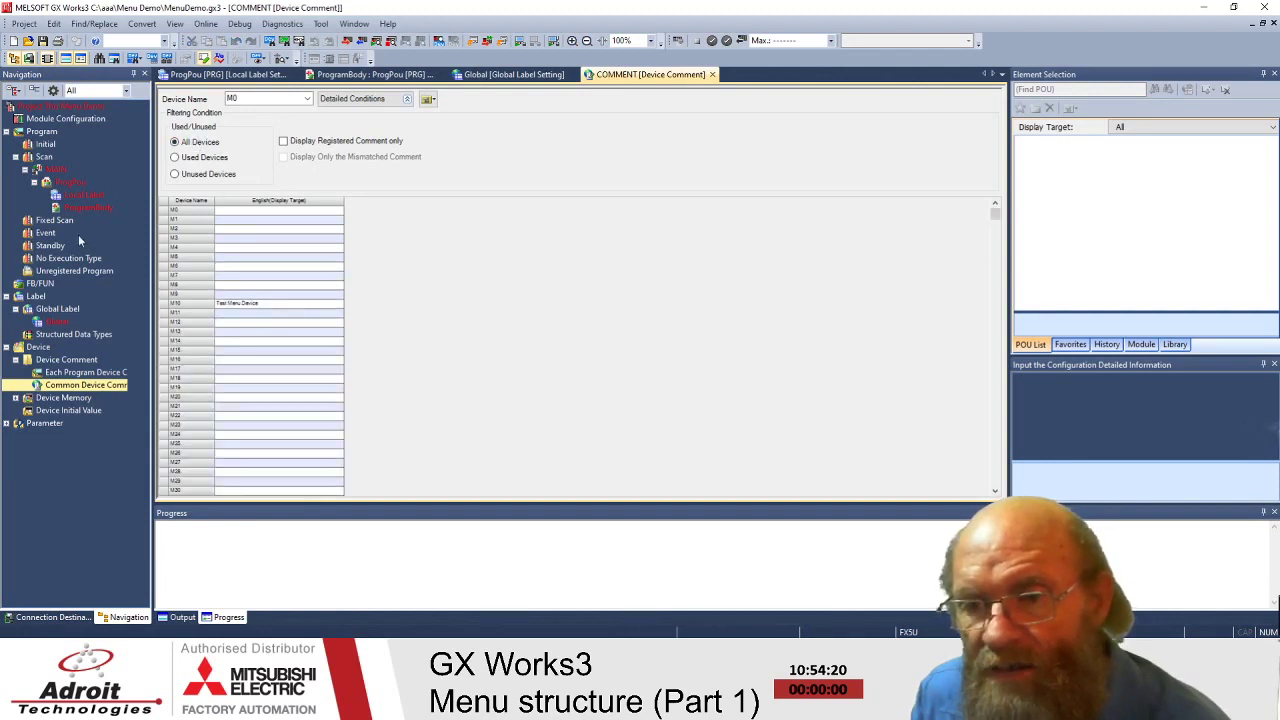
- On the ProgramBody sheet, drag the M10 test bit element further left
double_click(86, 208)
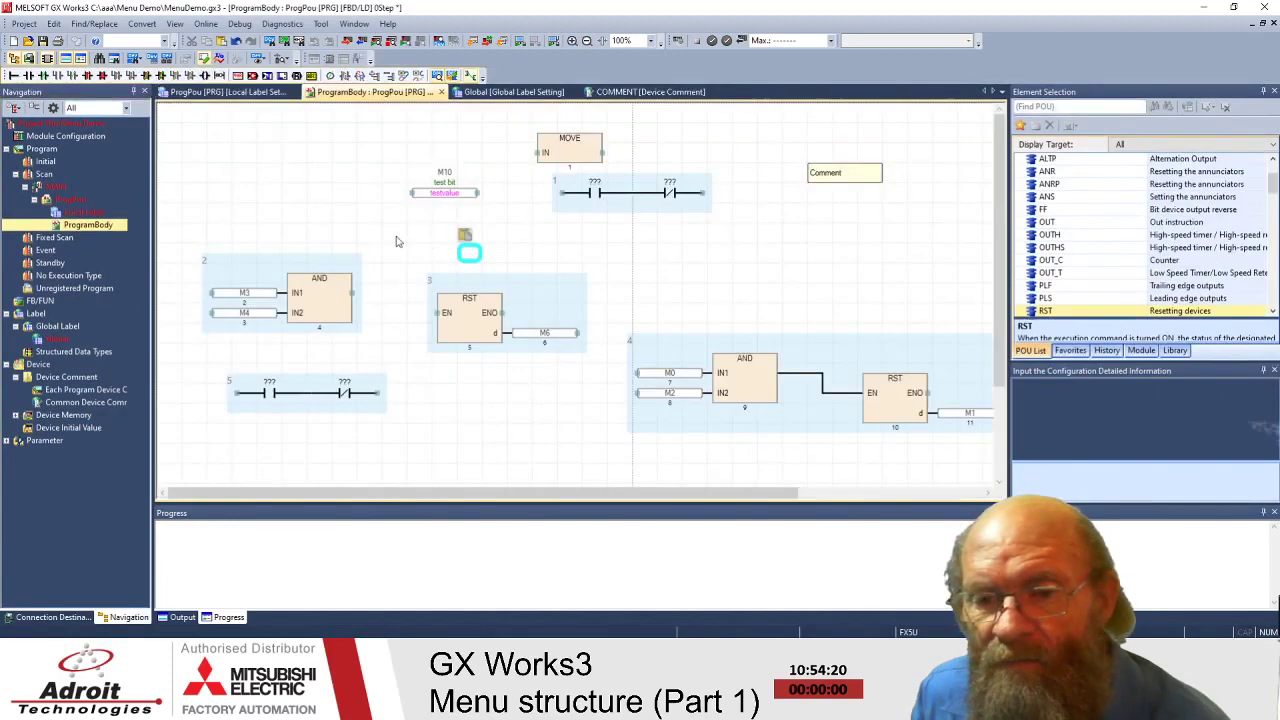
click(455, 199)
drag(455, 199, 355, 200)
click(425, 207)
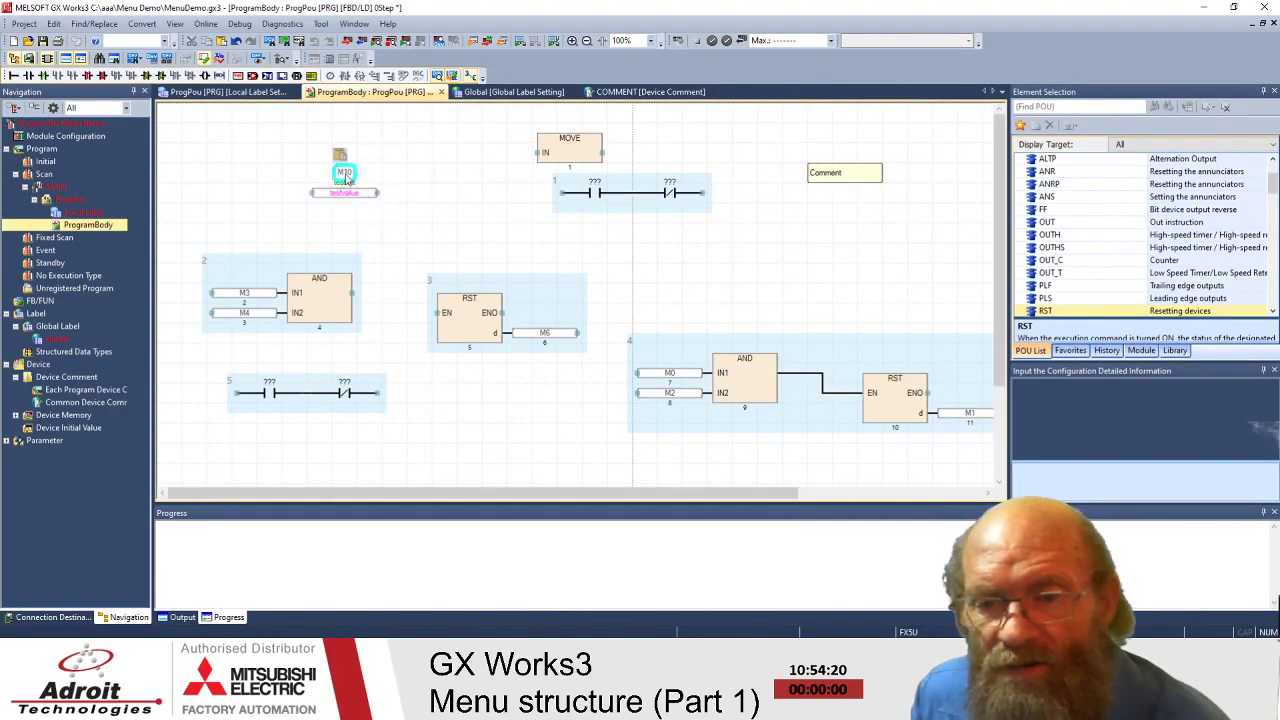
- Open View > Multiple Comments > Read Comment
click(174, 24)
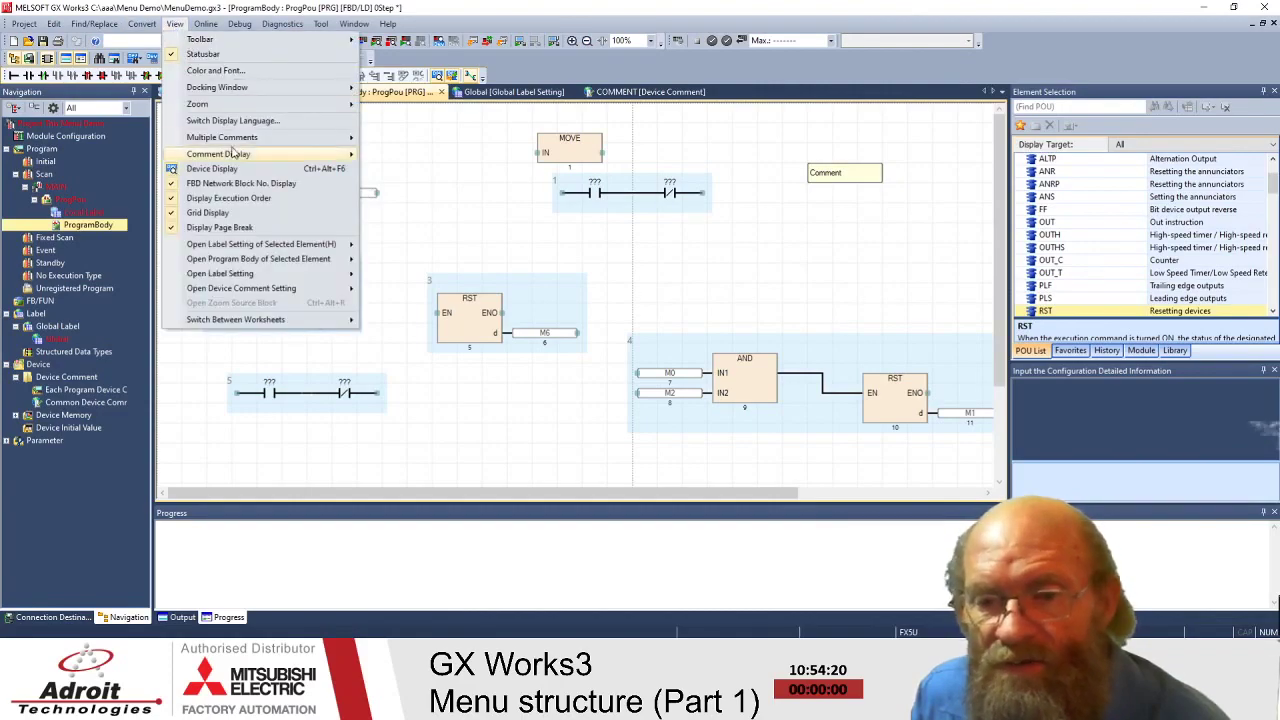
mouse_move(231, 152)
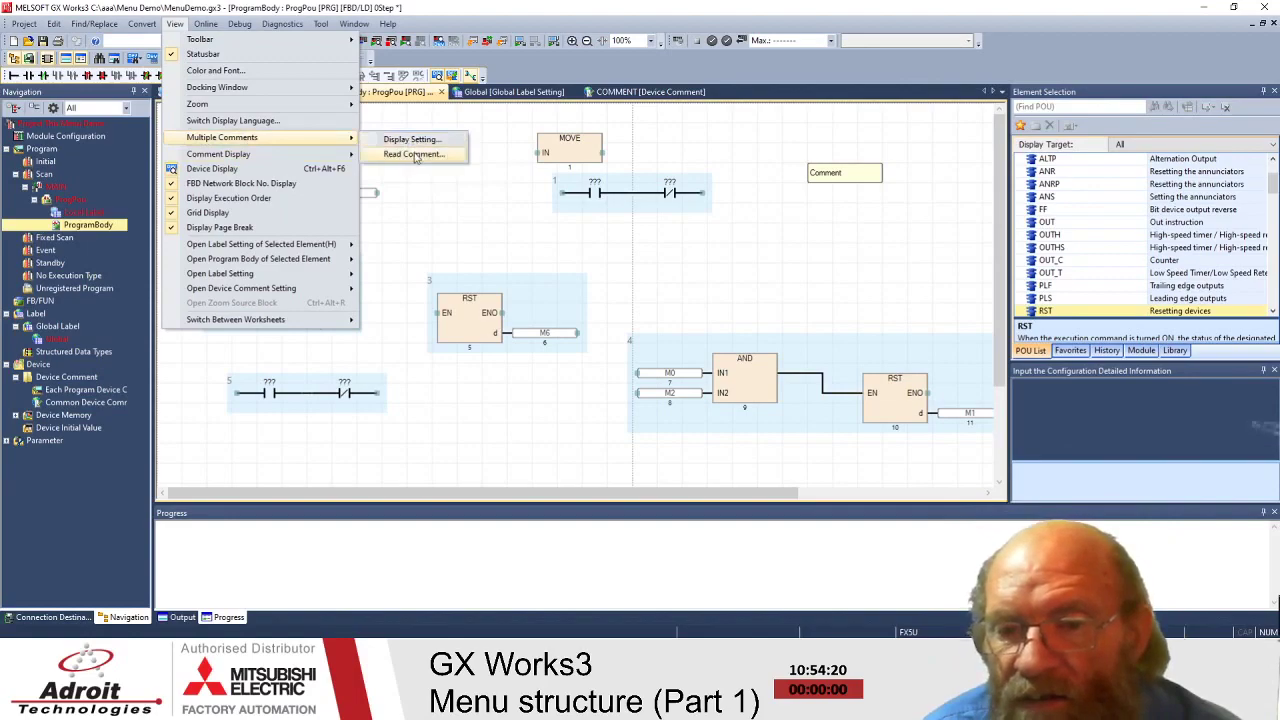
click(413, 155)
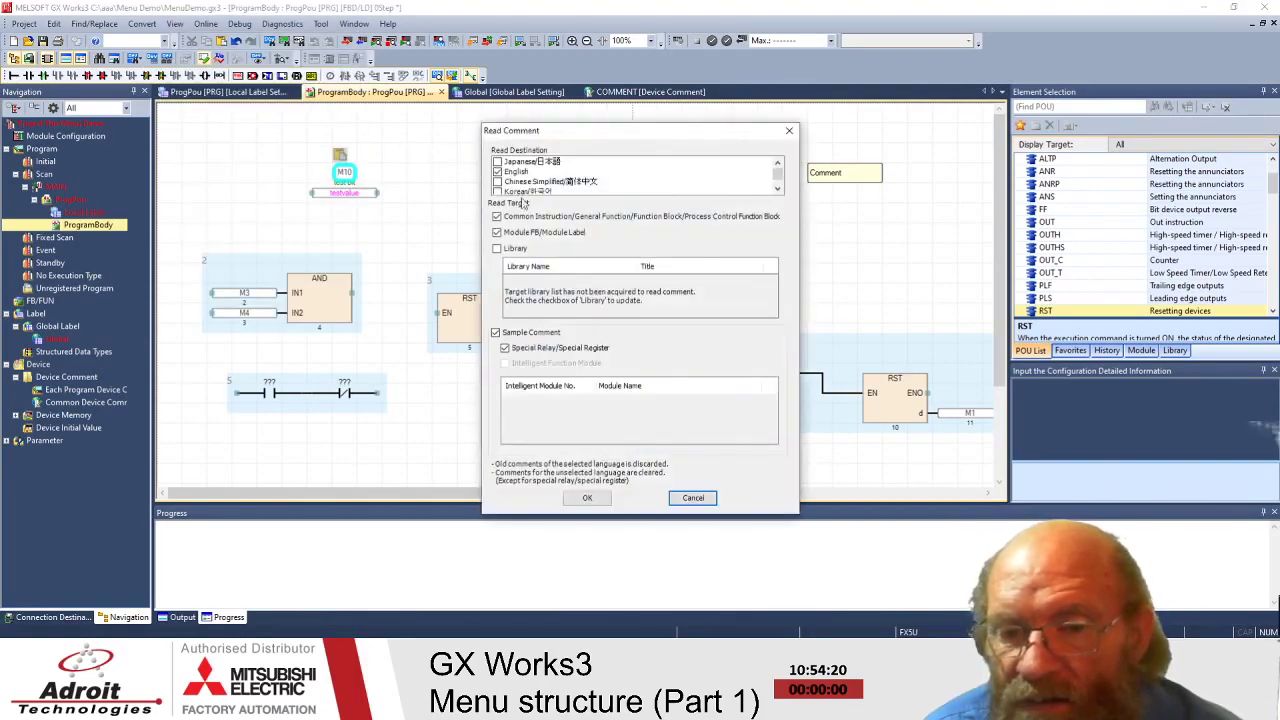
- Read comments into the project with only English checked as the read destination, confirming with Yes
drag(777, 174, 779, 175)
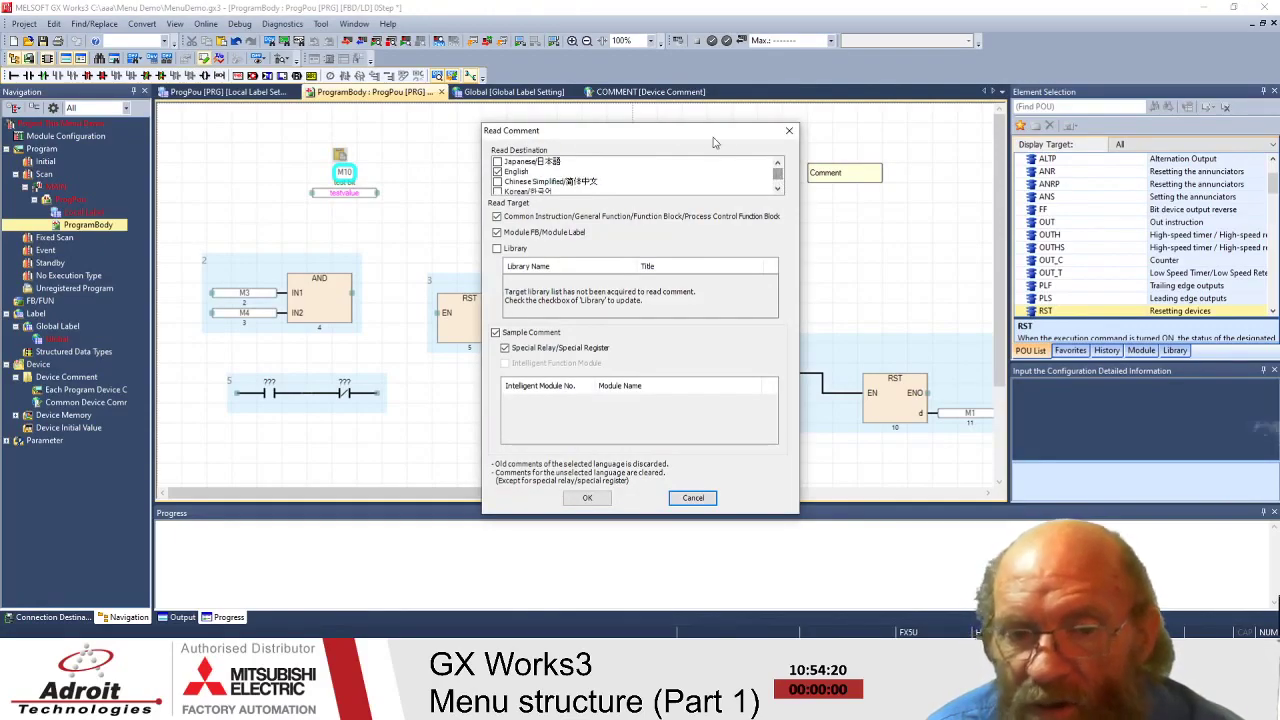
drag(705, 133, 673, 86)
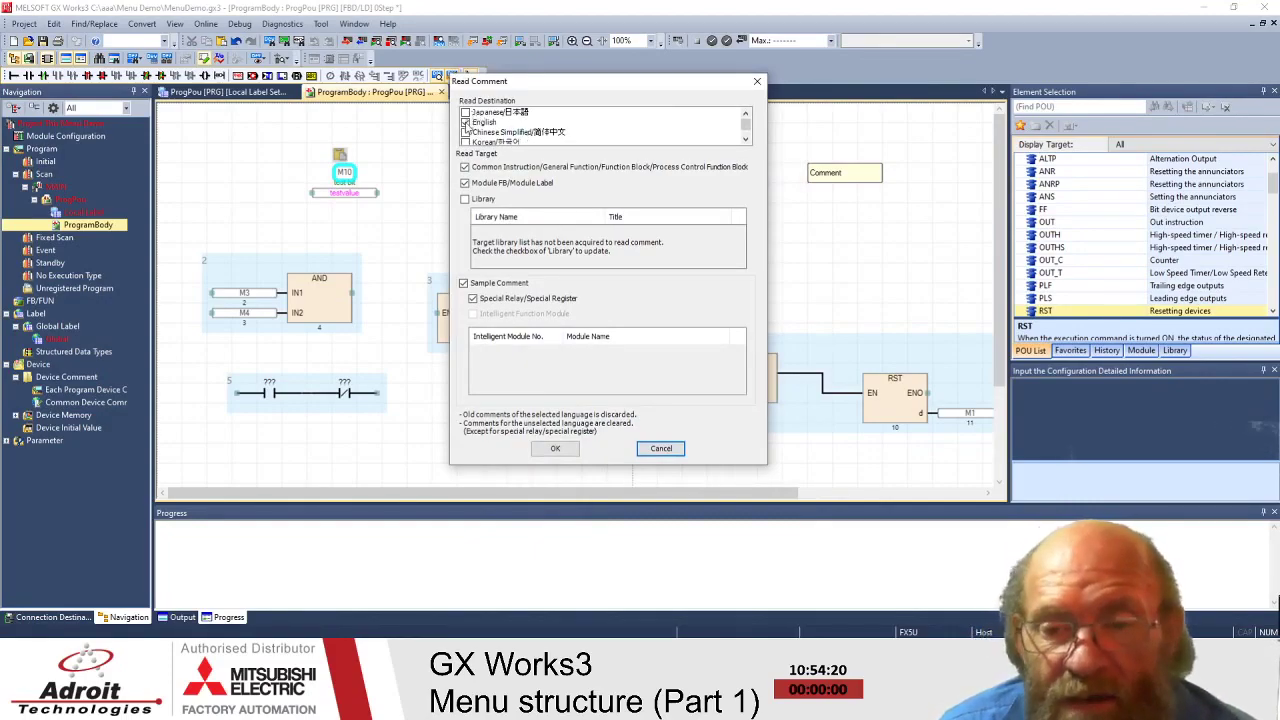
click(465, 123)
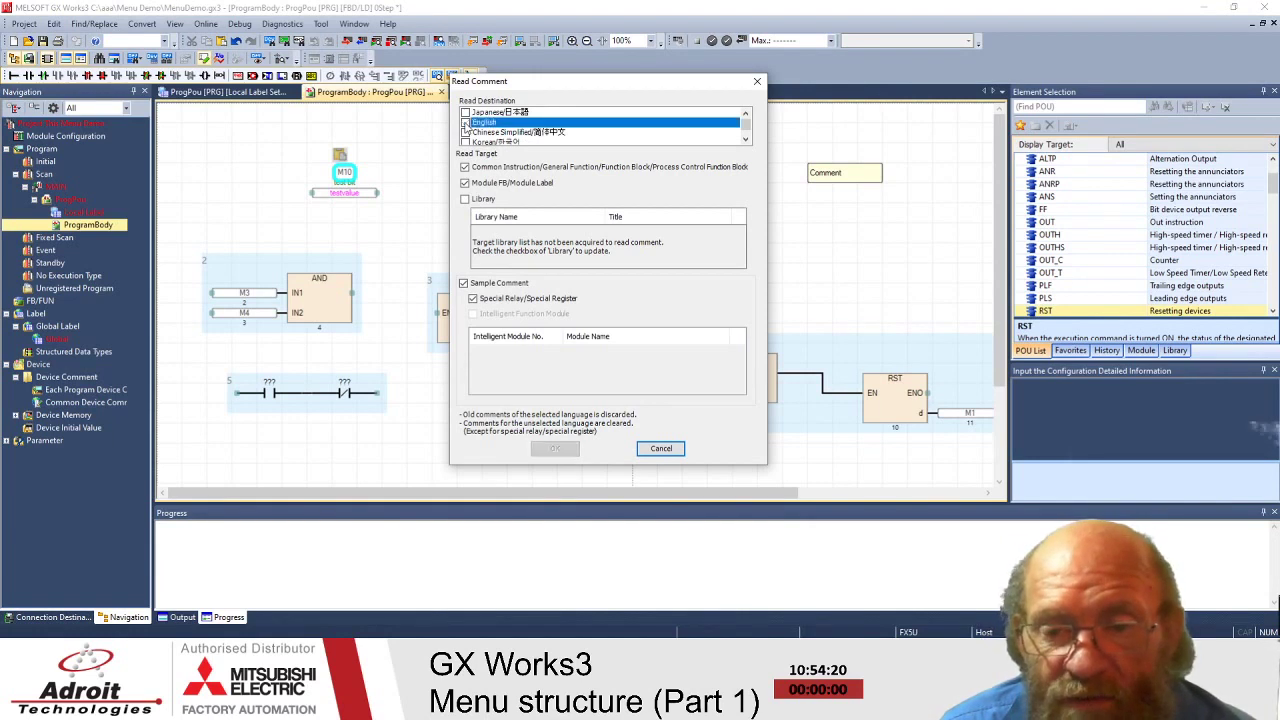
click(465, 112)
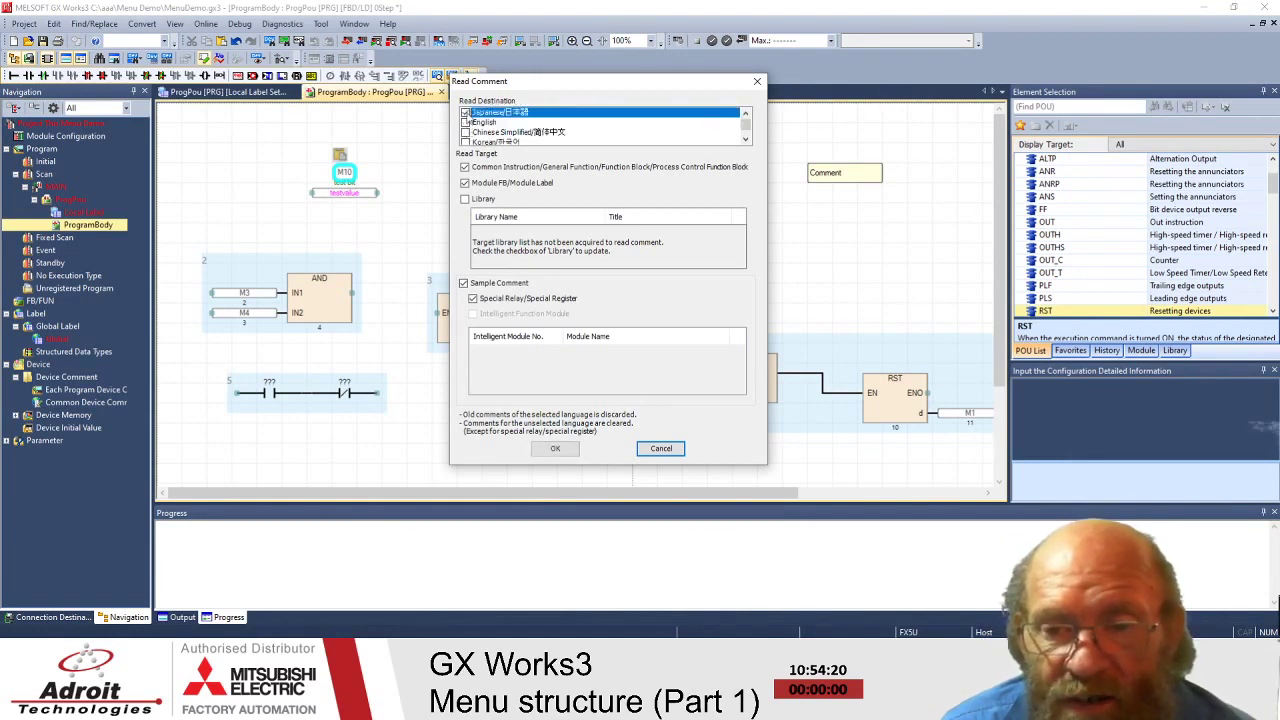
click(465, 113)
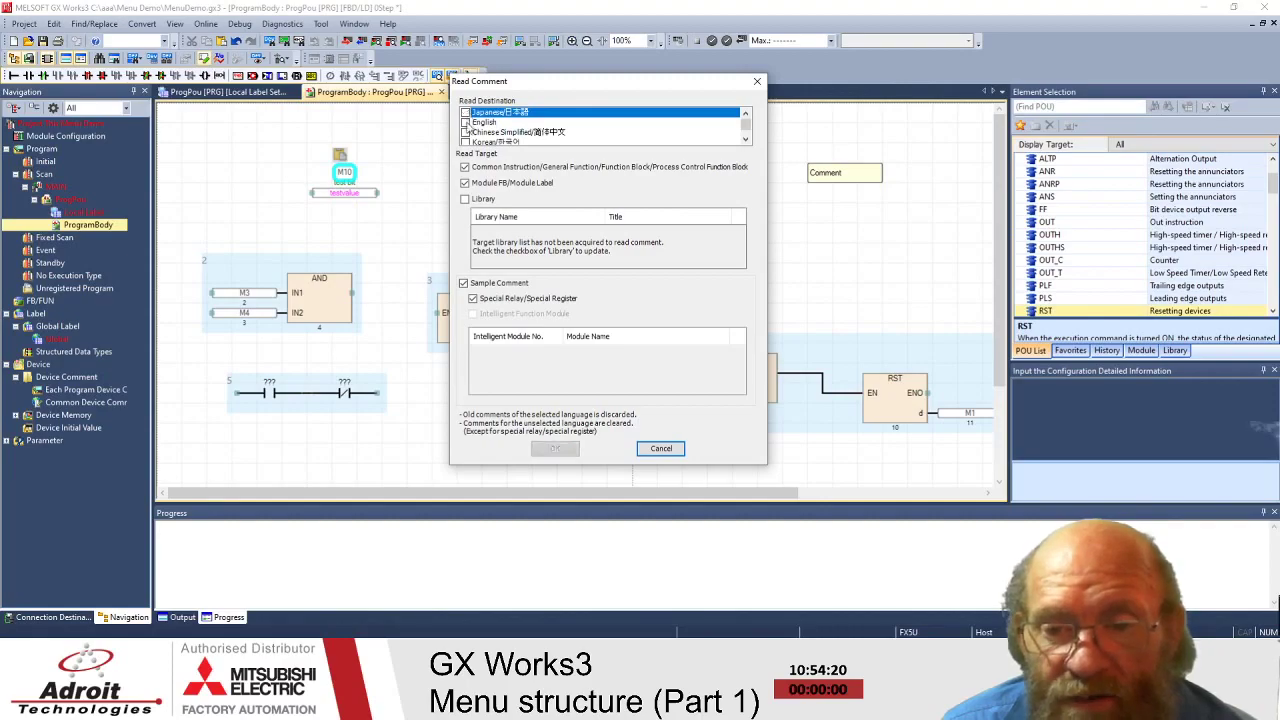
click(466, 123)
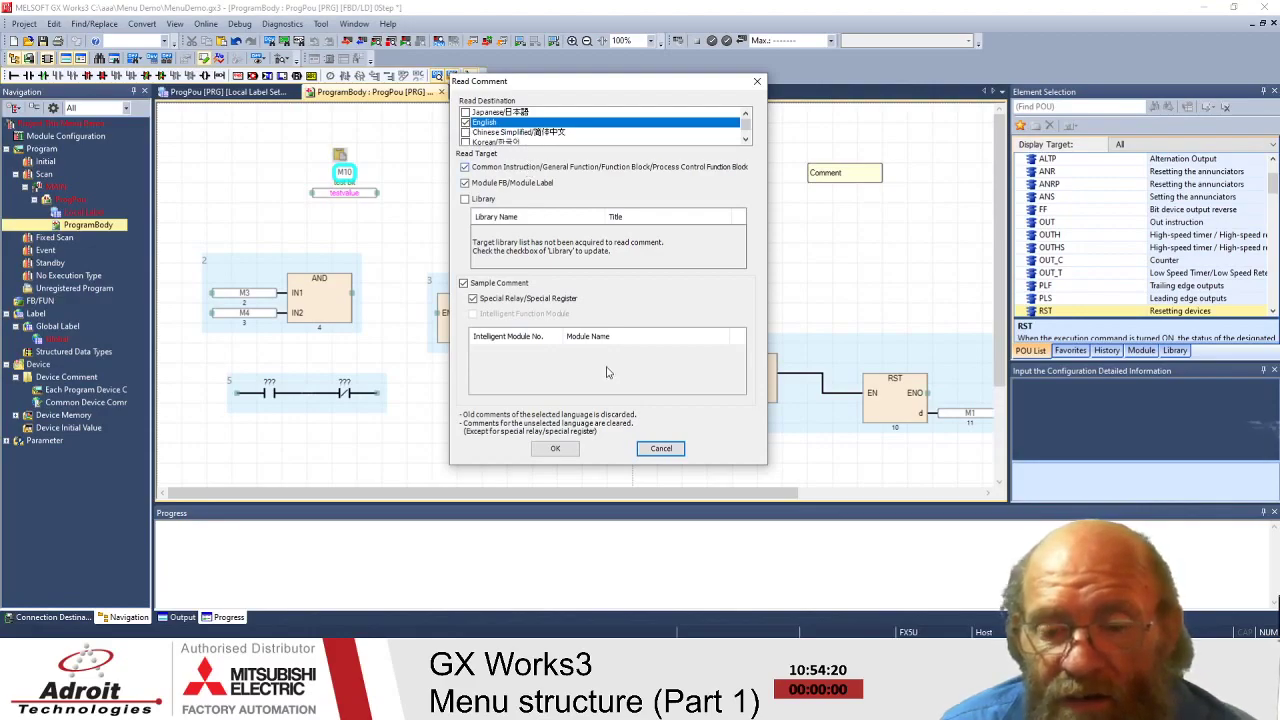
click(556, 449)
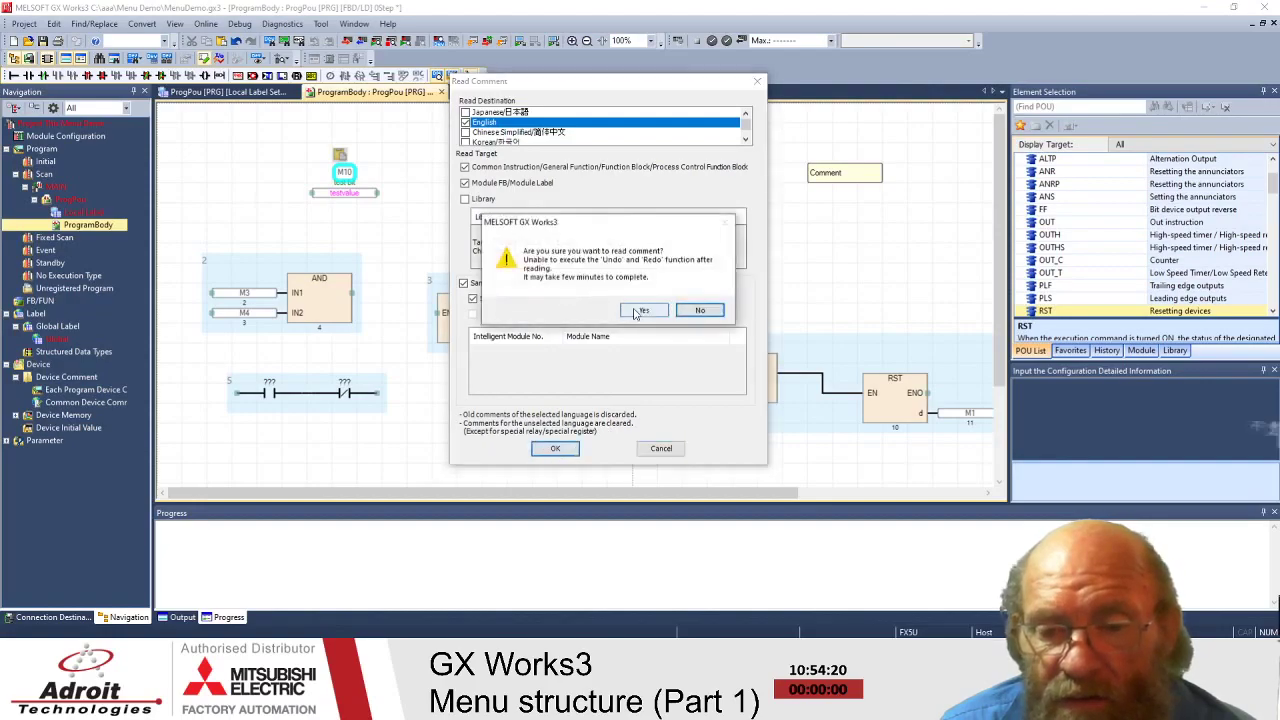
click(642, 311)
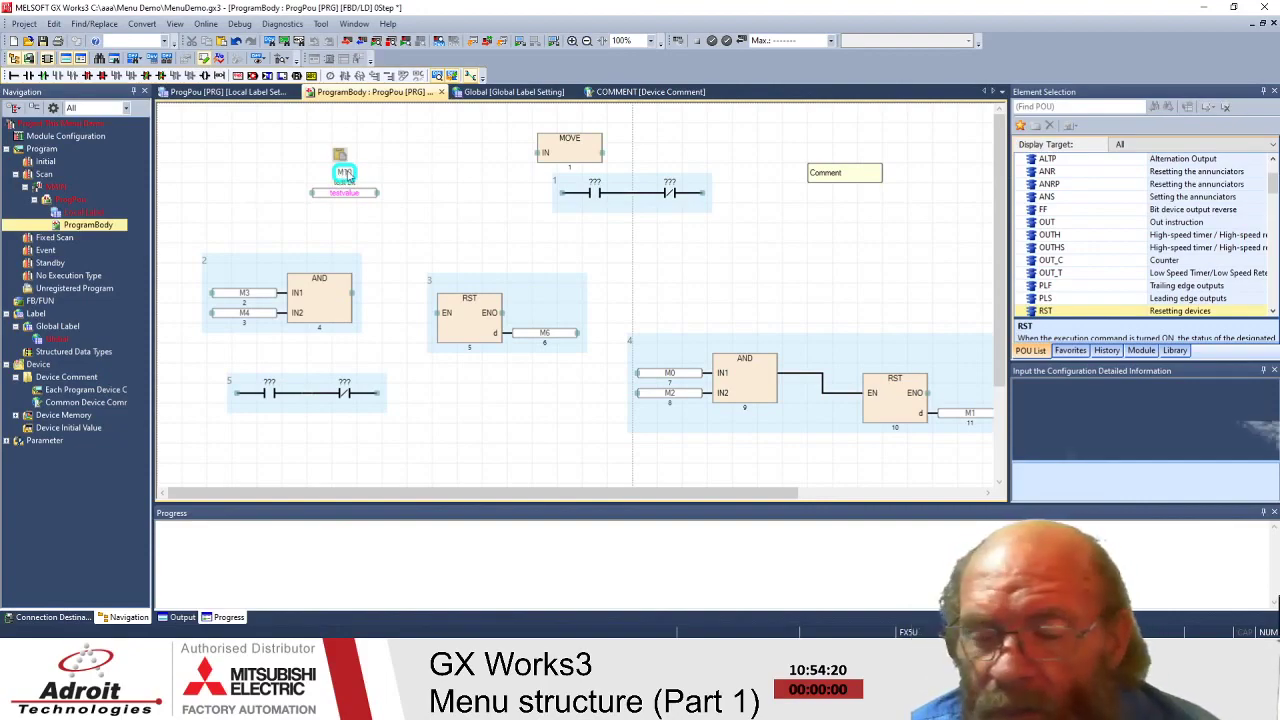
- Look at the M10 element's context menu without choosing anything, then browse the Online menu
right_click(346, 175)
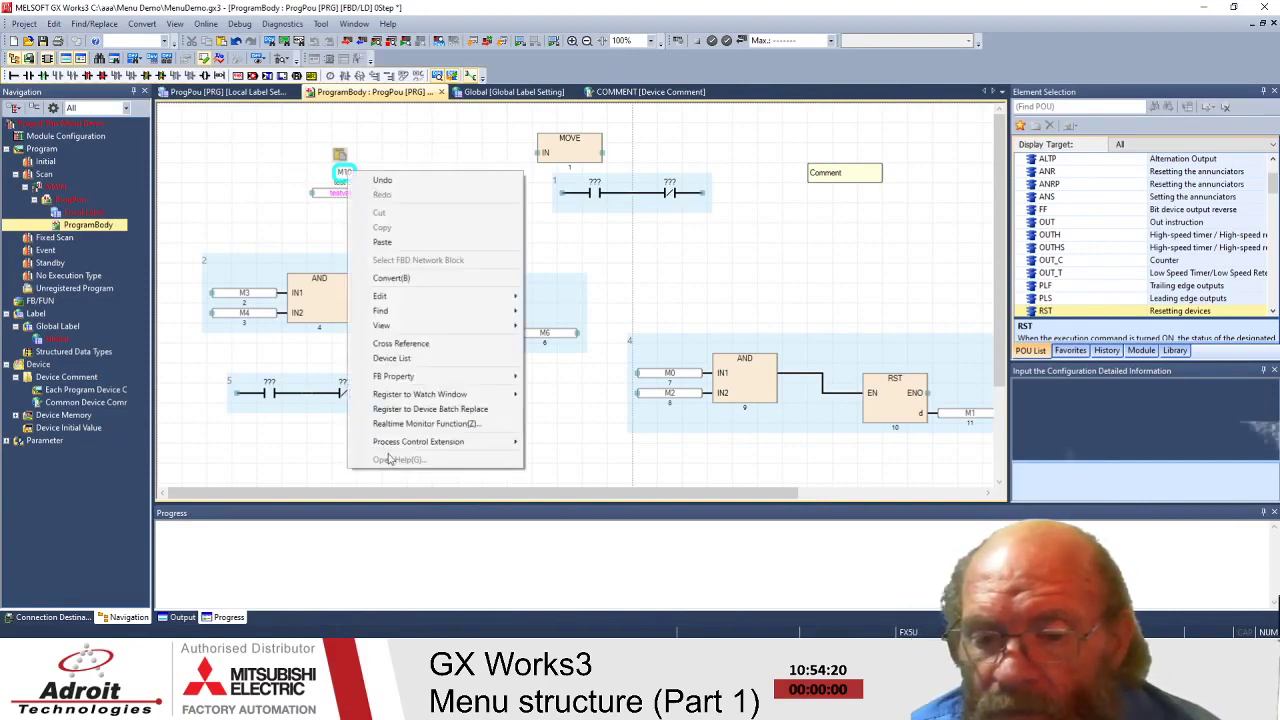
mouse_move(401, 449)
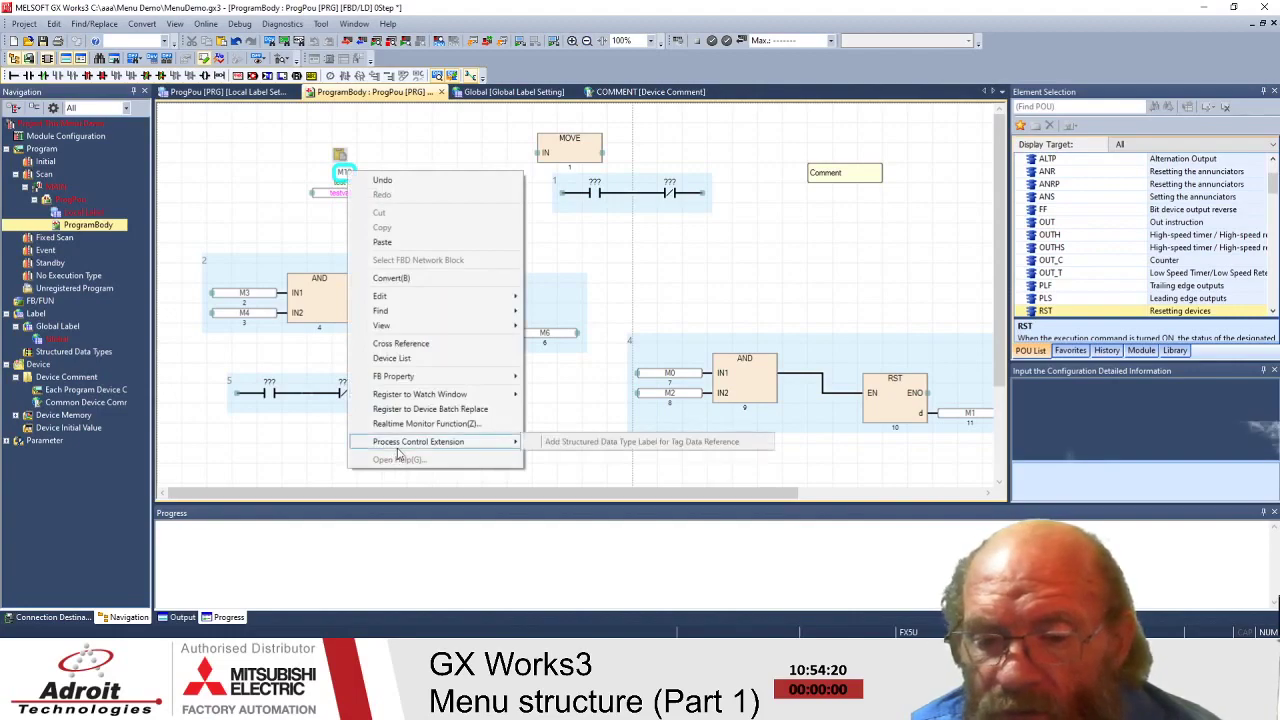
click(244, 208)
click(205, 23)
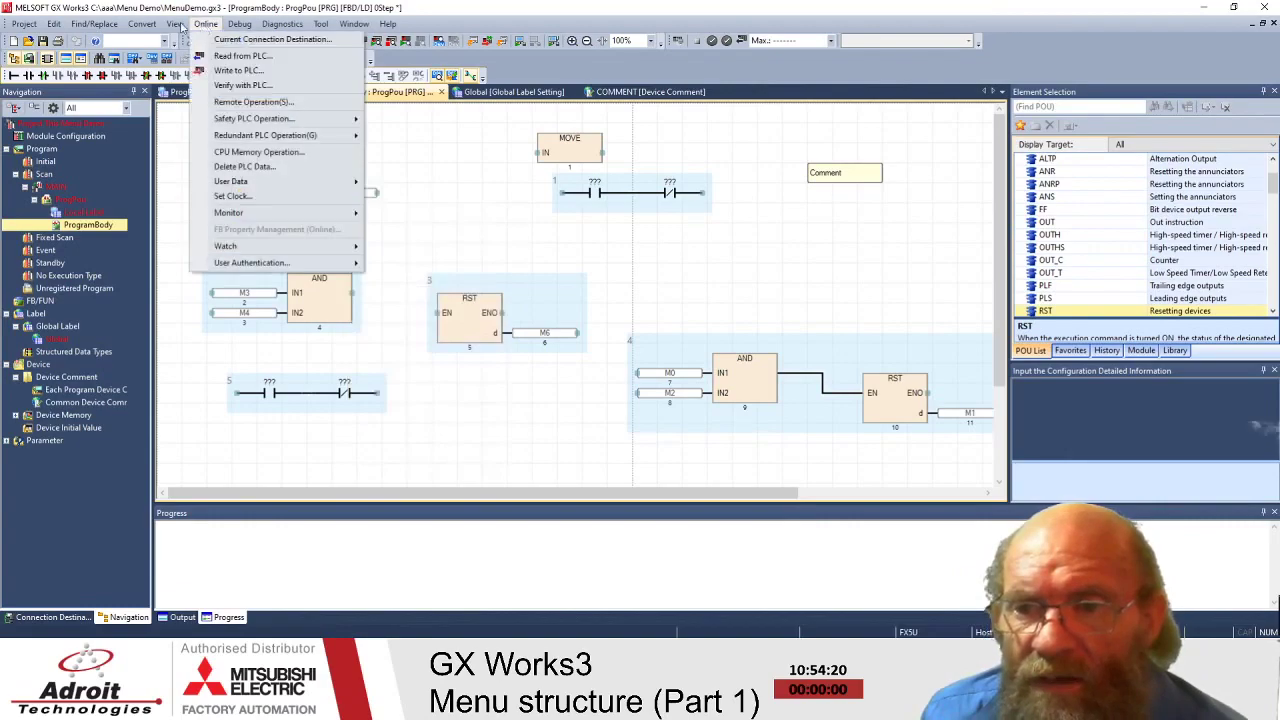
mouse_move(153, 25)
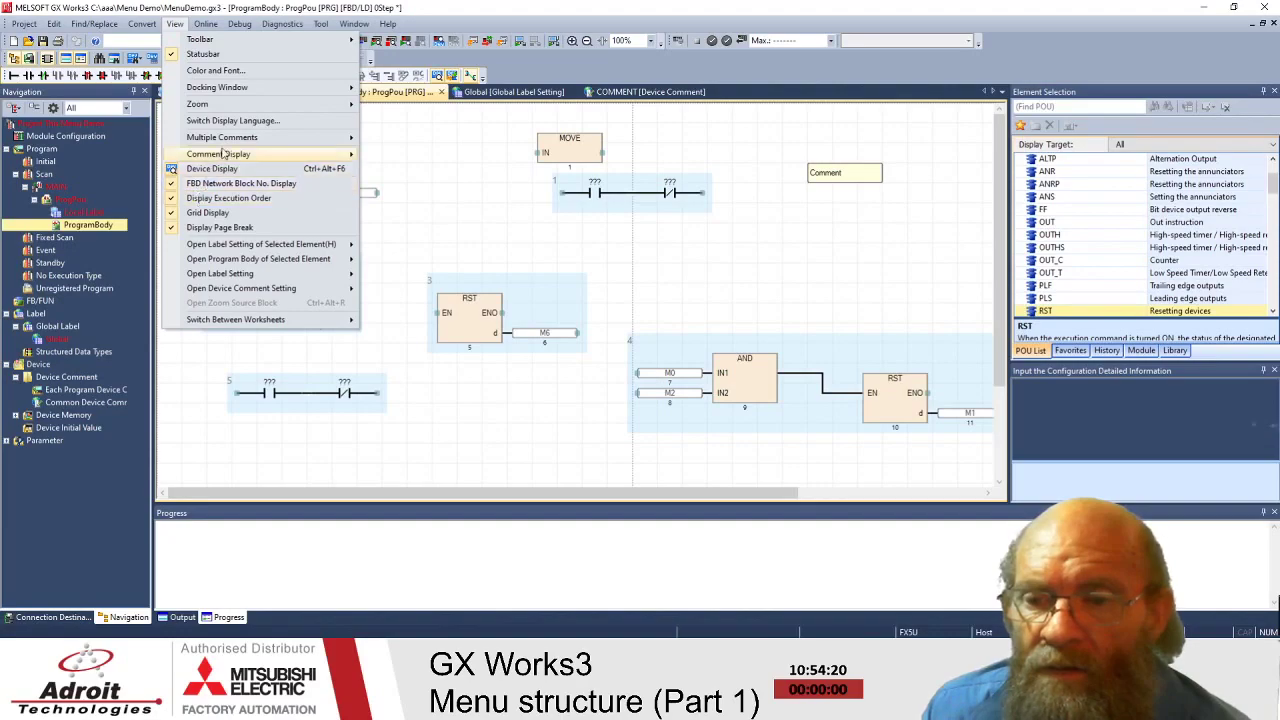
- Turn on View > Comment Display > Device/Label Comment so M10 shows 'test bit'
mouse_move(222, 155)
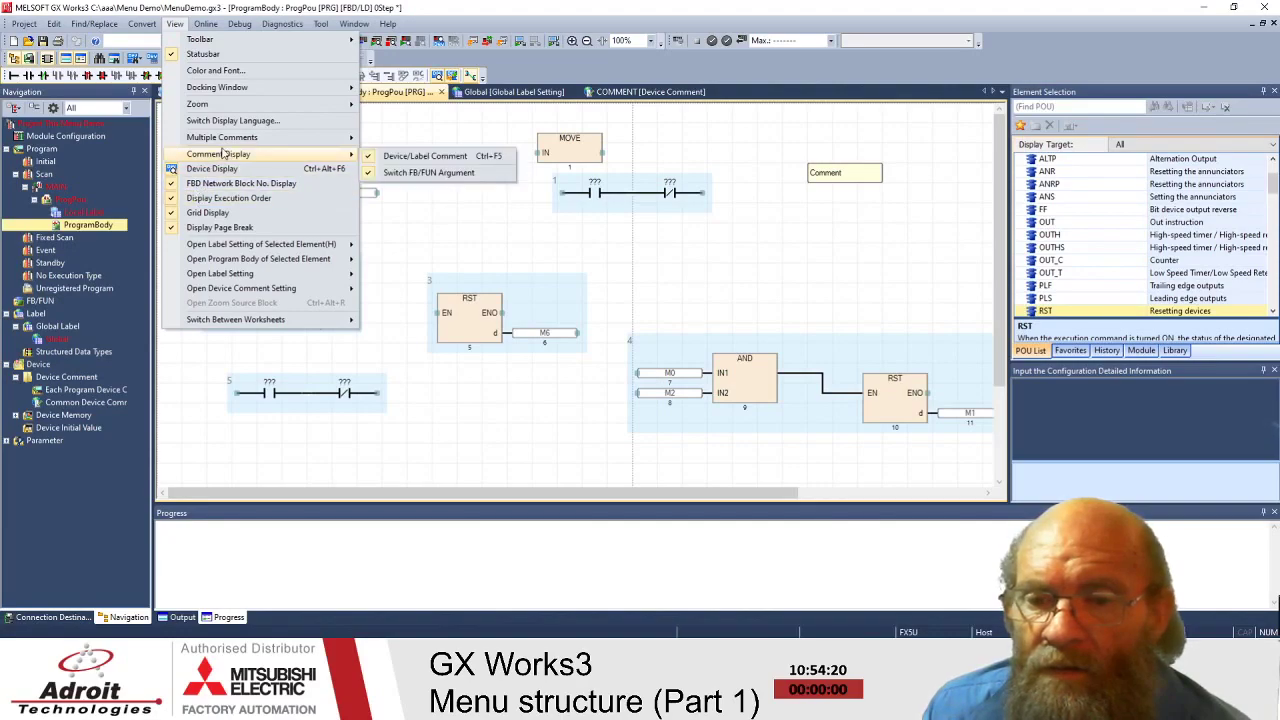
click(403, 158)
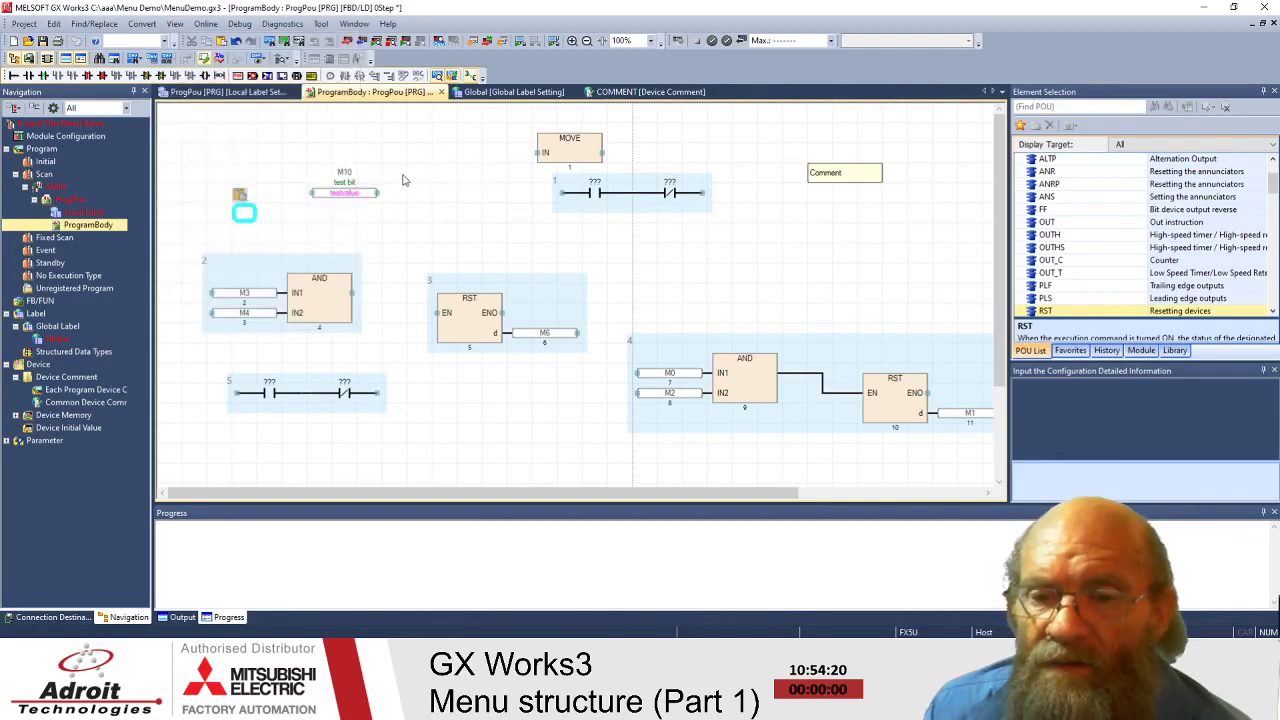
click(174, 23)
mouse_move(228, 160)
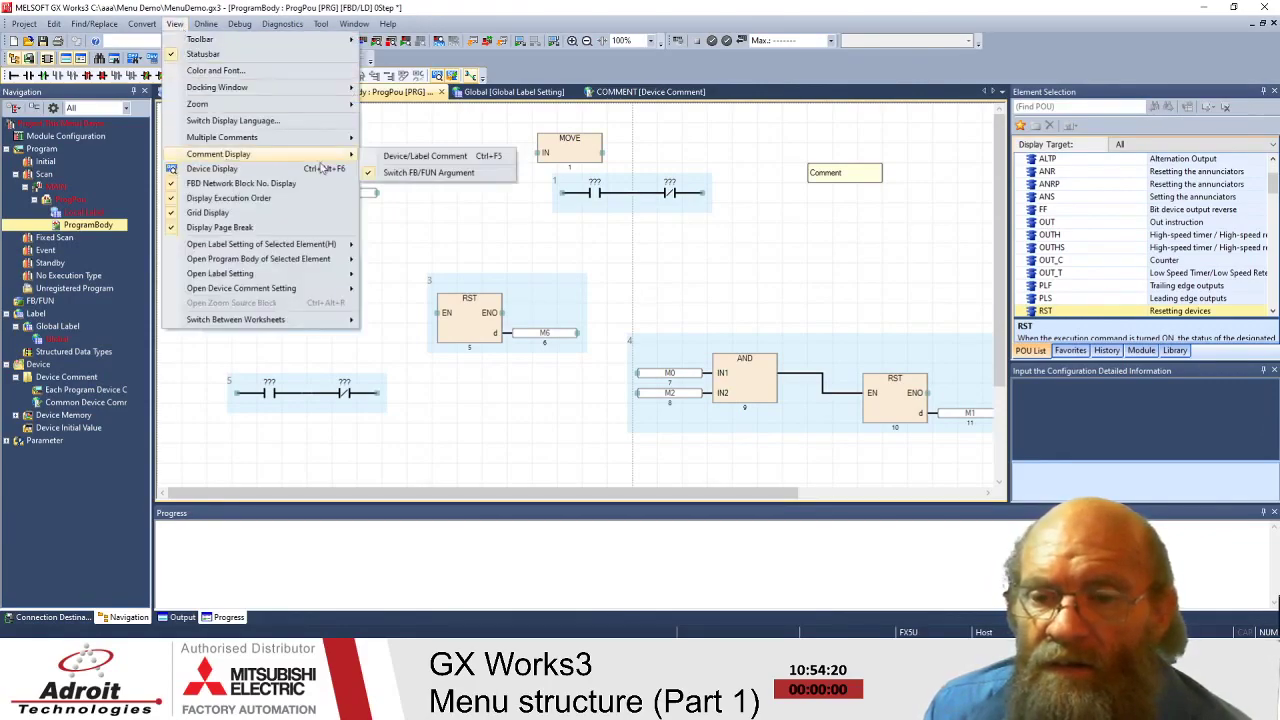
click(378, 160)
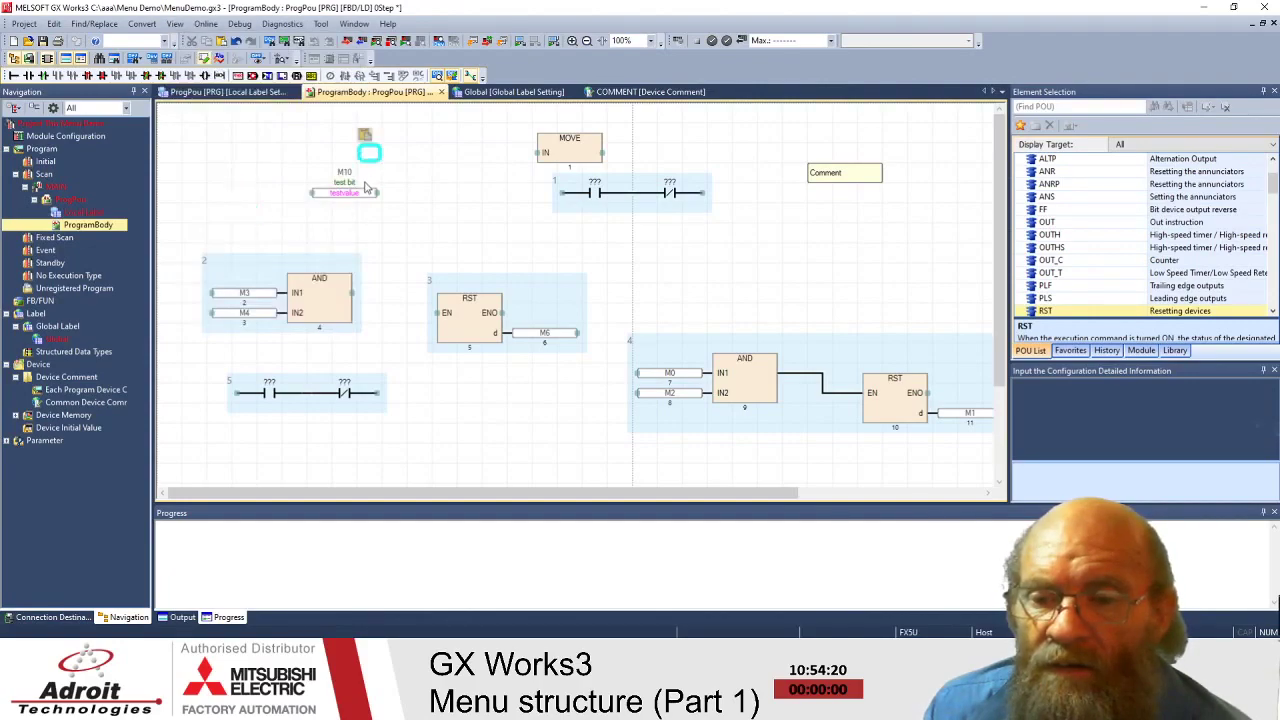
click(314, 190)
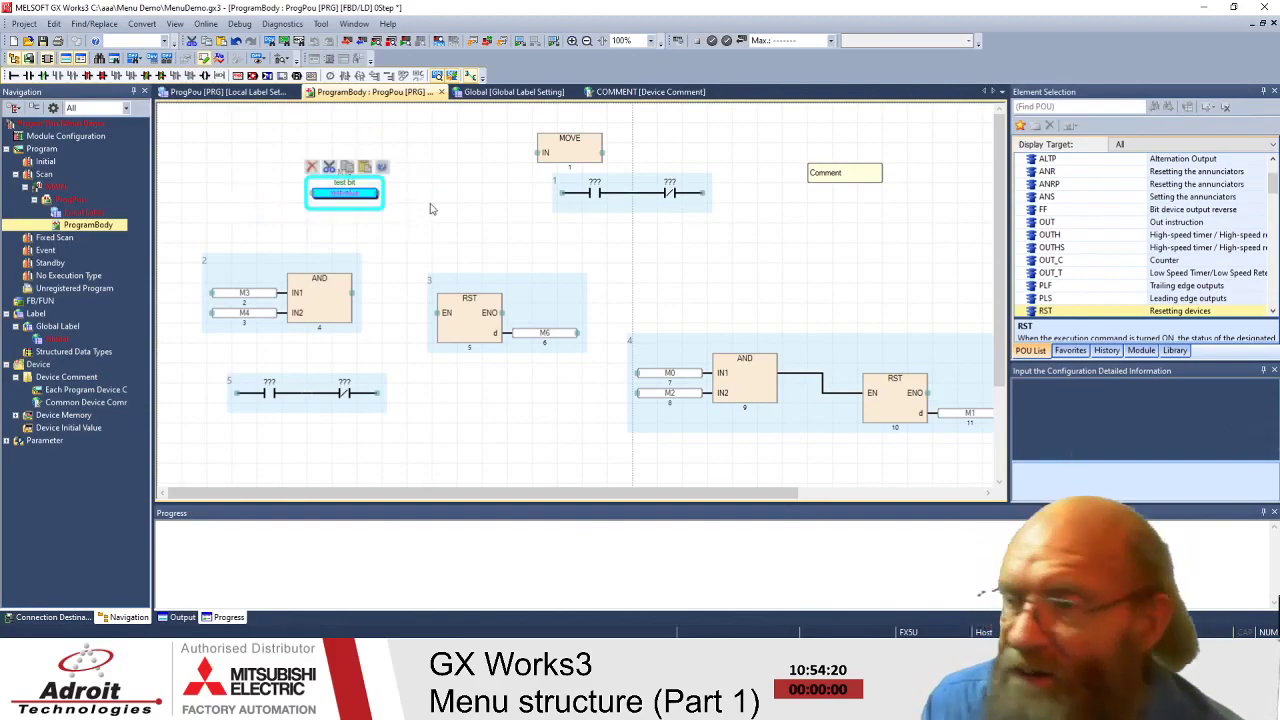
click(430, 204)
click(387, 229)
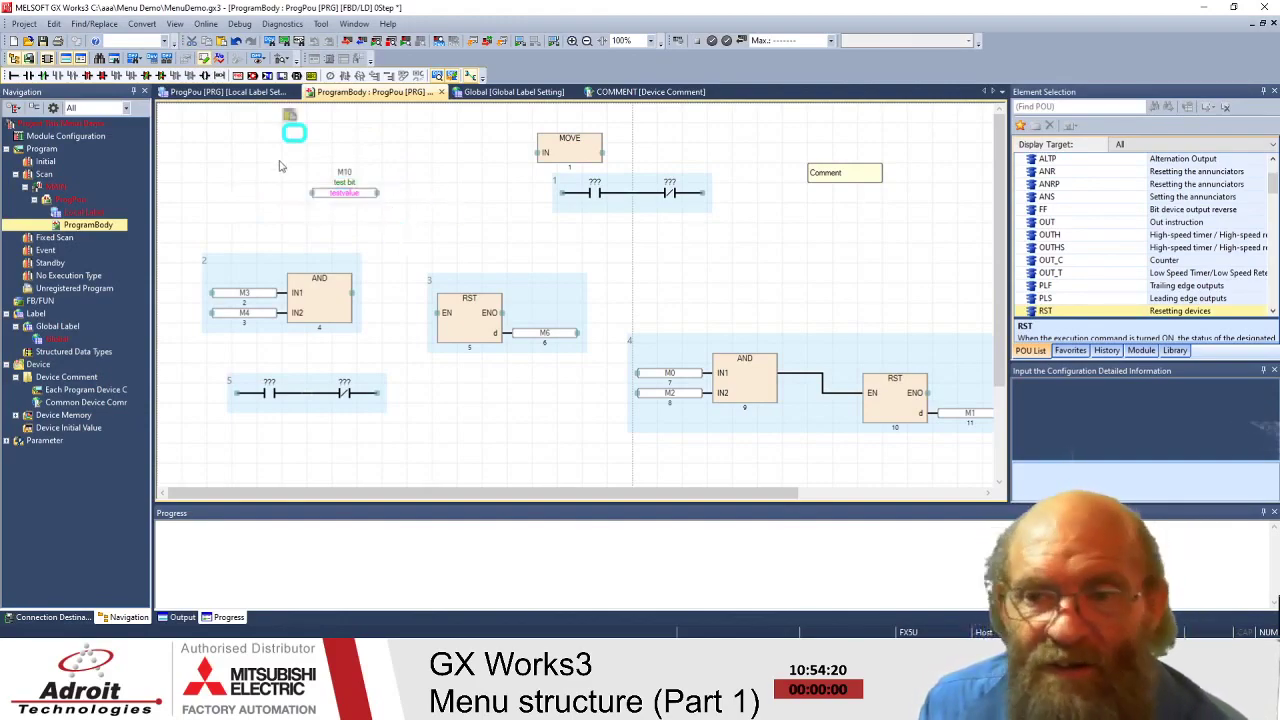
- Browse the Convert menu, then reposition the edit point around the canvas
click(151, 24)
mouse_move(110, 27)
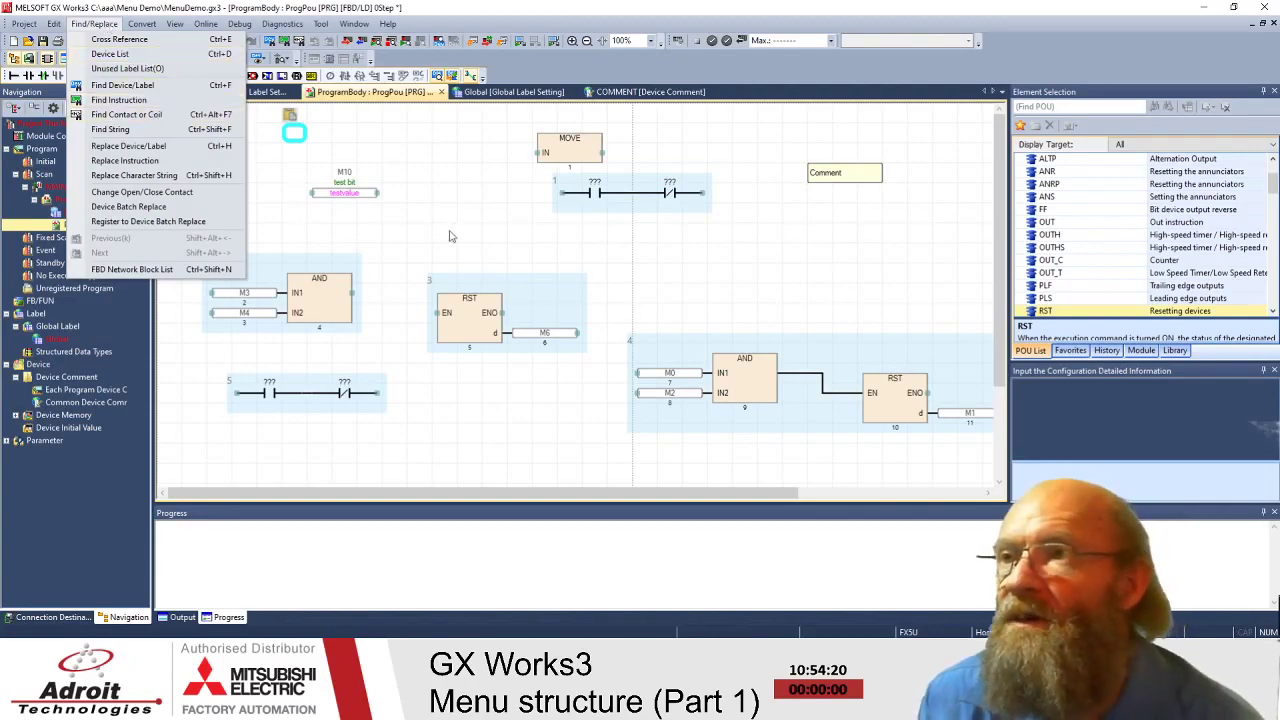
key(Escape)
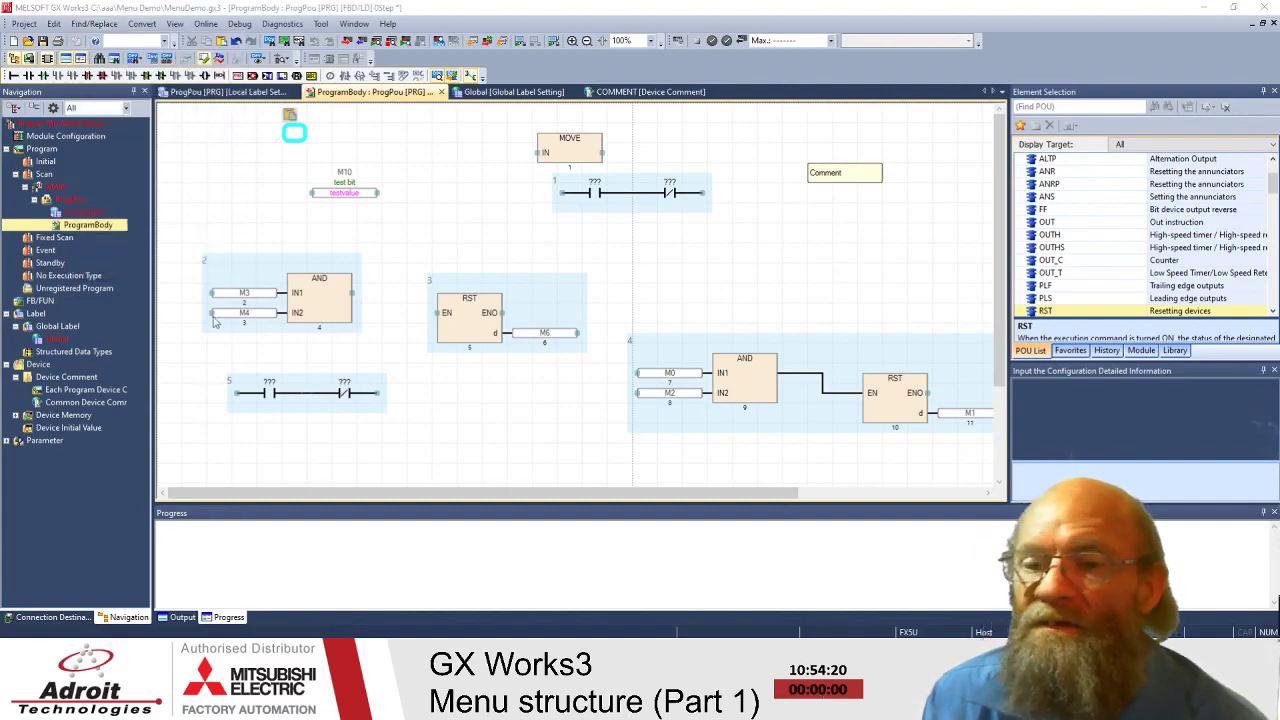
click(217, 209)
click(510, 394)
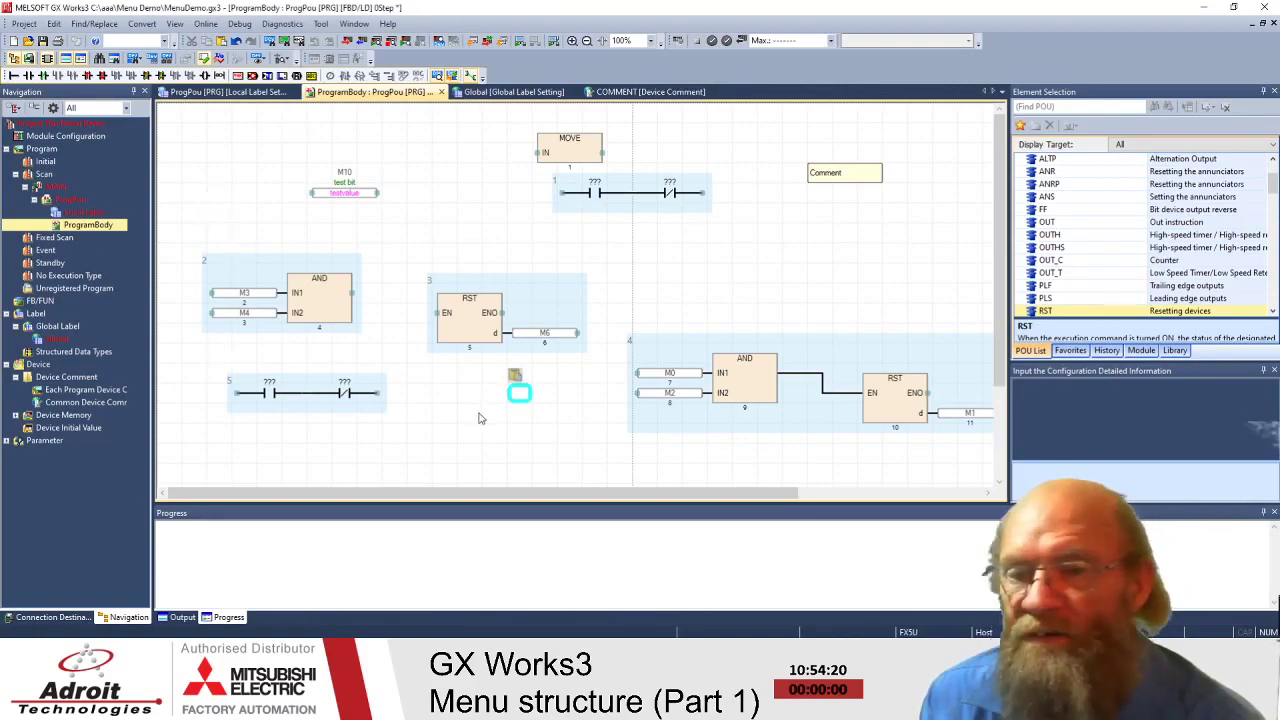
click(248, 171)
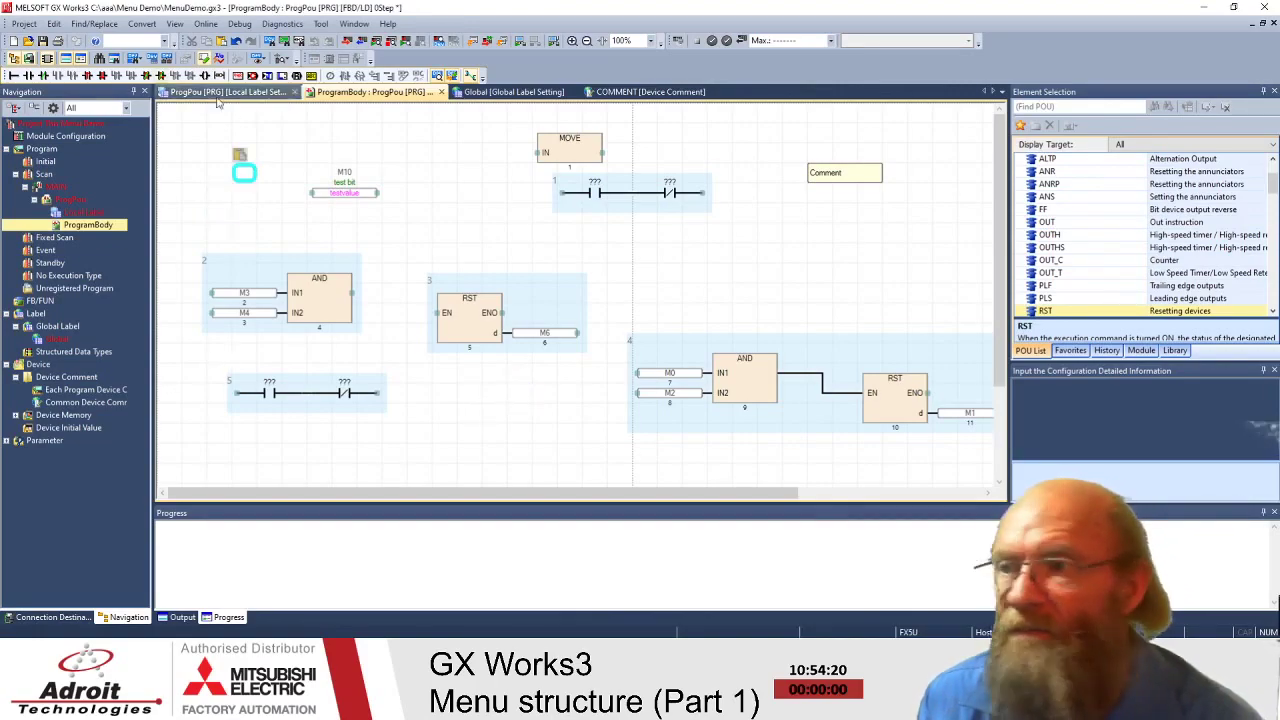
- Browse the Find/Replace and Edit menus, then move the edit point across the canvas
click(88, 24)
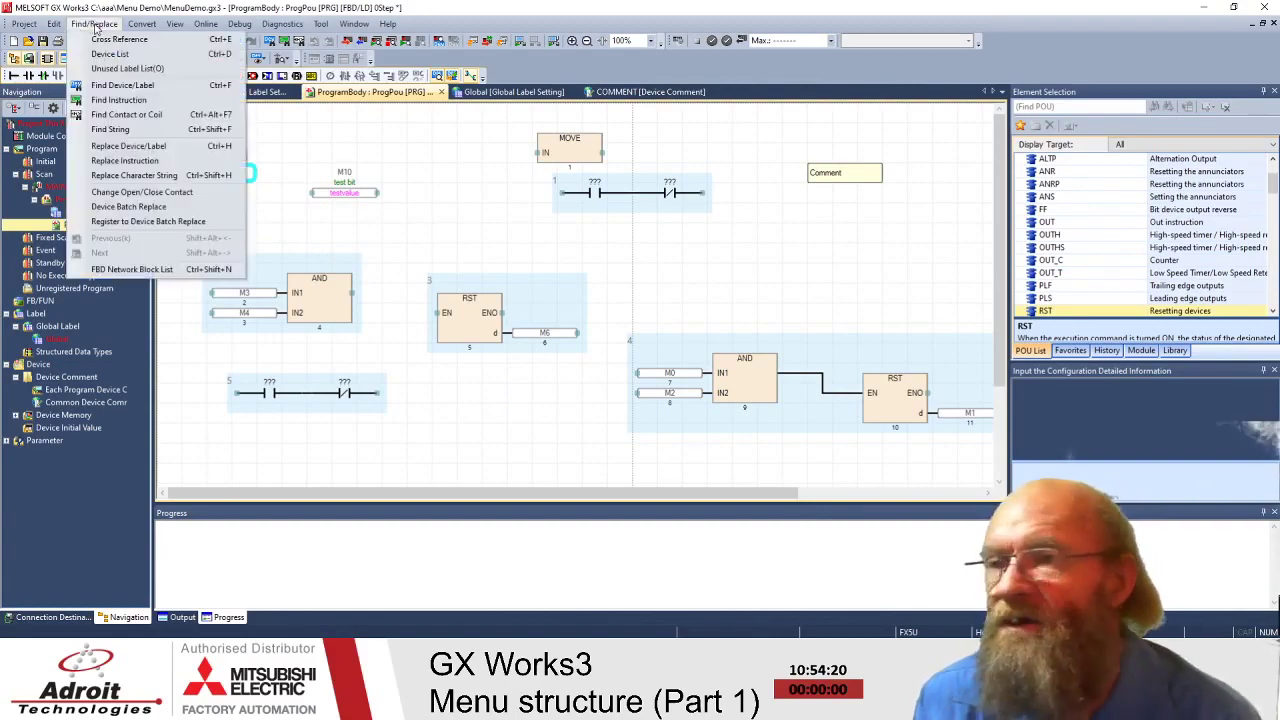
mouse_move(57, 28)
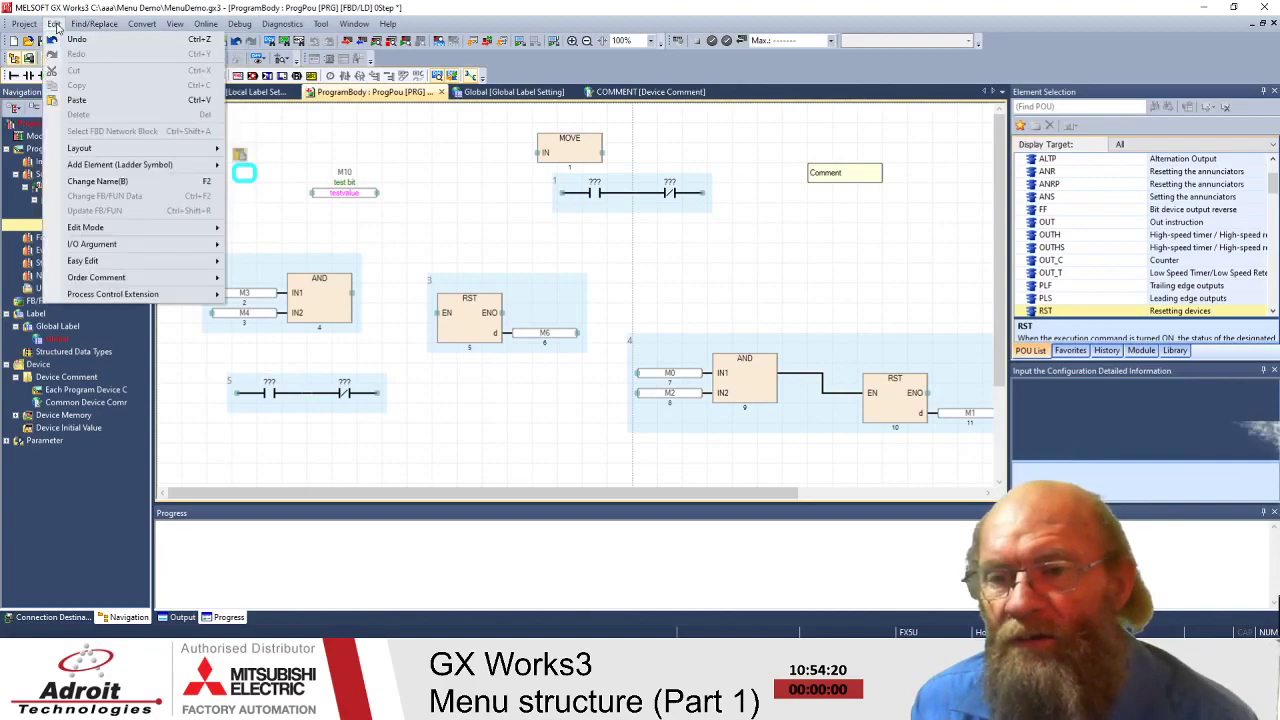
click(208, 28)
click(208, 28)
mouse_move(94, 24)
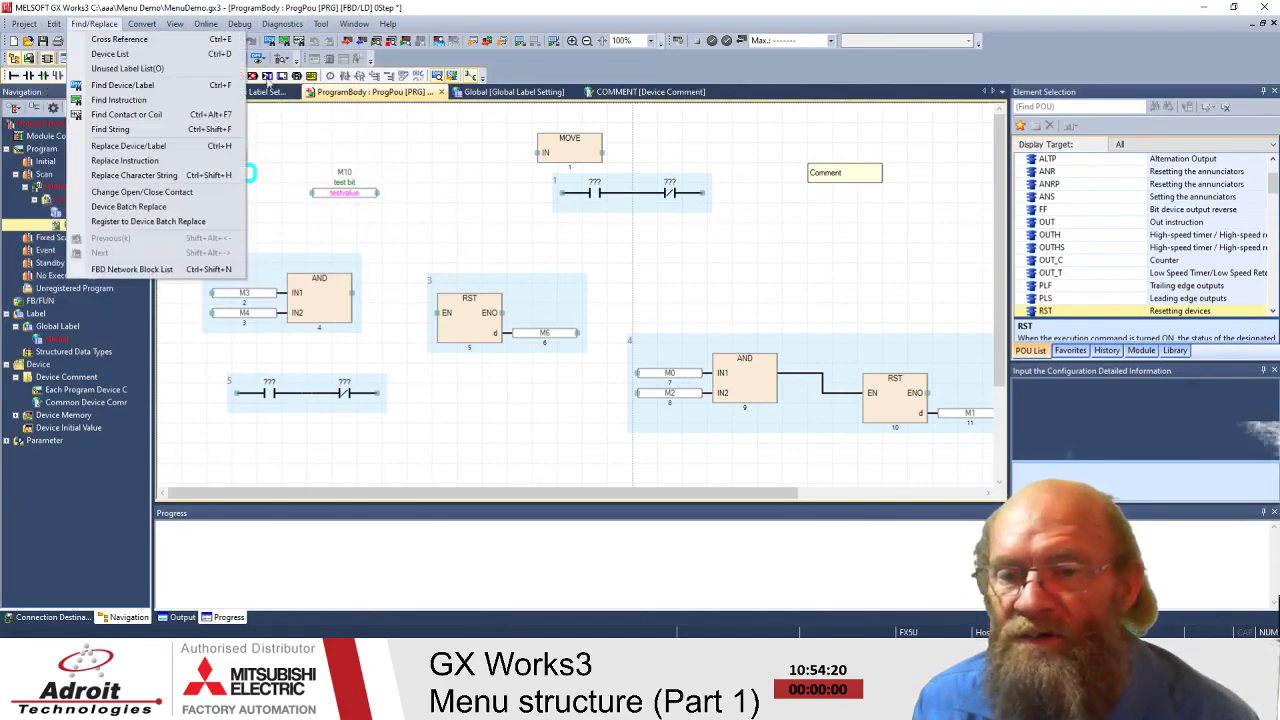
click(420, 155)
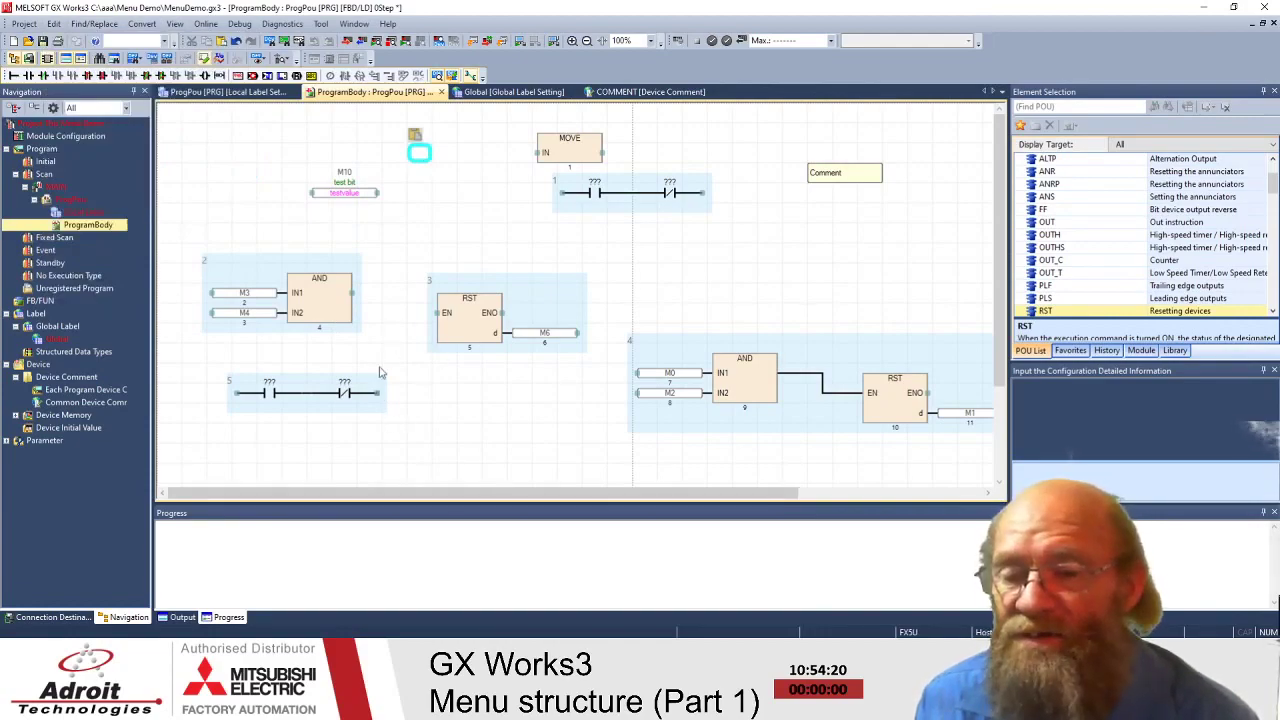
click(398, 236)
click(712, 254)
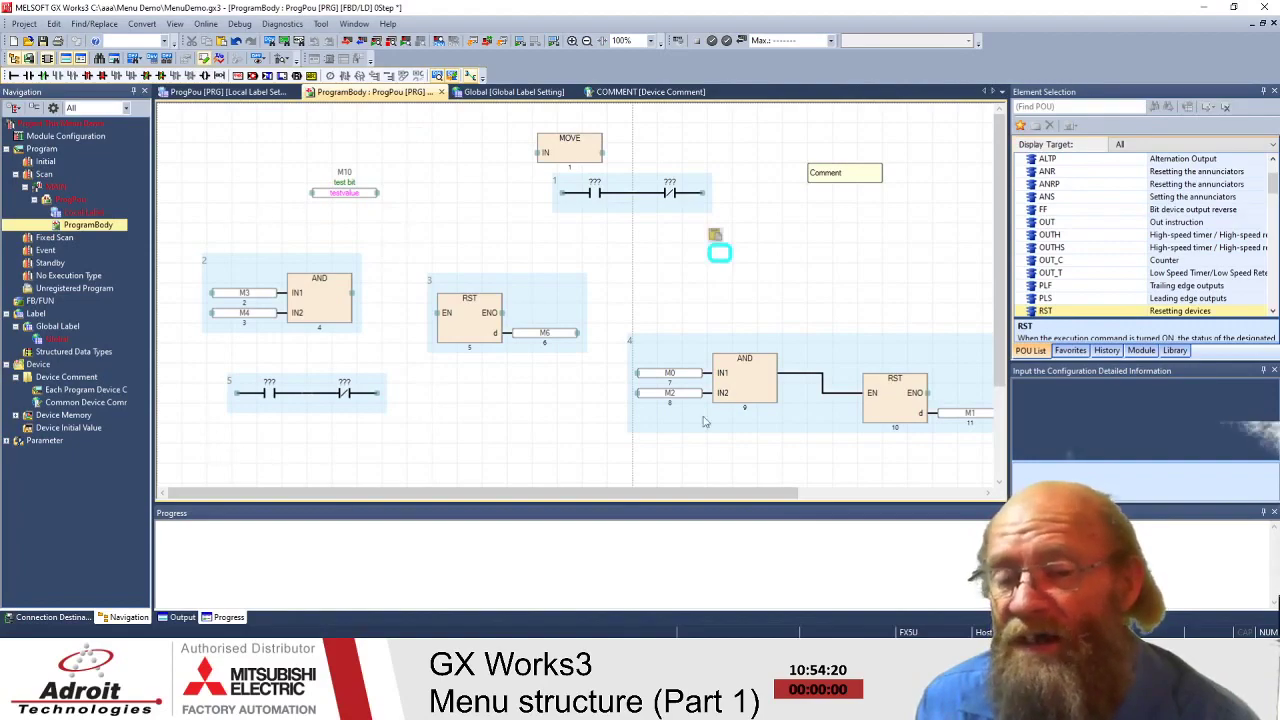
click(226, 133)
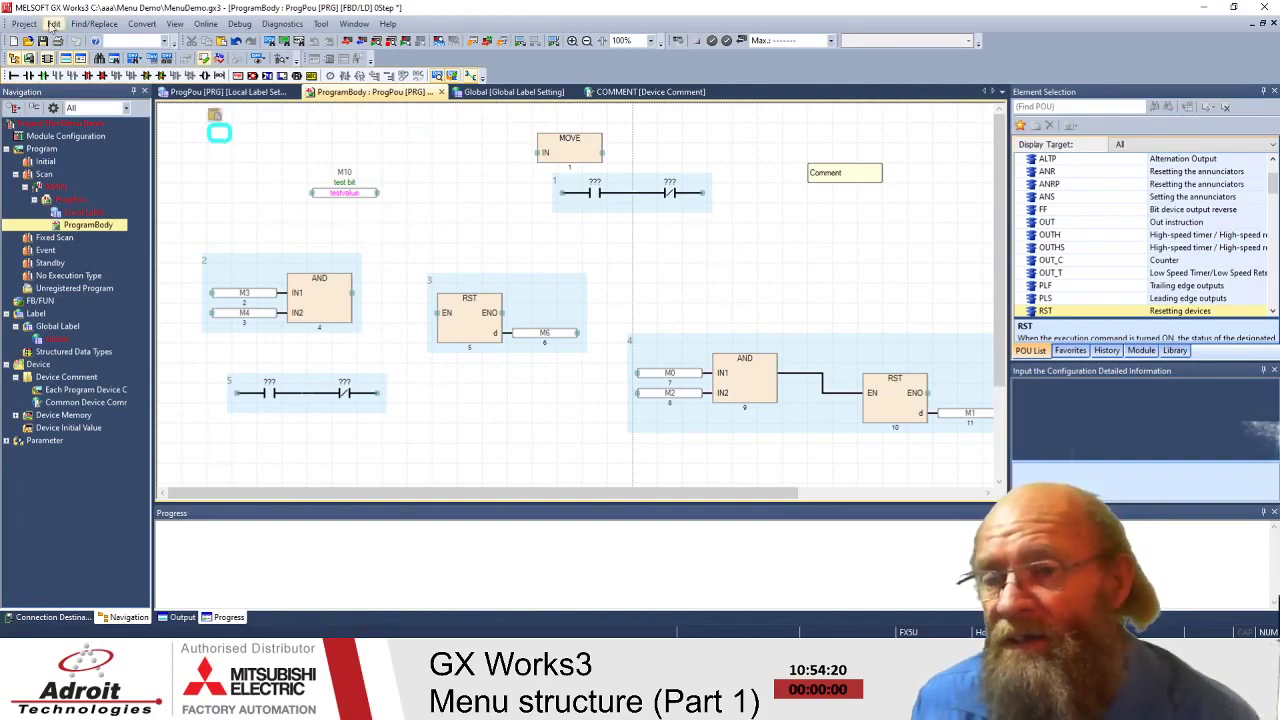
click(54, 24)
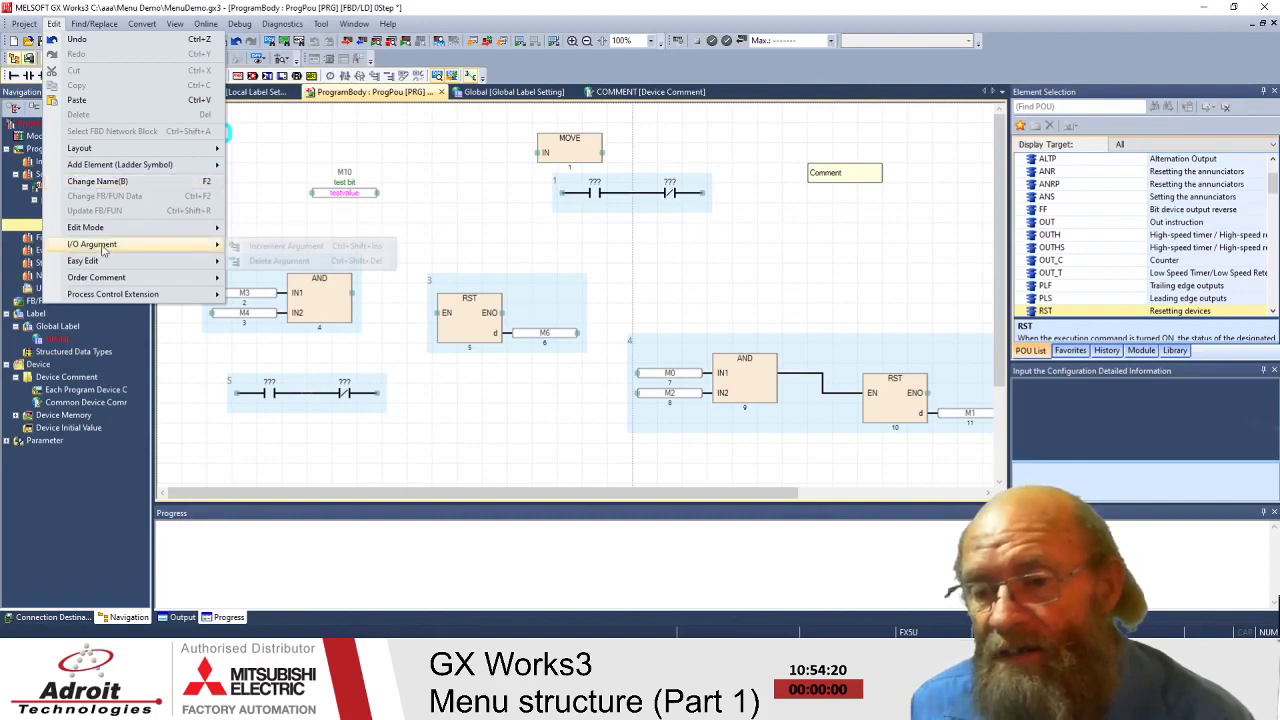
mouse_move(101, 233)
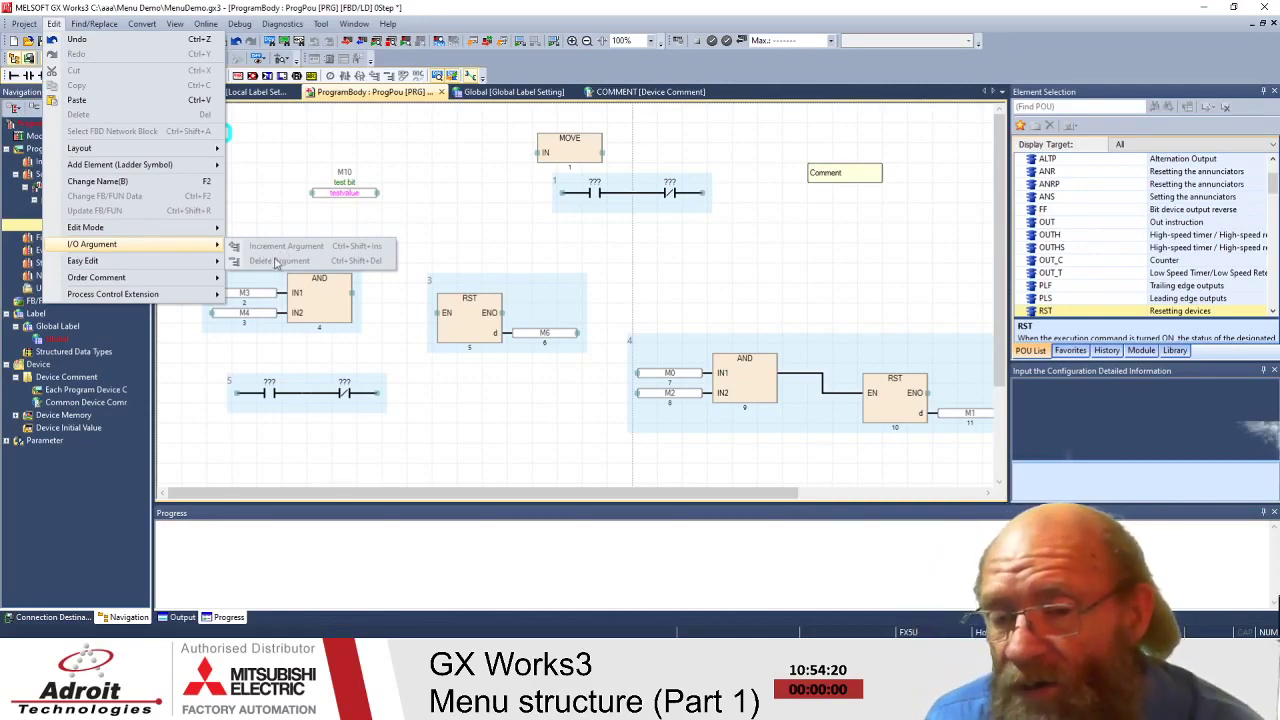
key(Escape)
key(Escape)
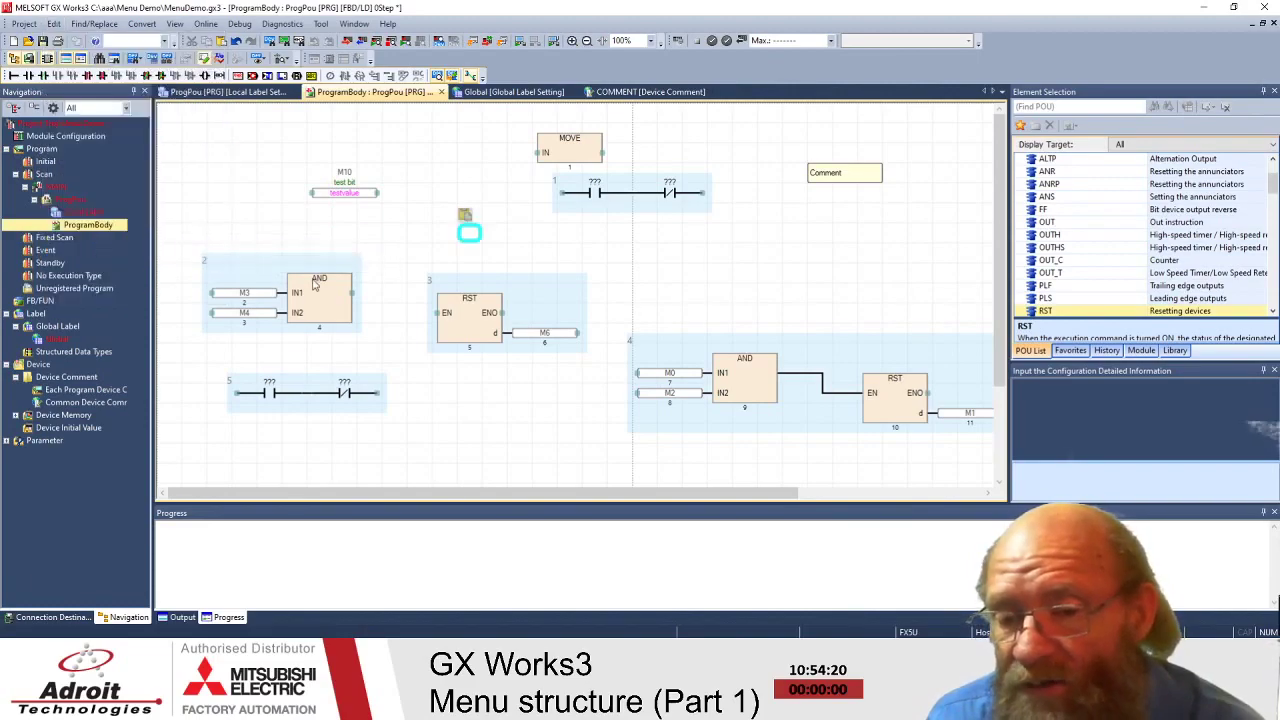
click(313, 285)
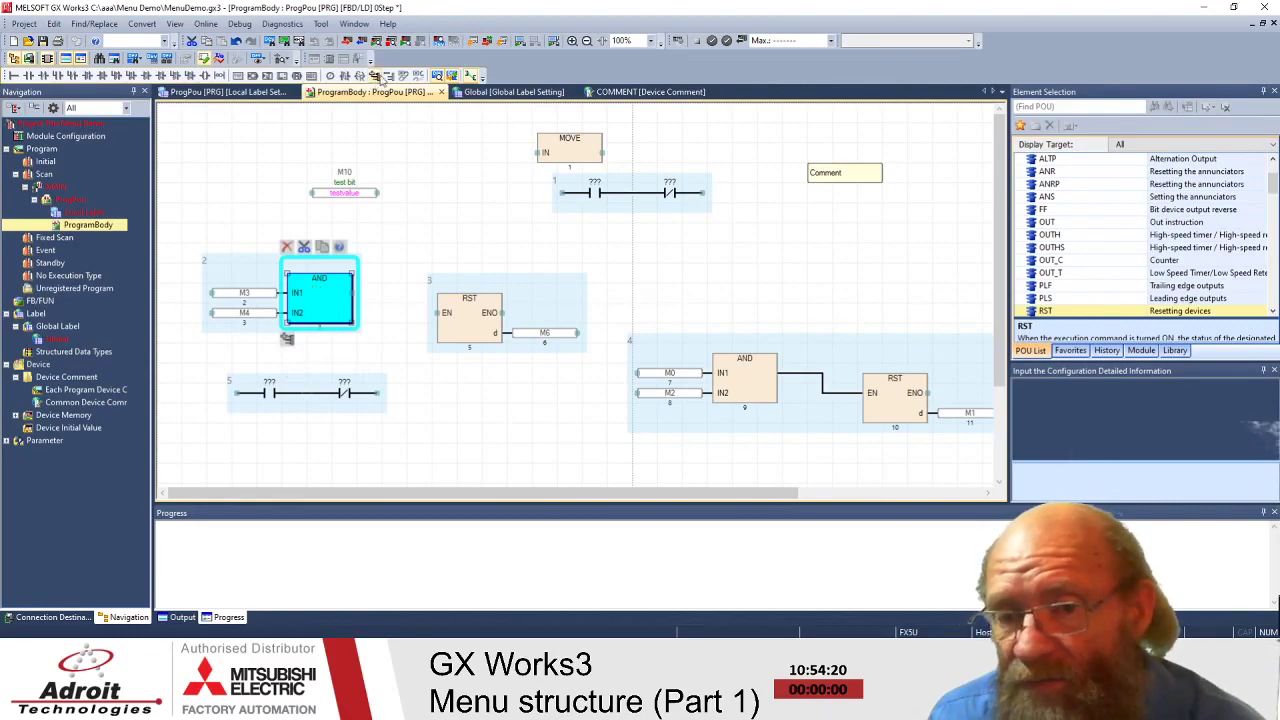
click(376, 77)
click(389, 78)
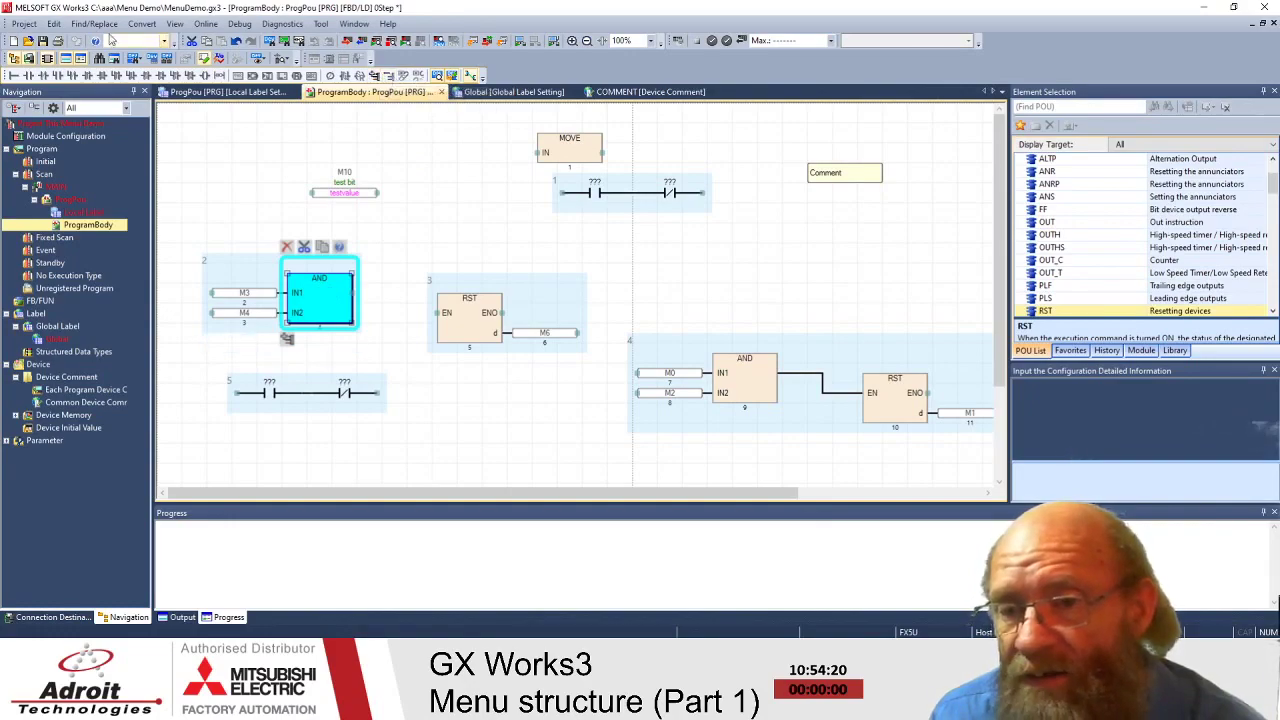
click(53, 23)
mouse_move(123, 251)
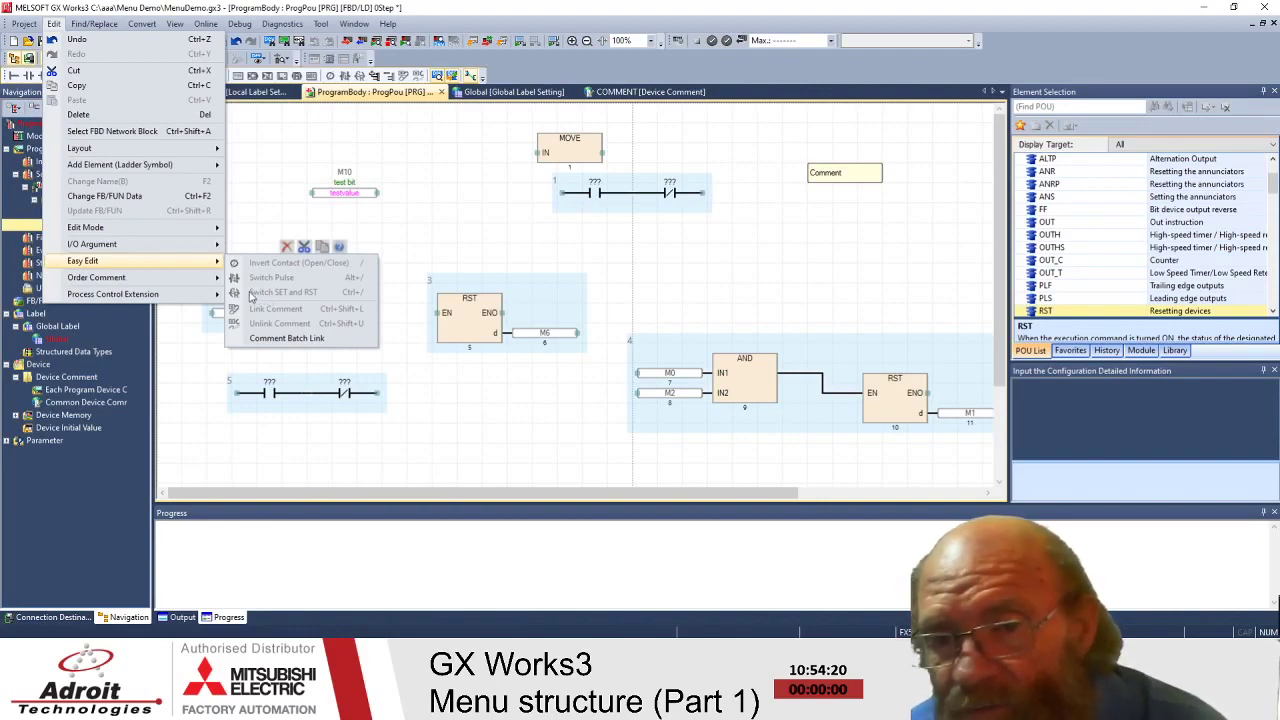
- Select the RST block and review the Edit menu options for it
click(487, 256)
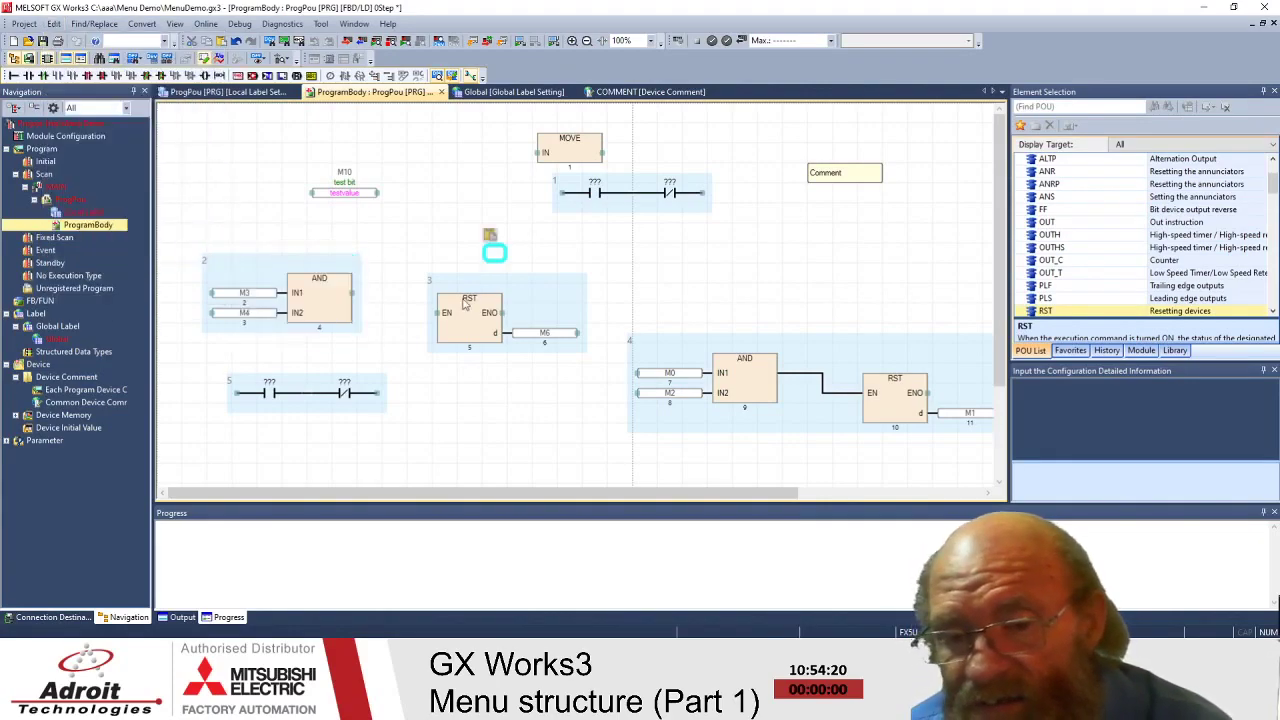
click(470, 305)
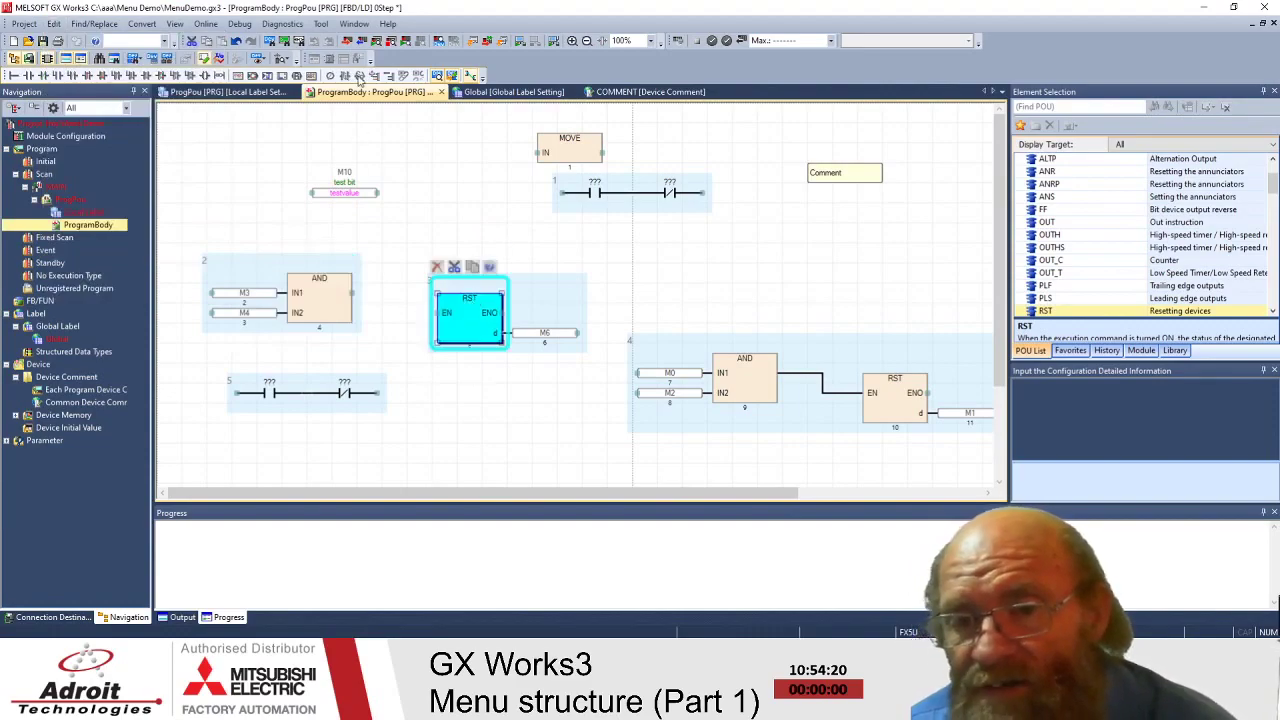
click(54, 24)
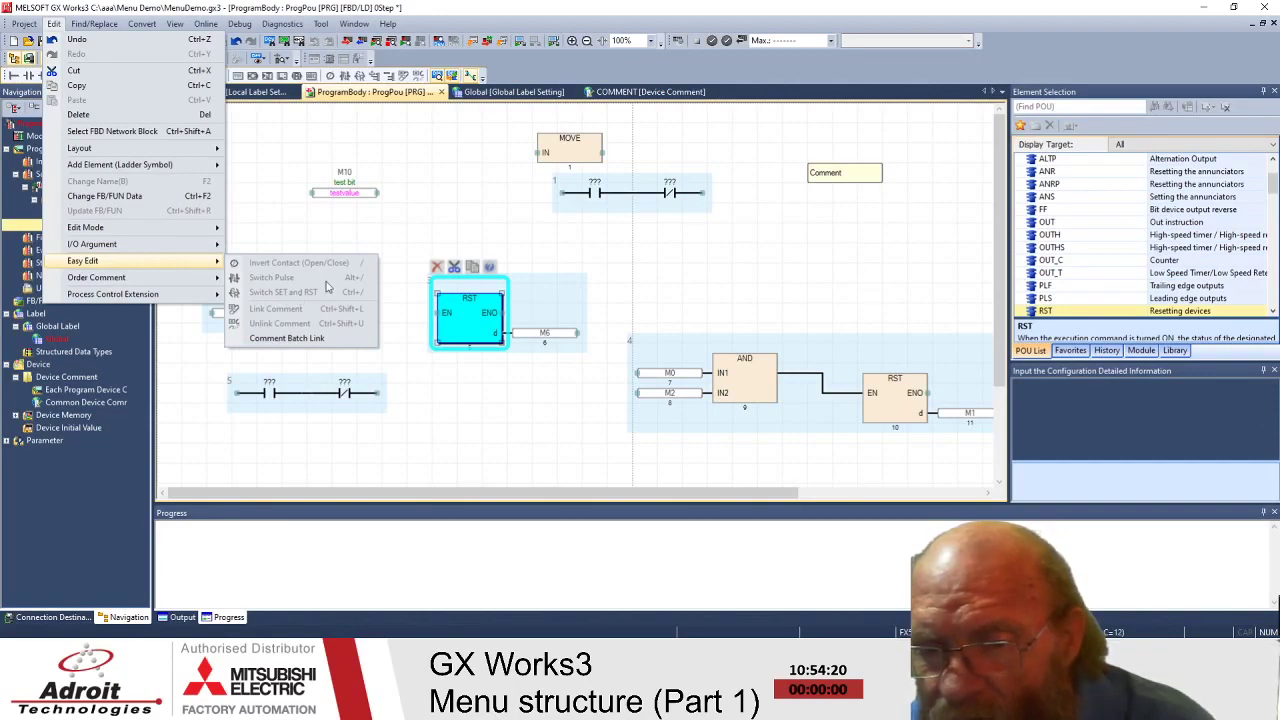
click(417, 203)
- Drag the RST block up next to the AND block's output in network 2
mouse_move(467, 300)
mouse_down()
mouse_move(401, 284)
mouse_move(480, 280)
mouse_move(465, 282)
mouse_up()
click(436, 200)
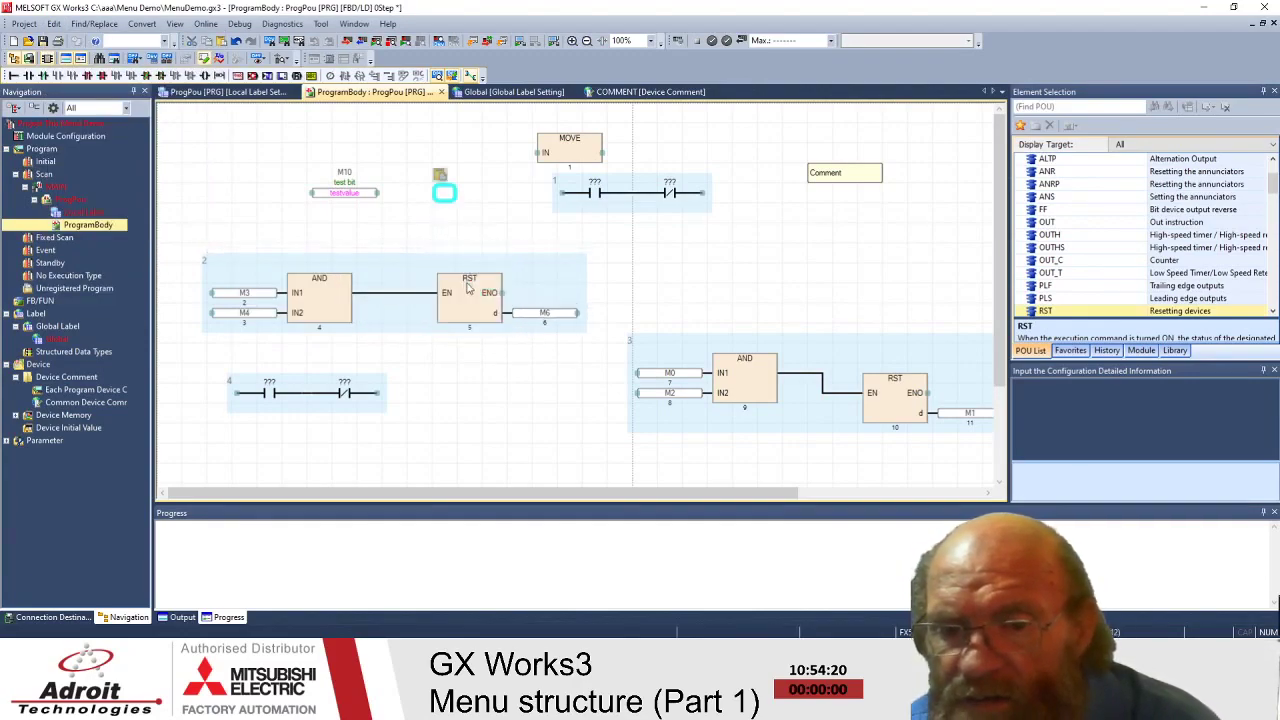
click(428, 202)
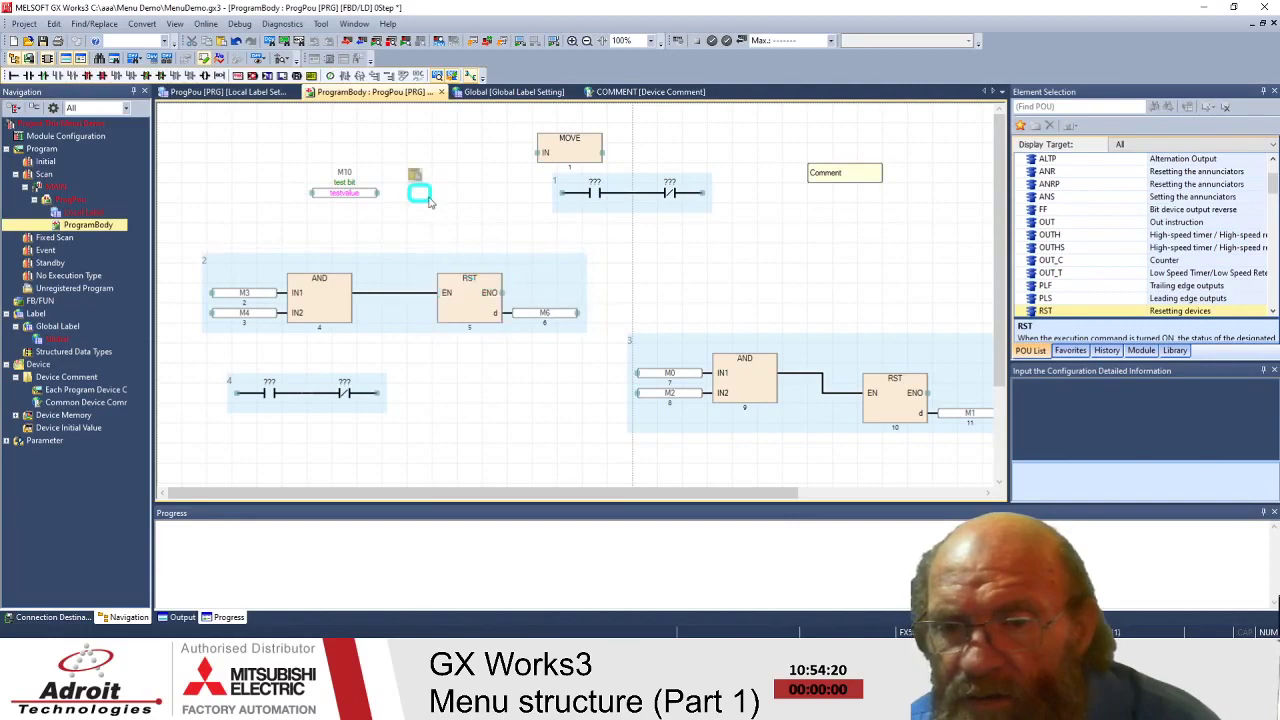
click(470, 282)
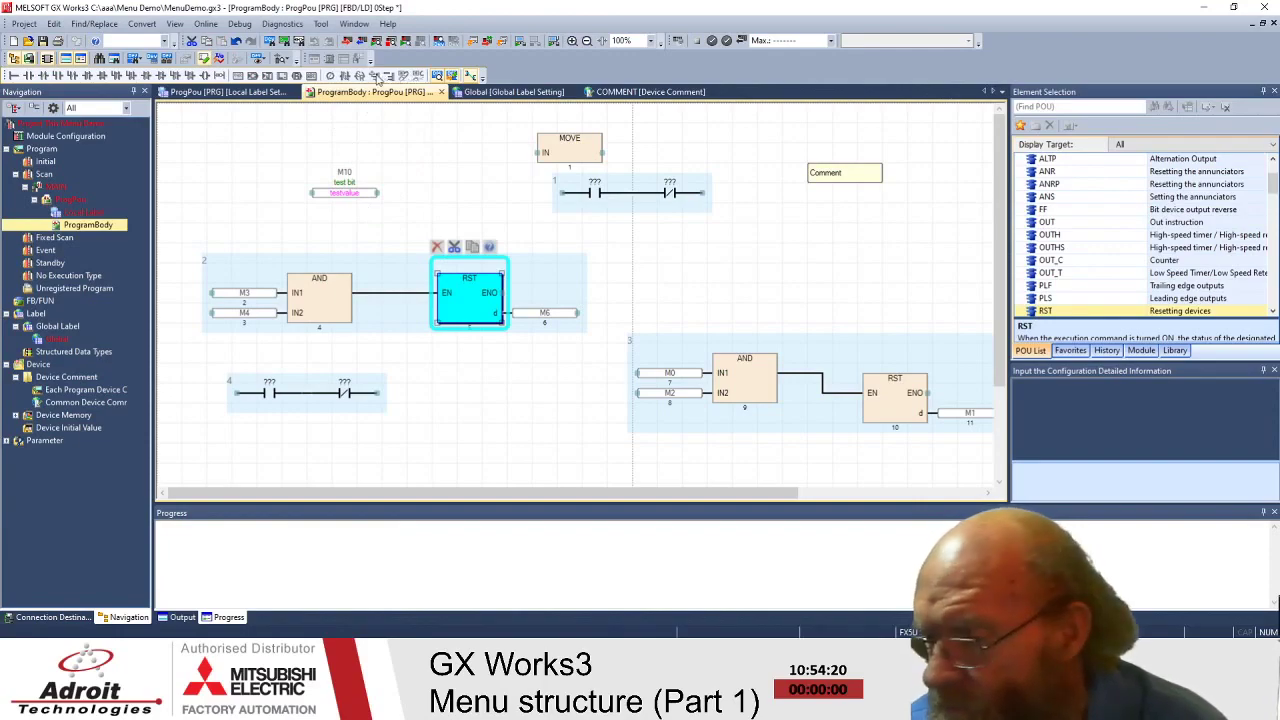
click(469, 192)
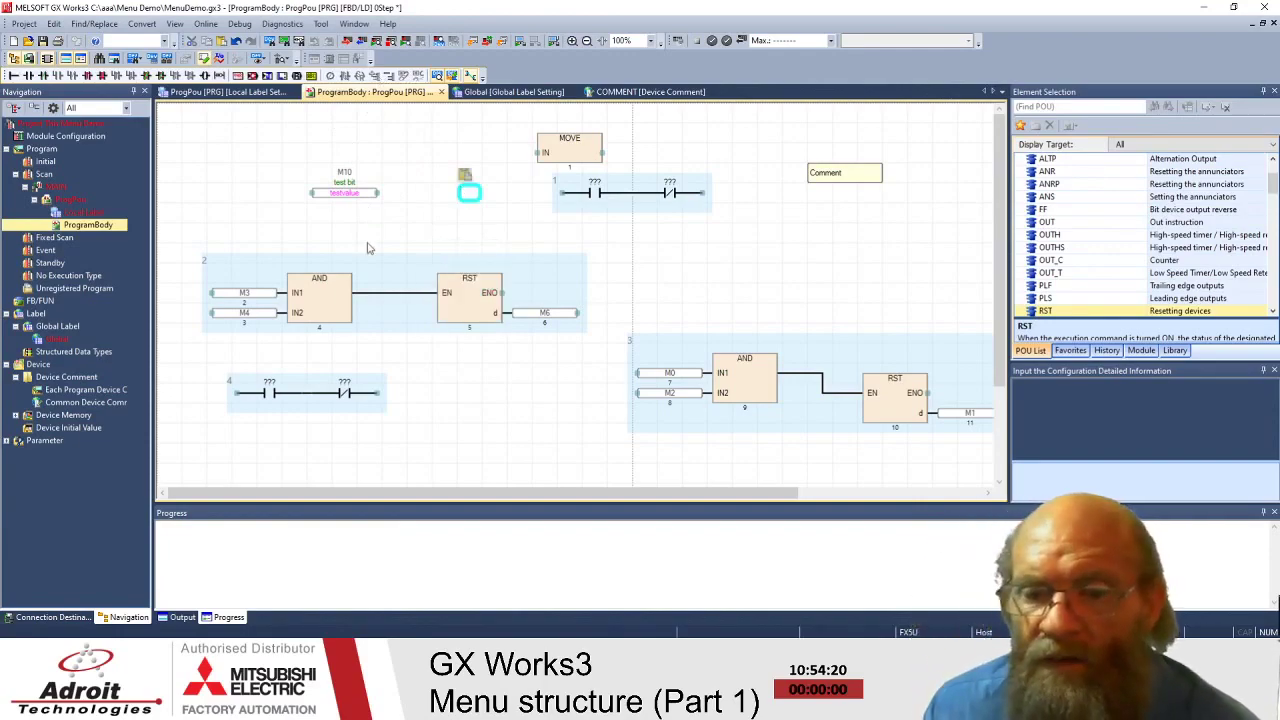
- Move the Comment box next to M10 and paste a copy overlapping it
click(465, 281)
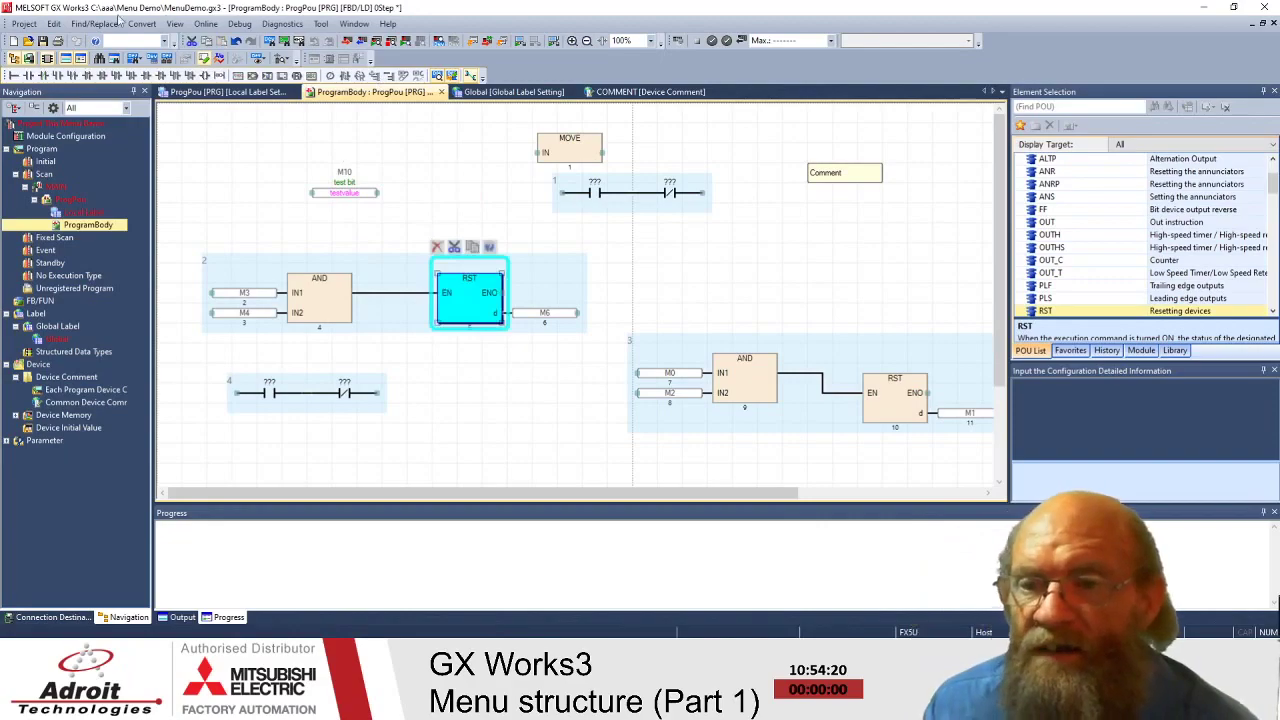
click(54, 23)
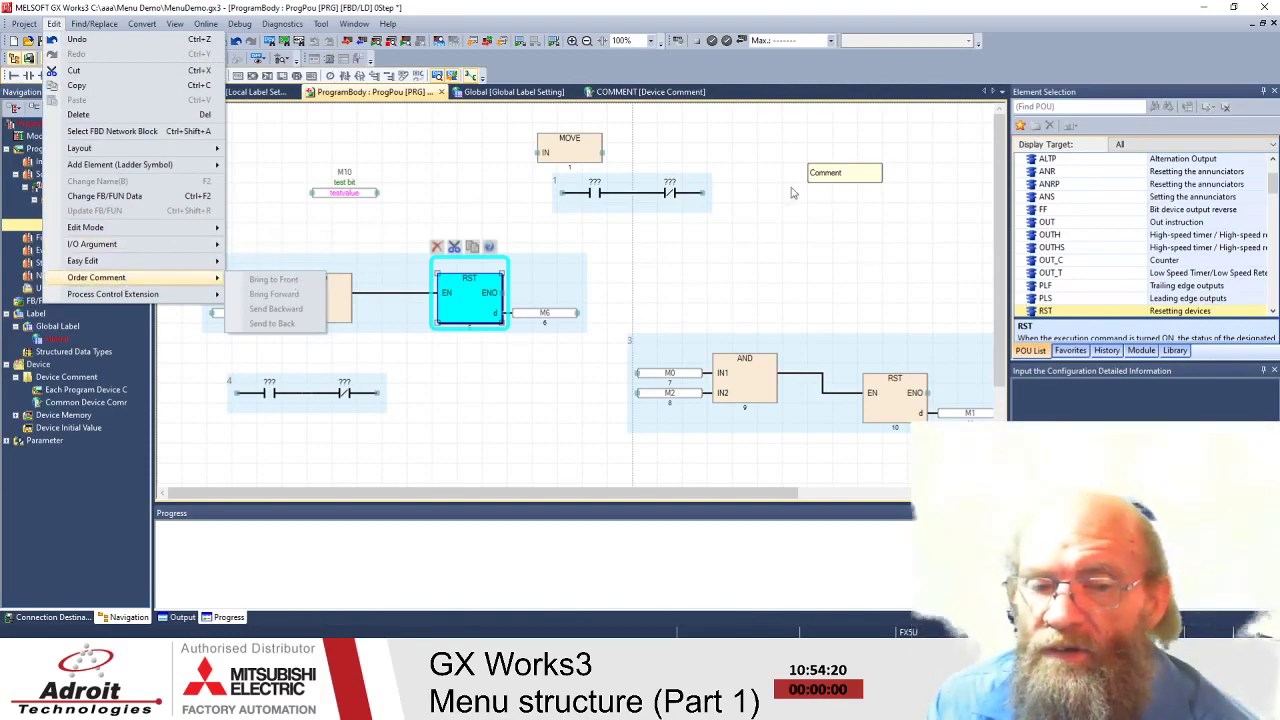
click(848, 176)
drag(850, 175, 474, 173)
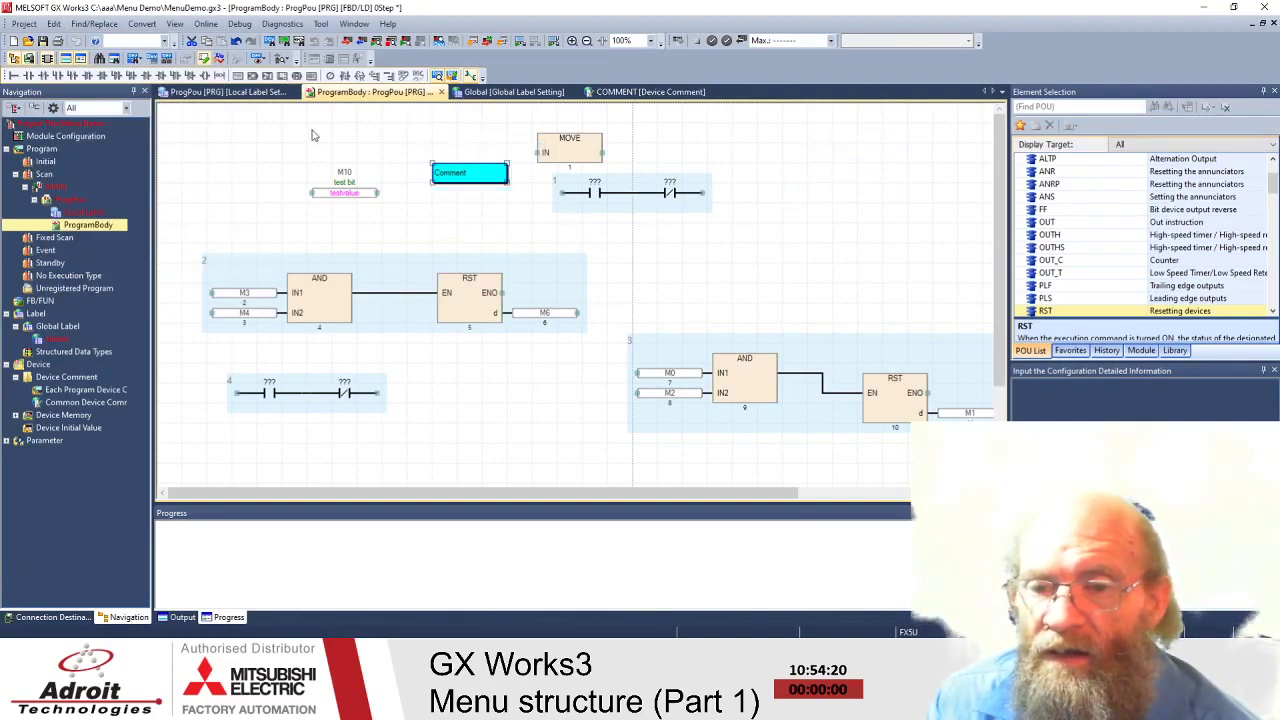
key(ctrl+v)
drag(320, 125, 395, 164)
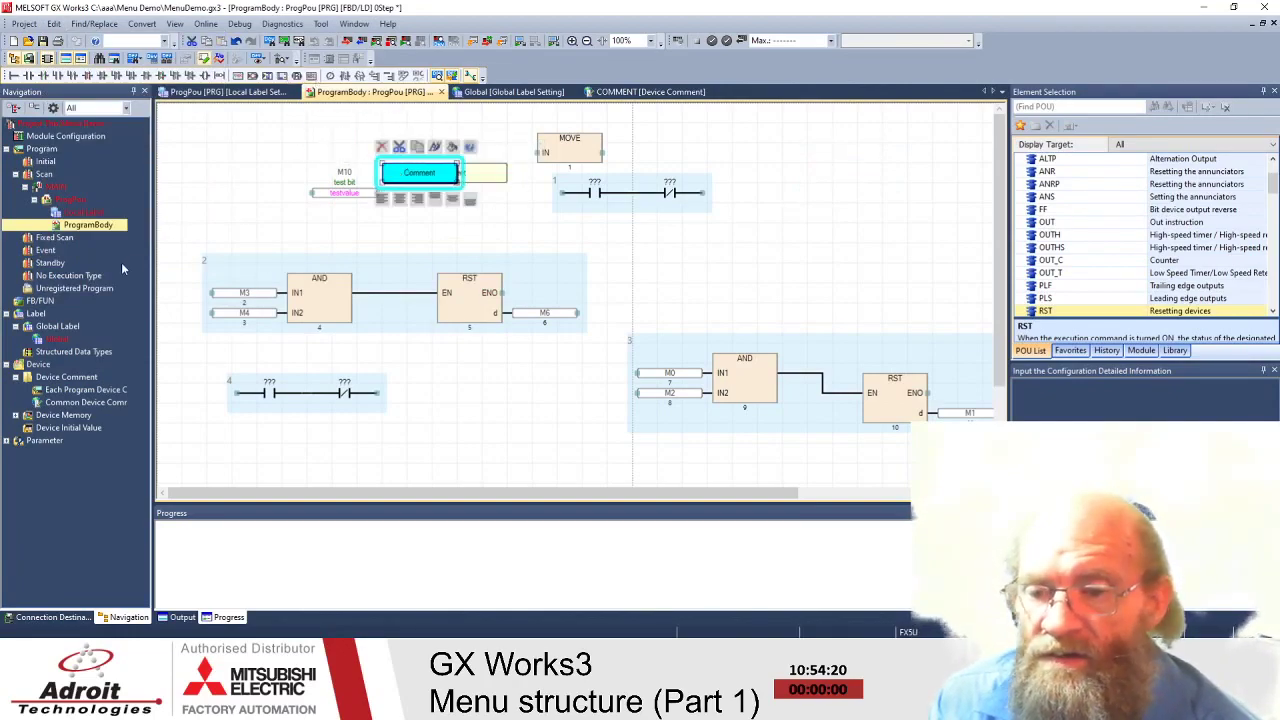
- Send the selected comment one layer backward with Edit > Order Comment
click(54, 25)
mouse_move(96, 277)
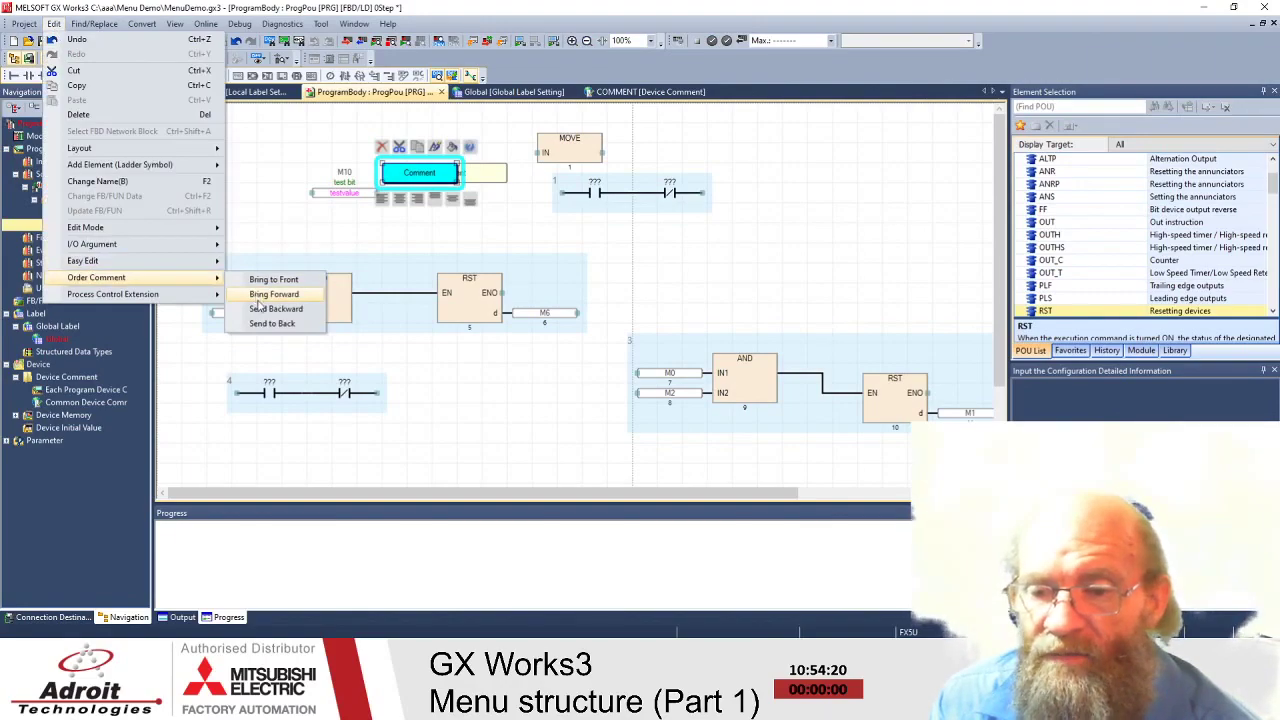
click(262, 309)
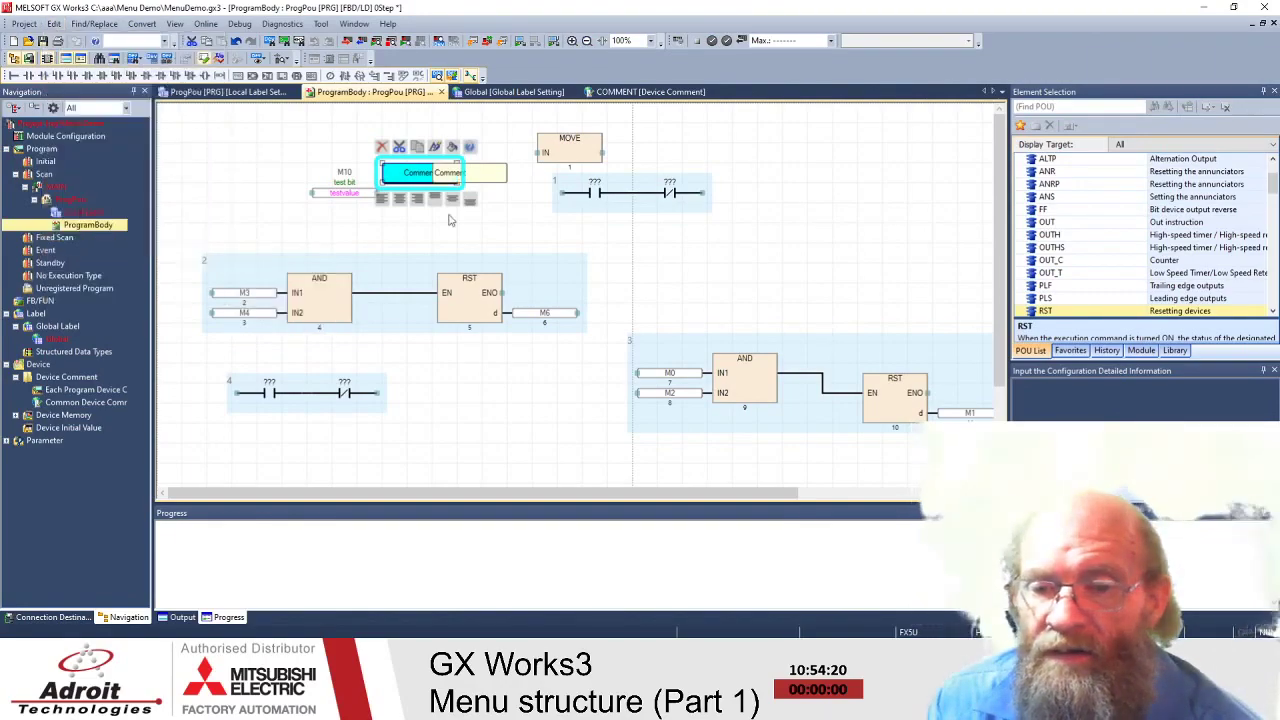
click(491, 206)
click(472, 170)
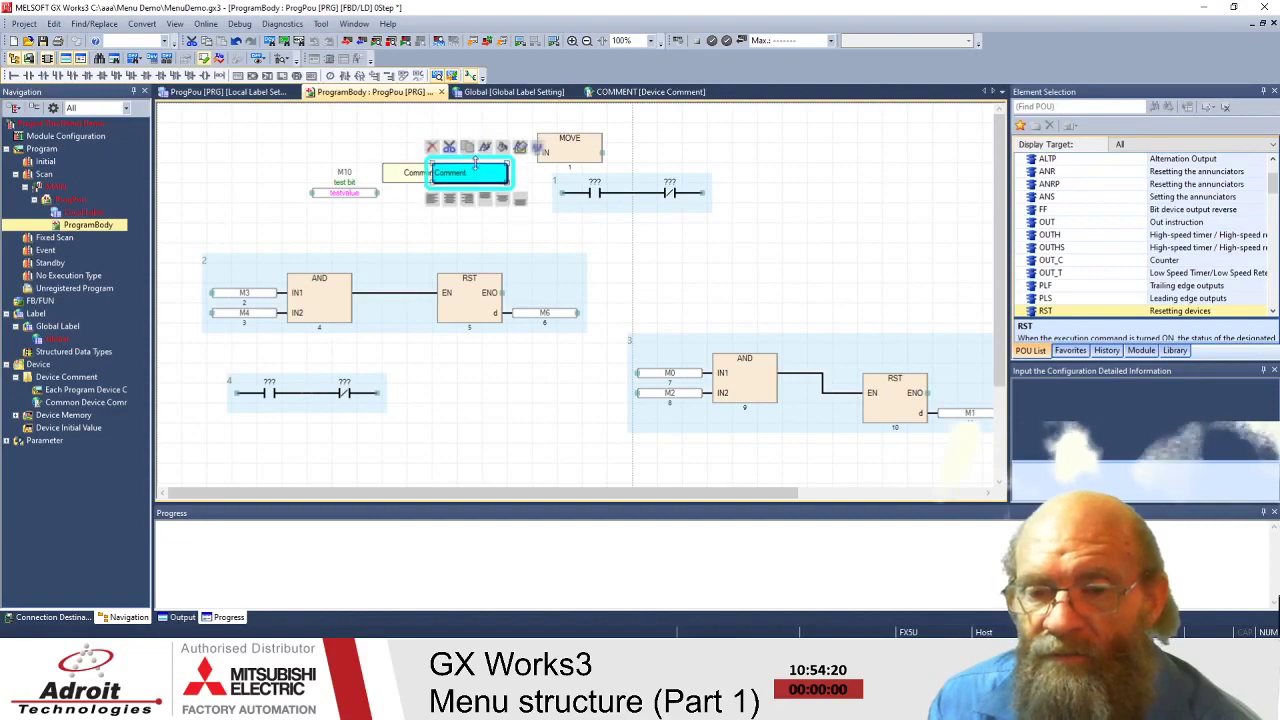
click(484, 226)
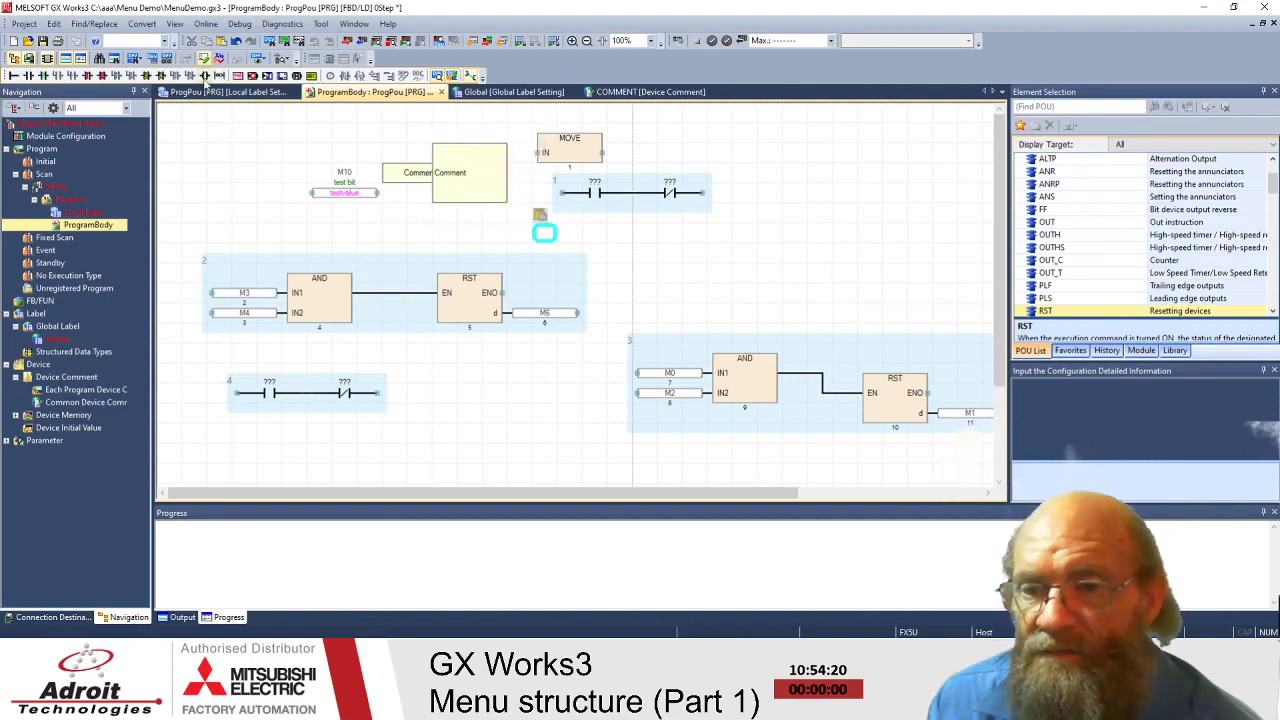
- Bring the front Comment box to the very front
click(423, 178)
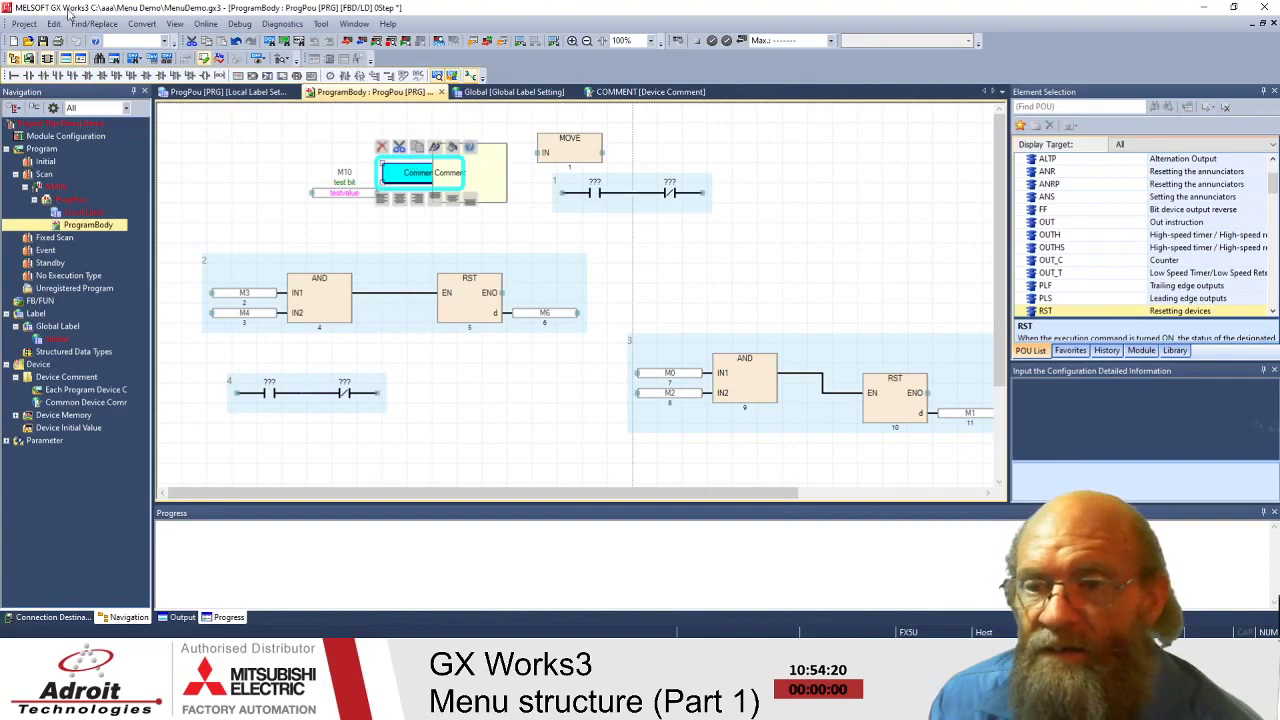
click(53, 23)
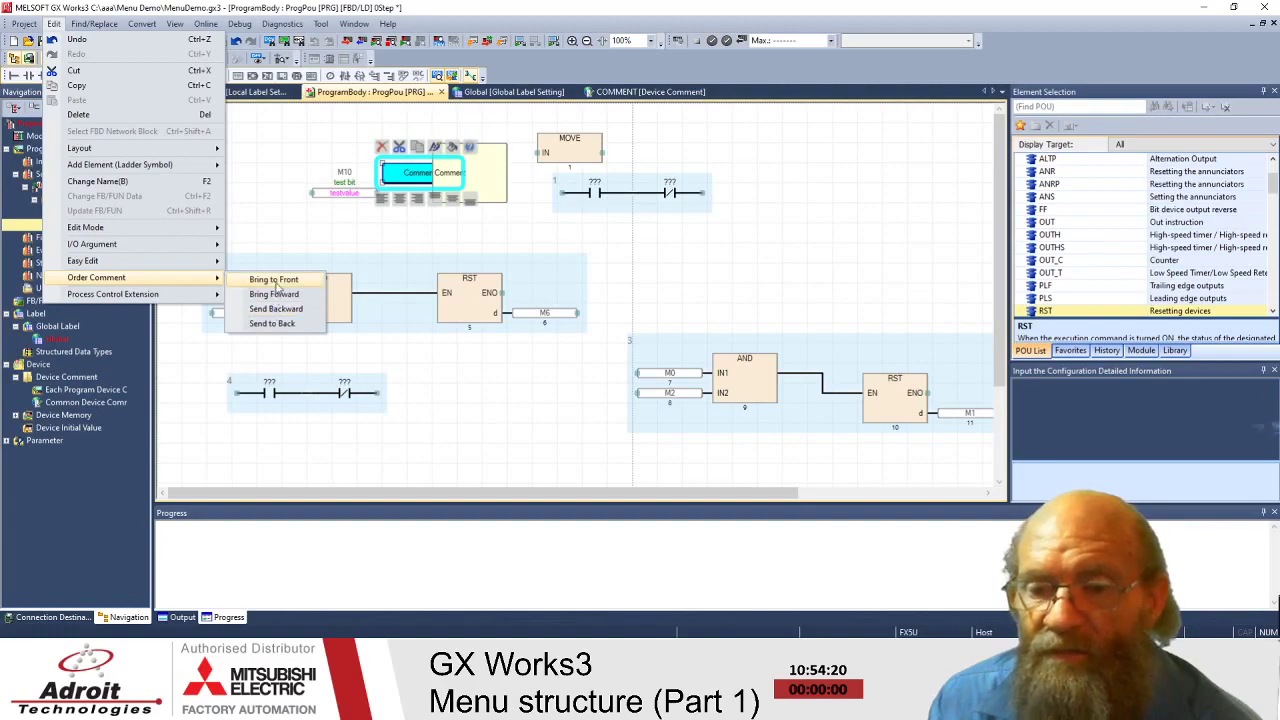
click(274, 280)
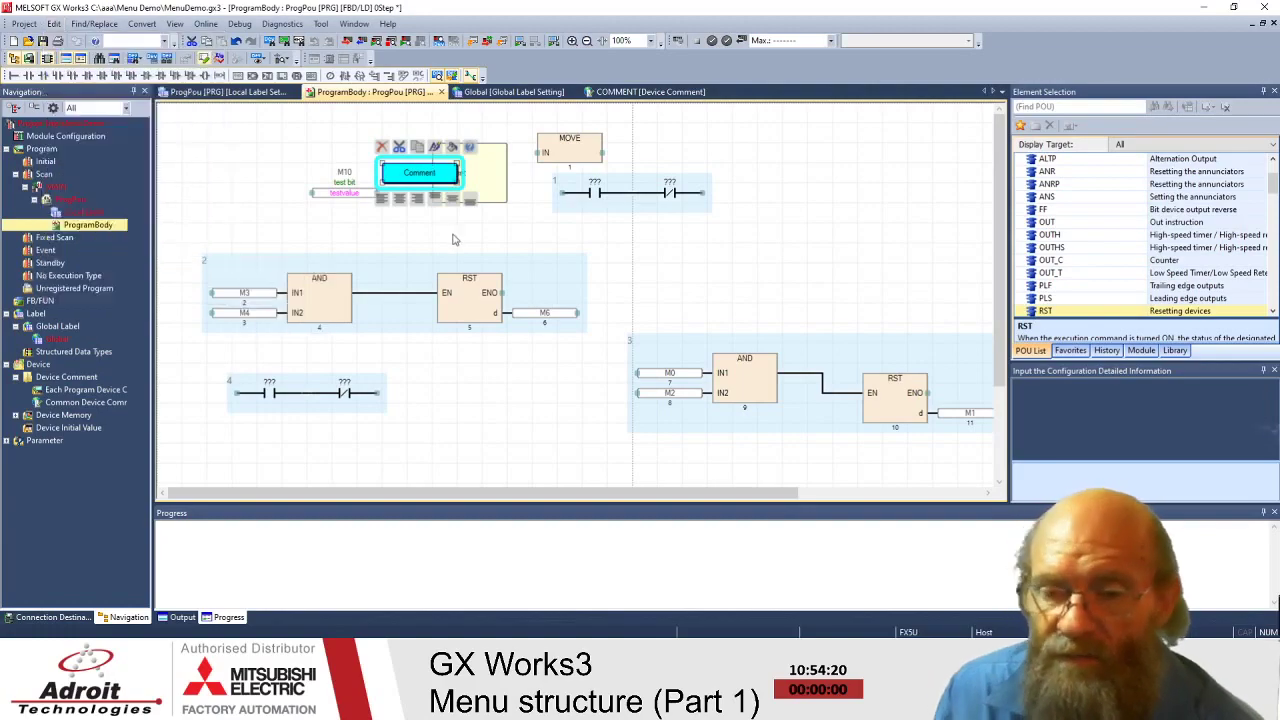
click(244, 134)
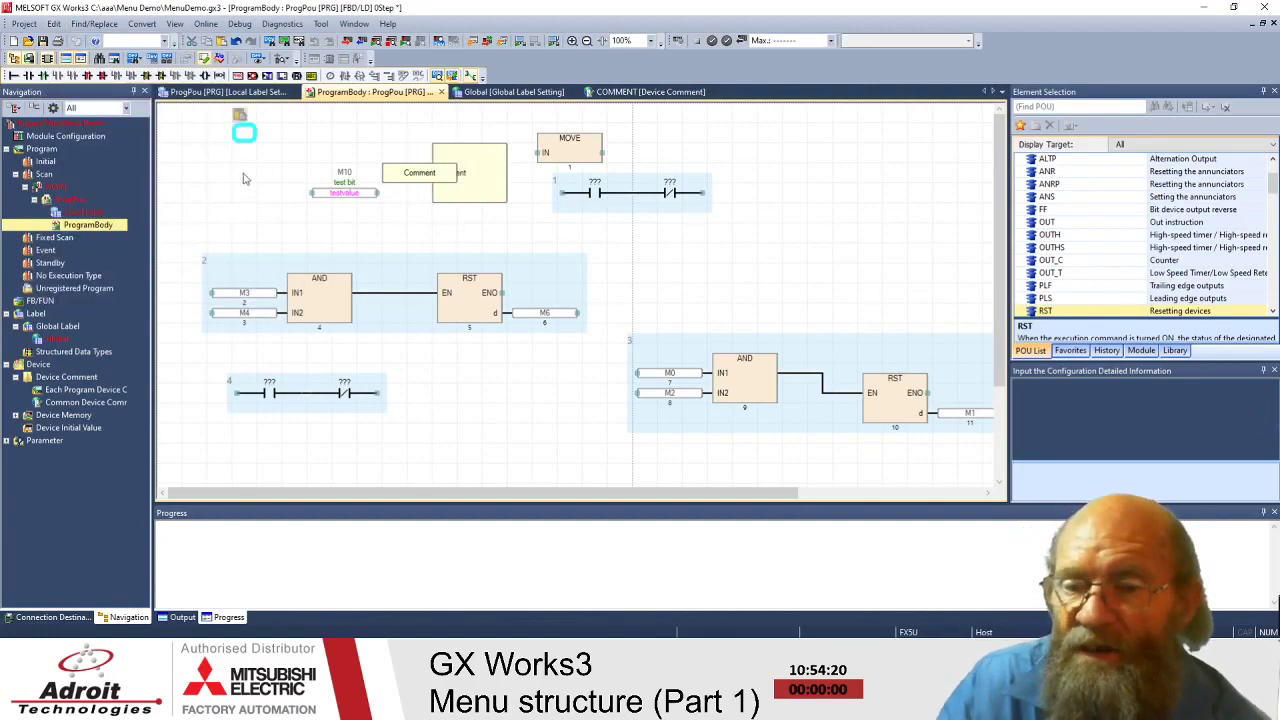
click(53, 23)
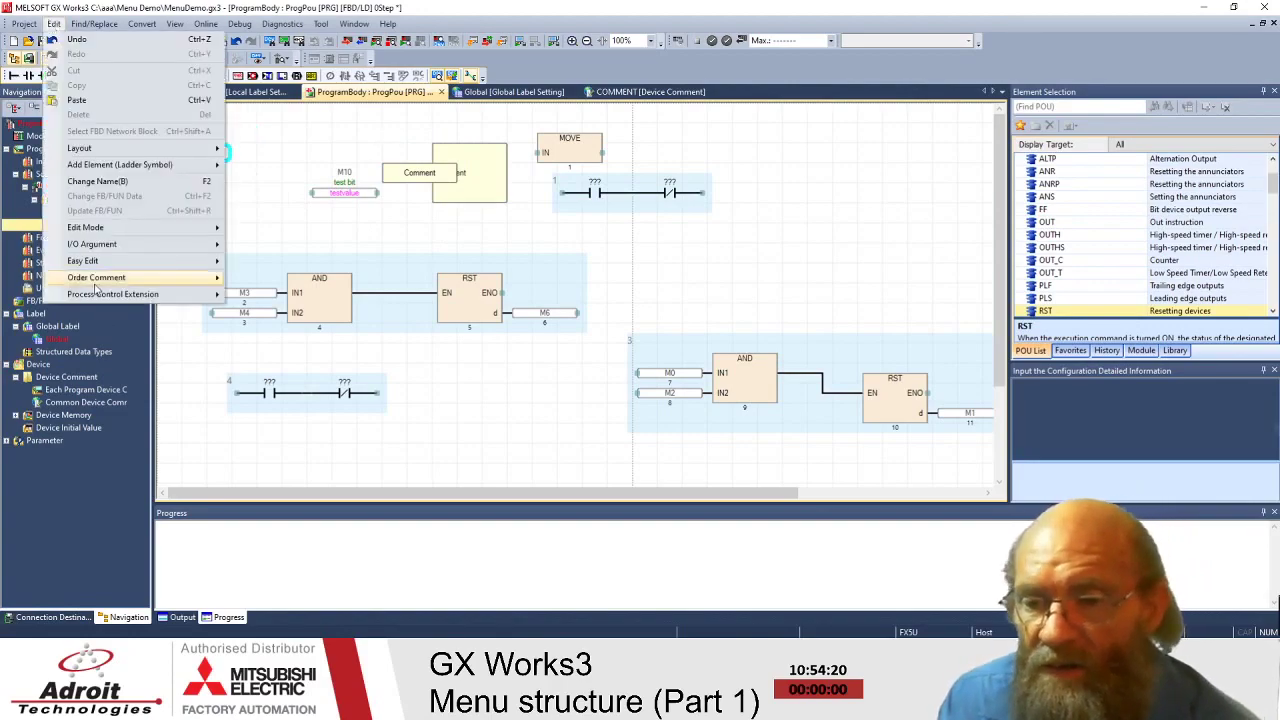
- Close the Edit menu and open the Find/Replace menu with its cross reference, find and replace options
mouse_move(95, 284)
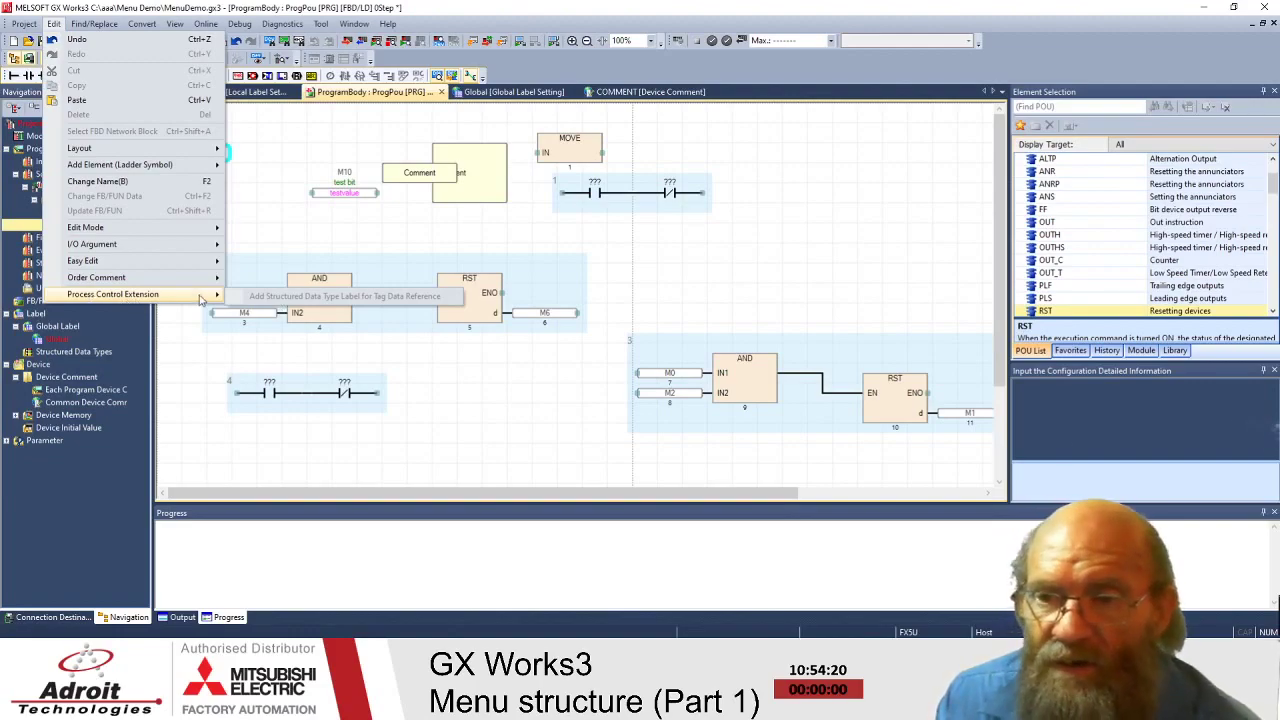
click(110, 24)
click(92, 24)
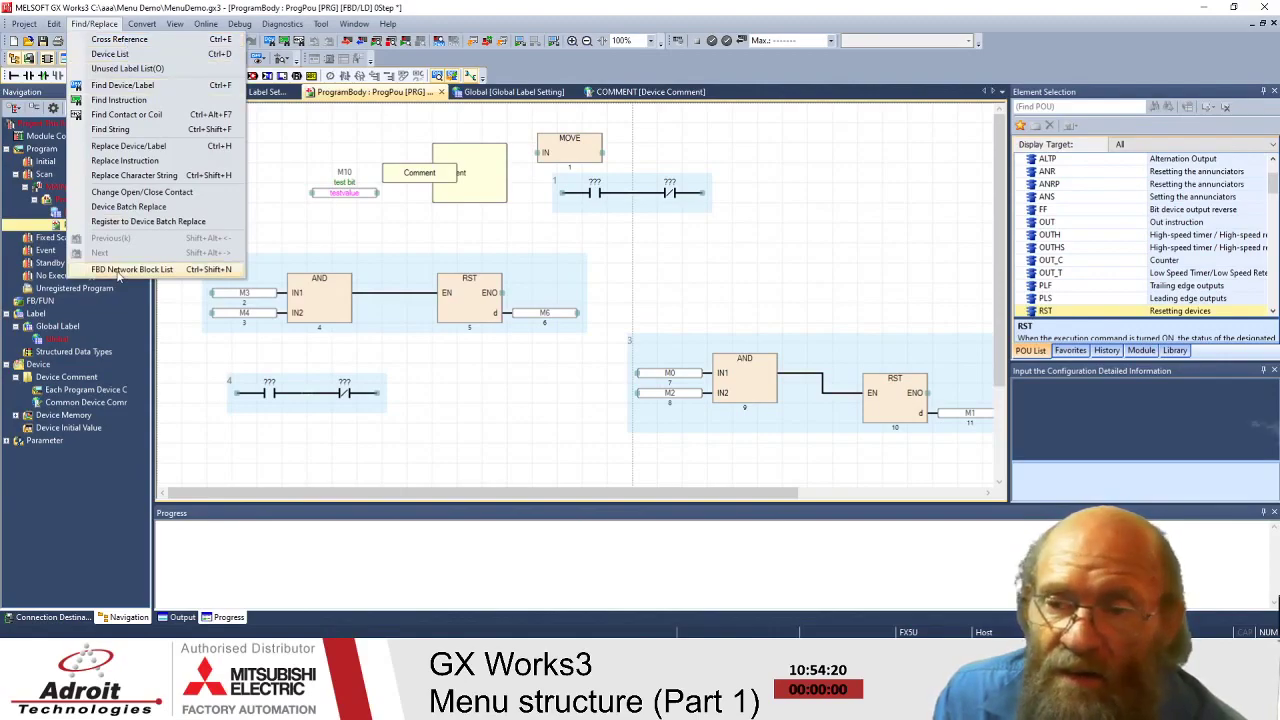
- Open the Find Device/Label pane with Ctrl+F and dock it on the right side
click(497, 232)
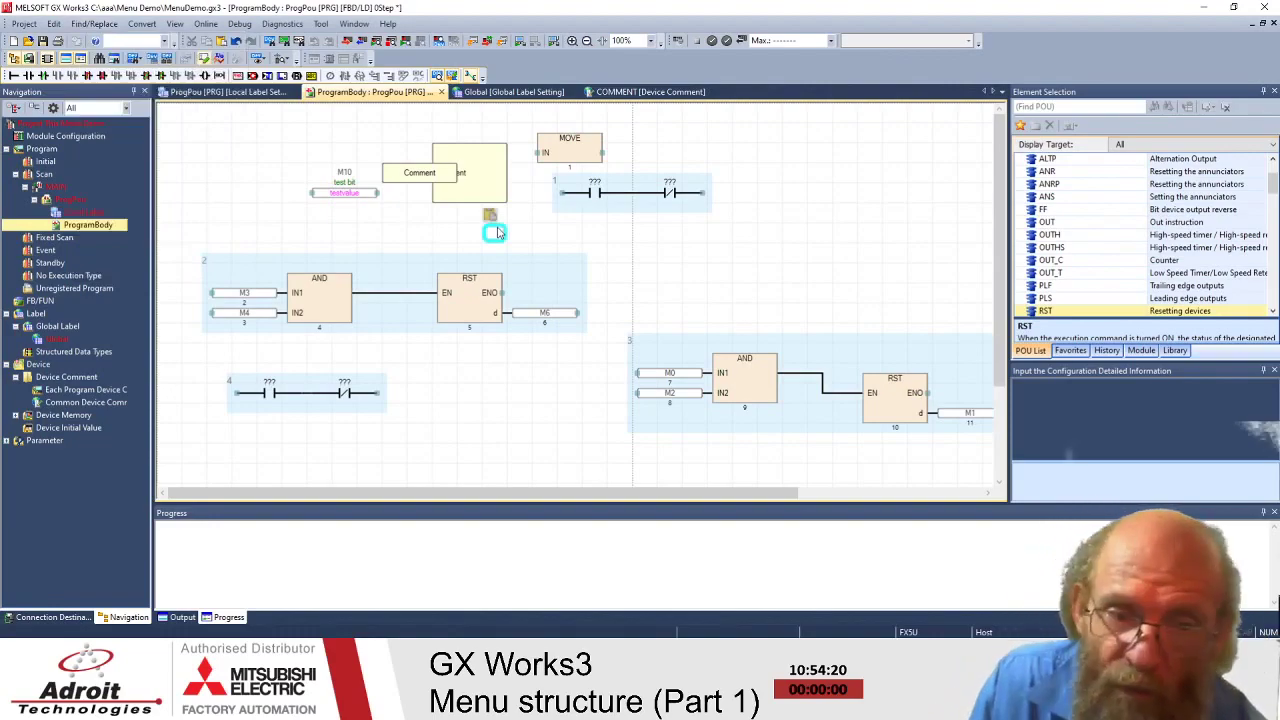
key(ctrl+f)
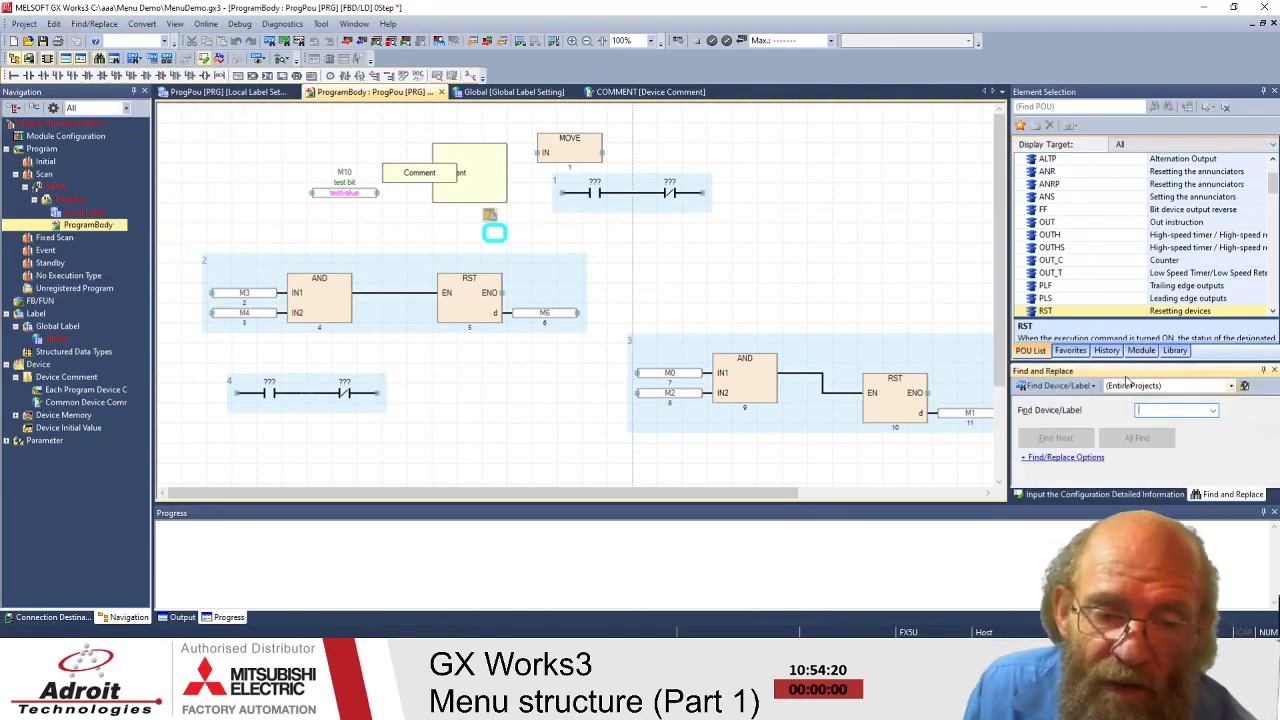
drag(1095, 372, 1148, 182)
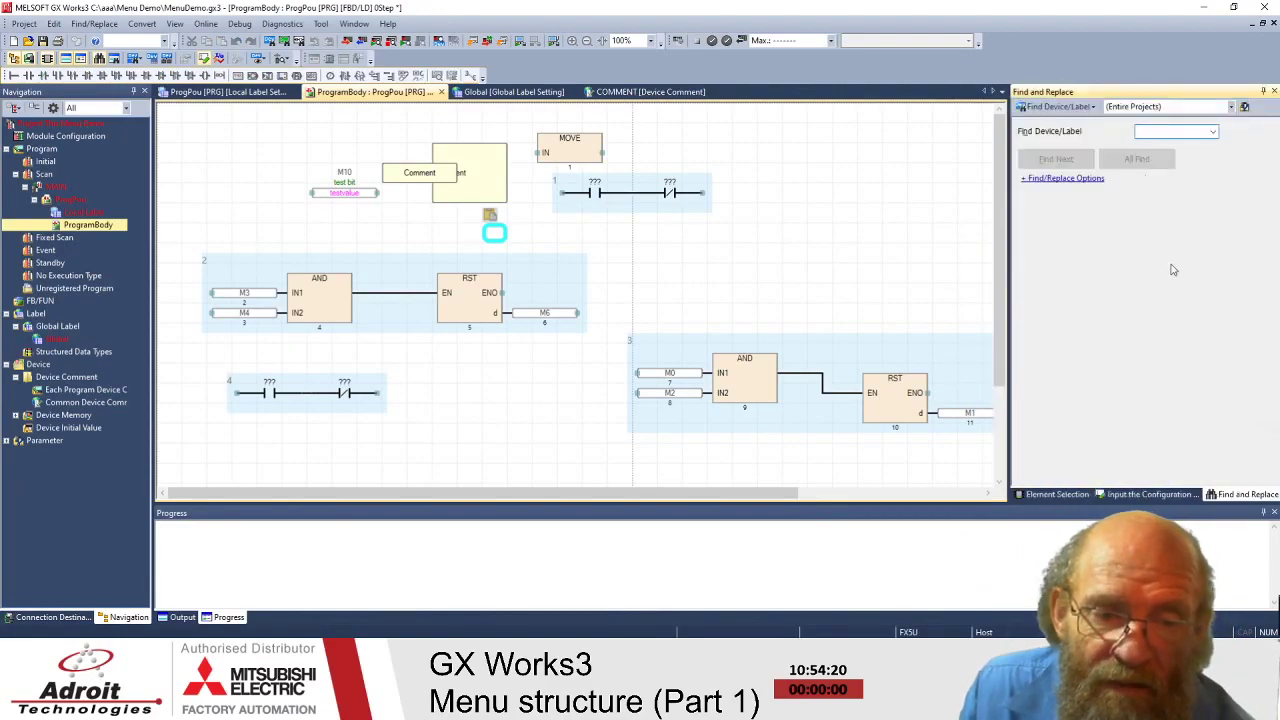
- Review the search scope and find mode choices unchanged, then open the Find In reference tree
click(1230, 107)
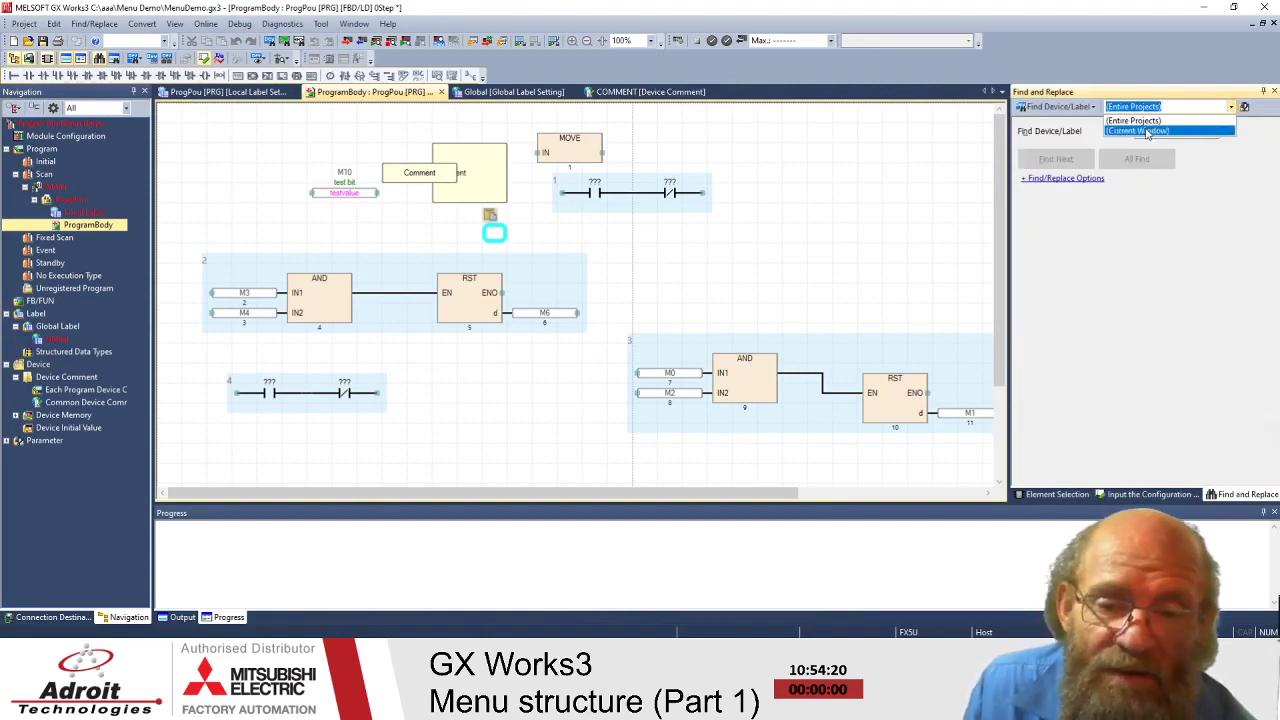
click(1064, 110)
click(1066, 108)
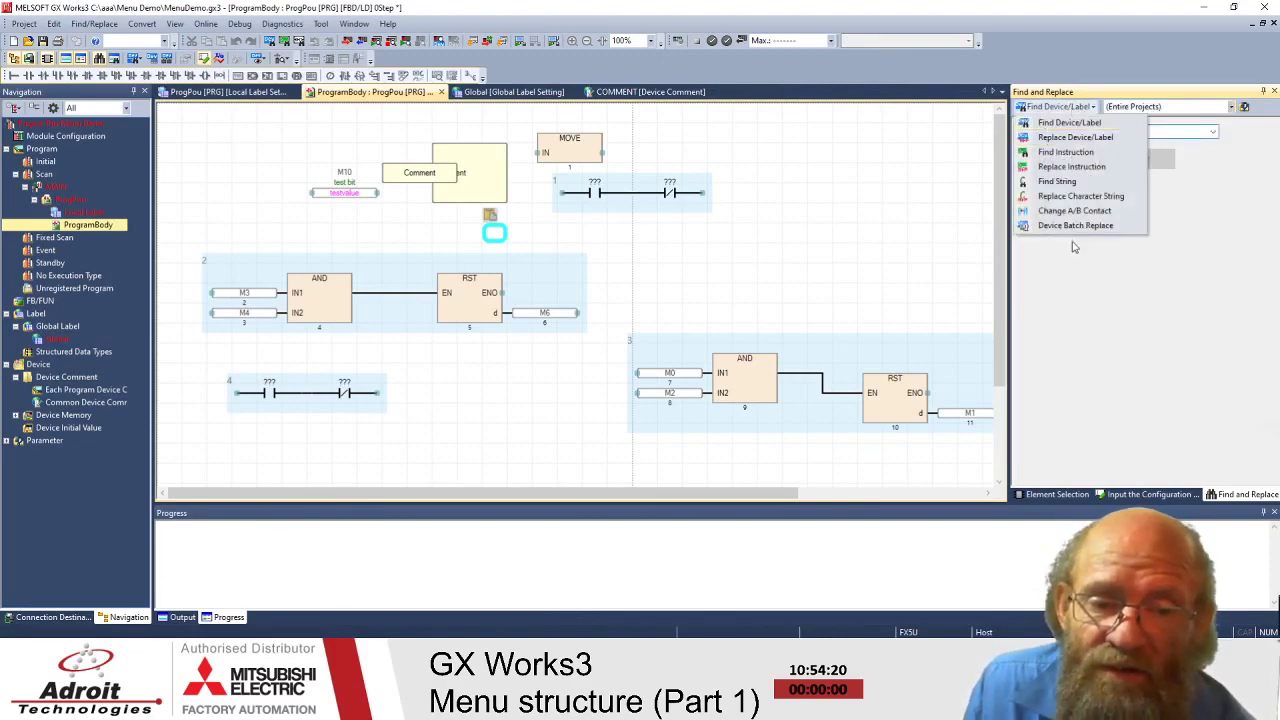
click(1117, 286)
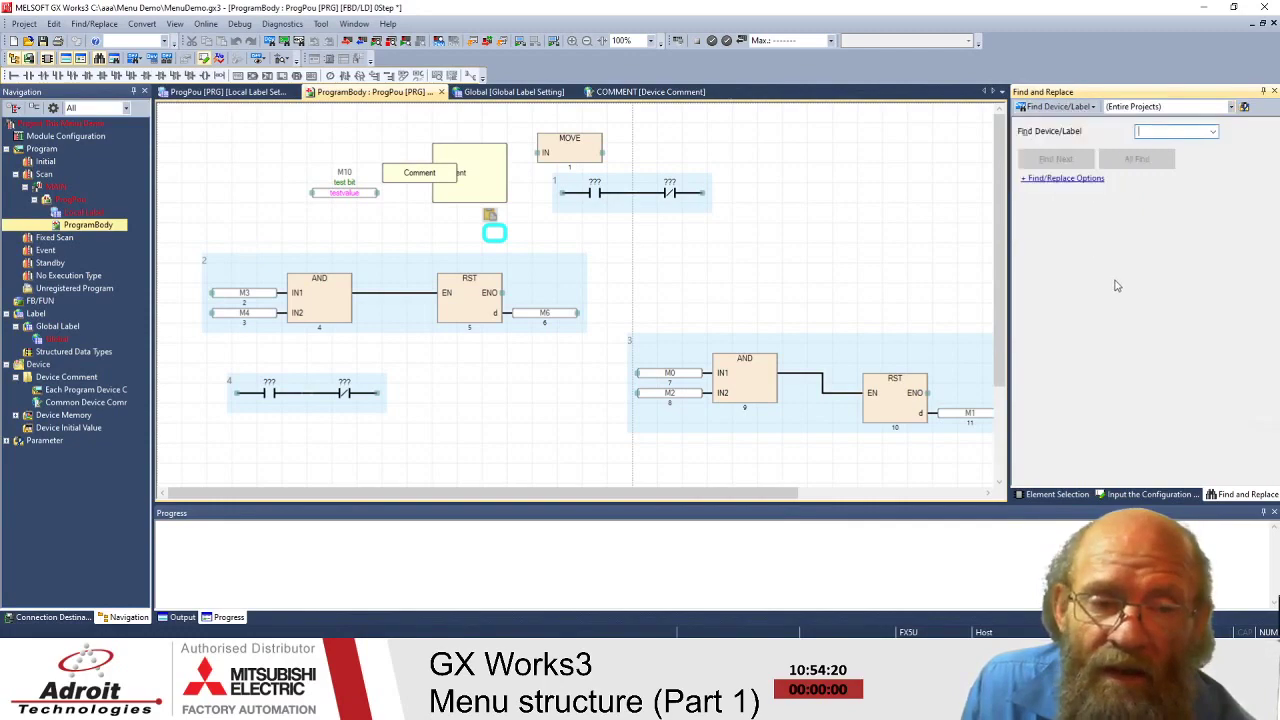
click(1245, 108)
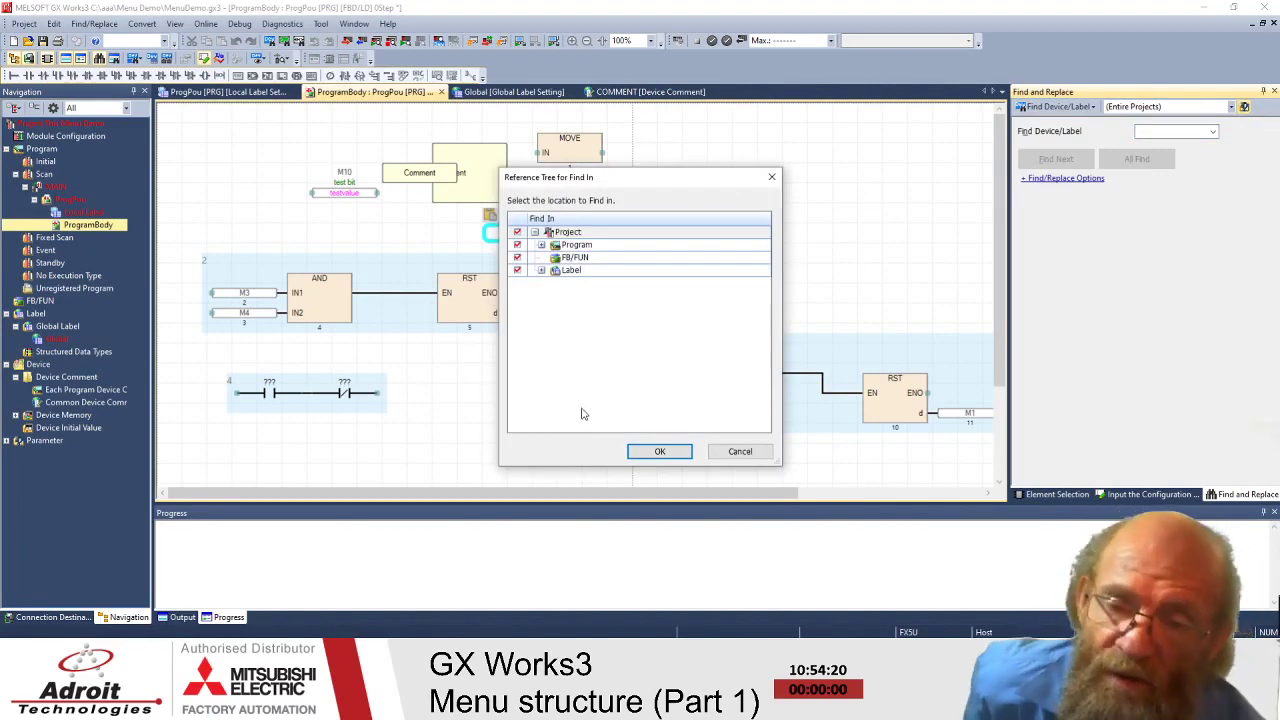
- Expand Label, Program, Scan and MAIN down to ProgPou in the Find In tree, then cancel
click(541, 271)
click(541, 244)
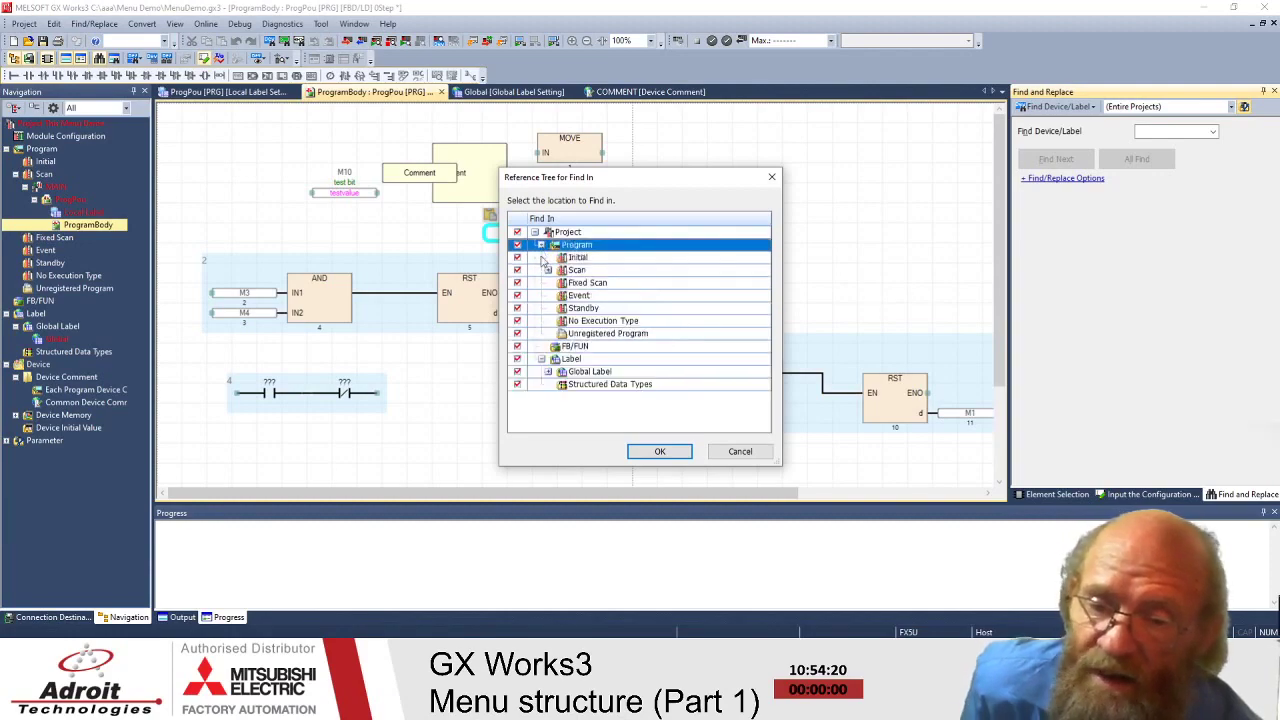
click(548, 271)
click(548, 271)
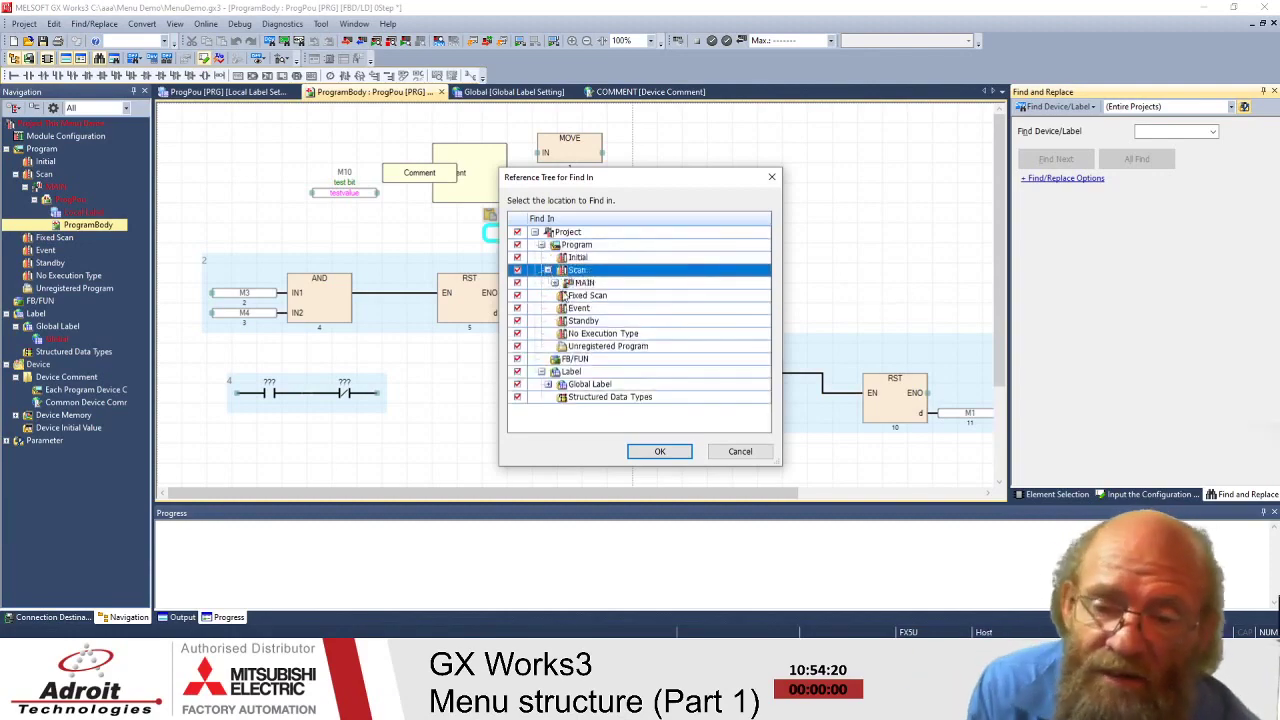
click(563, 283)
click(555, 283)
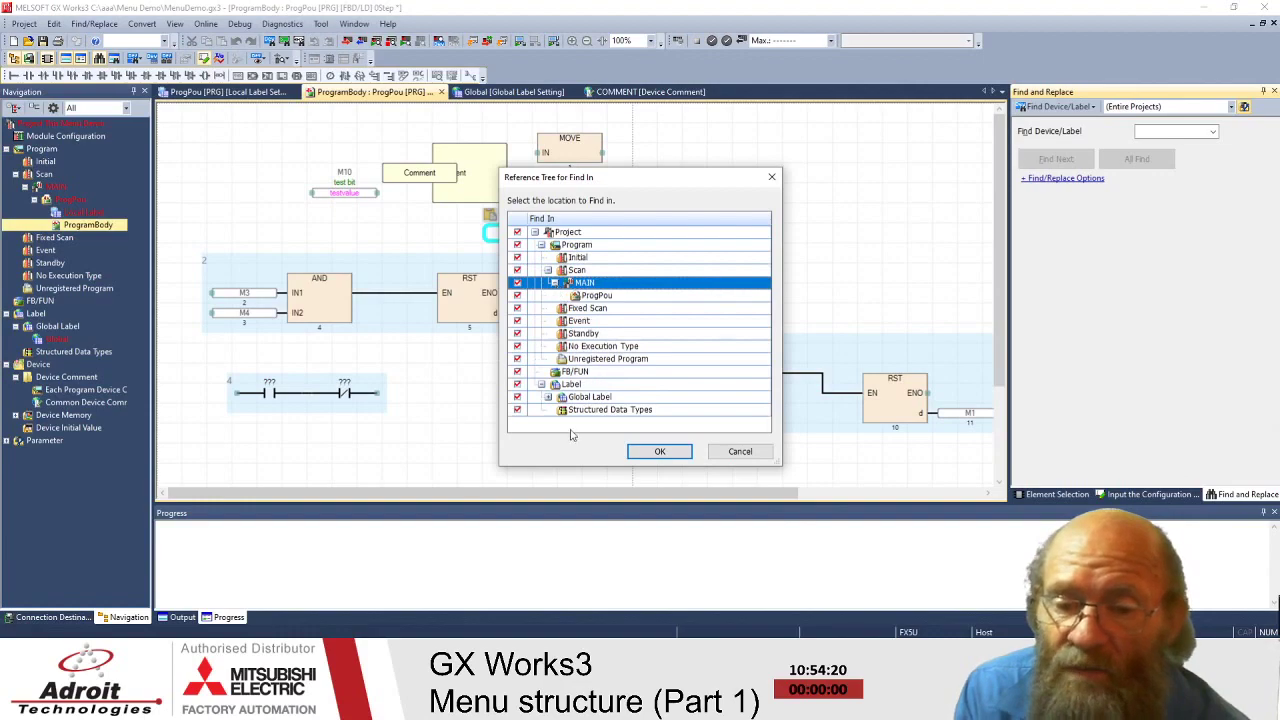
click(740, 452)
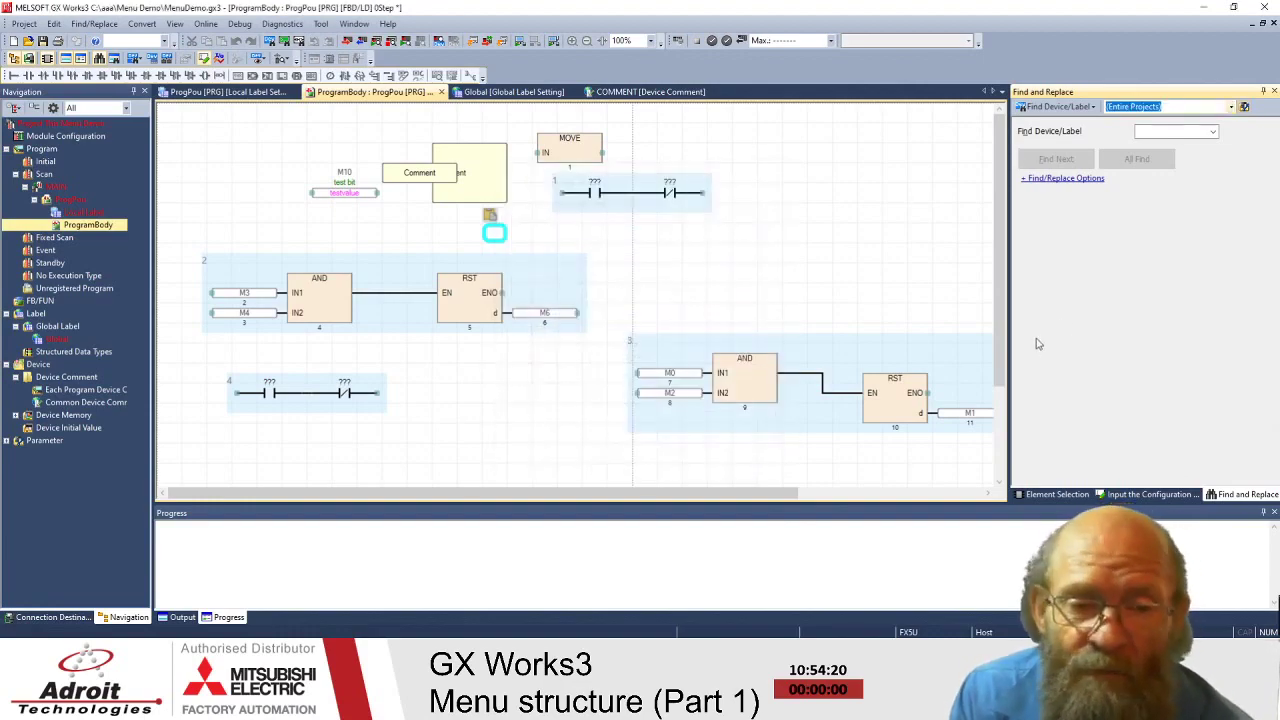
- Expand the Find/Replace Options, showing direction Down and device point 1 DEC
click(1068, 107)
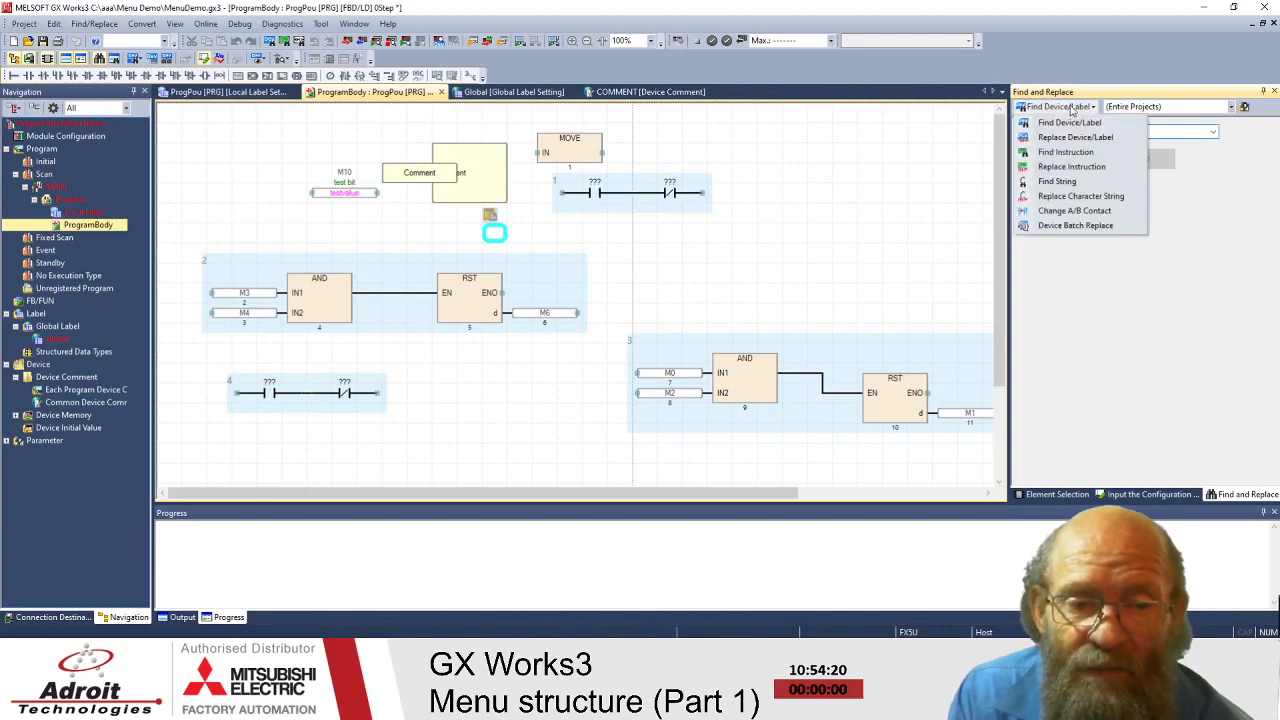
click(1135, 273)
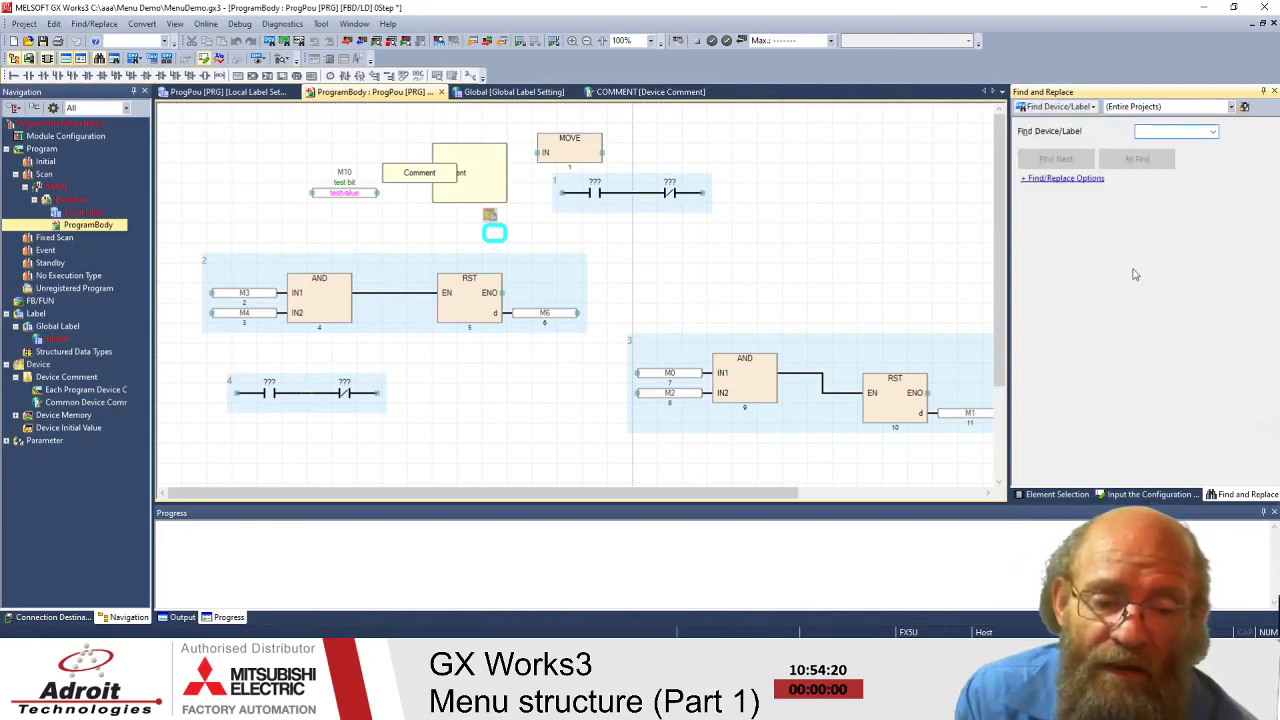
click(786, 272)
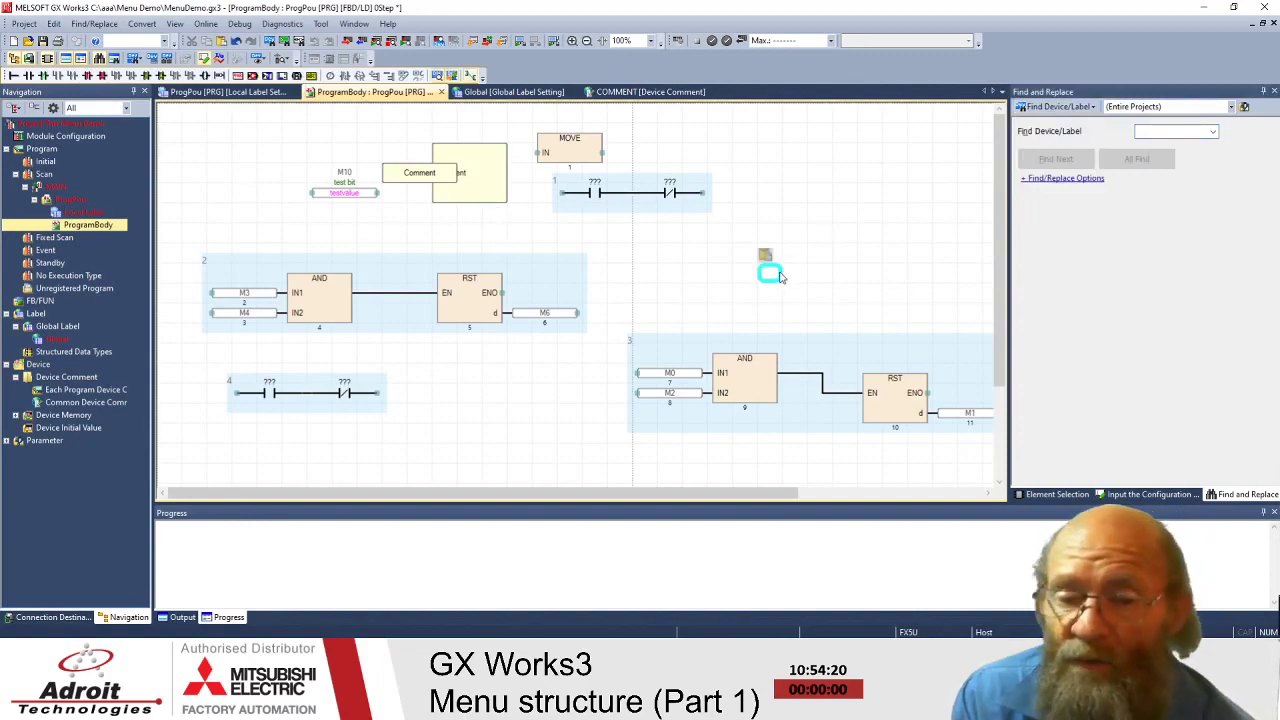
click(901, 210)
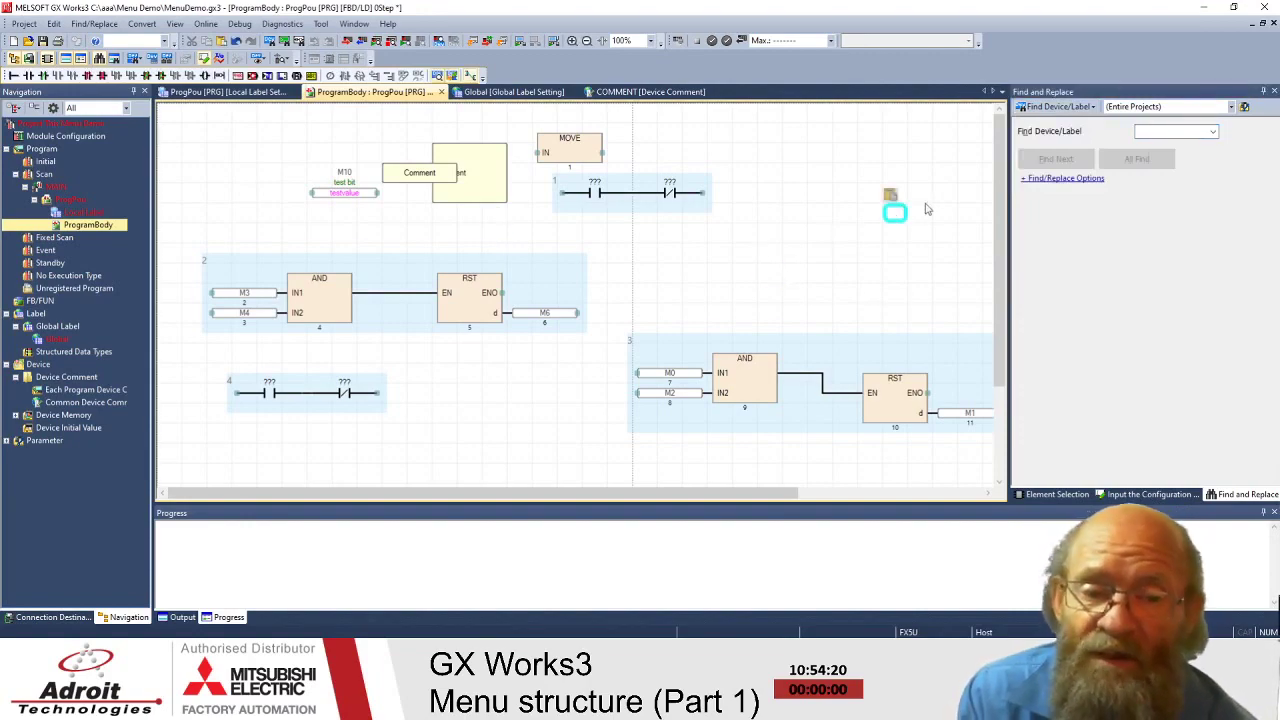
click(1026, 179)
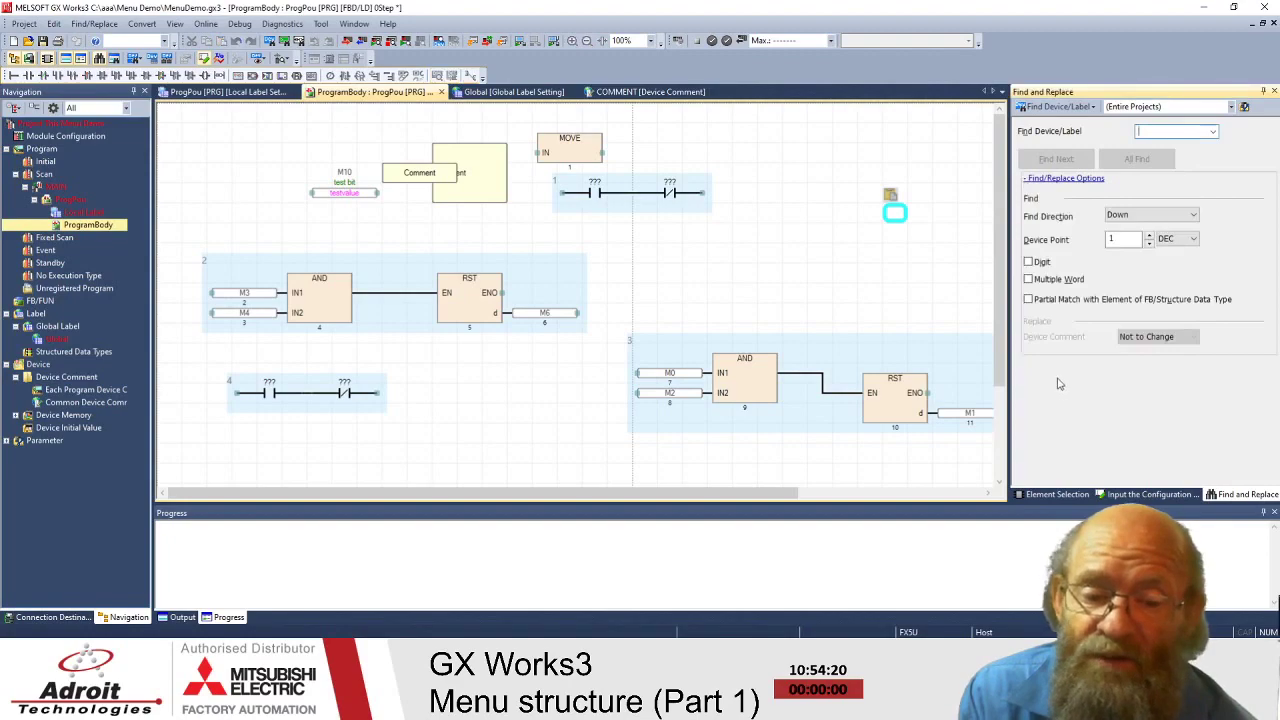
click(798, 274)
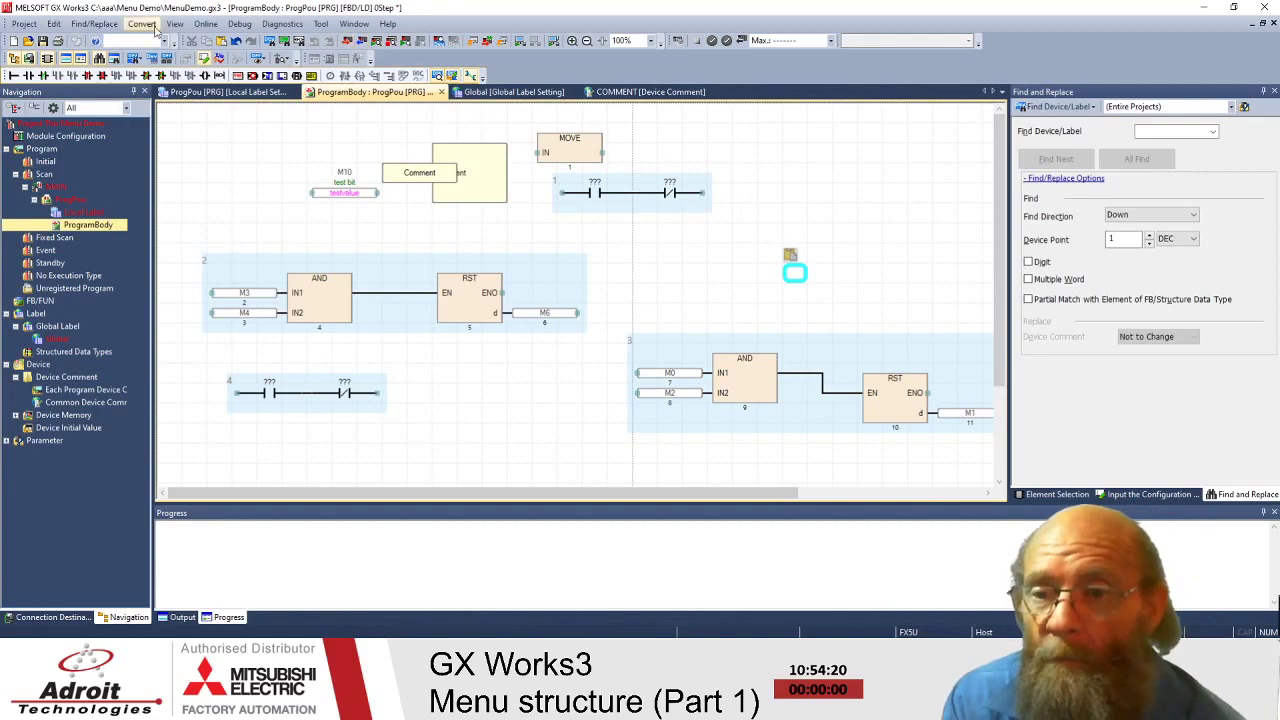
- Choose Find Device/Label from the Find/Replace menu to show the pane scoped to Entire Projects
click(53, 24)
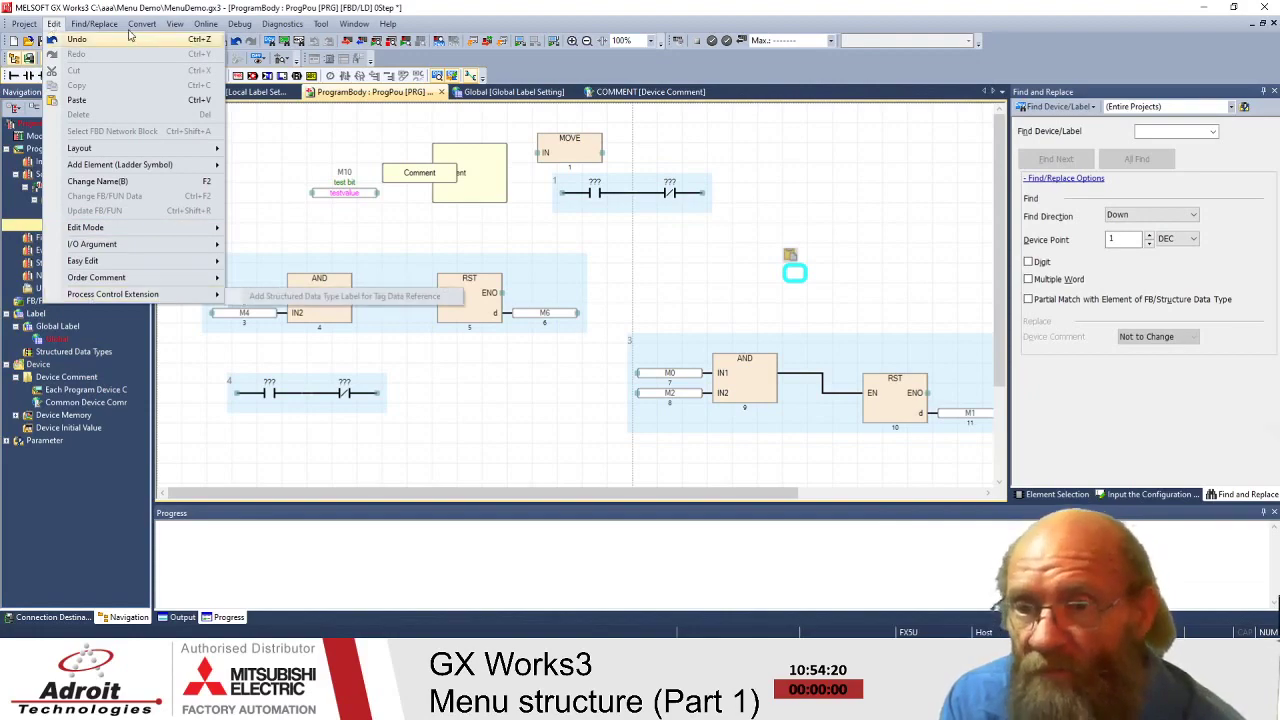
mouse_move(104, 26)
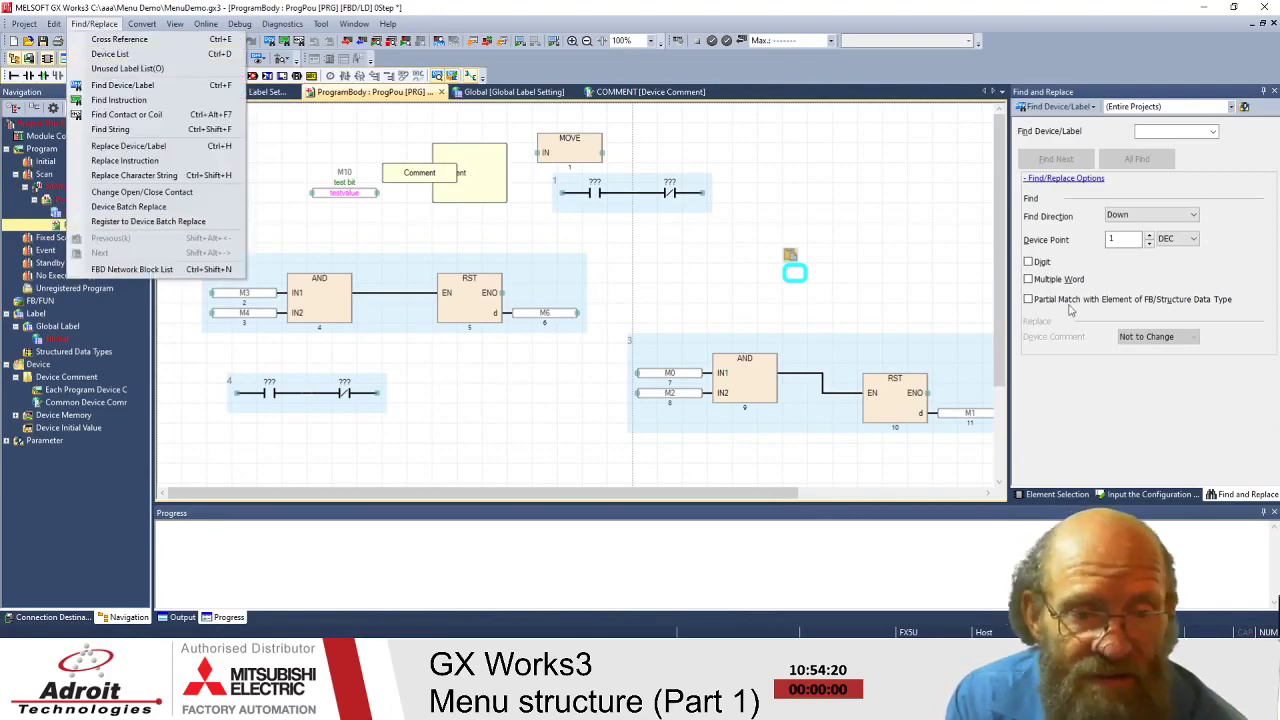
click(1108, 92)
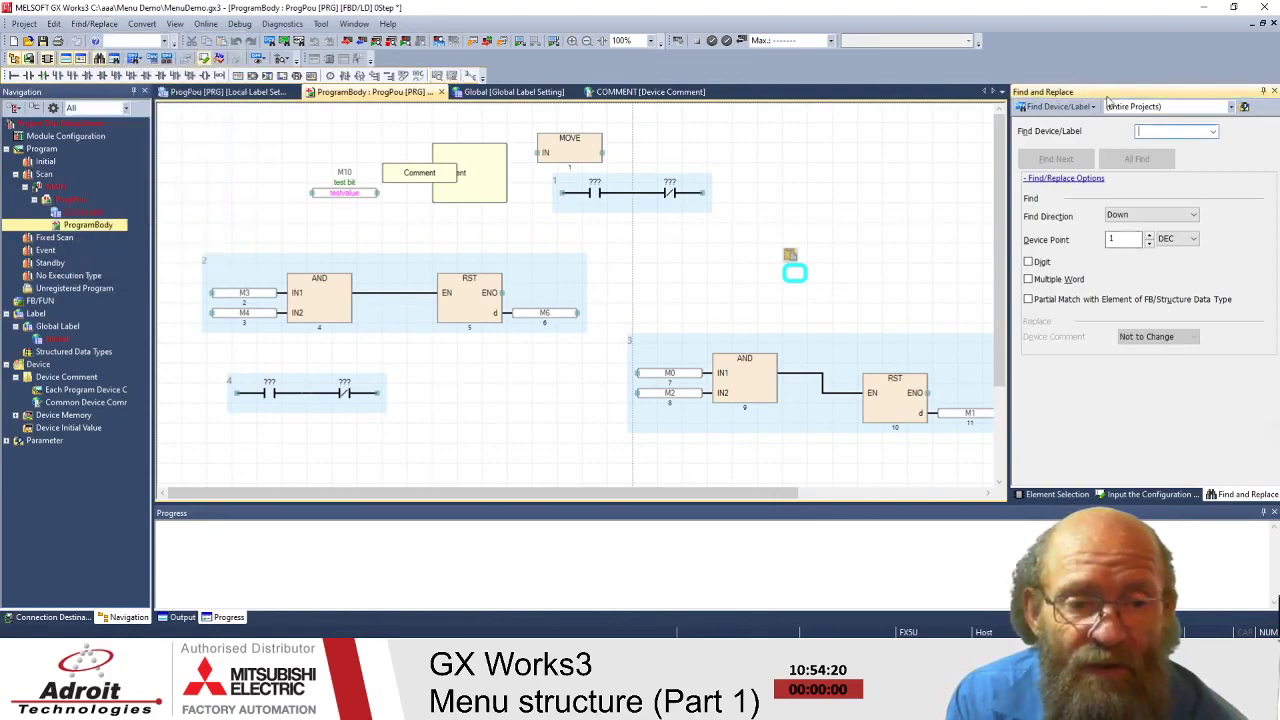
- Float the Find and Replace pane, redock it right of ProgramBody, and widen it
drag(1110, 92, 760, 150)
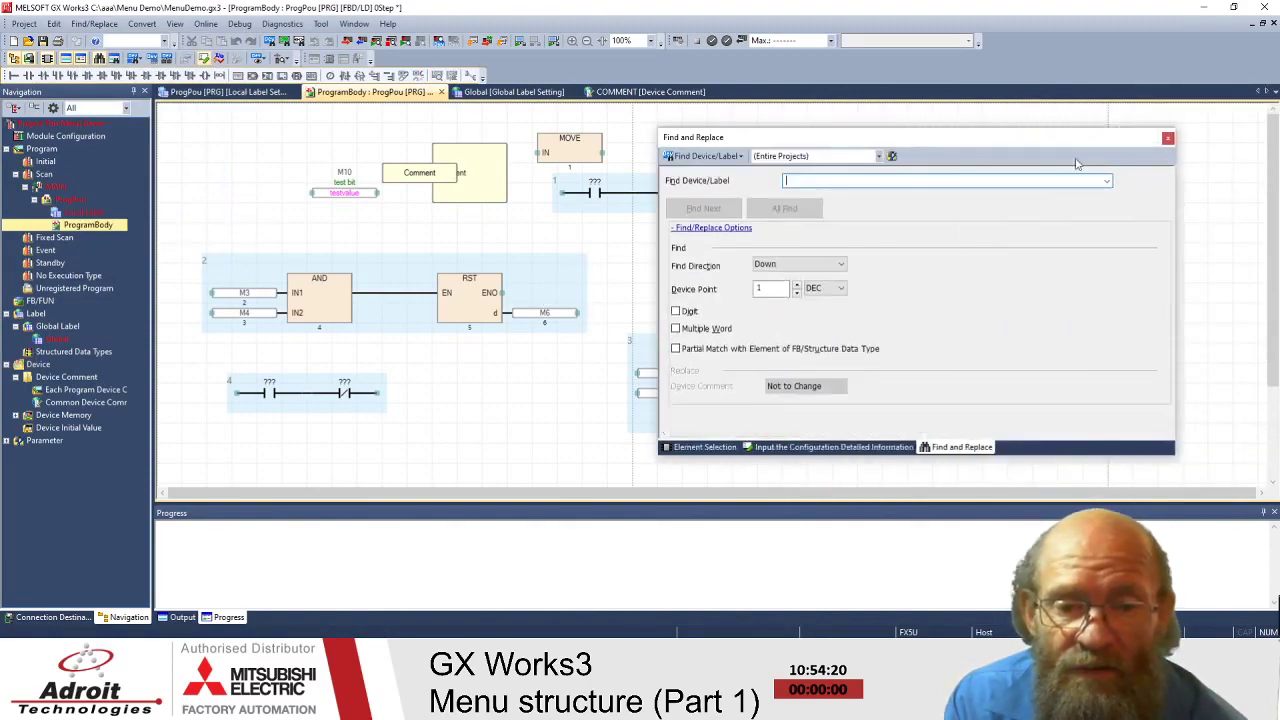
drag(972, 140, 938, 147)
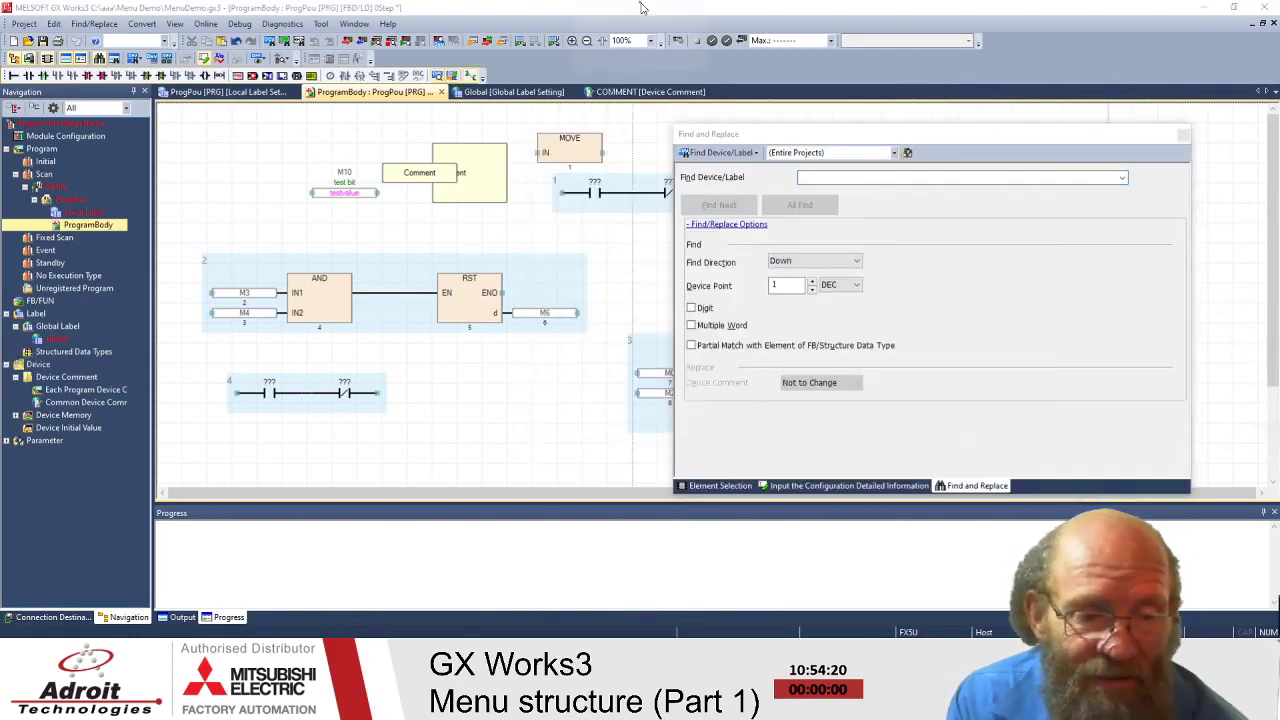
drag(1025, 148, 1260, 360)
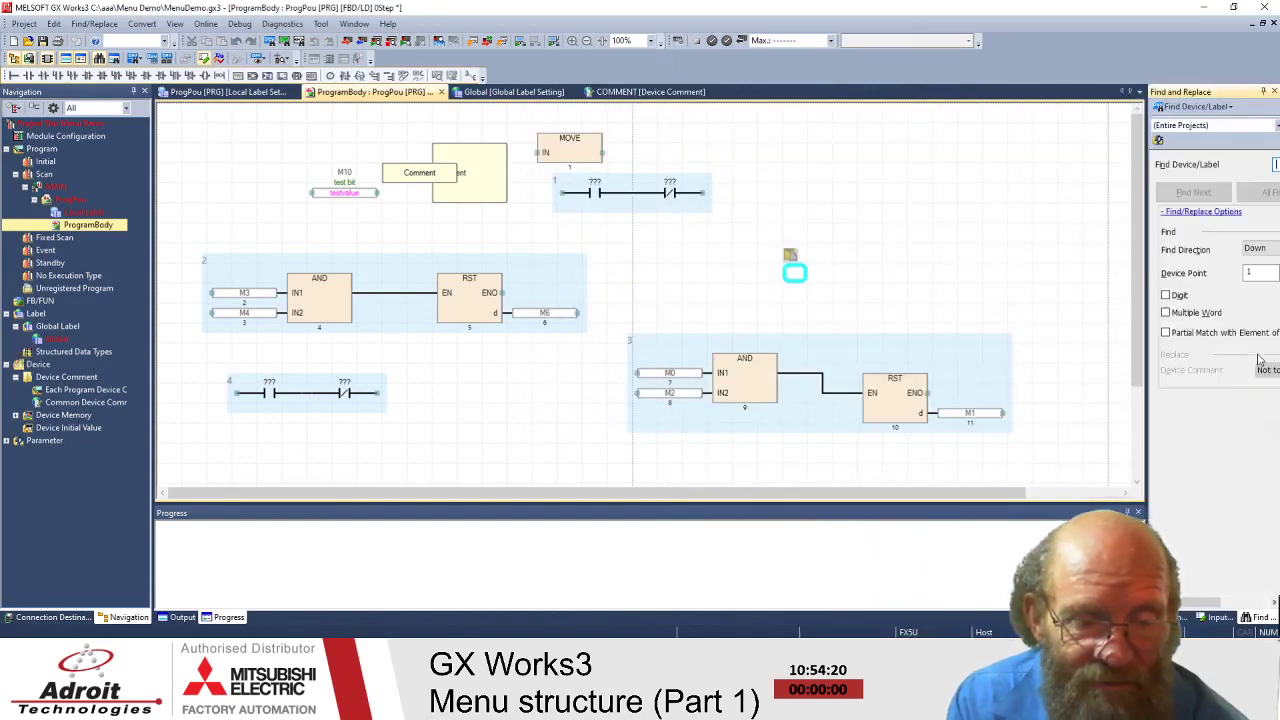
drag(1147, 257, 1033, 257)
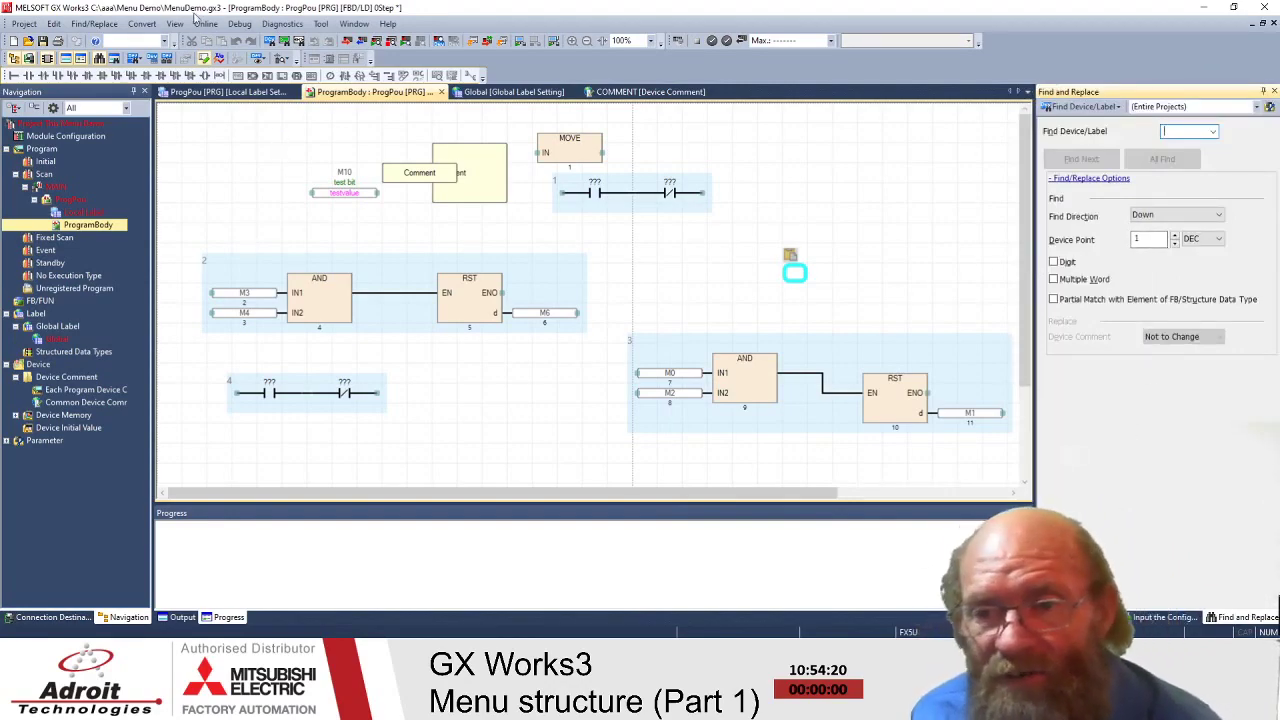
- Dismiss the Find/Replace menu and canvas shortcut menu, then show the Convert menu
click(117, 24)
mouse_move(133, 25)
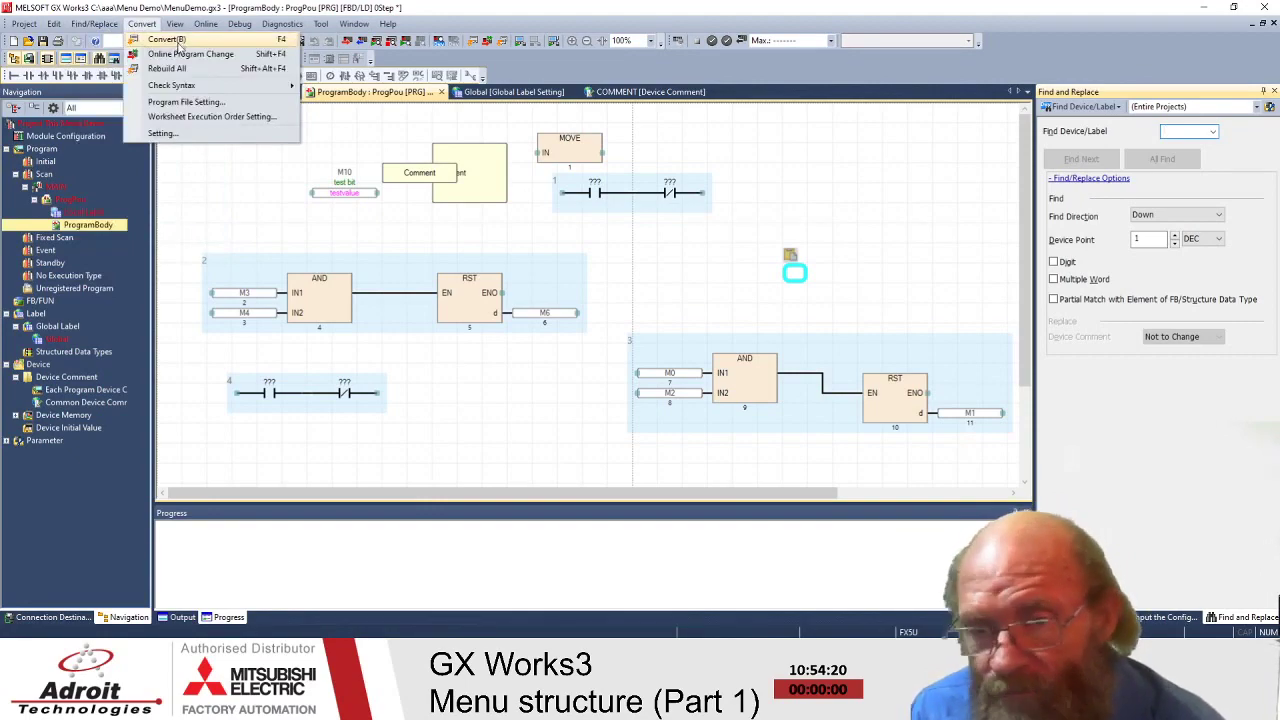
key(Escape)
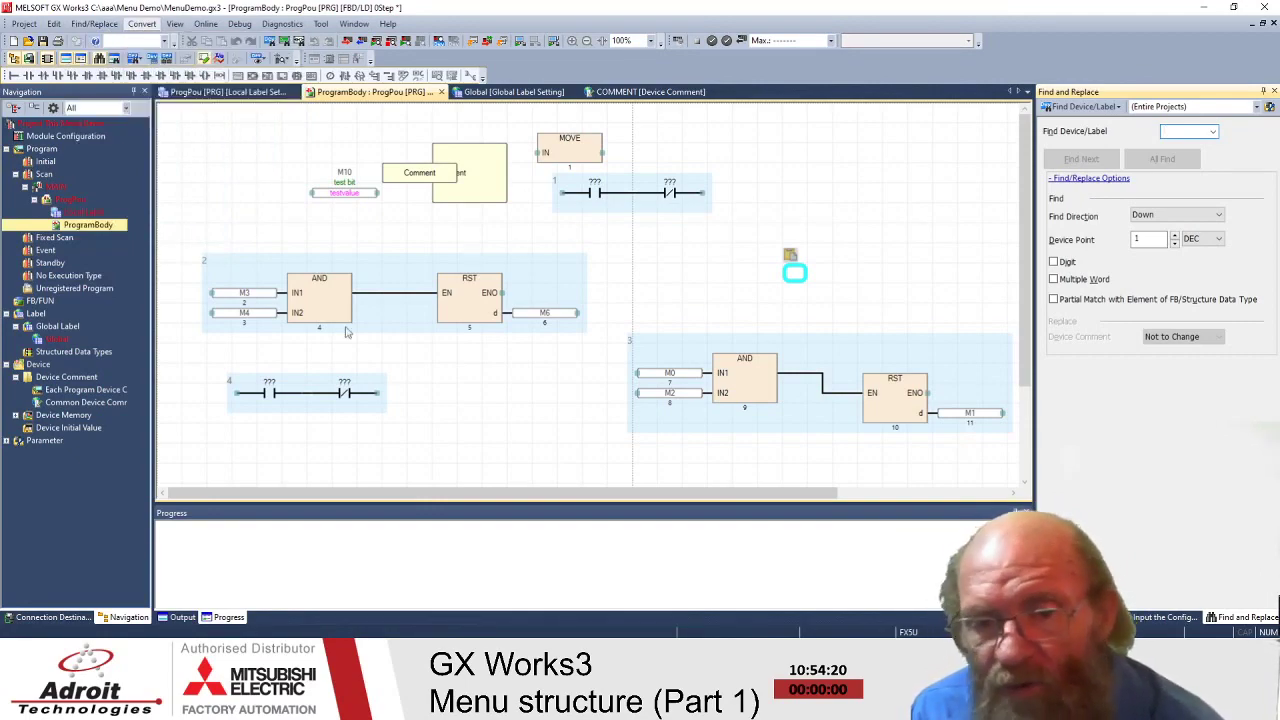
right_click(468, 416)
click(475, 438)
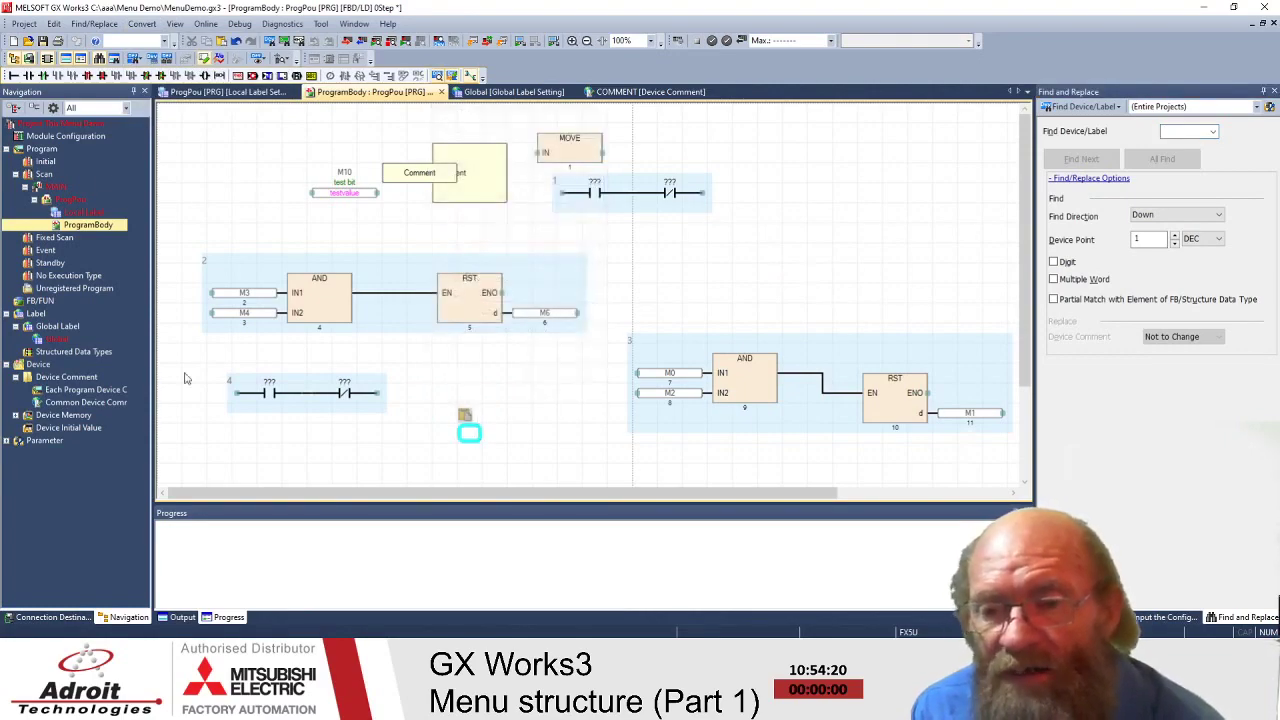
click(141, 24)
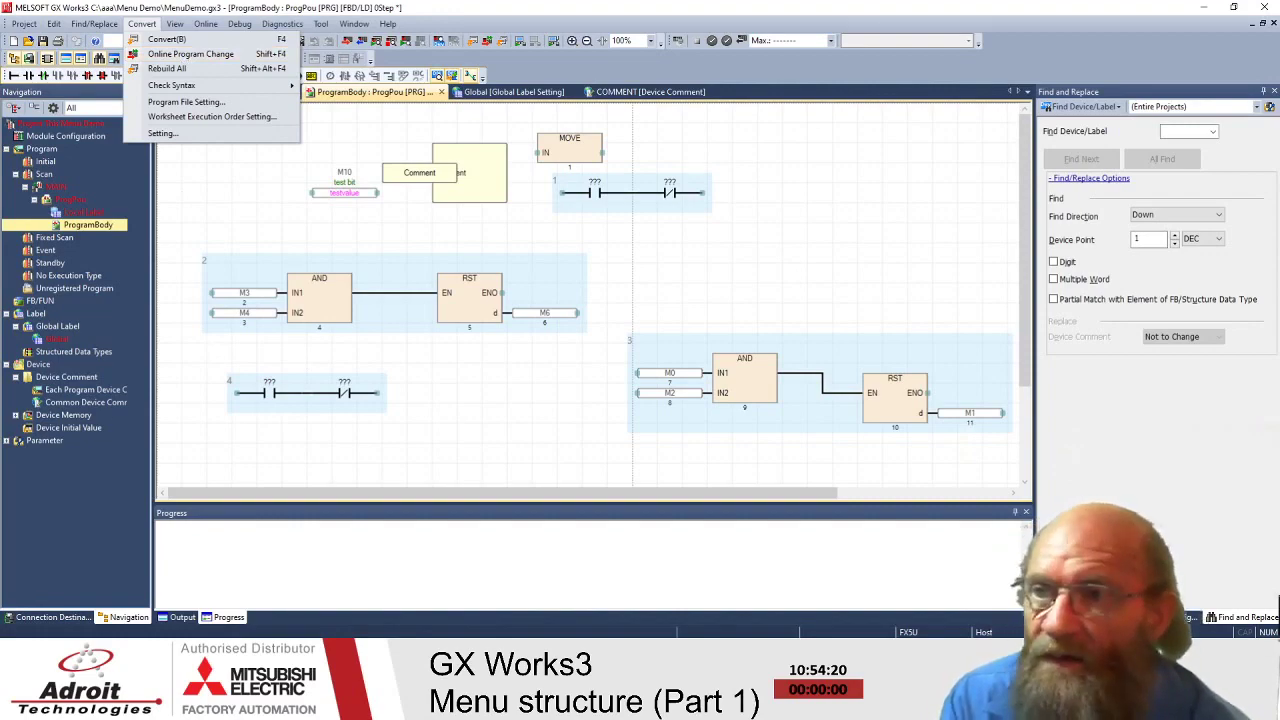
- Dismiss the Convert menu by clicking the editor canvas without running any conversion
click(237, 112)
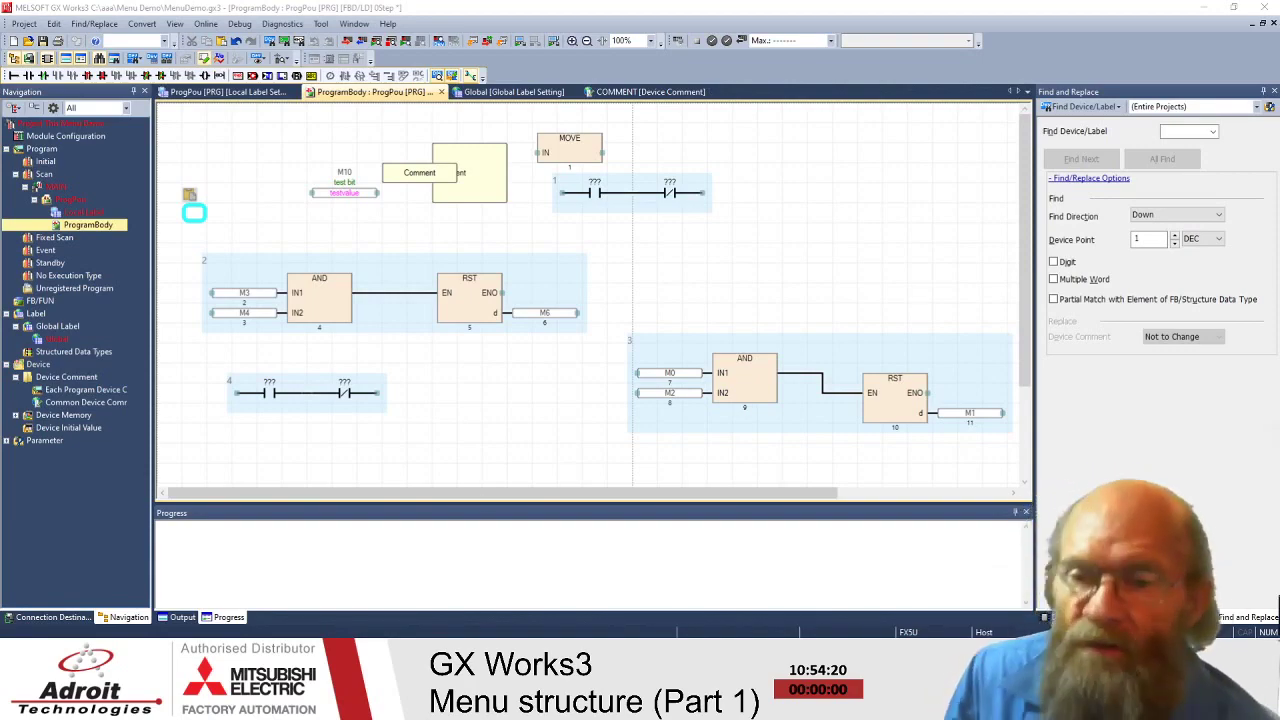
click(491, 409)
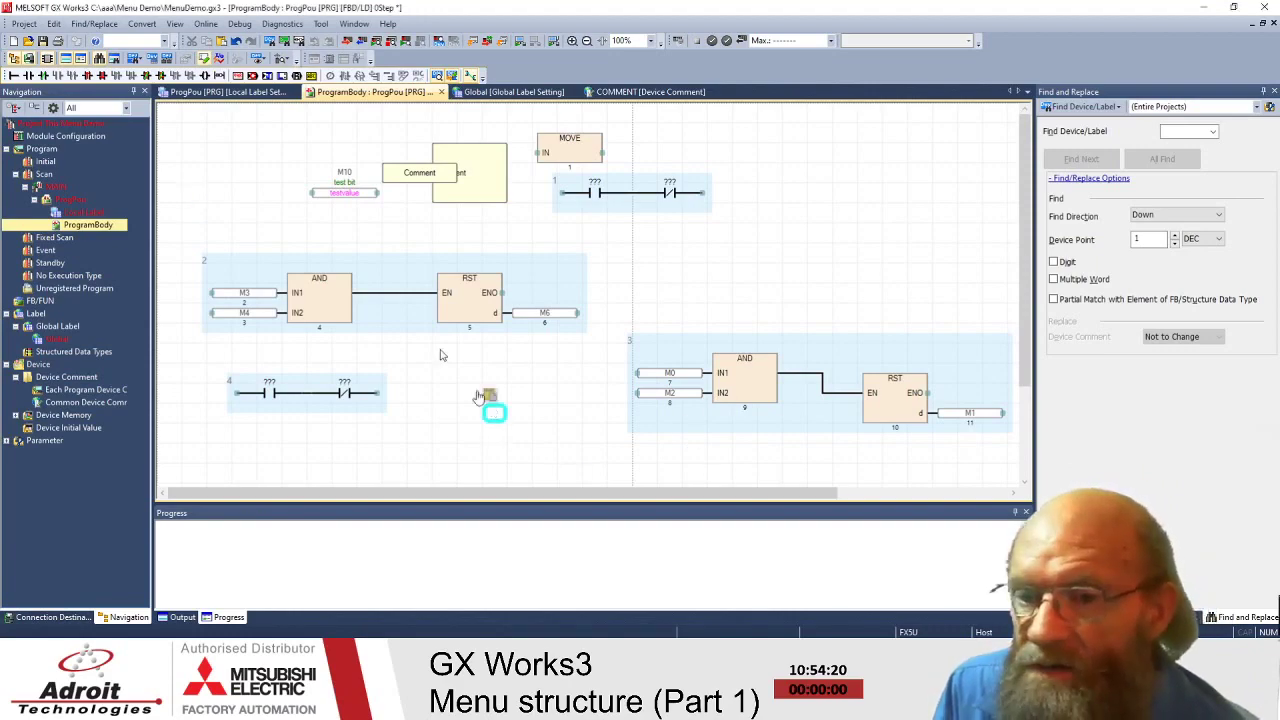
click(132, 24)
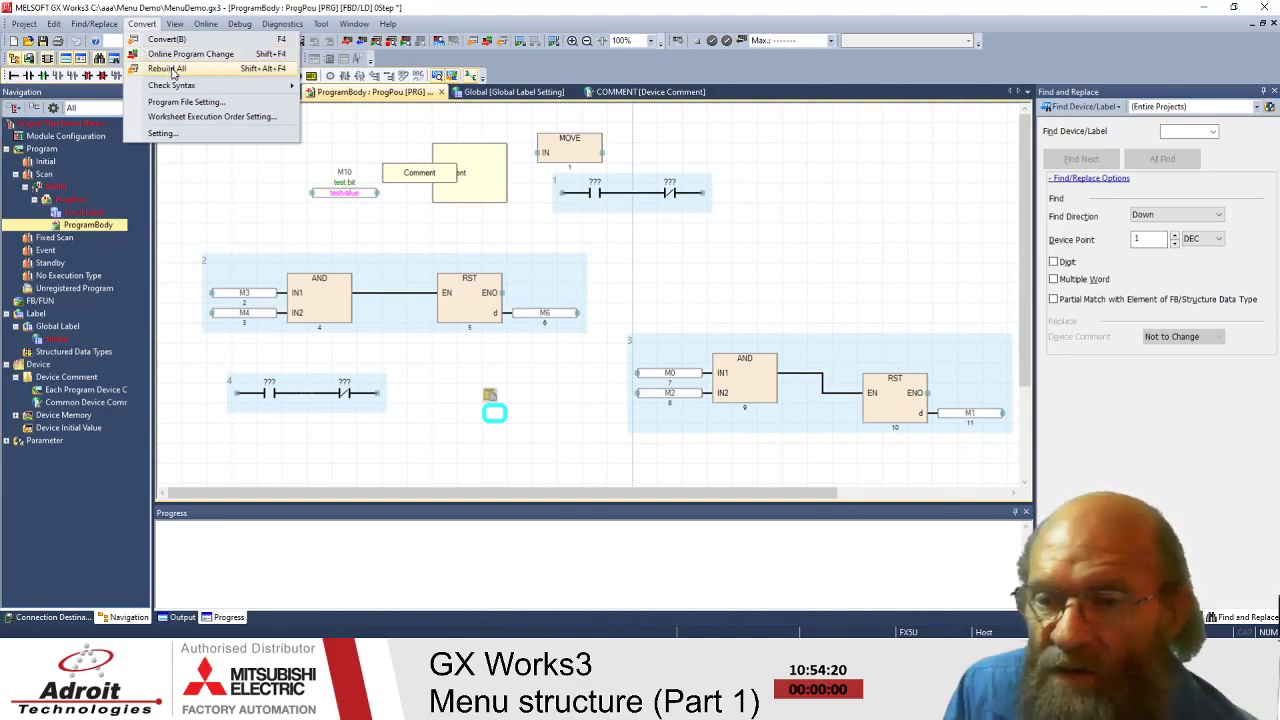
mouse_move(190, 92)
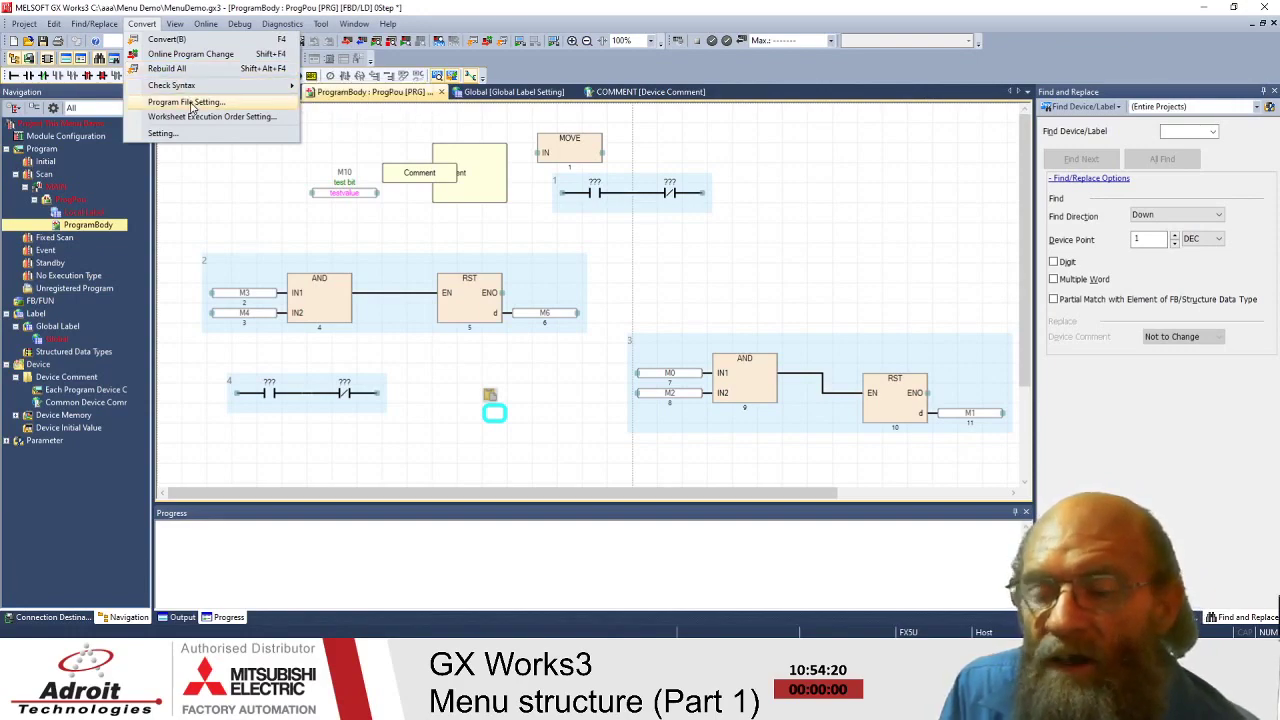
click(208, 170)
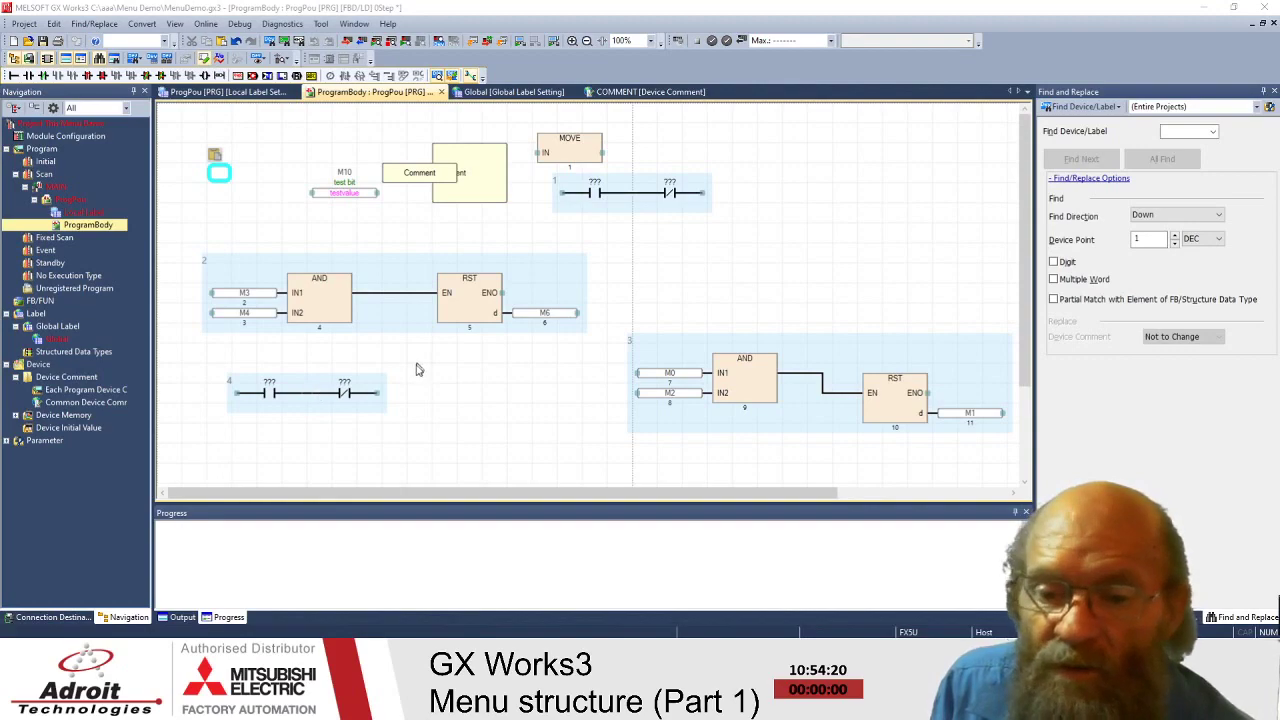
- Click through the FBD sheet elements and select the M10 test bit
click(843, 191)
click(271, 190)
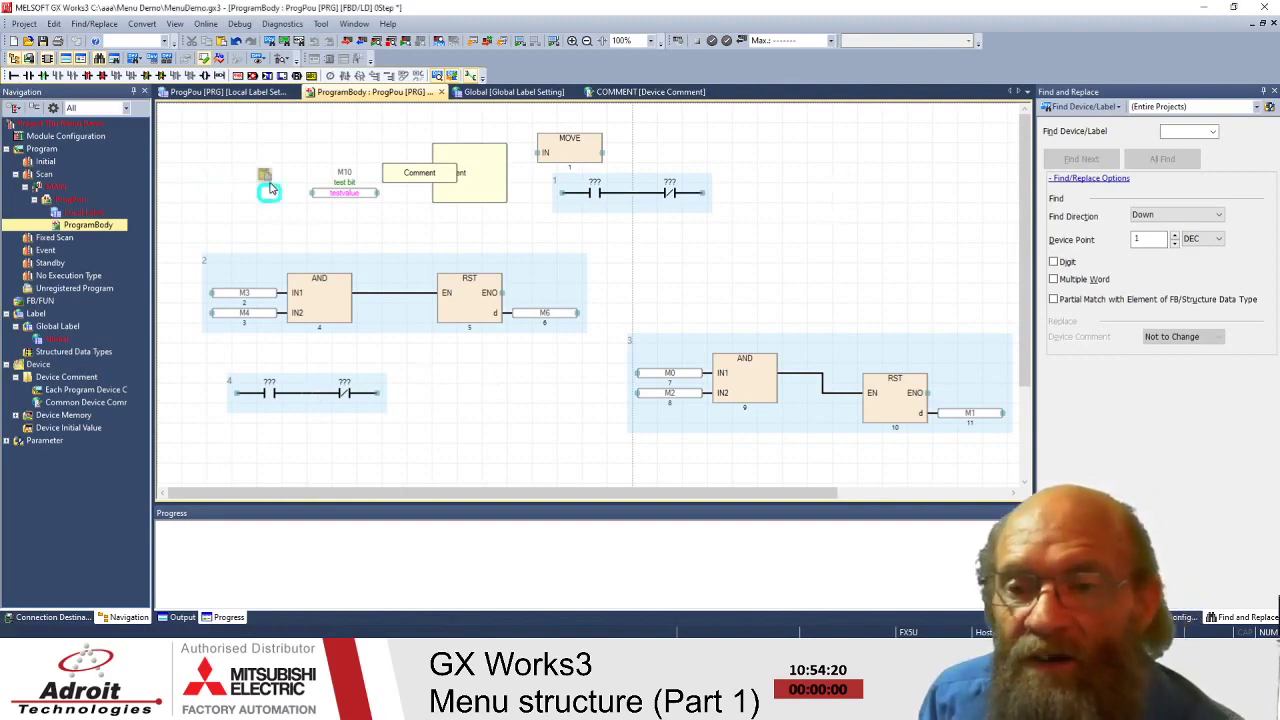
click(231, 127)
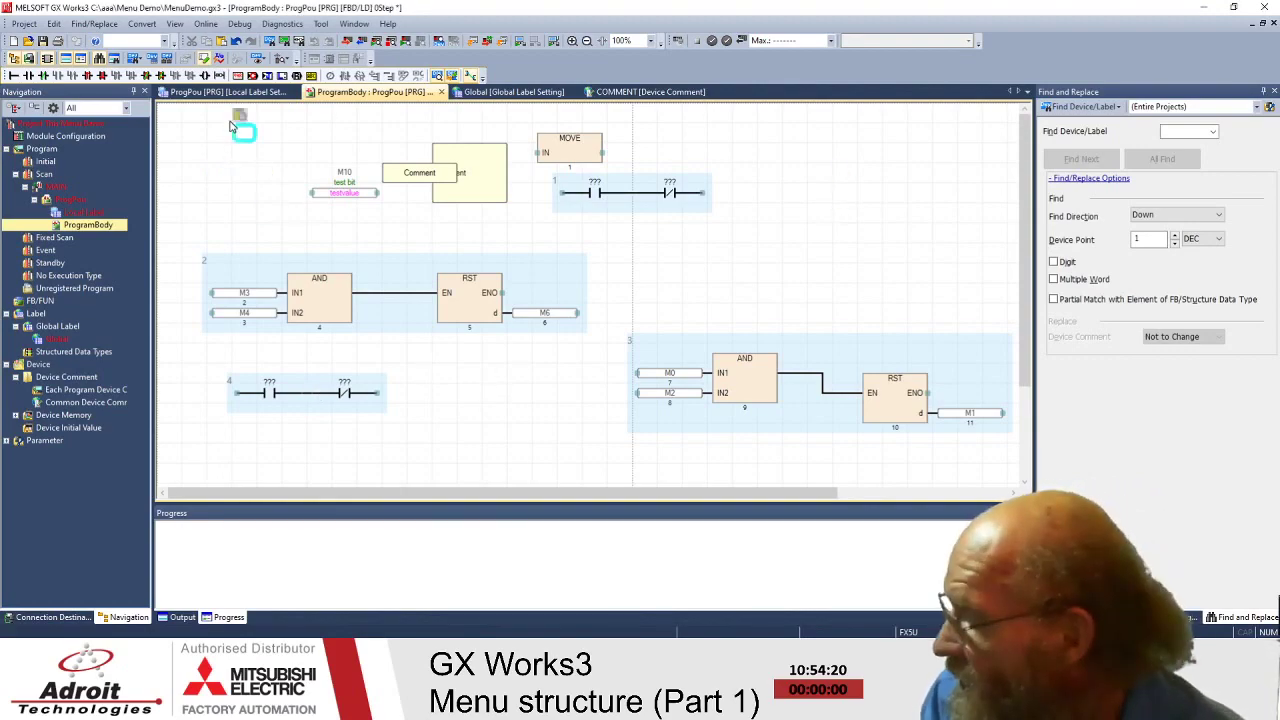
click(265, 218)
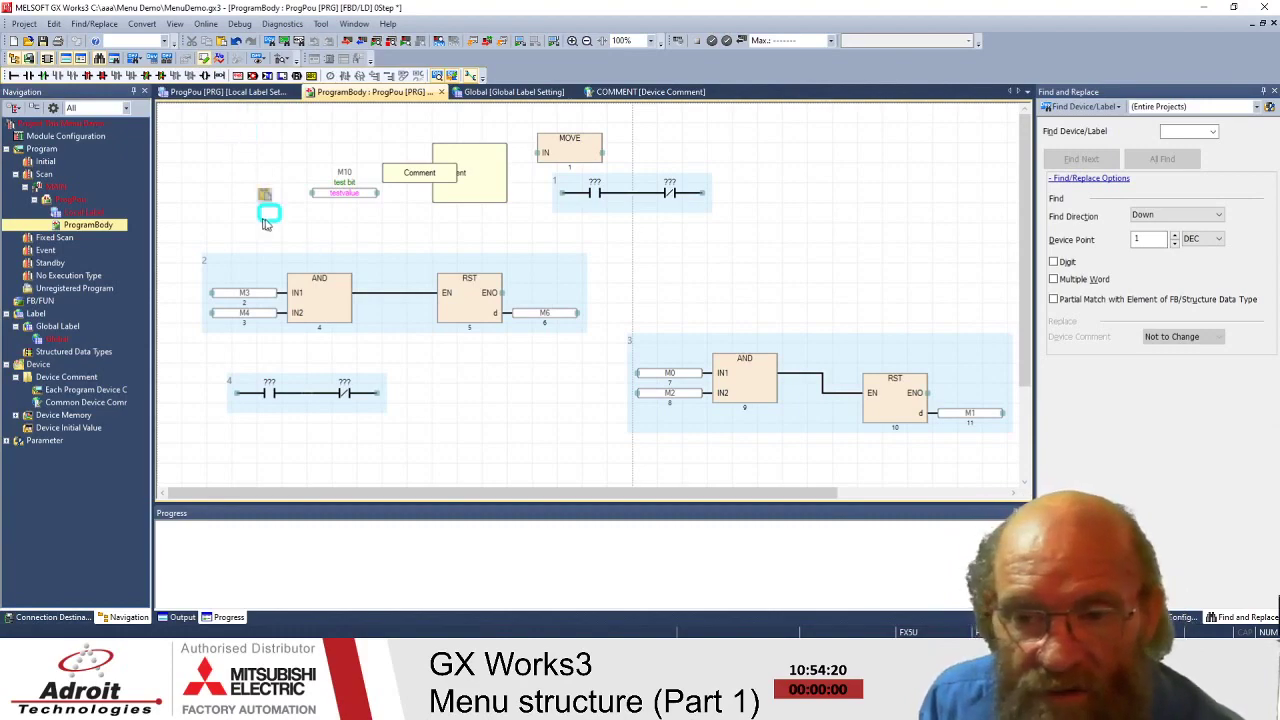
click(745, 235)
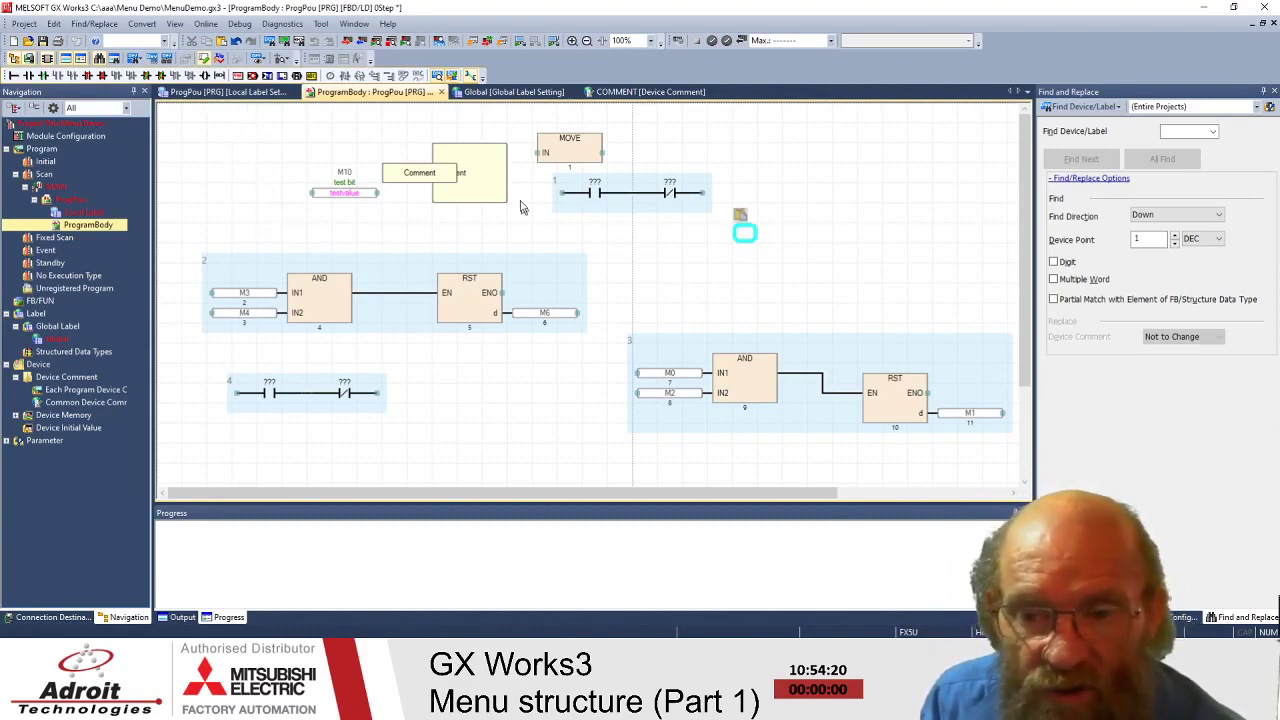
click(328, 195)
- Marquee-select the MOVE block together with the rung 1 contacts
drag(682, 230, 741, 249)
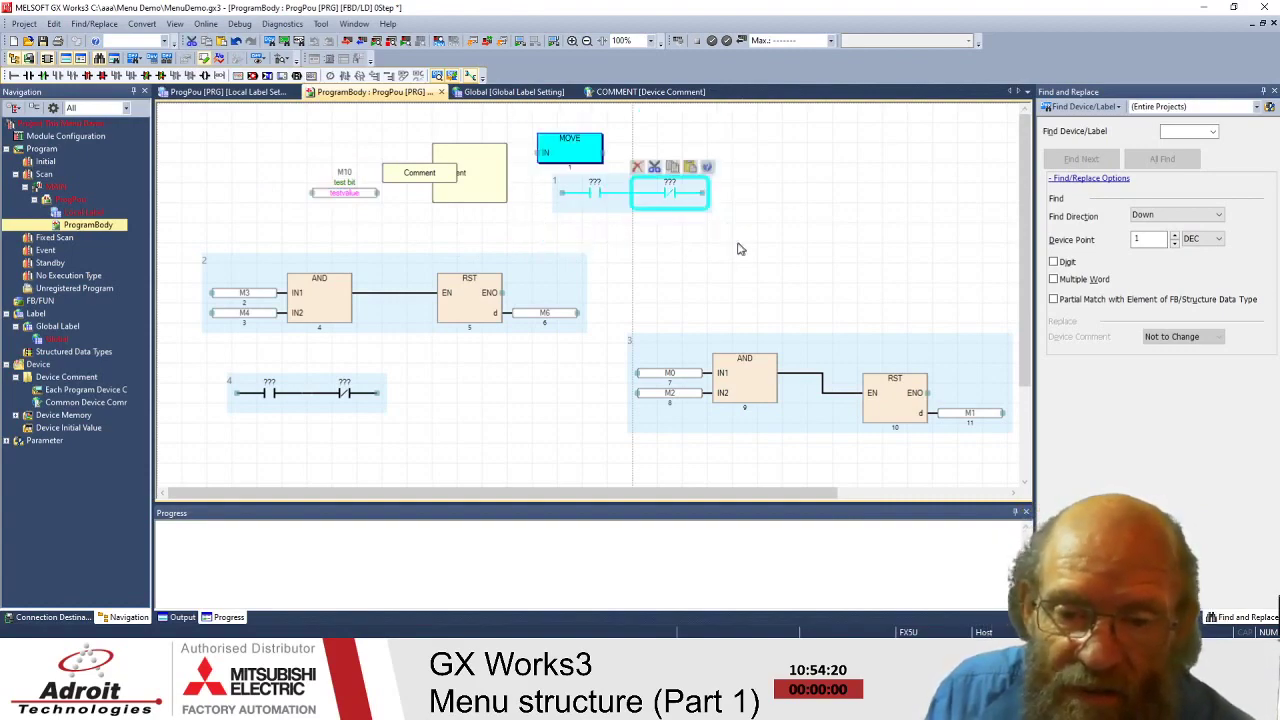
click(597, 236)
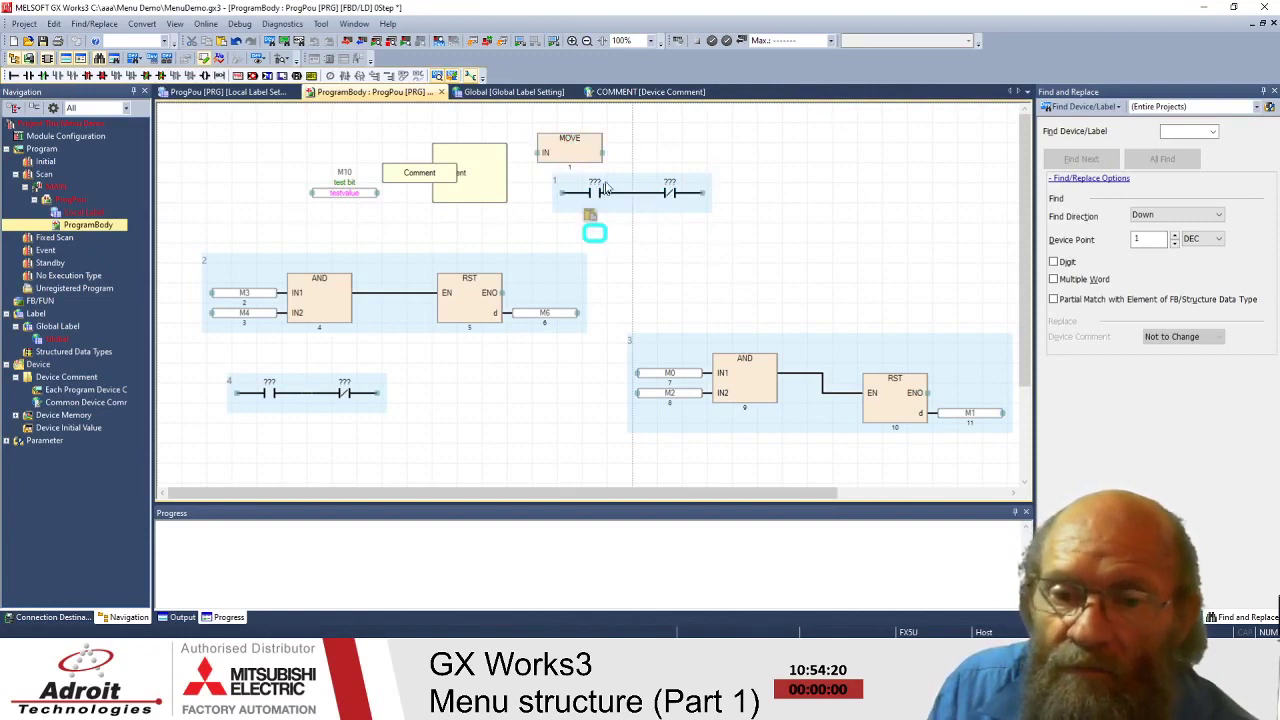
click(594, 192)
click(768, 266)
drag(516, 128, 784, 281)
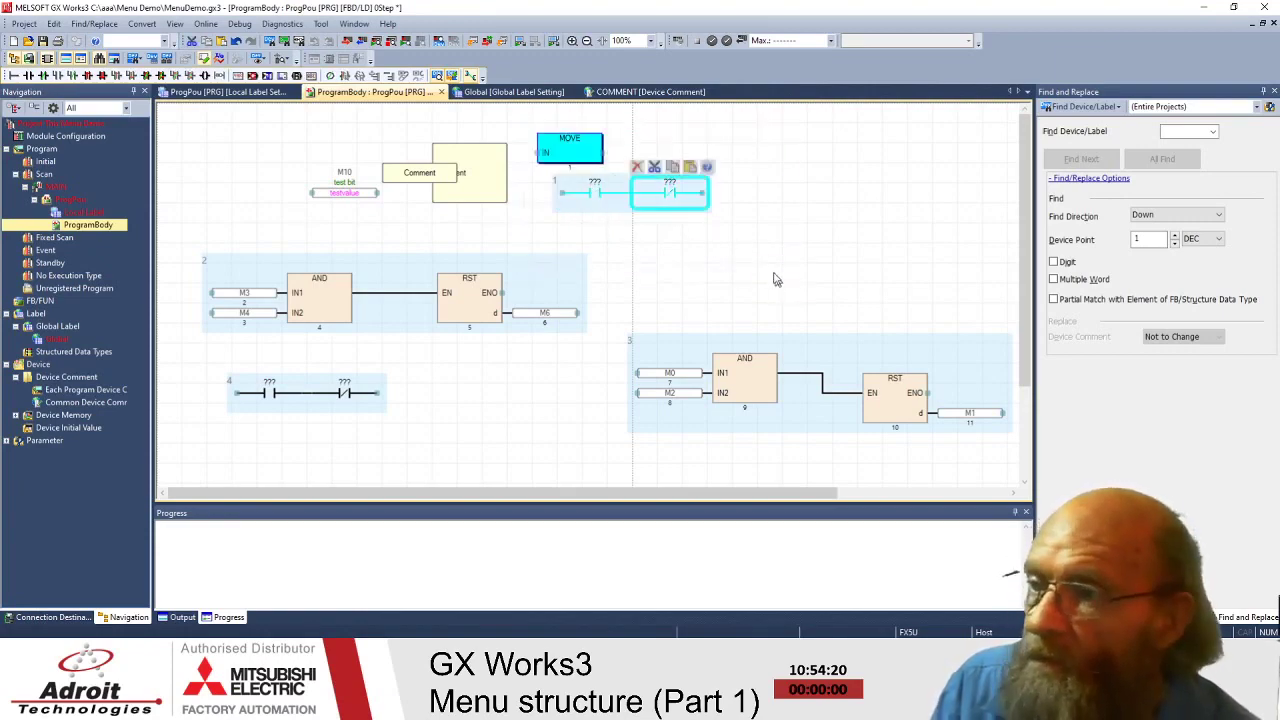
- Delete the MOVE block, rung 1, and the two placeholder contacts of rung 3
key(Delete)
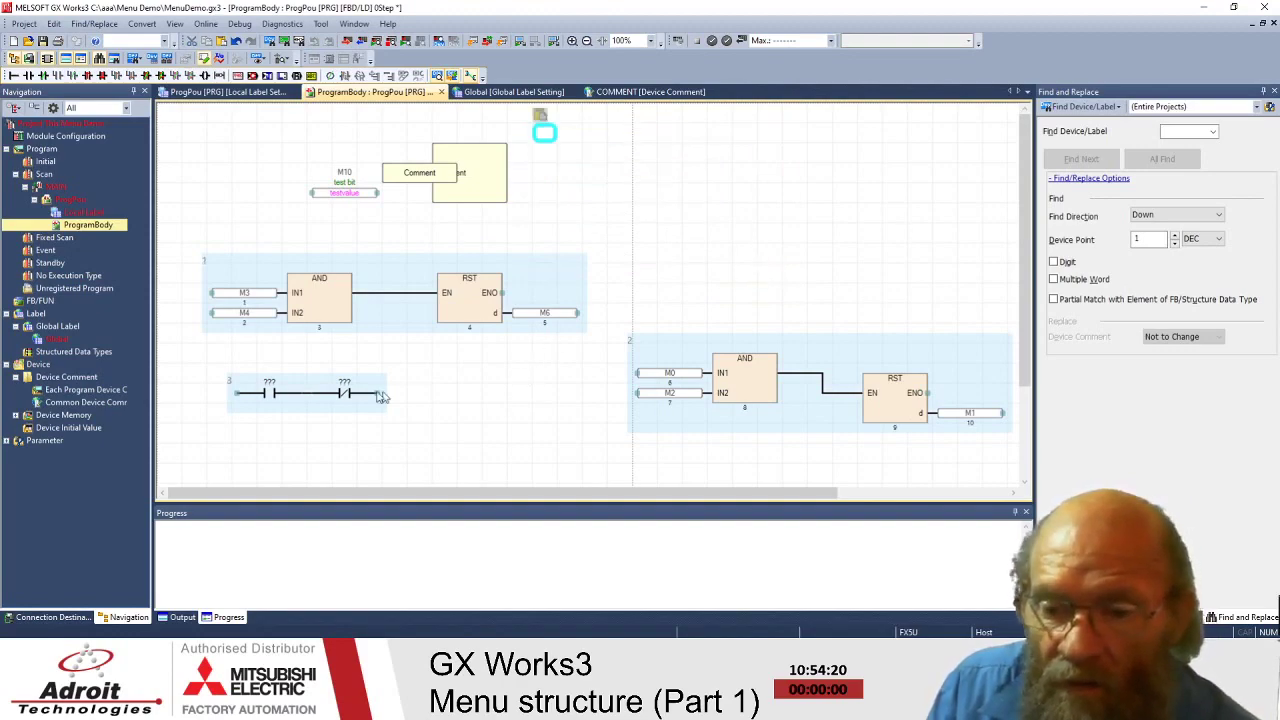
drag(197, 372, 423, 423)
key(Delete)
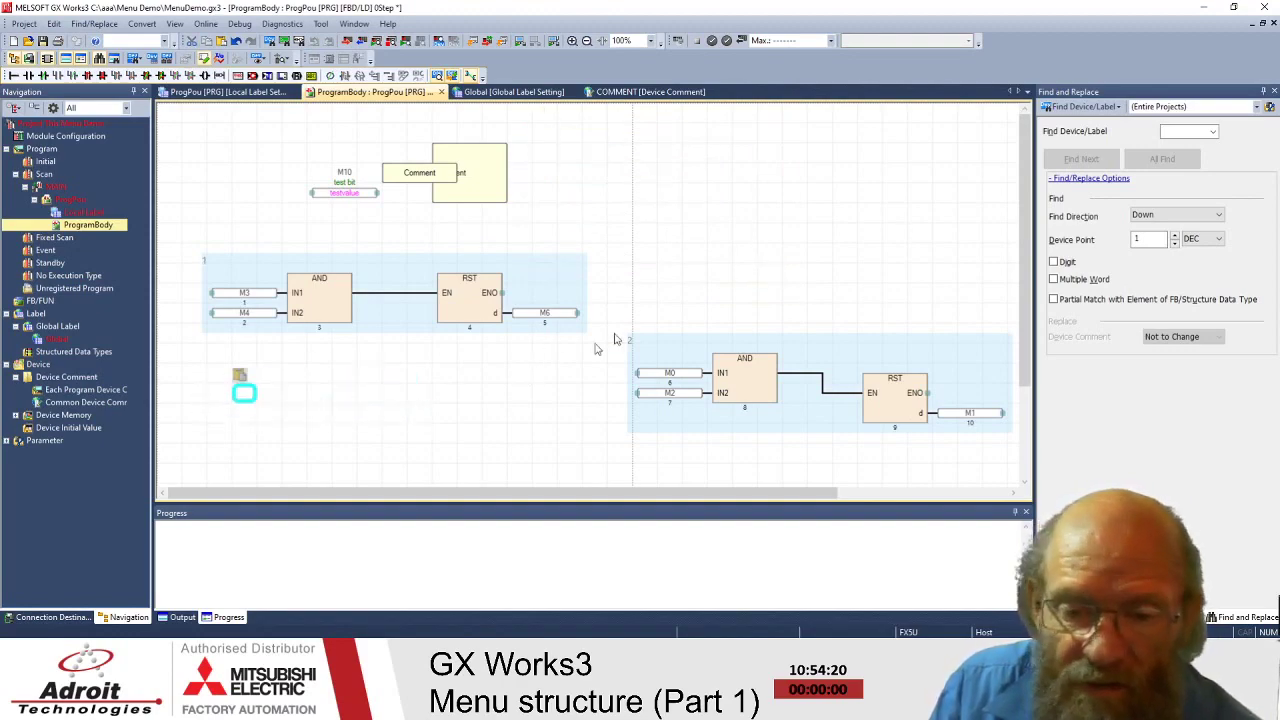
- Move the M0/M2 AND–RST rung beneath the M3/M4 rung
drag(629, 312, 980, 466)
drag(886, 392, 510, 427)
click(891, 231)
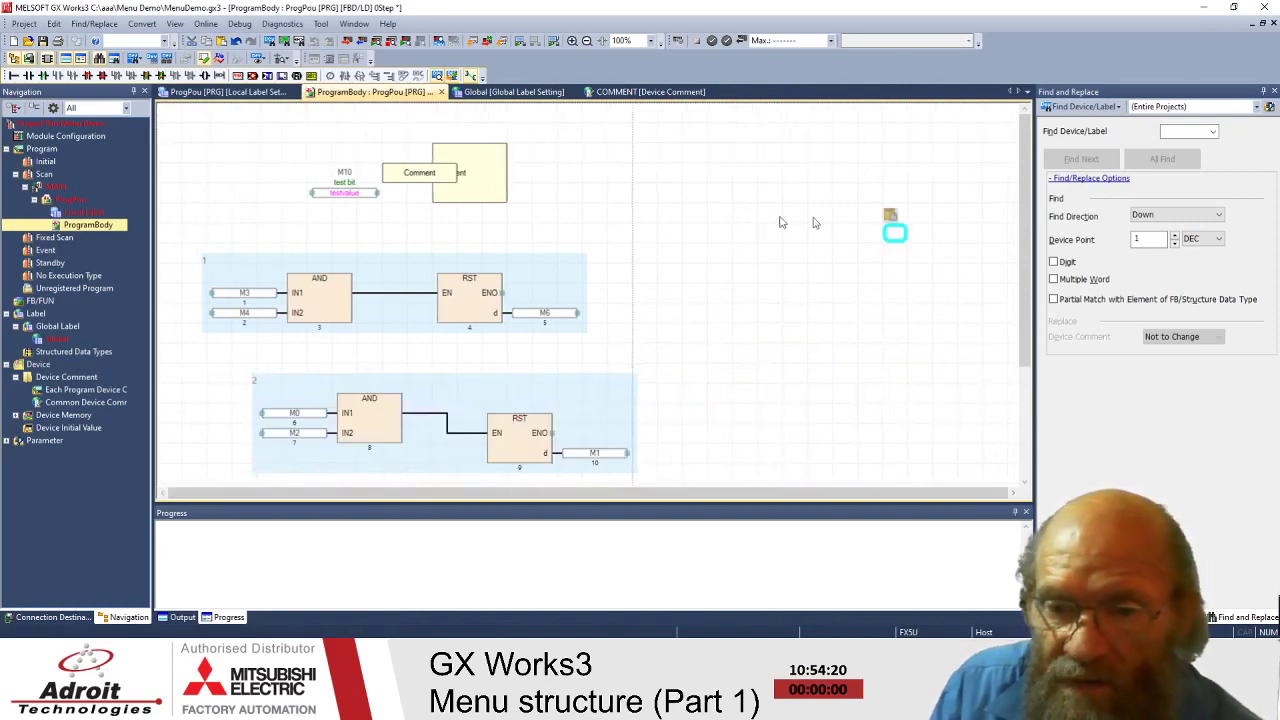
- Shift the Comment box to the right of the sheet
drag(505, 177, 806, 234)
click(330, 196)
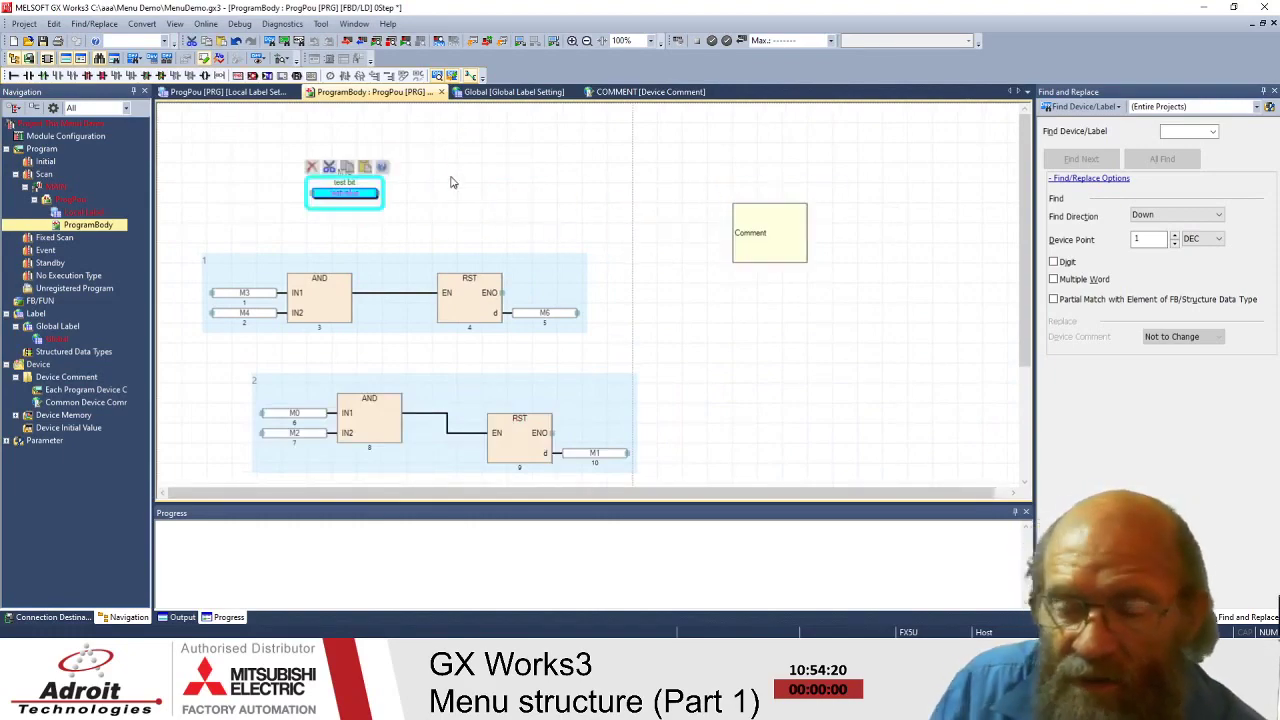
click(449, 179)
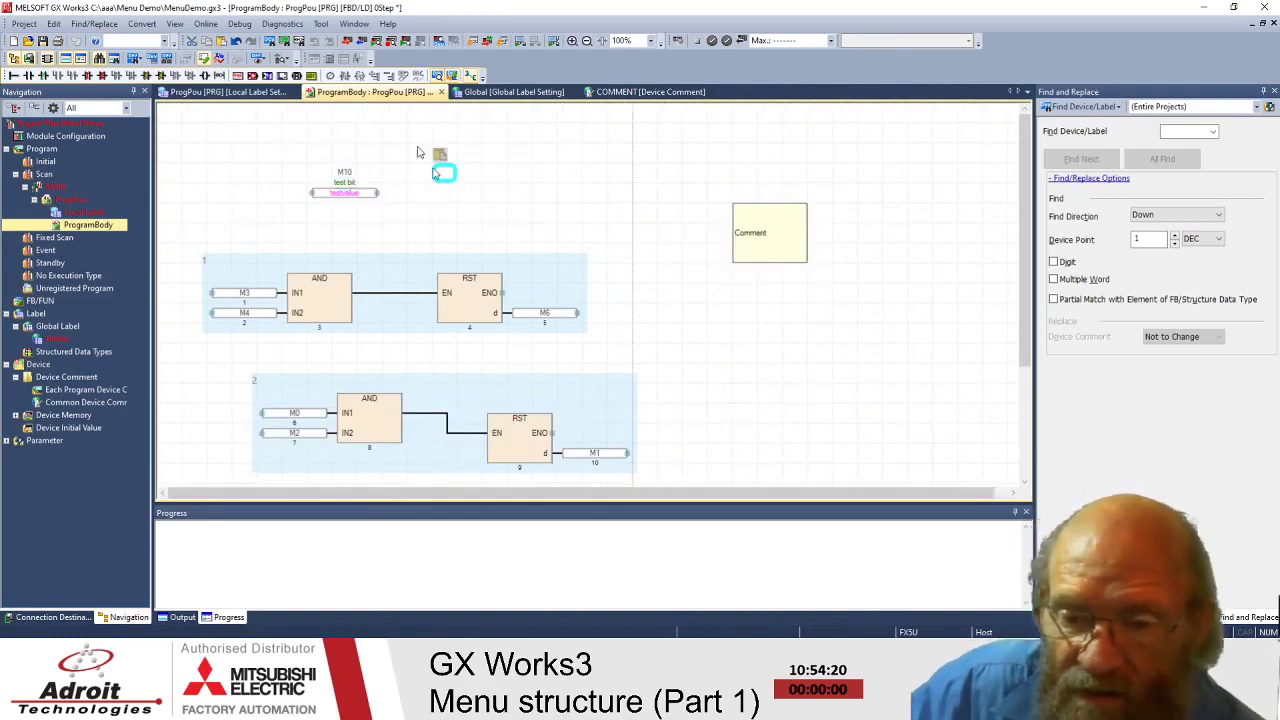
click(142, 24)
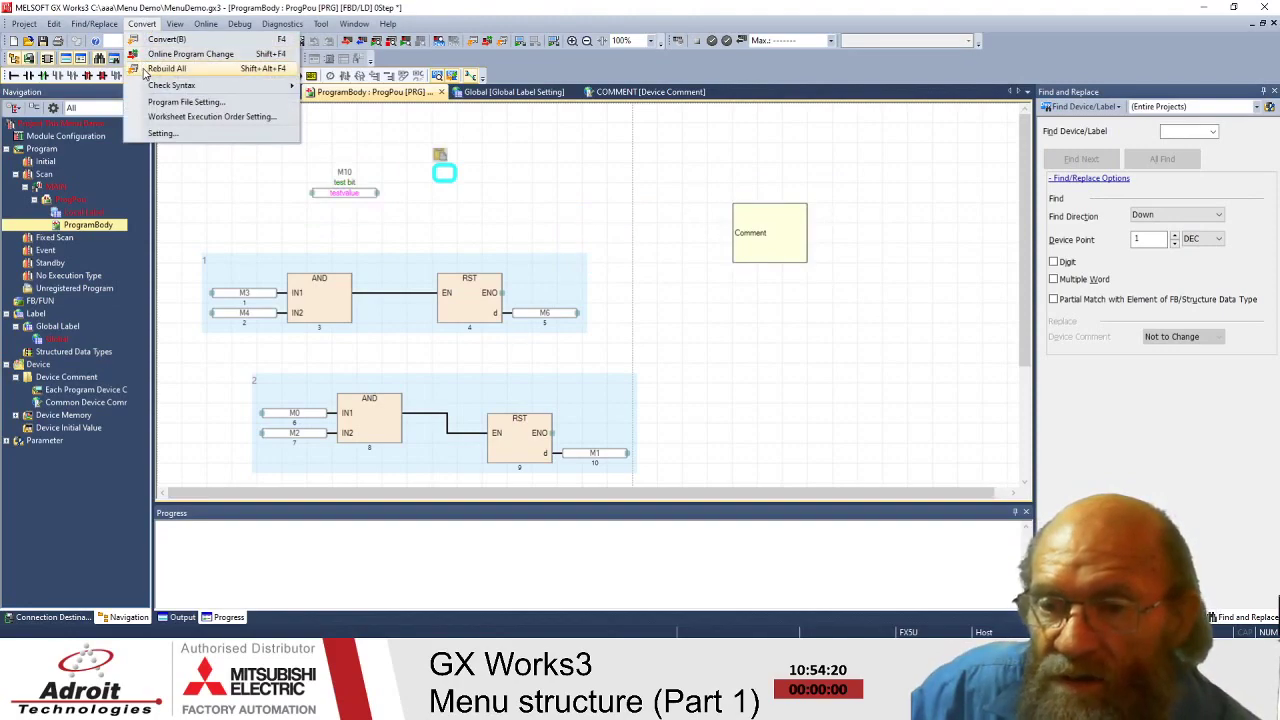
- Rebuild all programs, verify Error 0 and Warning 0, and bring up the rebuild result list
click(166, 68)
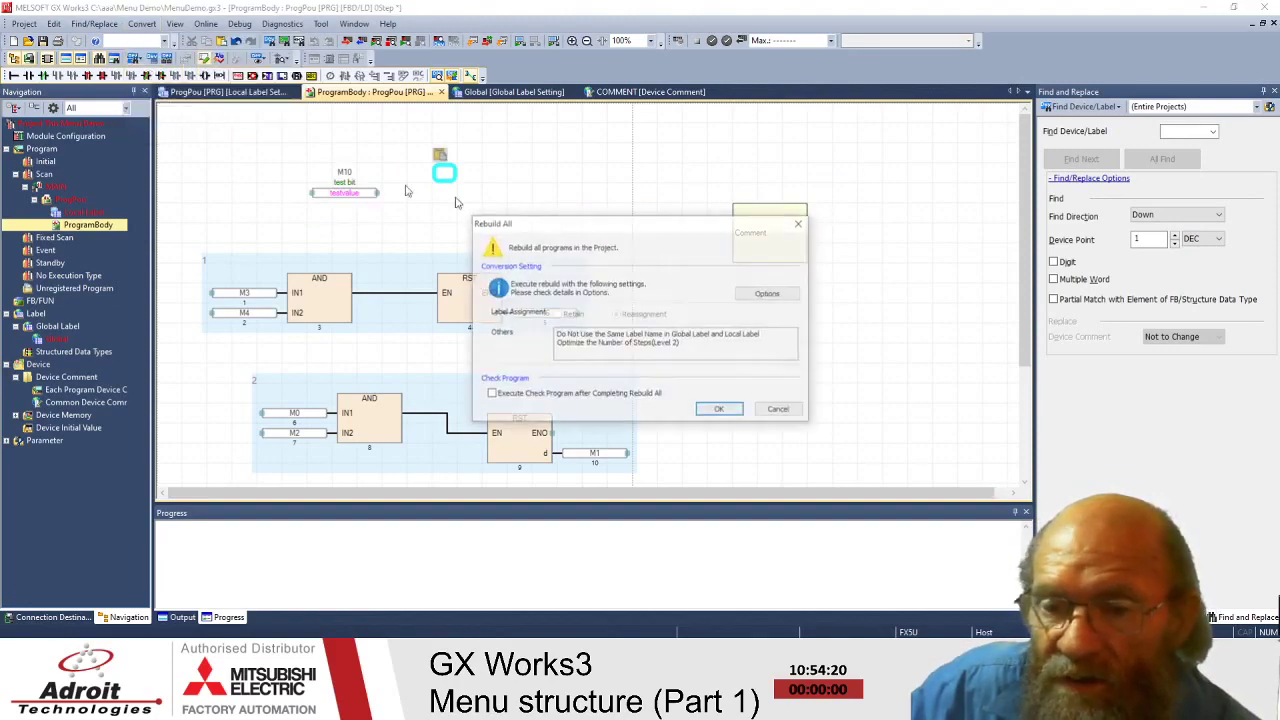
click(713, 416)
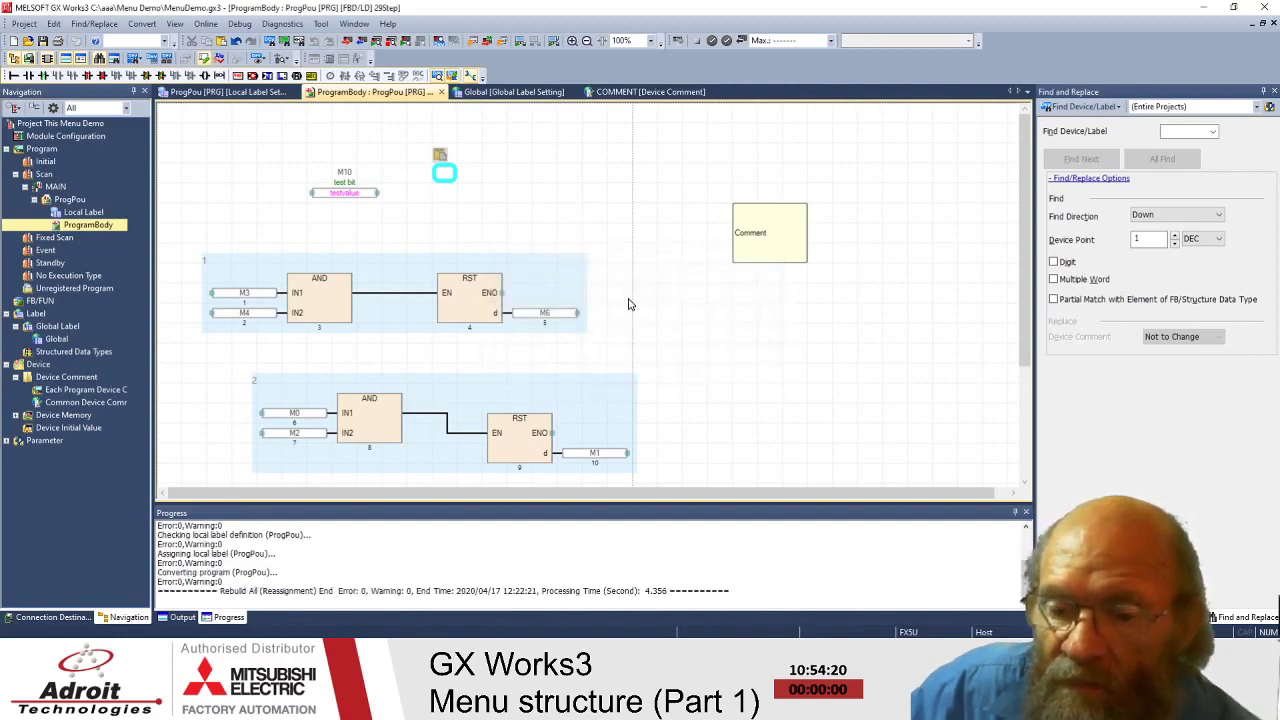
click(338, 594)
drag(338, 594, 413, 591)
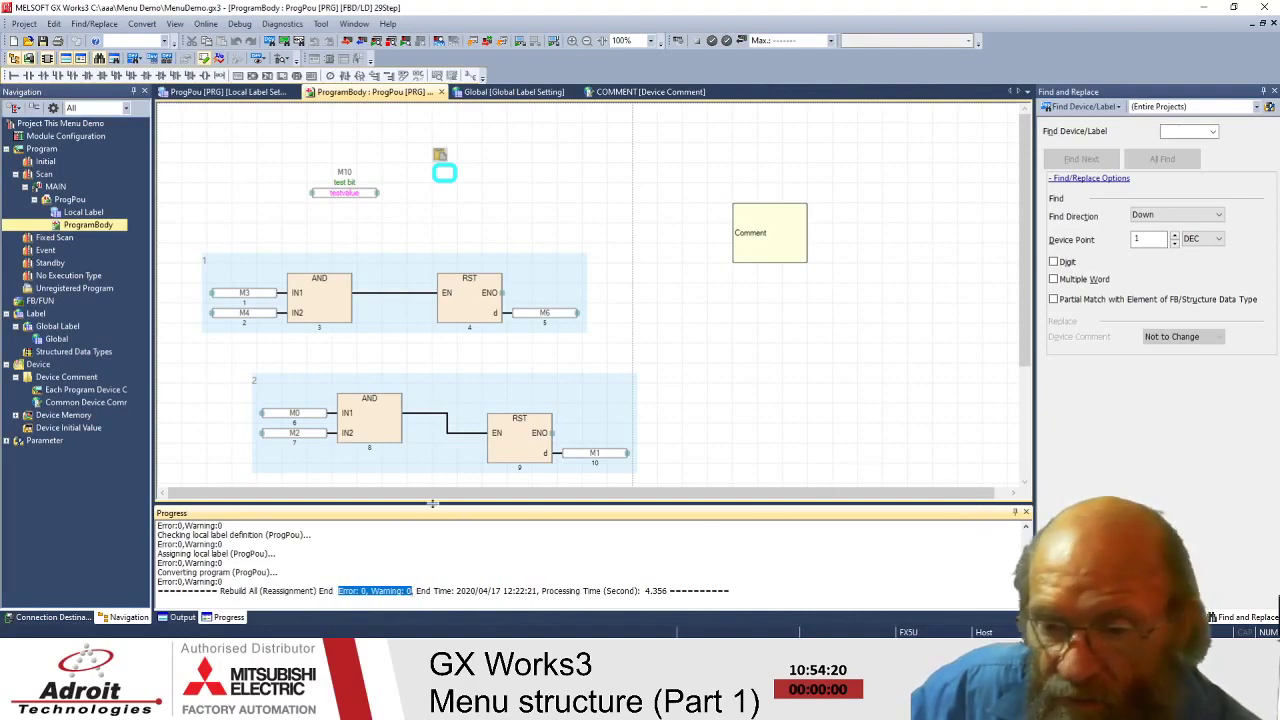
click(180, 617)
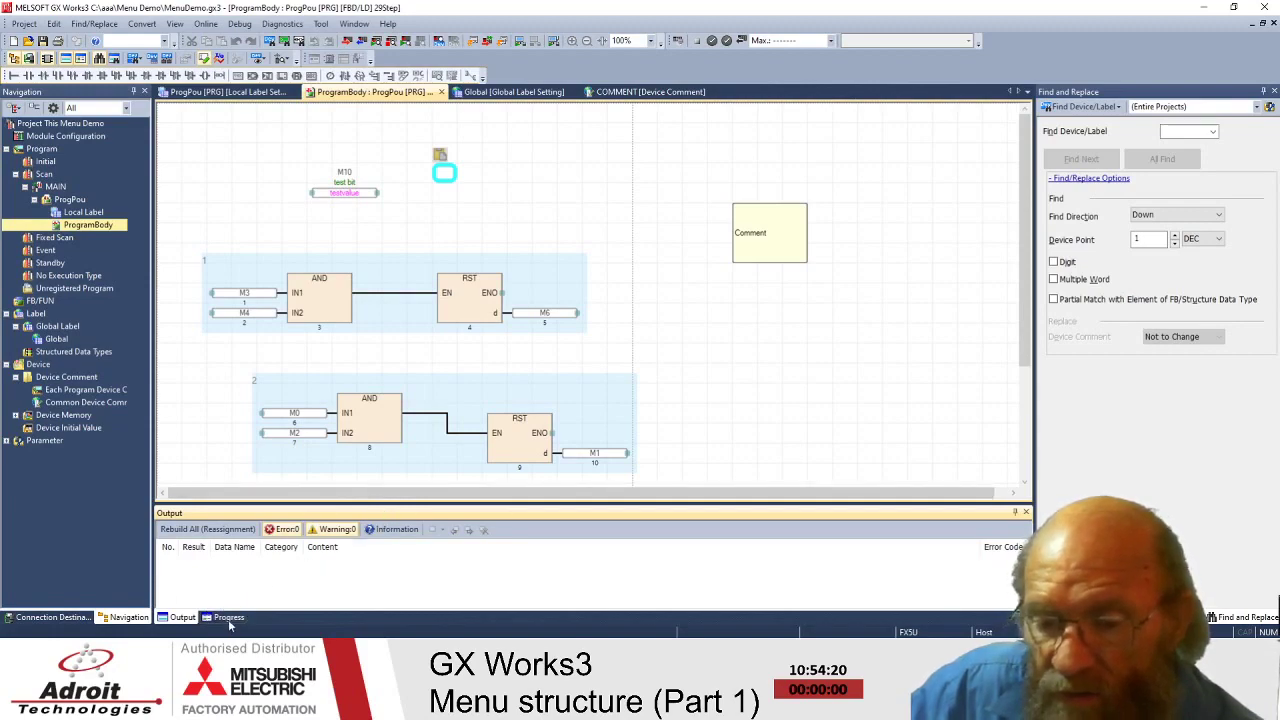
- Show the Information results and widen the Data Name, Result and Category columns
click(395, 530)
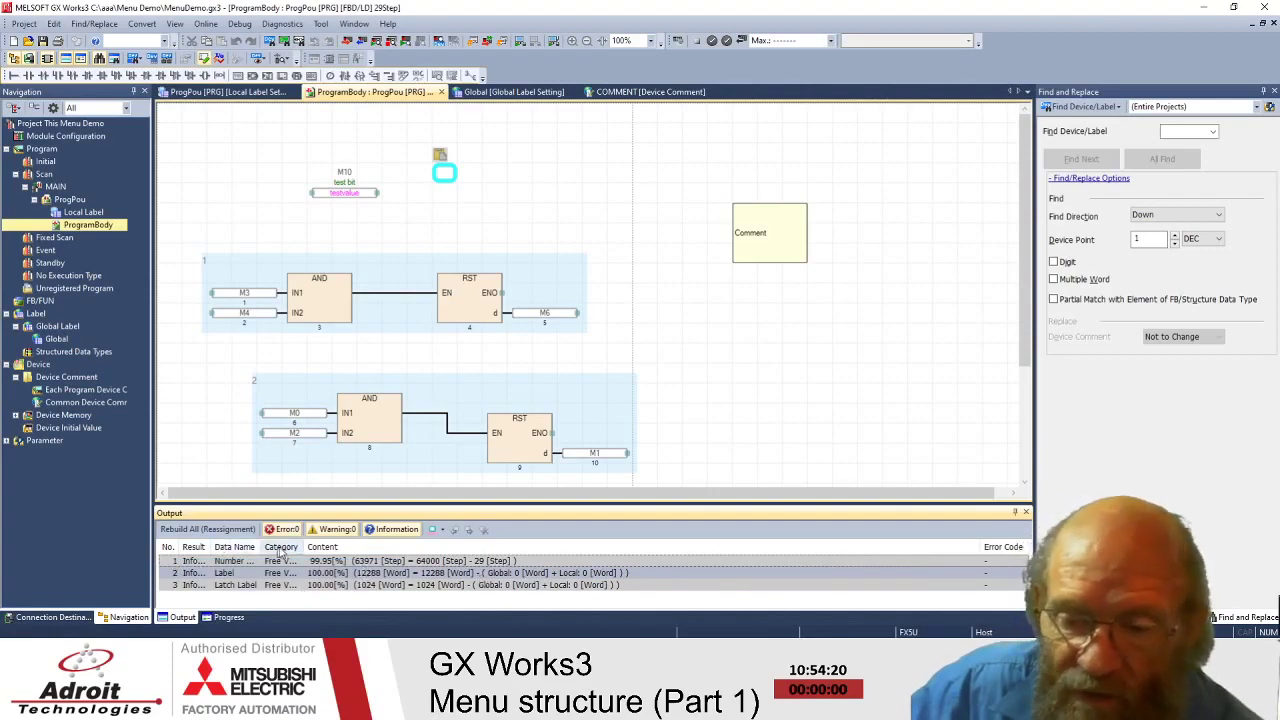
drag(259, 546, 320, 546)
mouse_move(210, 546)
mouse_down()
mouse_move(270, 546)
mouse_move(234, 546)
mouse_up()
drag(386, 547, 455, 547)
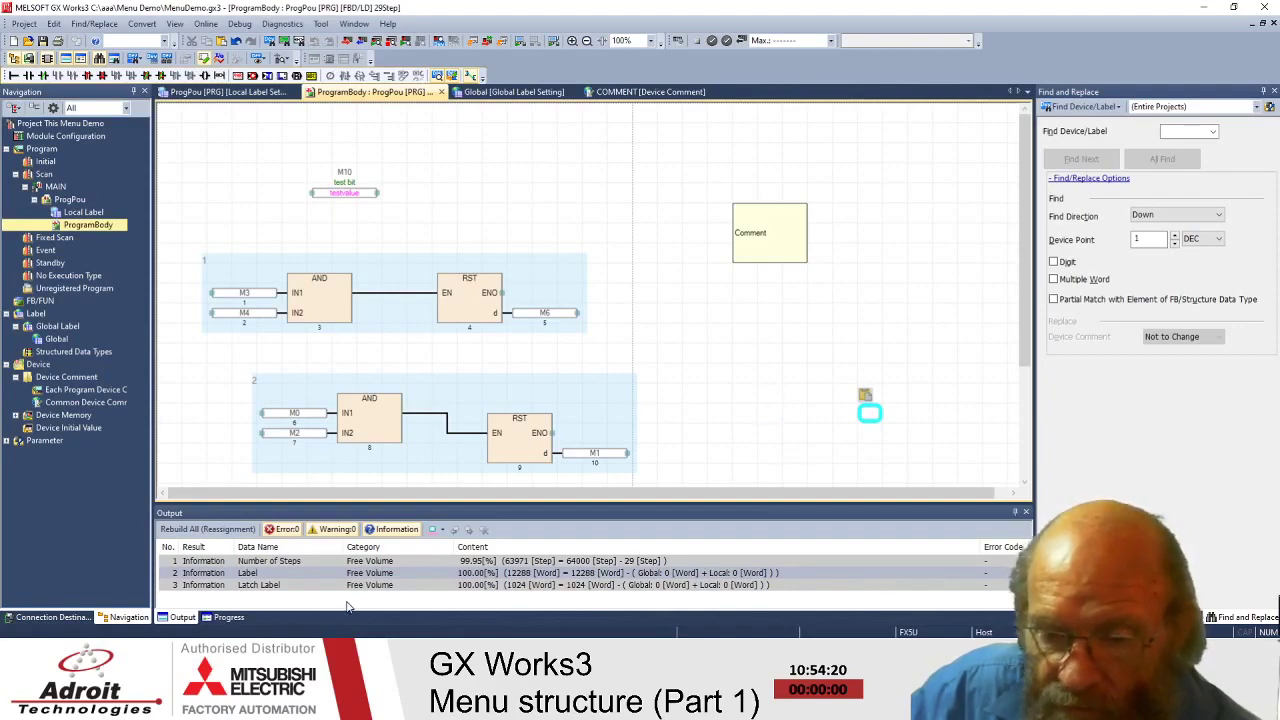
- Review the Label and Latch Label free-volume rows, showing 100% free label memory
click(470, 575)
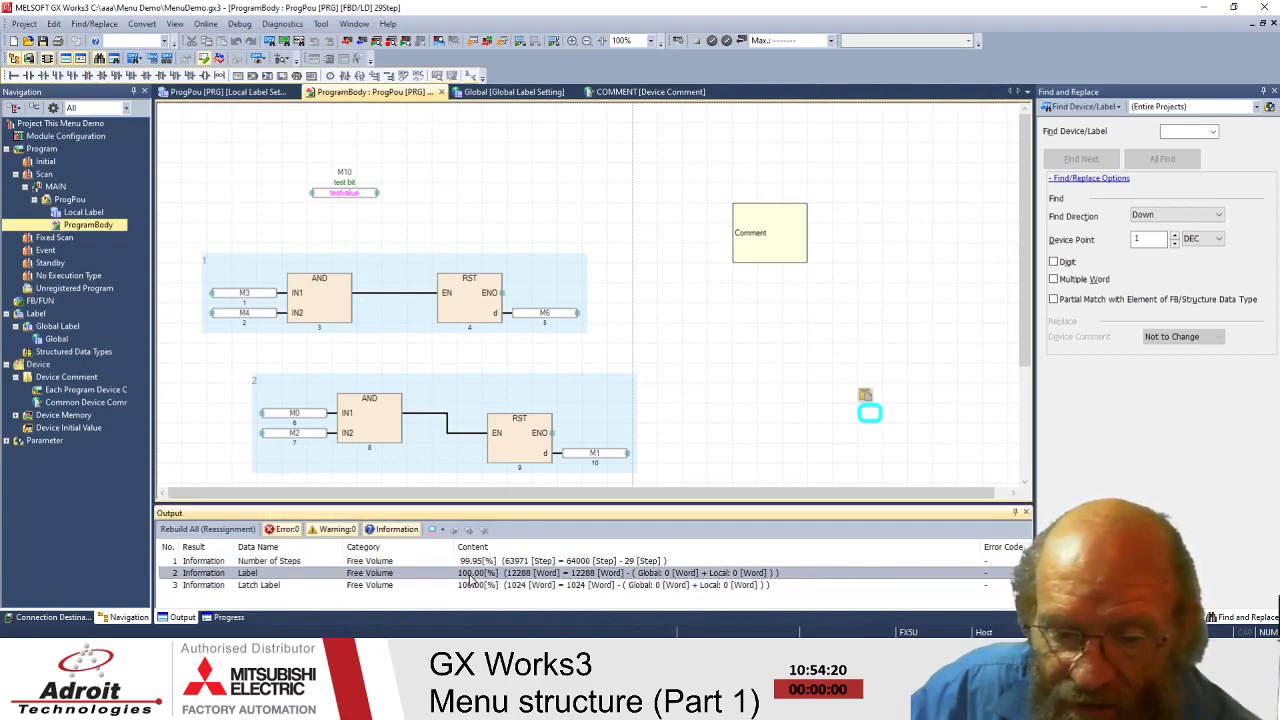
click(602, 588)
click(575, 574)
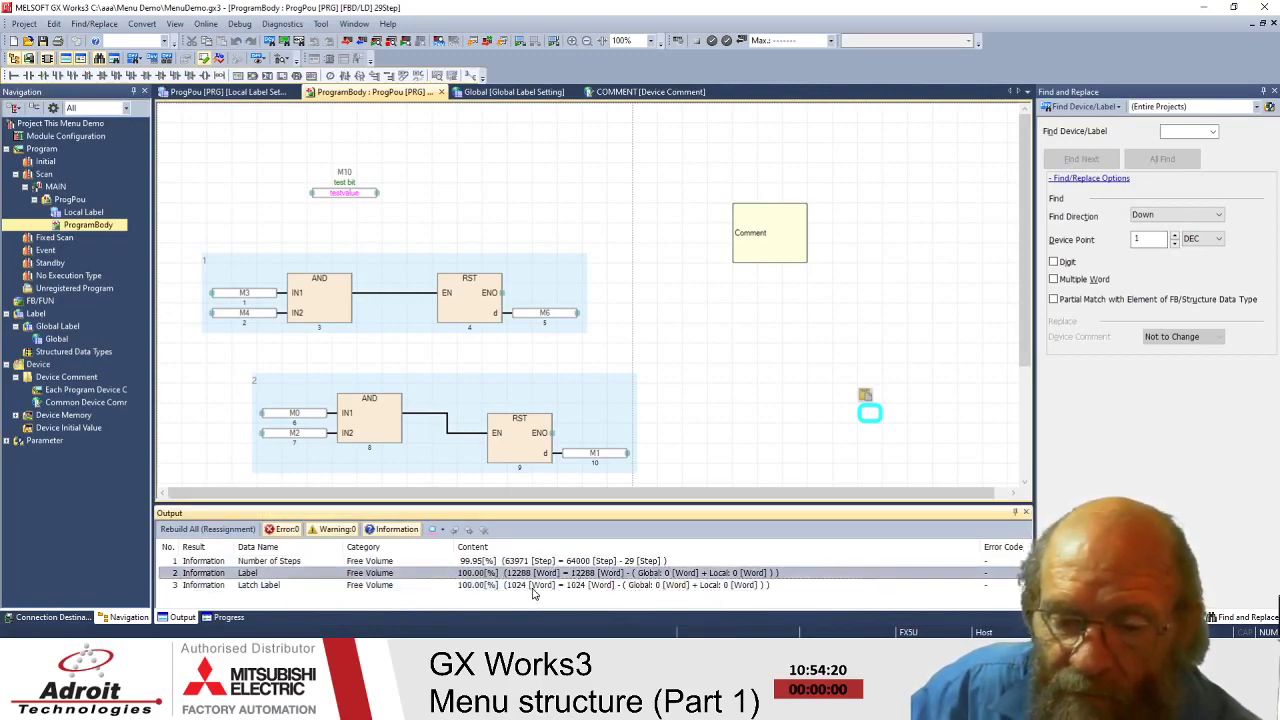
click(533, 589)
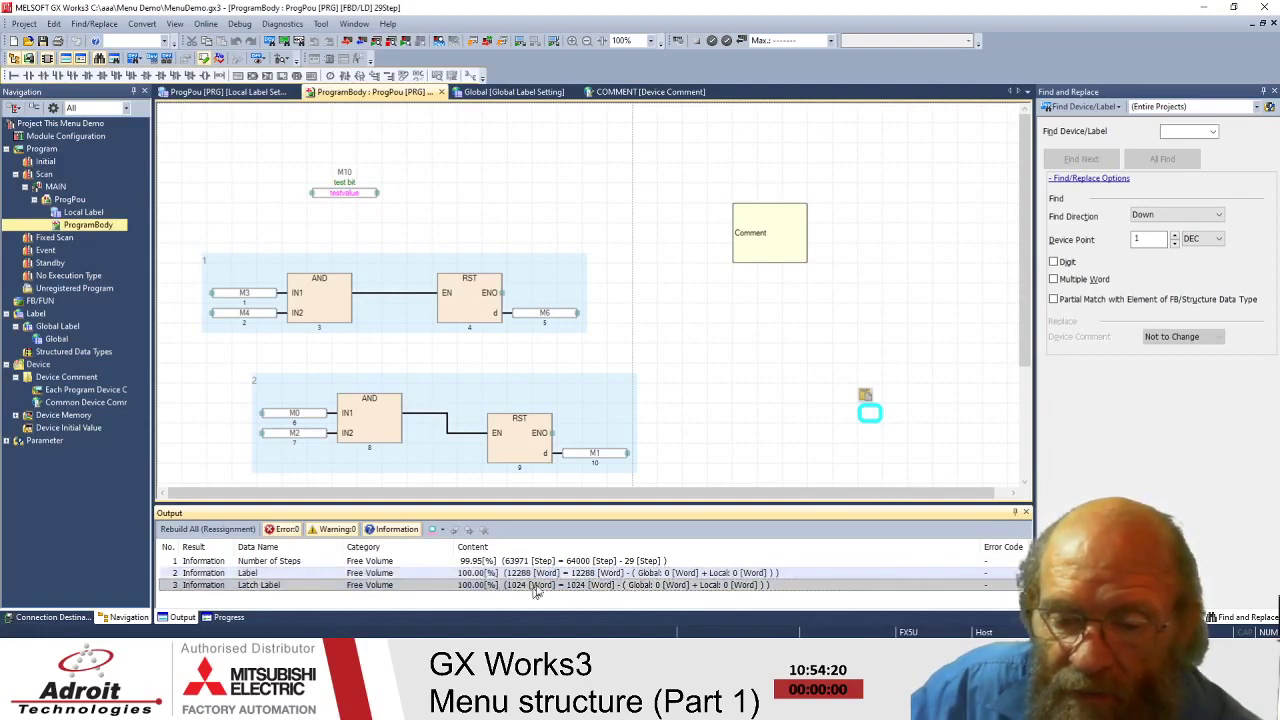
click(686, 400)
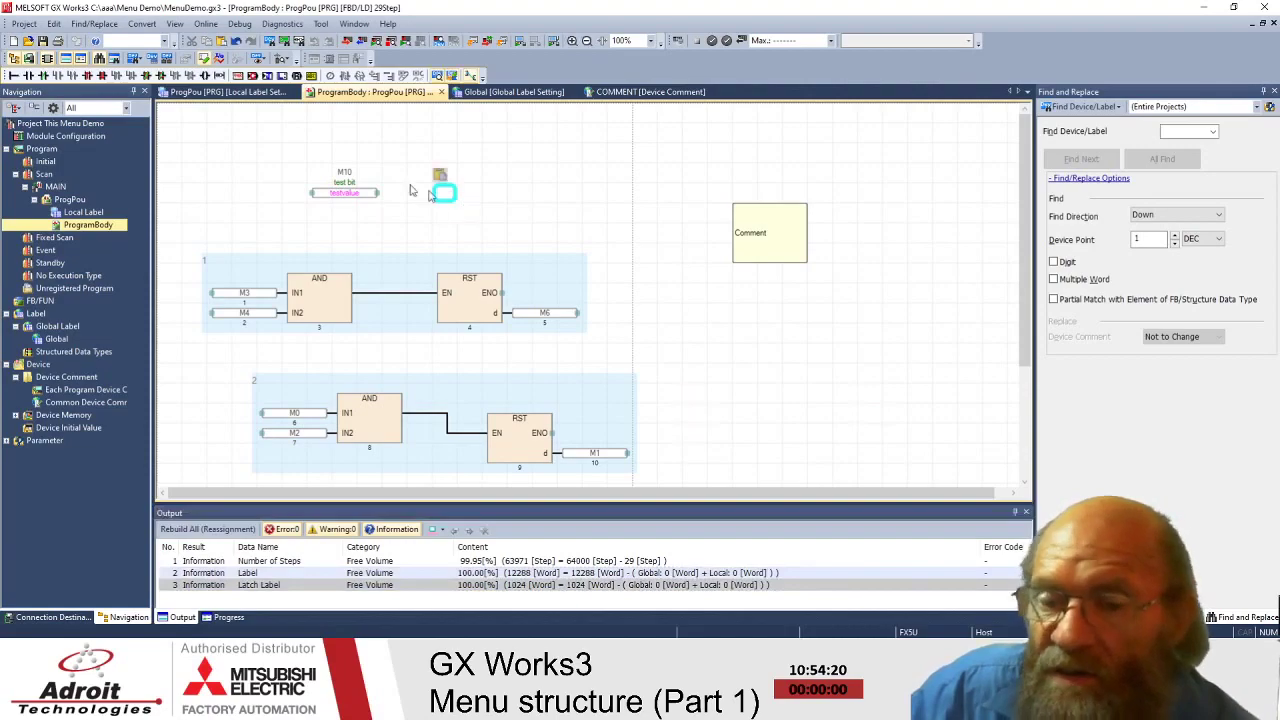
click(269, 152)
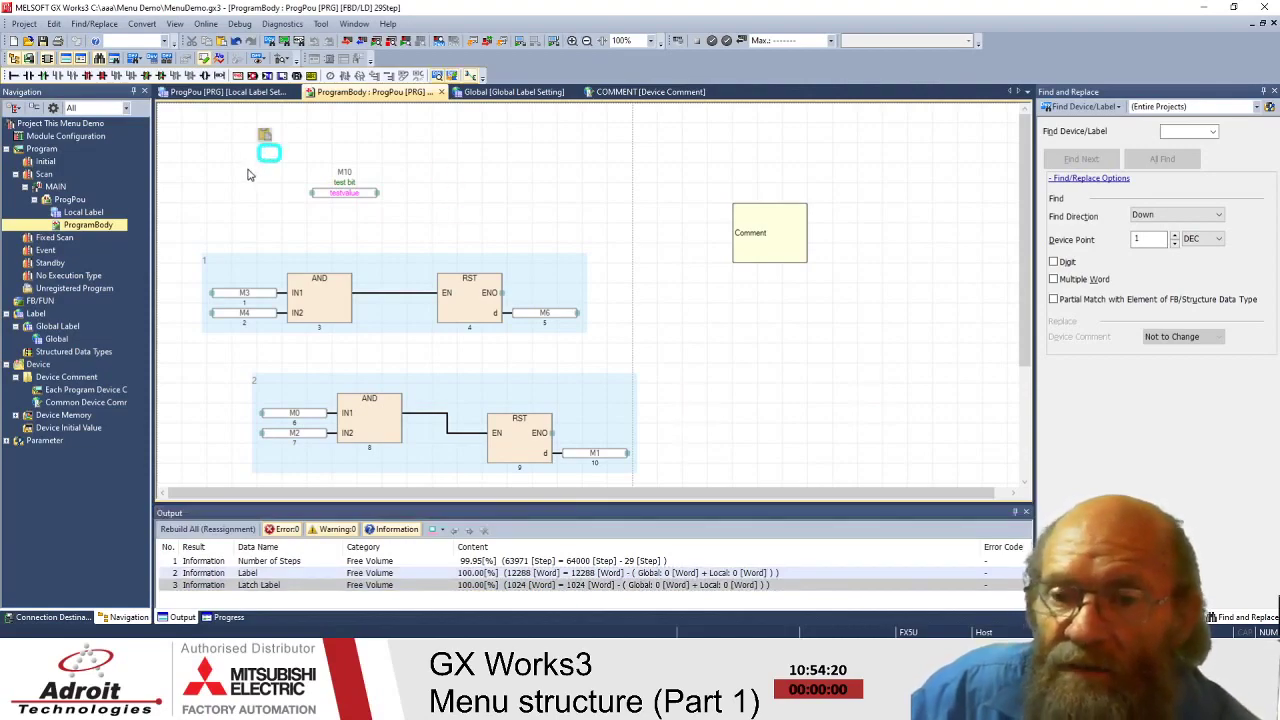
click(418, 152)
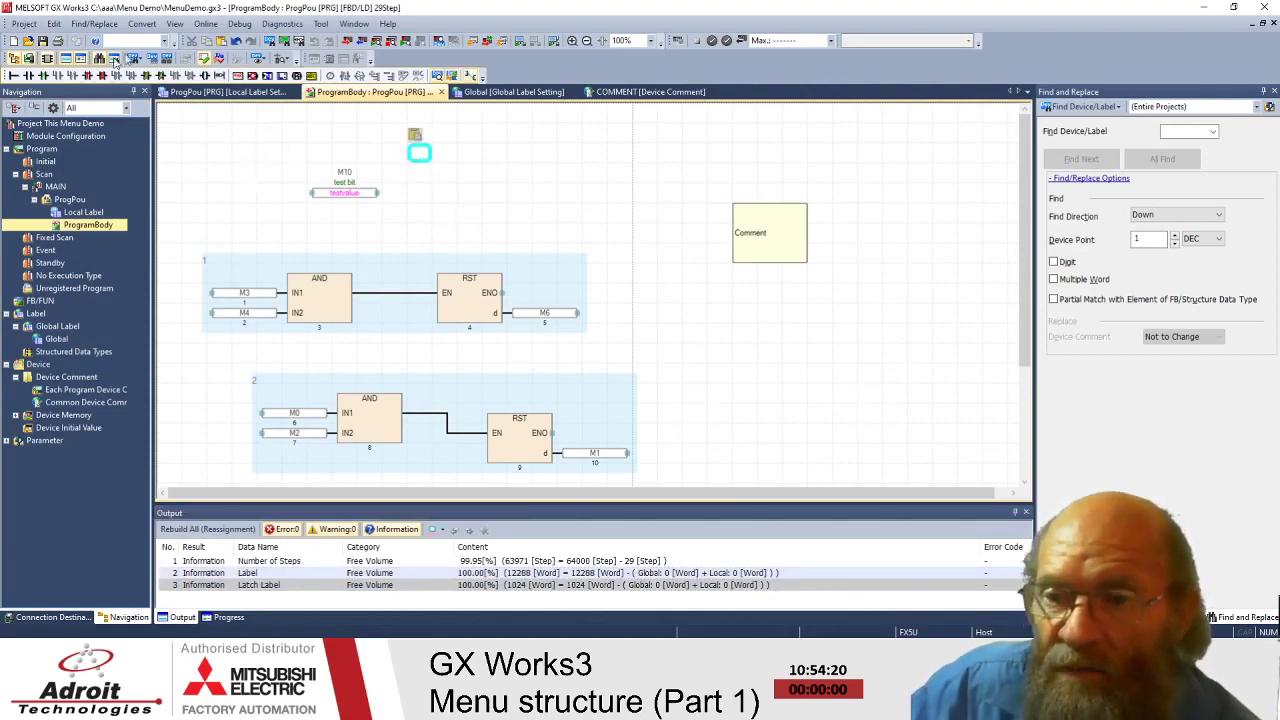
click(145, 24)
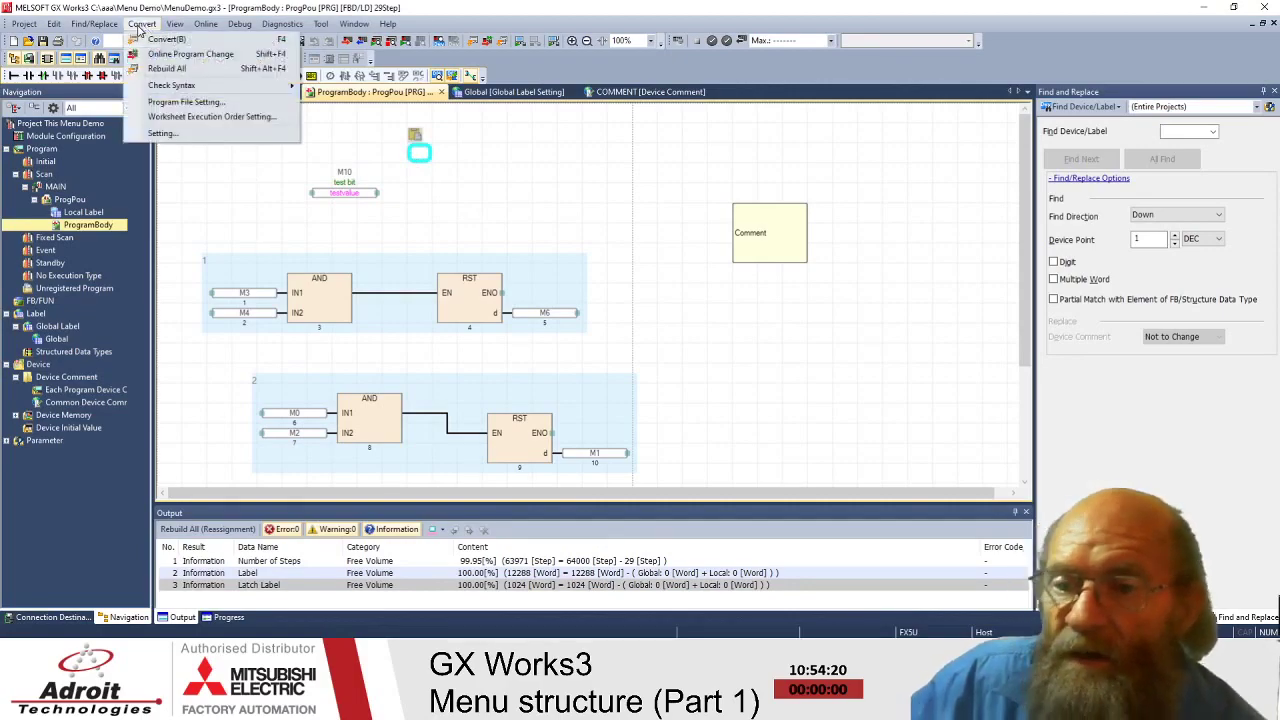
click(176, 25)
click(175, 25)
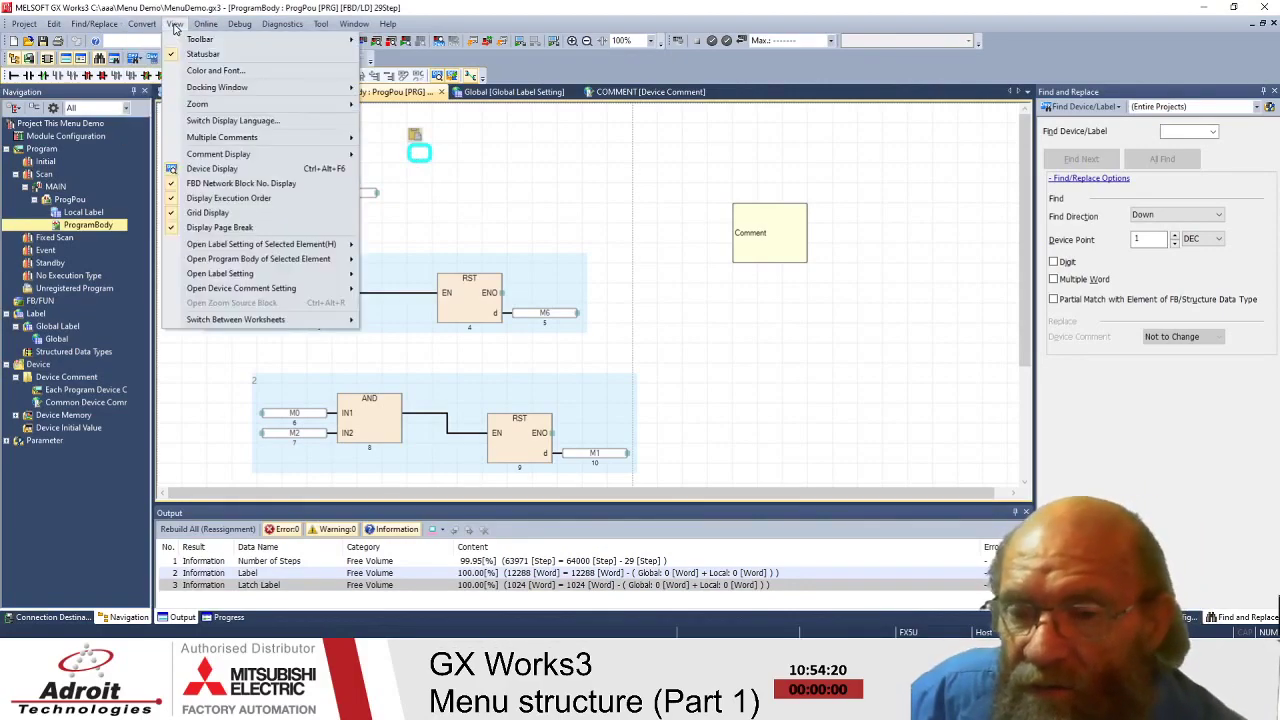
mouse_move(145, 30)
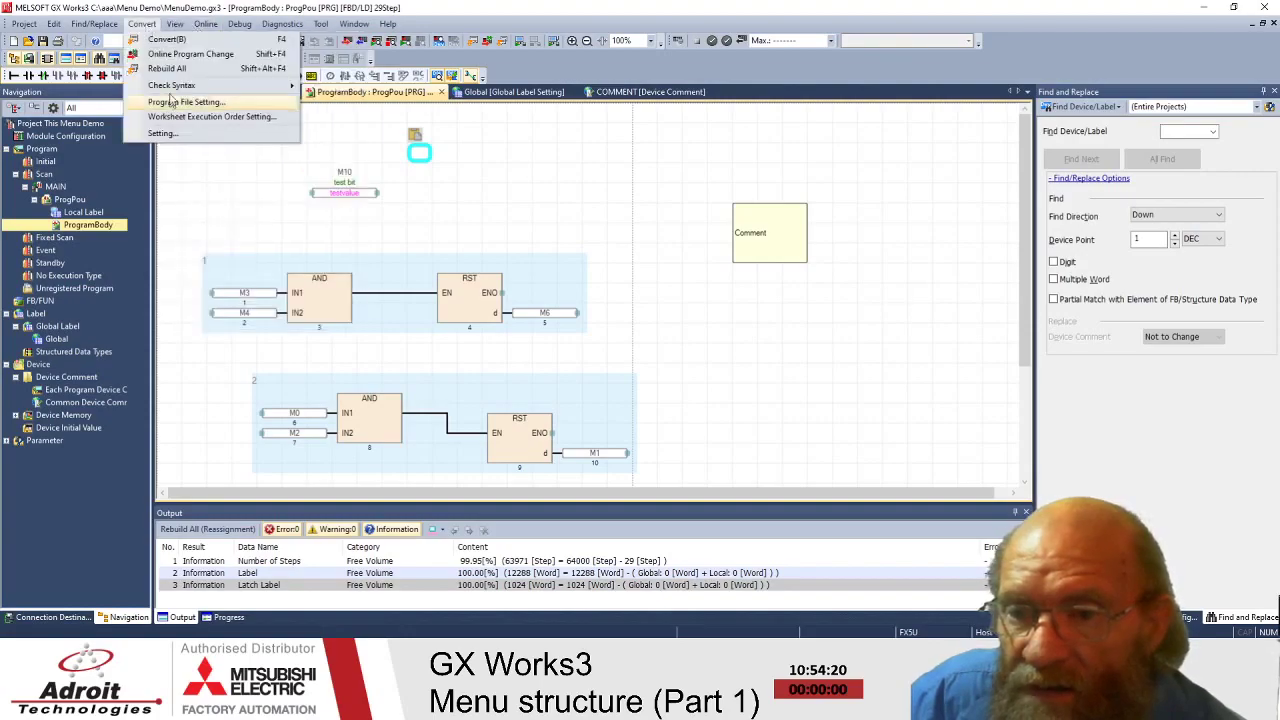
mouse_move(172, 86)
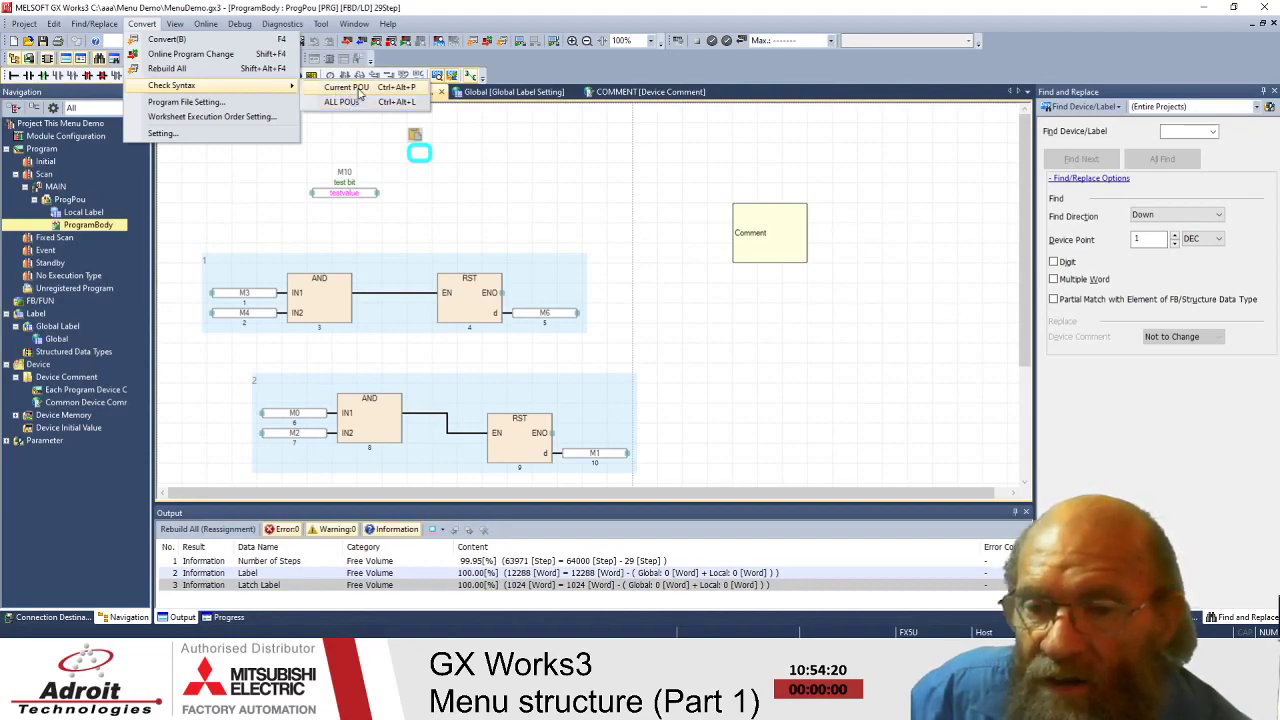
click(70, 200)
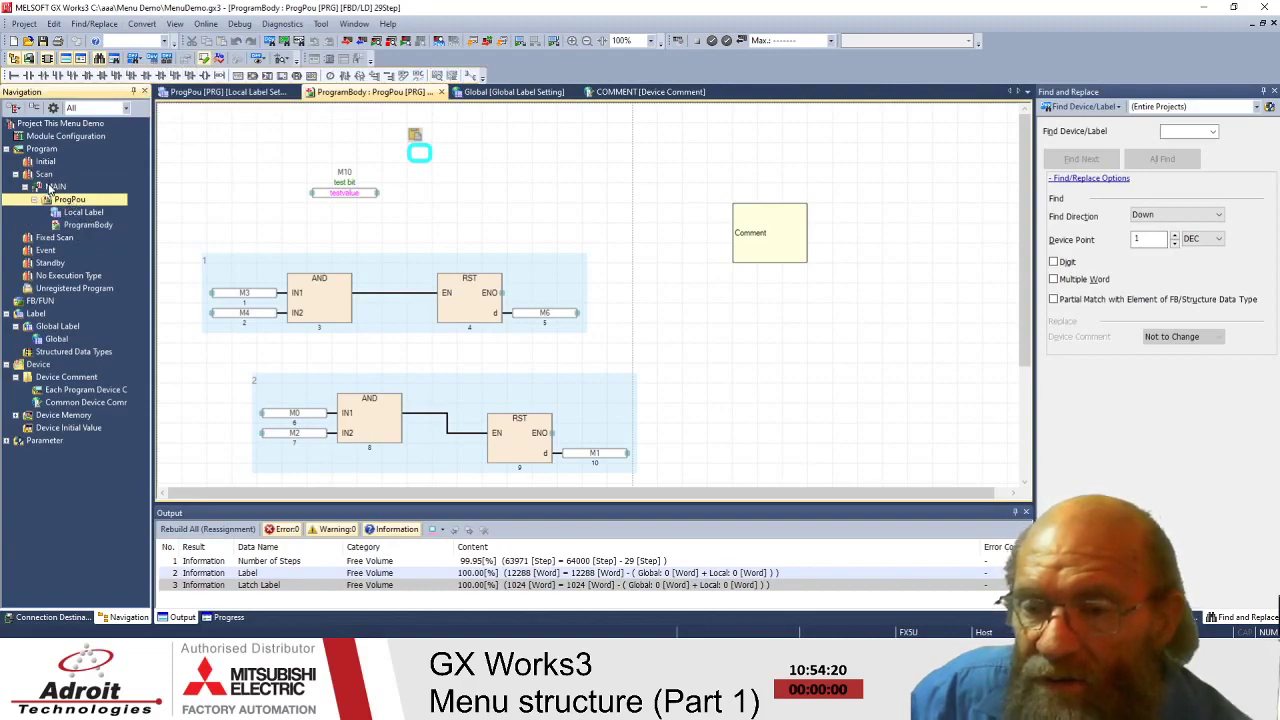
- Add a new ladder program block ProgPou1 under the MAIN program file
right_click(50, 188)
key(Escape)
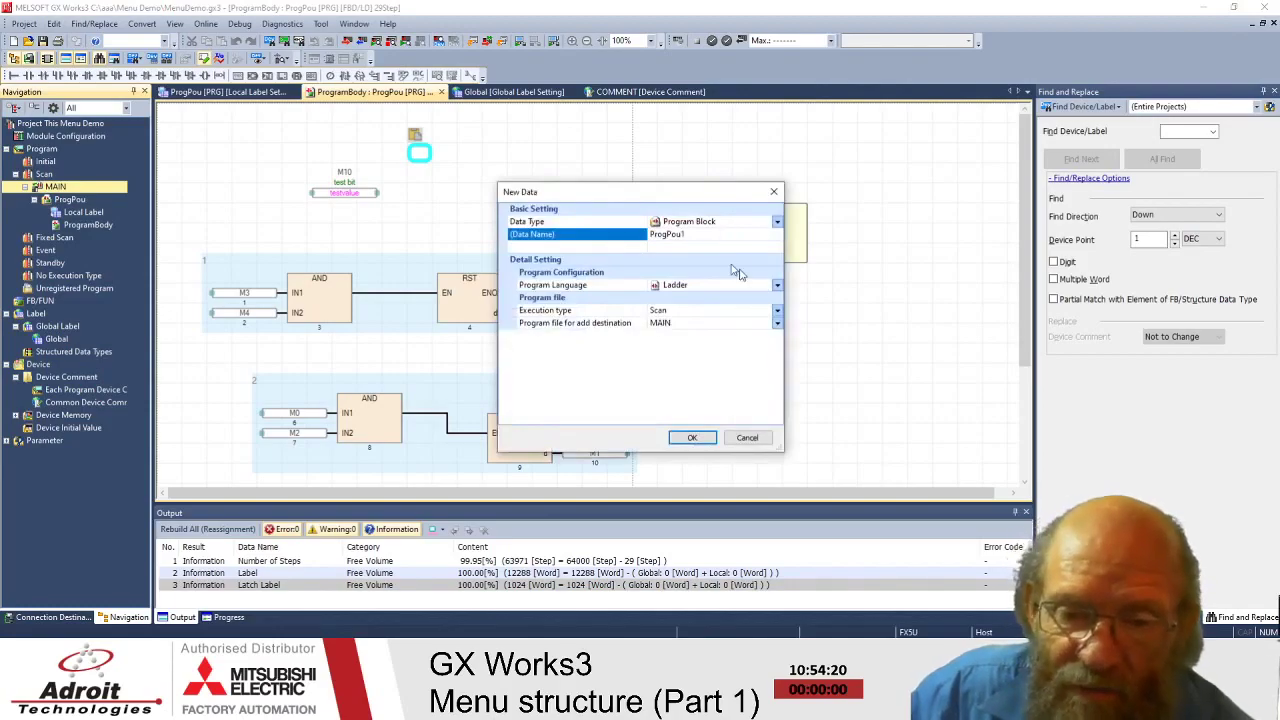
click(692, 438)
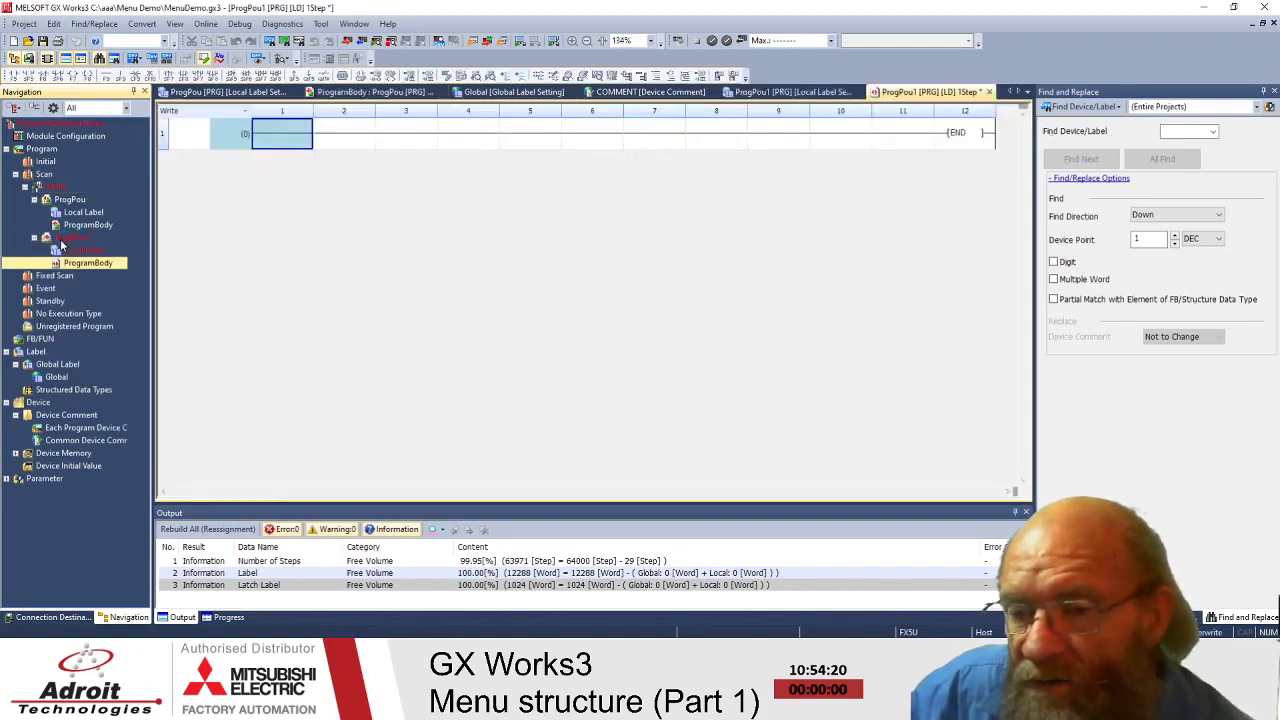
- Go back to ProgPou's FBD ProgramBody sheet
click(70, 238)
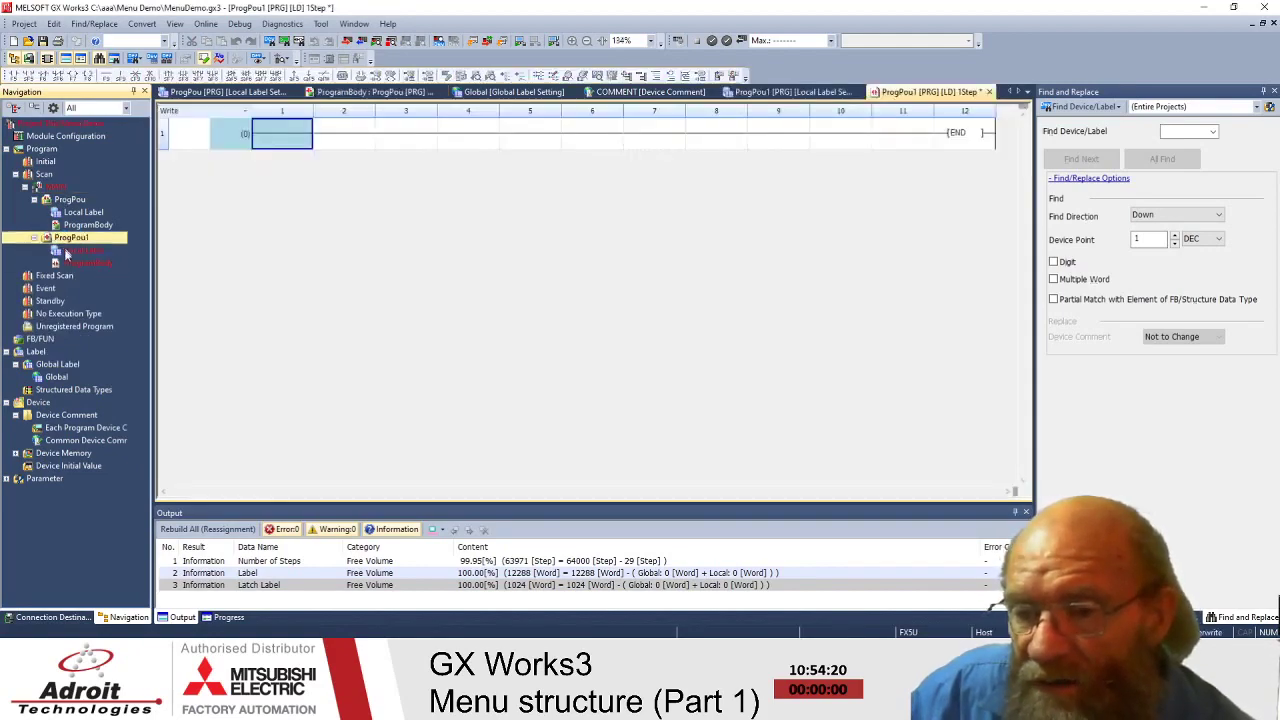
click(71, 199)
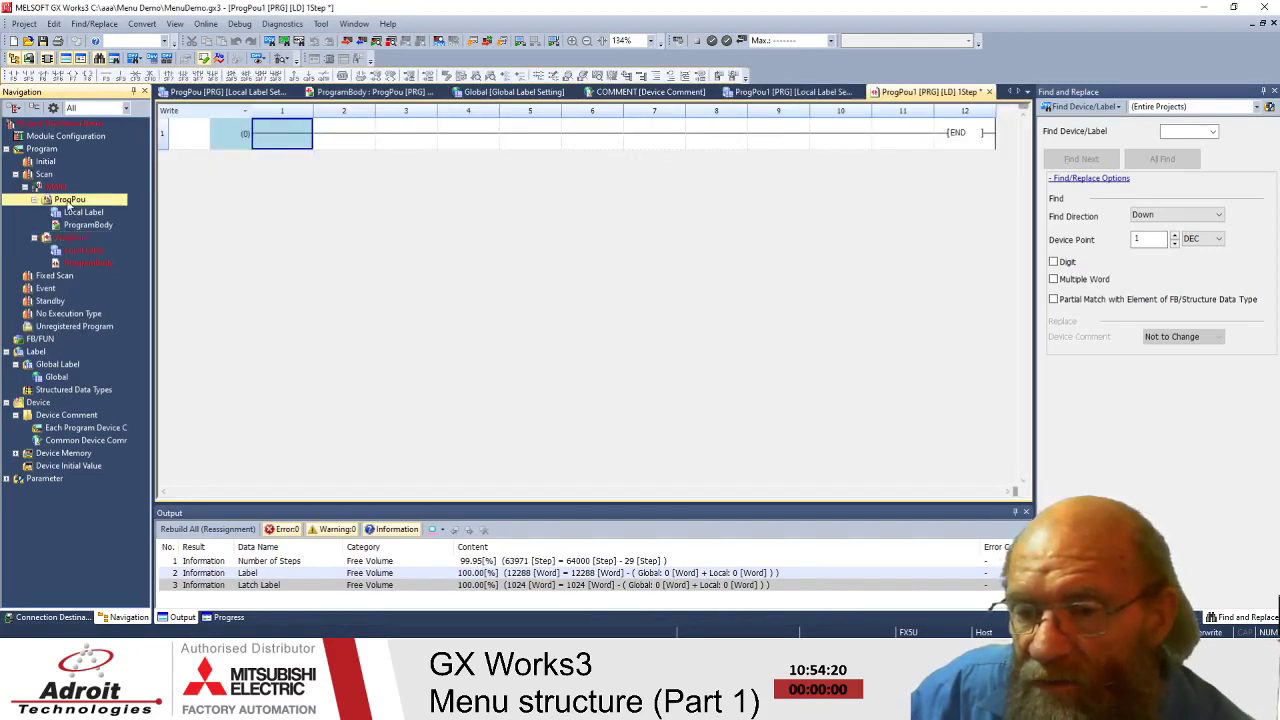
click(70, 240)
click(62, 188)
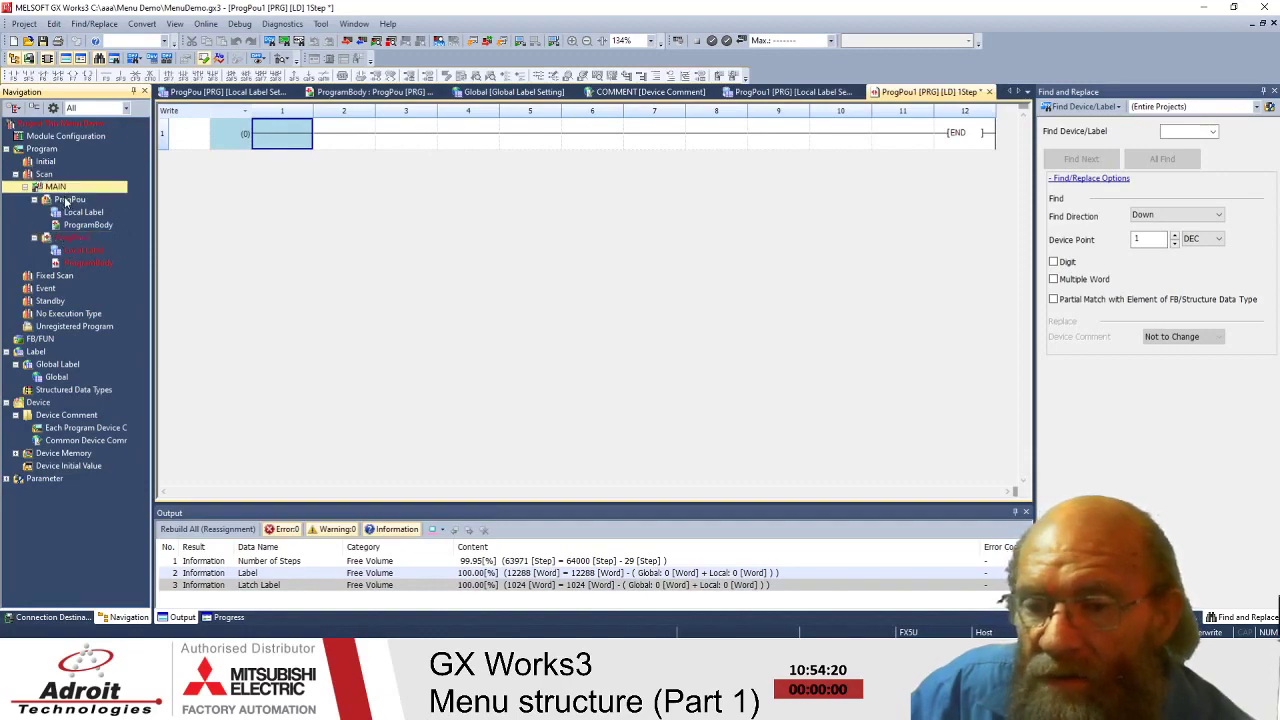
click(67, 200)
click(96, 264)
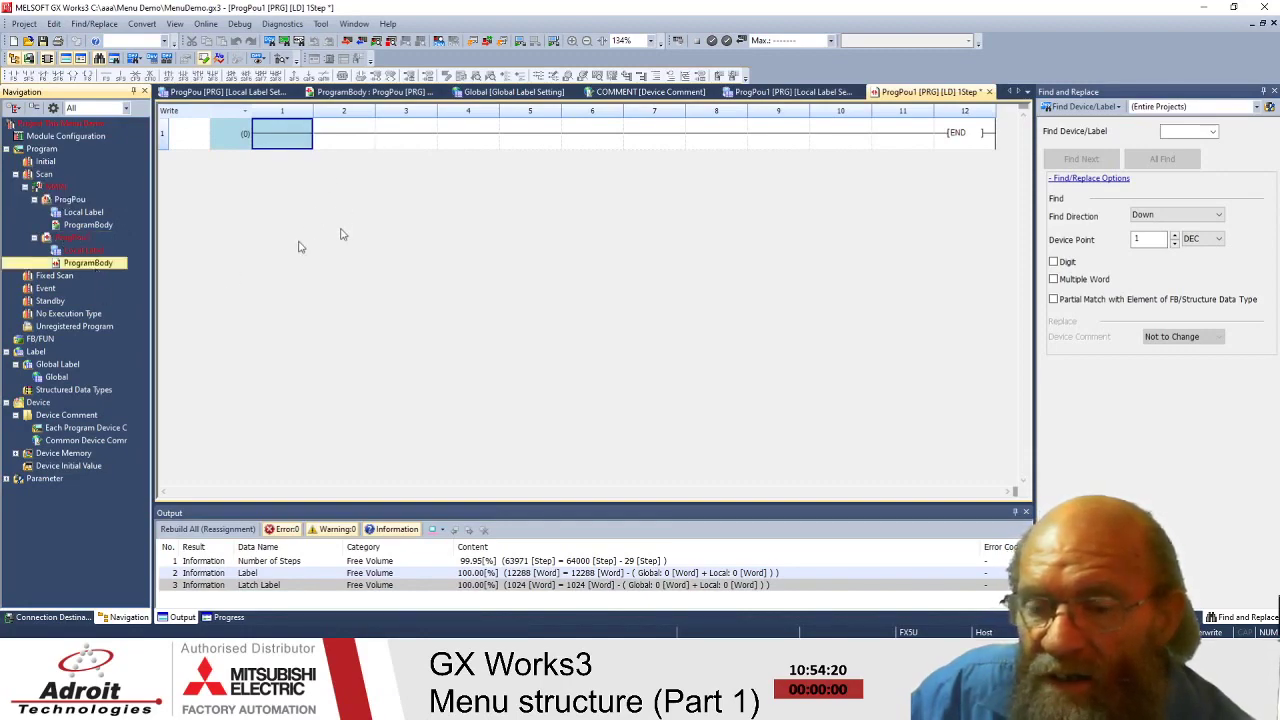
double_click(92, 226)
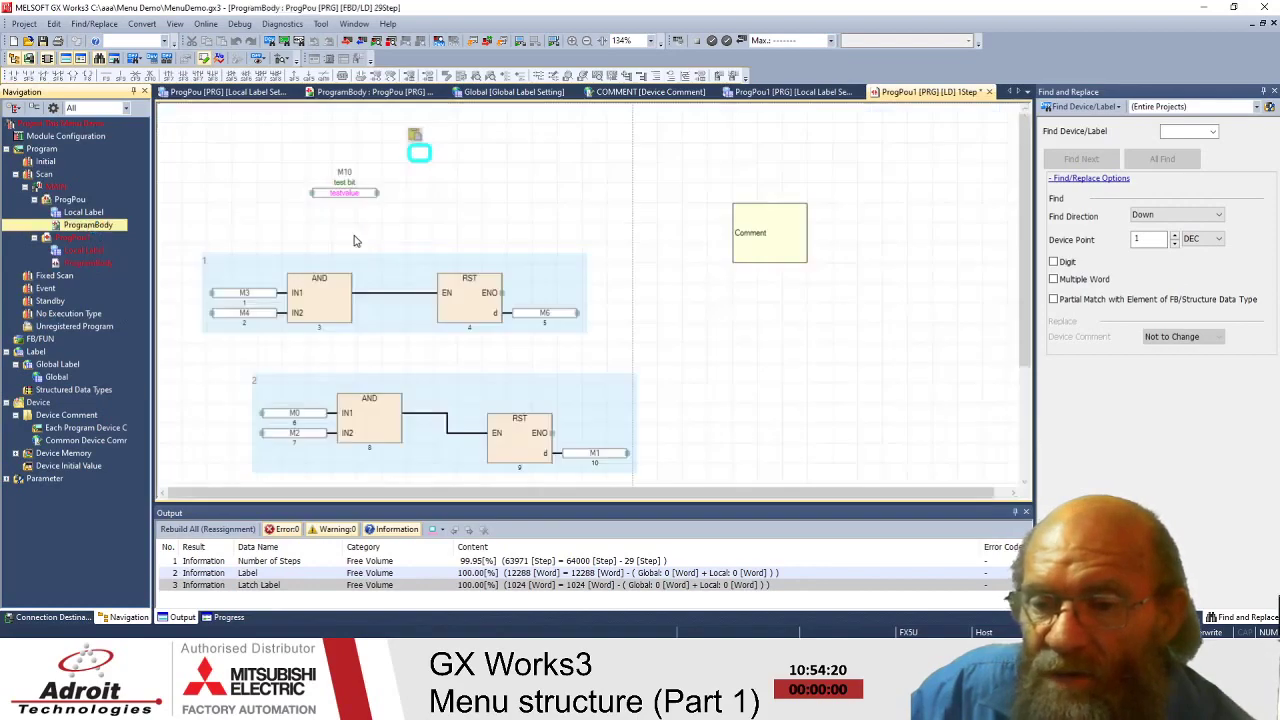
- With ProgPou1 selected, bring up Convert > Program File Setting
click(67, 239)
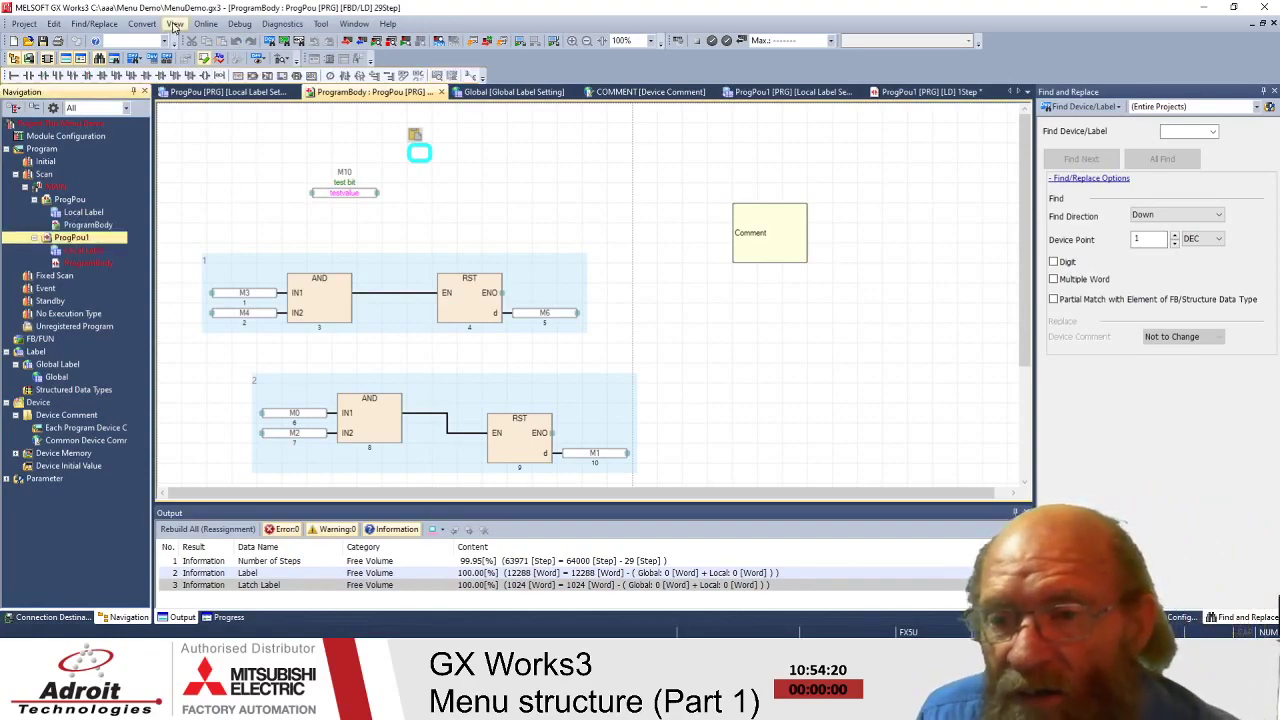
click(142, 23)
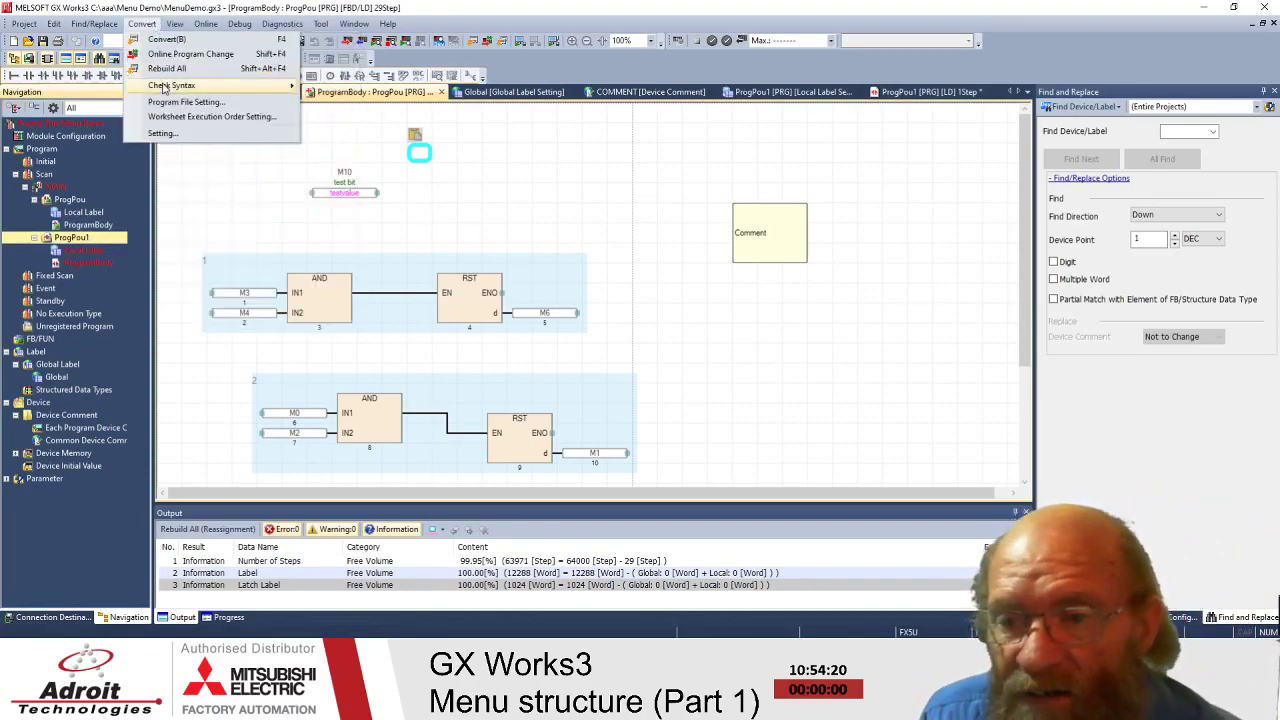
mouse_move(162, 86)
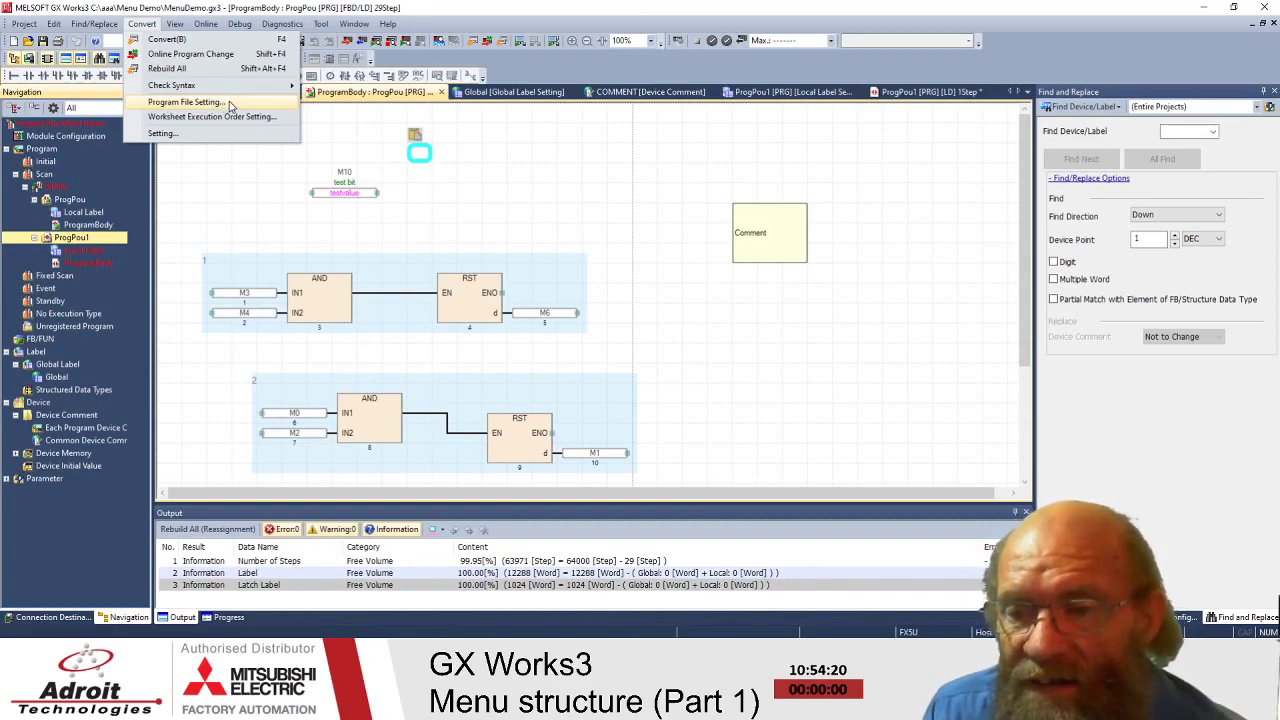
click(229, 104)
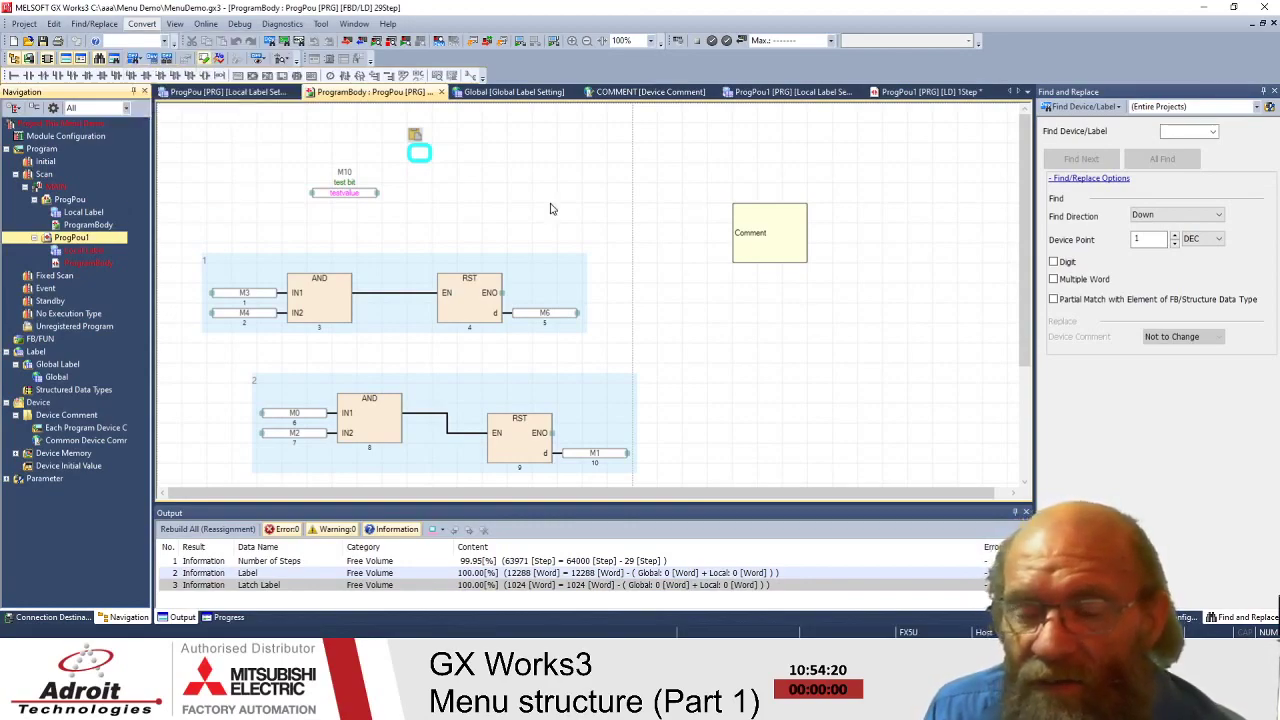
- Move ProgPou1 ahead of ProgPou in MAIN's execution order and confirm with OK
drag(591, 147, 543, 76)
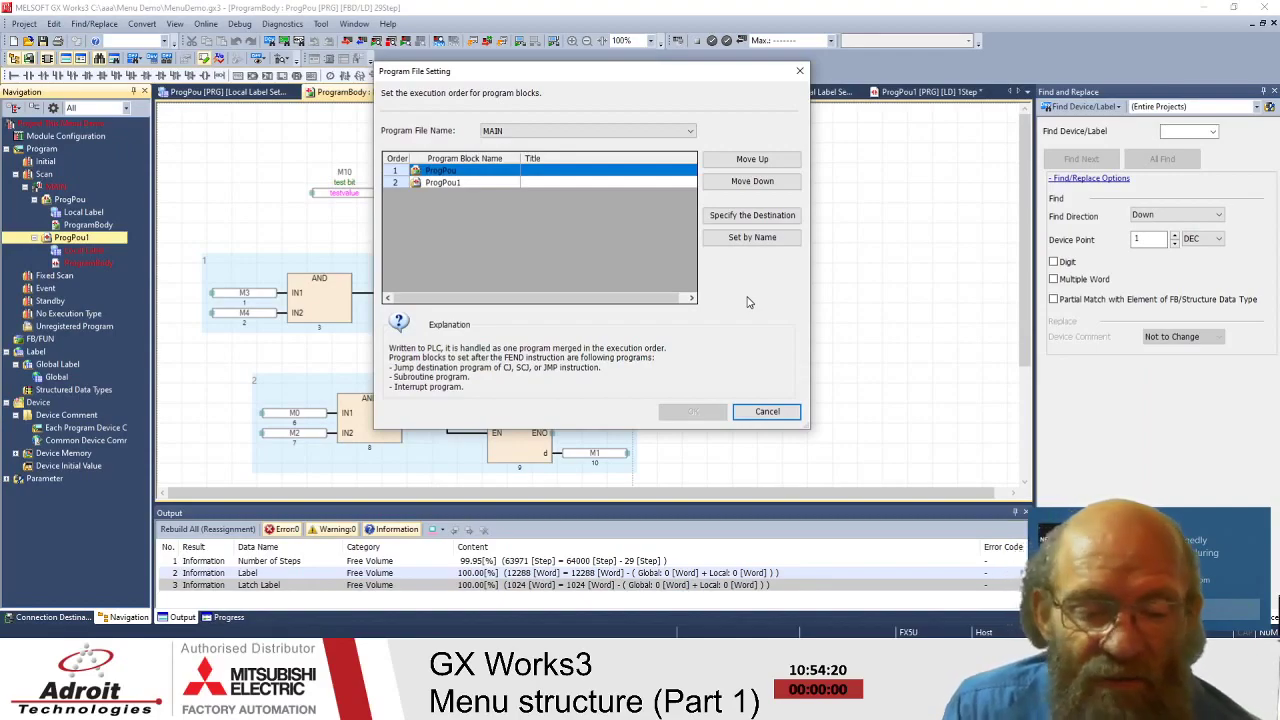
click(648, 6)
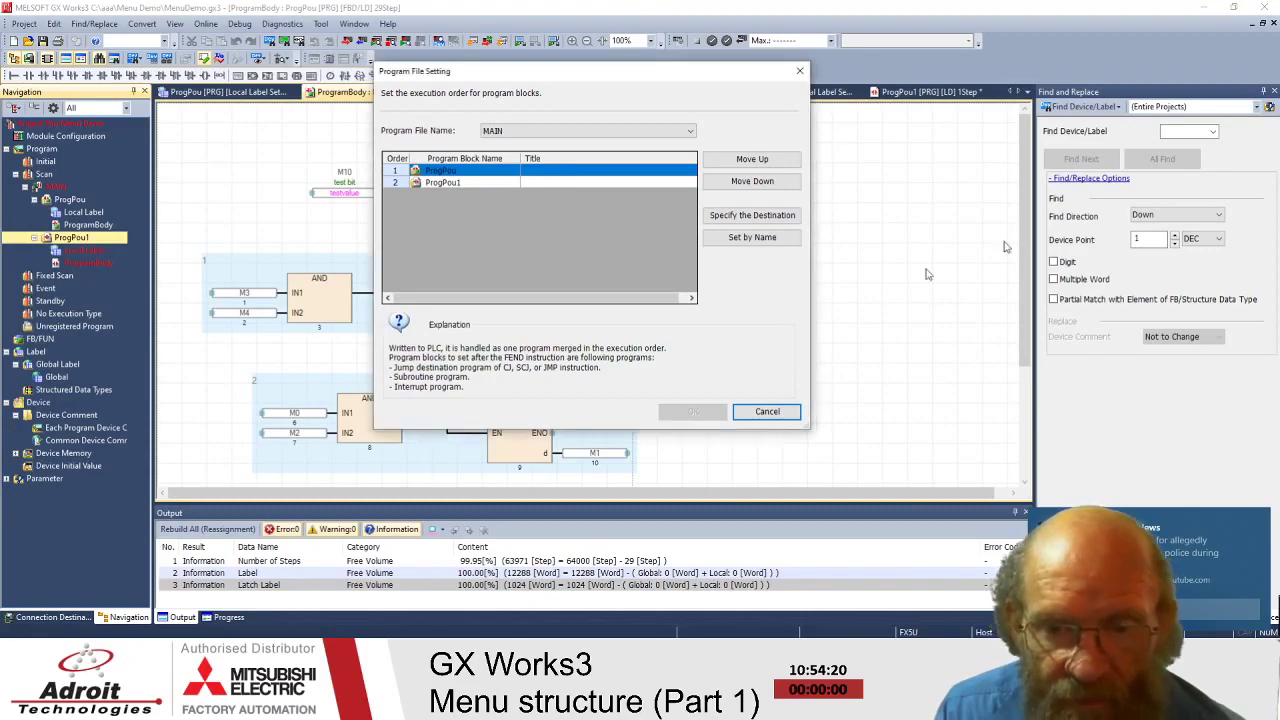
click(1263, 527)
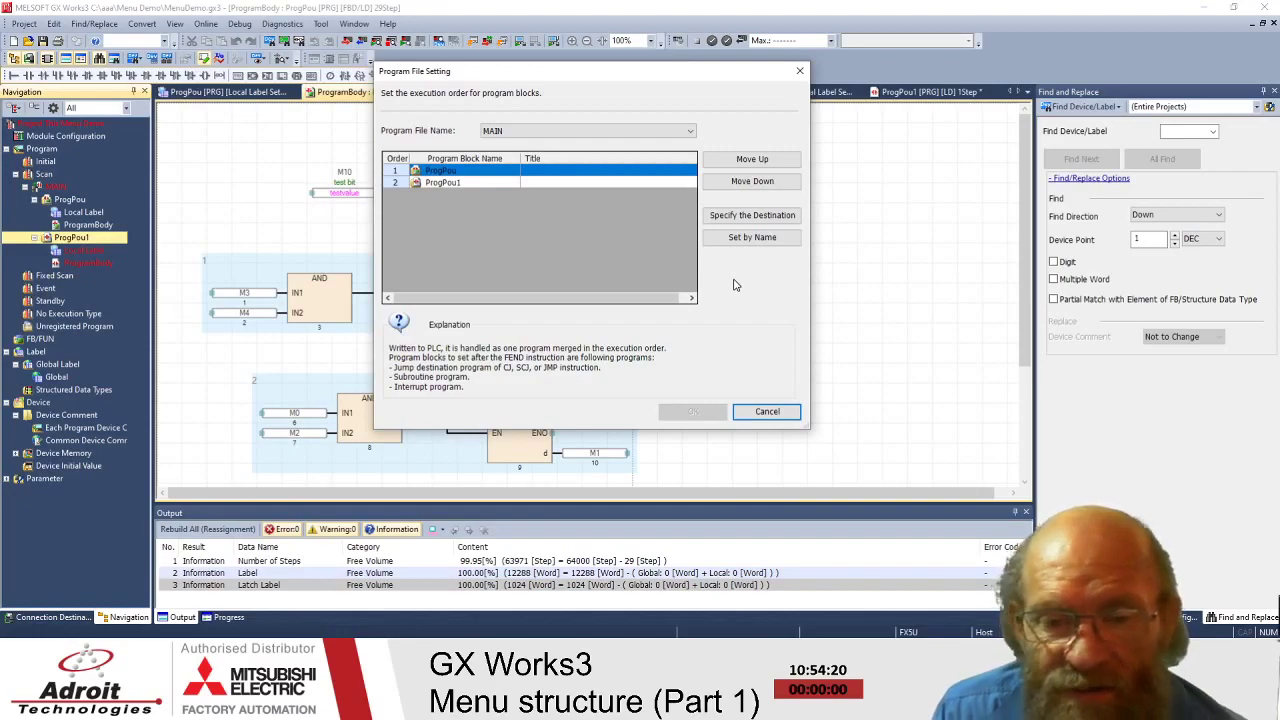
click(462, 183)
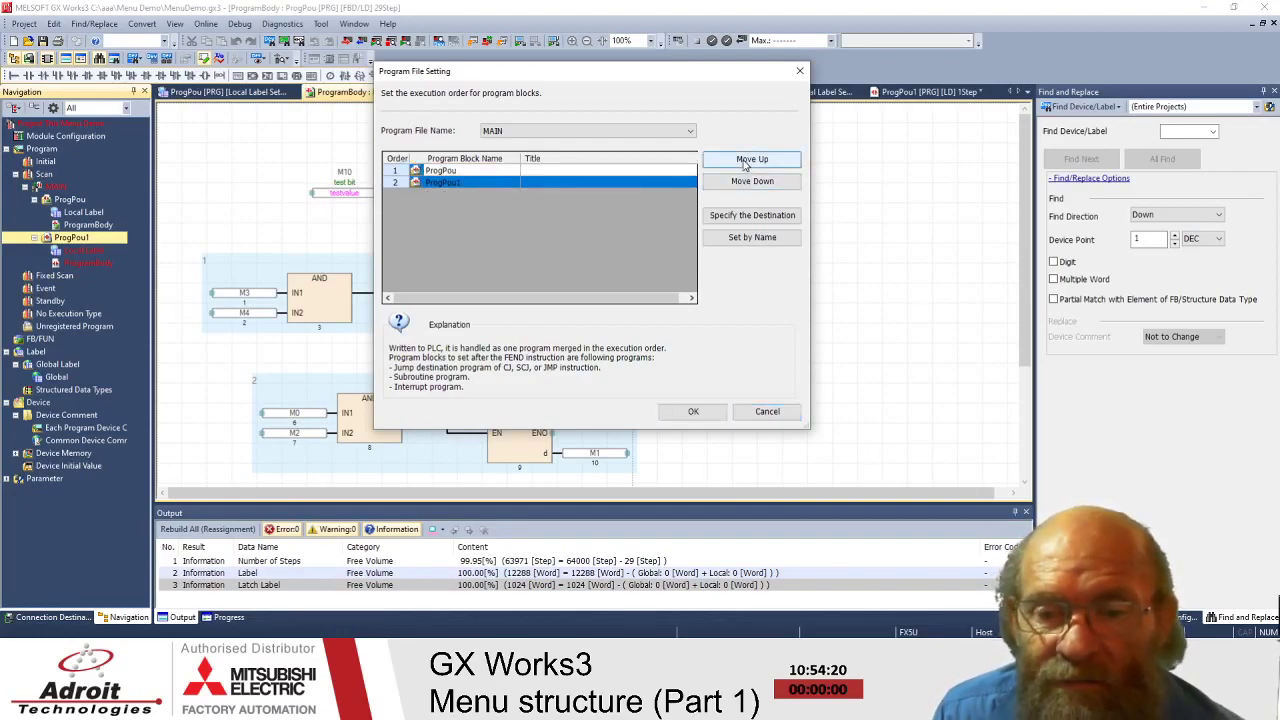
click(752, 162)
click(634, 134)
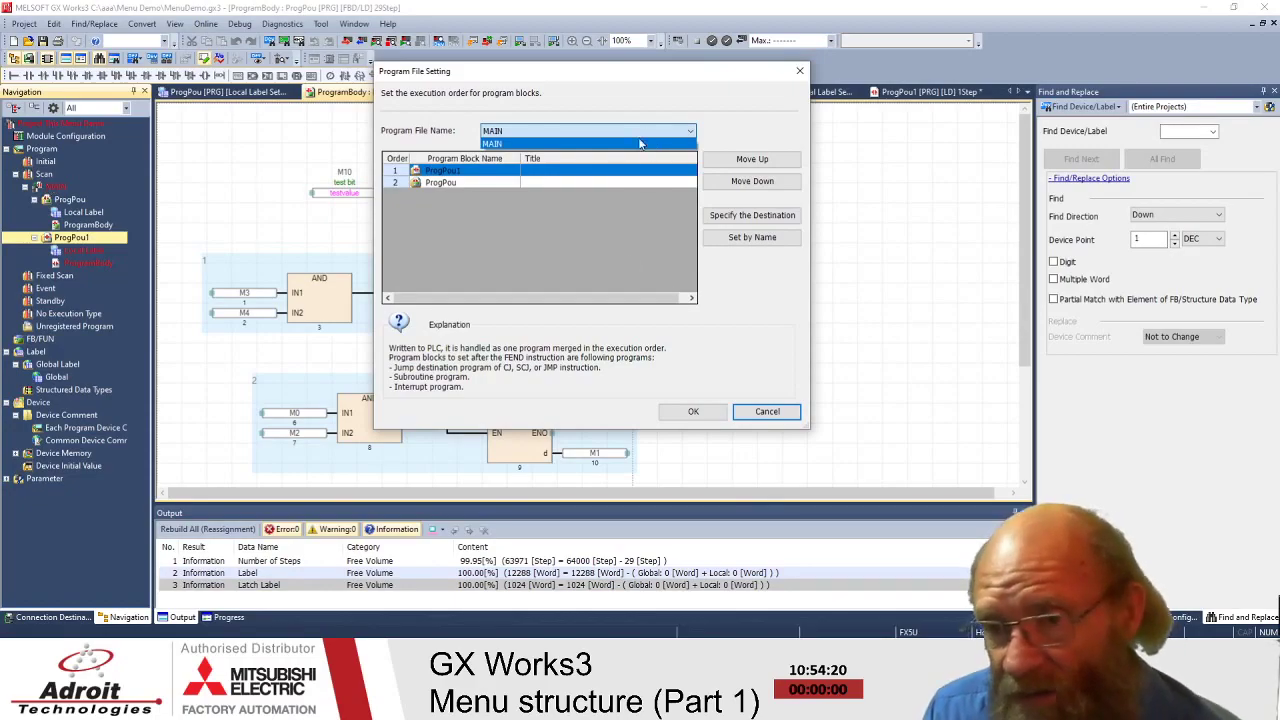
click(720, 422)
click(703, 416)
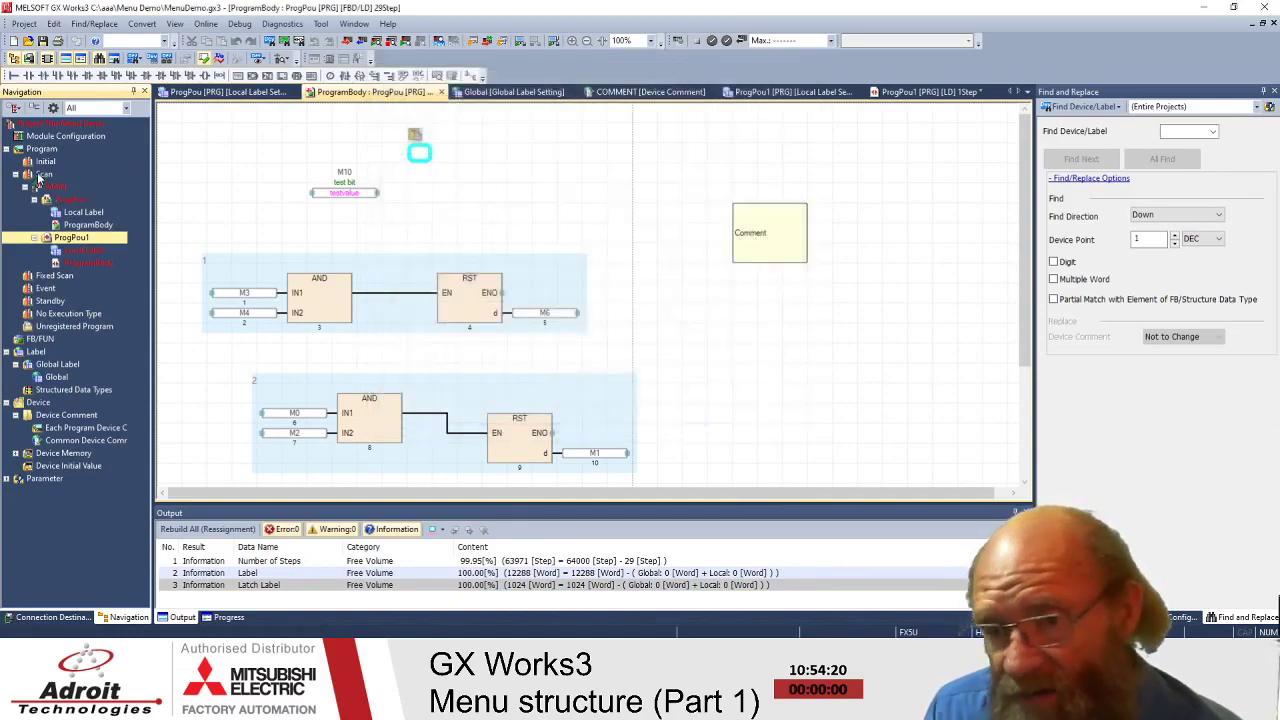
- Add a ladder program block ProgPou2 under MAIN and open its empty ProgramBody
click(40, 176)
right_click(40, 176)
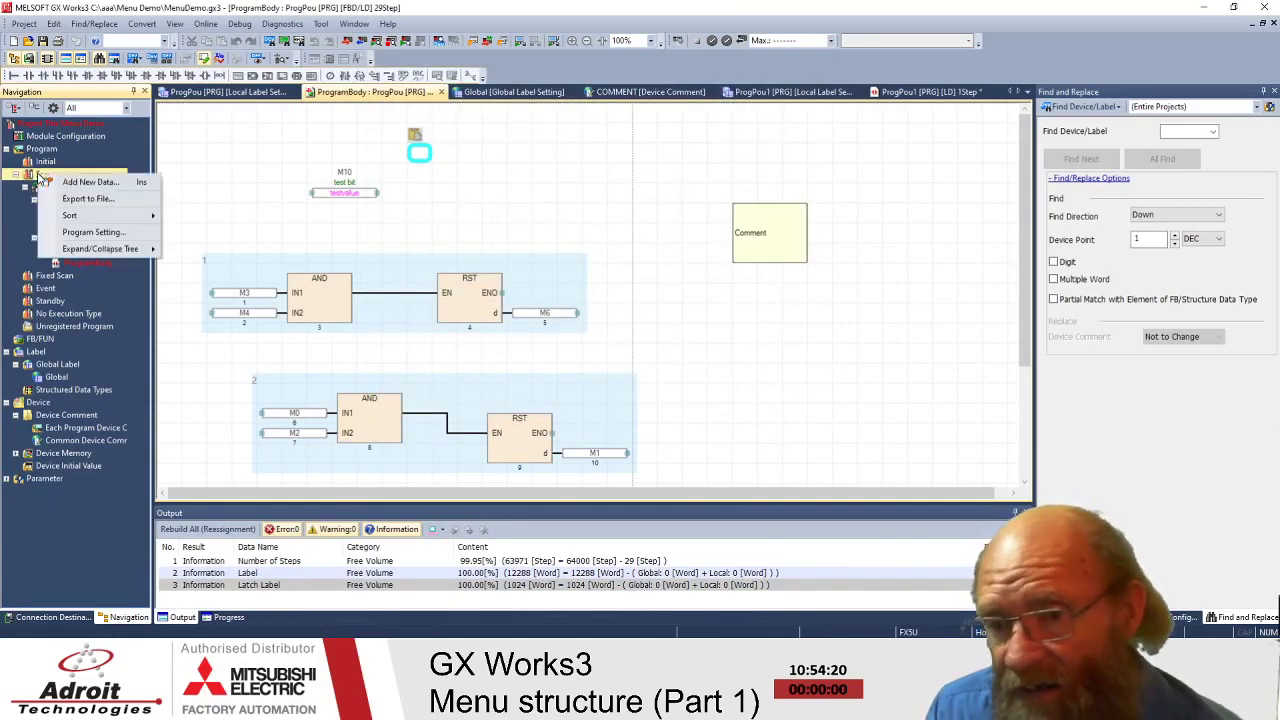
click(90, 182)
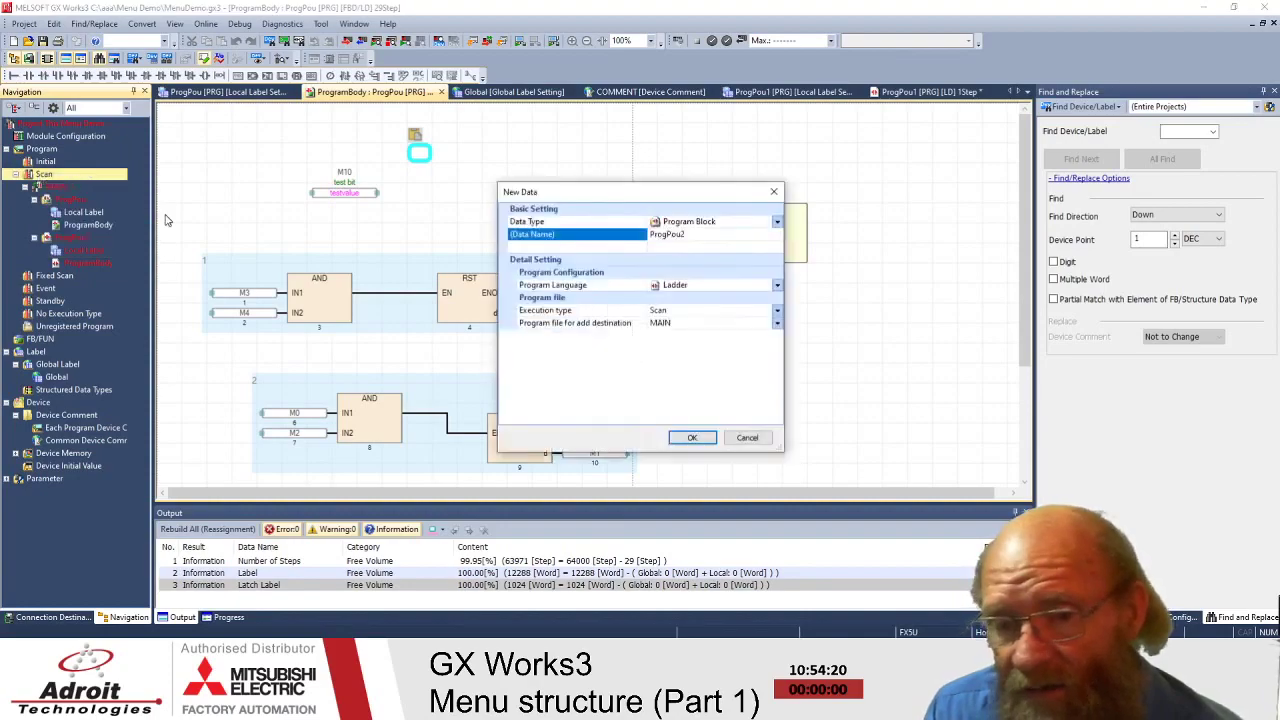
click(692, 438)
double_click(137, 291)
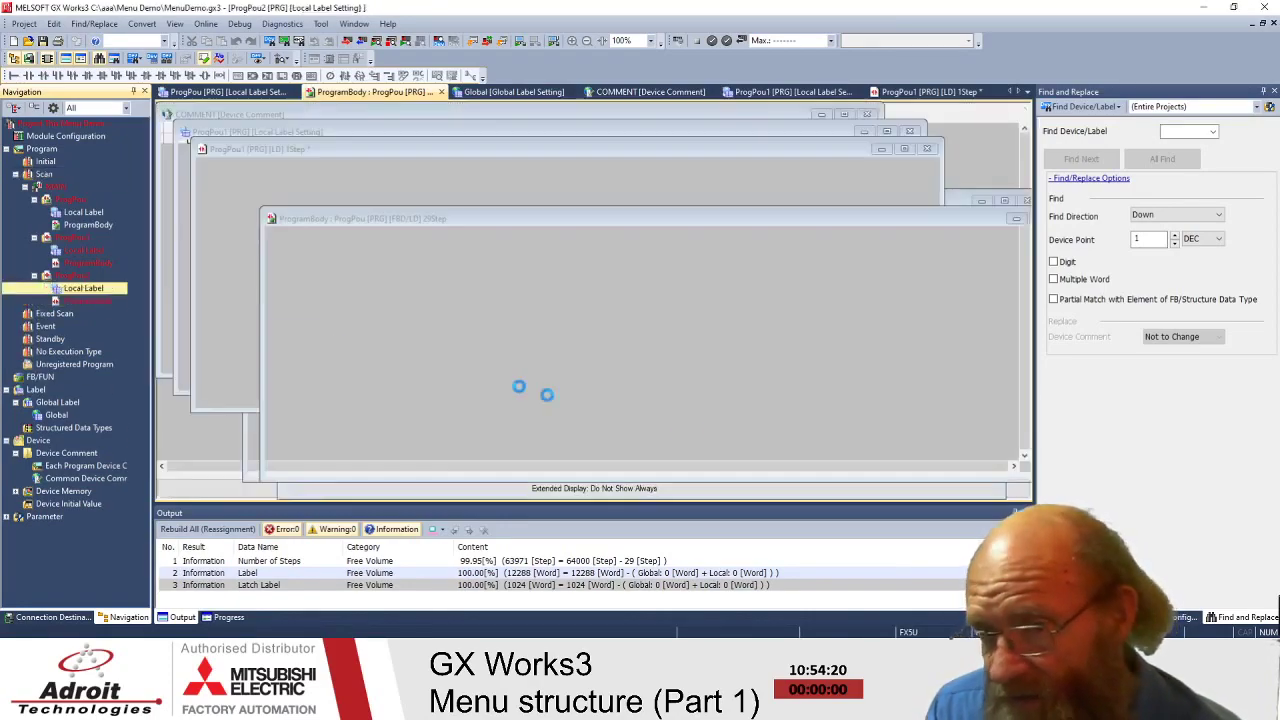
double_click(95, 300)
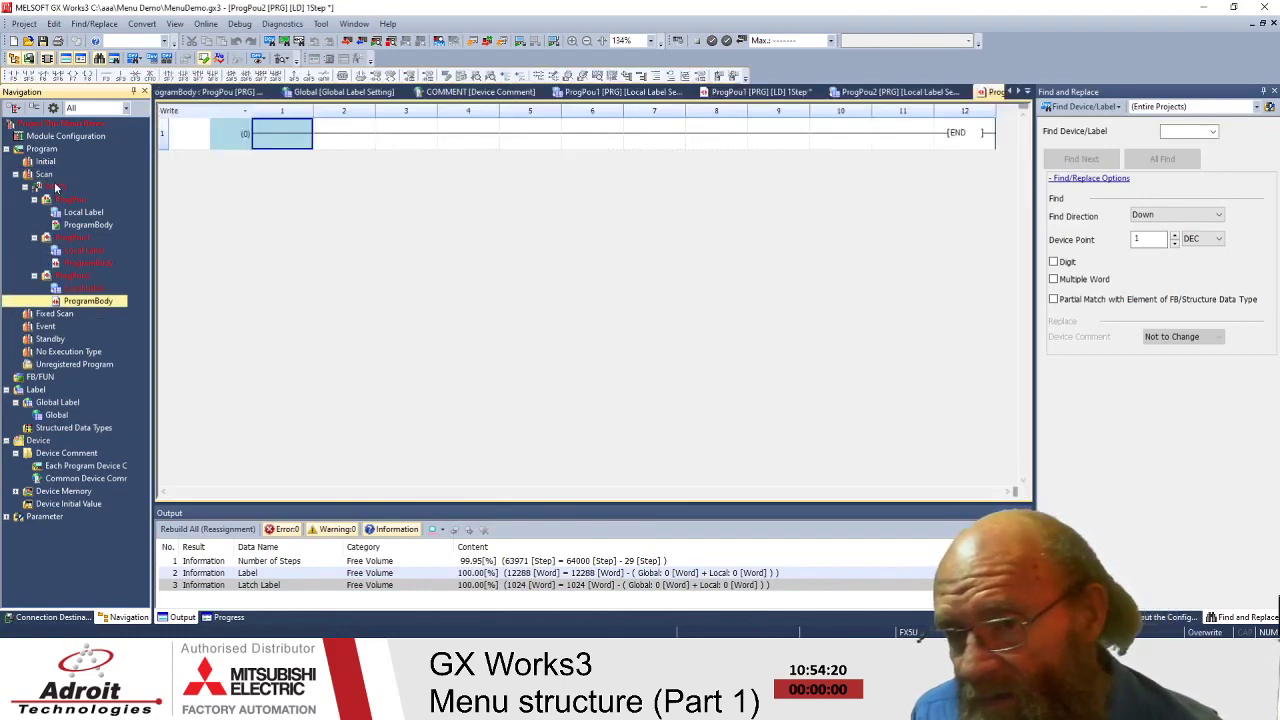
- Check Program File Setting shows ProgPou2 running last, then cancel without changes
click(130, 23)
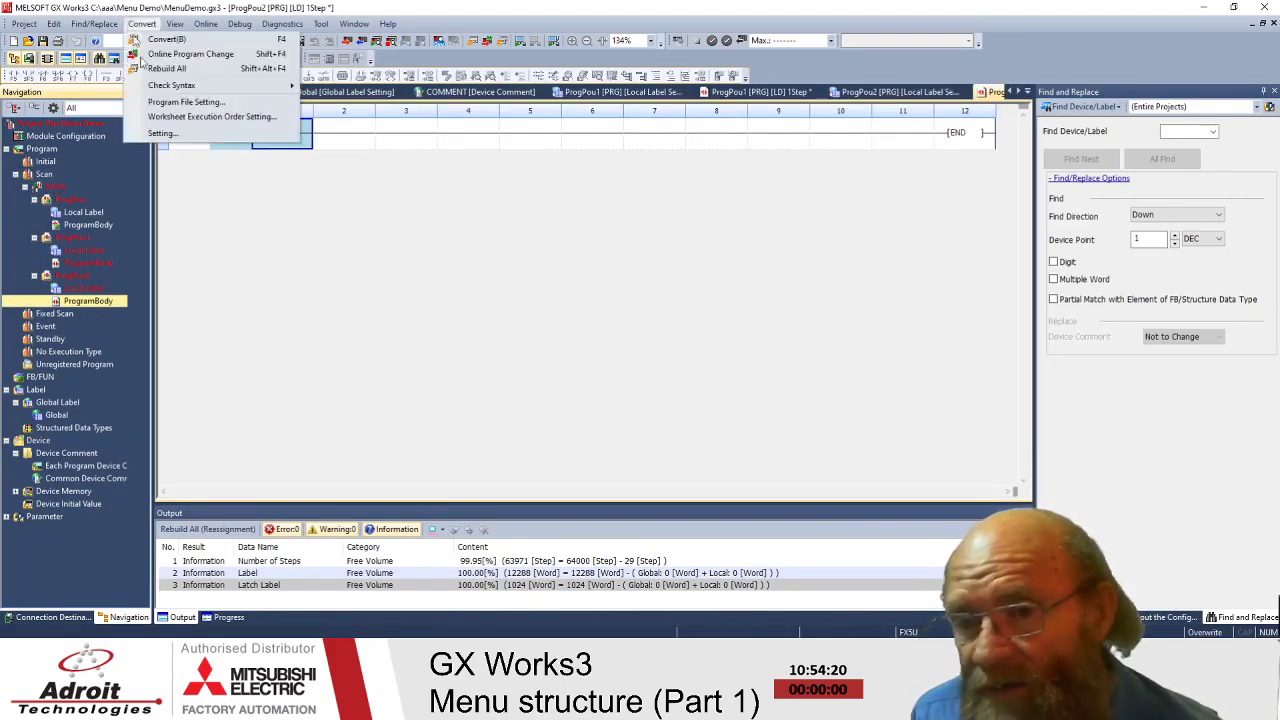
click(230, 103)
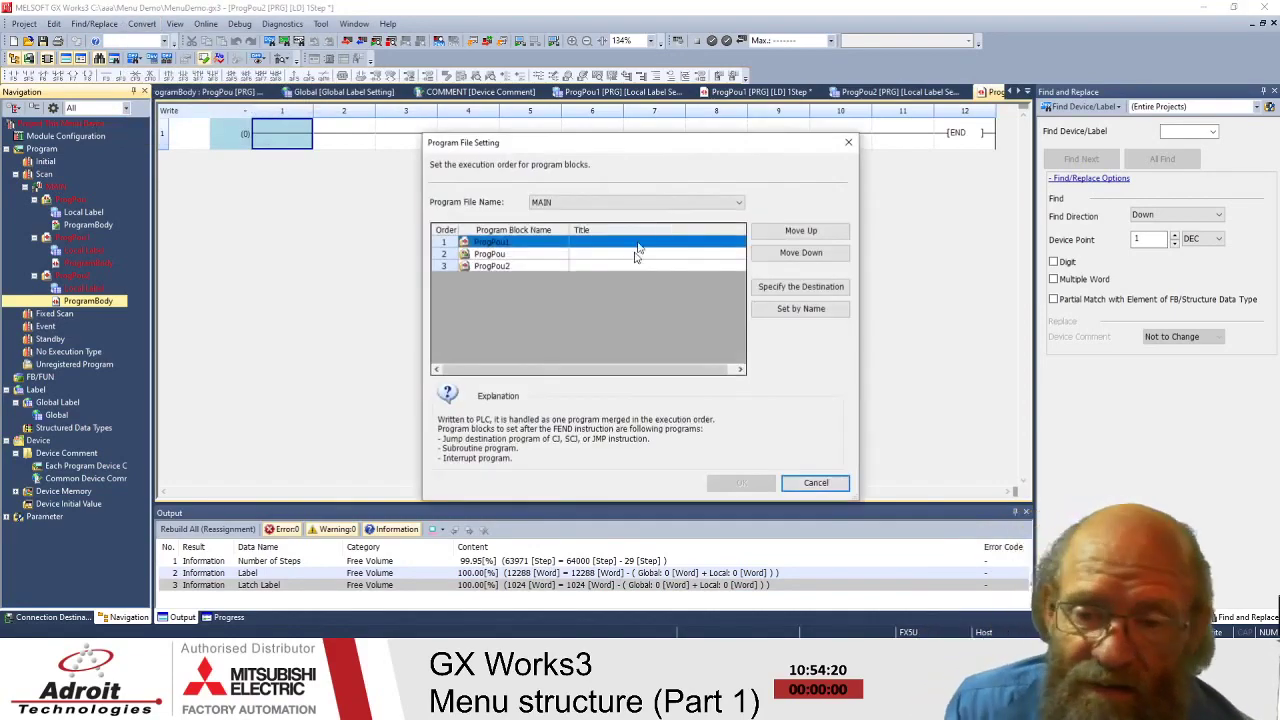
click(649, 203)
click(649, 205)
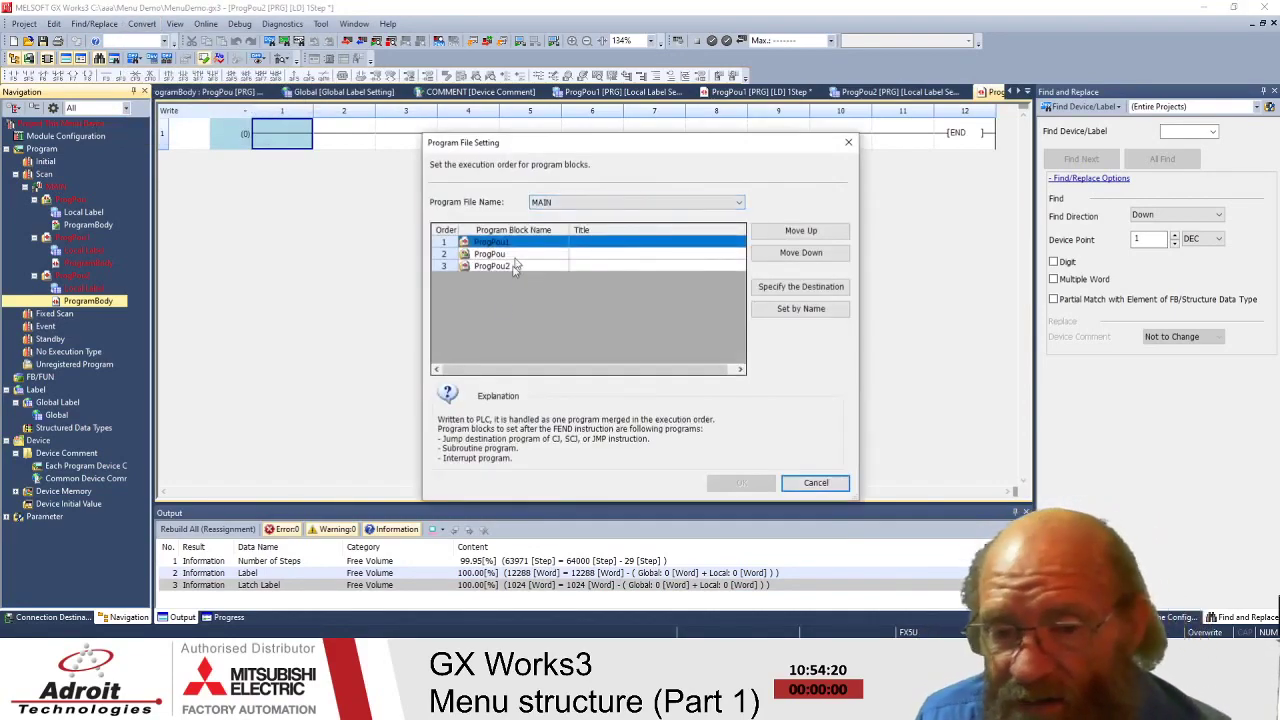
drag(518, 259, 503, 272)
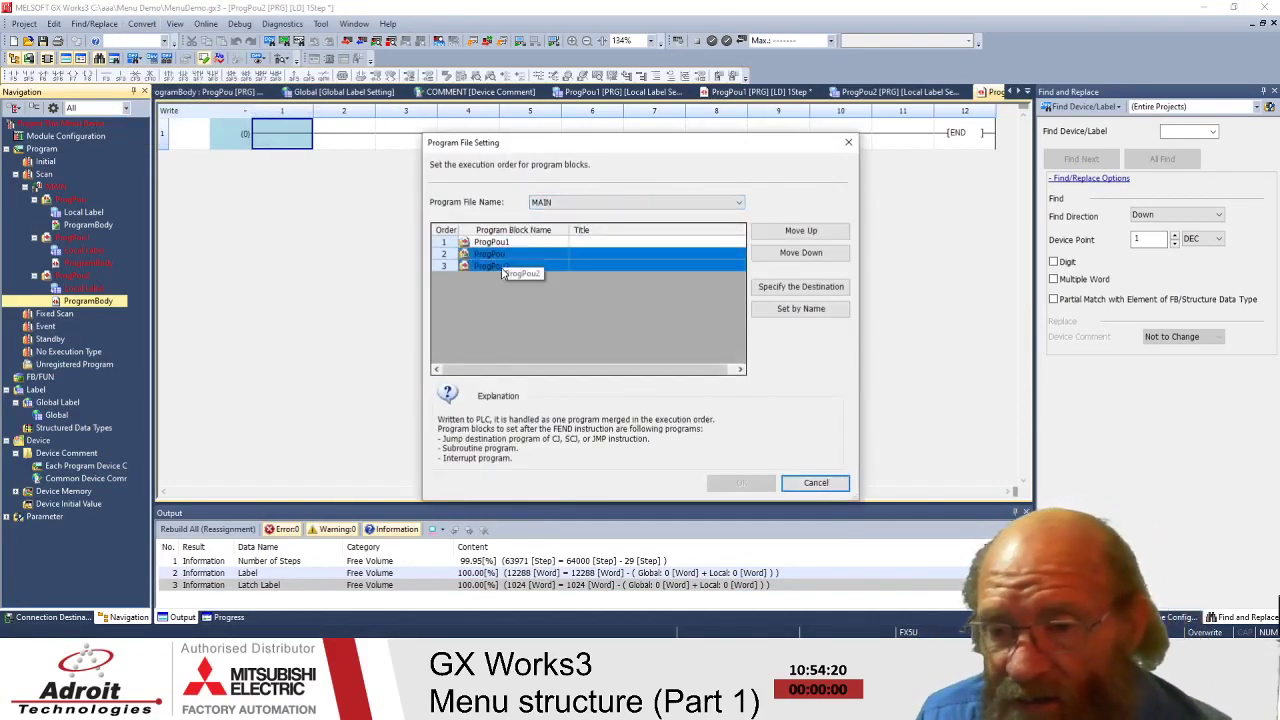
click(816, 483)
right_click(39, 182)
click(45, 189)
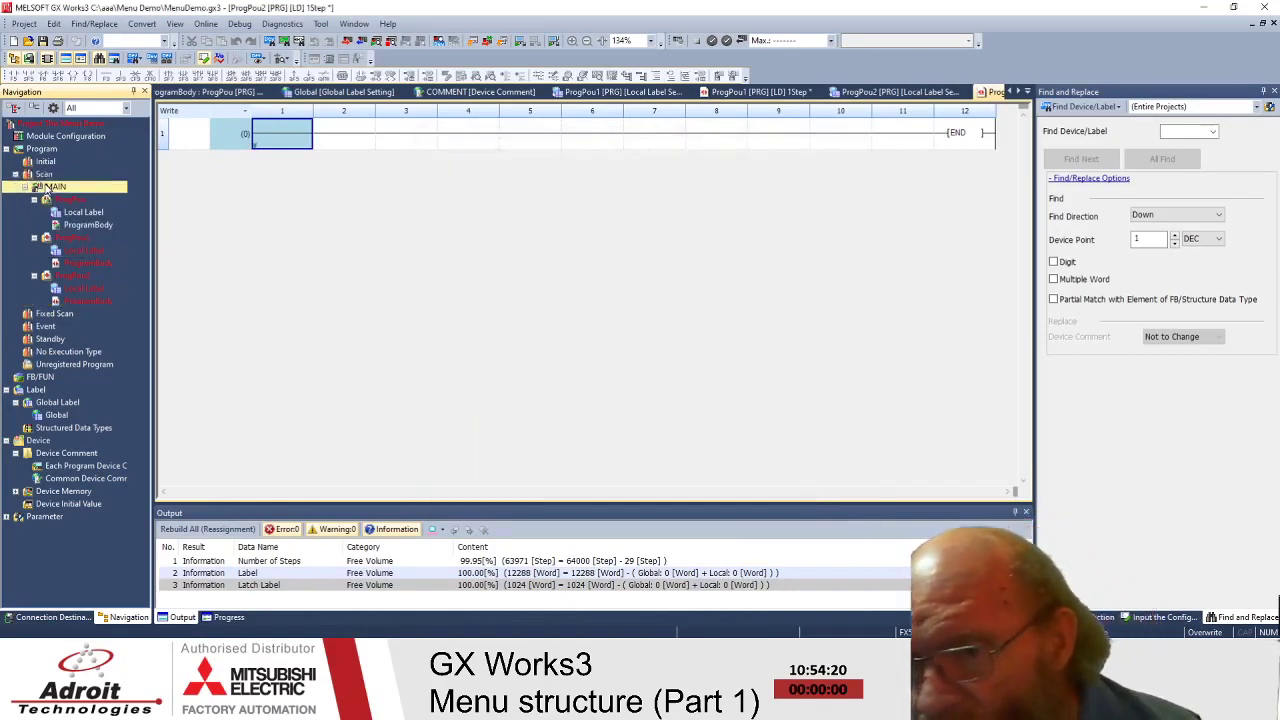
- Create a New Folder under the MAIN program file
right_click(46, 188)
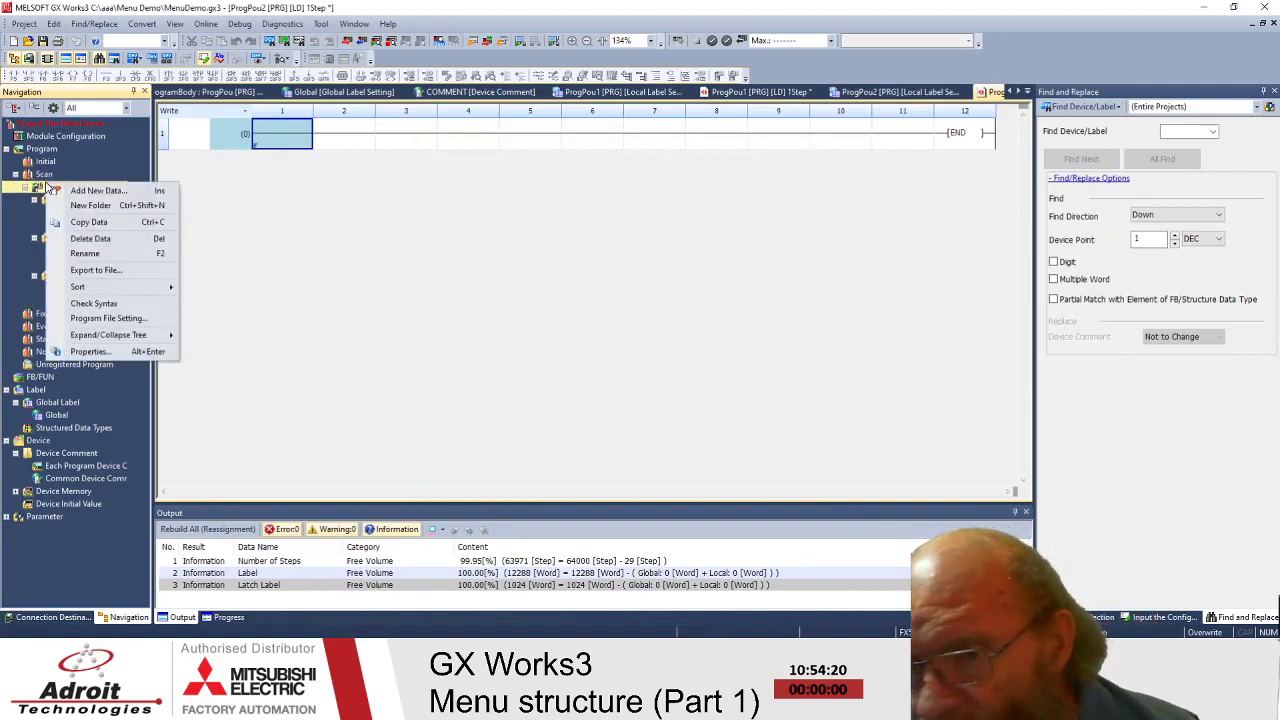
click(92, 207)
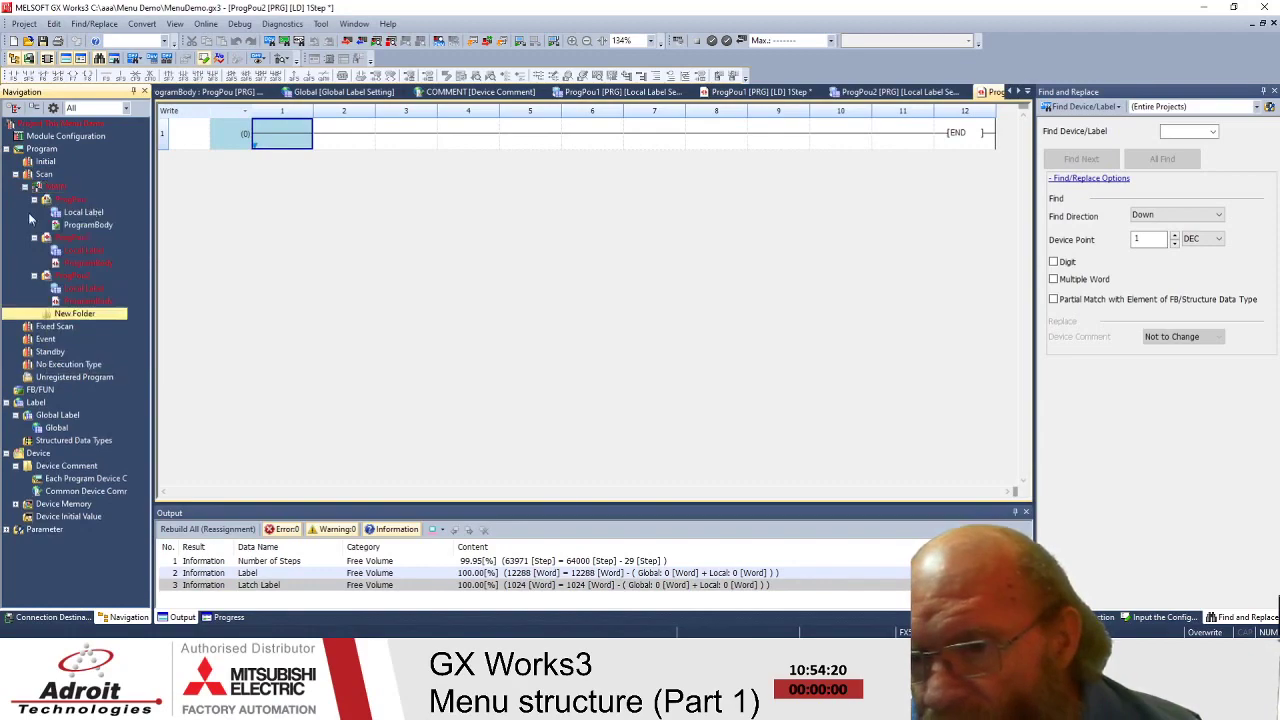
right_click(48, 188)
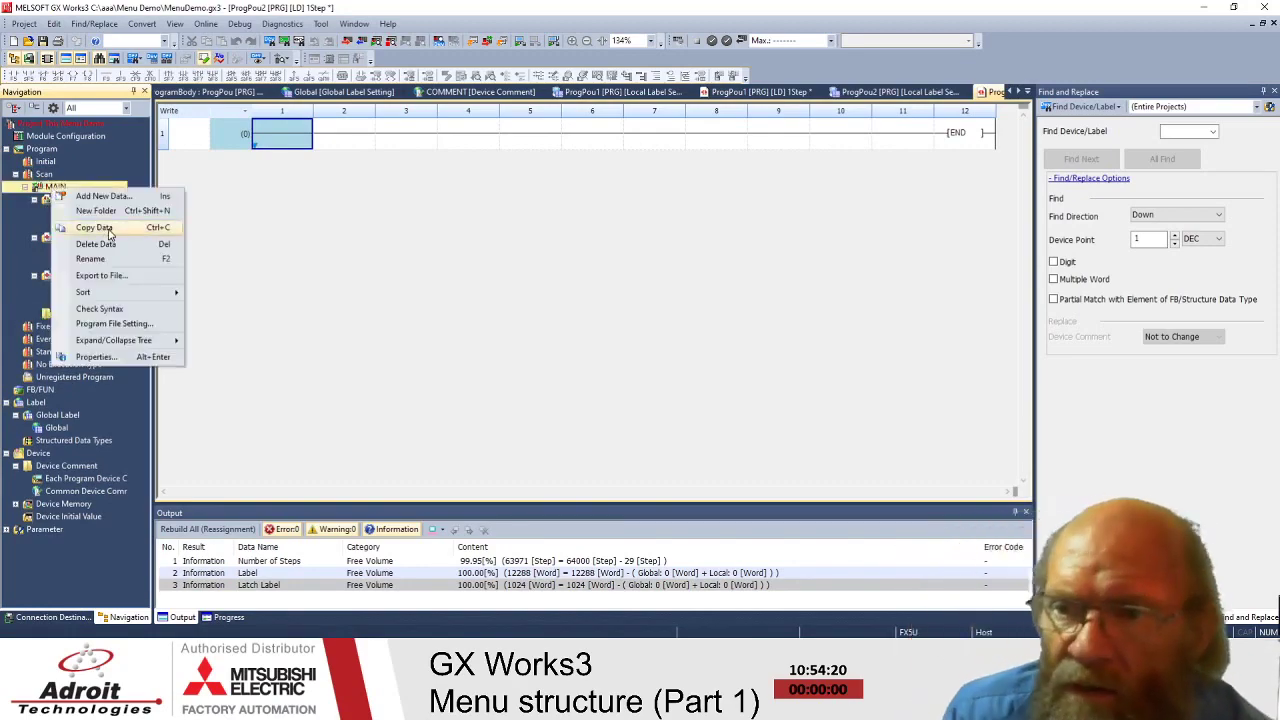
right_click(55, 174)
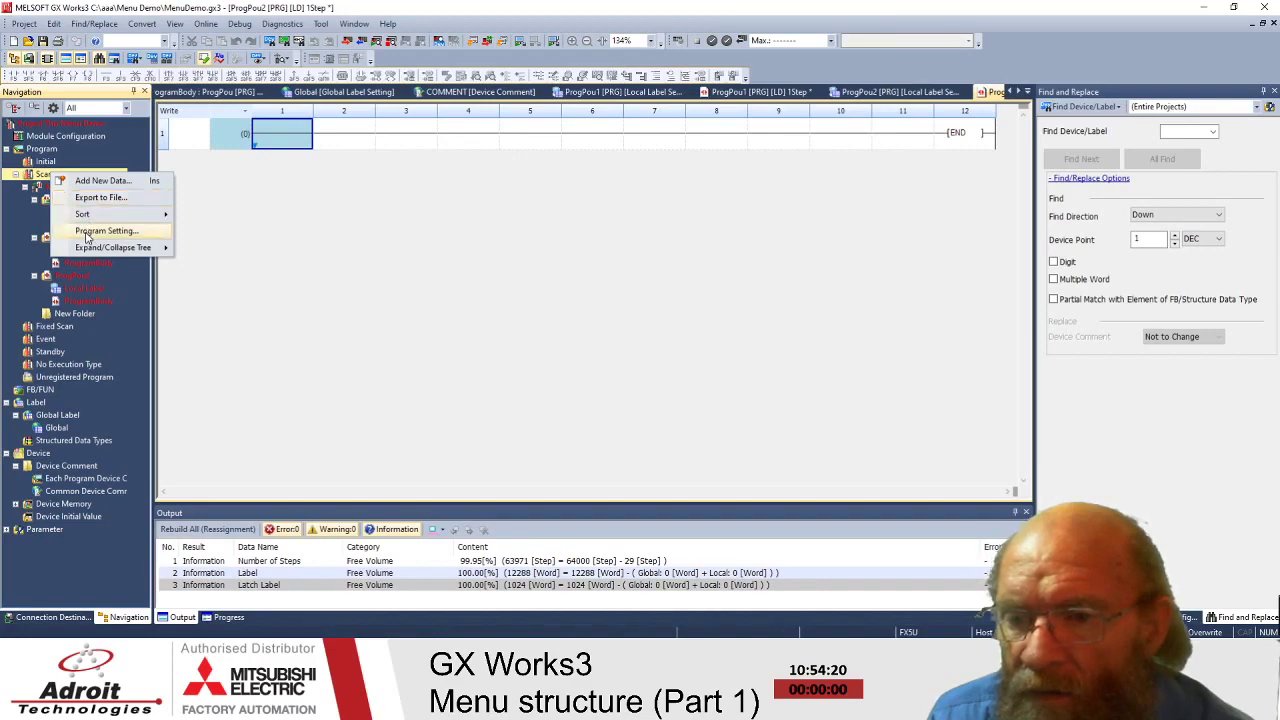
key(Escape)
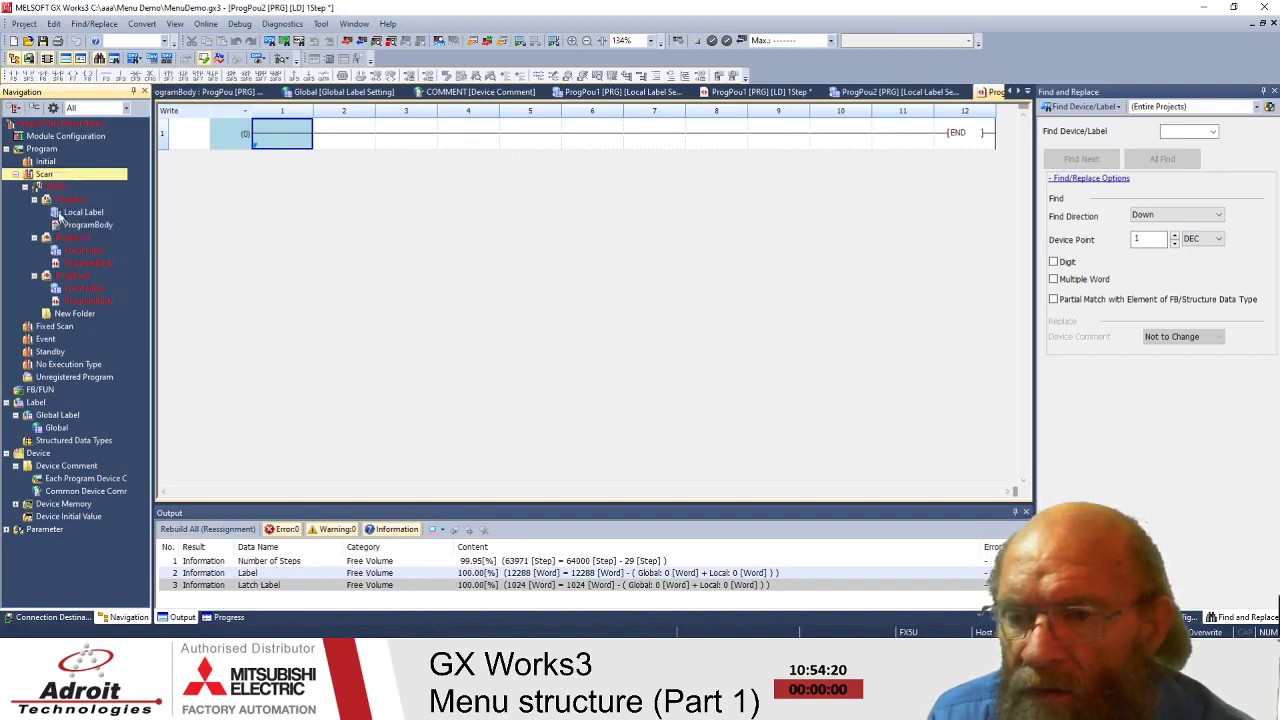
click(38, 187)
right_click(38, 187)
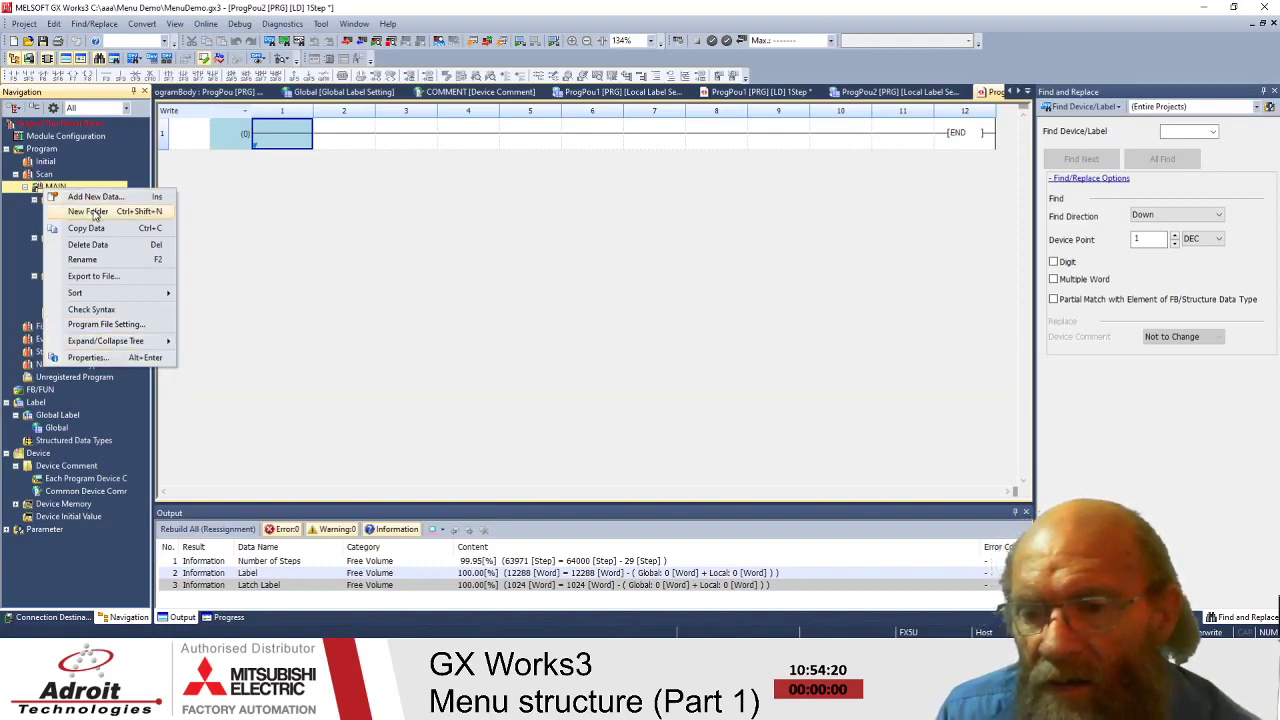
click(92, 212)
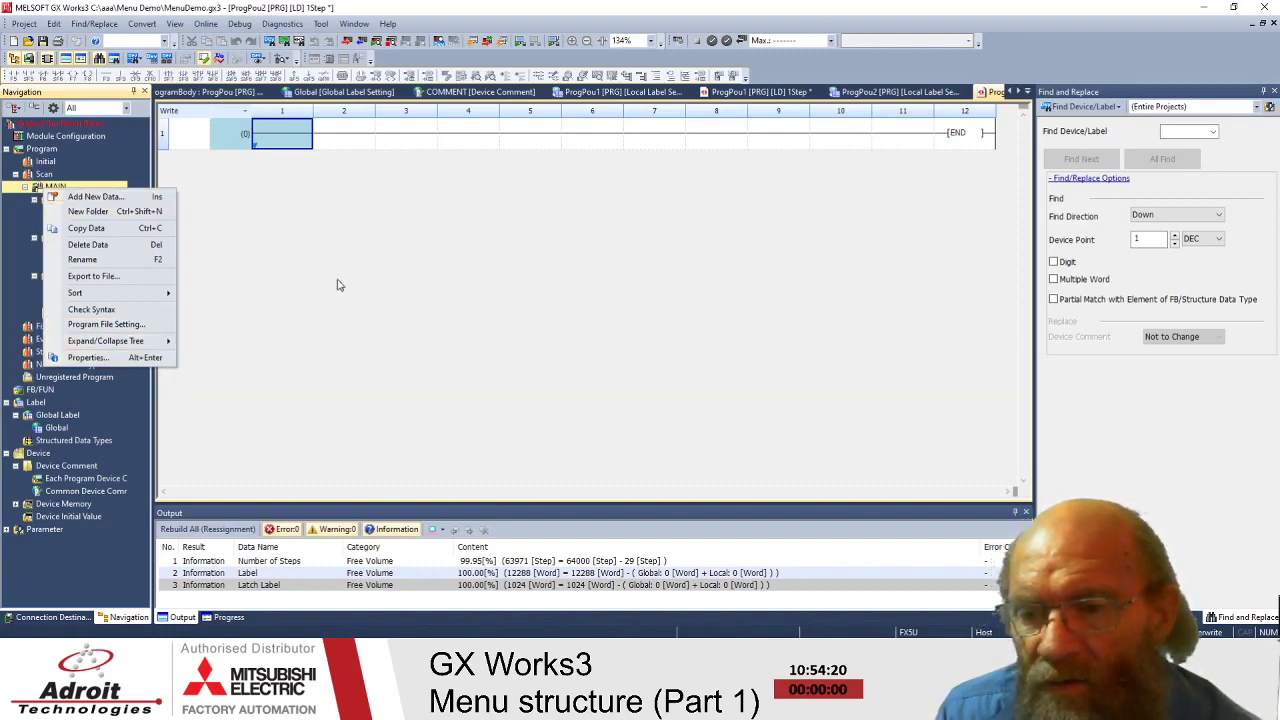
- Collapse the expanded program blocks under MAIN to tidy the project tree
click(35, 237)
click(35, 250)
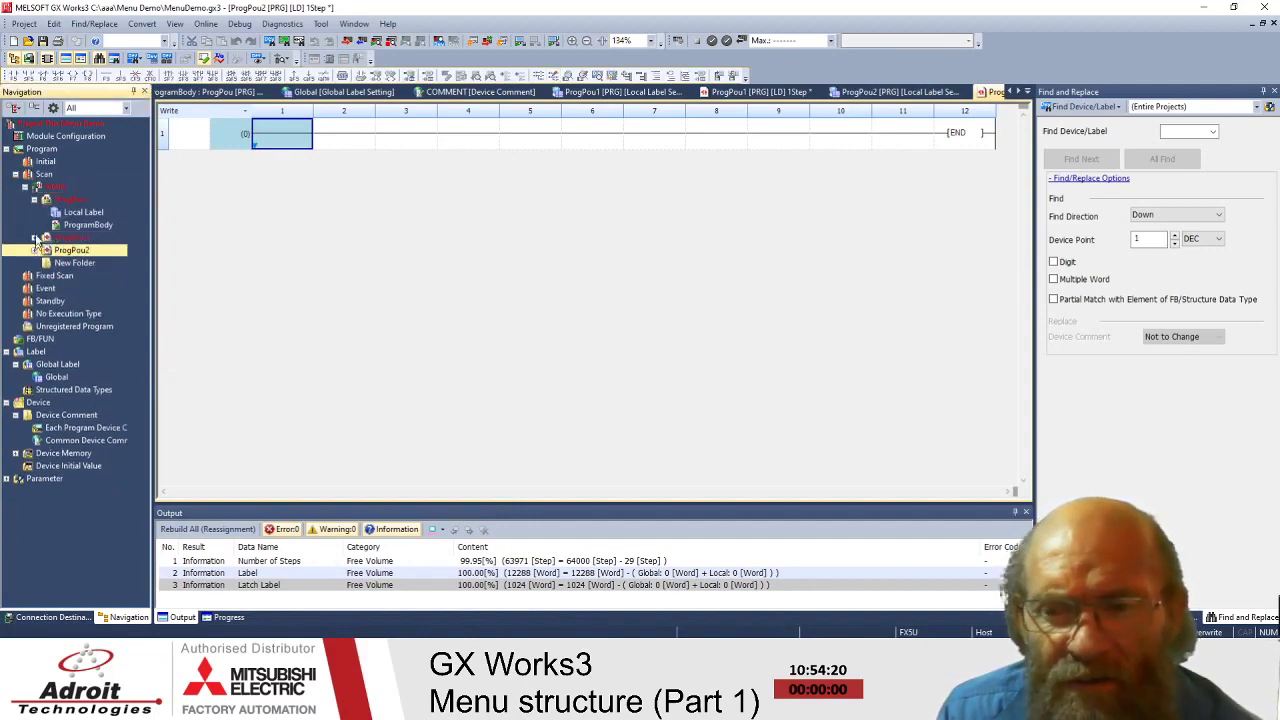
click(35, 199)
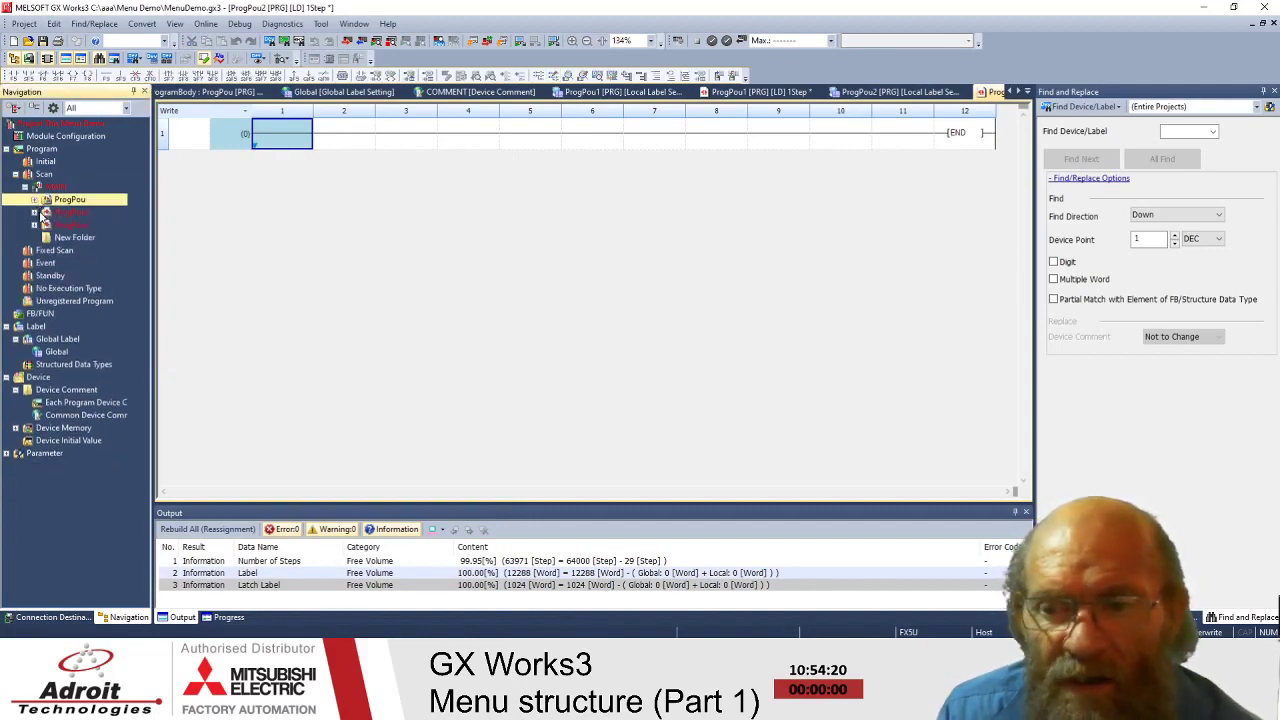
click(44, 189)
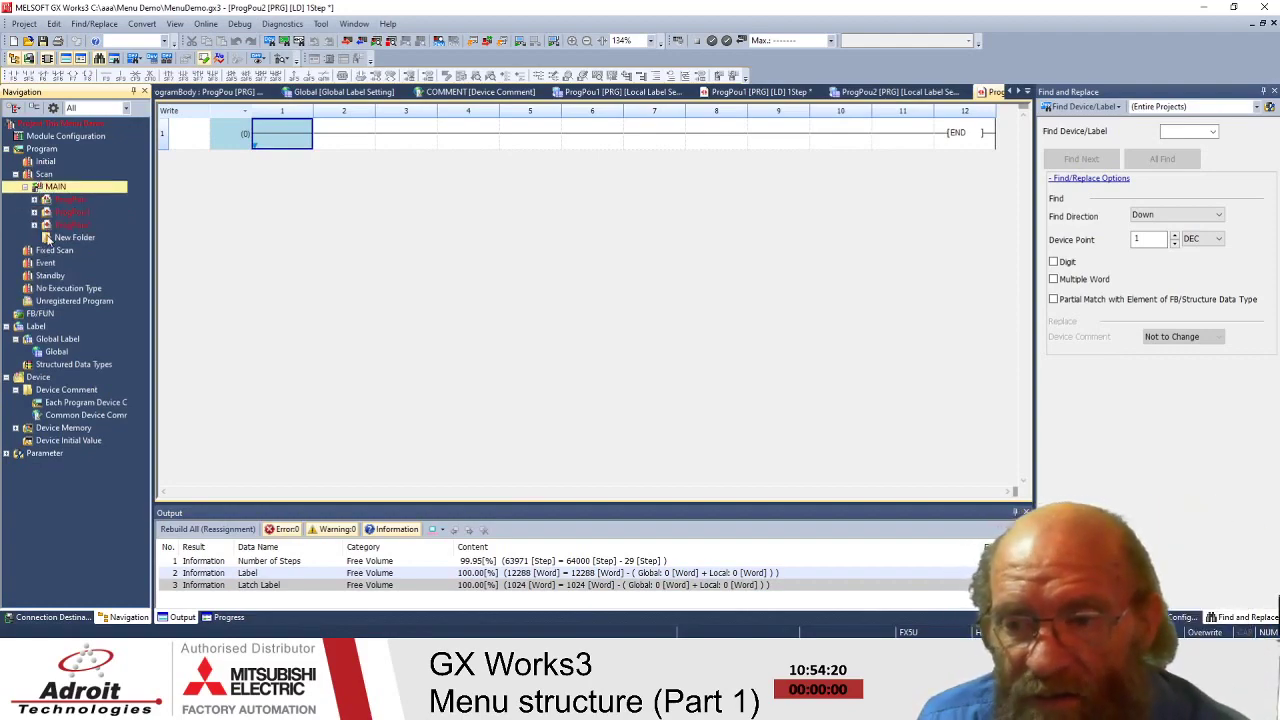
click(293, 233)
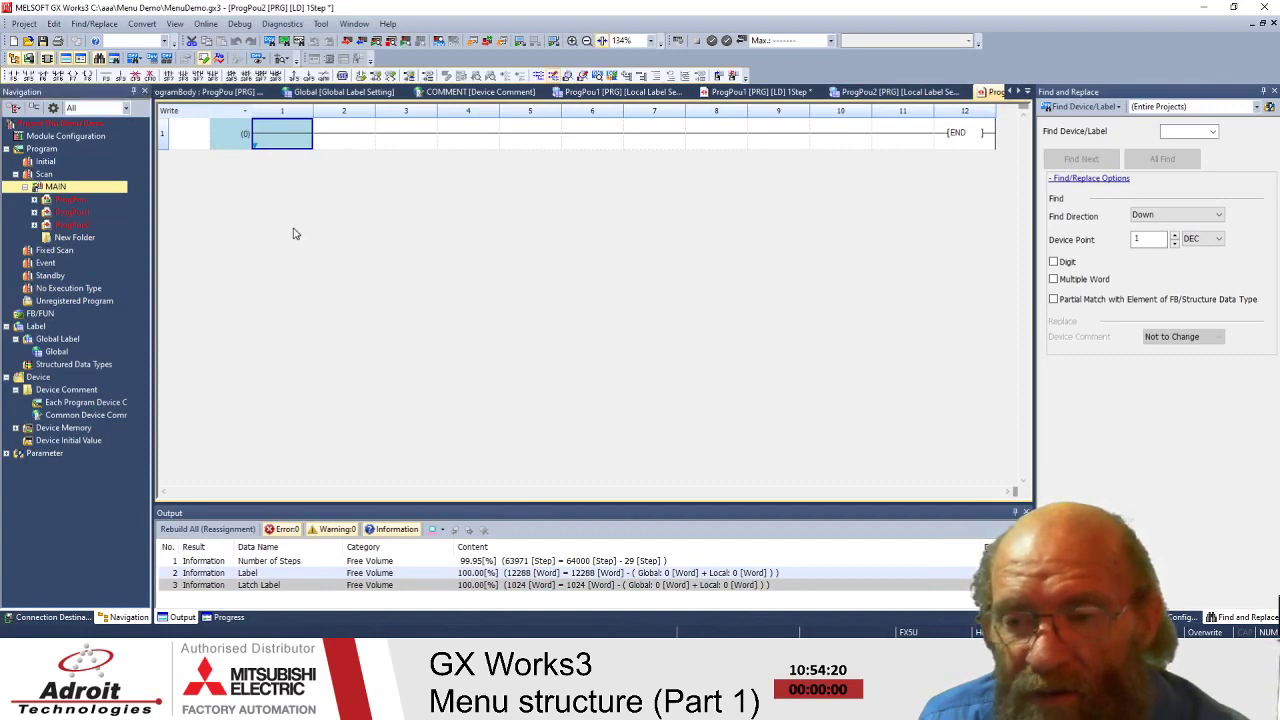
- Rename the ProgPou program block to MainSheet and expand it
click(47, 226)
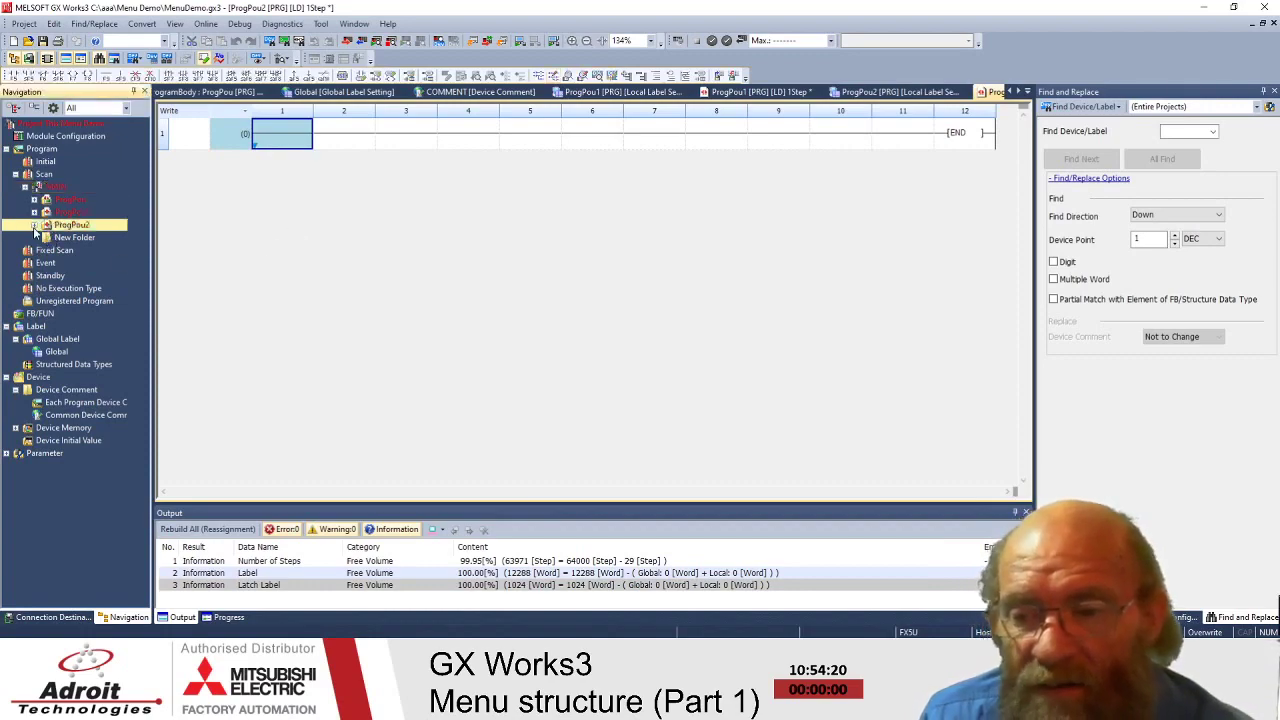
click(78, 203)
click(99, 205)
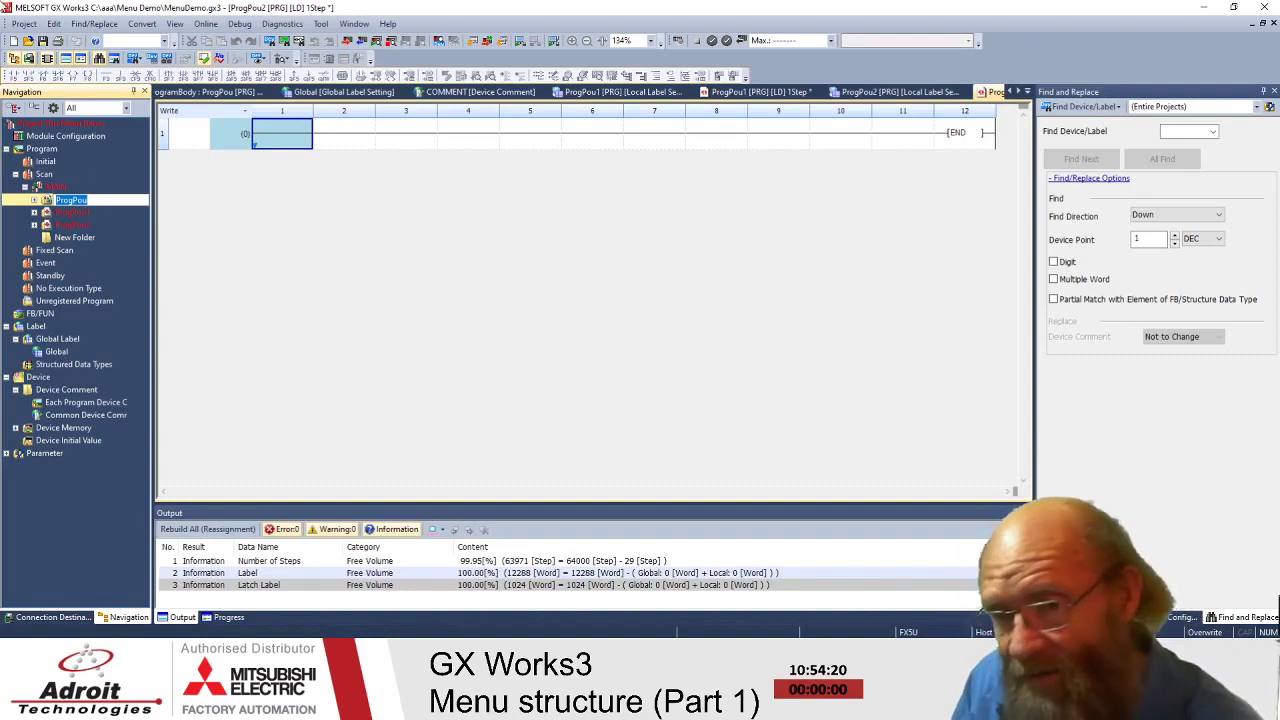
text(MainSheet)
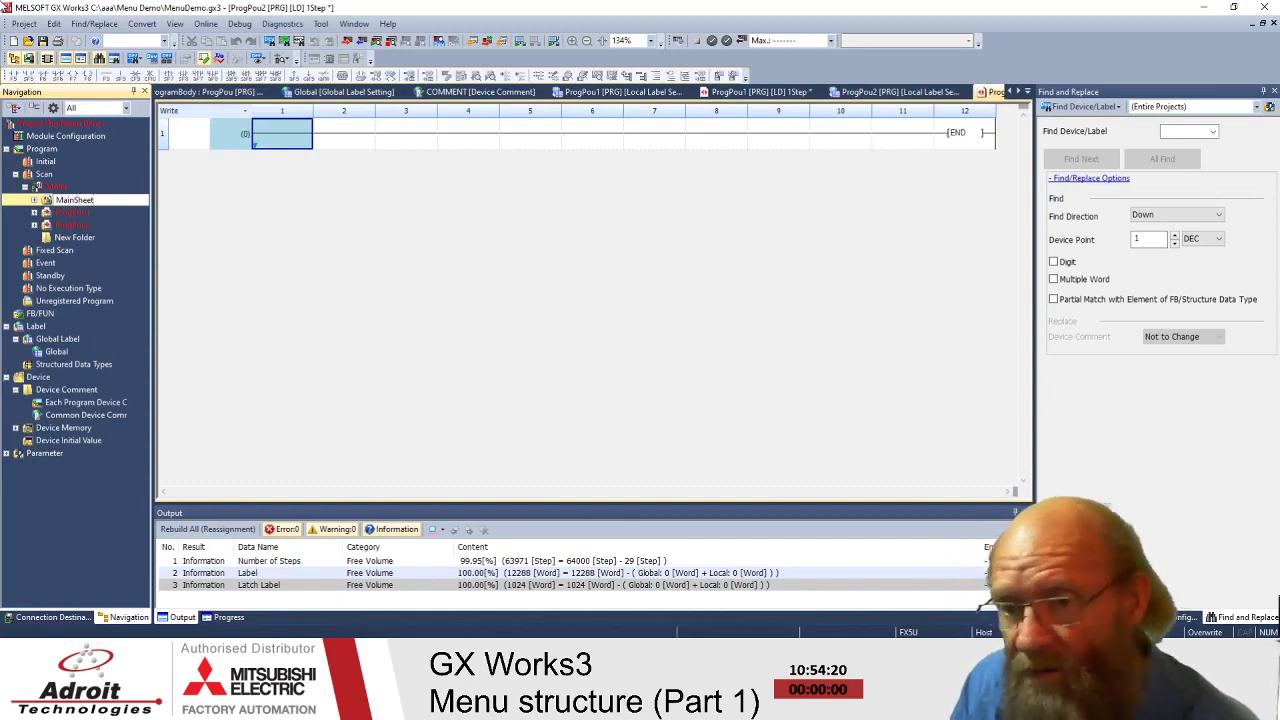
key(Return)
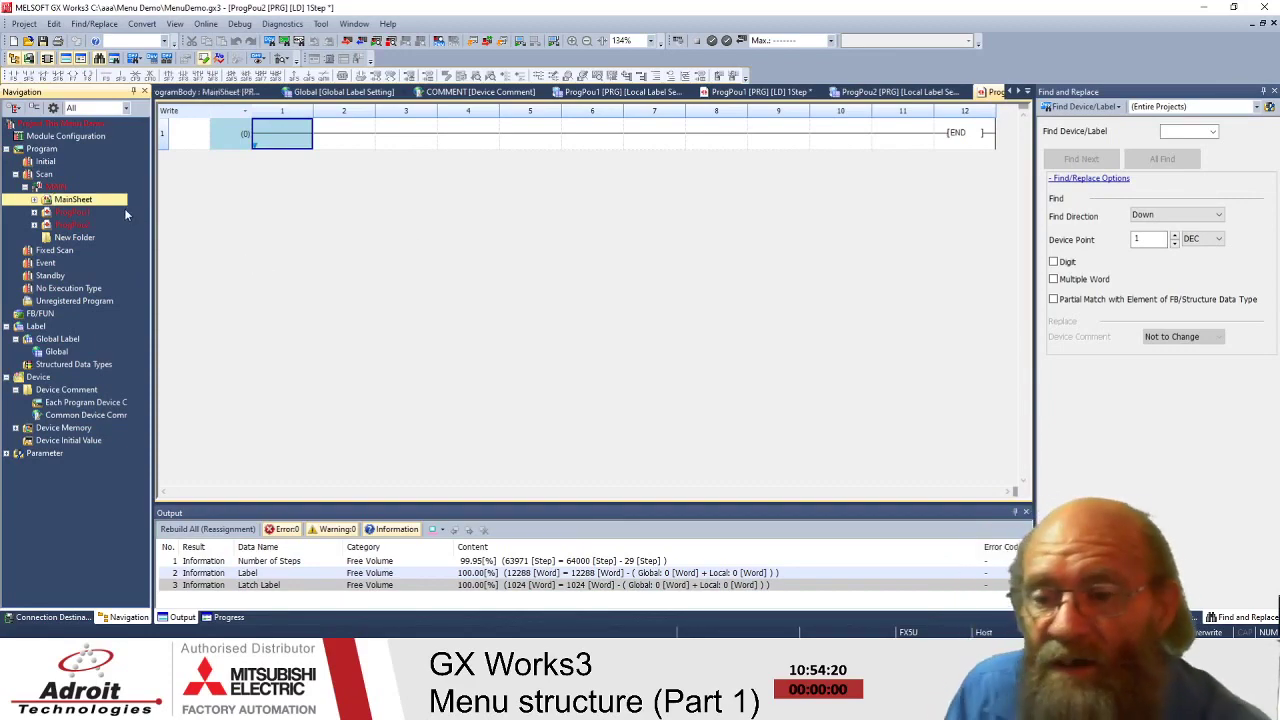
click(34, 200)
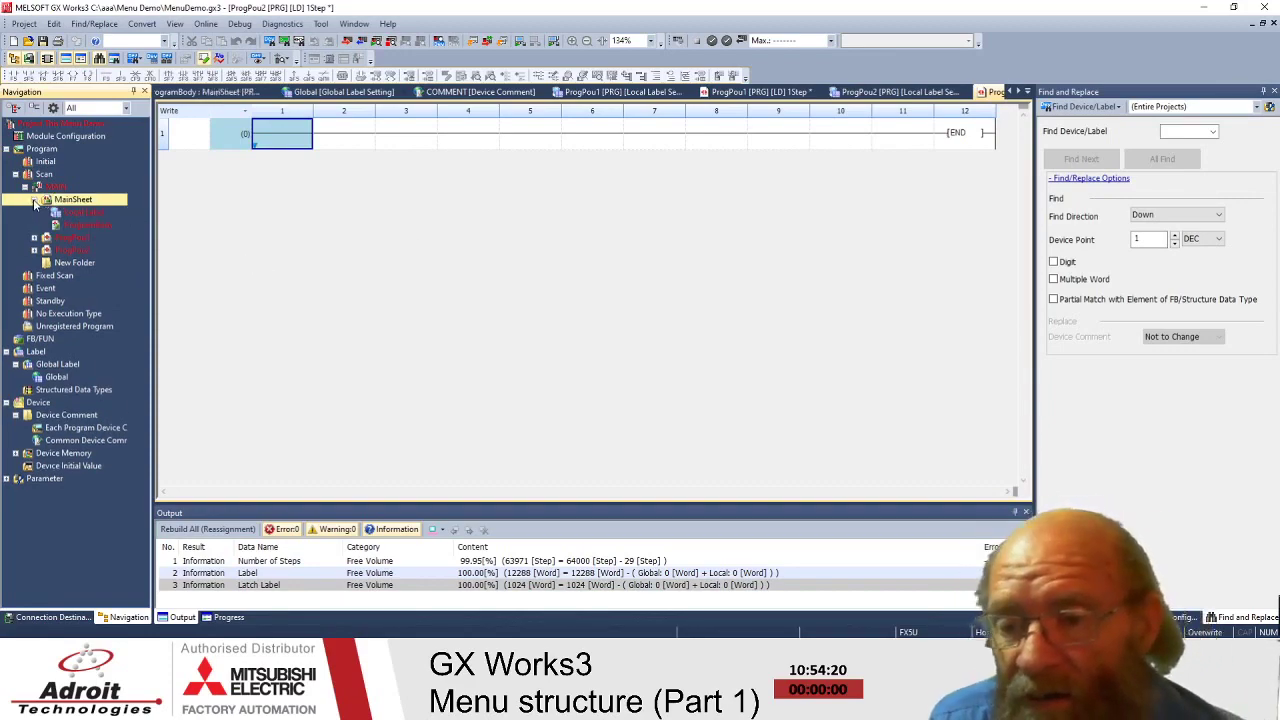
click(141, 23)
click(184, 102)
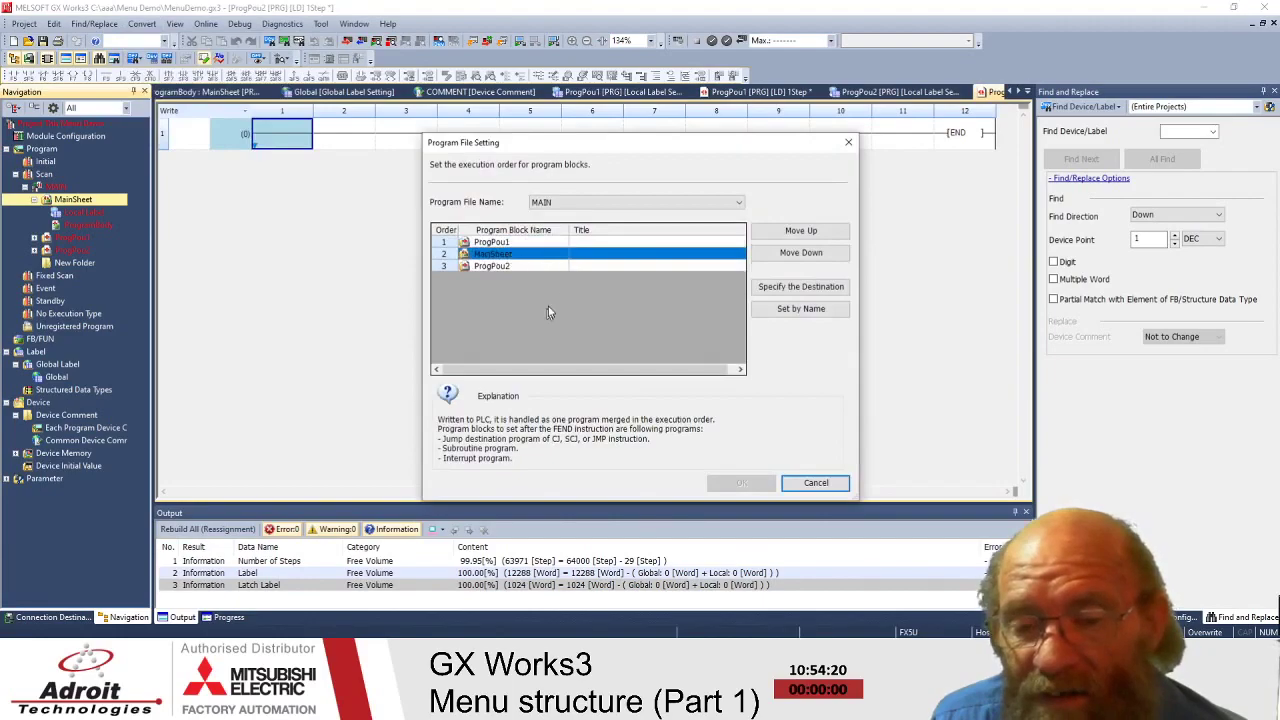
click(512, 266)
click(506, 242)
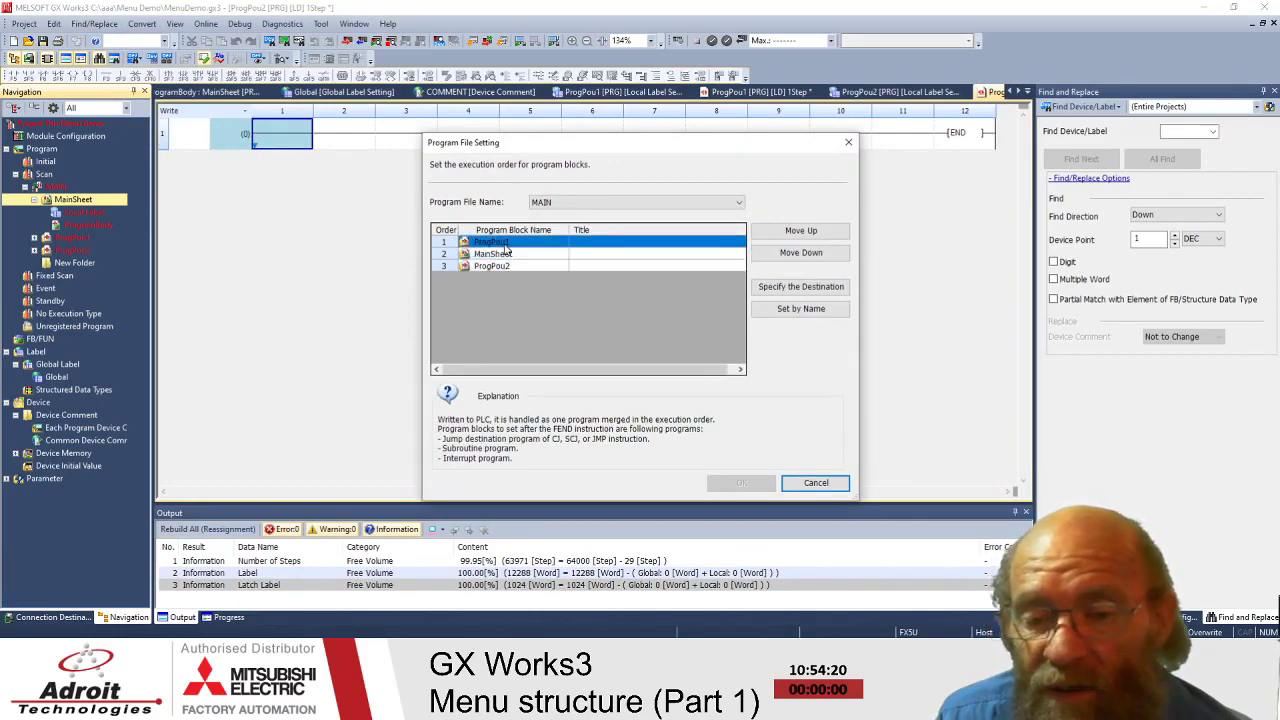
click(508, 256)
click(503, 267)
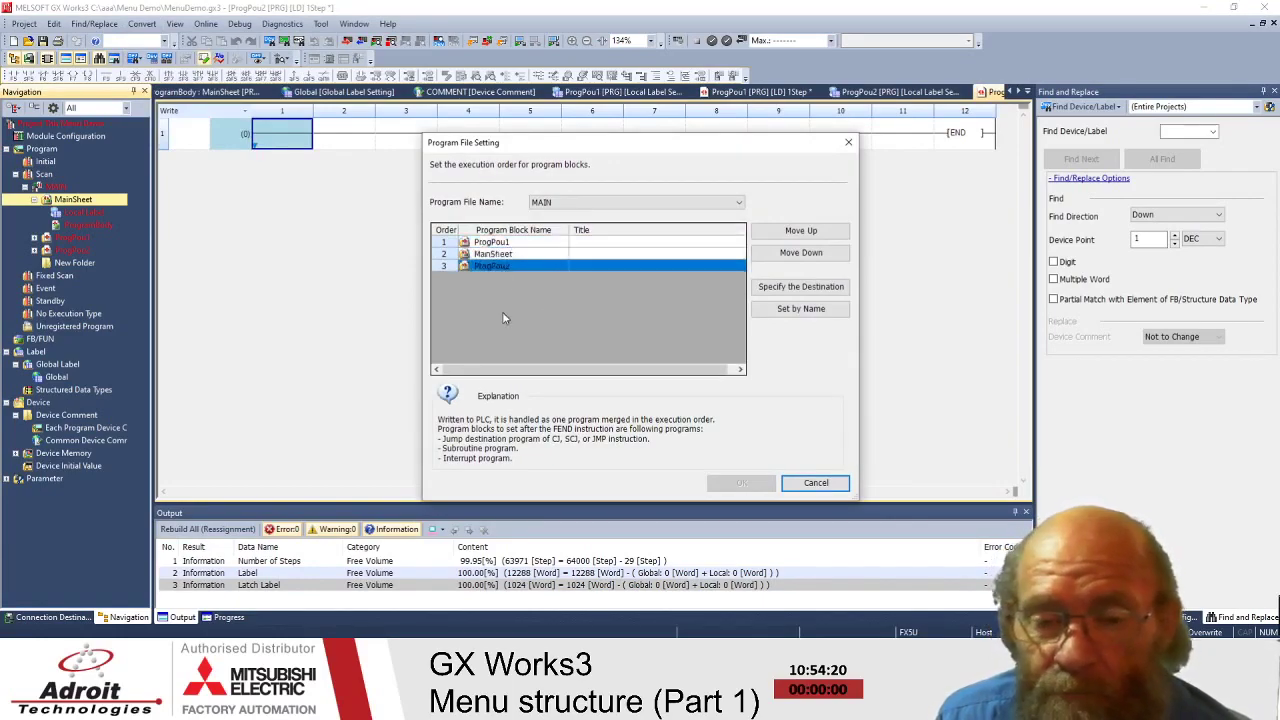
click(530, 254)
click(800, 231)
click(539, 257)
click(516, 267)
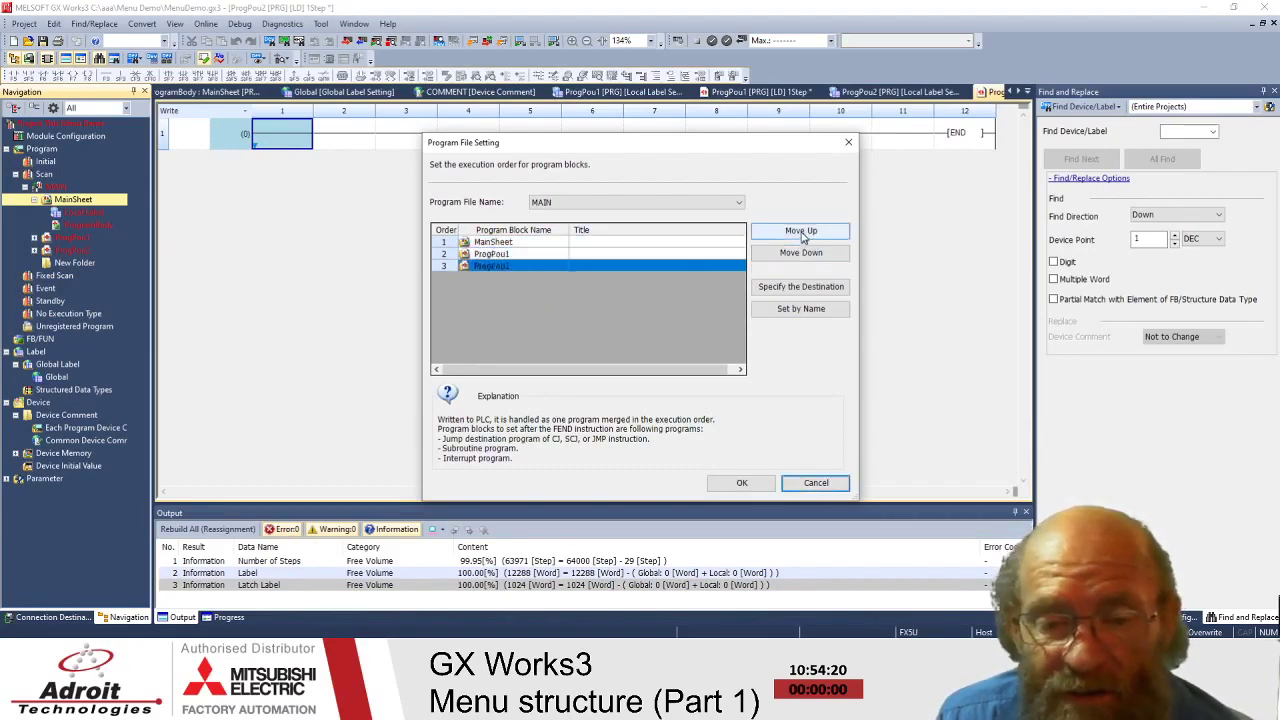
click(800, 231)
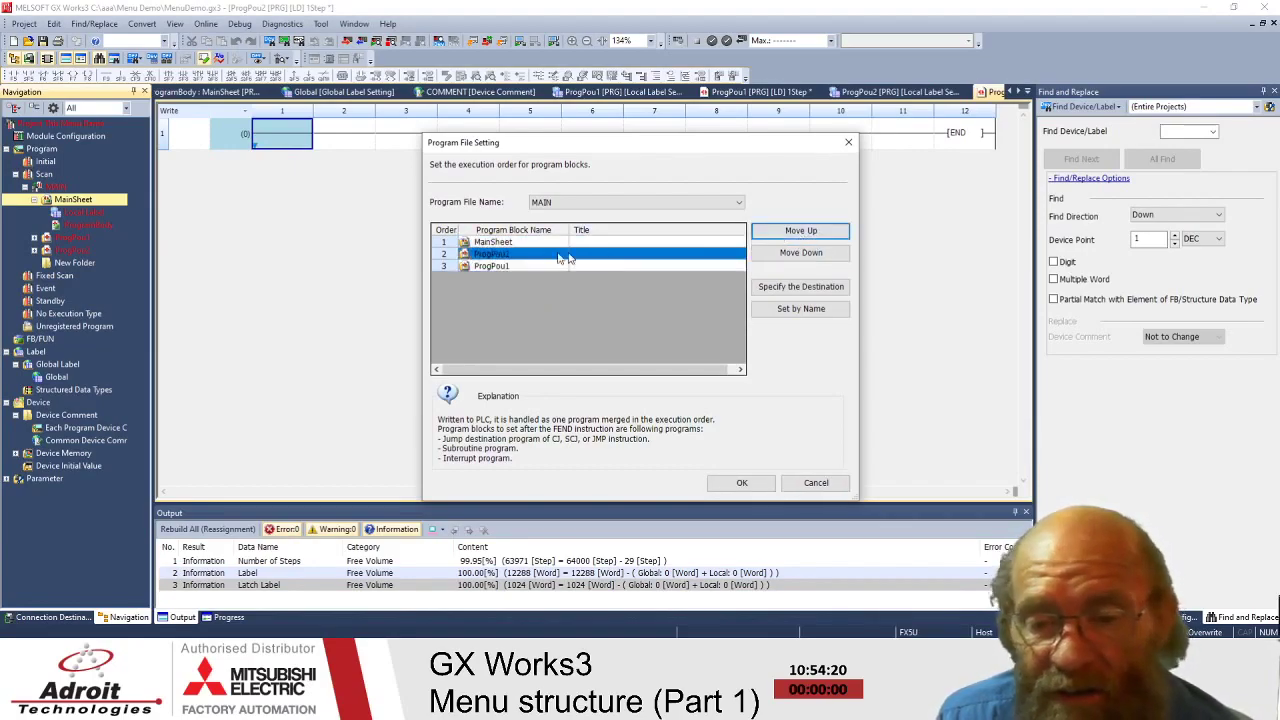
click(505, 267)
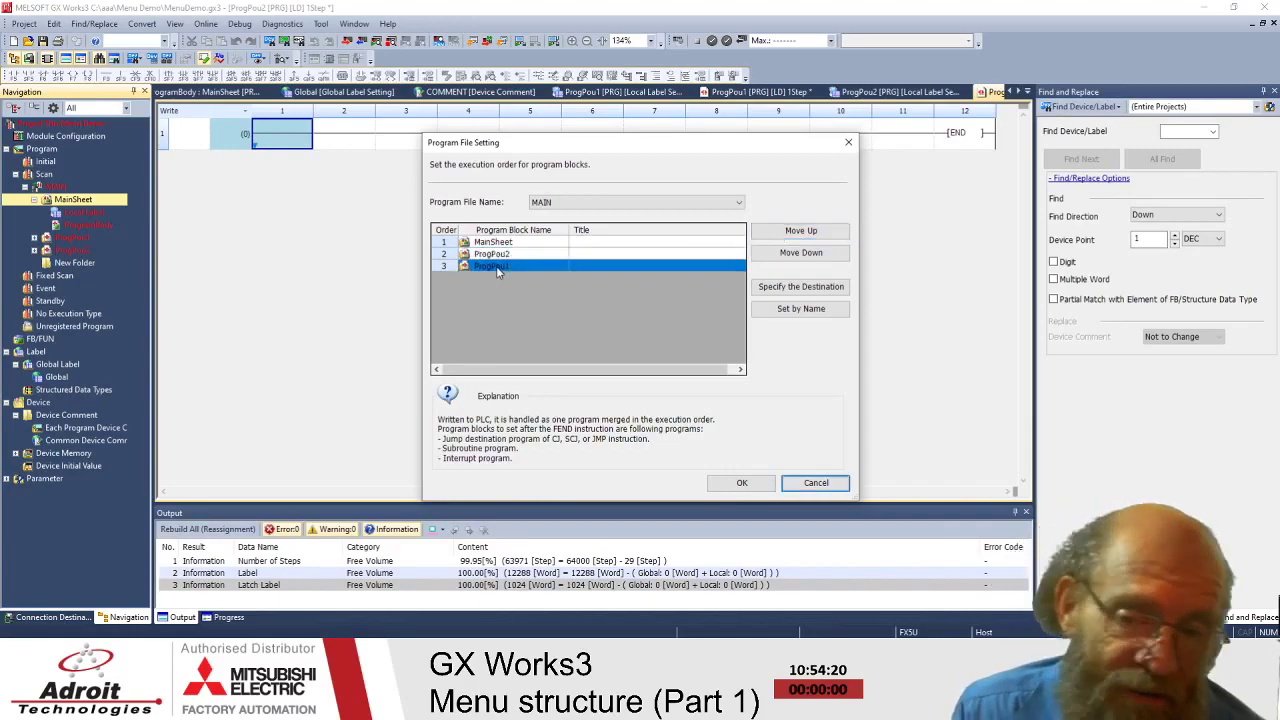
click(745, 487)
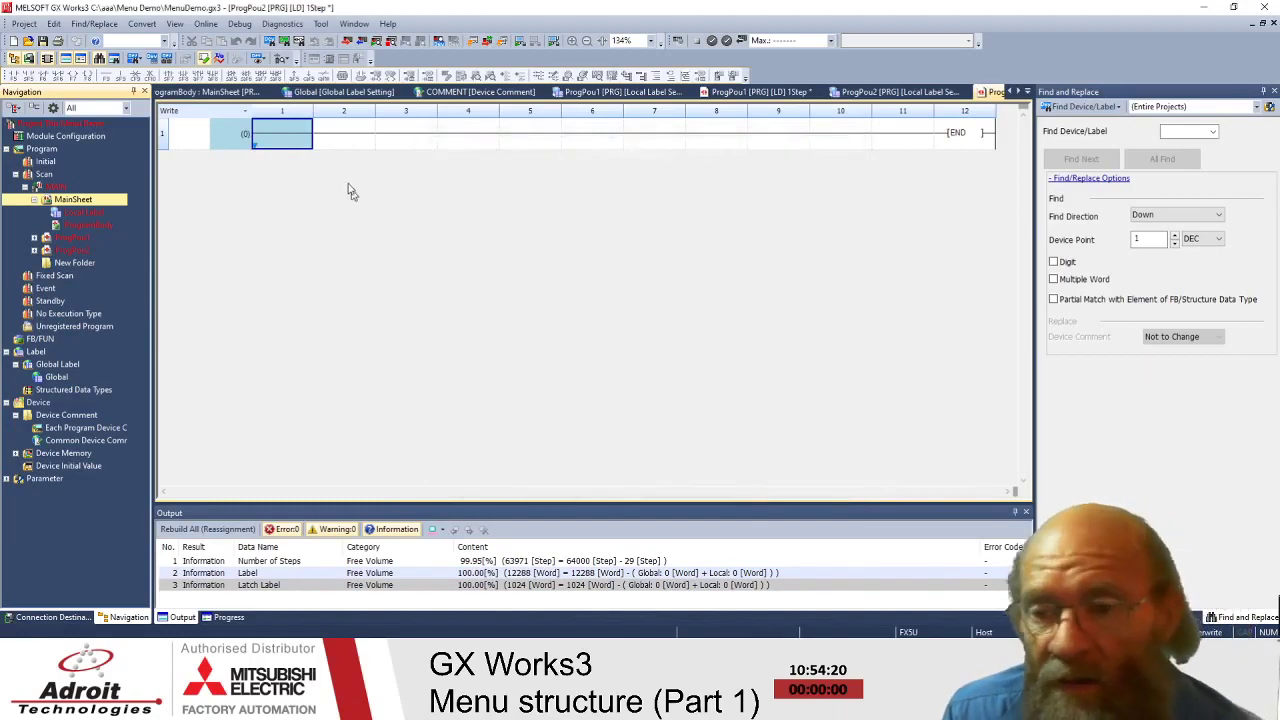
click(141, 23)
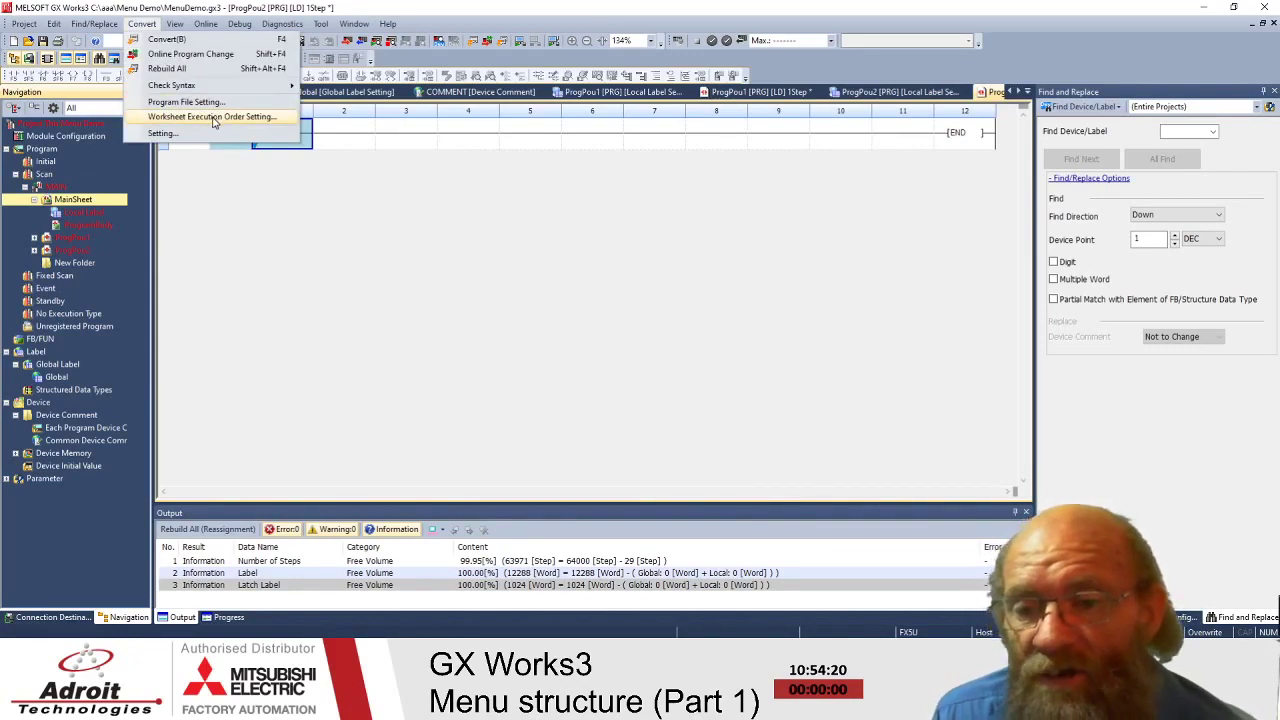
click(213, 118)
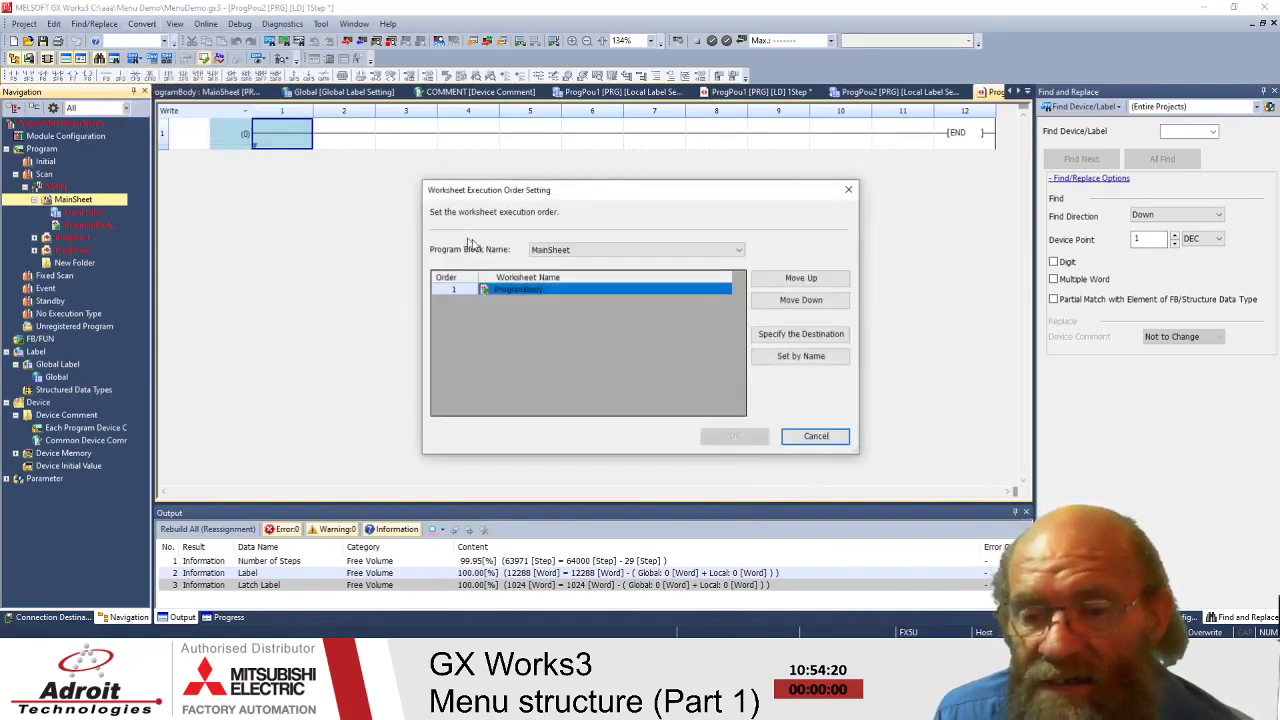
click(666, 251)
click(543, 318)
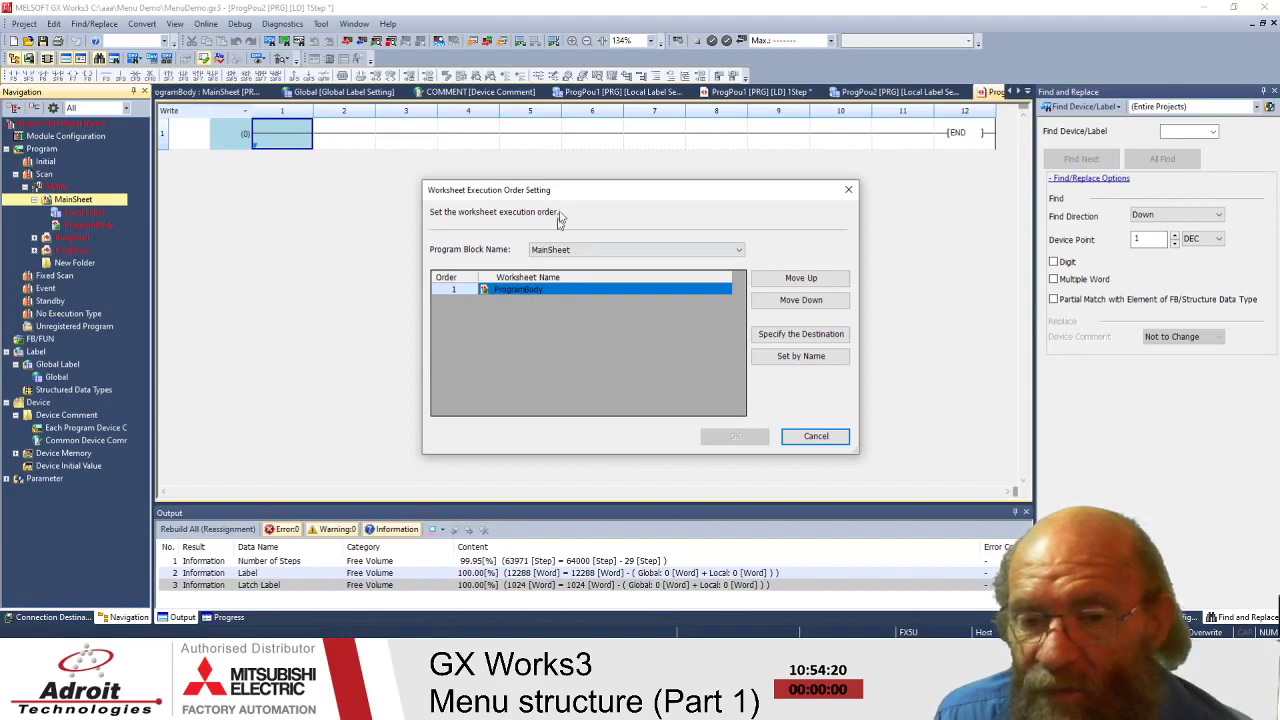
drag(531, 196, 547, 81)
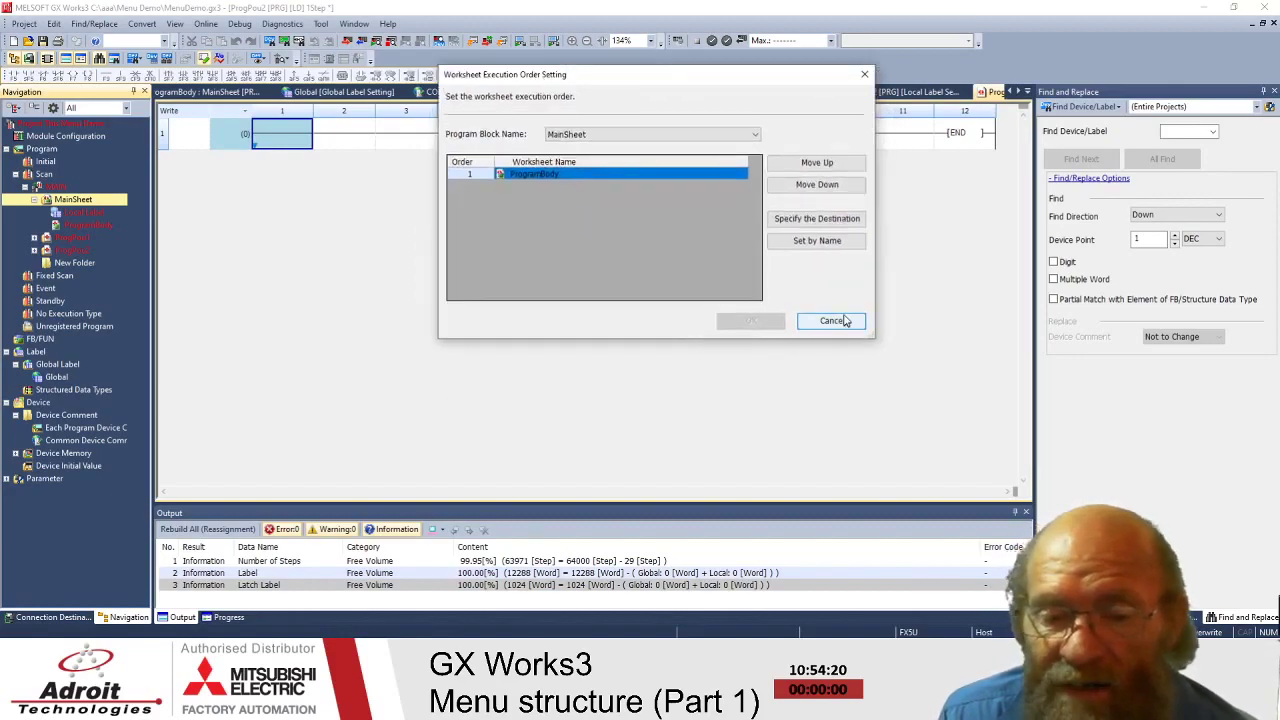
click(846, 321)
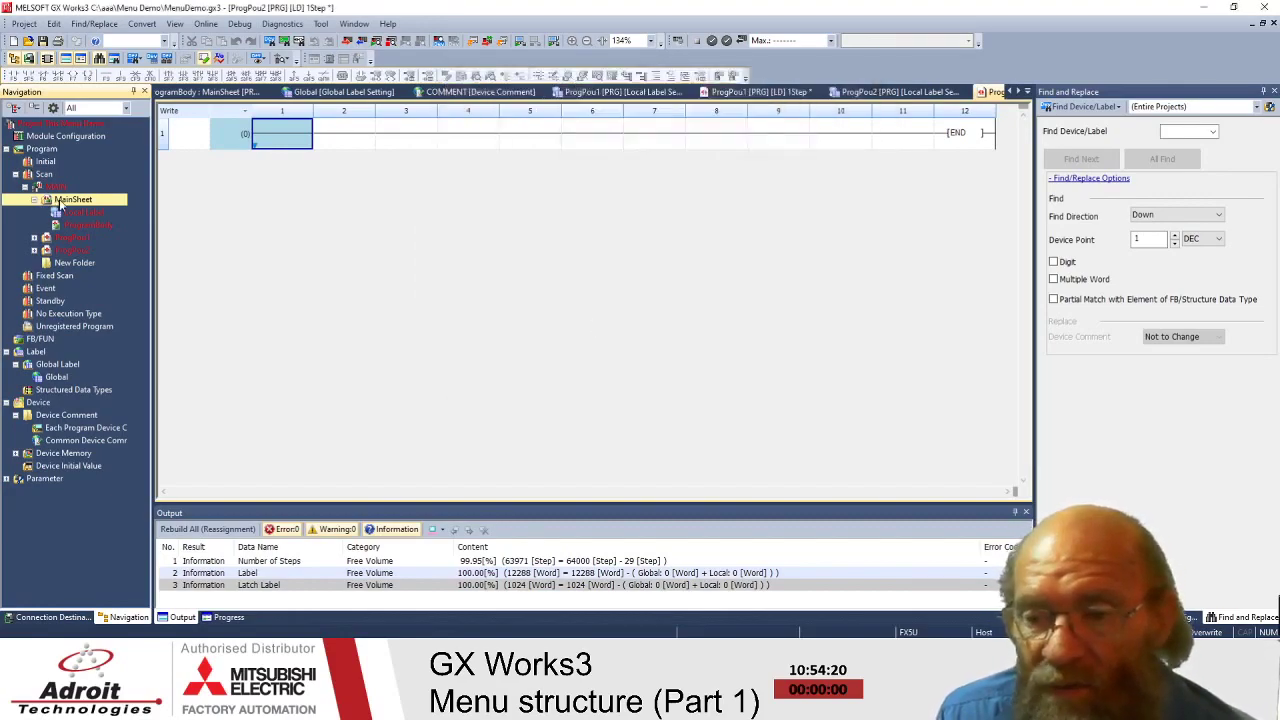
- Add a new worksheet, ProgramBody1, under MainSheet
click(62, 240)
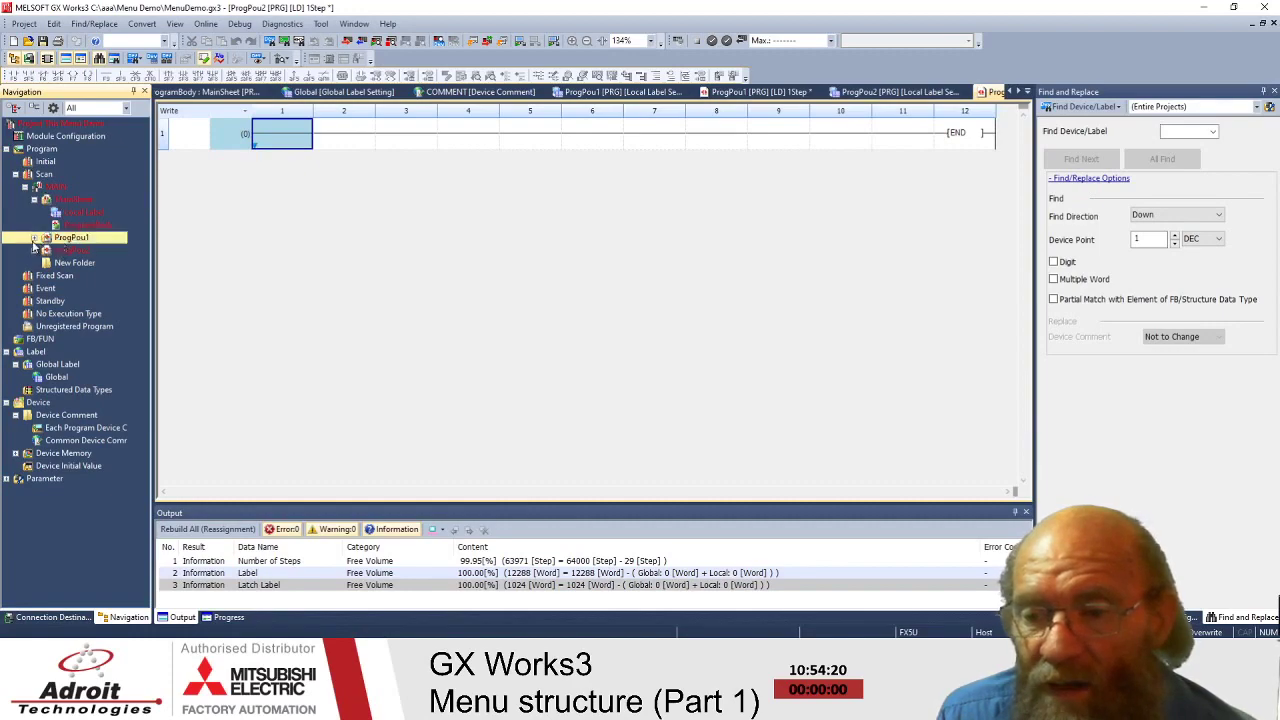
click(74, 201)
right_click(74, 202)
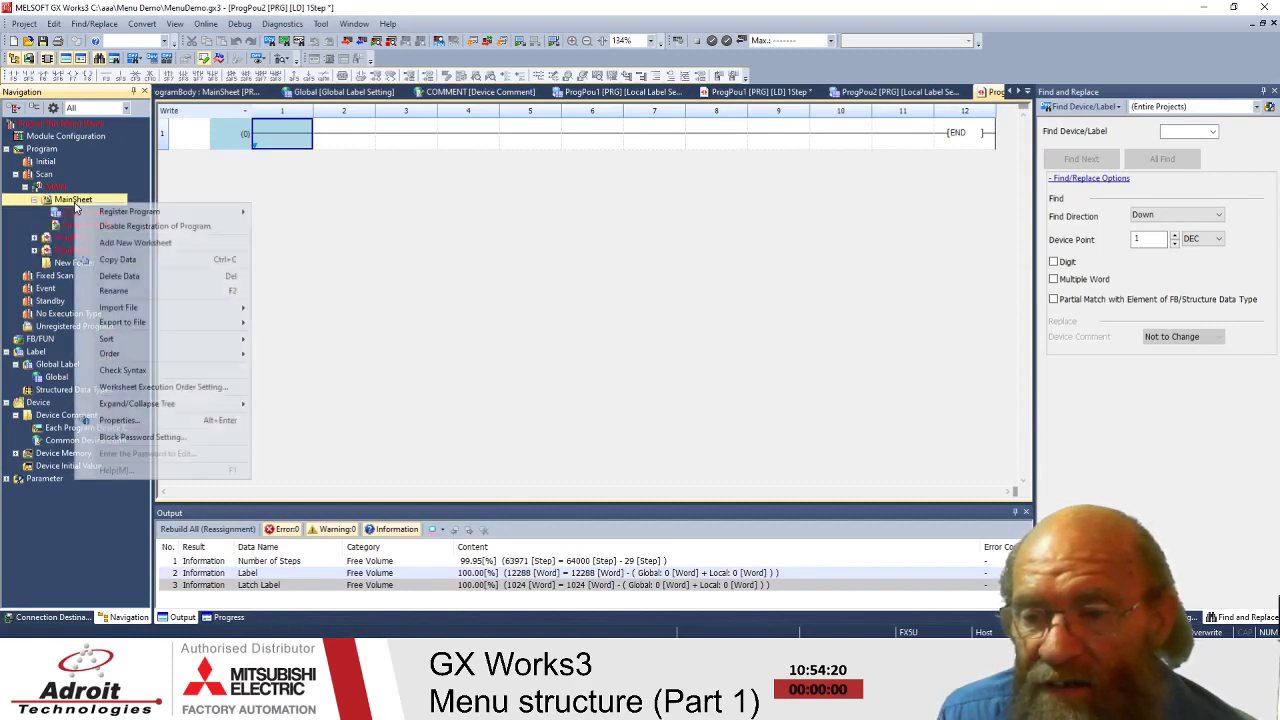
click(132, 243)
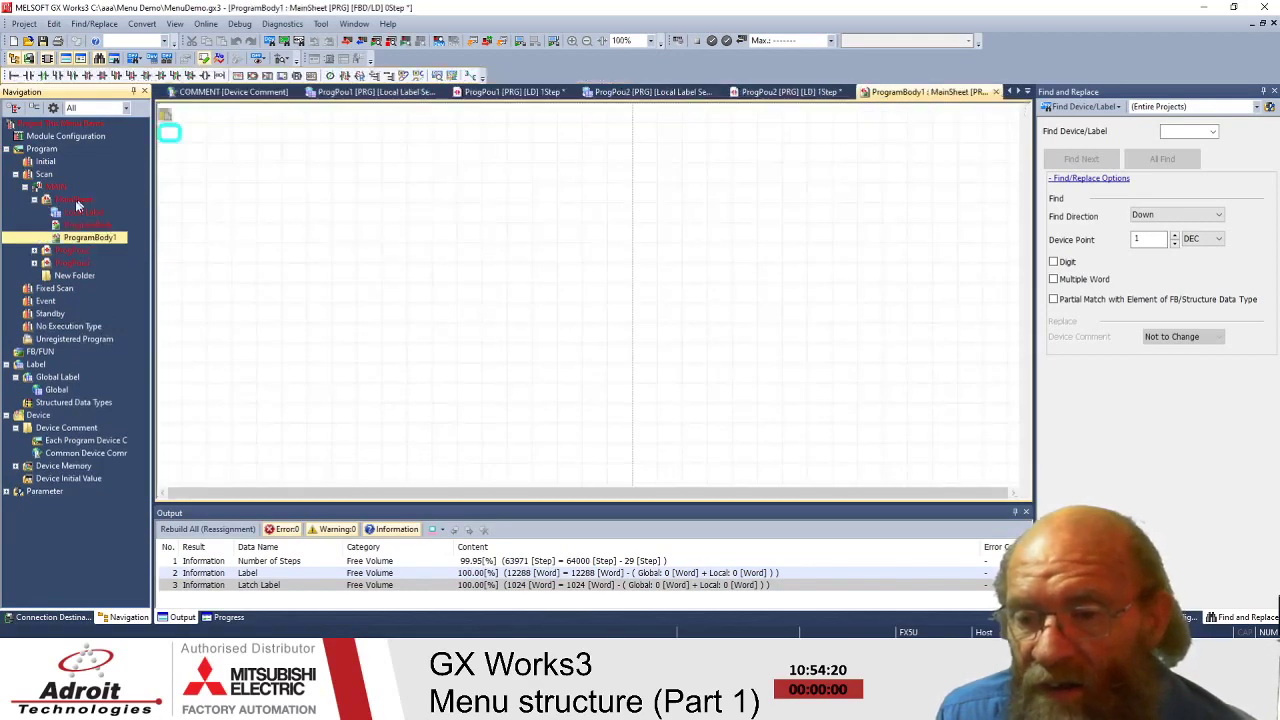
- Add a second worksheet, ProgramBody2, under MainSheet
click(86, 213)
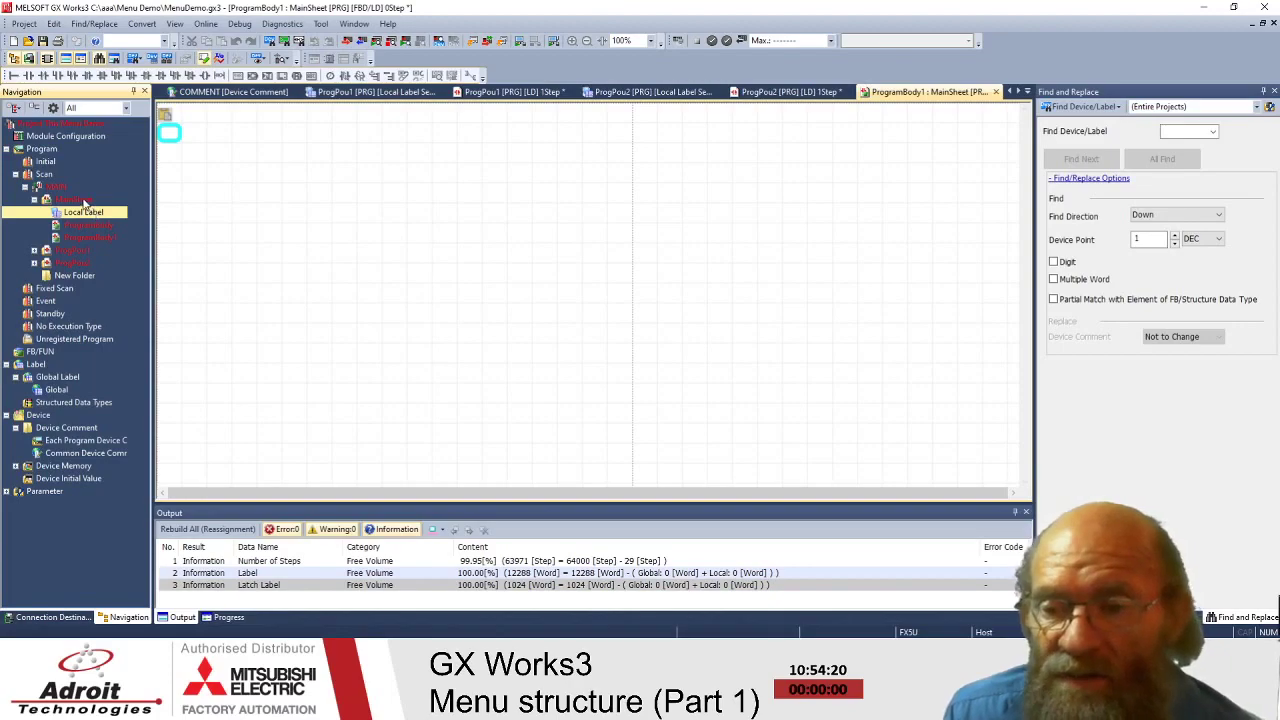
click(70, 200)
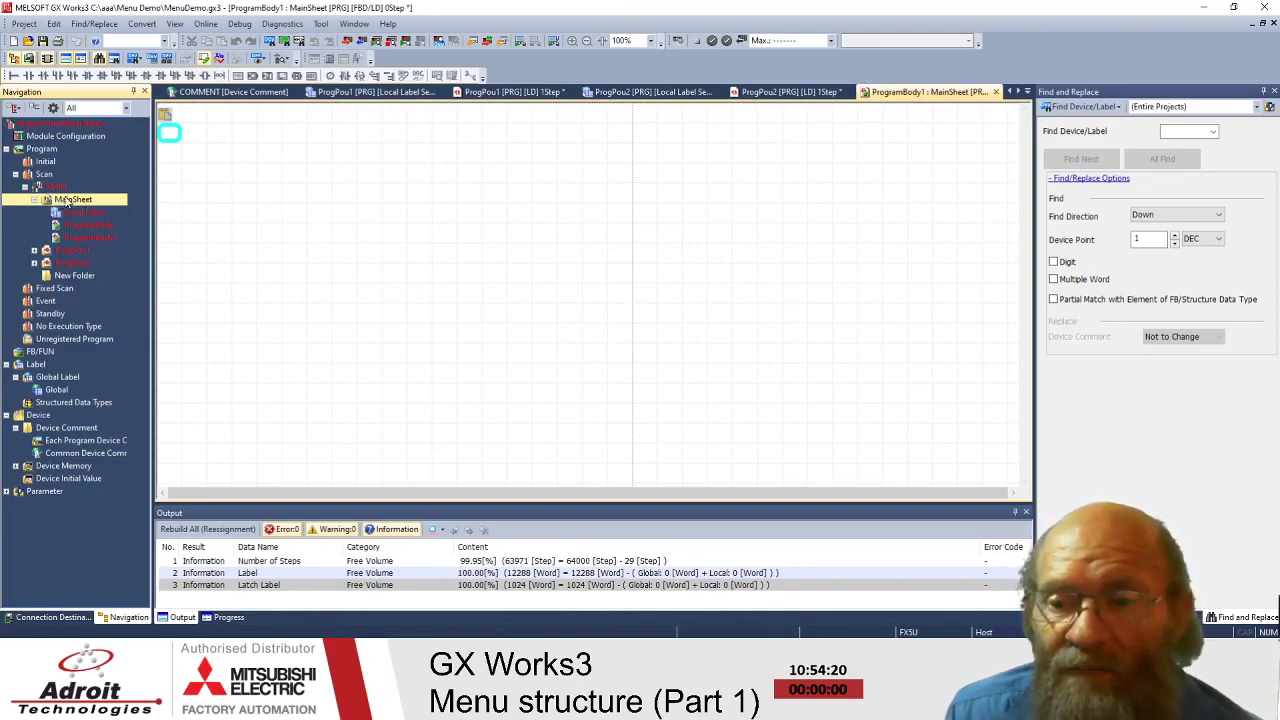
click(72, 226)
click(75, 238)
click(75, 225)
click(75, 238)
click(75, 225)
right_click(74, 201)
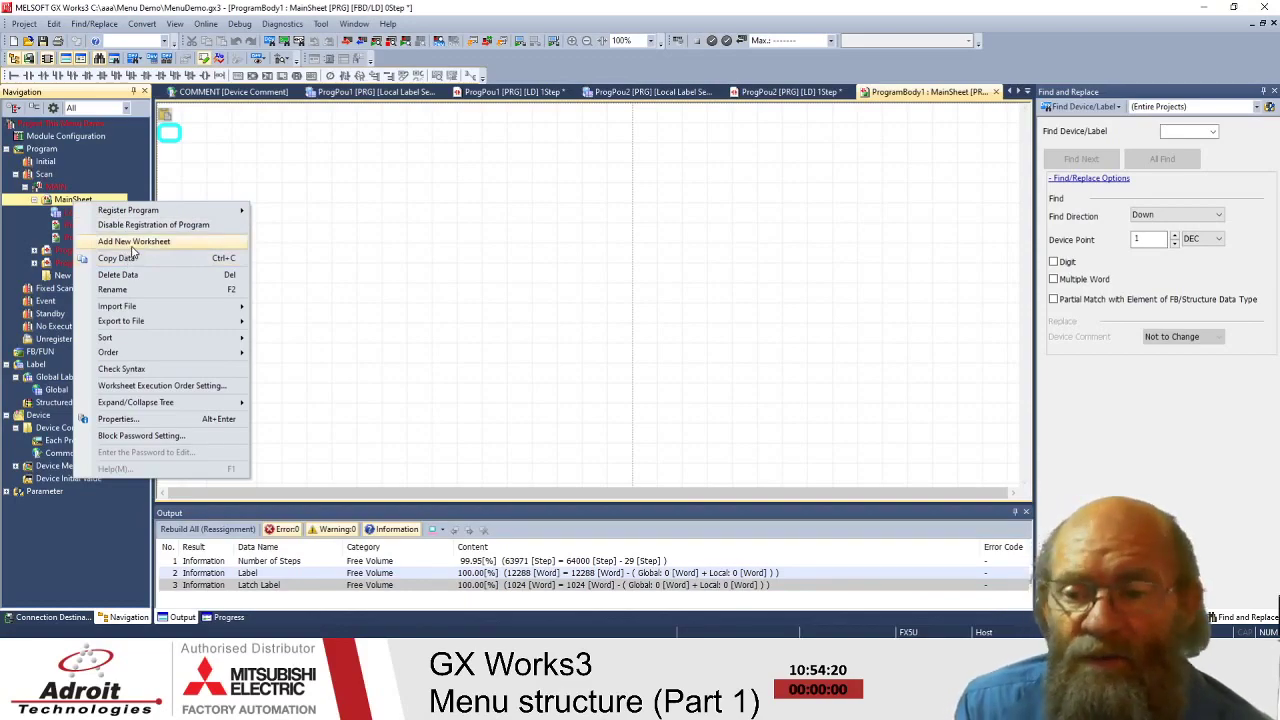
click(131, 243)
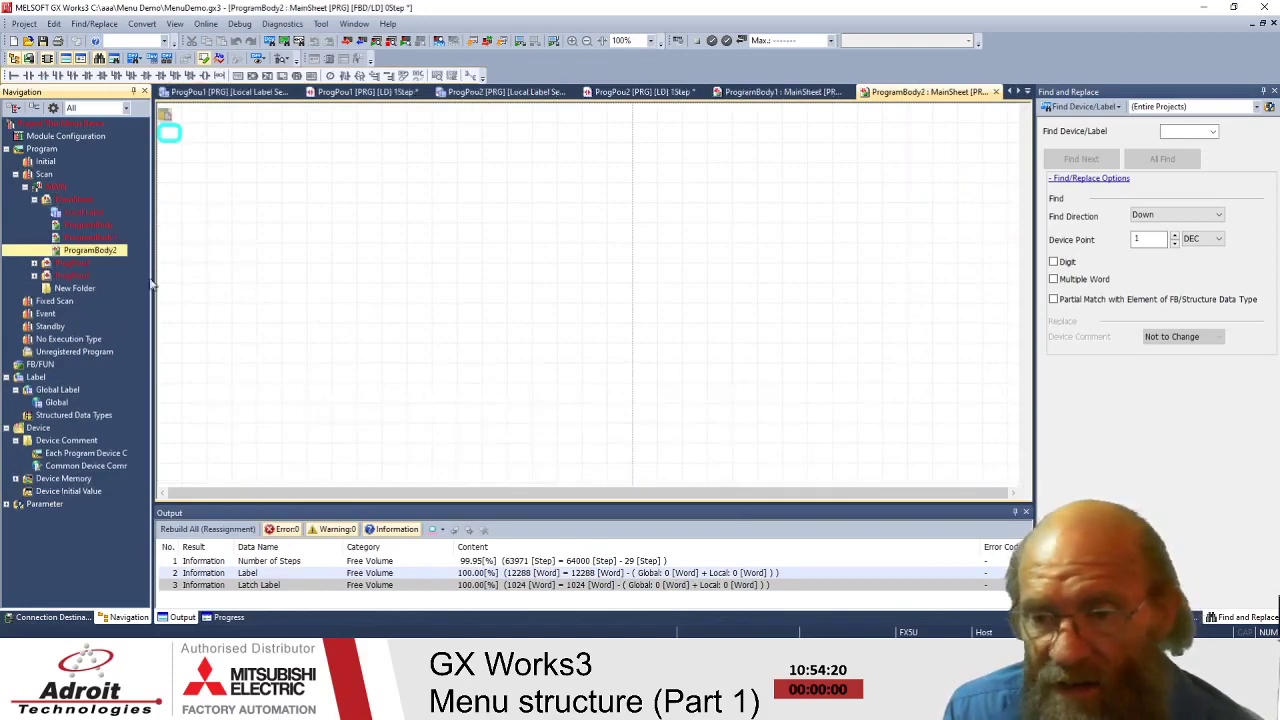
- Rename the original ProgramBody worksheet to MainBody
drag(105, 250, 48, 232)
click(90, 228)
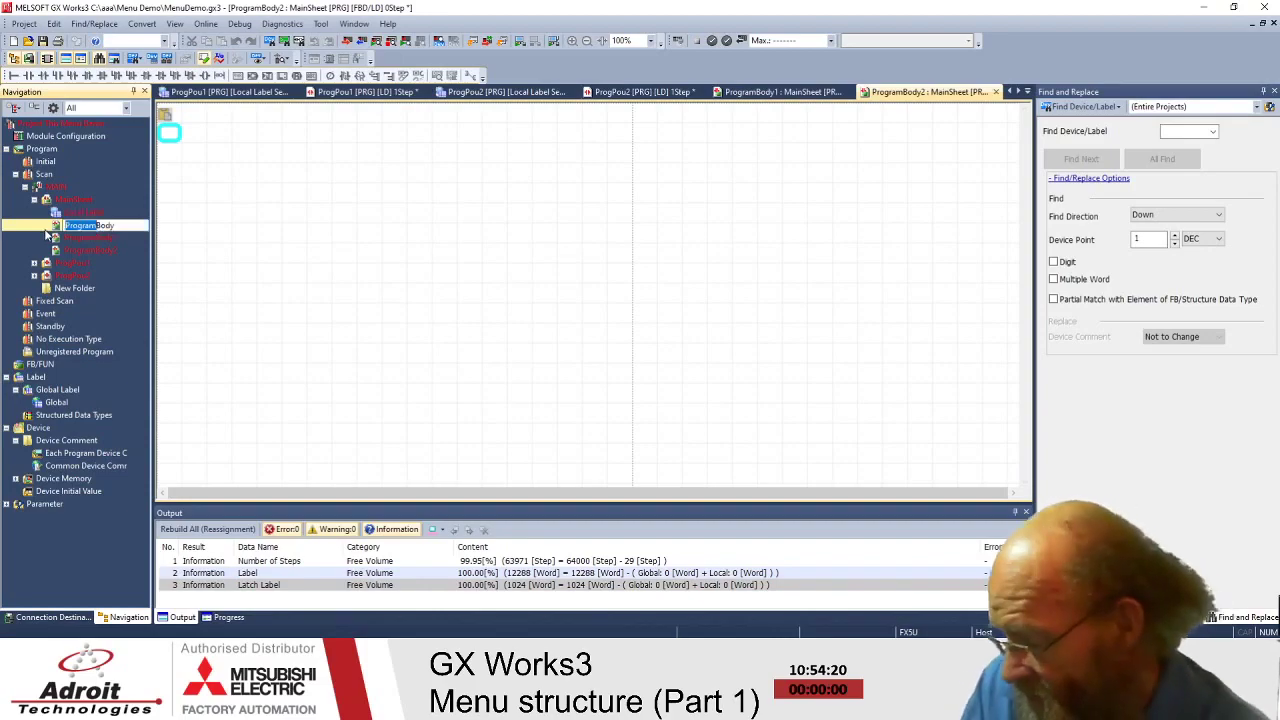
text(Main)
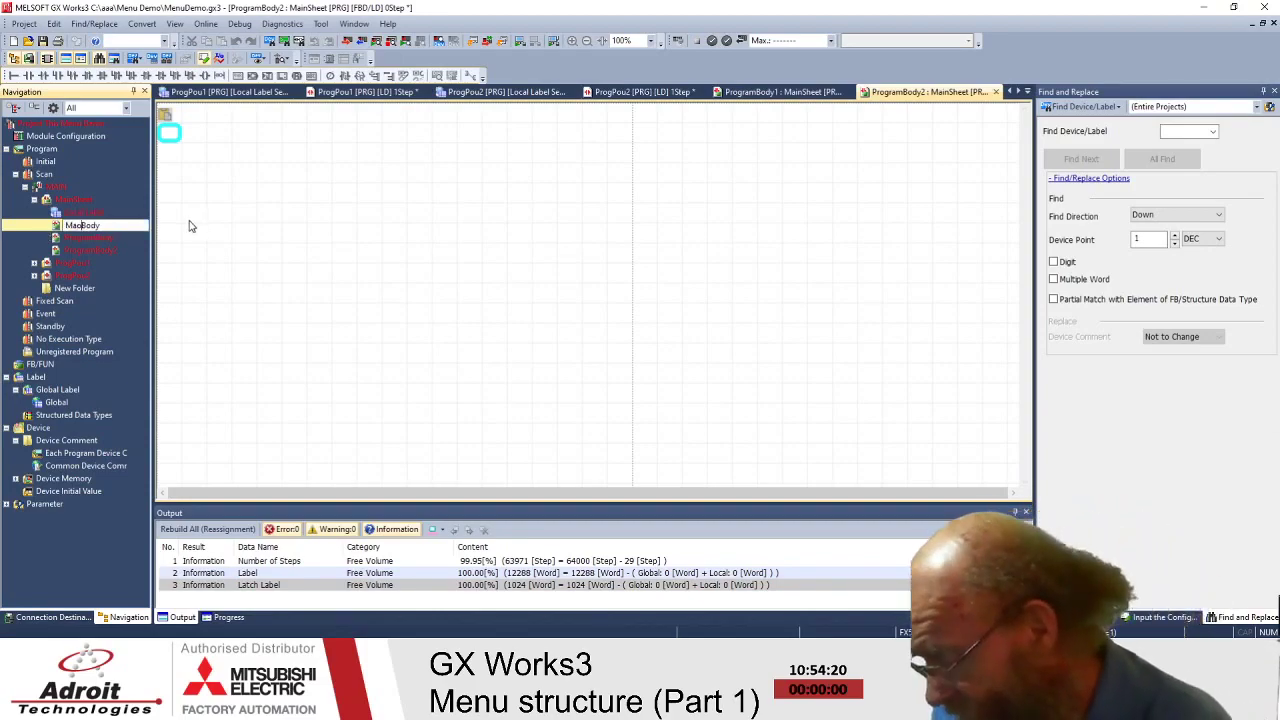
key(Return)
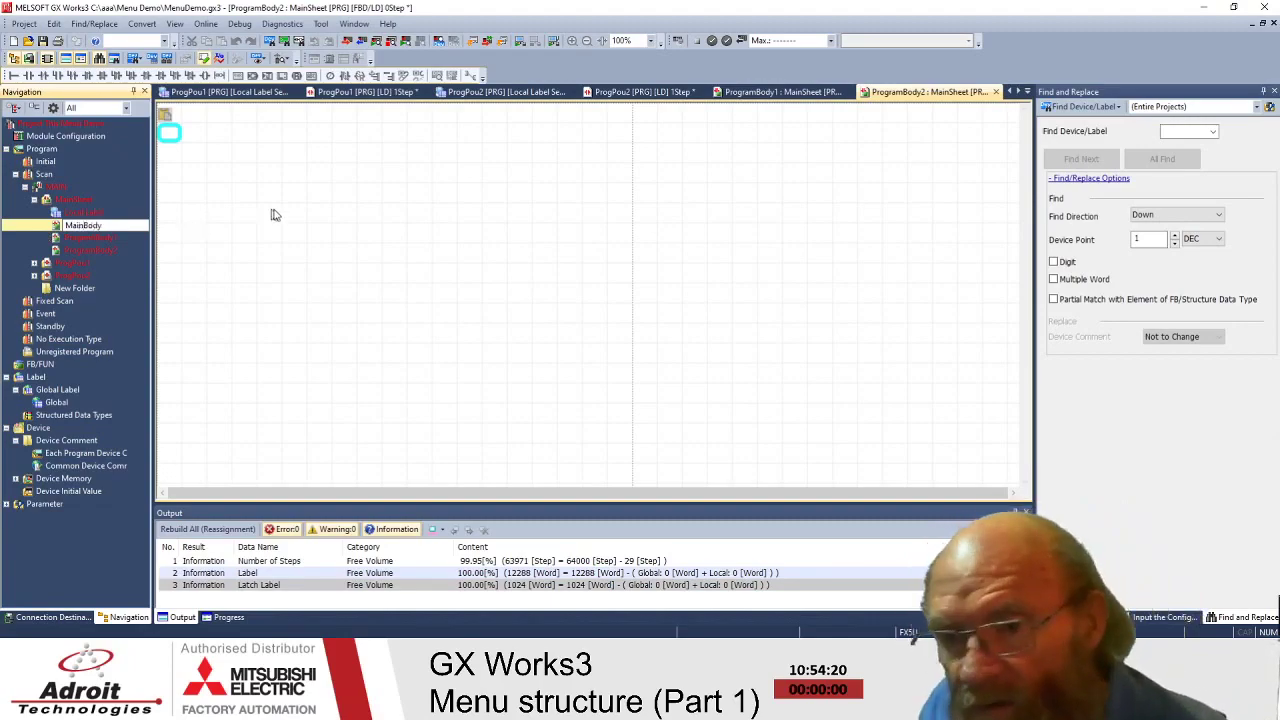
click(140, 23)
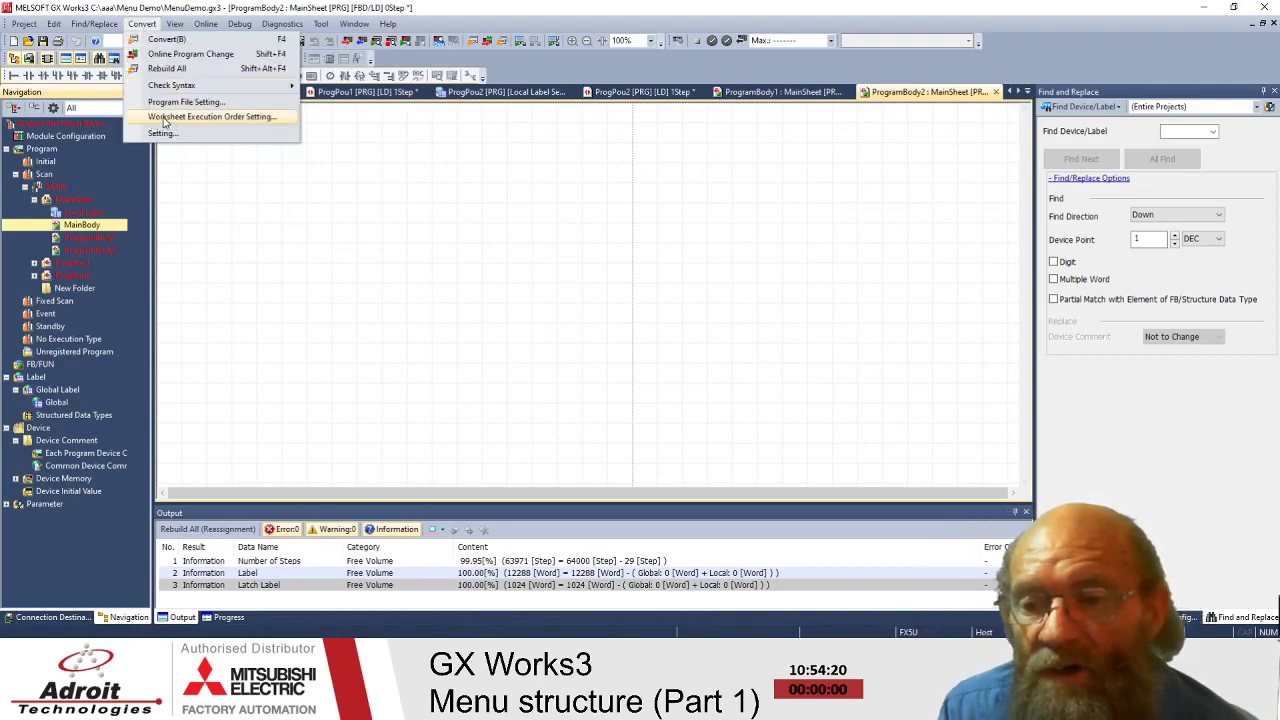
- In Worksheet Execution Order Setting, try moving MainBody and ProgramBody2 down the list
click(214, 118)
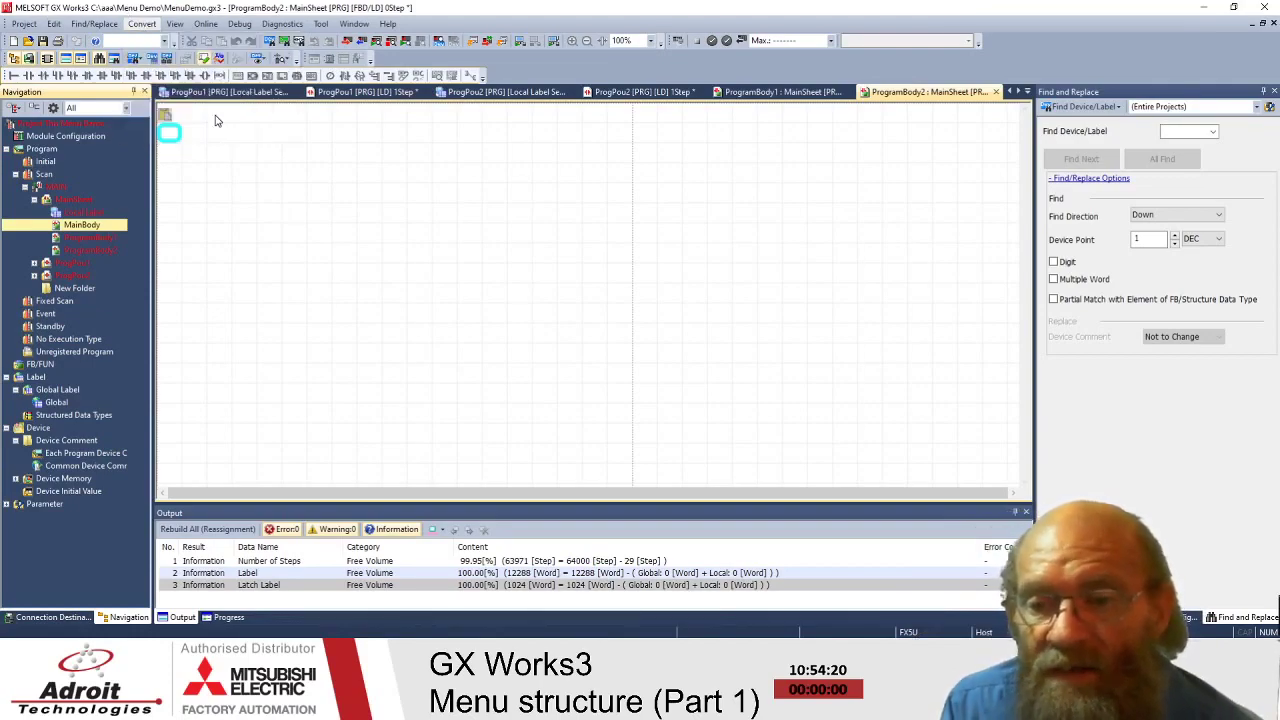
click(528, 301)
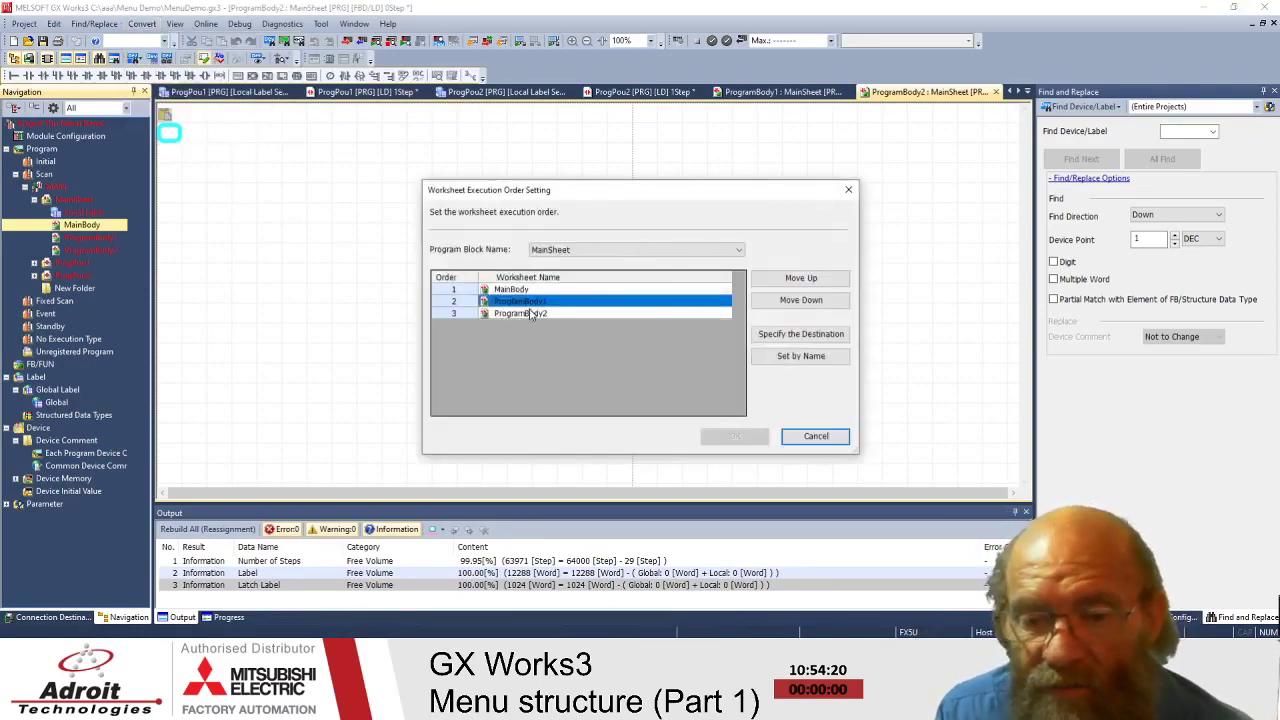
click(525, 313)
click(515, 289)
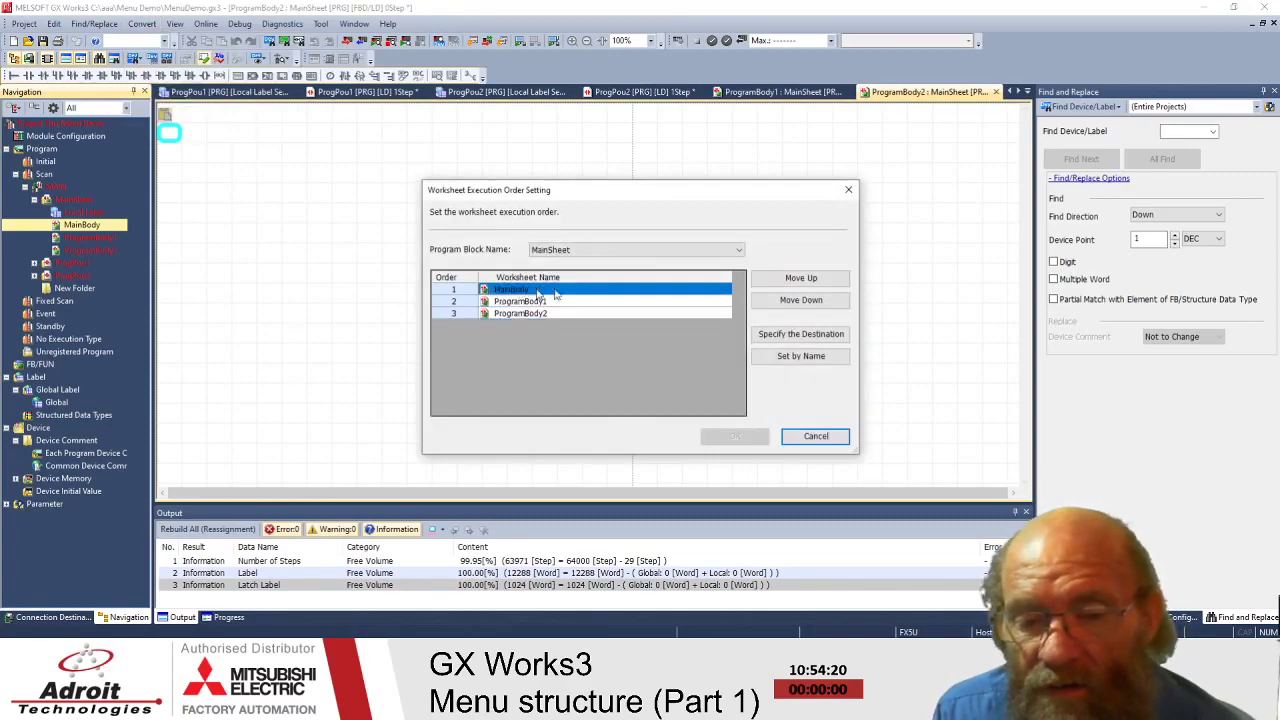
click(810, 301)
click(810, 301)
click(566, 301)
click(801, 300)
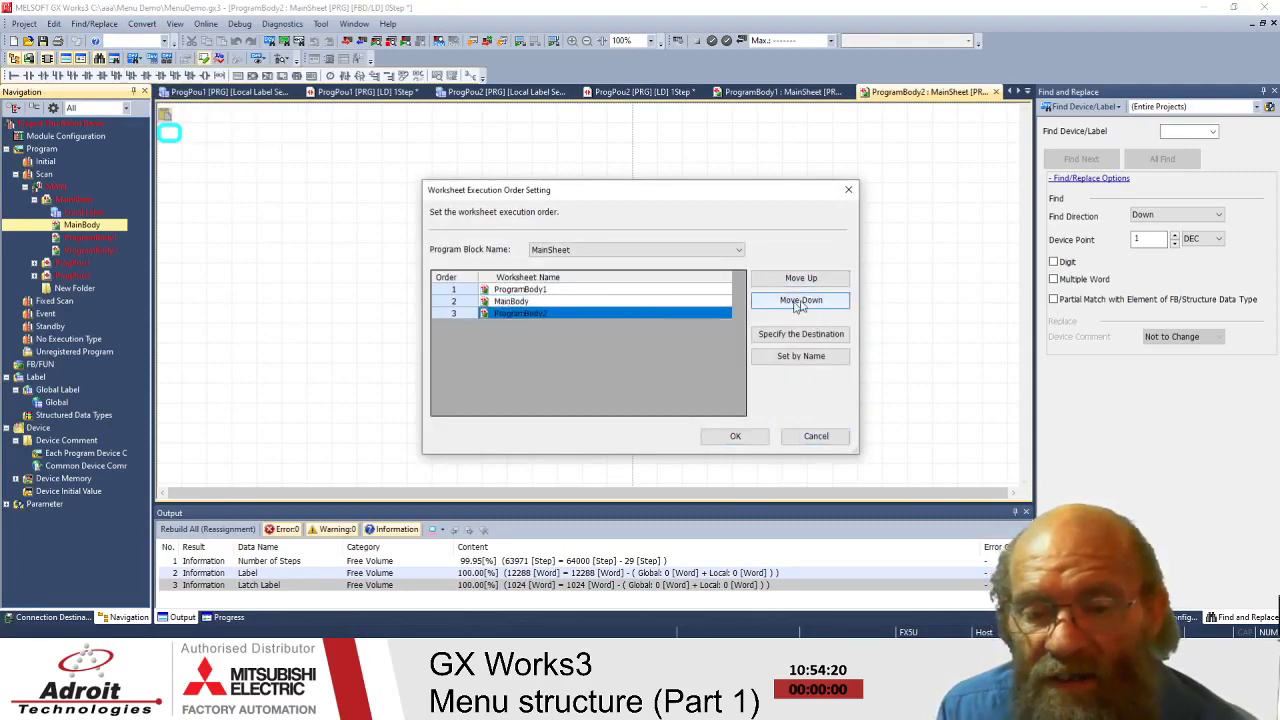
- Restore the order MainBody, ProgramBody1, ProgramBody2 and apply it with OK
click(563, 301)
click(800, 278)
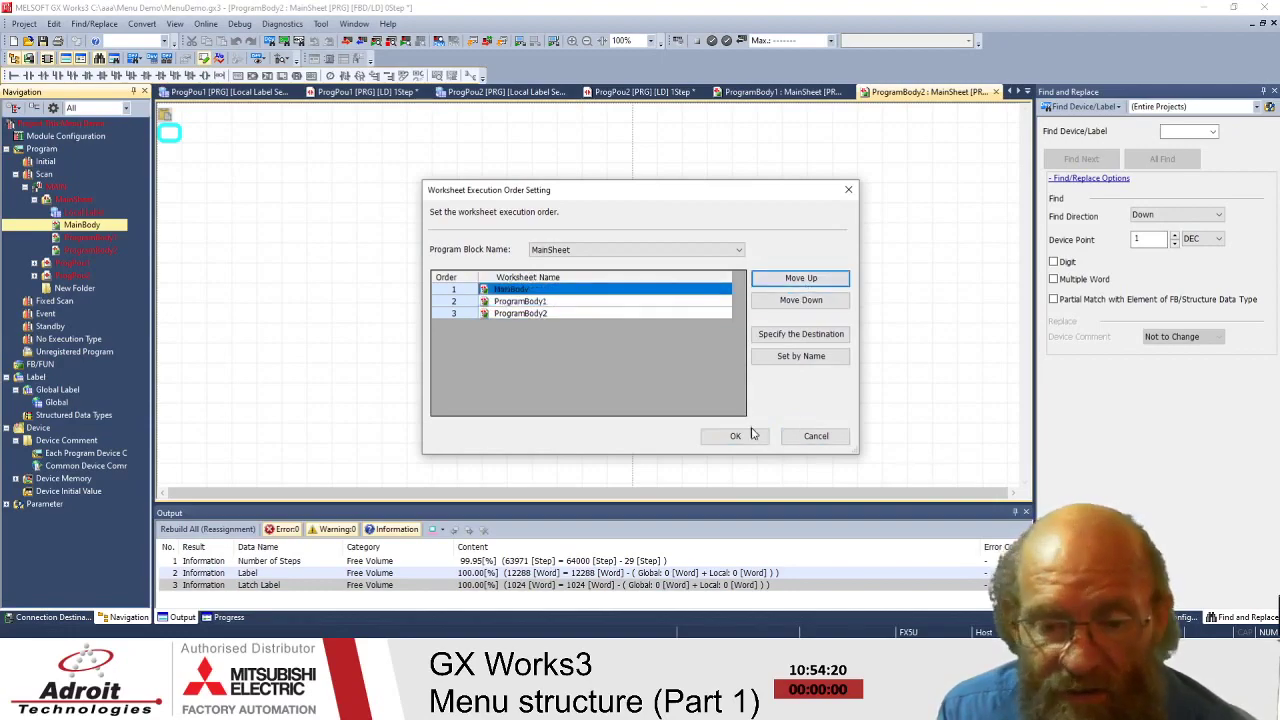
click(594, 316)
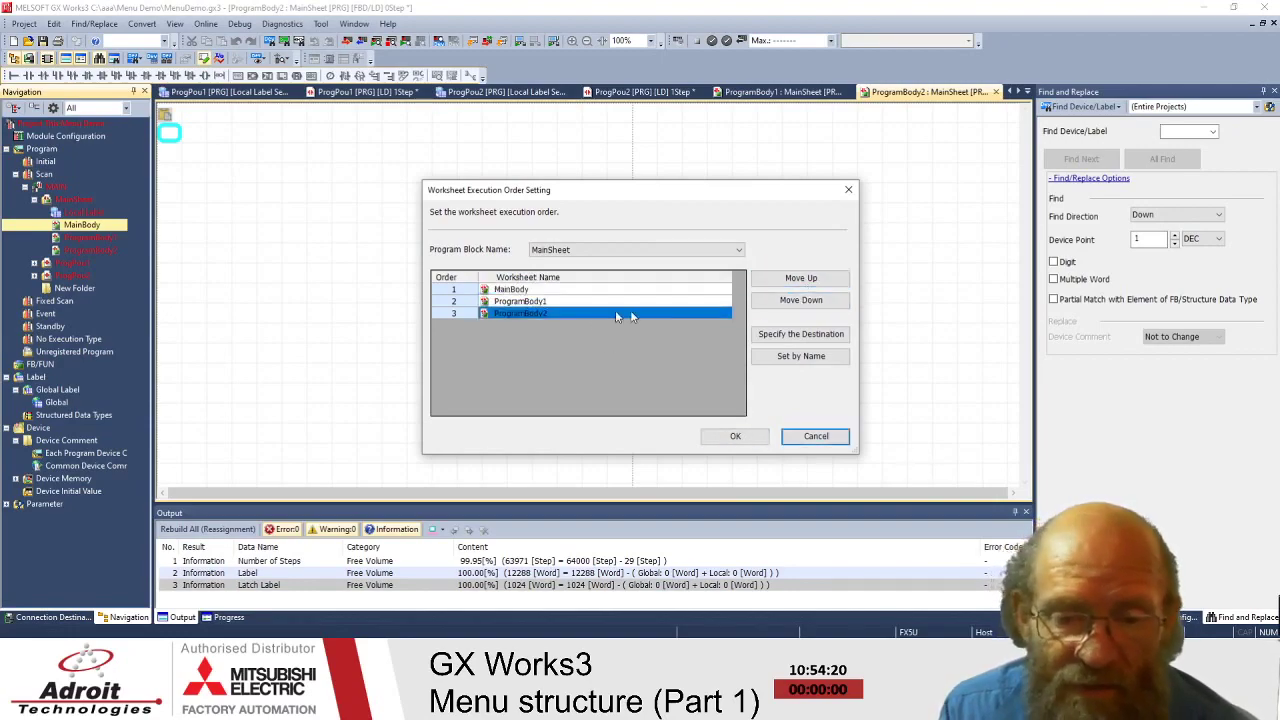
click(800, 278)
click(735, 437)
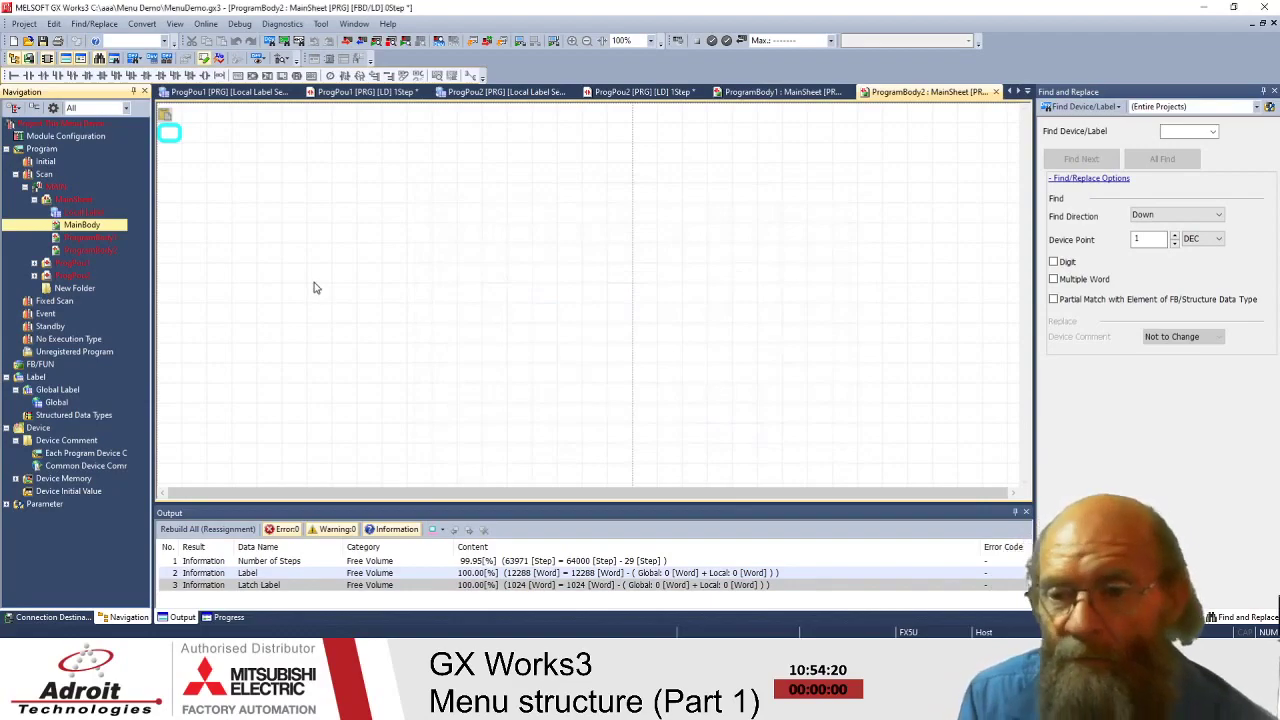
click(141, 25)
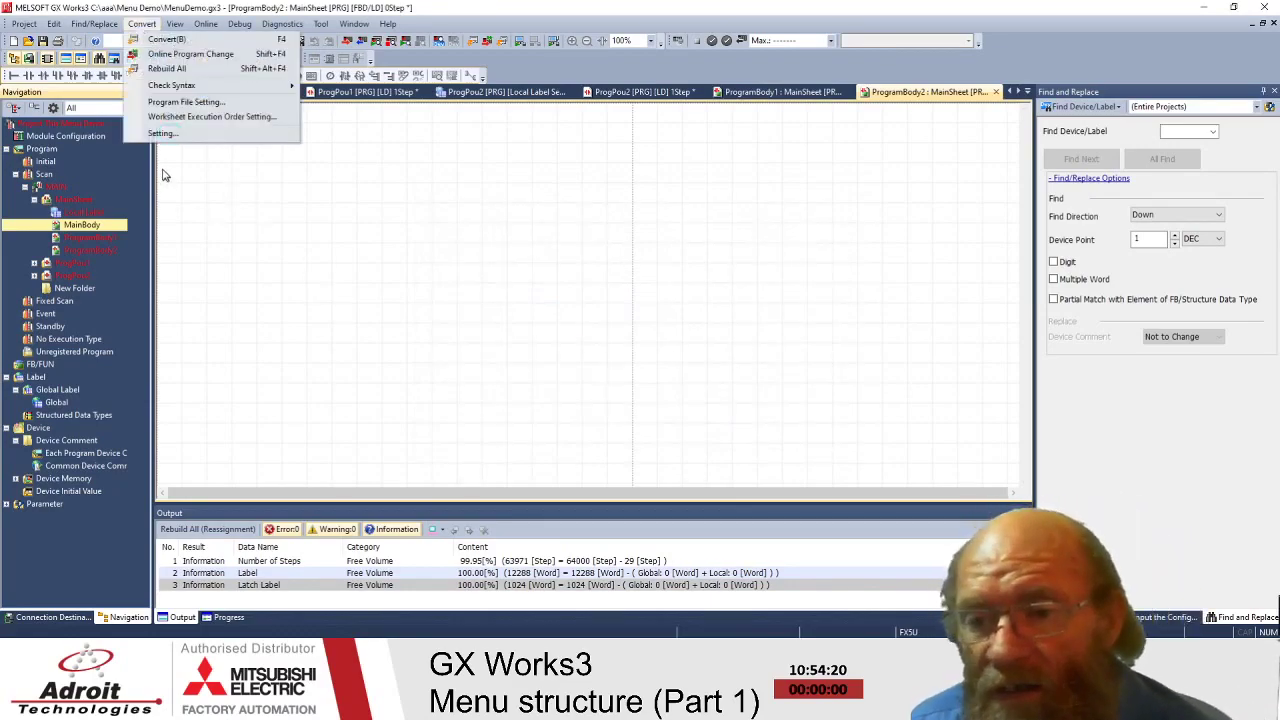
click(167, 140)
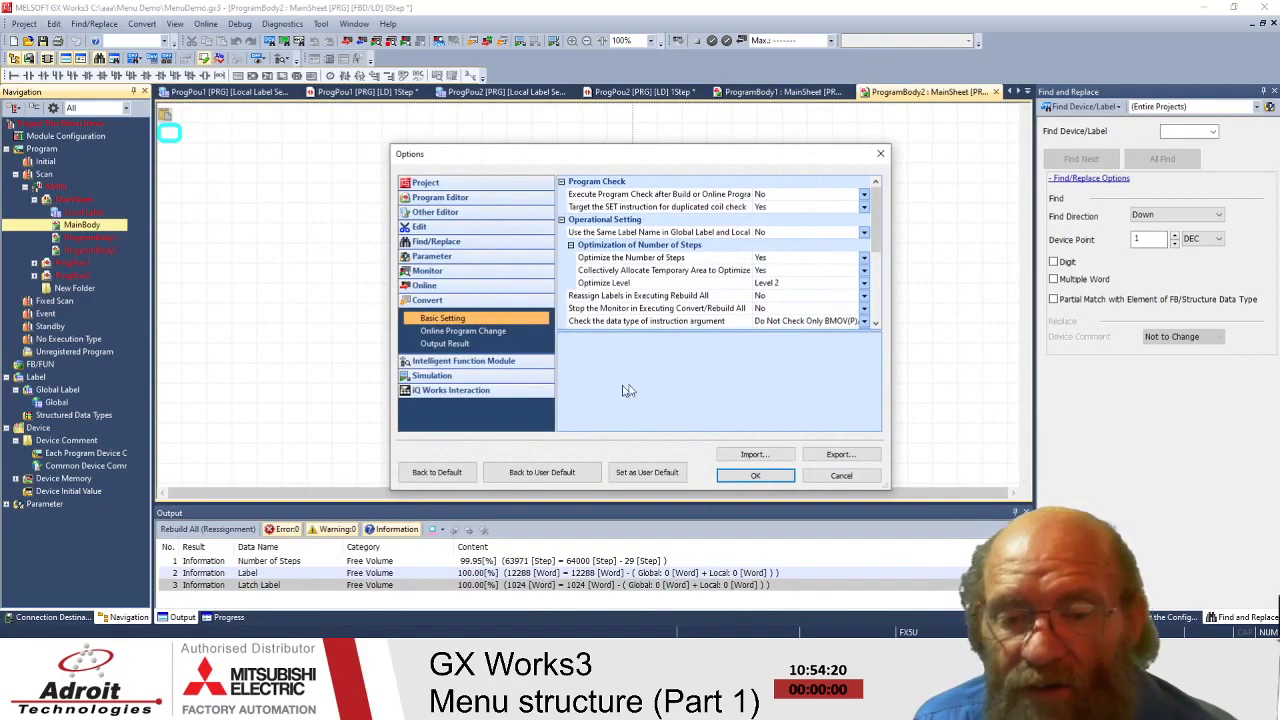
drag(605, 155, 599, 99)
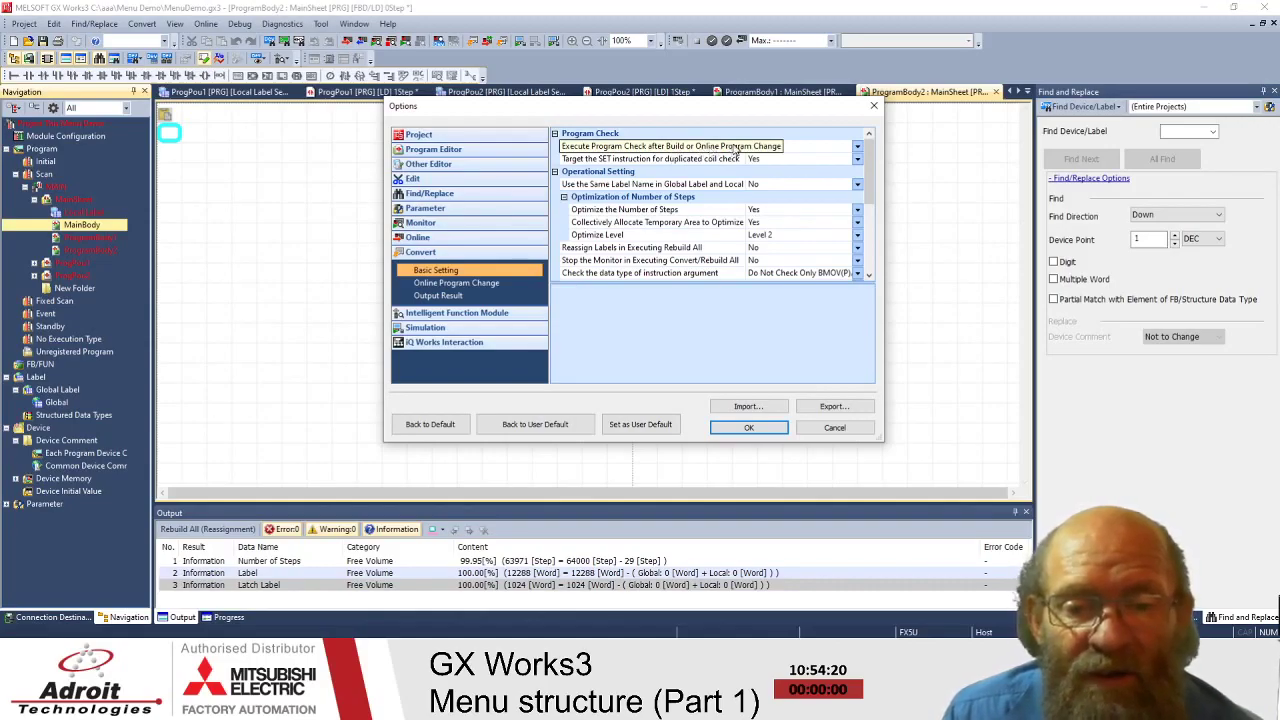
click(629, 148)
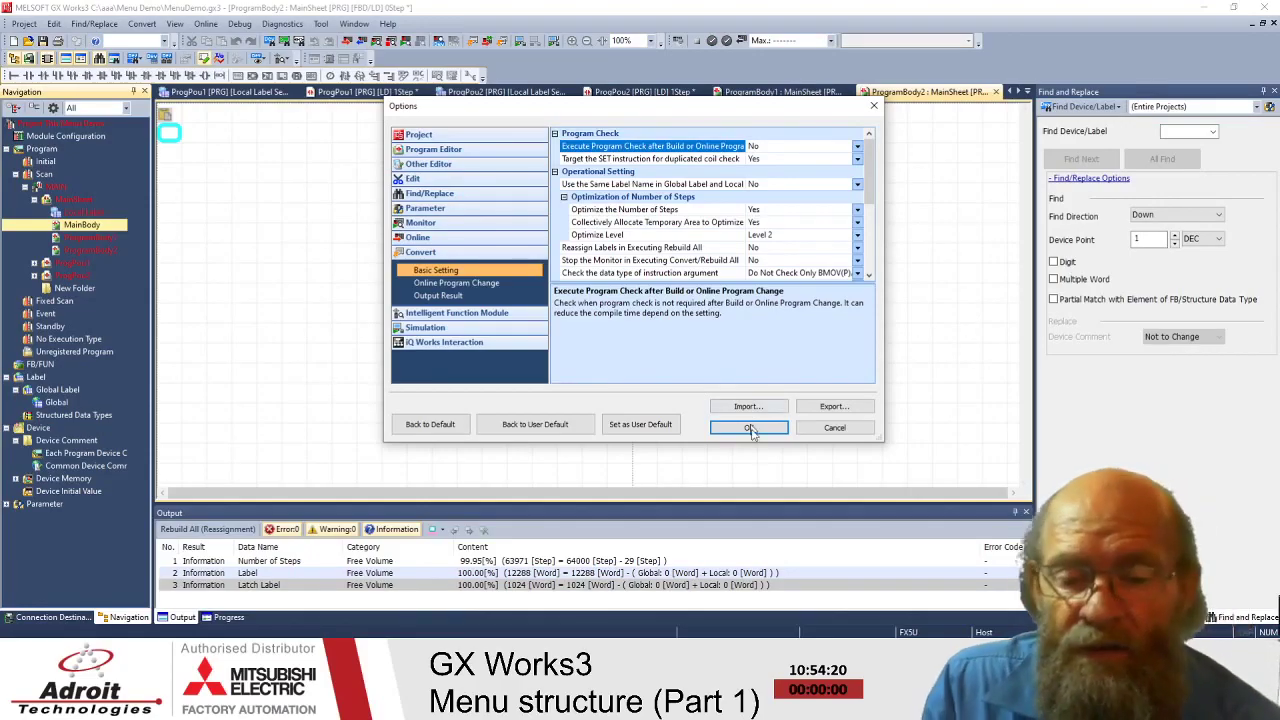
click(600, 184)
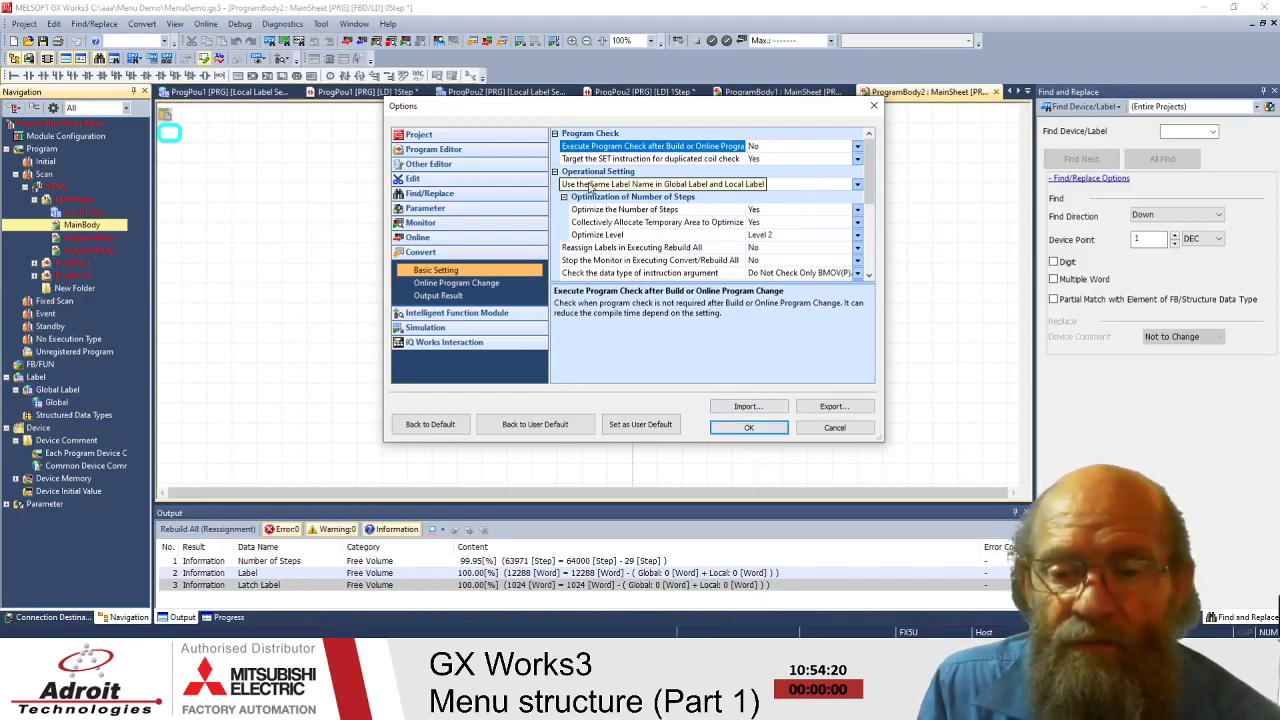
click(612, 222)
click(613, 248)
click(612, 272)
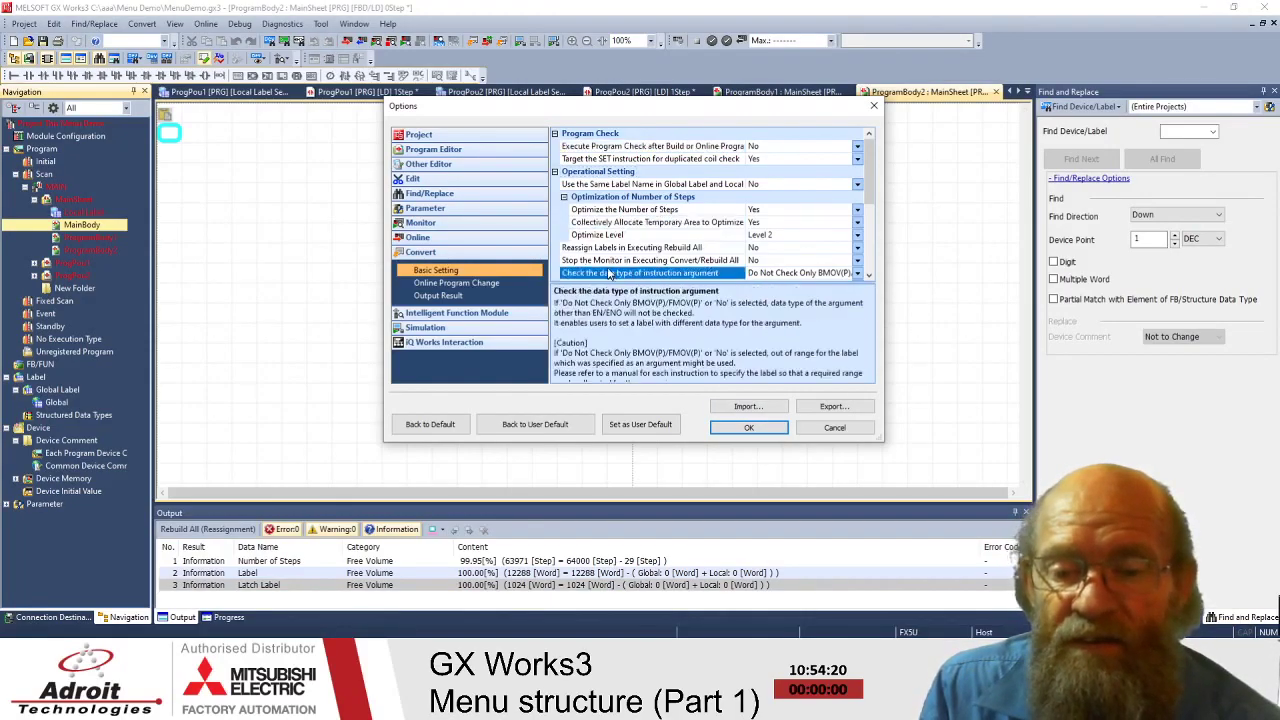
click(622, 147)
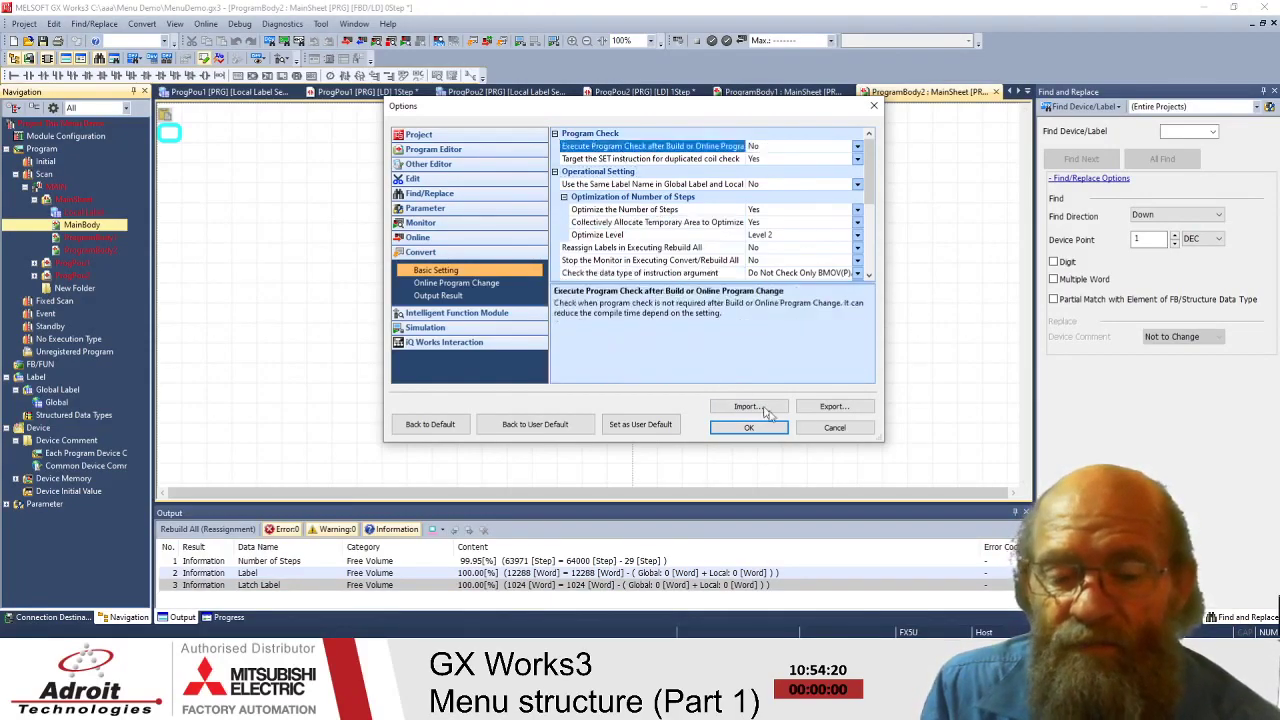
click(825, 434)
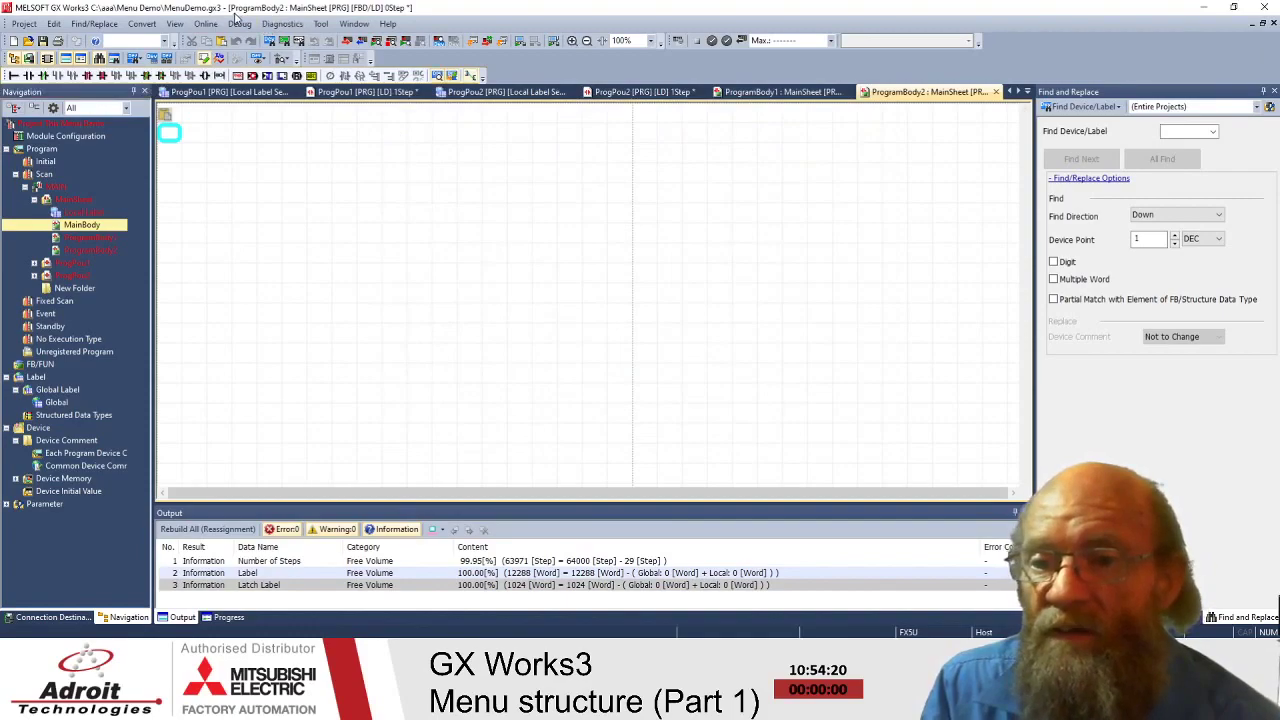
click(174, 25)
click(171, 33)
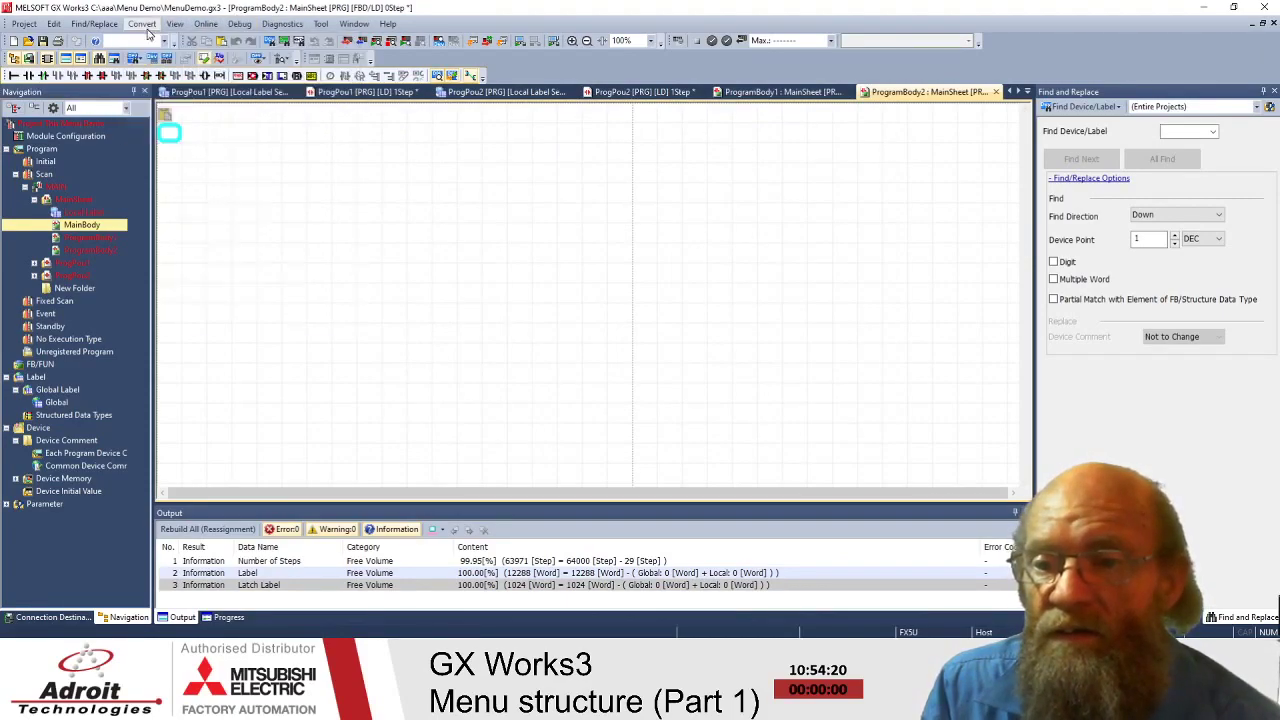
click(173, 30)
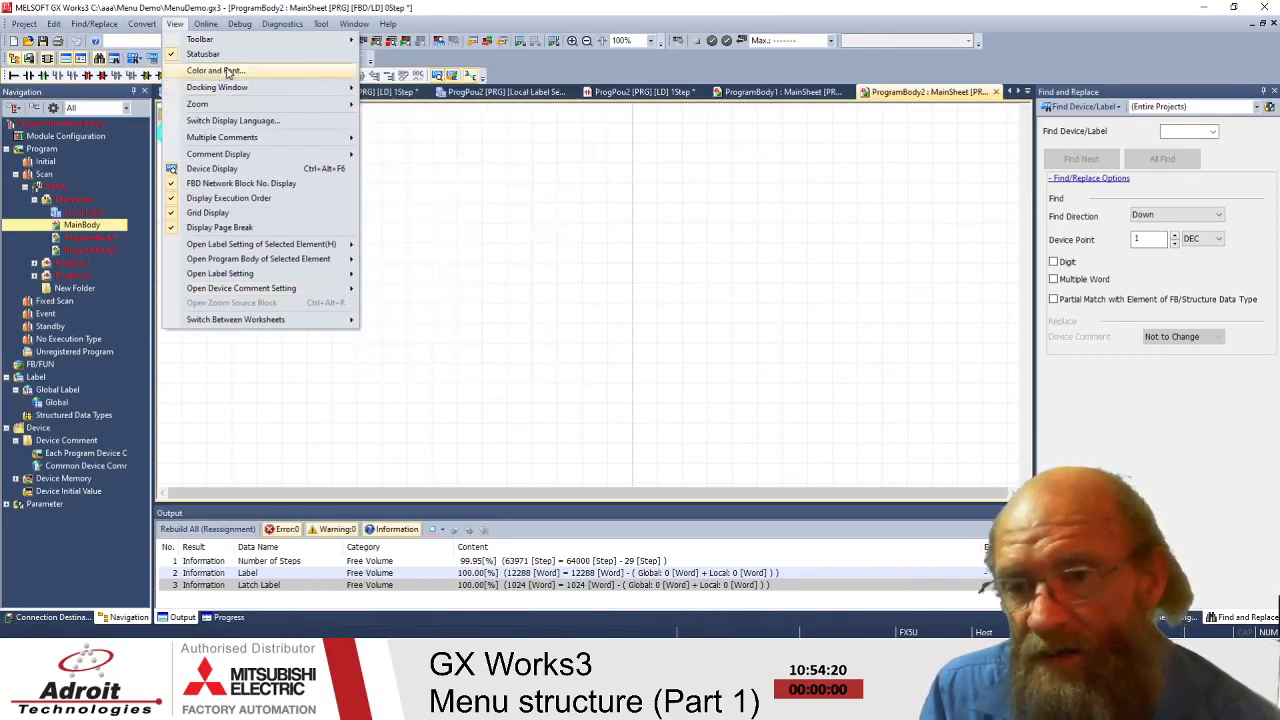
mouse_move(219, 105)
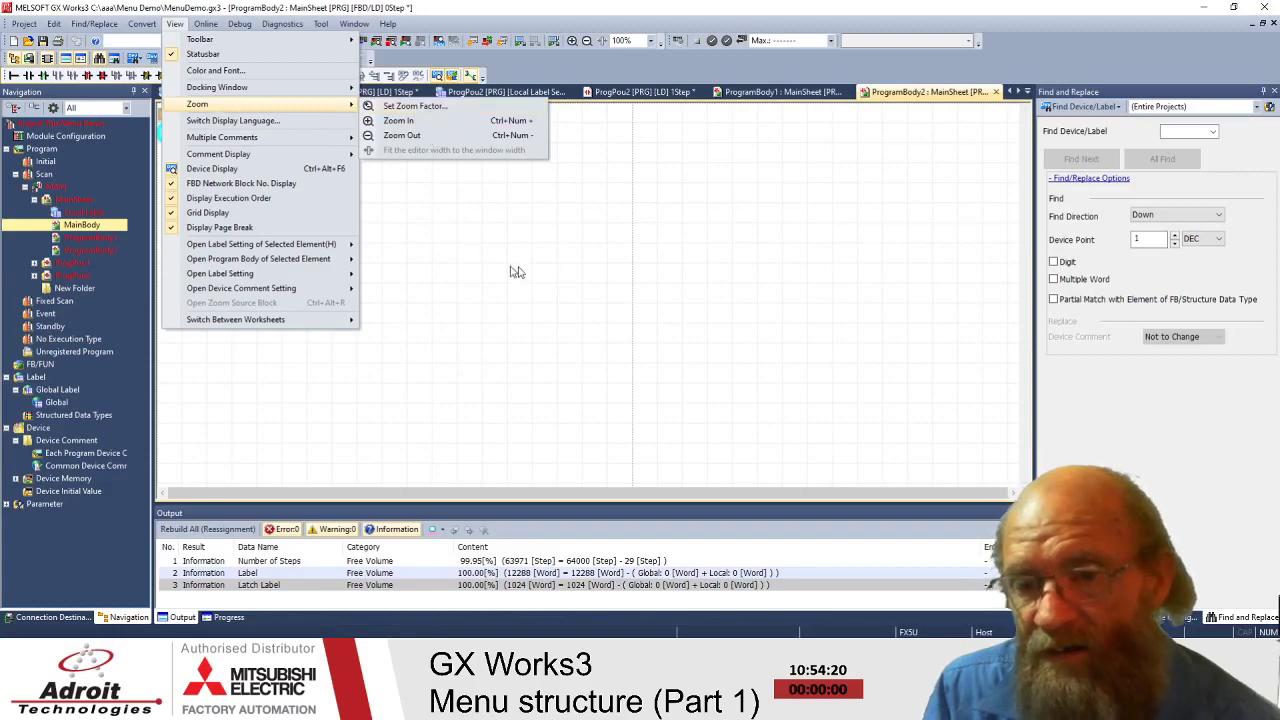
click(544, 272)
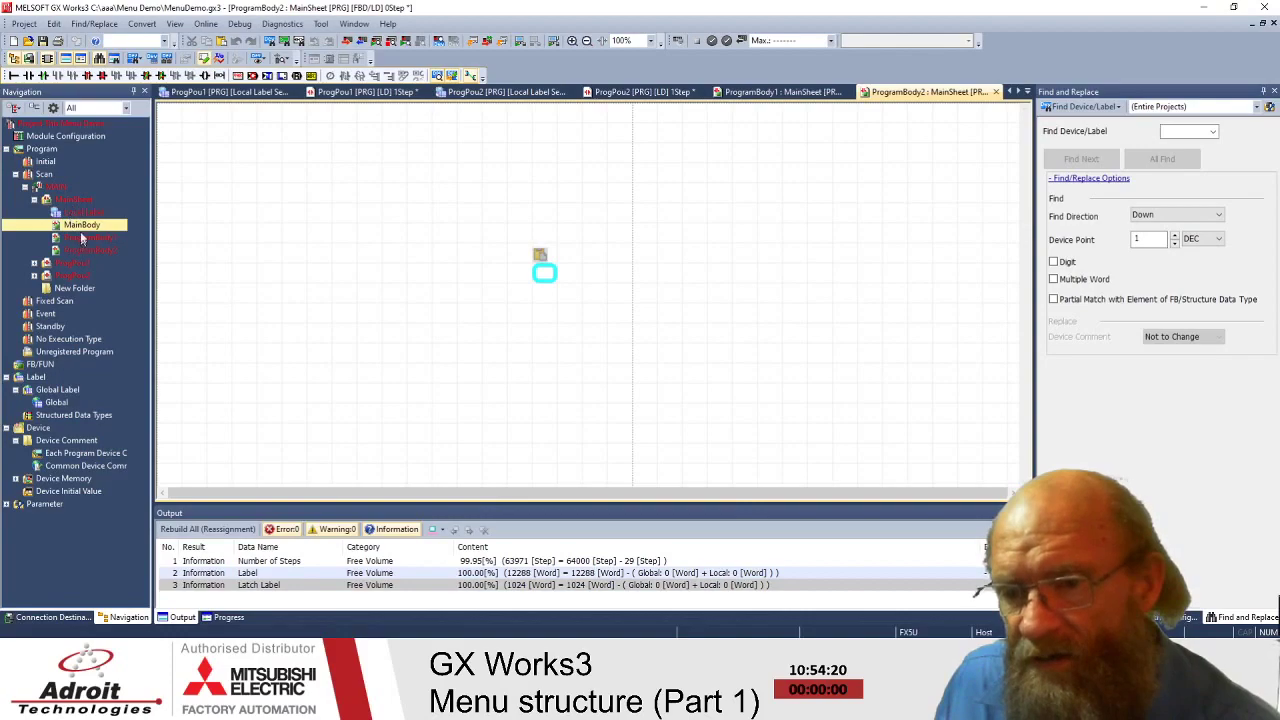
- Open the MainBody worksheet and scroll through its FBD/LD canvas
double_click(82, 224)
click(494, 211)
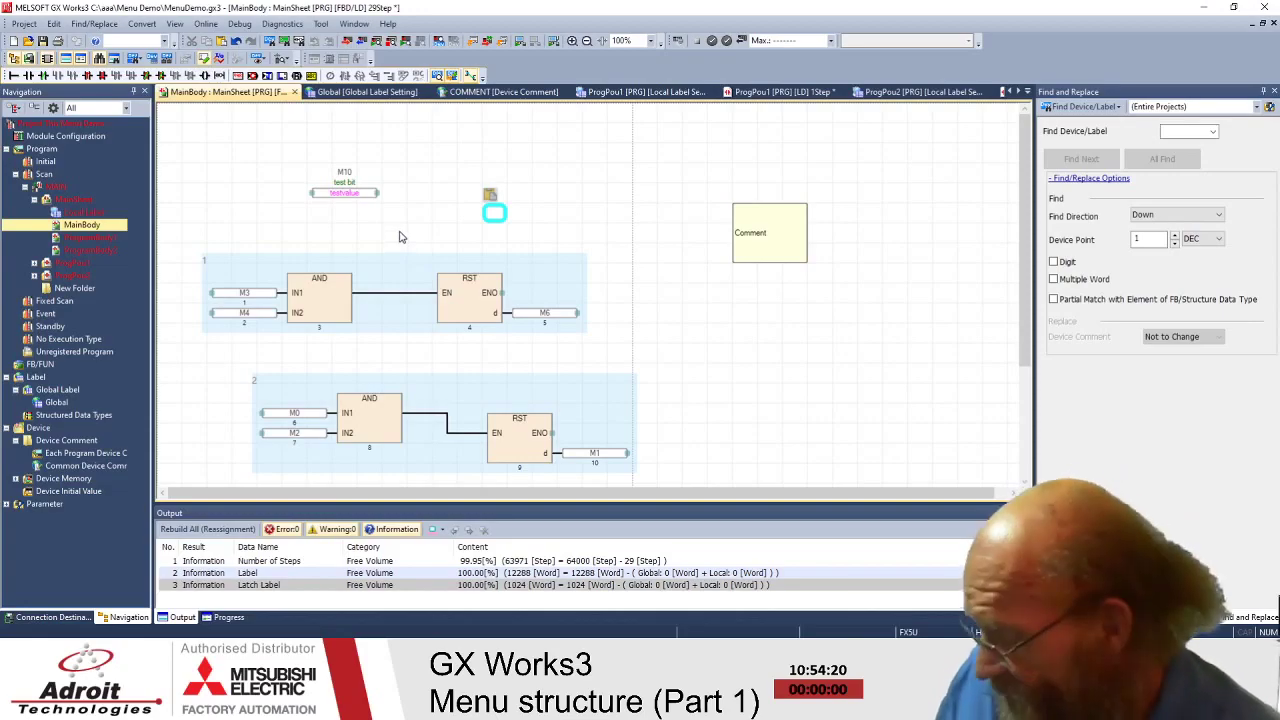
scroll(399, 244, up, 3)
scroll(381, 236, up, 1)
scroll(350, 250, down, 3)
scroll(434, 240, up, 2)
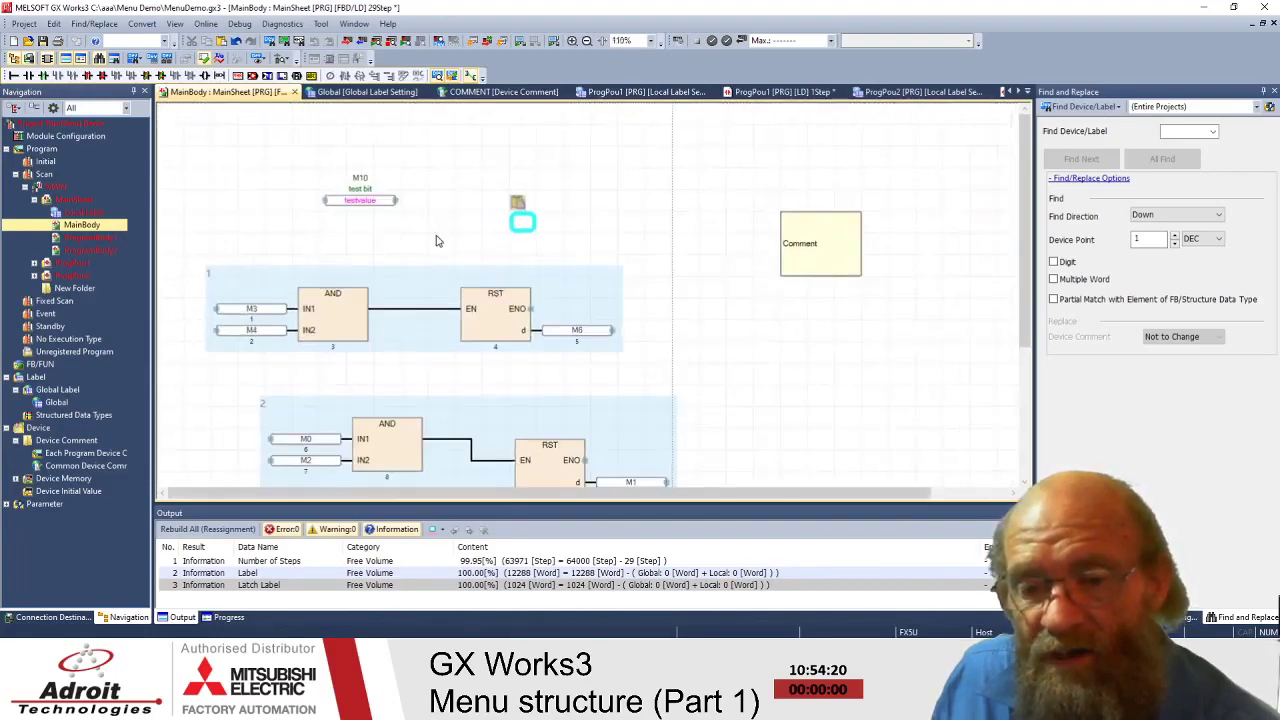
scroll(436, 240, down, 1)
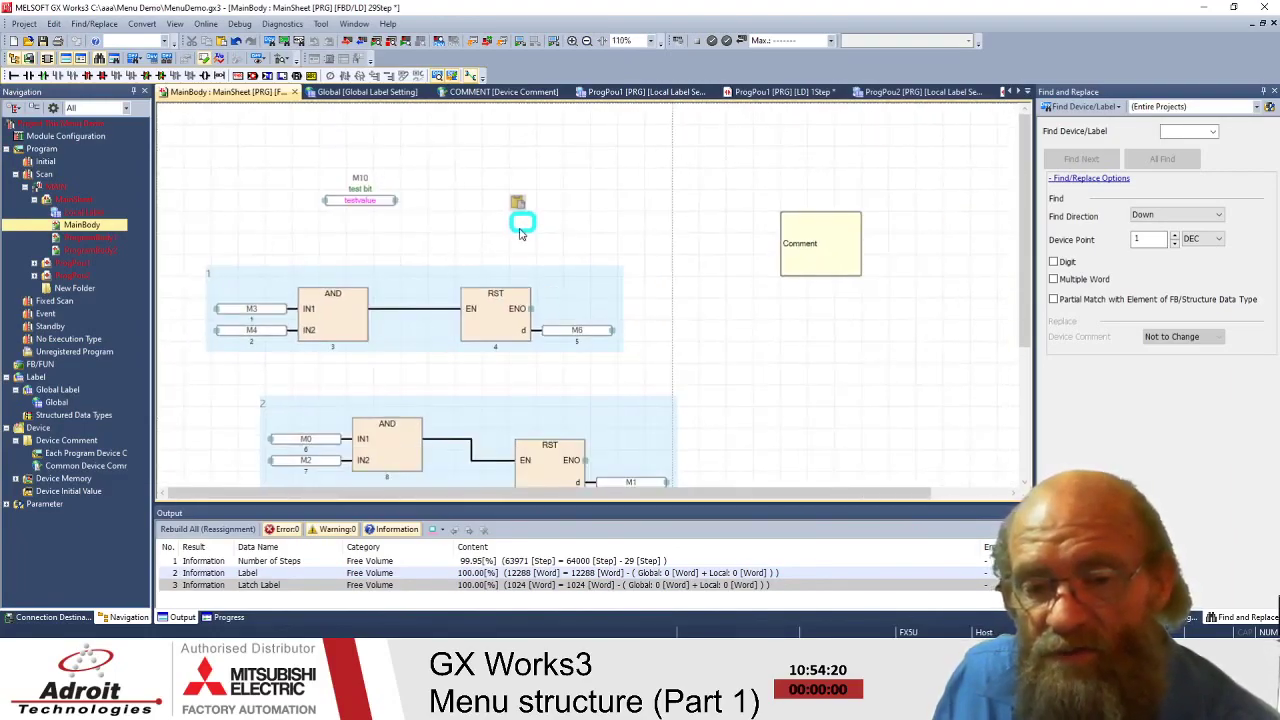
click(222, 397)
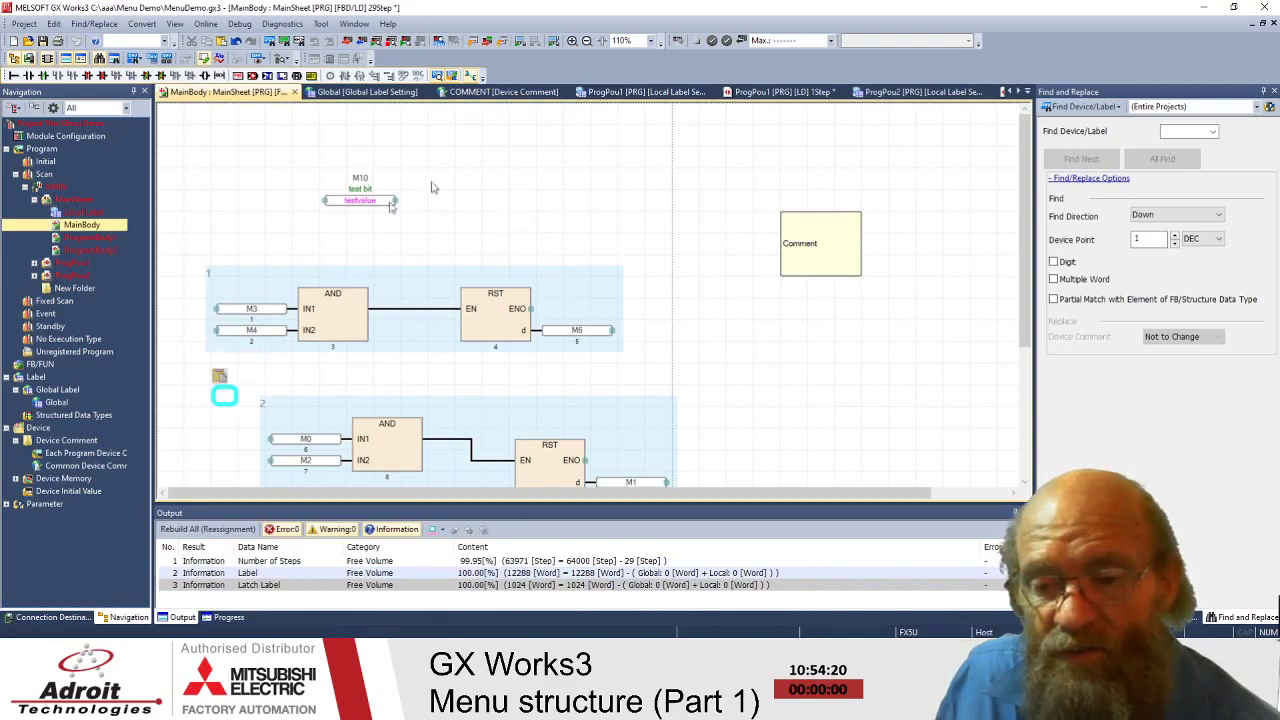
scroll(590, 143, up, 2)
scroll(594, 160, down, 5)
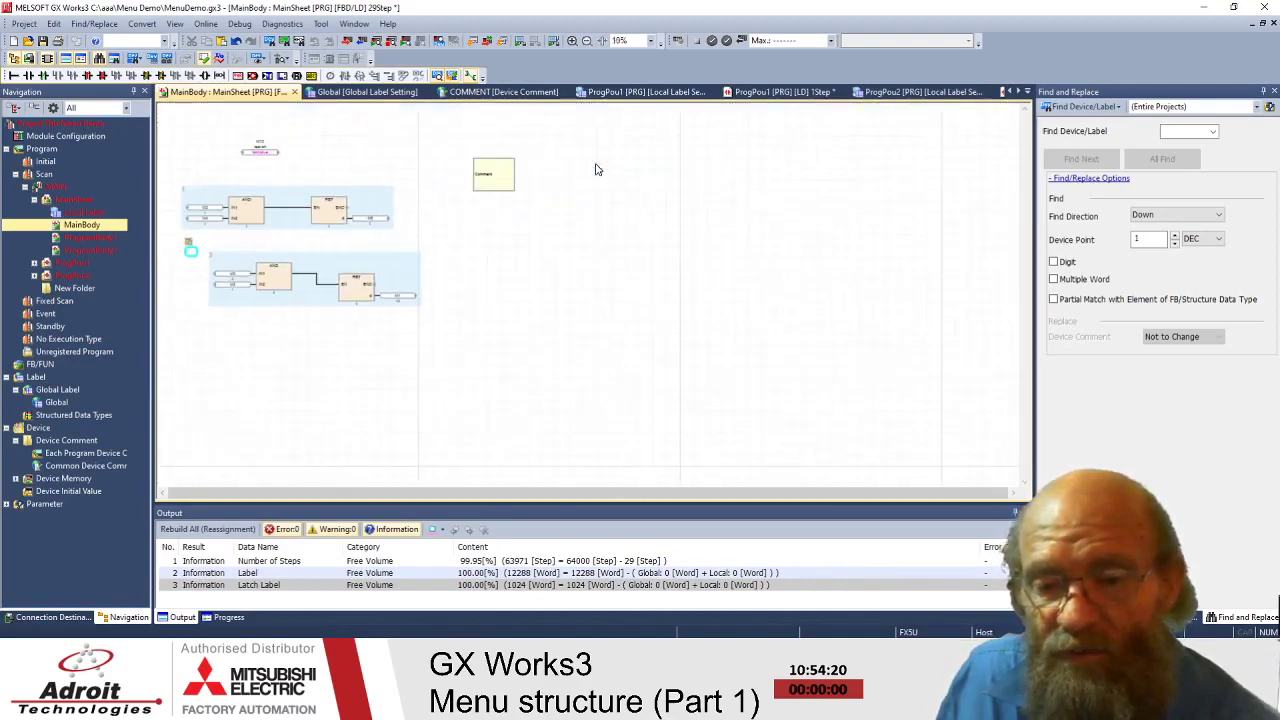
scroll(531, 235, up, 1)
scroll(468, 216, up, 1)
- Inspect the two AND–RST networks, M10 test bit and Comment box, ending above network 1
click(208, 119)
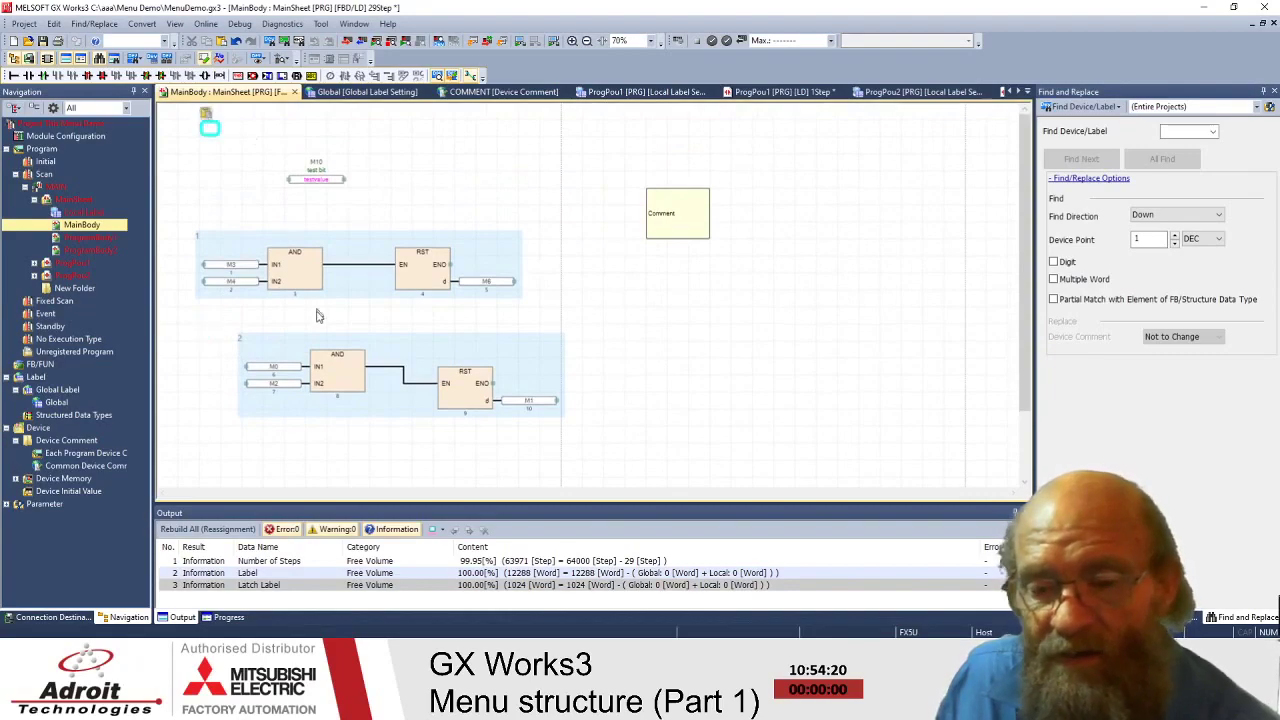
scroll(318, 416, down, 1)
scroll(318, 416, up, 2)
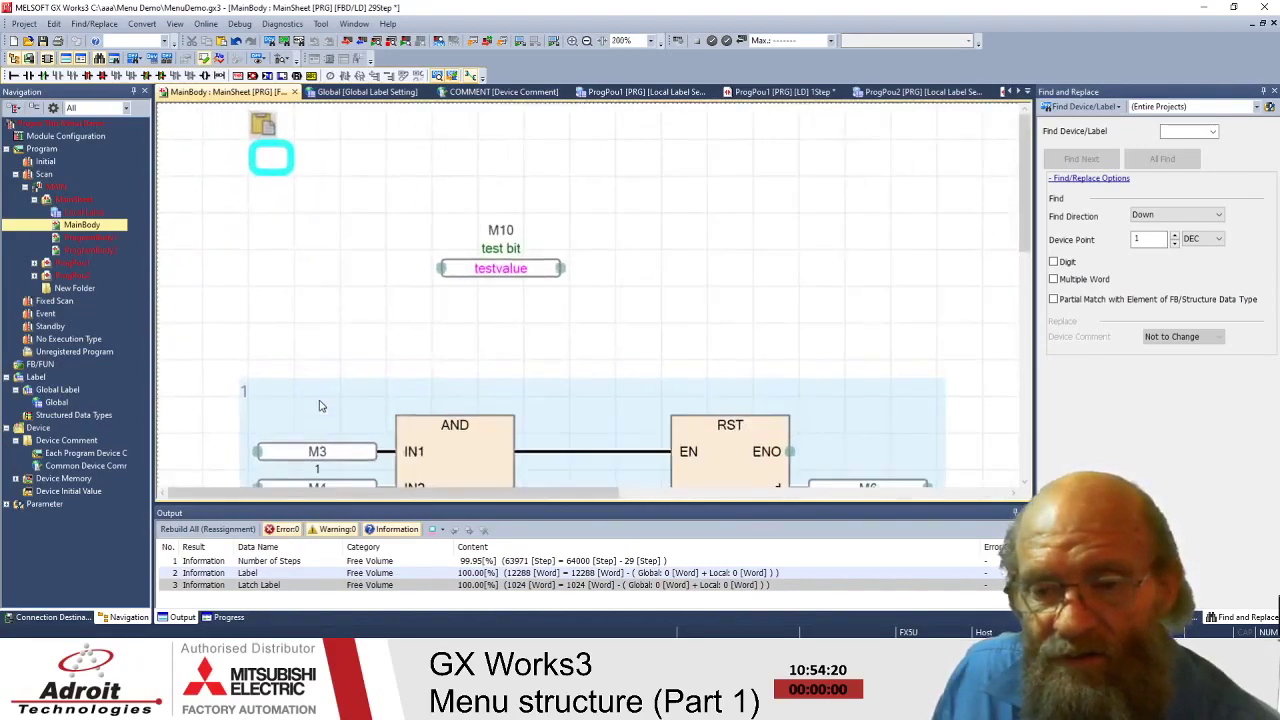
scroll(366, 343, down, 1)
scroll(366, 343, down, 1)
scroll(366, 343, up, 1)
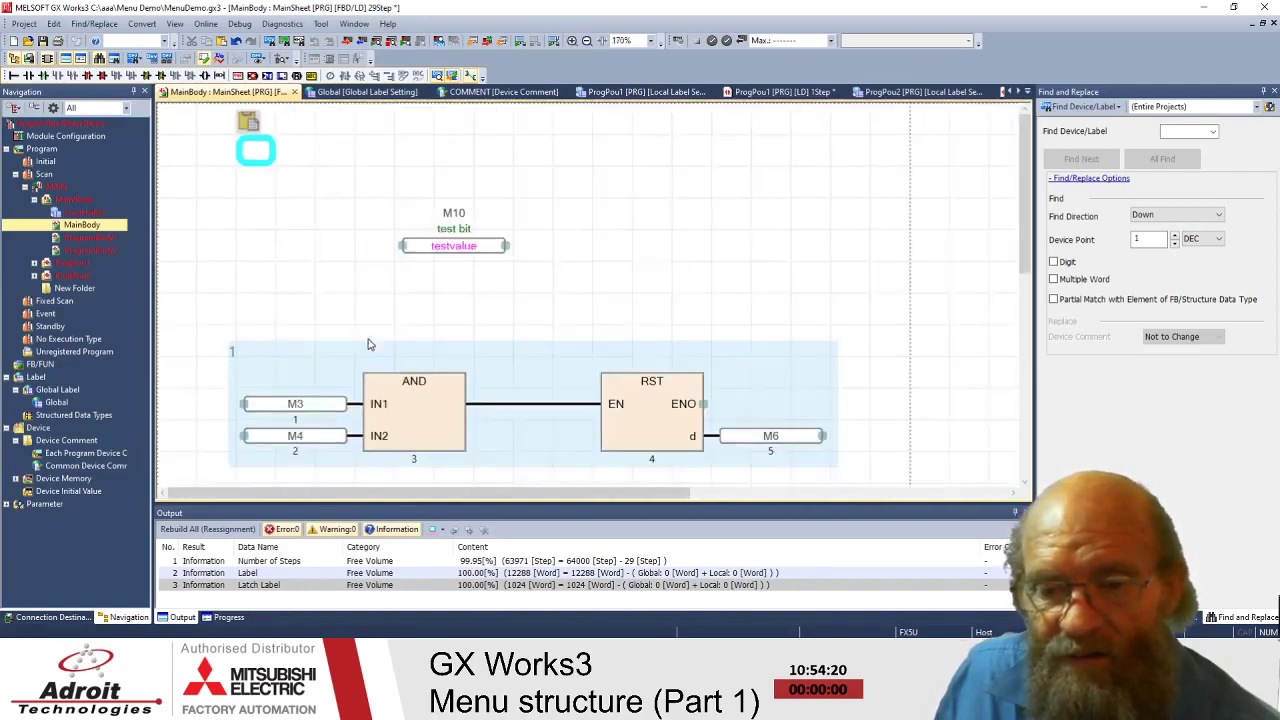
scroll(368, 345, down, 1)
scroll(370, 350, down, 2)
scroll(380, 355, up, 1)
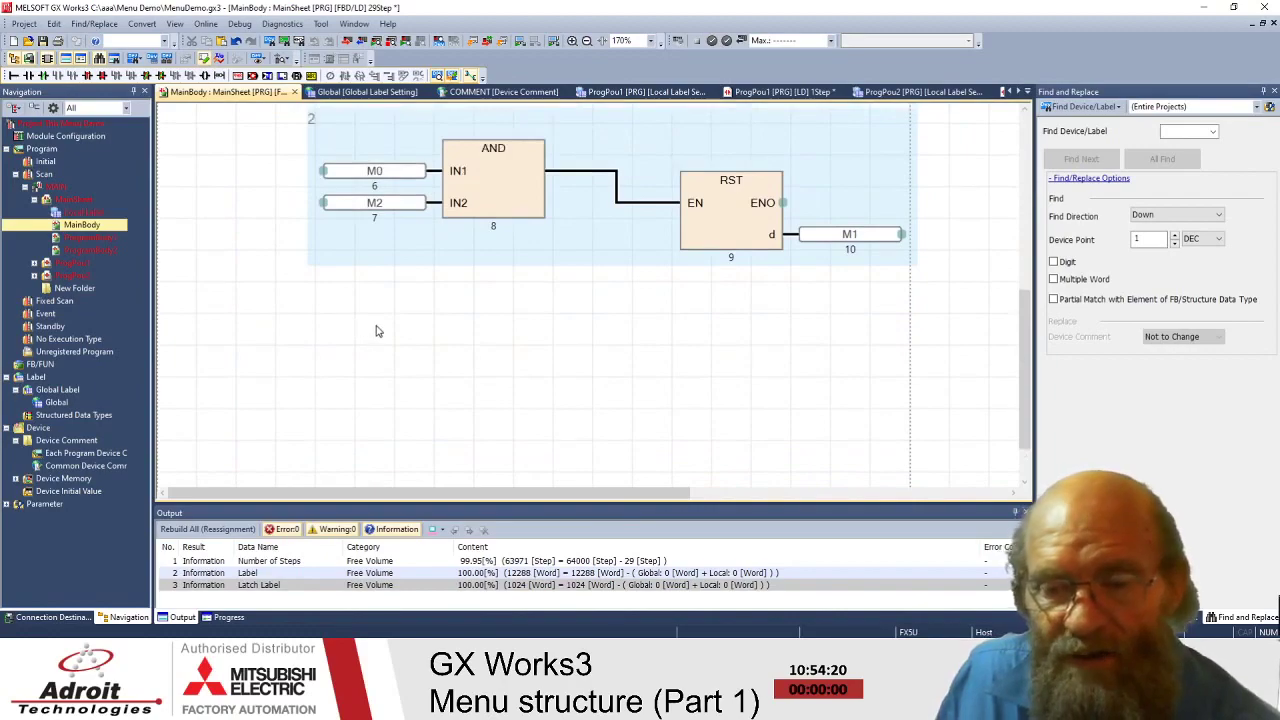
scroll(377, 330, up, 3)
scroll(377, 330, down, 1)
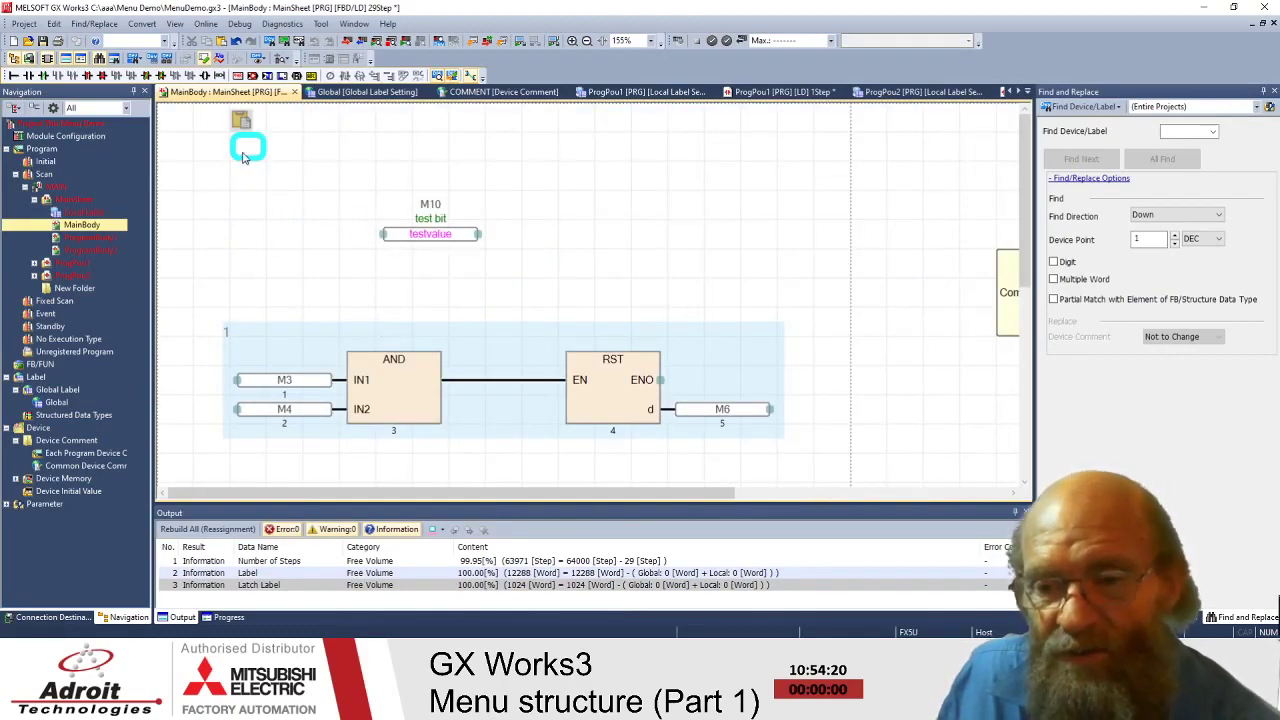
click(279, 266)
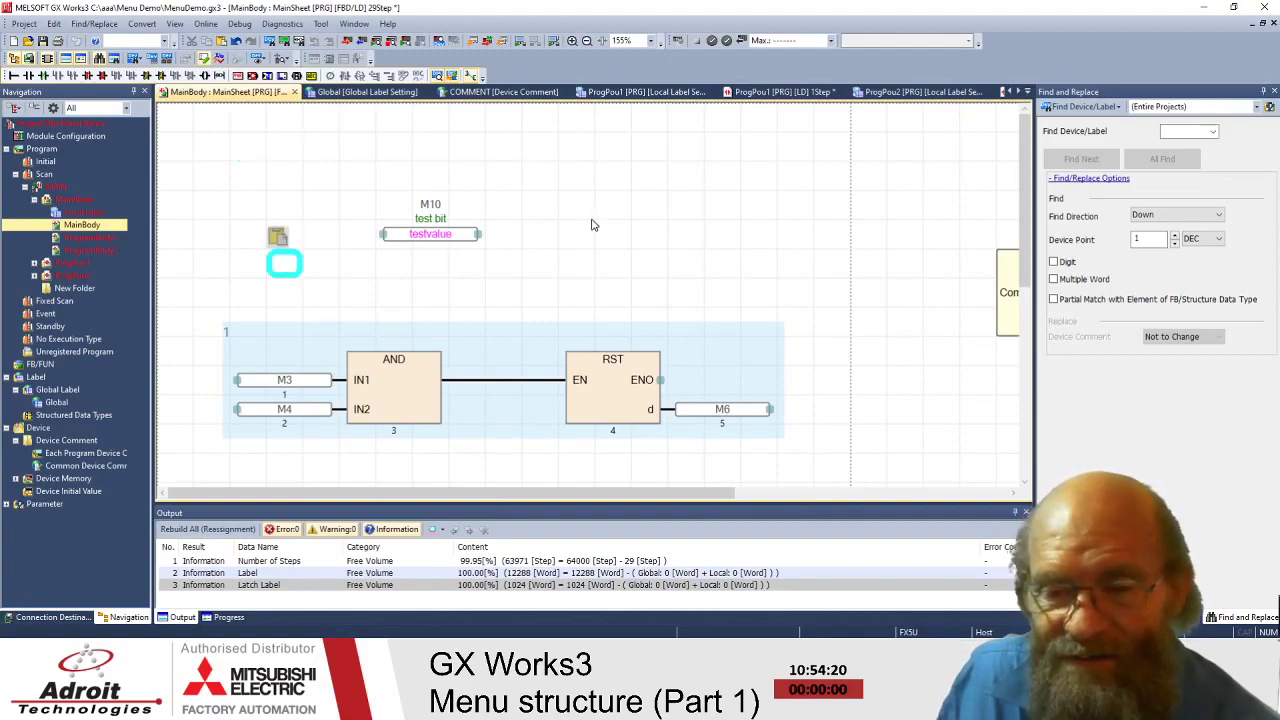
scroll(585, 235, down, 10)
click(600, 312)
scroll(575, 287, up, 5)
click(545, 225)
scroll(558, 235, down, 2)
scroll(558, 235, up, 3)
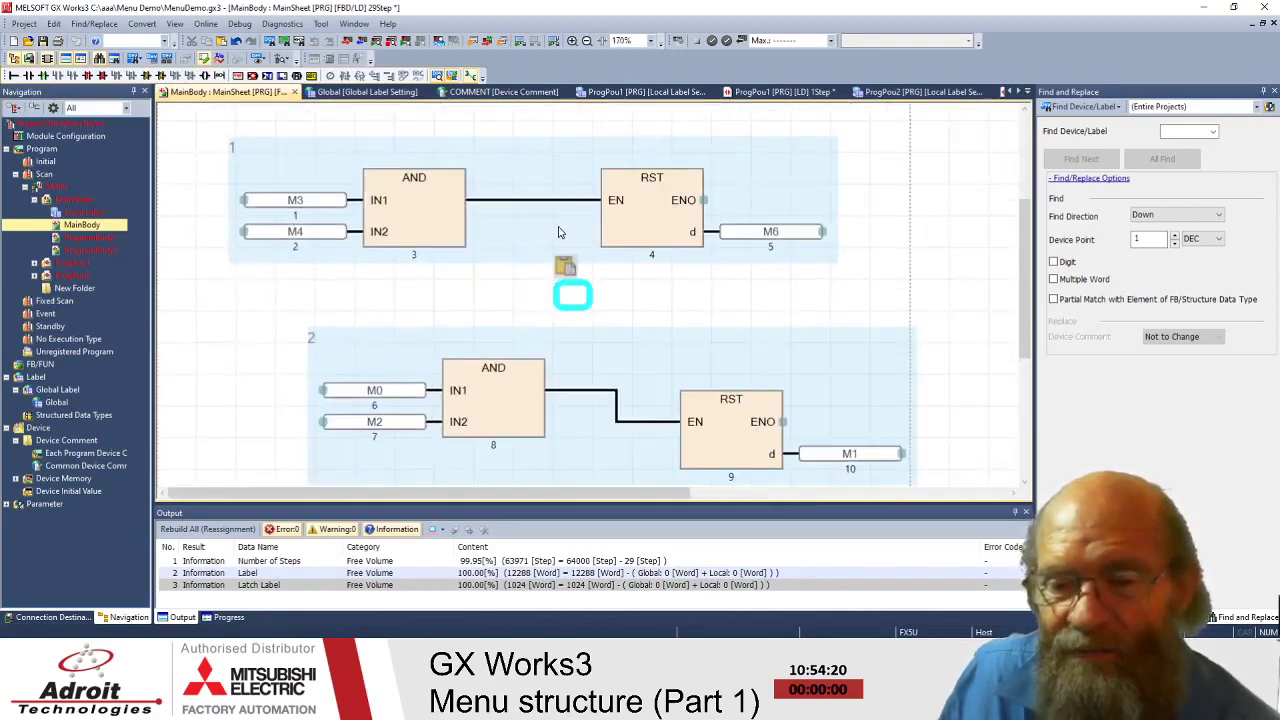
scroll(559, 233, down, 3)
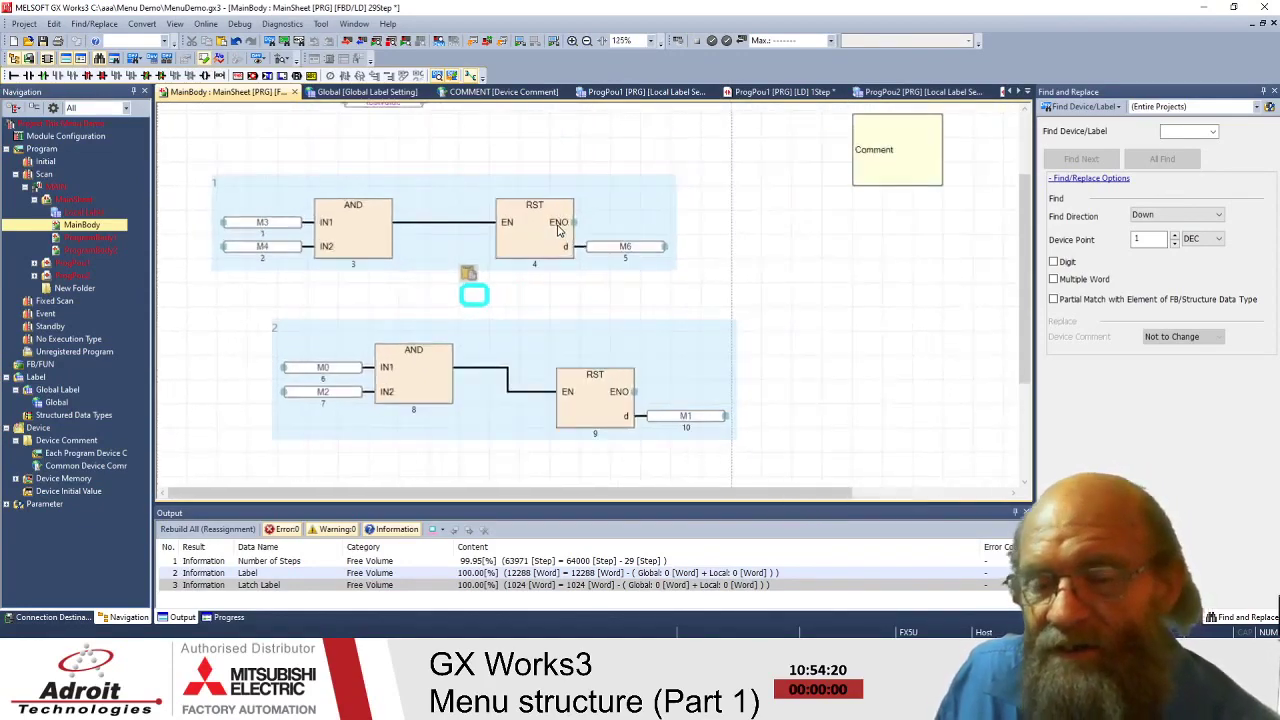
scroll(559, 233, up, 1)
click(486, 200)
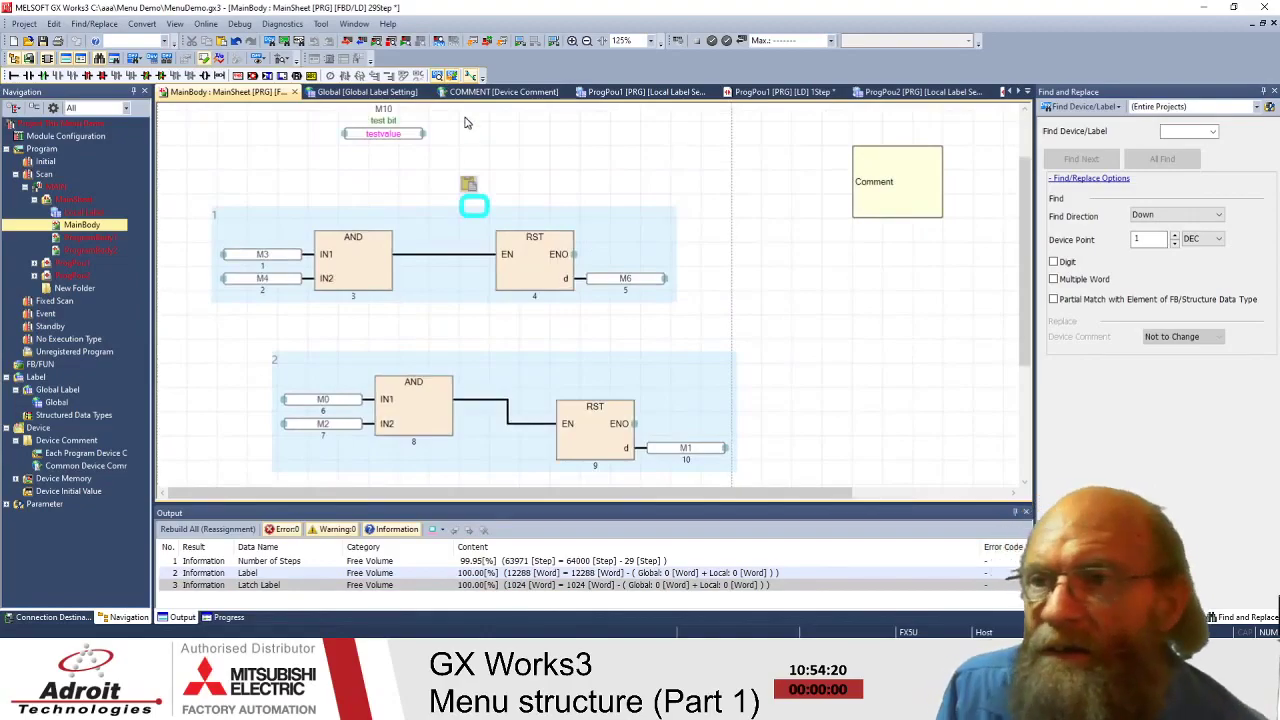
click(175, 24)
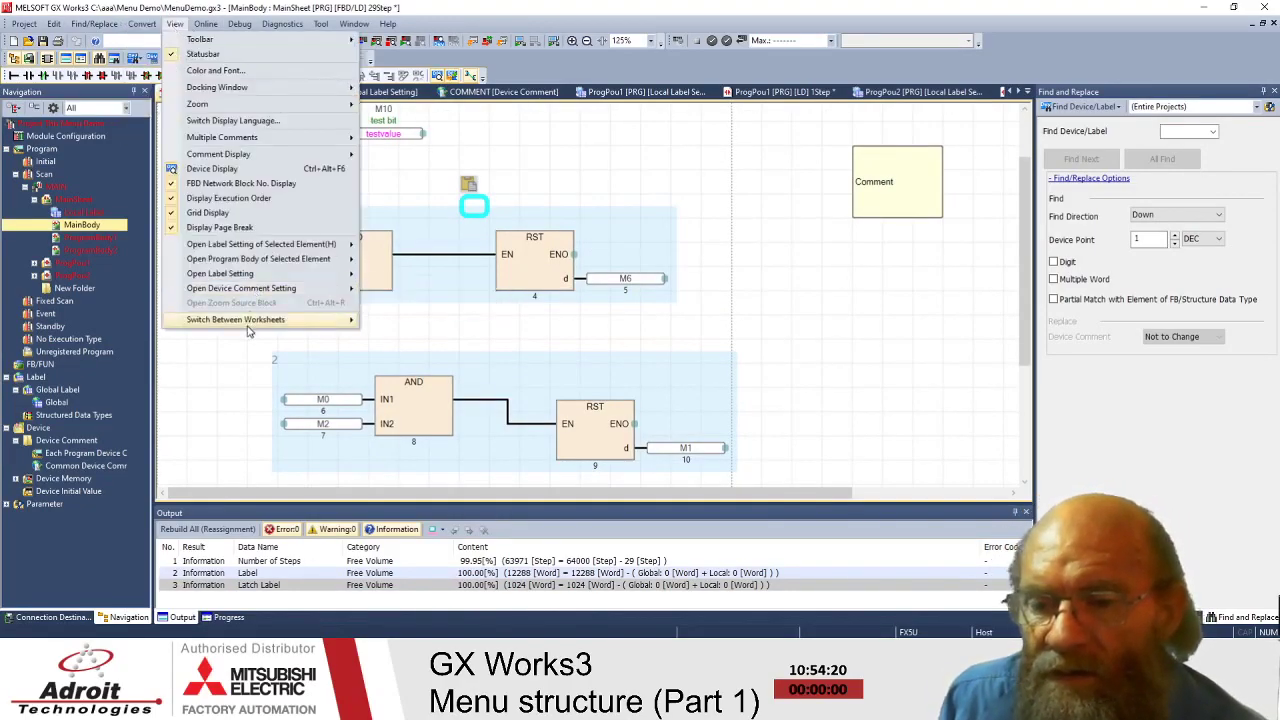
mouse_move(249, 328)
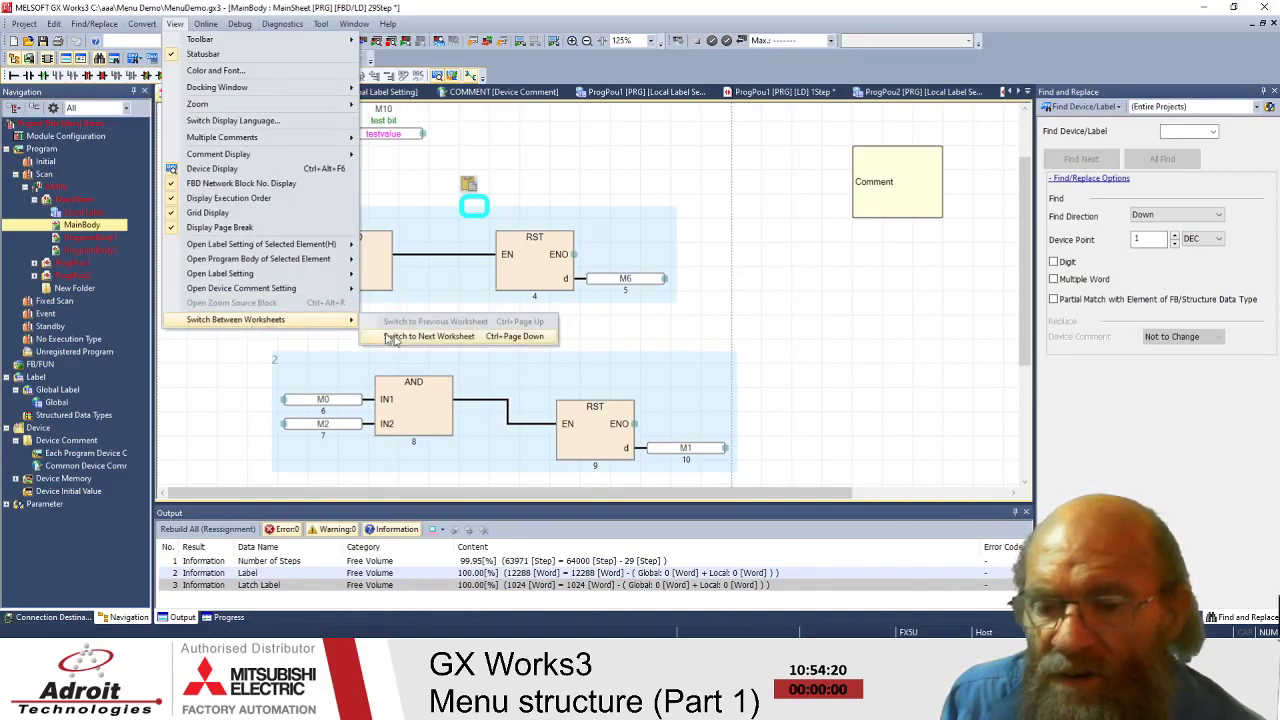
click(429, 337)
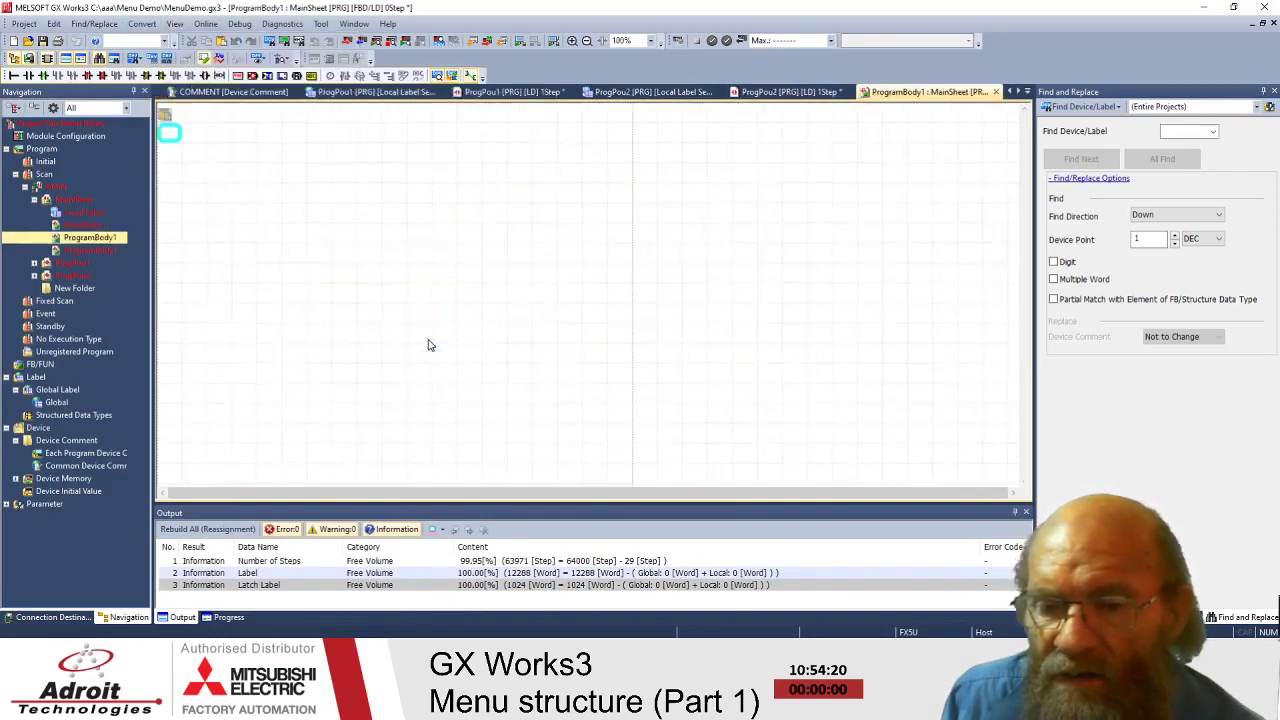
click(150, 26)
mouse_move(175, 24)
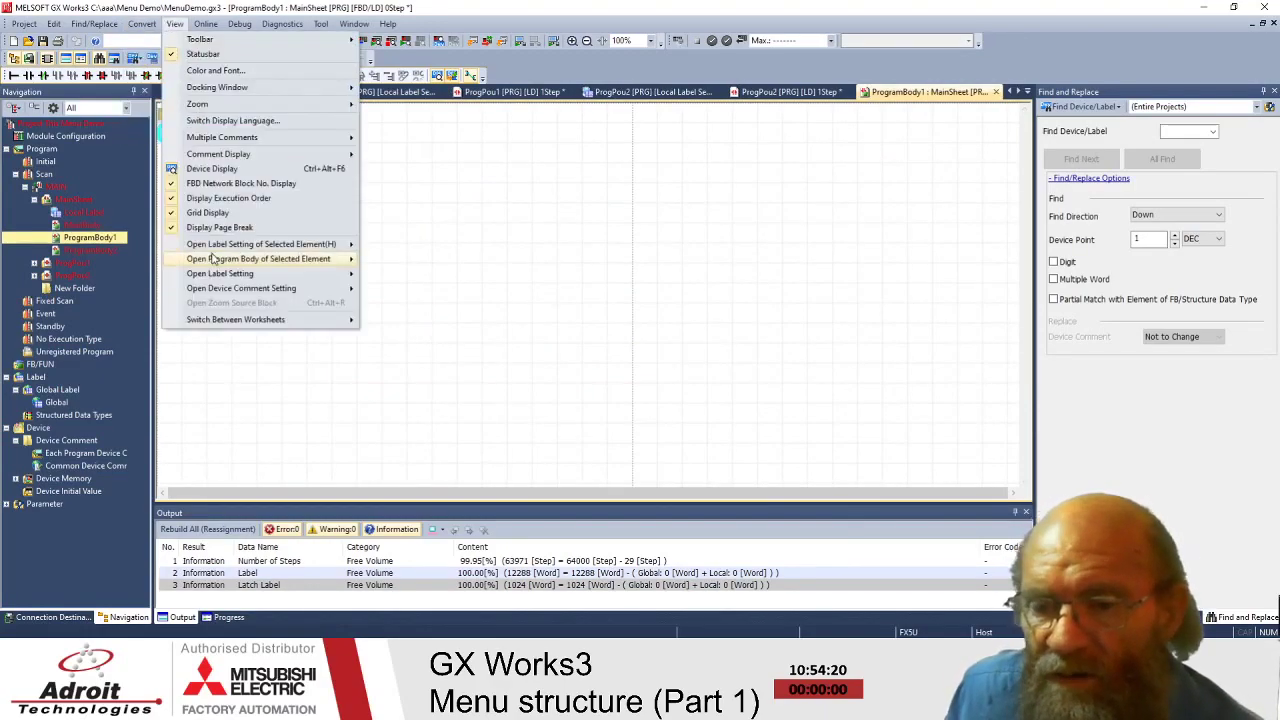
mouse_move(235, 320)
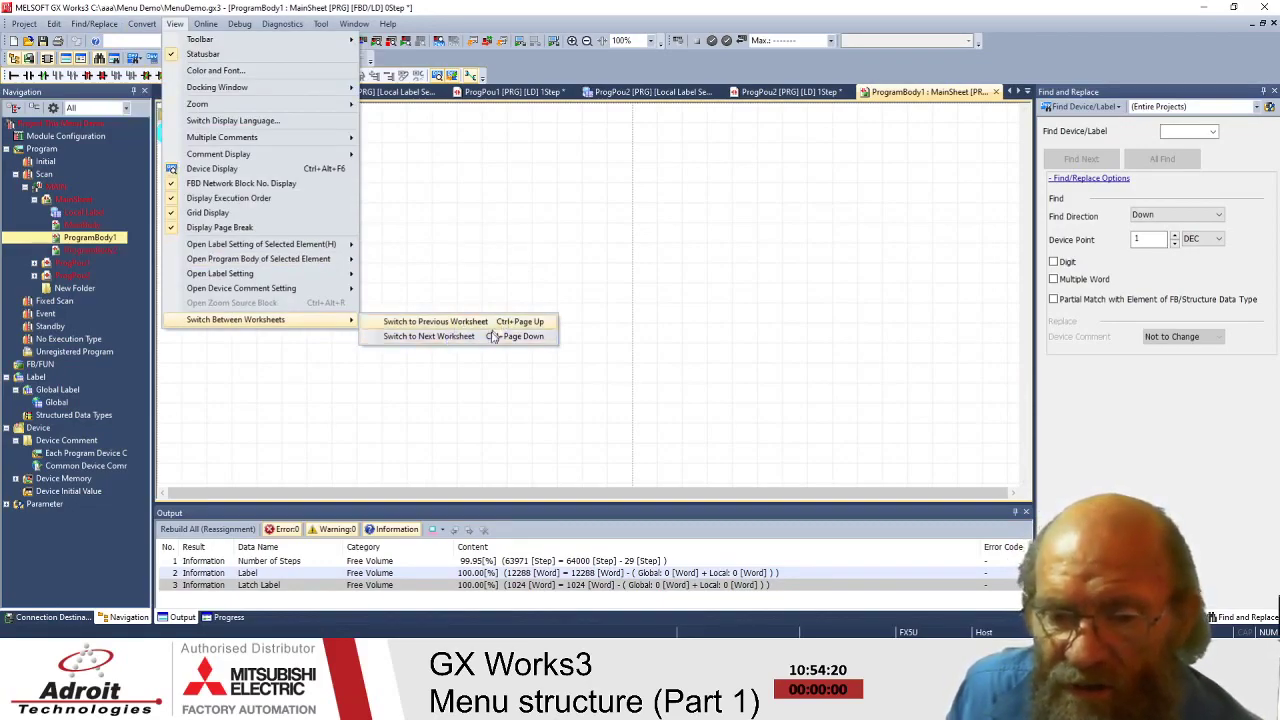
click(82, 230)
click(88, 226)
double_click(70, 225)
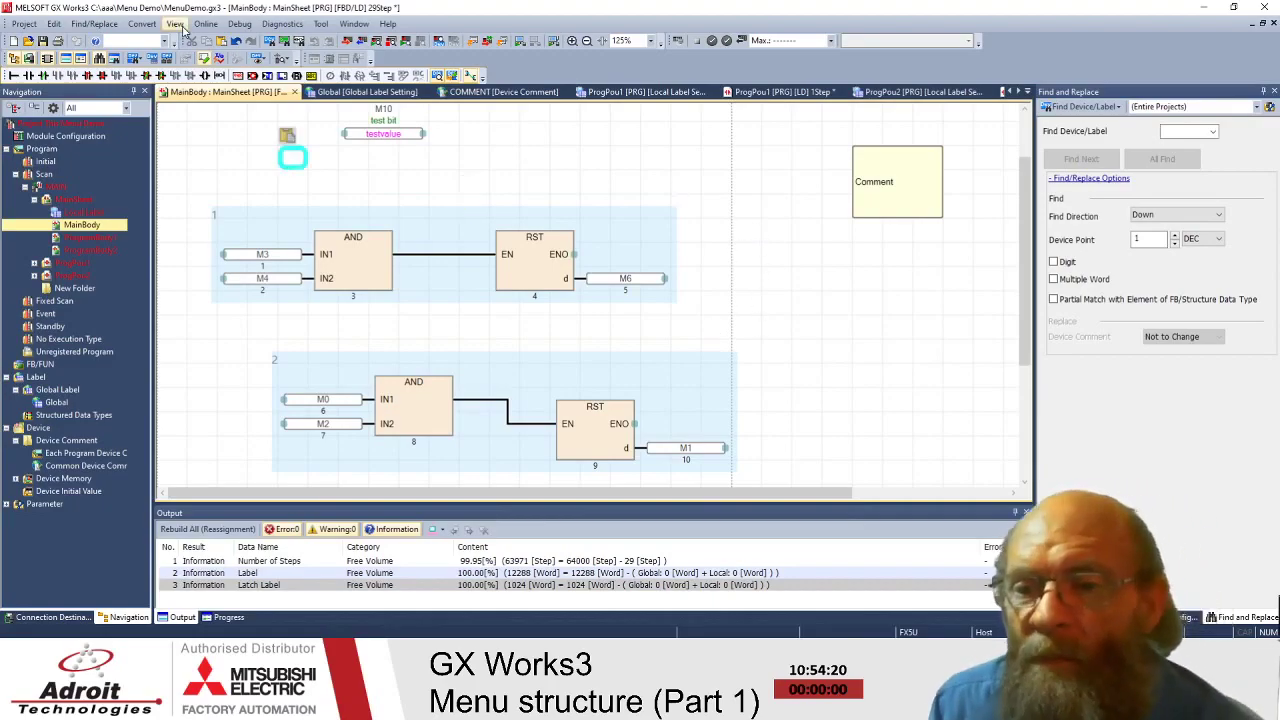
- Show the Connection Destination panel in the navigation pane and select its Connection entry
click(180, 27)
mouse_move(195, 27)
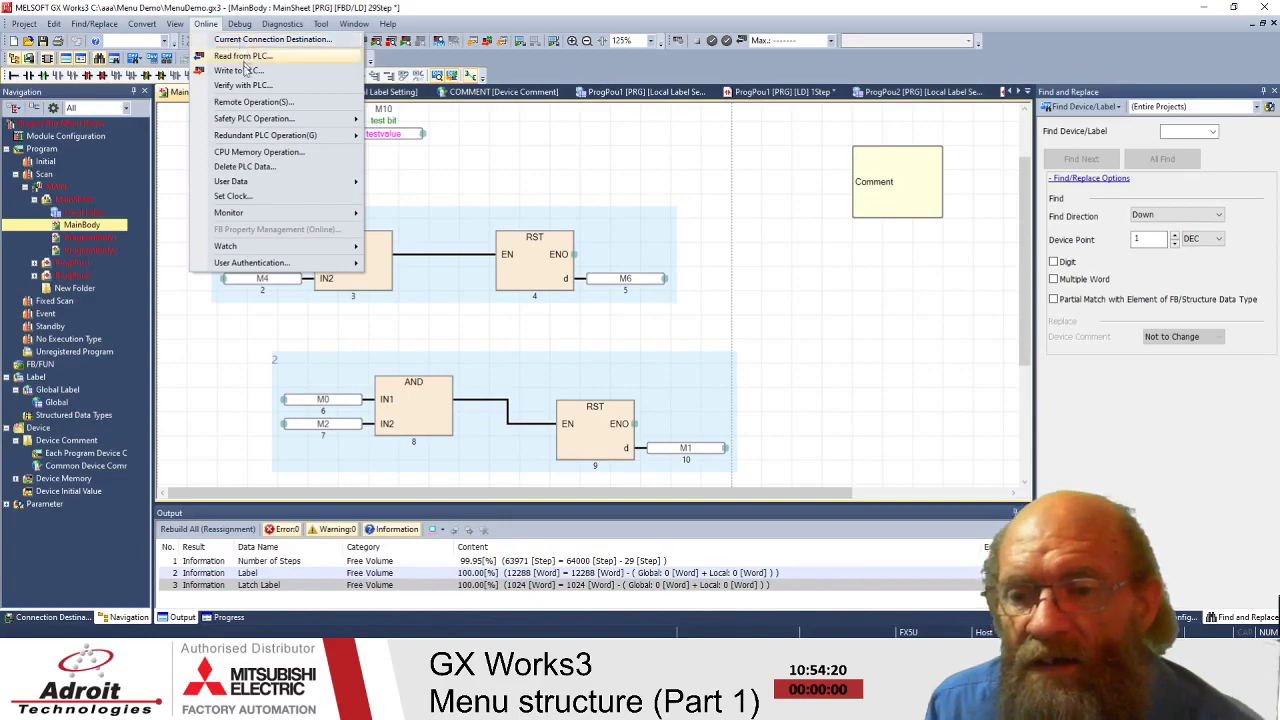
mouse_move(272, 258)
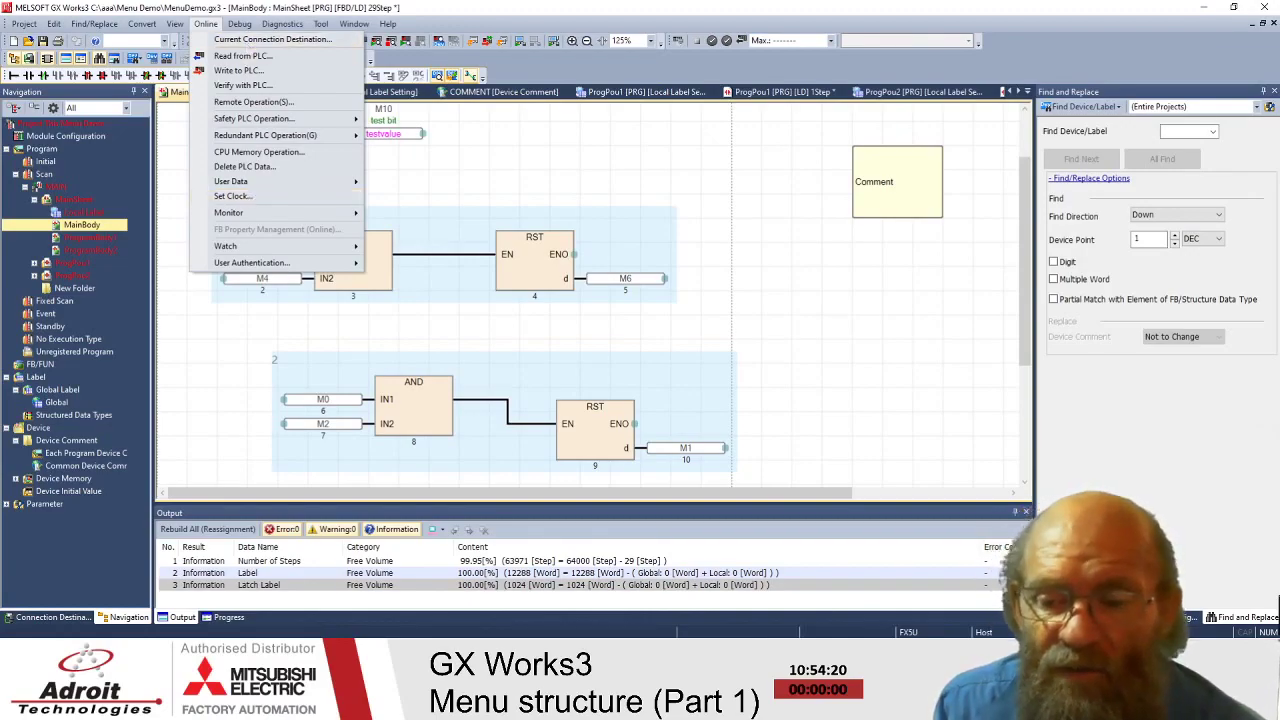
click(52, 618)
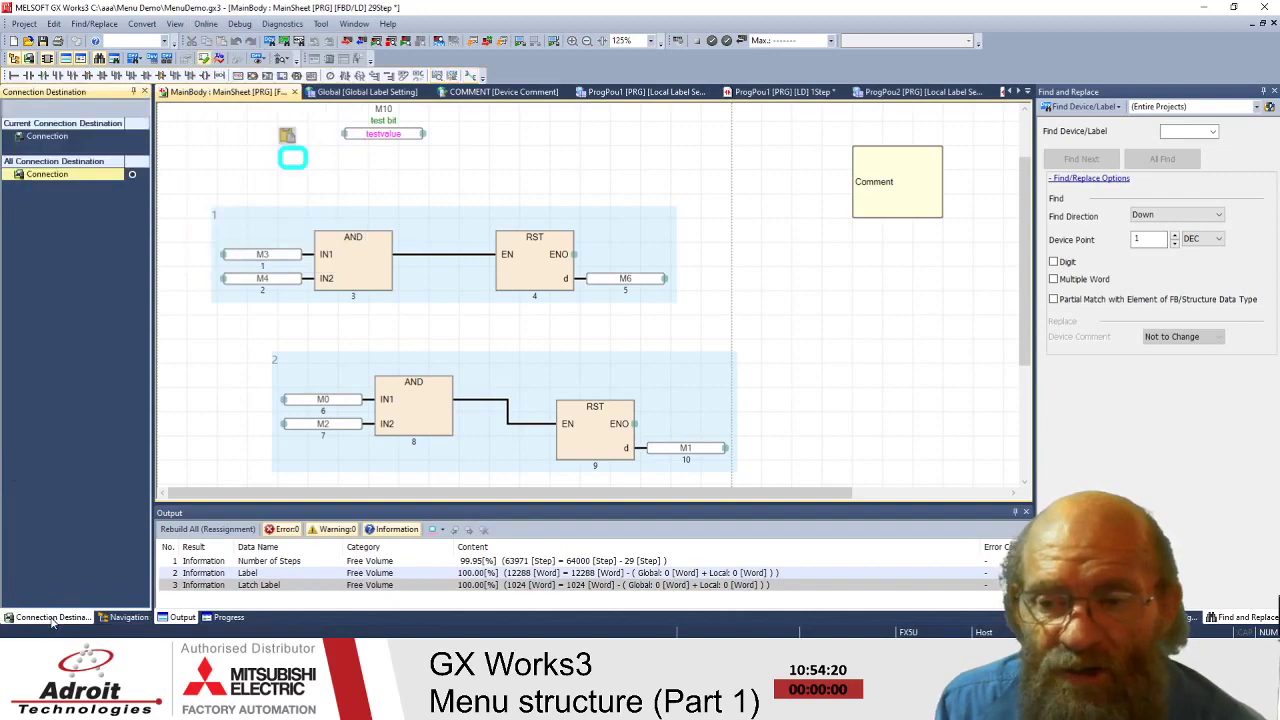
right_click(41, 213)
click(36, 180)
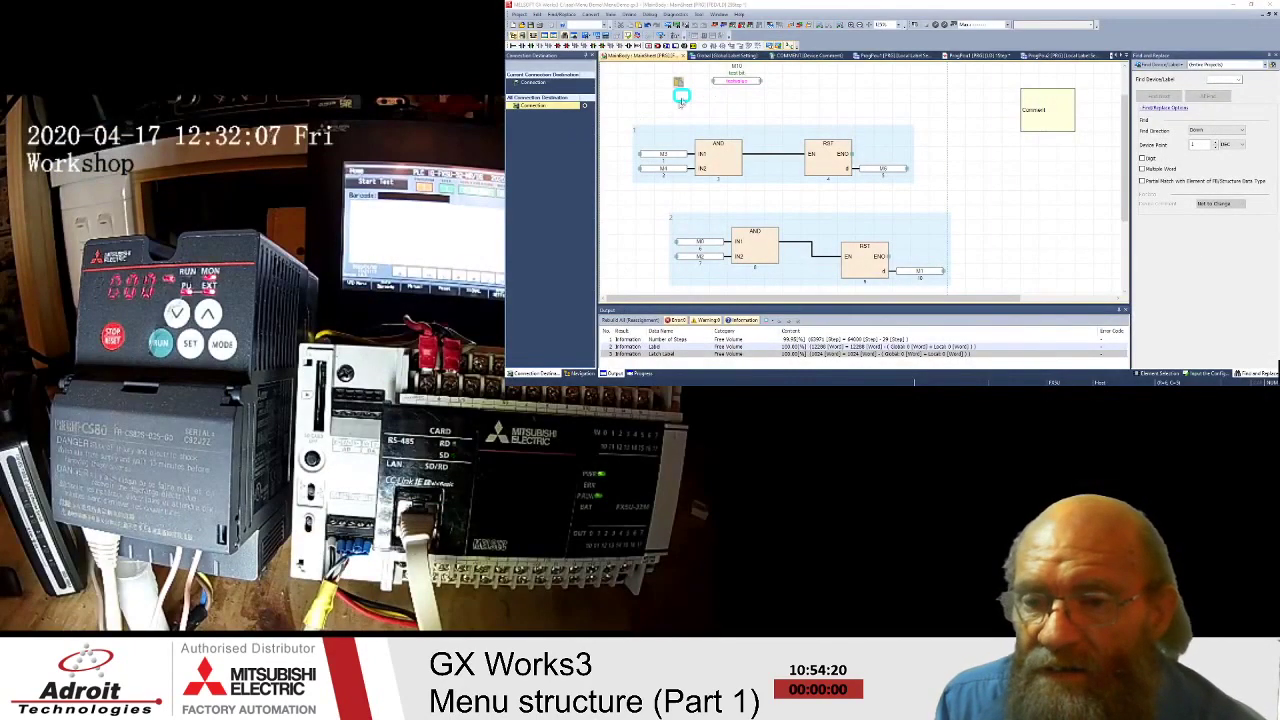
drag(681, 97, 755, 110)
click(632, 14)
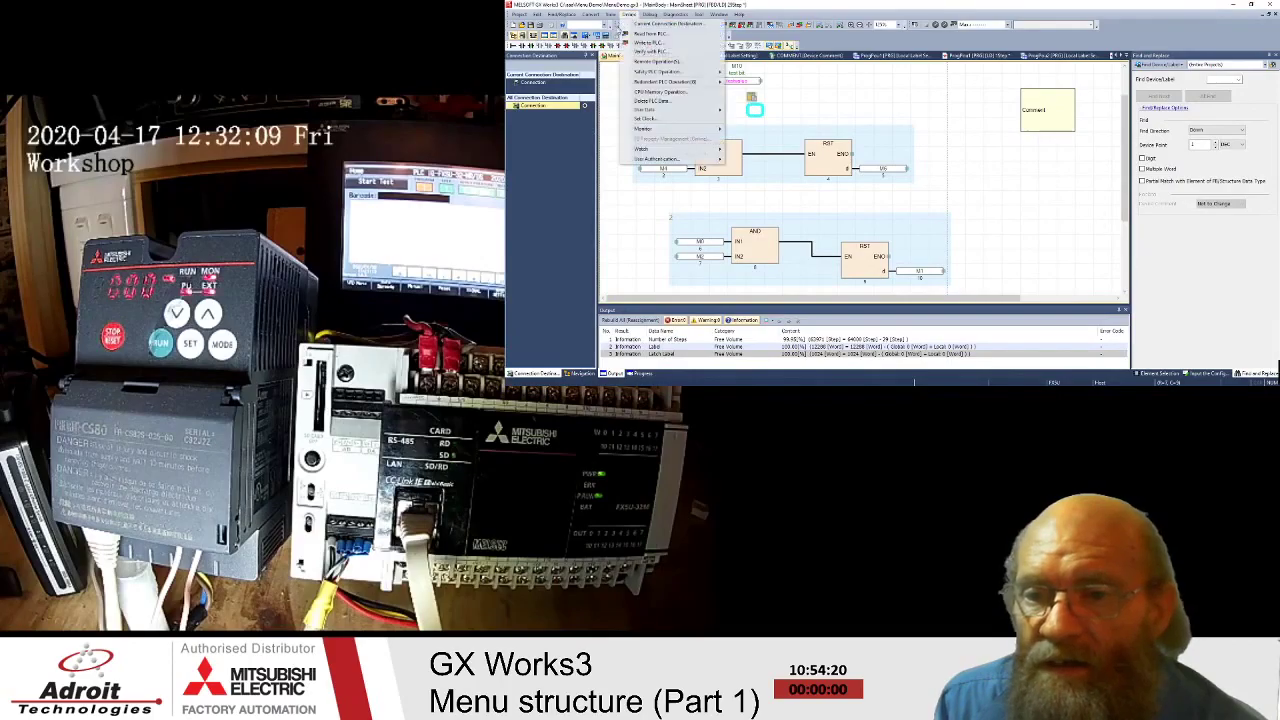
click(530, 112)
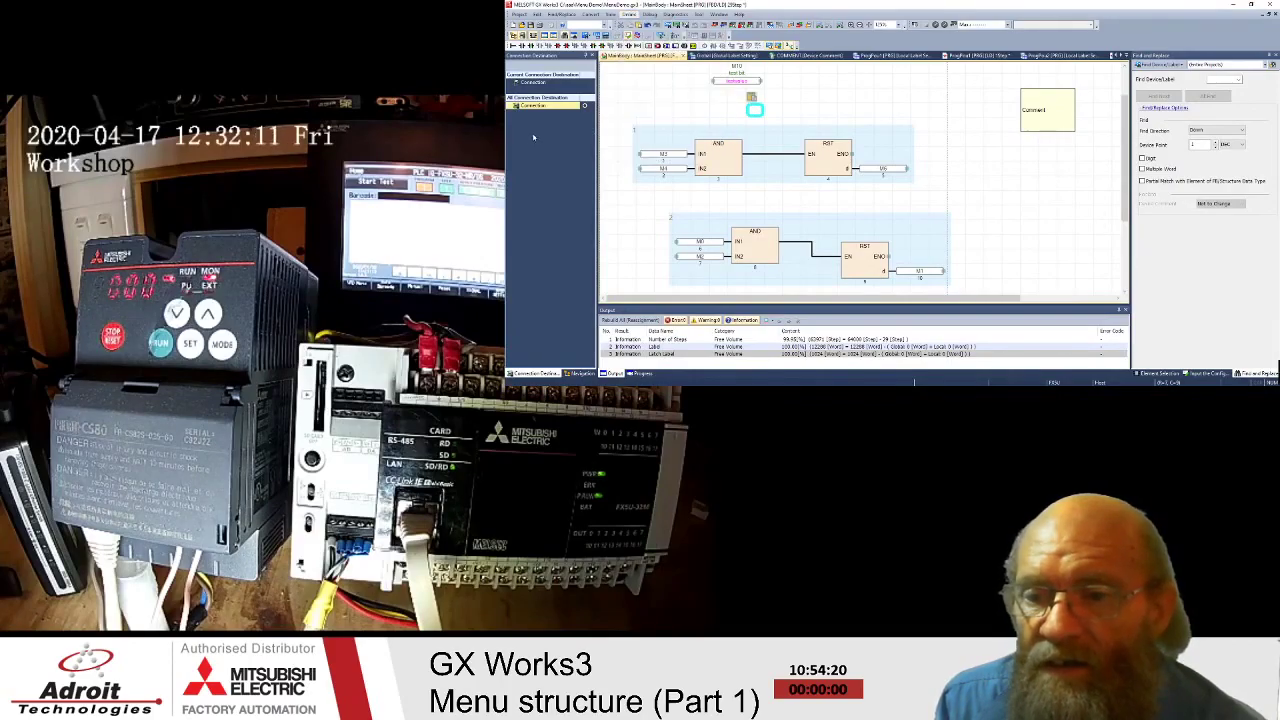
click(520, 108)
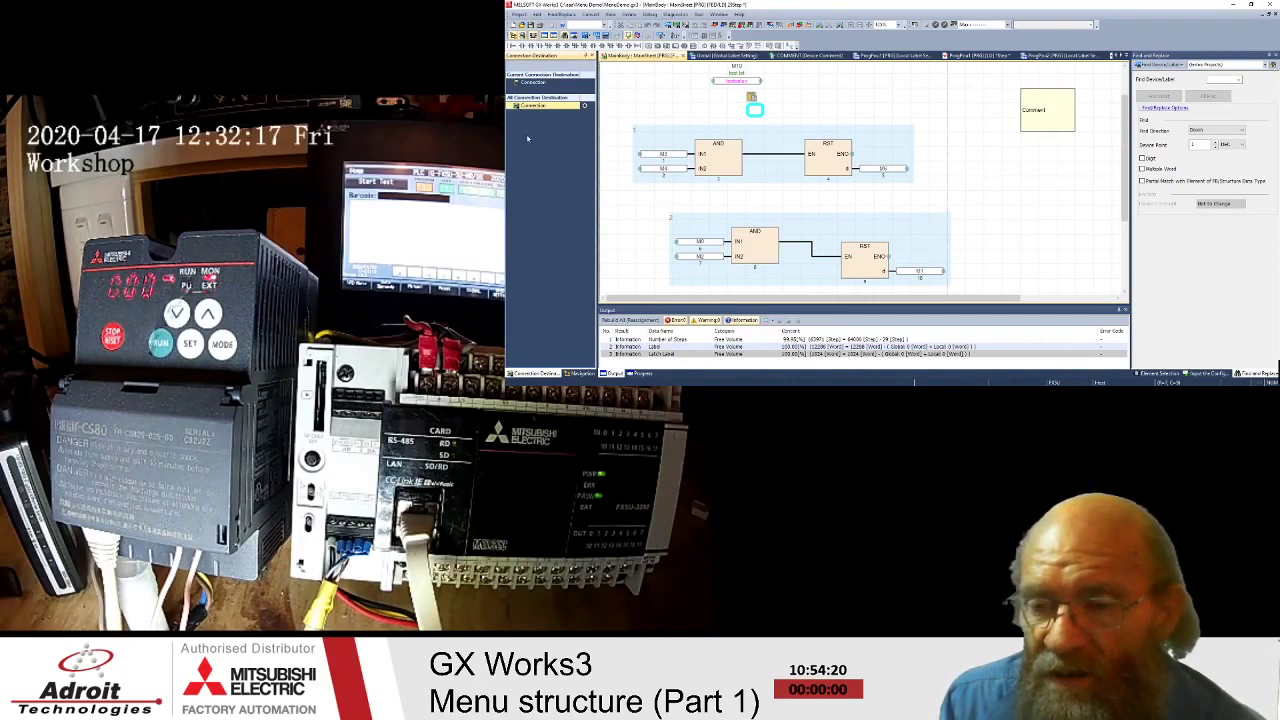
- Set a direct Ethernet connection through the Intel Ethernet adapter, test communication successfully, and confirm
double_click(531, 107)
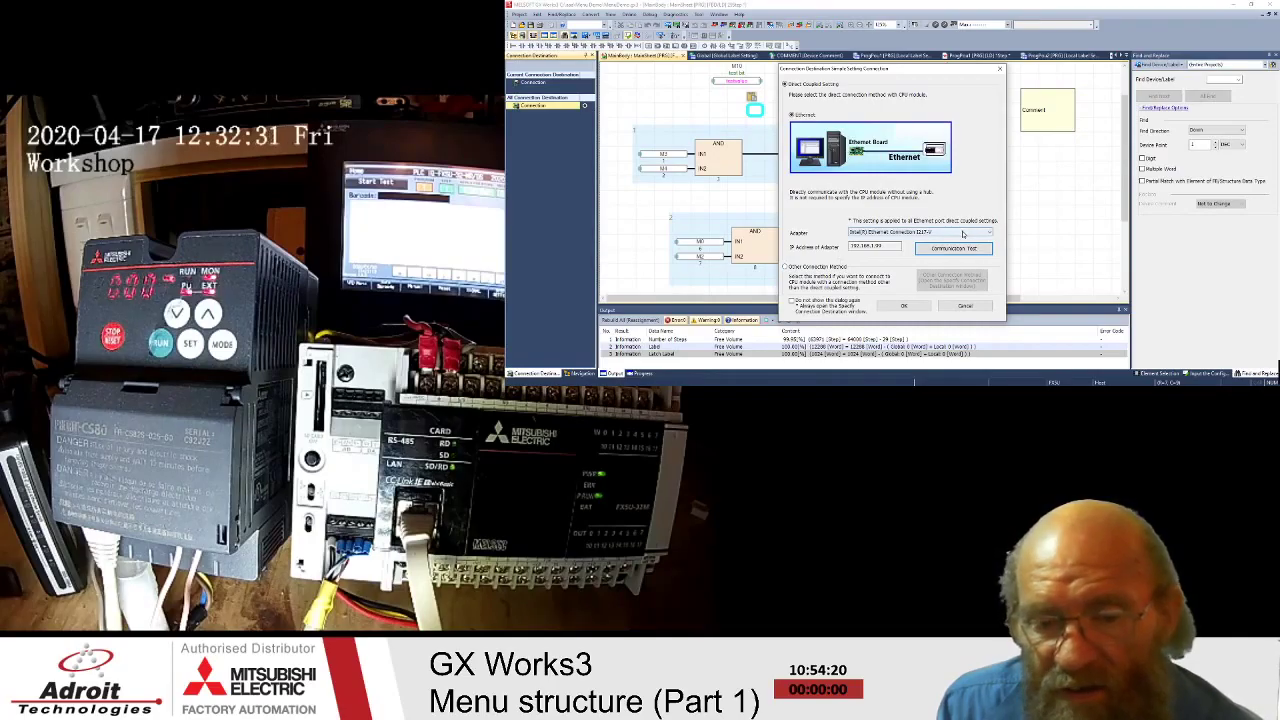
click(963, 234)
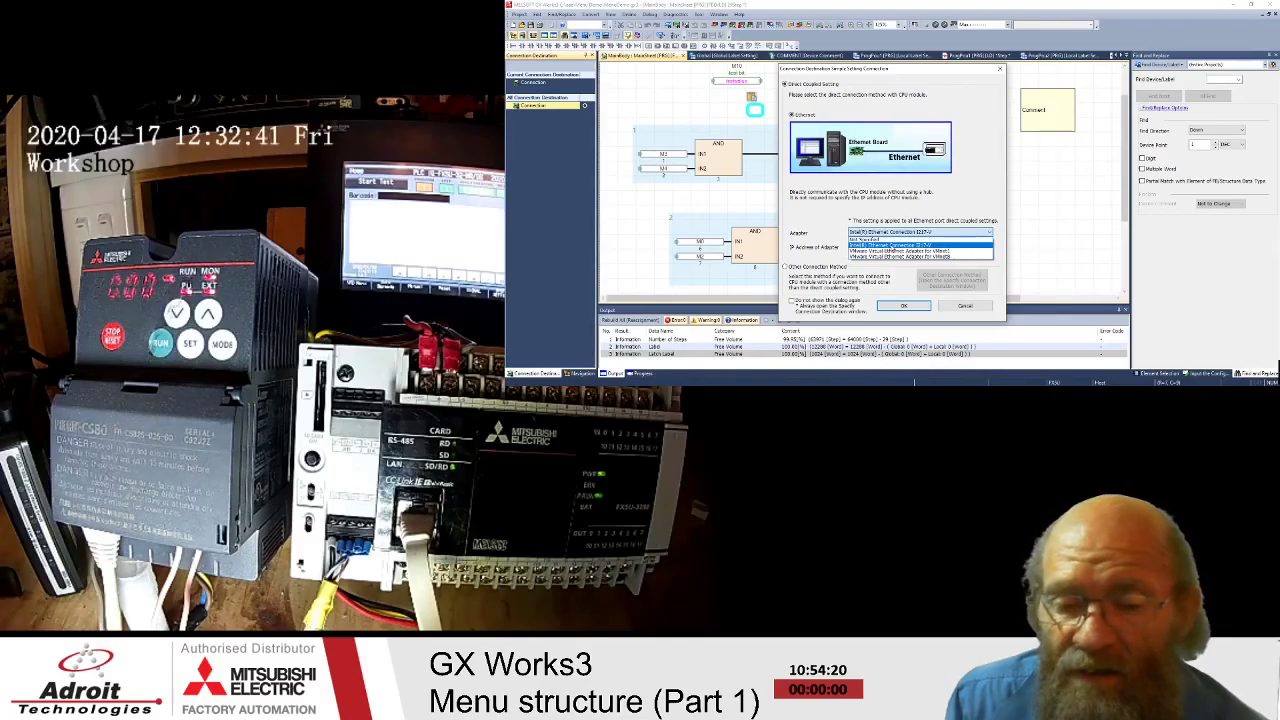
click(895, 244)
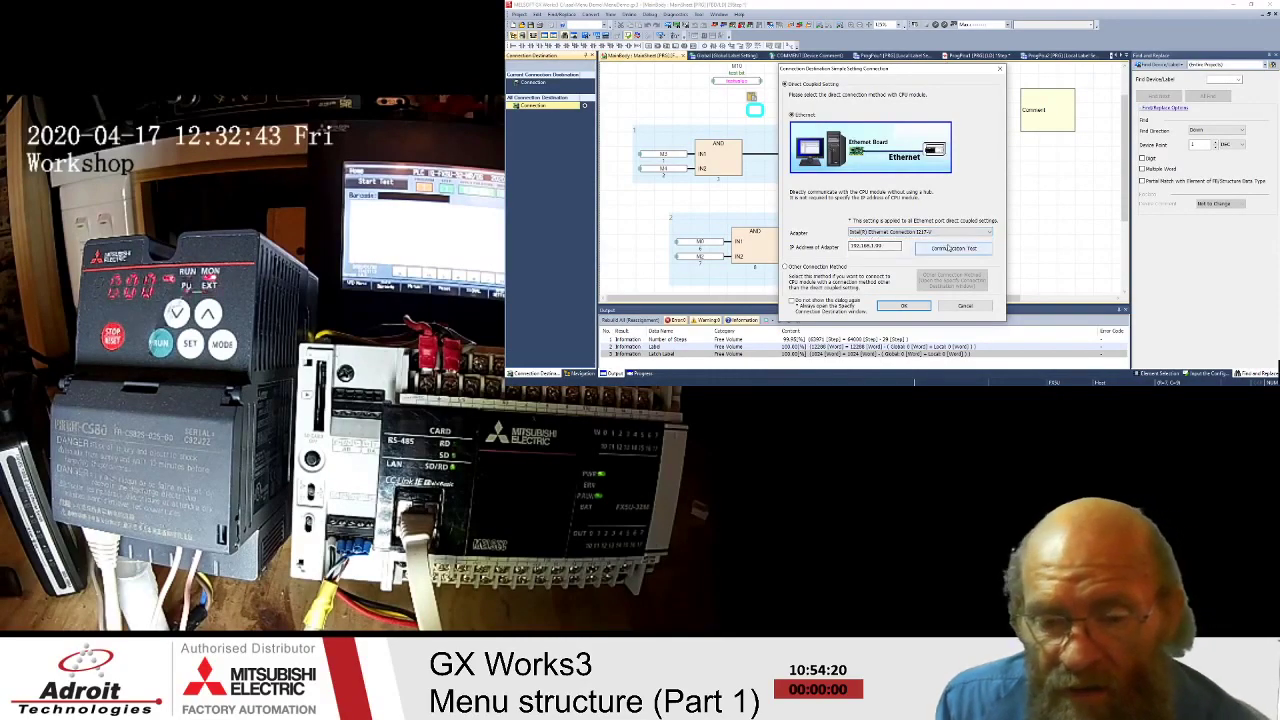
drag(908, 251, 850, 248)
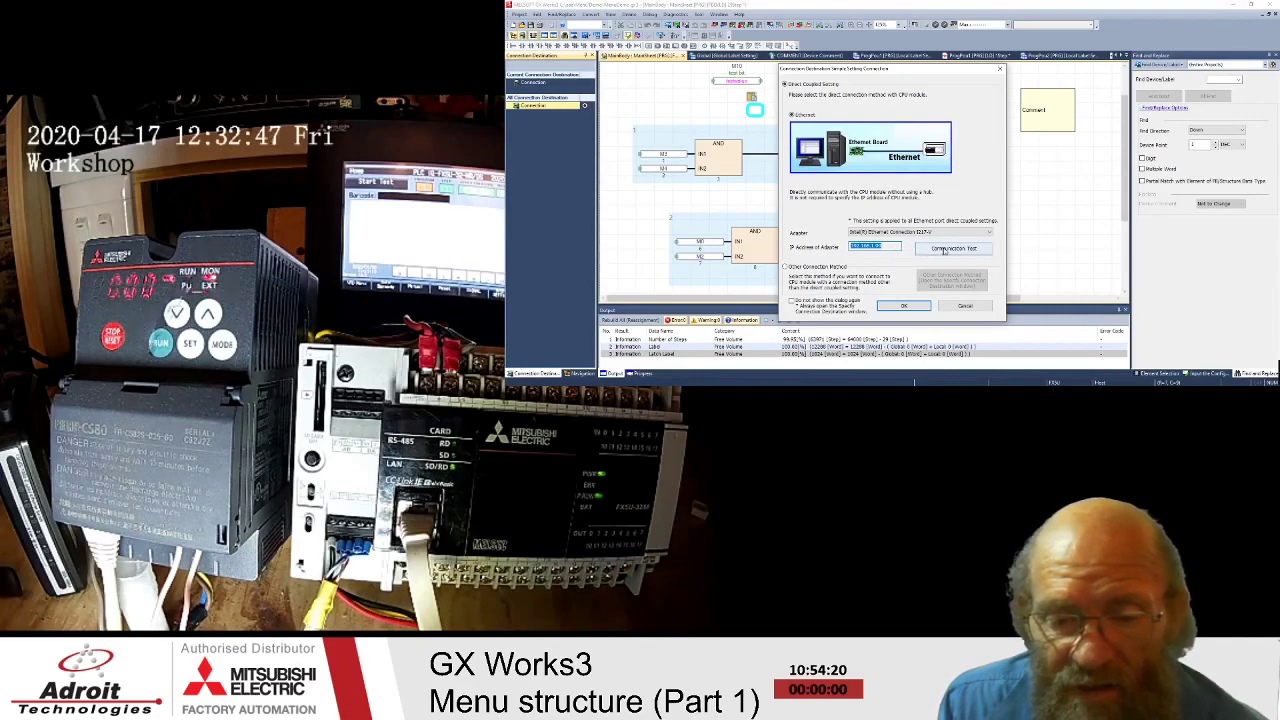
click(944, 250)
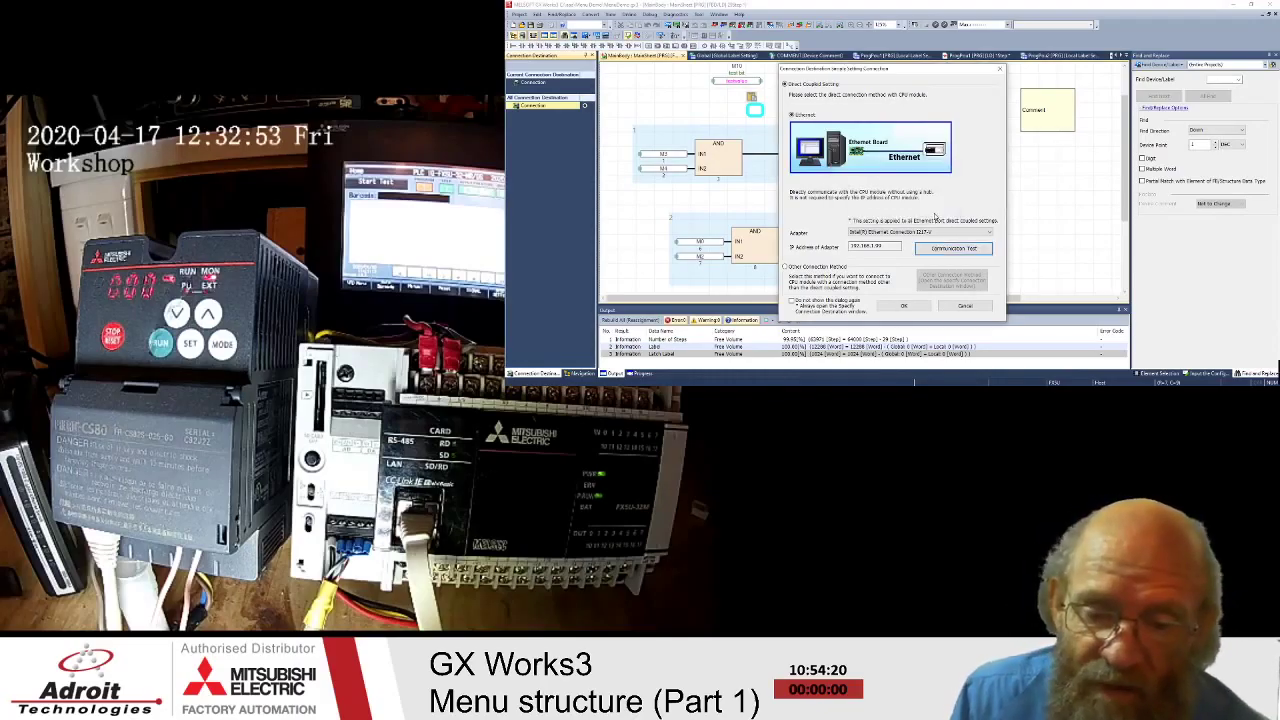
click(934, 215)
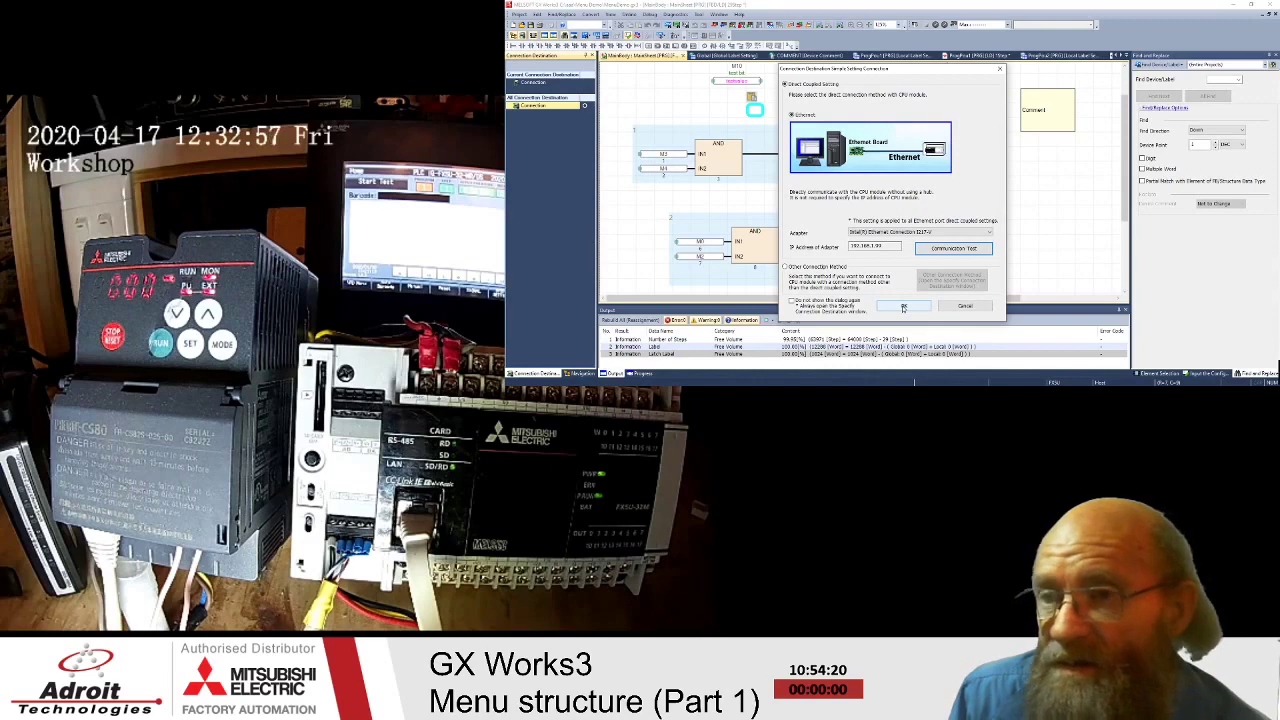
click(903, 307)
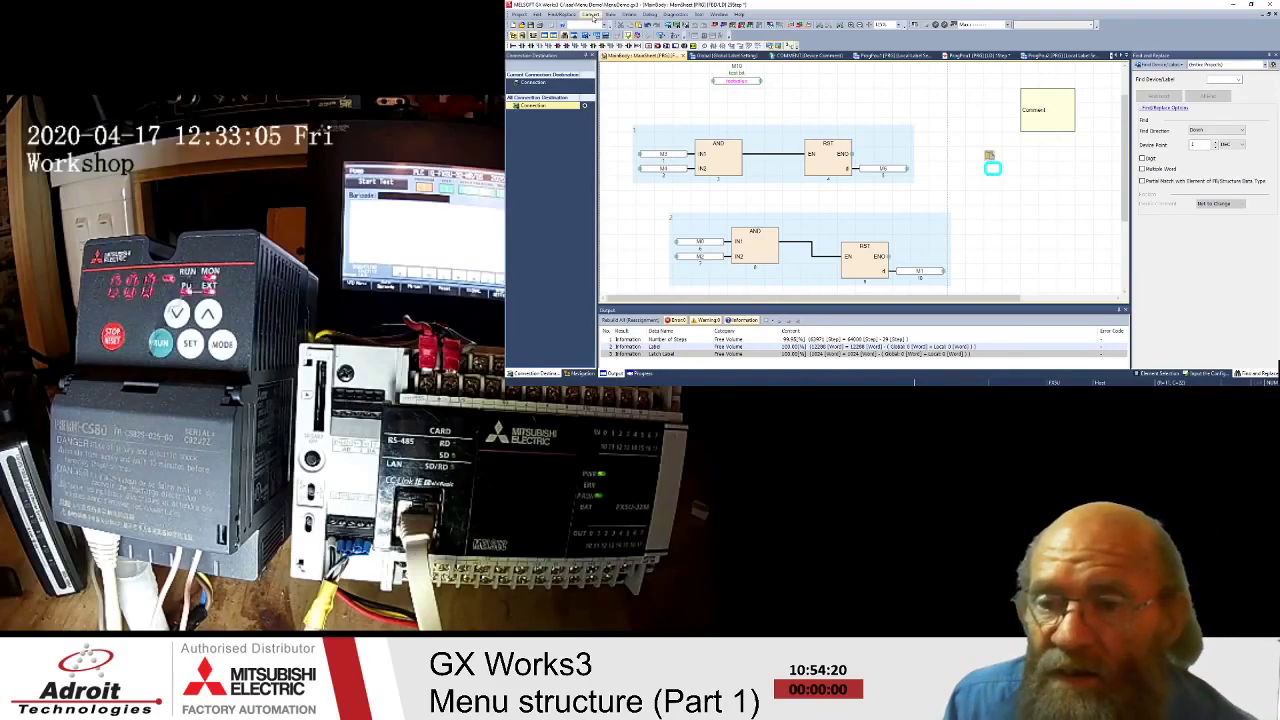
- Rebuild the entire project with Convert > Rebuild All
click(594, 16)
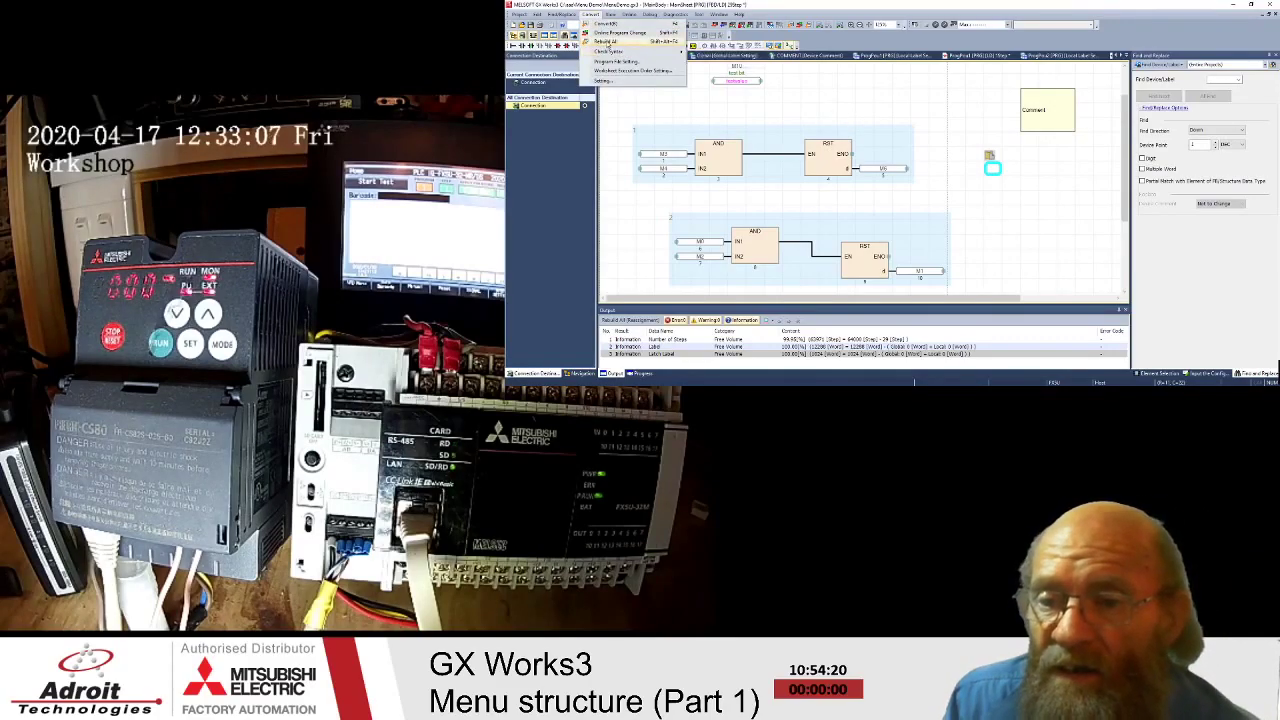
click(606, 41)
click(937, 248)
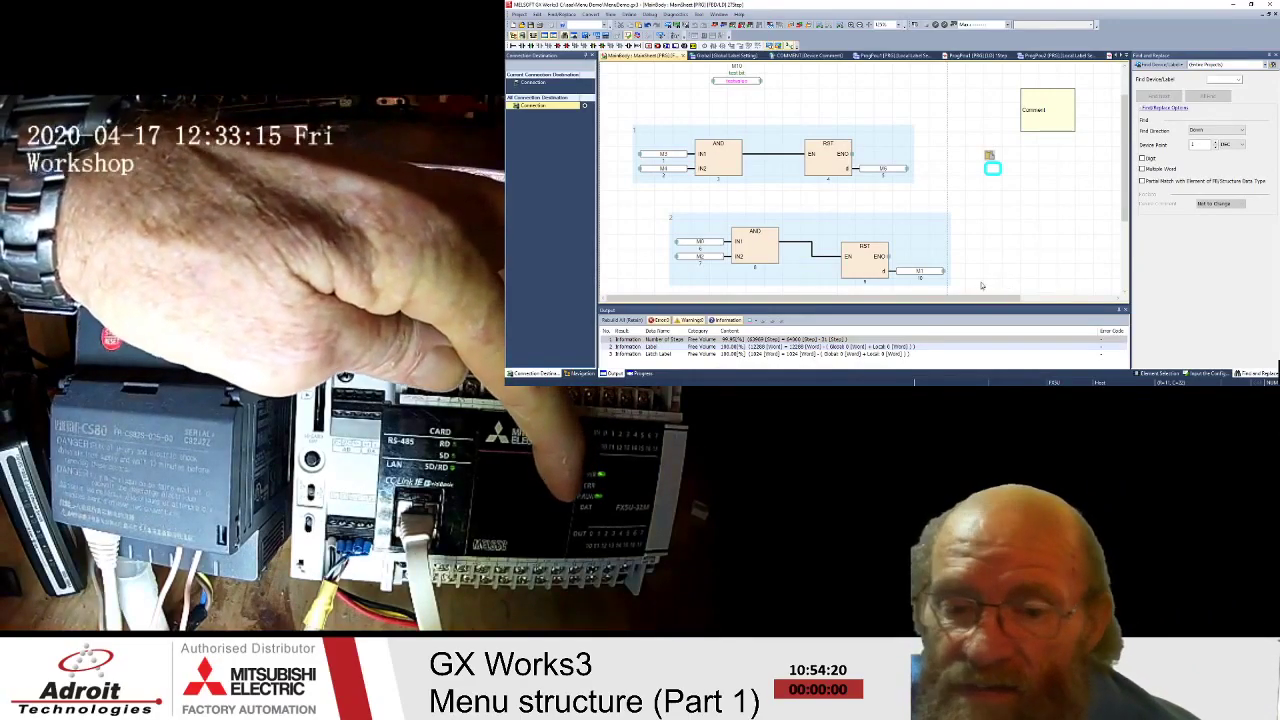
- Open the Write to PLC online data operation window from the Online menu
click(628, 14)
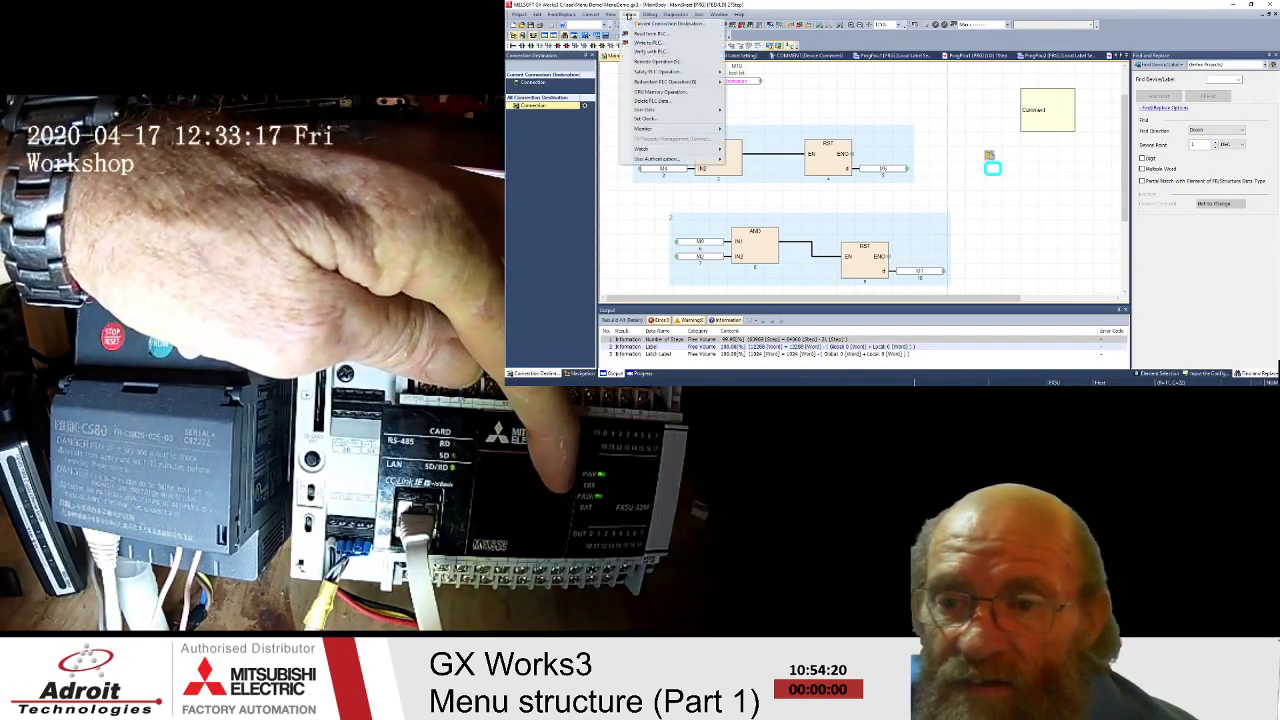
click(610, 14)
click(610, 14)
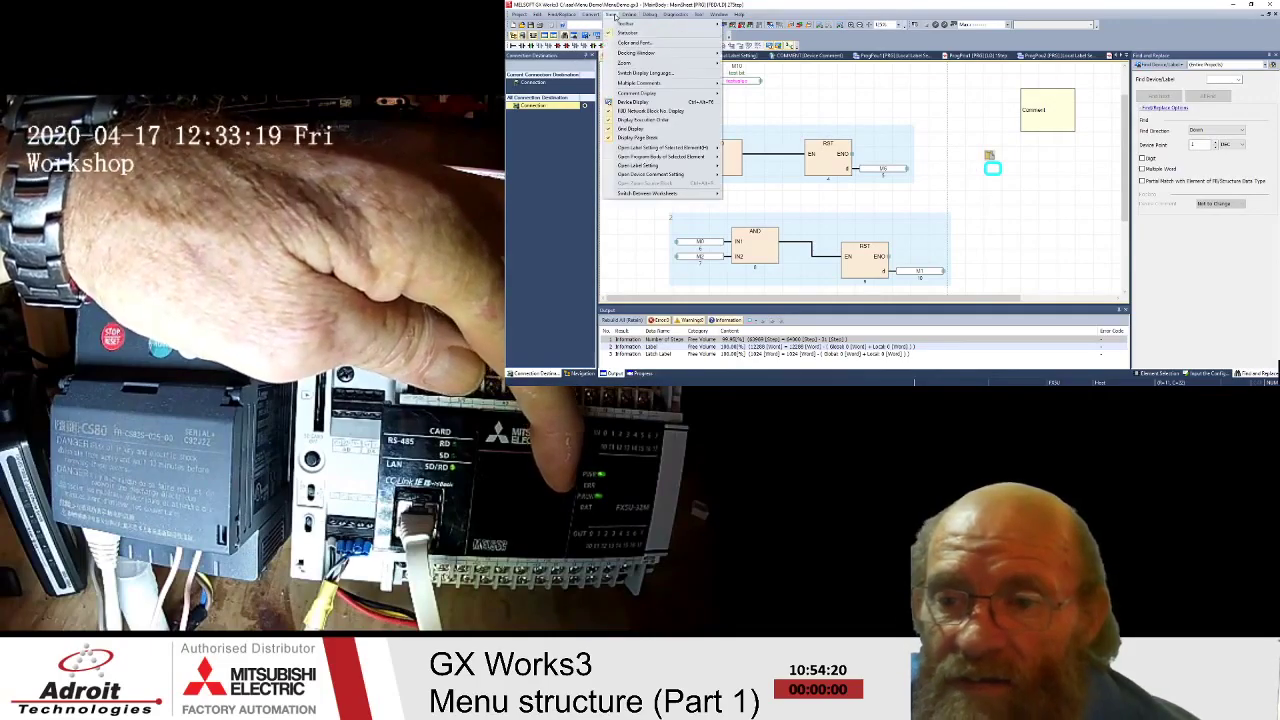
mouse_move(625, 16)
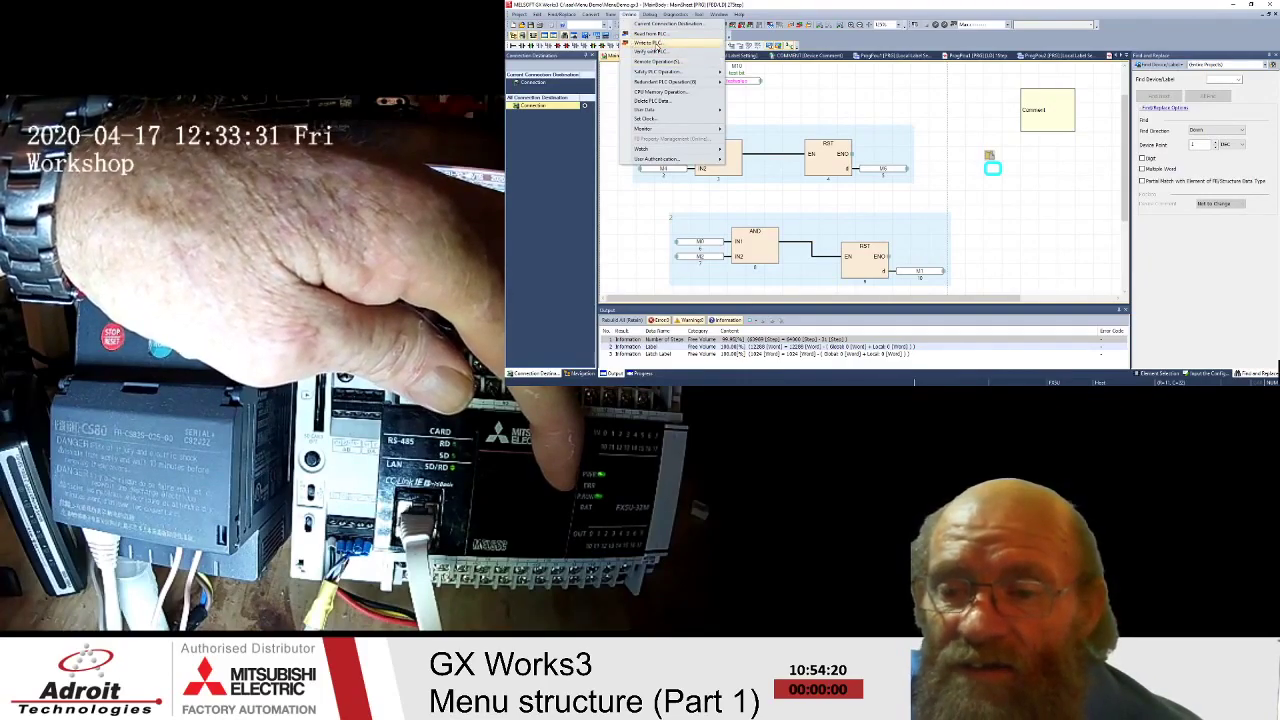
click(991, 165)
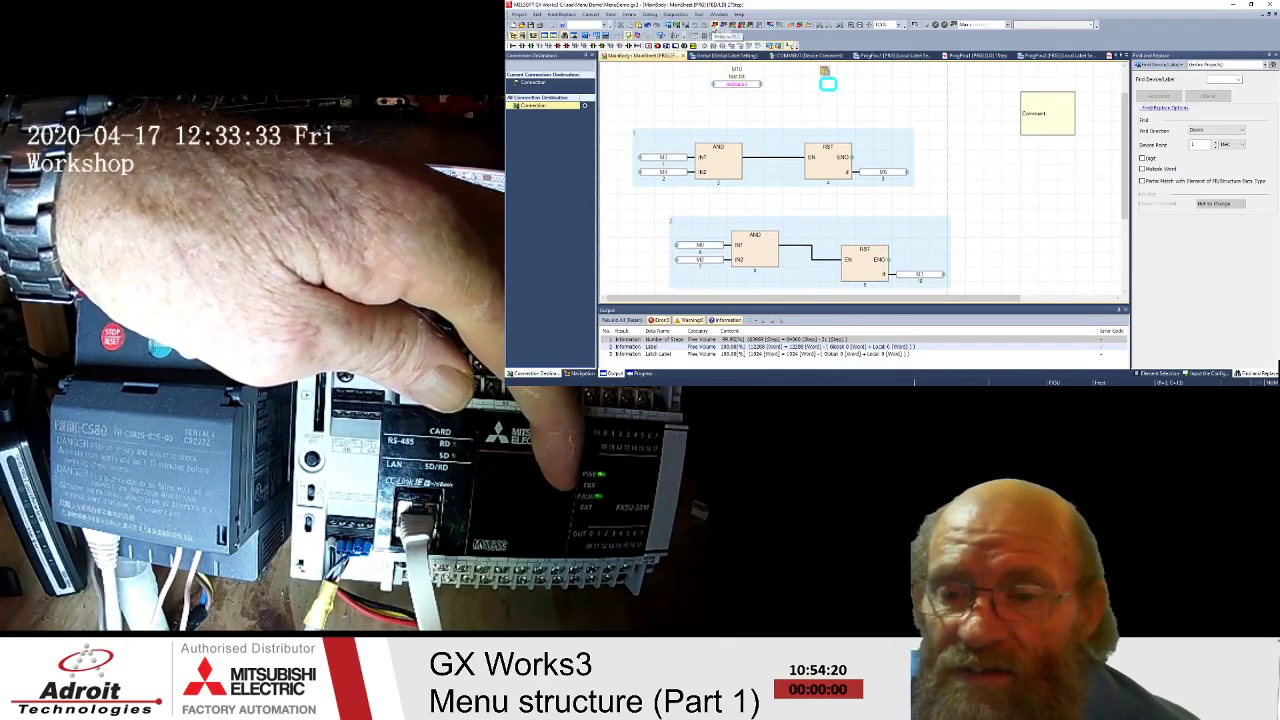
click(630, 14)
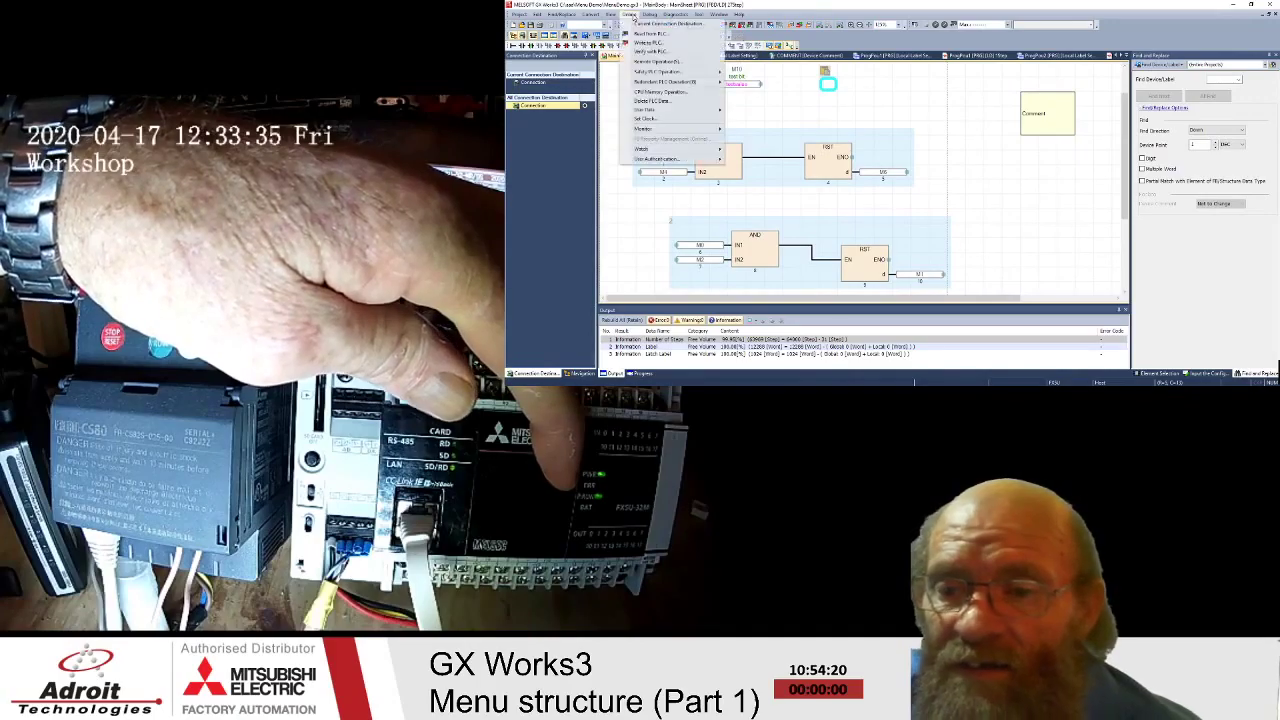
mouse_move(665, 16)
key(Escape)
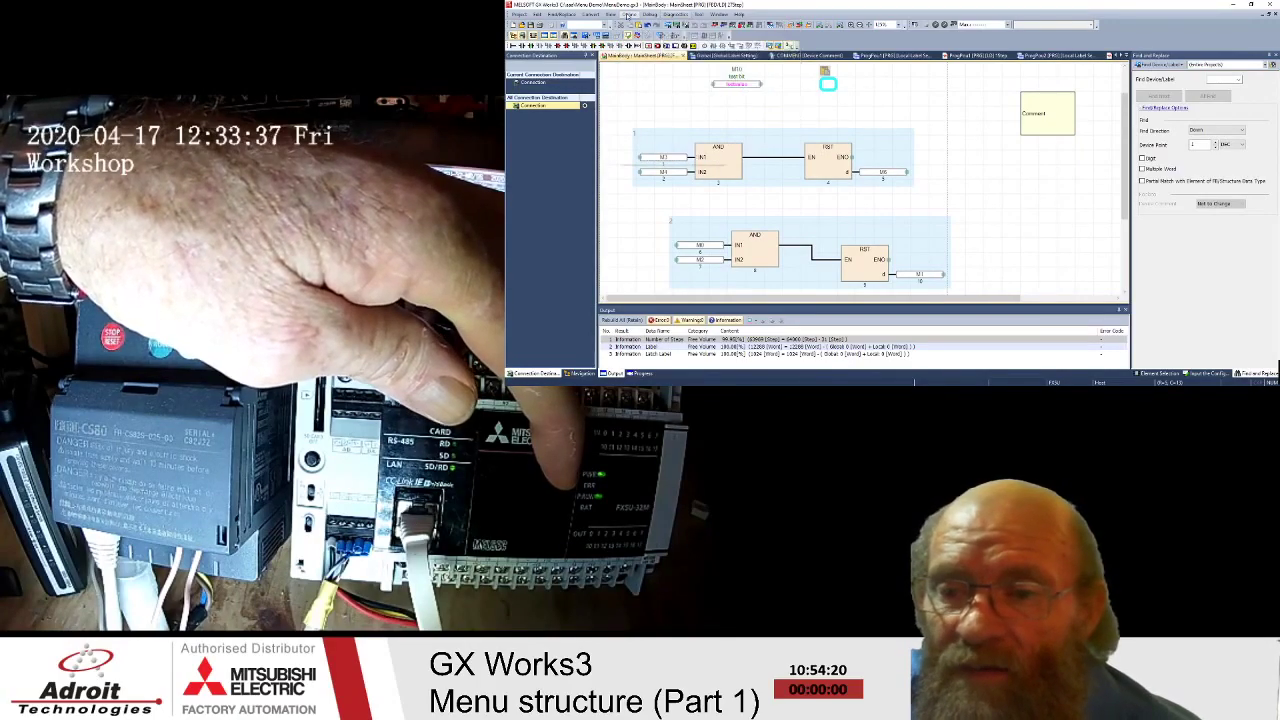
click(629, 14)
key(Escape)
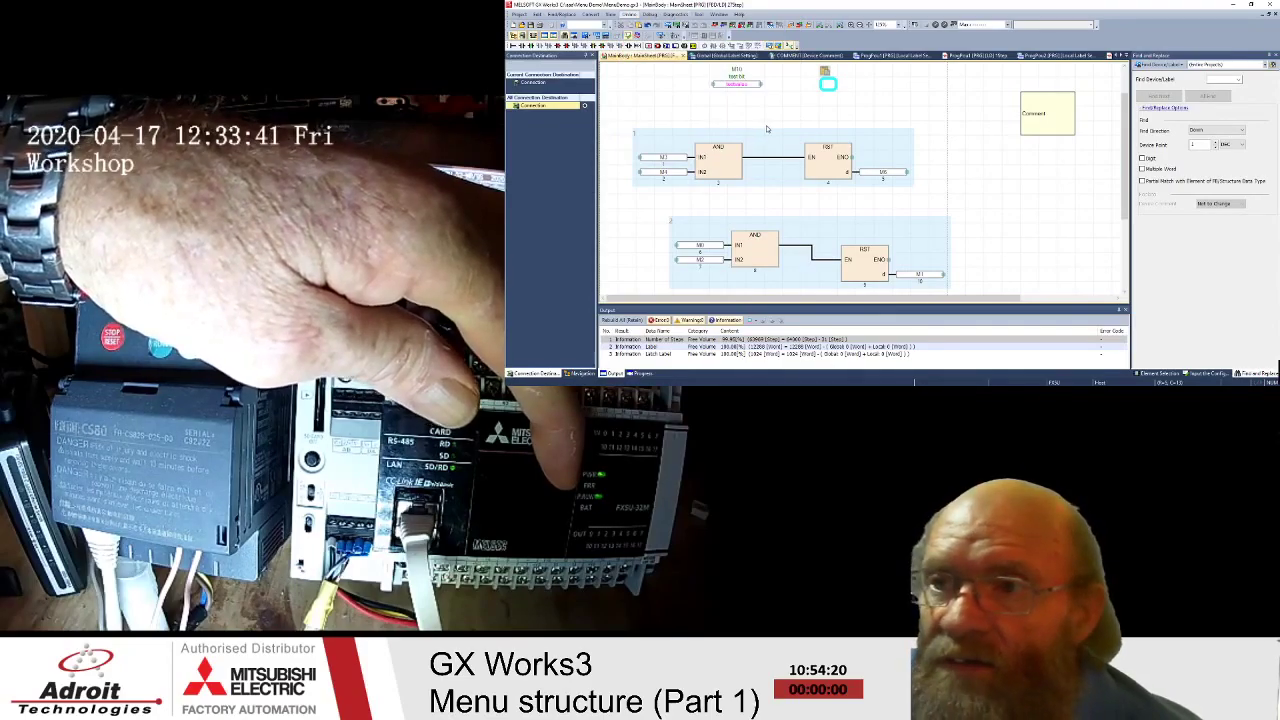
key(Return)
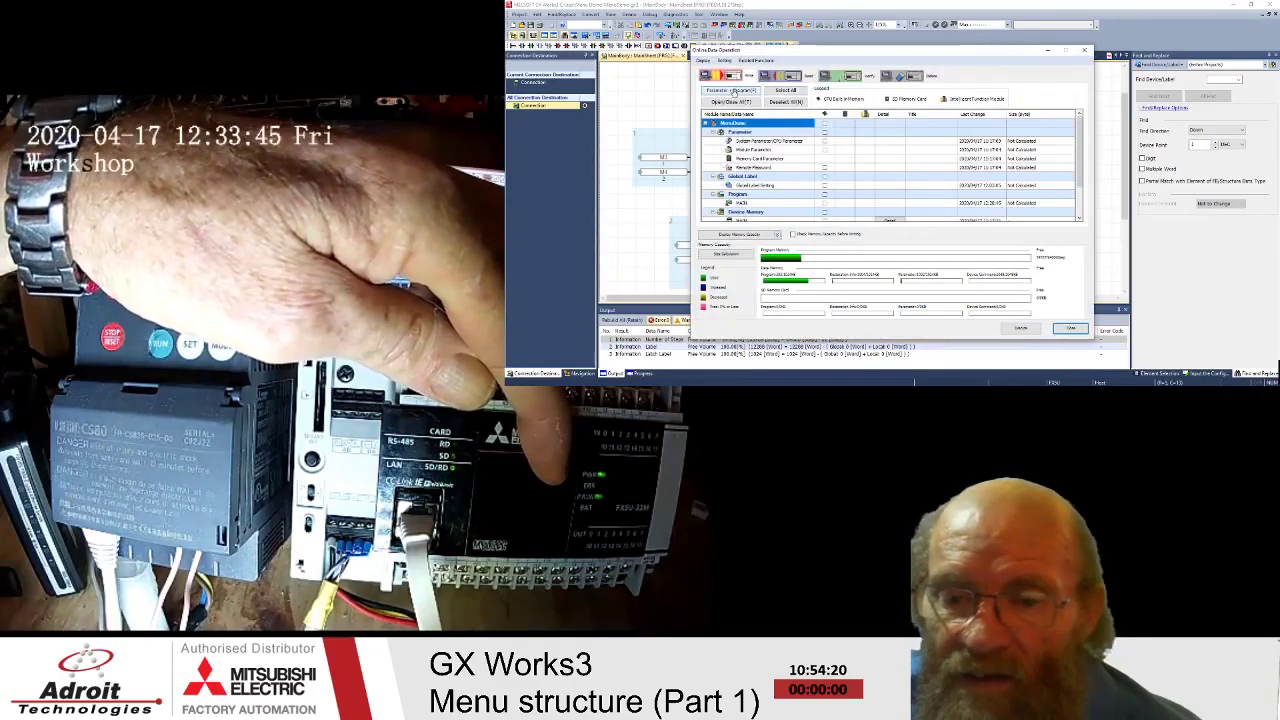
- Delete all parameters and programs from the PLC, allowing remote STOP and then RUN
click(733, 91)
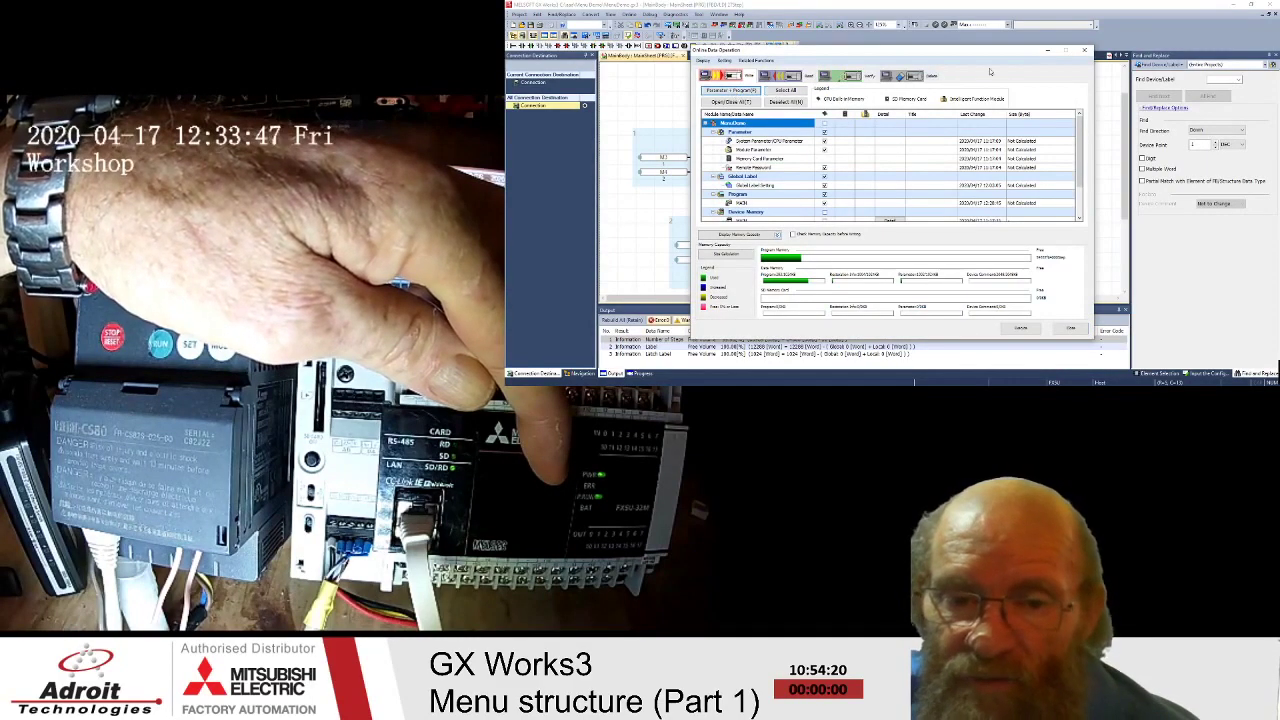
click(902, 76)
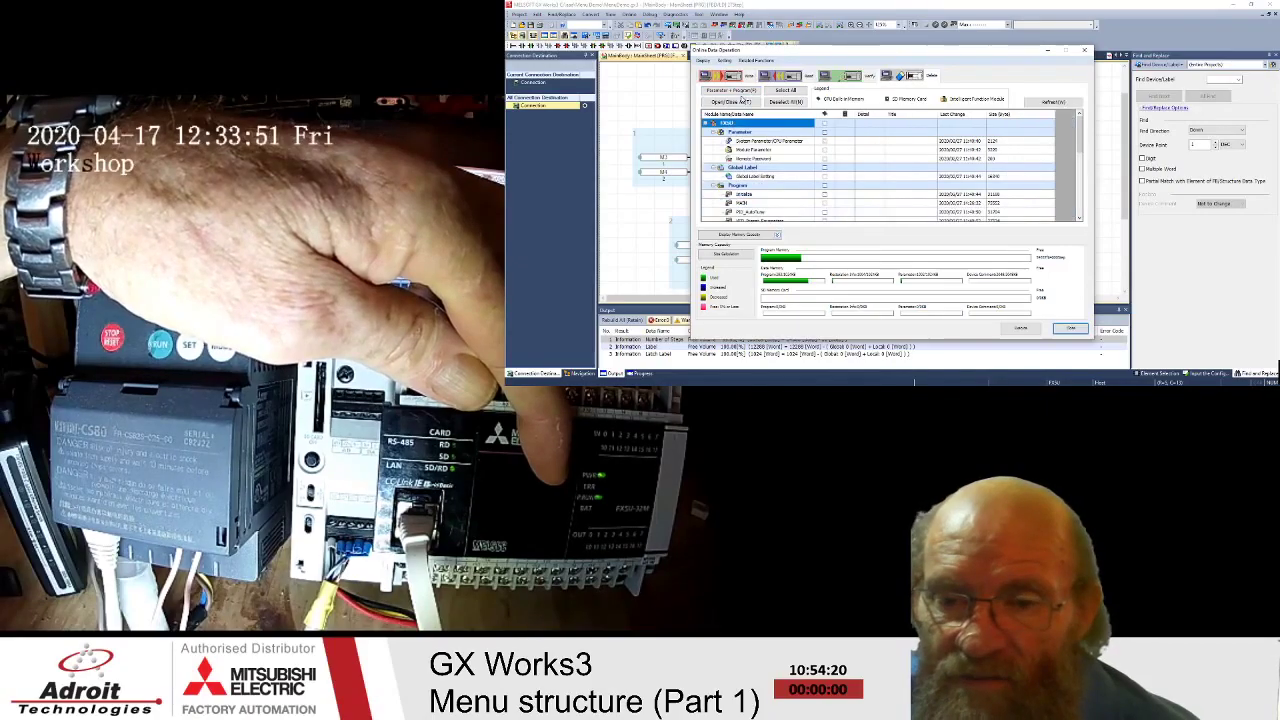
click(740, 94)
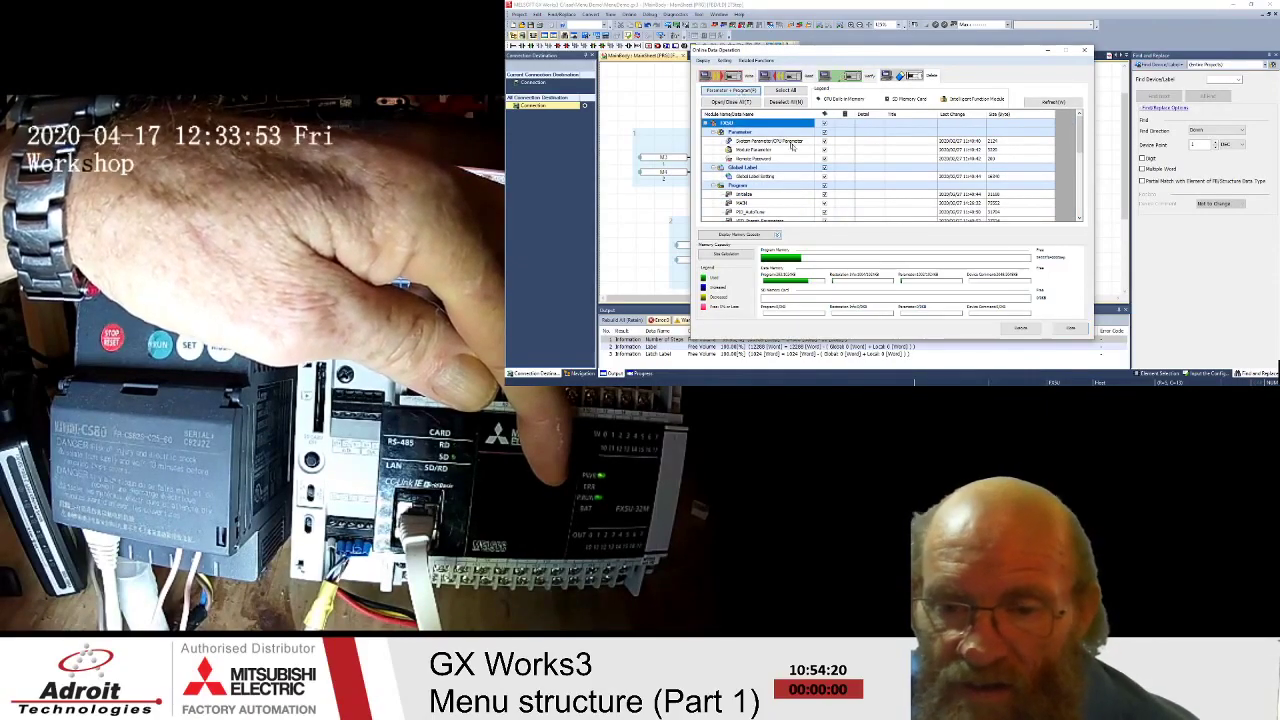
click(1021, 327)
click(918, 224)
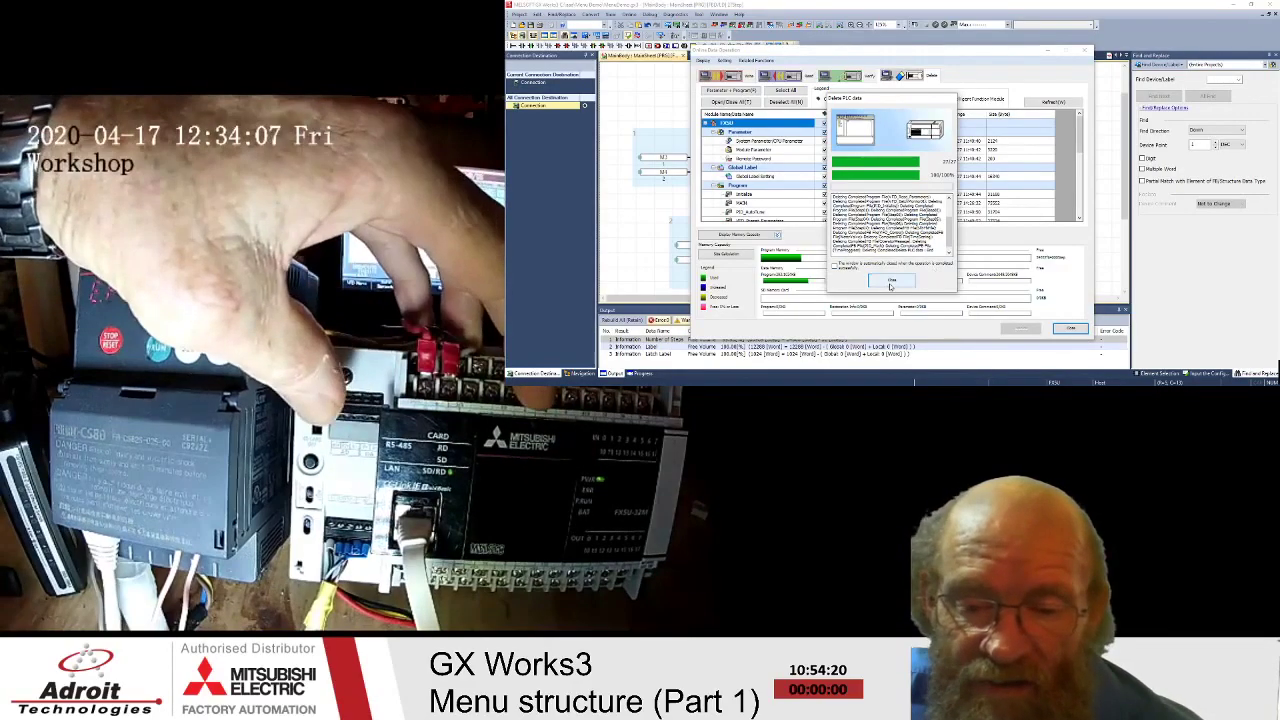
click(892, 280)
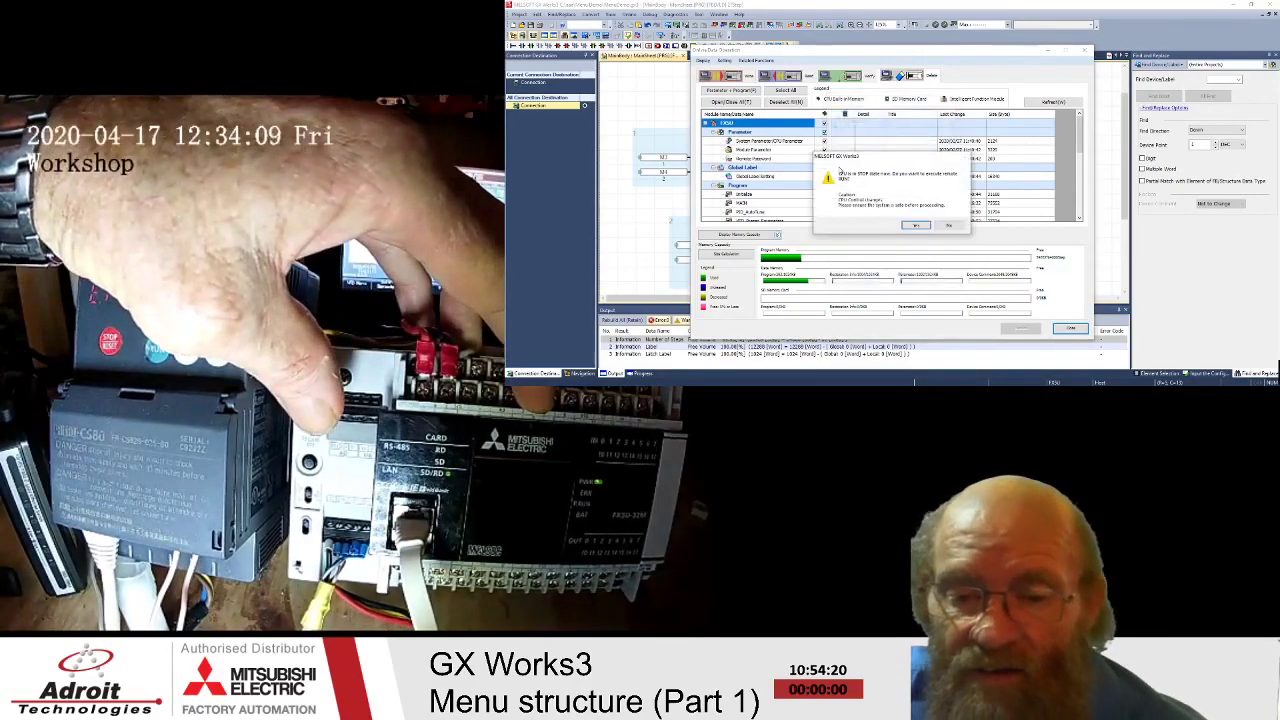
click(917, 226)
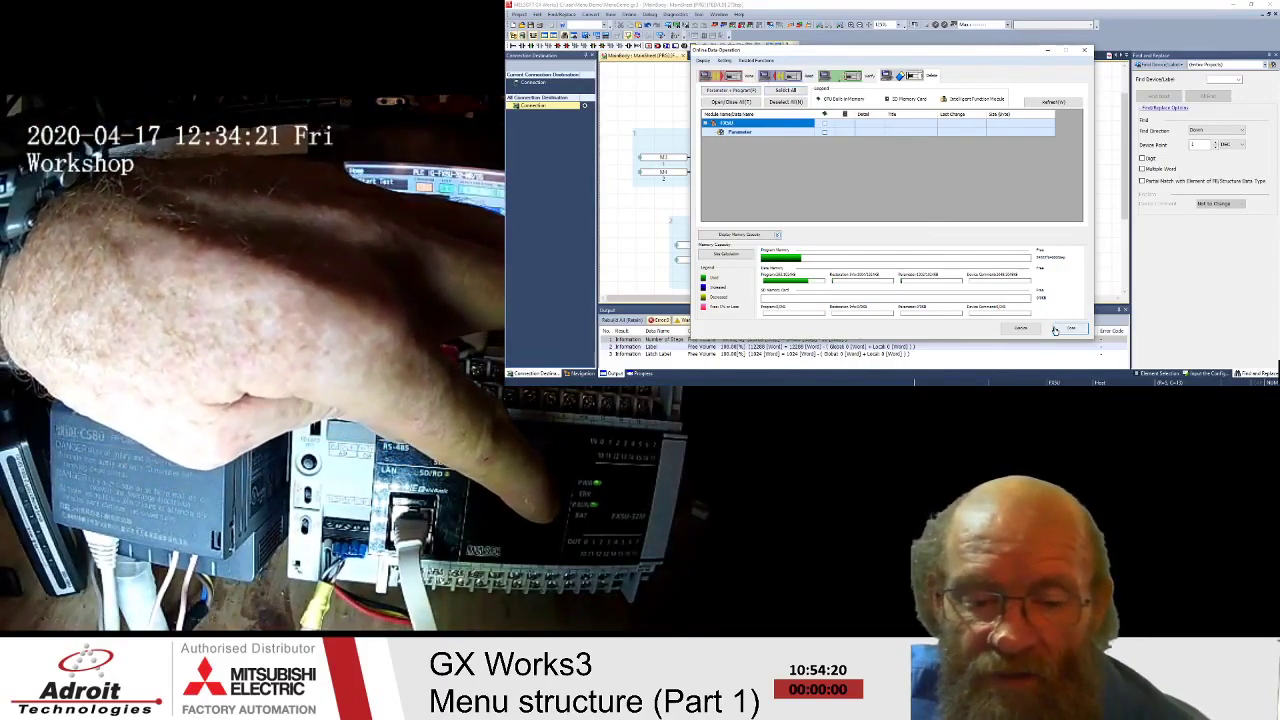
click(733, 78)
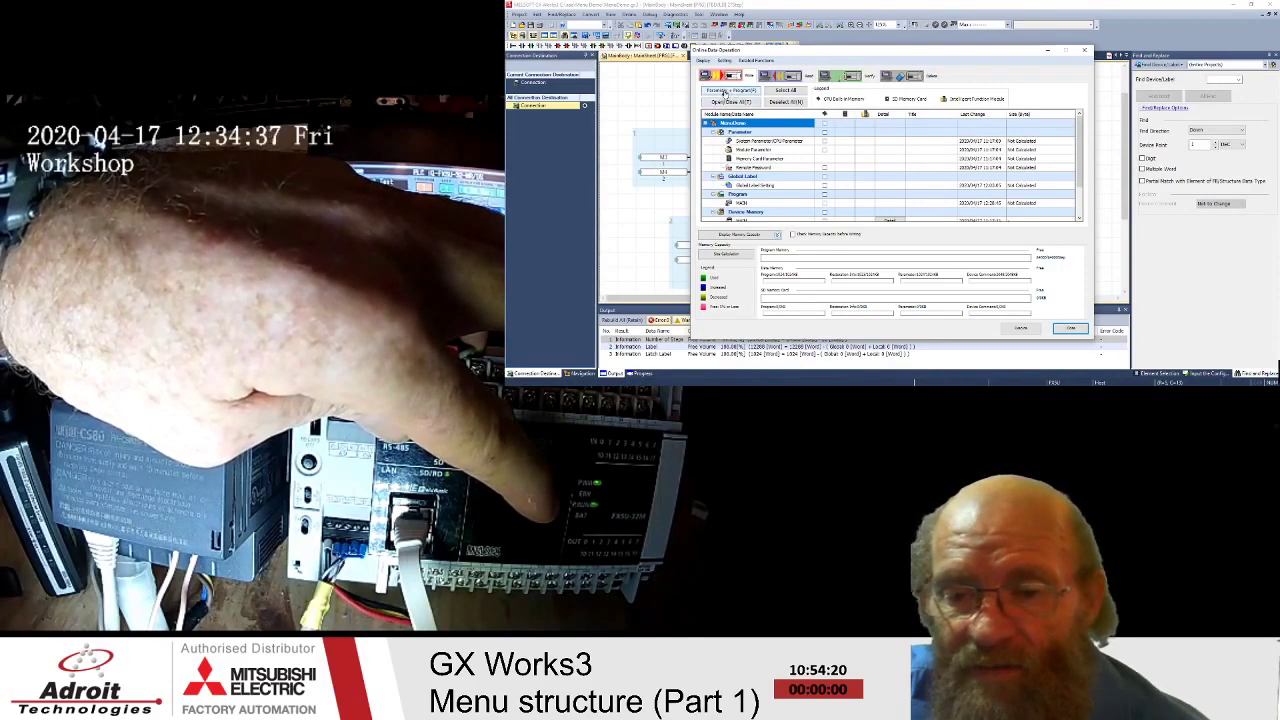
- Select the parameters, global labels and program for writing and review the memory capacity usage
click(726, 91)
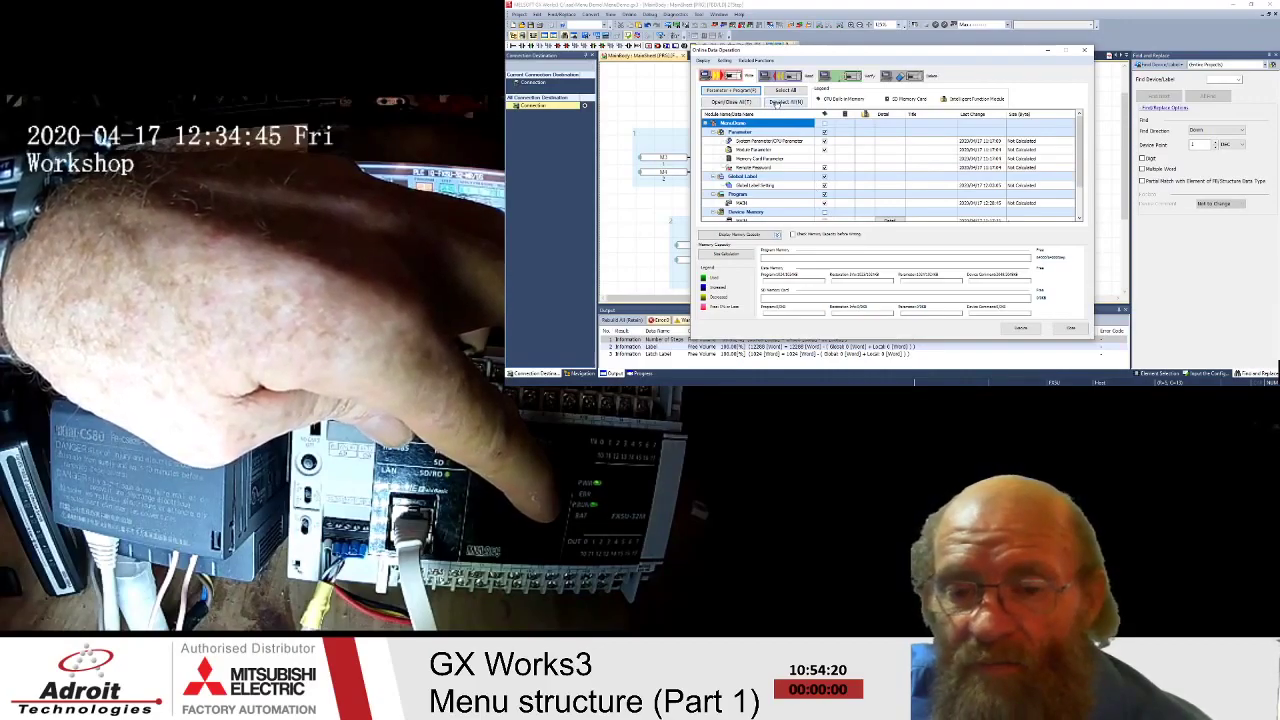
click(777, 103)
click(824, 132)
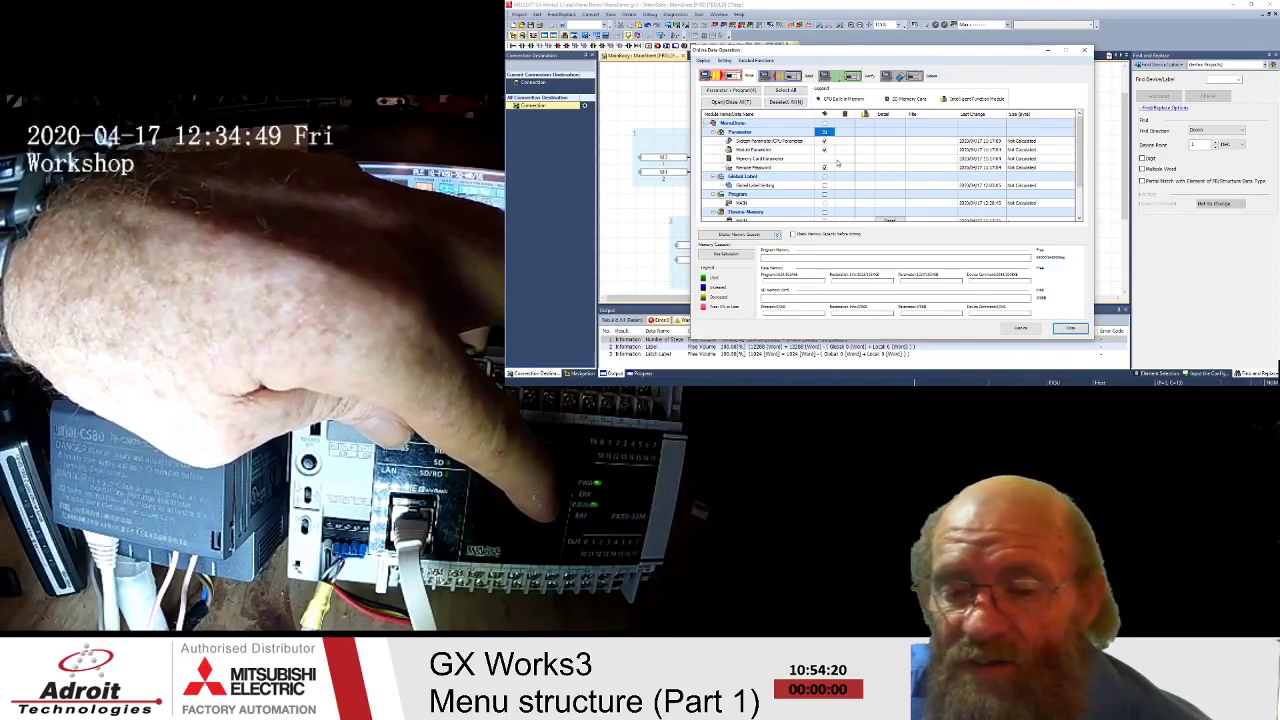
click(734, 91)
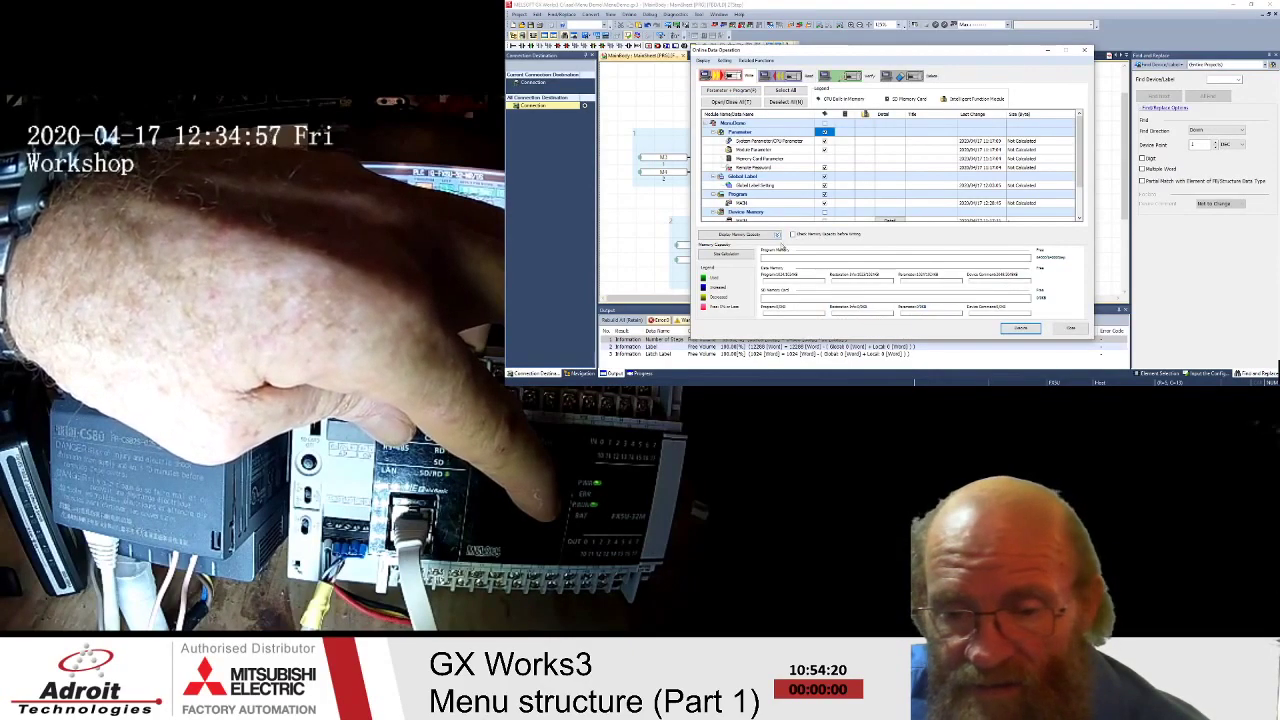
click(766, 236)
click(766, 236)
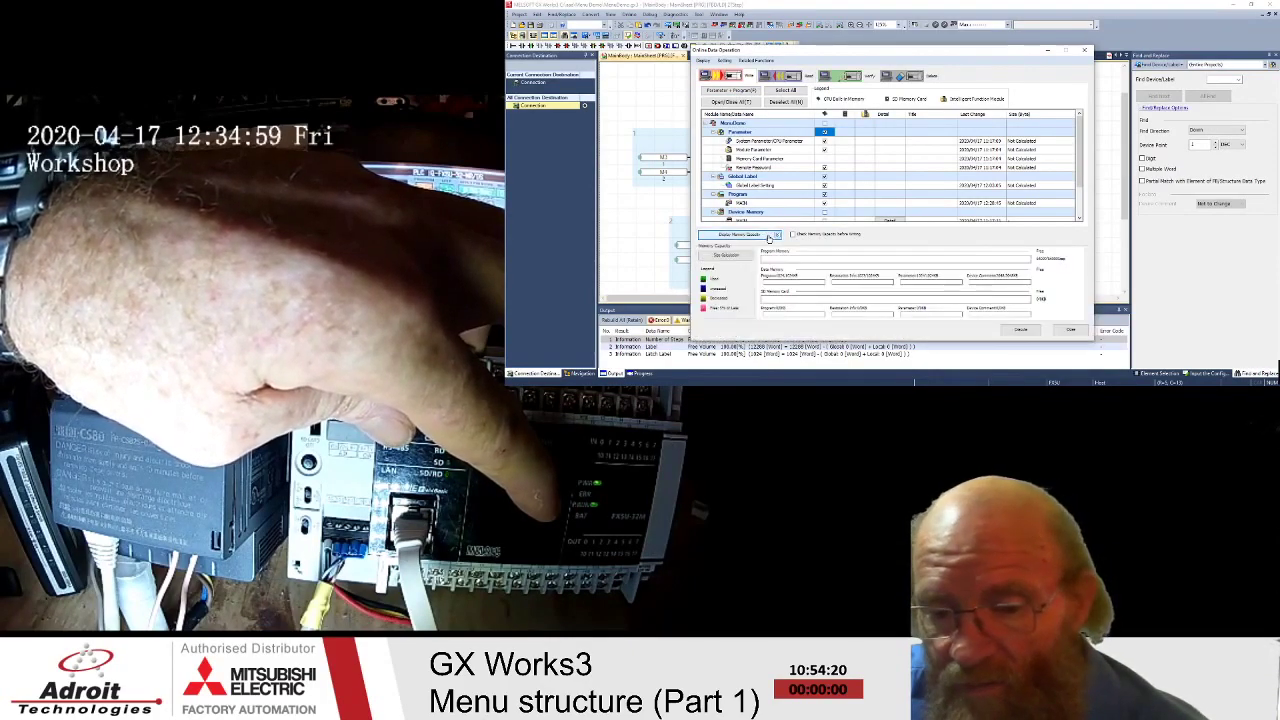
click(769, 237)
click(769, 237)
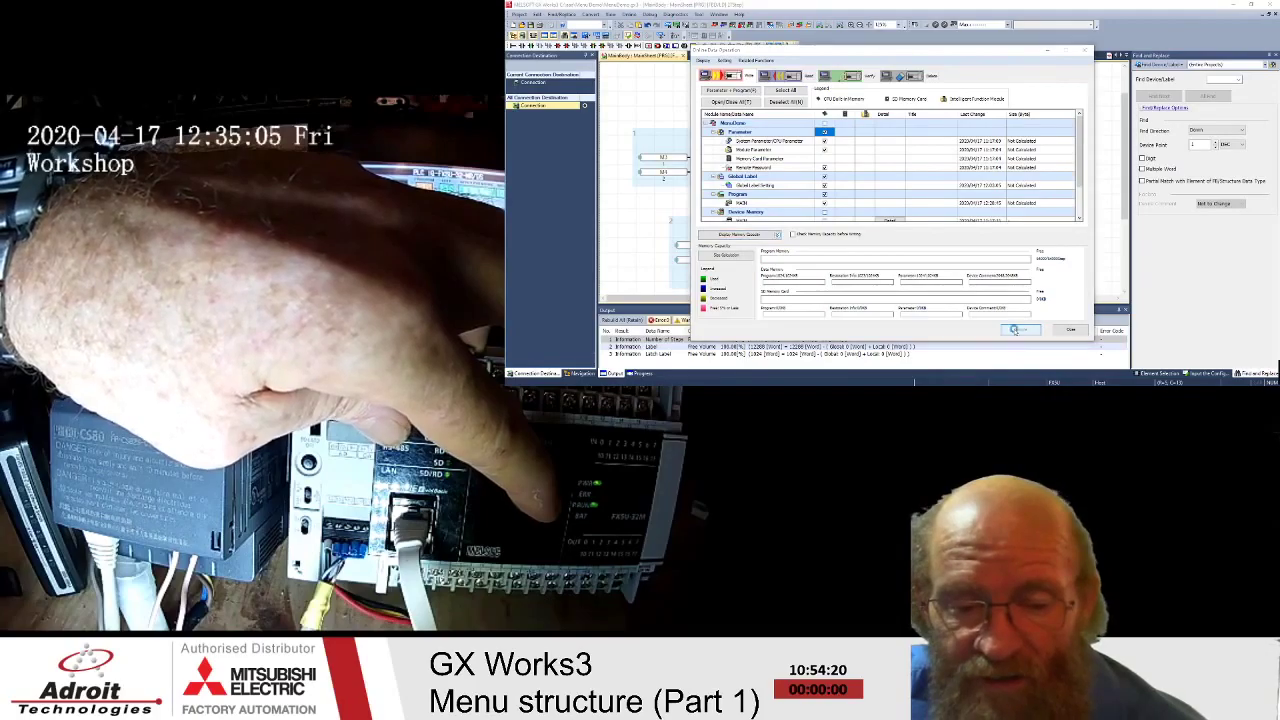
- Execute the write with remote STOP, acknowledging the CPU reset reminder and Completed message
click(1016, 331)
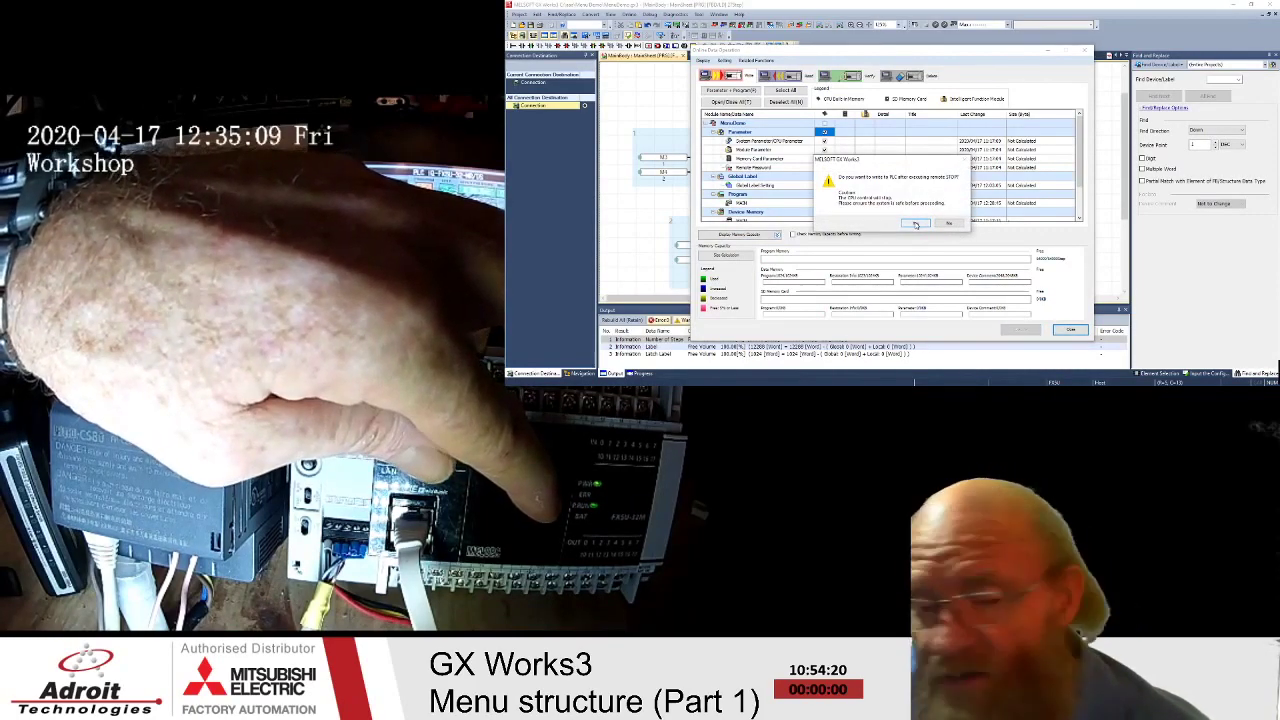
click(915, 224)
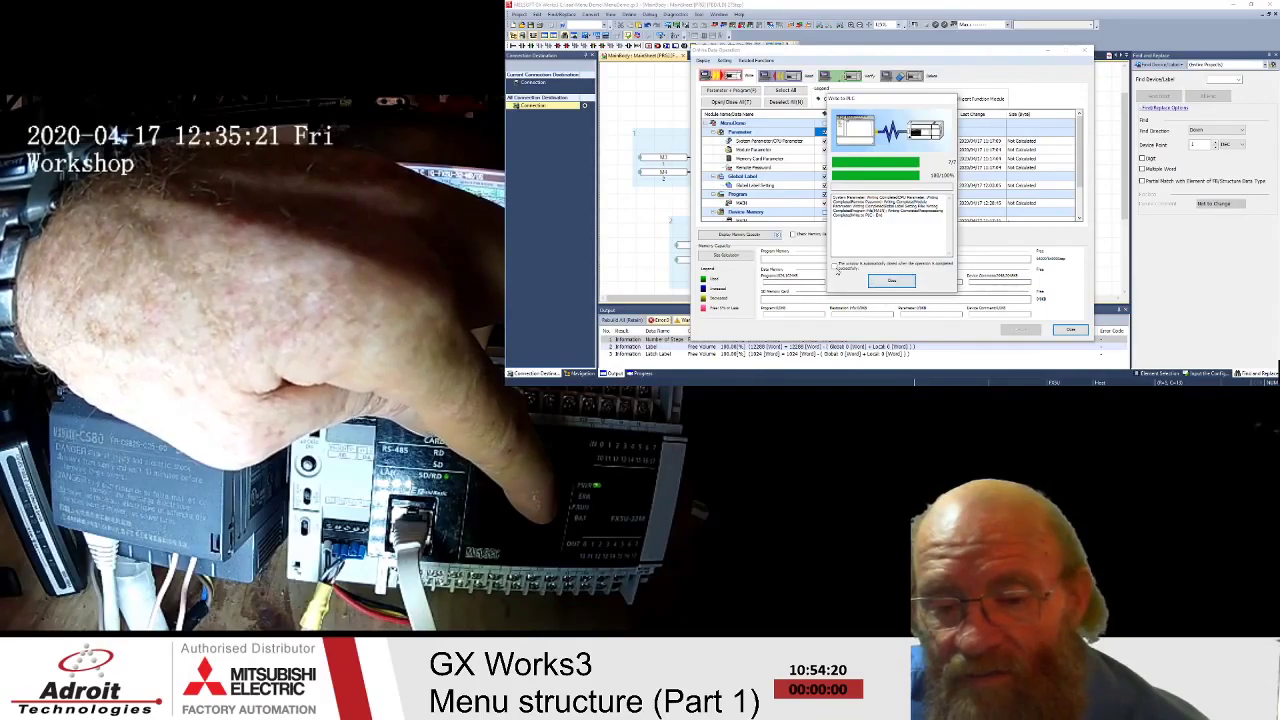
click(835, 267)
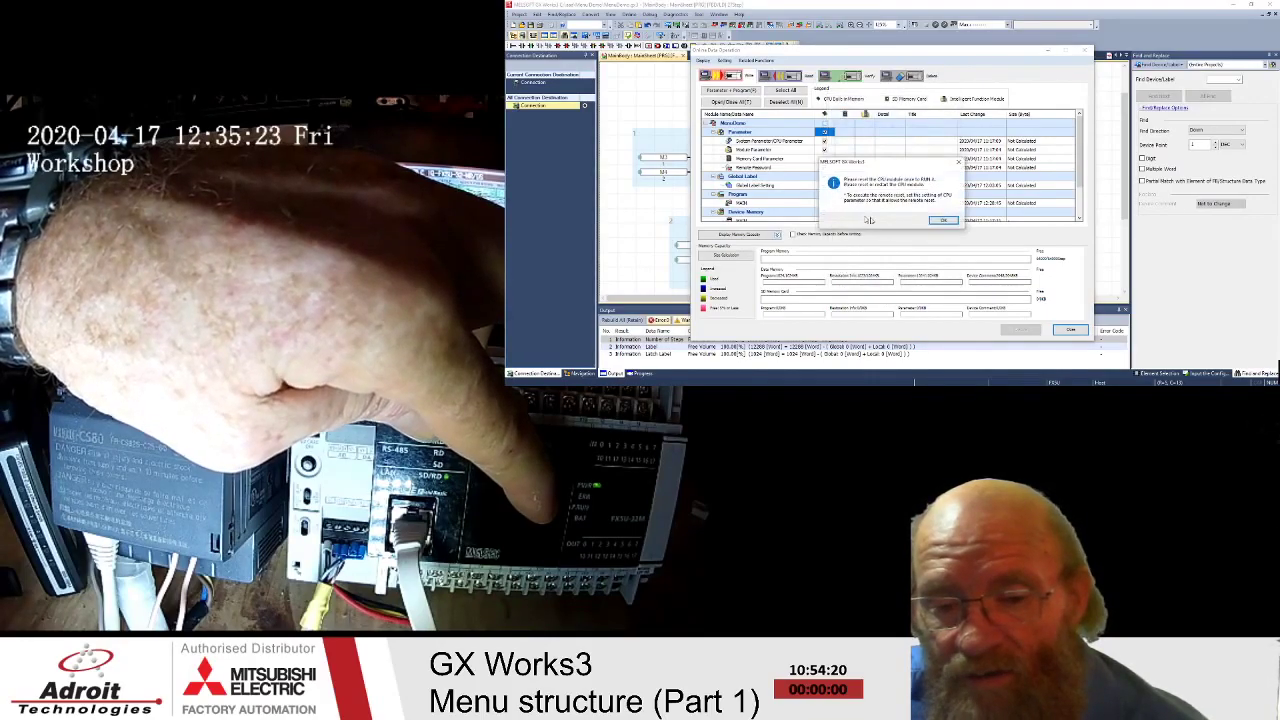
click(944, 220)
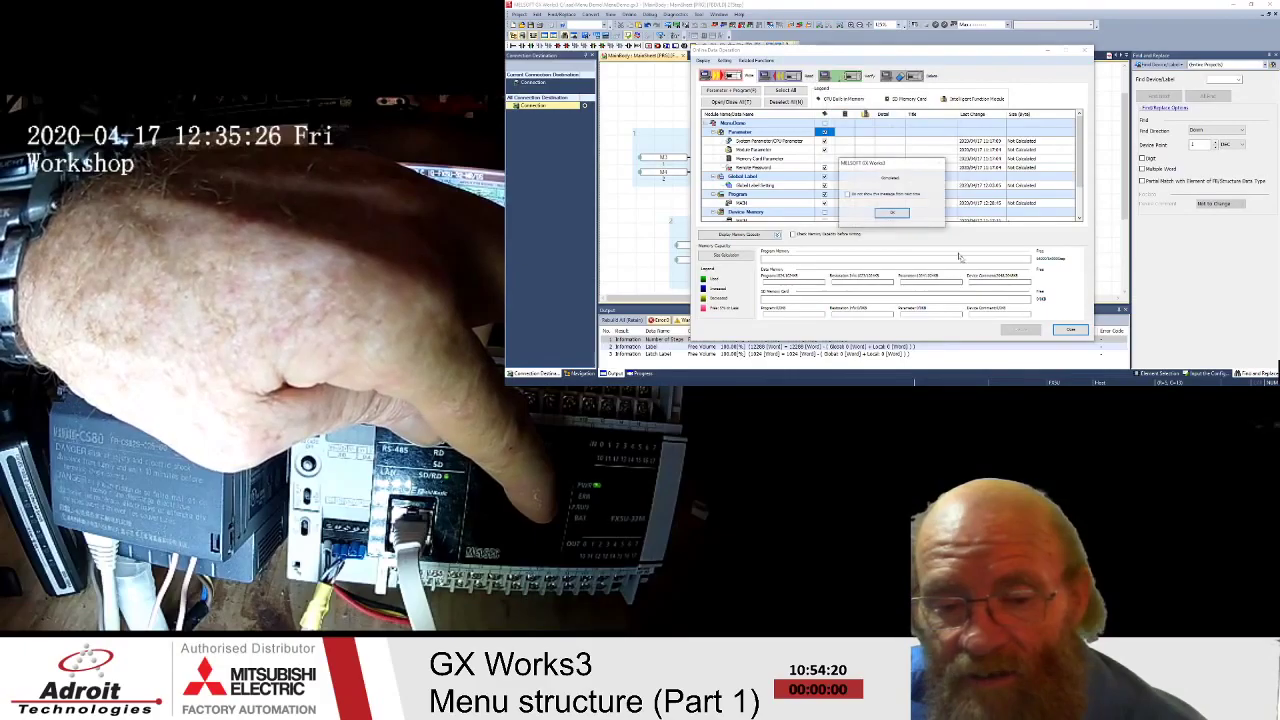
click(888, 214)
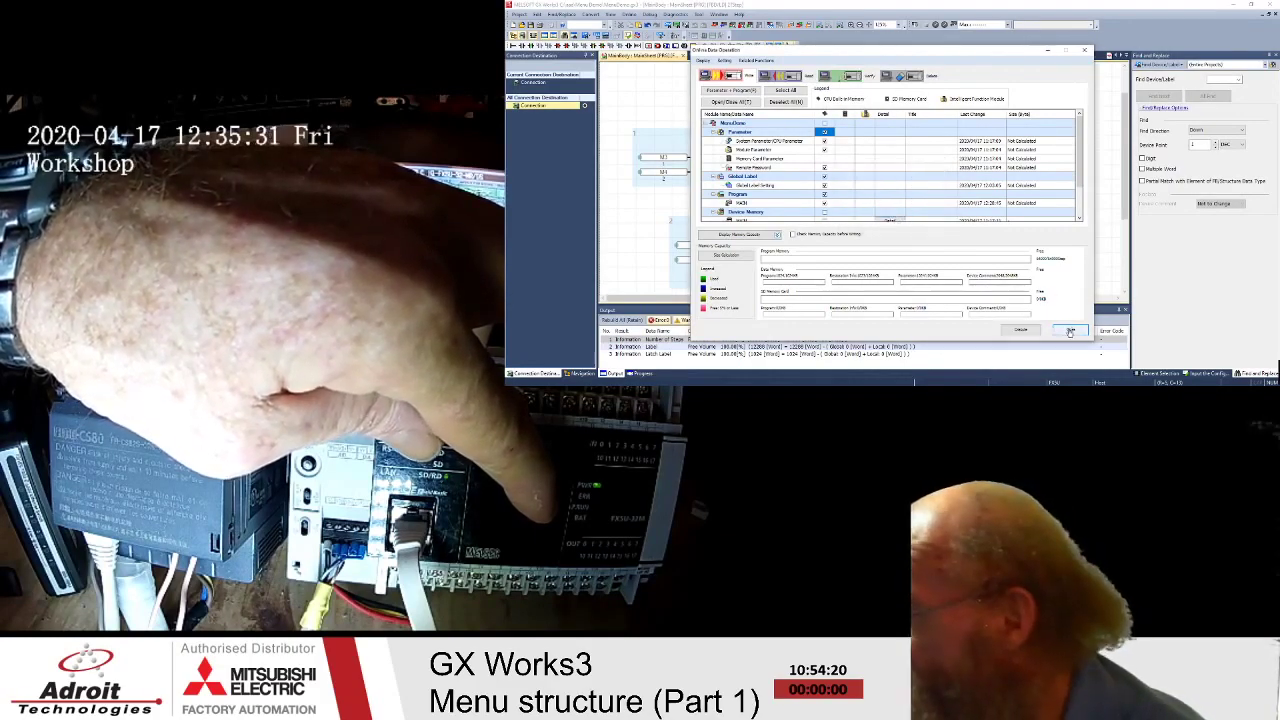
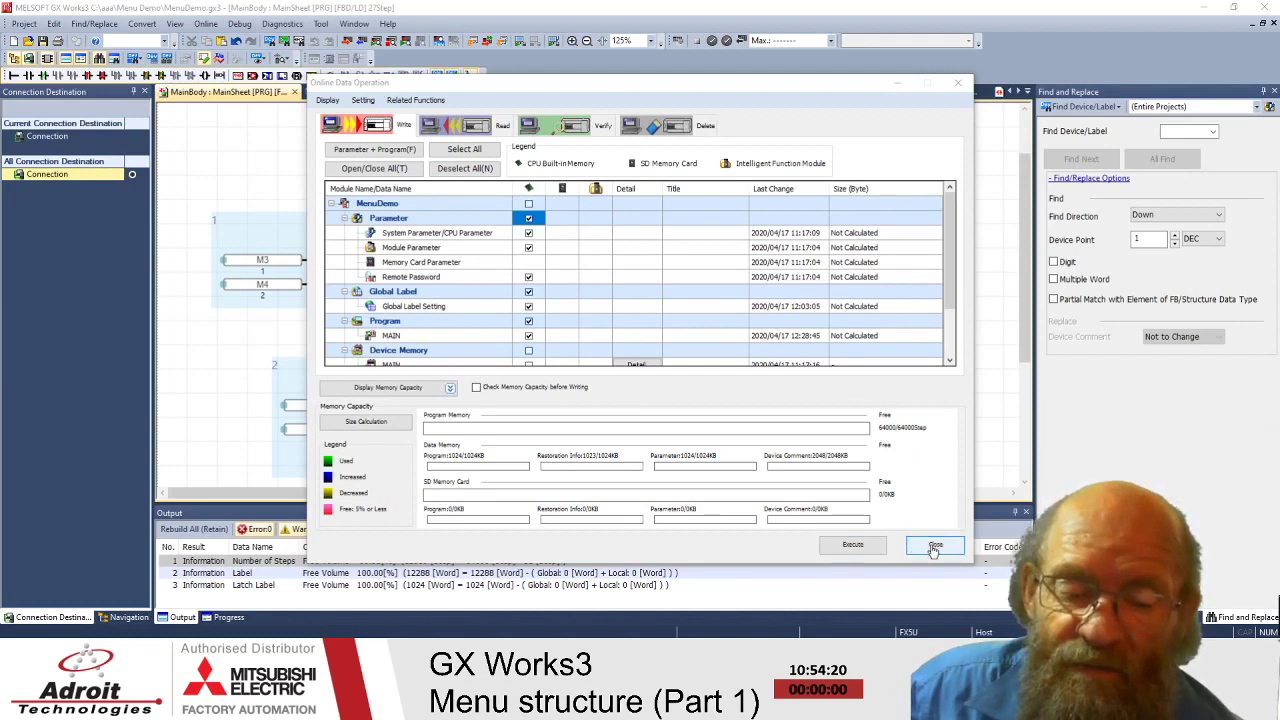
- Close the Online Data Operation window without writing again
click(933, 547)
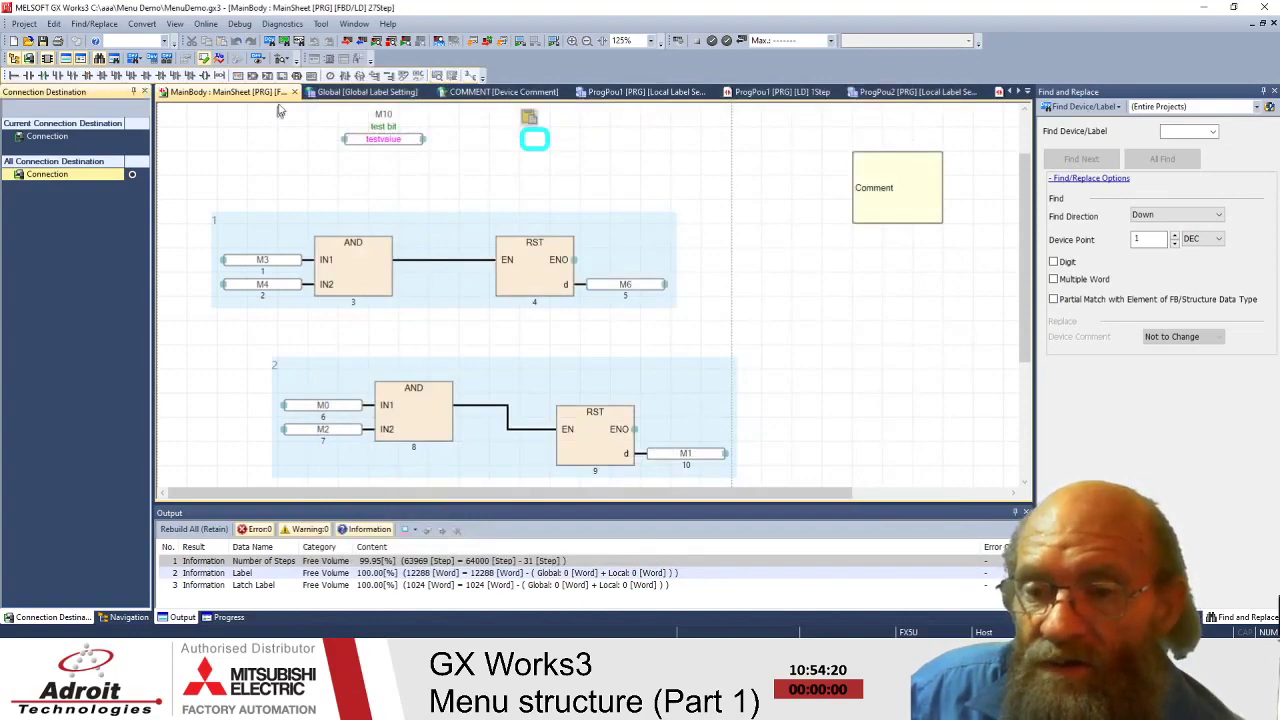
- Open CPU Module Diagnostics and review the FX5U-32MT/DSS model, firmware 1.201 and hardware versions
click(284, 24)
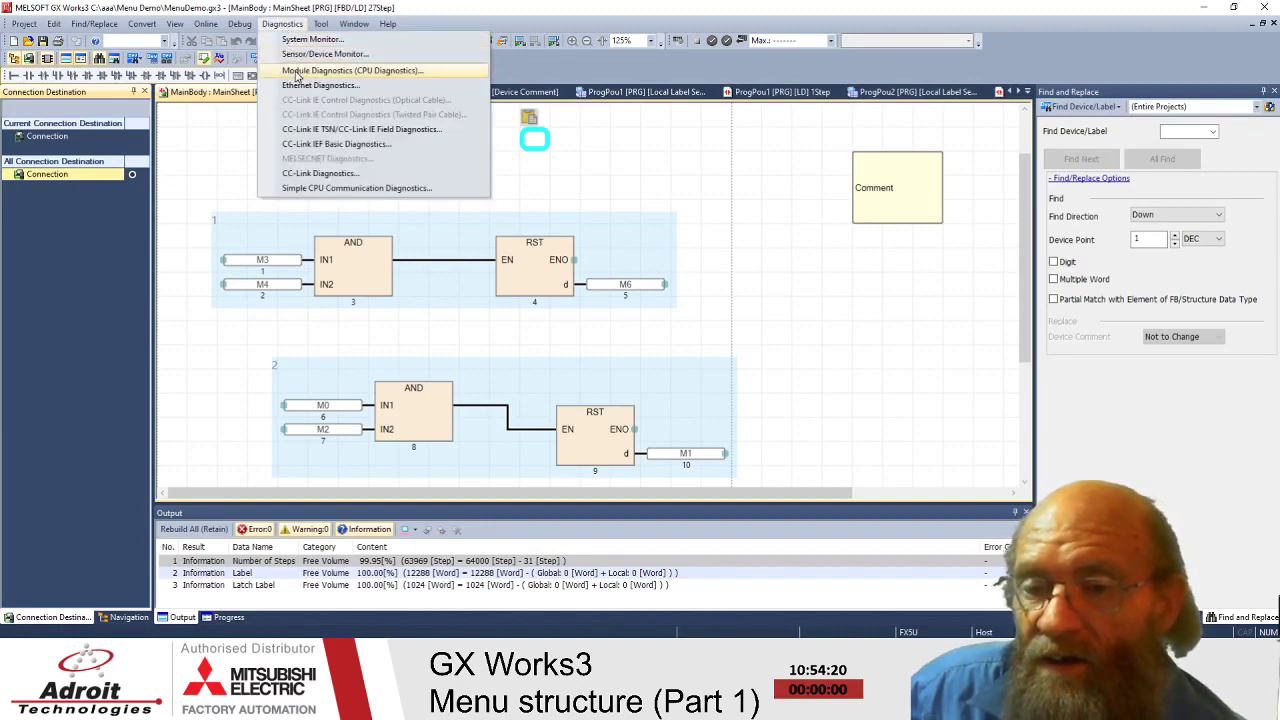
click(340, 72)
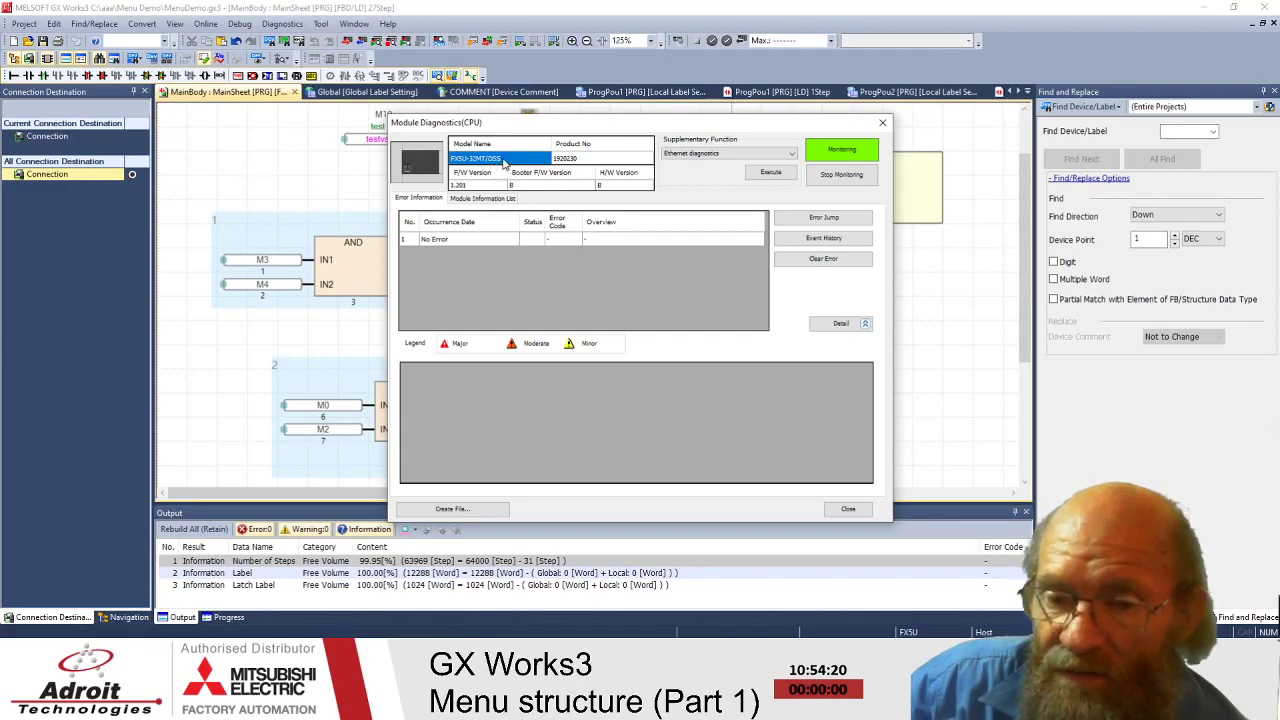
click(578, 160)
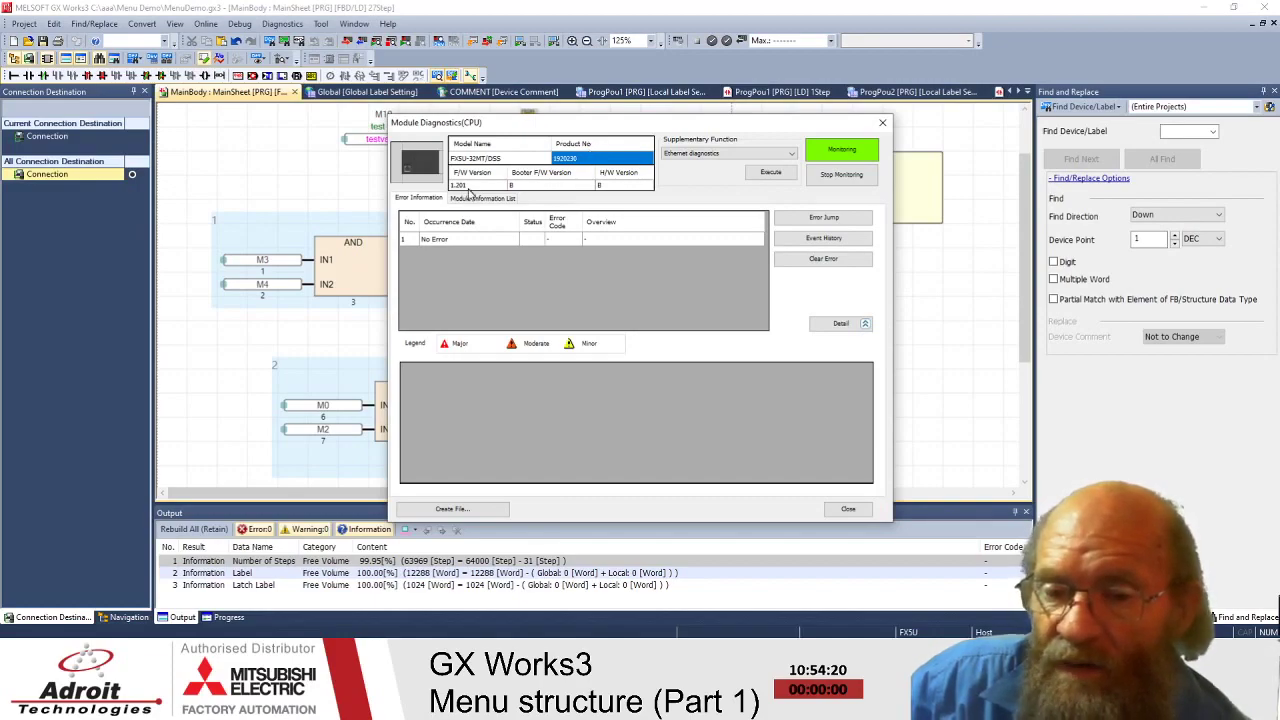
click(469, 187)
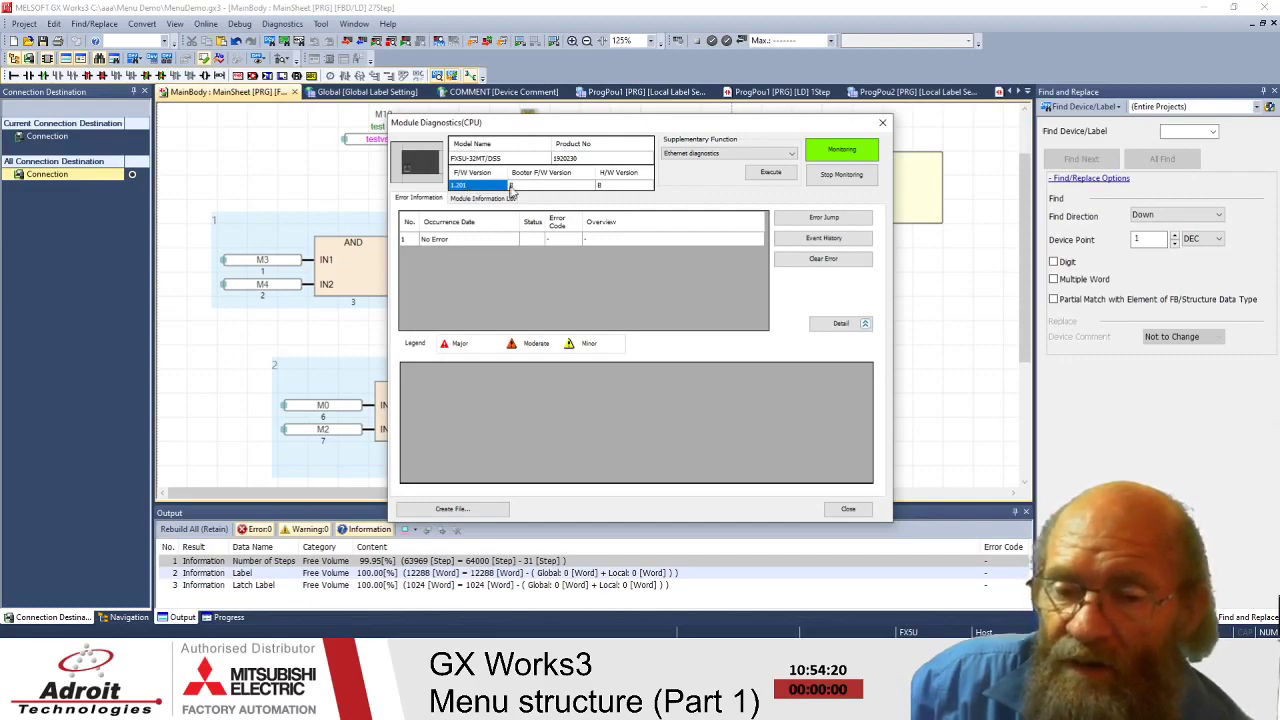
click(517, 187)
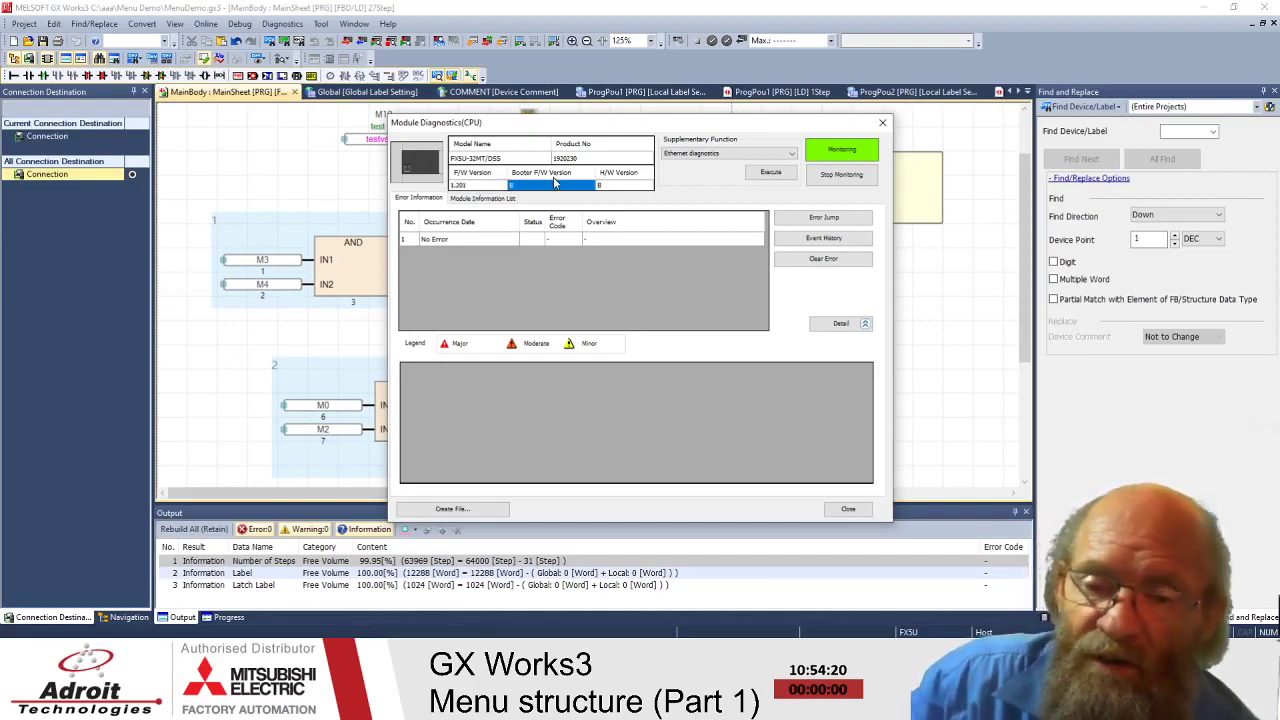
click(610, 186)
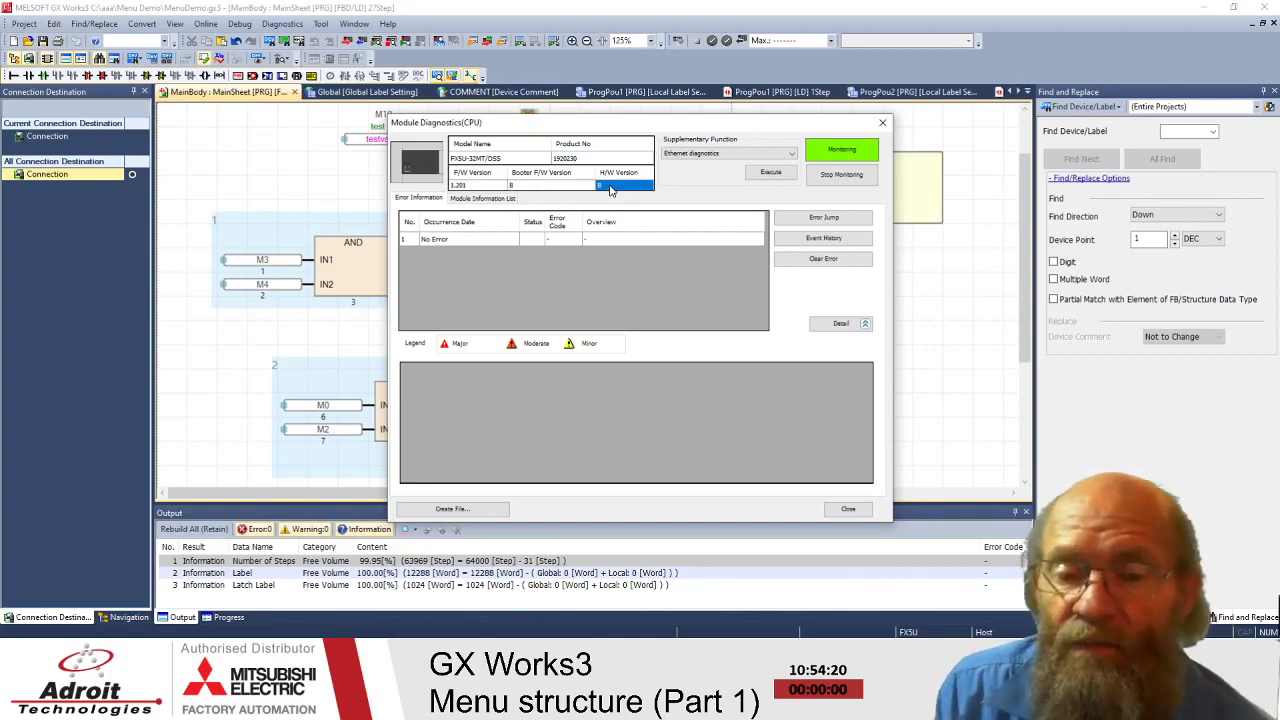
- Re-check the version fields, select the No Error entry and shift the dialog left
click(527, 190)
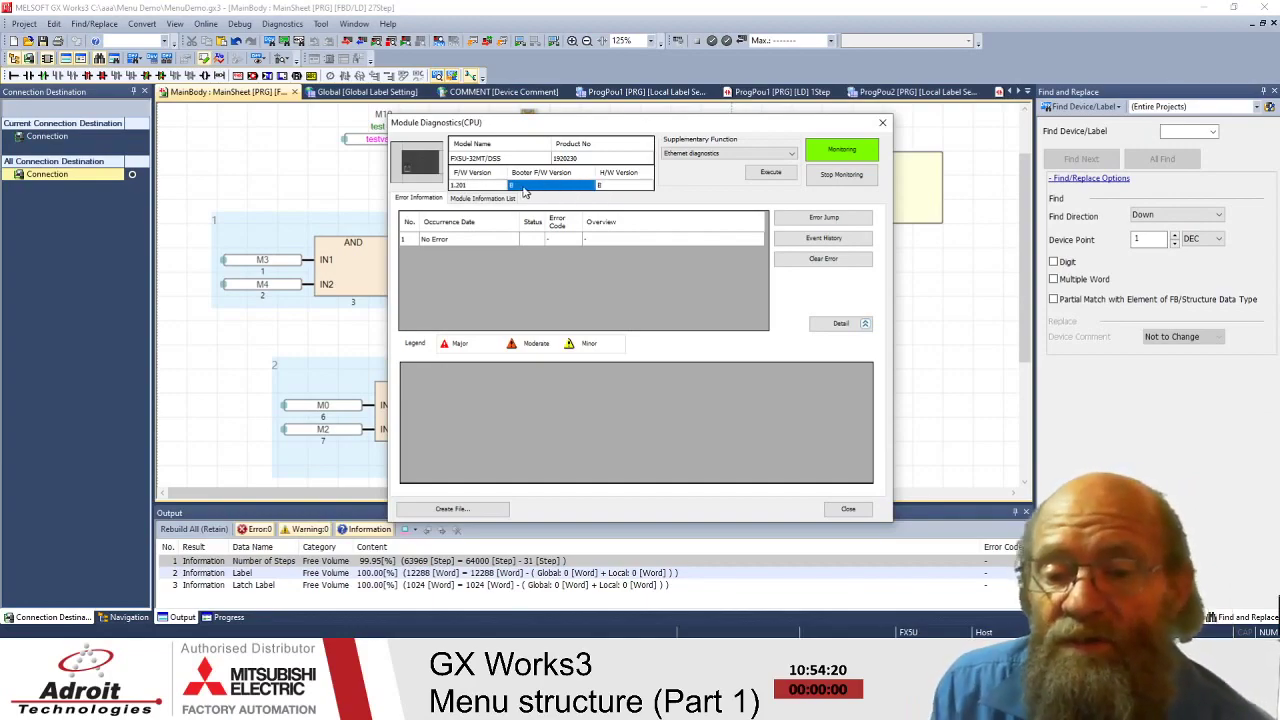
click(474, 190)
click(528, 188)
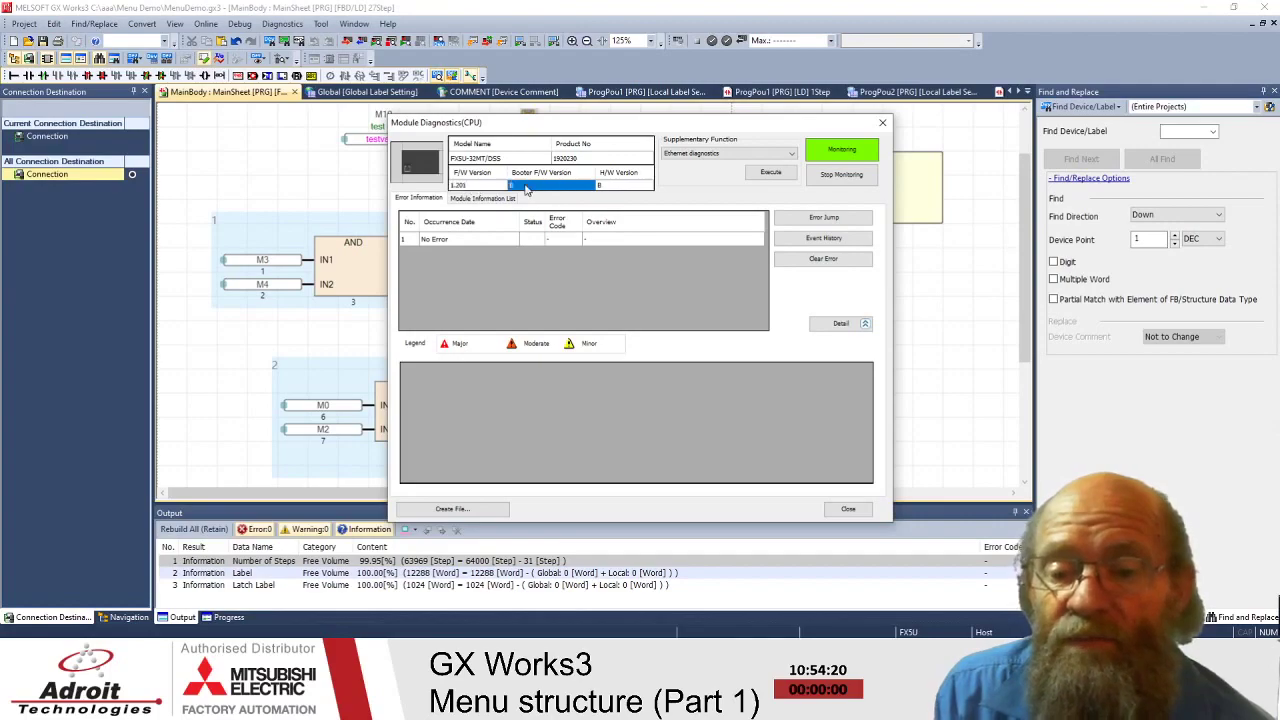
click(618, 186)
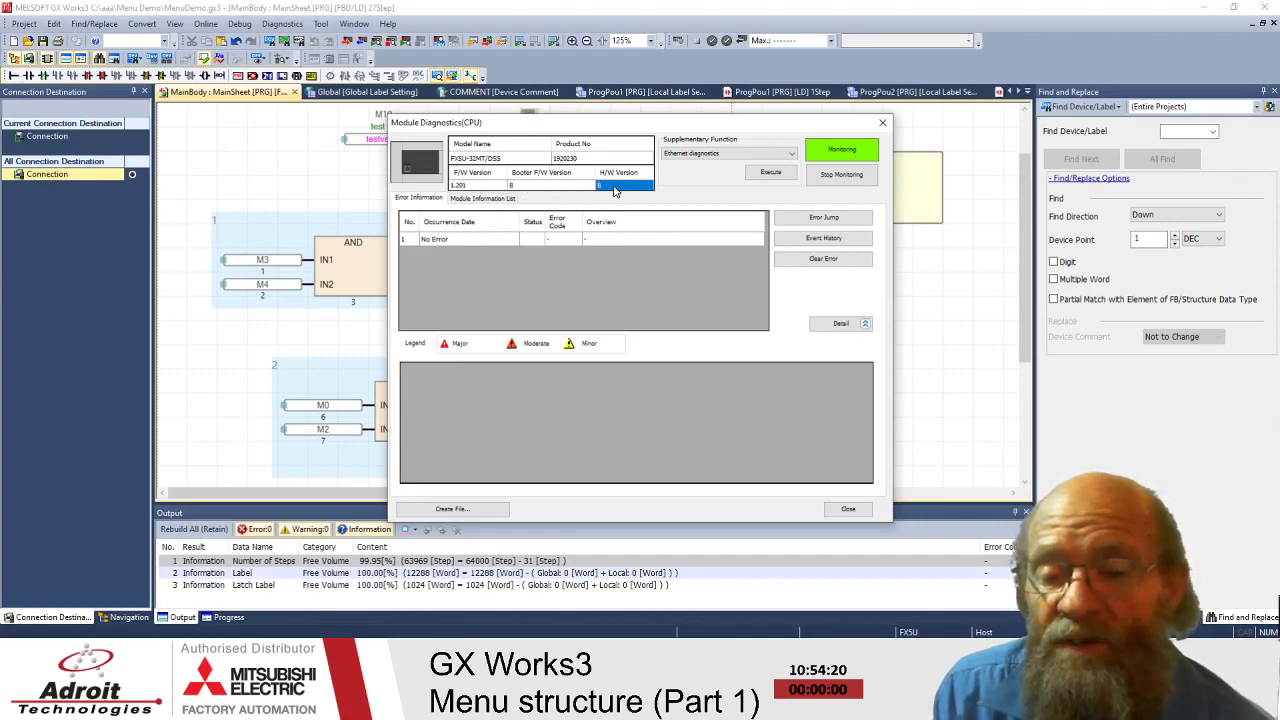
click(465, 188)
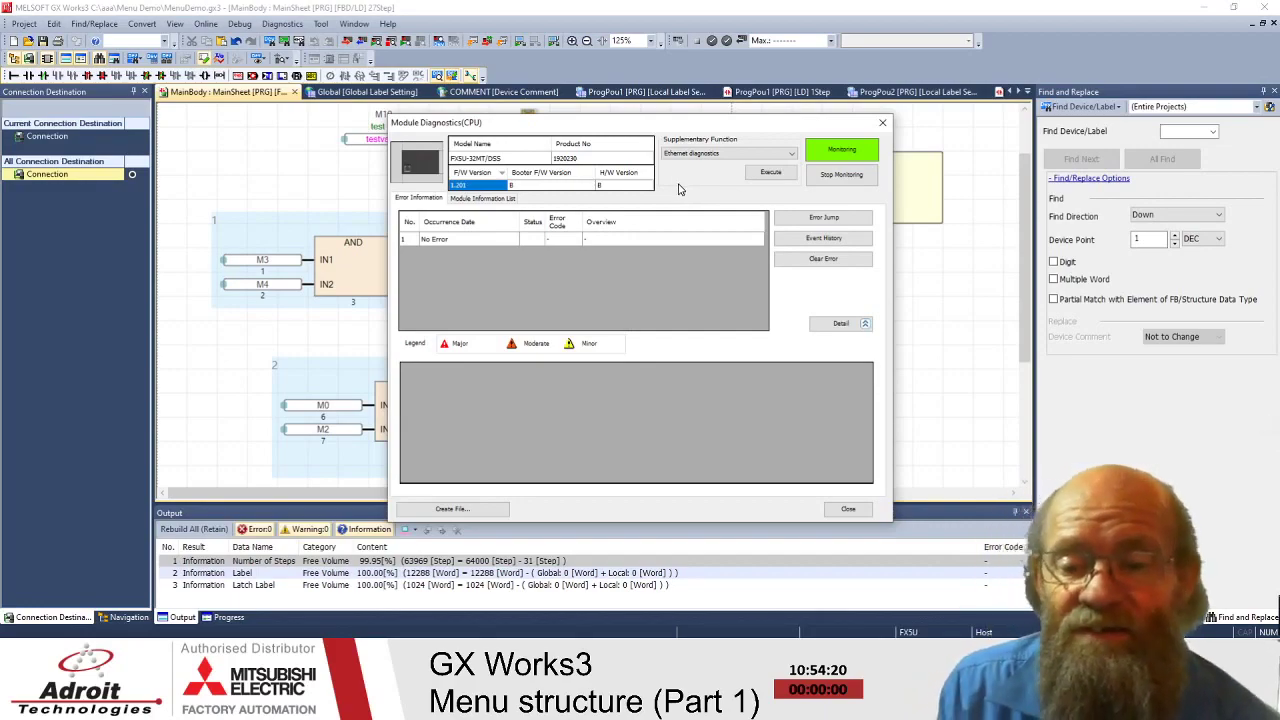
click(448, 263)
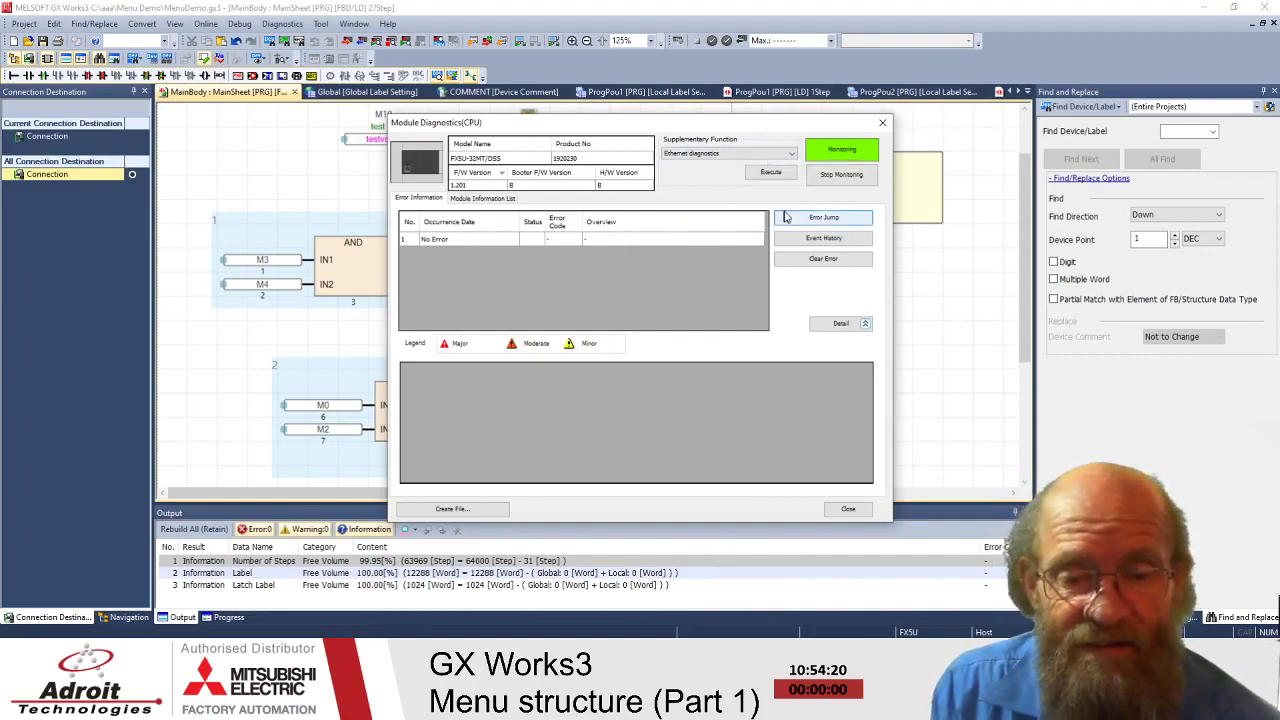
drag(700, 130, 625, 136)
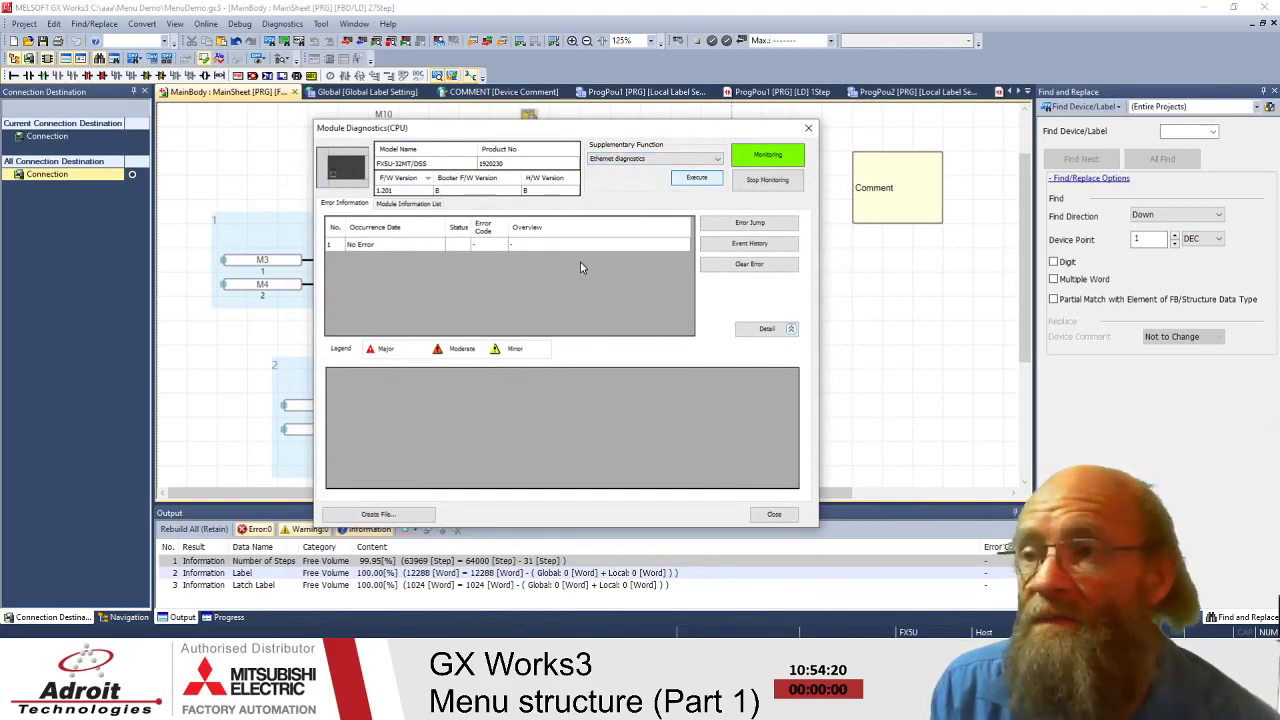
click(699, 176)
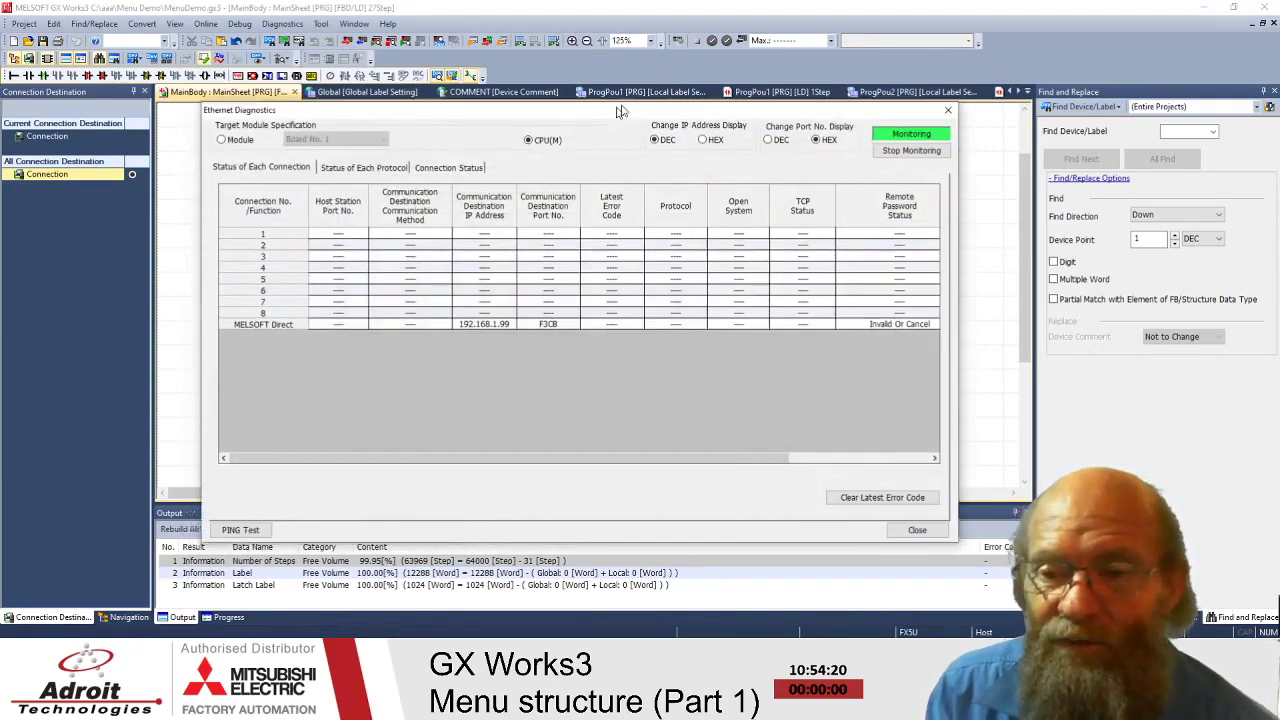
drag(620, 110, 679, 33)
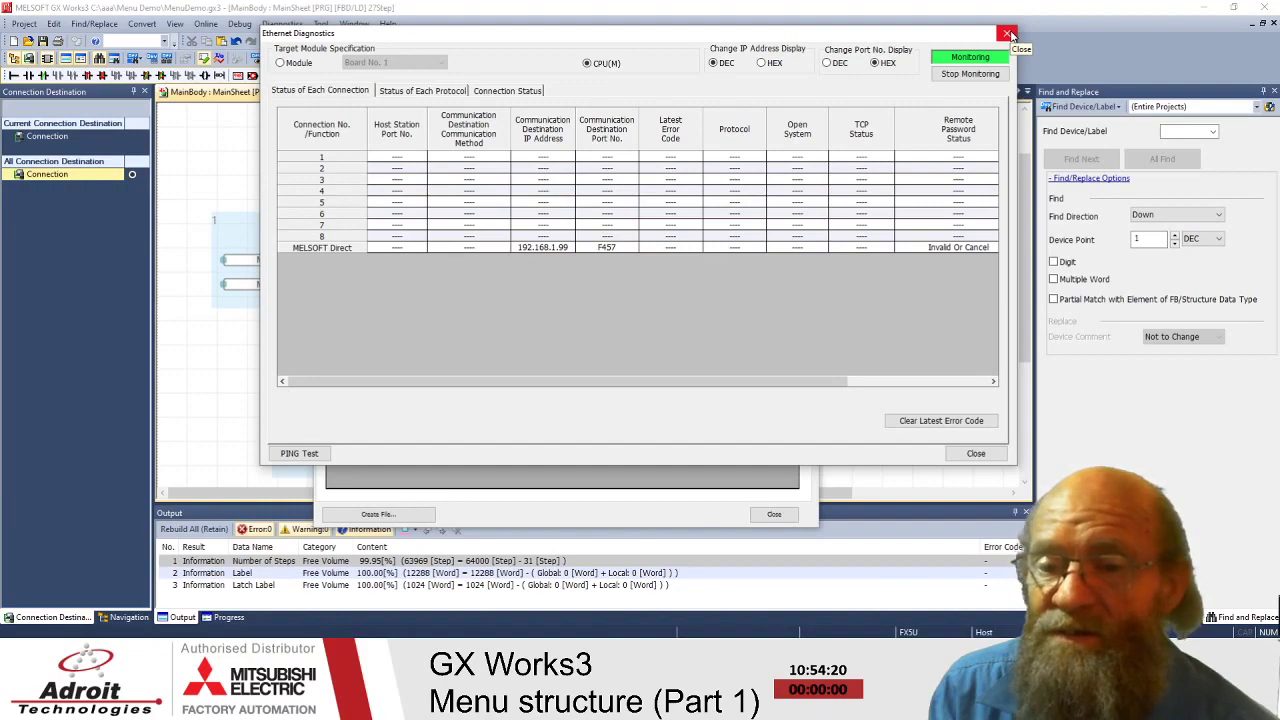
click(438, 91)
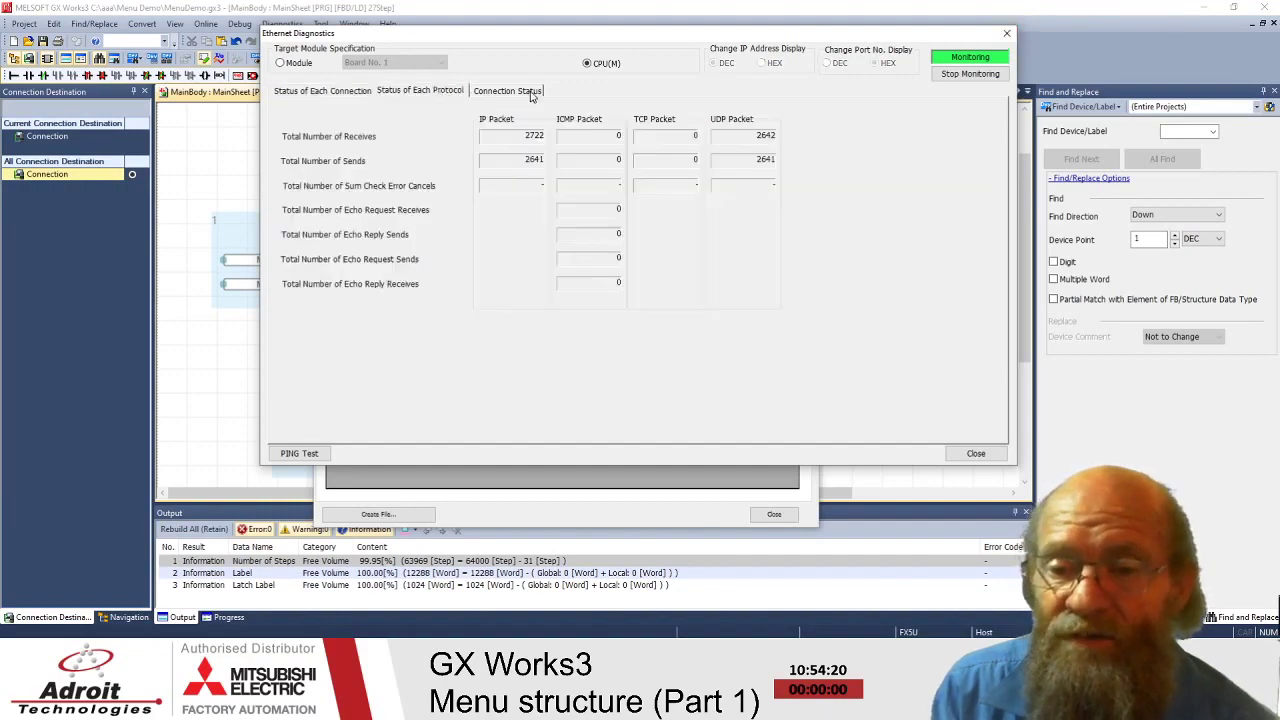
click(505, 91)
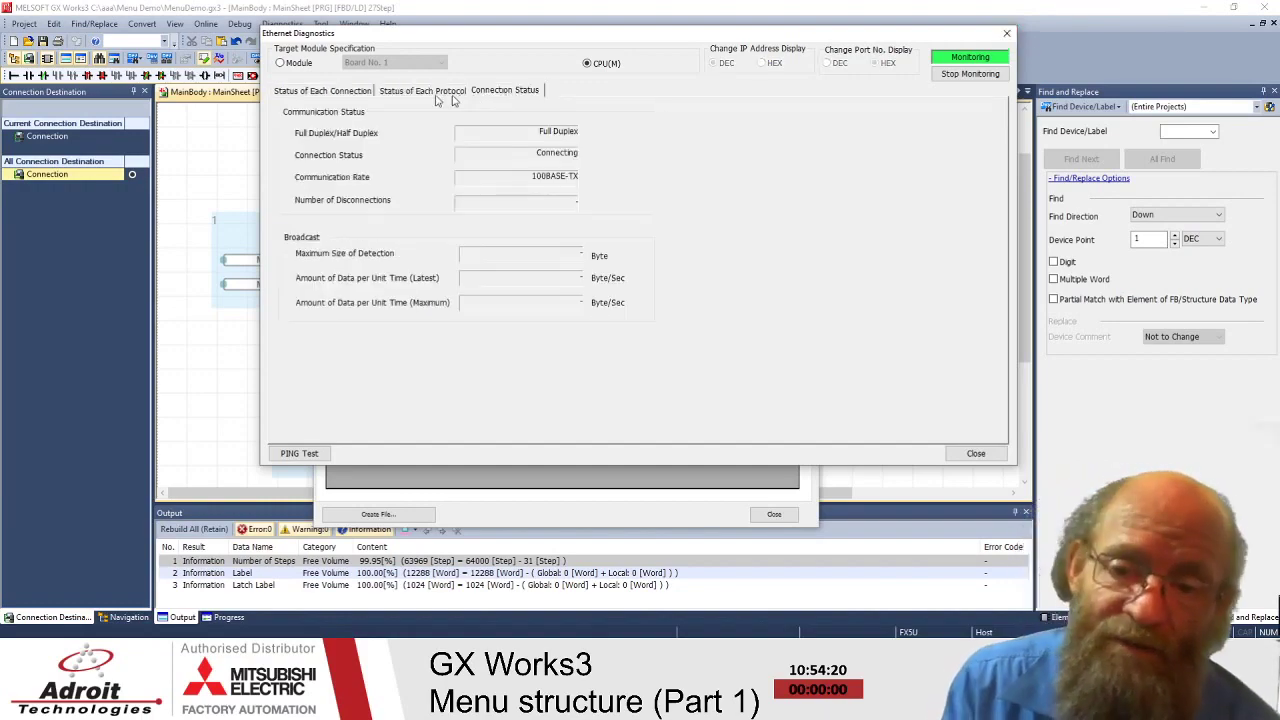
click(396, 91)
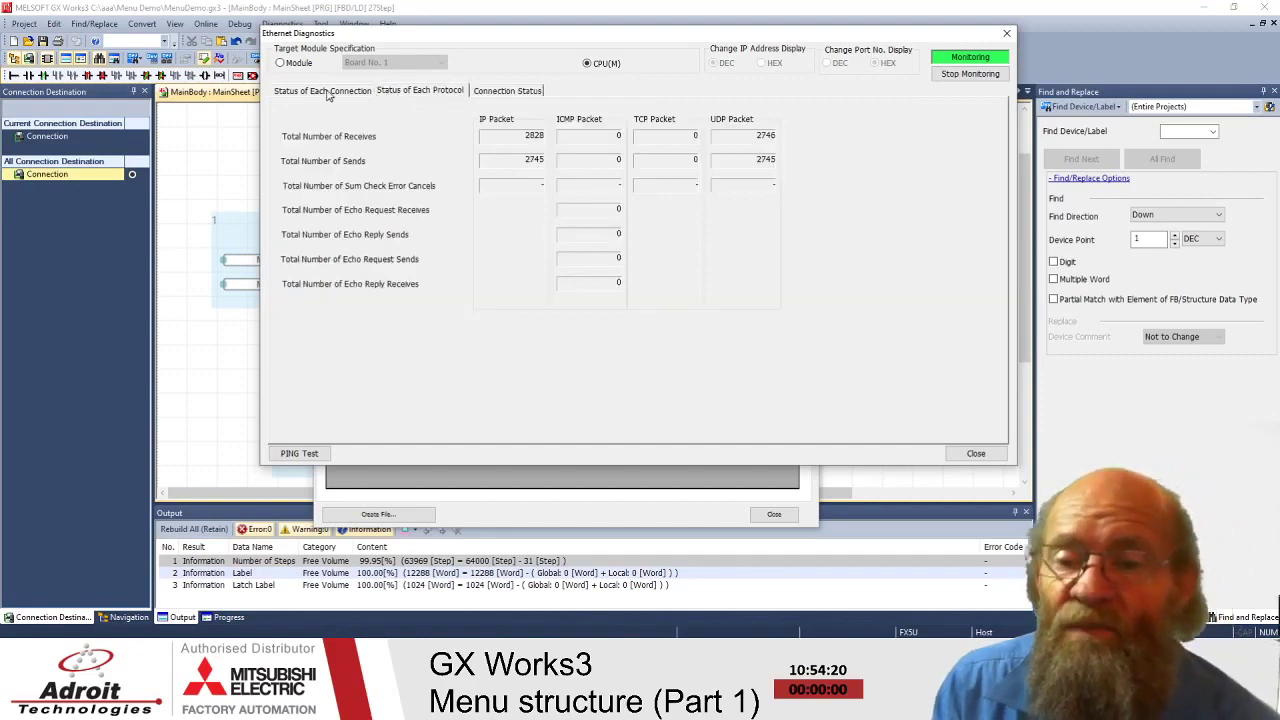
click(326, 91)
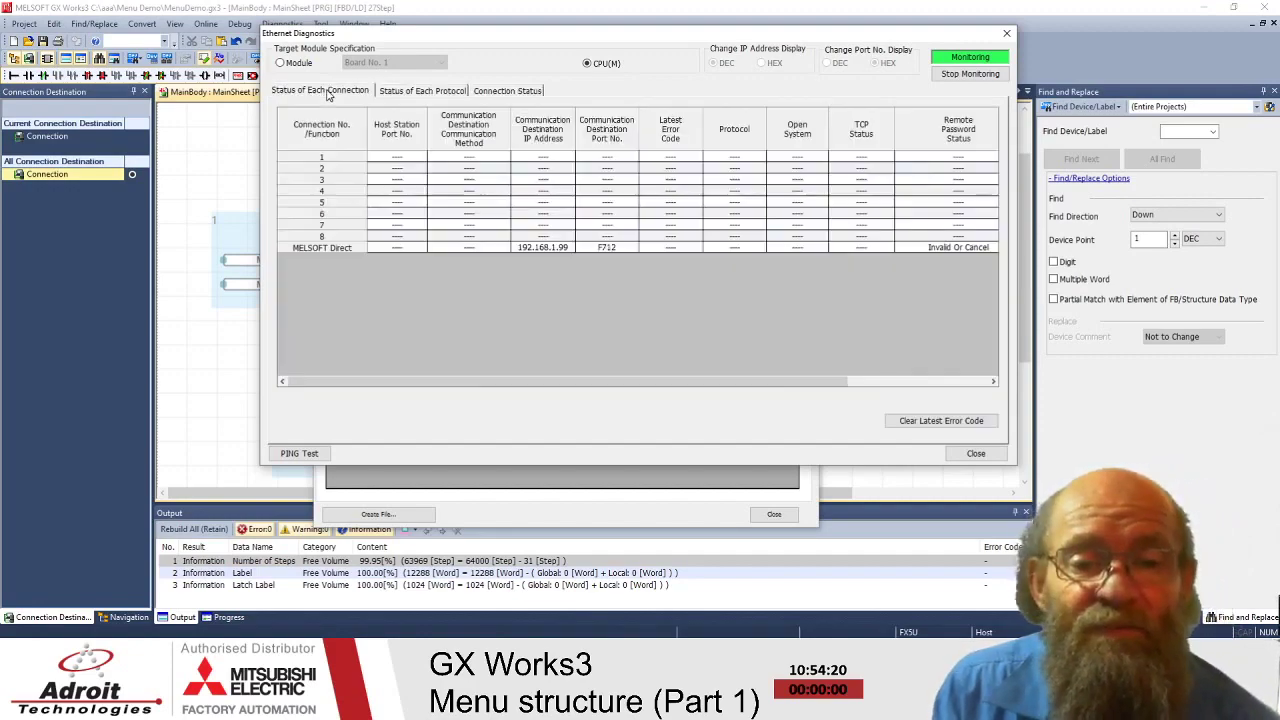
click(1008, 35)
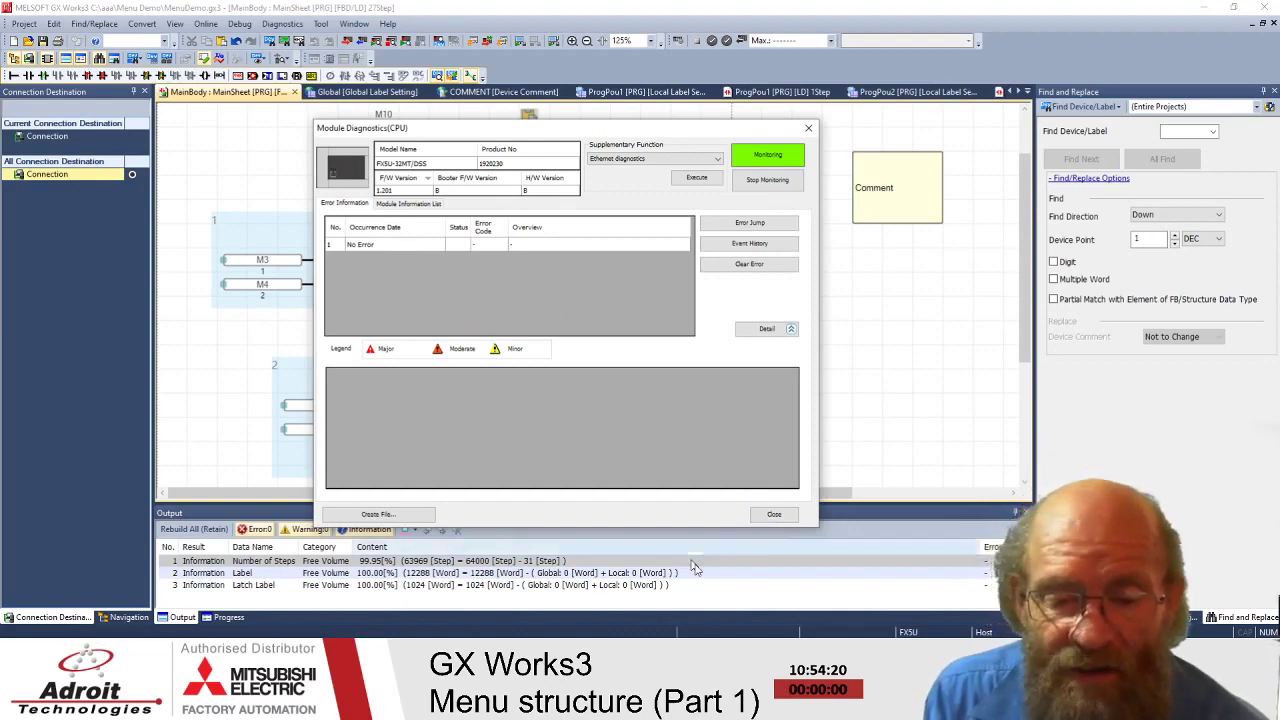
- Close CPU Module Diagnostics and glance through the Diagnostics menu without choosing anything
click(774, 514)
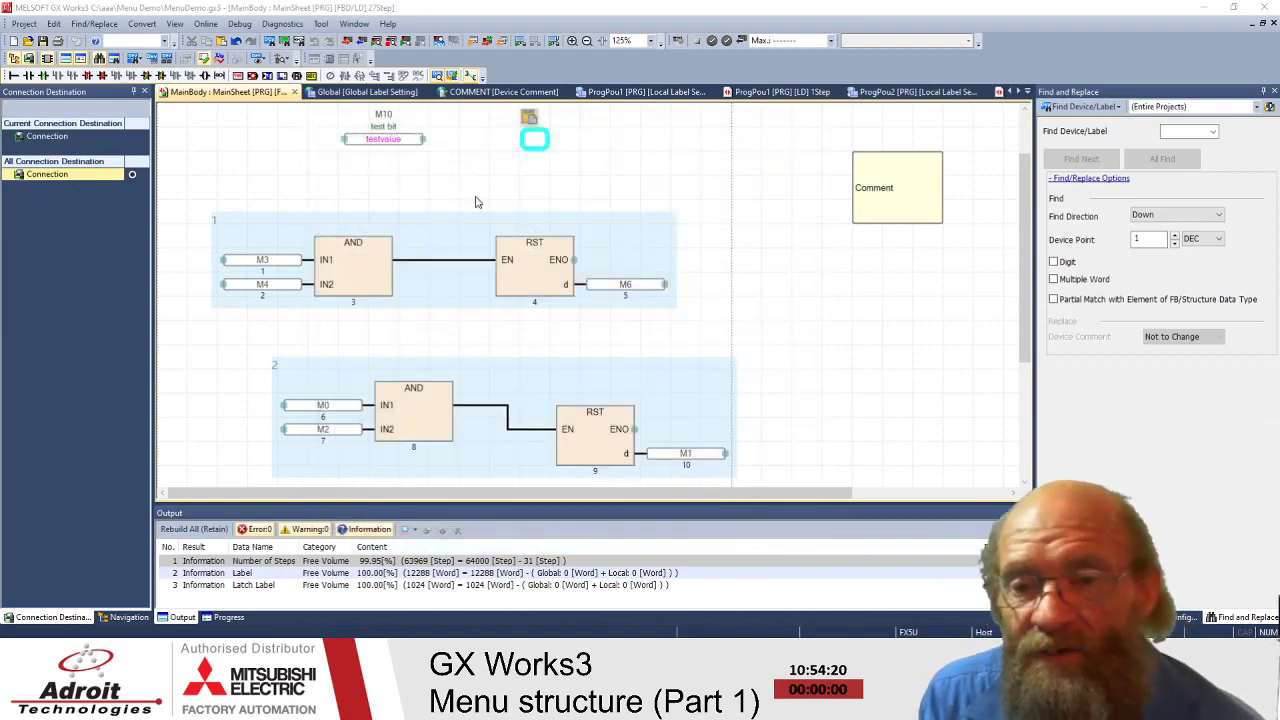
click(278, 28)
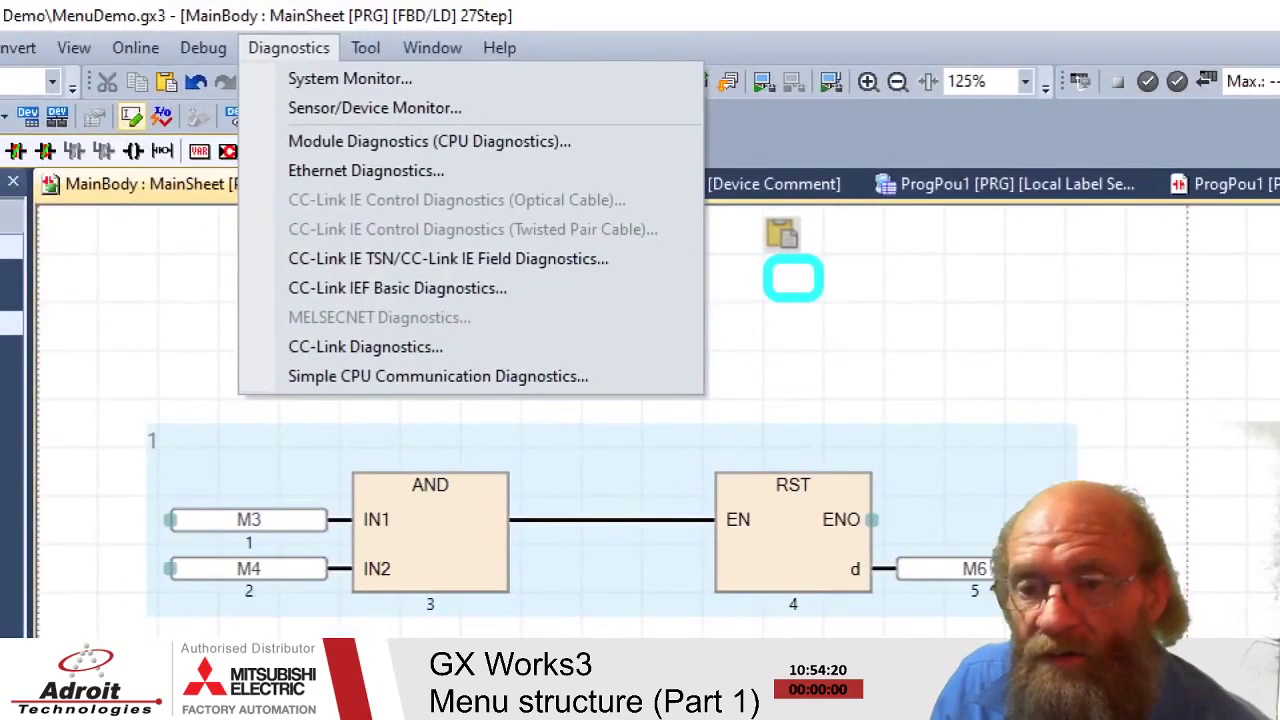
drag(266, 87, 391, 88)
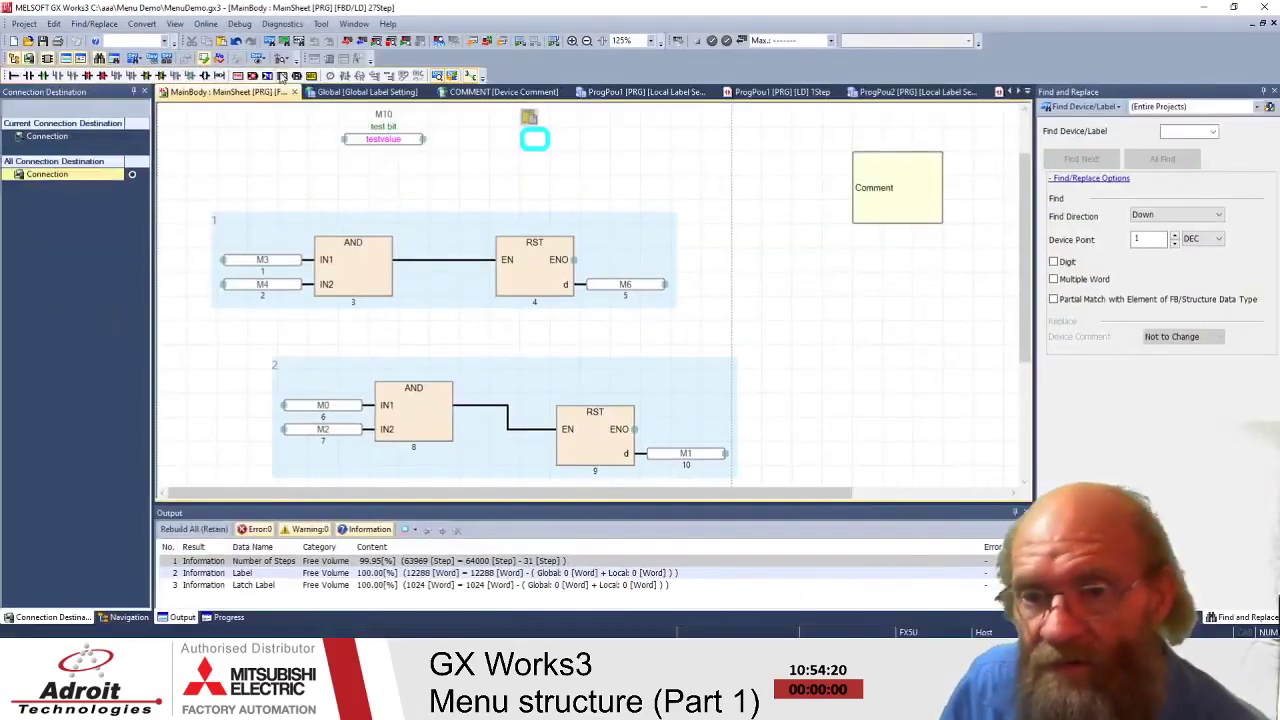
key(Escape)
- Browse the Debug and Diagnostics menu items, then dismiss the menu
click(231, 26)
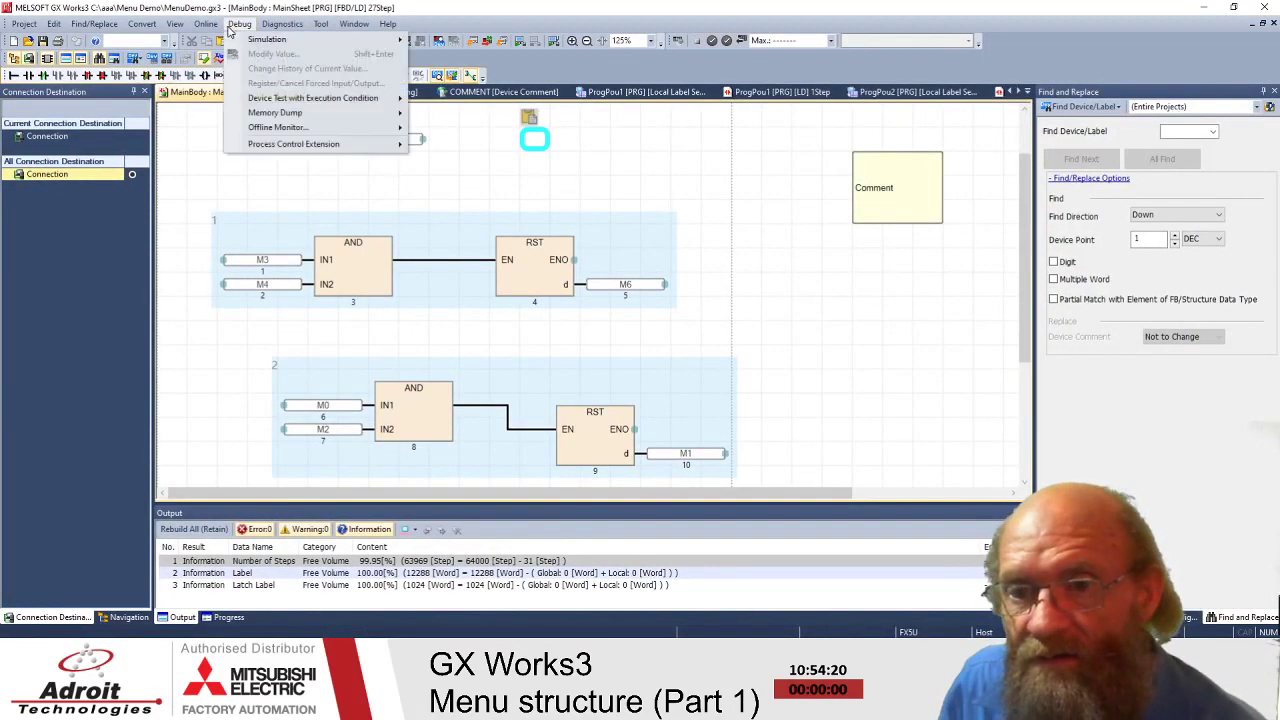
mouse_move(278, 26)
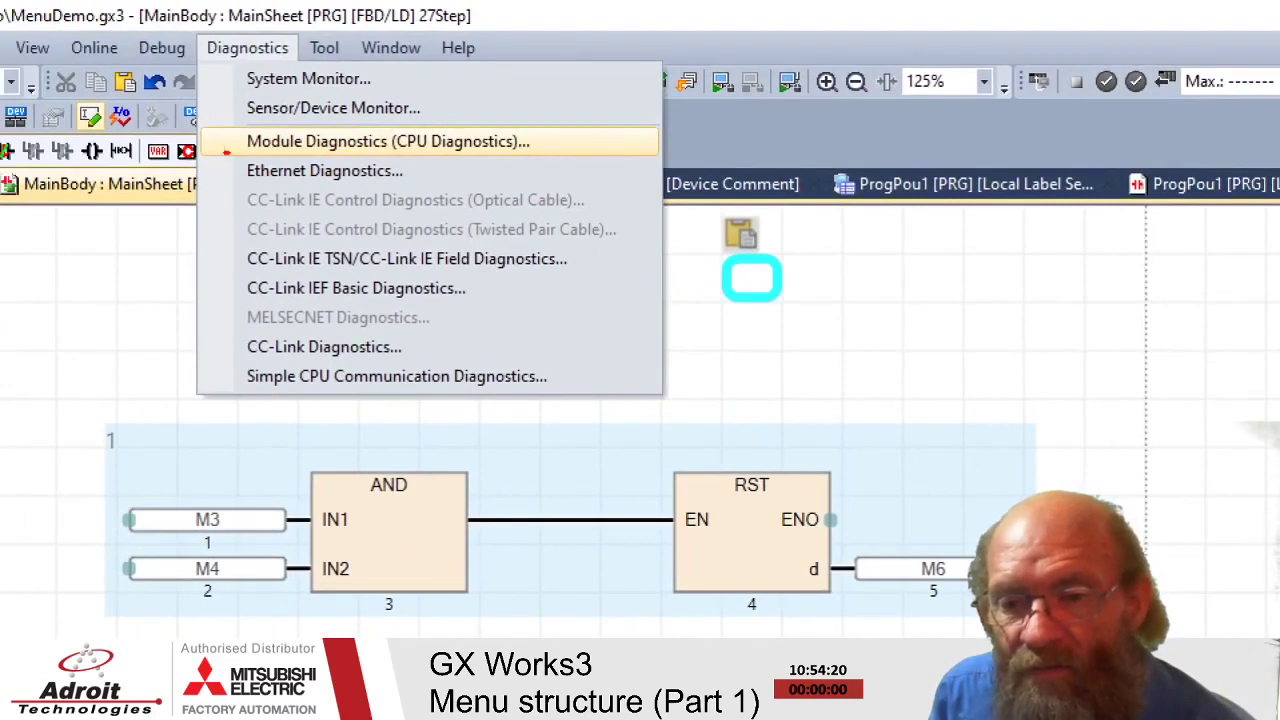
mouse_move(182, 137)
mouse_down()
mouse_move(546, 158)
mouse_move(546, 140)
mouse_move(244, 136)
mouse_move(220, 156)
mouse_up()
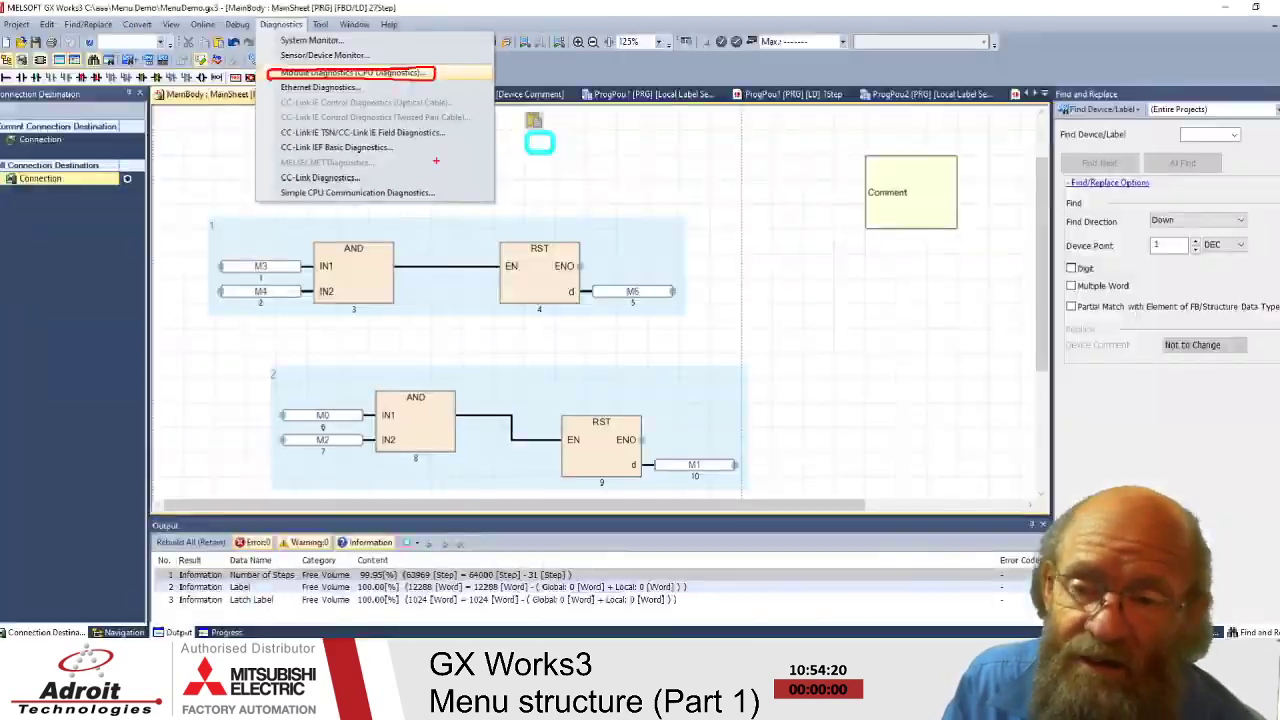
key(Escape)
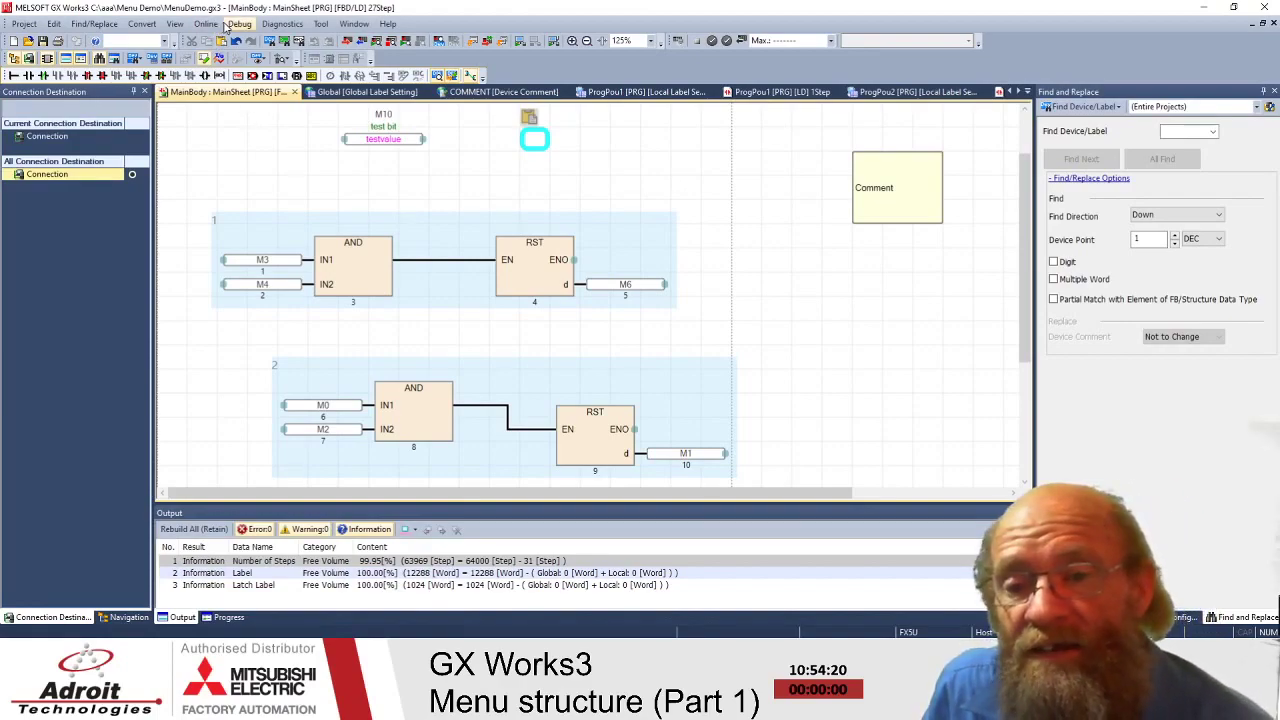
click(234, 26)
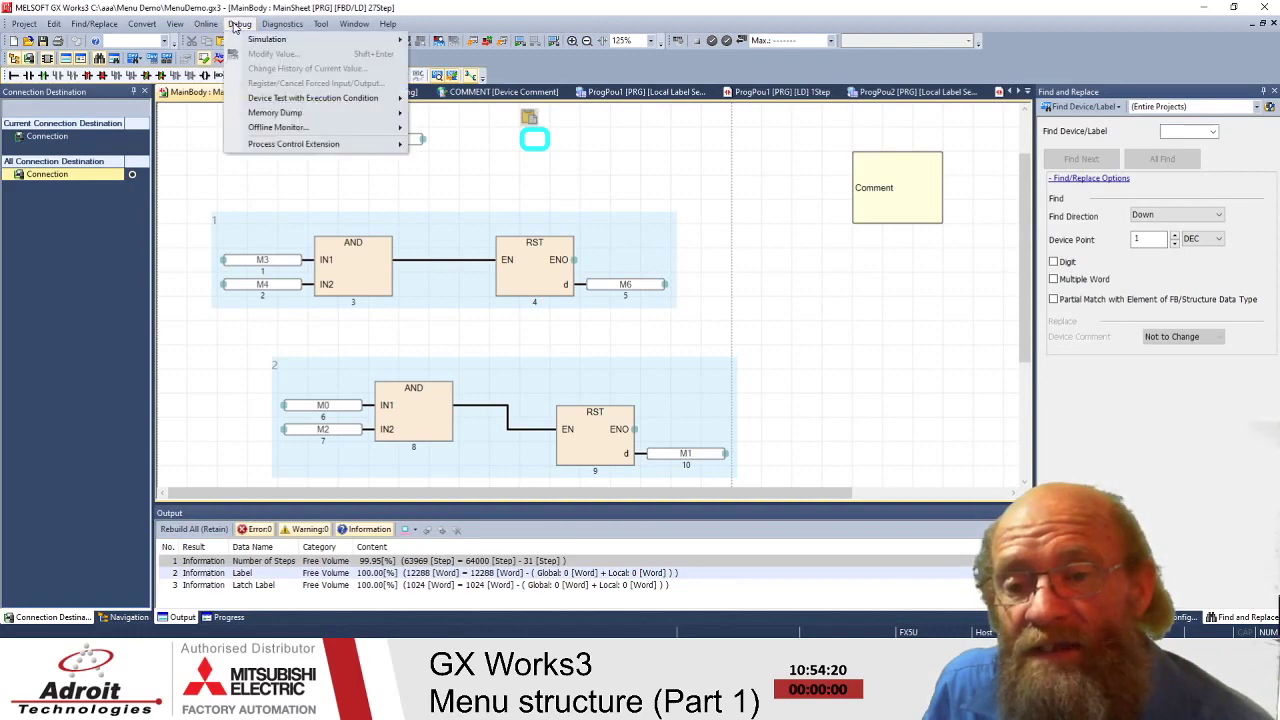
click(234, 26)
click(270, 27)
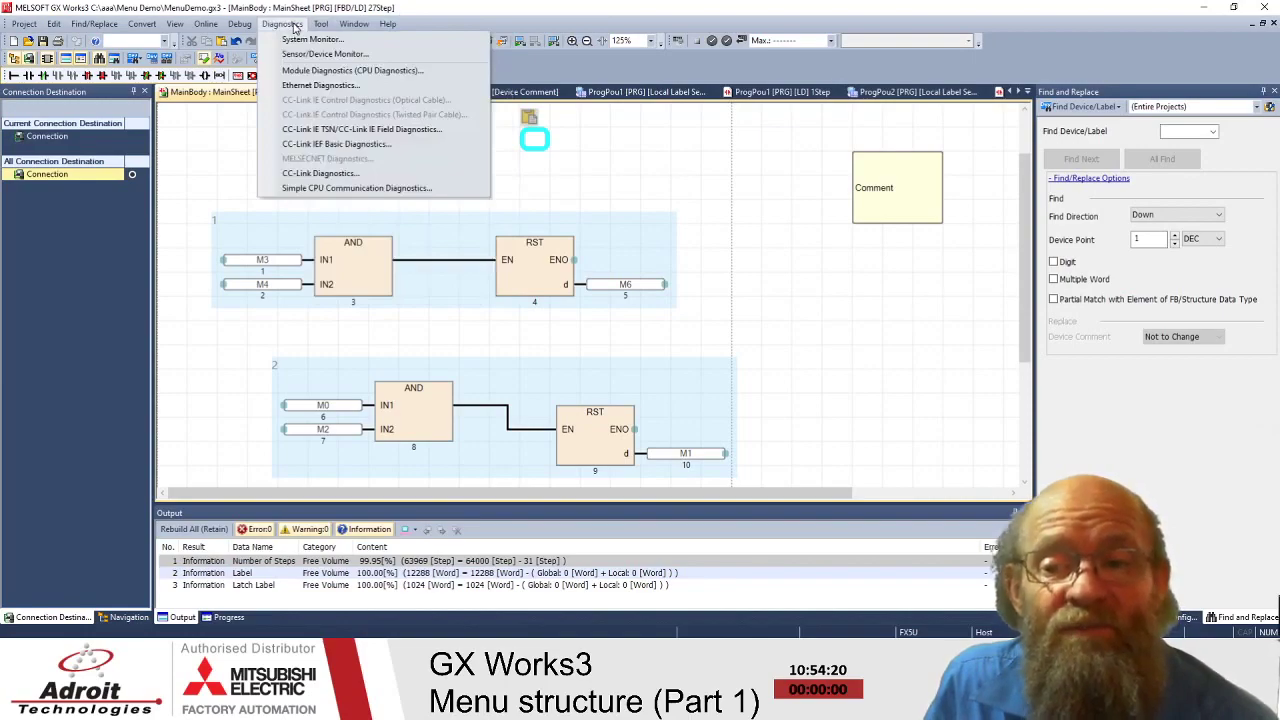
mouse_move(321, 27)
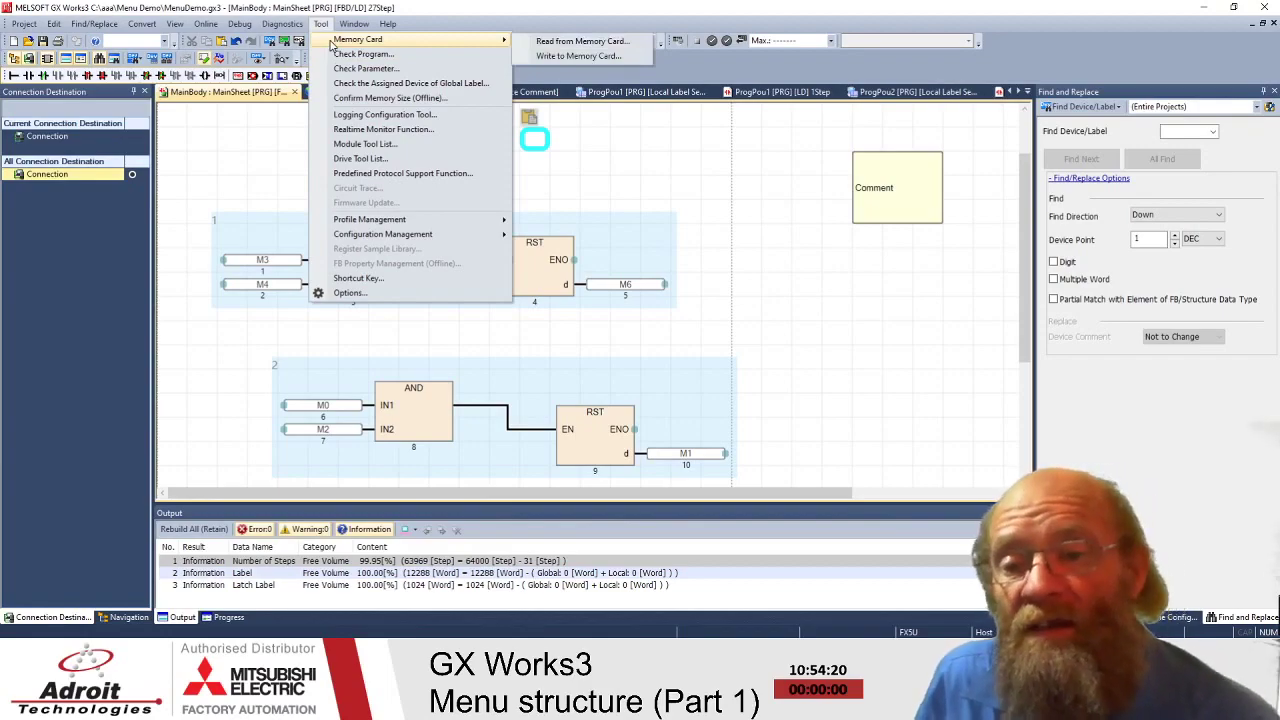
click(240, 26)
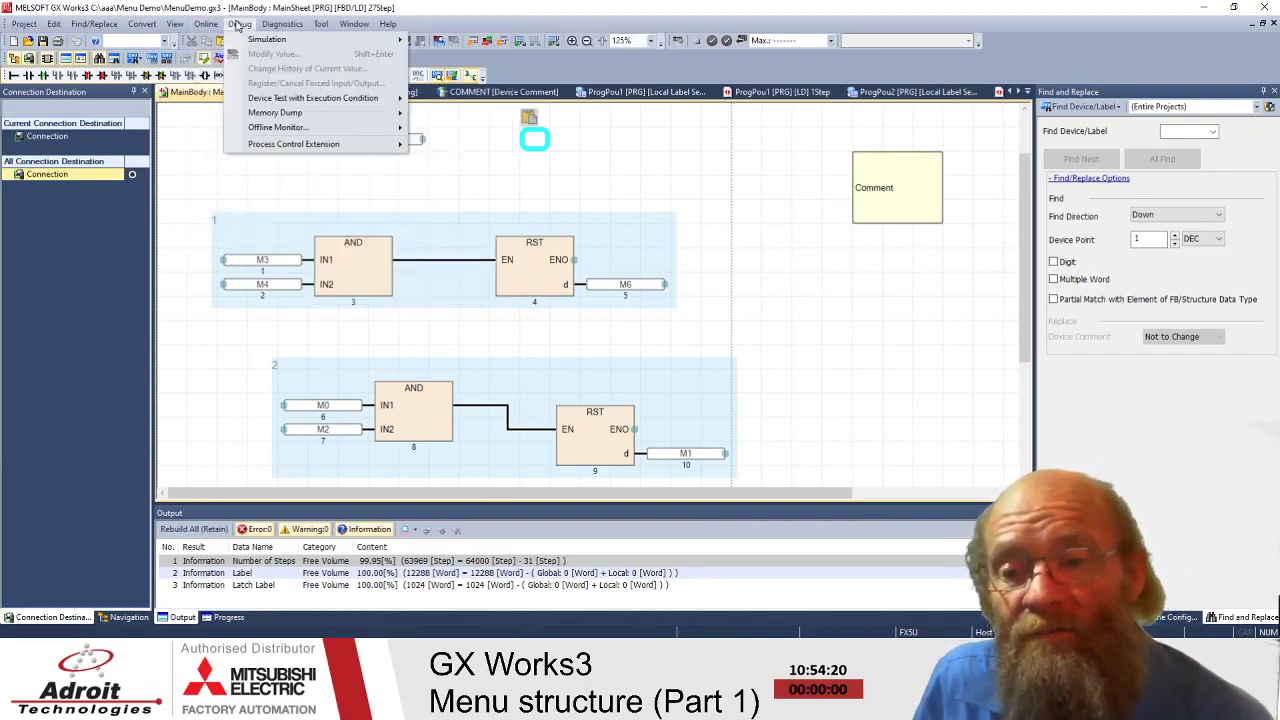
mouse_move(270, 39)
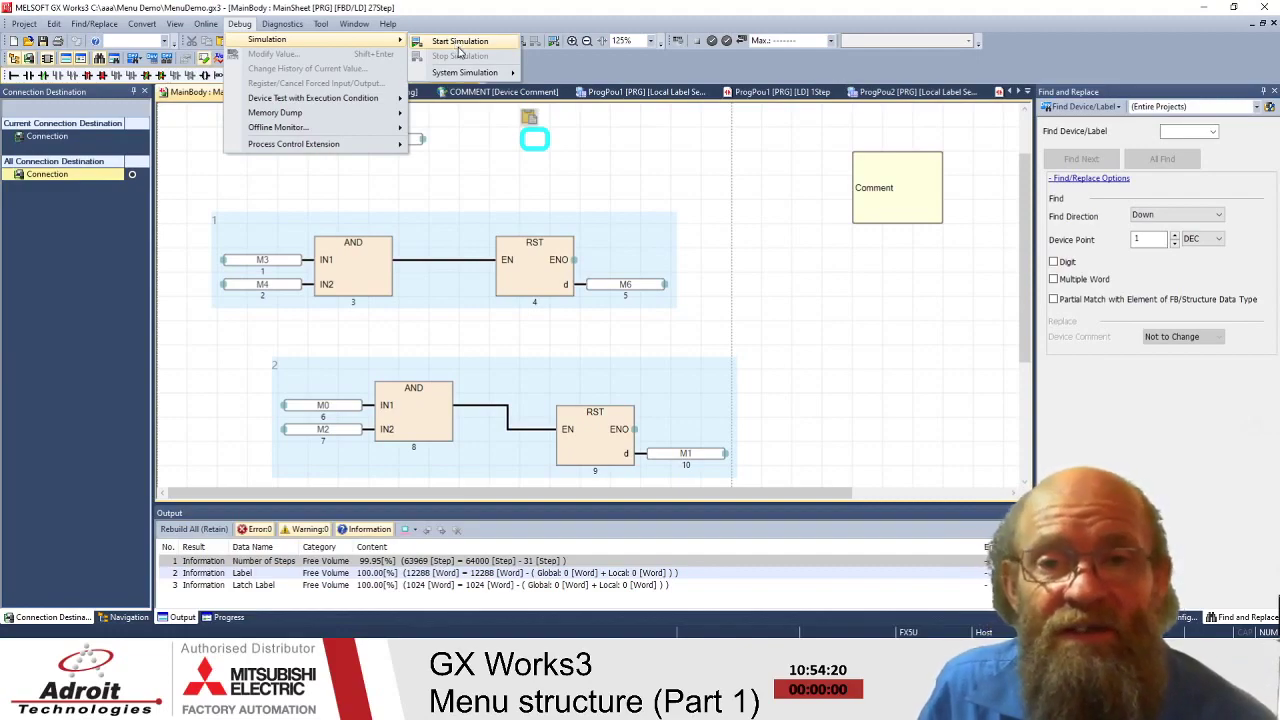
key(Escape)
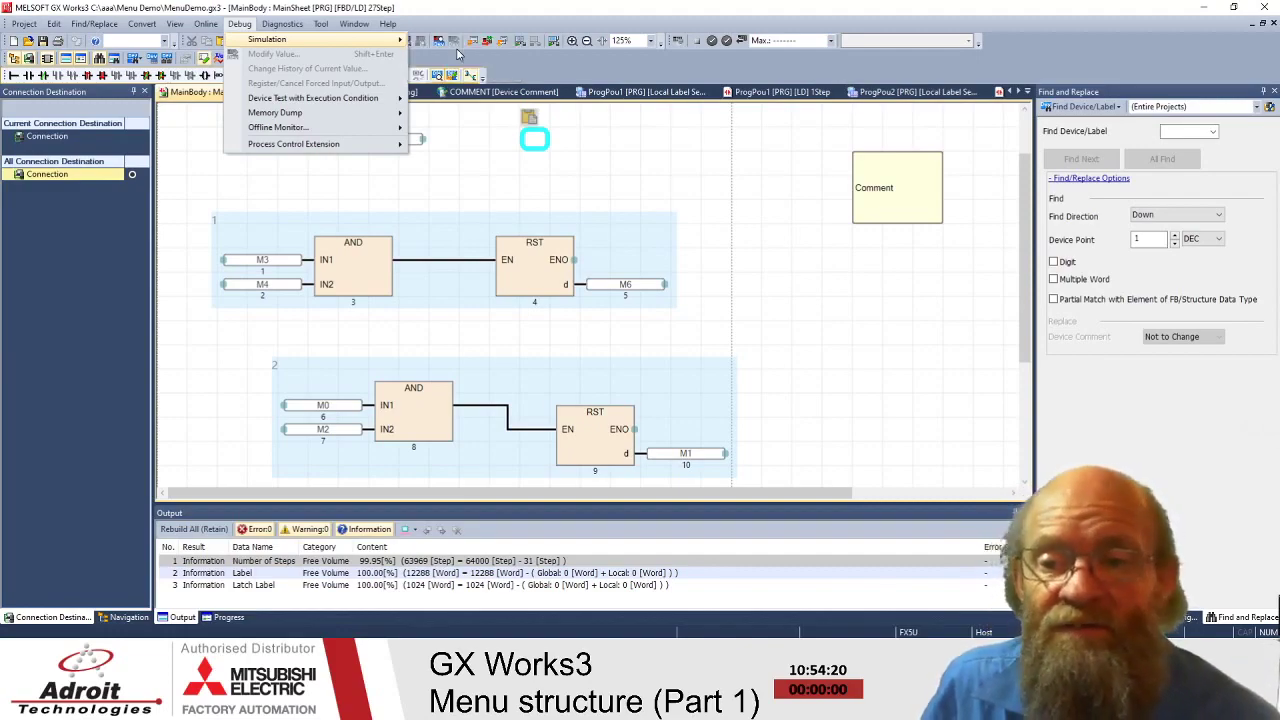
key(Escape)
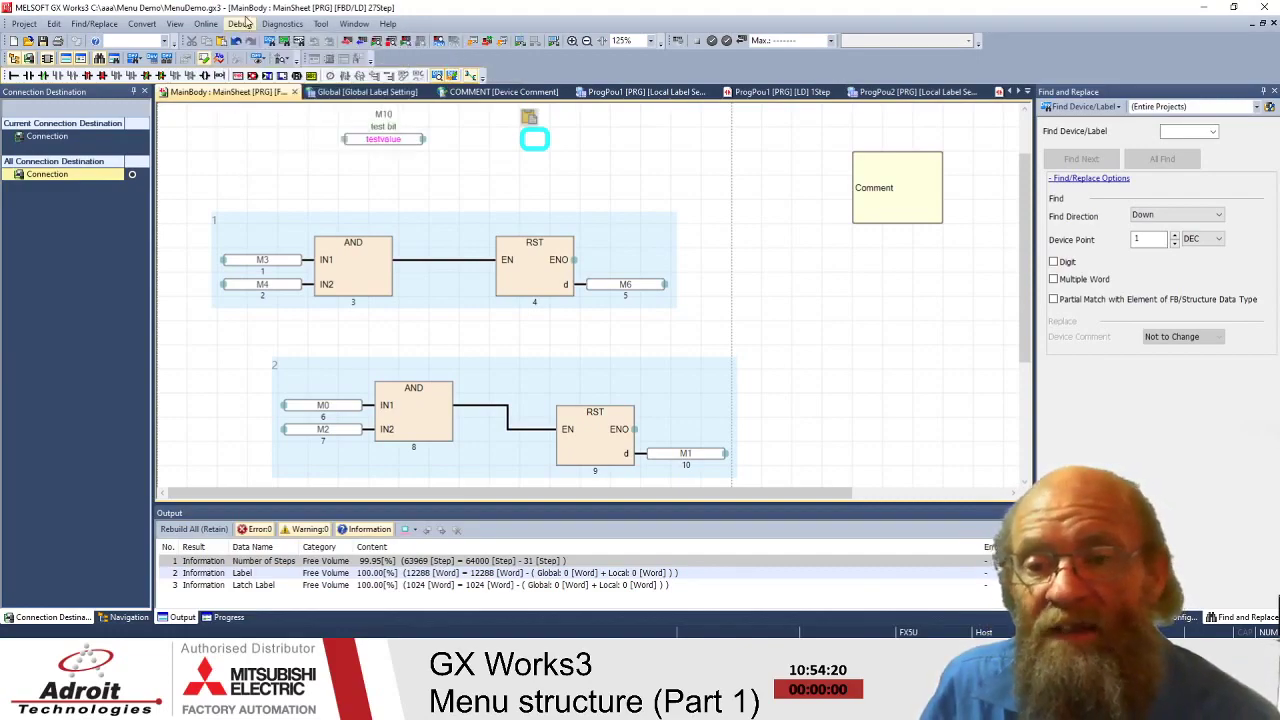
click(240, 23)
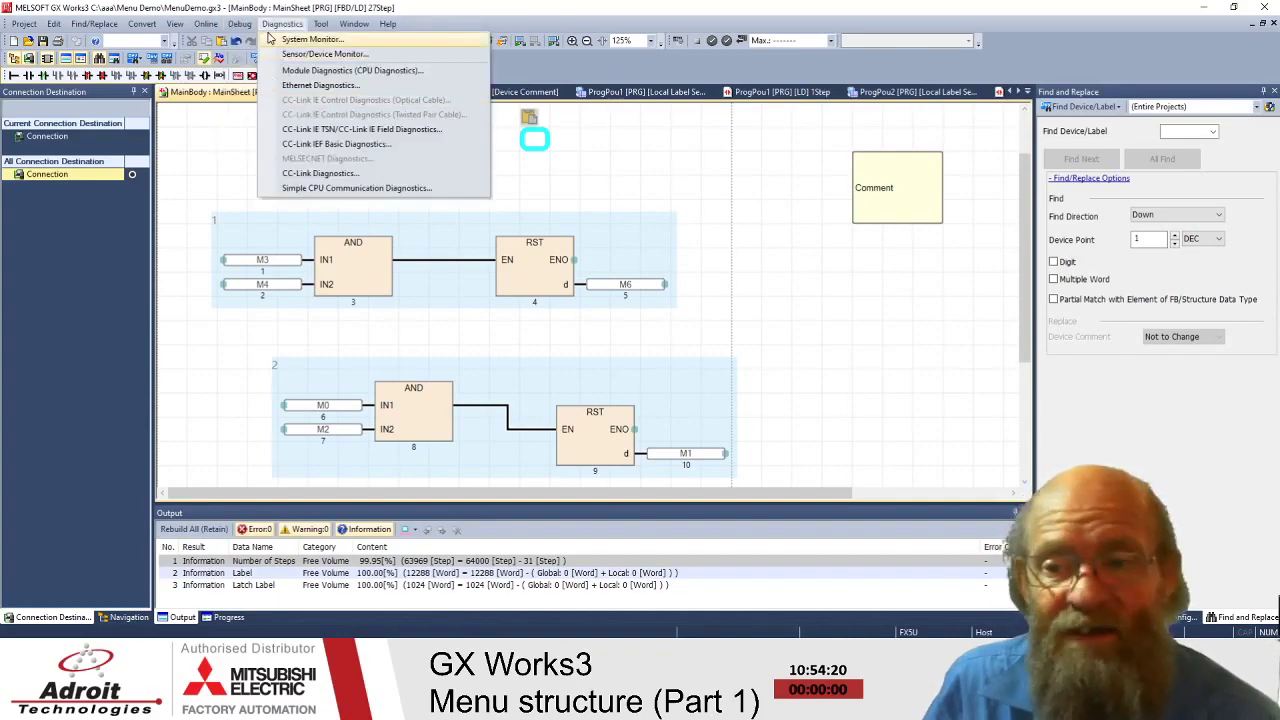
click(321, 24)
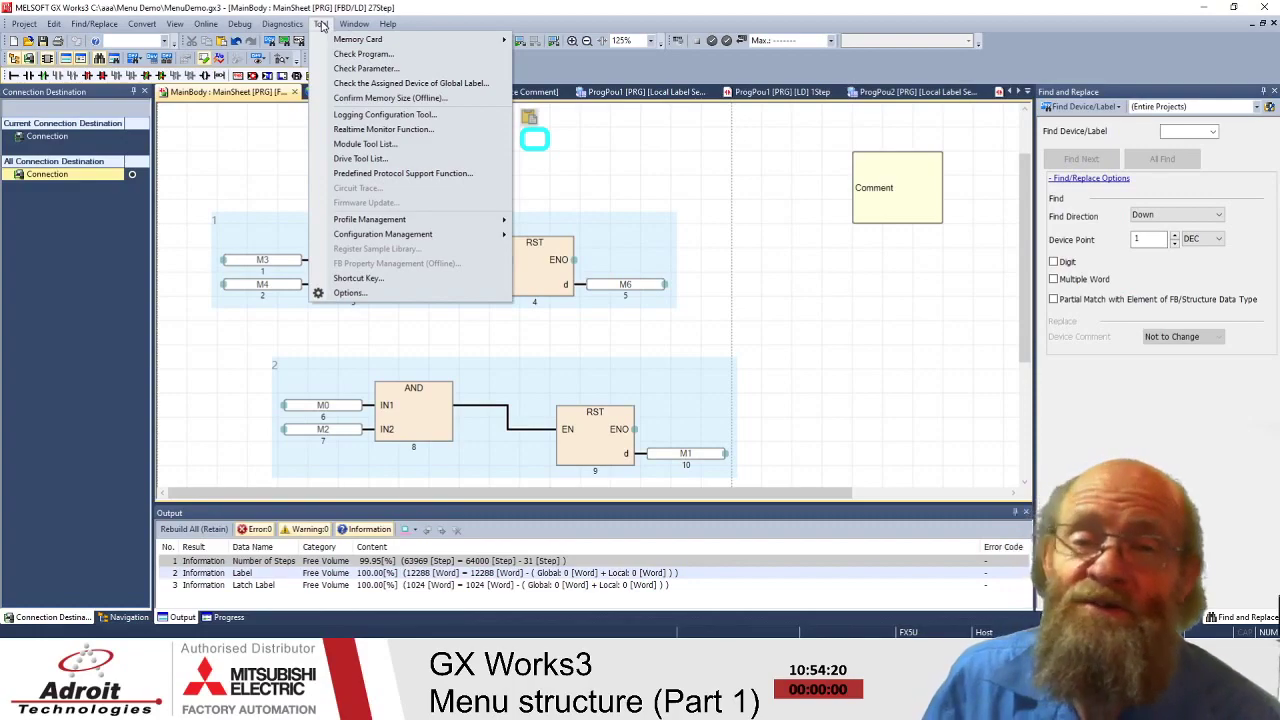
- Reopen the Tool menu and look over its items such as Memory Card and Check Program
click(321, 24)
click(354, 23)
mouse_move(321, 24)
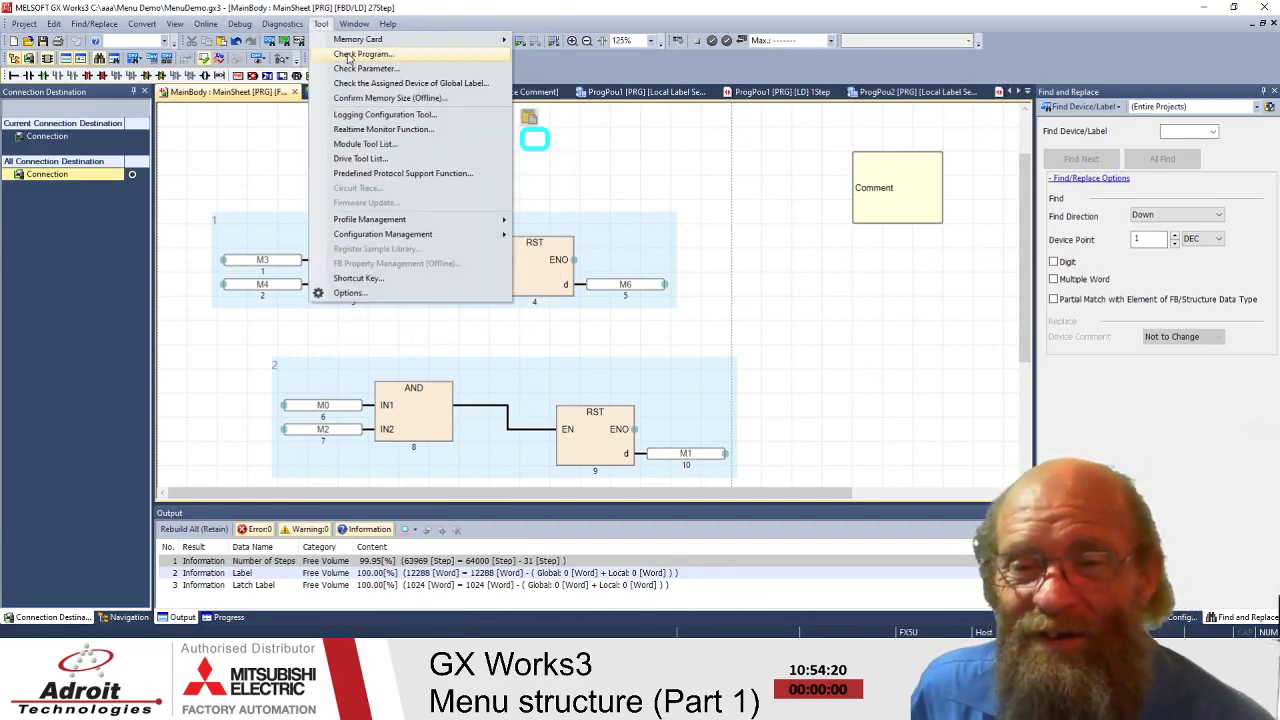
mouse_move(381, 43)
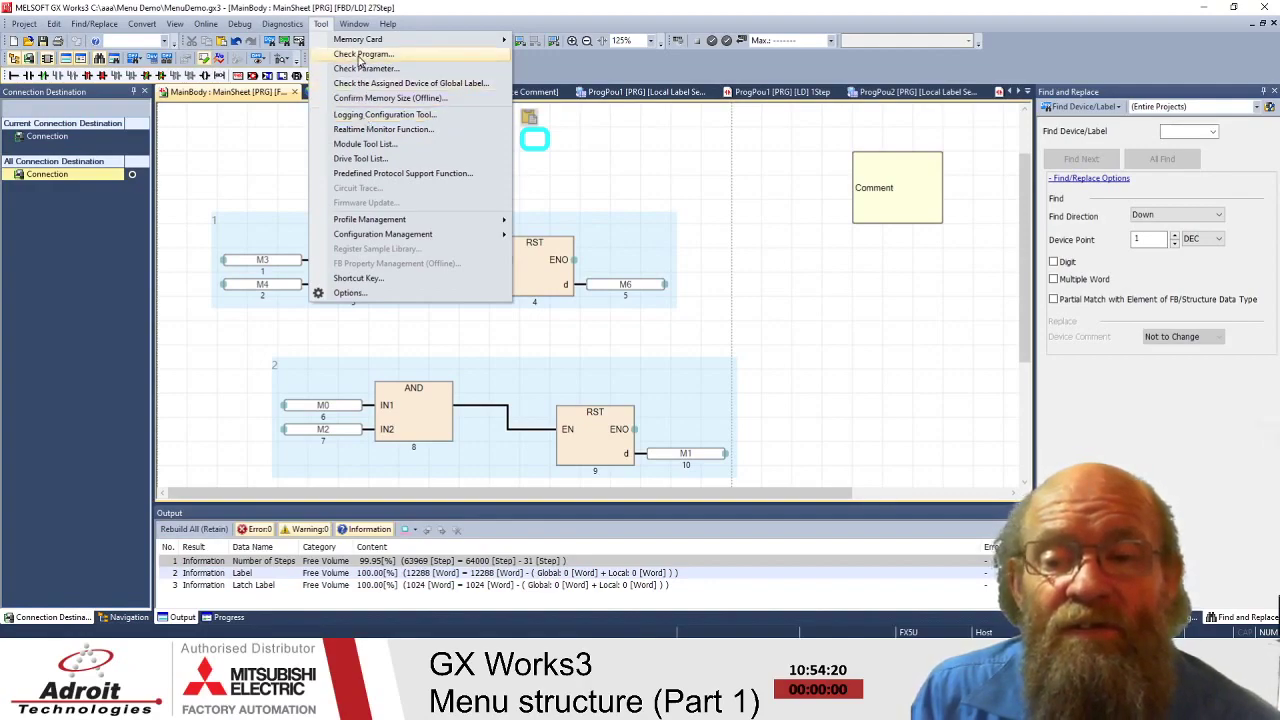
click(360, 56)
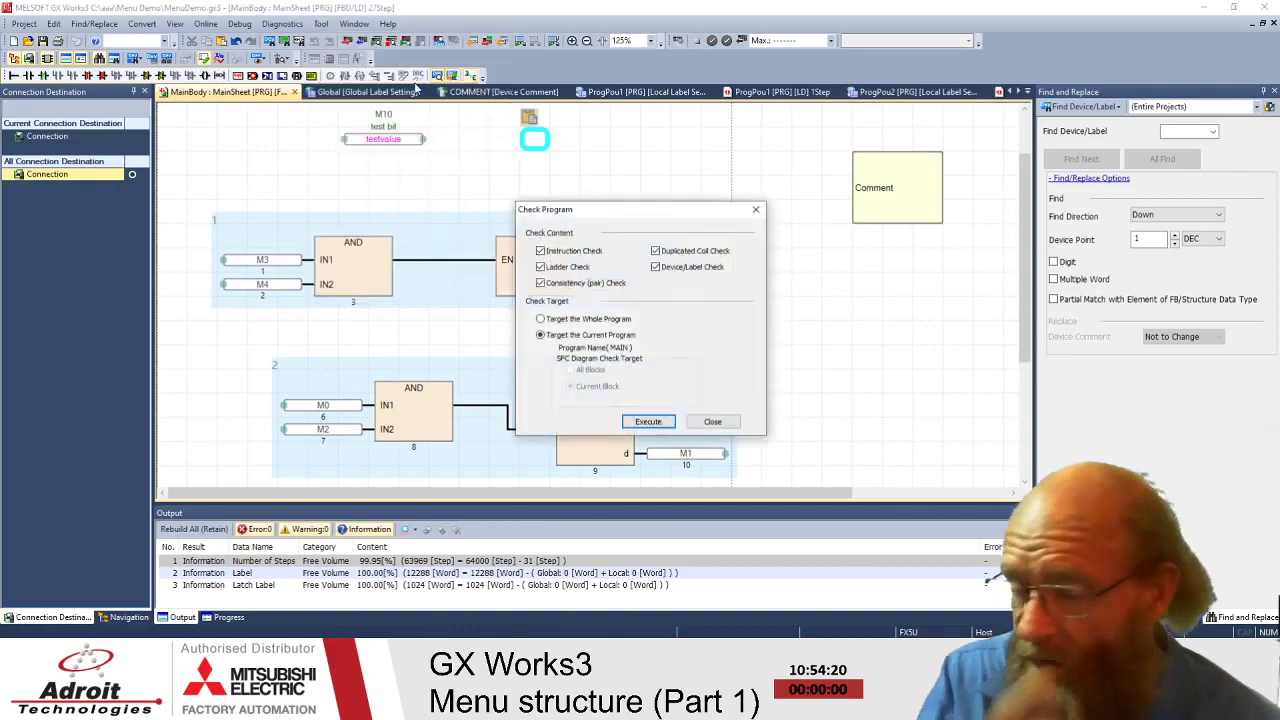
drag(609, 213, 579, 98)
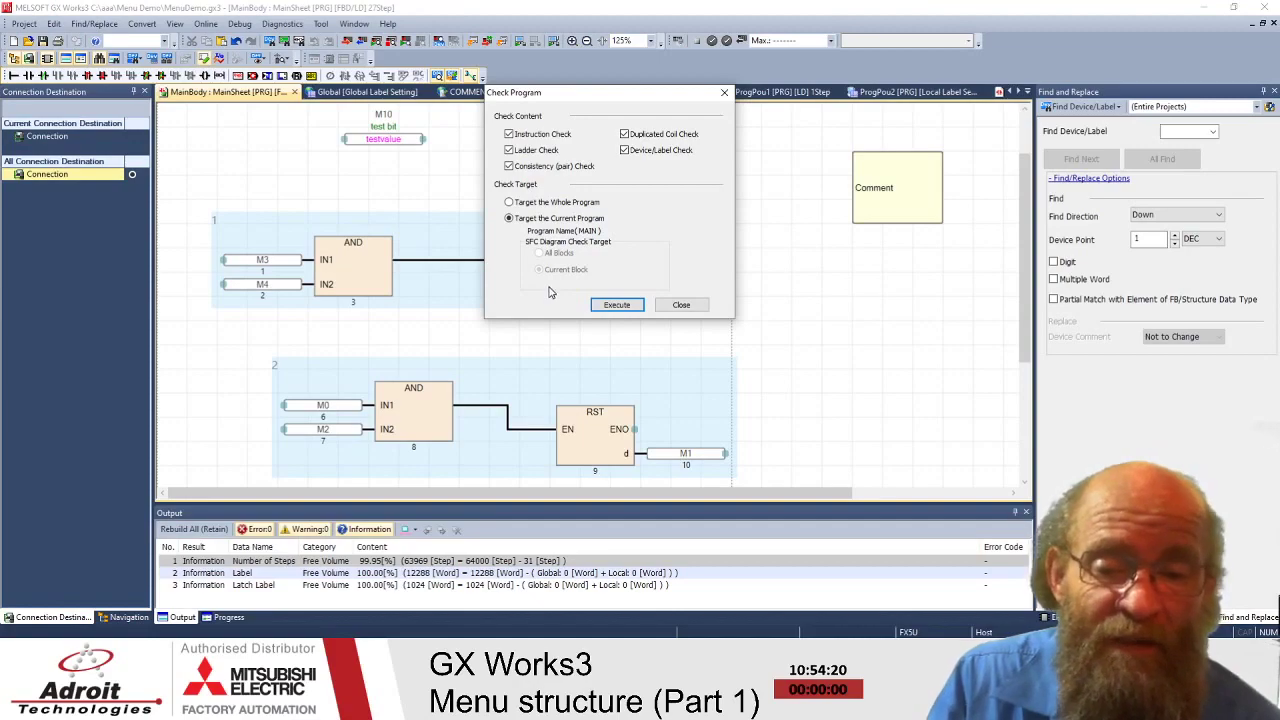
click(683, 306)
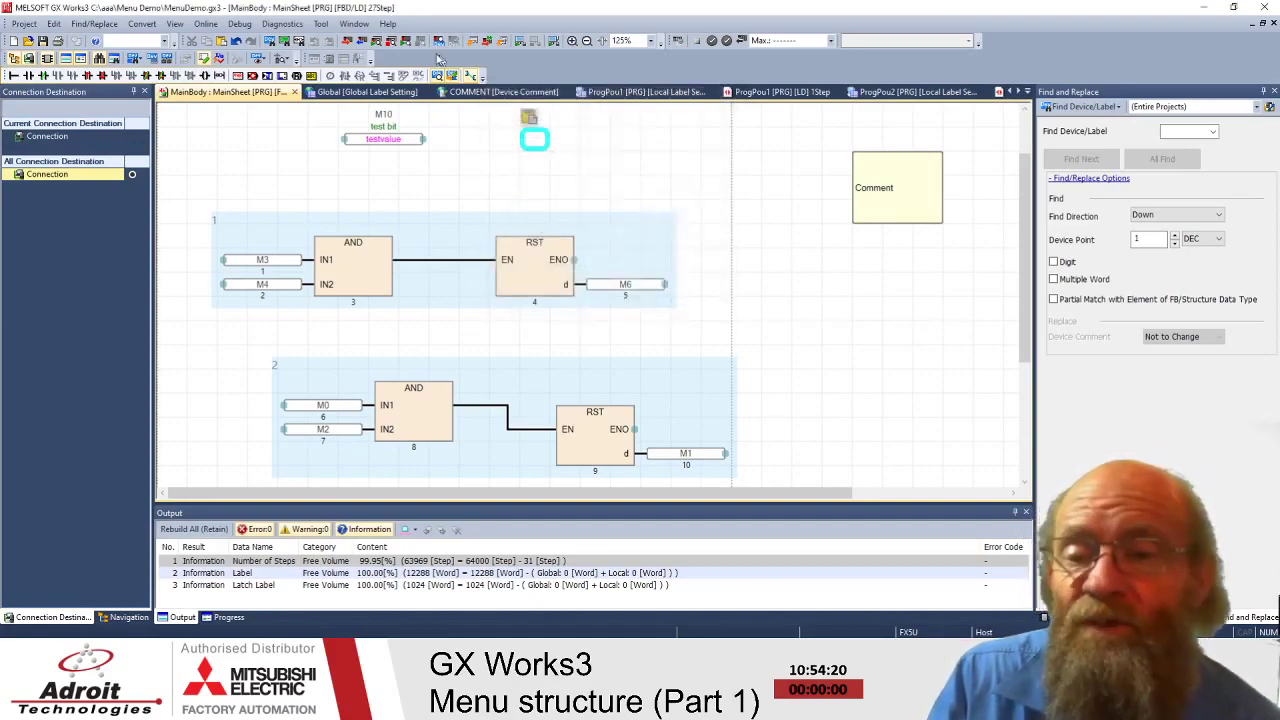
click(320, 24)
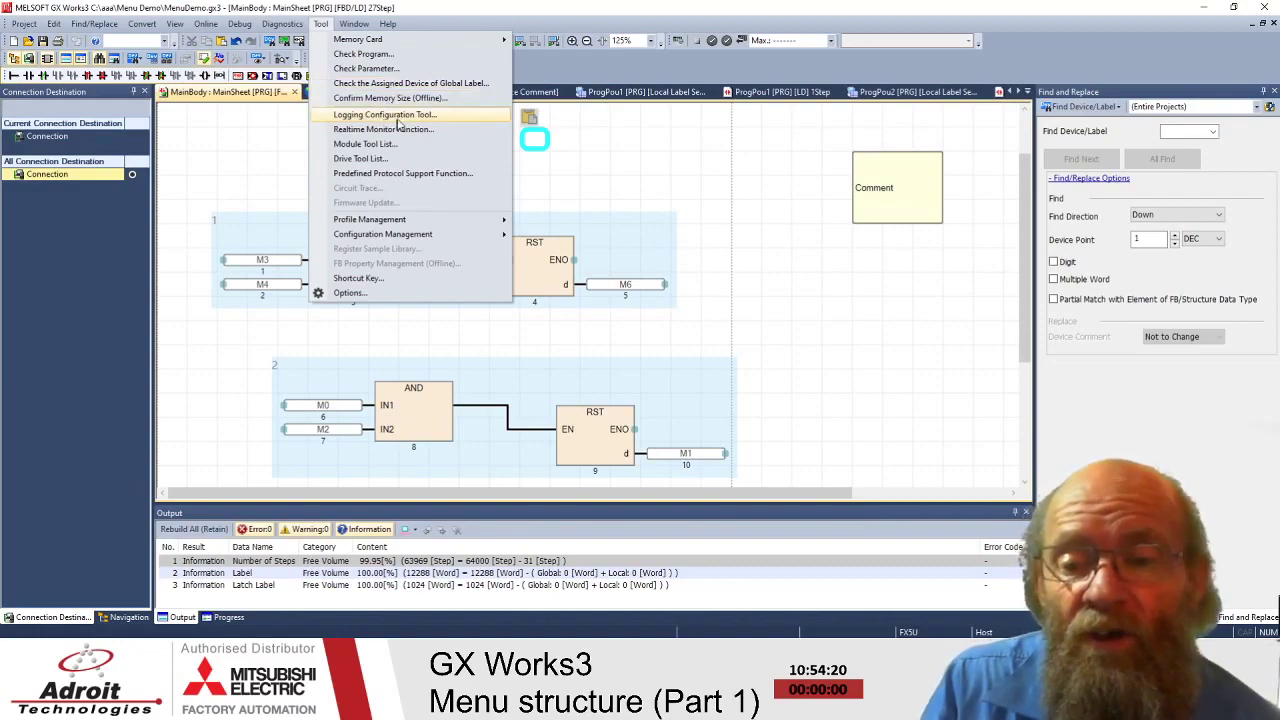
click(403, 116)
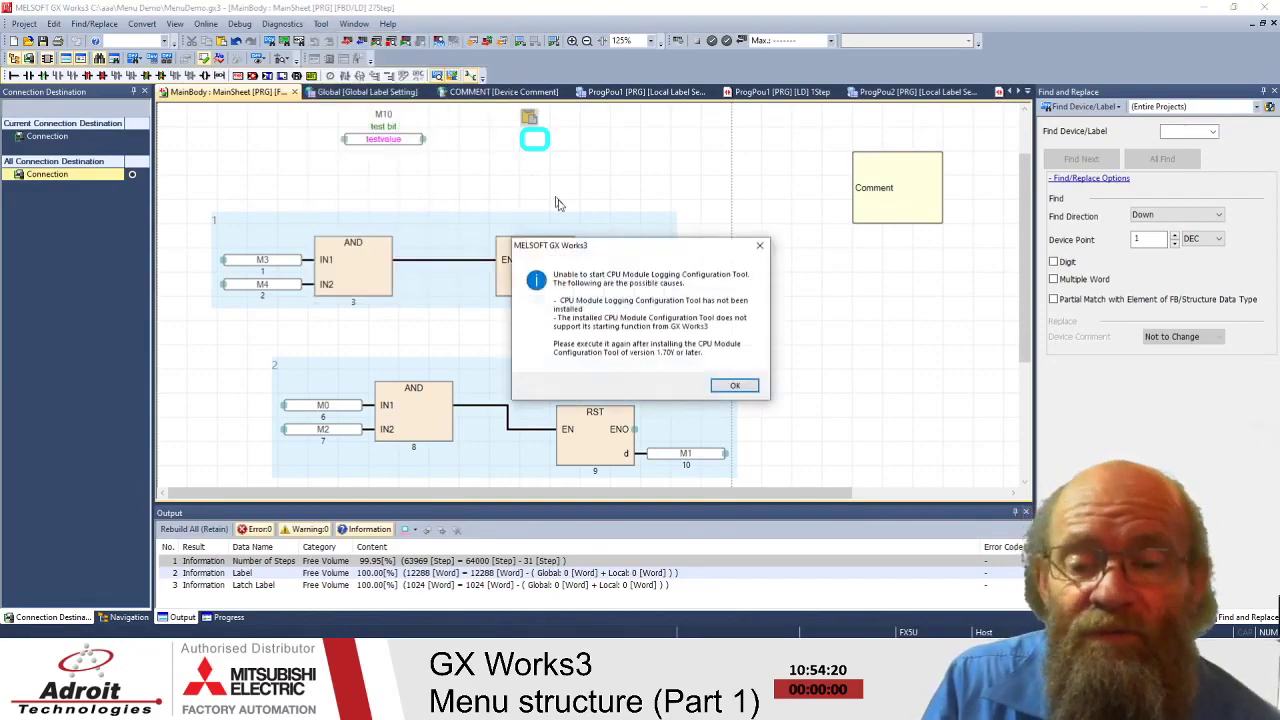
click(734, 386)
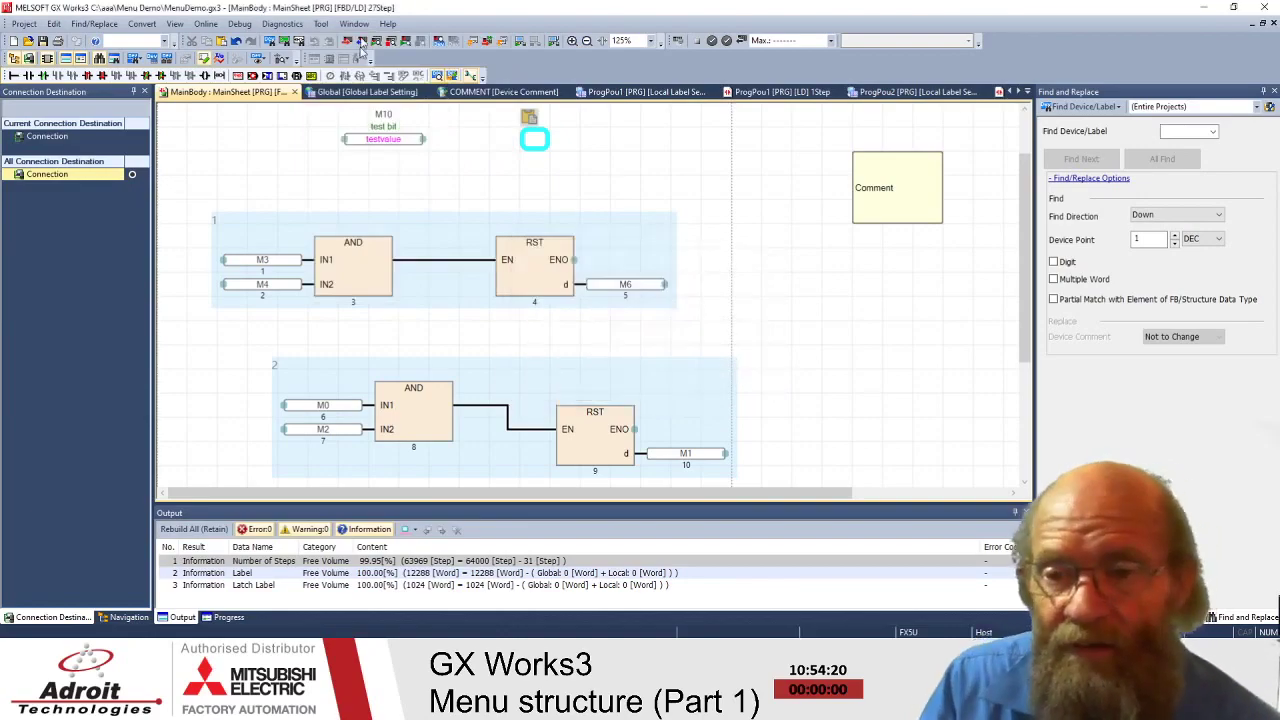
click(320, 24)
click(355, 118)
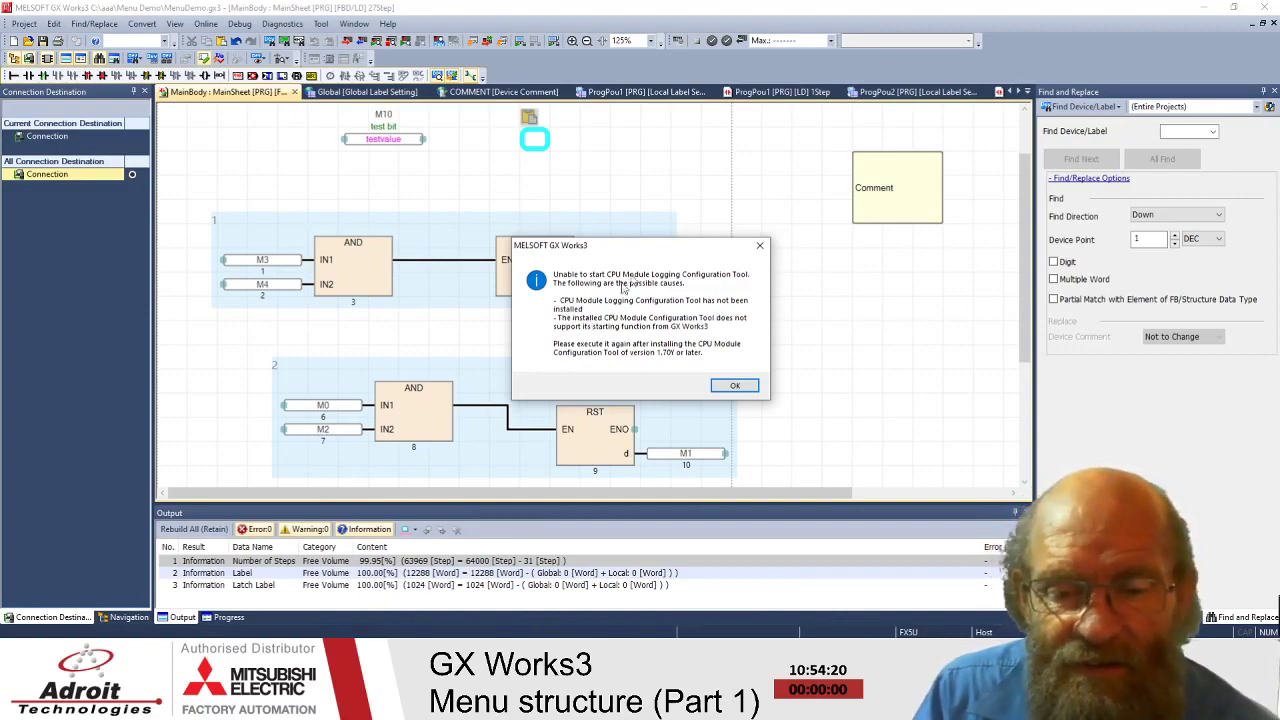
drag(654, 247, 627, 120)
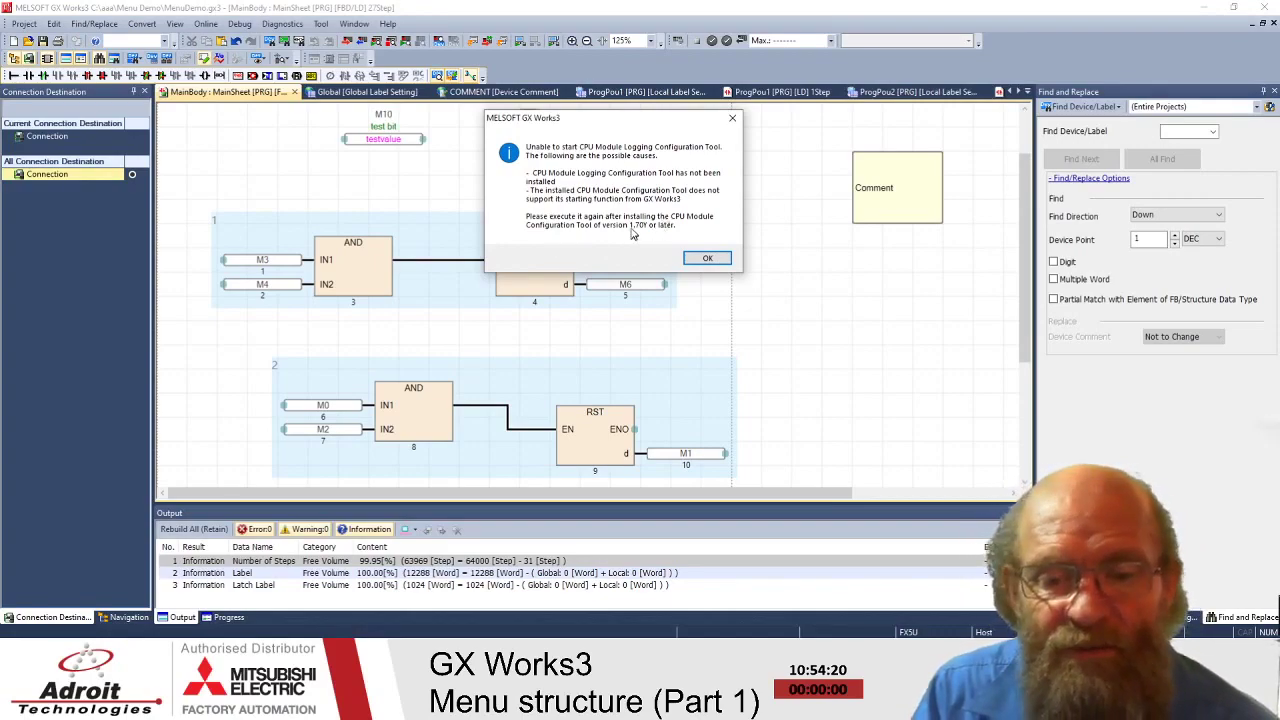
click(707, 259)
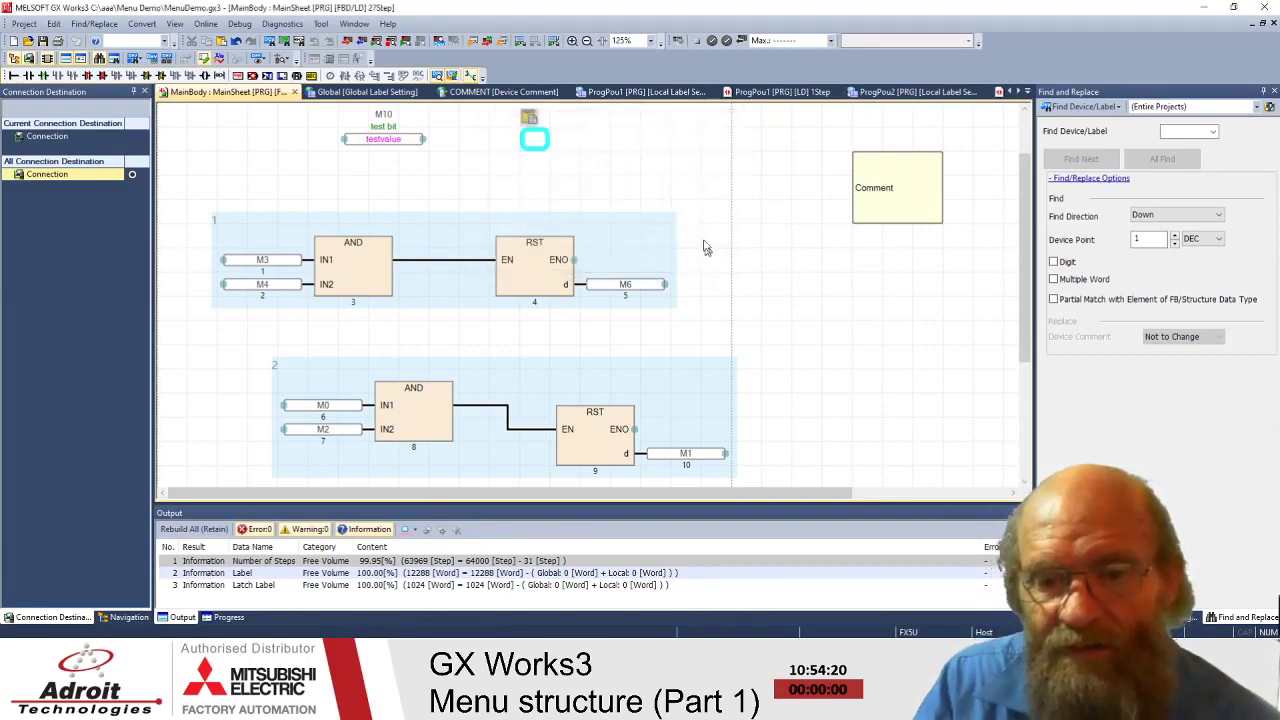
- Launch Tool > Realtime Monitor Function and acknowledge the GX LogViewer connection notice
click(320, 24)
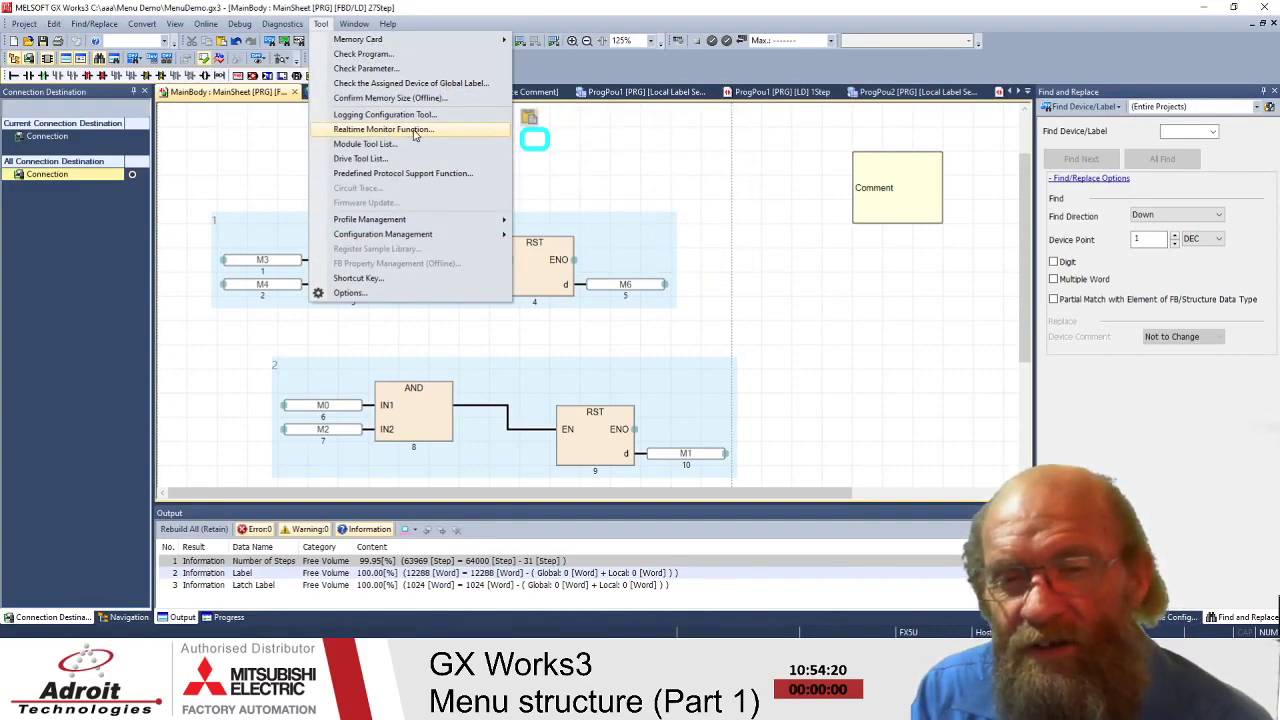
click(415, 131)
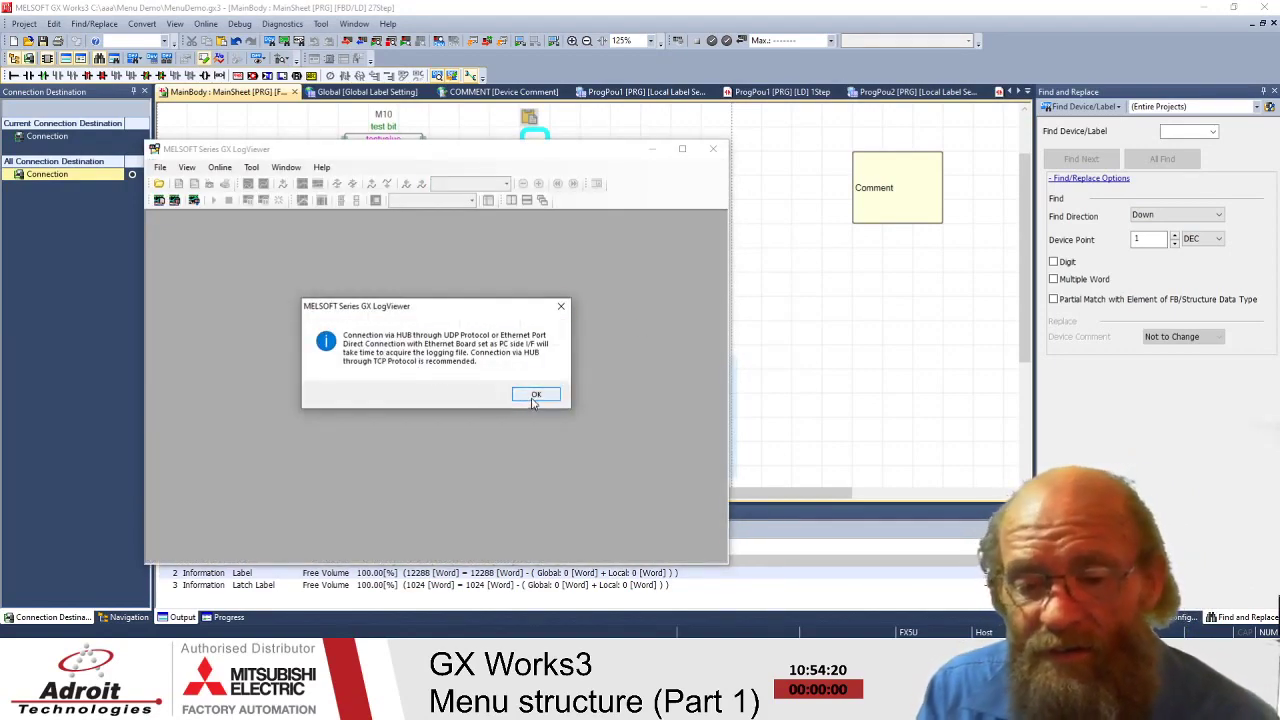
drag(452, 306, 487, 269)
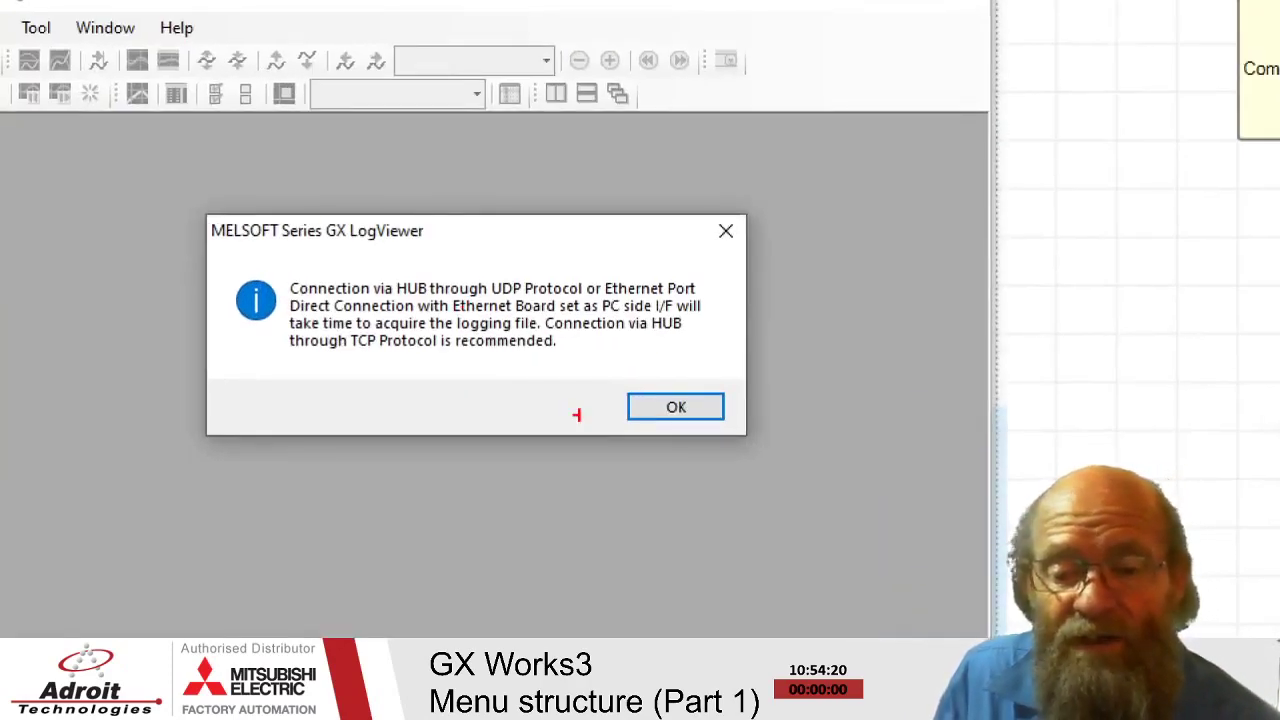
click(659, 408)
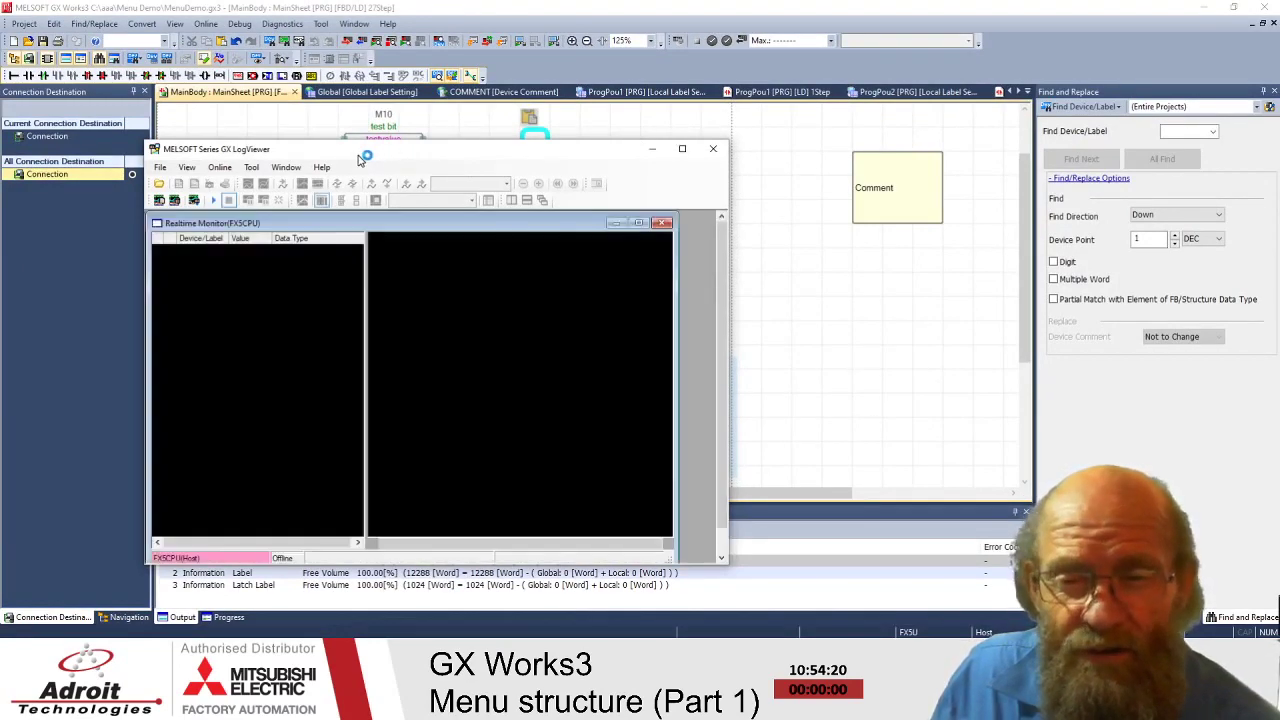
- Enter X0, D100 and M1 as the first three realtime monitor devices
drag(388, 117, 752, 42)
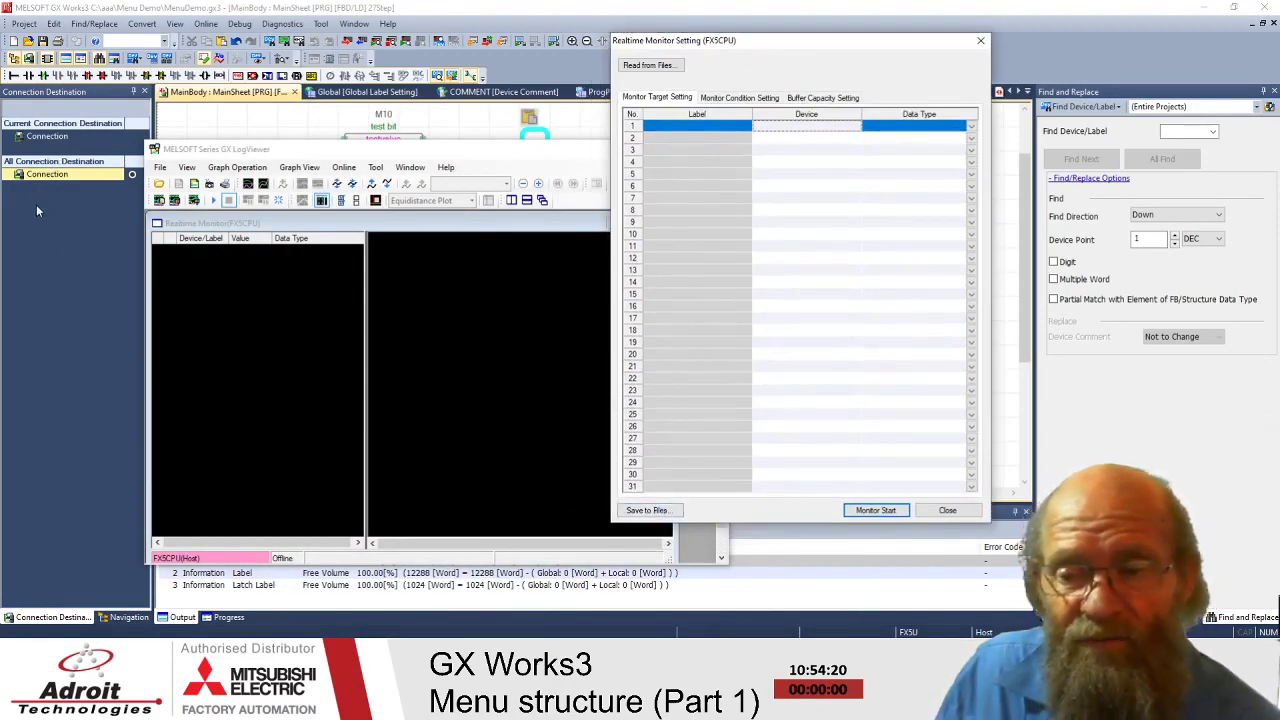
click(780, 128)
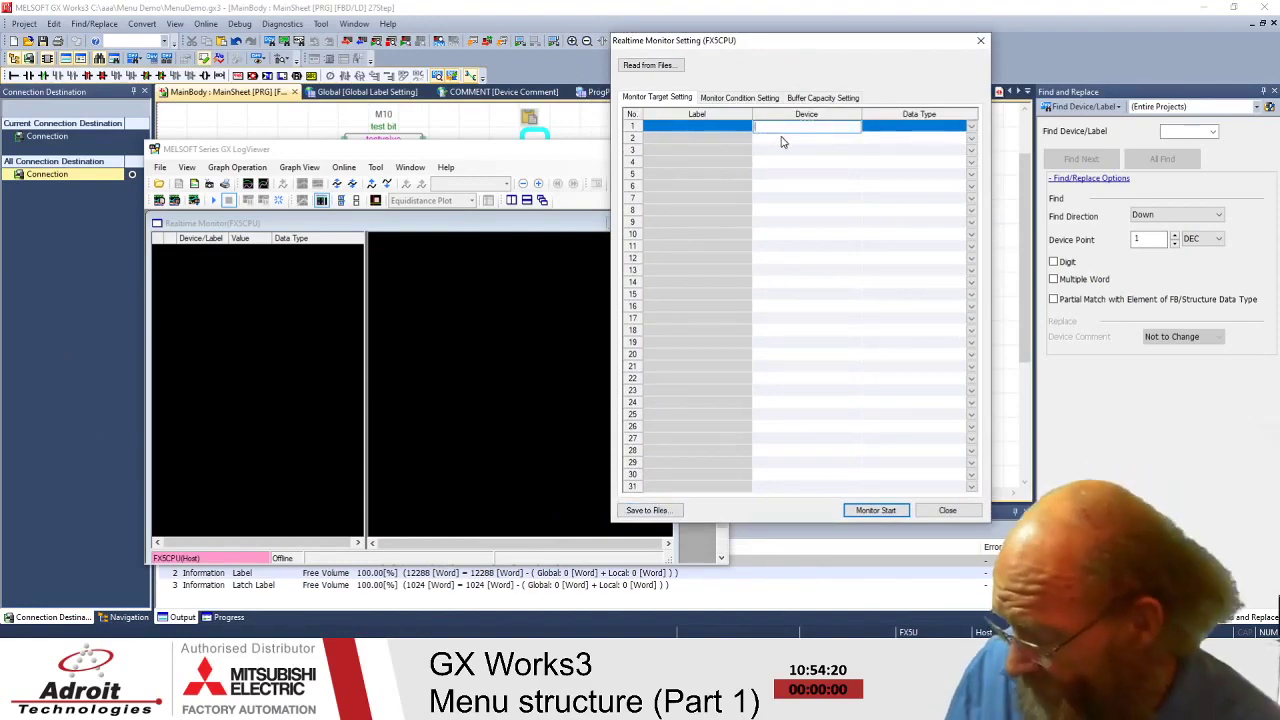
text(x0)
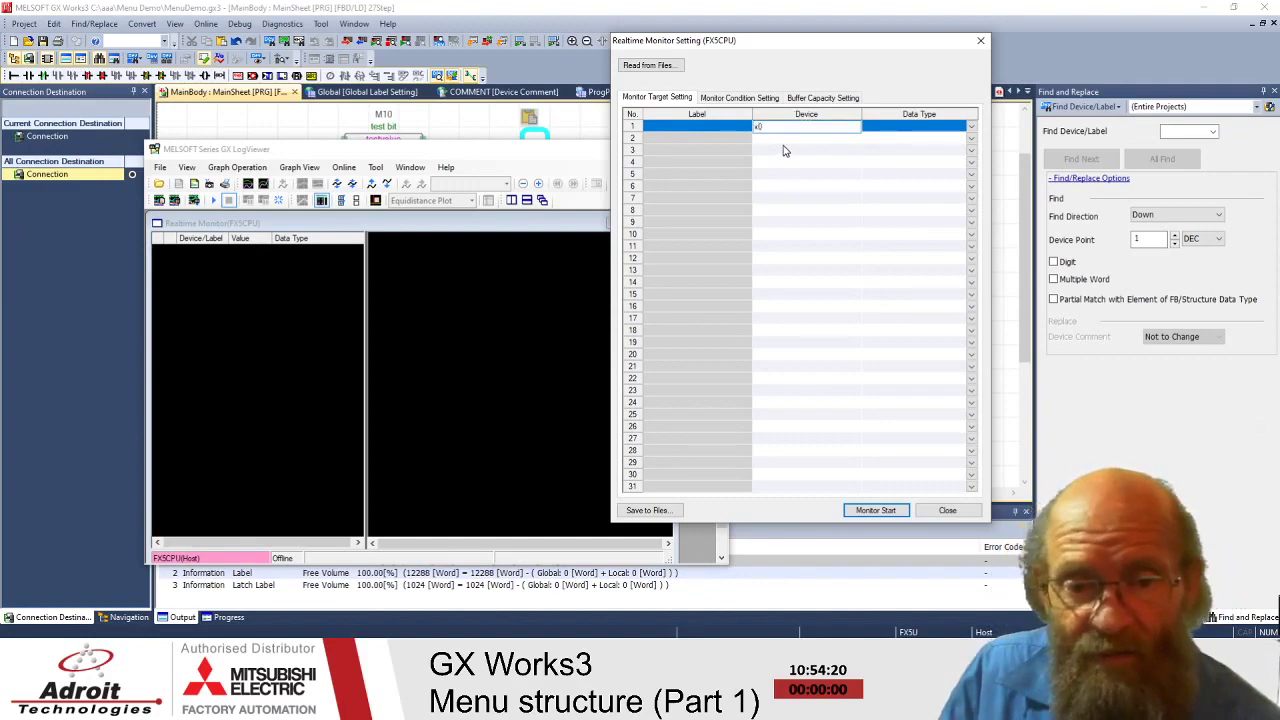
click(784, 140)
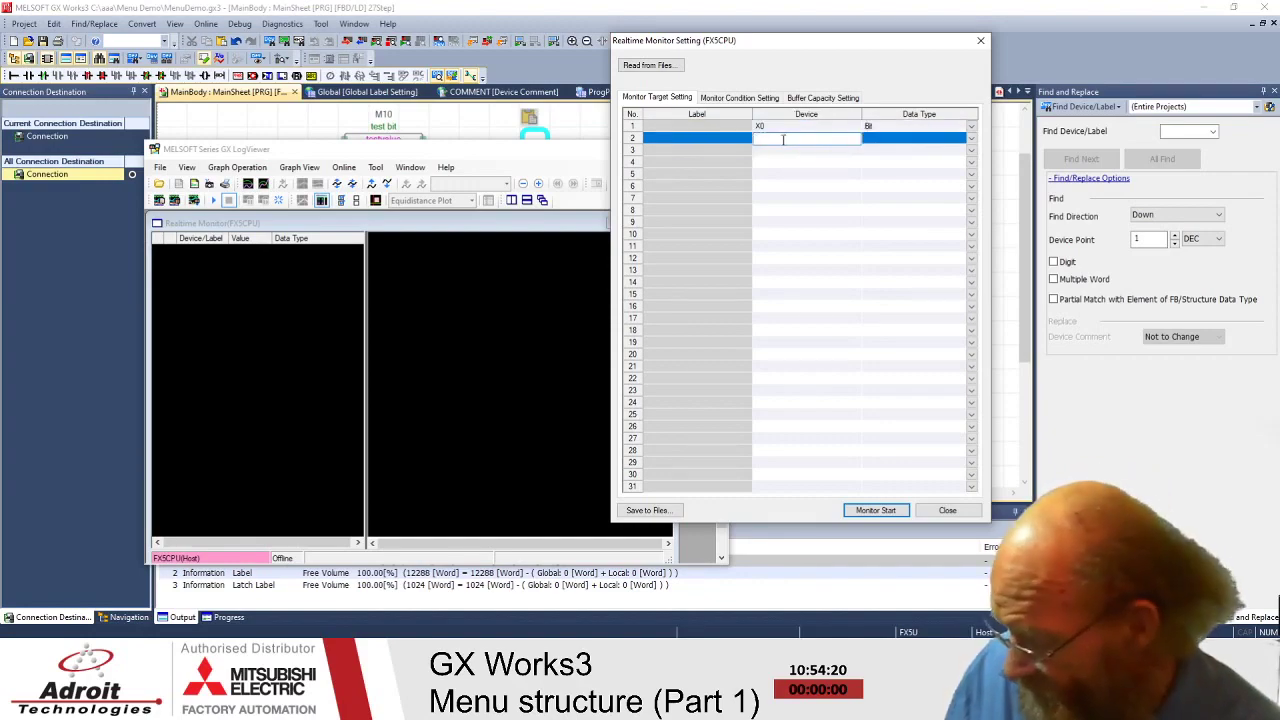
key(BackSpace)
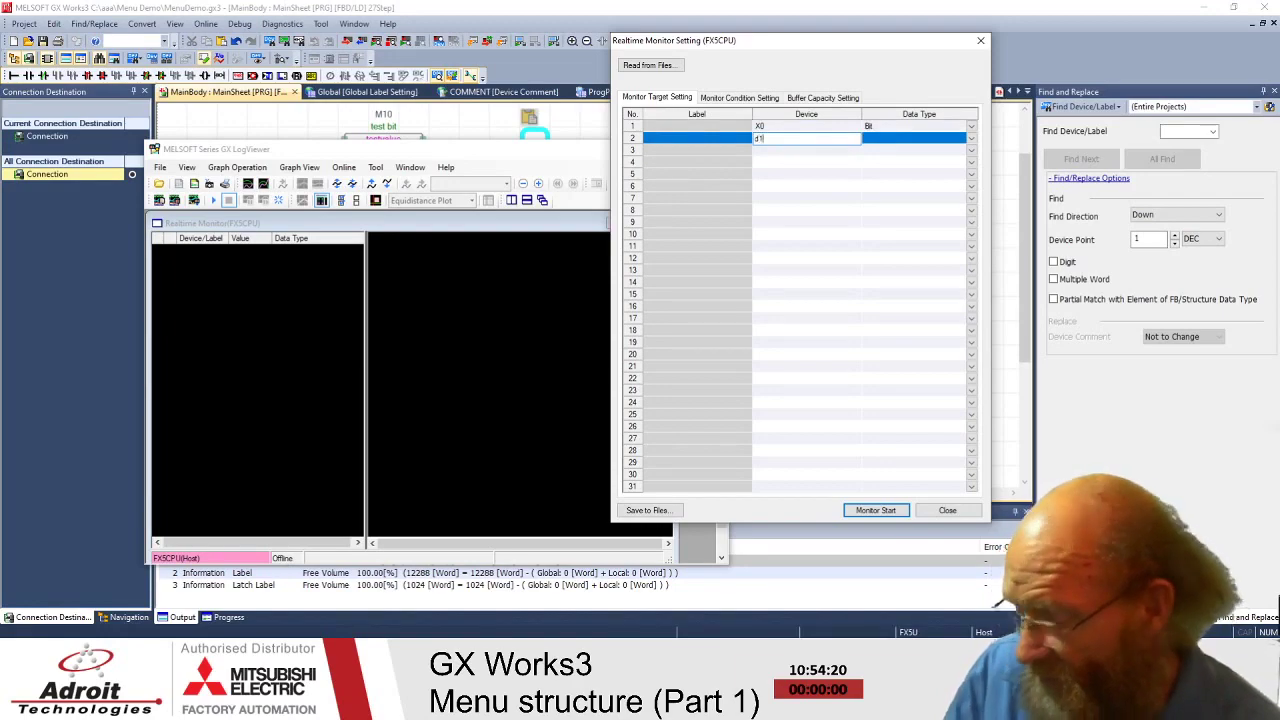
text(d100)
click(785, 149)
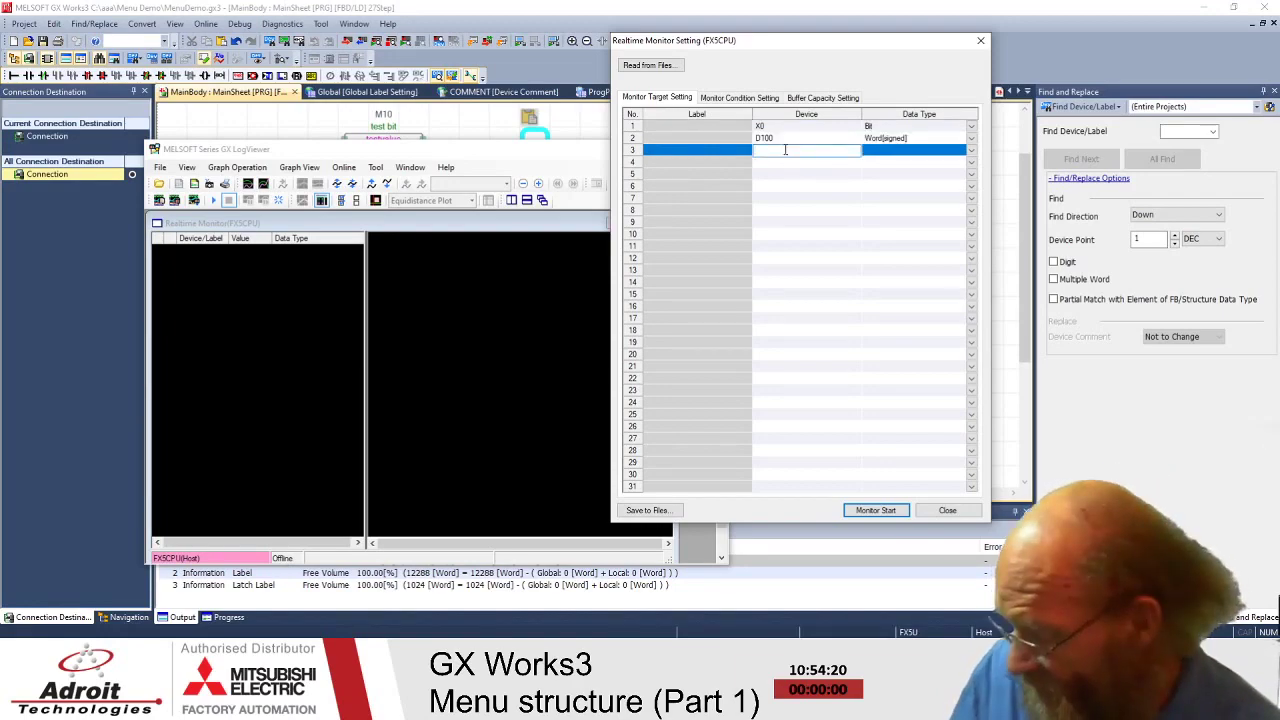
text(m1)
key(Return)
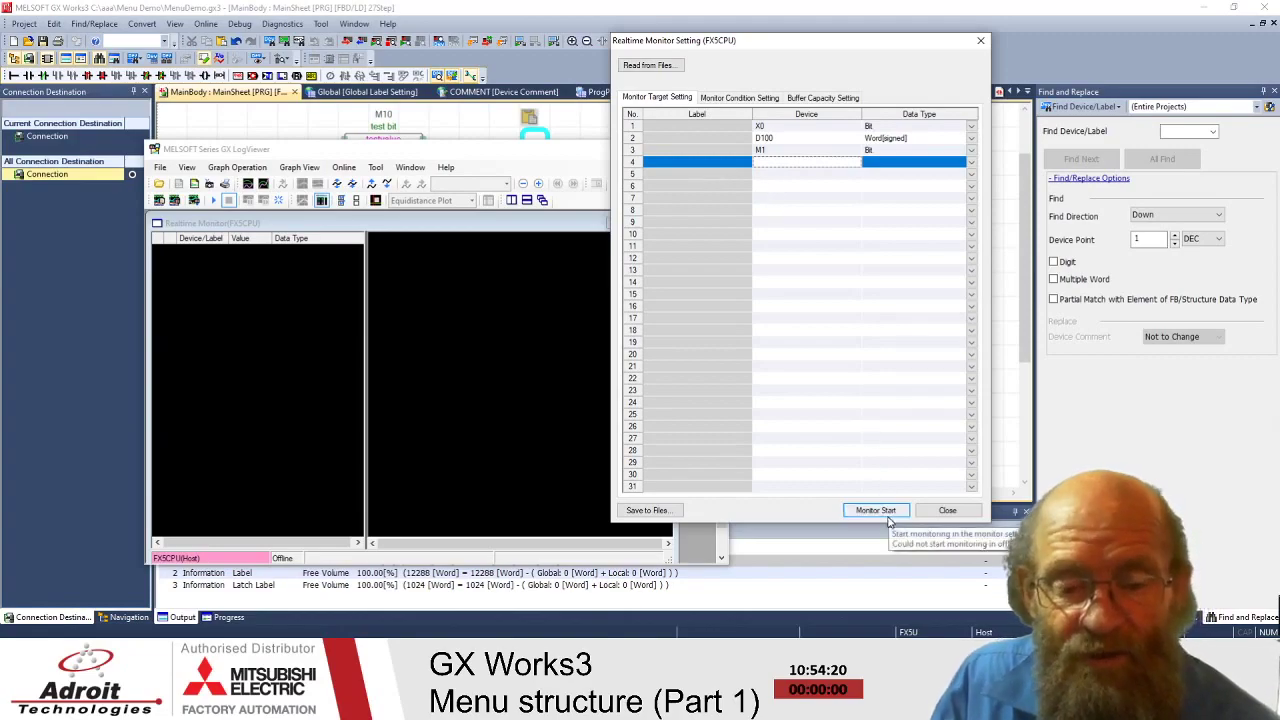
- Add SD4500 in row 5 and SM8003 in row 4 of the monitor targets
click(792, 174)
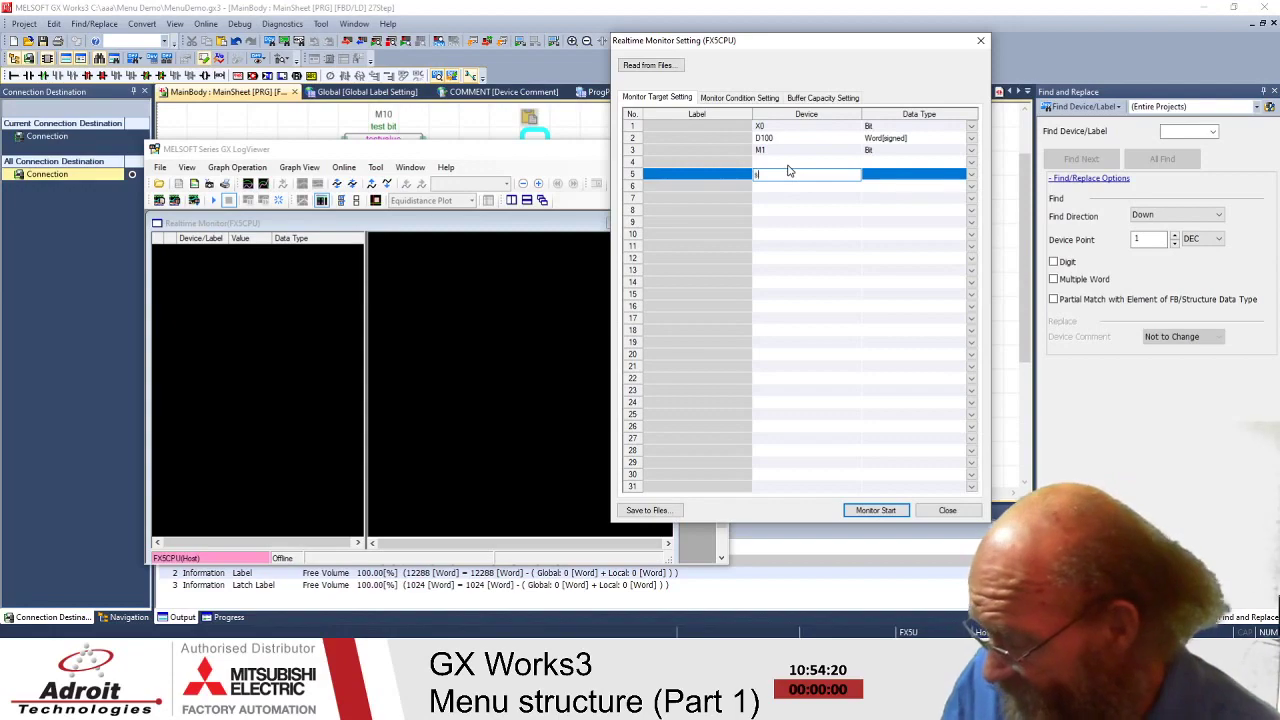
text(sd4500)
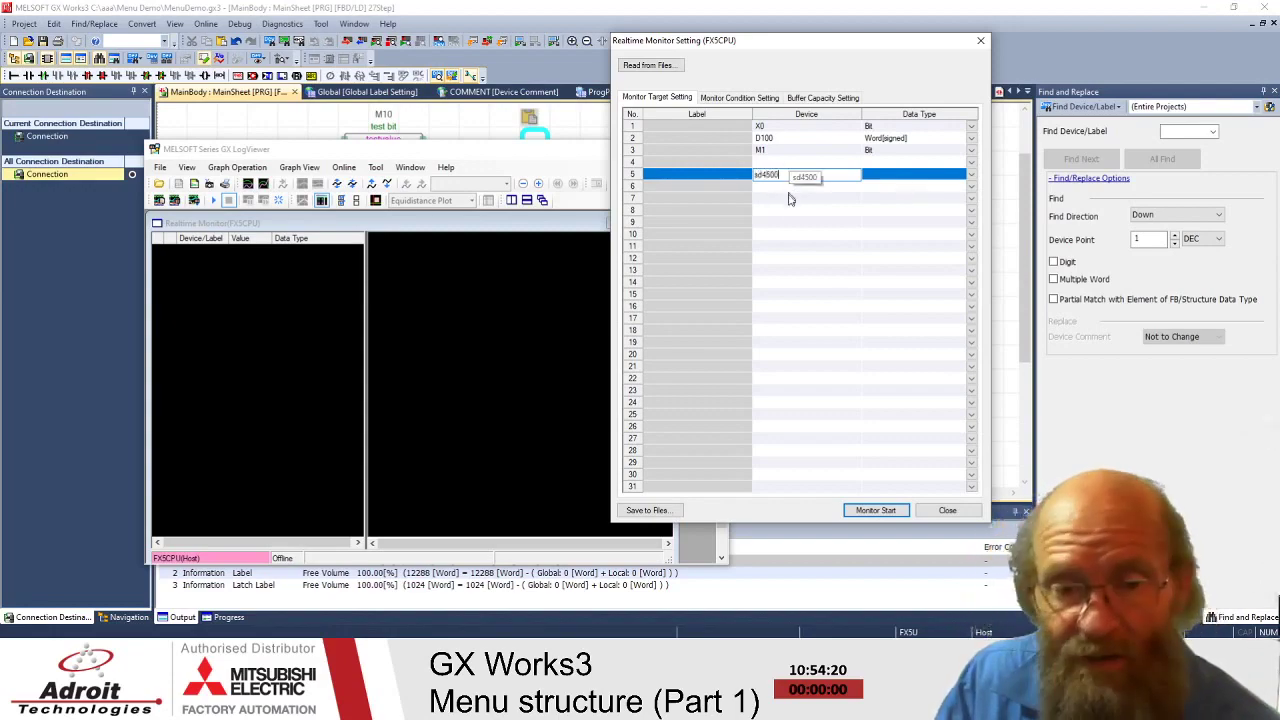
click(797, 212)
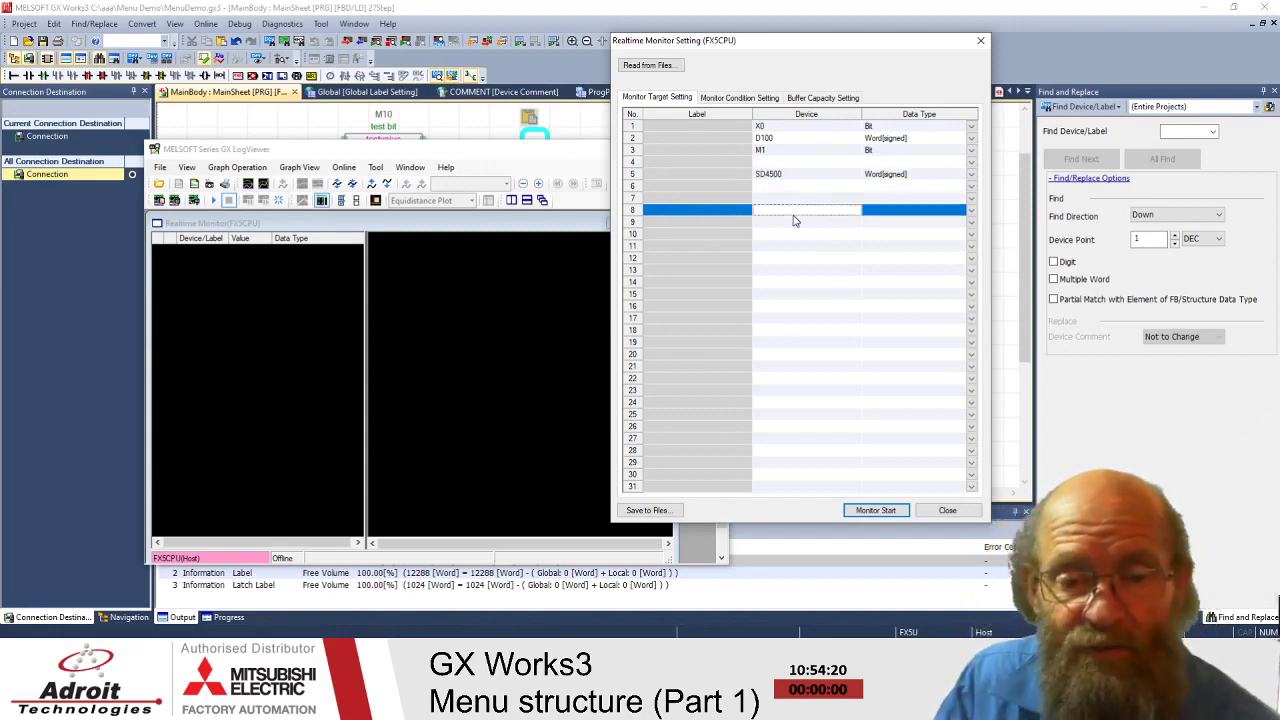
click(794, 162)
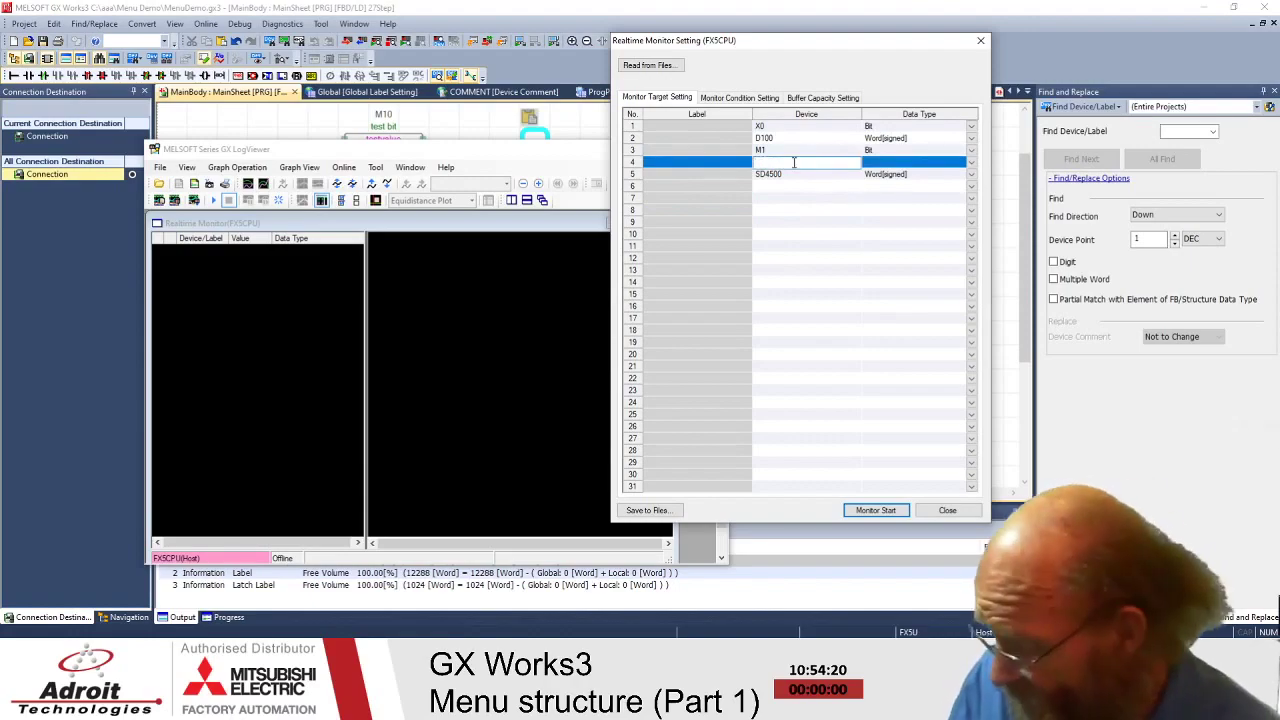
text(sm8)
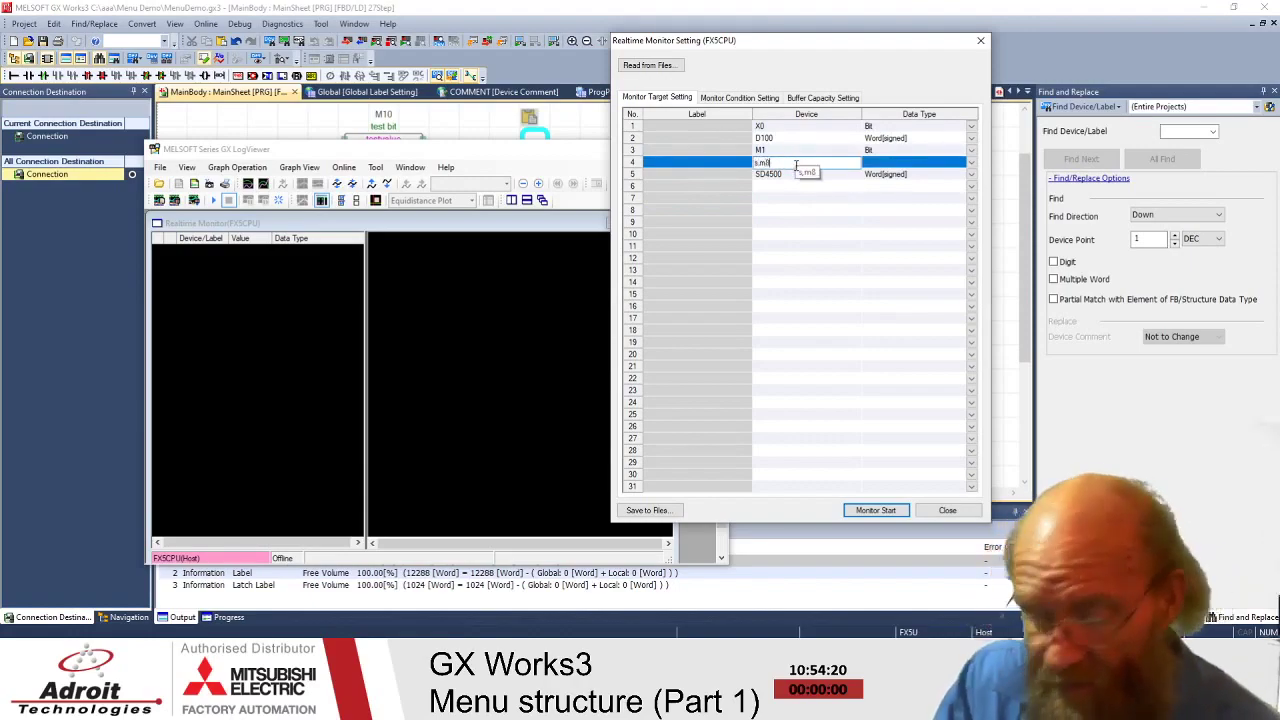
text(000)
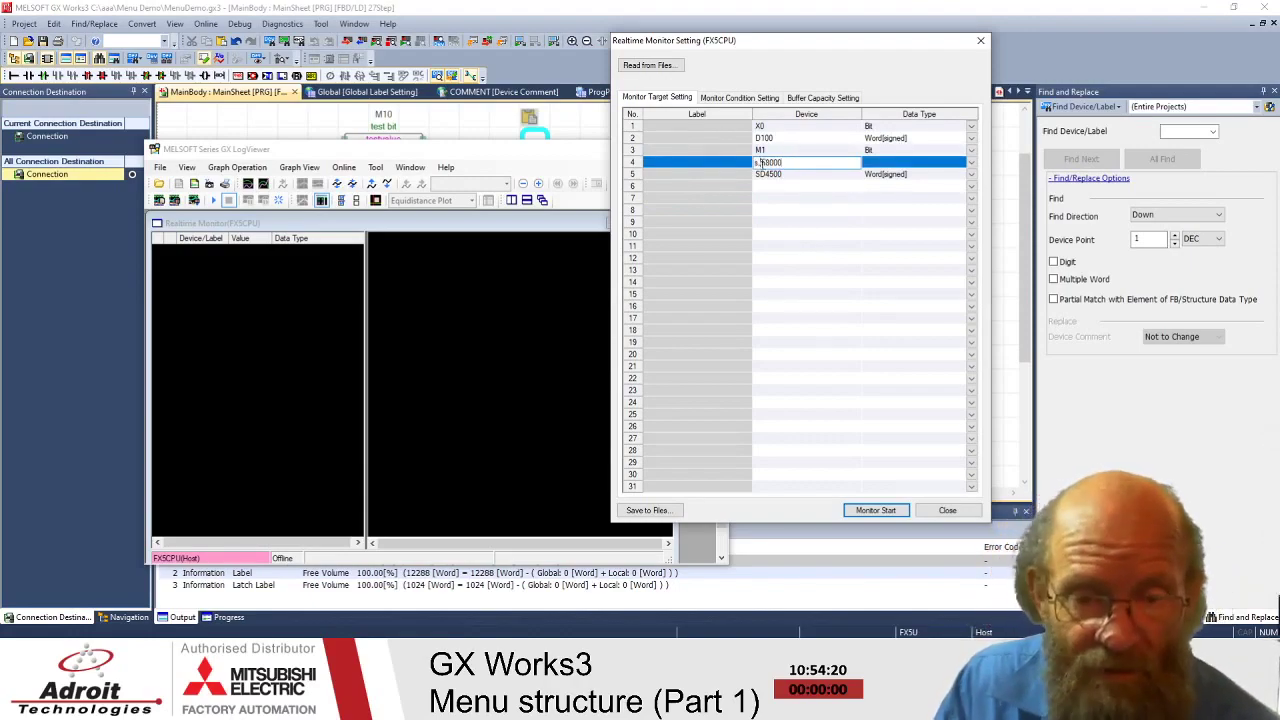
key(BackSpace)
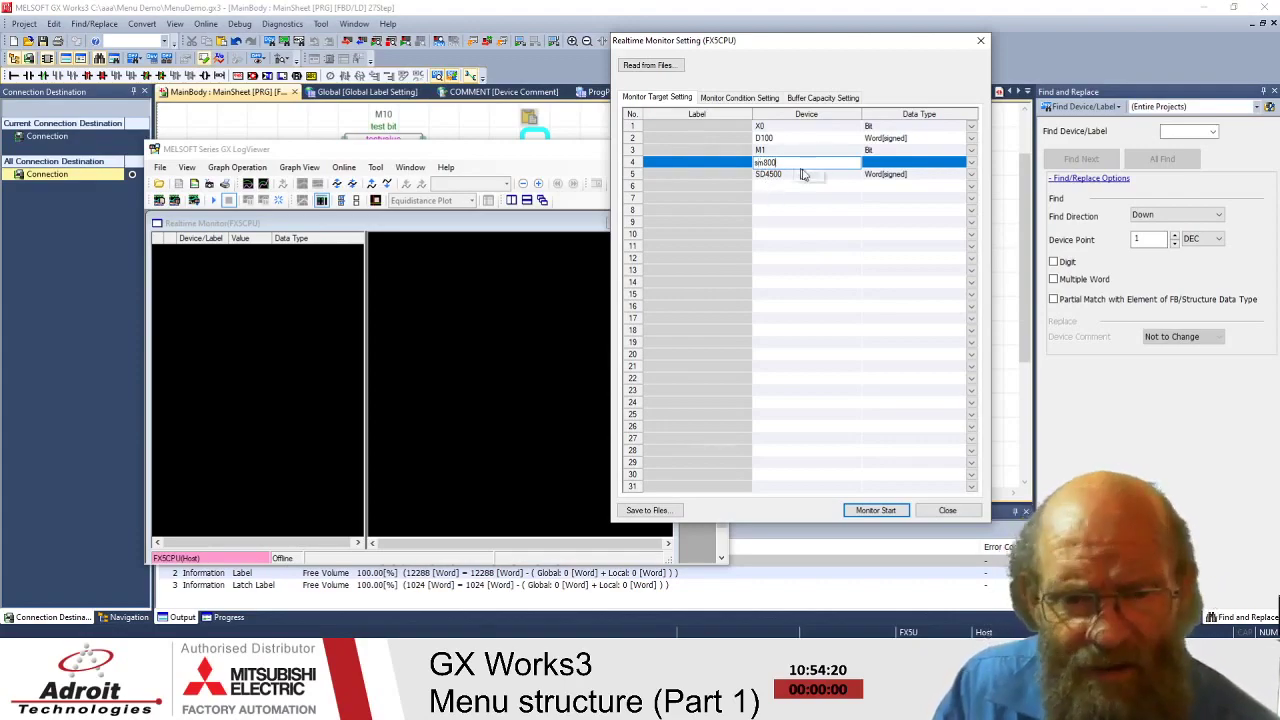
click(843, 297)
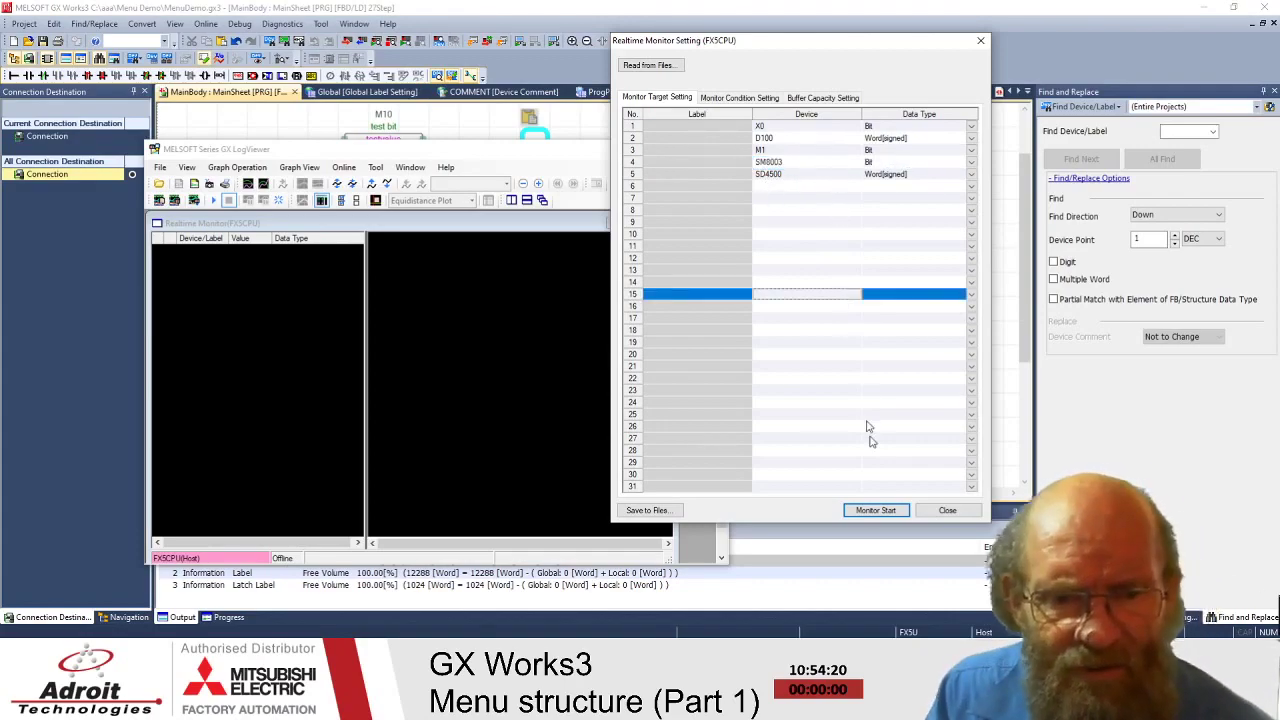
- Start realtime monitoring and move the settings dialog and LogViewer window to reveal the graph
click(868, 512)
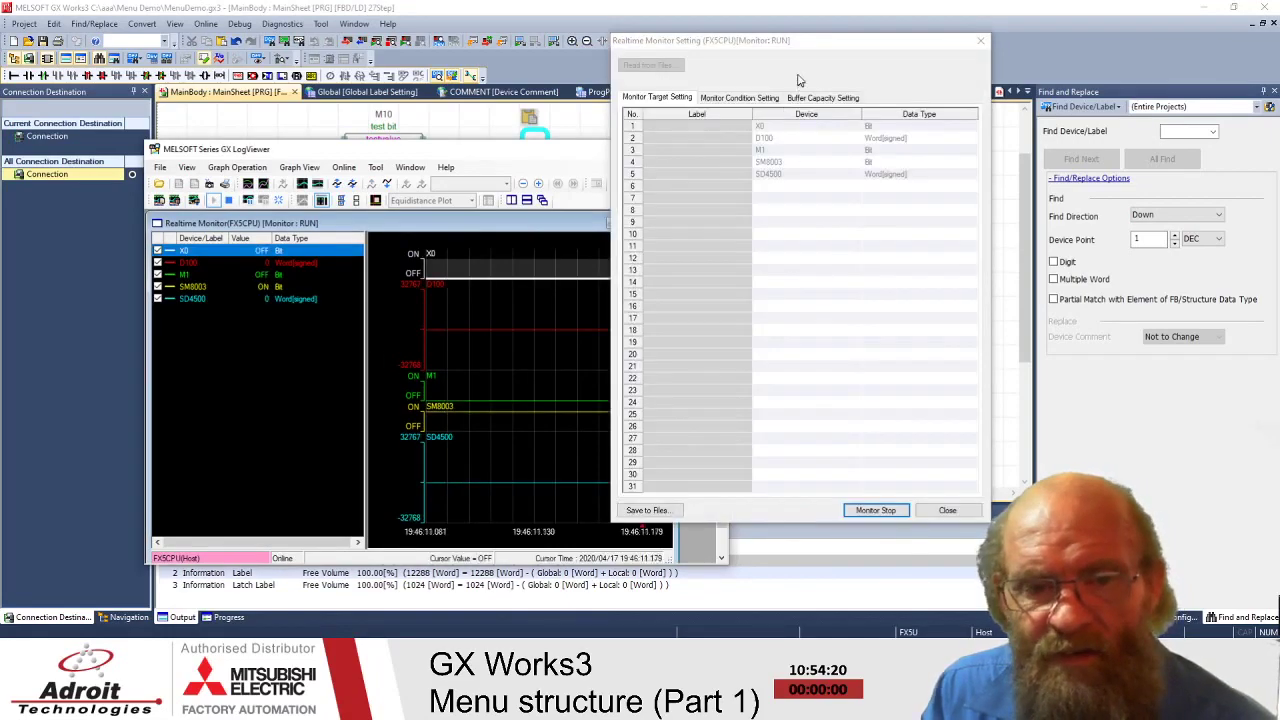
mouse_move(800, 46)
mouse_down()
mouse_move(872, 98)
mouse_move(976, 92)
mouse_up()
drag(544, 156, 561, 49)
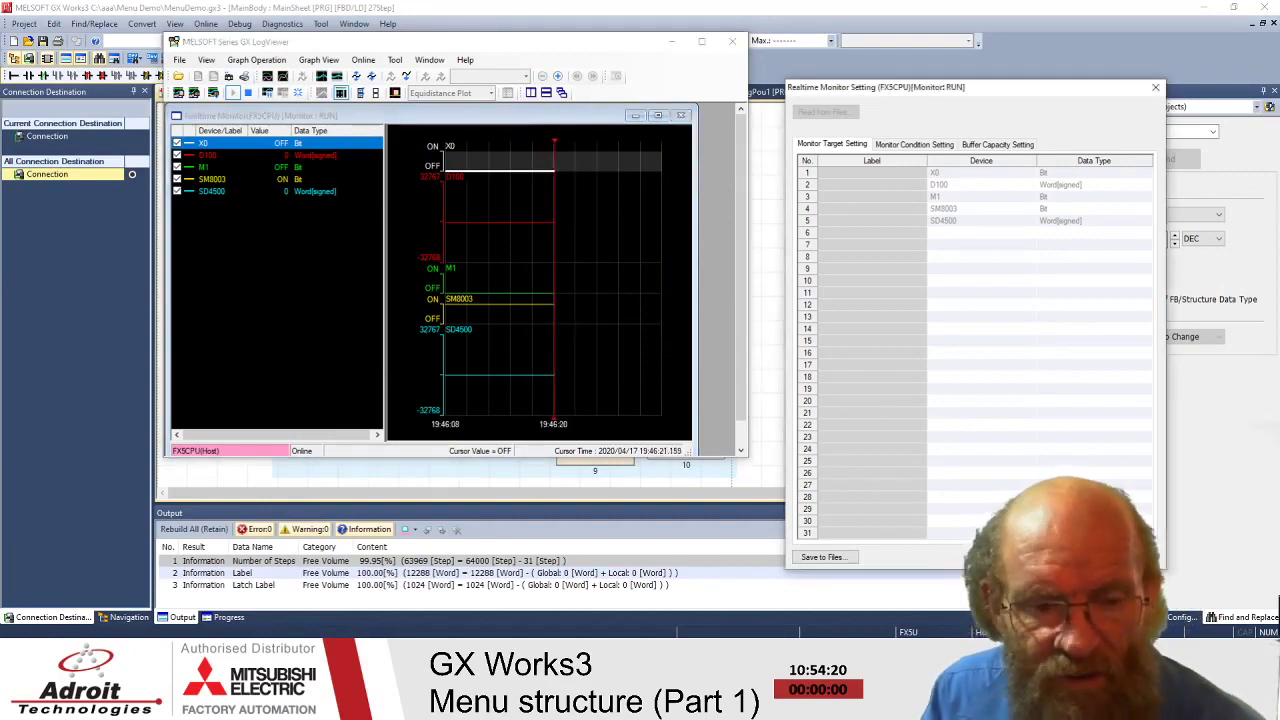
- Change row 4's device from SM8003 to SM8005 and restart monitoring
double_click(965, 210)
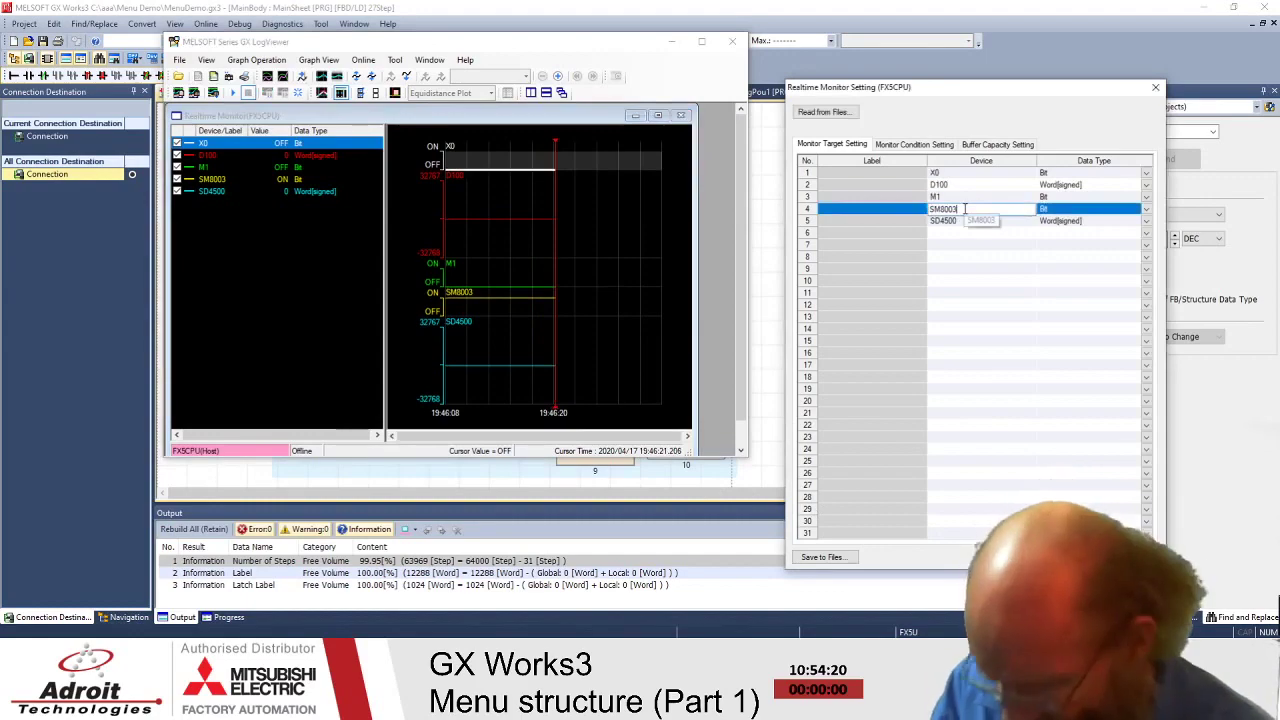
key(BackSpace)
text(5)
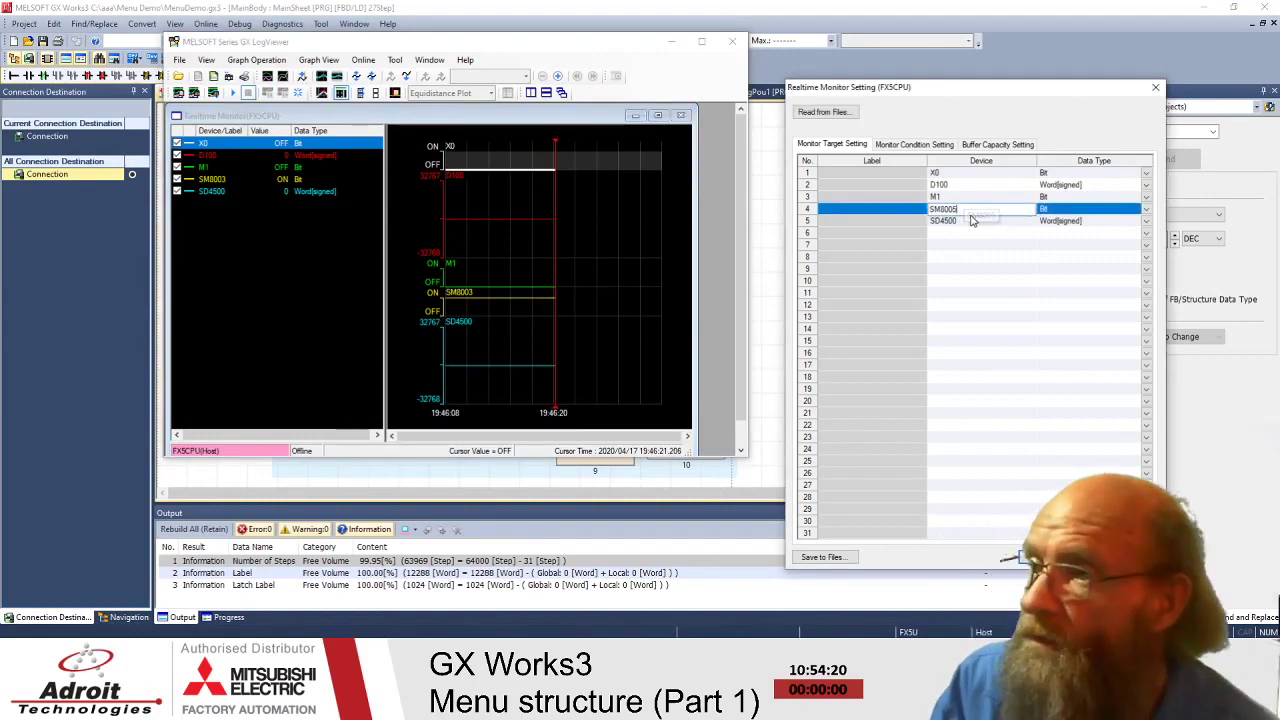
key(Return)
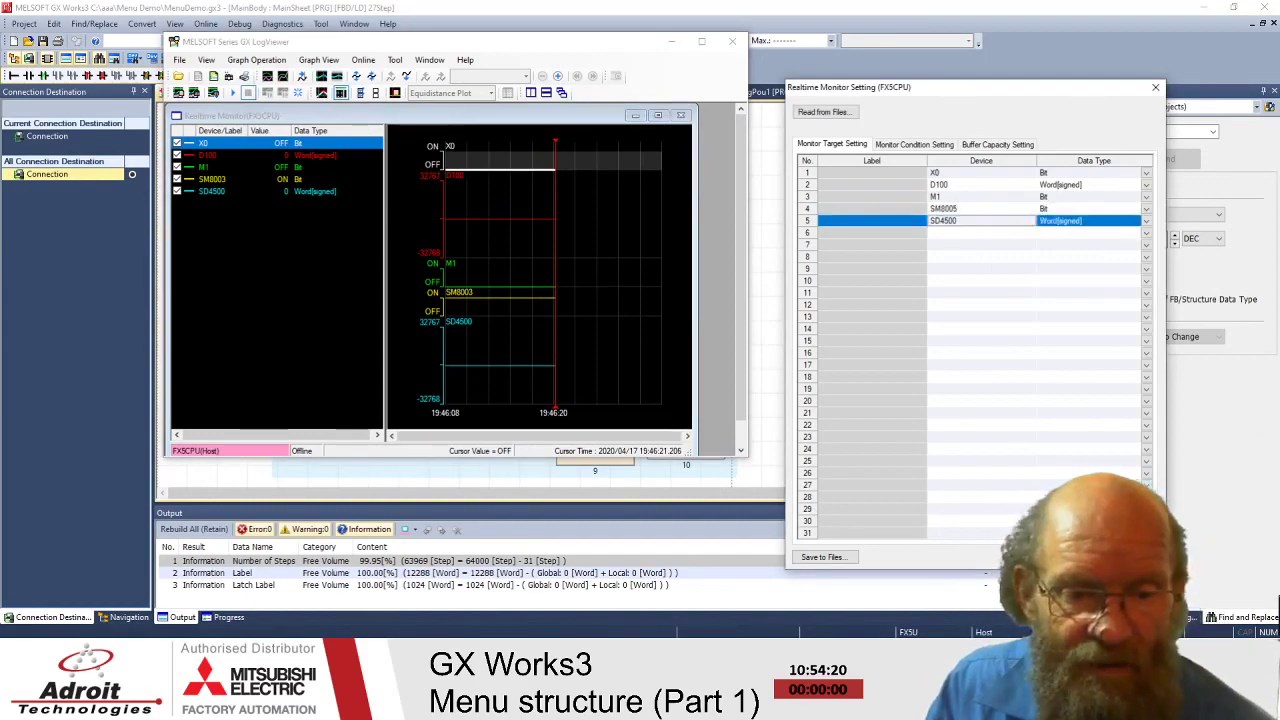
click(233, 92)
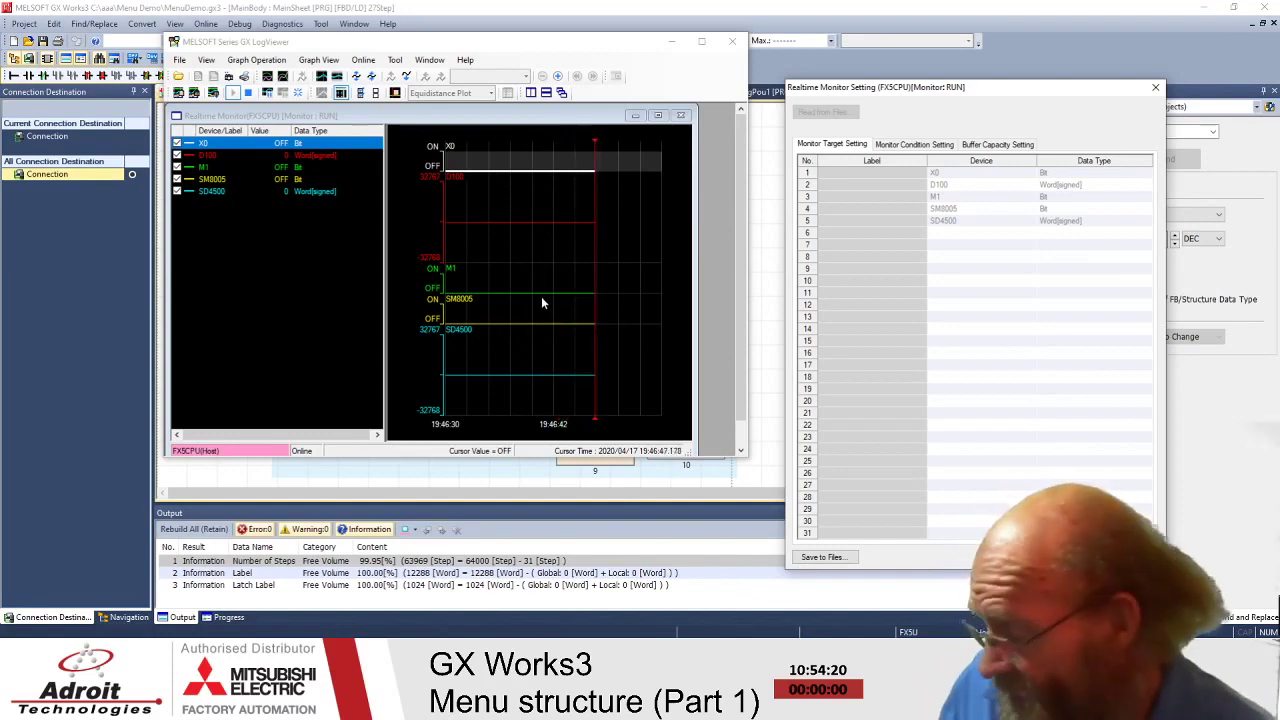
- Zoom the graph, select the D100 trace, then stop monitoring and move the settings window
scroll(593, 314, up, 3)
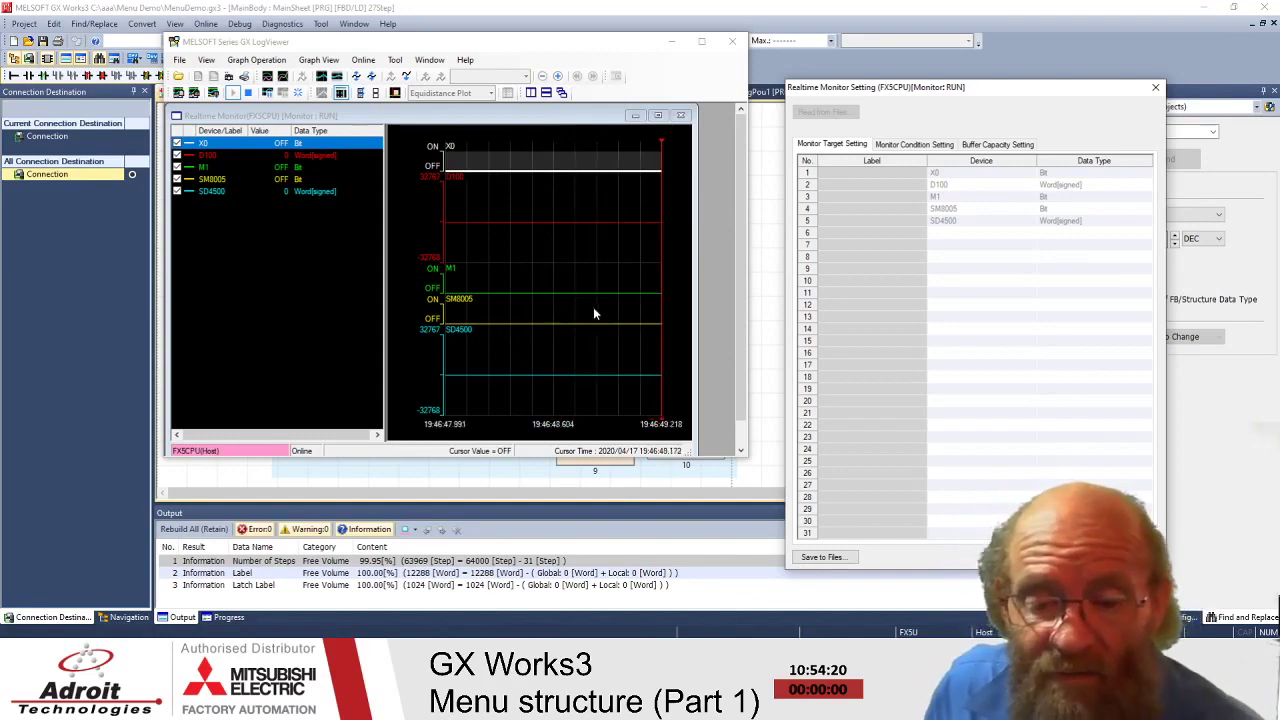
scroll(593, 310, up, 2)
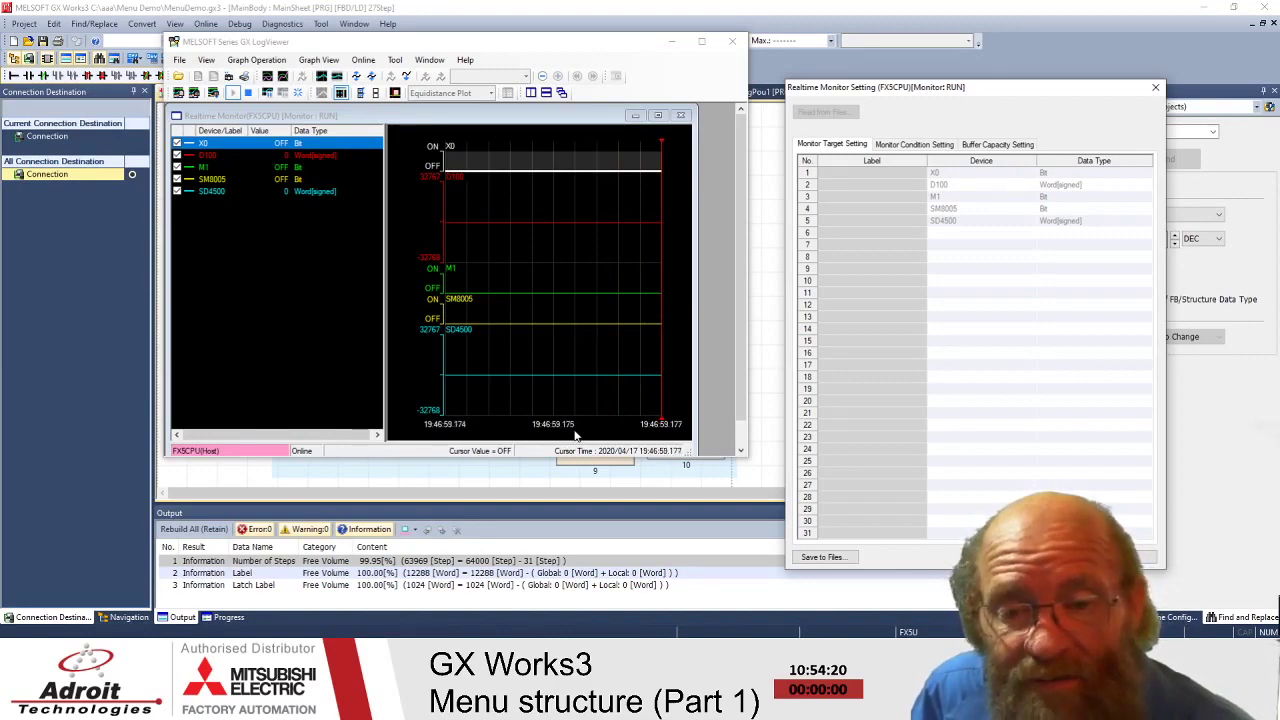
click(552, 246)
click(248, 93)
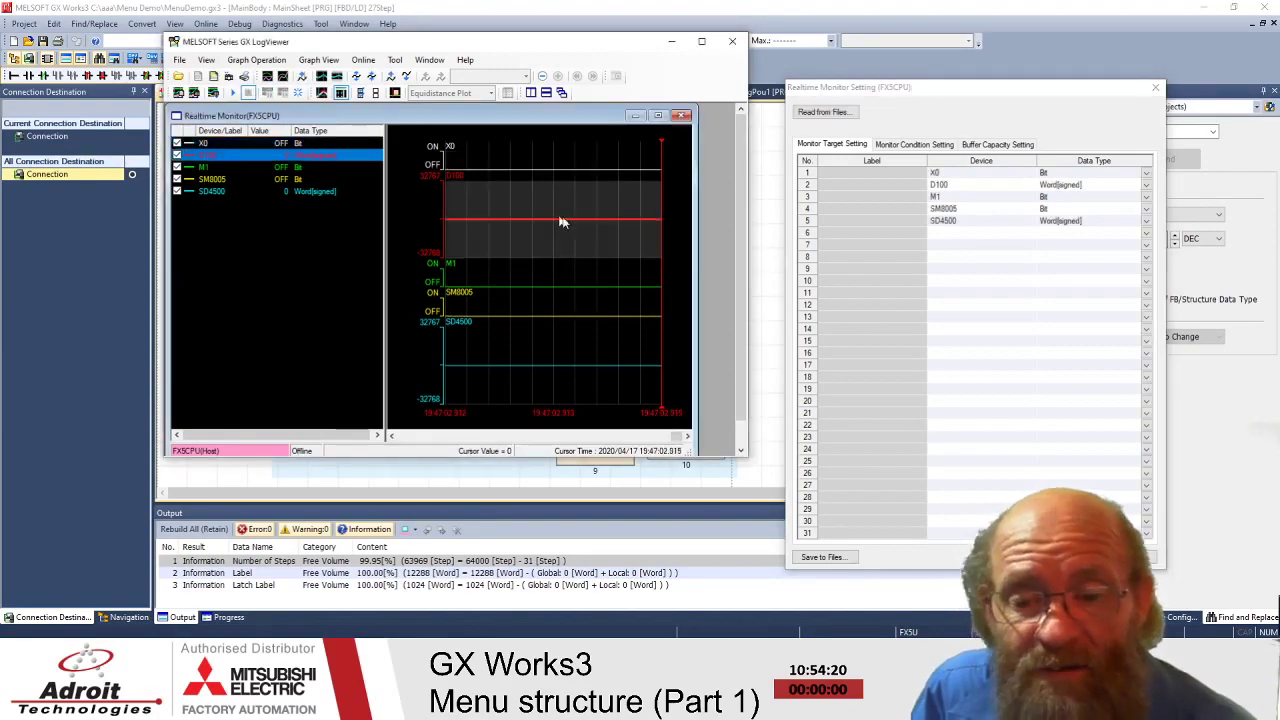
drag(1089, 94, 1041, 55)
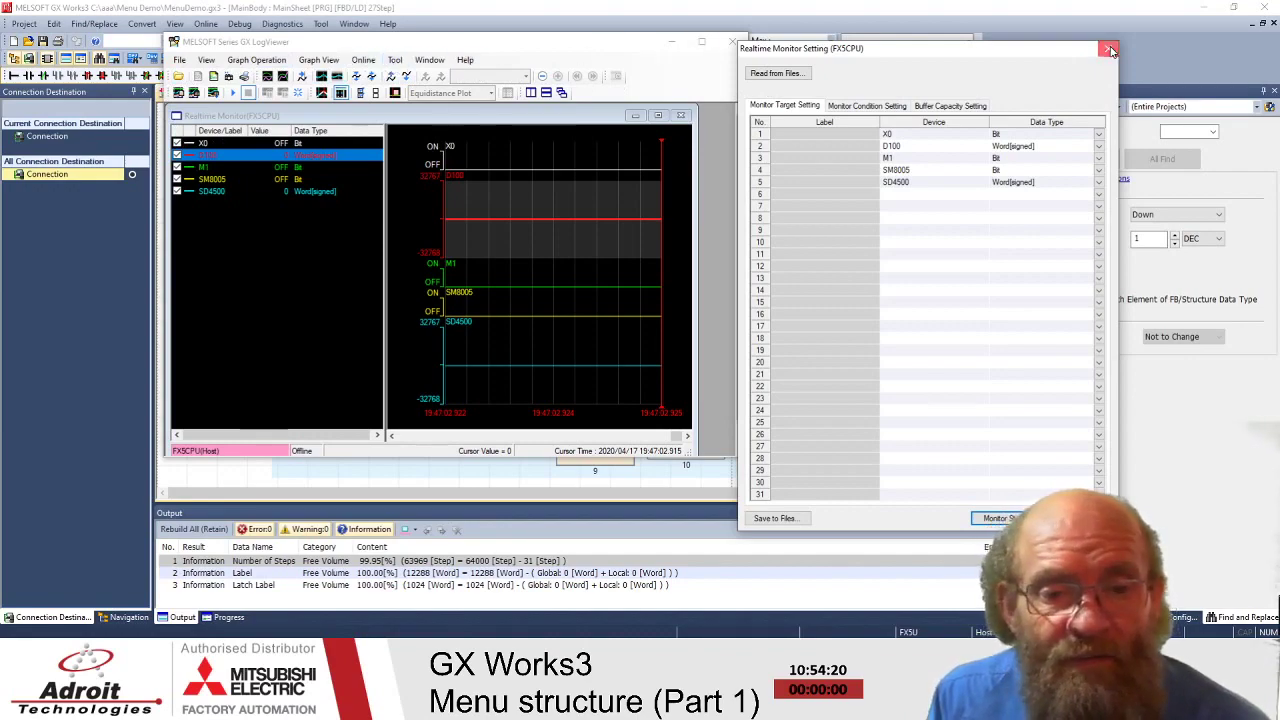
- Close Realtime Monitor Setting and exit GX LogViewer, confirming Yes
click(1107, 48)
click(733, 41)
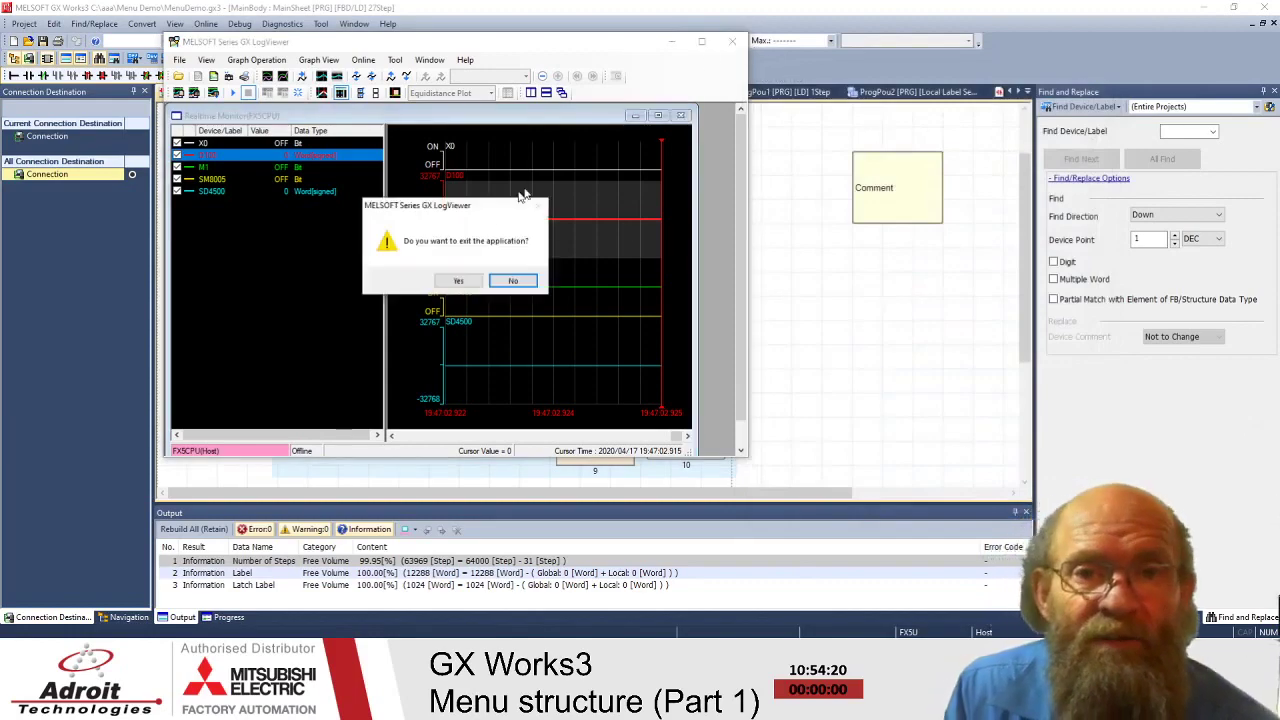
click(457, 280)
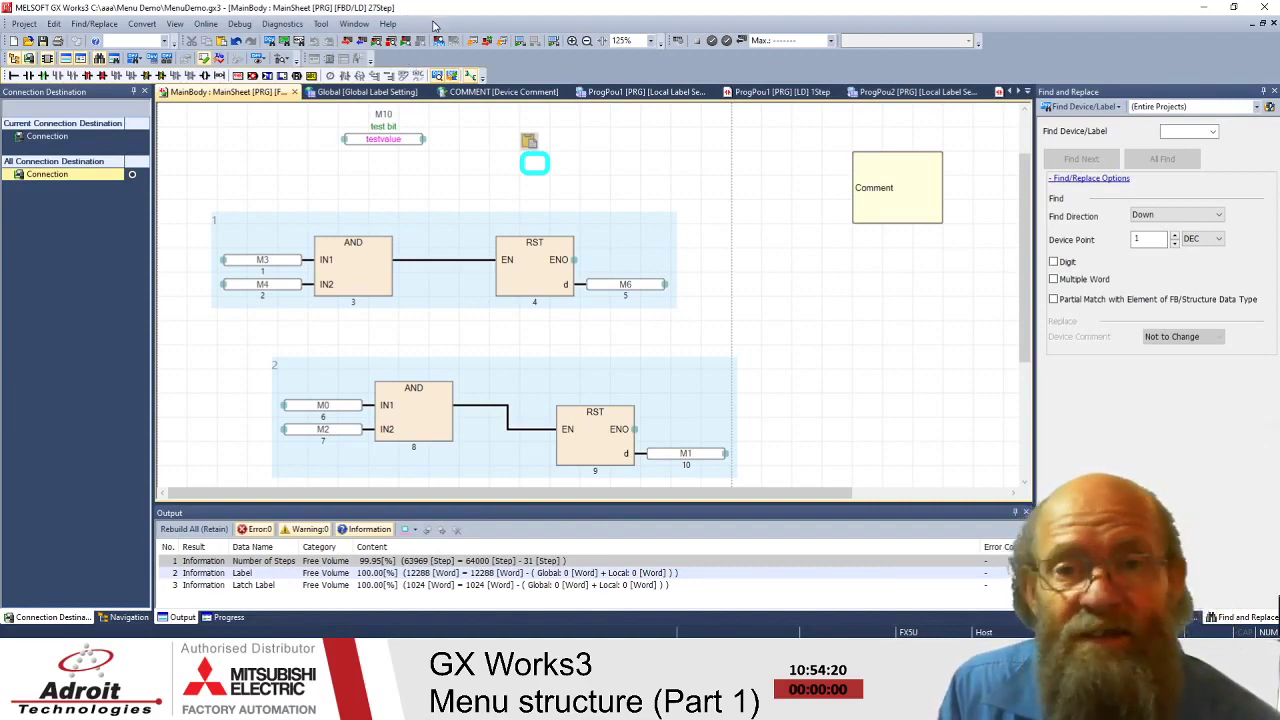
- Look through the Debug and Tool menus, including Profile and Configuration Management, then choose Tool > Options
click(241, 24)
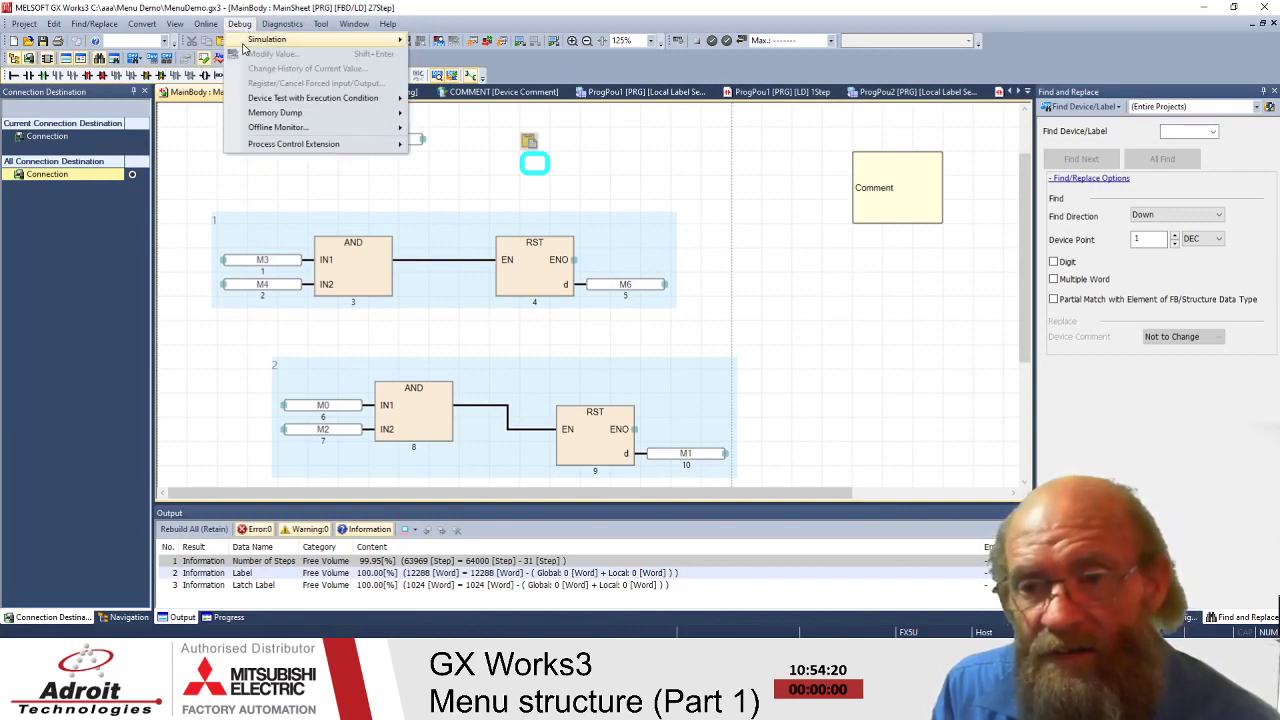
mouse_move(320, 27)
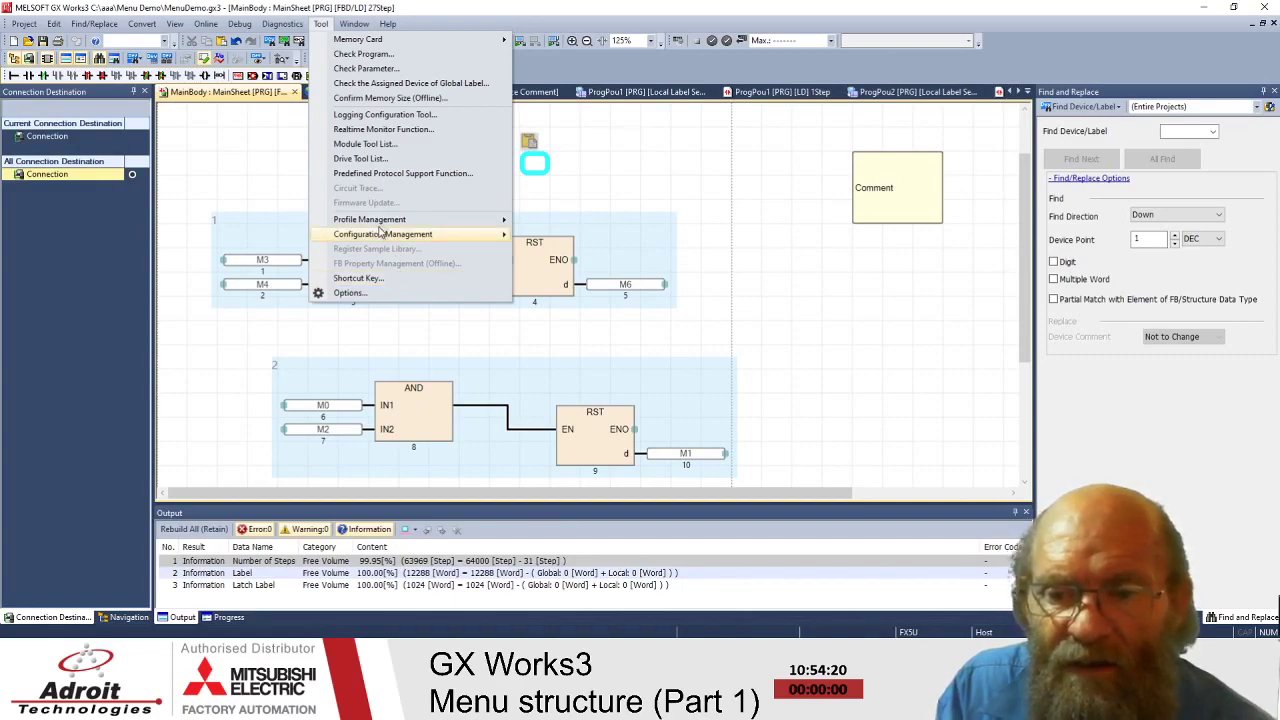
mouse_move(379, 225)
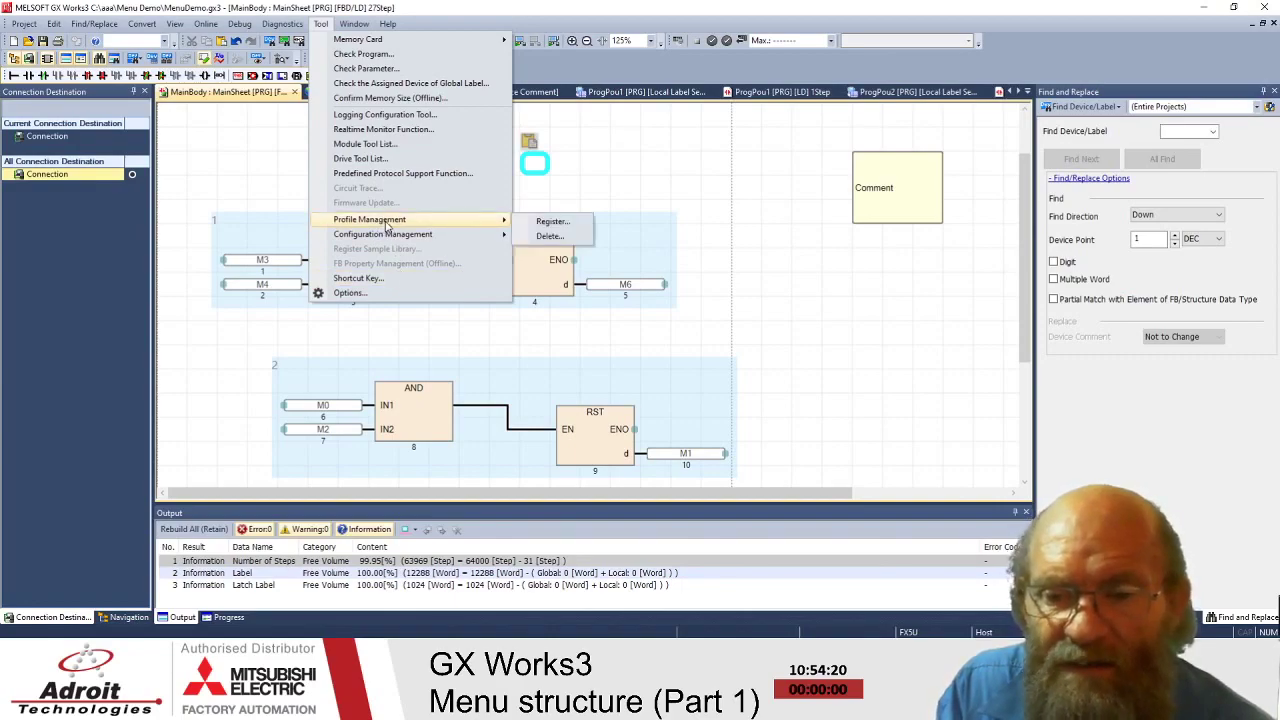
key(Escape)
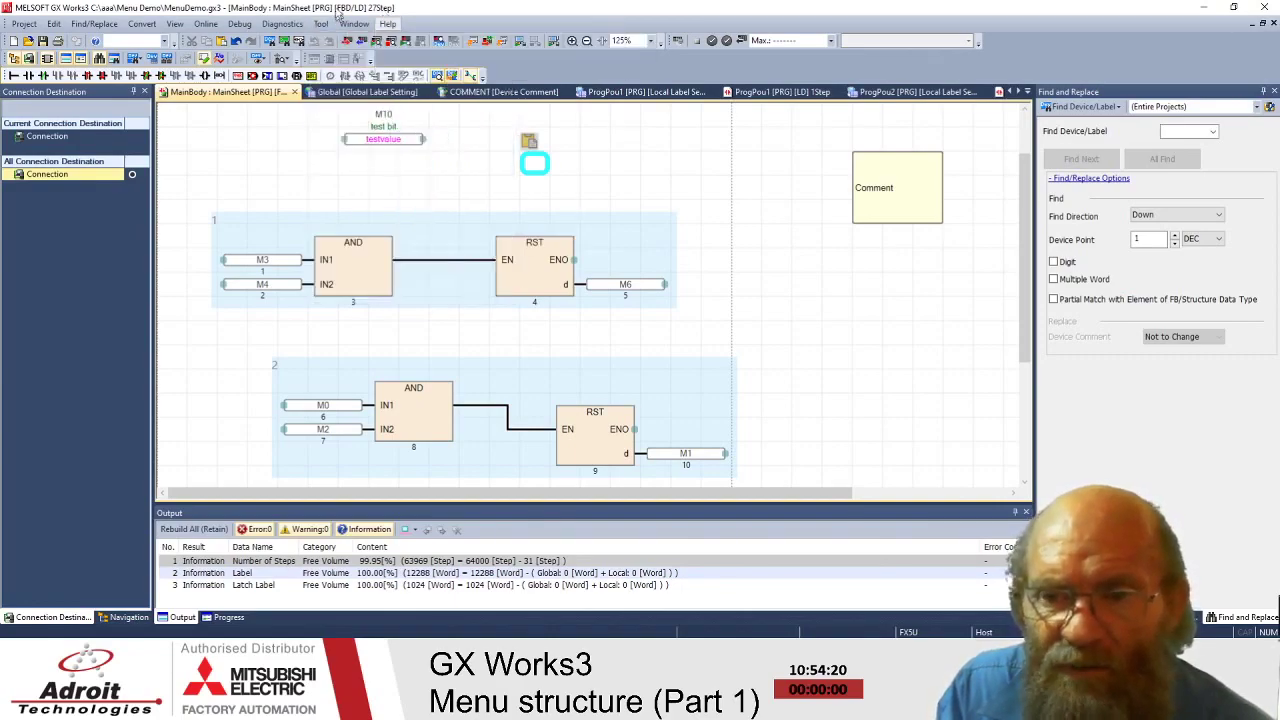
click(321, 24)
mouse_move(358, 225)
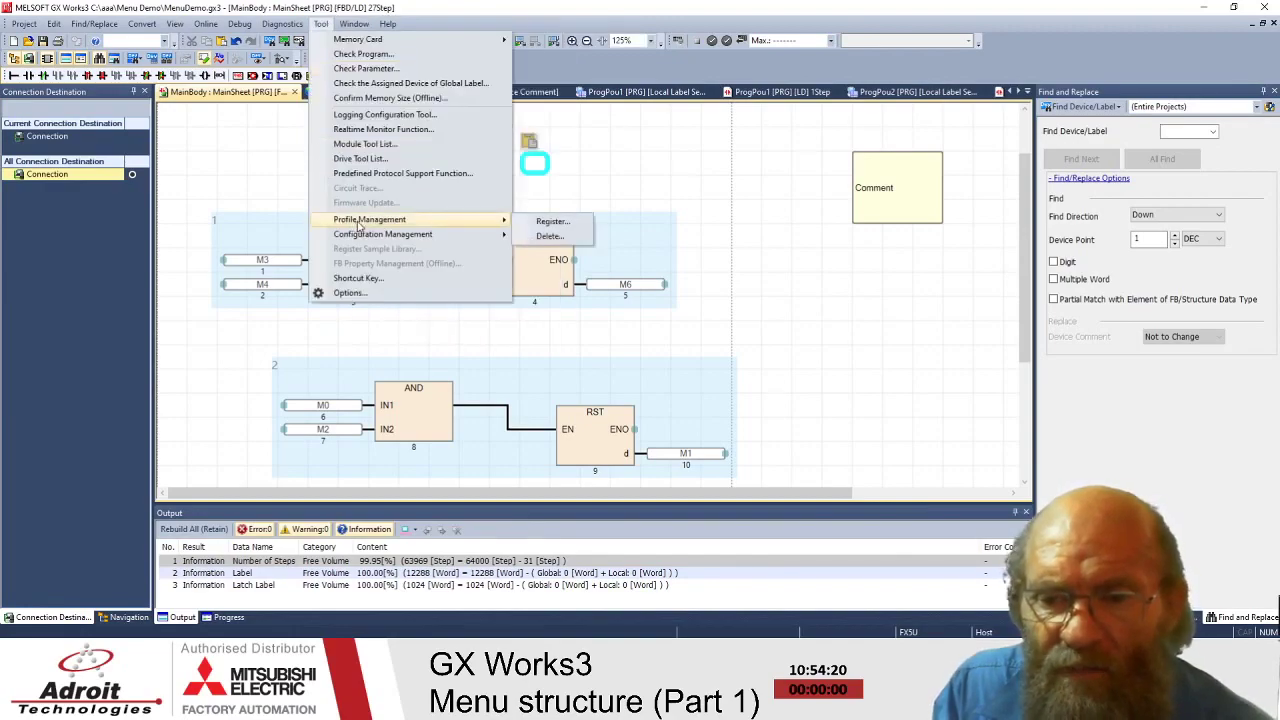
mouse_move(405, 242)
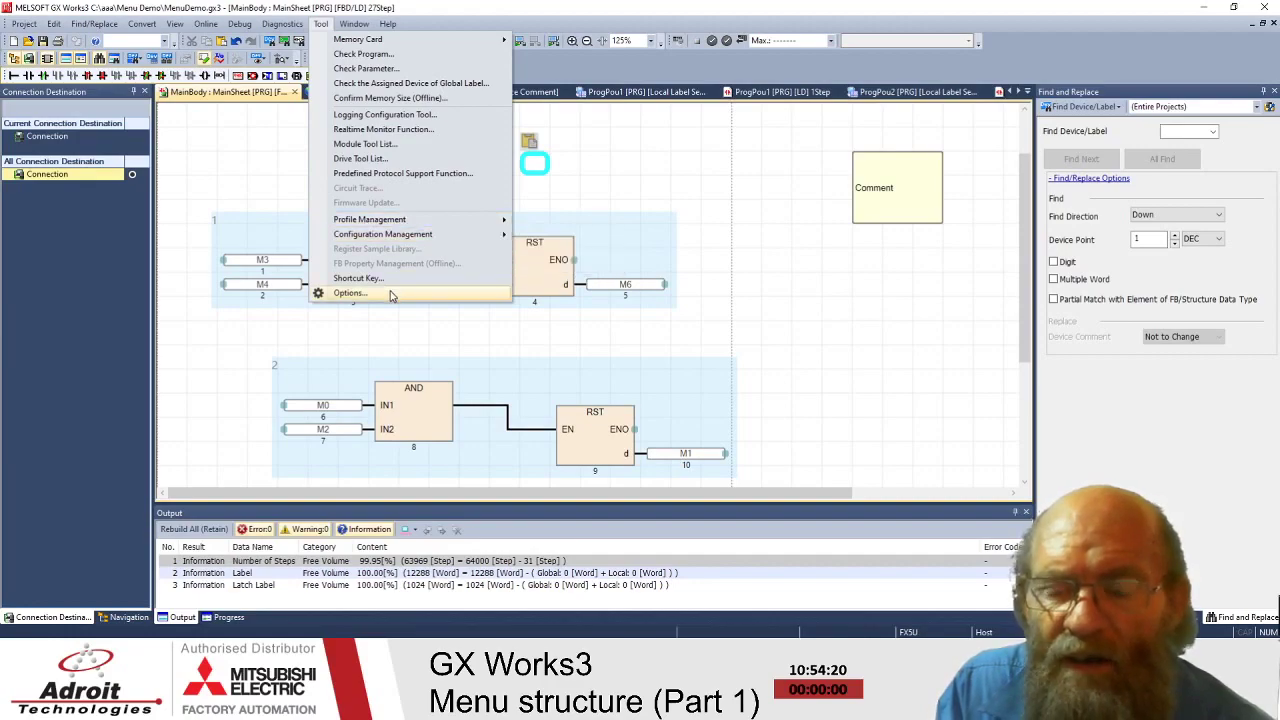
click(350, 293)
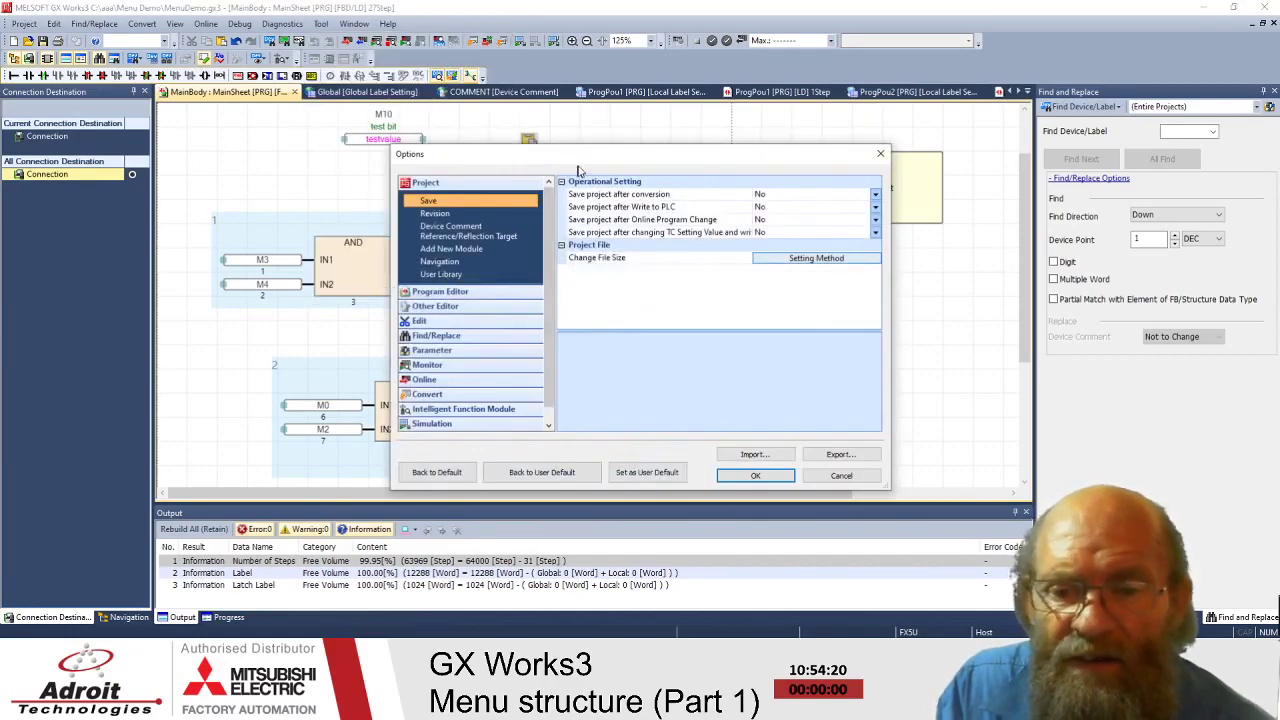
- Move the Options dialog up, browse its category list, and cancel it without changes
drag(590, 155, 518, 26)
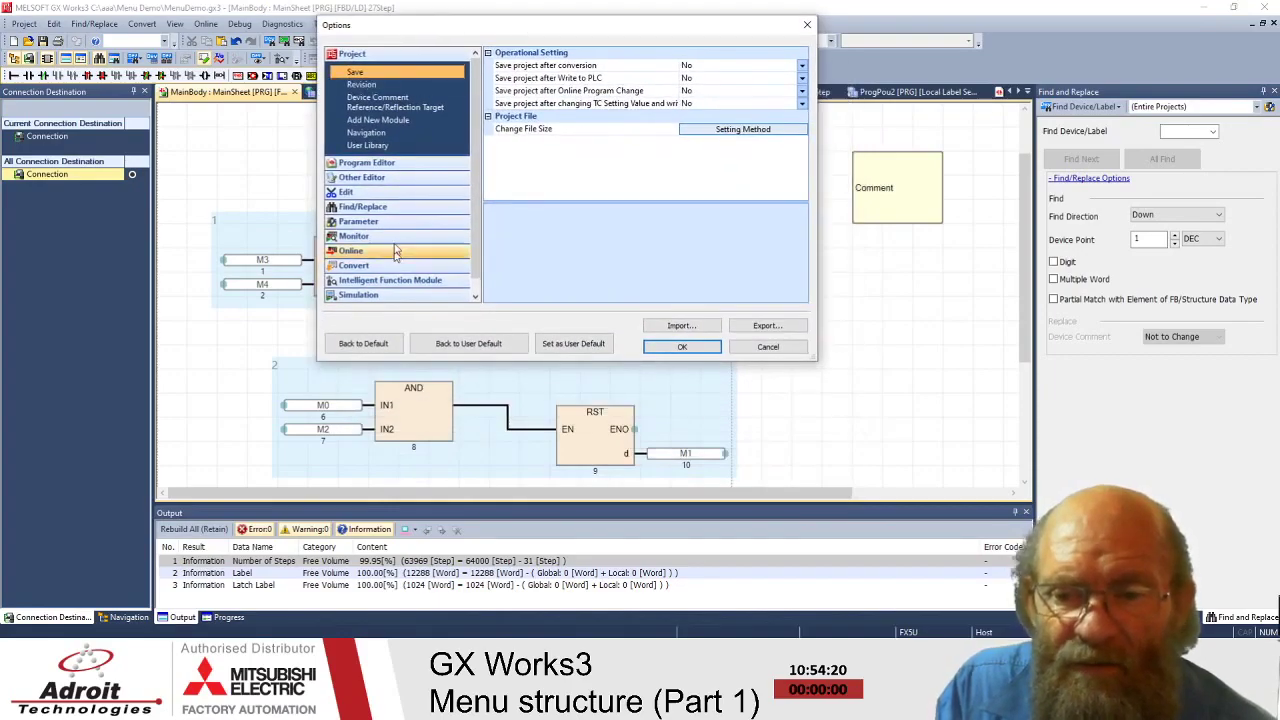
scroll(398, 102, down, 2)
scroll(395, 98, up, 2)
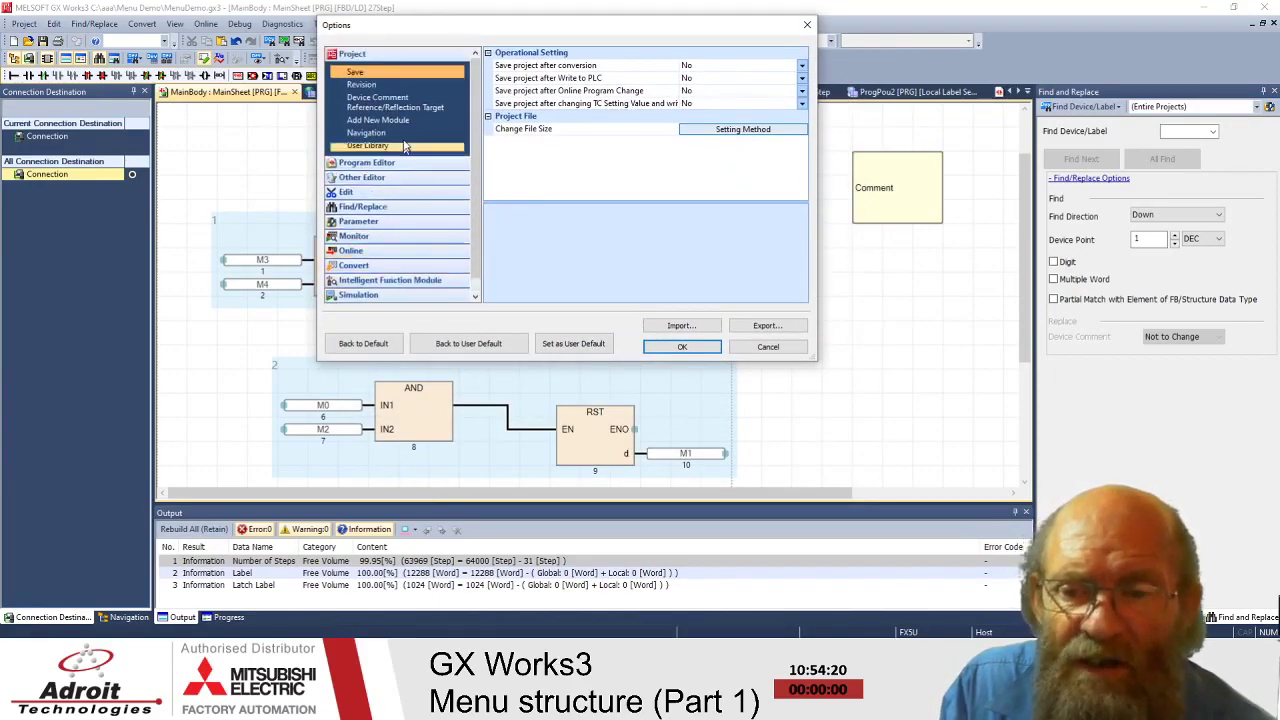
scroll(410, 262, down, 1)
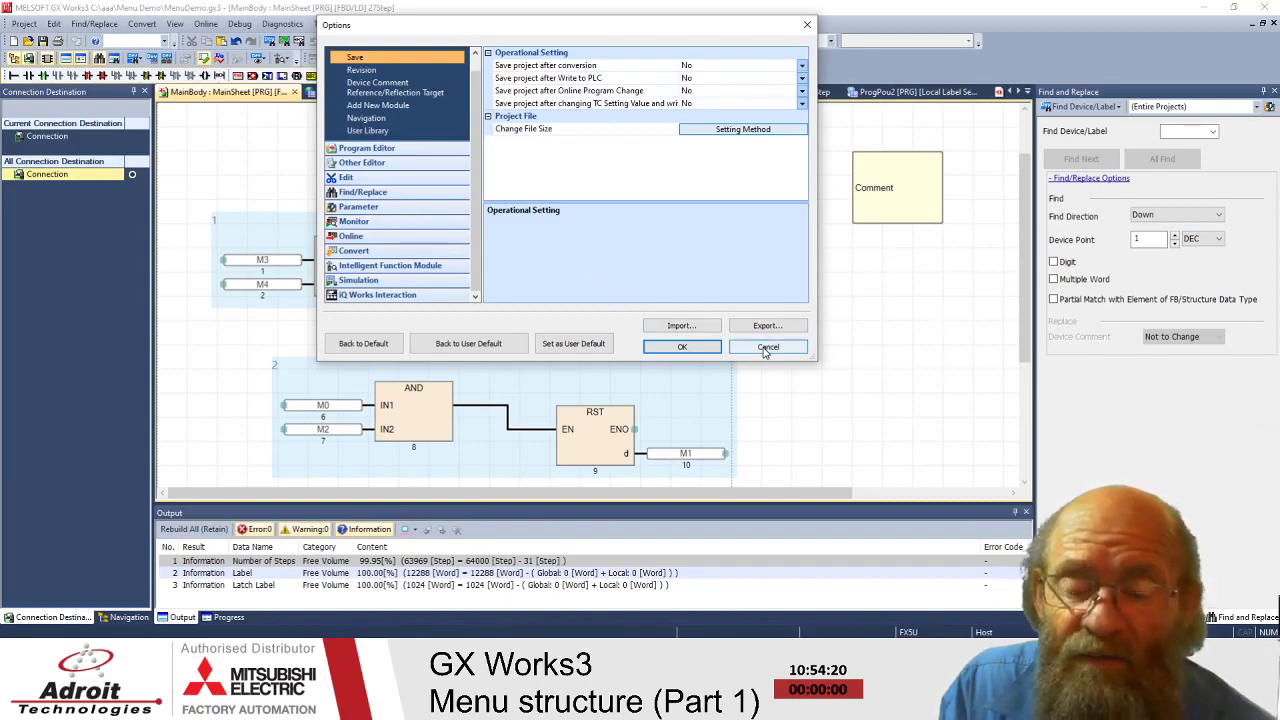
click(766, 347)
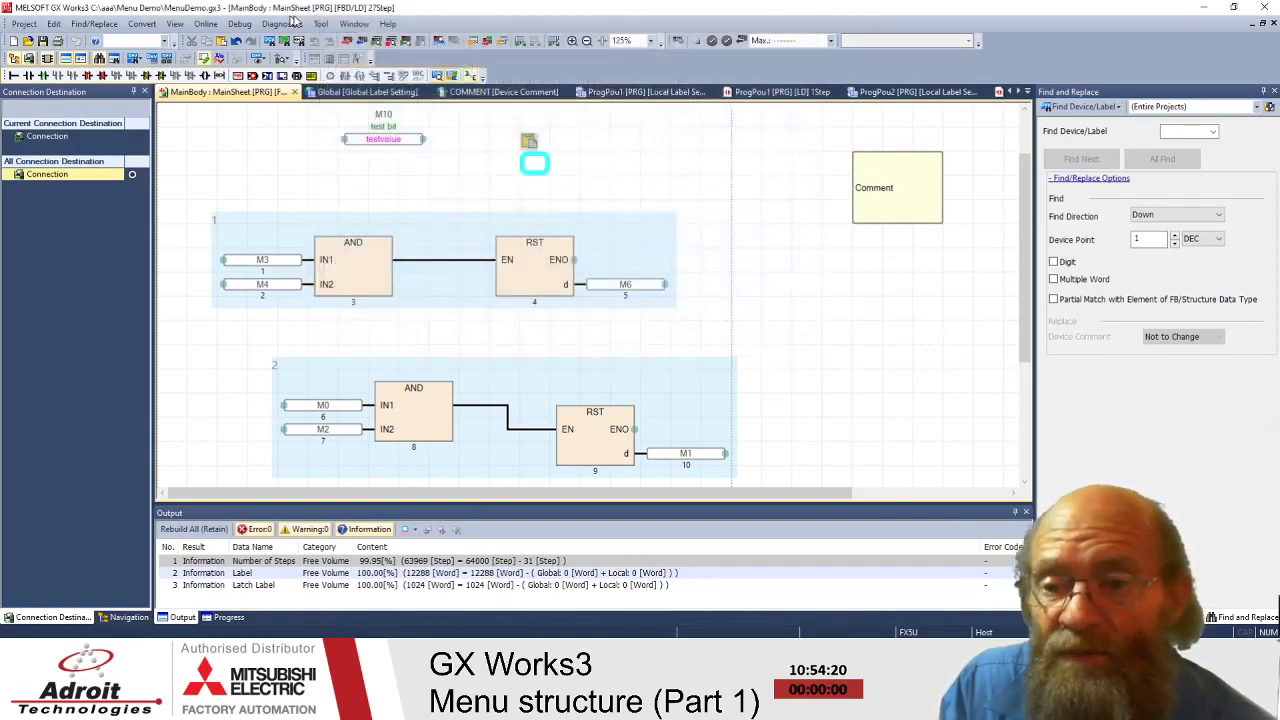
click(322, 24)
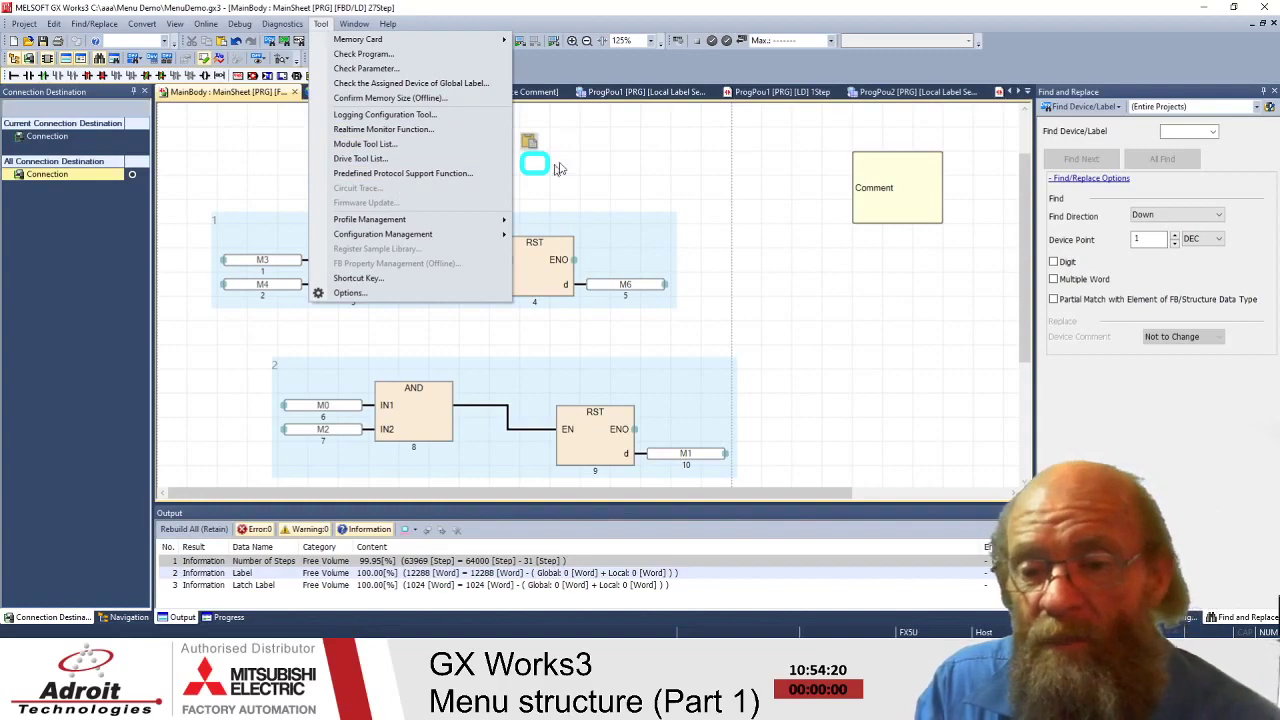
click(628, 177)
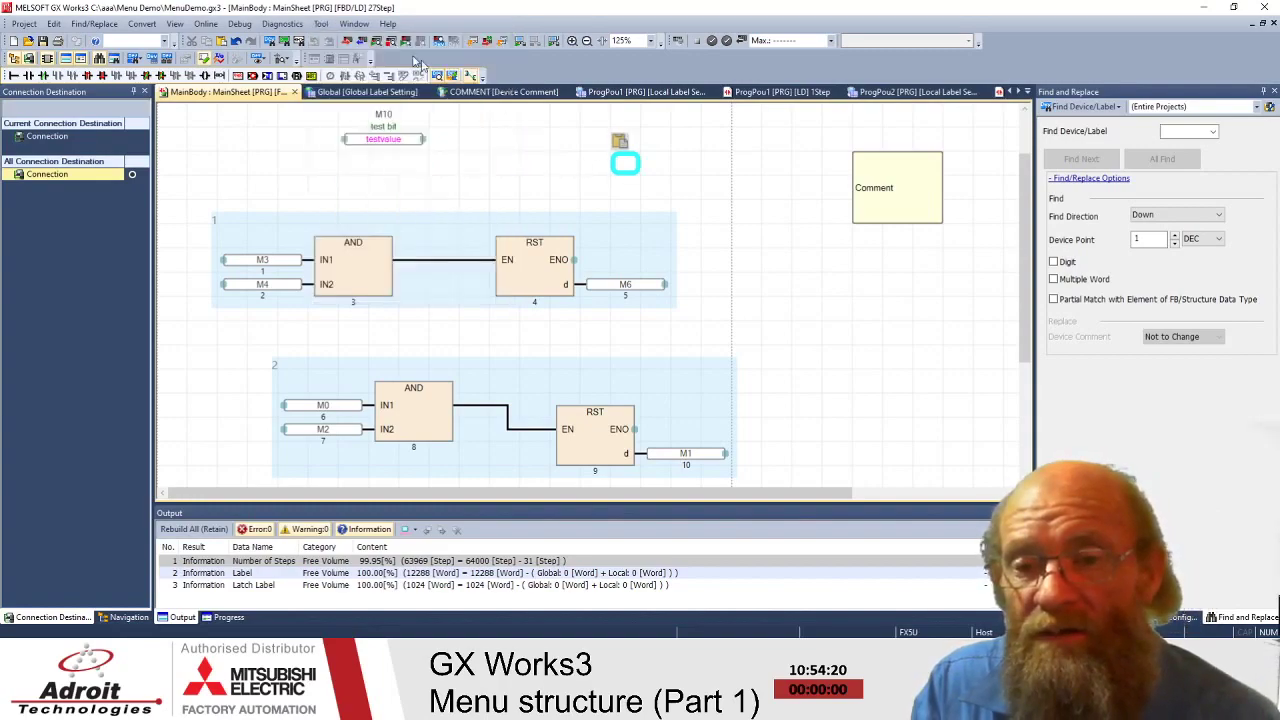
click(353, 25)
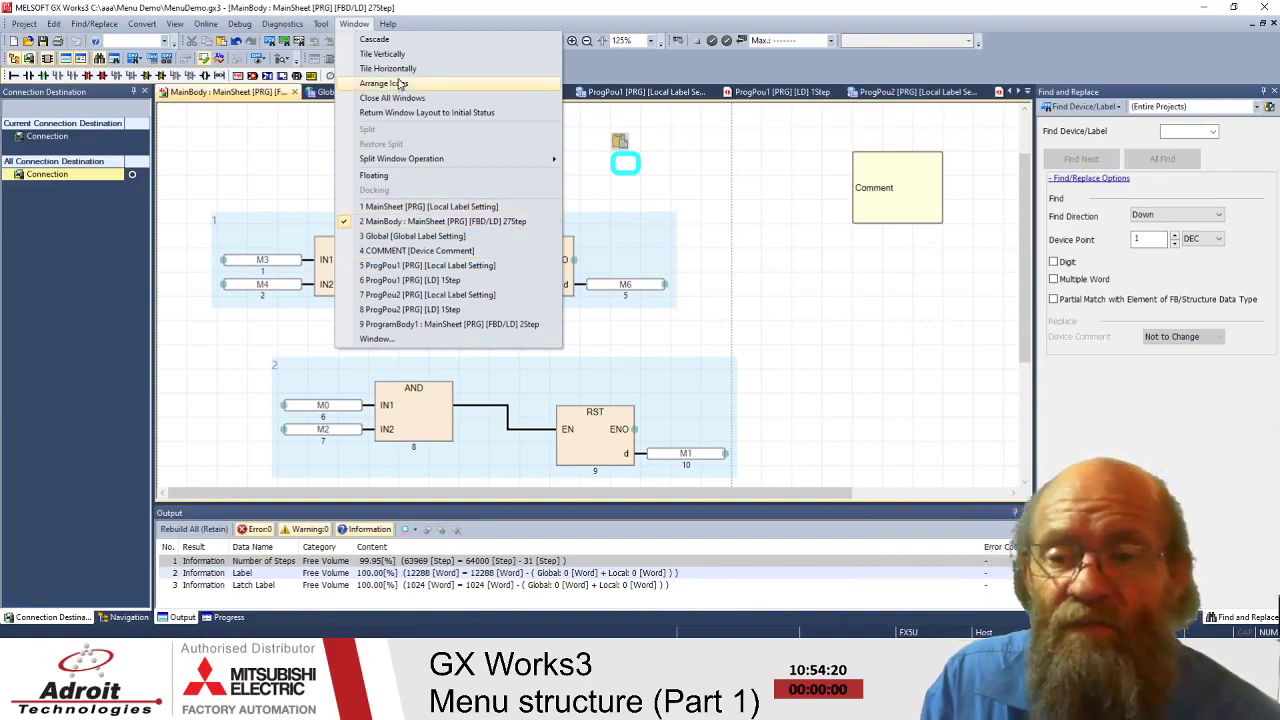
mouse_move(391, 25)
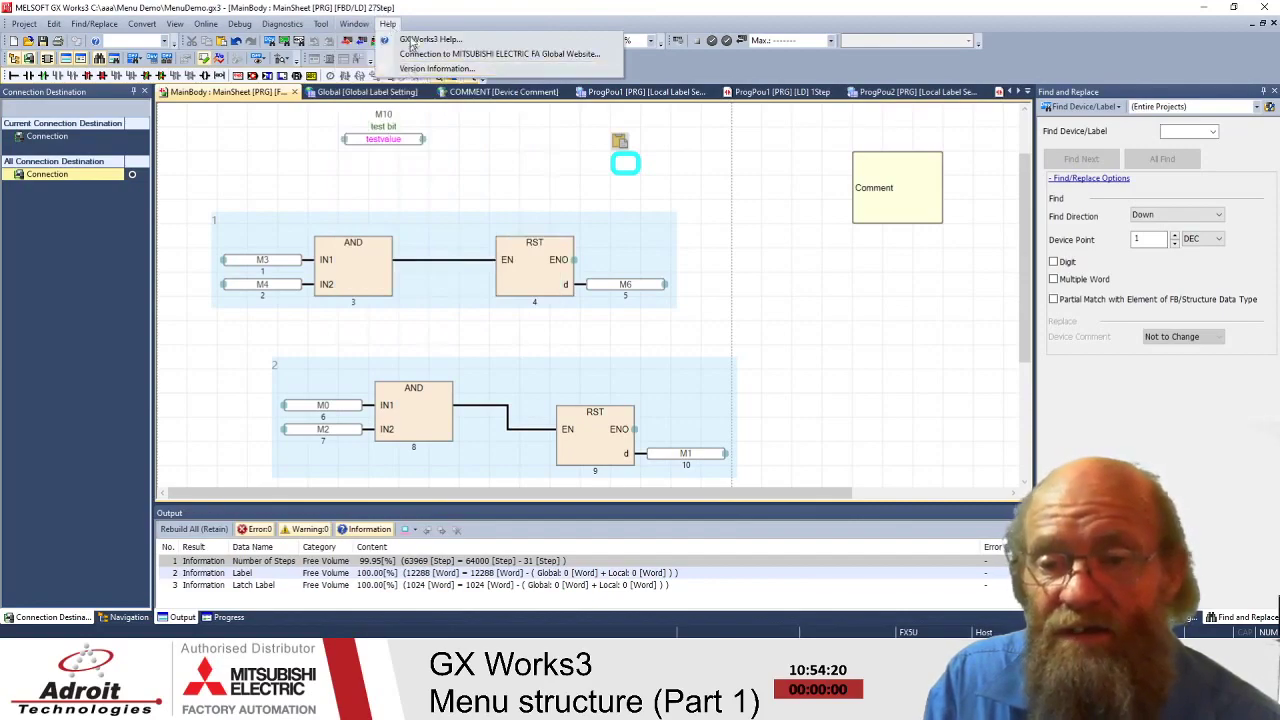
click(826, 297)
click(523, 247)
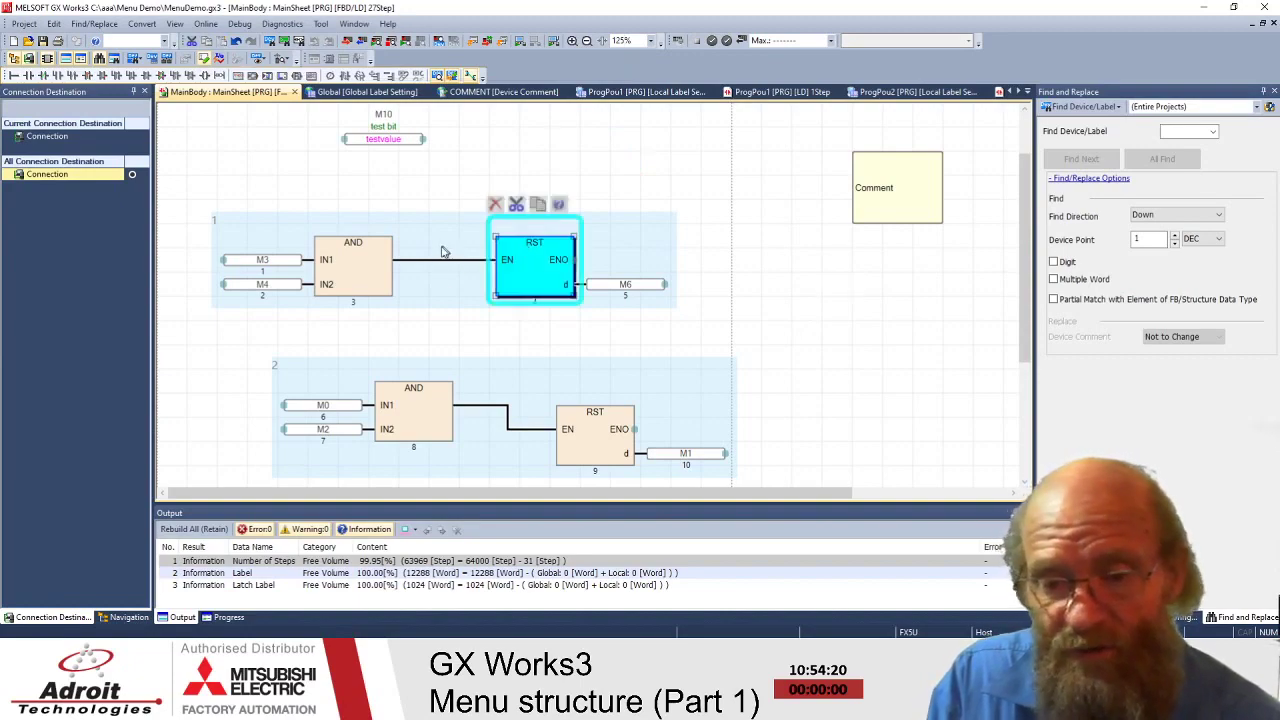
- Place a DXNRP block from the Logical Operation group below rung 2
click(815, 281)
scroll(815, 281, down, 2)
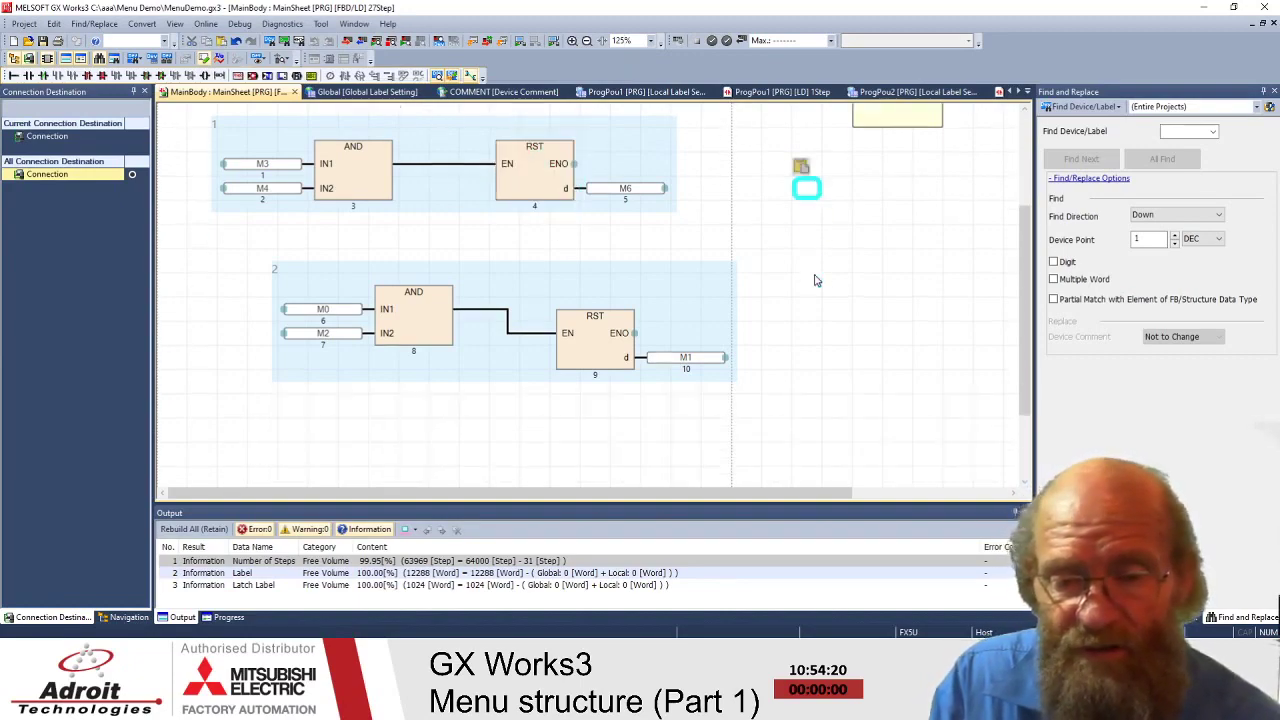
scroll(810, 262, down, 2)
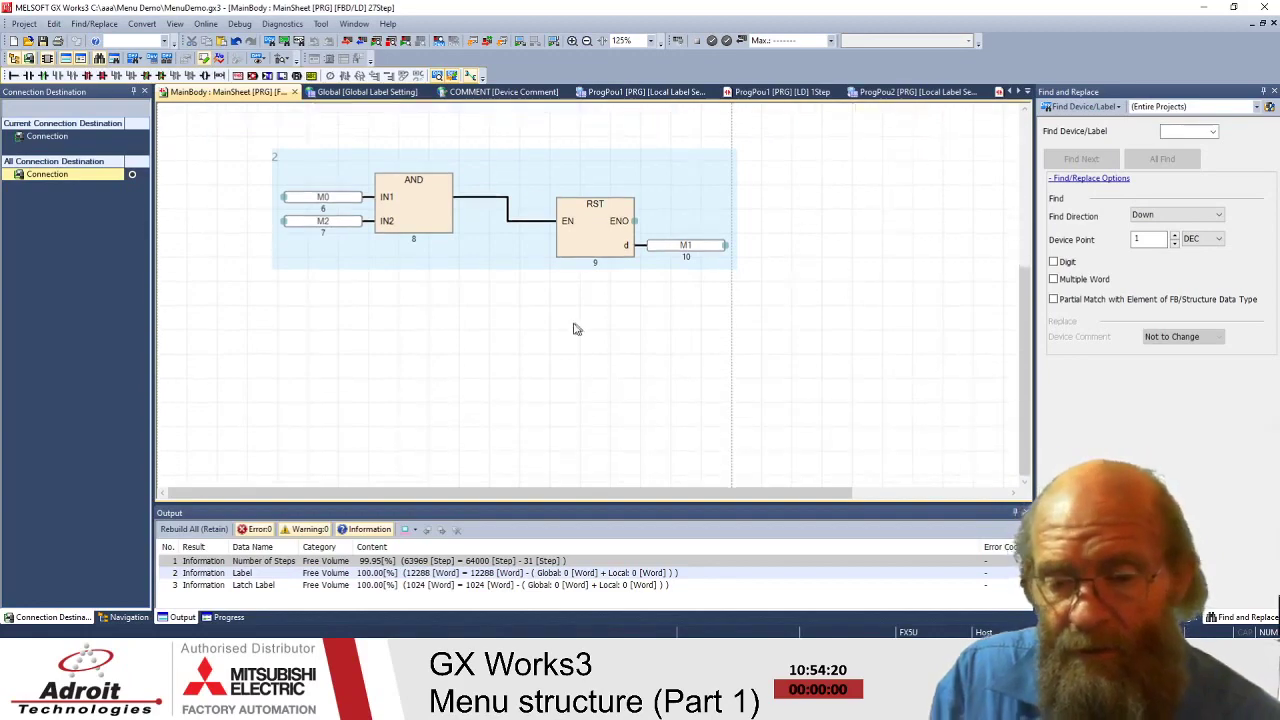
click(472, 366)
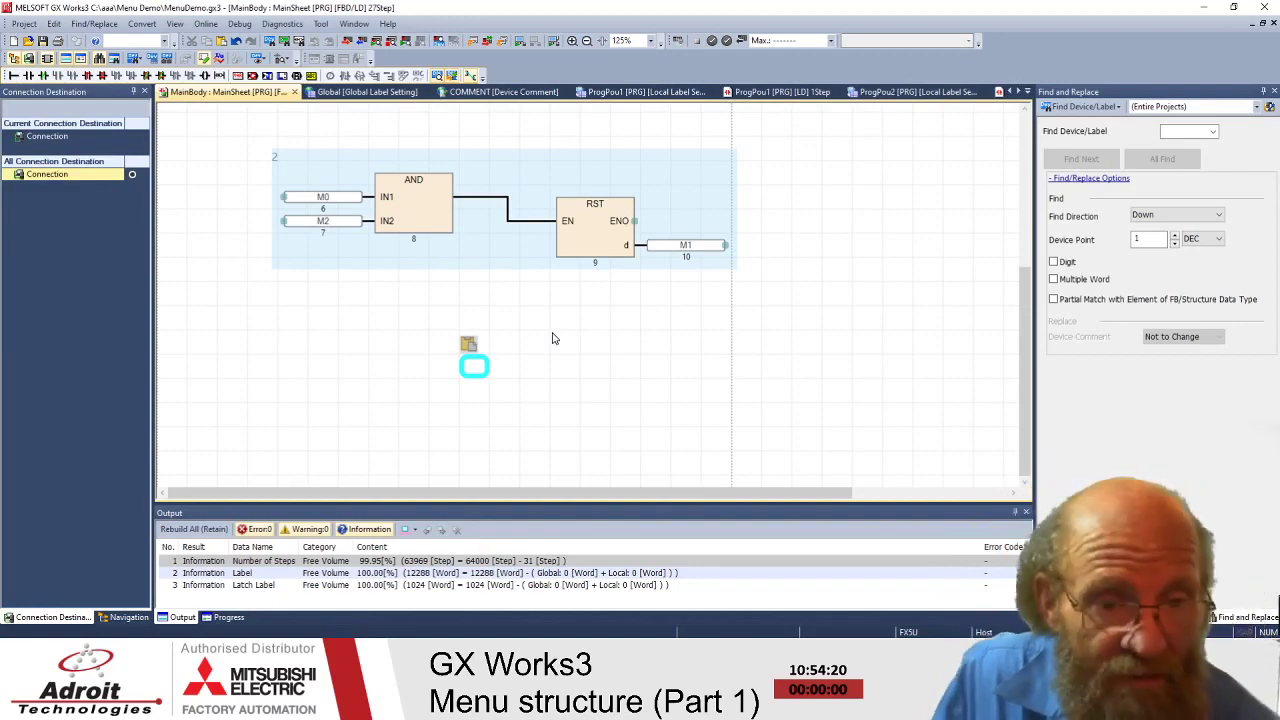
key(alt+1)
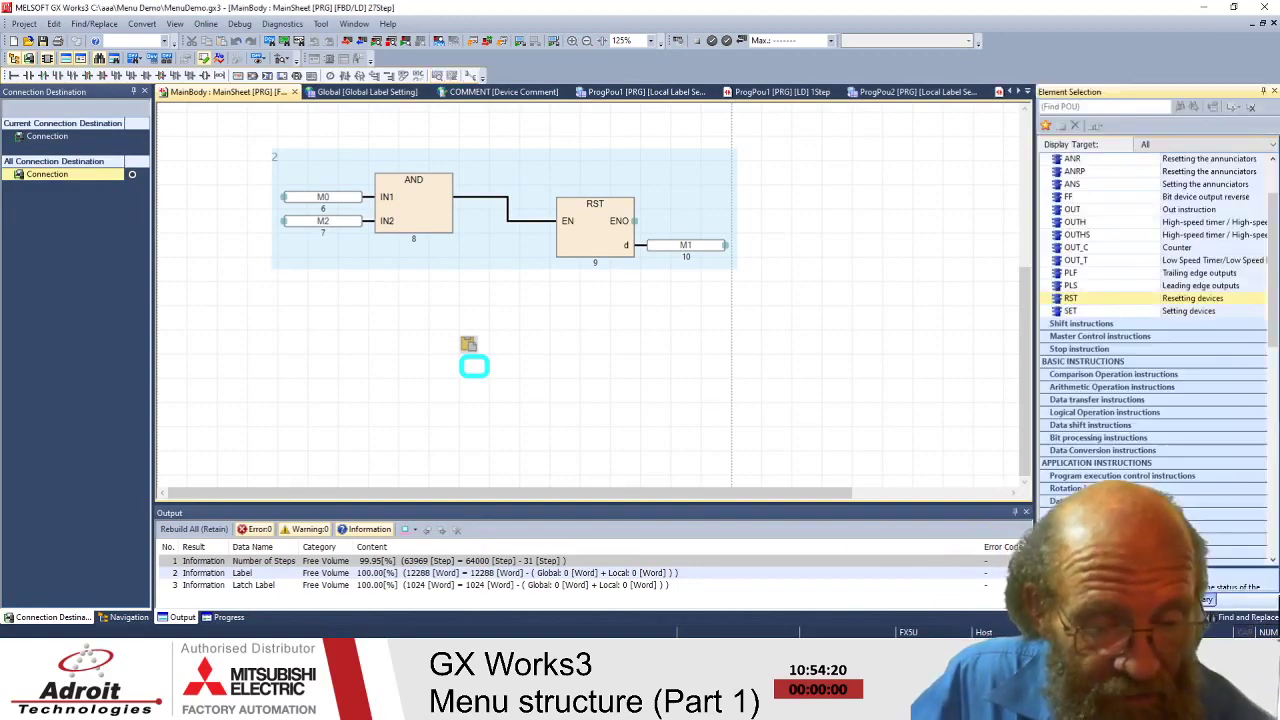
click(1090, 412)
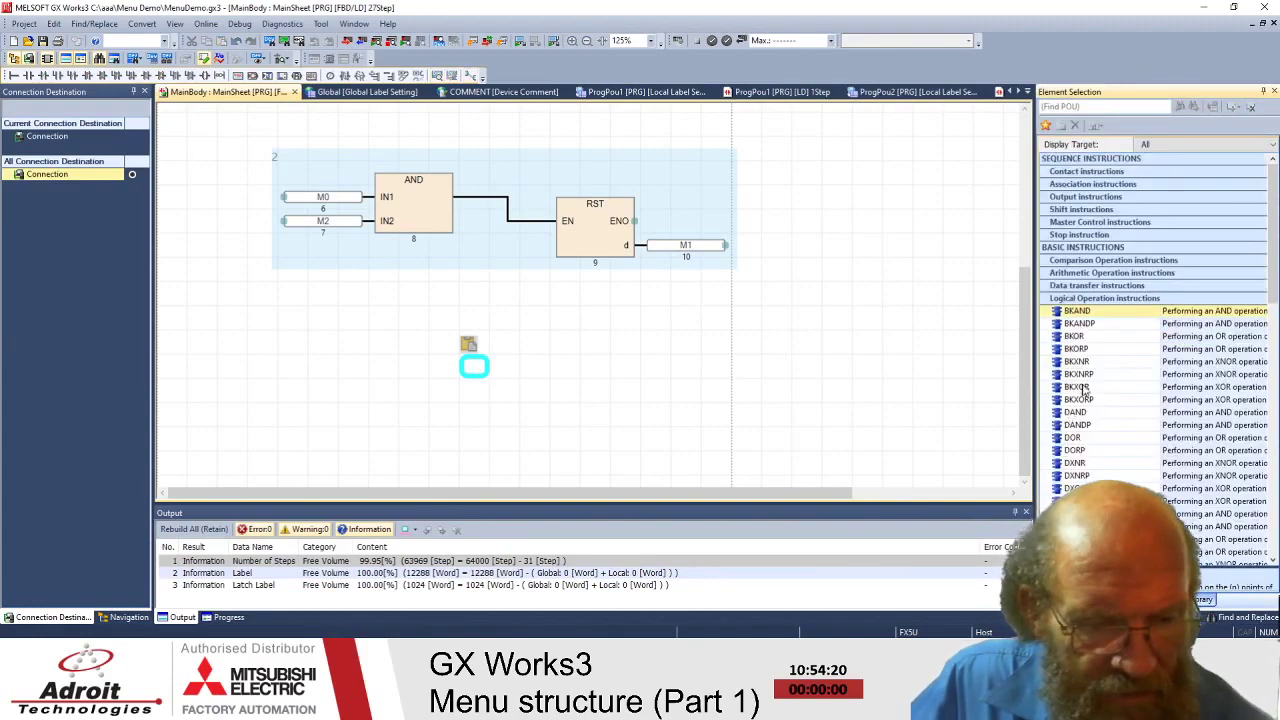
scroll(1106, 382, down, 3)
drag(1076, 324, 505, 360)
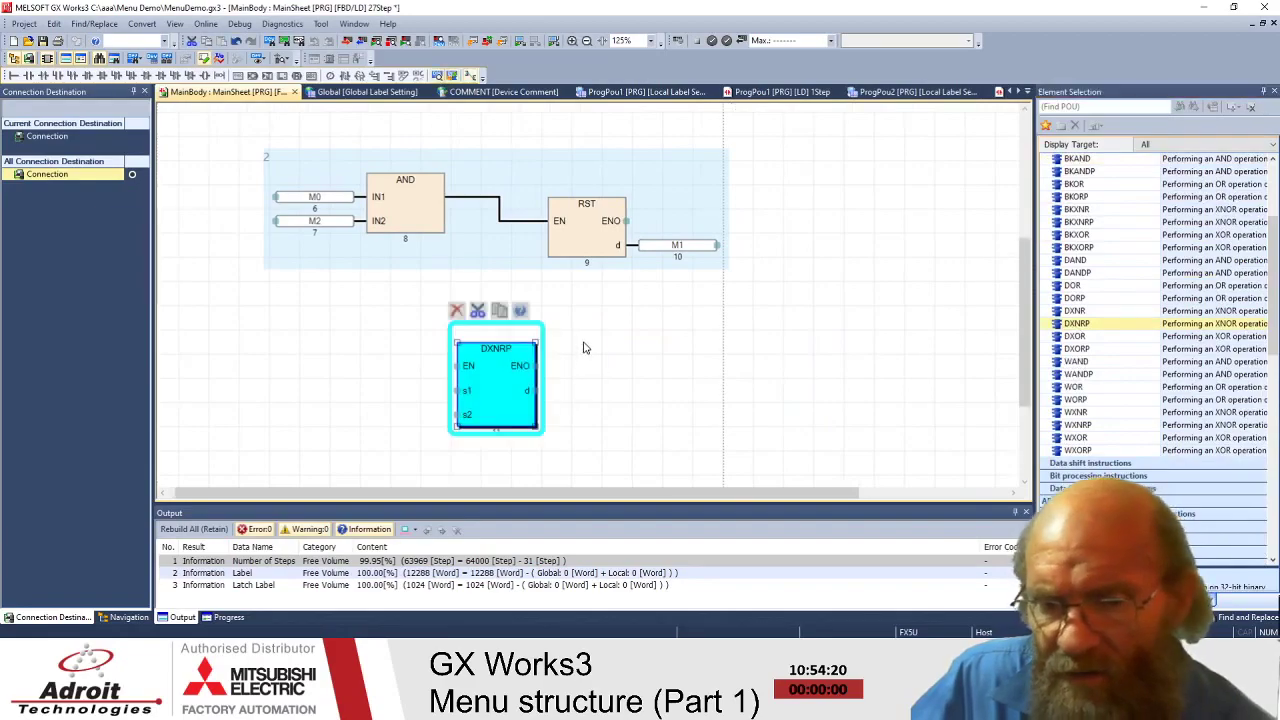
click(490, 355)
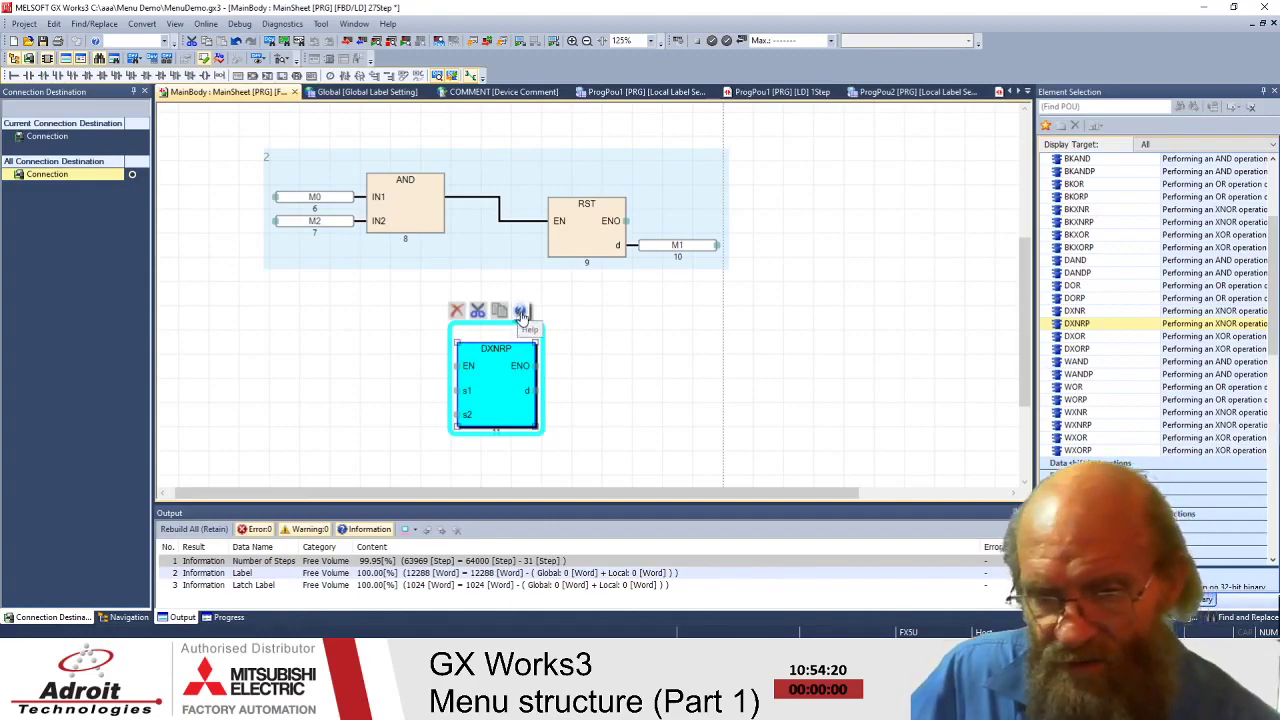
- Place a BREAKP block from Structure creation to the right of DXNRP
scroll(1110, 402, down, 2)
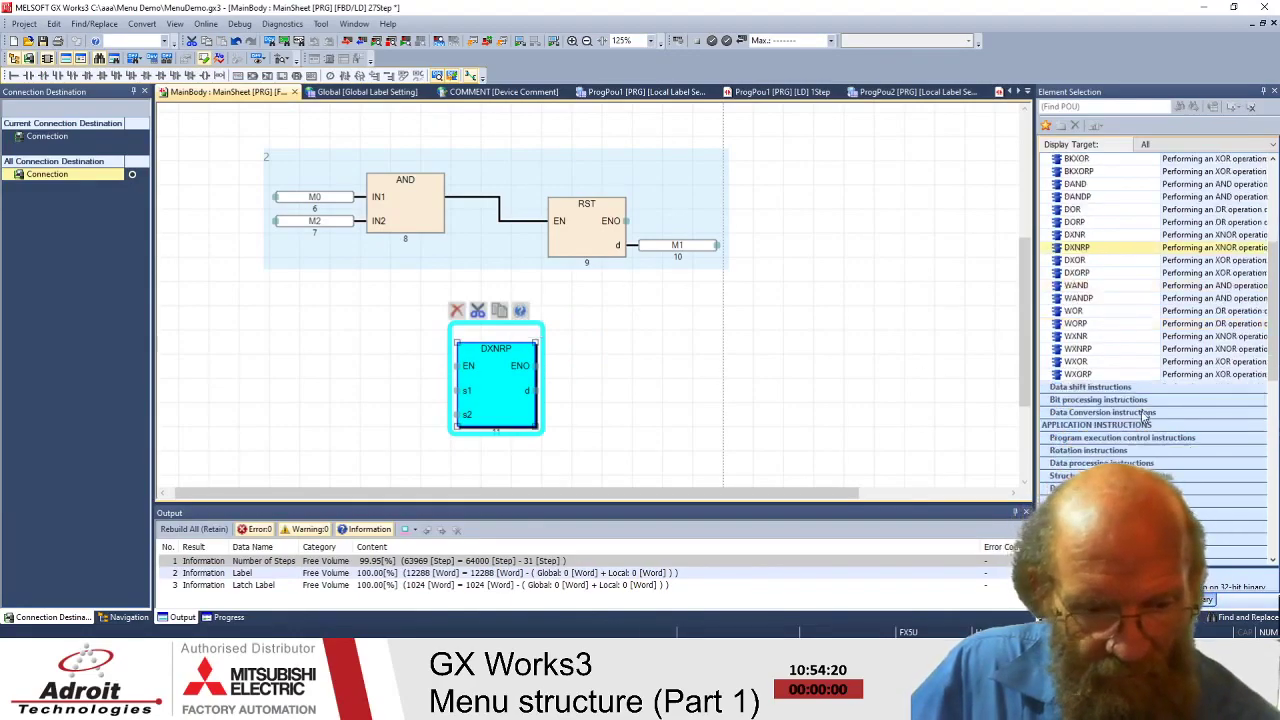
click(1110, 388)
scroll(1130, 390, down, 4)
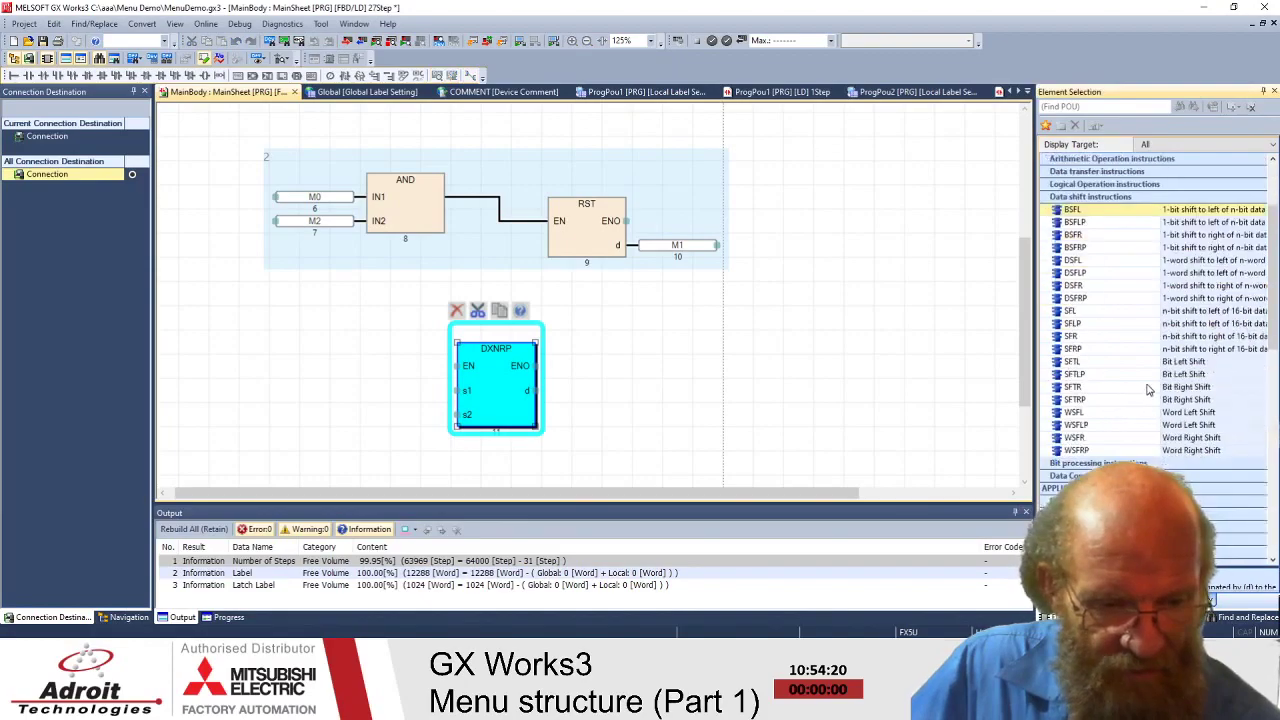
click(1148, 388)
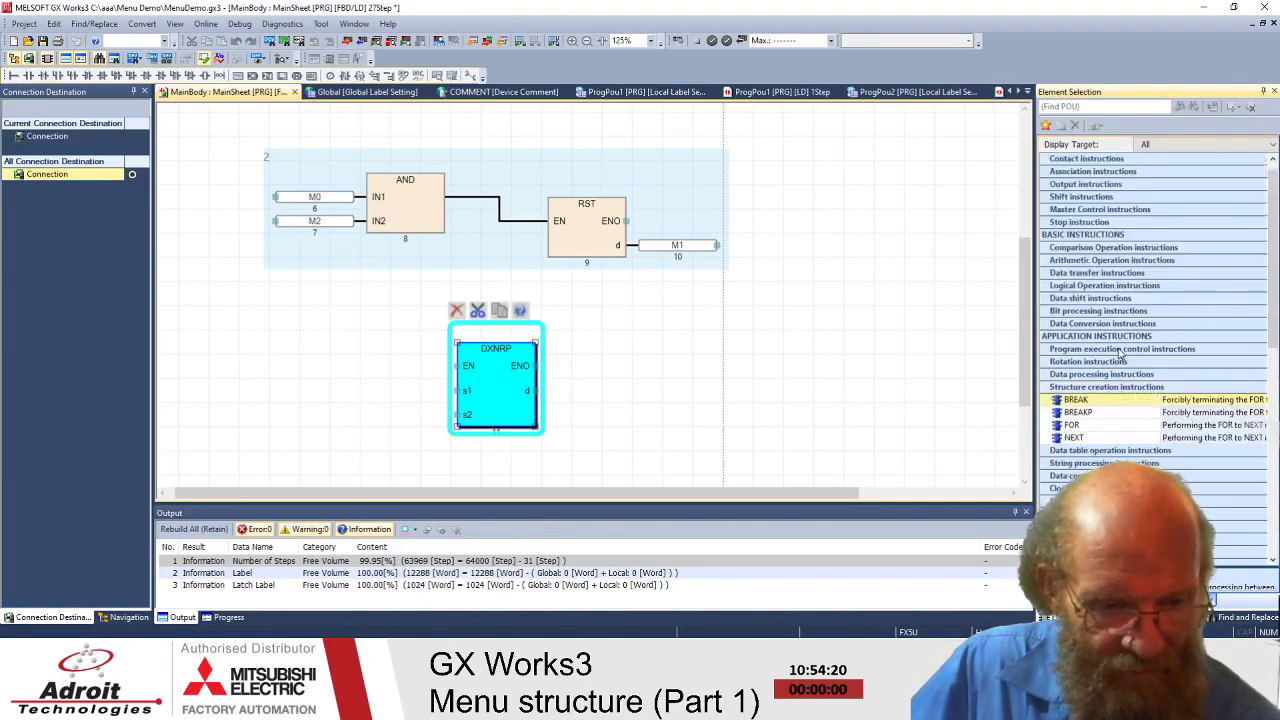
drag(1078, 412, 666, 377)
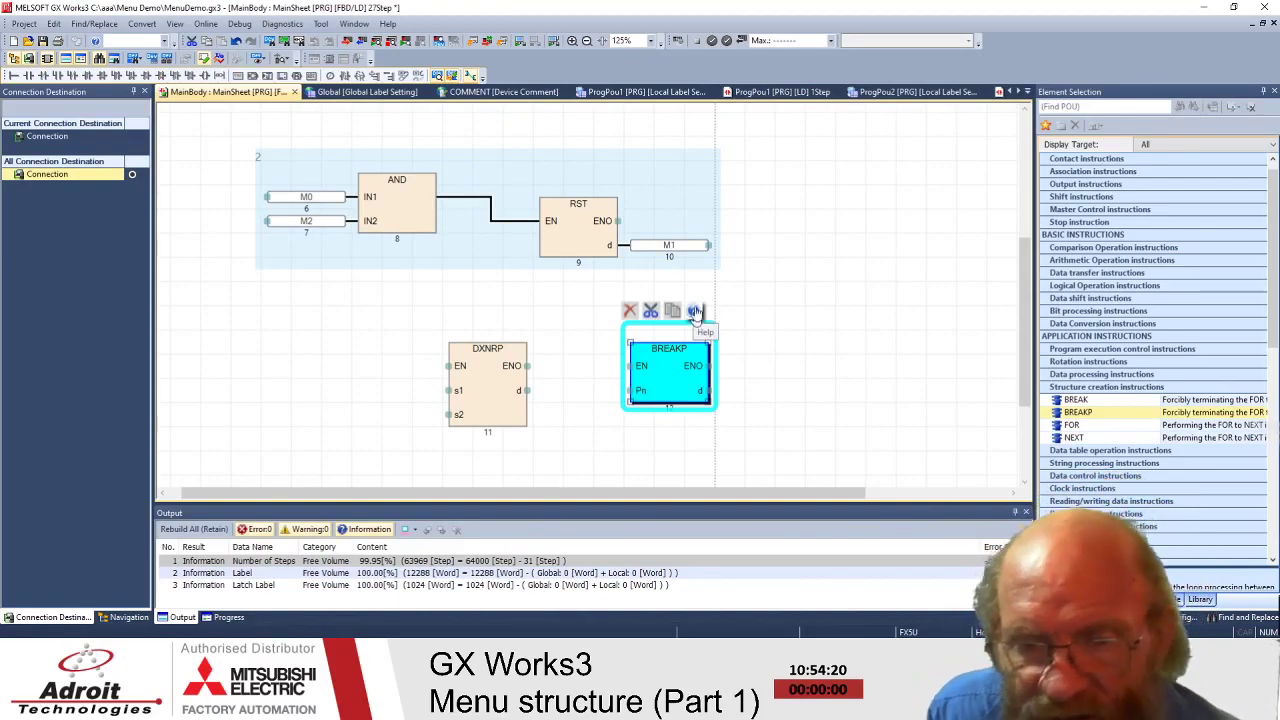
click(573, 205)
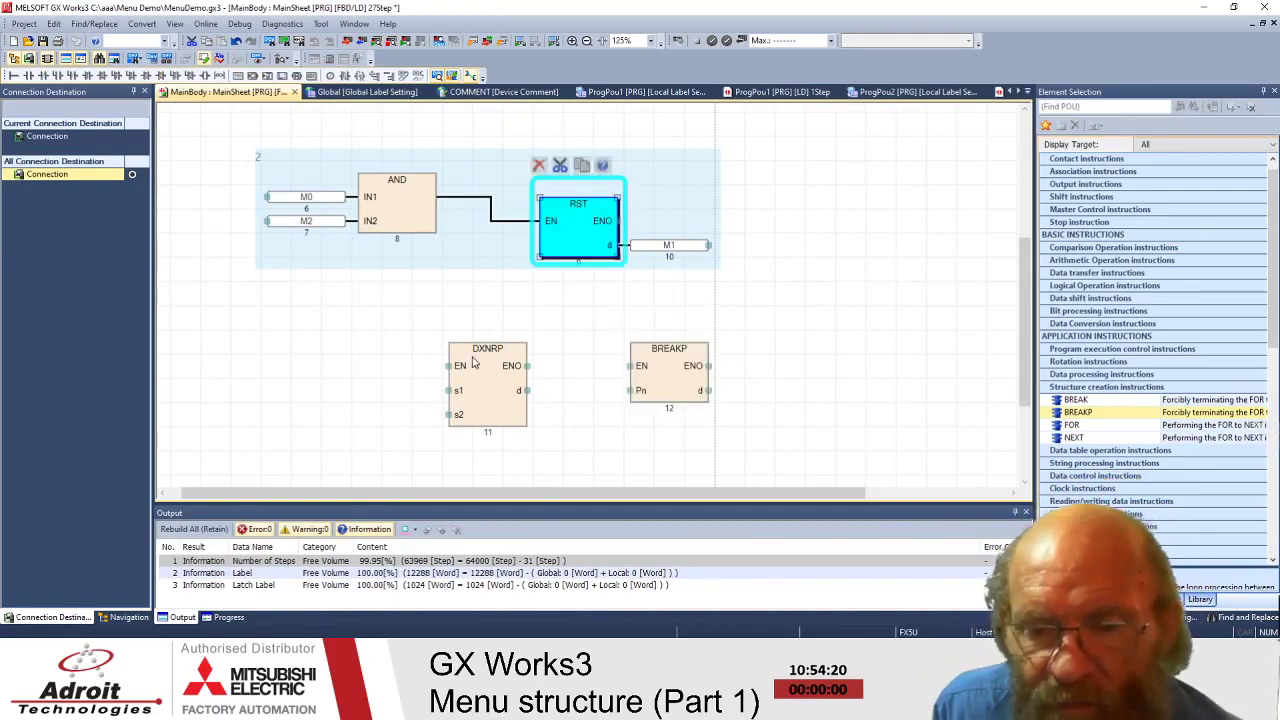
click(479, 352)
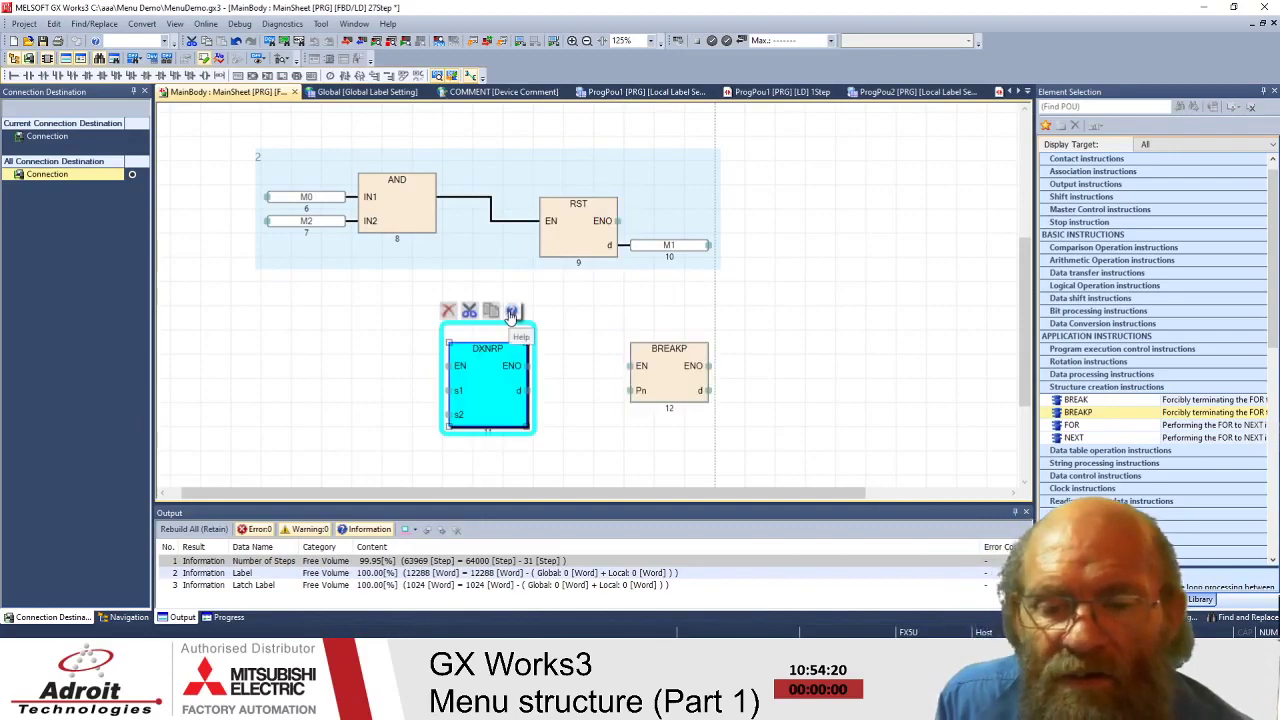
click(661, 352)
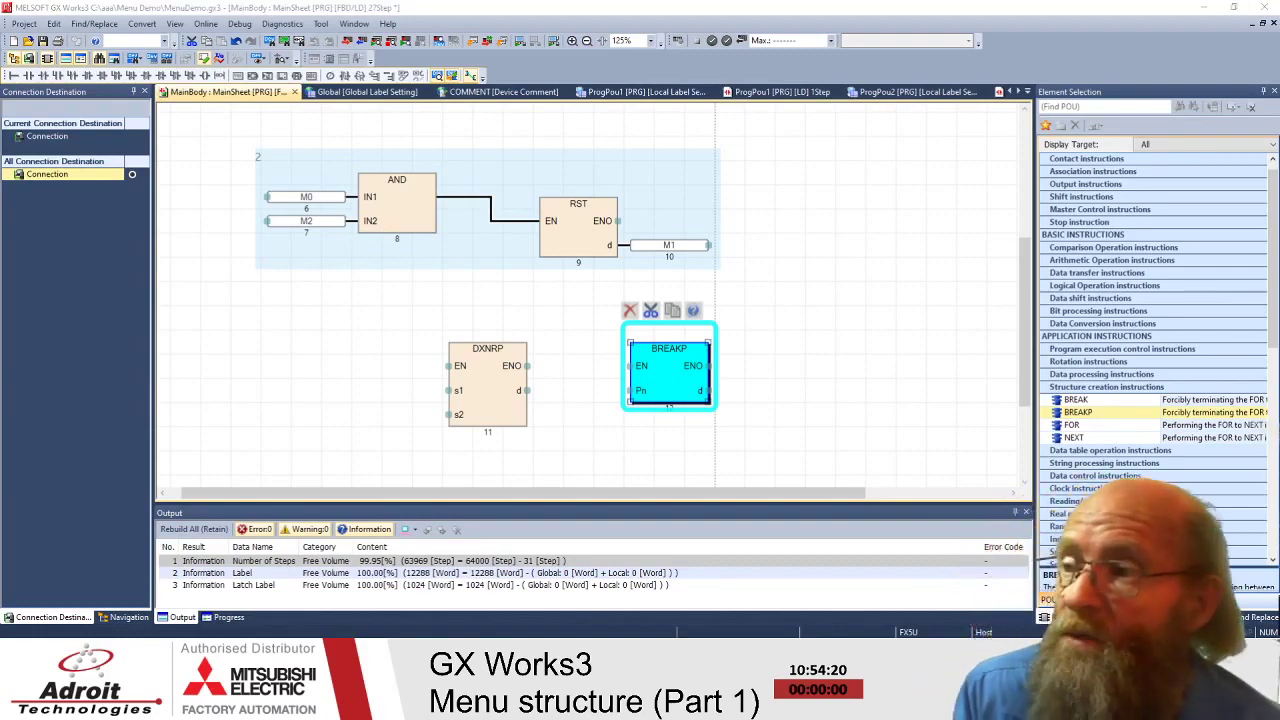
- Open the BREAK(P) manual page with F1 and dismiss the download prompt without updating
key(F1)
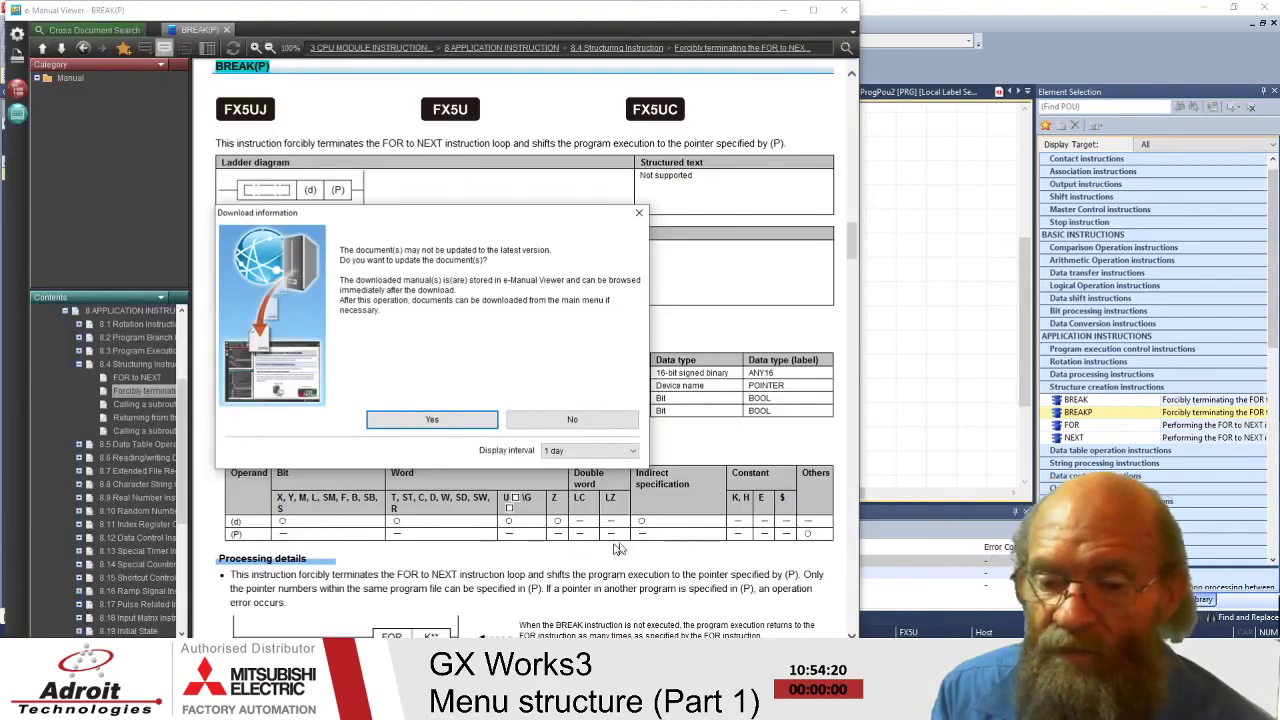
drag(376, 214, 388, 181)
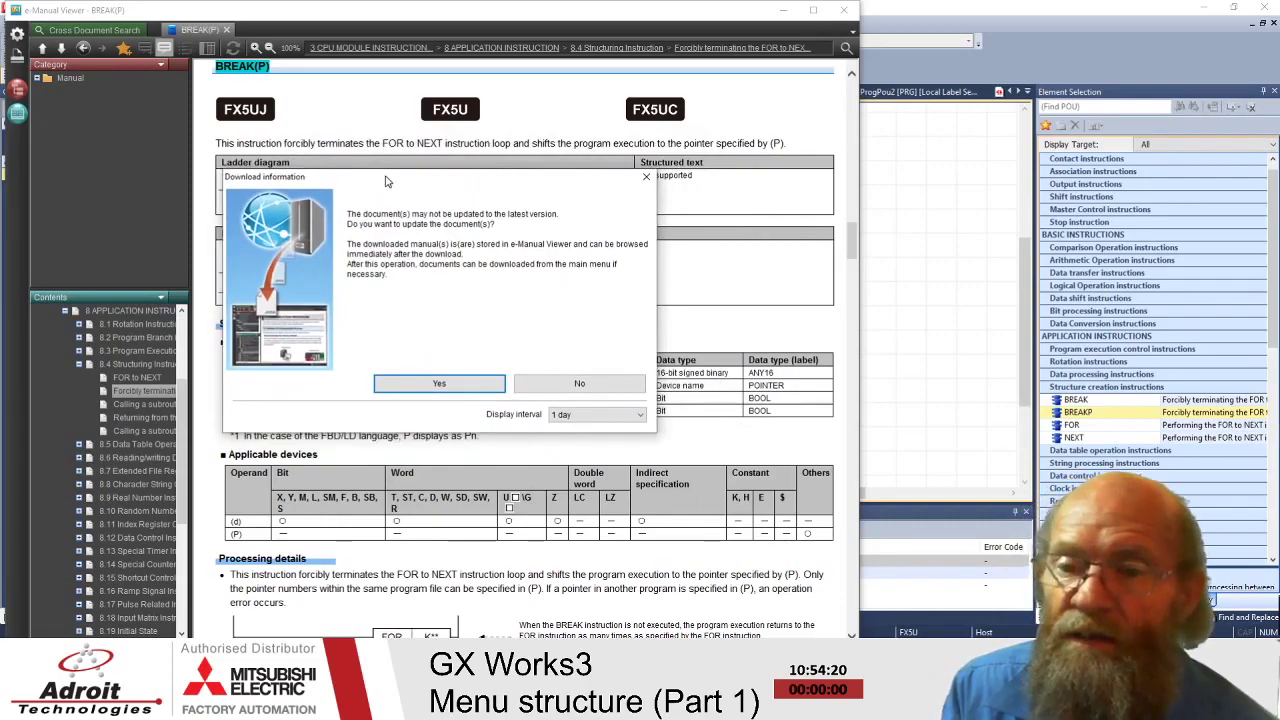
mouse_move(388, 182)
mouse_down()
mouse_move(362, 196)
mouse_move(387, 193)
mouse_move(377, 184)
mouse_up()
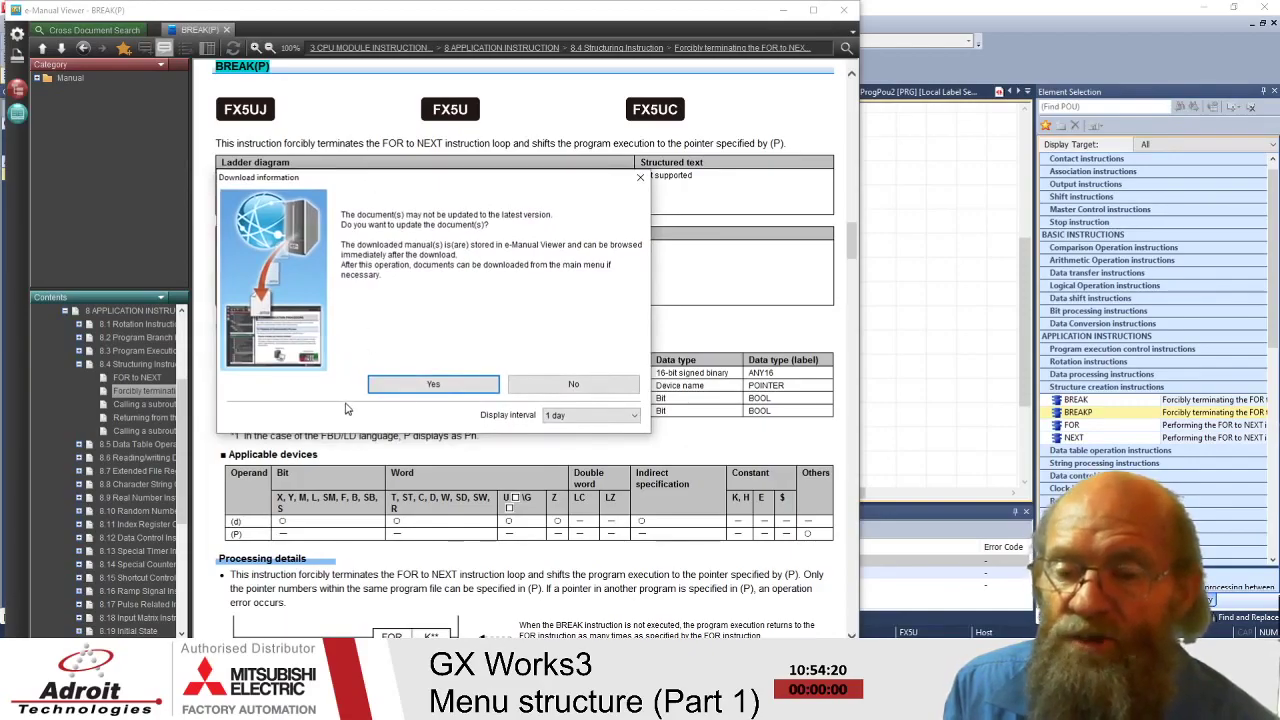
mouse_move(459, 179)
mouse_down()
mouse_move(456, 191)
mouse_move(461, 172)
mouse_up()
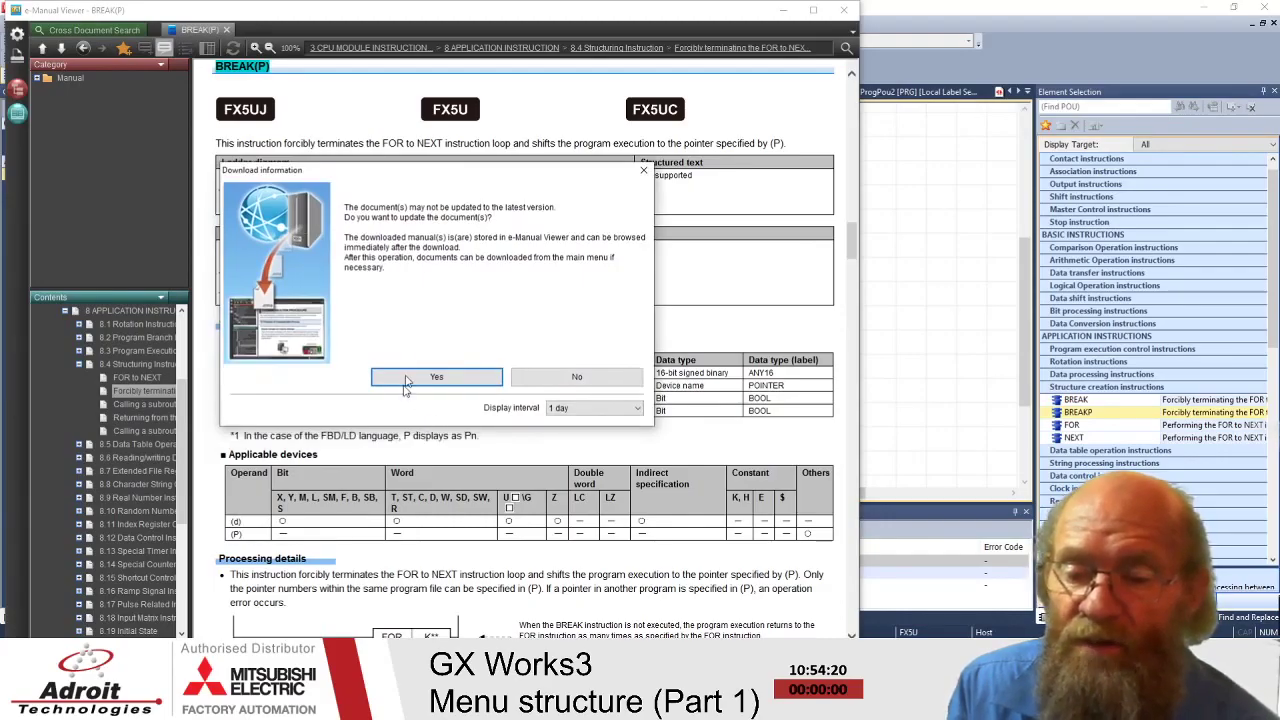
click(644, 172)
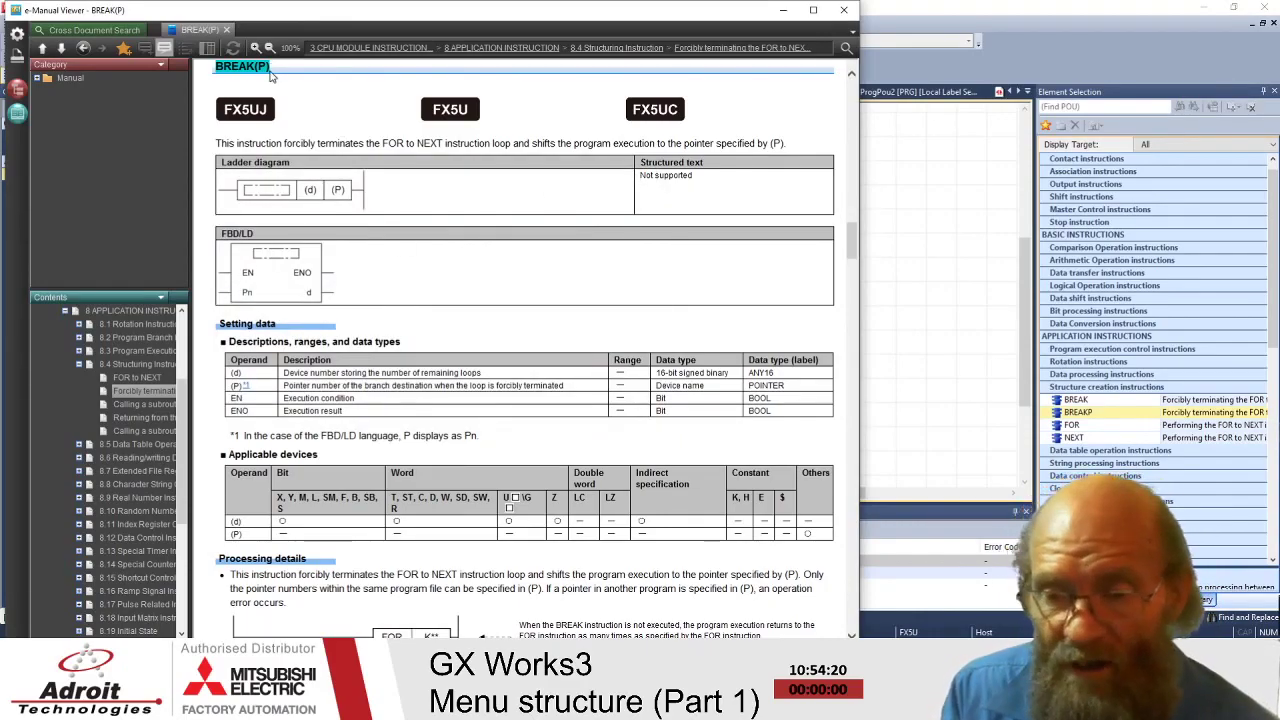
- Scroll past the BREAK(P) operation error codes down to the CALL(P) section
scroll(389, 271, down, 1)
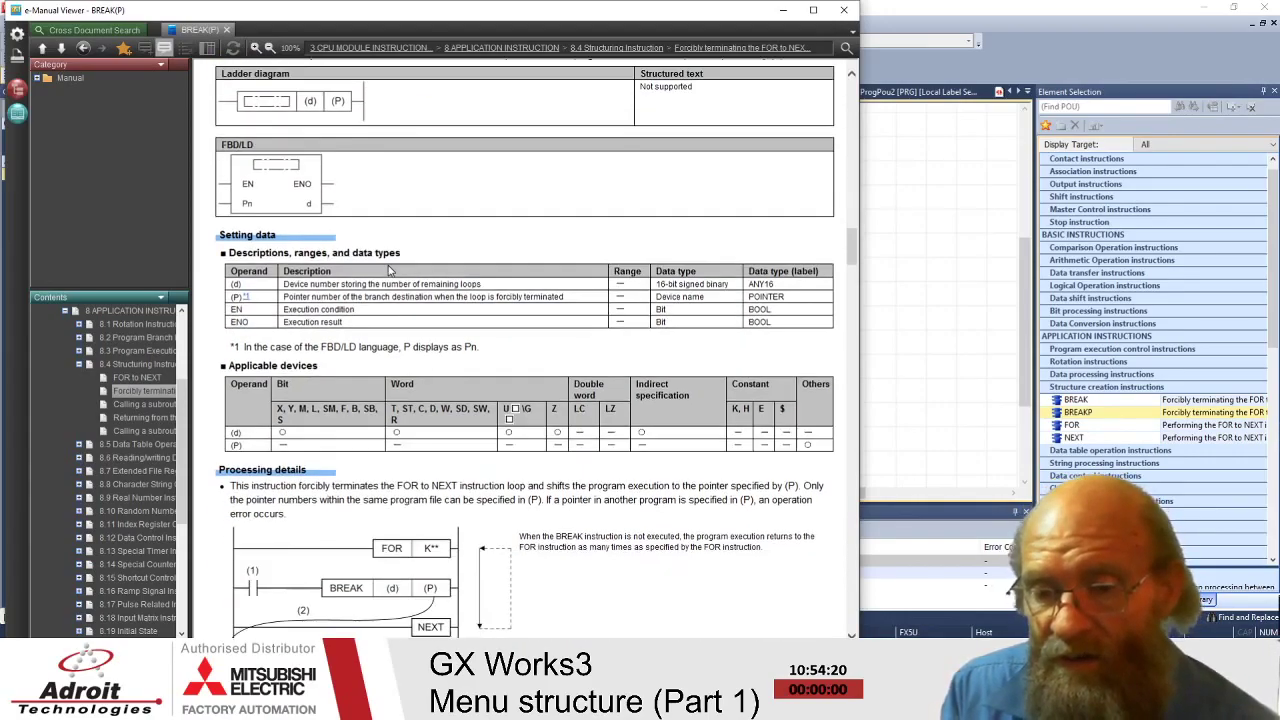
scroll(312, 292, down, 1)
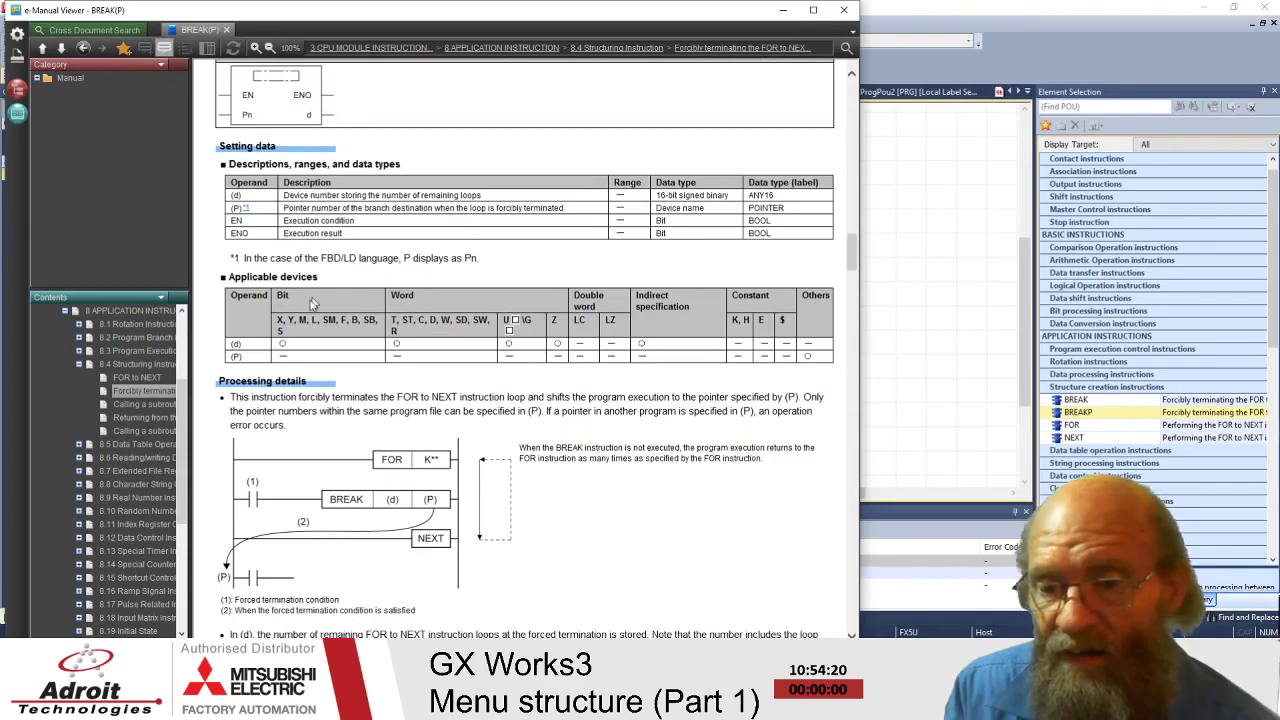
drag(242, 276, 319, 278)
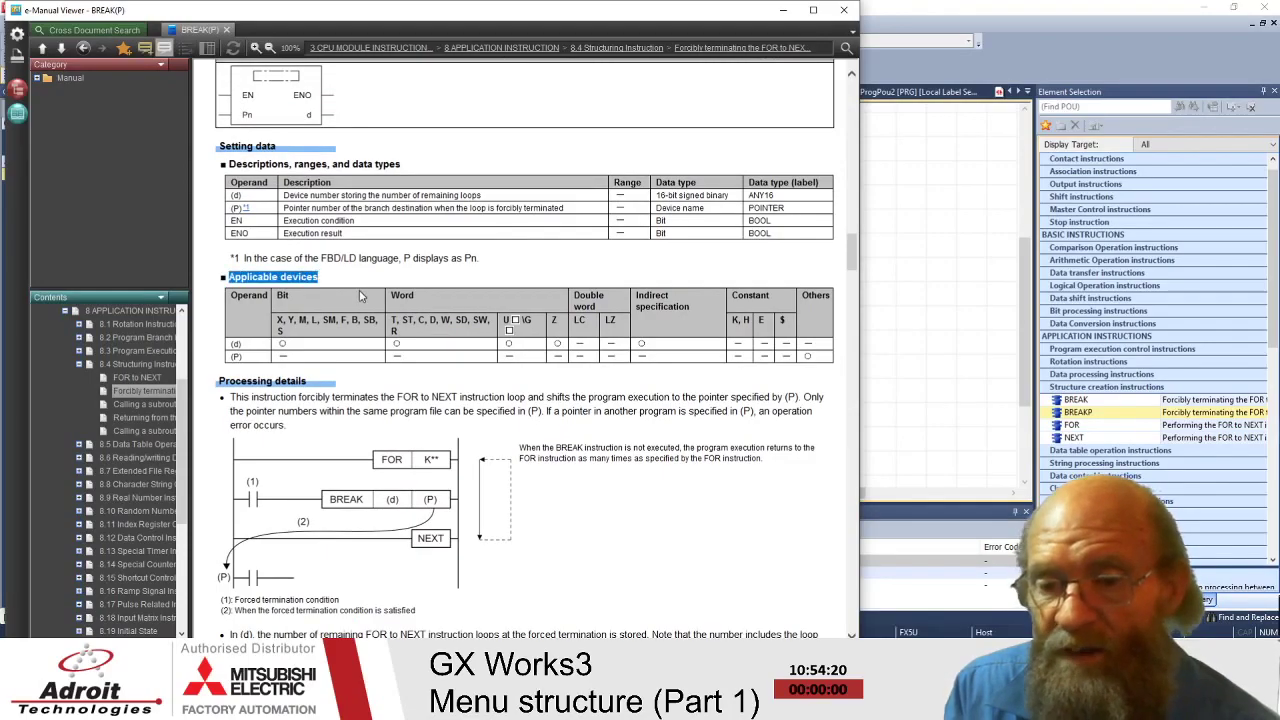
scroll(428, 275, down, 1)
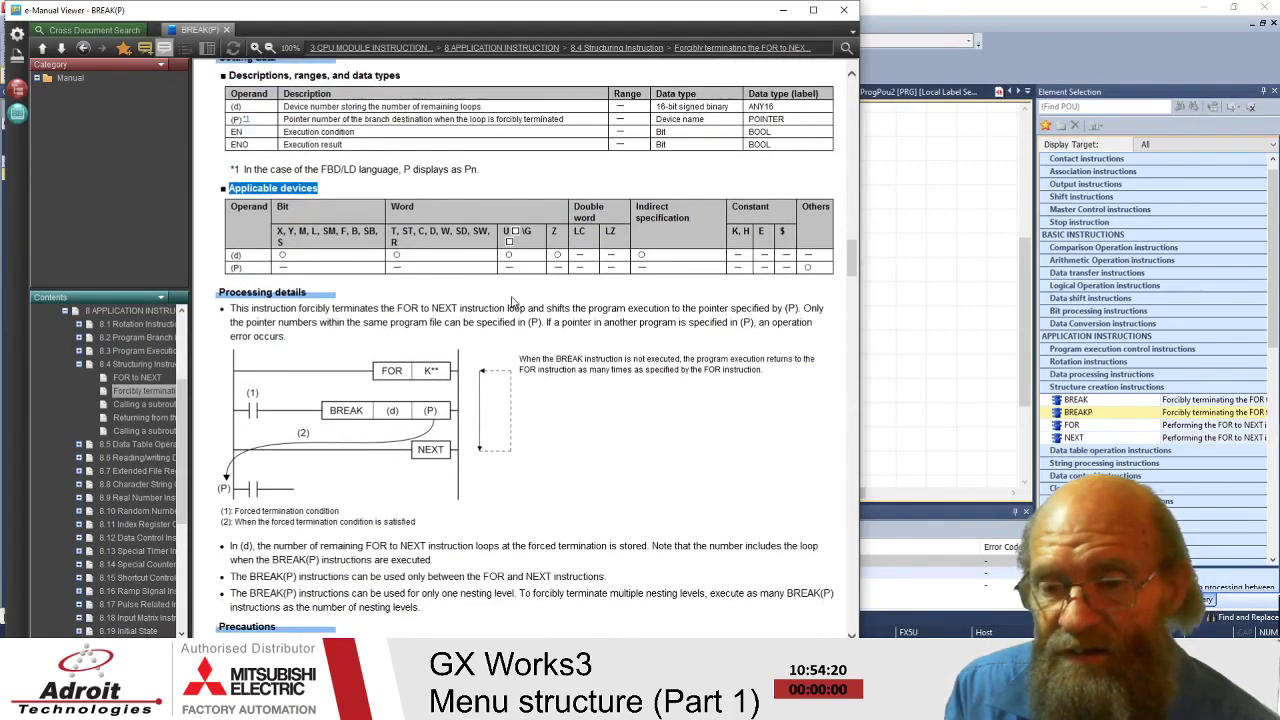
scroll(560, 310, down, 1)
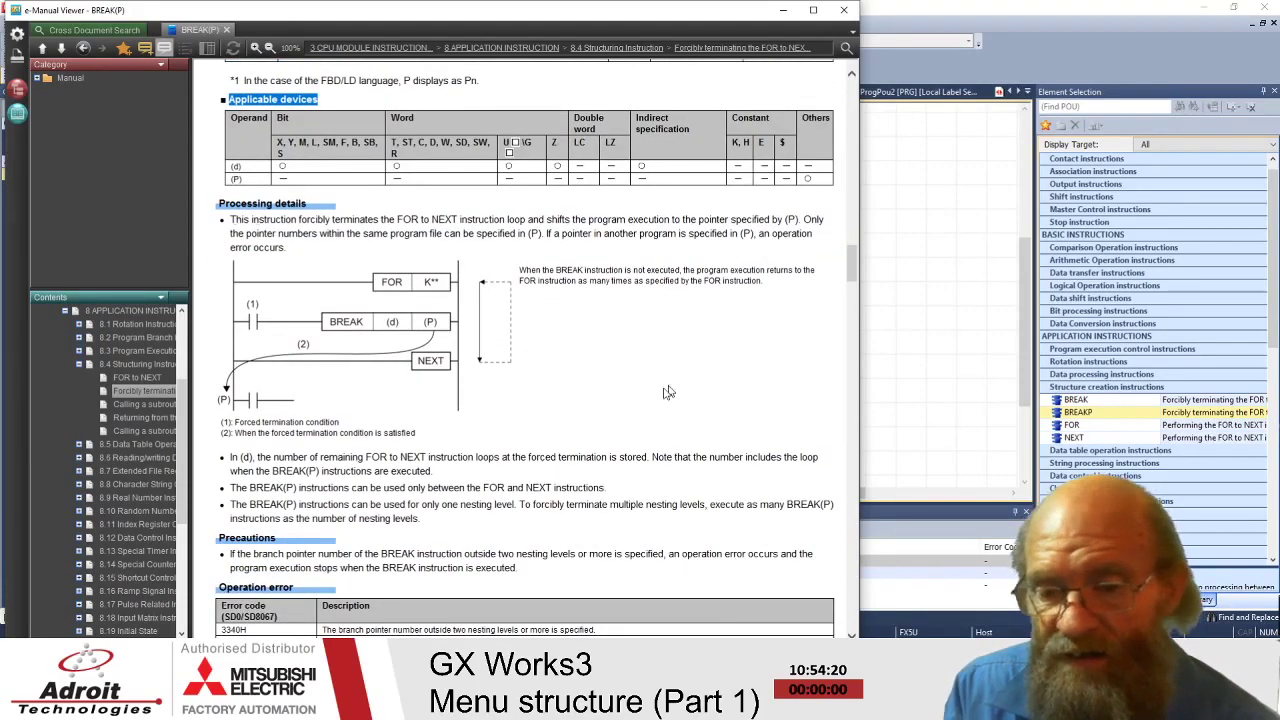
scroll(680, 370, down, 1)
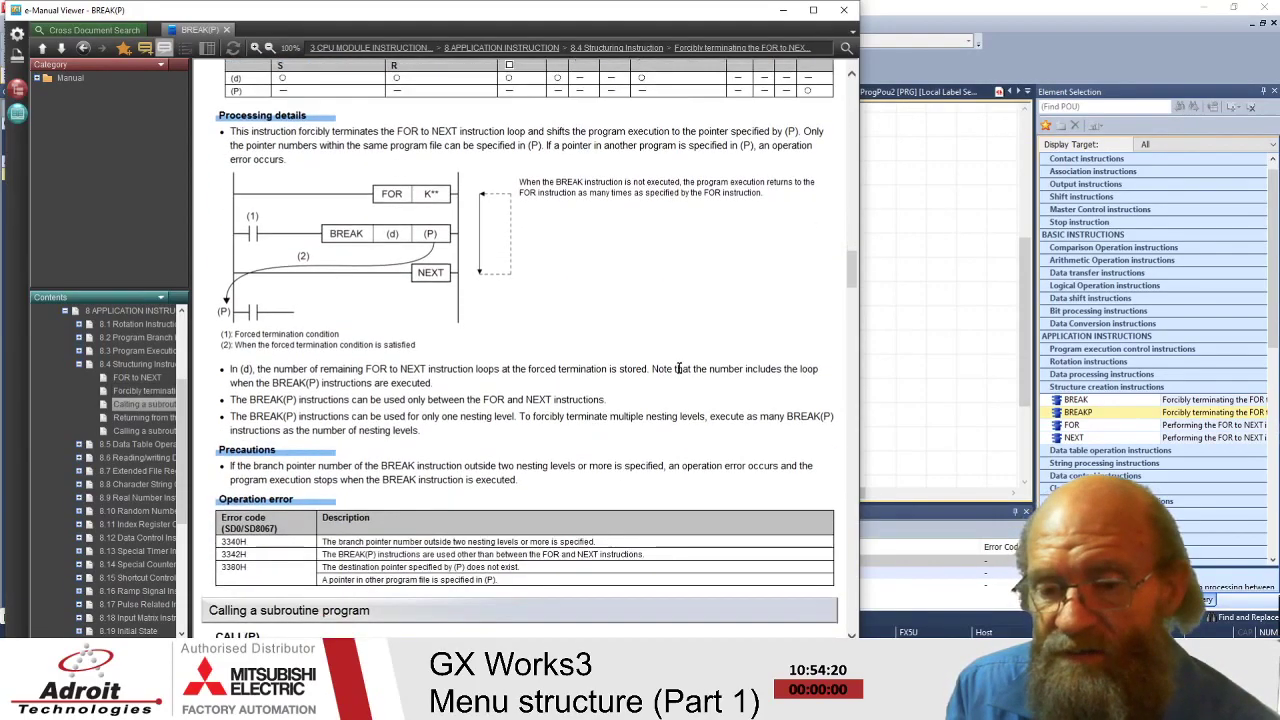
scroll(678, 368, down, 1)
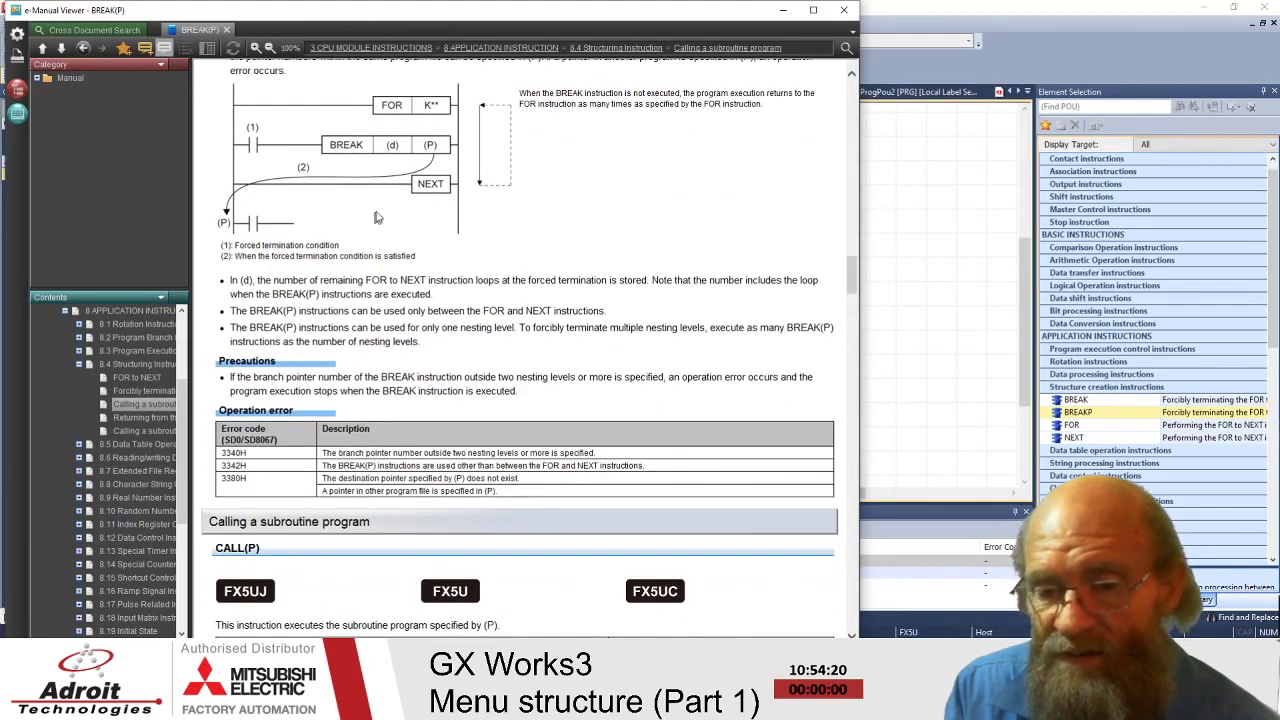
scroll(531, 313, down, 2)
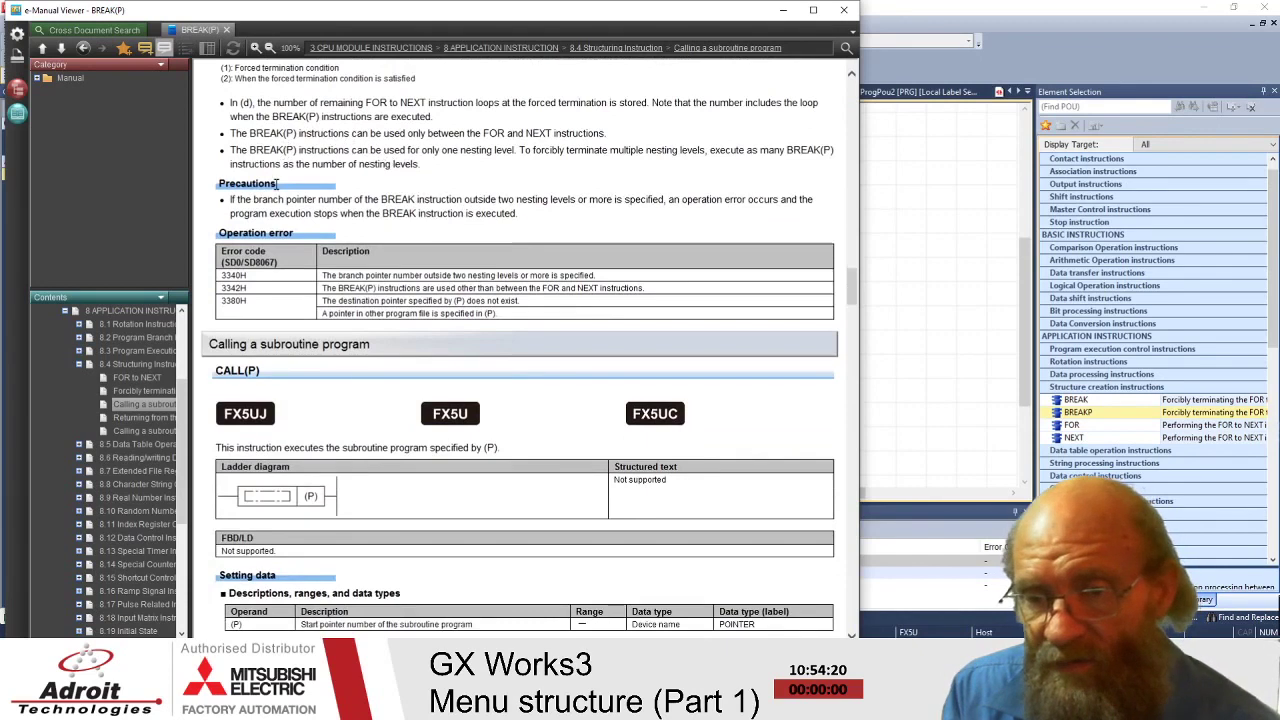
scroll(256, 198, down, 1)
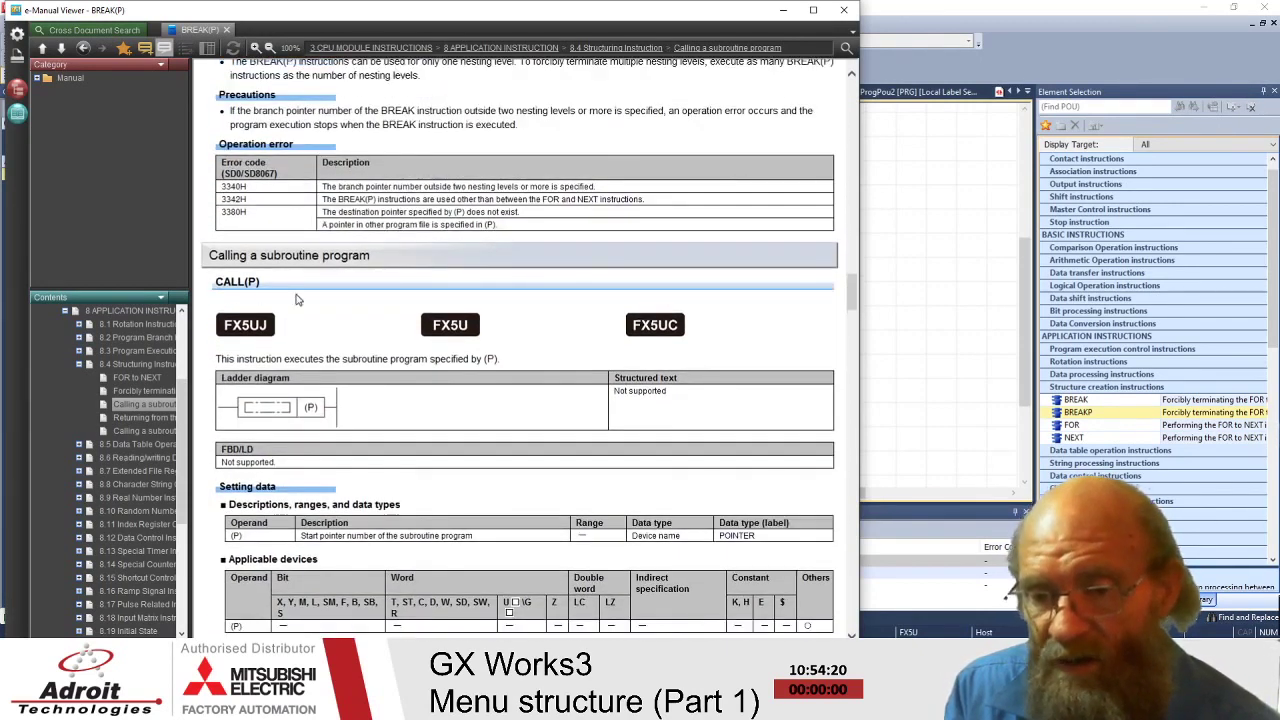
scroll(340, 305, down, 5)
scroll(376, 310, up, 6)
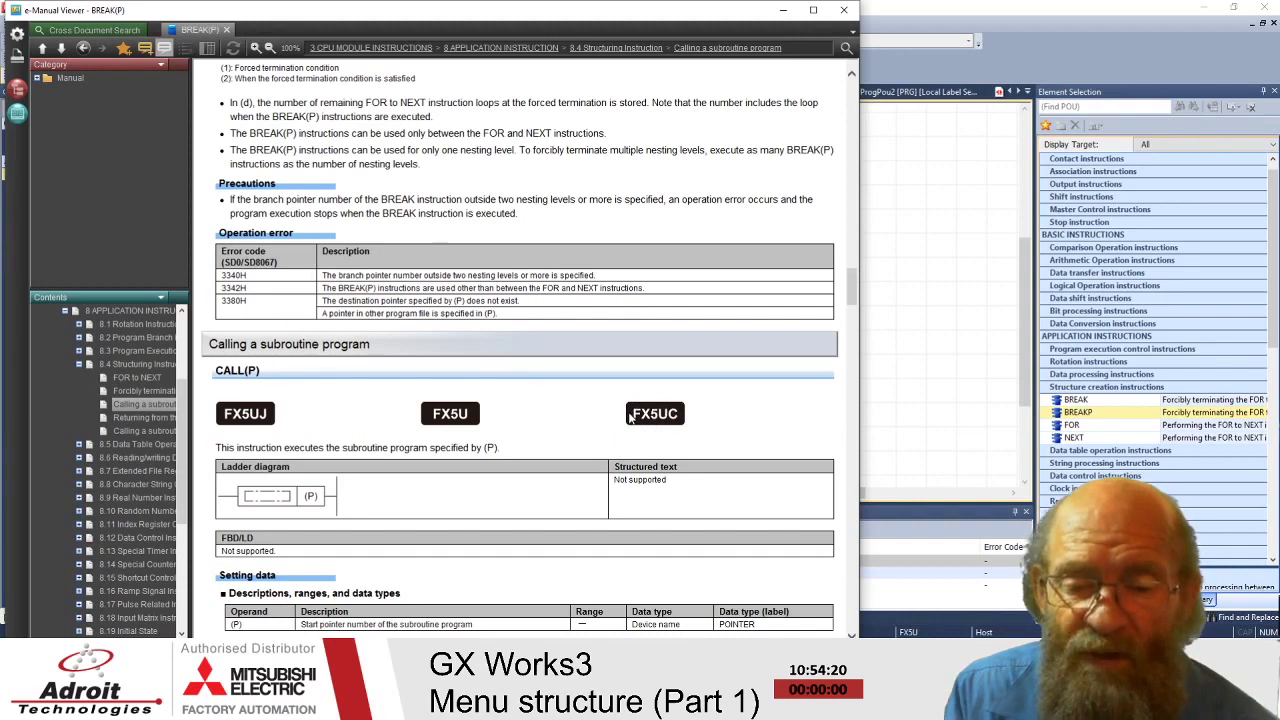
scroll(628, 420, down, 3)
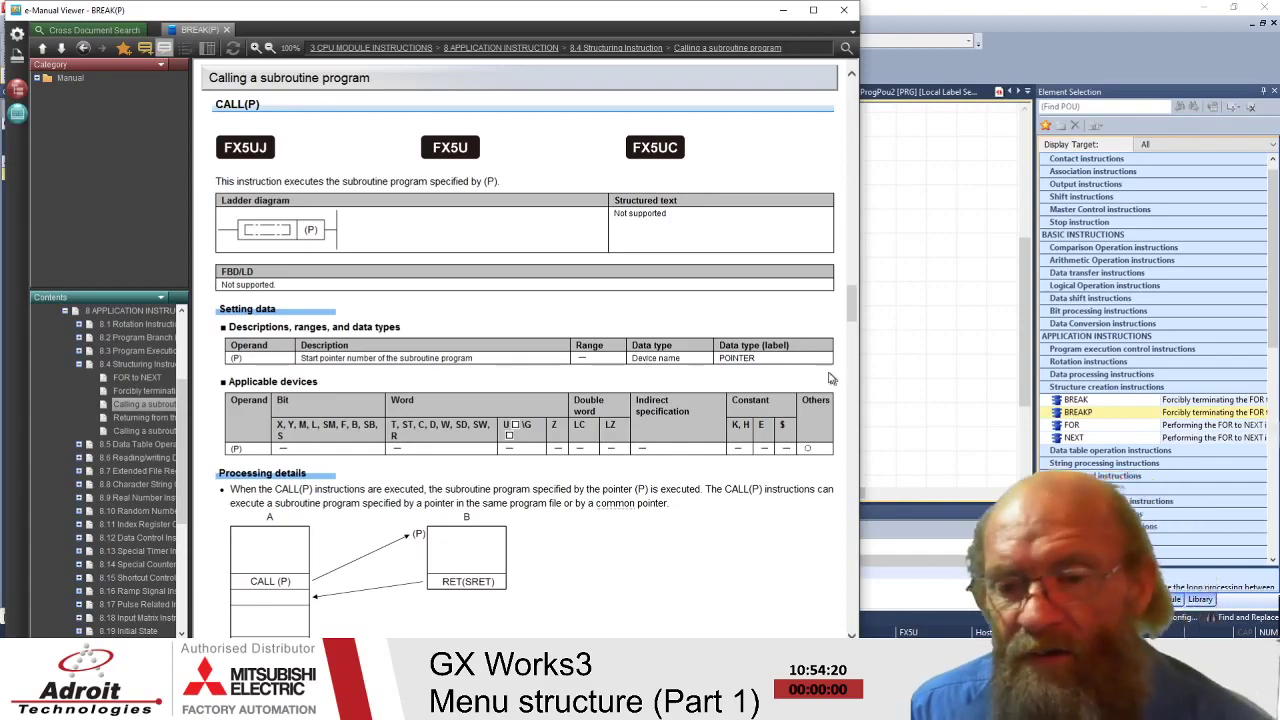
- Scroll past the CALL(P) processing details and timing chart to the P11/P12 nesting example
scroll(590, 343, down, 2)
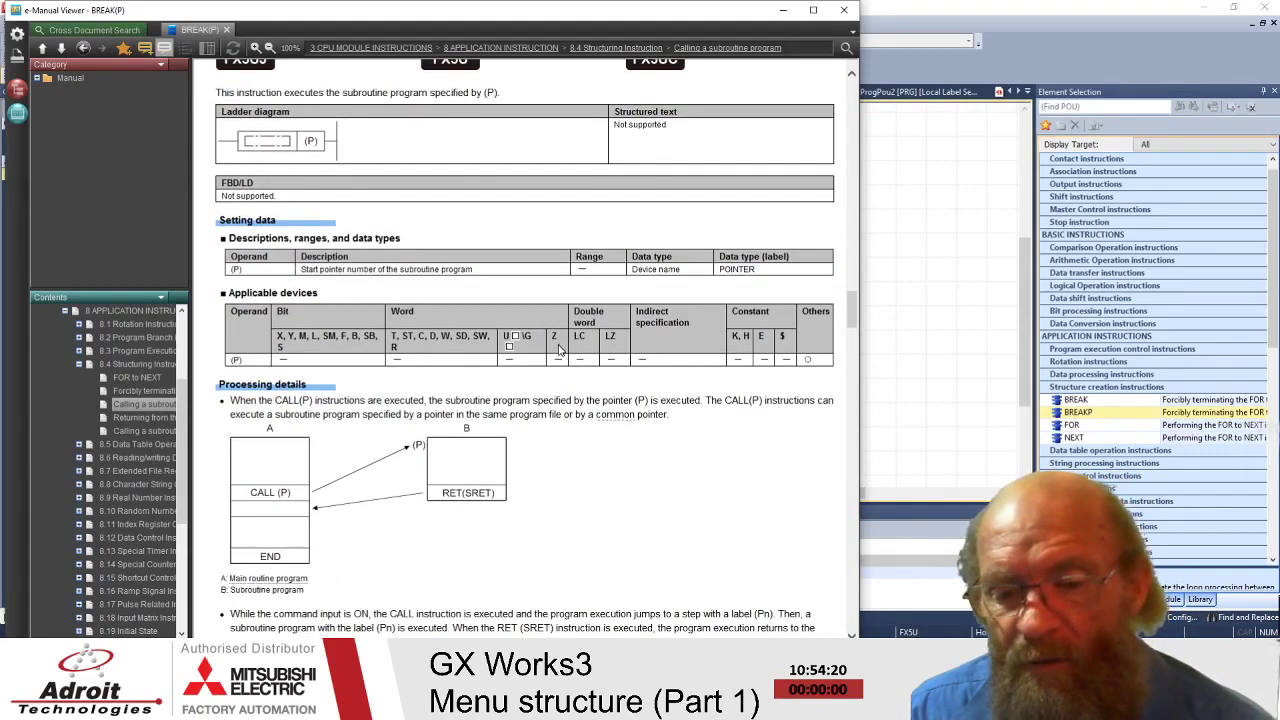
scroll(560, 348, up, 2)
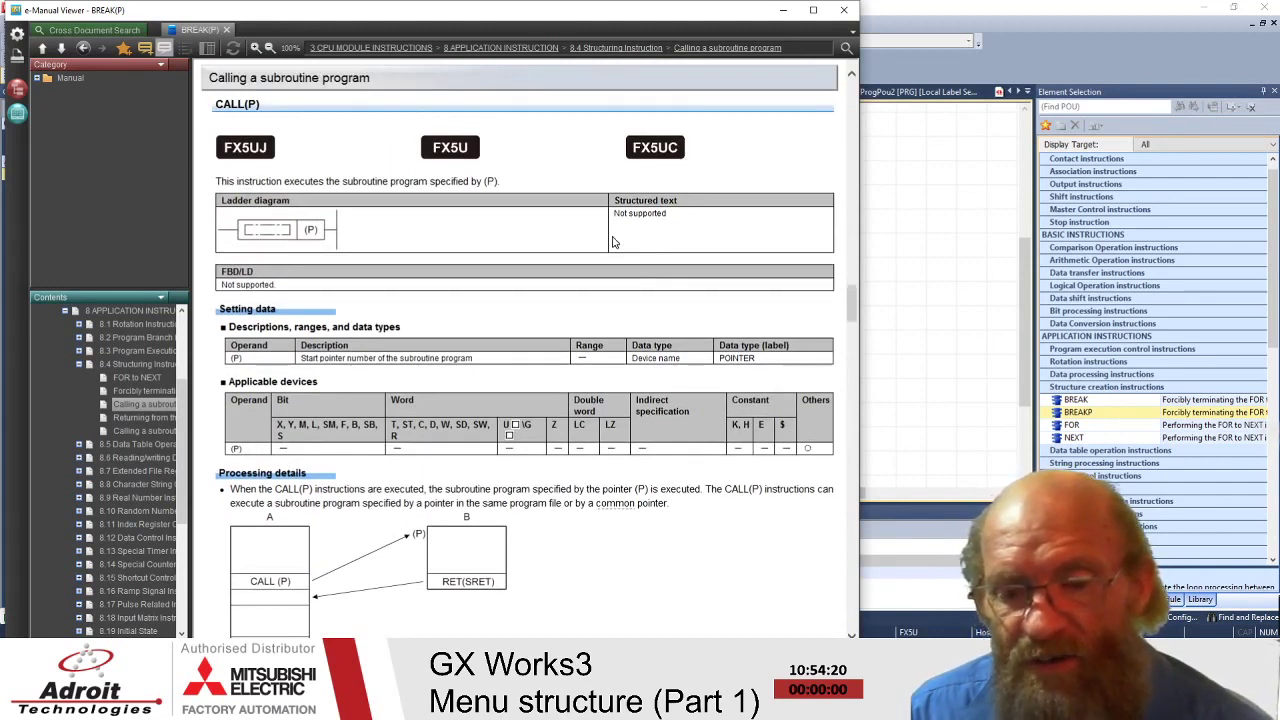
scroll(613, 242, down, 2)
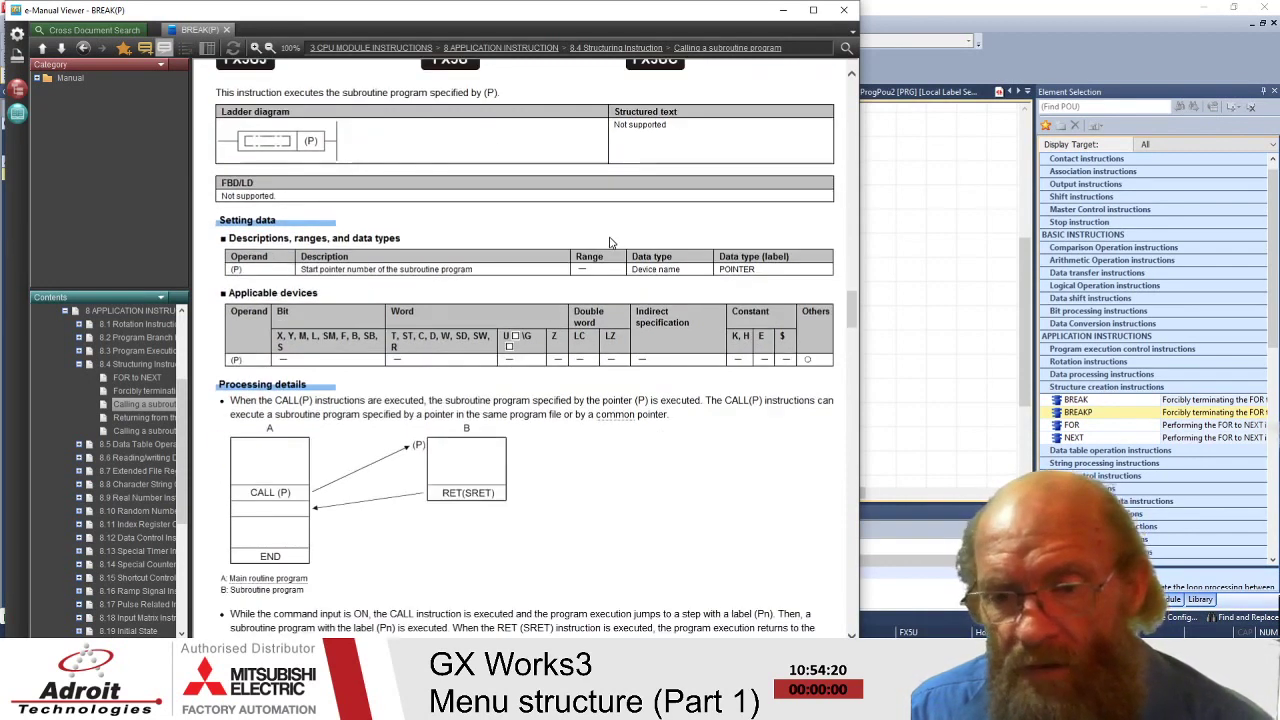
scroll(613, 242, down, 8)
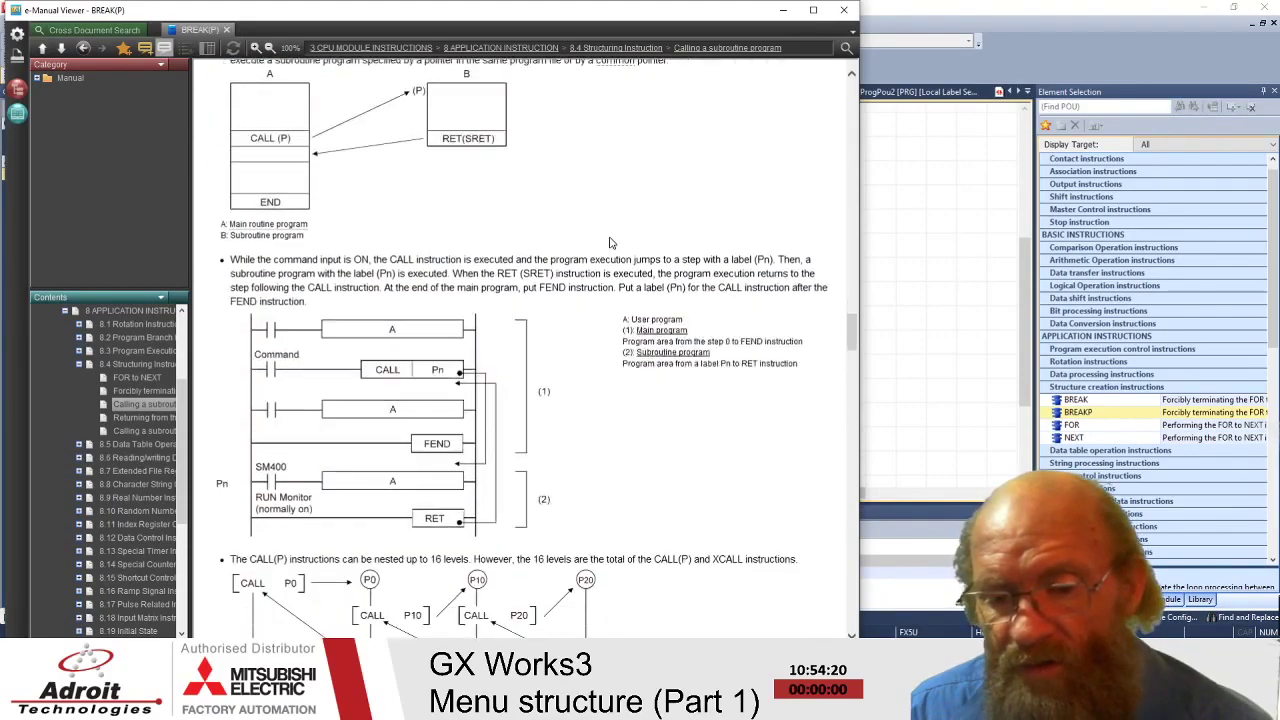
scroll(613, 242, down, 15)
scroll(613, 242, down, 18)
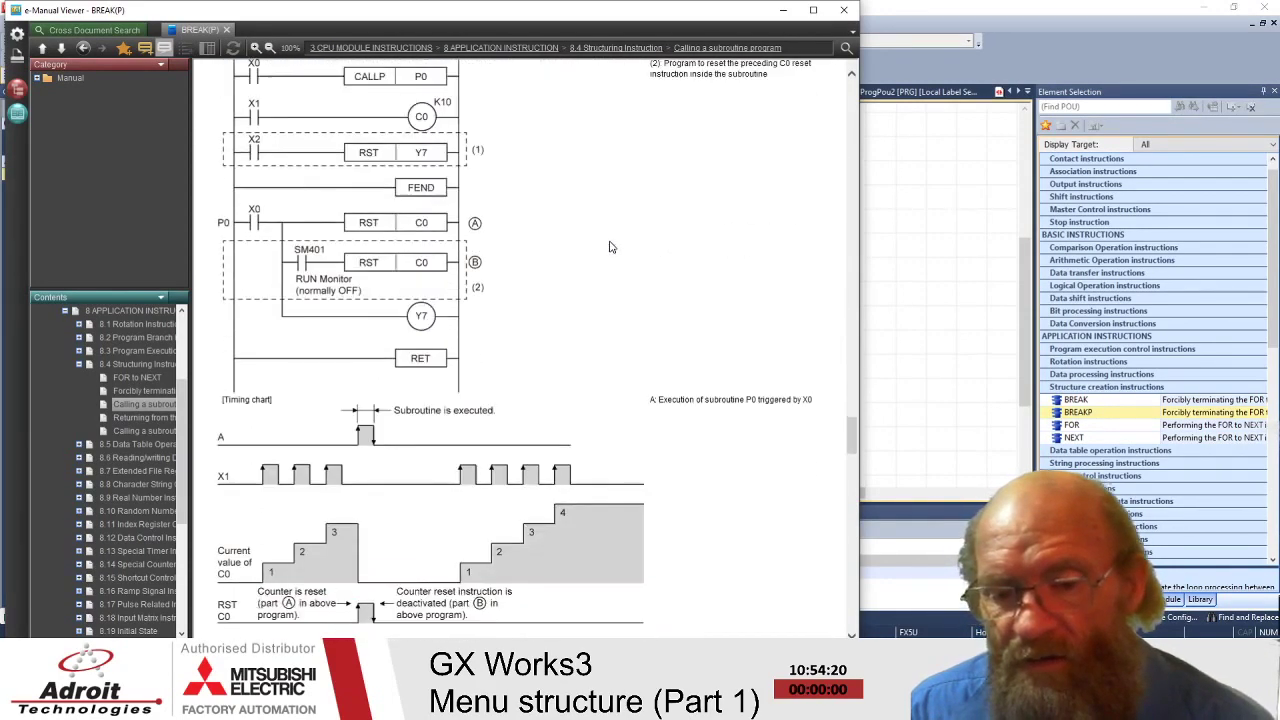
scroll(611, 246, down, 14)
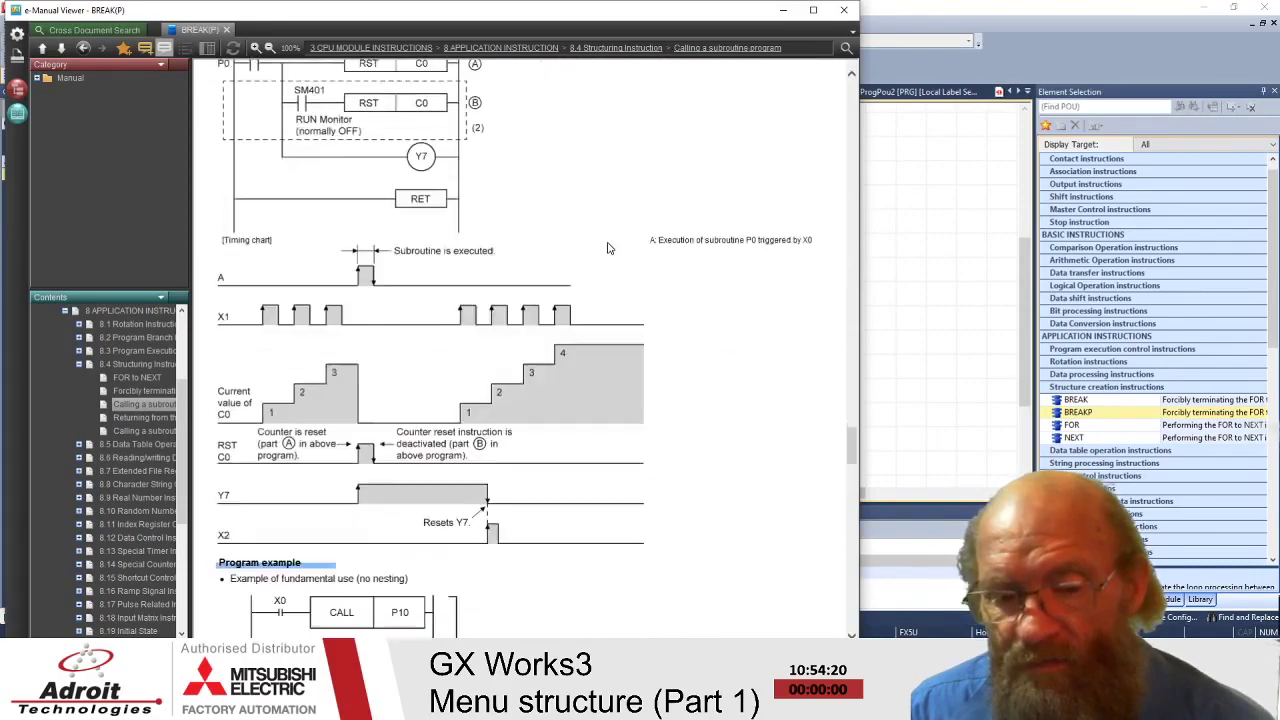
scroll(610, 248, down, 6)
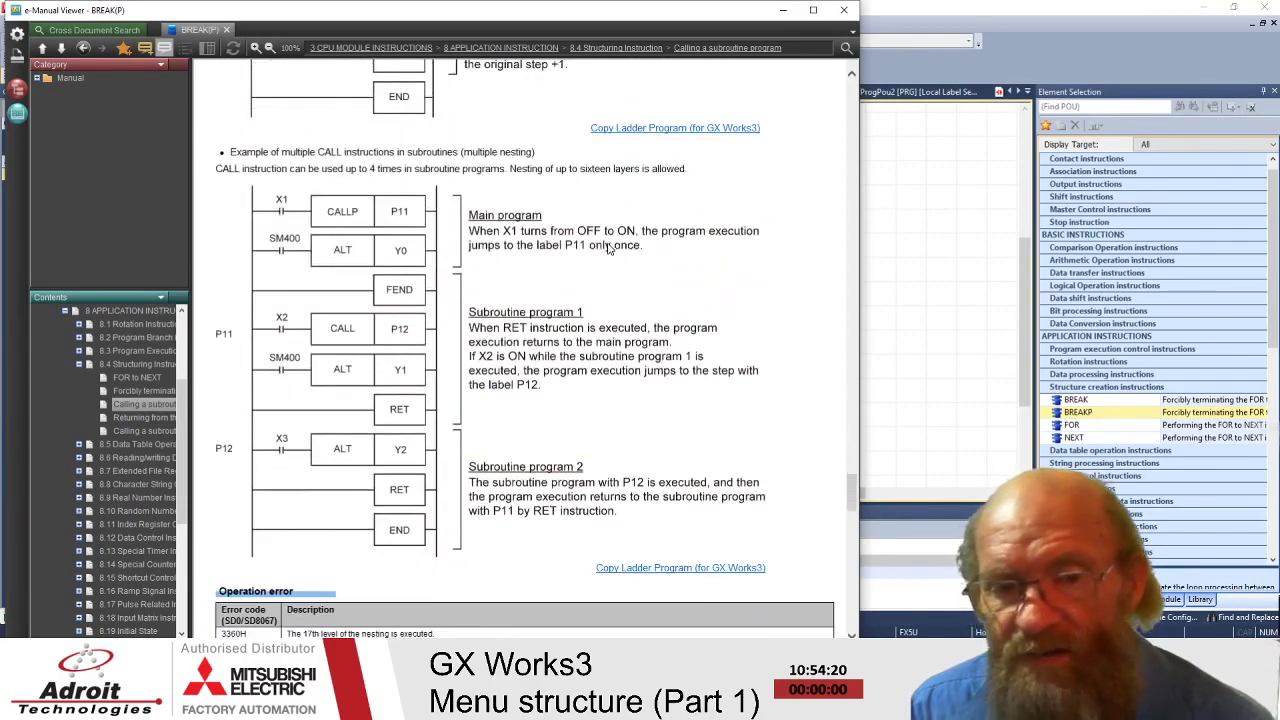
scroll(608, 248, up, 8)
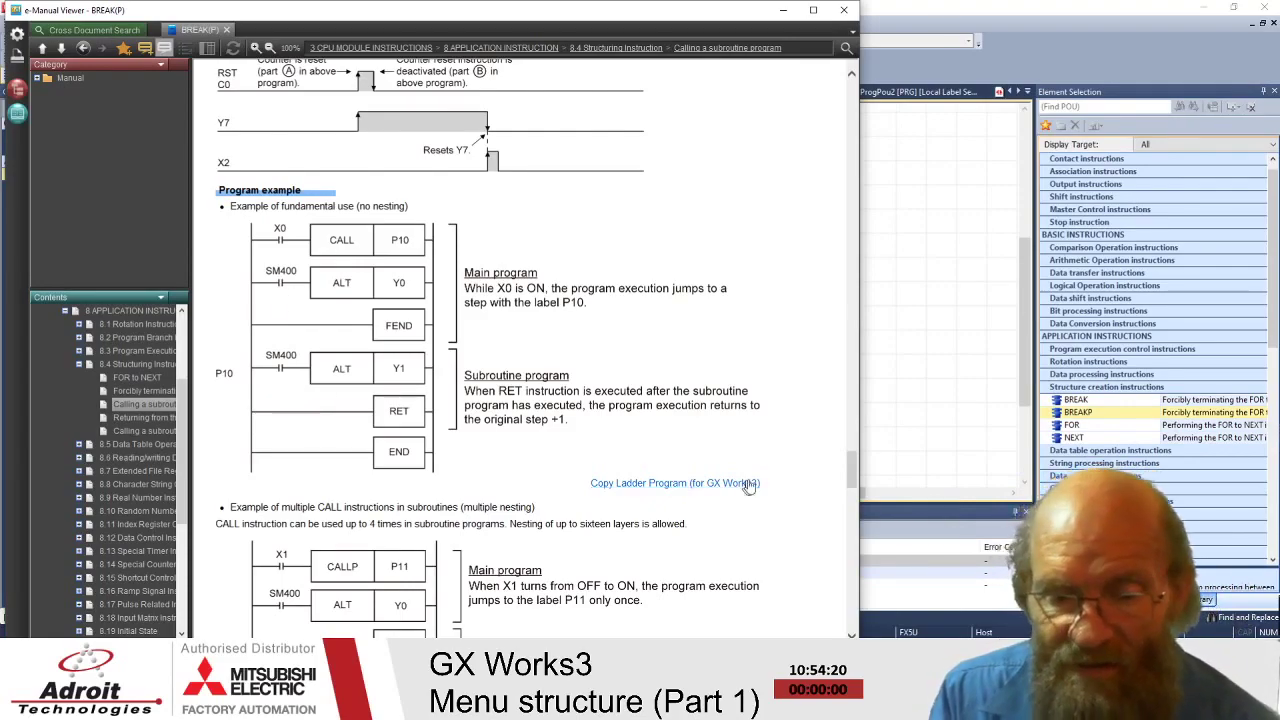
scroll(630, 465, down, 7)
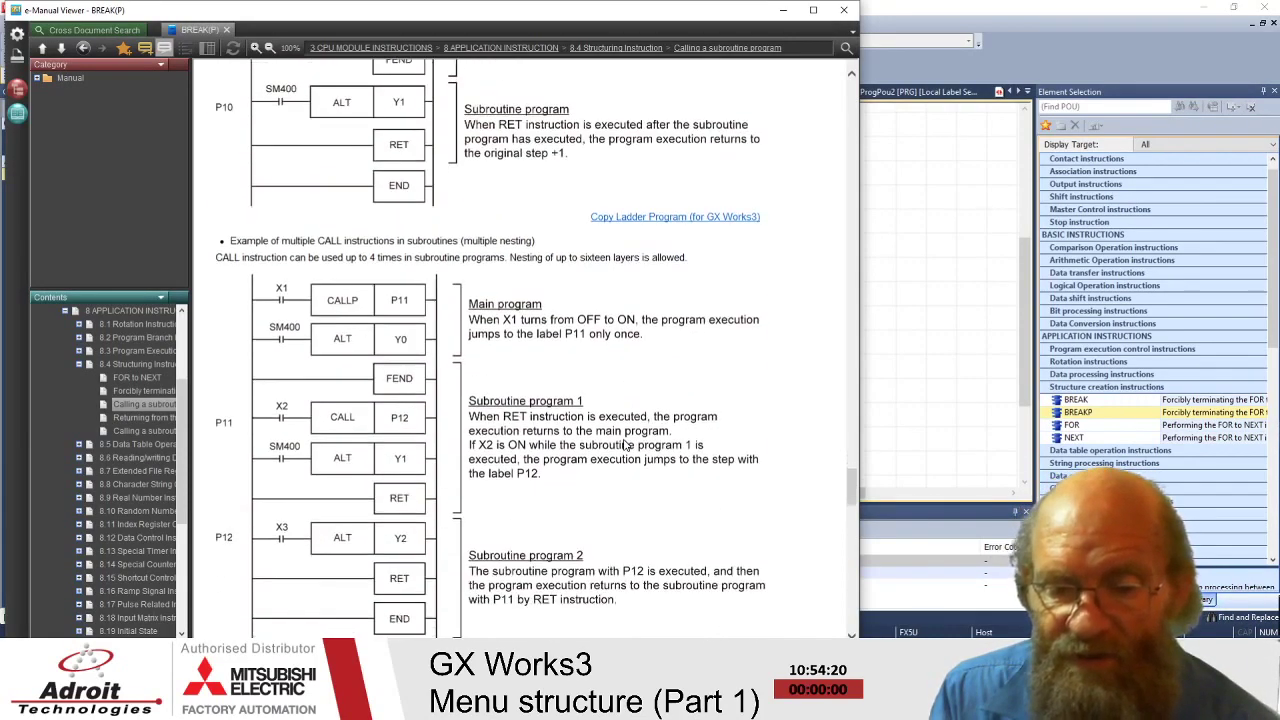
scroll(626, 437, down, 2)
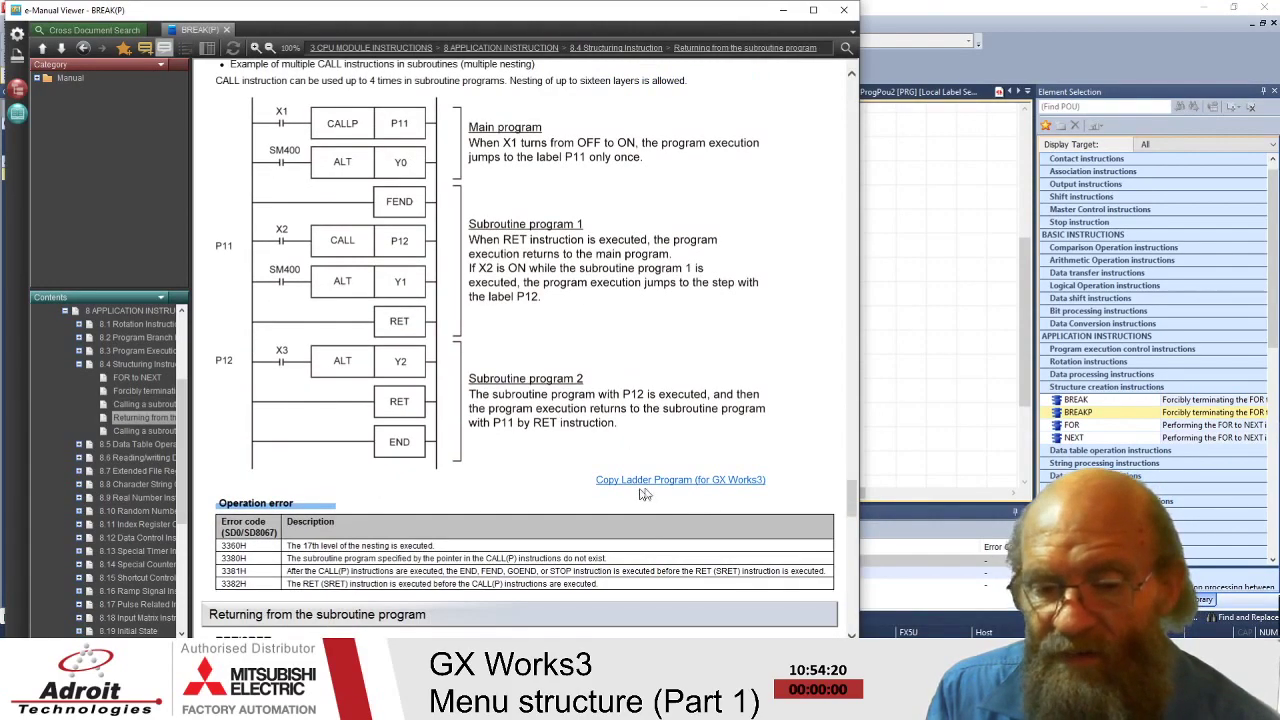
scroll(651, 388, up, 11)
scroll(656, 430, down, 9)
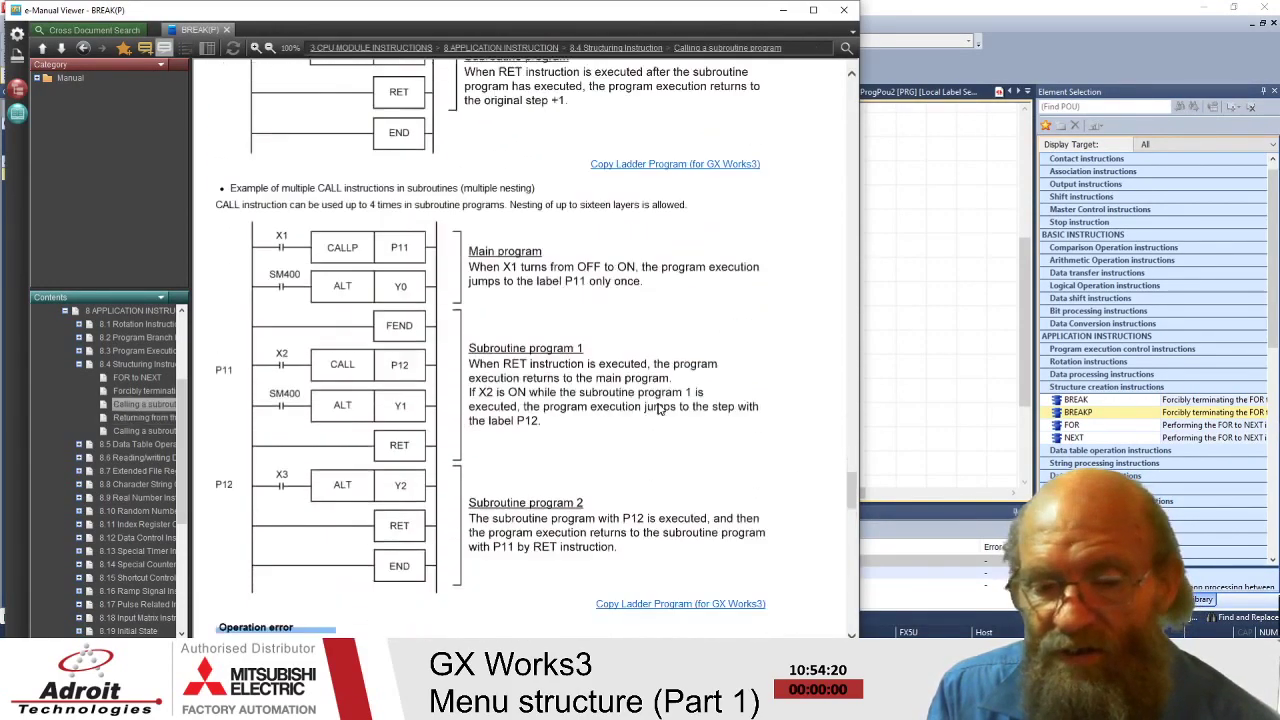
- Copy the nesting ladder for GX Works3, then read the maximized help on pasting sample programs
click(649, 569)
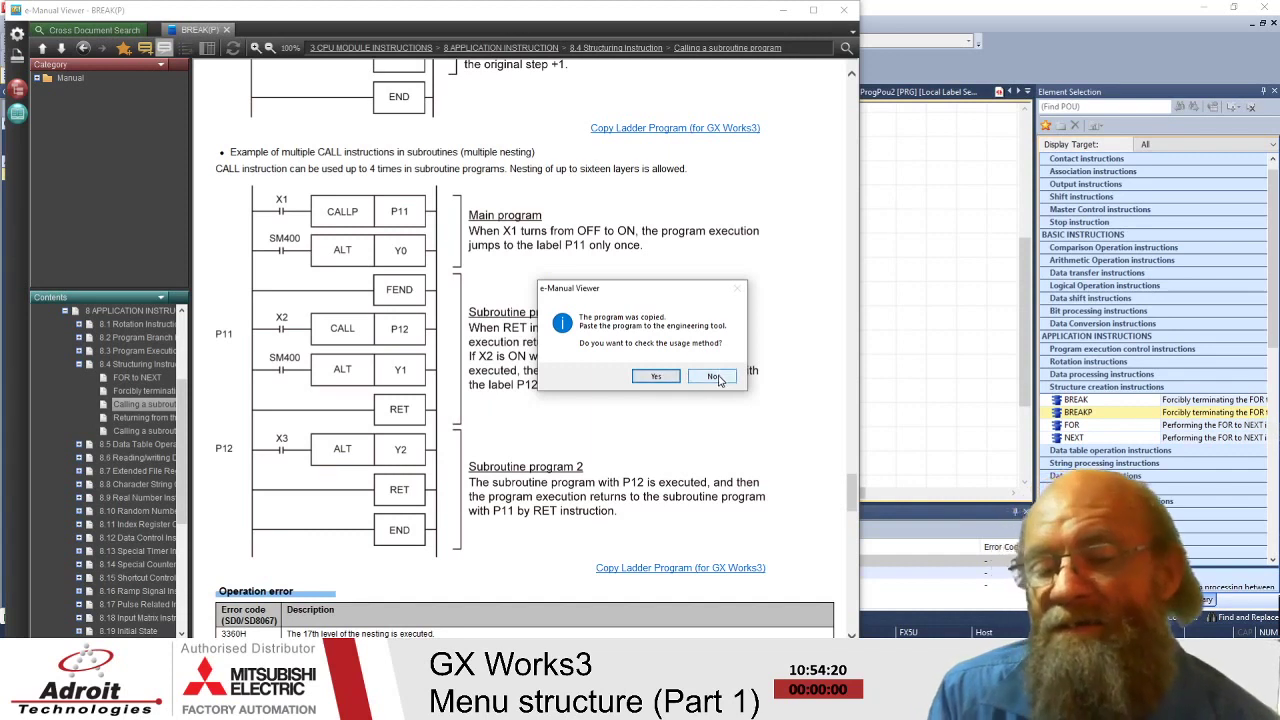
click(658, 376)
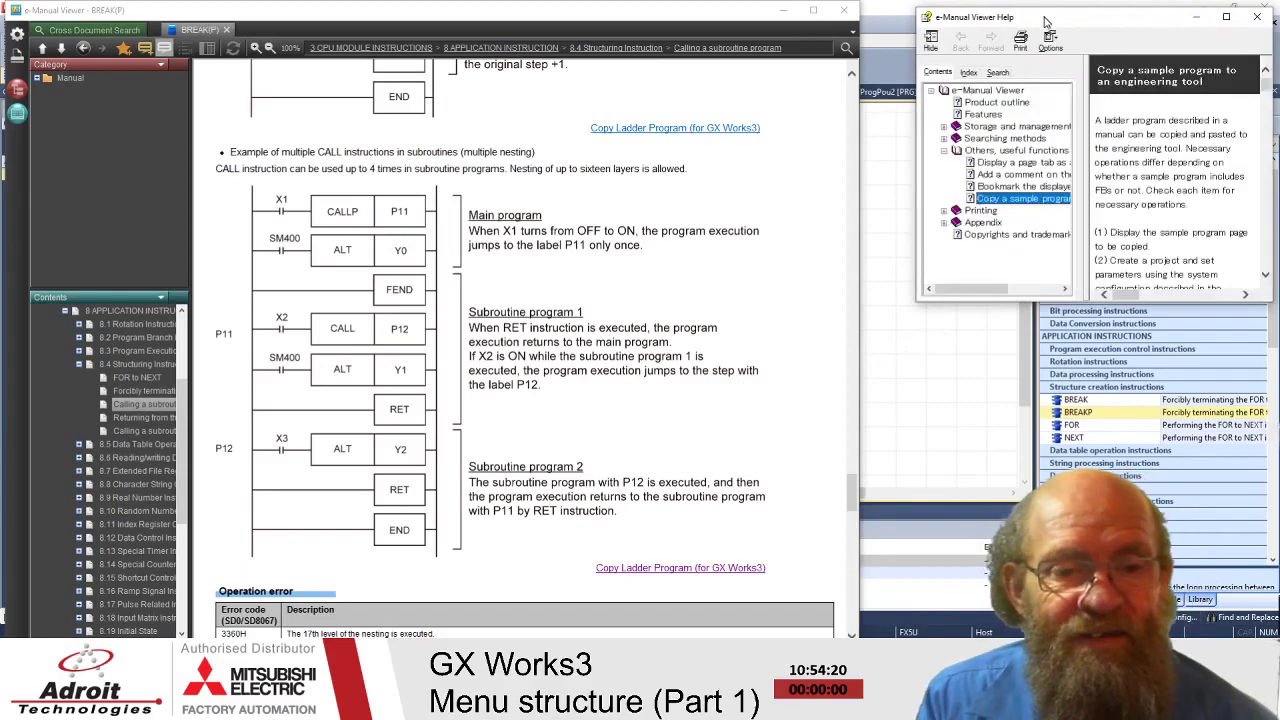
drag(1100, 20, 381, 181)
double_click(381, 181)
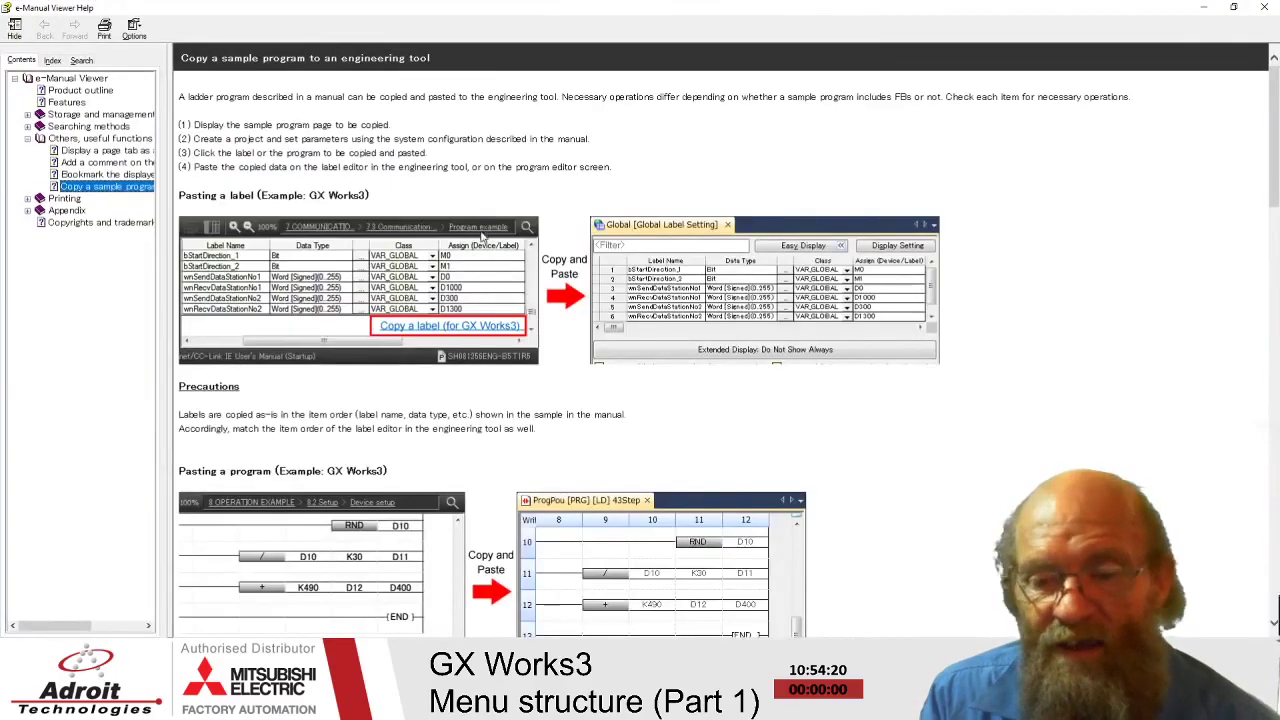
scroll(484, 322, down, 5)
scroll(484, 322, down, 6)
scroll(515, 313, up, 10)
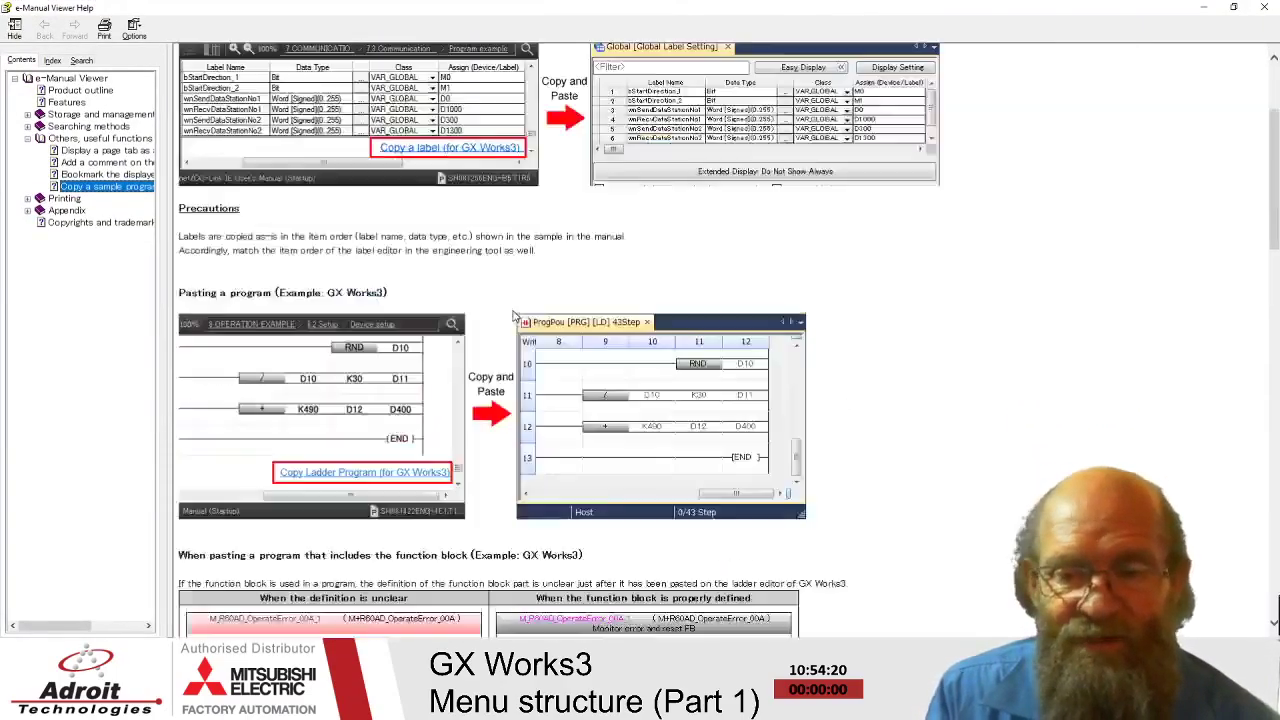
- Close the help and open ProgPou1's ProgramBody from the GX Works3 Navigation tree
click(1264, 7)
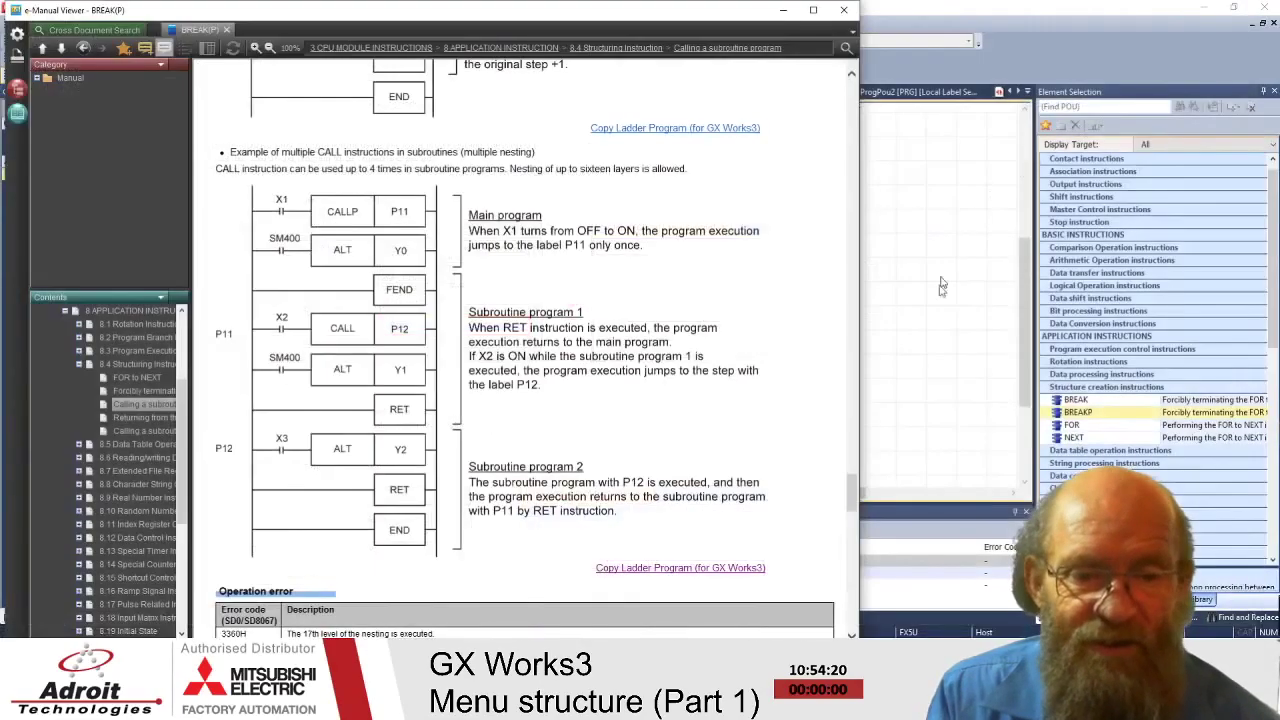
click(930, 322)
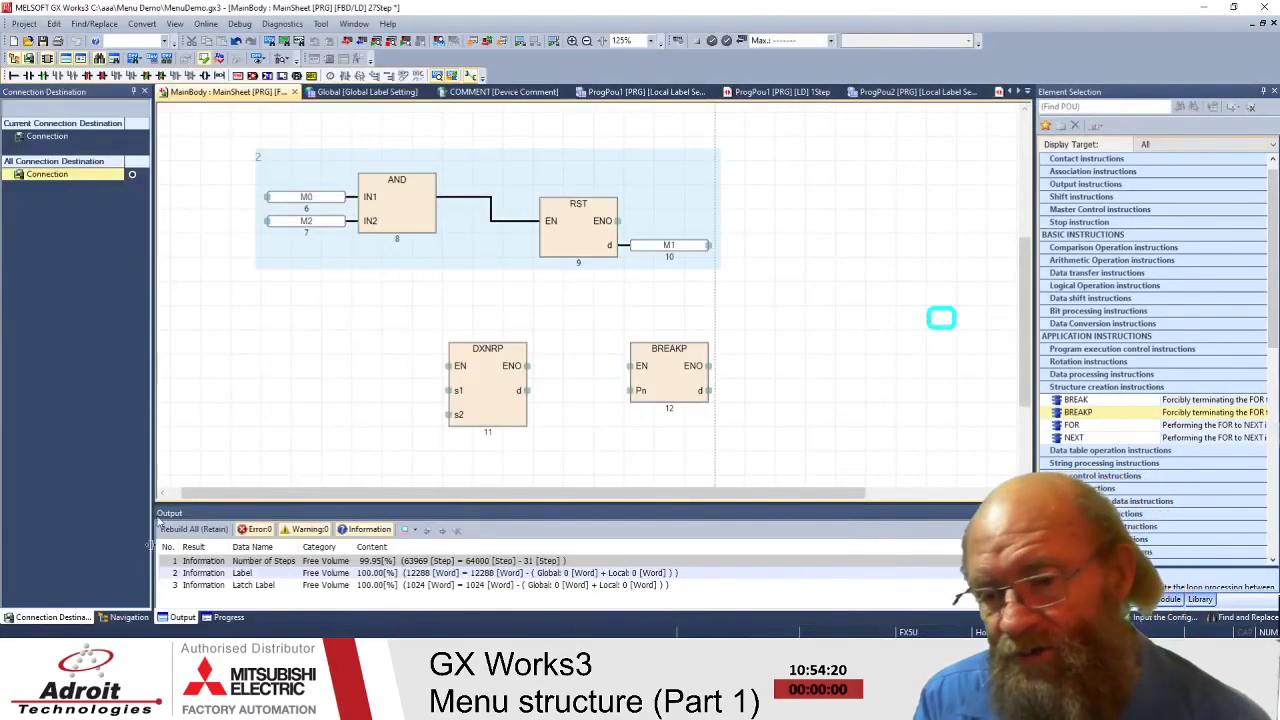
click(112, 618)
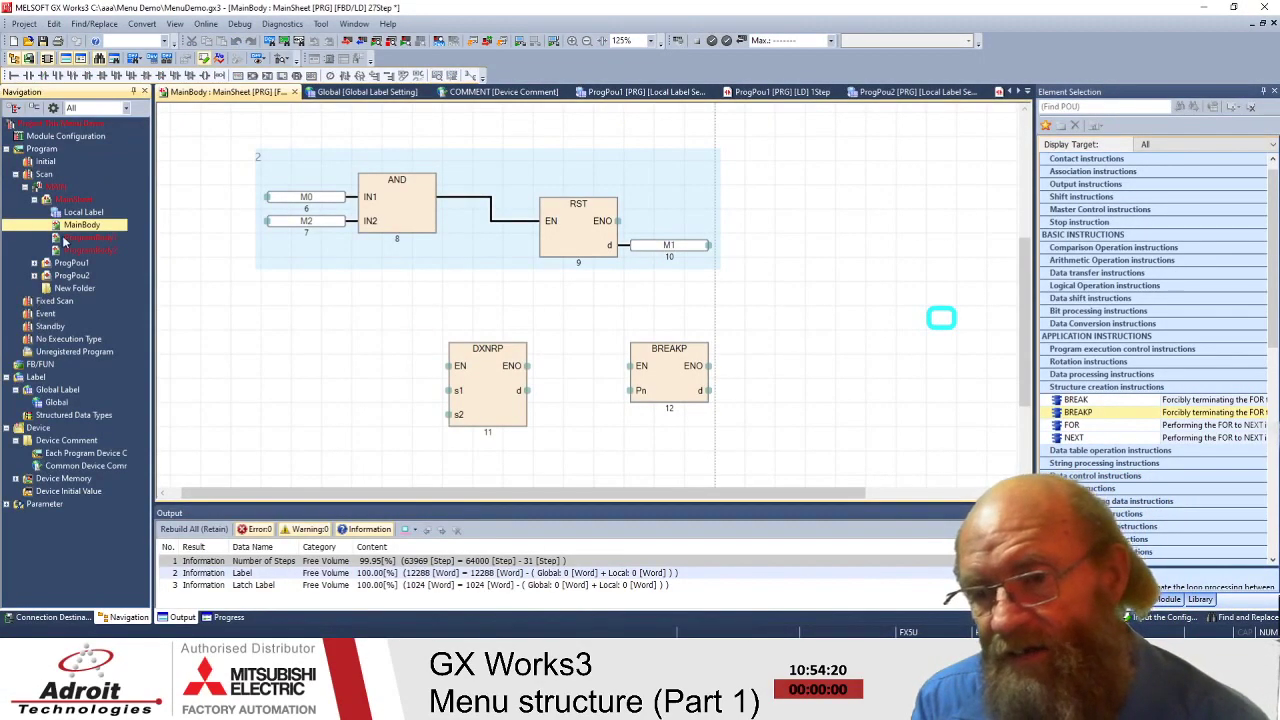
click(34, 263)
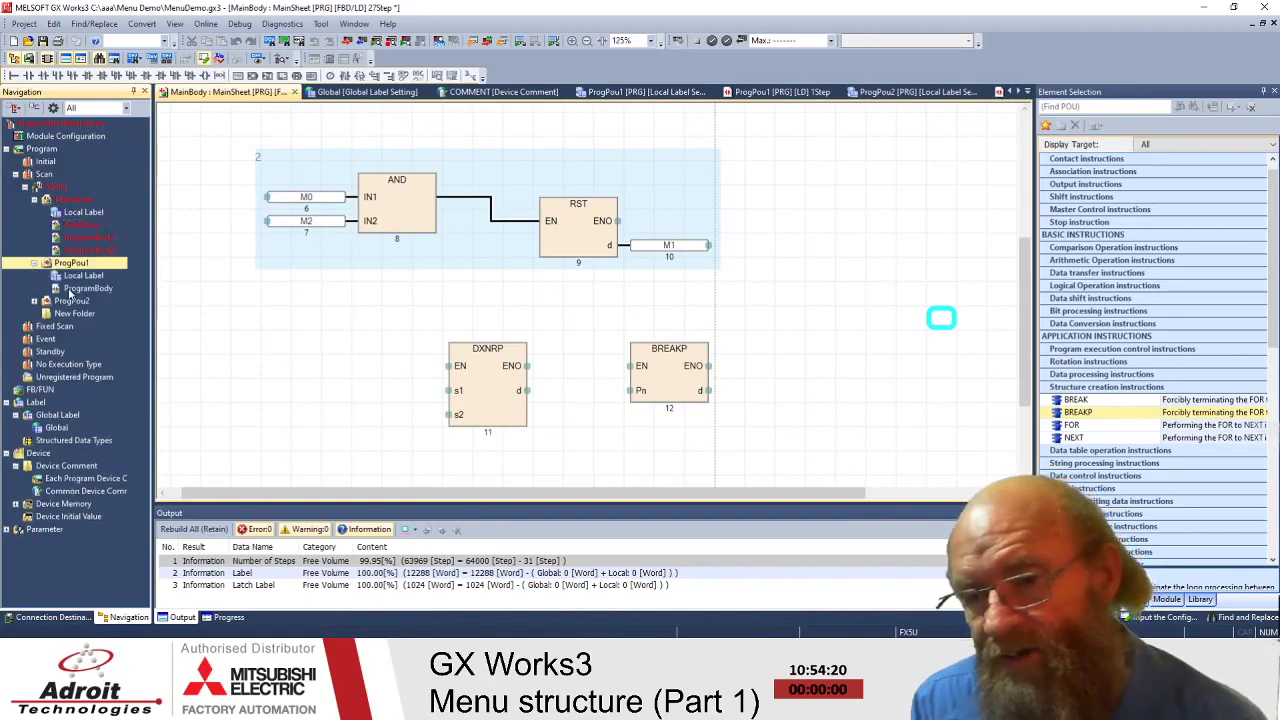
click(63, 288)
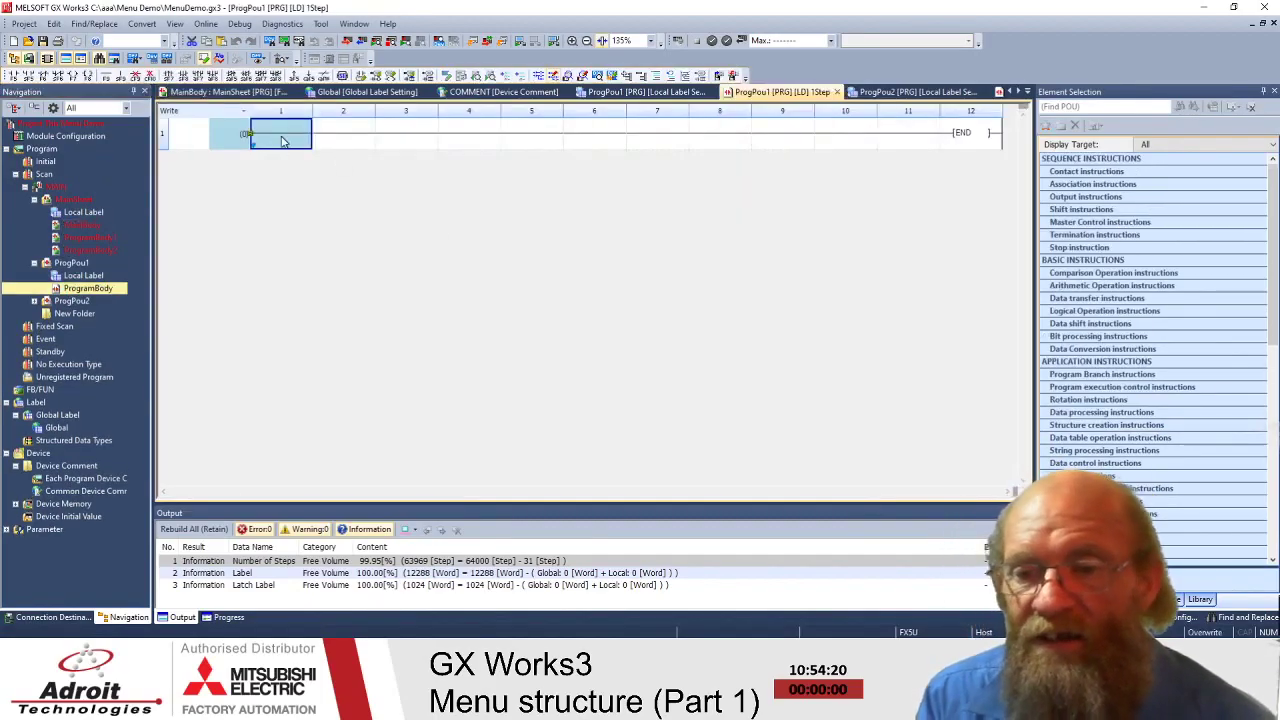
- Paste the copied CALLP/CALL/ALT/RET rungs at rung 1, then bring the manual back
click(178, 140)
right_click(178, 138)
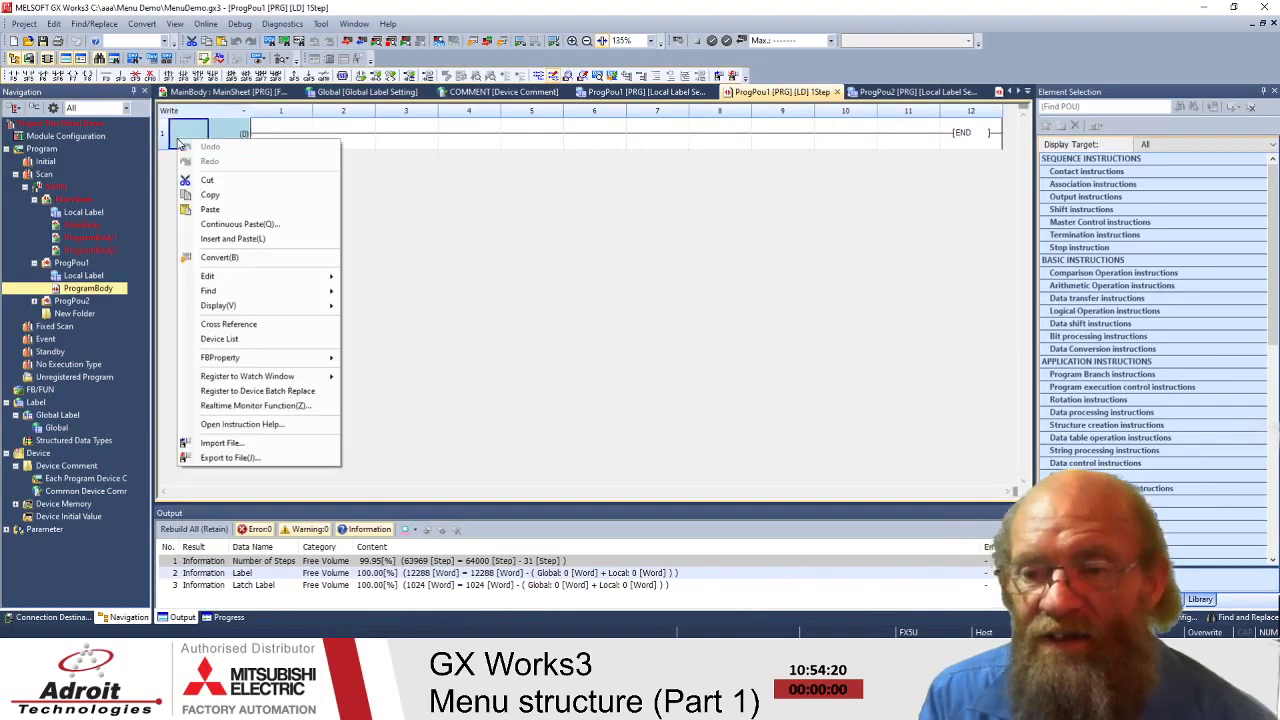
click(214, 210)
click(788, 286)
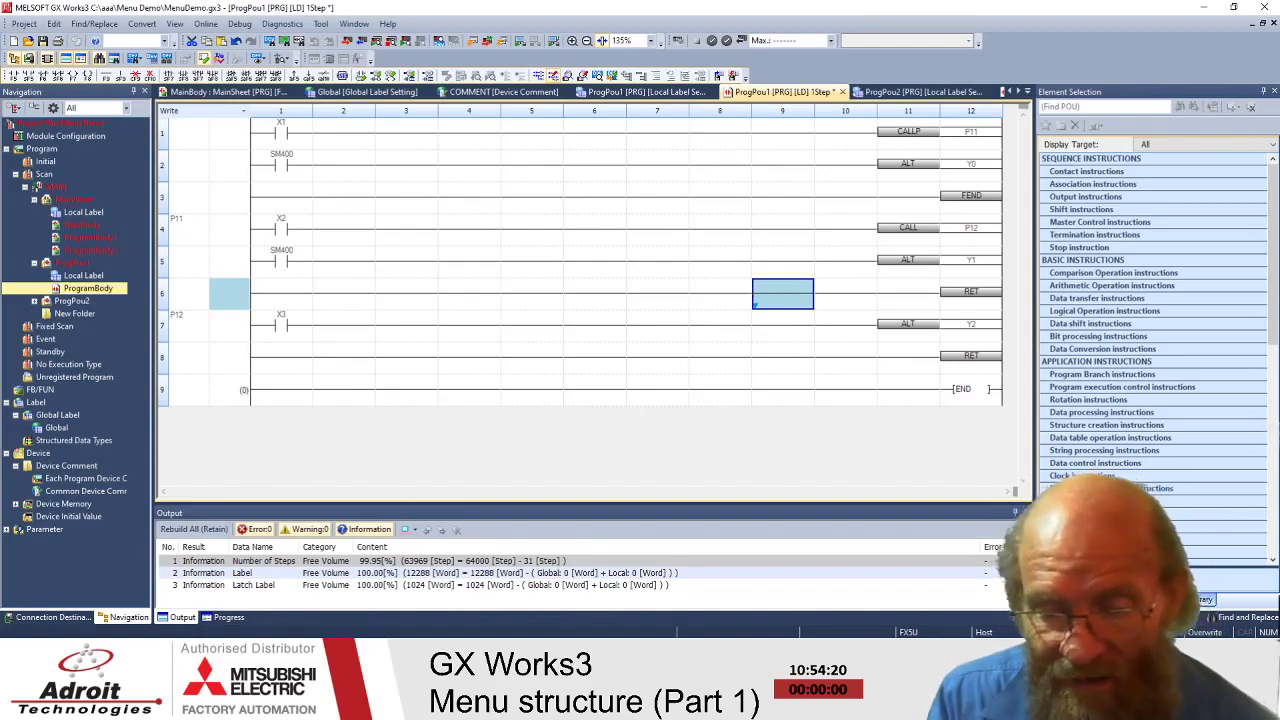
click(420, 600)
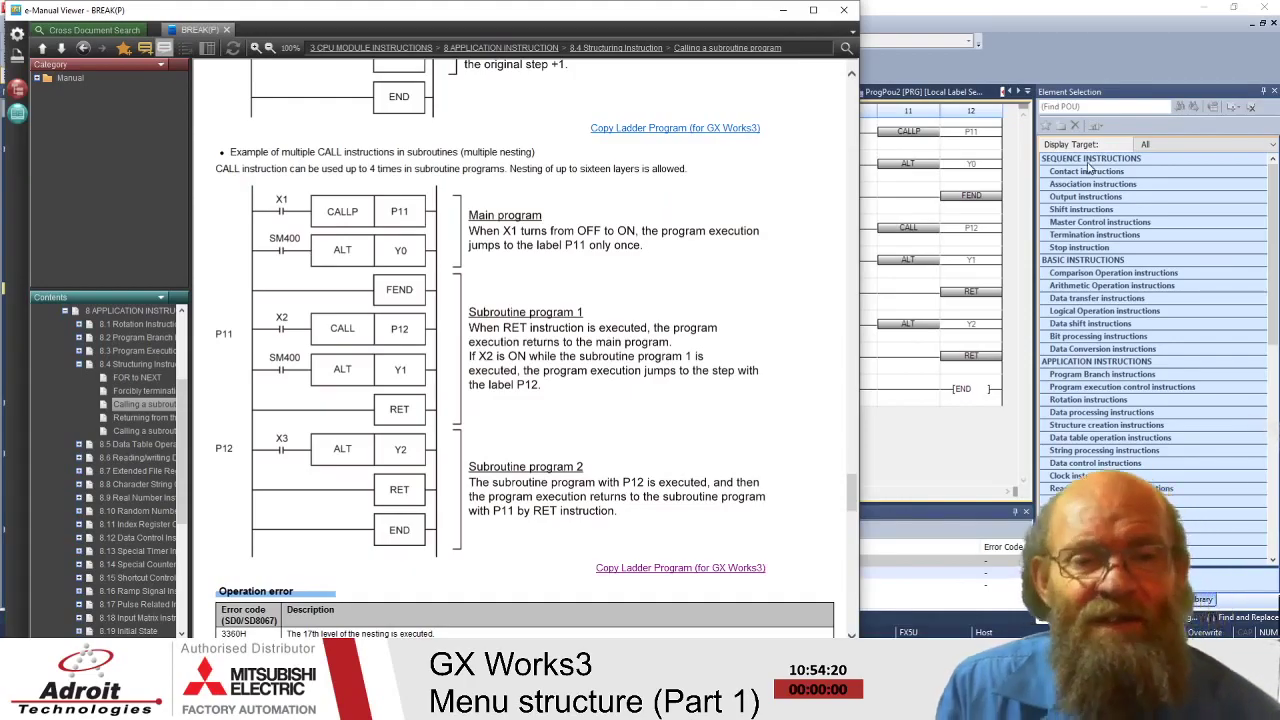
- Bring GX Works3 back in front to compare the pasted rungs with the manual example
click(1045, 50)
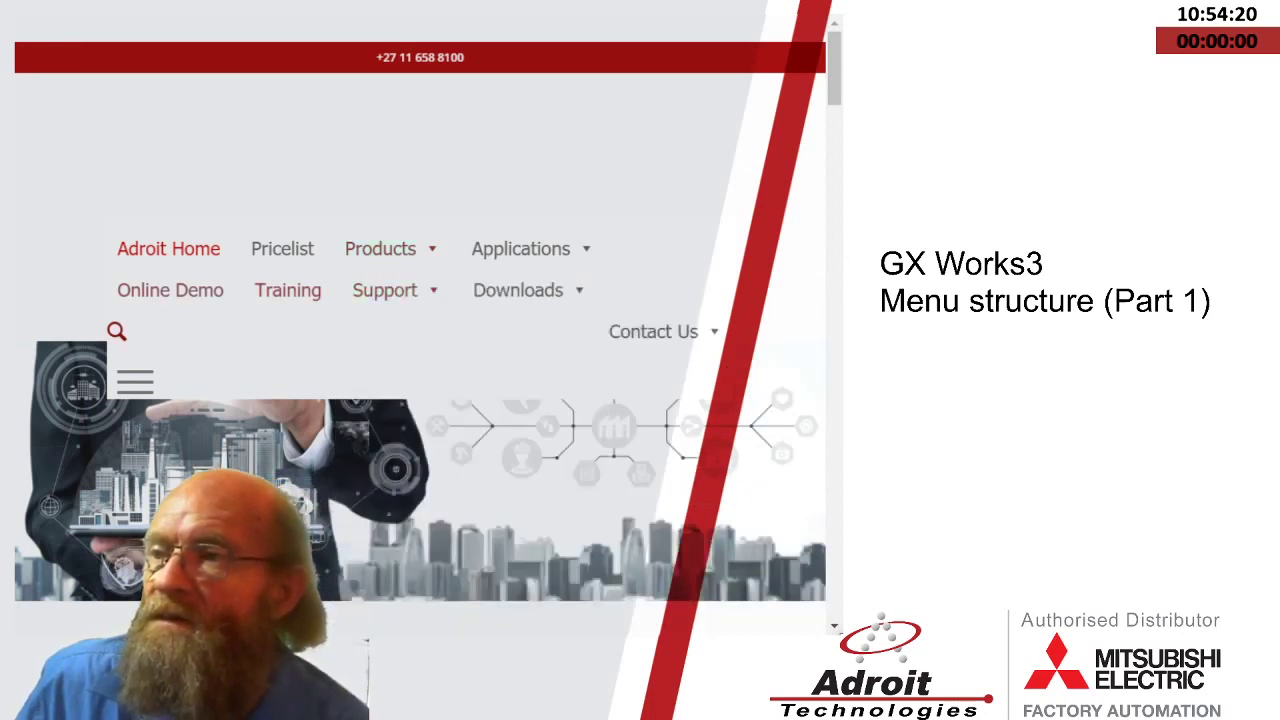
- Go through Support to the Mitsubishi Support Forum and open the GX Works 3 download page
mouse_move(384, 290)
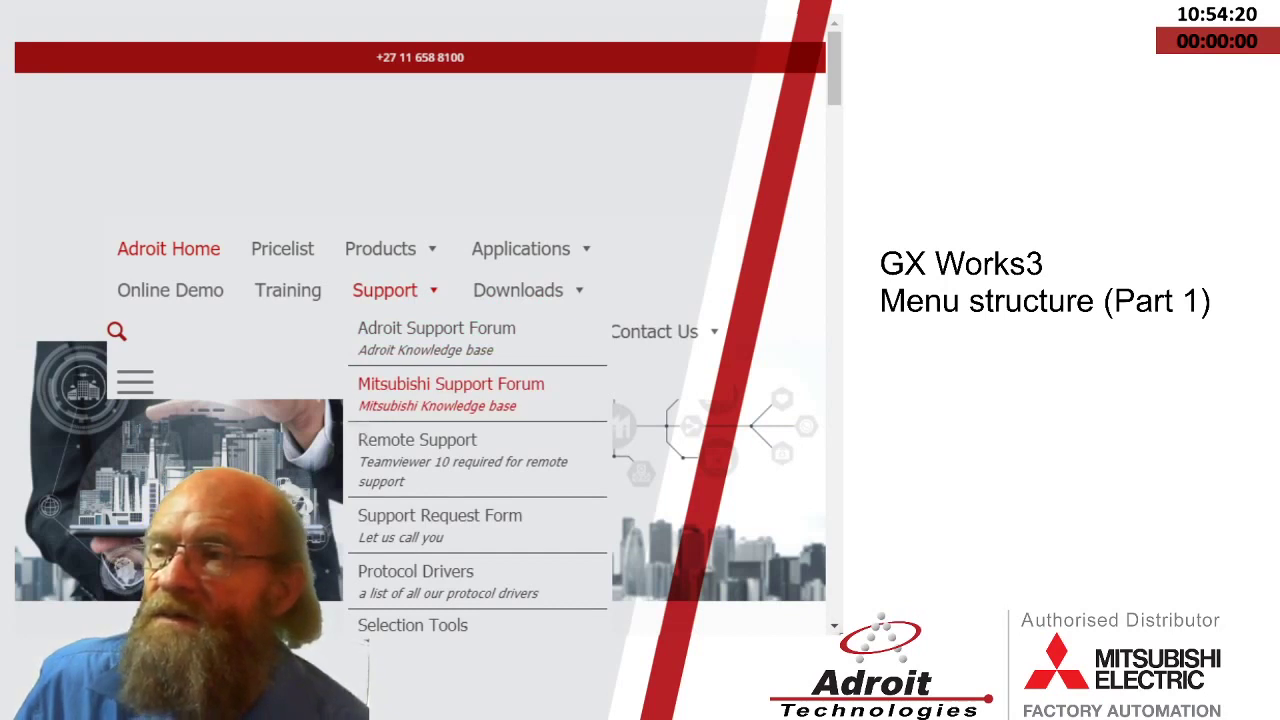
click(451, 385)
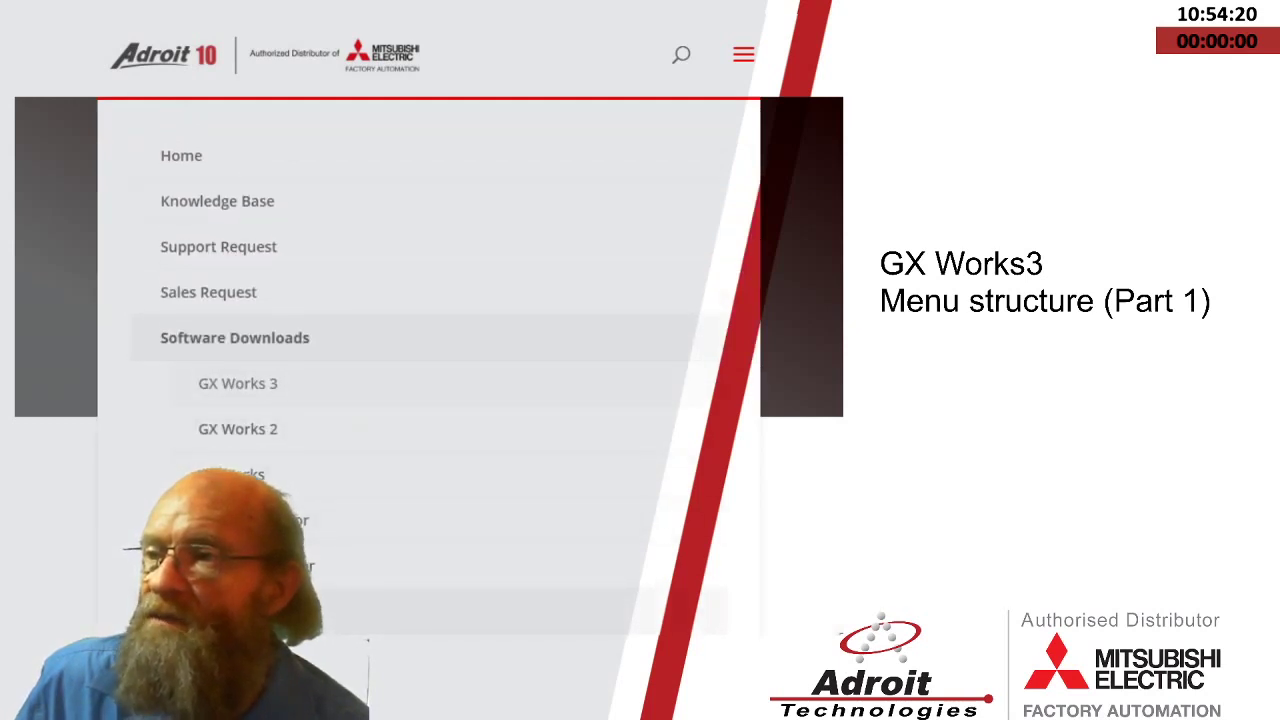
click(237, 383)
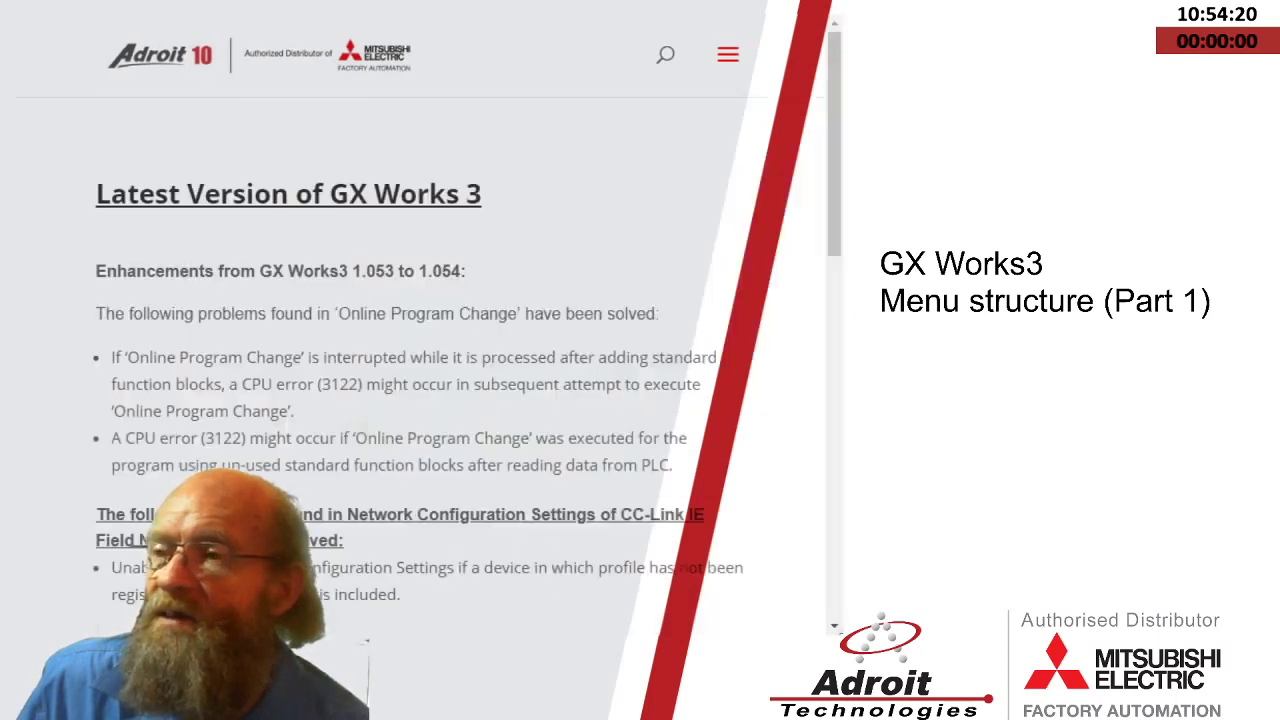